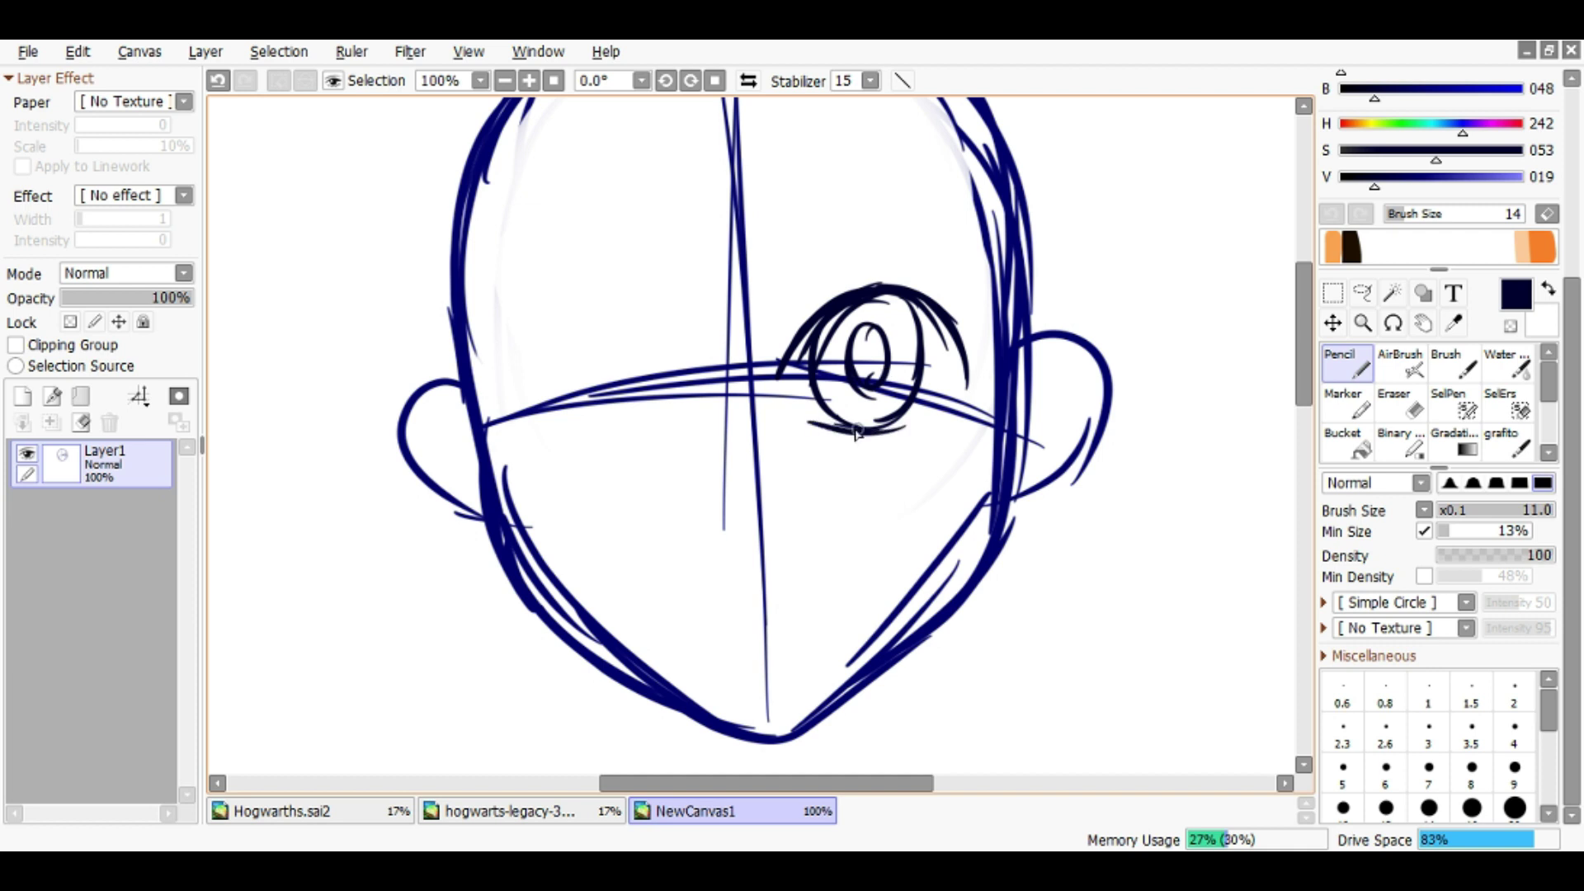
Sketch a thick arched eyebrow above the finished eye
mouse_move(777, 241)
mouse_down()
mouse_move(815, 231)
mouse_move(972, 279)
mouse_move(954, 250)
mouse_move(771, 231)
mouse_move(939, 235)
mouse_up()
key(ctrl+z)
key(ctrl+z)
scroll(939, 235, left, 1)
Copy the eye with its eyebrow, mirror the copy horizontally and place it on the other side of the face
key(l)
mouse_move(817, 161)
mouse_down()
mouse_move(1001, 445)
mouse_move(821, 165)
mouse_up()
key(ctrl+c)
key(ctrl+v)
key(ctrl+t)
click(1370, 755)
mouse_move(928, 351)
mouse_down()
mouse_move(685, 384)
mouse_move(693, 351)
mouse_up()
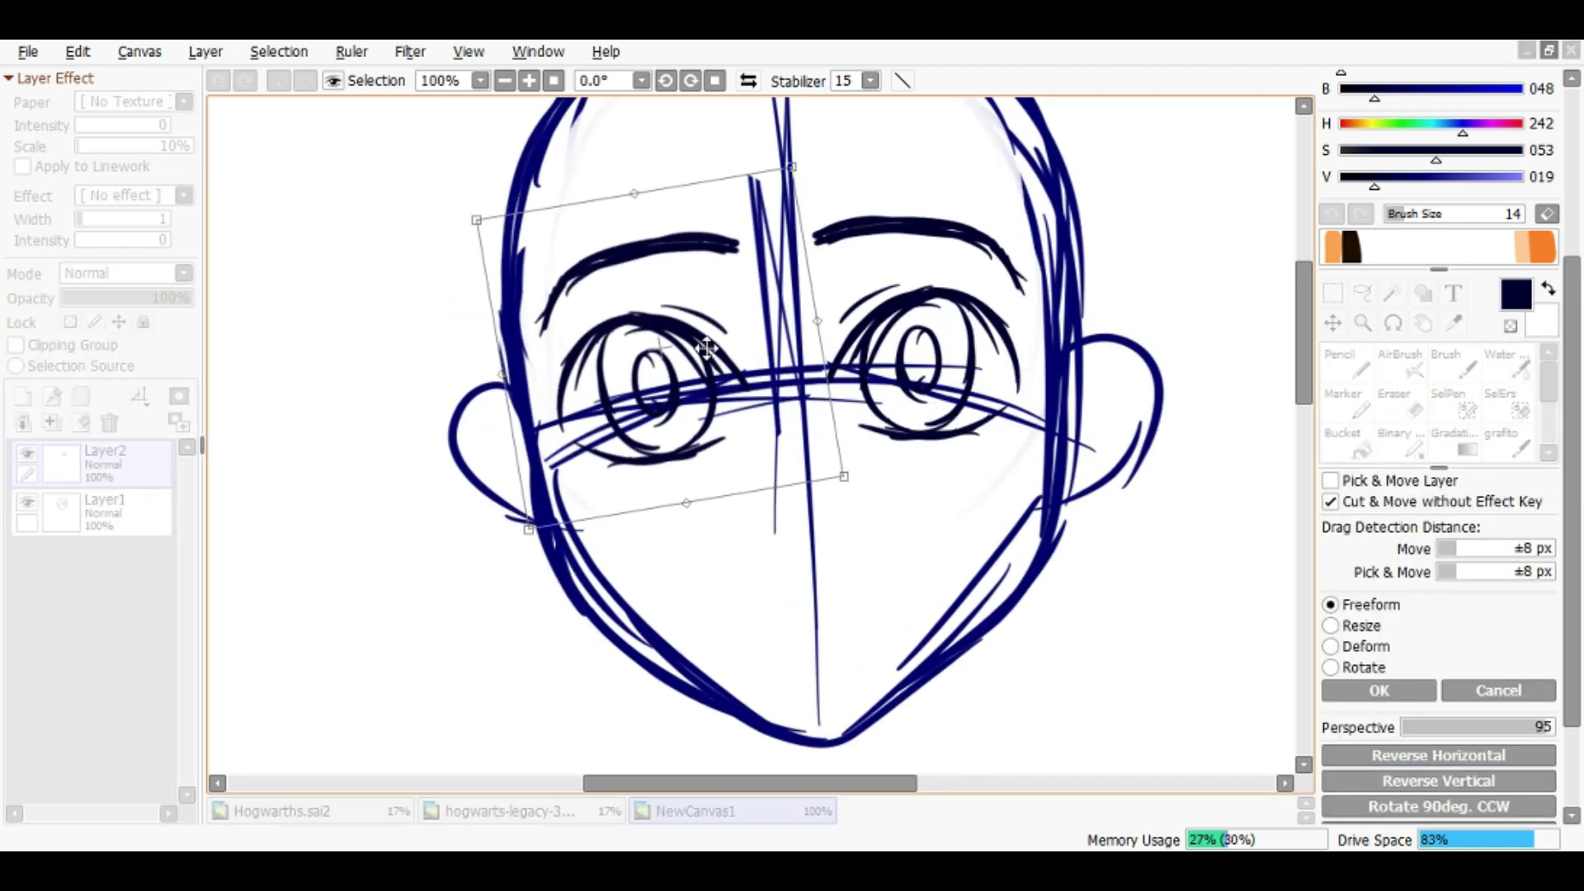
key(Return)
Sketch a short curved nose and a slightly smiling mouth below the eyes
scroll(785, 434, down, 1)
scroll(786, 435, up, 1)
mouse_move(728, 452)
mouse_down()
mouse_move(815, 446)
mouse_move(745, 424)
mouse_up()
key(ctrl+z)
drag(790, 499, 861, 467)
drag(778, 502, 732, 500)
Erase the vertical centre guide and the stray construction lines along the jaw on Layer1
key(e)
key(n)
scroll(800, 528, down, 1)
click(99, 512)
key(e)
drag(819, 293, 926, 382)
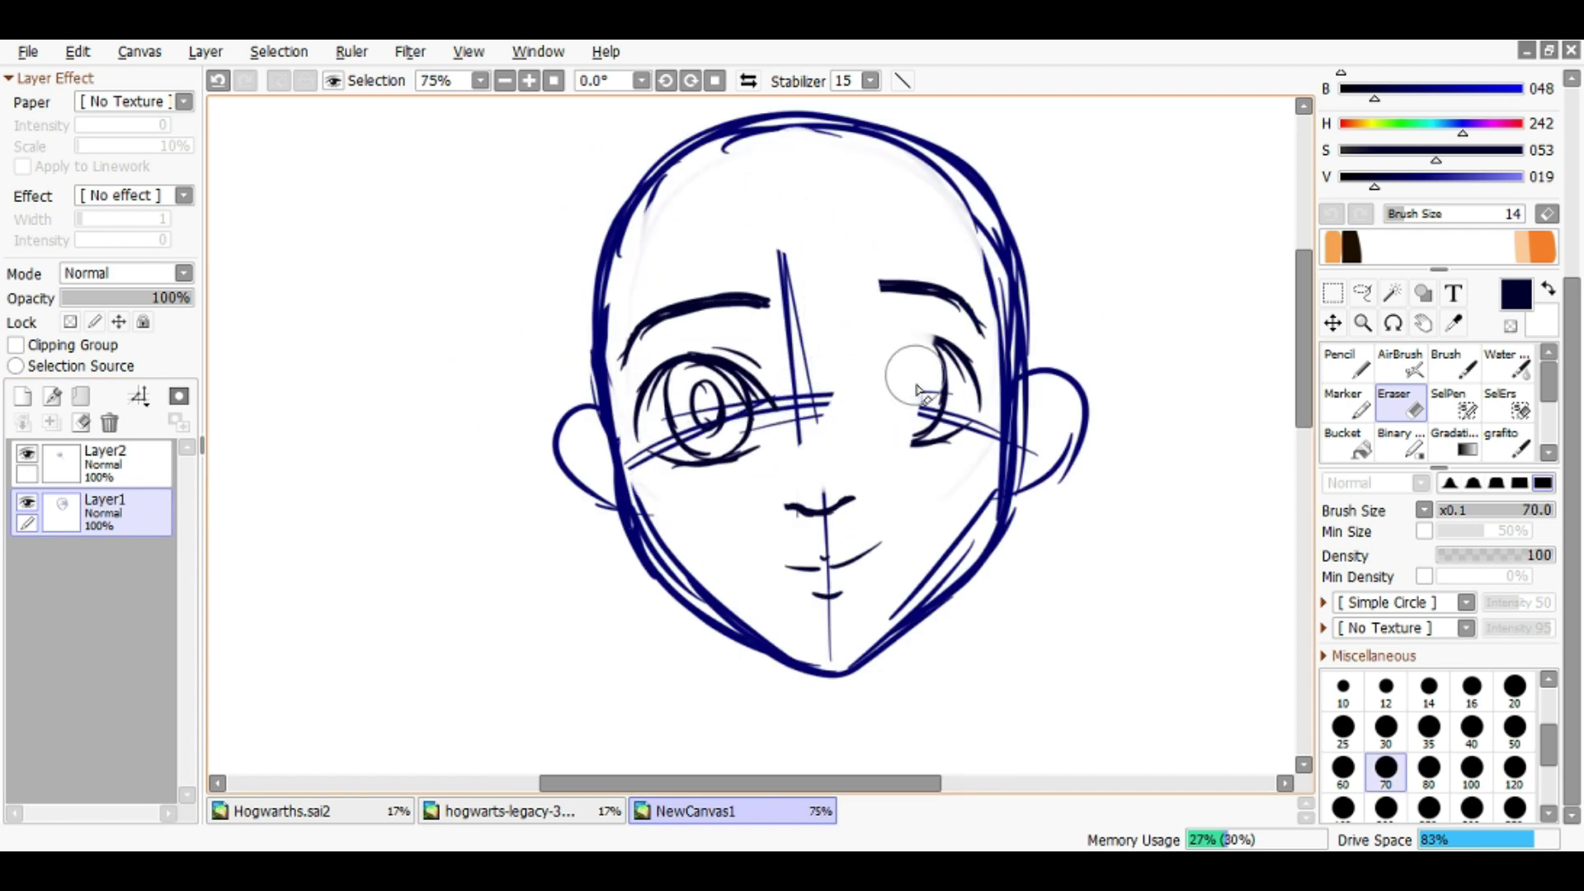
key(ctrl+z)
key(ctrl+z)
key(ctrl+z)
mouse_move(821, 346)
mouse_down()
mouse_move(805, 404)
mouse_move(795, 240)
mouse_move(814, 474)
mouse_up()
mouse_move(1048, 449)
mouse_down()
mouse_move(983, 448)
mouse_move(889, 602)
mouse_up()
drag(783, 642, 627, 433)
Redraw the jaw and chin outline with the Pencil at brush size 16
scroll(825, 413, down, 1)
scroll(866, 558, up, 1)
key(n)
key(bracketright)
key(bracketright)
key(bracketright)
mouse_move(866, 559)
mouse_down()
mouse_move(825, 495)
mouse_move(685, 433)
mouse_up()
scroll(825, 495, down, 2)
scroll(685, 433, up, 2)
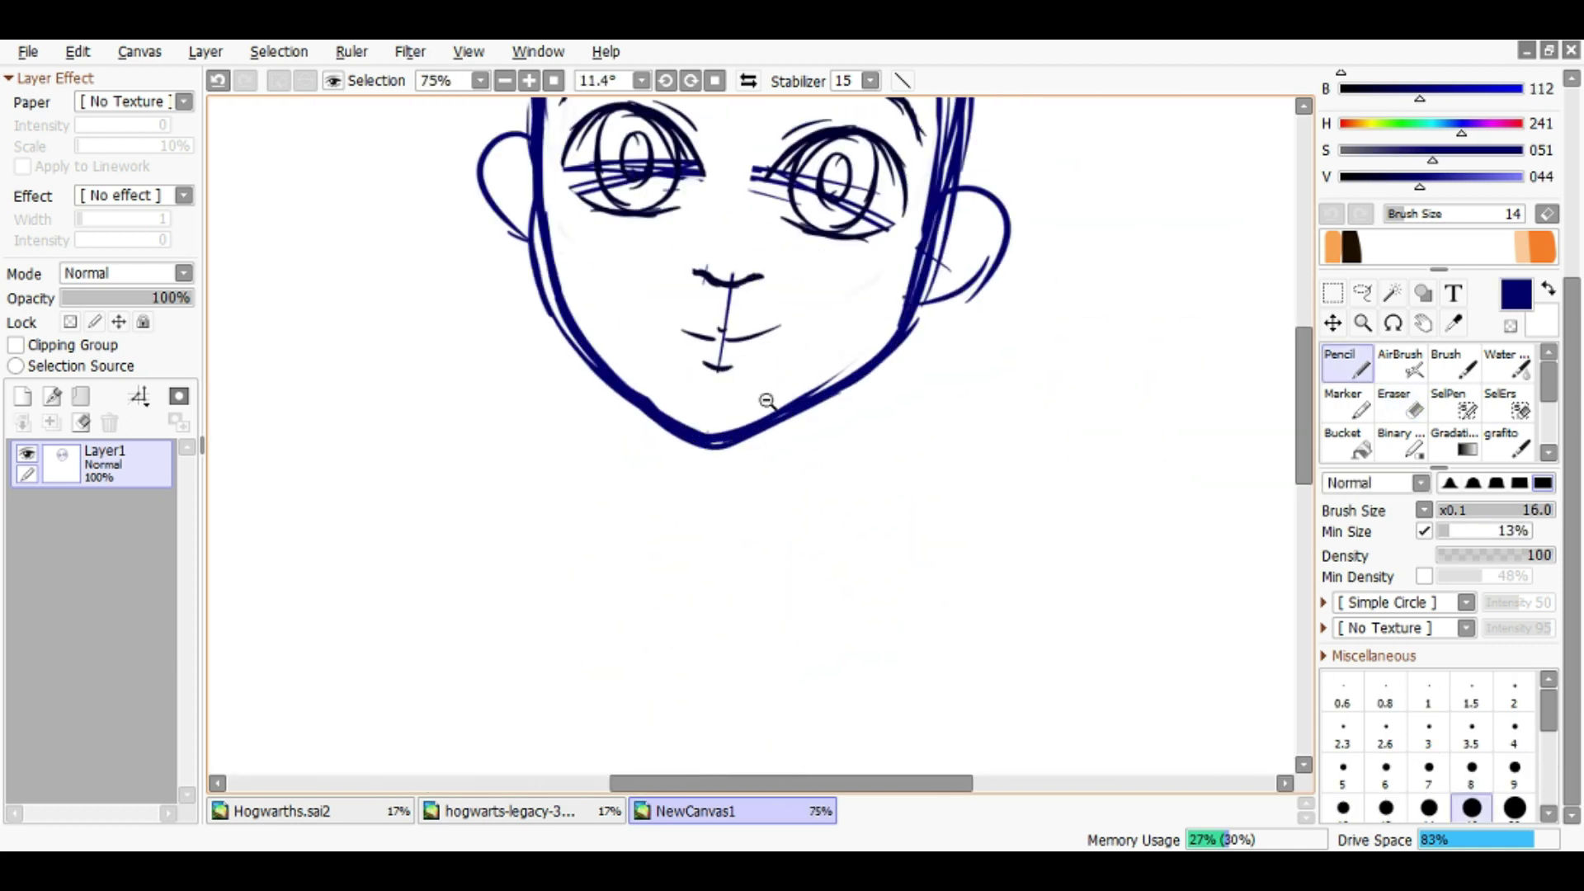
Sketch the neck and both sloping shoulders below the head
drag(757, 390, 837, 315)
scroll(838, 315, down, 1)
scroll(714, 391, down, 1)
mouse_move(725, 333)
mouse_down()
mouse_move(714, 392)
mouse_move(764, 444)
mouse_up()
scroll(771, 427, up, 2)
drag(961, 309, 1096, 470)
drag(776, 436, 599, 483)
scroll(711, 468, down, 2)
drag(711, 469, 762, 366)
drag(662, 374, 730, 363)
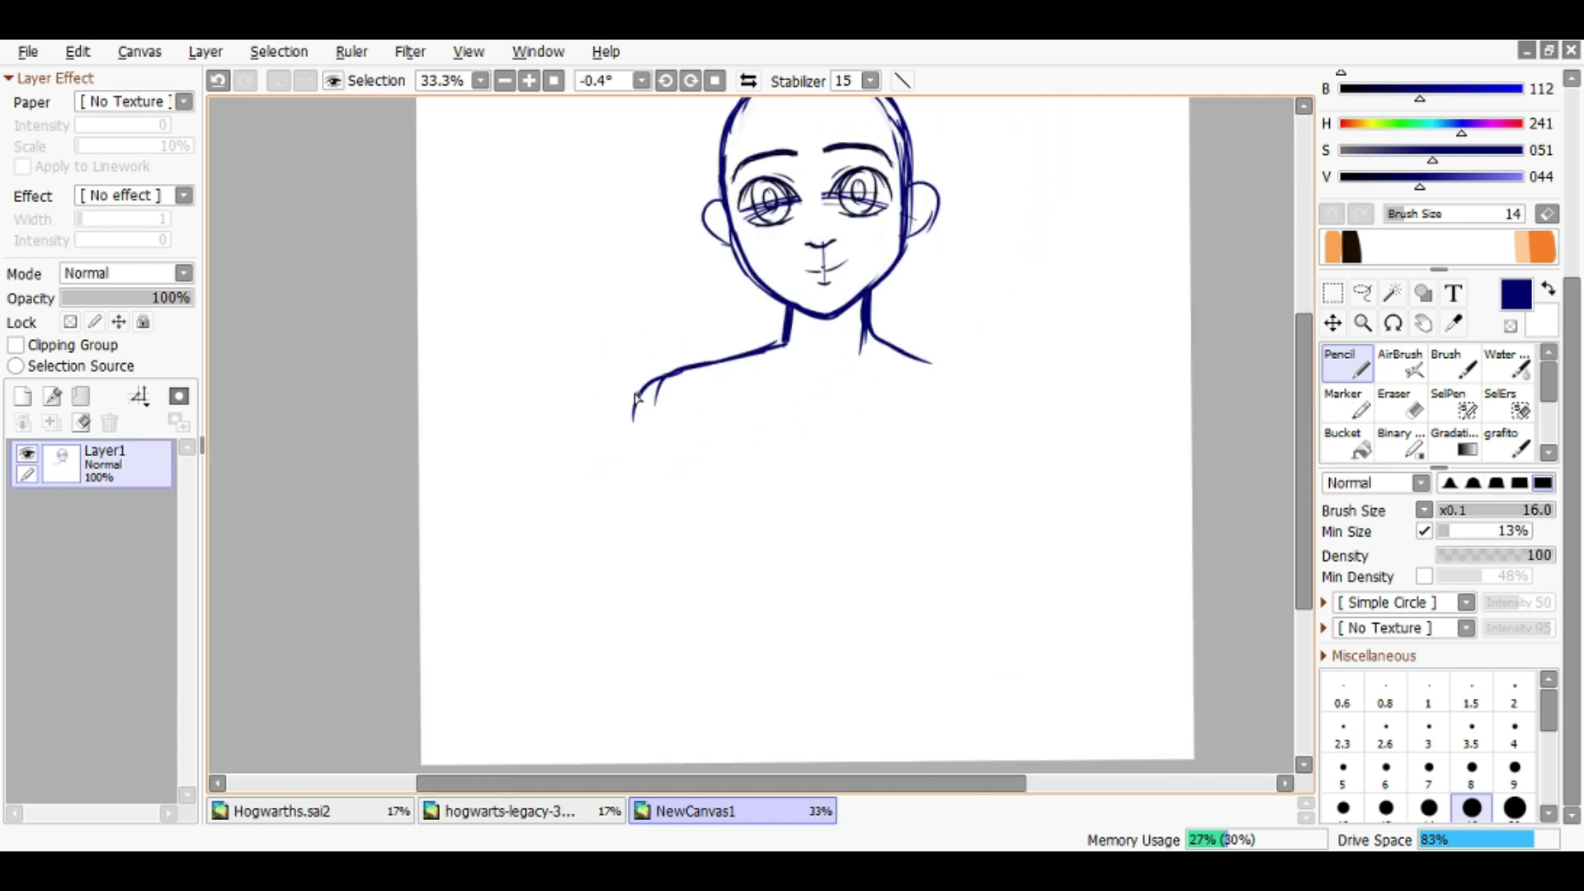
Sketch the outer upper-arm line and both sides of the torso down to the canvas's lower edge
drag(1023, 399, 1057, 565)
mouse_move(967, 477)
mouse_down()
mouse_move(894, 357)
mouse_move(898, 603)
mouse_up()
drag(918, 483, 878, 648)
key(ctrl+z)
drag(922, 404, 858, 646)
mouse_move(629, 492)
mouse_down()
mouse_move(602, 376)
mouse_move(635, 637)
mouse_up()
scroll(644, 573, down, 1)
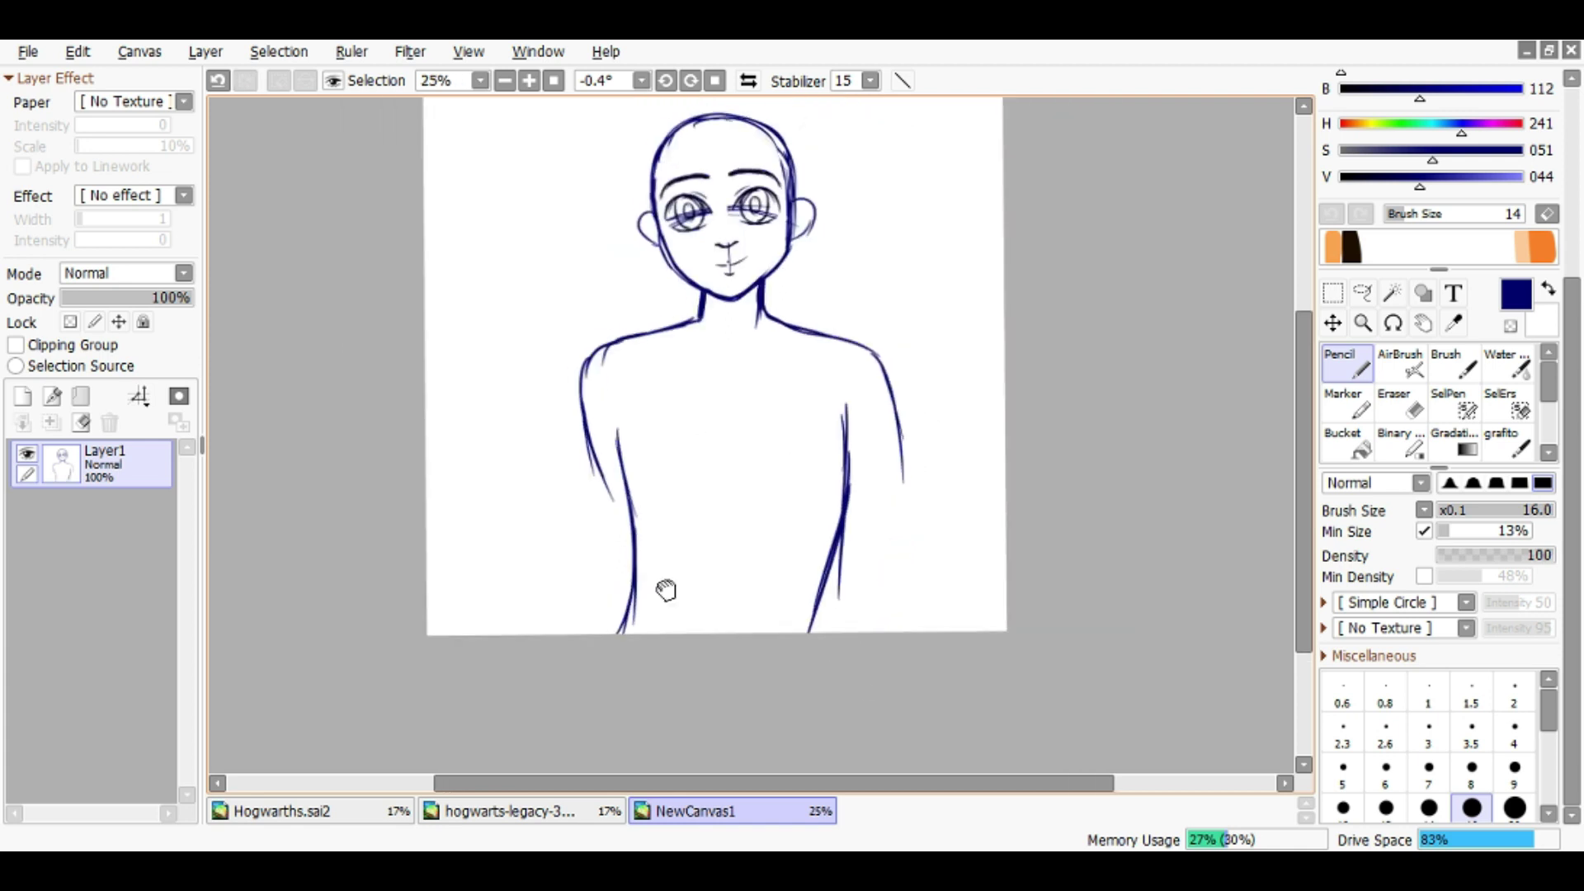
Complete the hanging arm on the left and sketch the upper arm and bent elbow on the right
scroll(644, 573, up, 2)
drag(649, 404, 678, 660)
scroll(679, 660, down, 1)
mouse_move(781, 414)
mouse_down()
mouse_move(708, 613)
mouse_move(635, 507)
mouse_up()
drag(868, 398, 898, 551)
drag(893, 484, 908, 610)
drag(812, 530, 870, 660)
drag(919, 596, 860, 642)
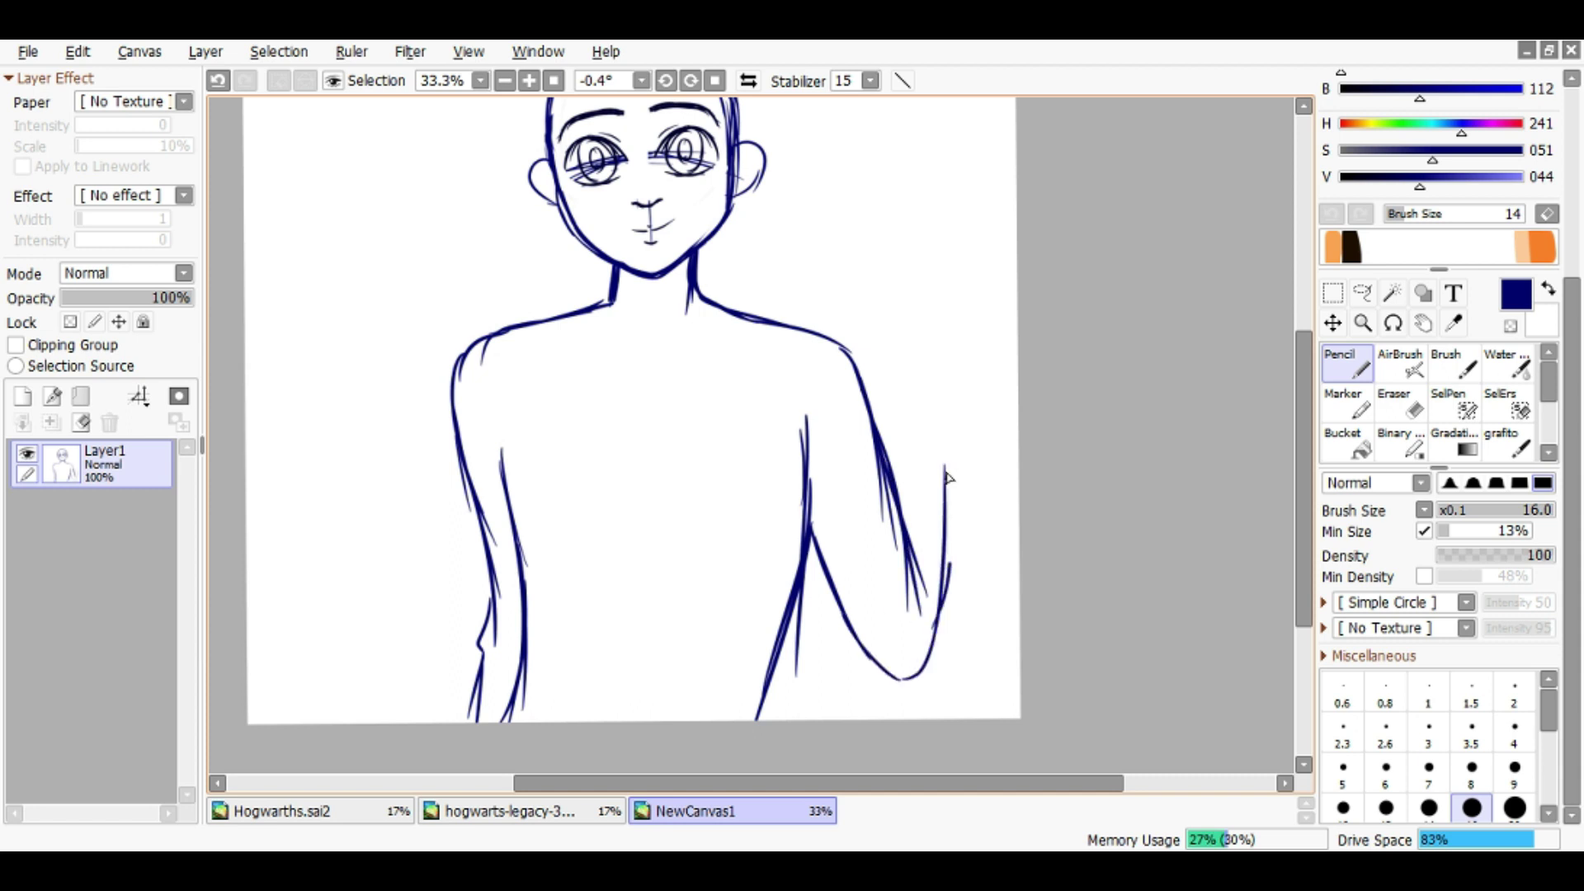
Sketch the raised forearm up from the bent elbow and erase its stray lines
drag(949, 359, 903, 636)
drag(880, 414, 849, 636)
key(e)
mouse_move(924, 404)
mouse_down()
mouse_move(912, 354)
mouse_move(941, 619)
mouse_up()
key(n)
mouse_move(883, 339)
mouse_down()
mouse_move(854, 465)
mouse_move(949, 636)
mouse_move(903, 676)
mouse_up()
Sketch the raised hand with curled fingers and clean up the lines of the forearm below it
scroll(916, 462, up, 2)
key(ctrl+z)
mouse_move(862, 268)
mouse_down()
mouse_move(914, 292)
mouse_move(913, 431)
mouse_up()
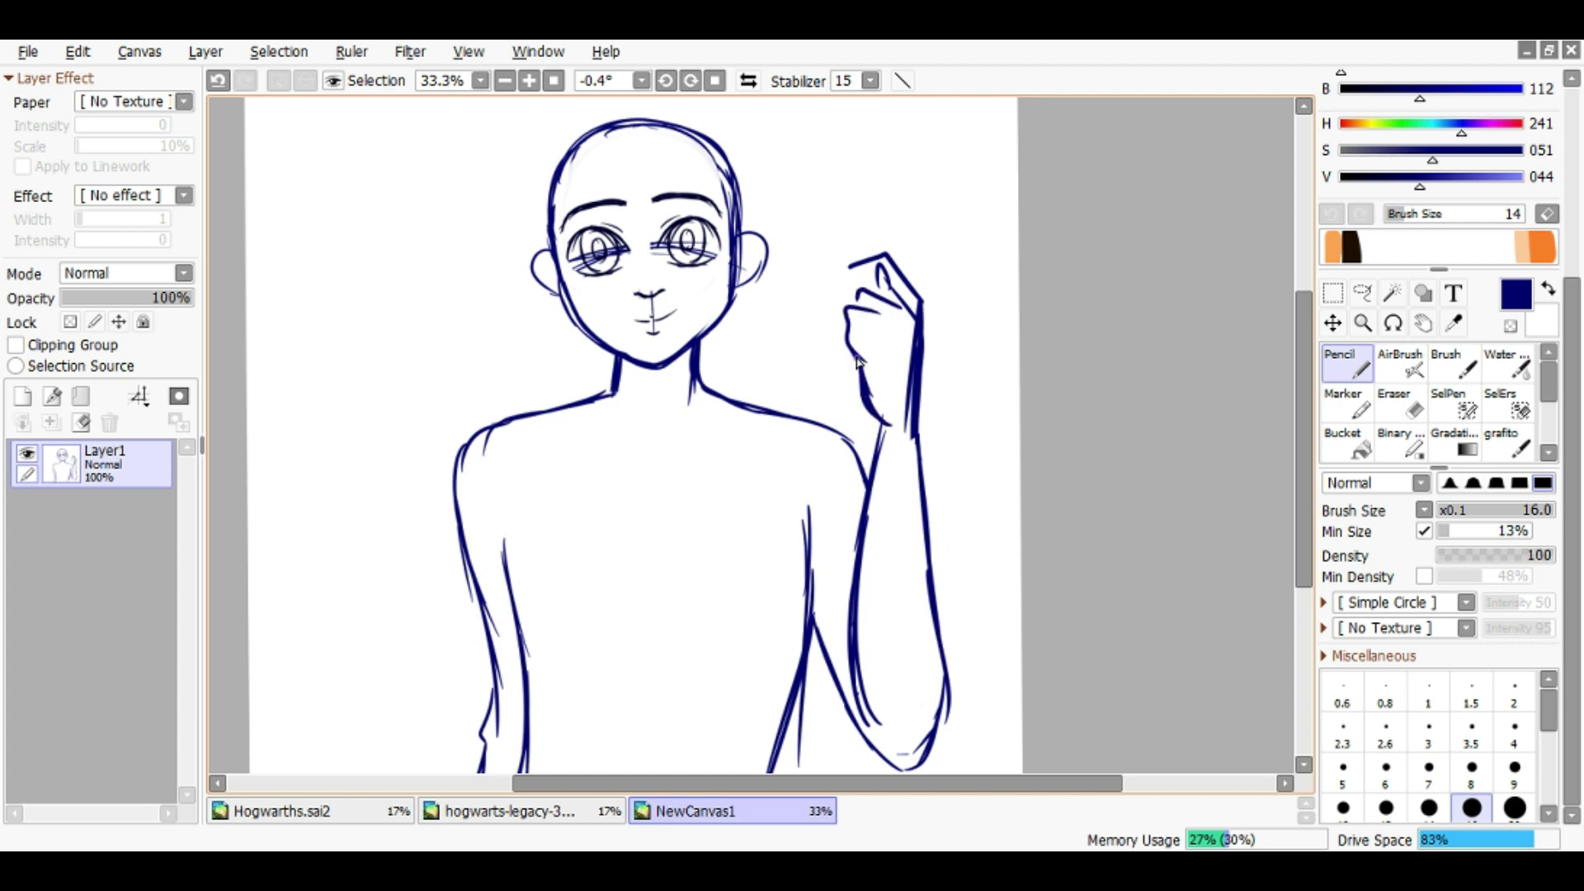
drag(865, 385, 895, 561)
key(e)
drag(875, 442, 859, 710)
key(n)
Erase the old torso side beside the bent elbow and redraw it as a curved waist
scroll(874, 578, down, 3)
key(e)
mouse_move(792, 536)
mouse_down()
mouse_move(908, 618)
mouse_move(858, 528)
mouse_up()
key(n)
drag(780, 470, 840, 601)
ctrl+alt+click(825, 594)
key(e)
mouse_move(731, 577)
mouse_down()
mouse_move(804, 581)
mouse_move(813, 627)
mouse_up()
key(n)
Scale the whole figure down slightly and extend the hip and hanging arm to the canvas's lower edge
key(ctrl+t)
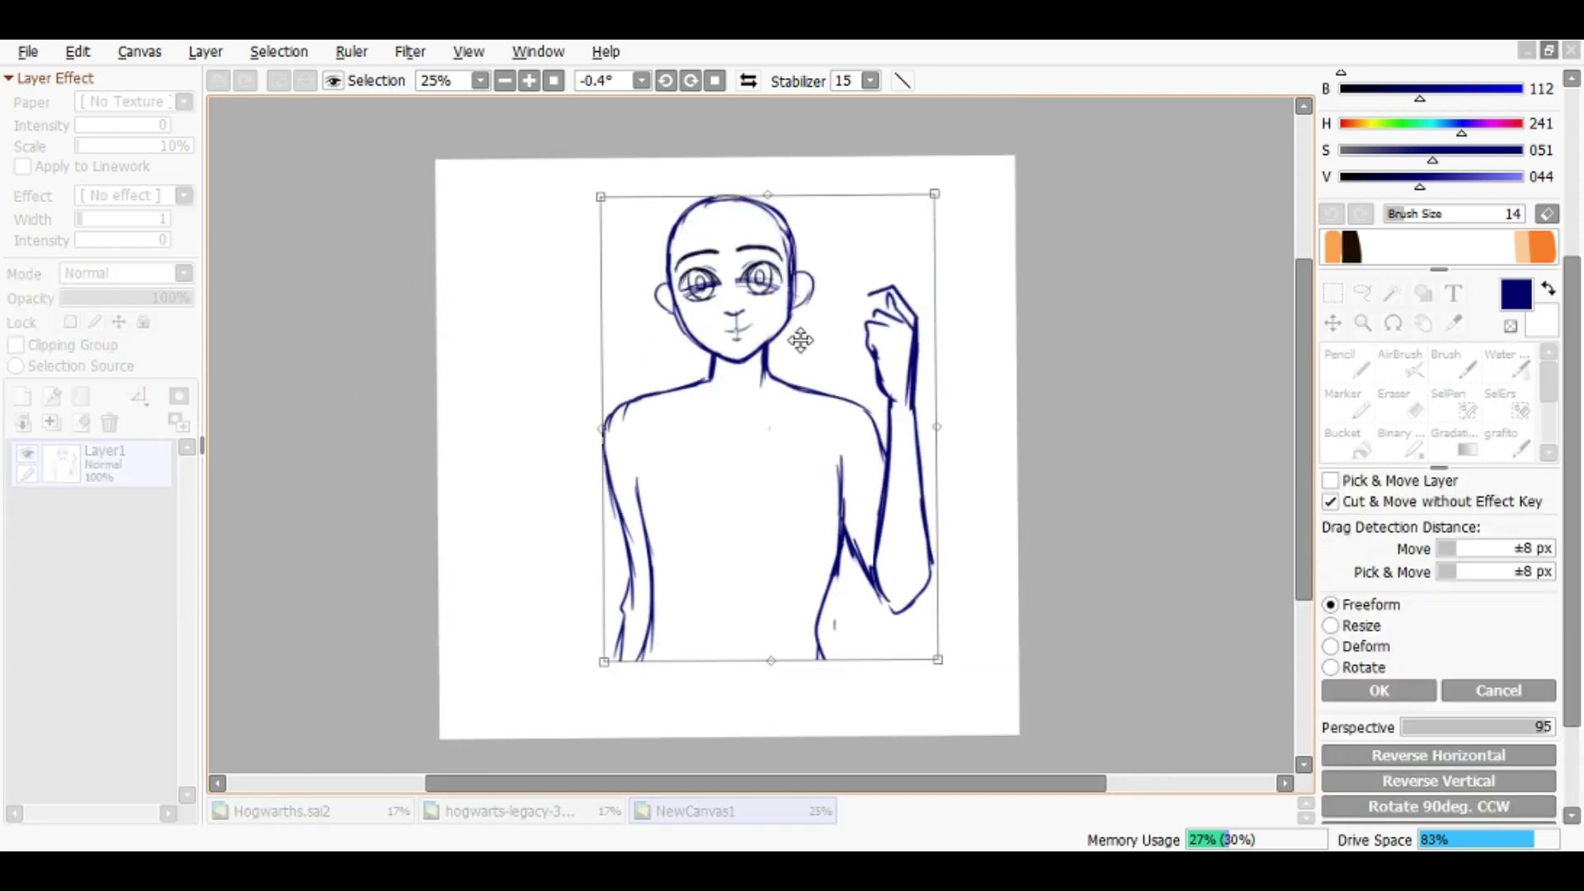
key(Return)
drag(865, 460, 904, 561)
drag(682, 443, 648, 562)
drag(665, 469, 643, 563)
drag(690, 474, 675, 528)
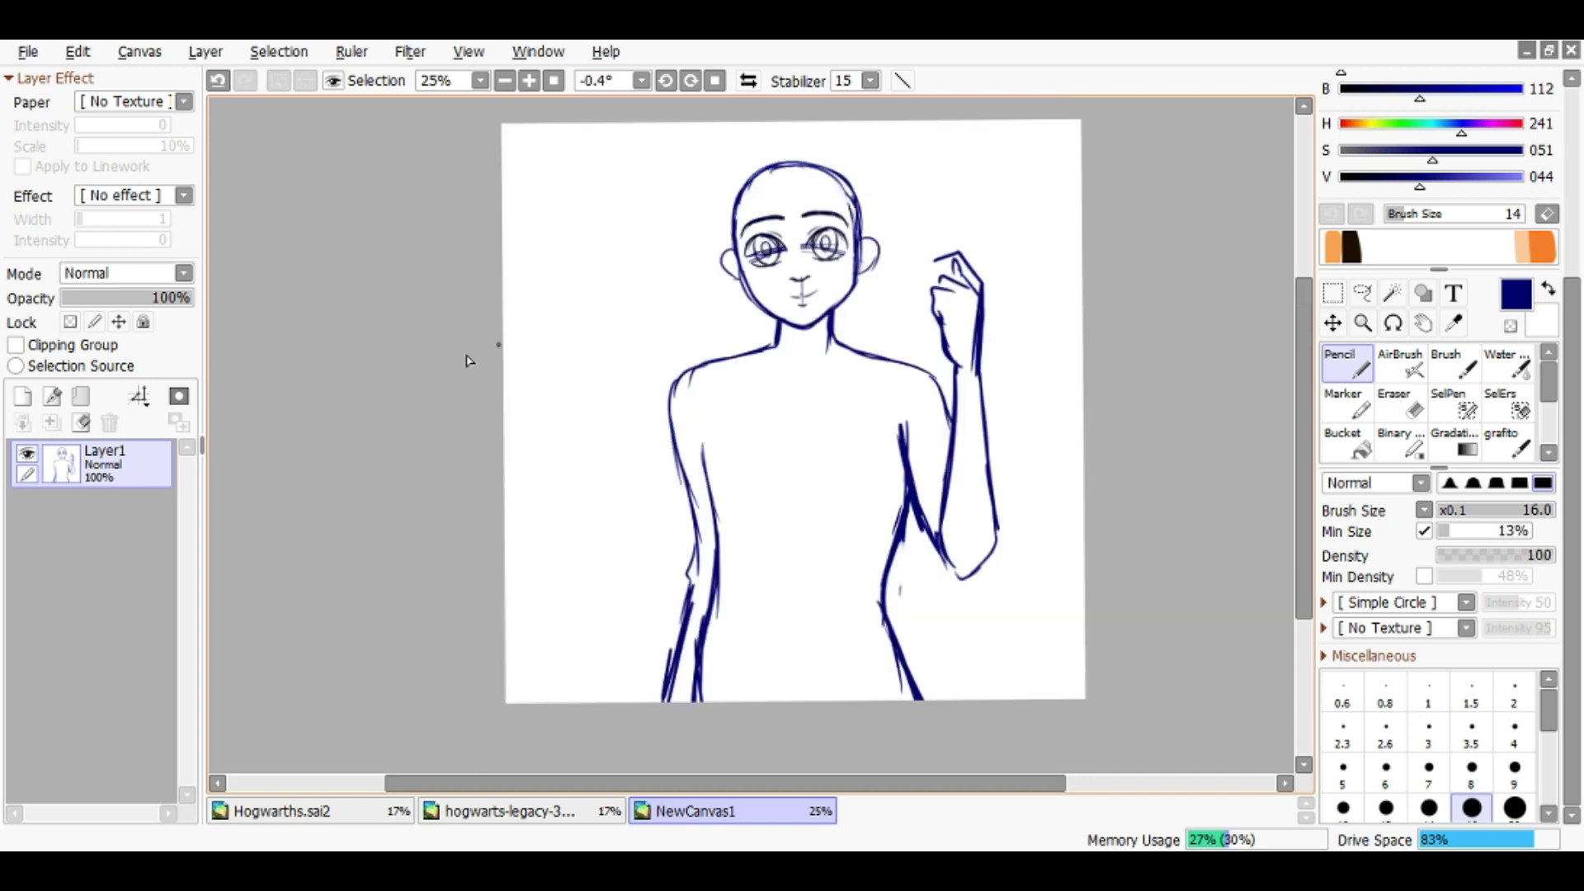
Add a new layer above the body sketch and set the drawing colour to magenta, RGB 163, 0, 101
click(23, 396)
scroll(1436, 248, up, 3)
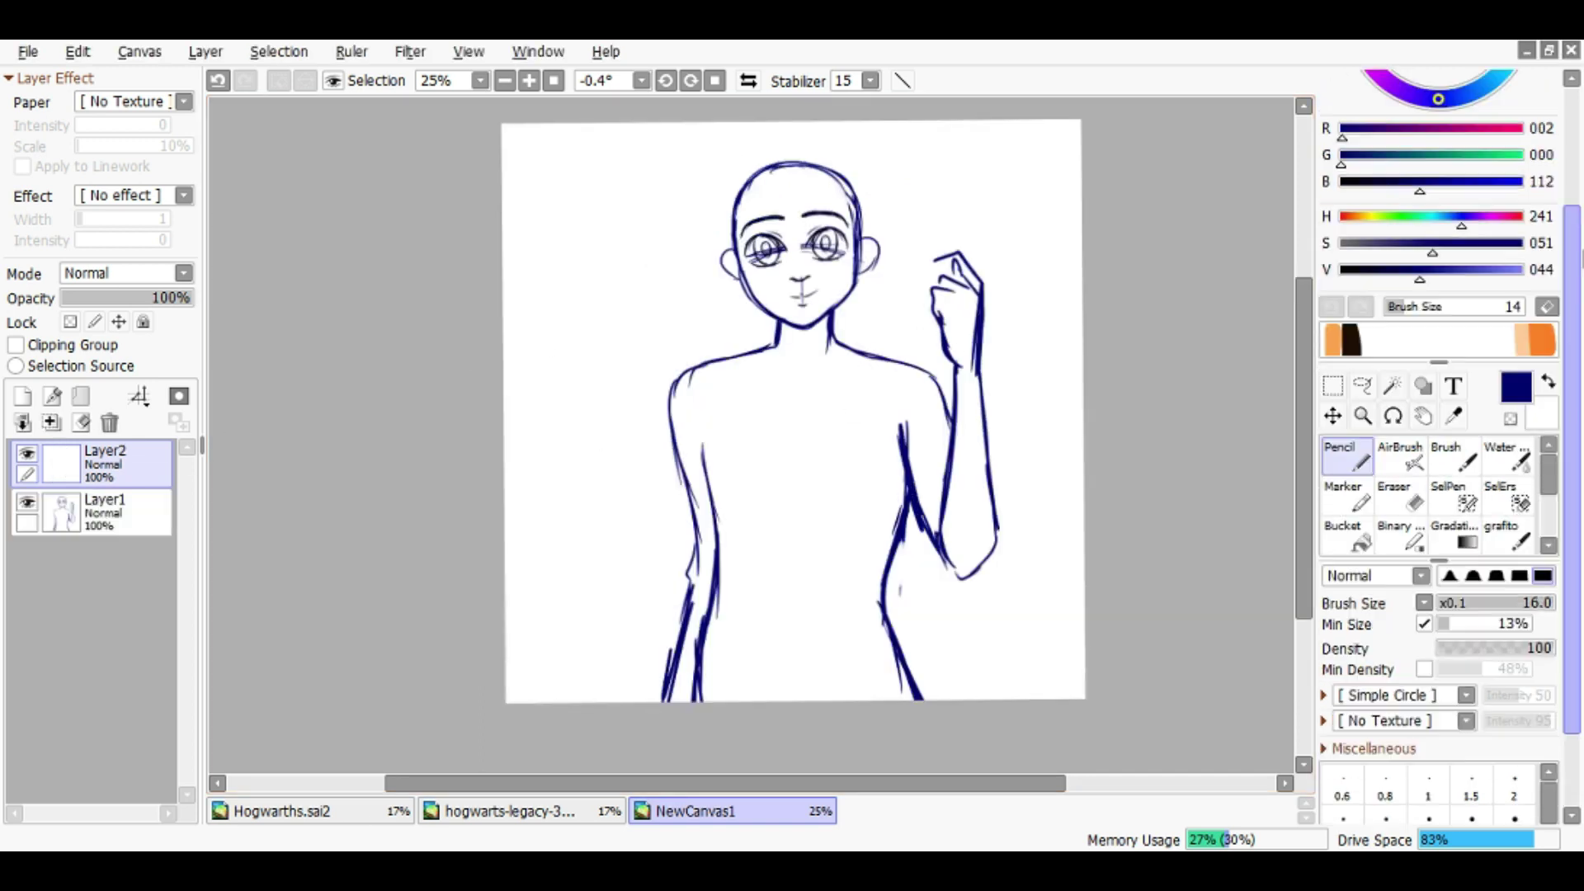
click(1357, 143)
click(1489, 109)
Sketch the first curved fringe locks across the upper forehead
scroll(838, 276, up, 2)
drag(876, 264, 813, 353)
key(ctrl+z)
drag(766, 258, 813, 353)
drag(765, 256, 639, 400)
key(ctrl+z)
drag(730, 326, 623, 398)
drag(599, 317, 648, 388)
scroll(732, 233, down, 2)
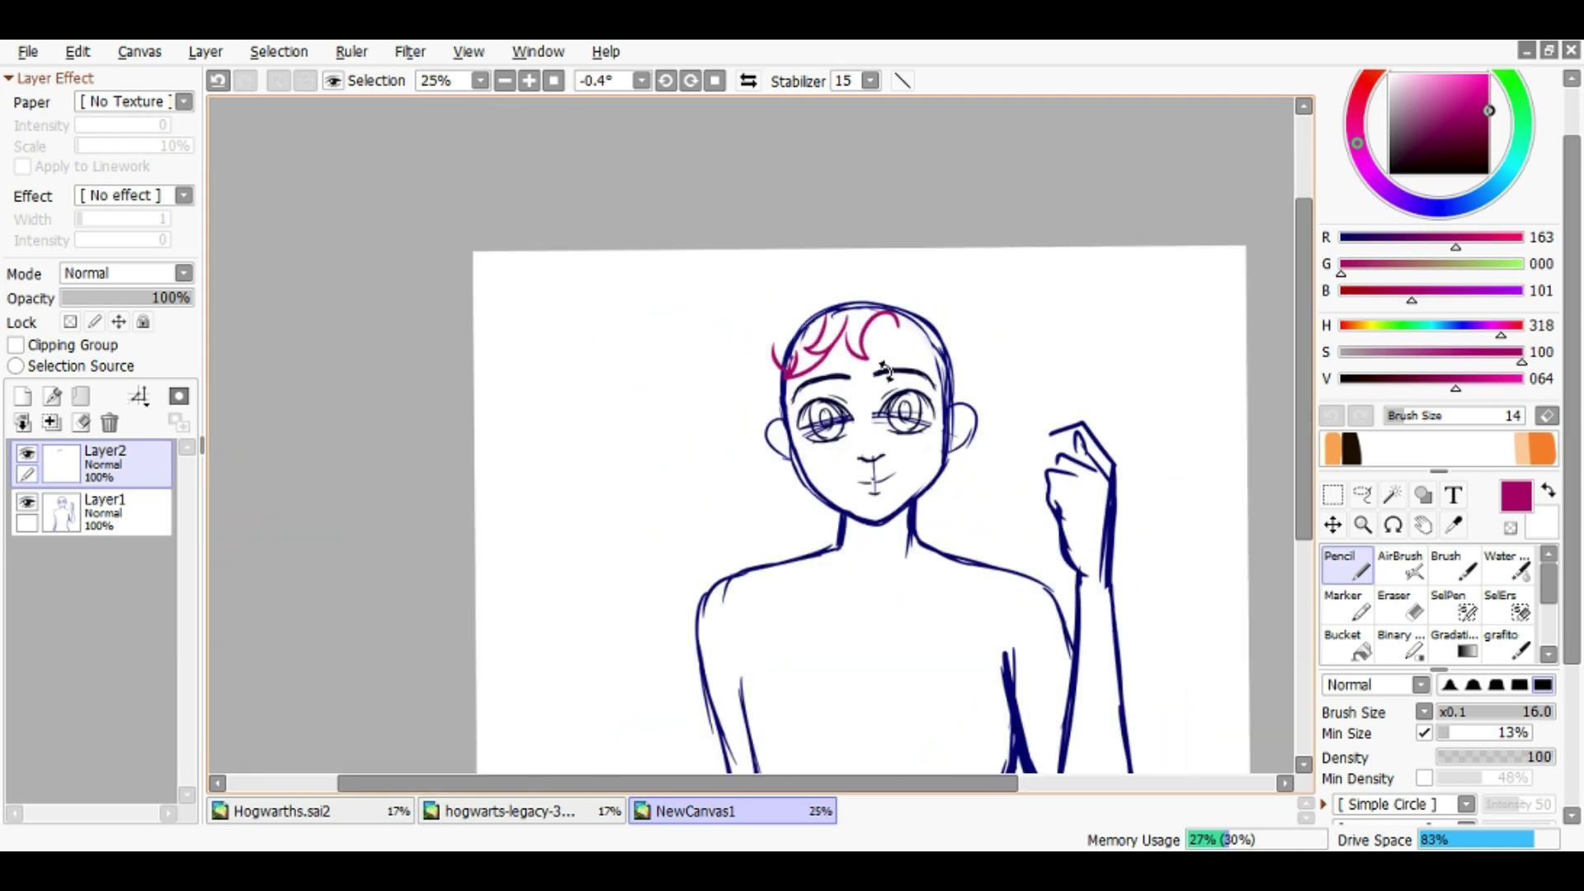
Move the sketch lower on the canvas and save the drawing as Hogwarts.sai2
click(99, 508)
key(ctrl+t)
drag(914, 324, 874, 418)
key(Return)
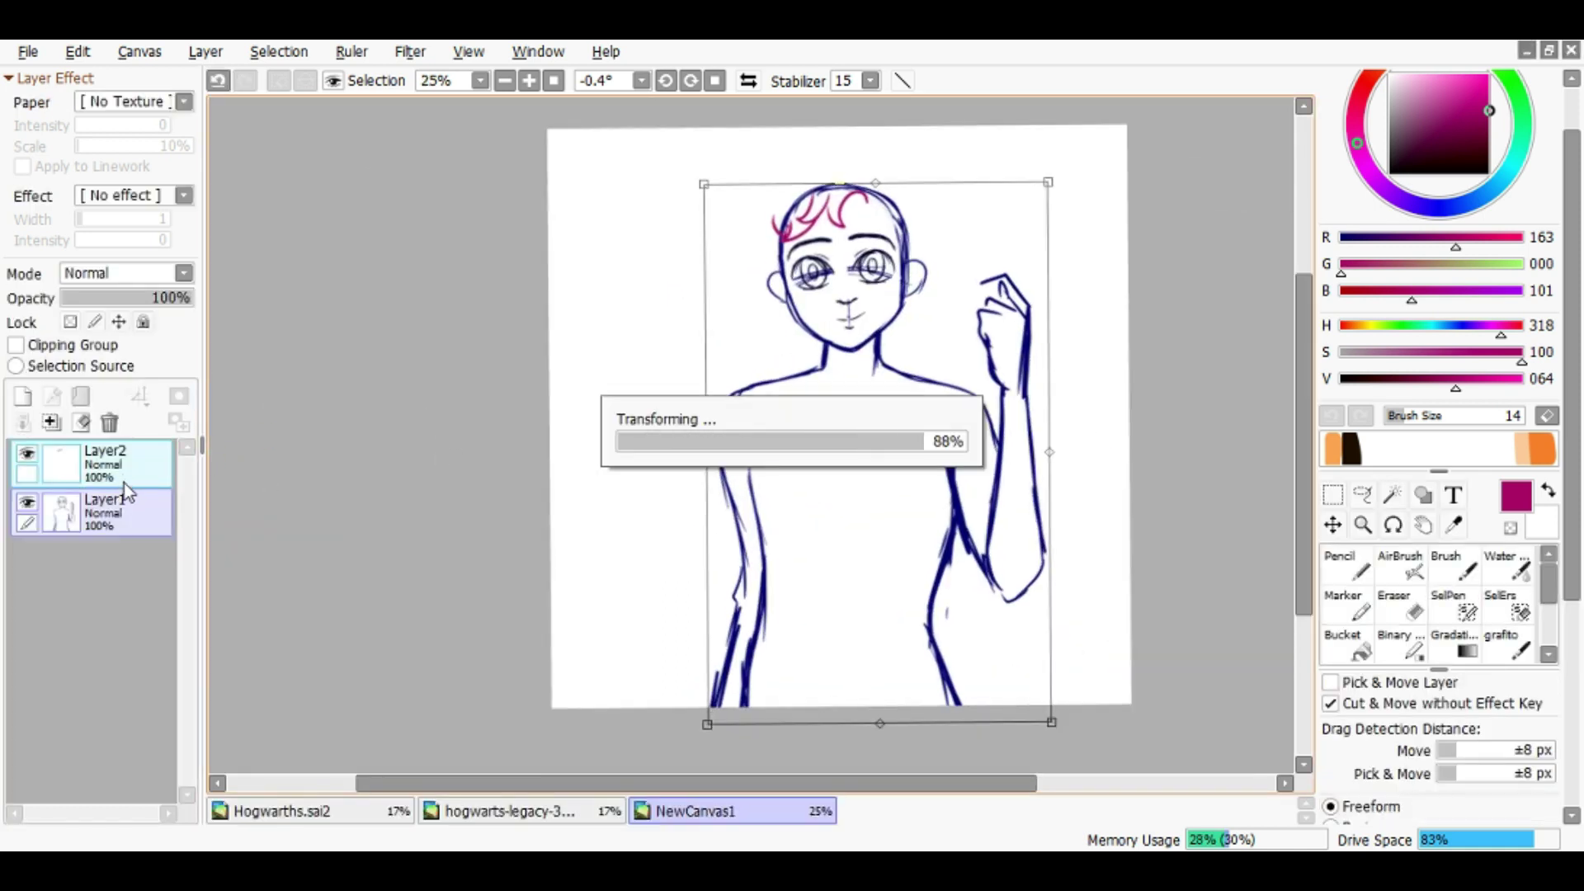
key(ctrl+s)
text(Ho)
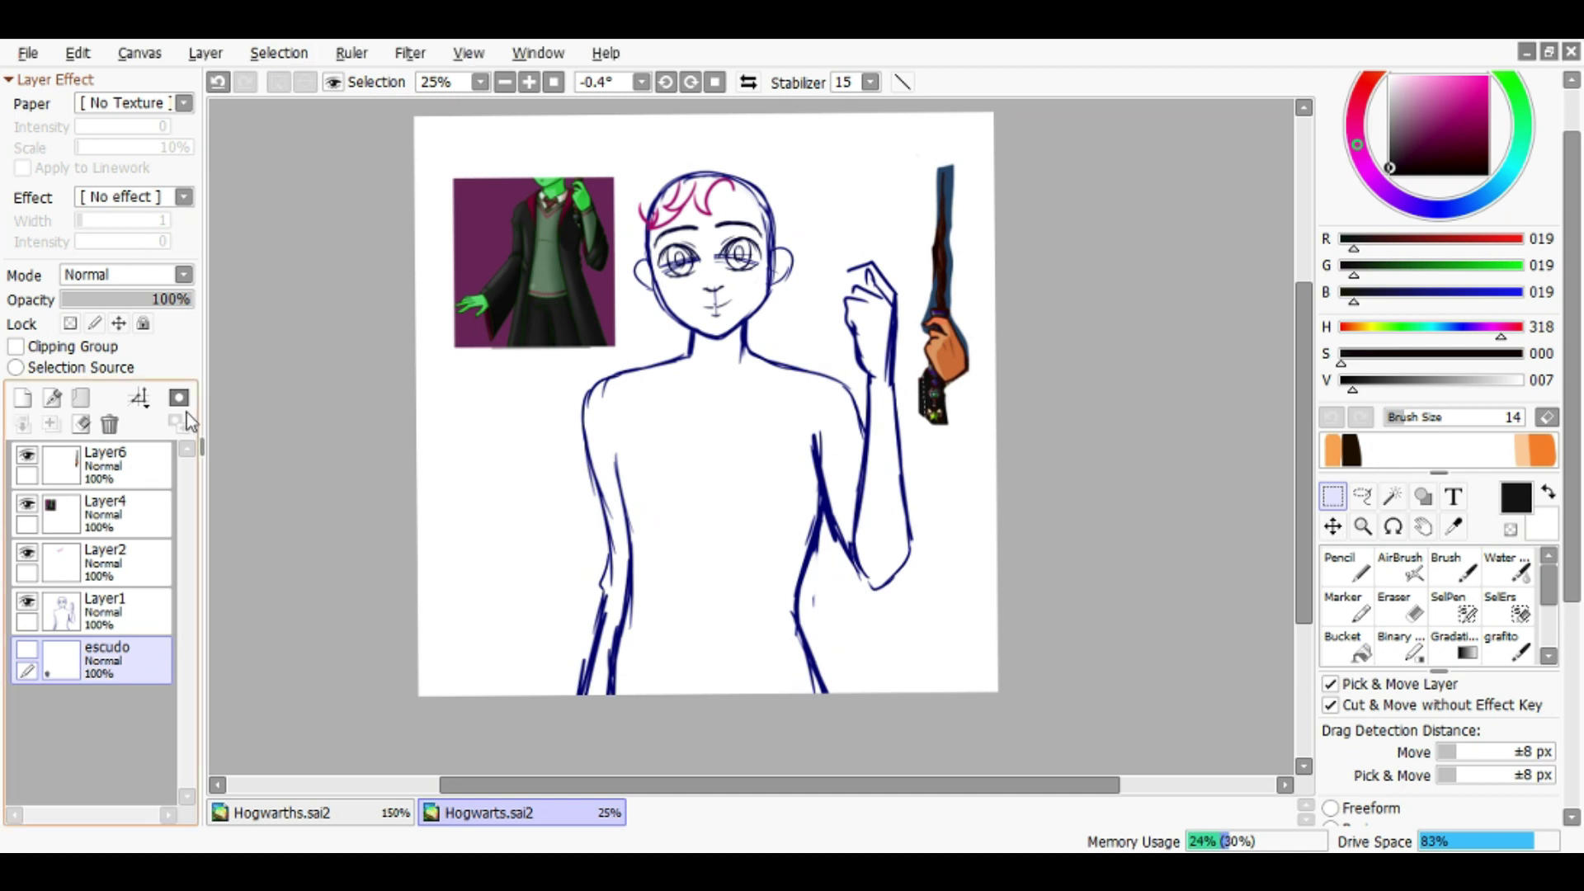
On Layer2, sample the magenta of the hair and sketch bolder fringe locks across the whole forehead
click(142, 521)
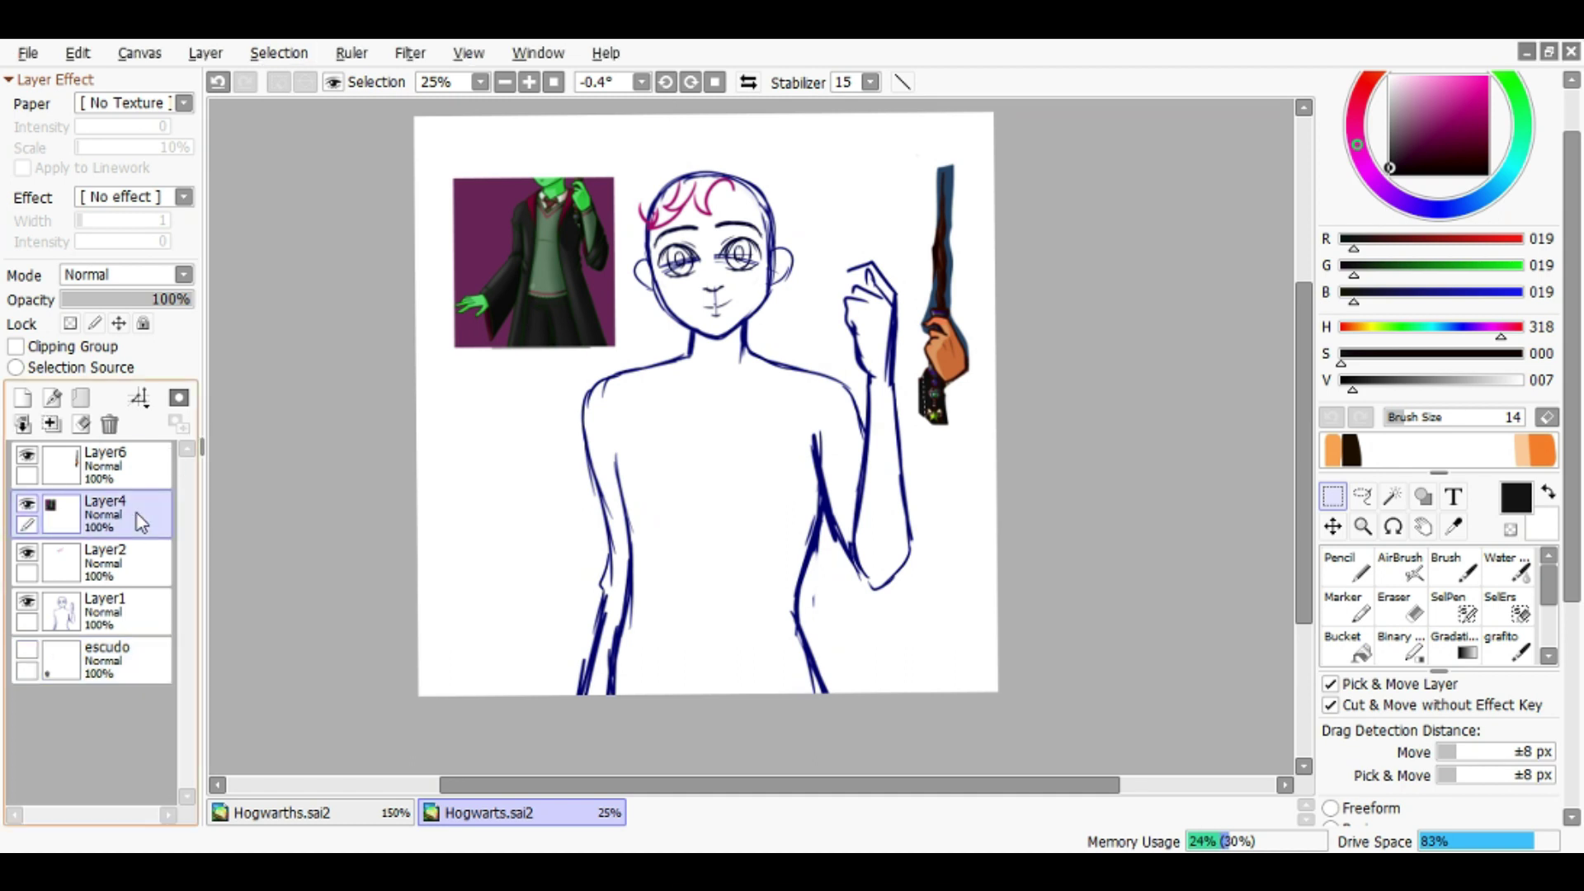
click(124, 563)
scroll(681, 361, up, 14)
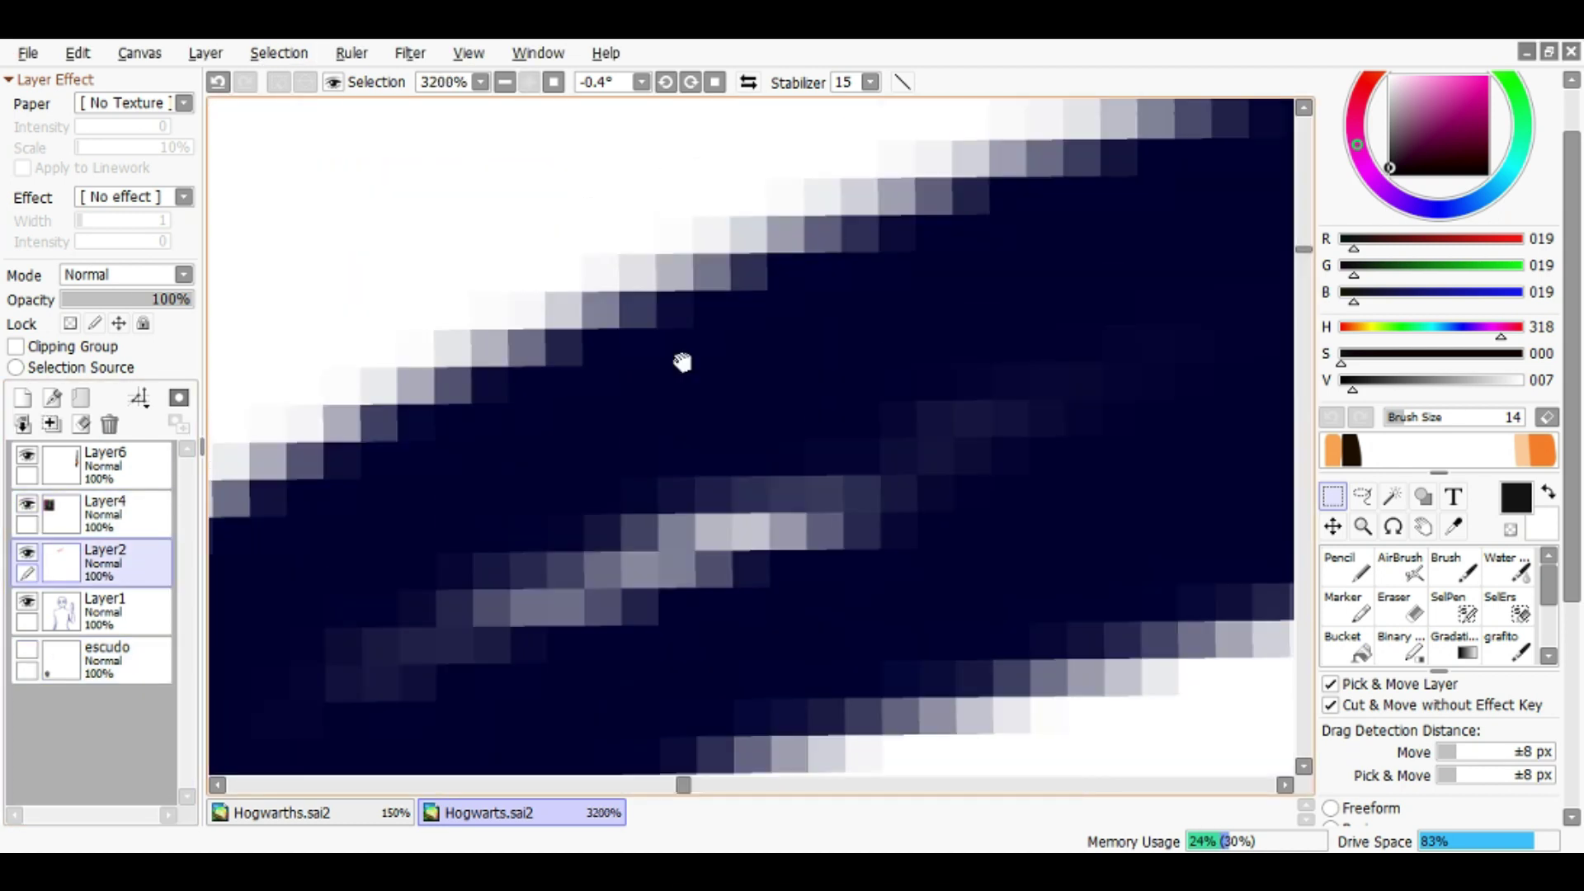
scroll(682, 361, down, 12)
key(n)
alt+click(773, 389)
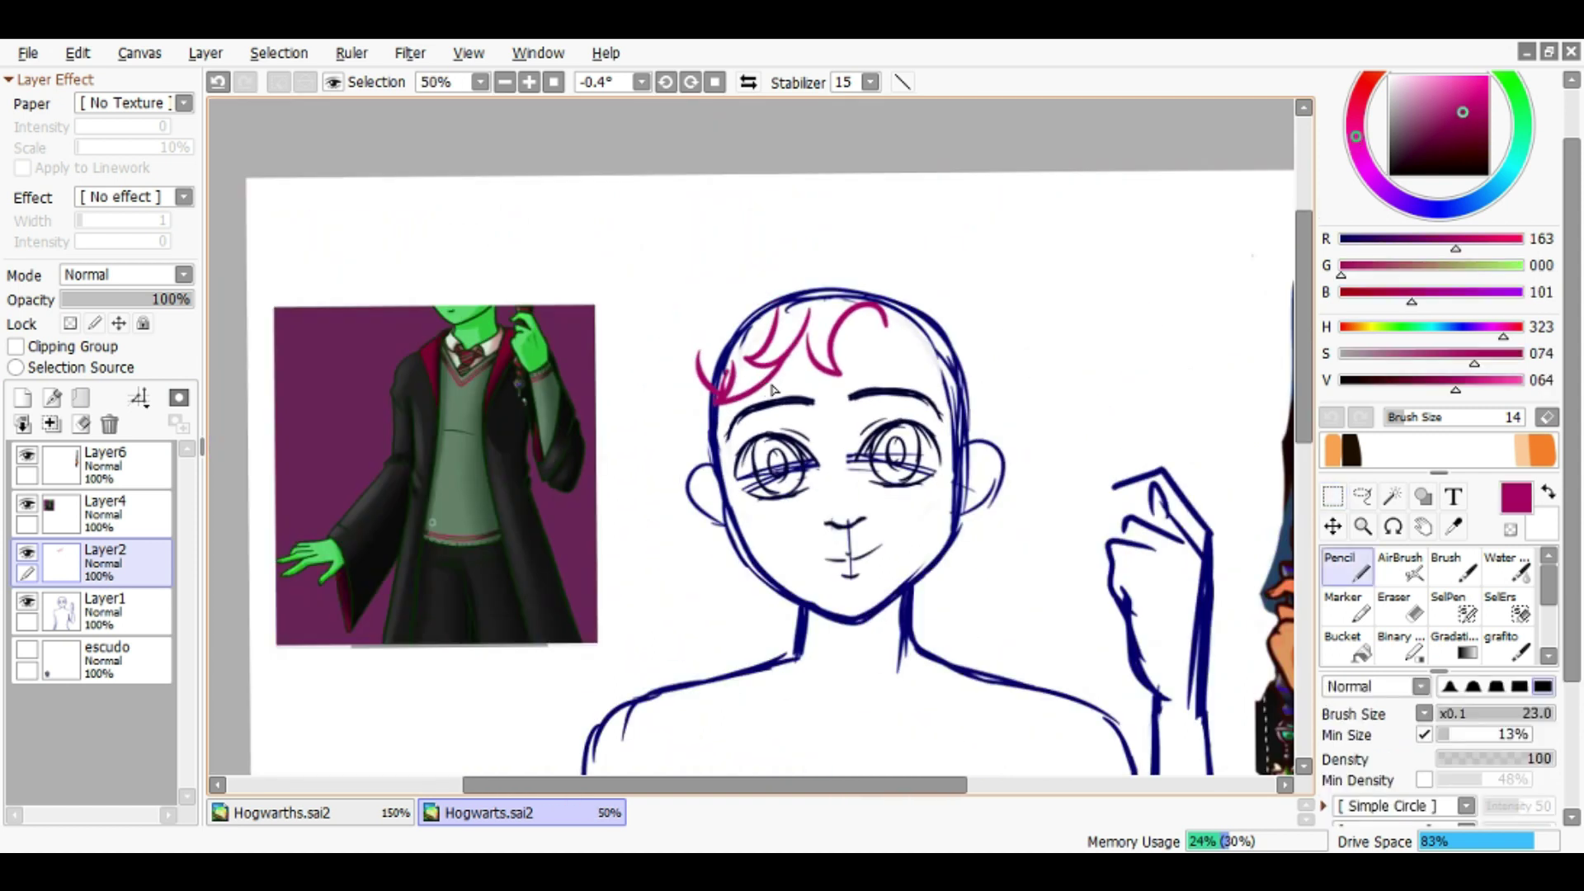
scroll(773, 389, up, 2)
mouse_move(746, 274)
mouse_down()
mouse_move(733, 284)
mouse_move(863, 413)
mouse_move(825, 416)
mouse_up()
drag(825, 417, 778, 350)
drag(862, 285, 850, 429)
mouse_move(858, 342)
mouse_down()
mouse_move(958, 435)
mouse_move(1043, 459)
mouse_move(1073, 504)
mouse_up()
key(ctrl+z)
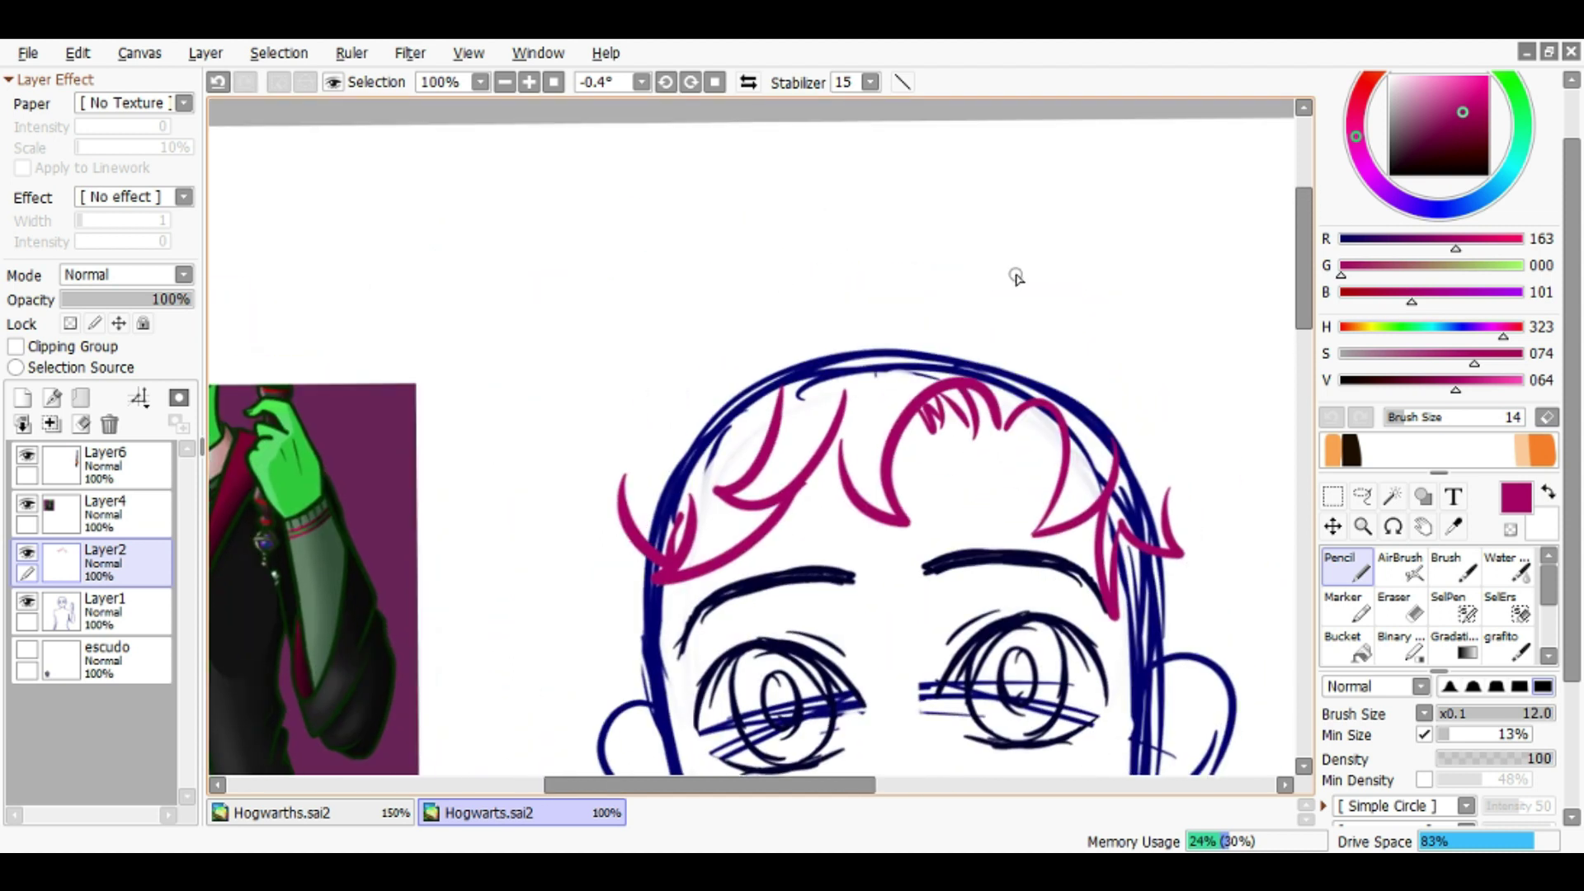
Sketch inner curls along the top of the skull and the upper hair outline above them
key(ctrl+z)
drag(1023, 332, 873, 334)
key(ctrl+z)
mouse_move(1023, 332)
mouse_down()
mouse_move(873, 334)
mouse_move(775, 359)
mouse_move(710, 424)
mouse_up()
click(758, 350)
drag(699, 383, 629, 426)
key(ctrl+z)
mouse_move(1061, 320)
mouse_down()
mouse_move(1023, 213)
mouse_move(1014, 239)
mouse_move(825, 222)
mouse_move(677, 290)
mouse_up()
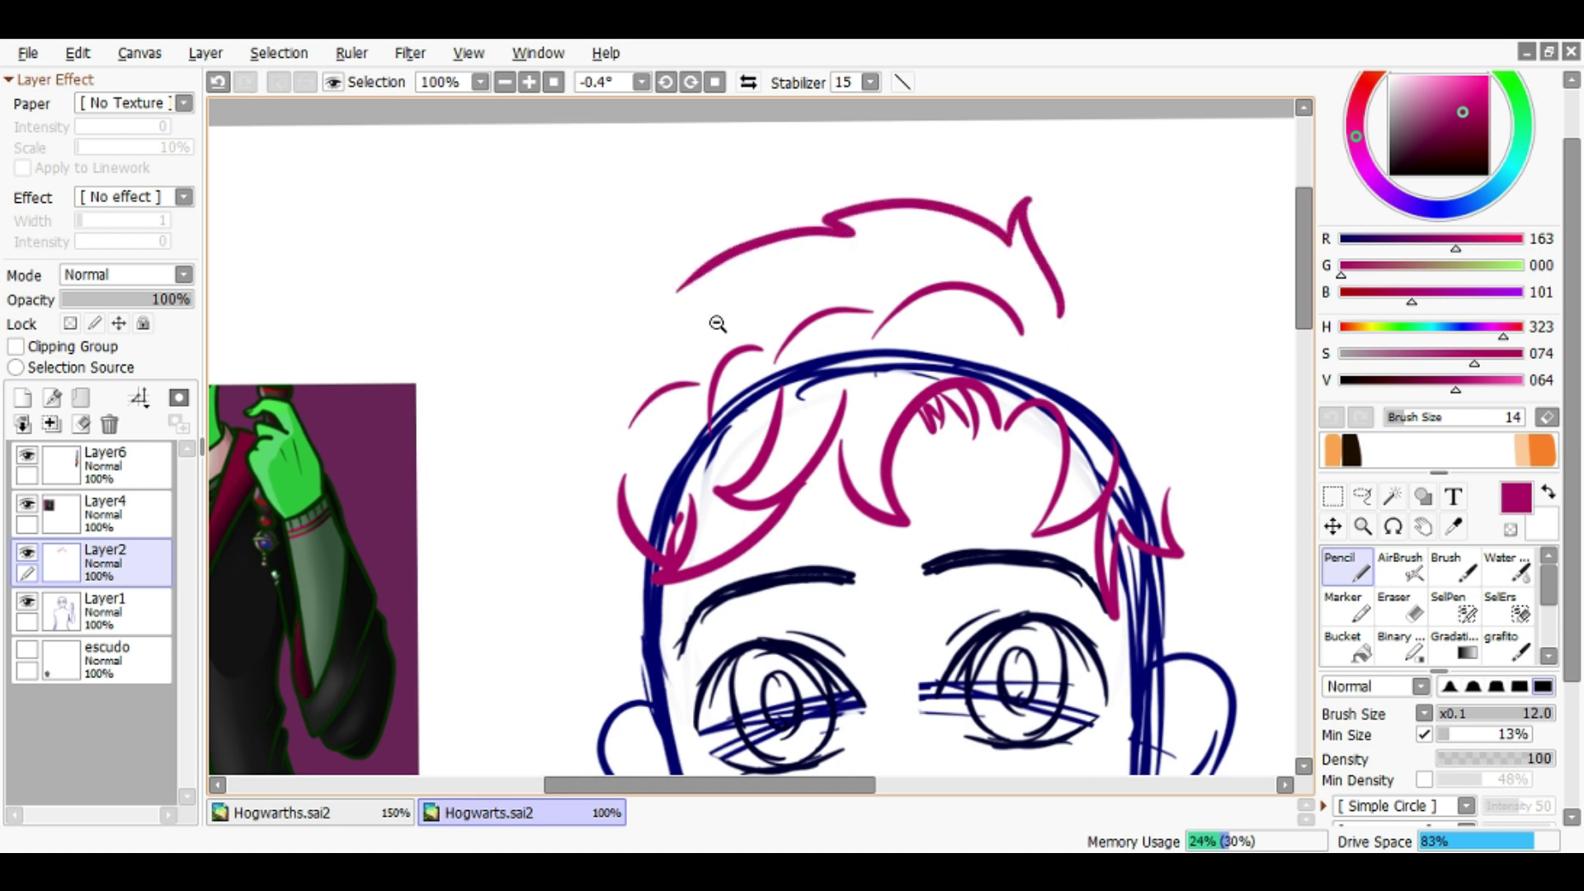
Sketch the left side of the hair outline down to the temple, with small curled tips
ctrl+alt+click(717, 325)
key(ctrl+z)
mouse_move(1011, 260)
mouse_down()
mouse_move(725, 255)
mouse_move(669, 324)
mouse_move(732, 544)
mouse_up()
key(ctrl+z)
mouse_move(708, 283)
mouse_down()
mouse_move(724, 331)
mouse_move(716, 548)
mouse_up()
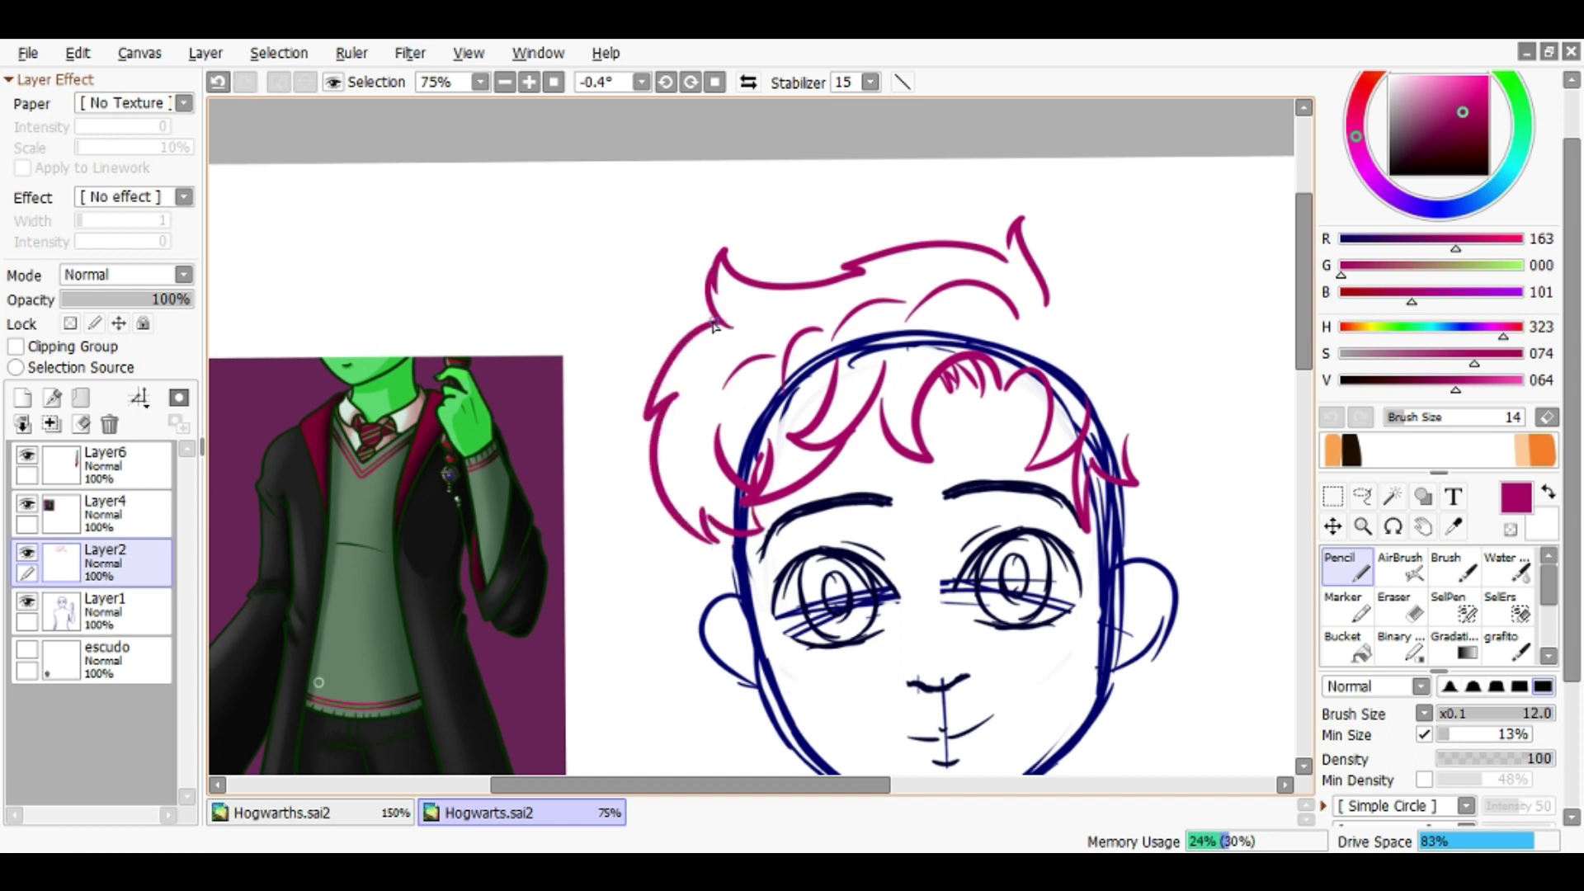
drag(741, 262, 730, 279)
drag(730, 279, 746, 247)
mouse_move(648, 345)
mouse_down()
mouse_move(677, 381)
mouse_move(719, 524)
mouse_up()
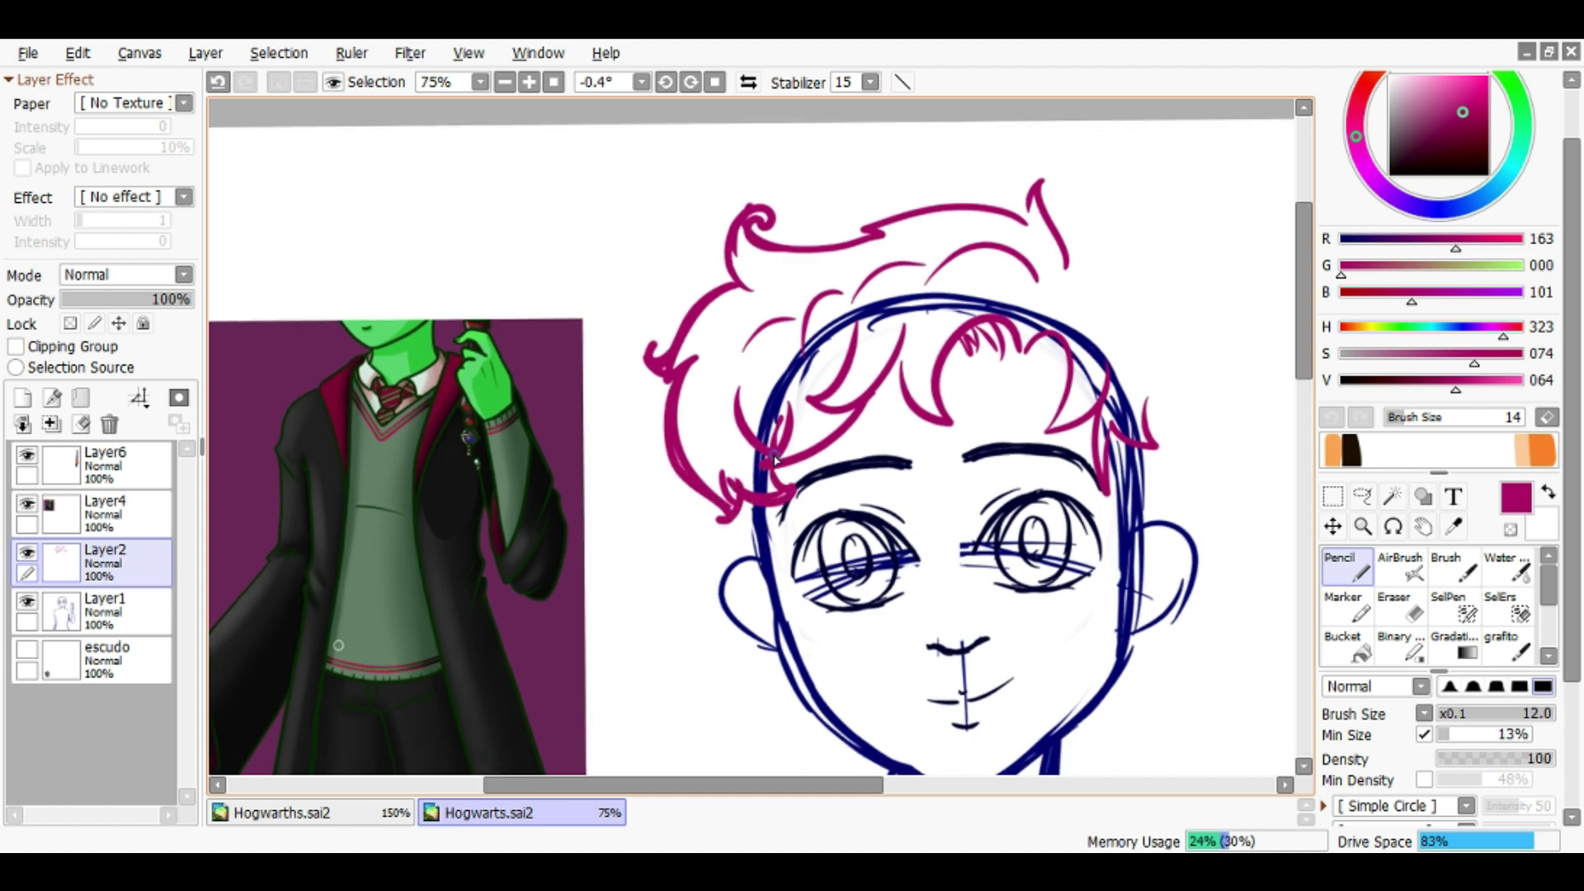
Sketch the right side of the hair outline and the hair ends around and below both ears
drag(776, 458, 586, 420)
mouse_move(879, 237)
mouse_down()
mouse_move(979, 188)
mouse_move(1014, 322)
mouse_move(988, 425)
mouse_move(1043, 341)
mouse_up()
drag(592, 395, 609, 437)
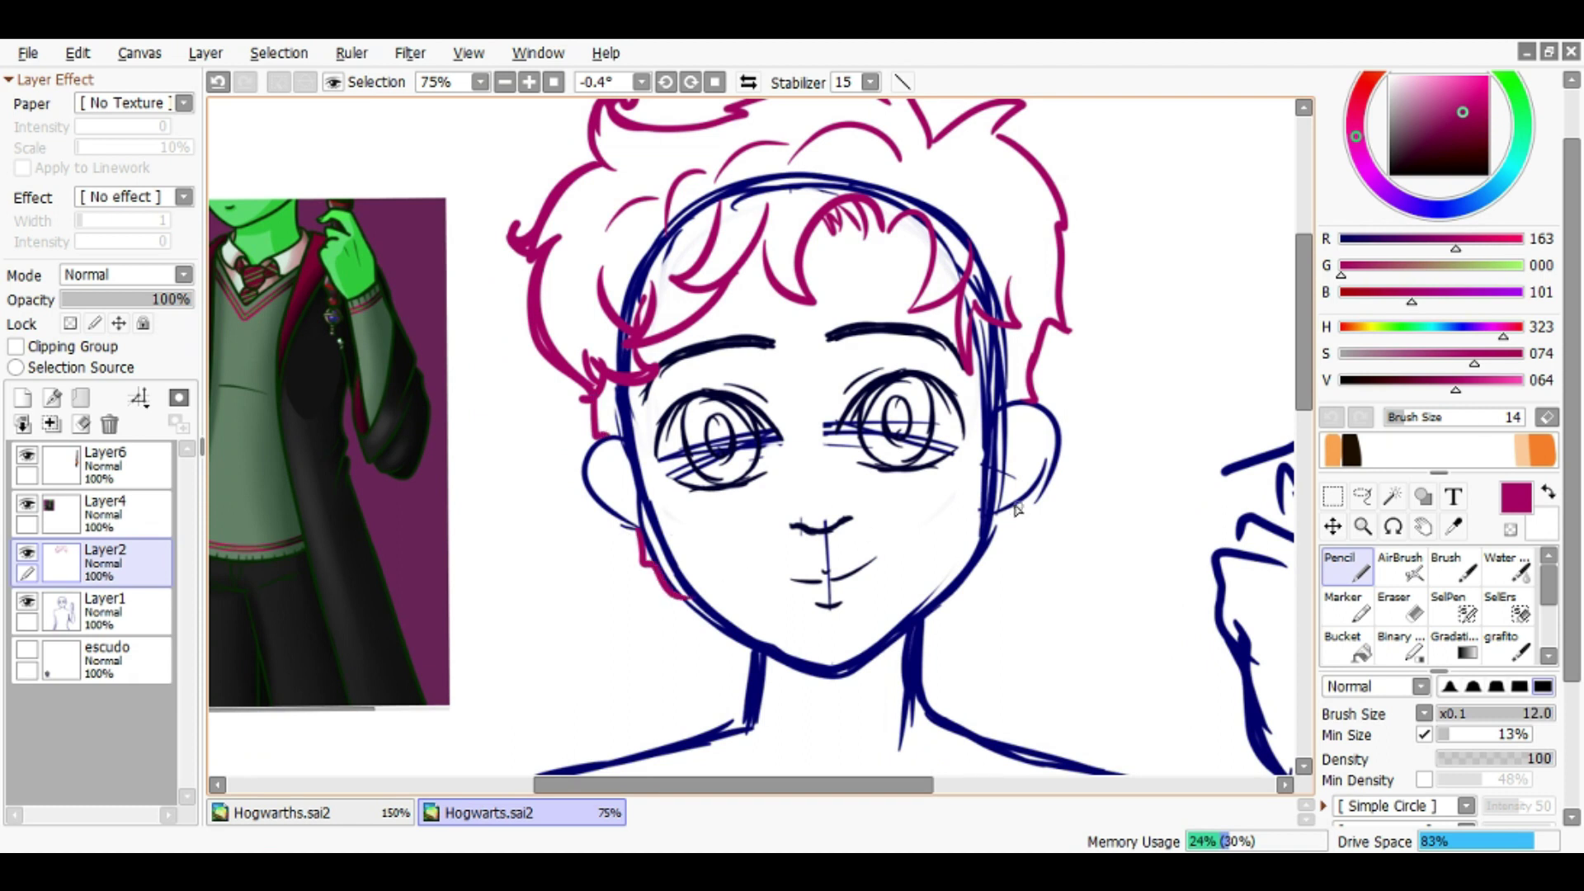
drag(1016, 507, 951, 582)
ctrl+alt+click(953, 515)
drag(792, 463, 707, 418)
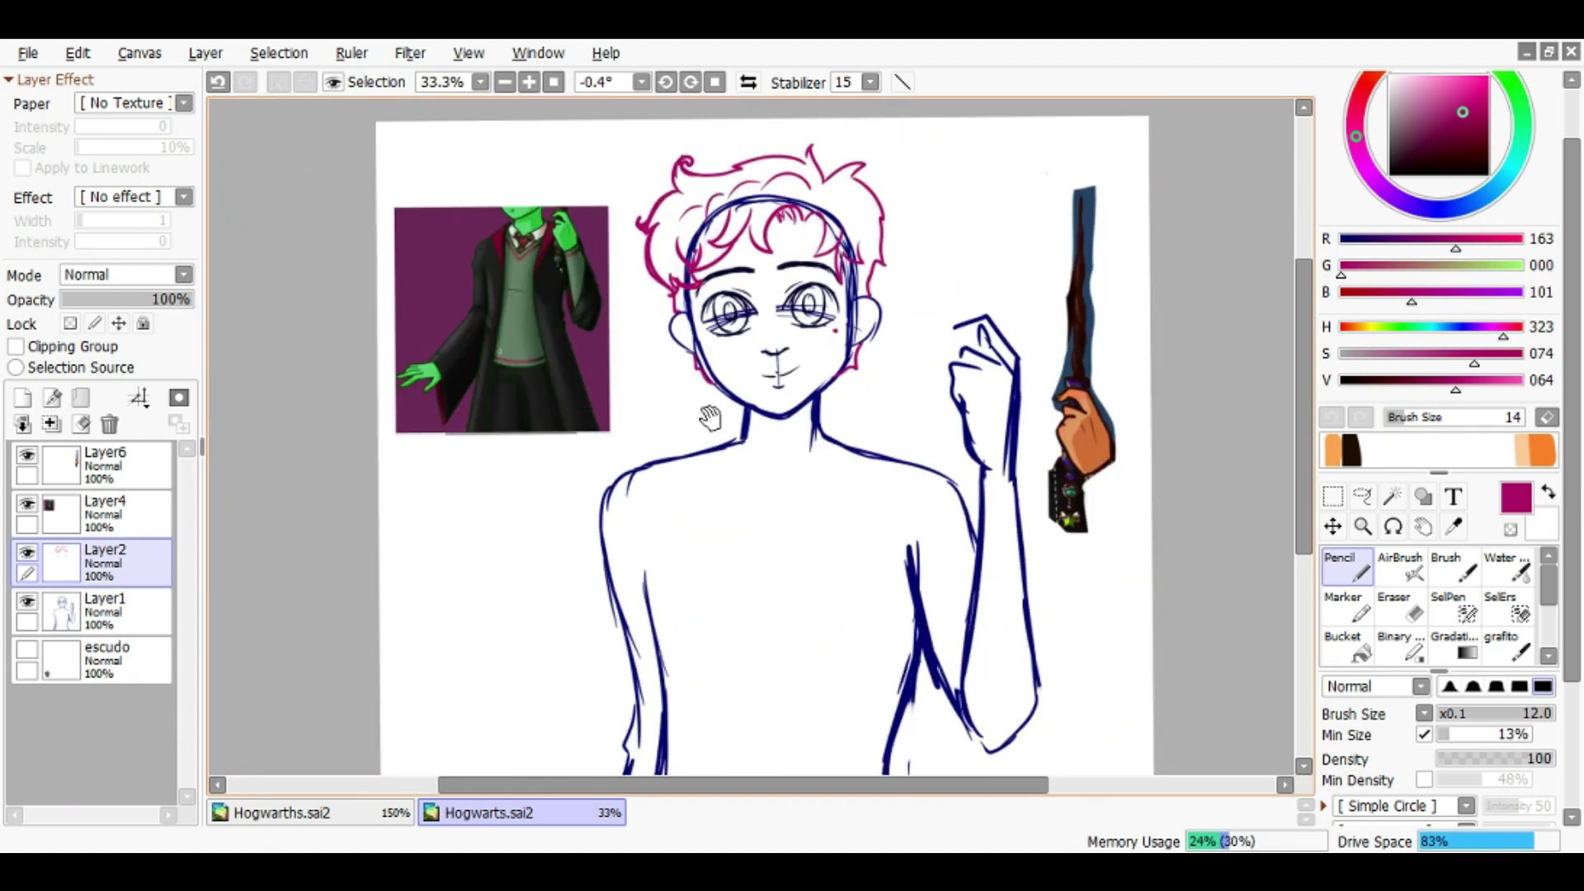
On Layer1, lasso each eye with its eyebrow and move it slightly outward, away from the nose
ctrl+click(707, 418)
key(l)
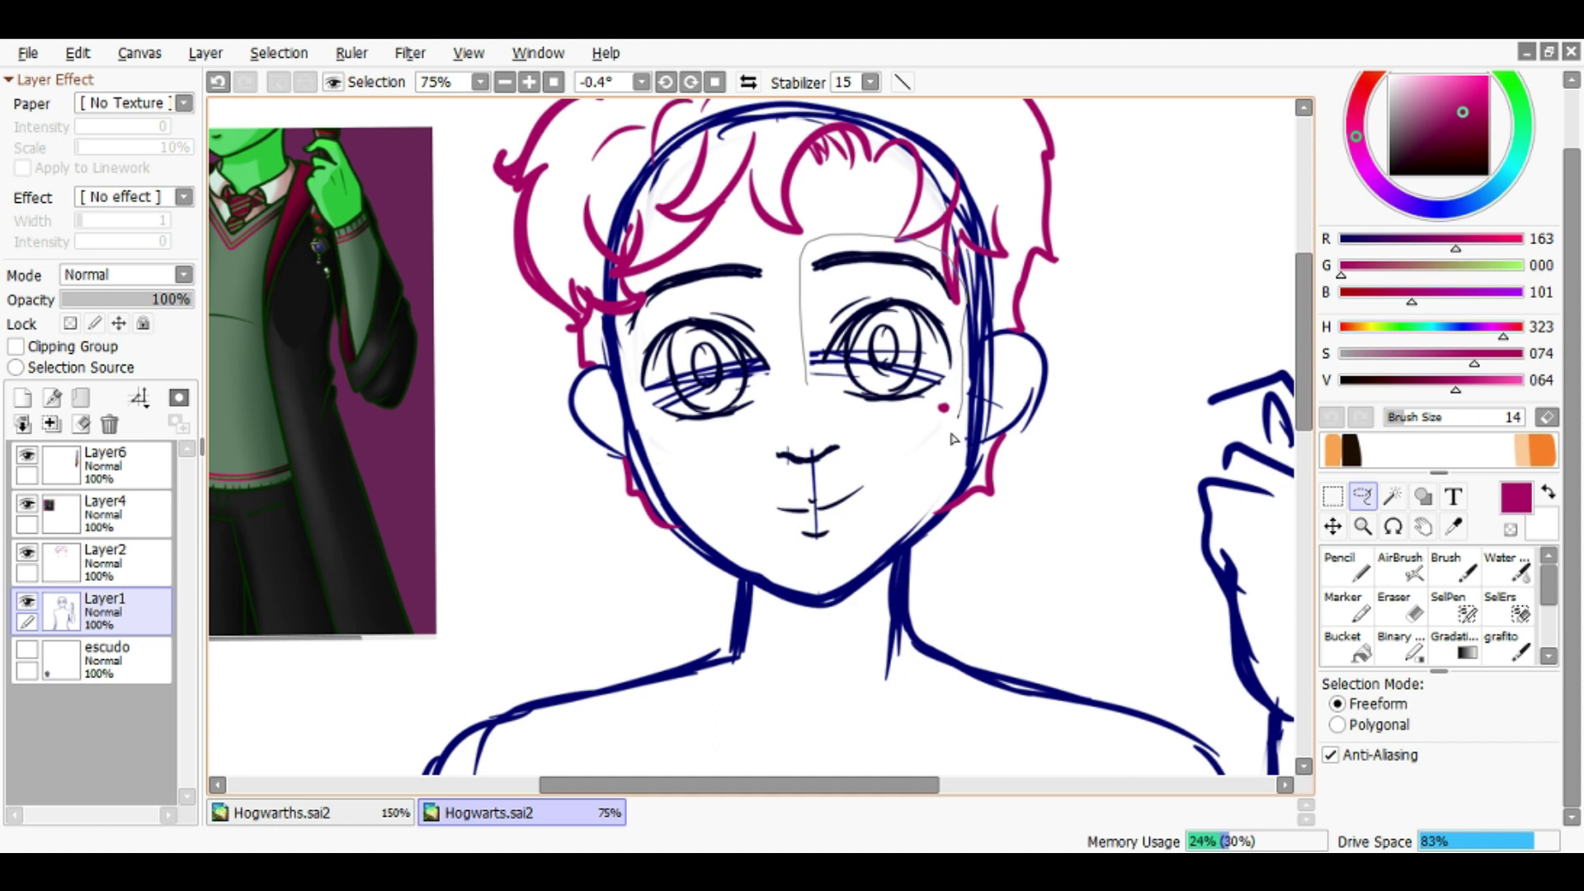
drag(953, 438, 949, 450)
drag(887, 346, 897, 346)
key(ctrl+d)
mouse_move(779, 381)
mouse_down()
mouse_move(651, 275)
mouse_move(778, 354)
mouse_move(780, 381)
mouse_move(730, 399)
mouse_up()
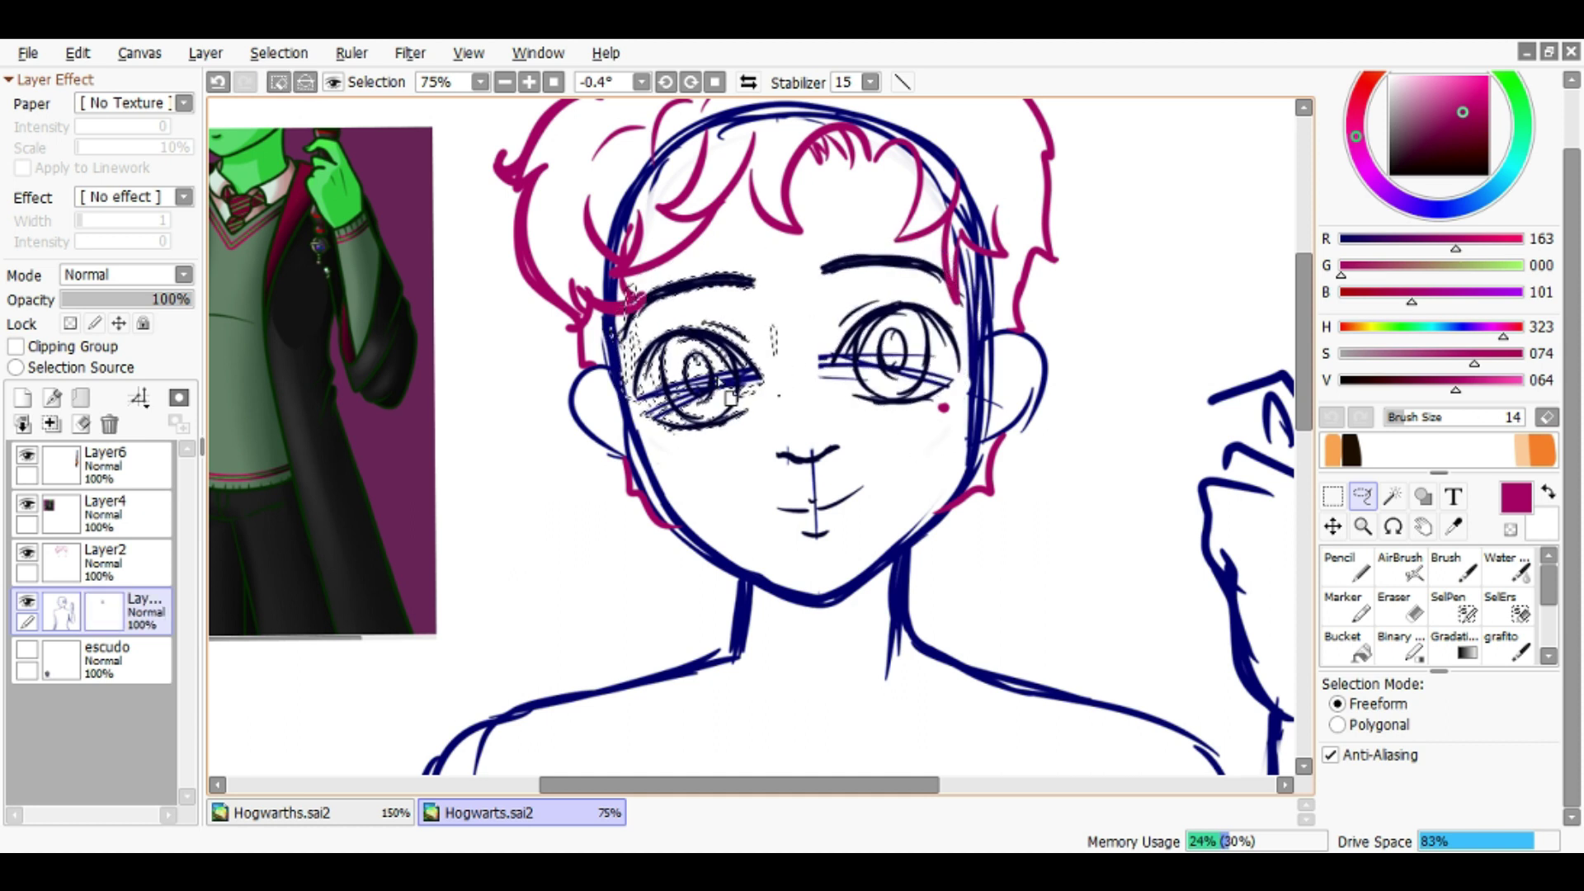
key(ctrl+d)
scroll(707, 459, down, 3)
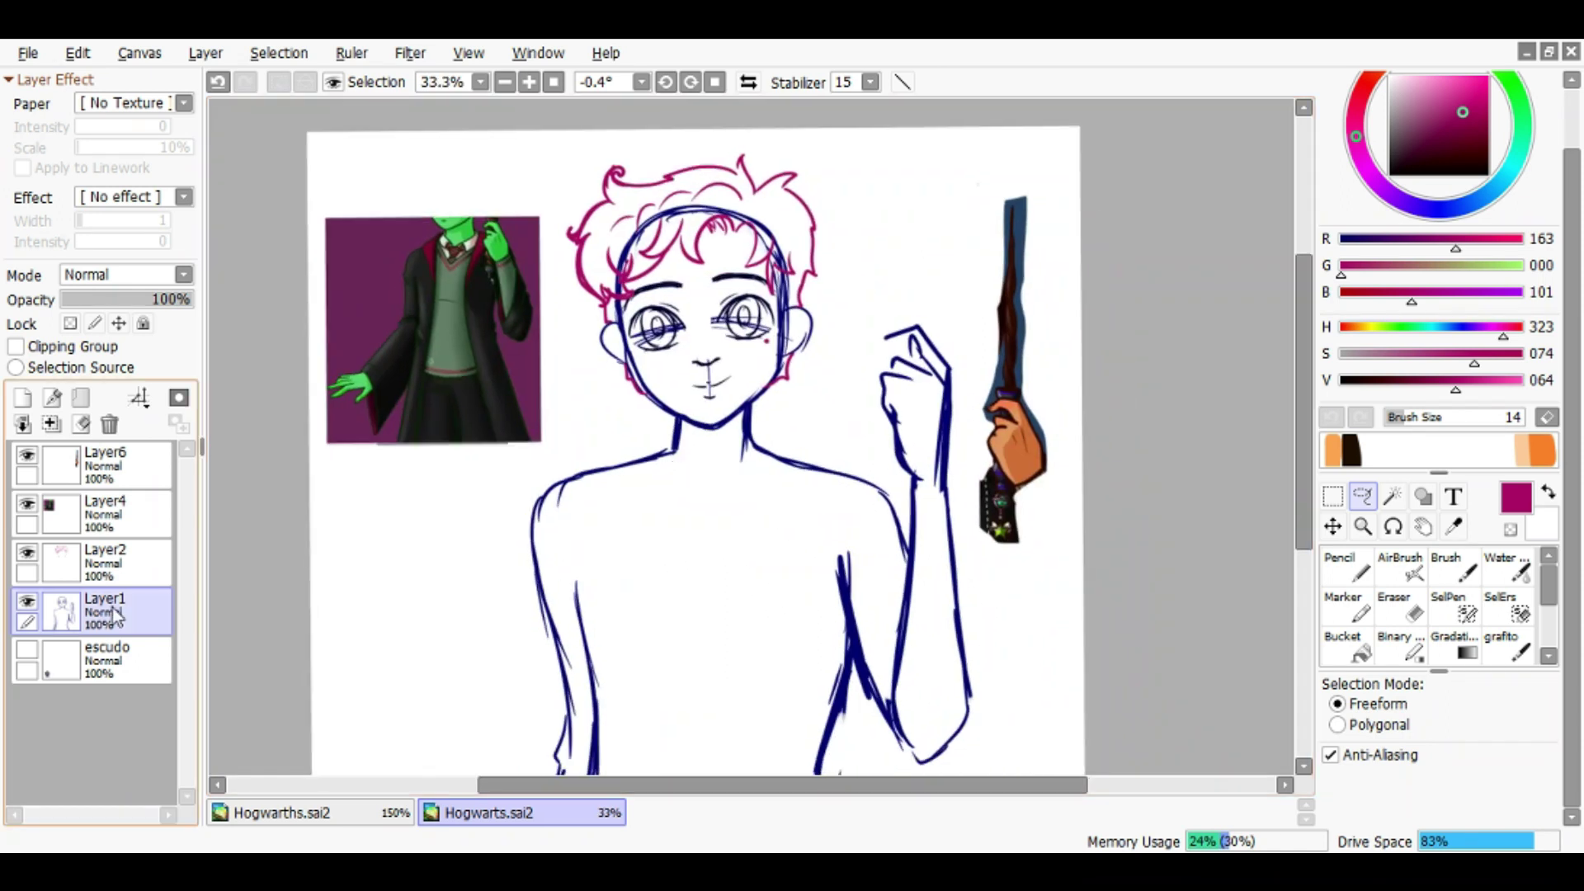
Erase the skull outline underneath the hair on Layer1 with the Eraser at size 57
key(e)
scroll(668, 227, up, 1)
mouse_move(586, 338)
mouse_down()
mouse_move(718, 194)
mouse_move(838, 293)
mouse_up()
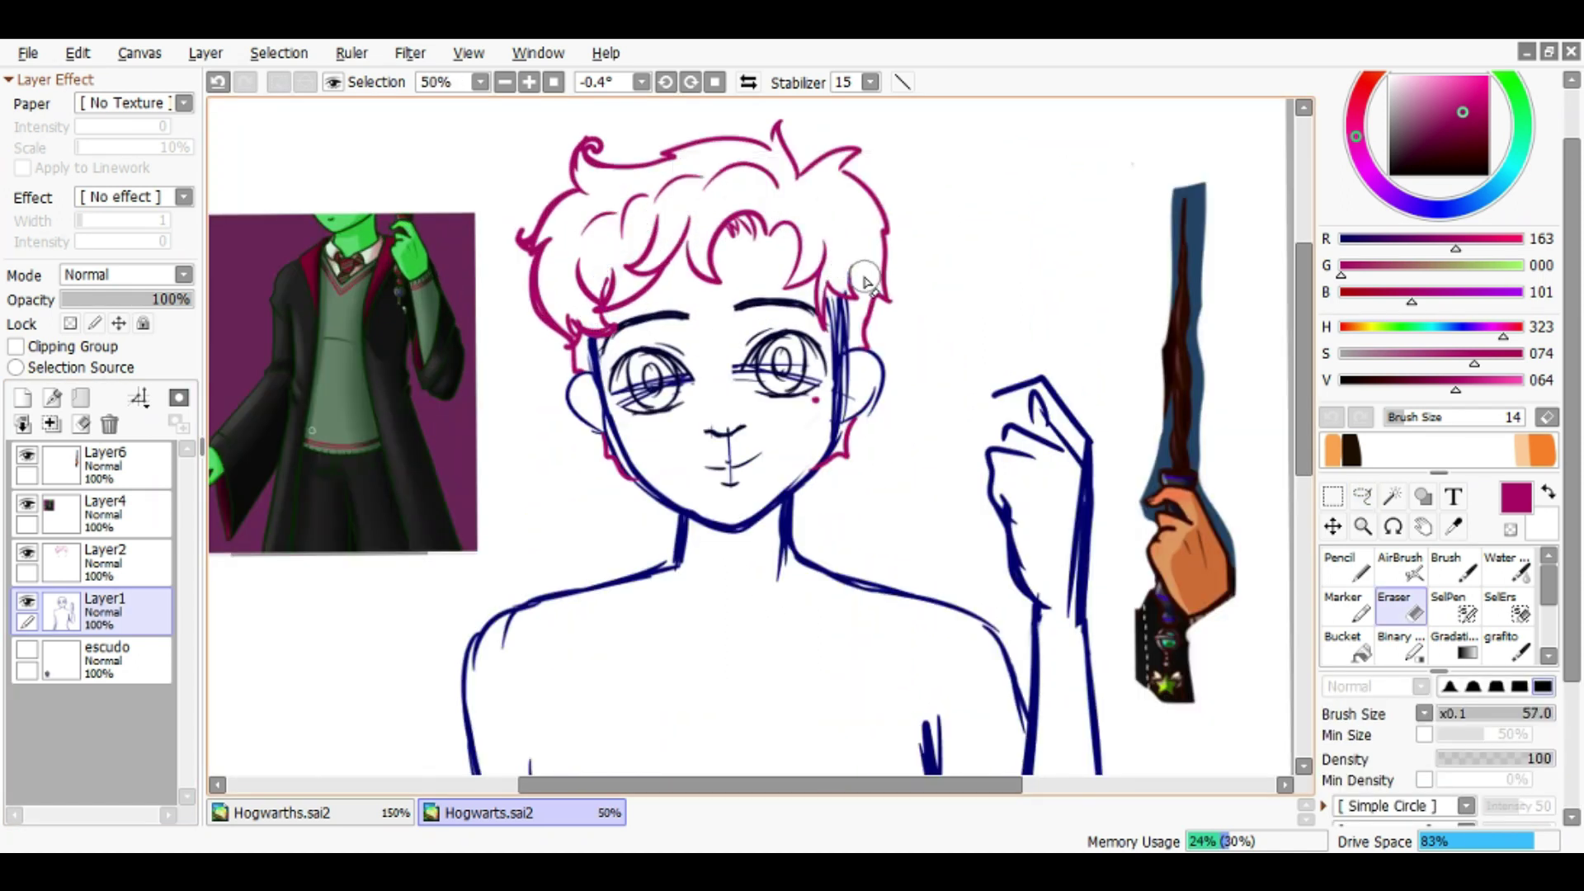
Erase the leftover guideline marks through both eyes and beside the nose on Layer1 with the Eraser at size 17
scroll(863, 283, down, 2)
scroll(750, 253, up, 5)
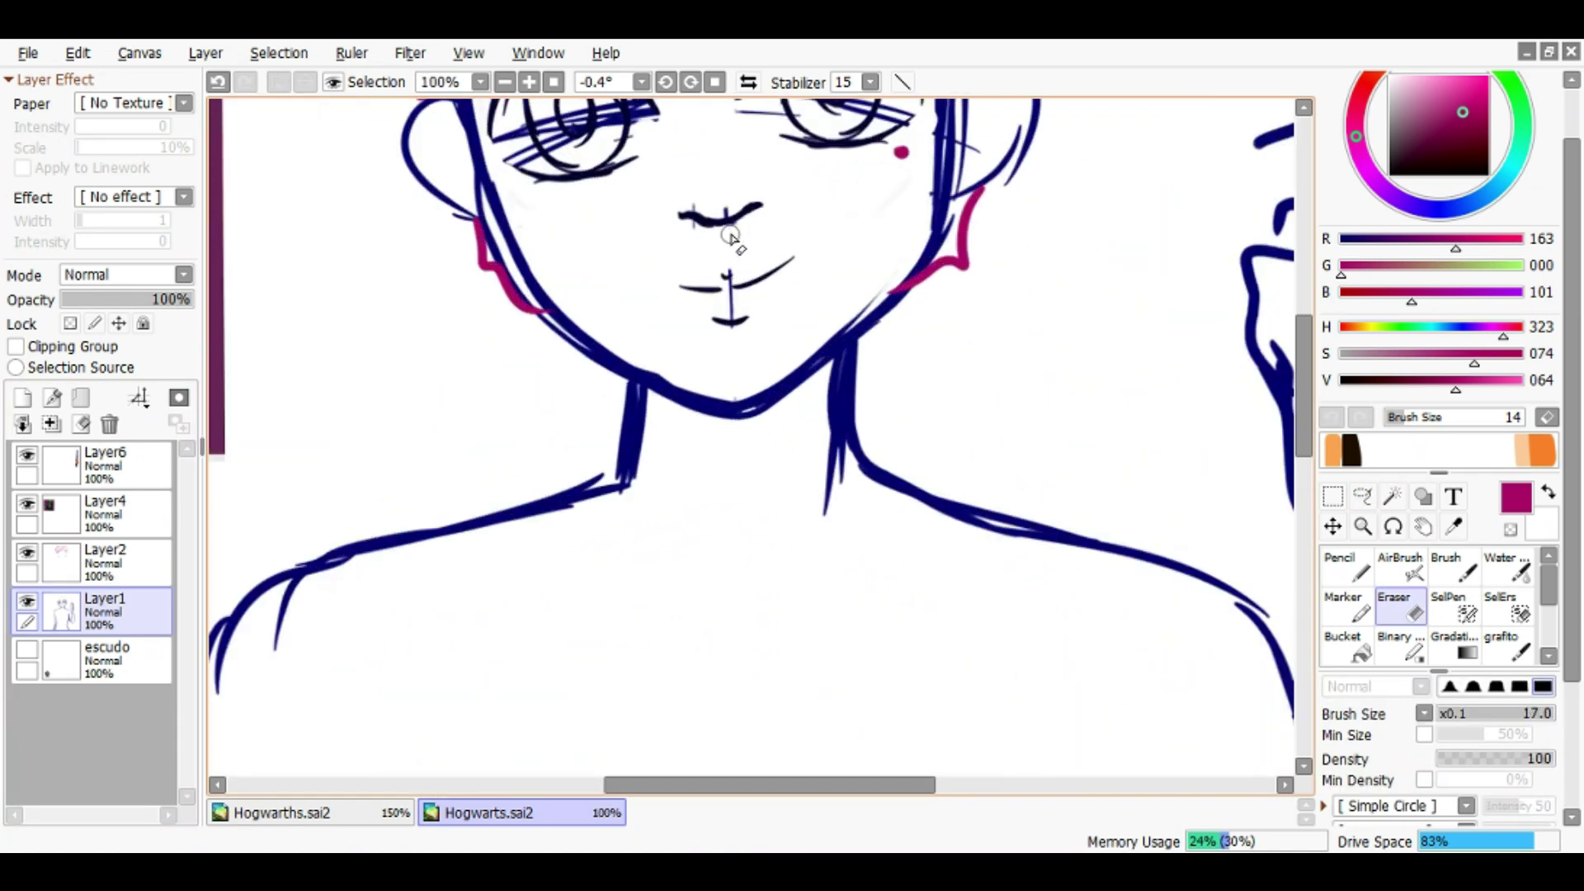
scroll(705, 206, down, 2)
scroll(684, 258, up, 4)
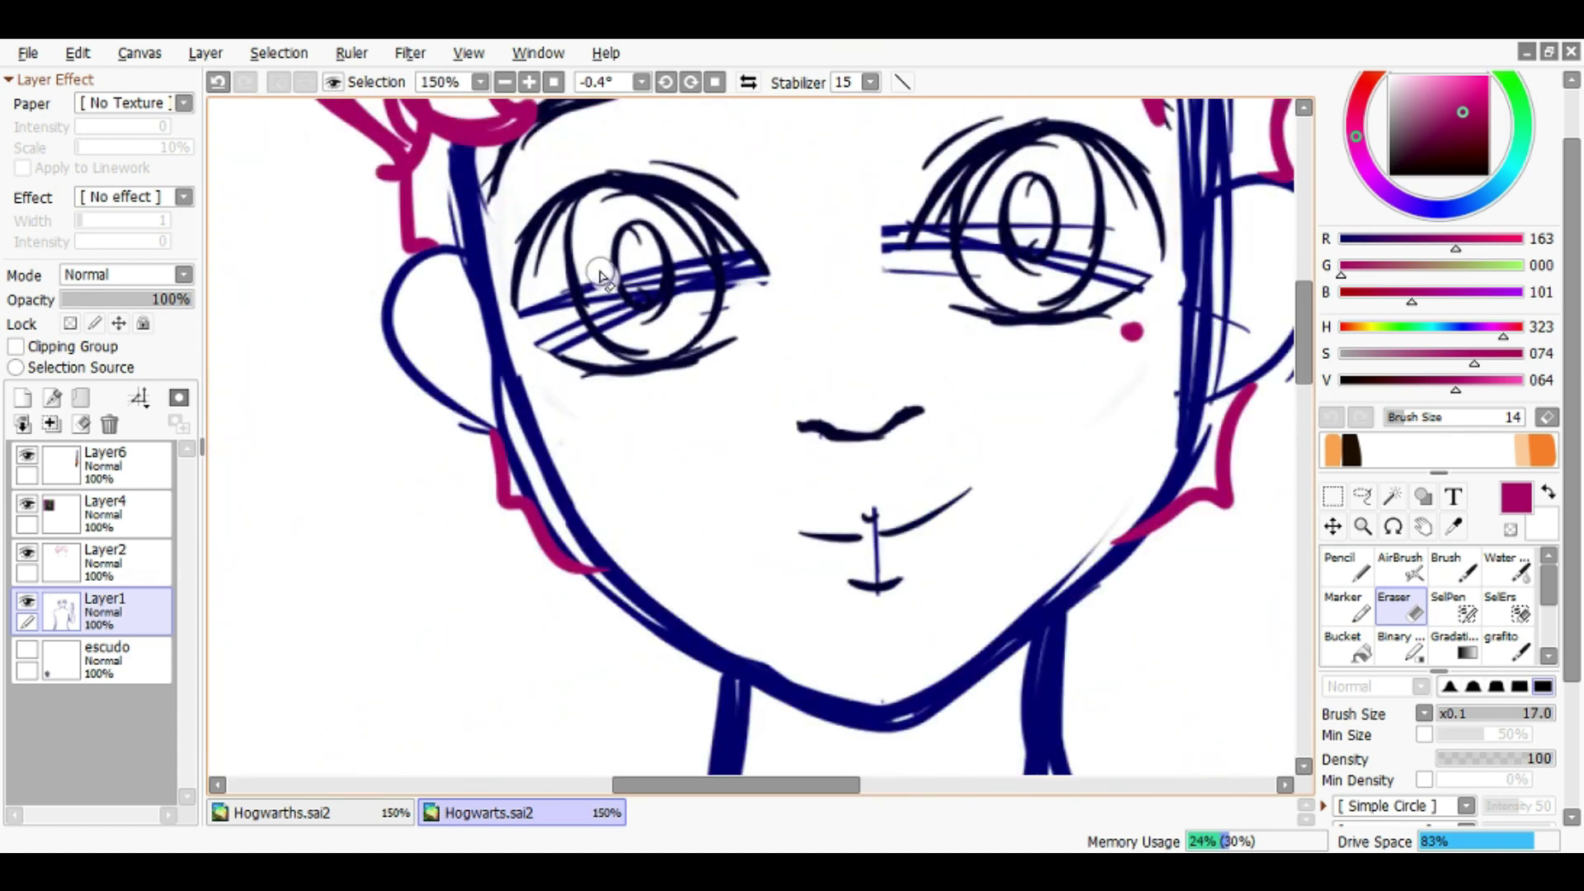
drag(684, 258, 683, 311)
mouse_move(978, 229)
mouse_down()
mouse_move(1032, 264)
mouse_move(1023, 223)
mouse_up()
drag(899, 231, 883, 264)
drag(1105, 264, 1143, 285)
mouse_move(581, 342)
mouse_down()
mouse_move(558, 310)
mouse_move(536, 350)
mouse_up()
drag(743, 294, 747, 264)
scroll(743, 280, down, 6)
mouse_move(725, 474)
mouse_down()
mouse_move(683, 459)
mouse_move(682, 384)
mouse_up()
On Layer2, sketch both points of an open shirt collar around the neck with the magenta Pencil at size 12
click(106, 556)
key(n)
scroll(665, 379, up, 1)
key(c)
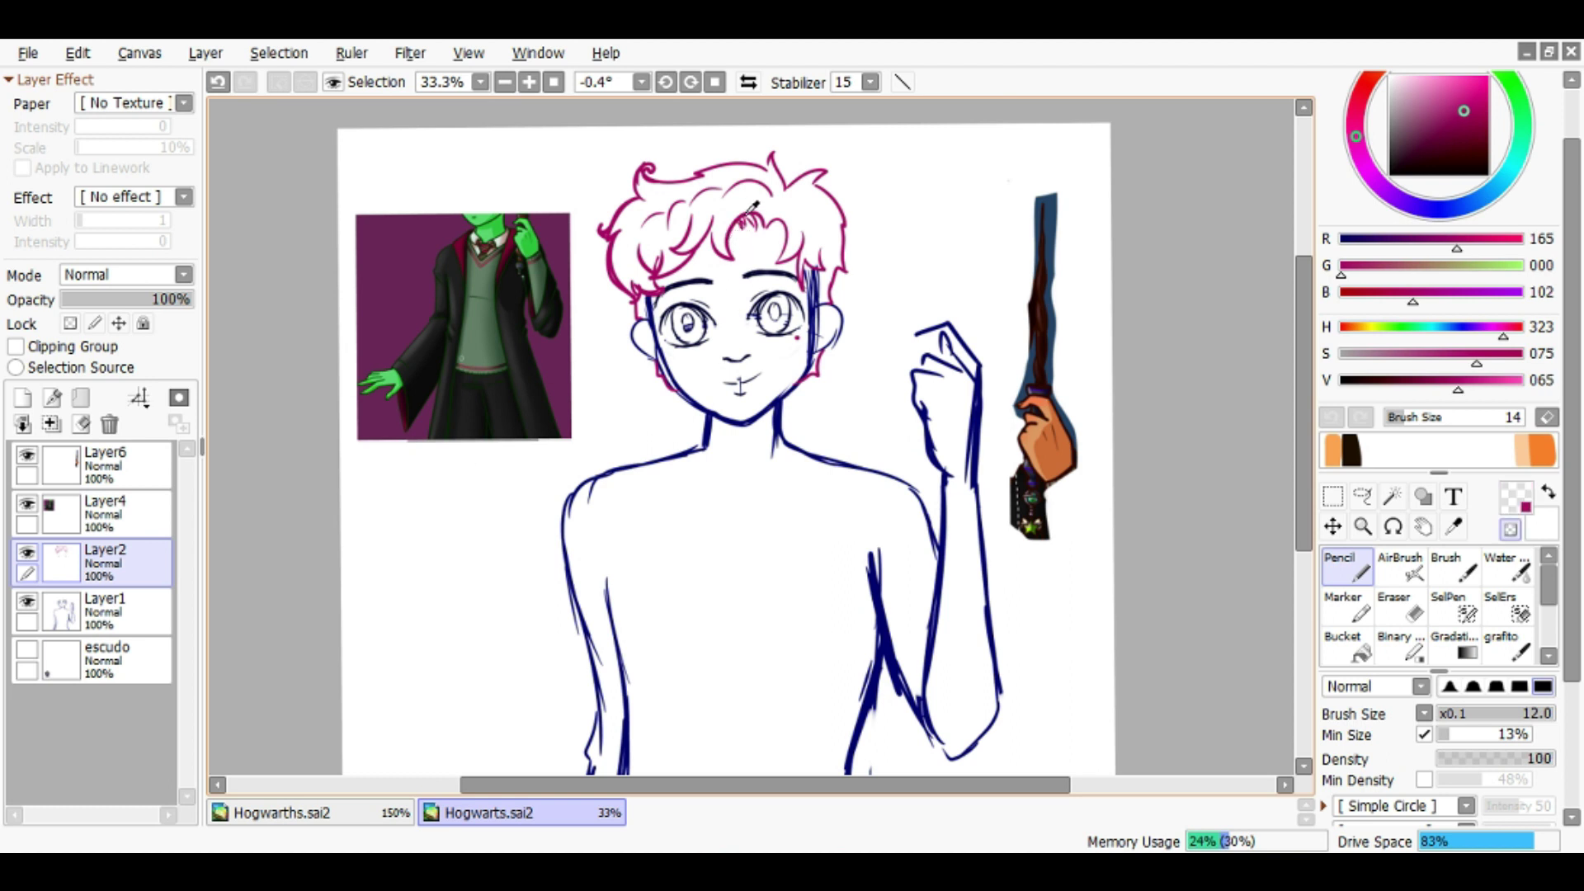
key(c)
scroll(739, 338, up, 3)
mouse_move(752, 360)
mouse_down()
mouse_move(895, 334)
mouse_move(850, 285)
mouse_move(740, 359)
mouse_move(891, 346)
mouse_up()
key(ctrl+z)
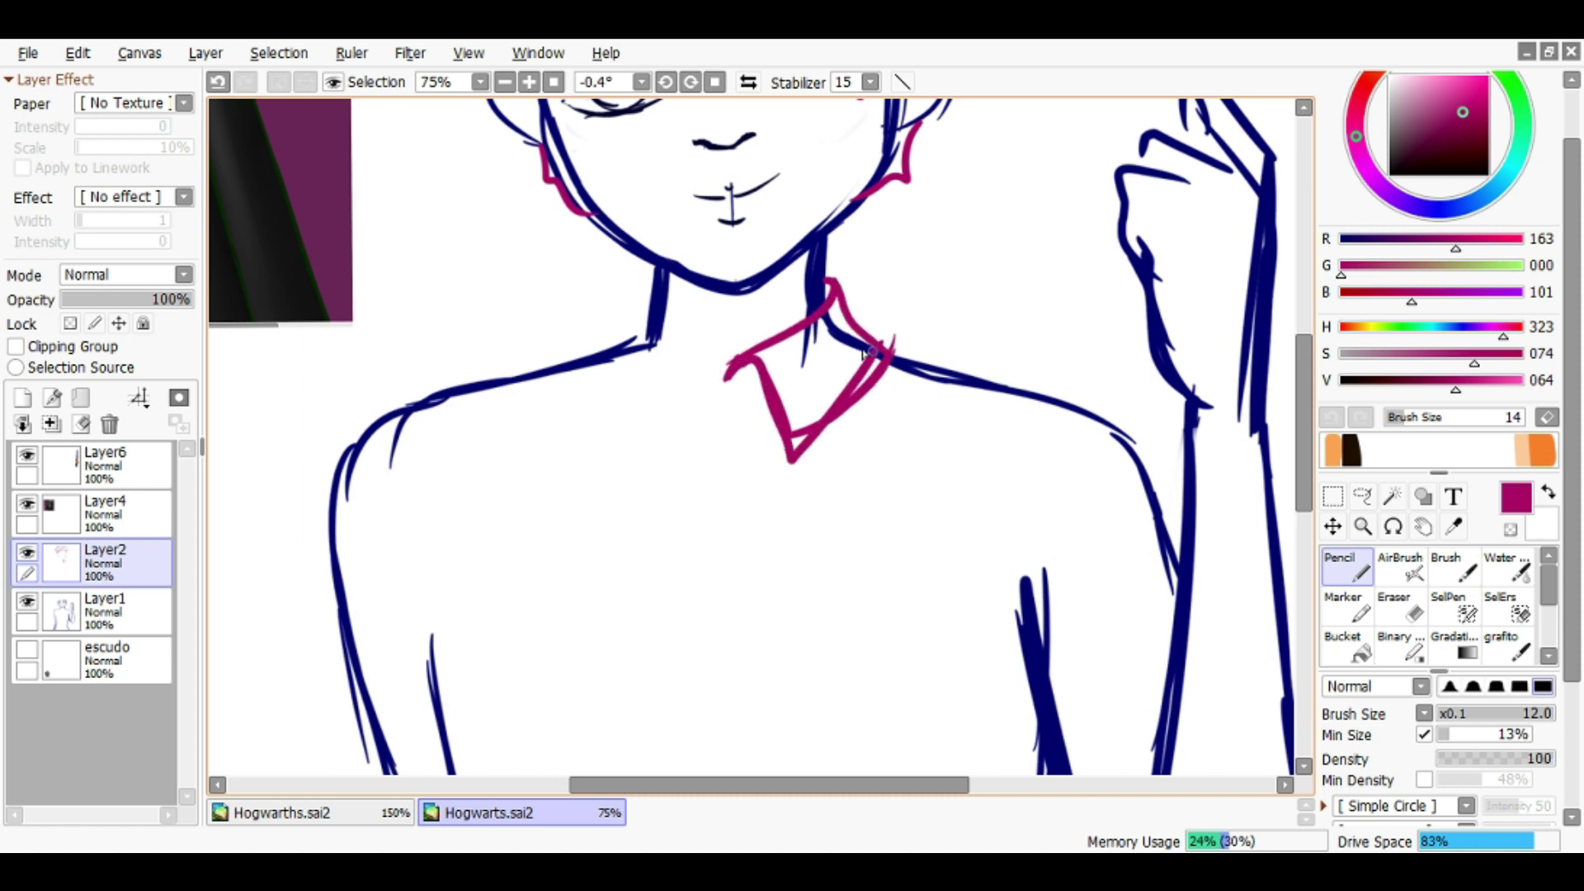
drag(664, 458, 596, 370)
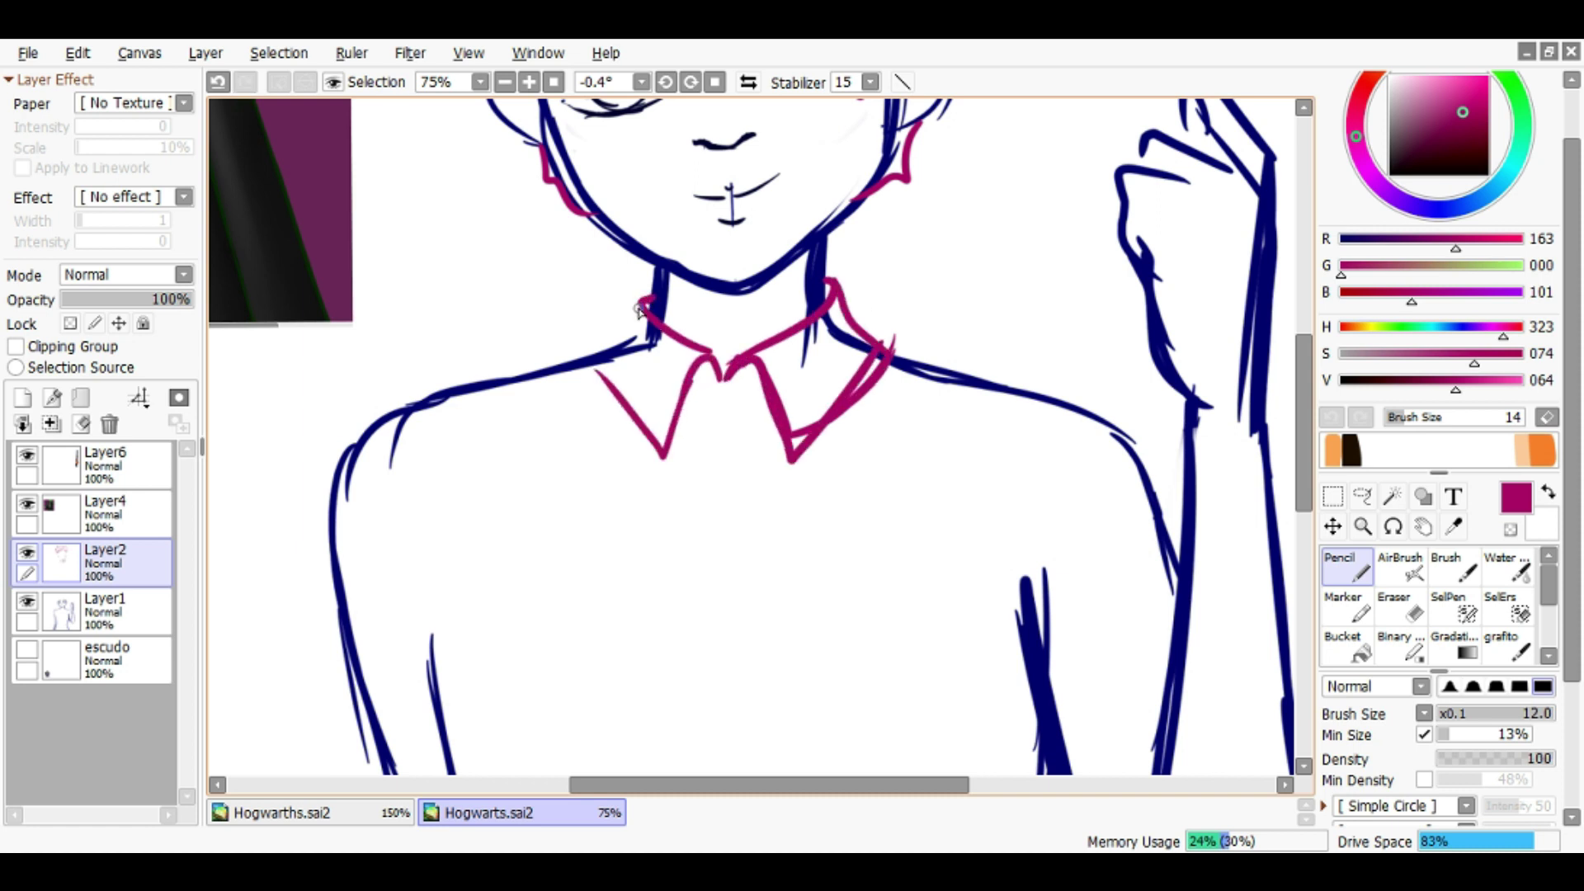
drag(626, 429, 719, 375)
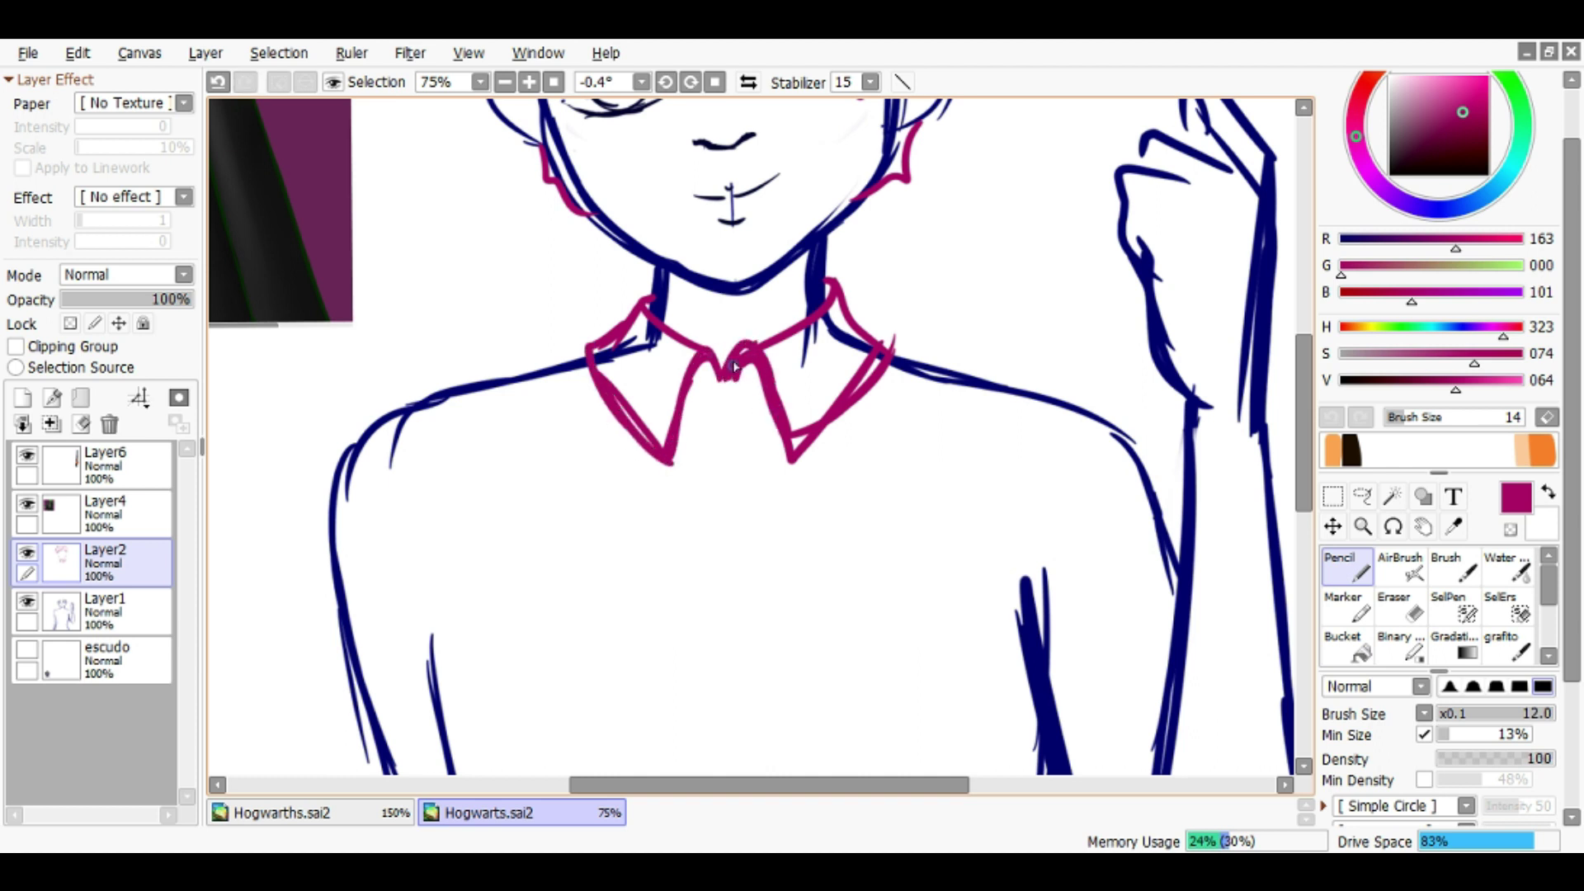
Sketch the necktie knot between the collar points and a V-shaped neckline enclosing the tie below it
drag(697, 407, 662, 380)
drag(659, 360, 719, 363)
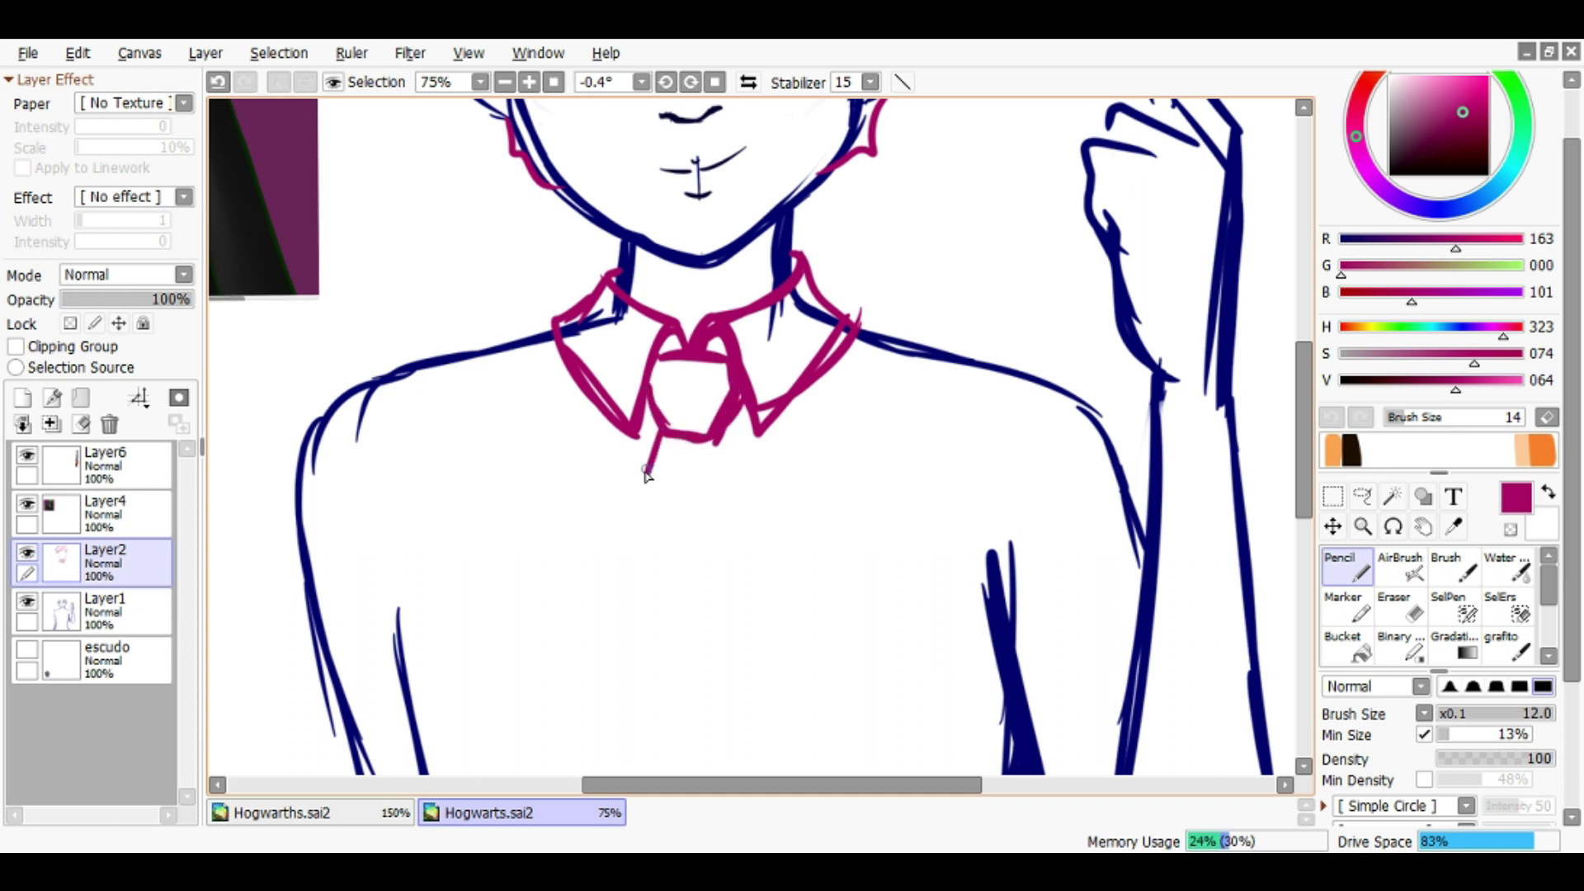
mouse_move(558, 350)
mouse_down()
mouse_move(682, 523)
mouse_move(854, 318)
mouse_up()
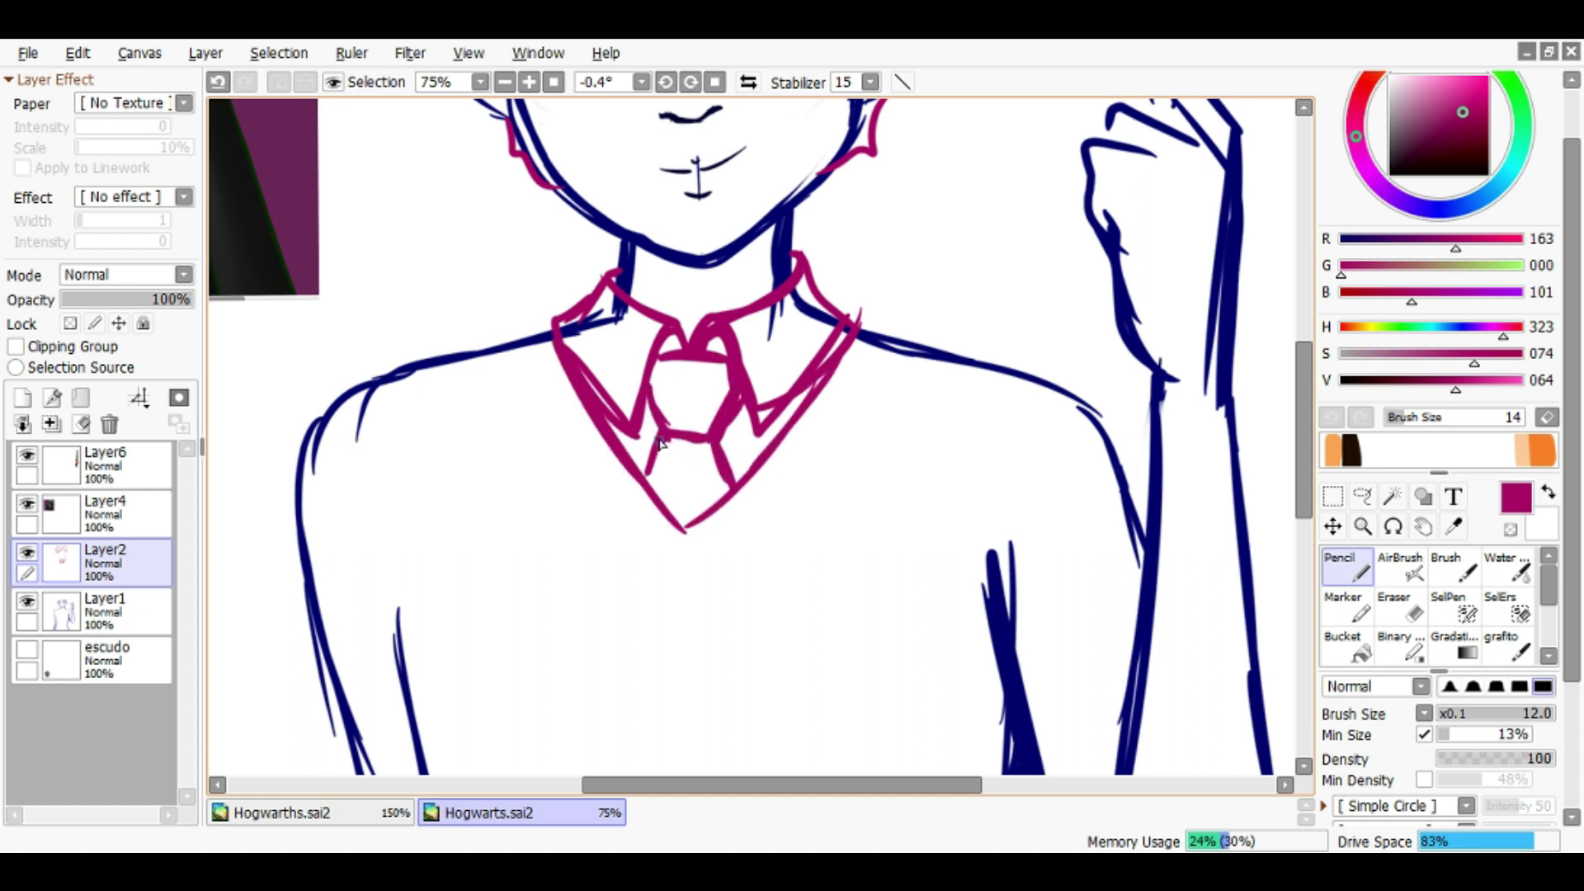
Sketch the robe's two long front edges running from the collar down the torso
scroll(658, 448, down, 3)
scroll(594, 453, up, 1)
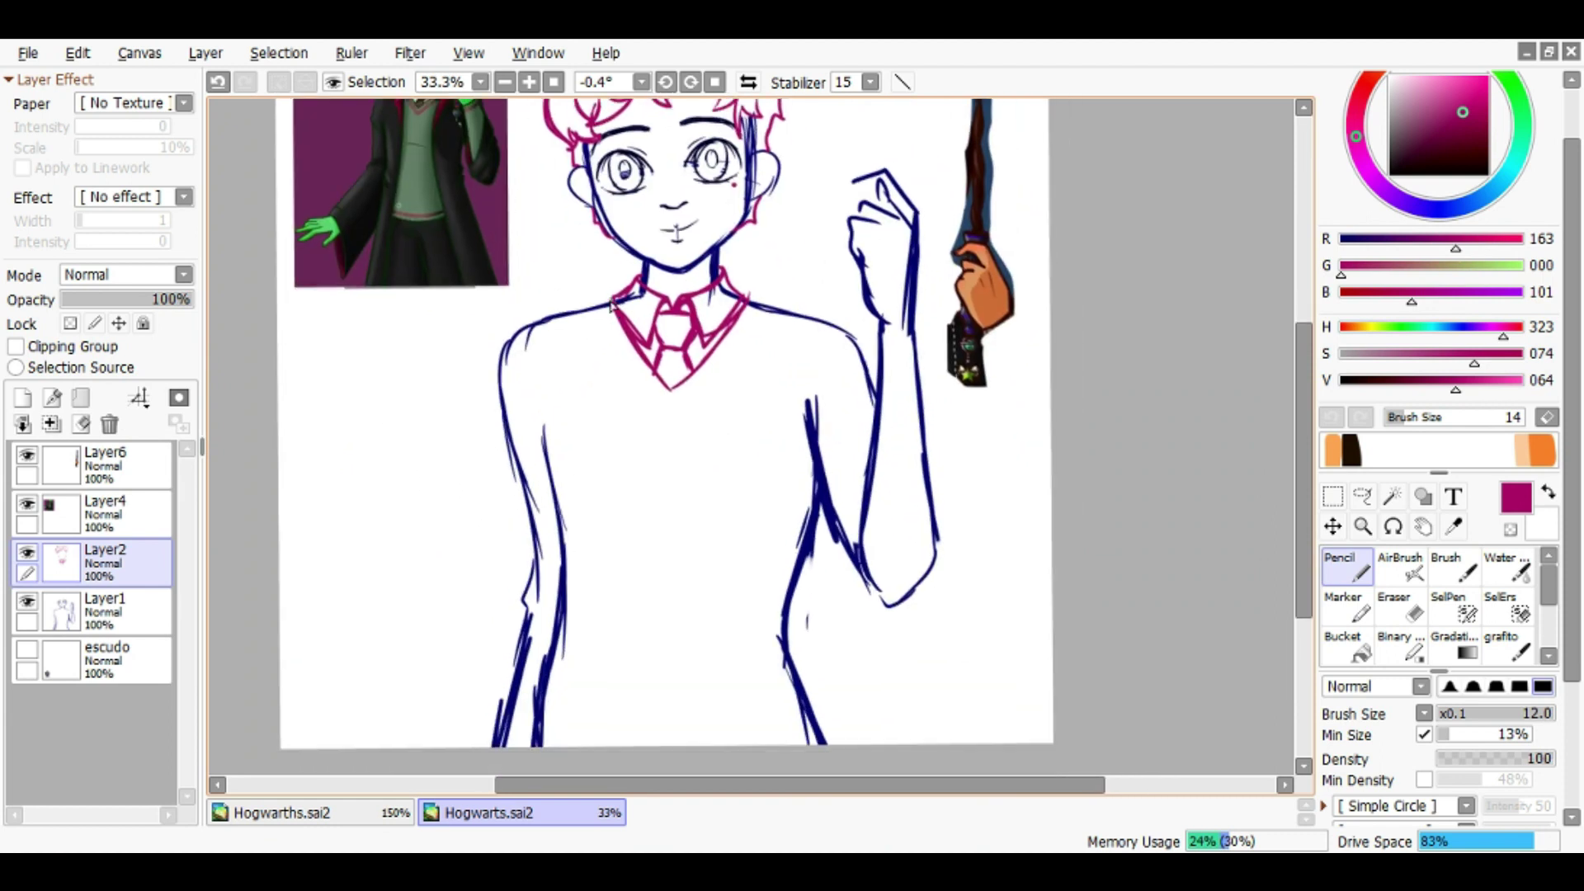
key(ctrl+z)
mouse_move(612, 310)
mouse_down()
mouse_move(633, 446)
mouse_move(611, 503)
mouse_move(606, 695)
mouse_up()
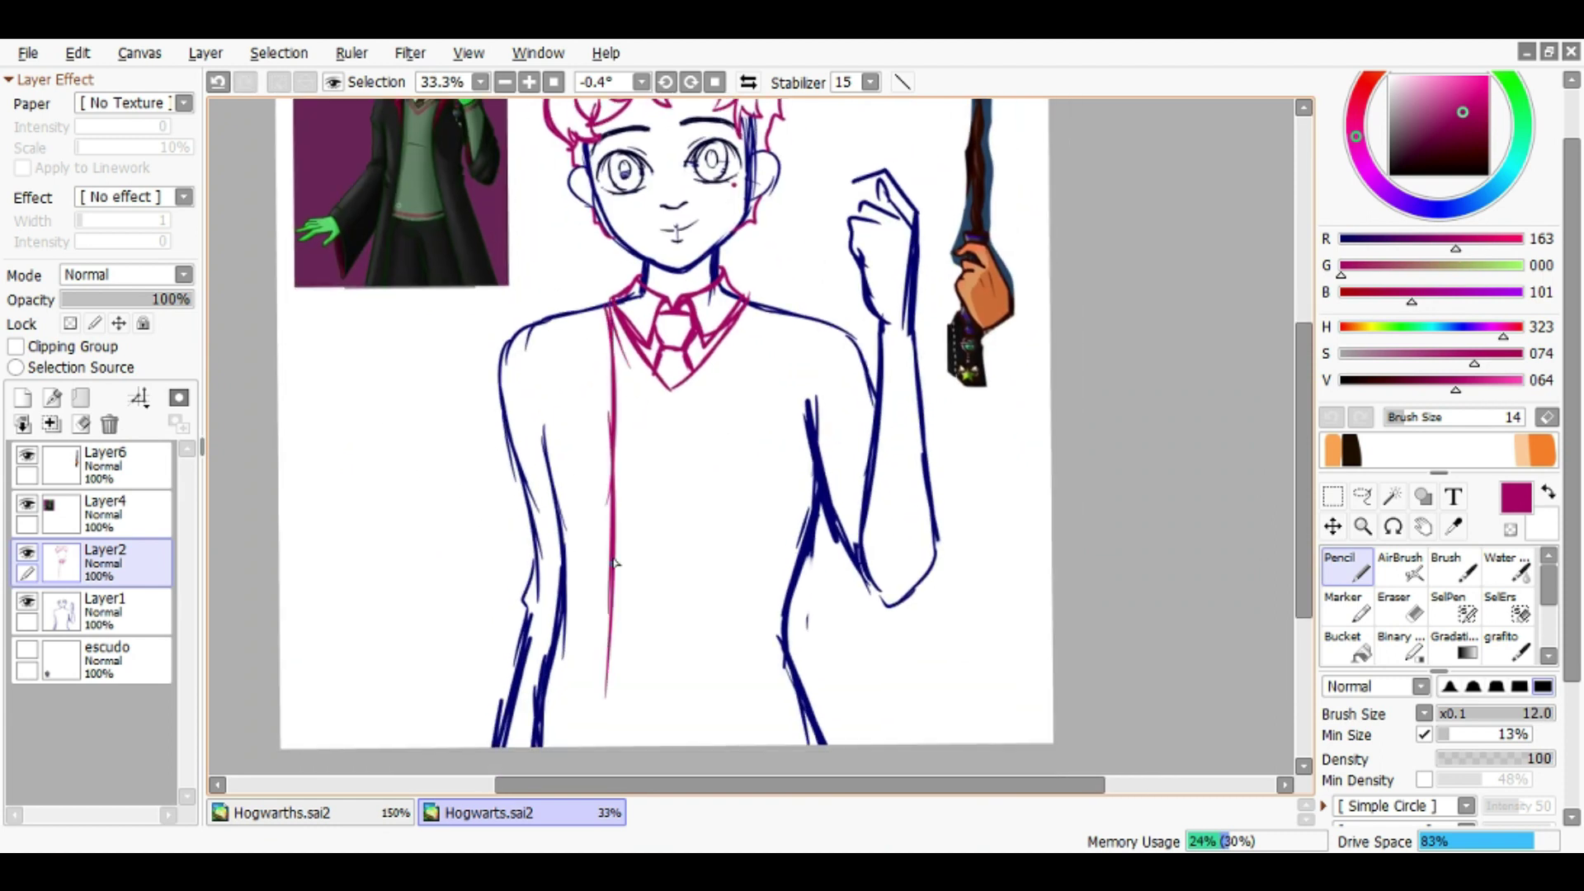
drag(742, 318, 728, 671)
key(ctrl+z)
drag(743, 317, 730, 746)
Sketch the robe's right lapel folding over the shoulder and erase the stray strokes beside the collar
drag(656, 467, 705, 399)
drag(667, 330, 648, 680)
drag(763, 409, 714, 557)
drag(714, 664, 763, 467)
key(ctrl+z)
drag(714, 678, 803, 415)
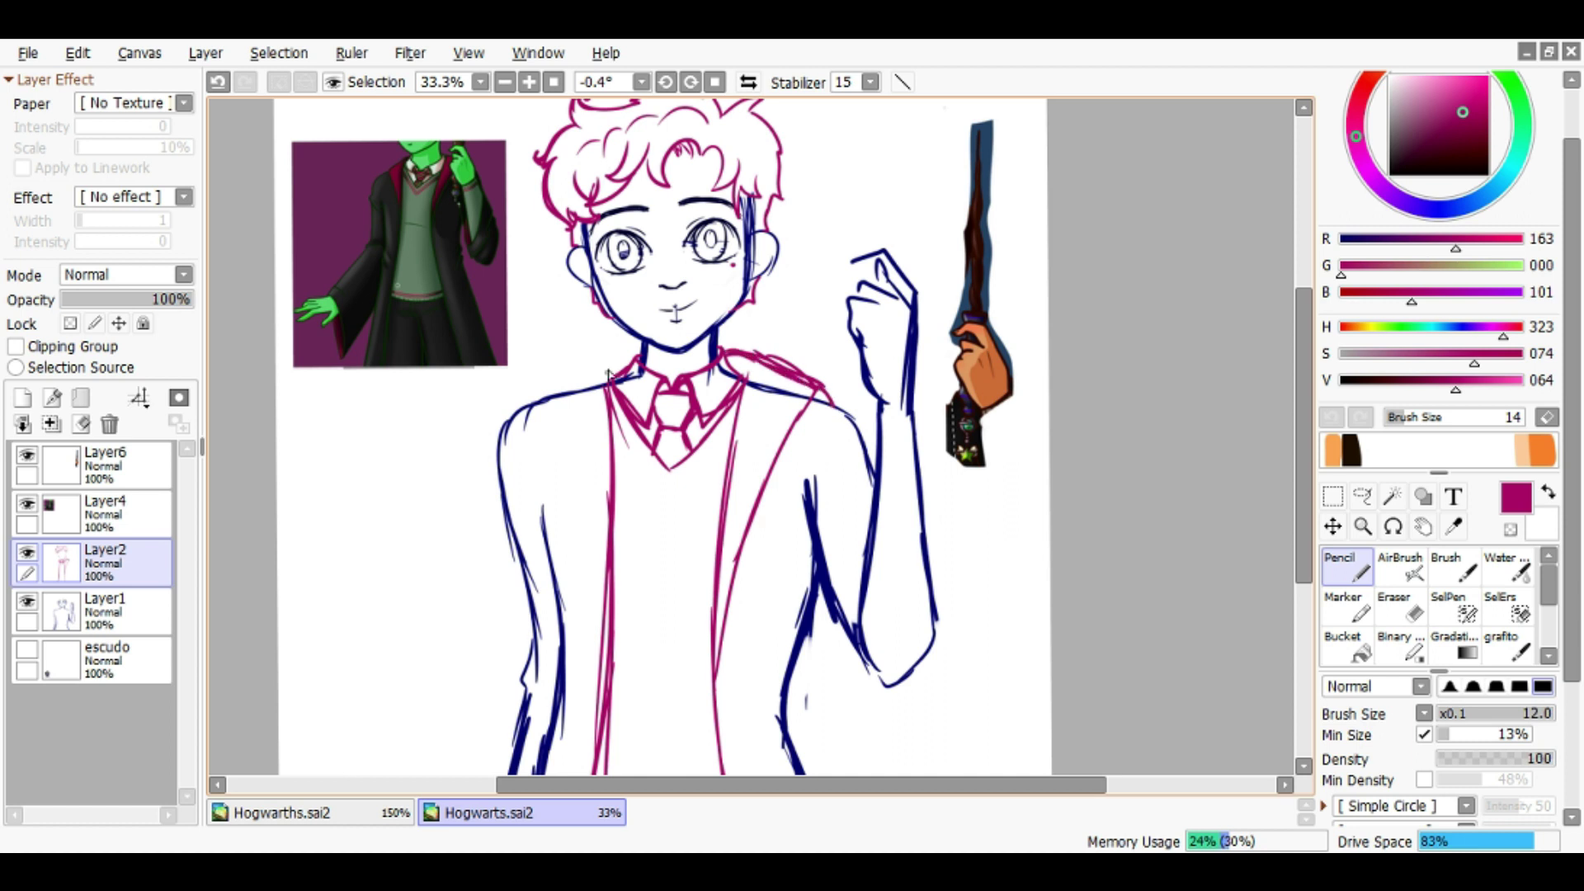
key(ctrl+z)
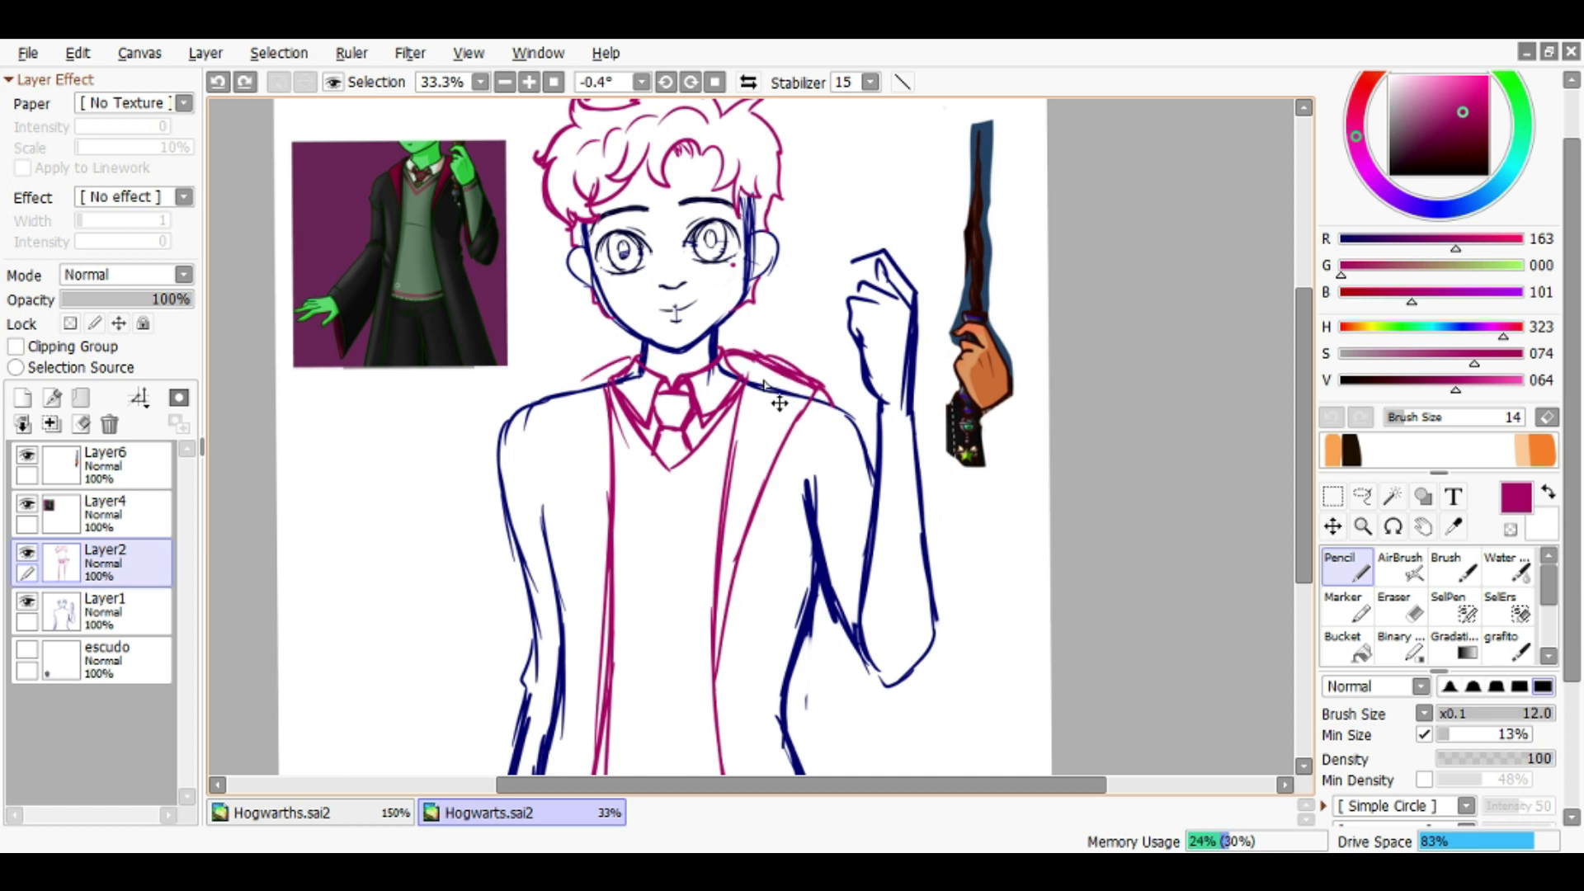
key(e)
mouse_move(730, 354)
mouse_down()
mouse_move(817, 392)
mouse_move(748, 372)
mouse_up()
key(n)
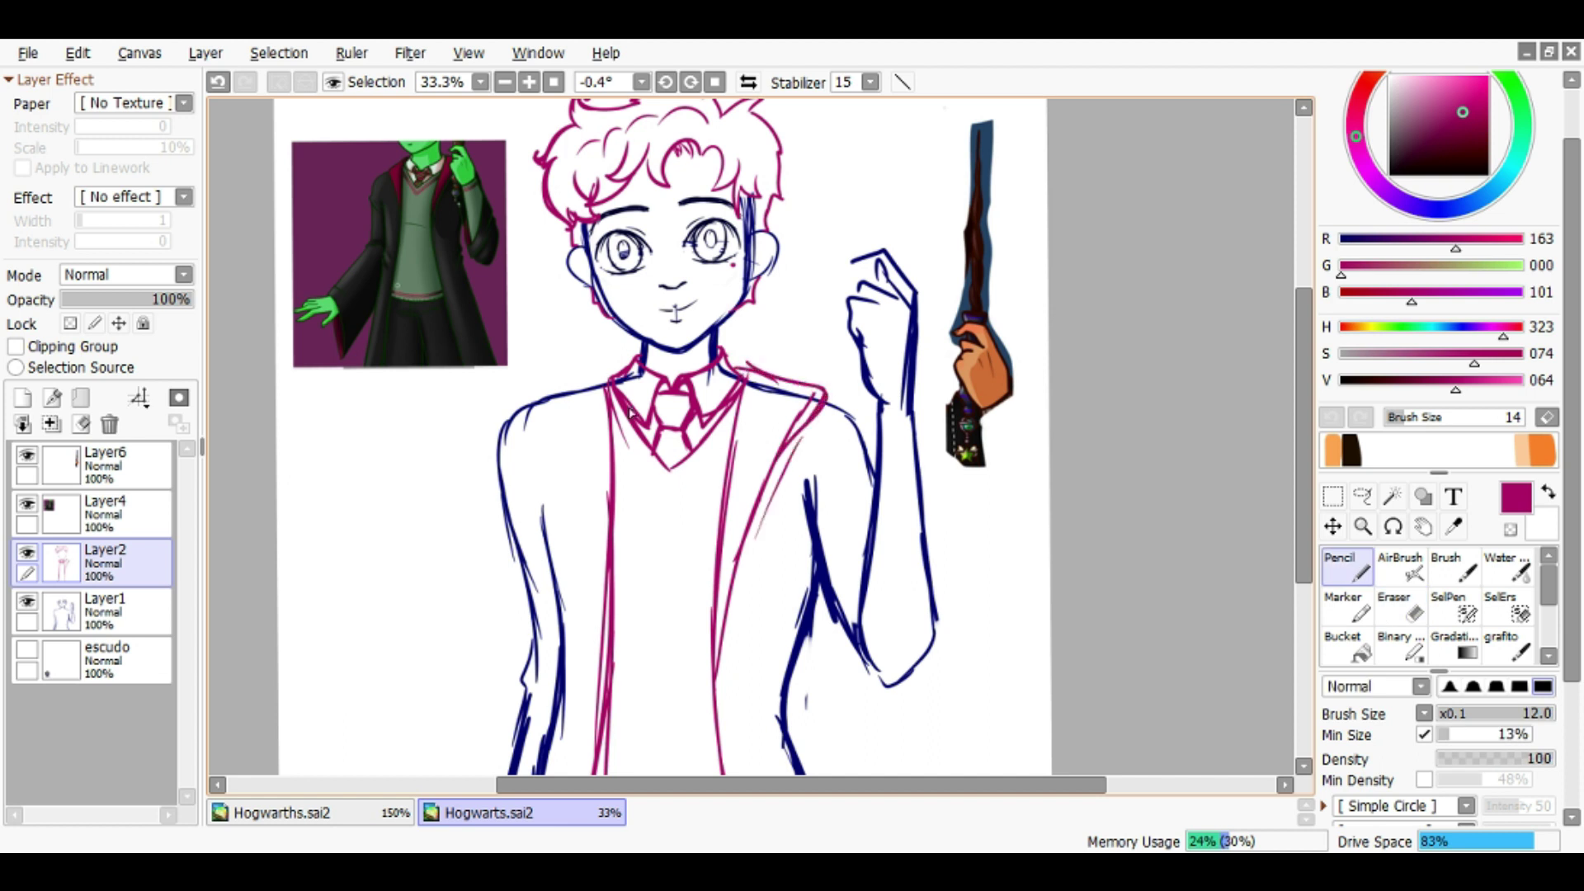
Sketch the robe's left lapel and inner sleeve edges, plus the sweater's V-neck, chest fold and ribbed hem
scroll(647, 453, down, 5)
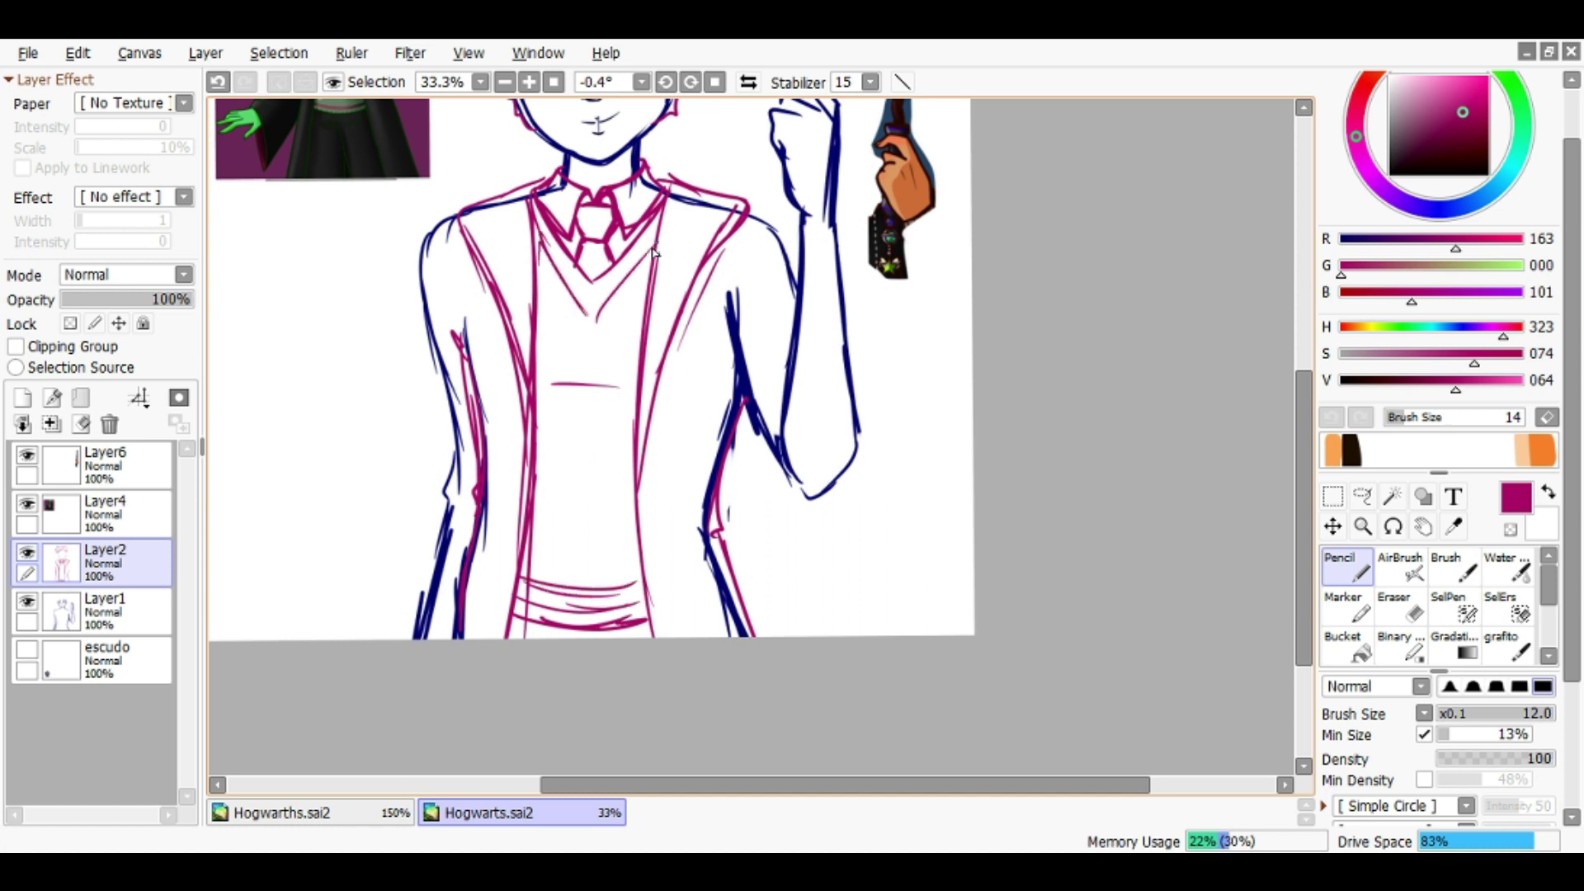
key(ctrl+minus)
mouse_move(641, 449)
mouse_down()
mouse_move(571, 397)
mouse_move(665, 371)
mouse_move(695, 412)
mouse_move(644, 569)
mouse_move(654, 418)
mouse_up()
Sketch a long wand through the raised hand with a straight edge, a wavy edge, a collar ring and a flared handle
key(ctrl+plus)
key(ctrl+plus)
key(ctrl+z)
click(902, 82)
drag(649, 611, 673, 98)
scroll(675, 140, up, 1)
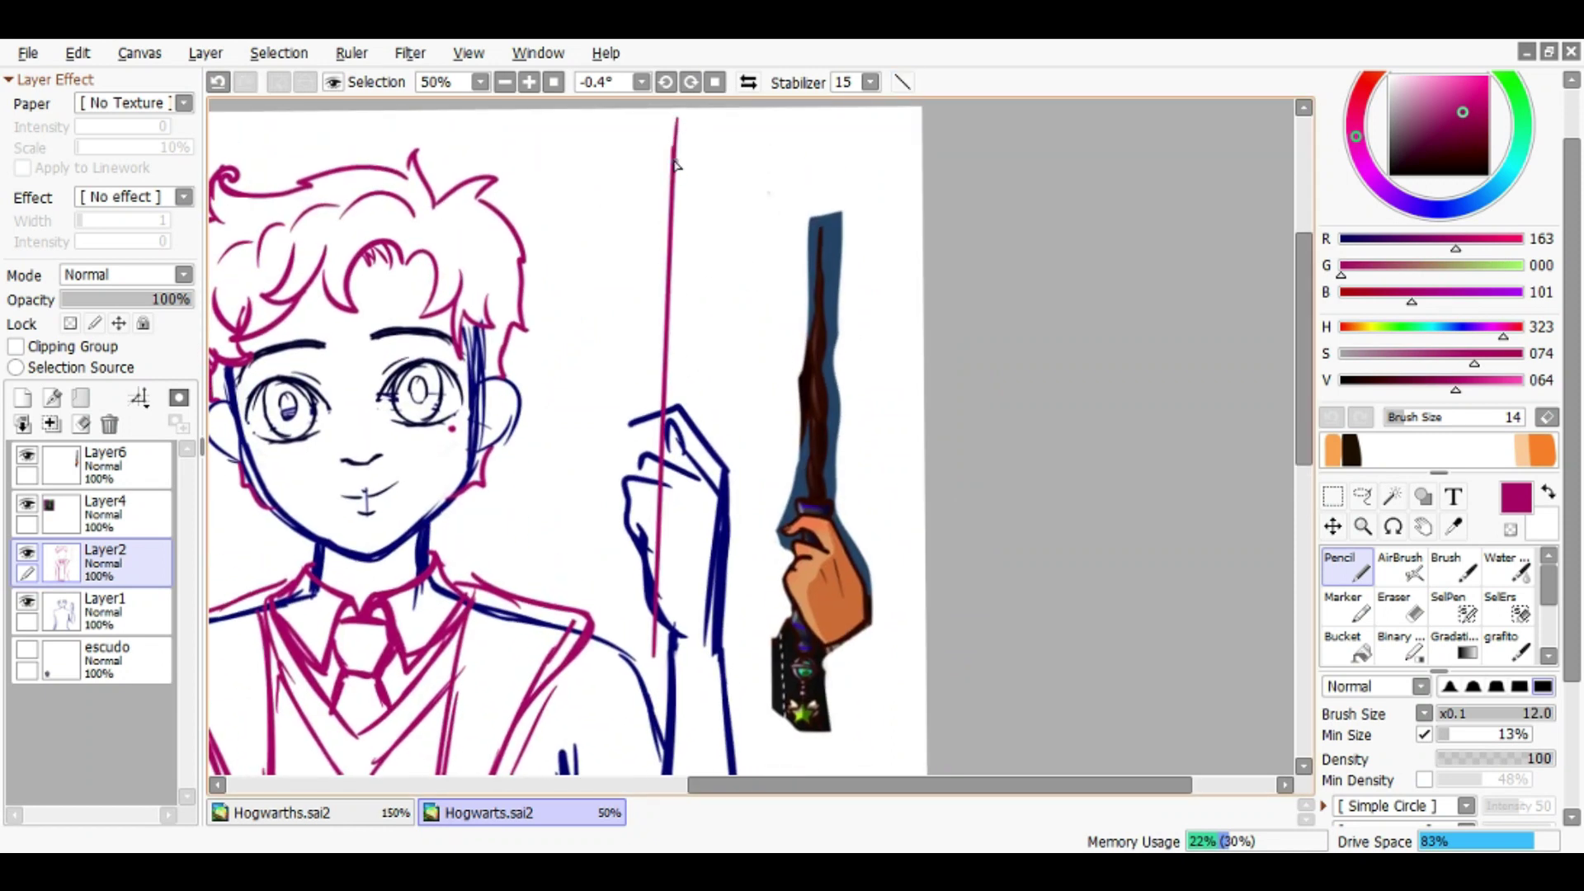
key(ctrl+z)
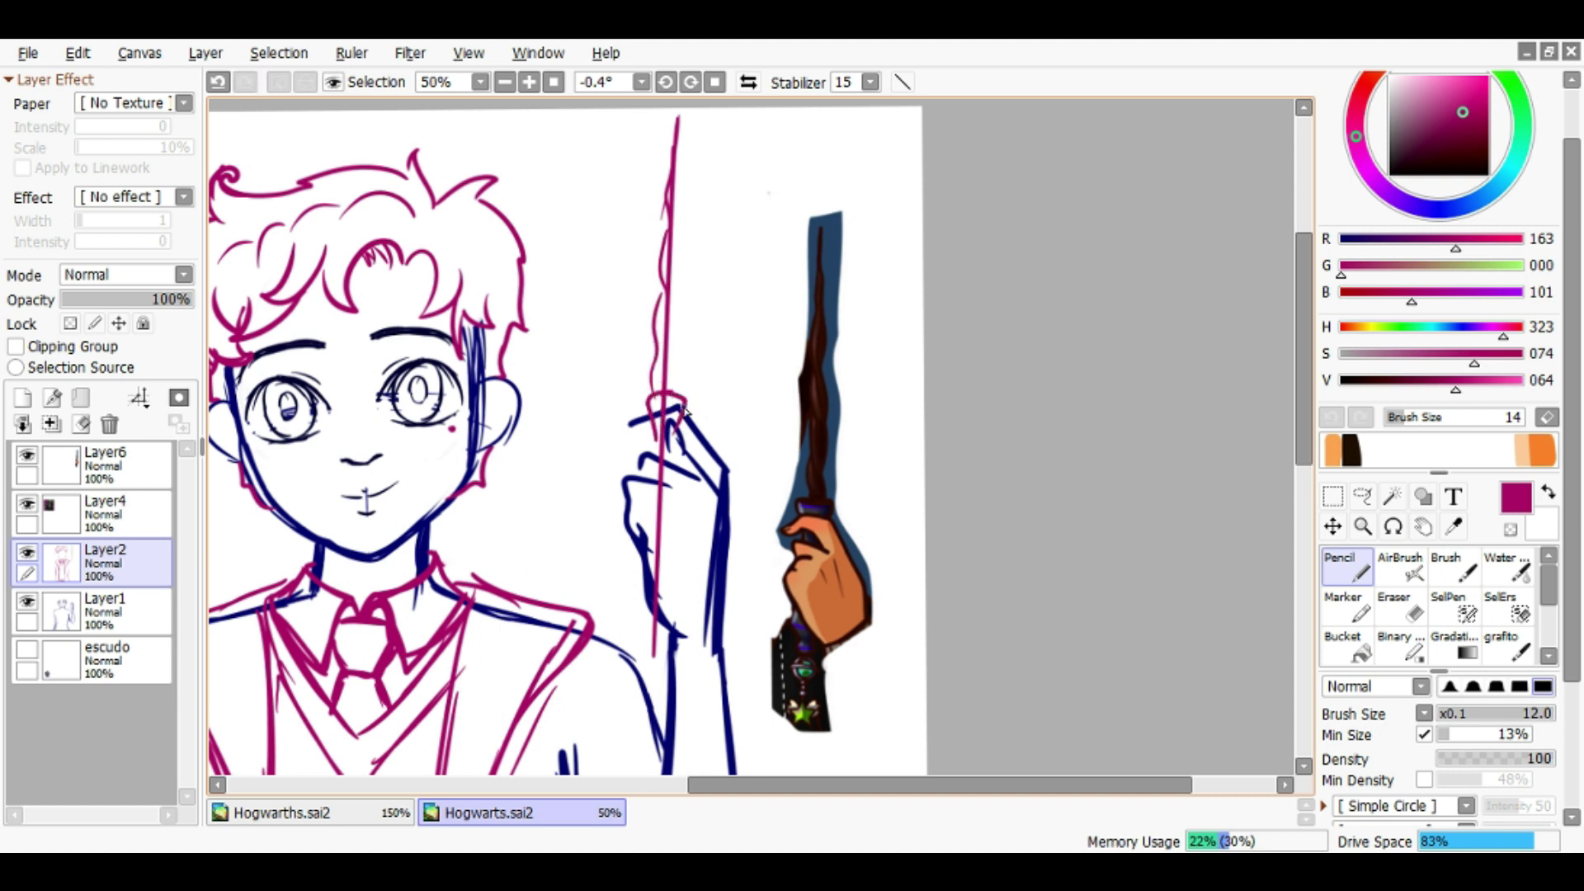
scroll(683, 416, down, 3)
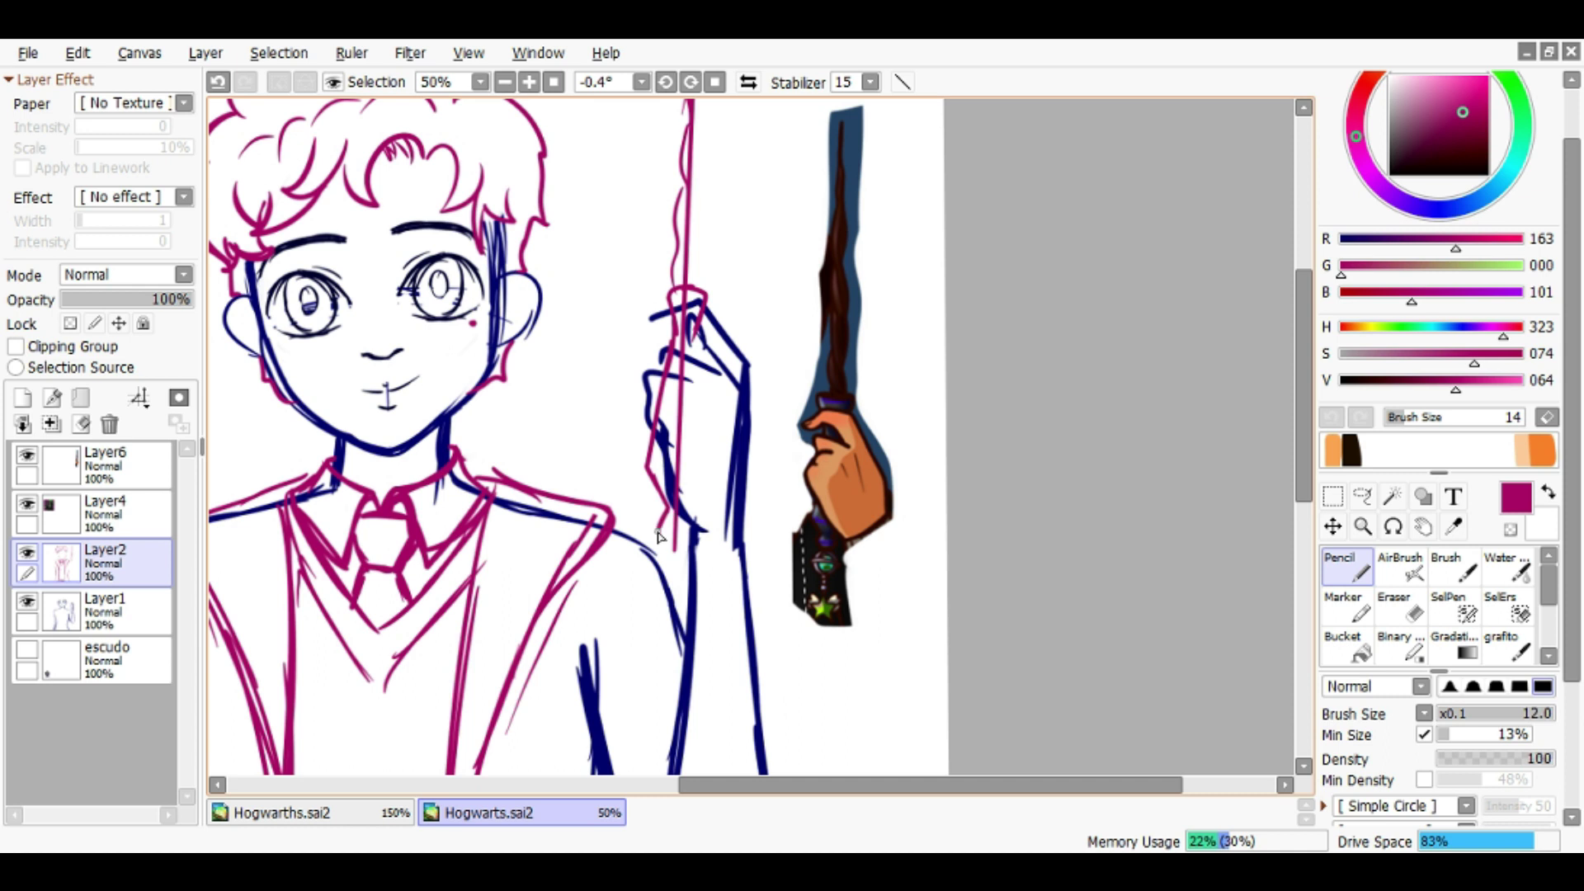
scroll(700, 356, right, 1)
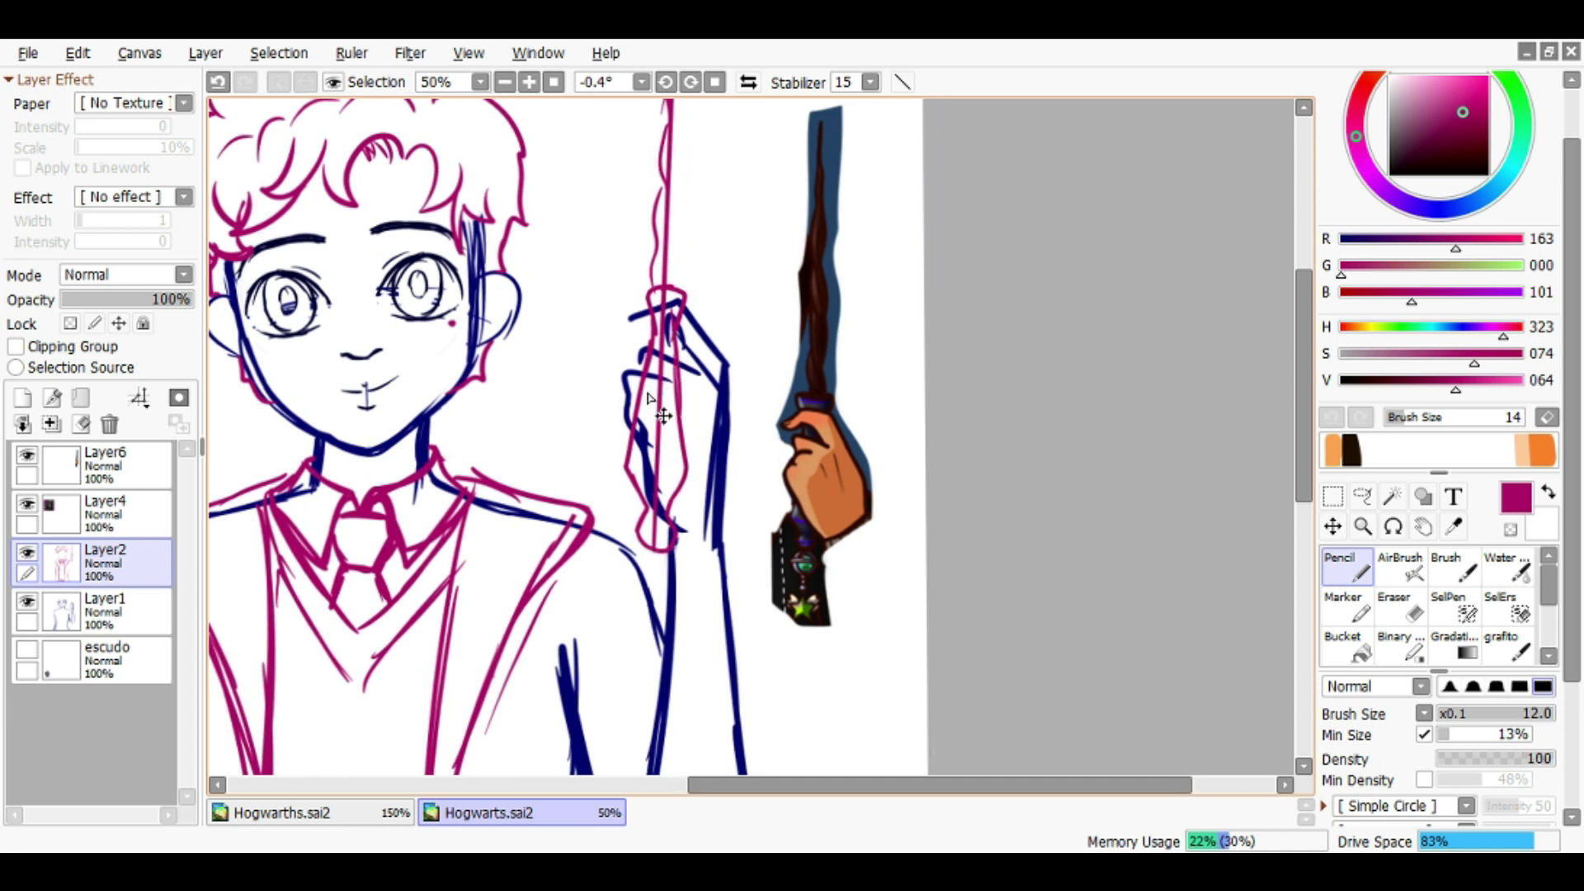
Lasso the wand and rotate it slightly clockwise in the raised hand, apply the transform and clear the selection
key(ctrl+minus)
key(a)
mouse_move(706, 491)
mouse_down()
mouse_move(711, 128)
mouse_move(660, 516)
mouse_move(673, 505)
mouse_up()
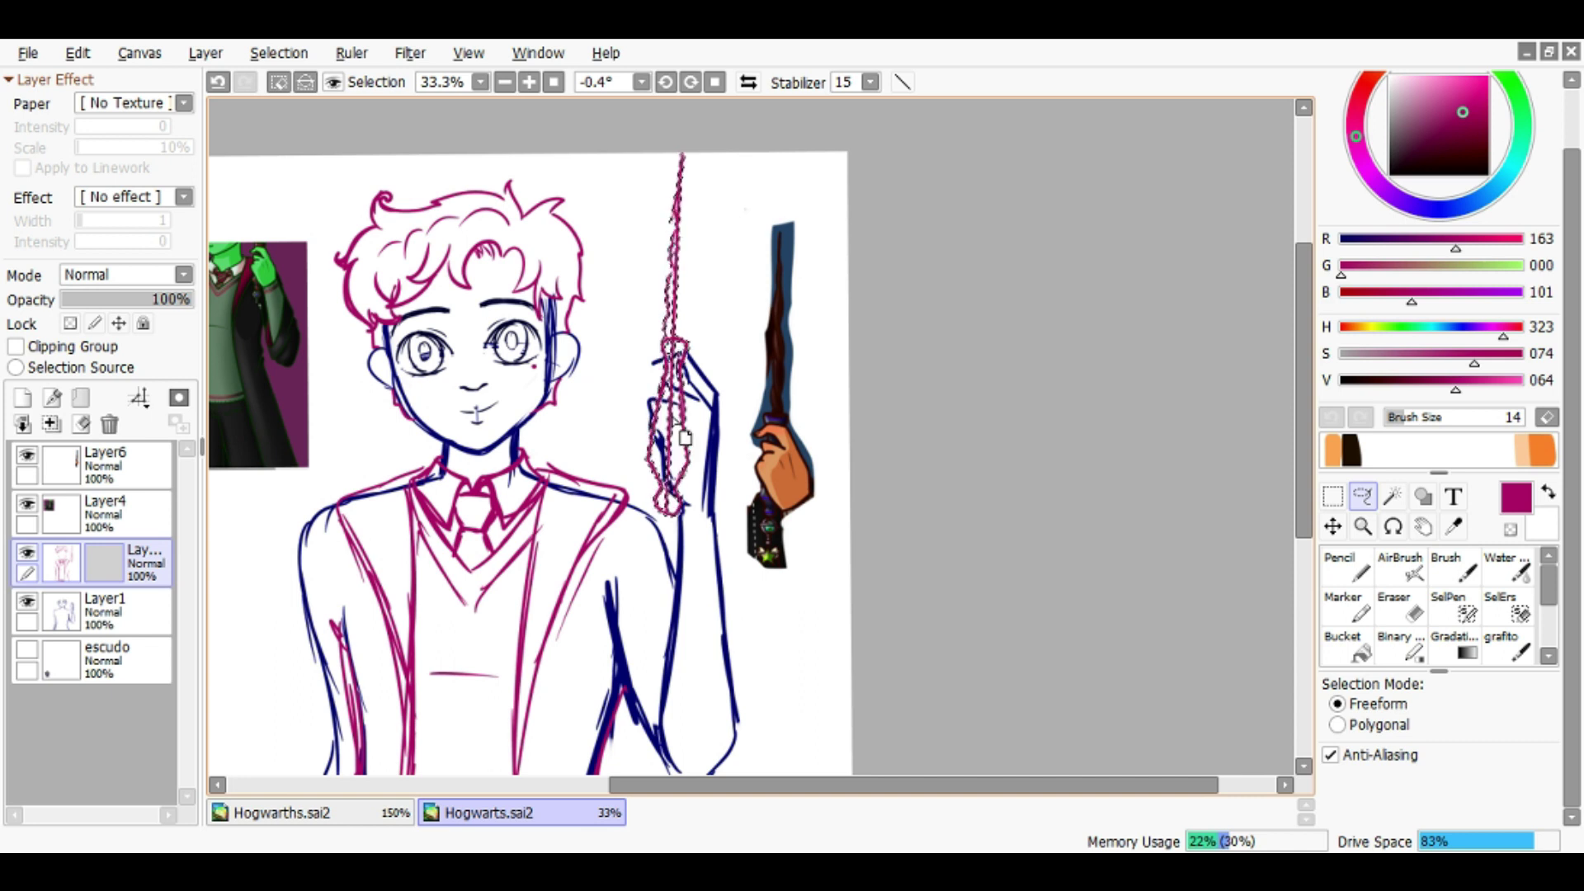
key(ctrl+t)
mouse_move(718, 322)
mouse_down()
mouse_move(715, 346)
mouse_move(676, 345)
mouse_up()
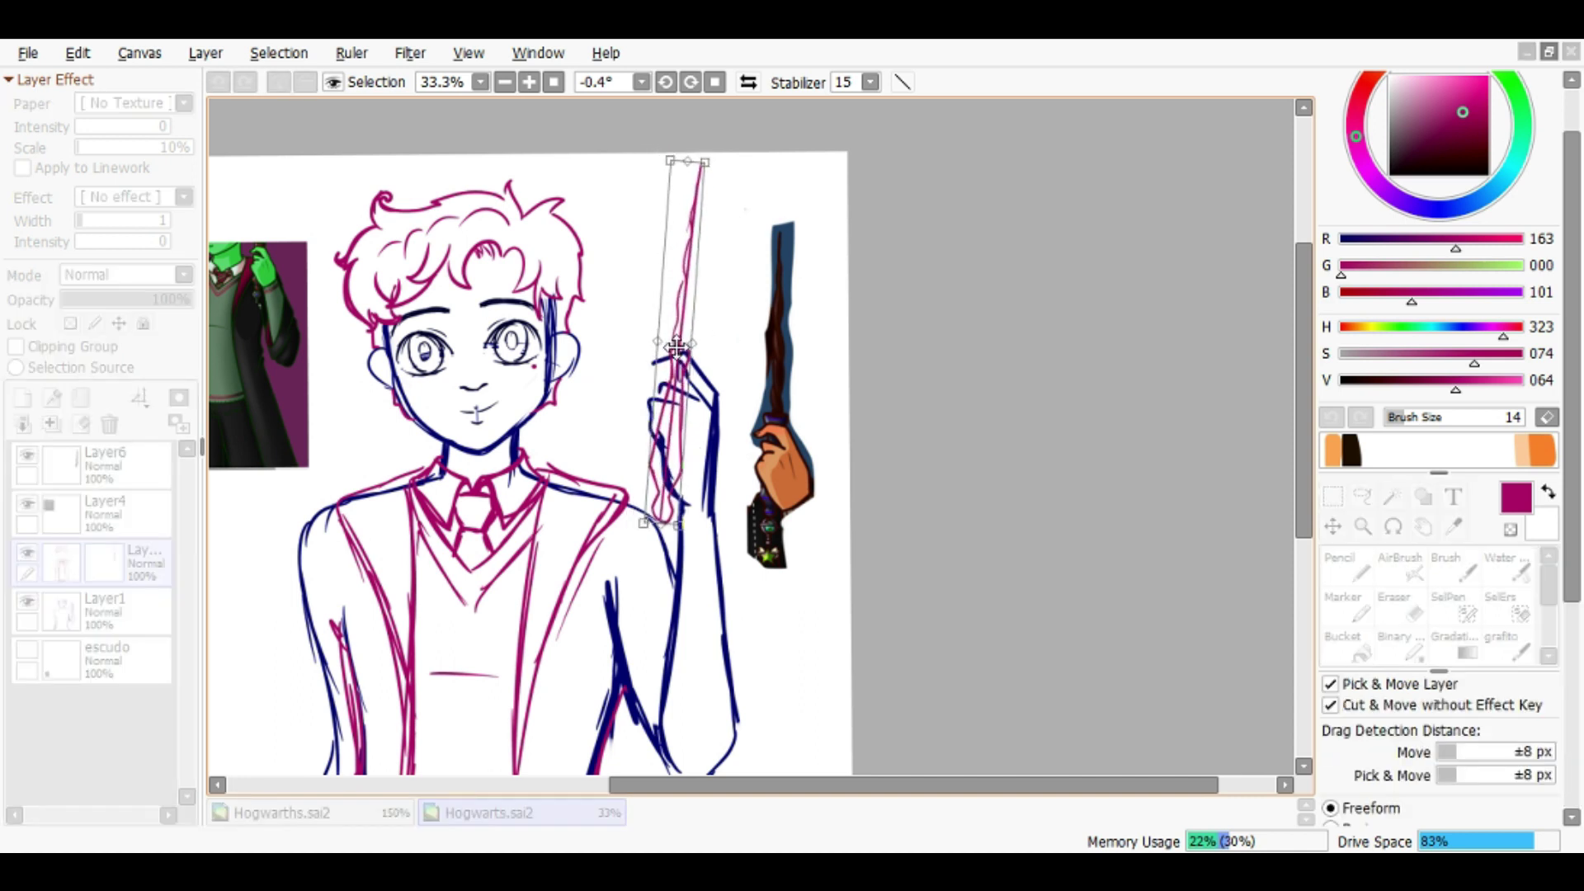
key(Return)
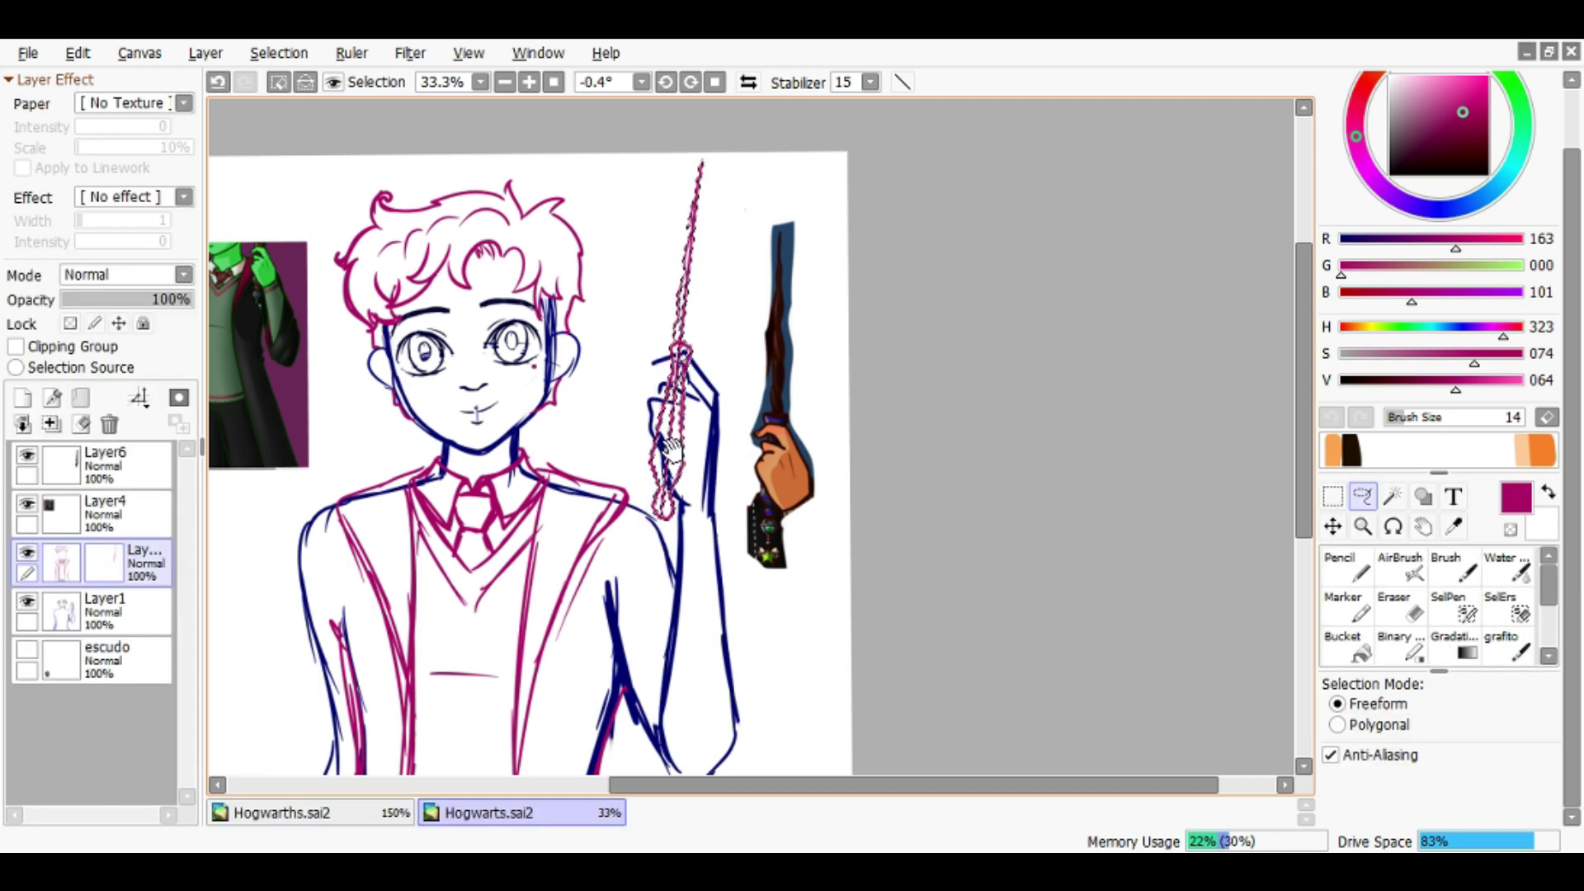
key(n)
key(ctrl+d)
Sketch a charm hanging from the wand's handle, with a round bead and a small star on a string
scroll(670, 446, up, 3)
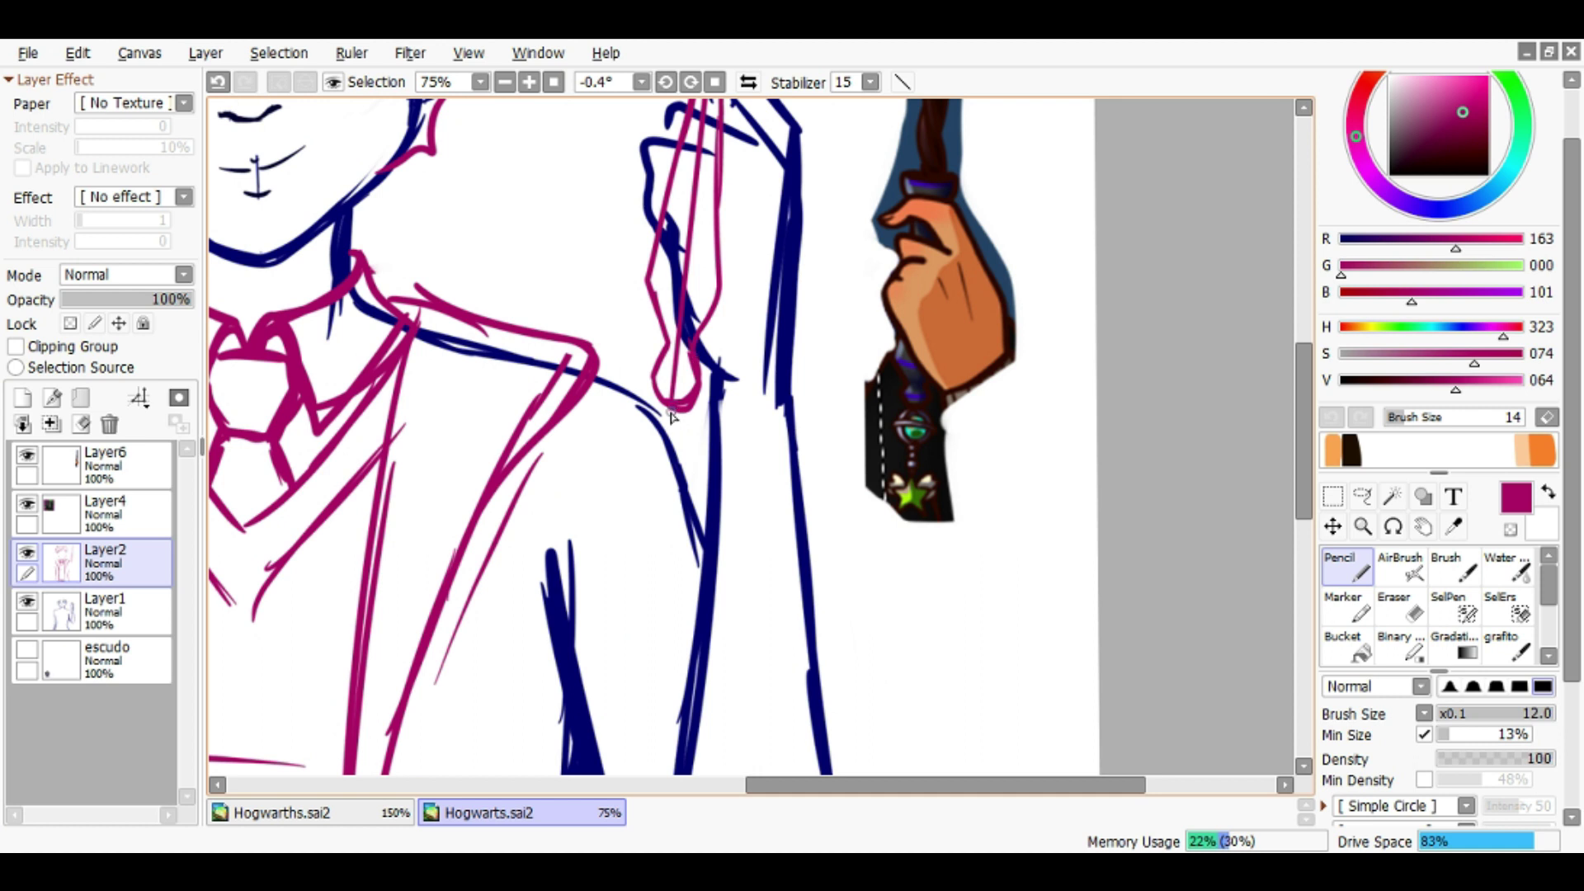
key(ctrl+z)
scroll(665, 453, down, 1)
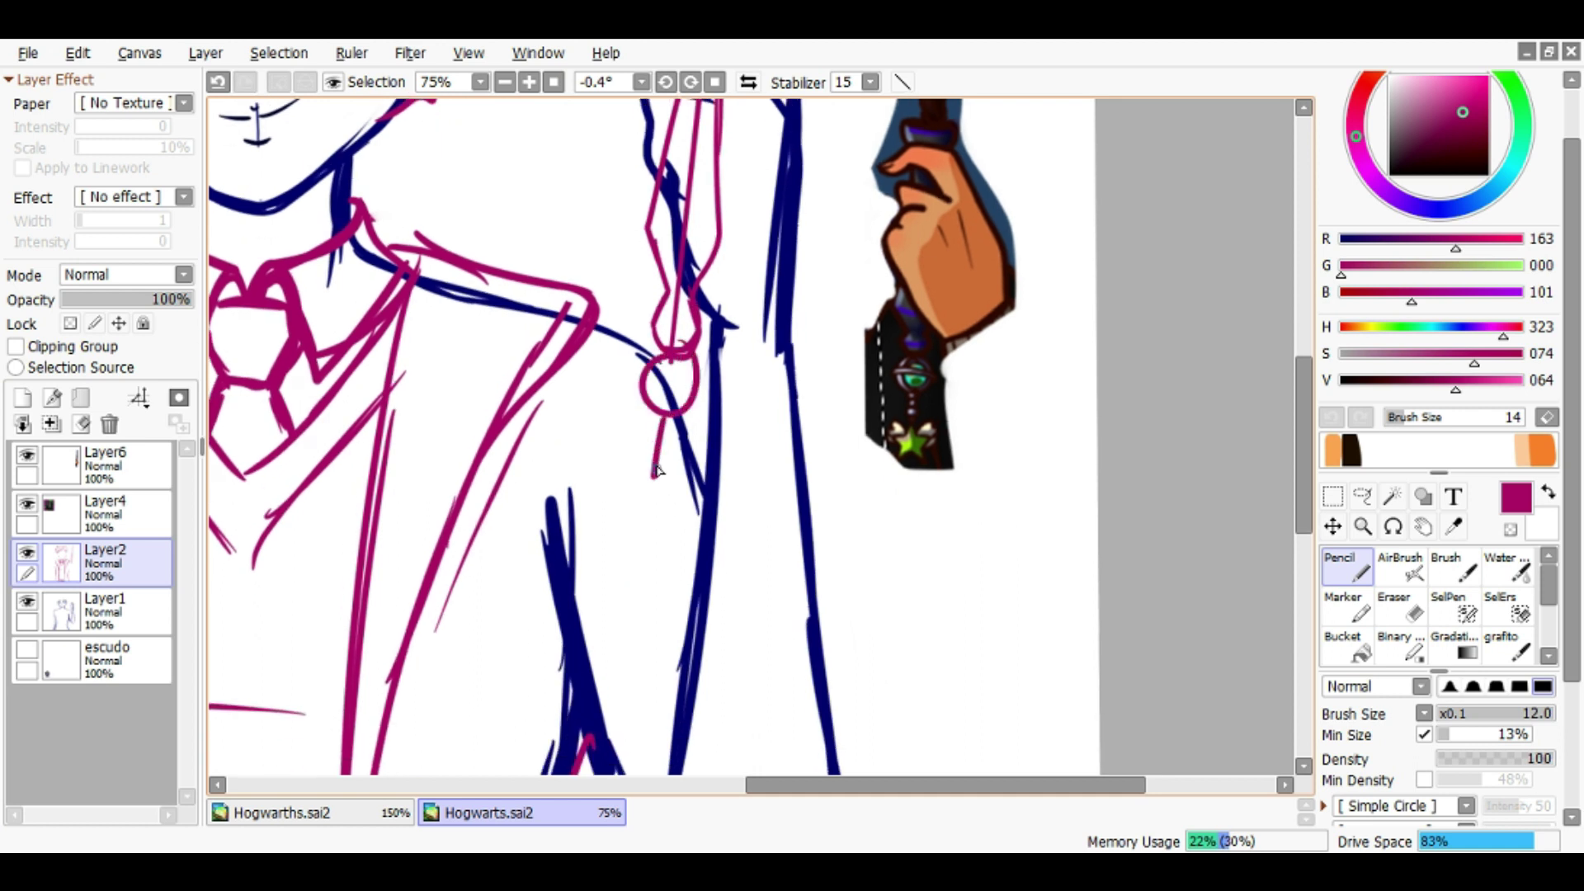
scroll(676, 536, down, 4)
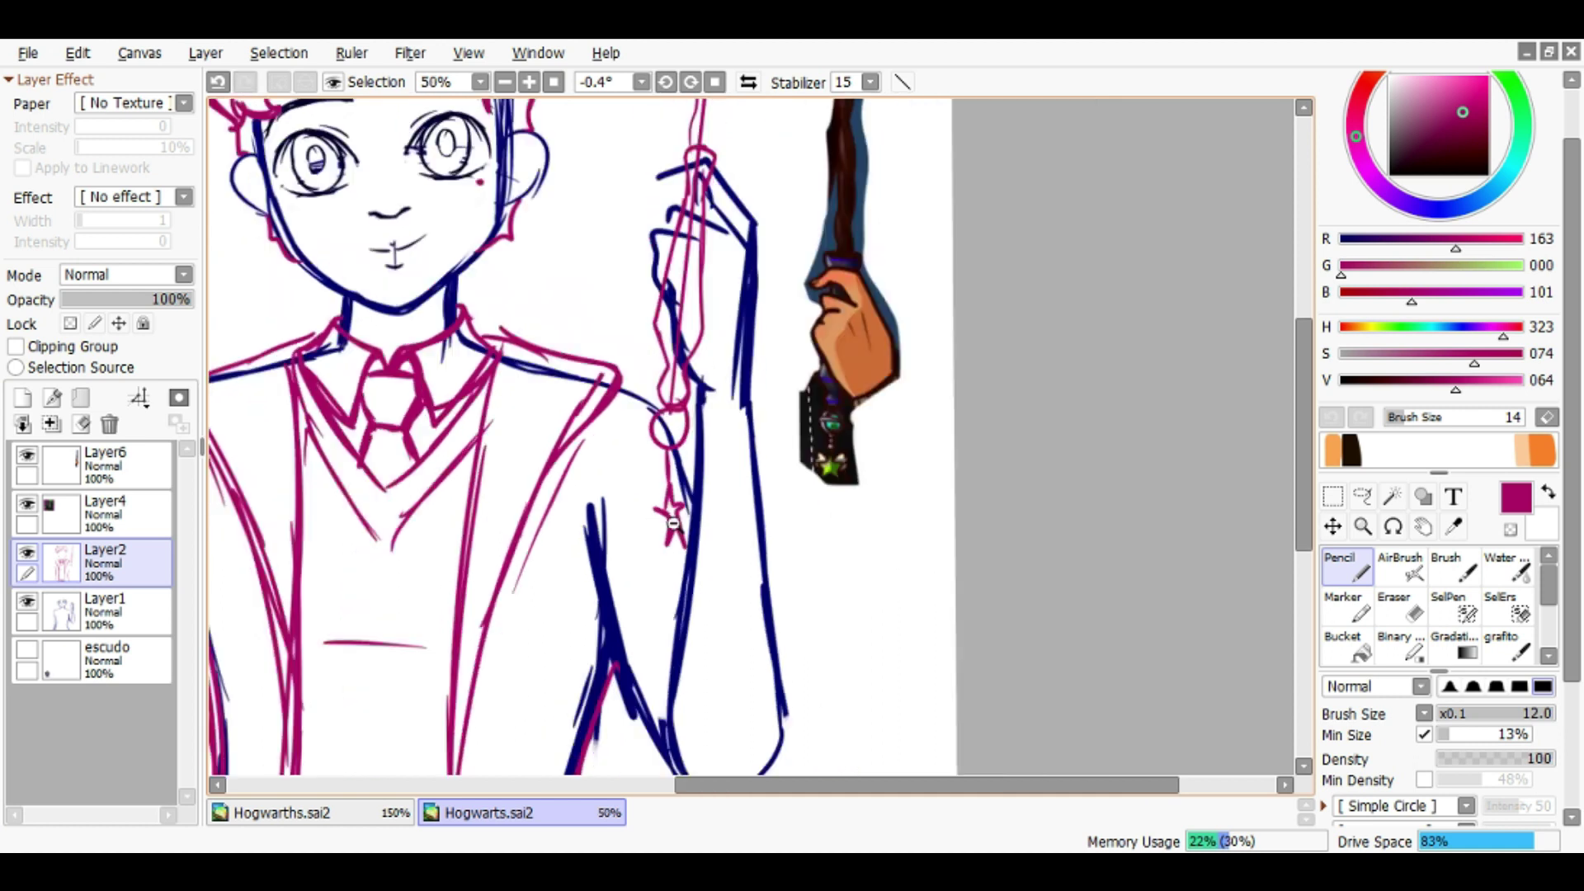
Sketch the robe's wide sleeve opening and hanging fabric around the raised forearm
scroll(675, 331, up, 2)
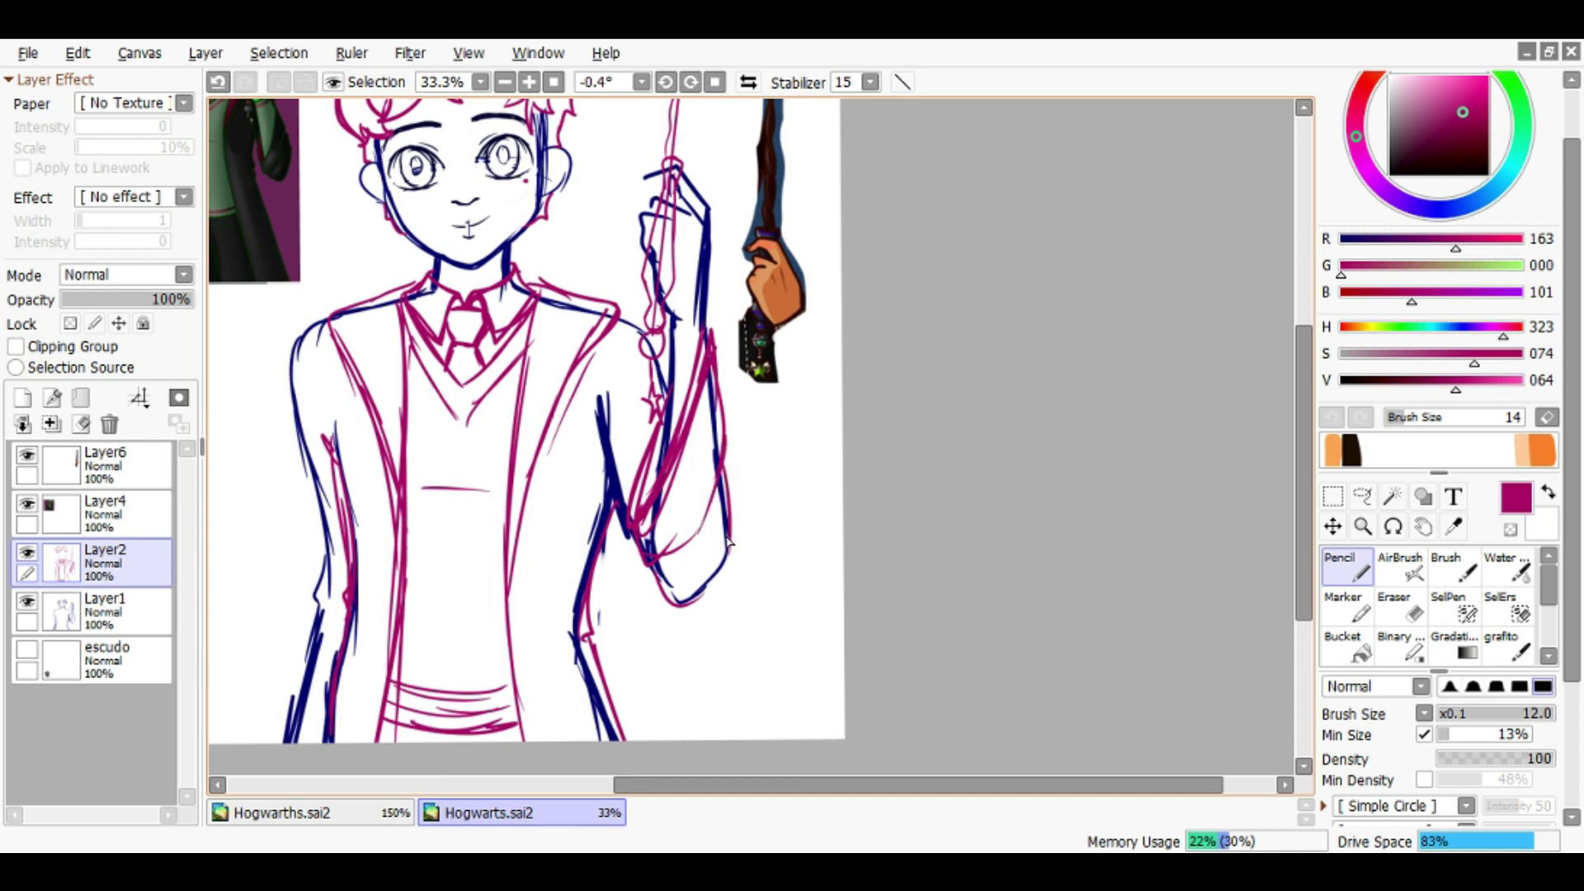
scroll(674, 479, down, 1)
scroll(720, 271, up, 2)
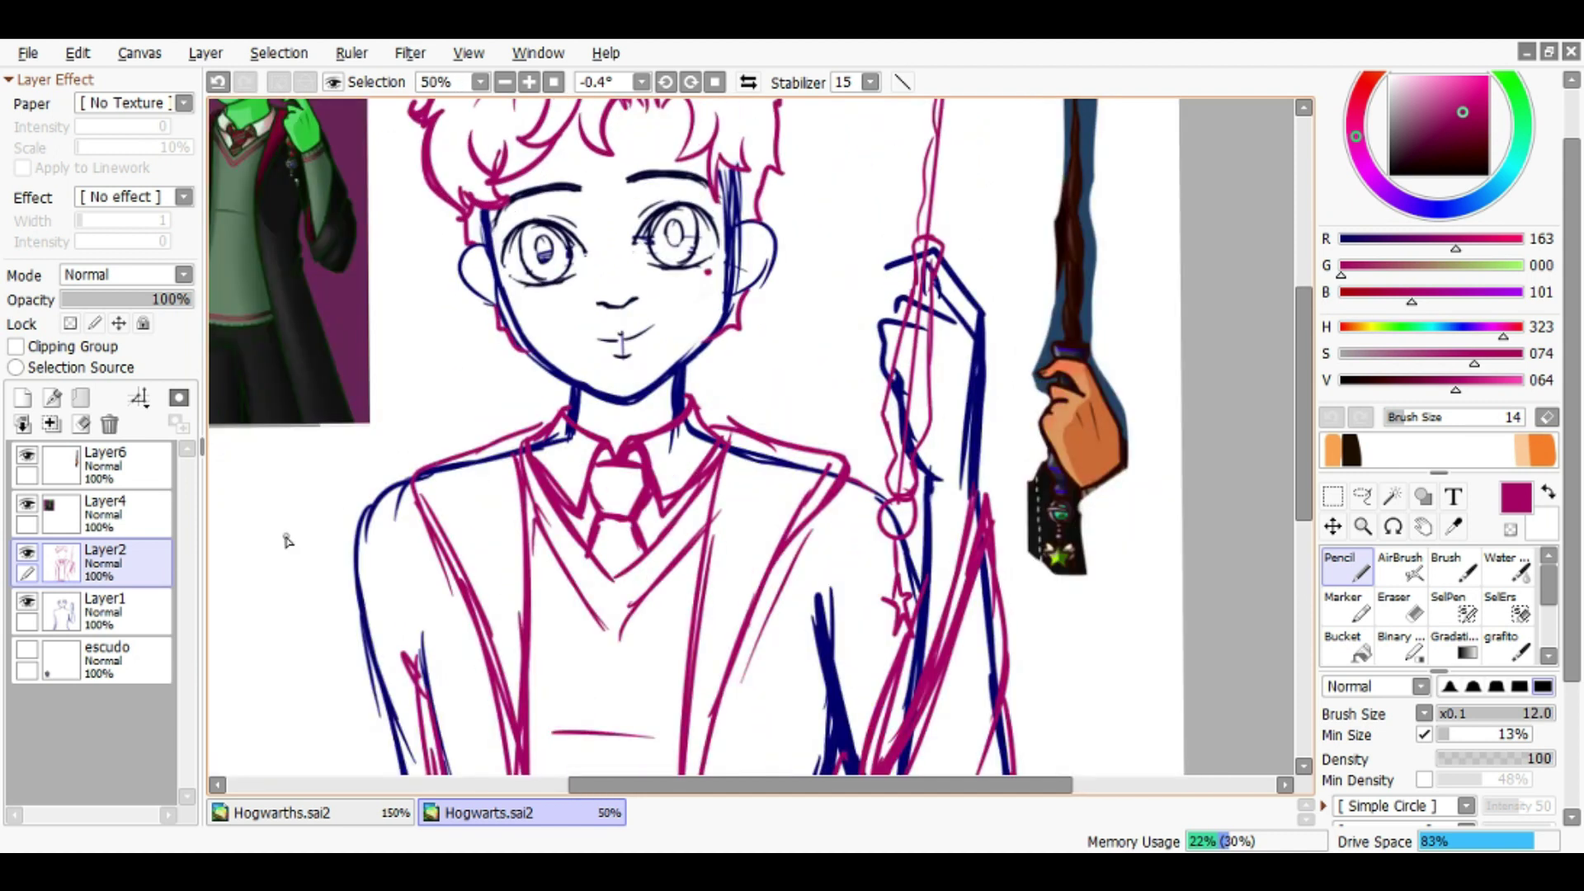
Add inner lines to the ears on Layer1 in the sketch's dark blue and save the drawing
scroll(719, 271, up, 1)
alt+click(758, 240)
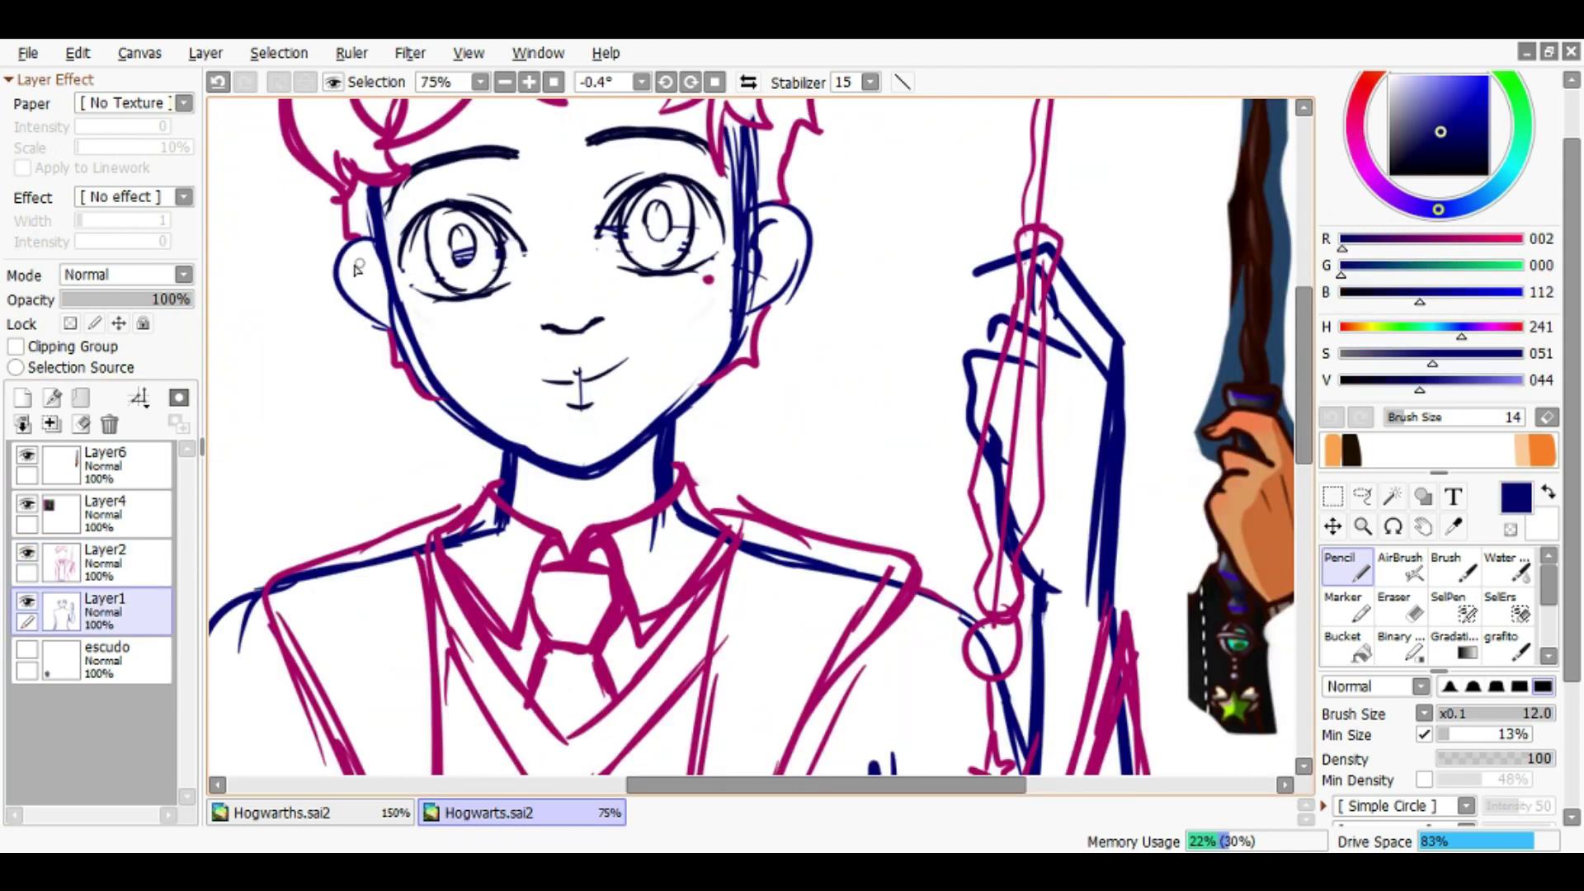
scroll(407, 327, down, 3)
key(ctrl+s)
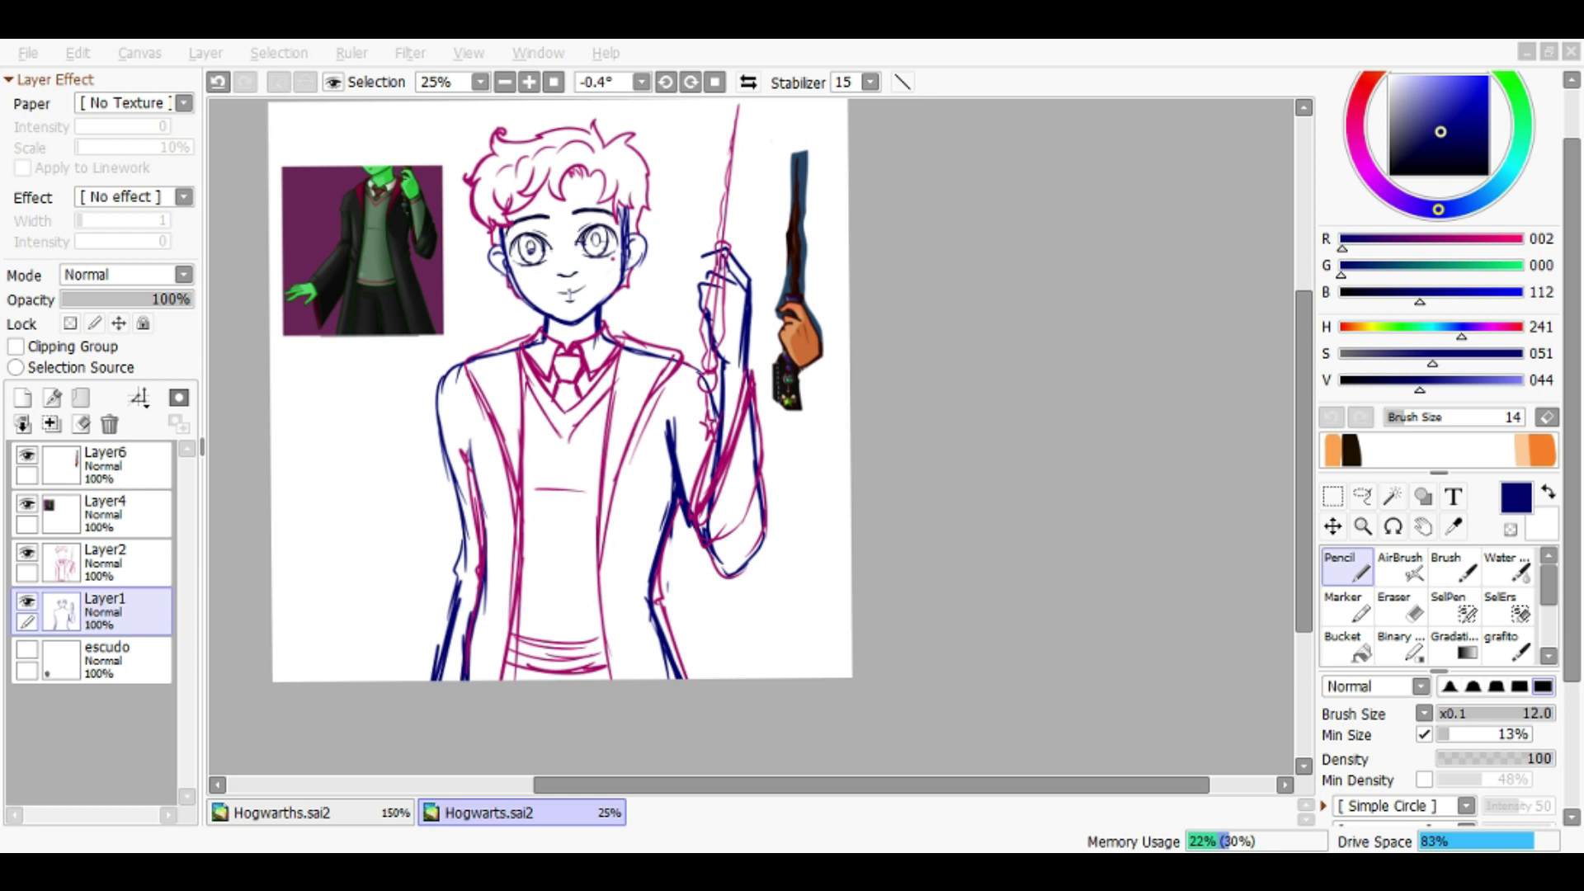
click(1330, 142)
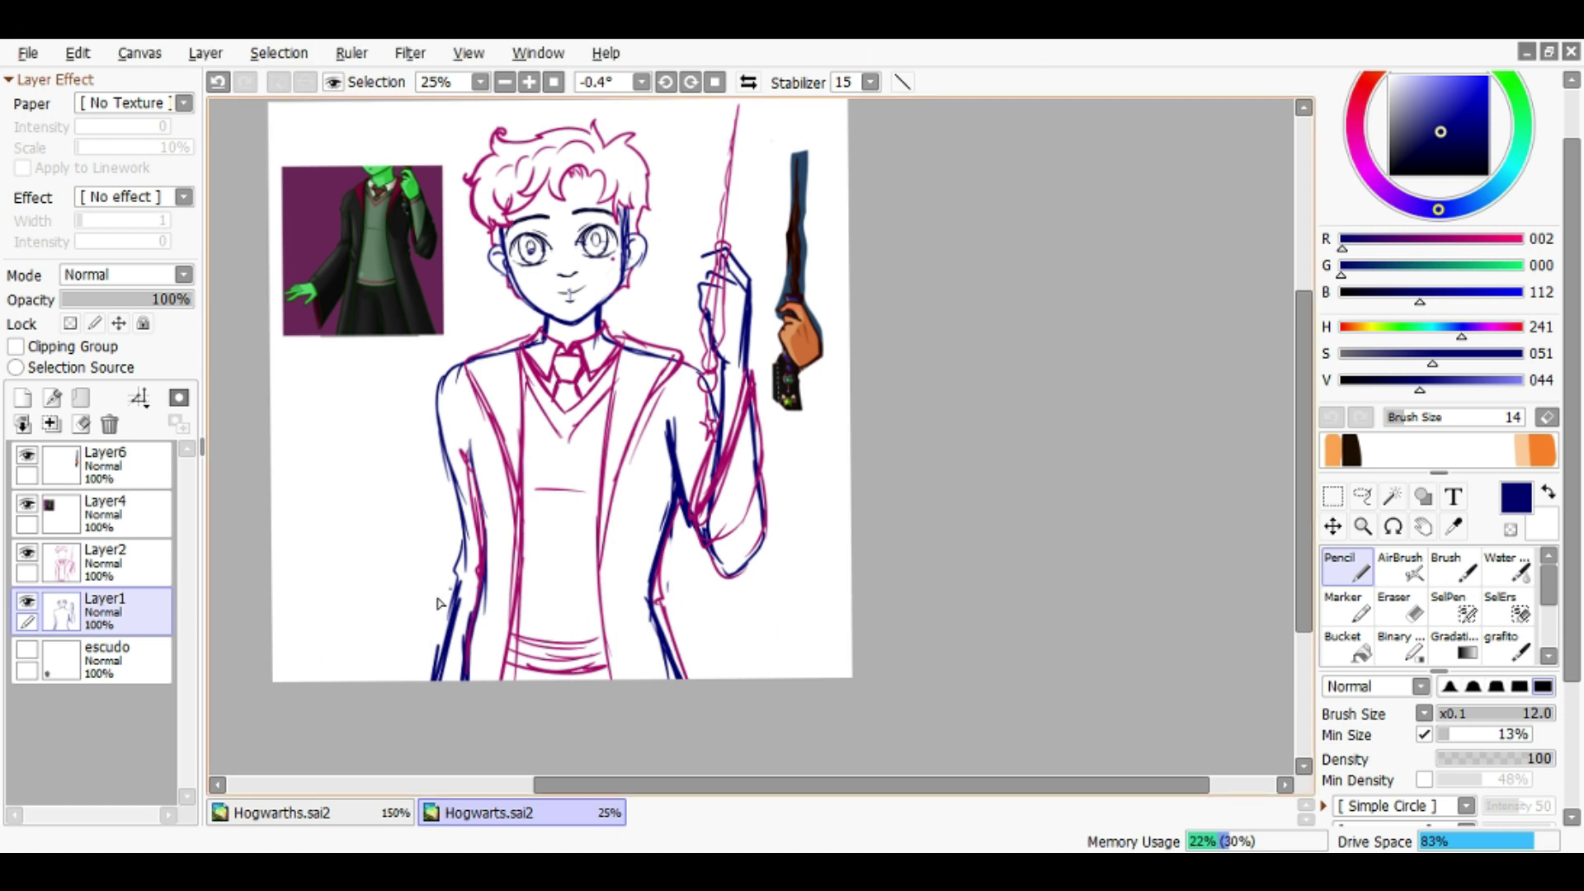
click(204, 135)
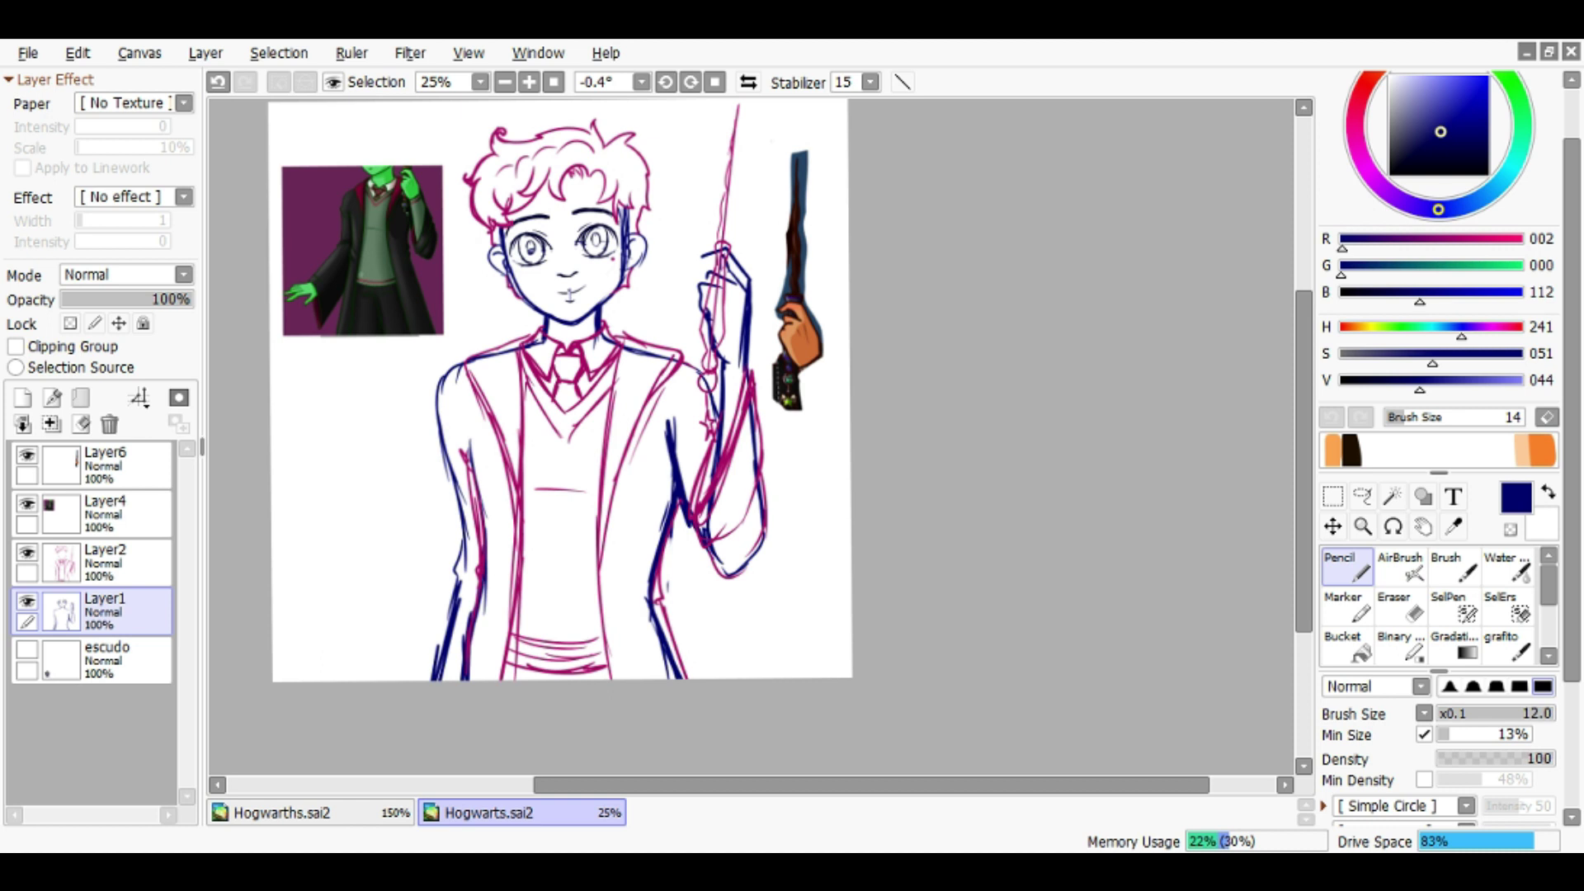
Merge Layer2 down into Layer1 and place the merged sketch at the top of the layer stack at 31% opacity
click(120, 561)
key(ctrl+e)
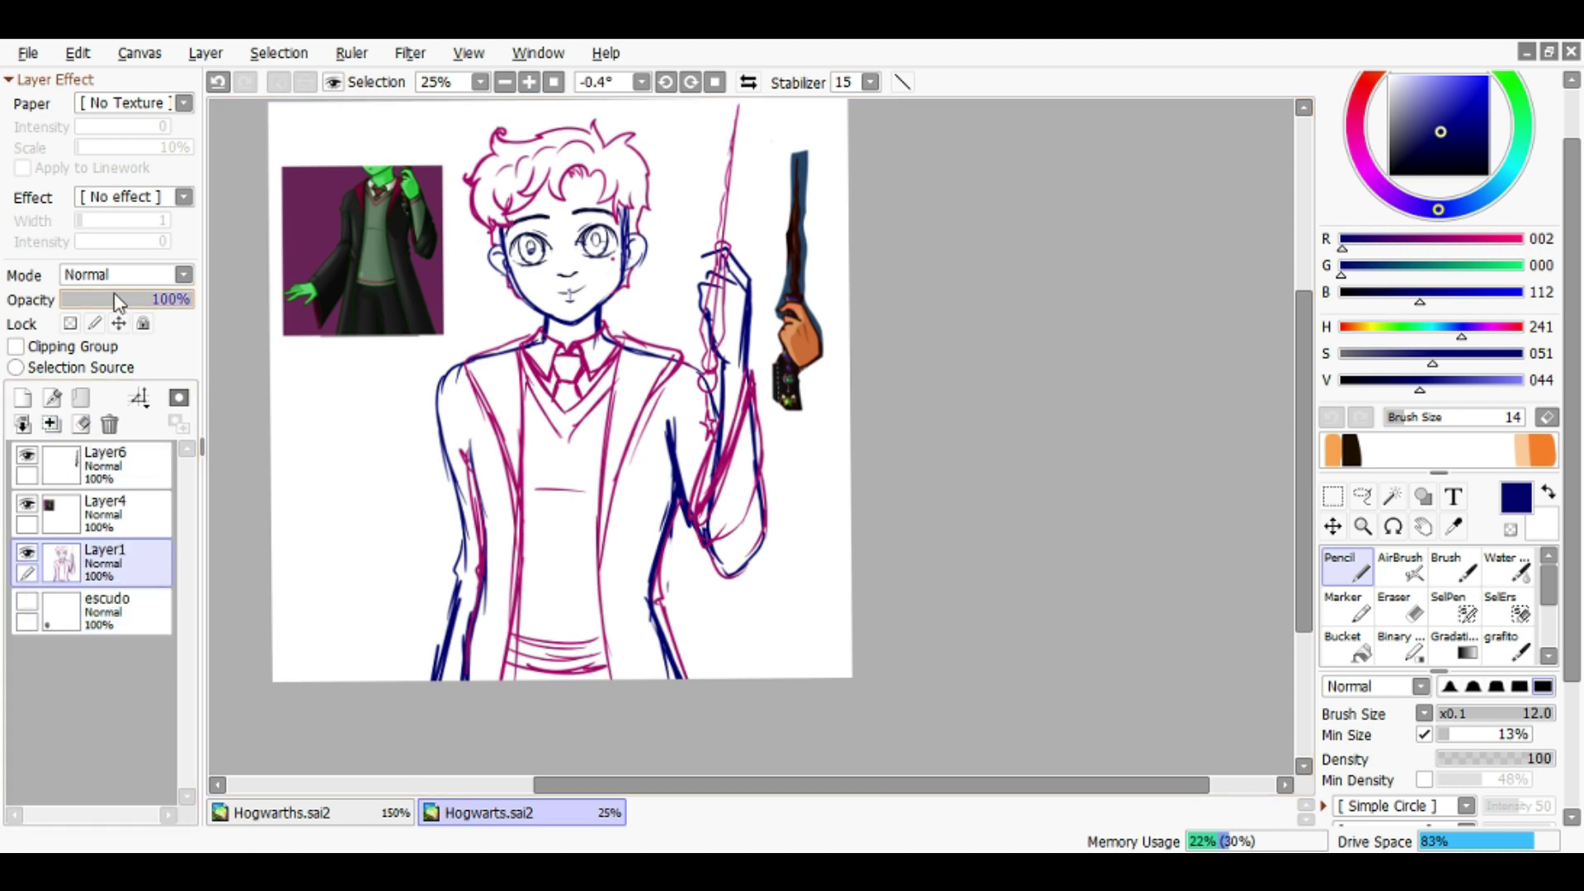
drag(165, 299, 102, 300)
drag(99, 524, 99, 459)
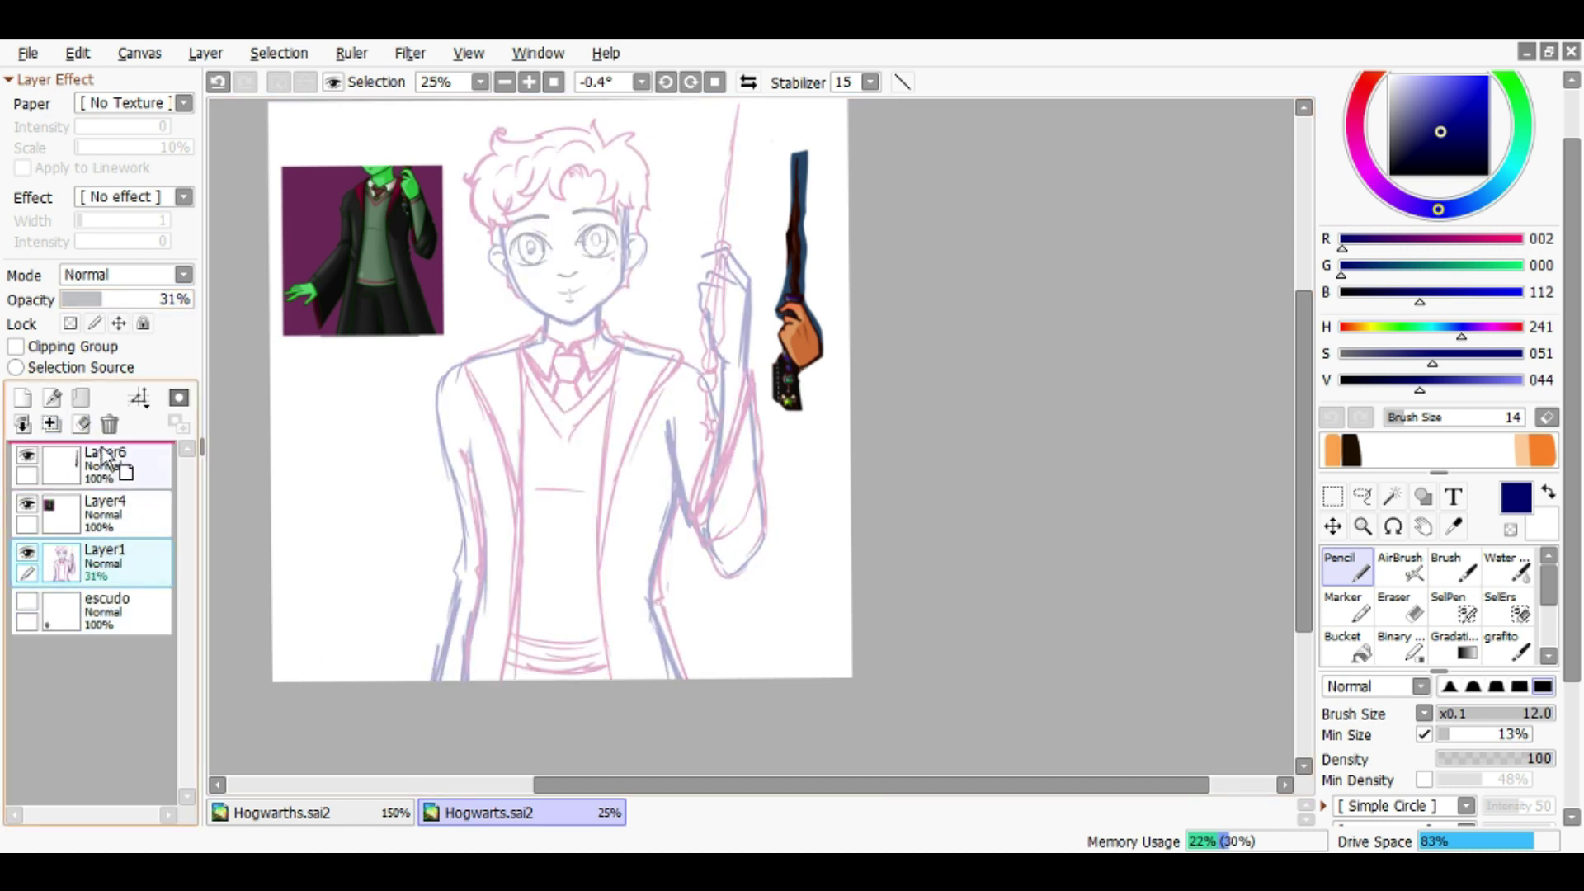
Add a new layer above the faded sketch and choose a very dark brown (R 43, G 0, B 0) for the line art
click(22, 398)
scroll(1578, 264, up, 2)
click(1401, 118)
click(1417, 221)
click(1394, 123)
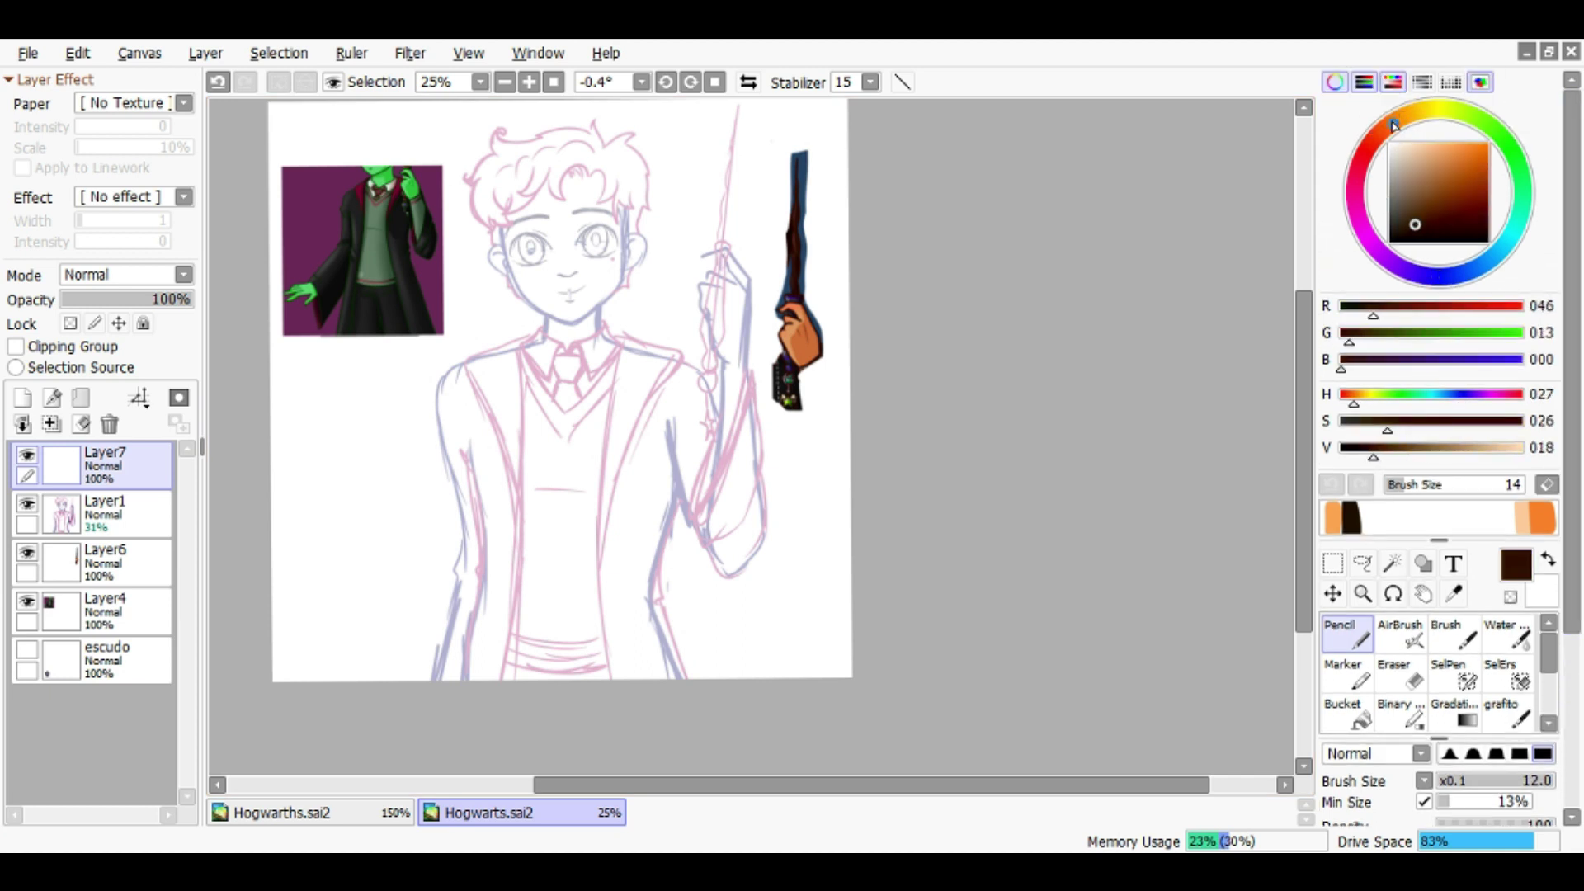
click(1435, 225)
Draw clean line art over the left face contour and the outline of the left ear on the new layer
scroll(650, 400, up, 3)
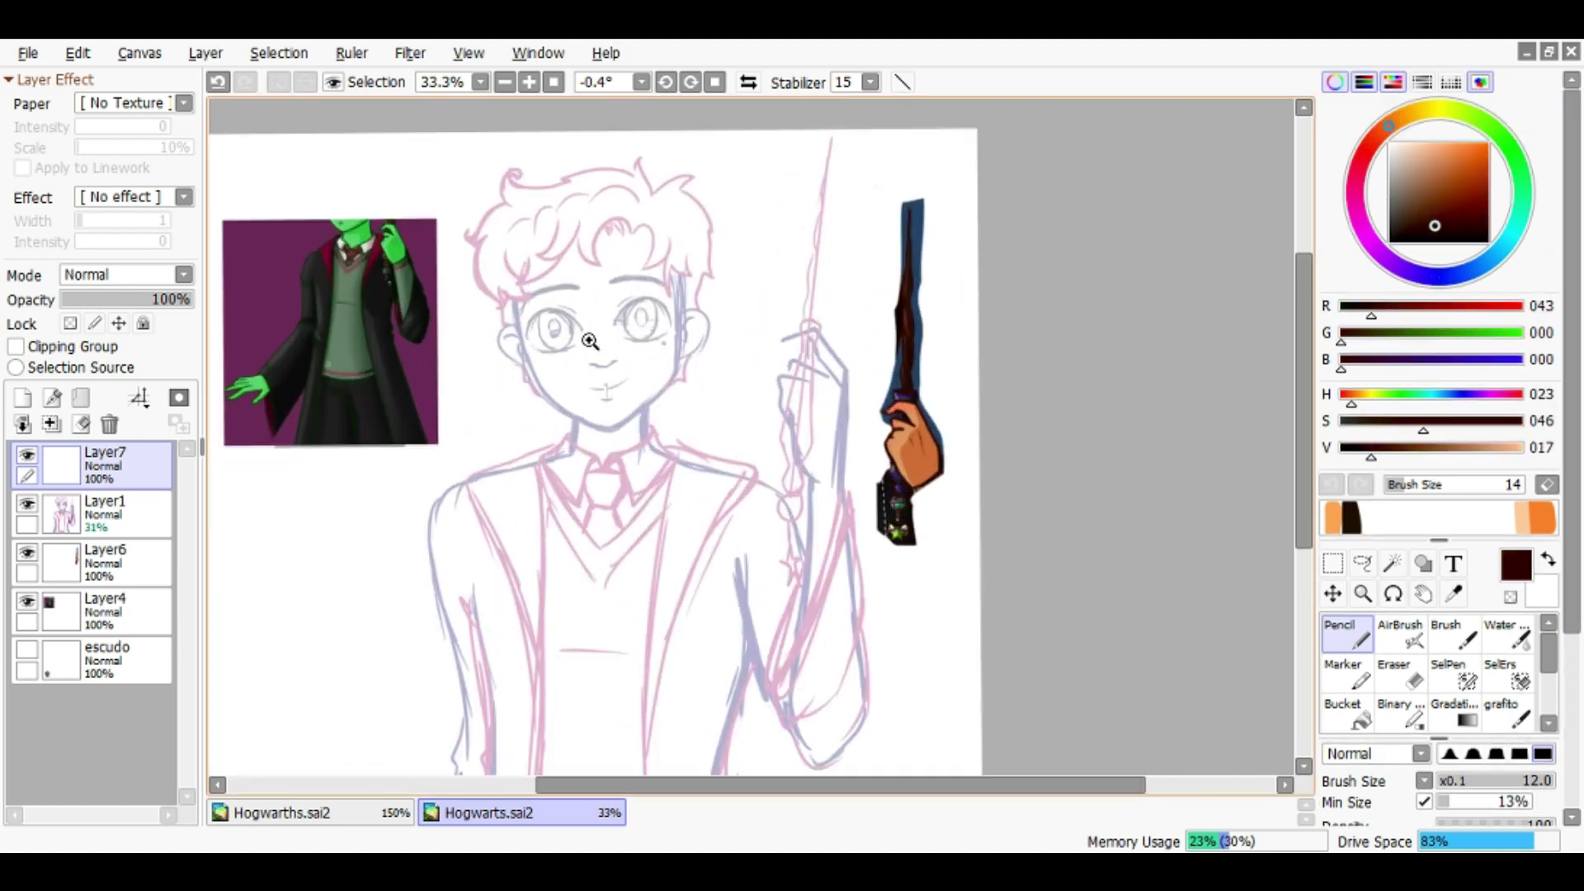
mouse_move(649, 400)
mouse_down()
mouse_move(548, 484)
mouse_move(548, 343)
mouse_move(509, 441)
mouse_move(566, 343)
mouse_move(1000, 301)
mouse_move(957, 233)
mouse_move(566, 371)
mouse_move(658, 273)
mouse_move(660, 505)
mouse_move(709, 588)
mouse_move(665, 513)
mouse_move(679, 252)
mouse_move(724, 297)
mouse_up()
key(ctrl+z)
scroll(1001, 301, down, 3)
scroll(566, 371, up, 4)
scroll(637, 346, up, 1)
key(ctrl+z)
mouse_move(643, 353)
mouse_down()
mouse_move(672, 318)
mouse_move(714, 338)
mouse_up()
Reduce the Pencil to size 4 and draw the inner fold lines of the left ear
key(bracketleft)
key(bracketleft)
key(bracketleft)
key(bracketleft)
key(bracketleft)
key(bracketleft)
key(bracketleft)
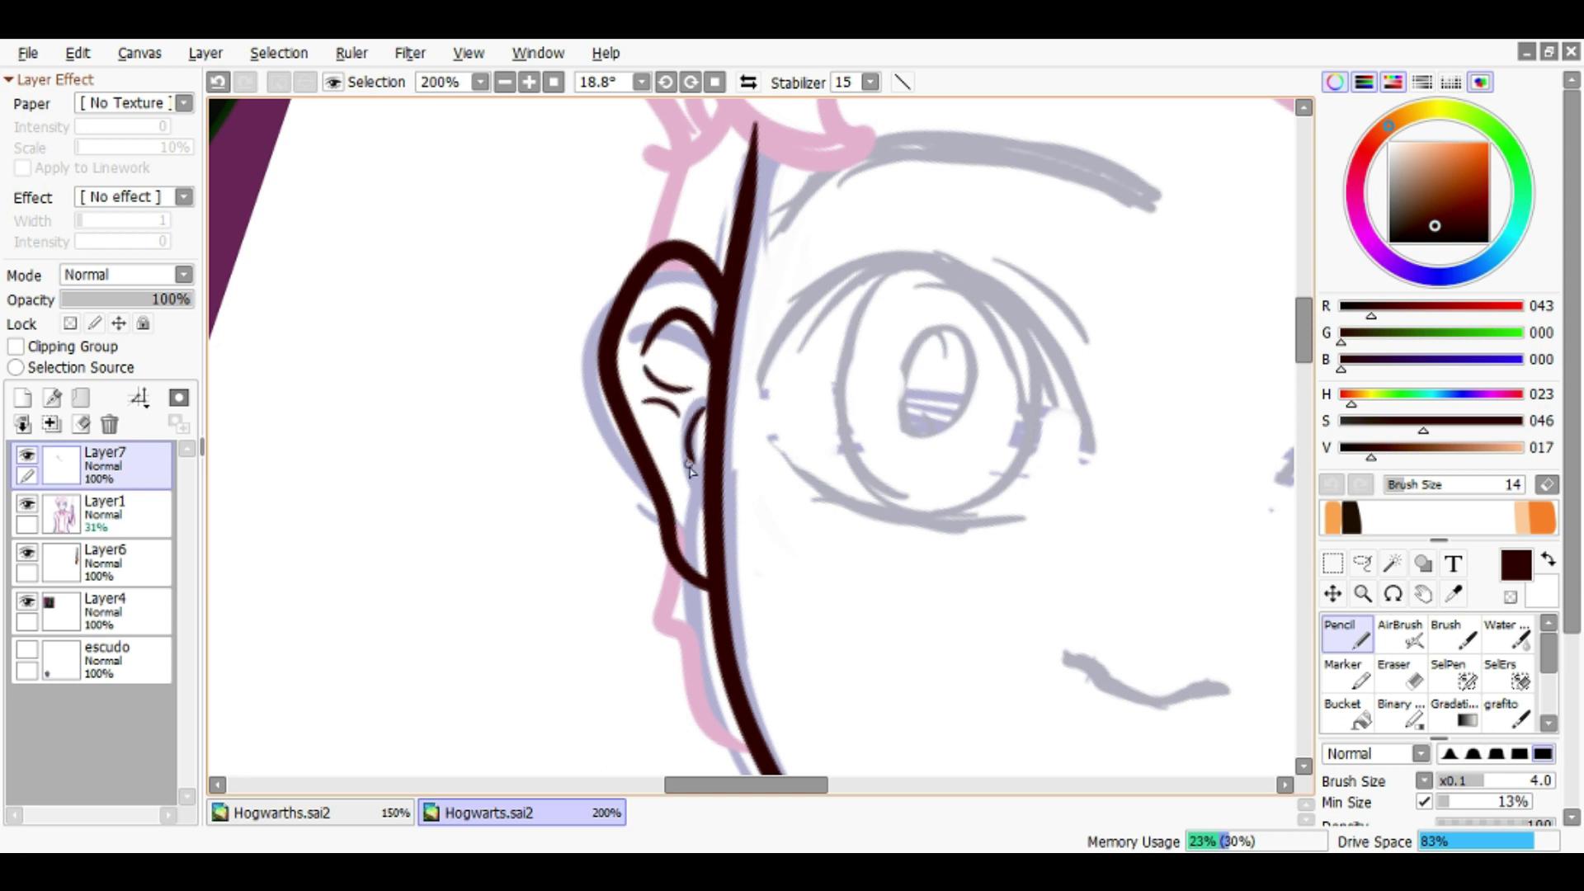
Redraw the short inner fold strokes of the left ear and add a small hook near the earlobe
scroll(682, 478, down, 1)
scroll(672, 384, up, 1)
key(ctrl+z)
key(ctrl+z)
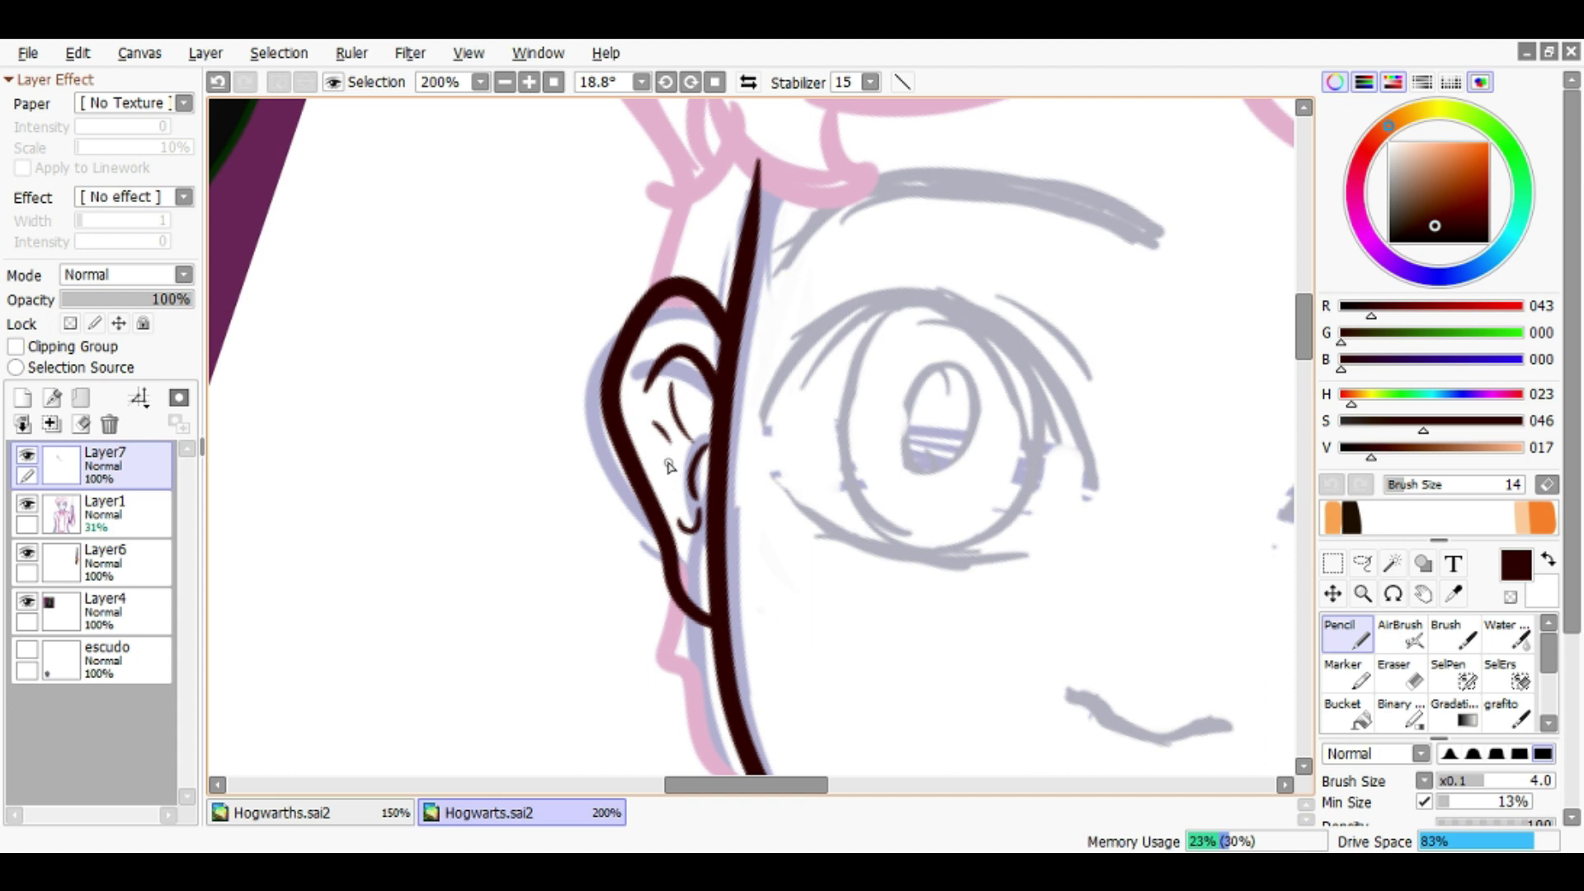
scroll(693, 426, down, 2)
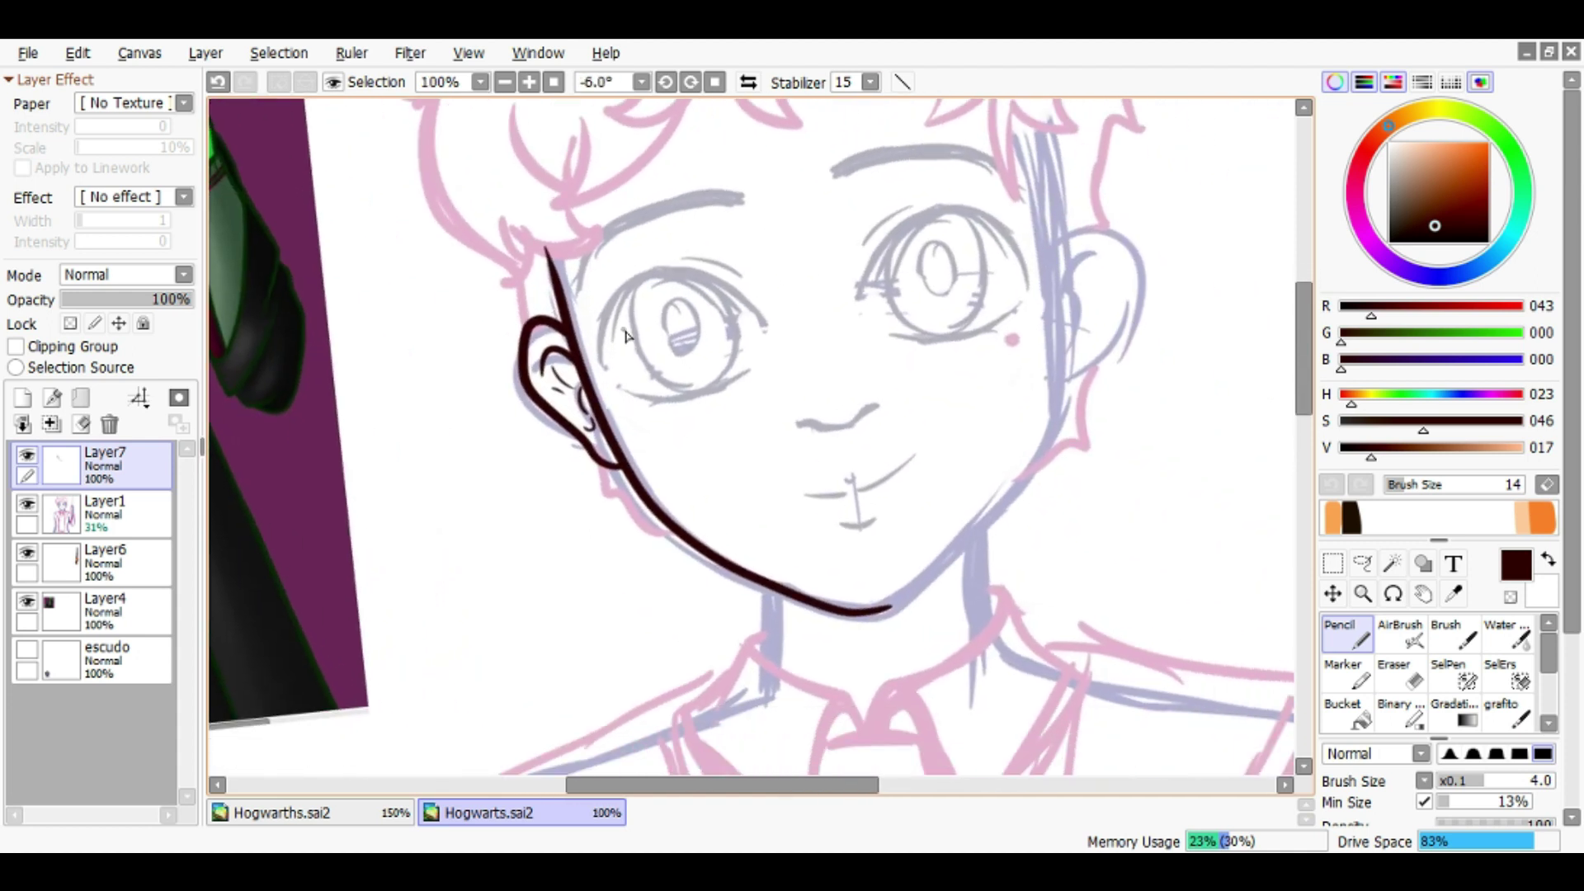
Draw the thick upper lash line of the left eye with the Pencil at size 7
scroll(652, 375, up, 6)
scroll(652, 375, down, 6)
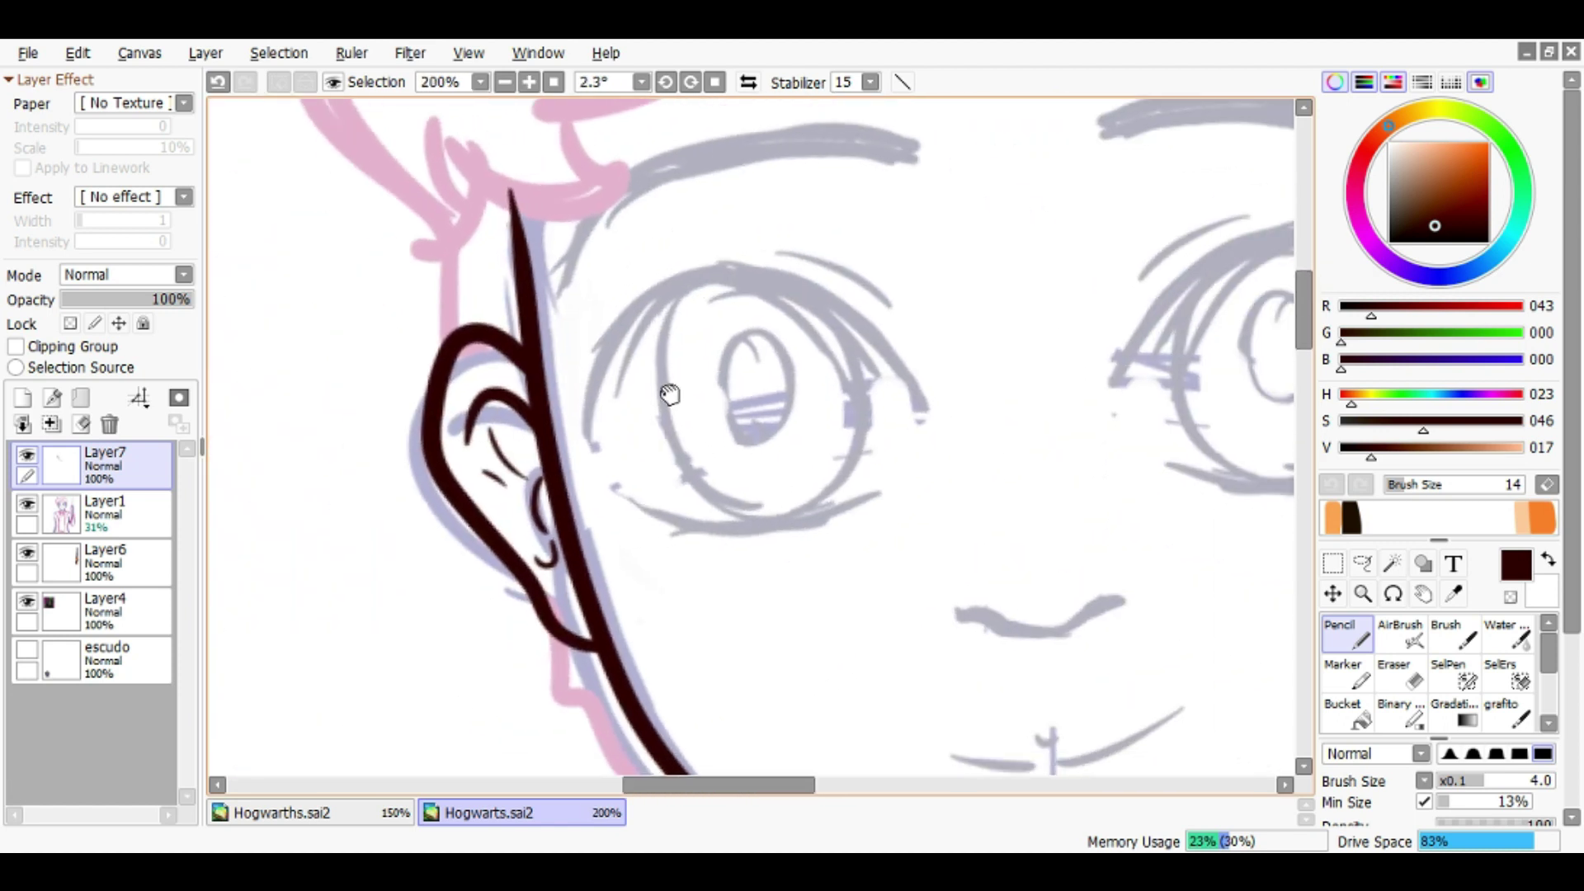
scroll(672, 397, up, 1)
mouse_move(577, 438)
mouse_down()
mouse_move(578, 354)
mouse_move(853, 237)
mouse_move(1030, 460)
mouse_move(1065, 414)
mouse_move(1004, 359)
mouse_move(558, 272)
mouse_move(921, 330)
mouse_move(753, 229)
mouse_move(537, 265)
mouse_move(445, 420)
mouse_move(465, 421)
mouse_move(482, 370)
mouse_move(448, 468)
mouse_up()
key(ctrl+z)
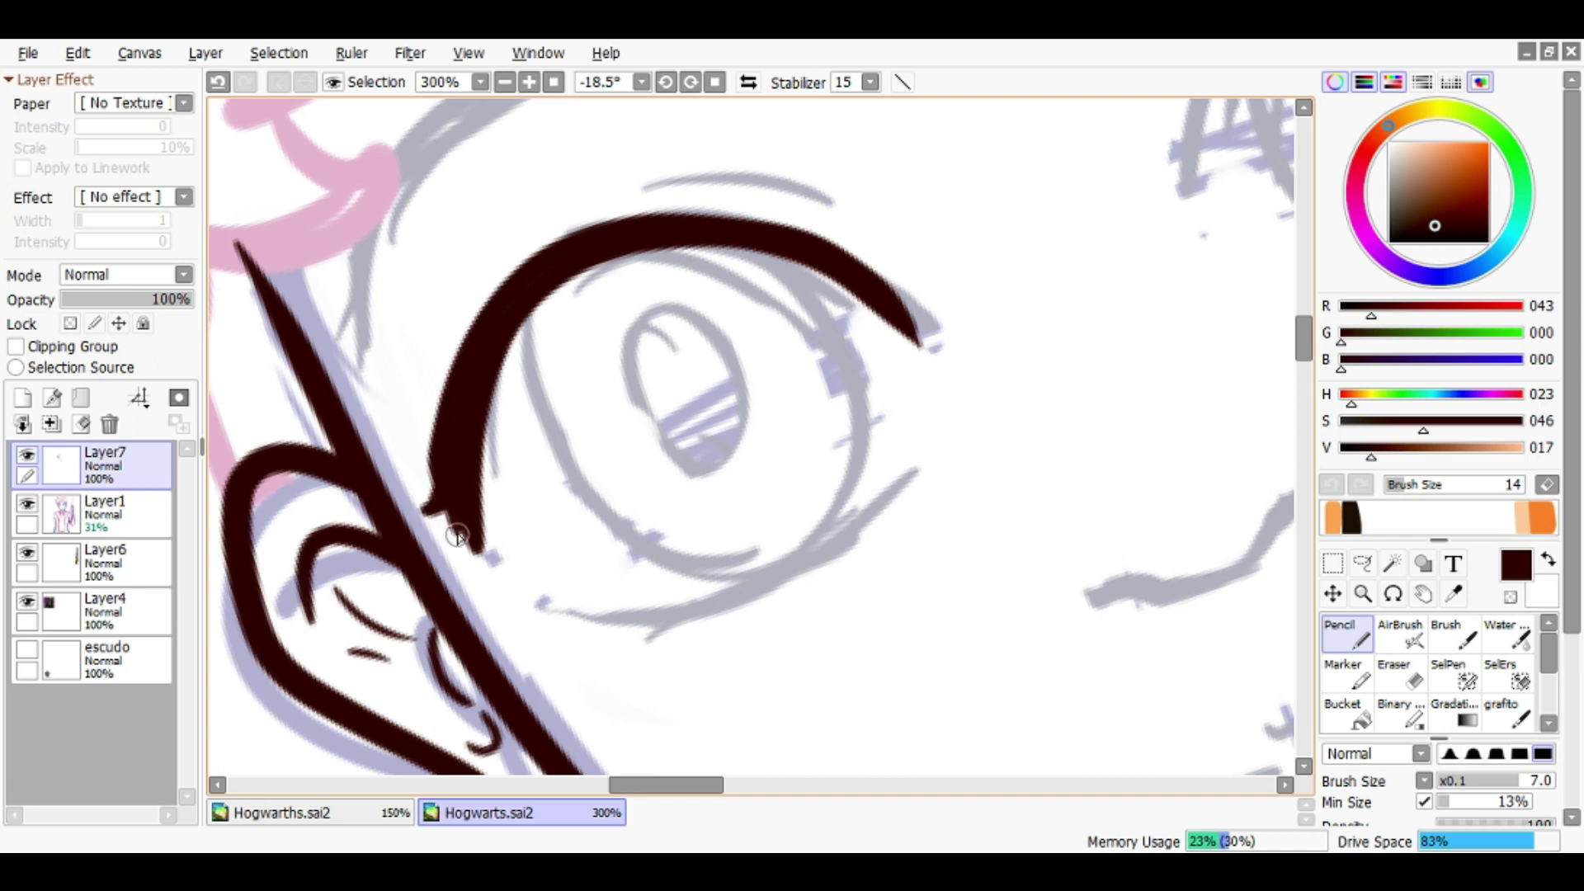
mouse_move(698, 473)
mouse_down()
mouse_move(753, 410)
mouse_move(626, 488)
mouse_move(460, 524)
mouse_up()
Draw the thin eyelid crease above the left eye's upper lash line
scroll(459, 523, up, 1)
mouse_move(716, 355)
mouse_down()
mouse_move(884, 379)
mouse_move(852, 516)
mouse_move(790, 363)
mouse_move(803, 372)
mouse_move(826, 329)
mouse_move(821, 301)
mouse_move(651, 306)
mouse_up()
scroll(891, 388, down, 2)
mouse_move(792, 462)
mouse_down()
mouse_move(792, 503)
mouse_move(776, 417)
mouse_up()
Show the ruler in ellipse mode, fit it to the left eye, and draw the iris outline along it
key(ctrl+r)
click(351, 53)
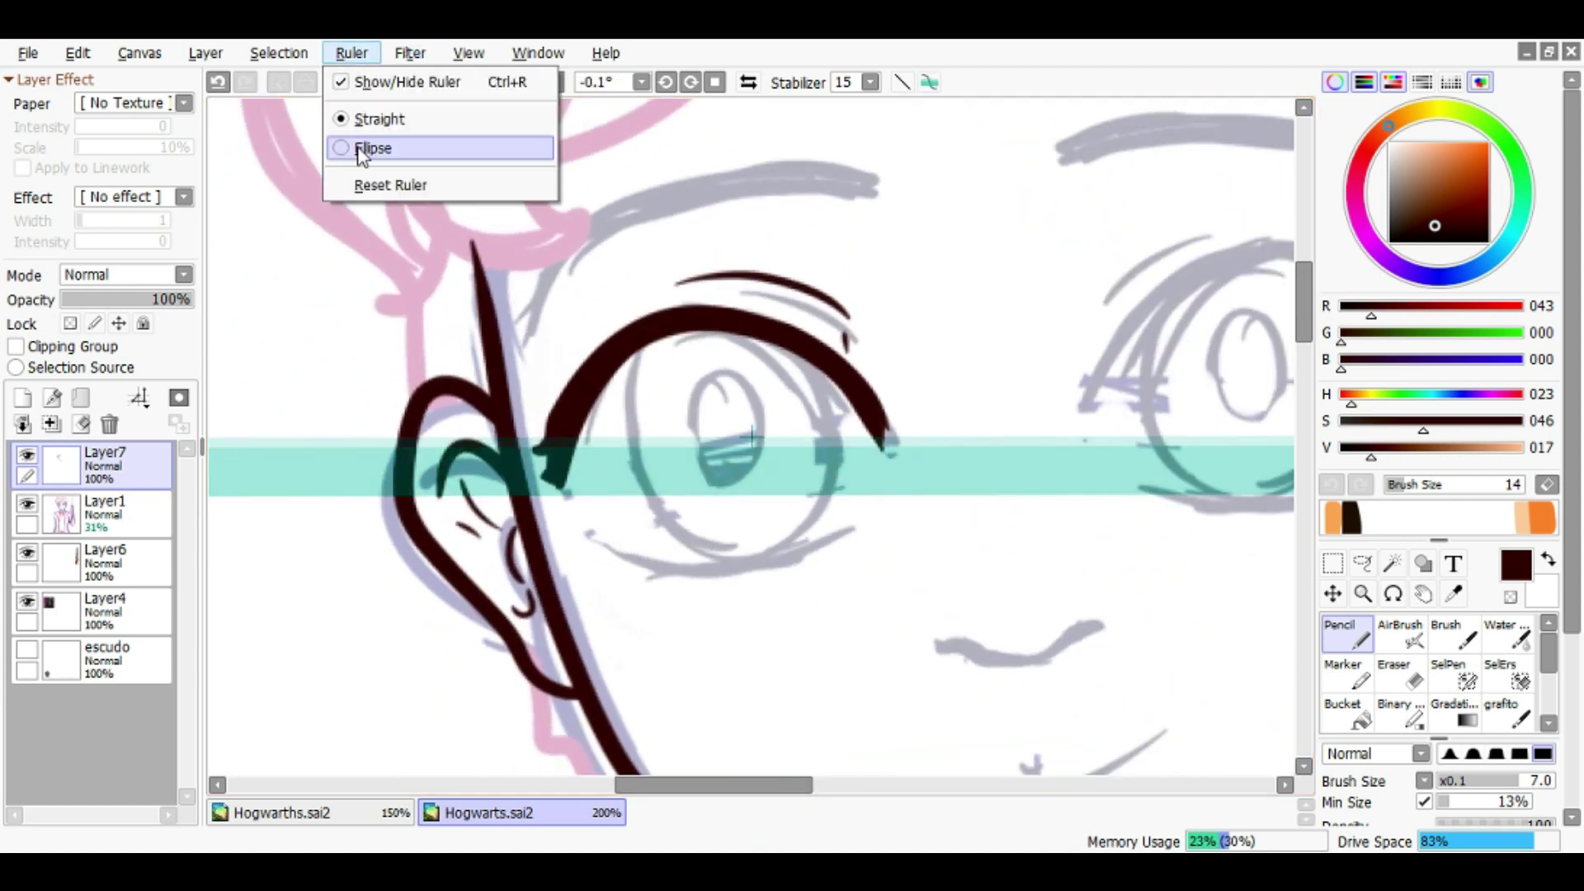
click(367, 146)
drag(981, 203, 755, 410)
drag(646, 543, 709, 453)
drag(583, 336, 619, 311)
drag(853, 301, 860, 275)
Draw the lower lid line of the left eye and small lashes at its outer corner
mouse_move(737, 408)
mouse_down()
mouse_move(627, 367)
mouse_move(649, 334)
mouse_move(617, 444)
mouse_move(834, 489)
mouse_move(815, 352)
mouse_move(884, 493)
mouse_move(801, 412)
mouse_move(671, 500)
mouse_move(838, 403)
mouse_move(916, 289)
mouse_up()
key(ctrl+z)
scroll(602, 495, up, 2)
scroll(912, 382, down, 2)
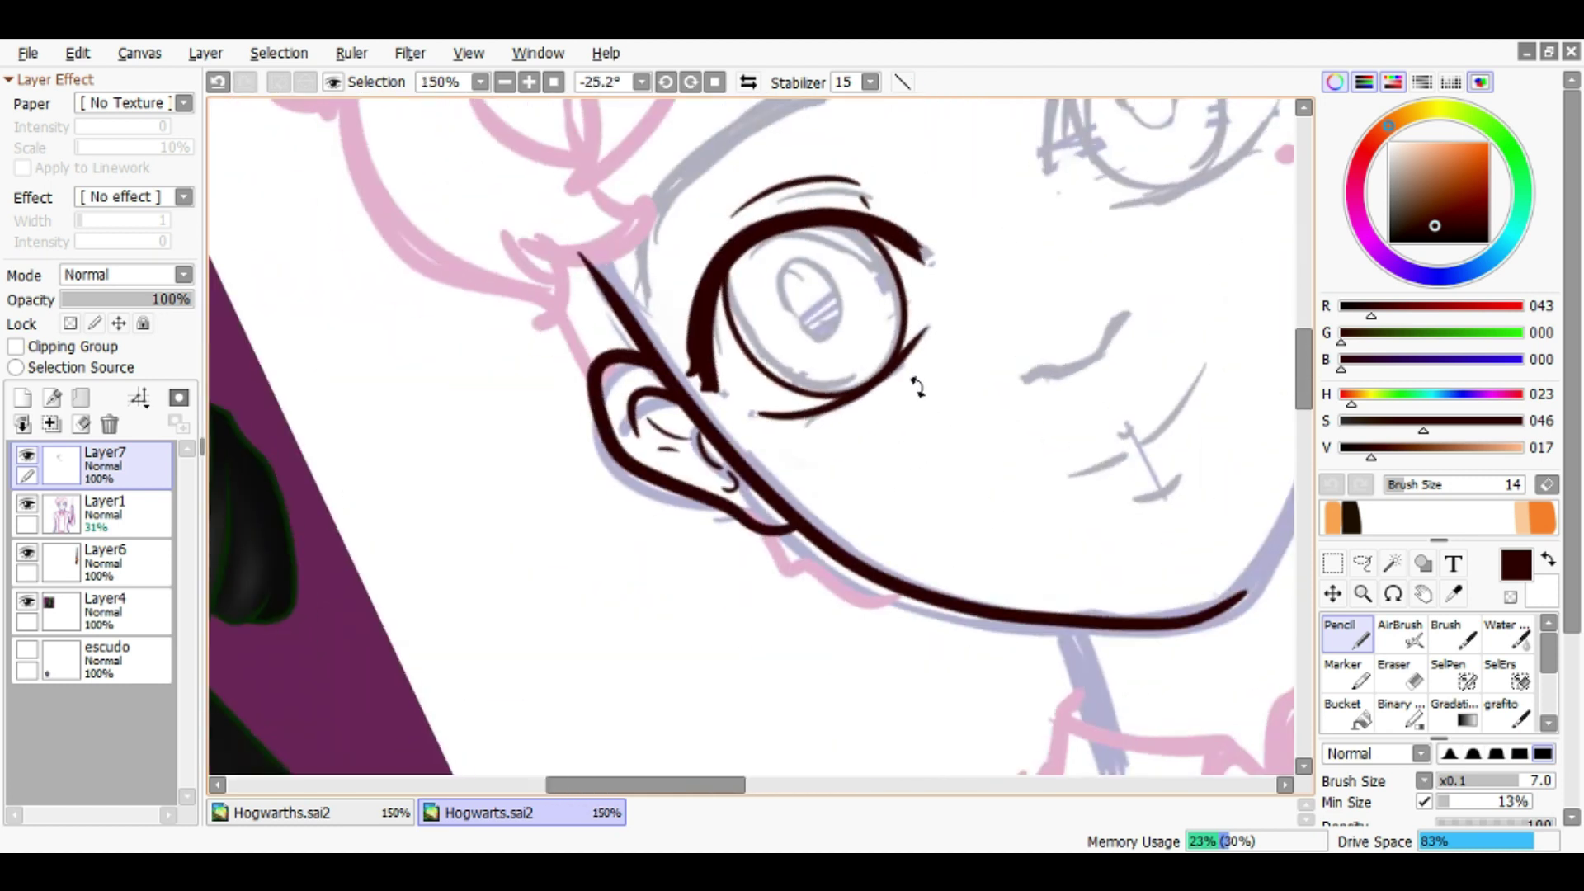
scroll(757, 397, up, 2)
scroll(751, 394, down, 2)
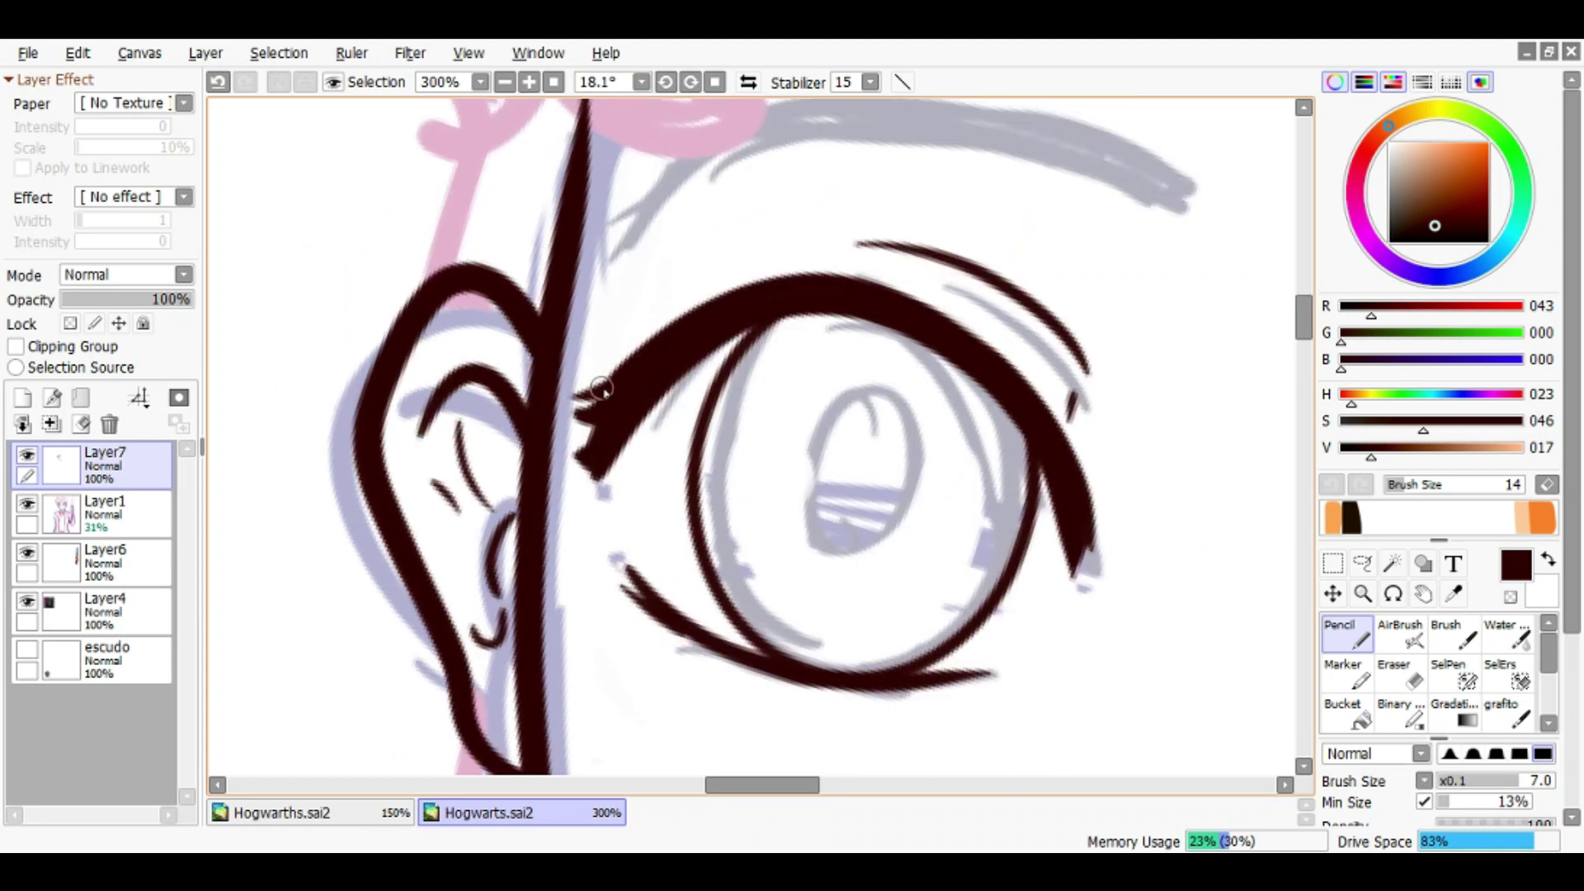
Outline the left eyebrow over the sketch, undoing the strokes that miss its shape
scroll(715, 449, down, 2)
scroll(715, 450, up, 3)
drag(685, 272, 720, 392)
mouse_move(561, 400)
mouse_down()
mouse_move(601, 339)
mouse_move(748, 309)
mouse_move(964, 311)
mouse_move(595, 365)
mouse_move(744, 304)
mouse_move(934, 314)
mouse_move(926, 278)
mouse_move(734, 284)
mouse_move(618, 312)
mouse_move(660, 288)
mouse_move(917, 280)
mouse_move(936, 303)
mouse_move(757, 307)
mouse_up()
key(ctrl+z)
key(ctrl+z)
key(ctrl+z)
Select the inked left half of the face with the Lasso and paste a copy of it
scroll(920, 280, down, 3)
key(a)
mouse_move(797, 557)
mouse_down()
mouse_move(768, 363)
mouse_move(648, 592)
mouse_move(806, 550)
mouse_up()
key(ctrl+c)
key(ctrl+v)
Flip the pasted half horizontally, position it as the right half of the face, and check it with the sketch hidden
key(ctrl+t)
drag(1571, 330, 1572, 546)
click(1439, 679)
drag(703, 363, 876, 383)
drag(1072, 240, 1090, 353)
drag(859, 319, 884, 346)
key(Return)
click(28, 552)
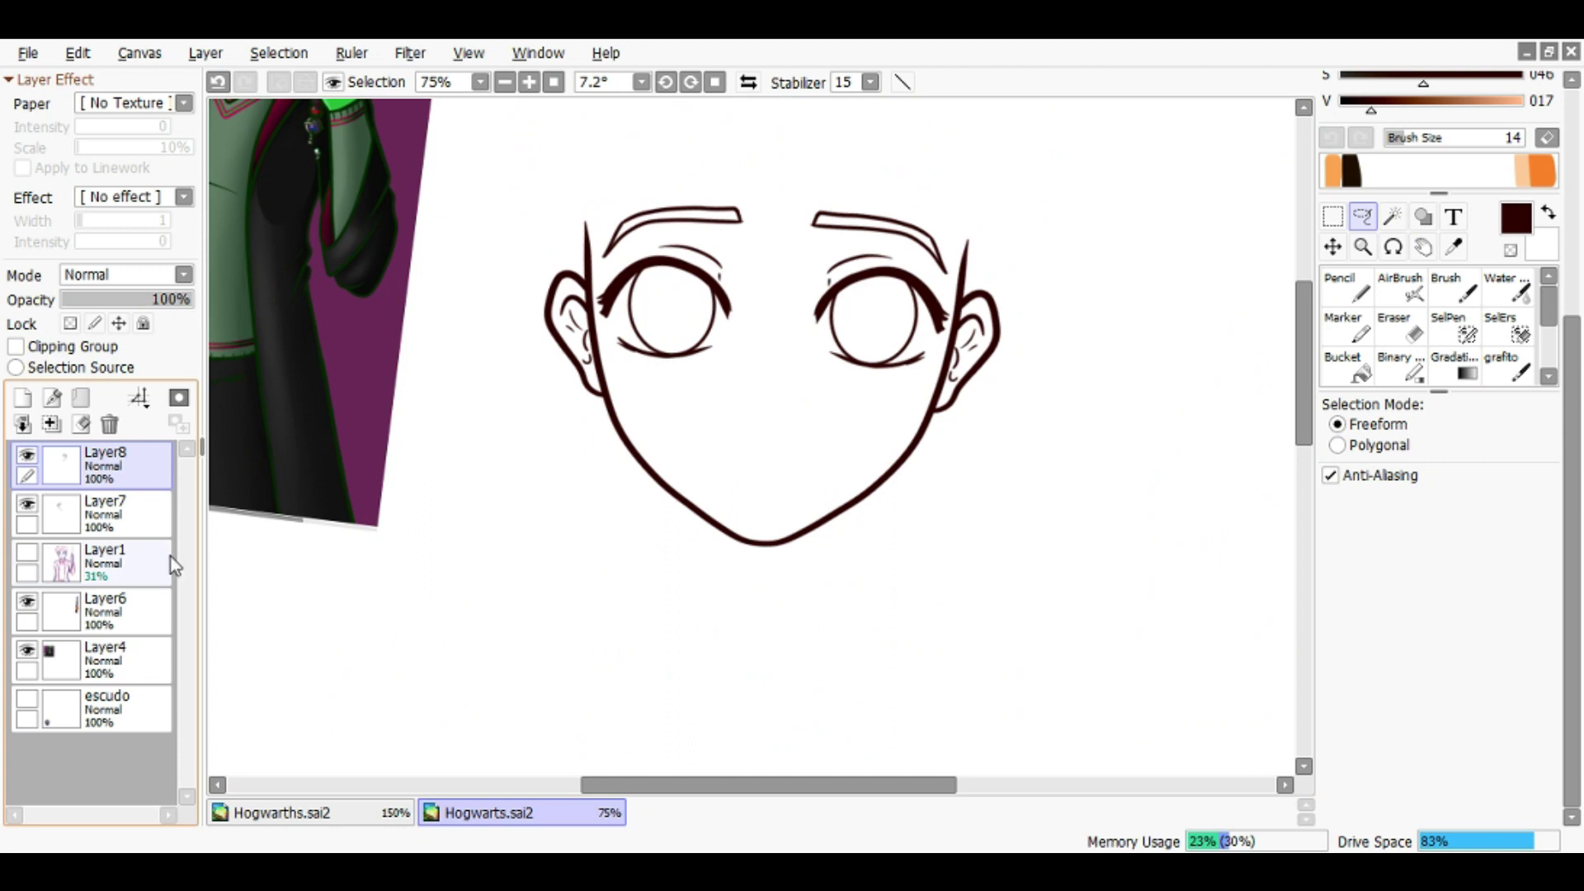
scroll(339, 545, down, 3)
scroll(338, 545, up, 3)
click(28, 552)
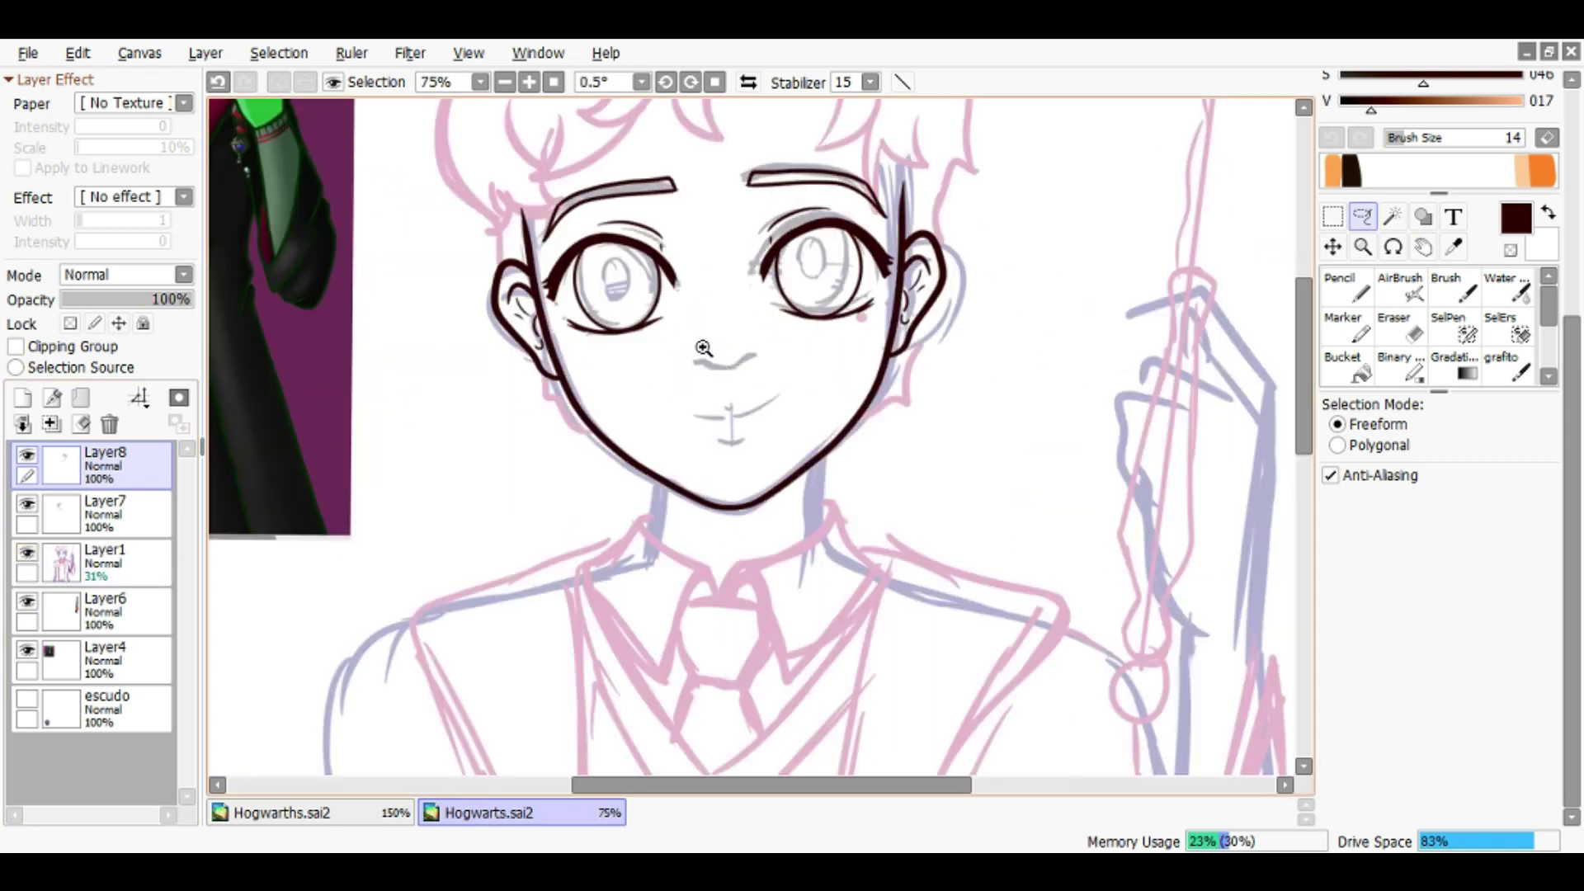
Draw the nose line over the sketch with the Pencil
scroll(704, 347, up, 3)
key(n)
key(ctrl+z)
scroll(707, 387, up, 1)
mouse_move(649, 368)
mouse_down()
mouse_move(757, 401)
mouse_move(897, 337)
mouse_up()
Draw the smiling mouth line with its small centre mark and the lower lip line beneath it
scroll(898, 337, down, 3)
scroll(775, 405, up, 2)
mouse_move(753, 385)
mouse_down()
mouse_move(772, 388)
mouse_move(747, 410)
mouse_up()
drag(761, 405, 890, 354)
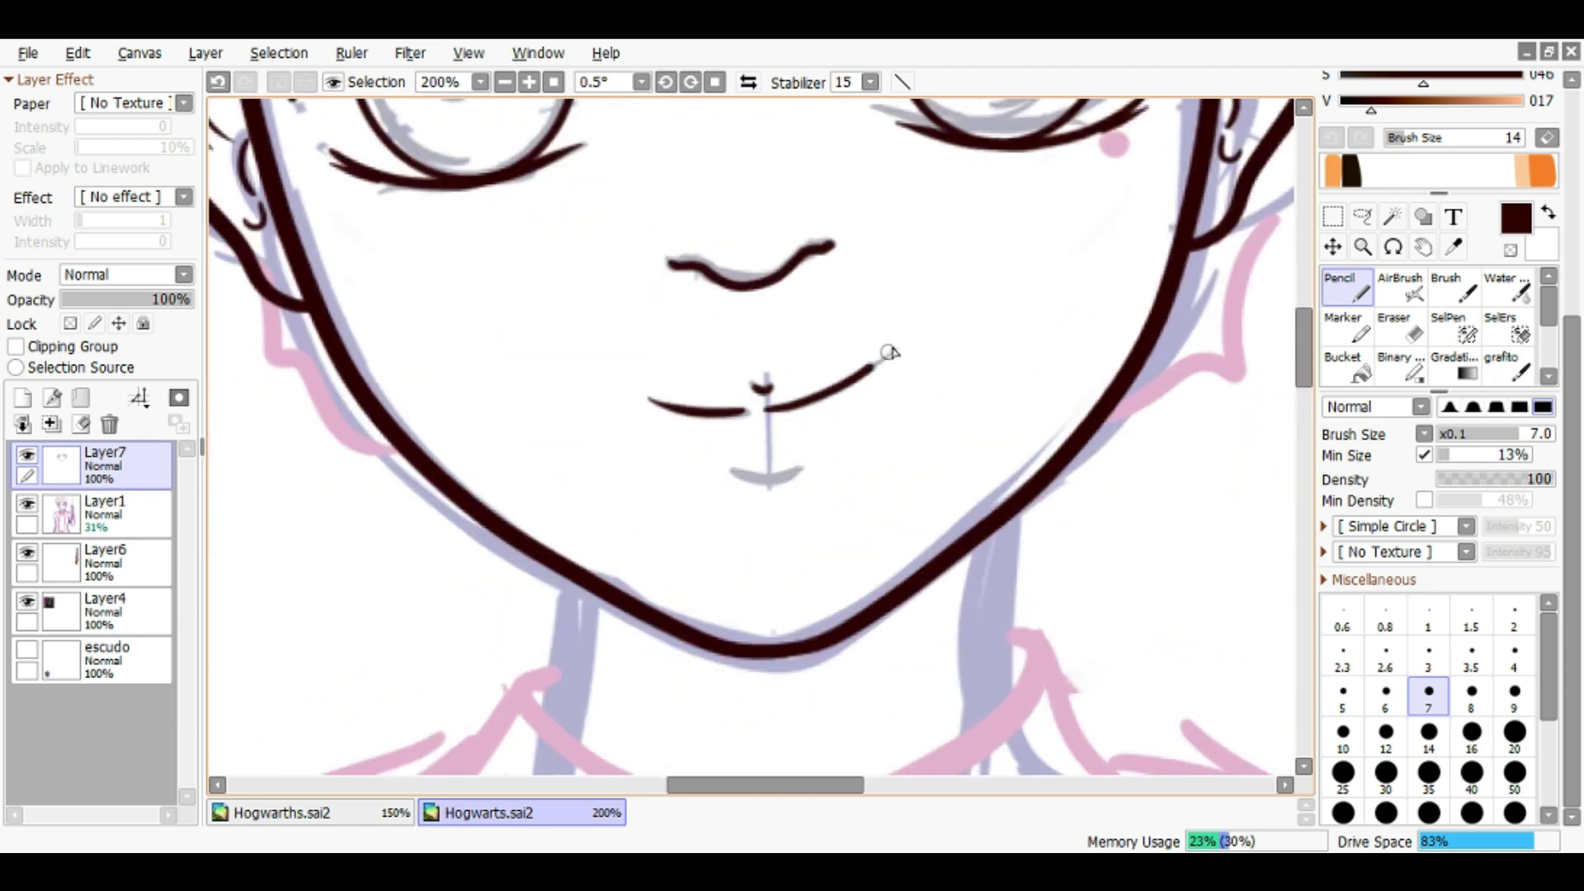
key(ctrl+z)
mouse_move(710, 472)
mouse_down()
mouse_move(794, 474)
mouse_move(866, 429)
mouse_up()
scroll(866, 429, down, 3)
click(27, 504)
click(27, 504)
Ink the two curls over the middle of the forehead and fill their roots with short hair strands
scroll(792, 396, up, 1)
mouse_move(793, 396)
mouse_down()
mouse_move(834, 336)
mouse_move(931, 343)
mouse_move(810, 381)
mouse_move(831, 248)
mouse_up()
key(ctrl+z)
mouse_move(810, 383)
mouse_down()
mouse_move(796, 238)
mouse_move(809, 371)
mouse_up()
scroll(907, 255, up, 2)
drag(931, 365, 876, 260)
key(ctrl+z)
mouse_move(957, 318)
mouse_down()
mouse_move(772, 272)
mouse_move(926, 343)
mouse_move(820, 505)
mouse_move(1028, 326)
mouse_up()
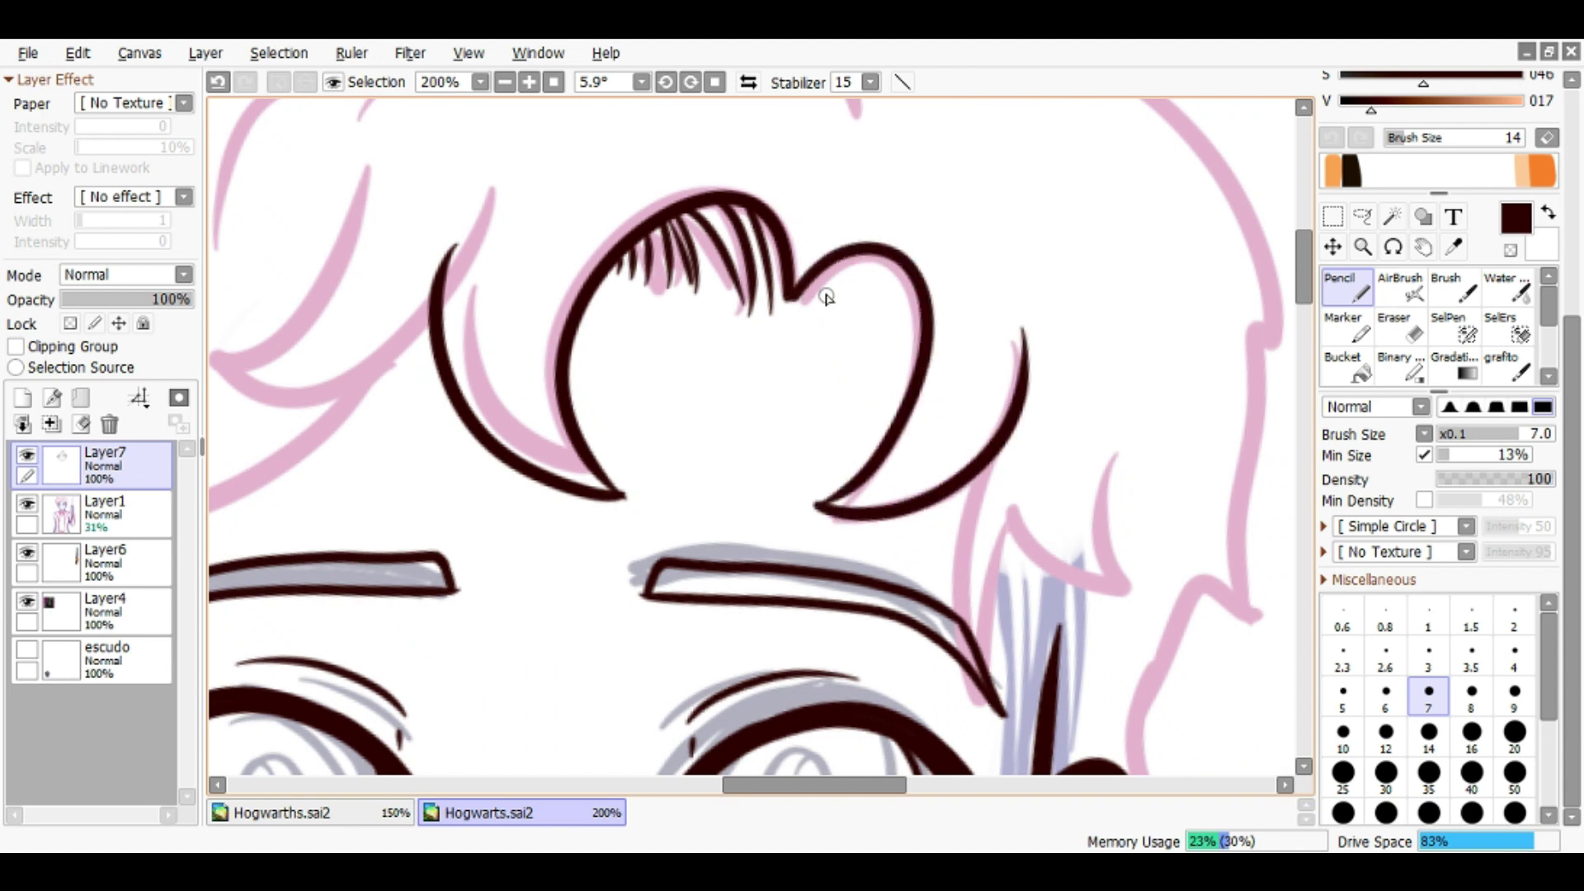
mouse_move(815, 320)
mouse_down()
mouse_move(847, 258)
mouse_move(891, 256)
mouse_up()
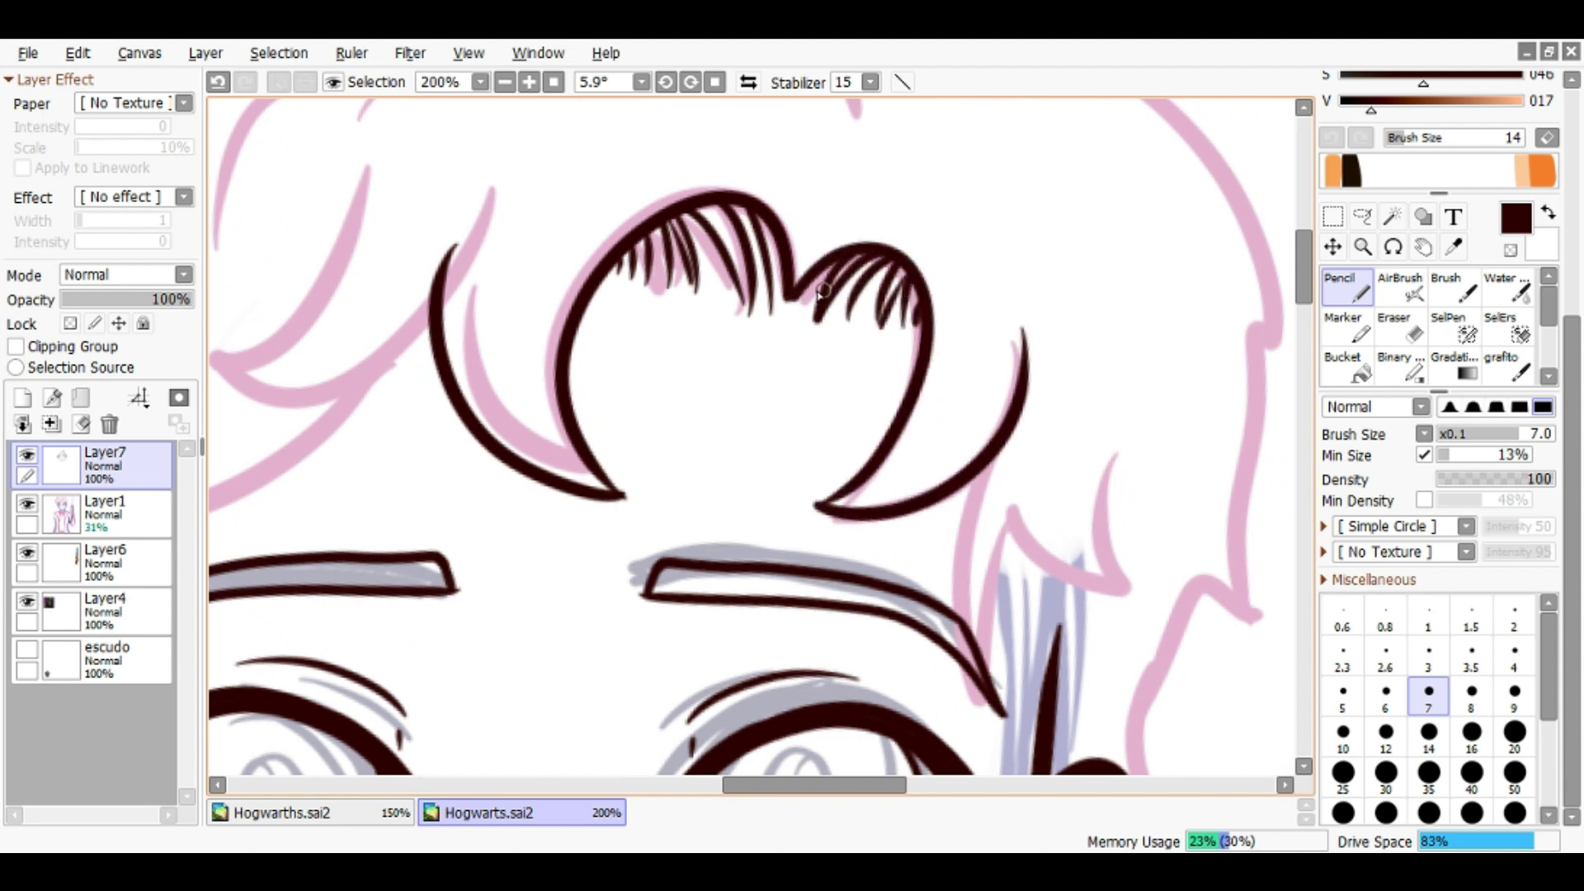
scroll(791, 289, down, 3)
scroll(796, 283, up, 3)
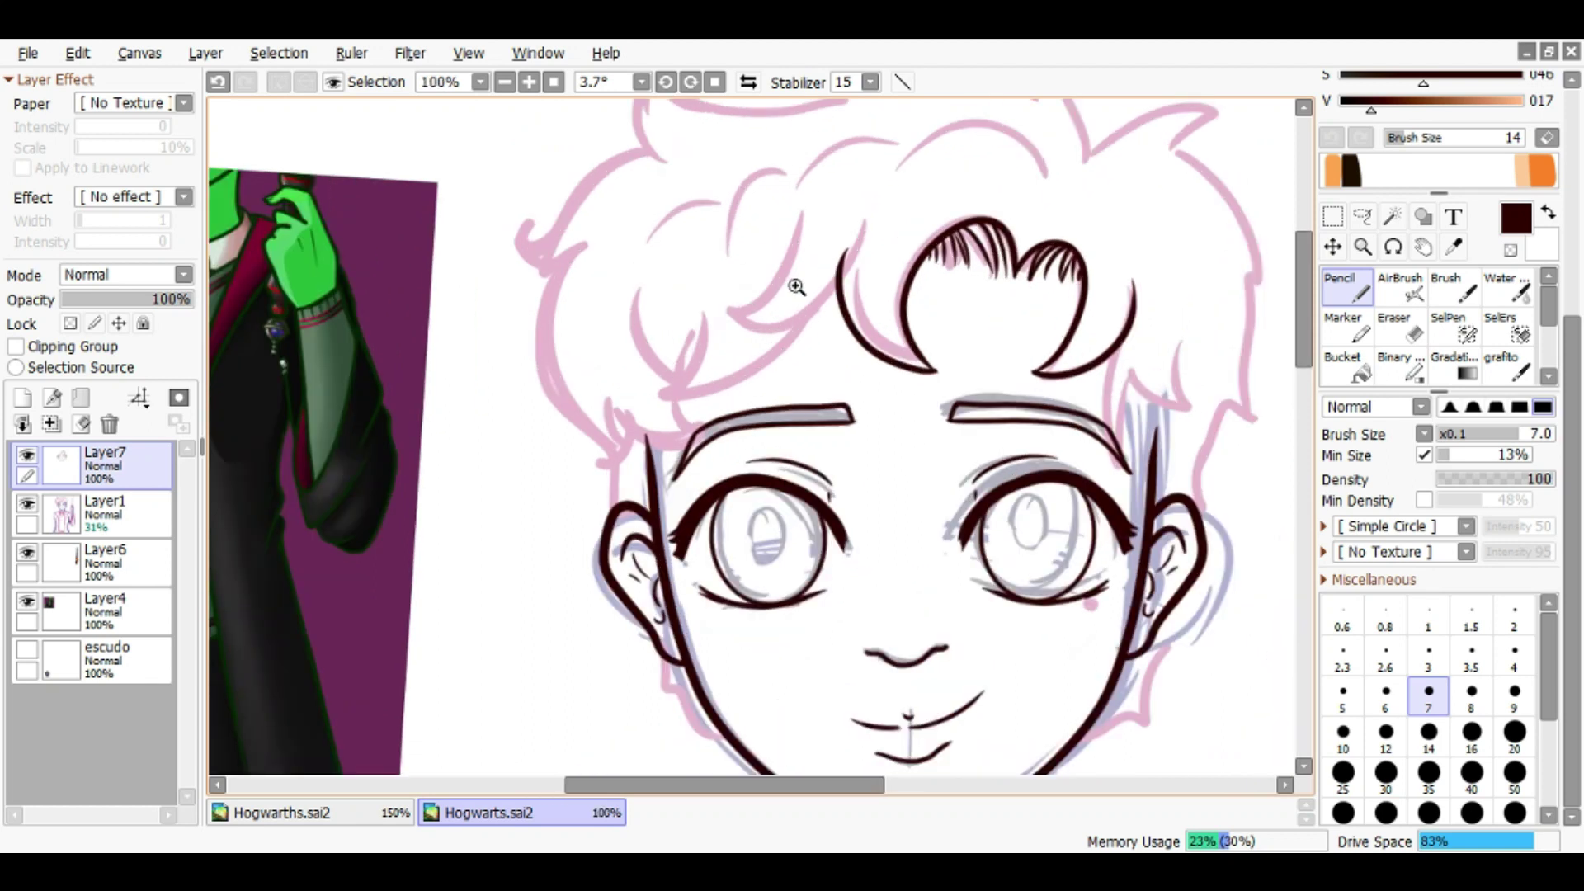
Ink the hair locks left of the forehead curls and erase the excess line where they meet
key(e)
key(n)
key(ctrl+z)
mouse_move(903, 189)
mouse_down()
mouse_move(712, 327)
mouse_move(889, 244)
mouse_move(684, 312)
mouse_up()
drag(792, 219, 685, 318)
scroll(962, 184, up, 2)
key(e)
drag(962, 184, 1015, 202)
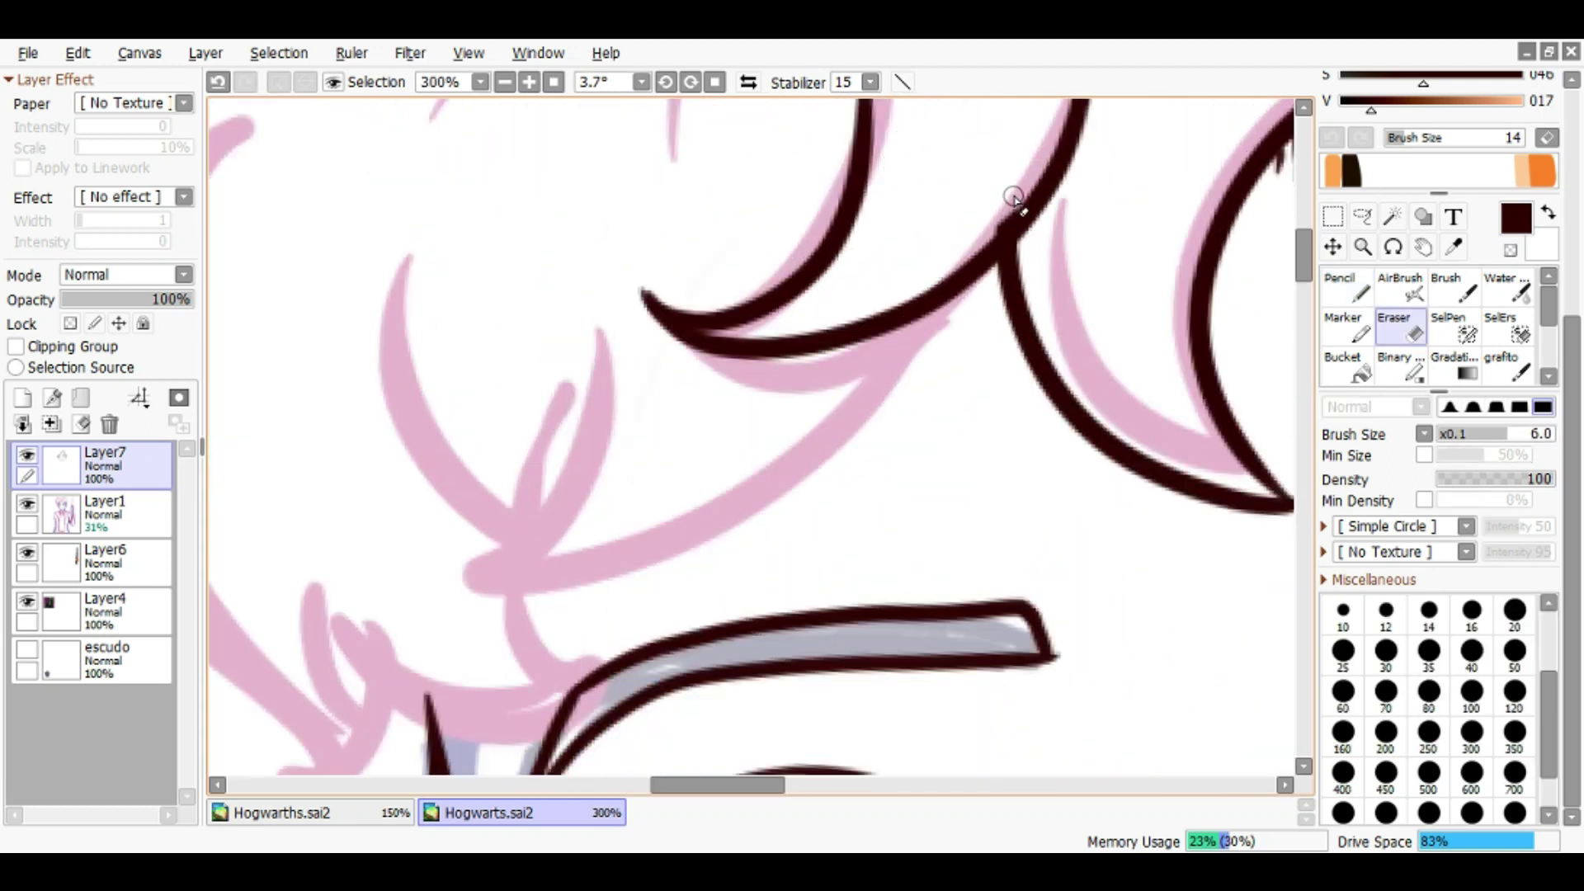
Ink the overlapping hair locks above the left eyebrow and at the left temple
key(n)
scroll(931, 264, down, 2)
mouse_move(953, 366)
mouse_down()
mouse_move(778, 277)
mouse_move(836, 456)
mouse_move(890, 459)
mouse_move(926, 506)
mouse_up()
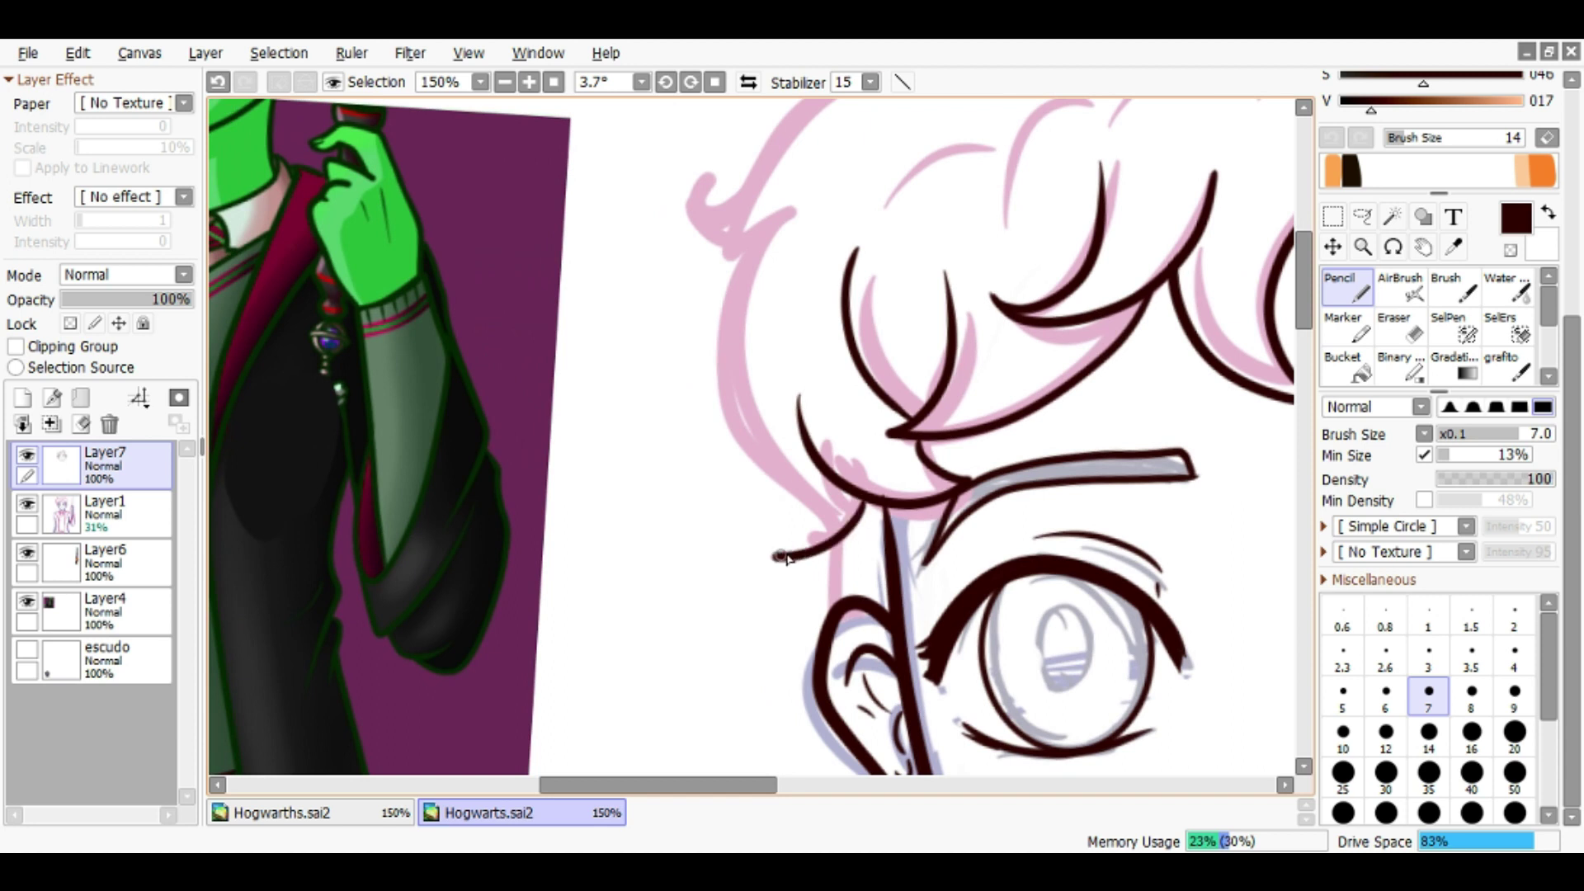
Ink the outer left contour of the hair, including the small curled tip on its upper side
scroll(810, 219, down, 1)
scroll(794, 313, up, 2)
mouse_move(813, 295)
mouse_down()
mouse_move(609, 401)
mouse_move(580, 483)
mouse_up()
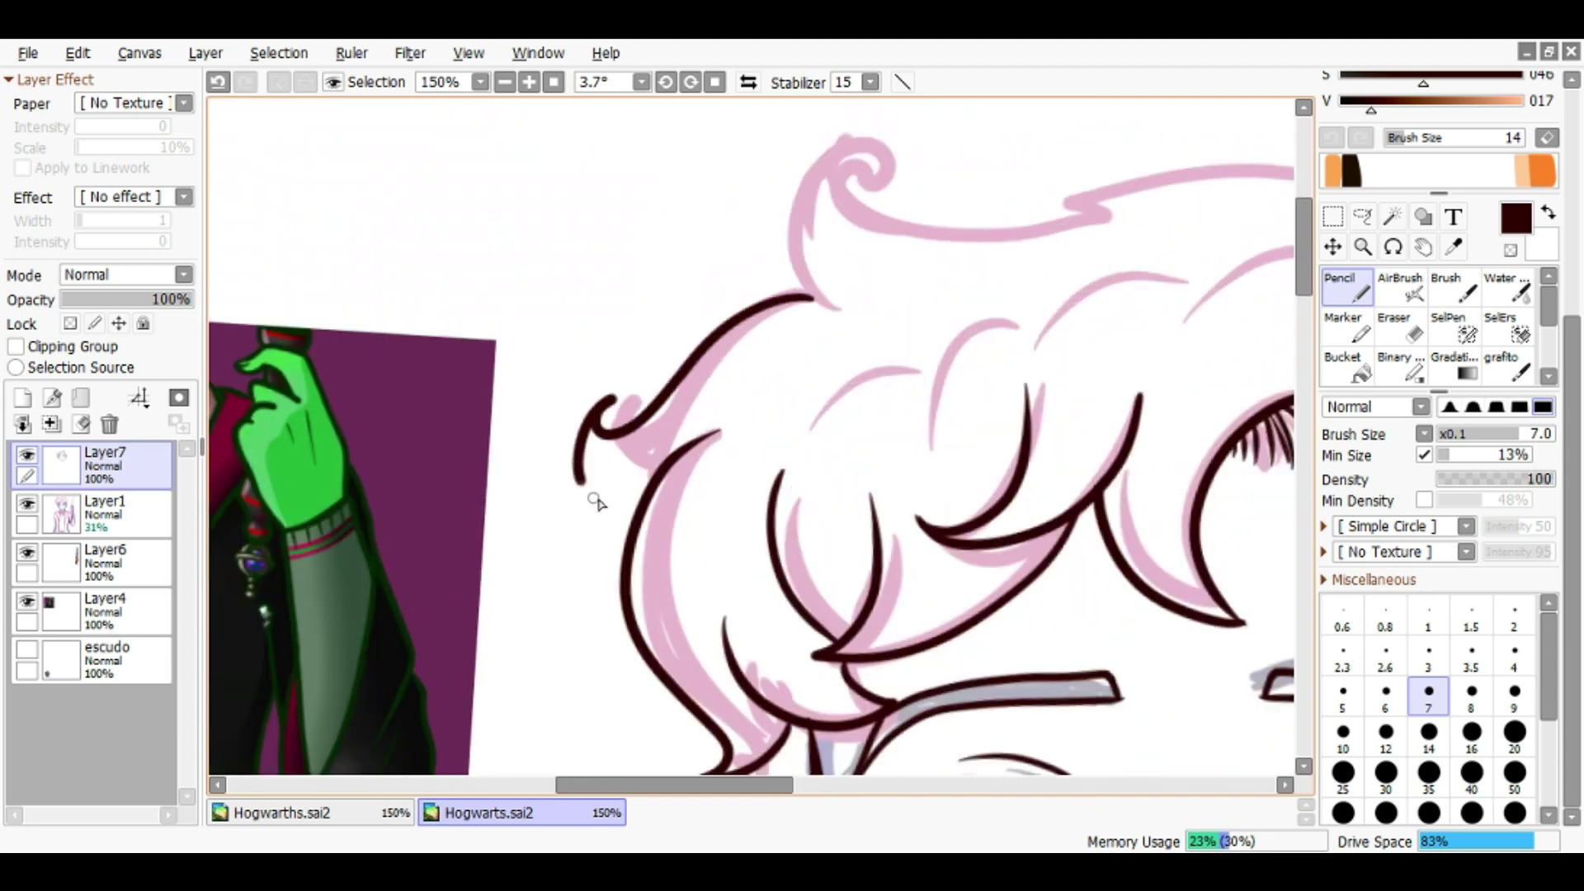
key(e)
key(n)
Ink the large curl at the upper left of the hair and the contour along the top of the head
scroll(850, 407, down, 2)
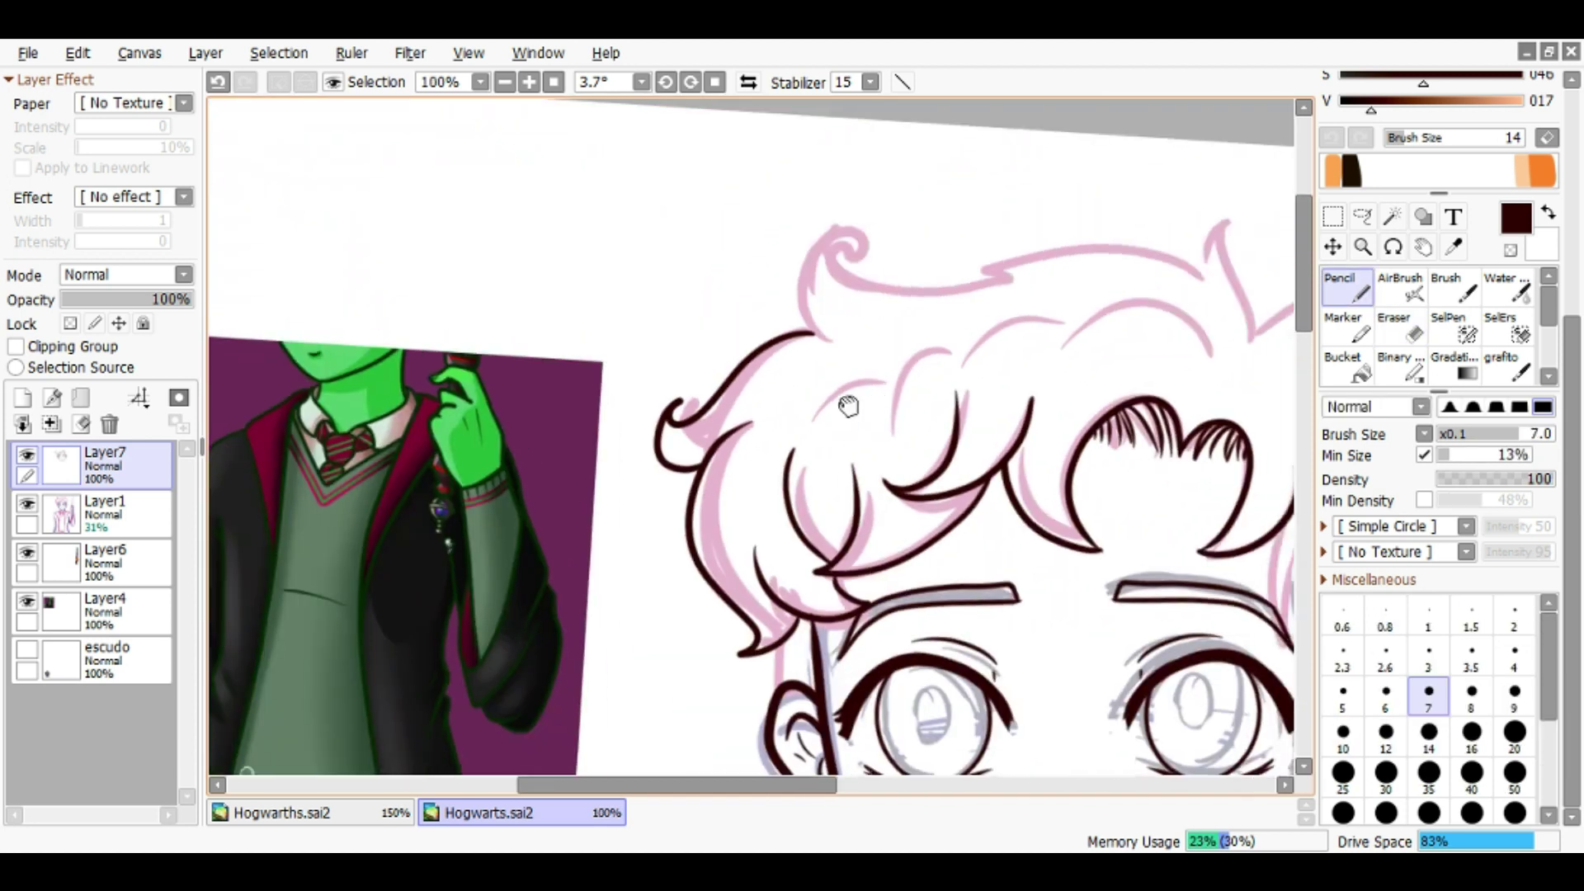
scroll(908, 396, up, 2)
mouse_move(1047, 387)
mouse_down()
mouse_move(980, 253)
mouse_move(965, 330)
mouse_up()
drag(978, 398, 1101, 427)
mouse_move(1090, 363)
mouse_down()
mouse_move(1019, 336)
mouse_move(754, 364)
mouse_move(907, 368)
mouse_move(705, 345)
mouse_move(623, 387)
mouse_move(689, 474)
mouse_up()
Ink the pointed tuft on top of the head and the right hair contour down to the right ear
scroll(819, 505, down, 2)
scroll(954, 247, up, 2)
drag(928, 237, 1072, 175)
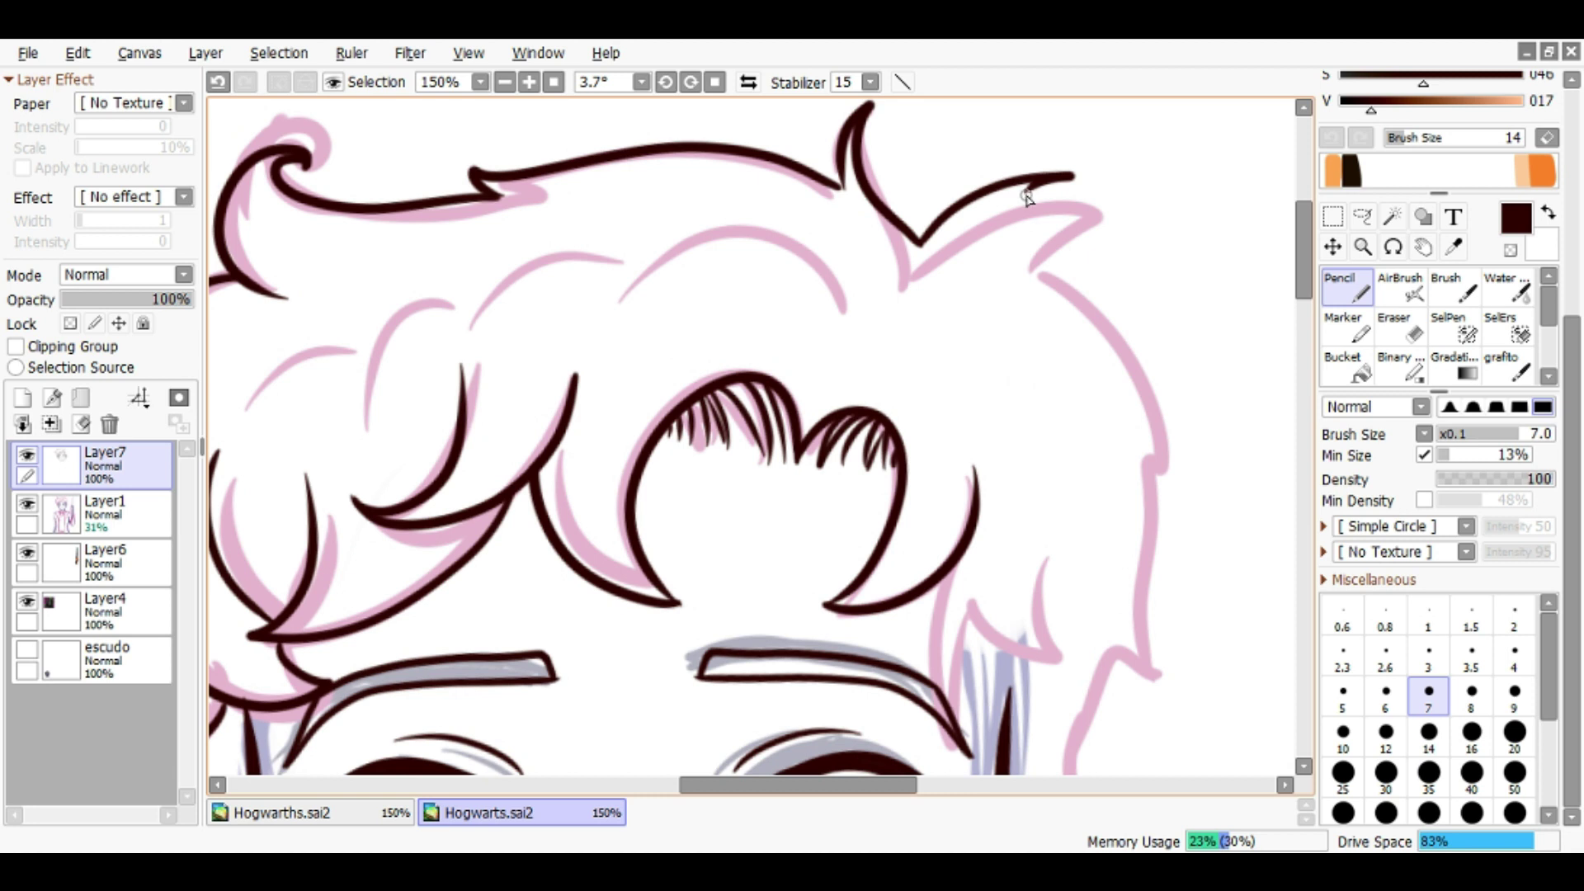
drag(1000, 228, 1164, 479)
mouse_move(1163, 479)
mouse_down()
mouse_move(1023, 340)
mouse_move(1001, 495)
mouse_move(972, 518)
mouse_up()
mouse_move(972, 518)
mouse_down()
mouse_move(974, 380)
mouse_move(933, 554)
mouse_up()
scroll(933, 554, down, 2)
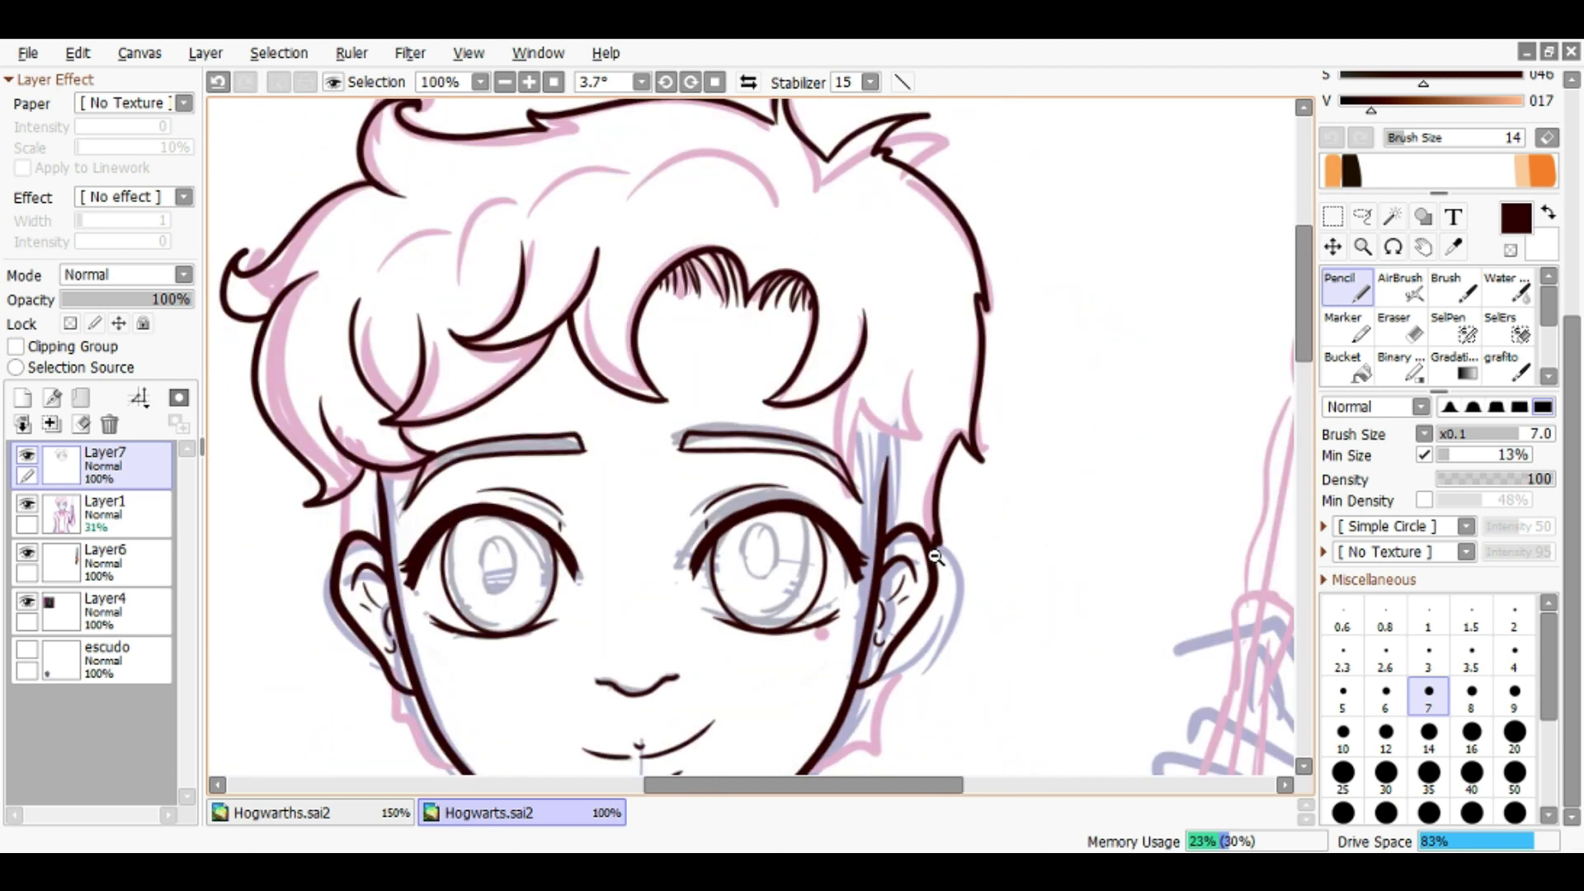
Ink the hair beside the left ear and the hair ends below both ears
scroll(965, 419, up, 1)
key(ctrl+z)
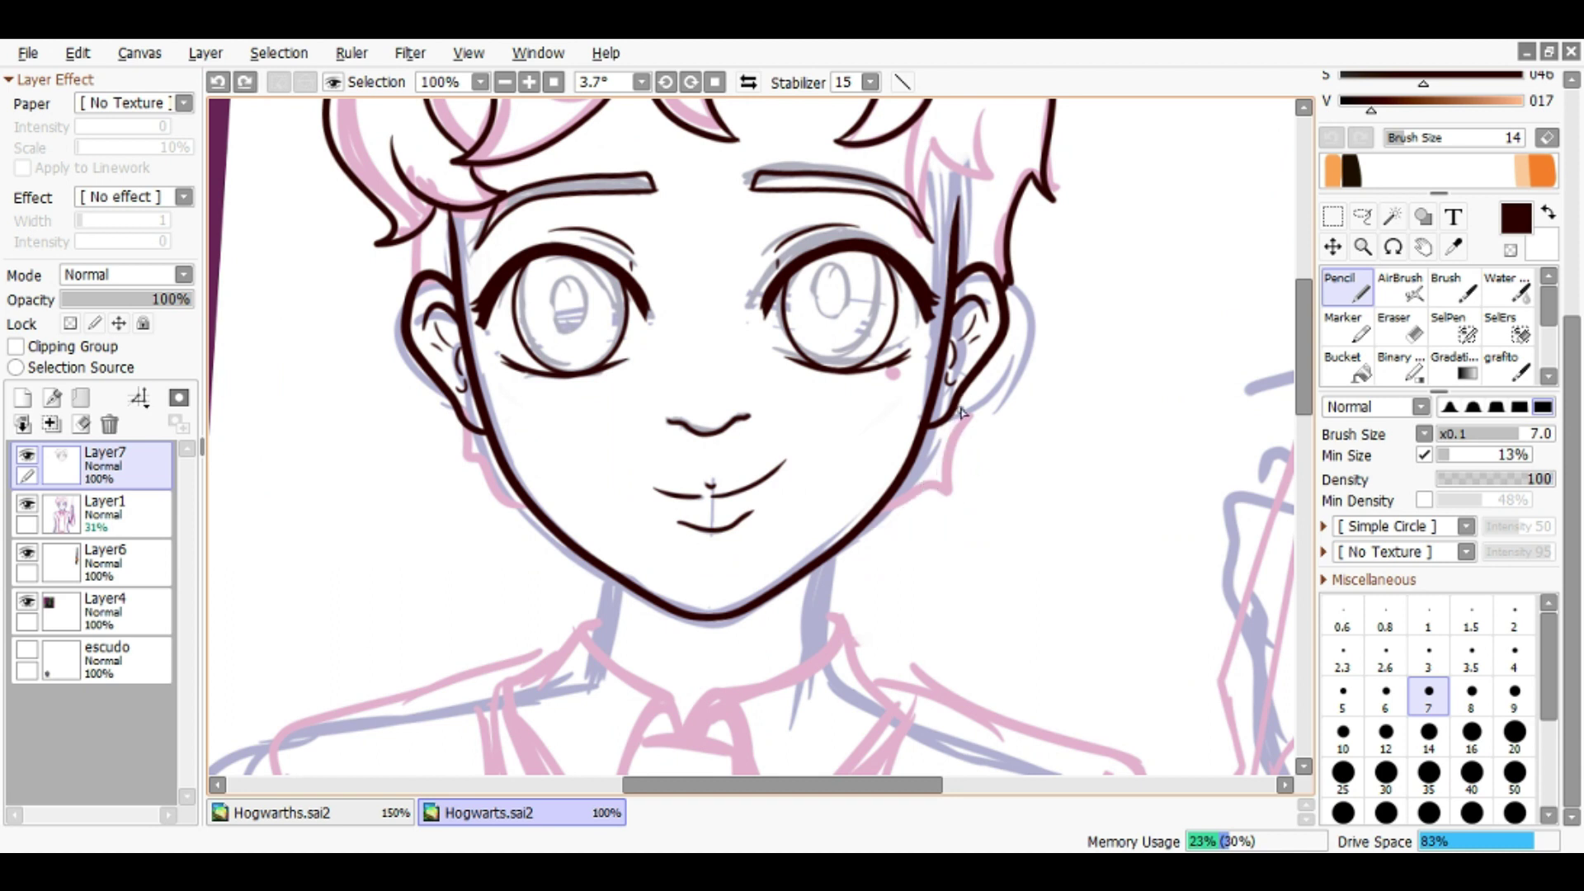
scroll(498, 471, up, 1)
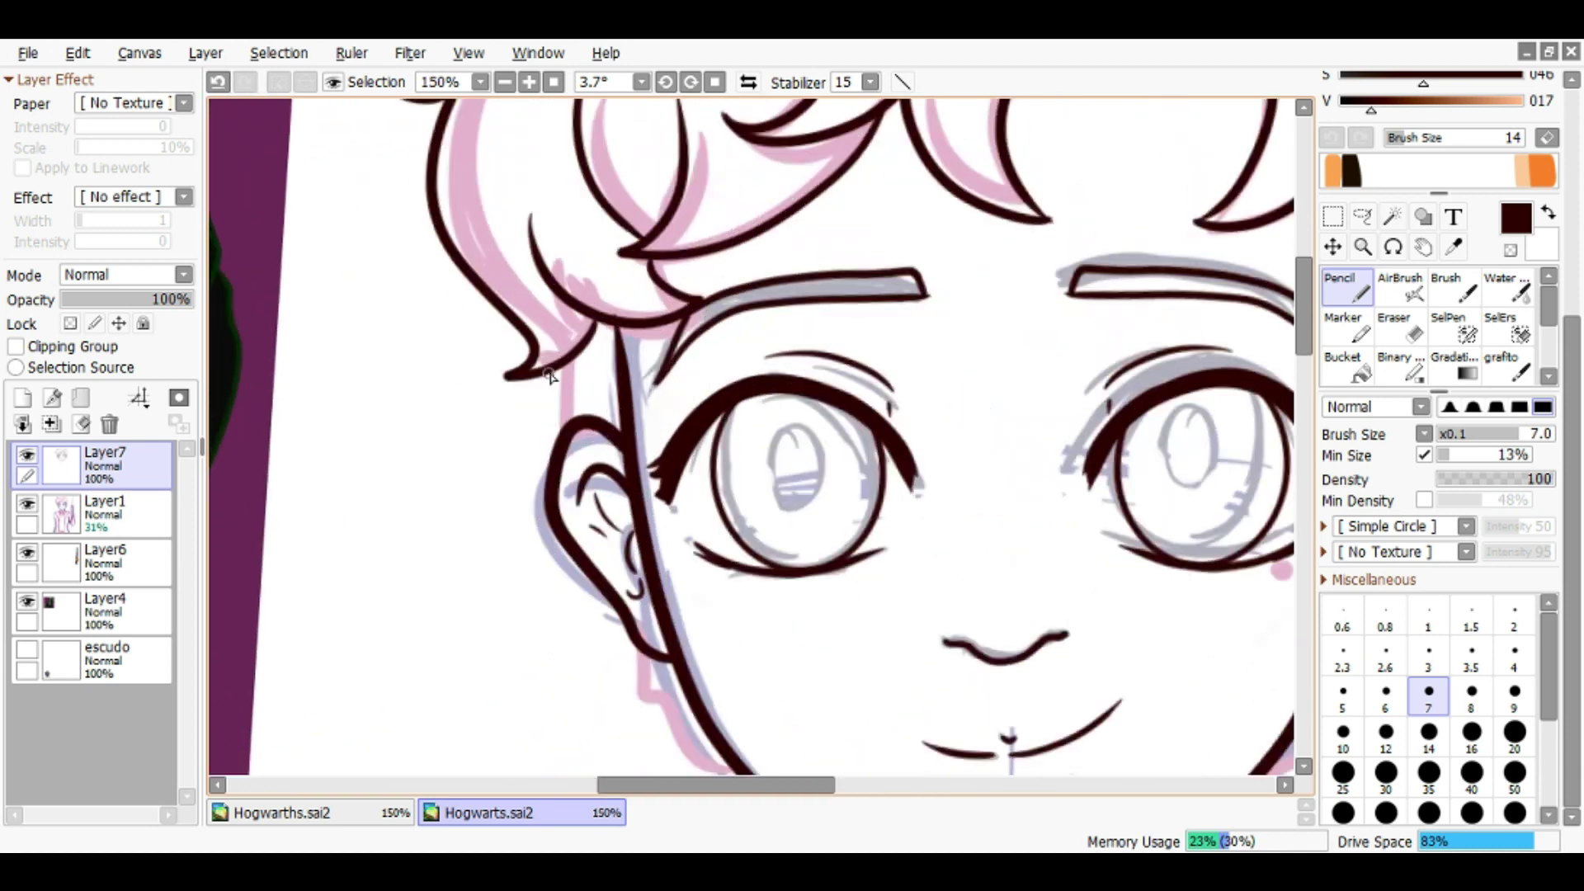
scroll(565, 418, down, 3)
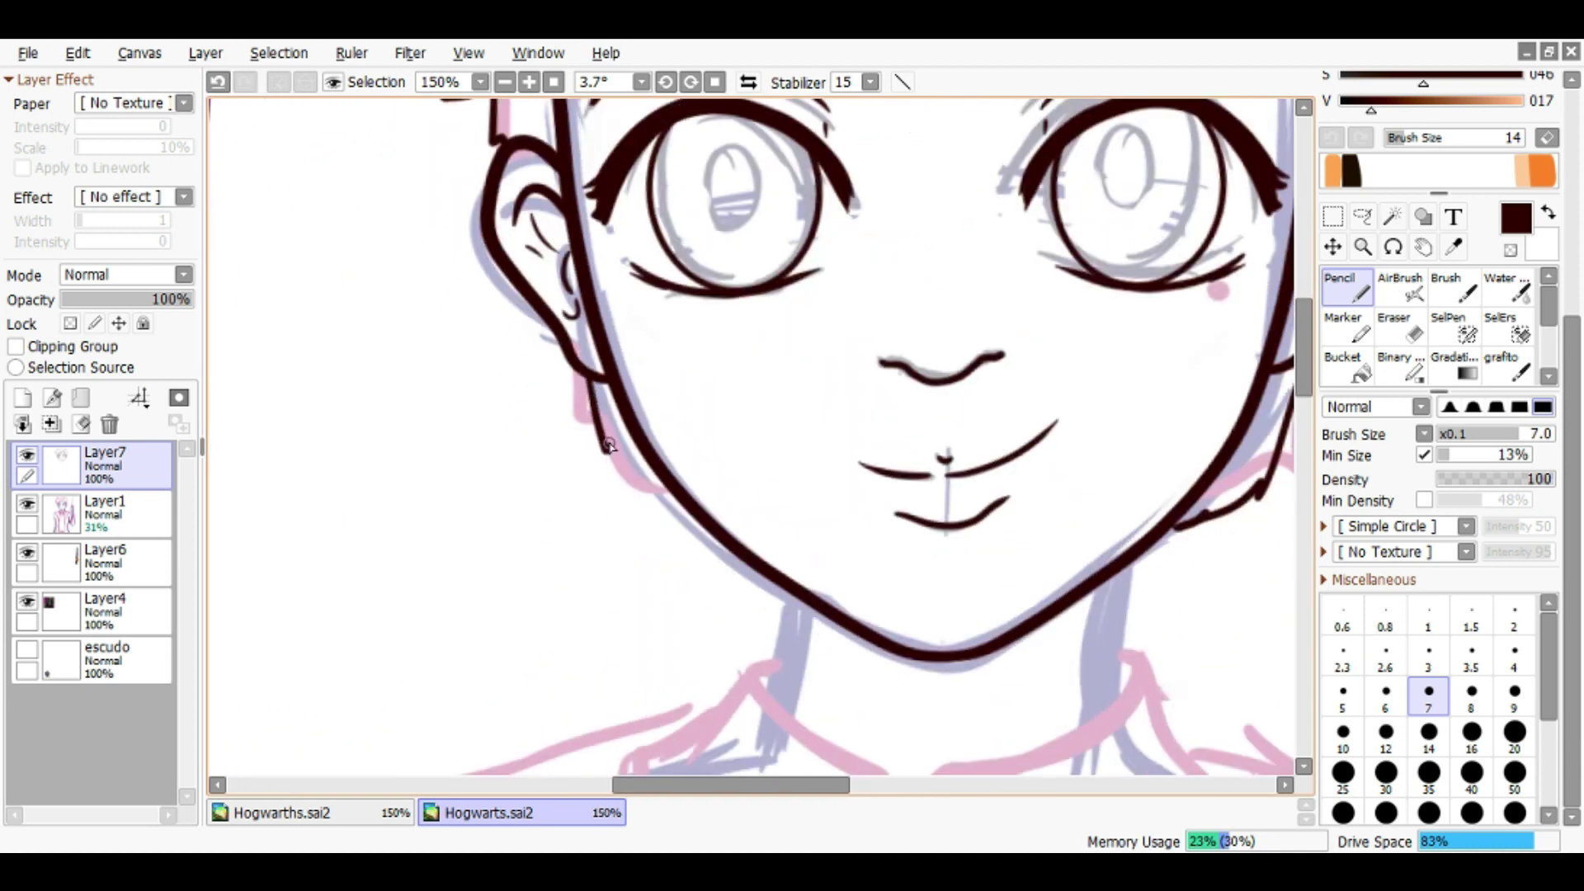
scroll(652, 412, down, 2)
scroll(704, 328, up, 3)
scroll(886, 340, up, 1)
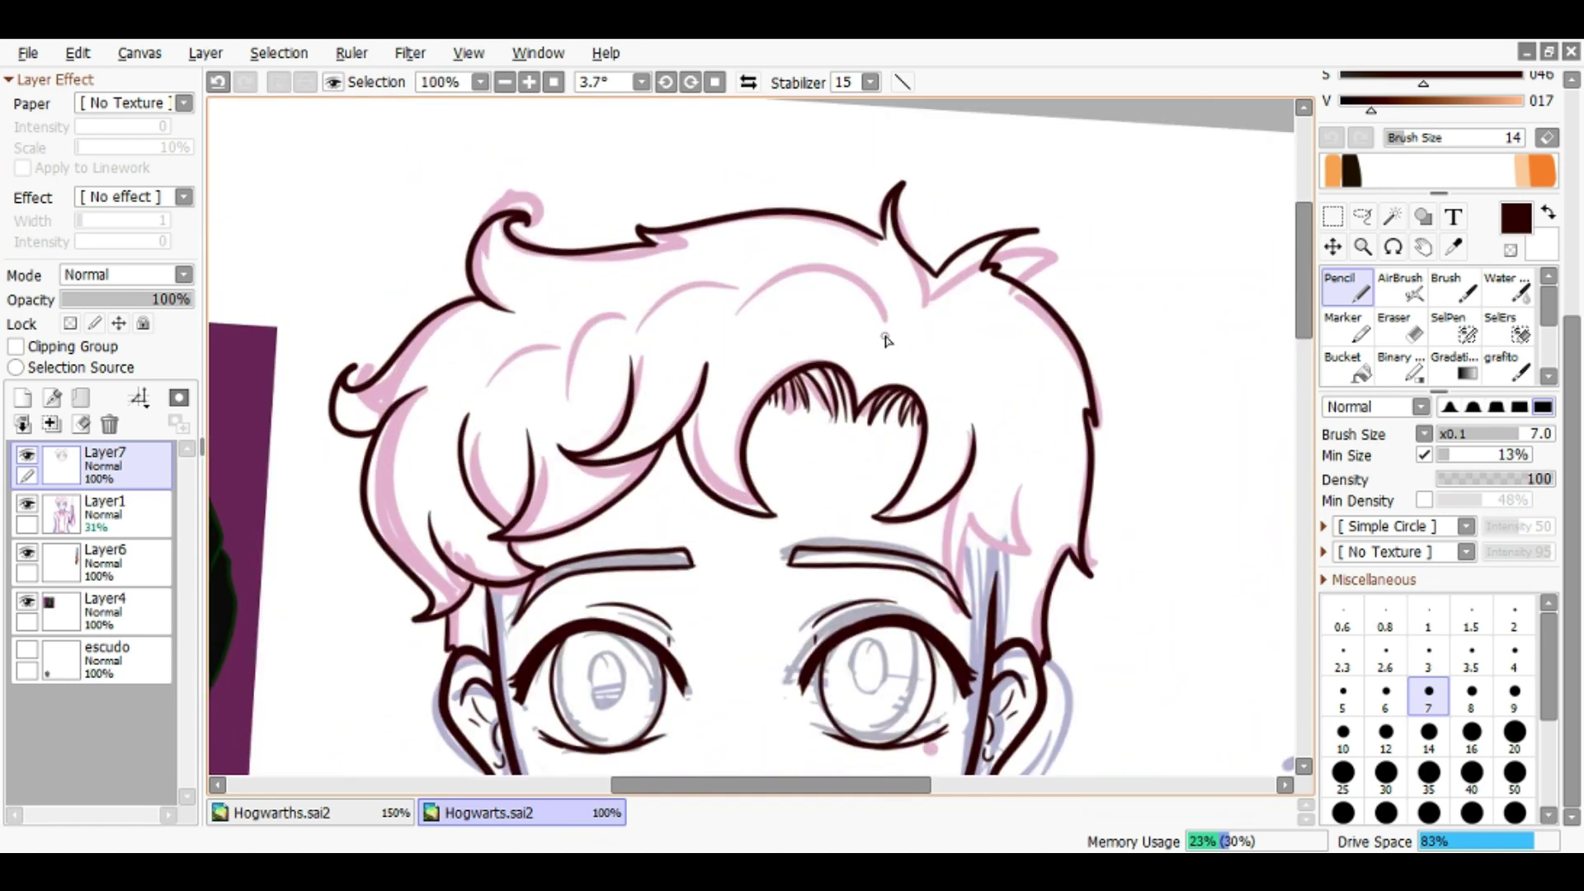
Draw curved inner hair lines between the top tuft and the forehead curls
key(ctrl+z)
drag(899, 333, 953, 382)
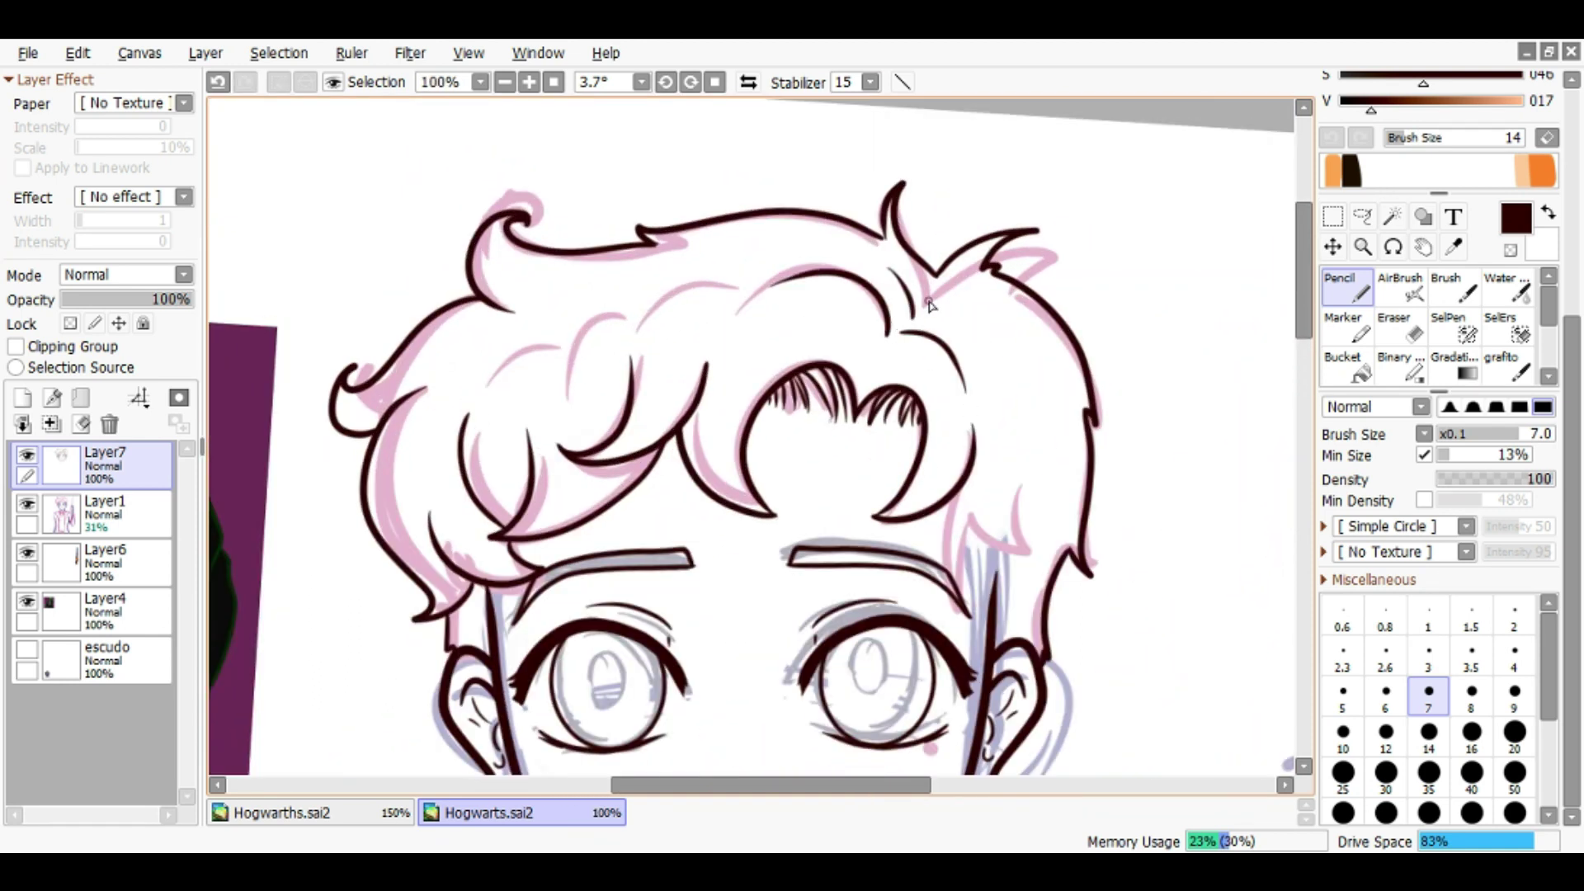
scroll(926, 283, down, 3)
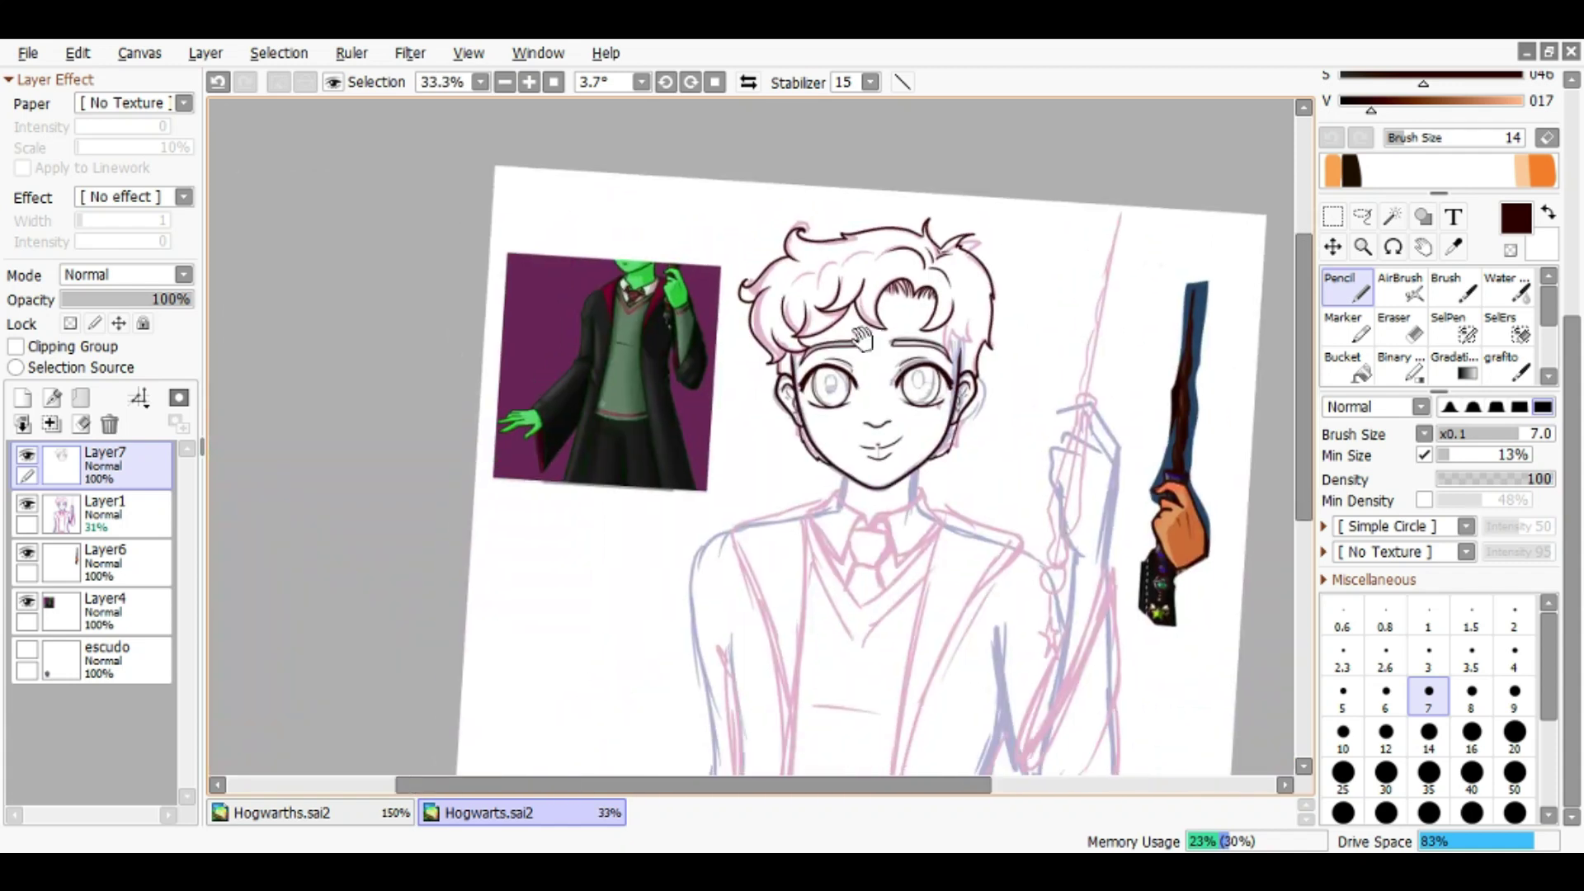
Ink the pointed hair locks at the right temple and clean their edges with the Eraser
scroll(957, 336, up, 1)
scroll(957, 336, up, 3)
mouse_move(973, 312)
mouse_down()
mouse_move(963, 441)
mouse_move(1001, 471)
mouse_move(965, 523)
mouse_up()
scroll(1020, 332, up, 2)
key(e)
key(n)
scroll(967, 585, down, 4)
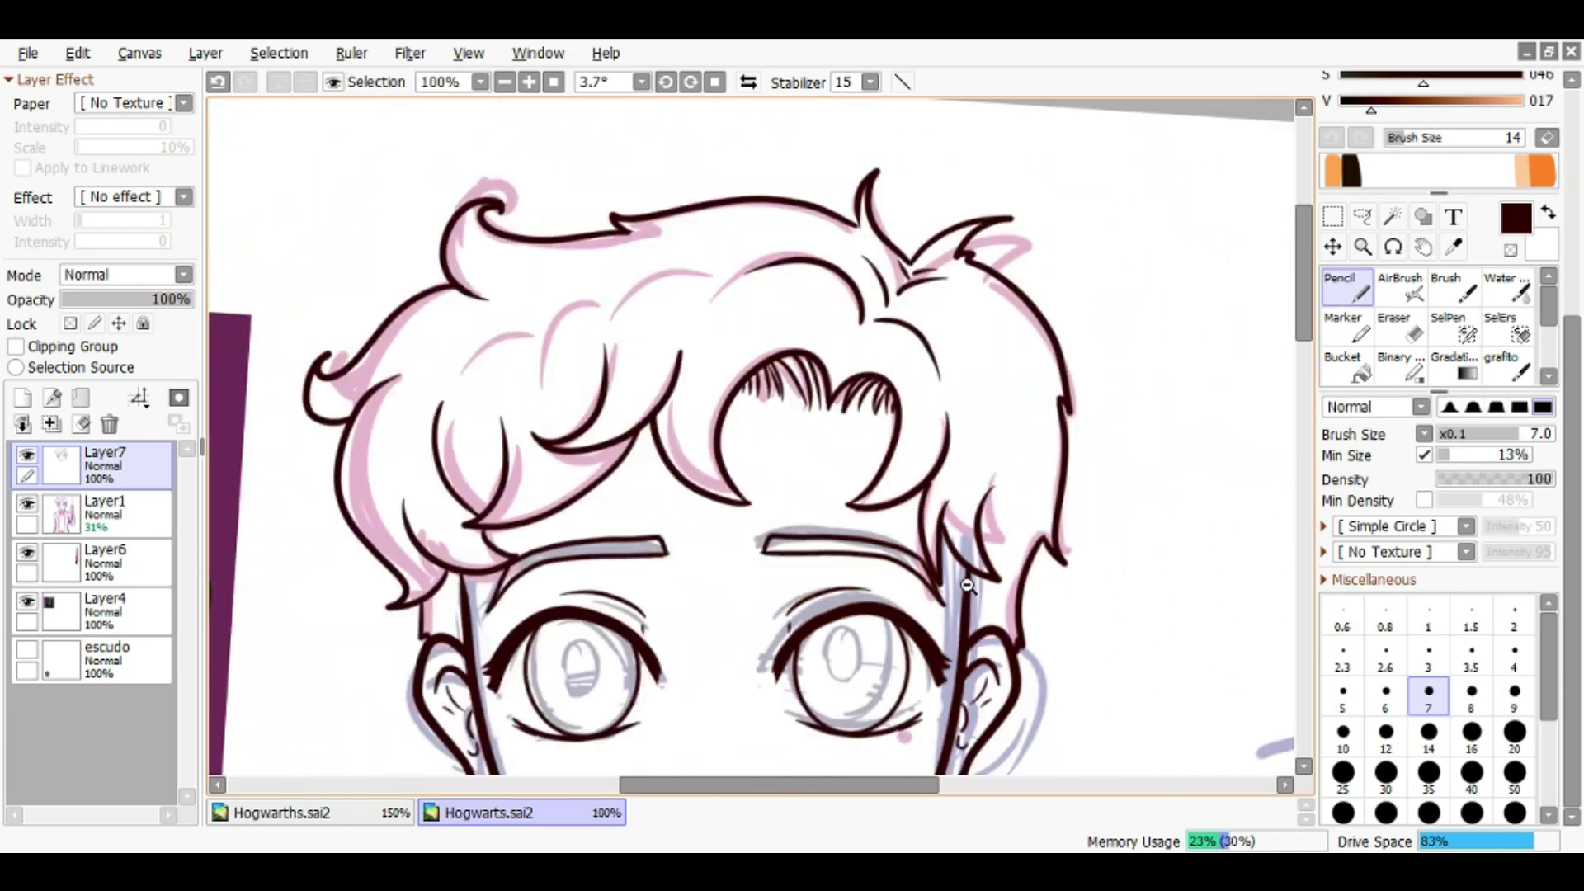
Hide the Layer1 sketch so only the face and hair line art is shown
scroll(967, 585, down, 2)
click(28, 504)
scroll(743, 446, down, 1)
scroll(743, 447, up, 3)
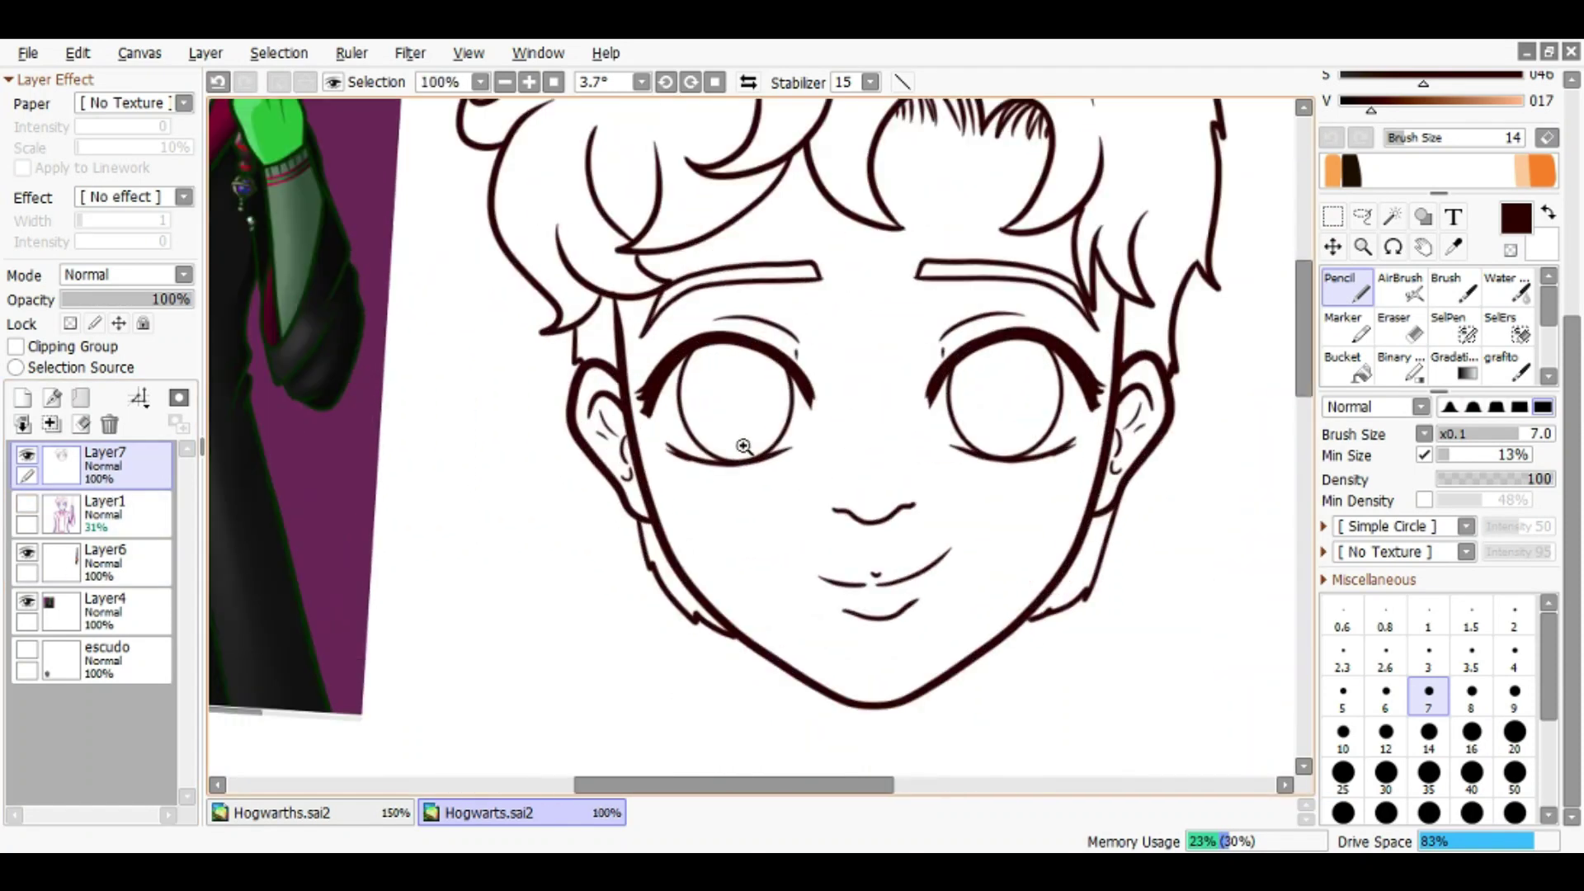
Select the left eye with the Lasso, move it slightly toward the nose, and deselect it
key(l)
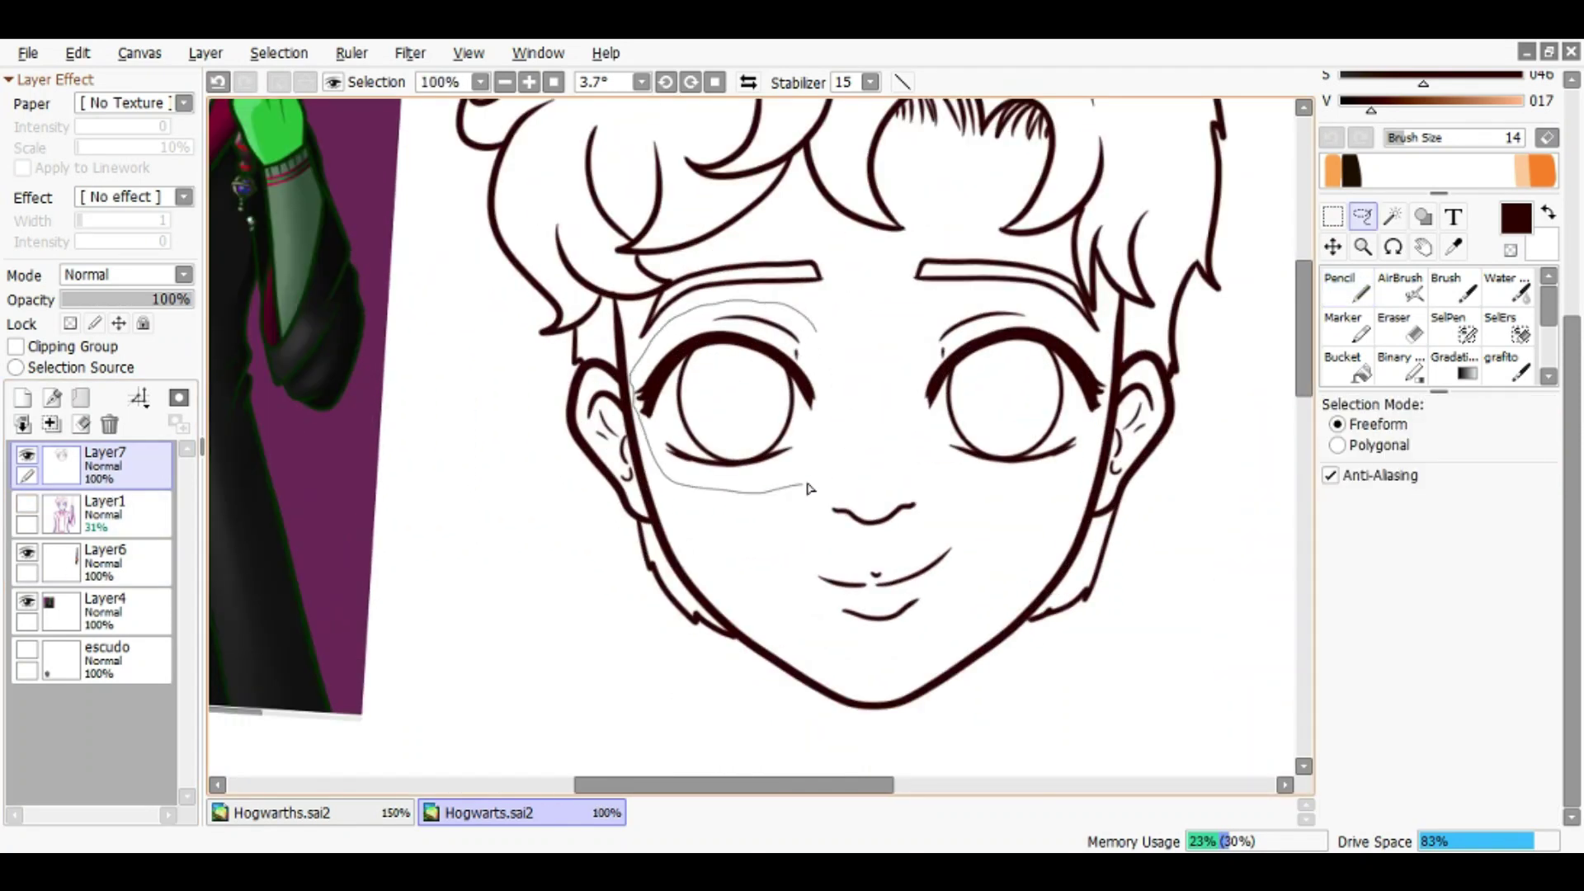
drag(809, 488, 830, 338)
drag(749, 406, 760, 417)
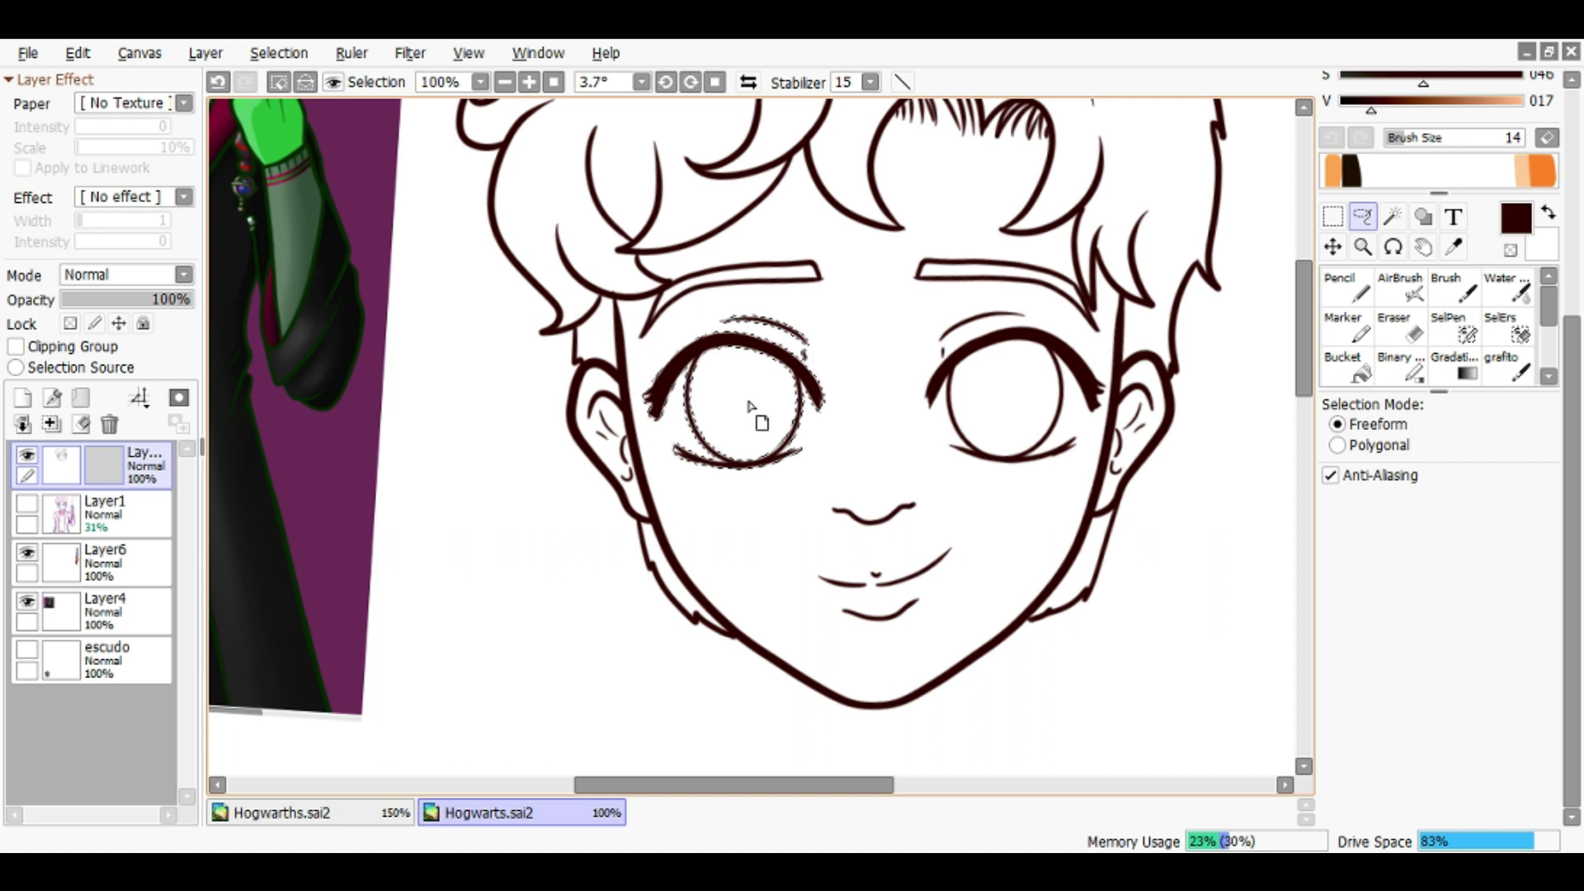
key(ctrl+d)
Select the right eye with the Lasso and move it slightly toward the nose
drag(912, 334, 967, 487)
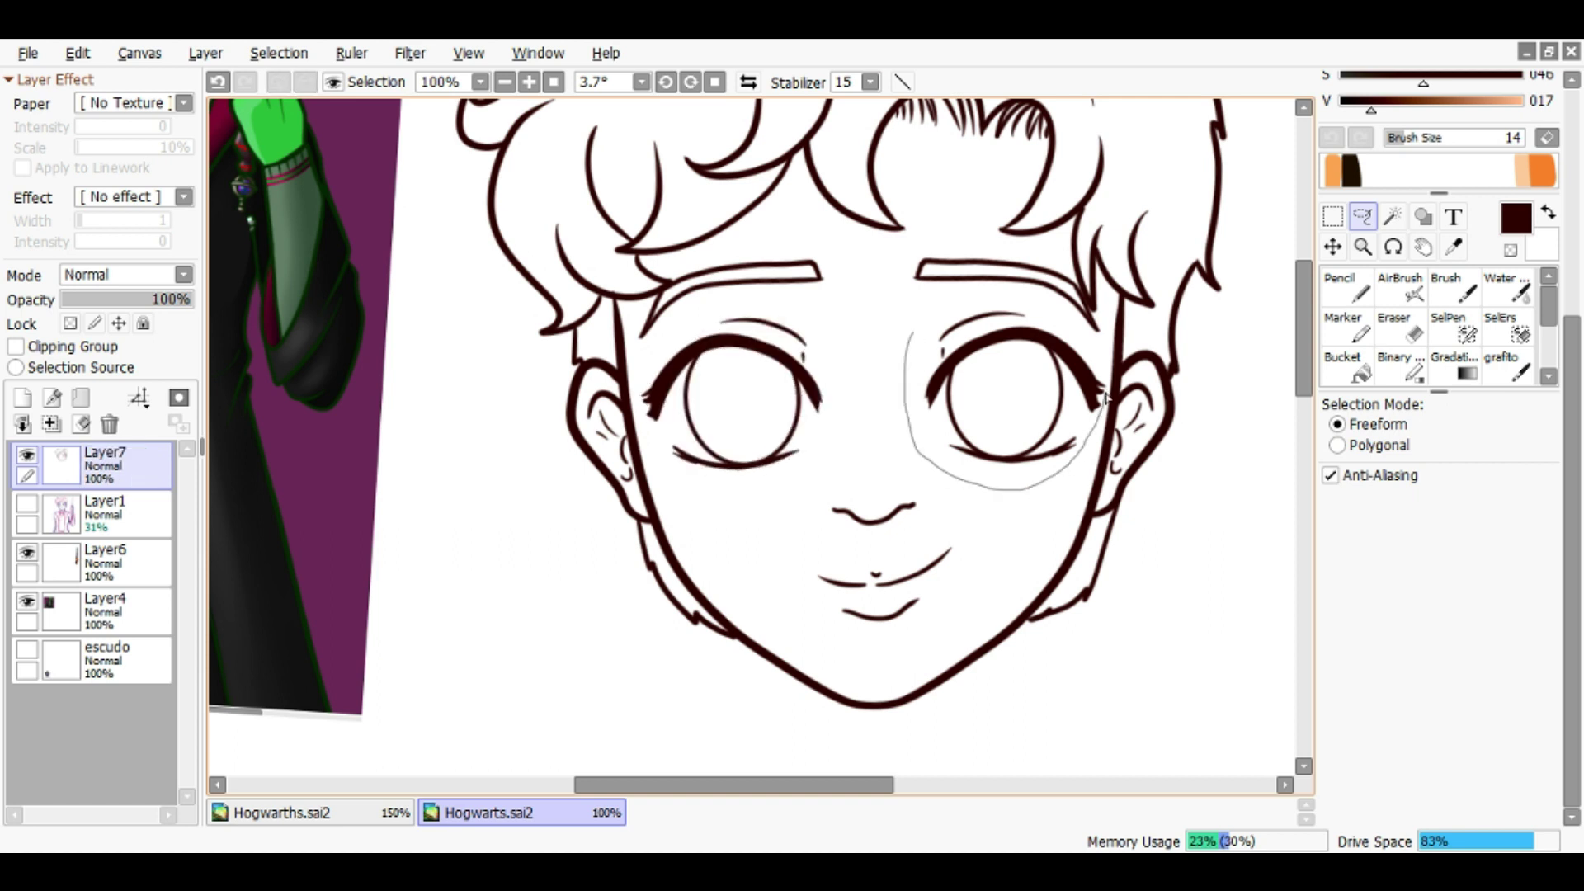
drag(938, 306, 928, 318)
key(ctrl+t)
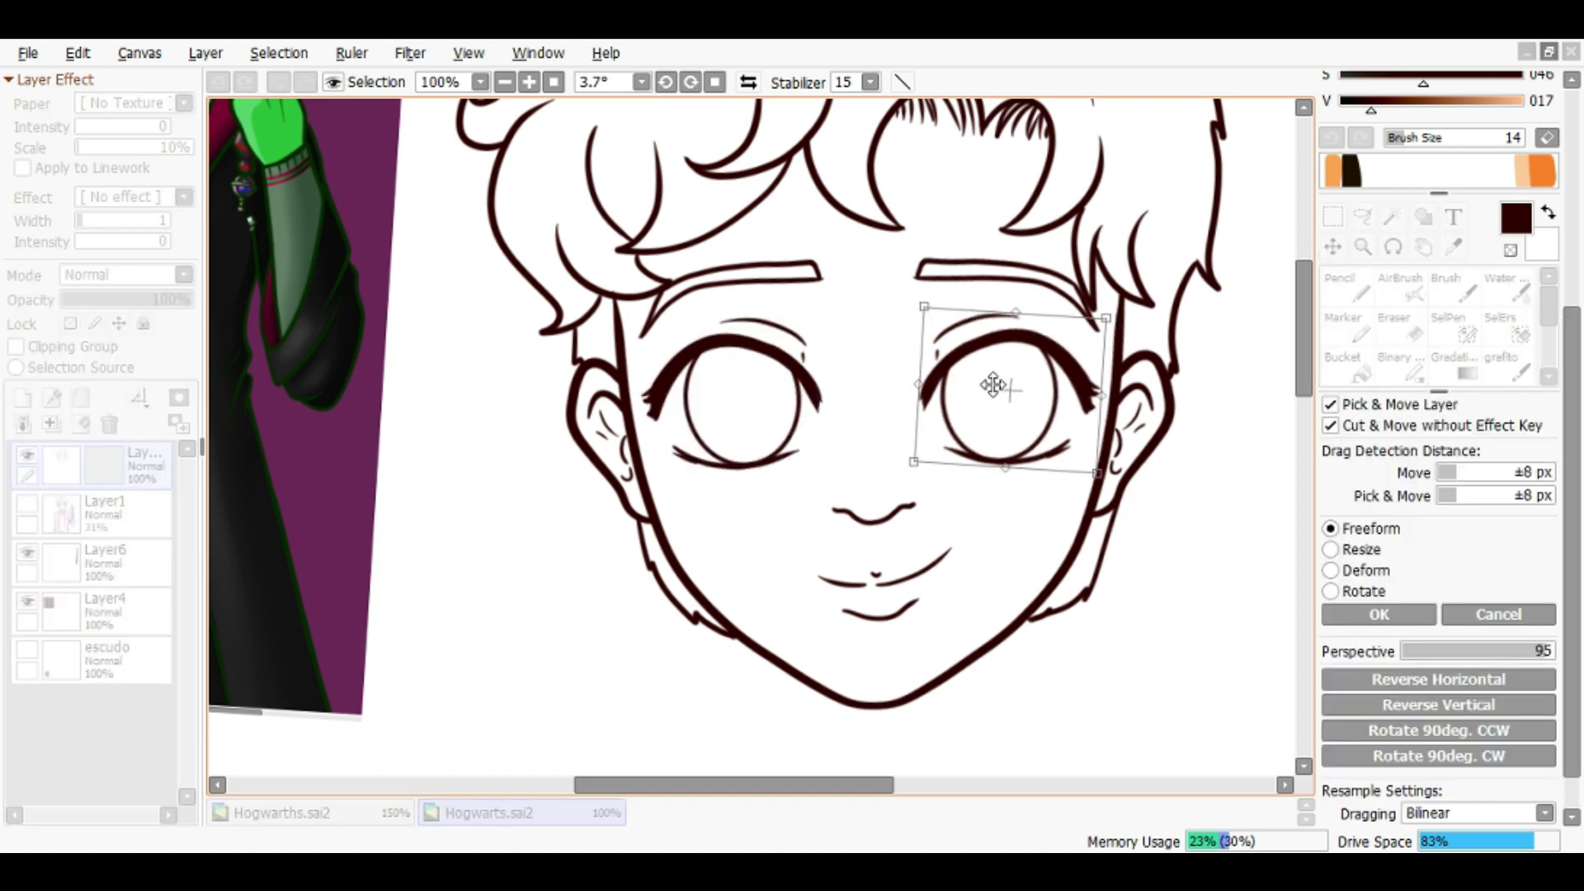
key(Return)
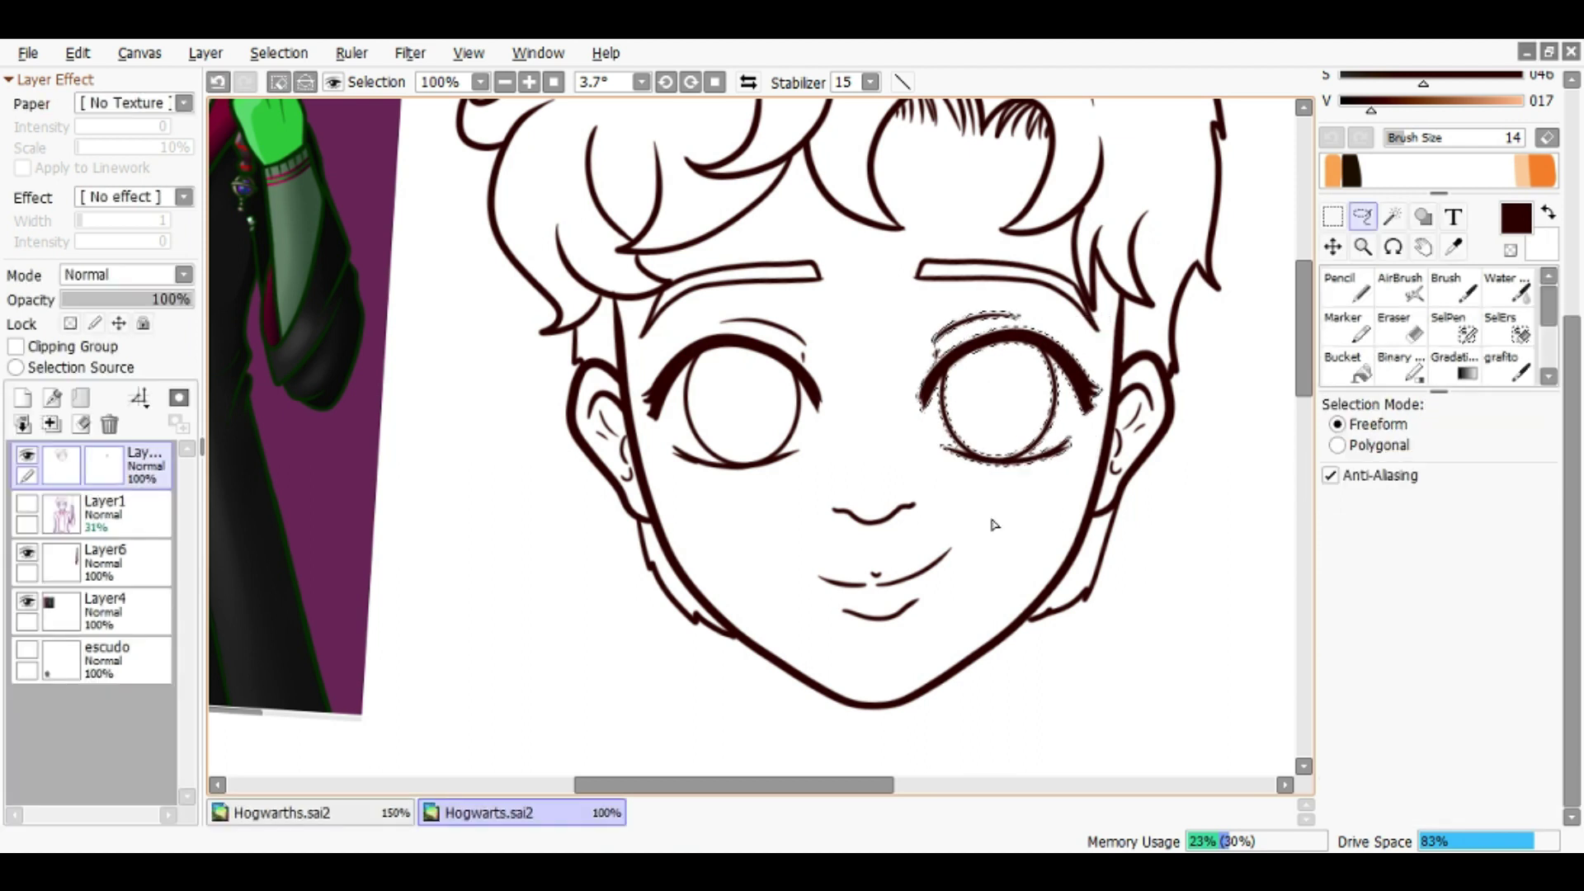
scroll(986, 396, down, 3)
drag(957, 413, 854, 396)
Erase the outer lash tips of the left eye and tidy the end of its upper lash line
scroll(850, 440, up, 7)
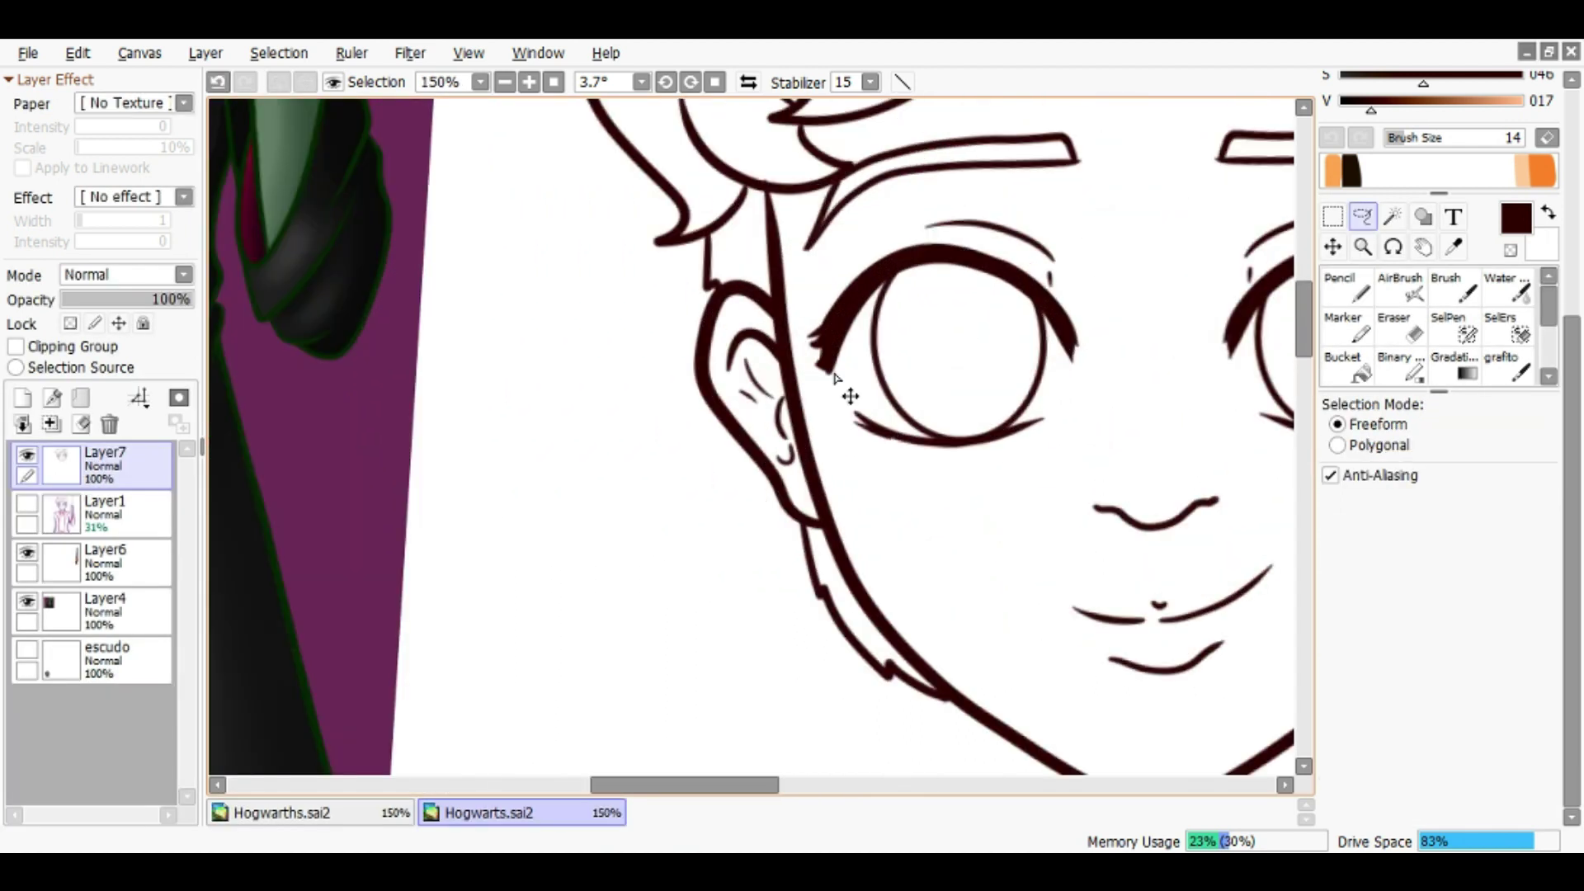
key(e)
mouse_move(788, 342)
mouse_down()
mouse_move(768, 371)
mouse_move(806, 382)
mouse_move(825, 421)
mouse_up()
key(n)
scroll(908, 405, down, 3)
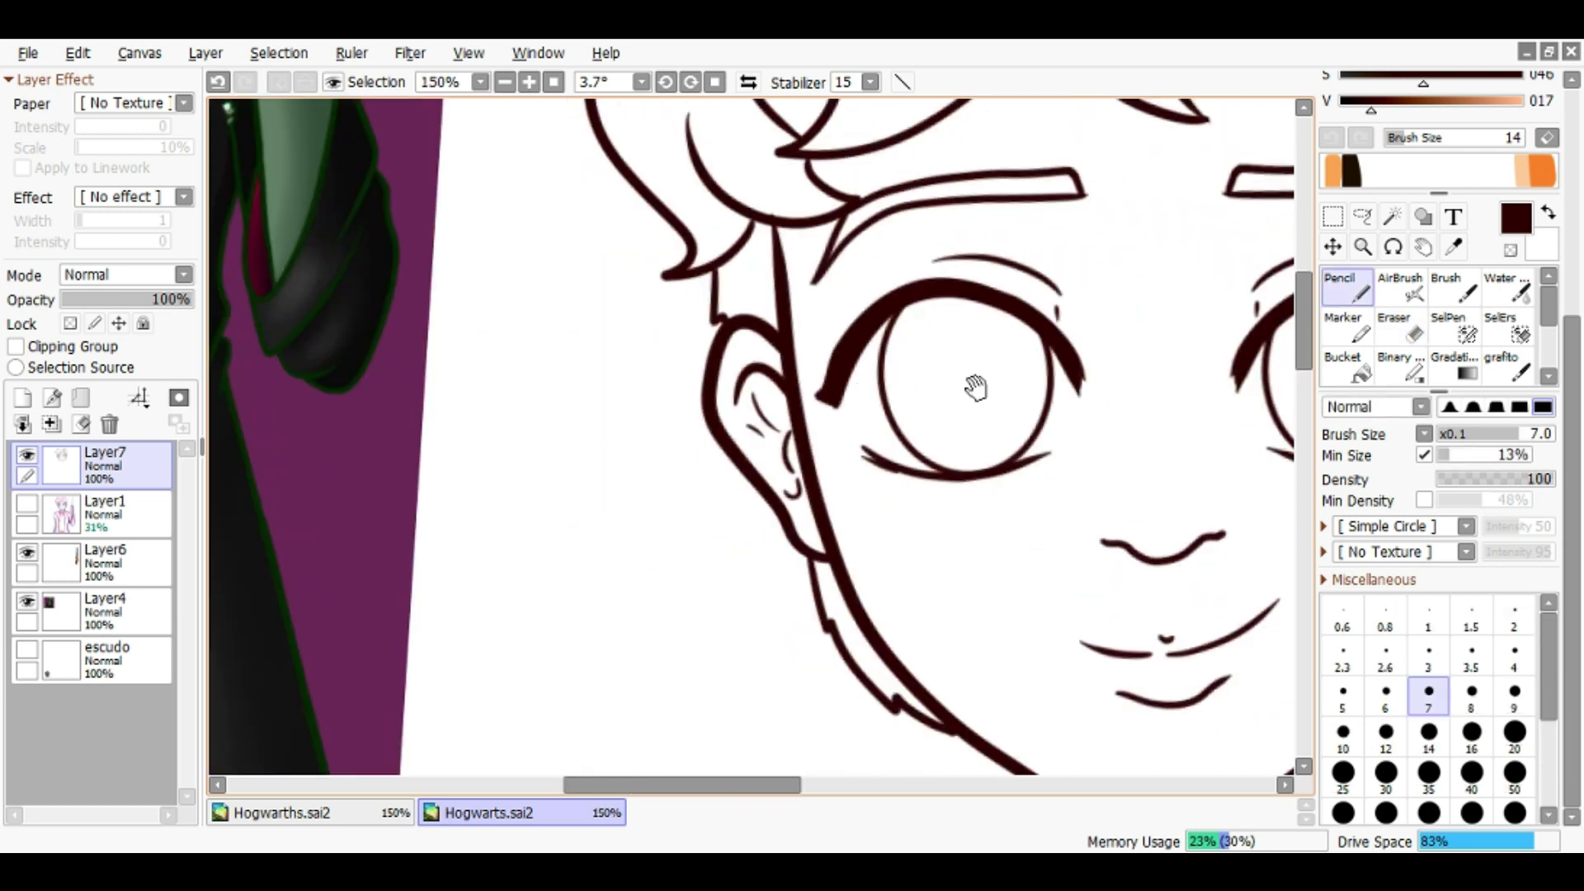
Erase the outer end of the right eye's upper lash line and redraw its lash tip with the Pencil
scroll(1008, 343, up, 3)
key(e)
drag(1015, 347, 995, 363)
key(n)
drag(964, 311, 990, 392)
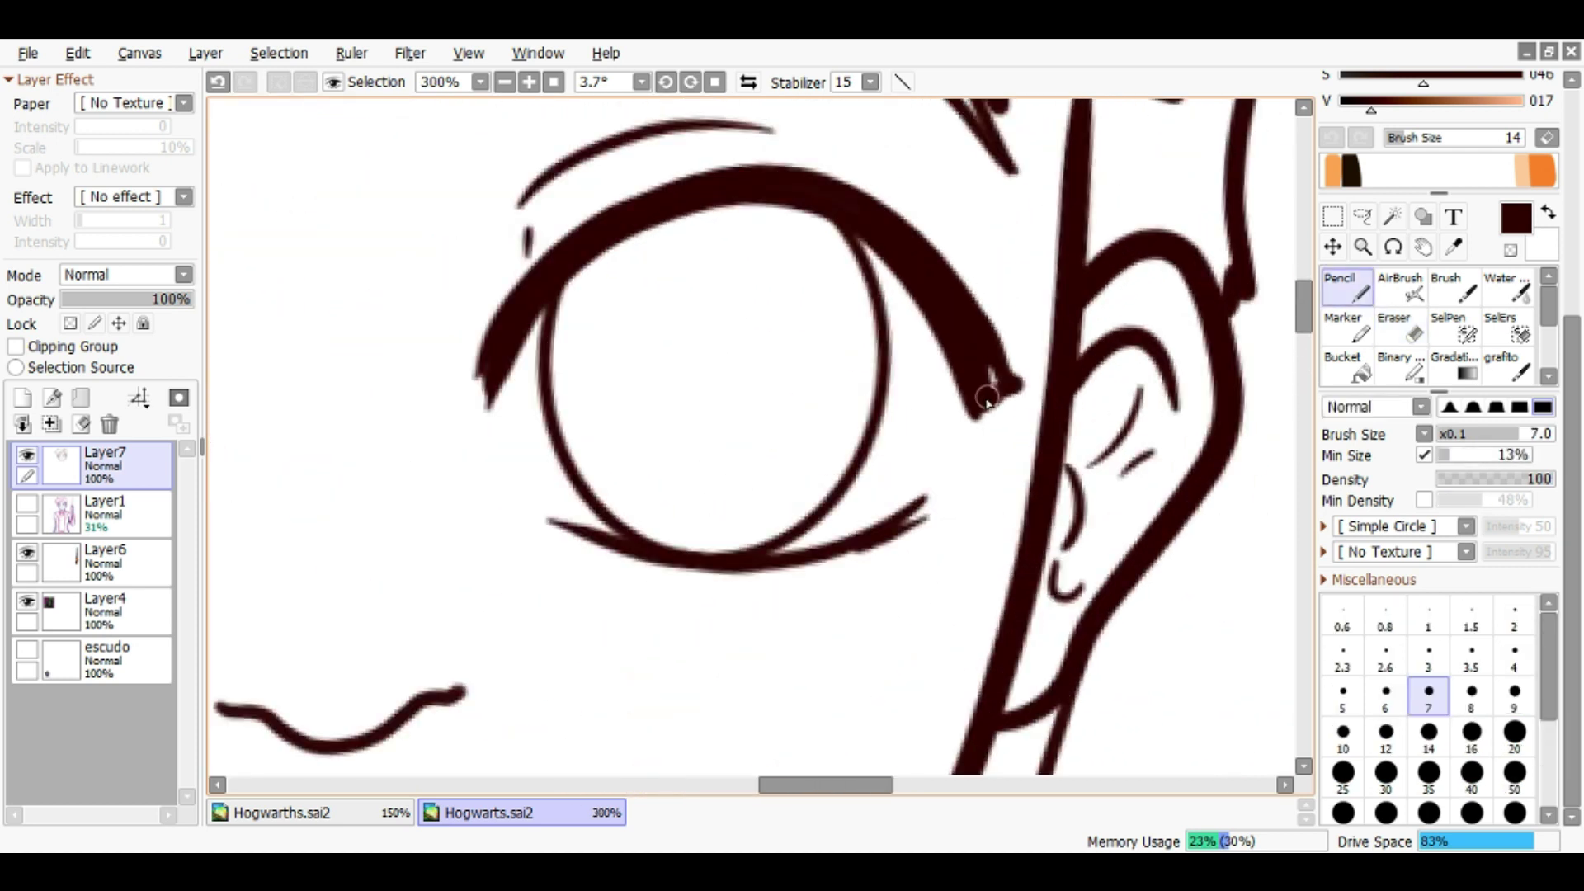
scroll(982, 413, down, 4)
scroll(847, 393, down, 3)
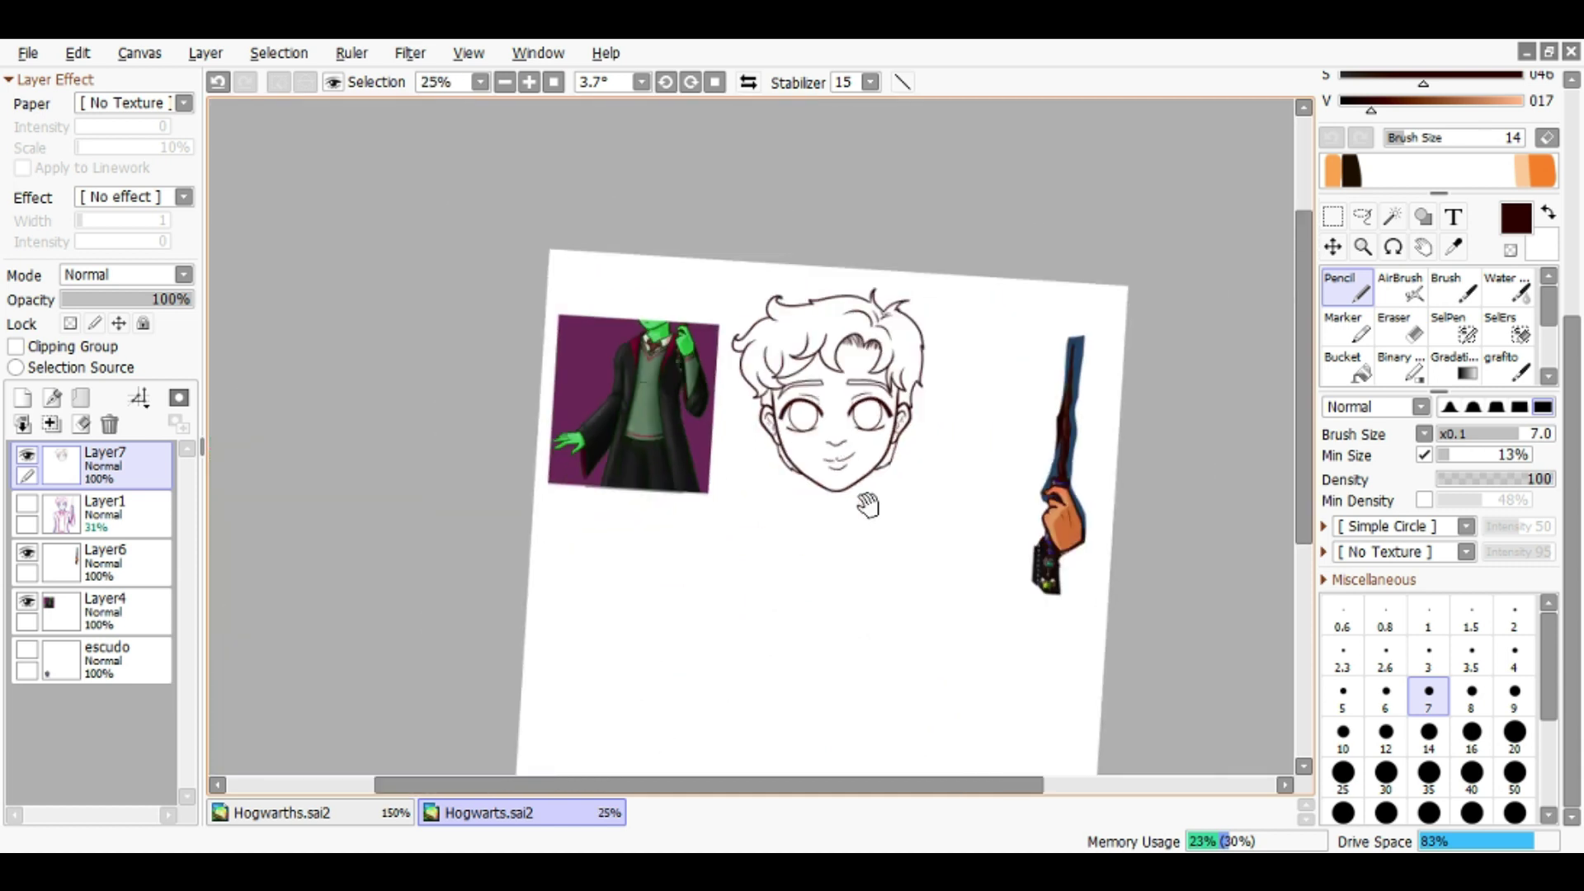
scroll(825, 396, up, 10)
key(e)
scroll(782, 394, down, 5)
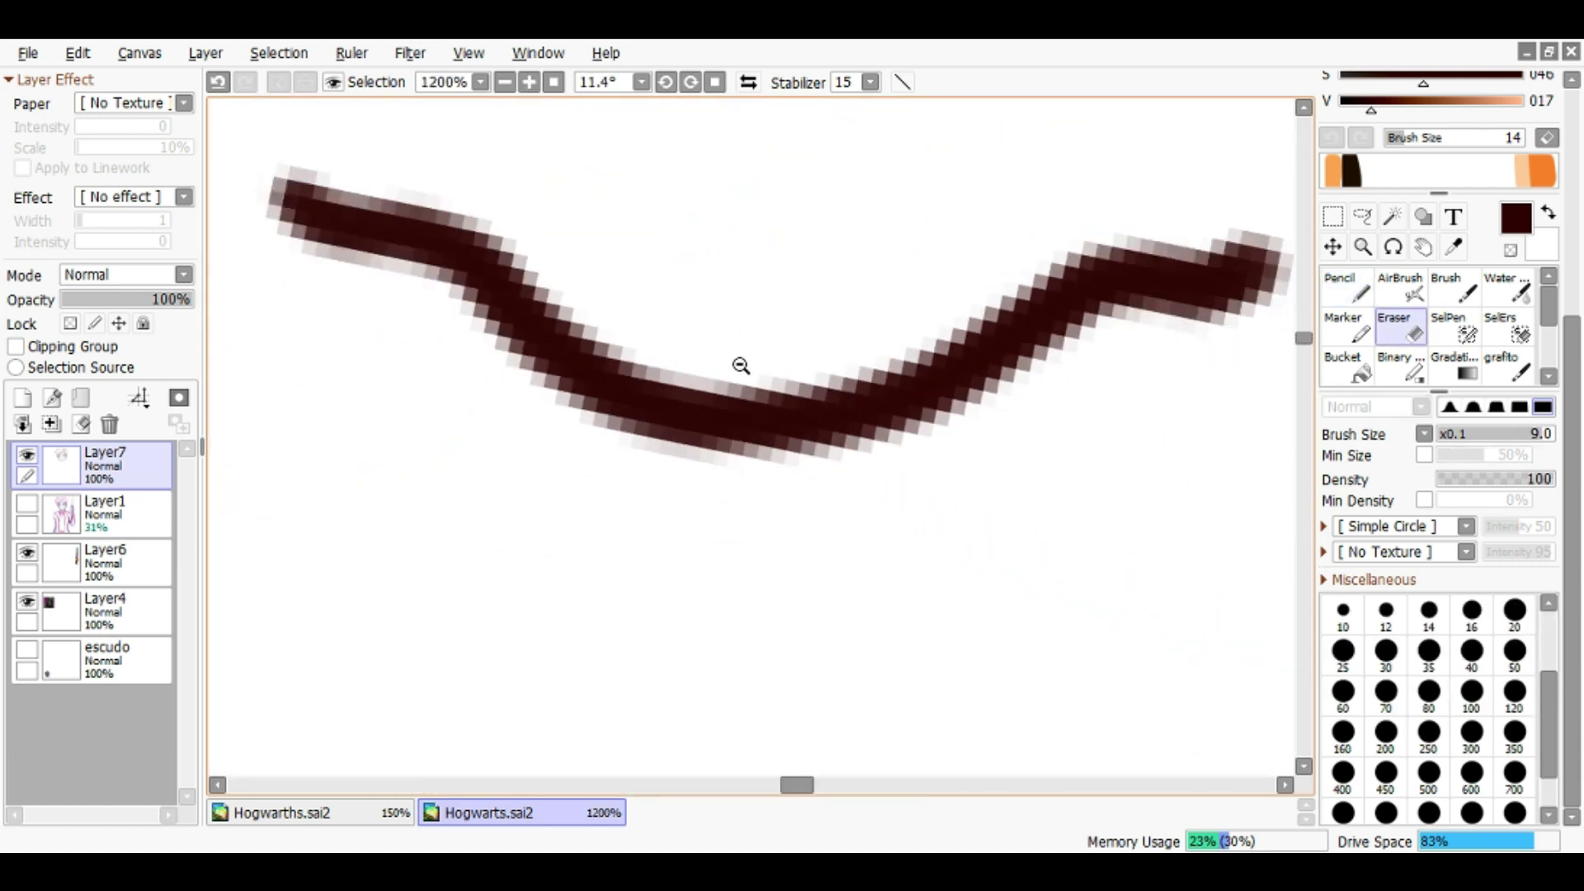
scroll(1113, 395, down, 6)
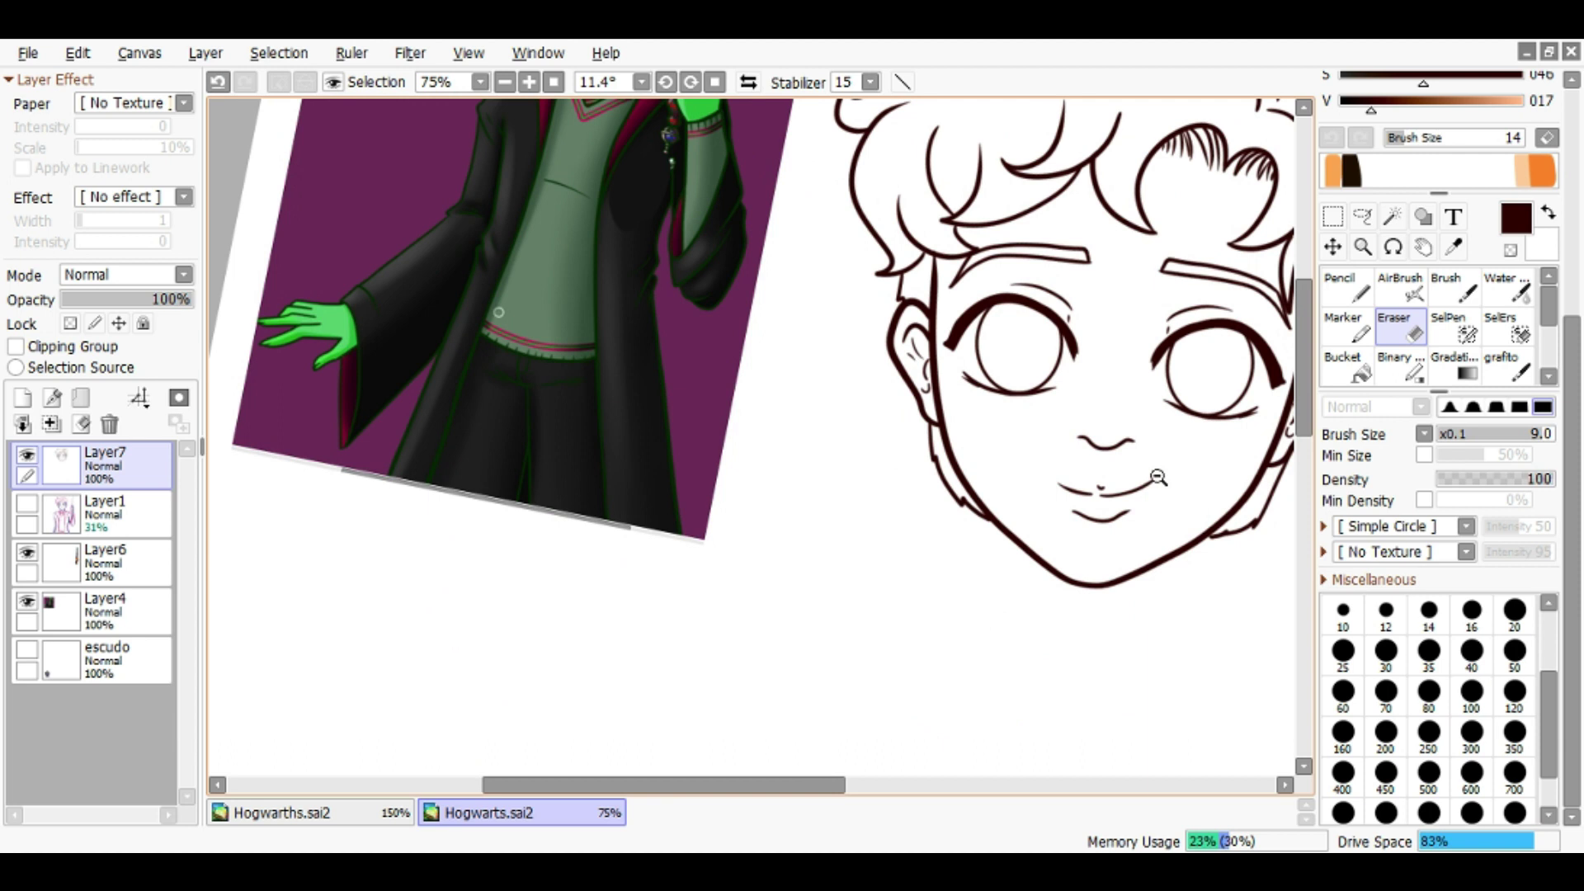
Show the Layer1 sketch again and add a new layer above the face and hair line art
click(27, 504)
mouse_move(594, 495)
mouse_down()
mouse_move(697, 502)
mouse_move(477, 432)
mouse_up()
key(n)
click(25, 400)
scroll(813, 363, up, 2)
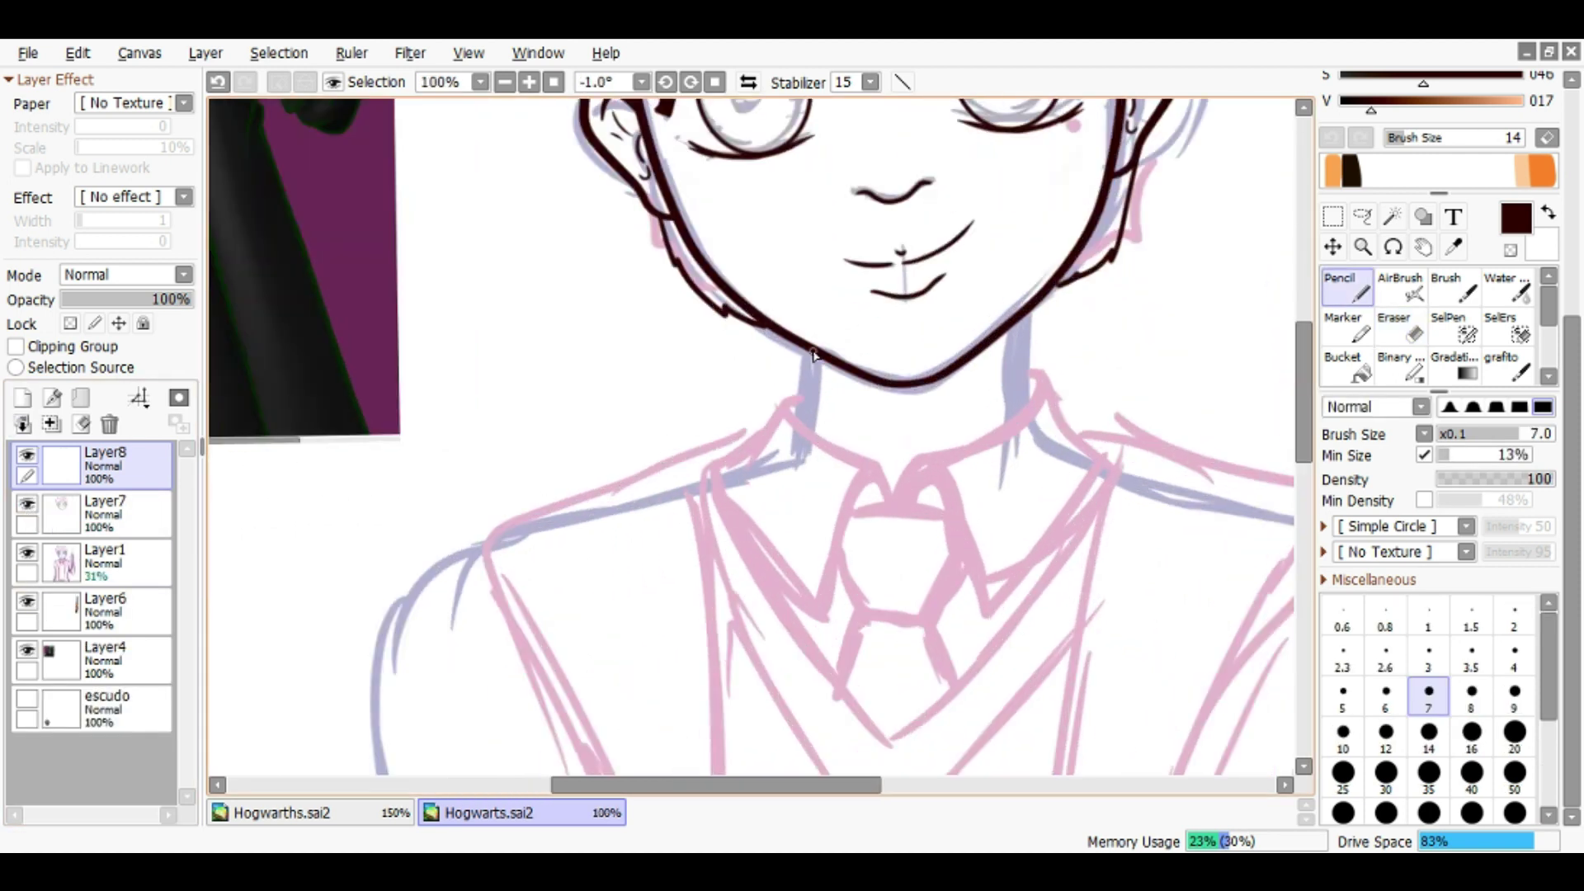
Ink both sides of the neck with the Pencil, from the jaw down to the collar
scroll(910, 390, up, 4)
scroll(1012, 317, down, 2)
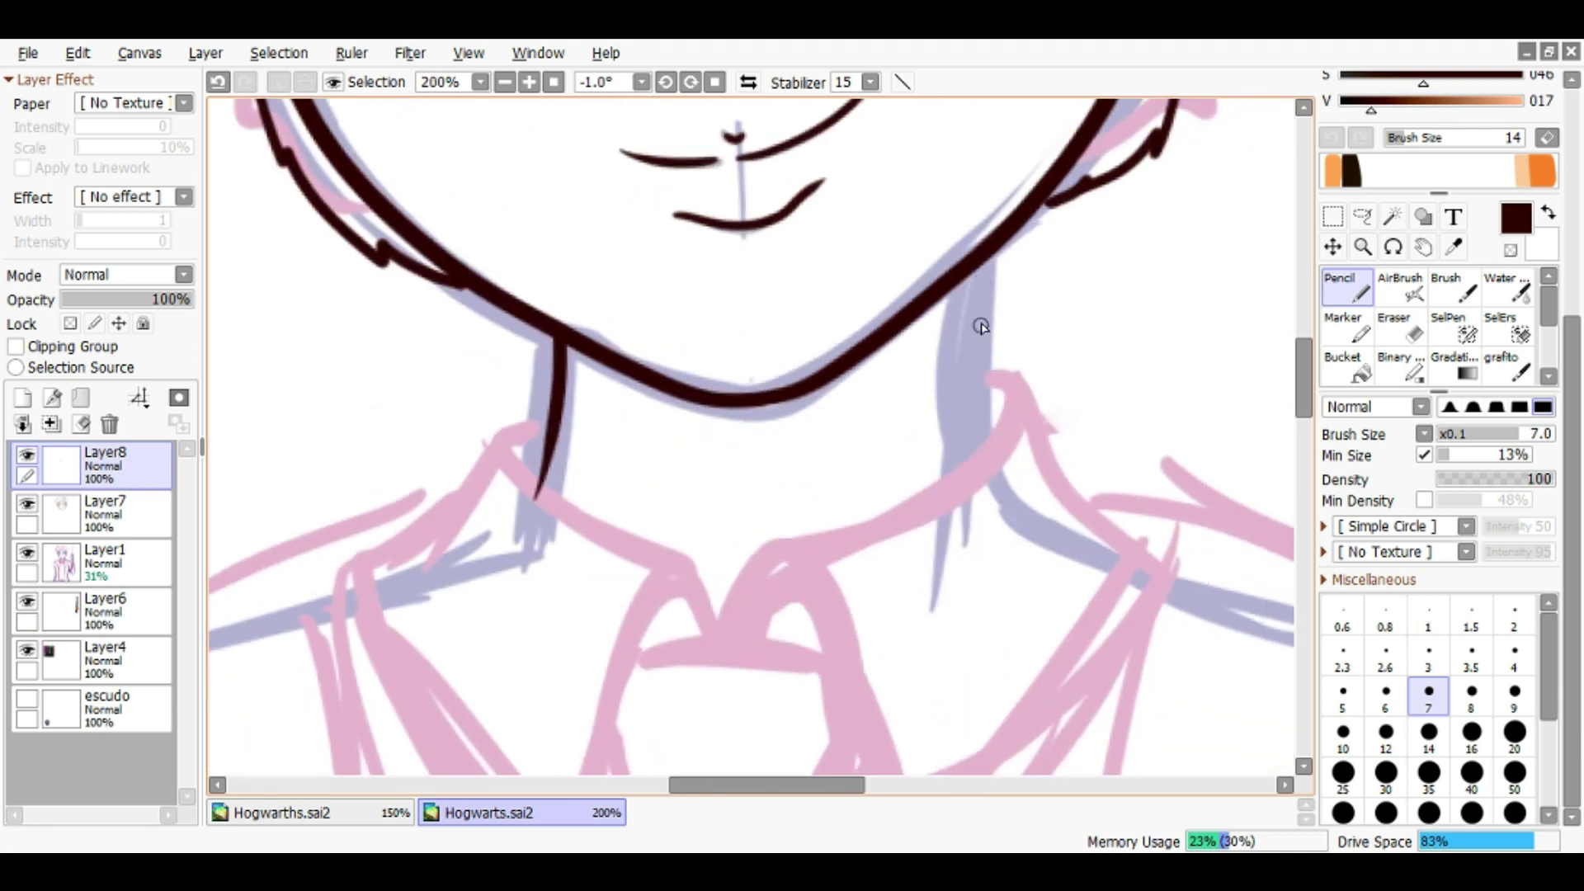
scroll(992, 456, down, 1)
Ink the shirt collar half on the wand side over the sketch and tidy the line joint at its front fold
drag(864, 487, 874, 468)
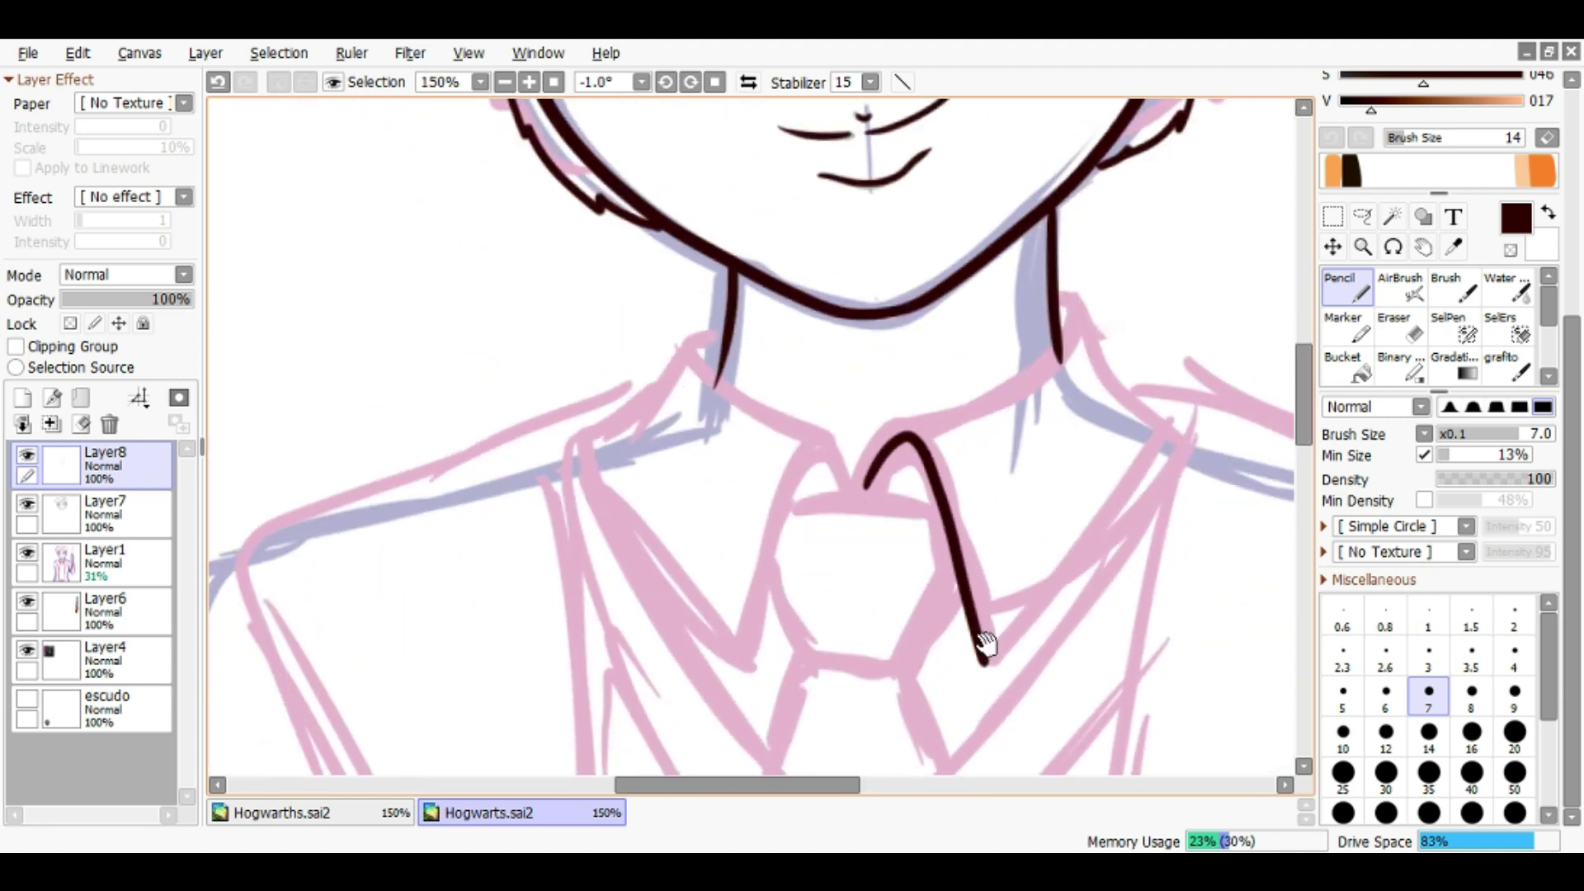
drag(986, 644, 881, 551)
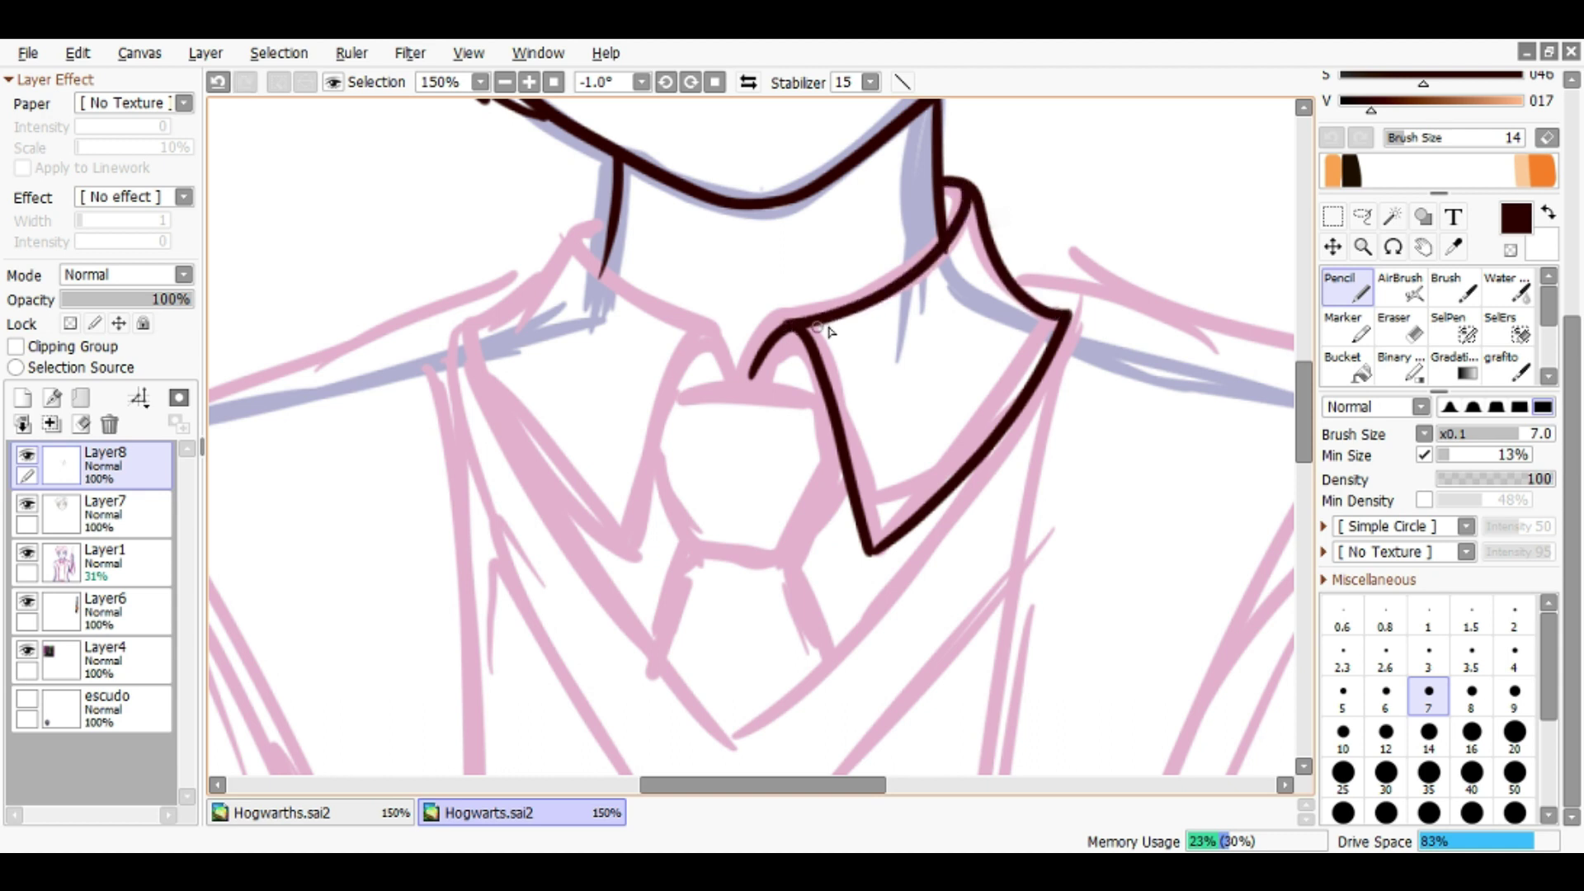
scroll(829, 330, up, 2)
key(e)
drag(611, 383, 887, 318)
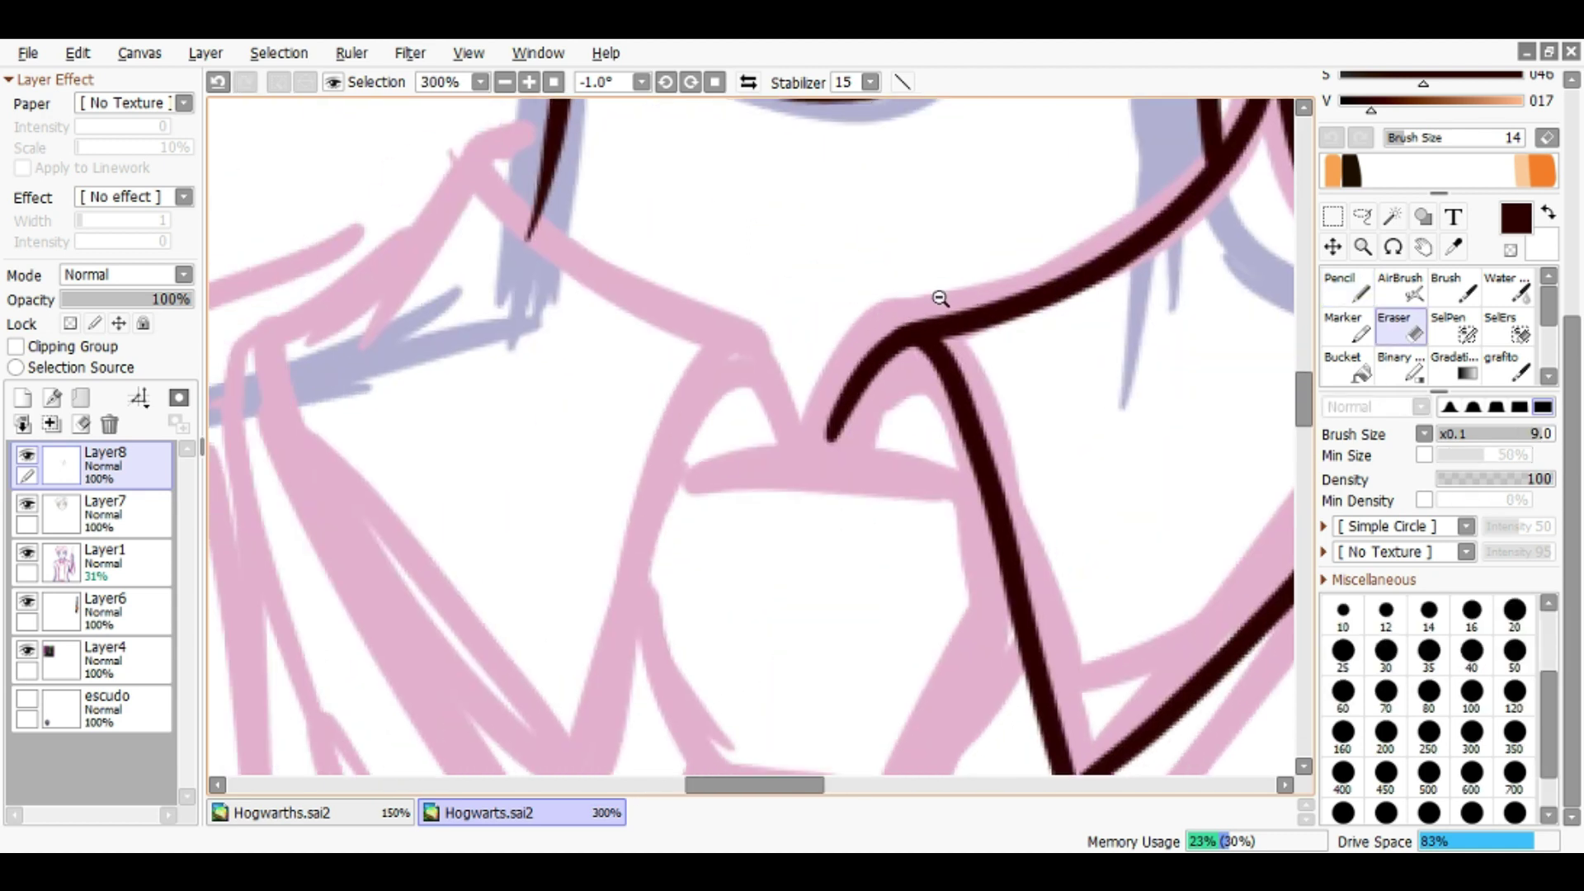
click(941, 299)
Mirror the view, select the inked collar half with the Lasso, and copy and paste it onto a new layer
key(h)
scroll(927, 308, down, 3)
scroll(850, 351, up, 1)
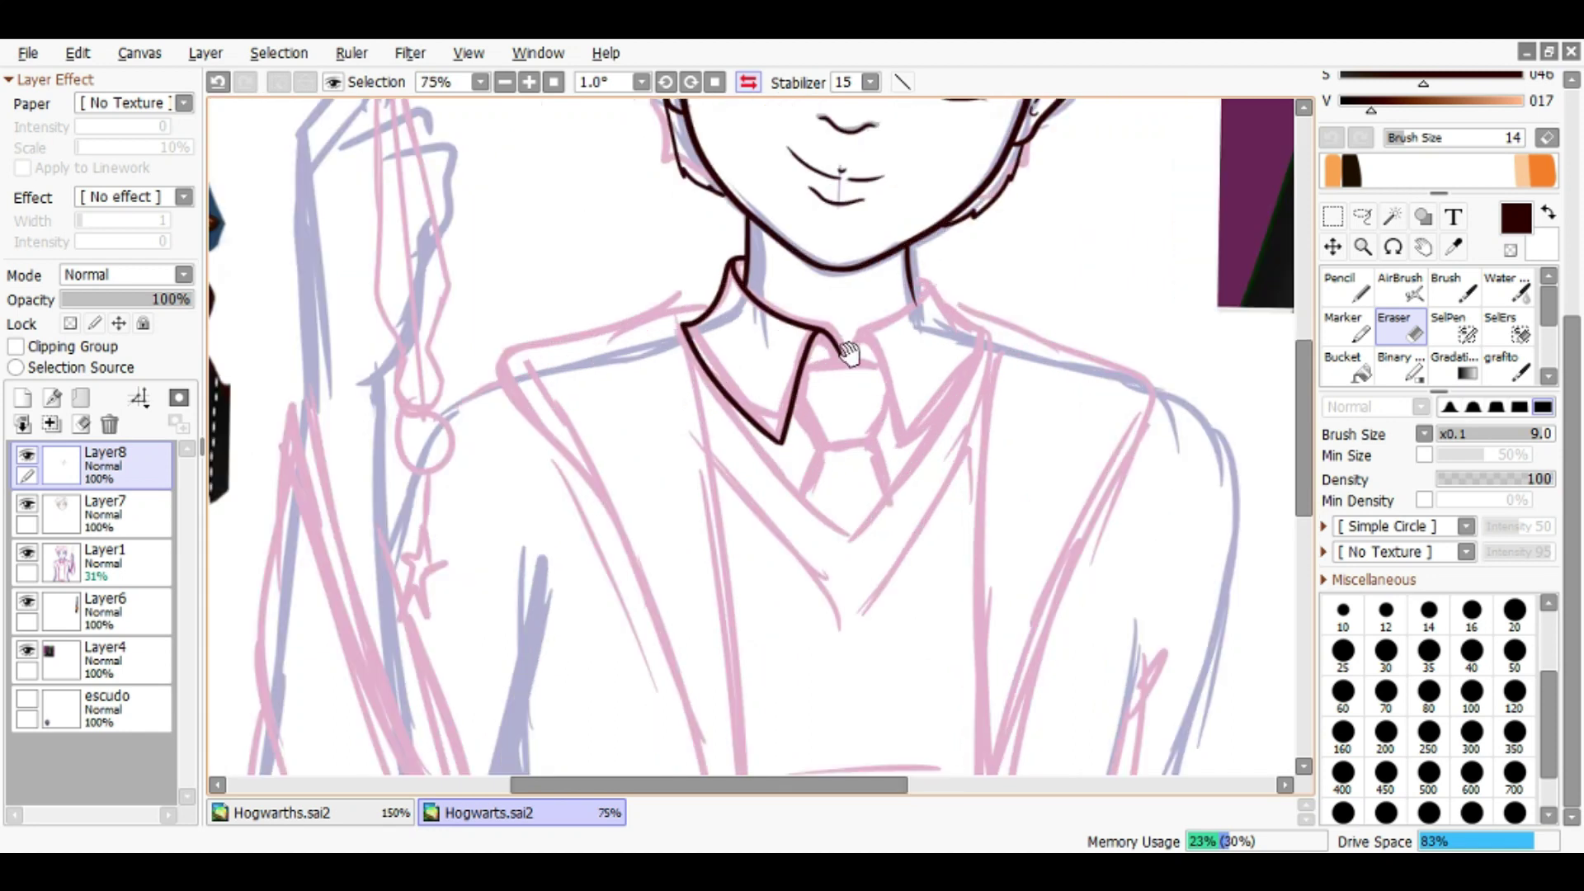
scroll(847, 351, up, 2)
key(l)
drag(859, 385, 711, 256)
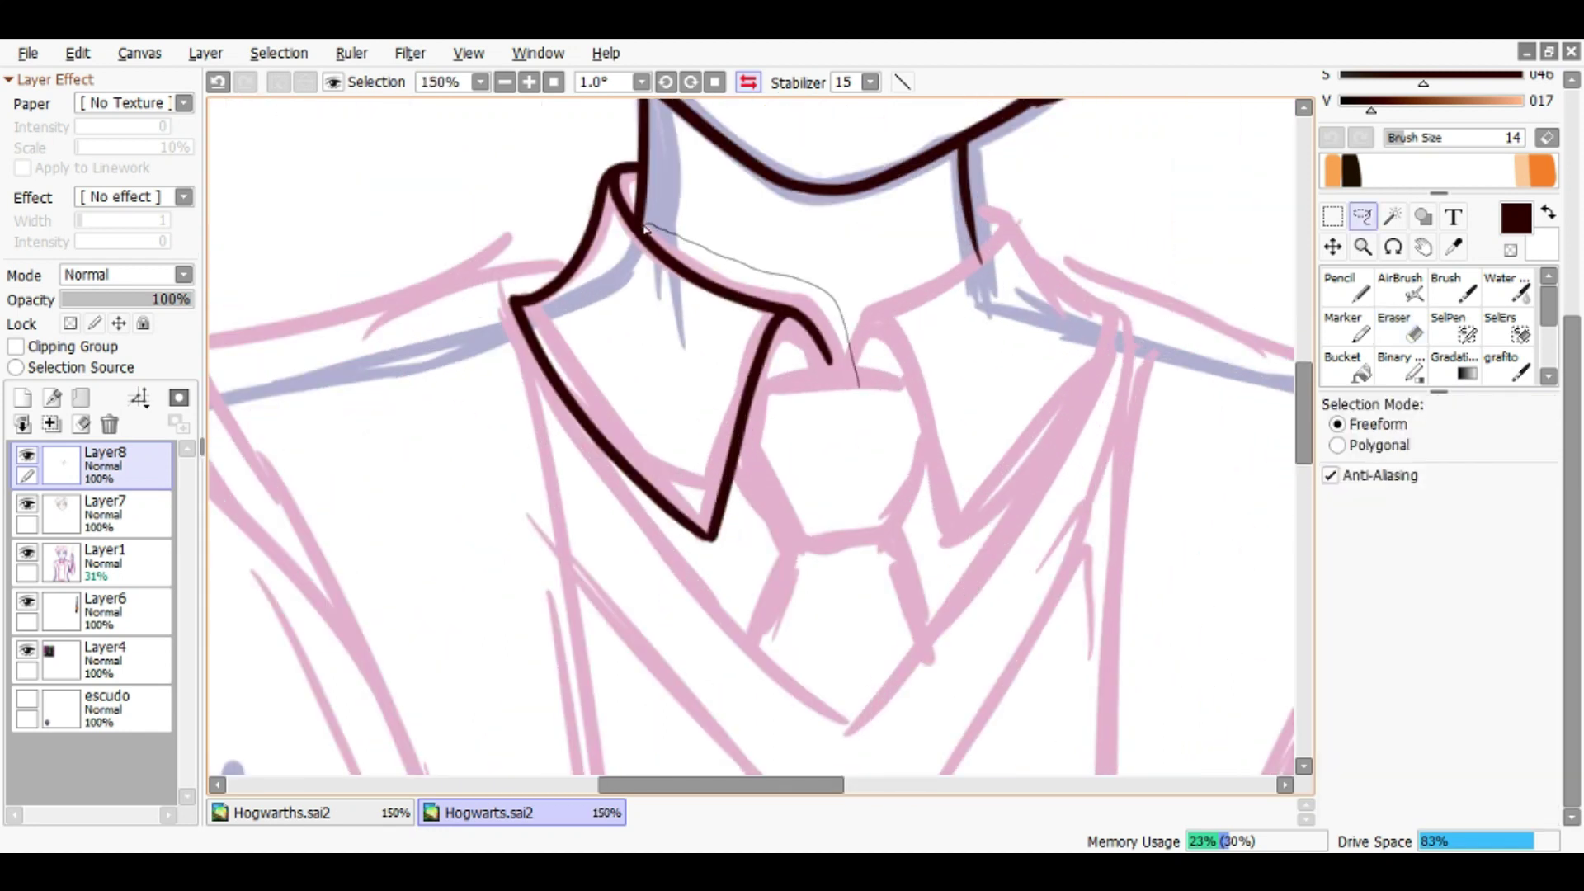
drag(714, 607, 862, 387)
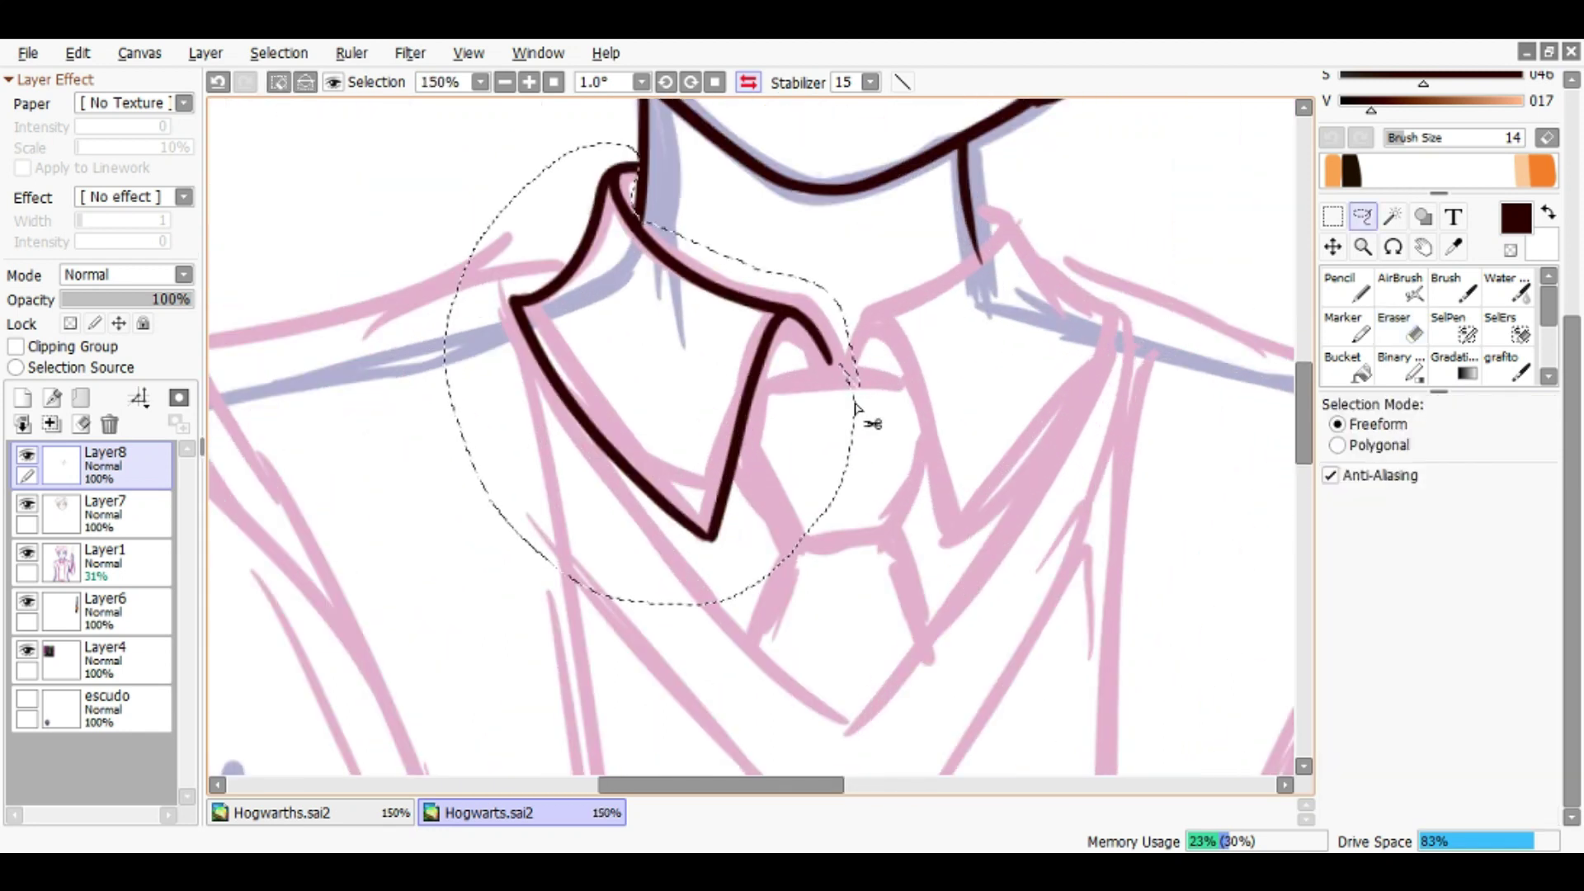
key(ctrl+c)
key(ctrl+v)
Flip the pasted collar half horizontally, place it on the other side of the neck, and deform it to fit
key(ctrl+t)
click(1439, 679)
drag(786, 305, 1110, 312)
scroll(1160, 330, down, 4)
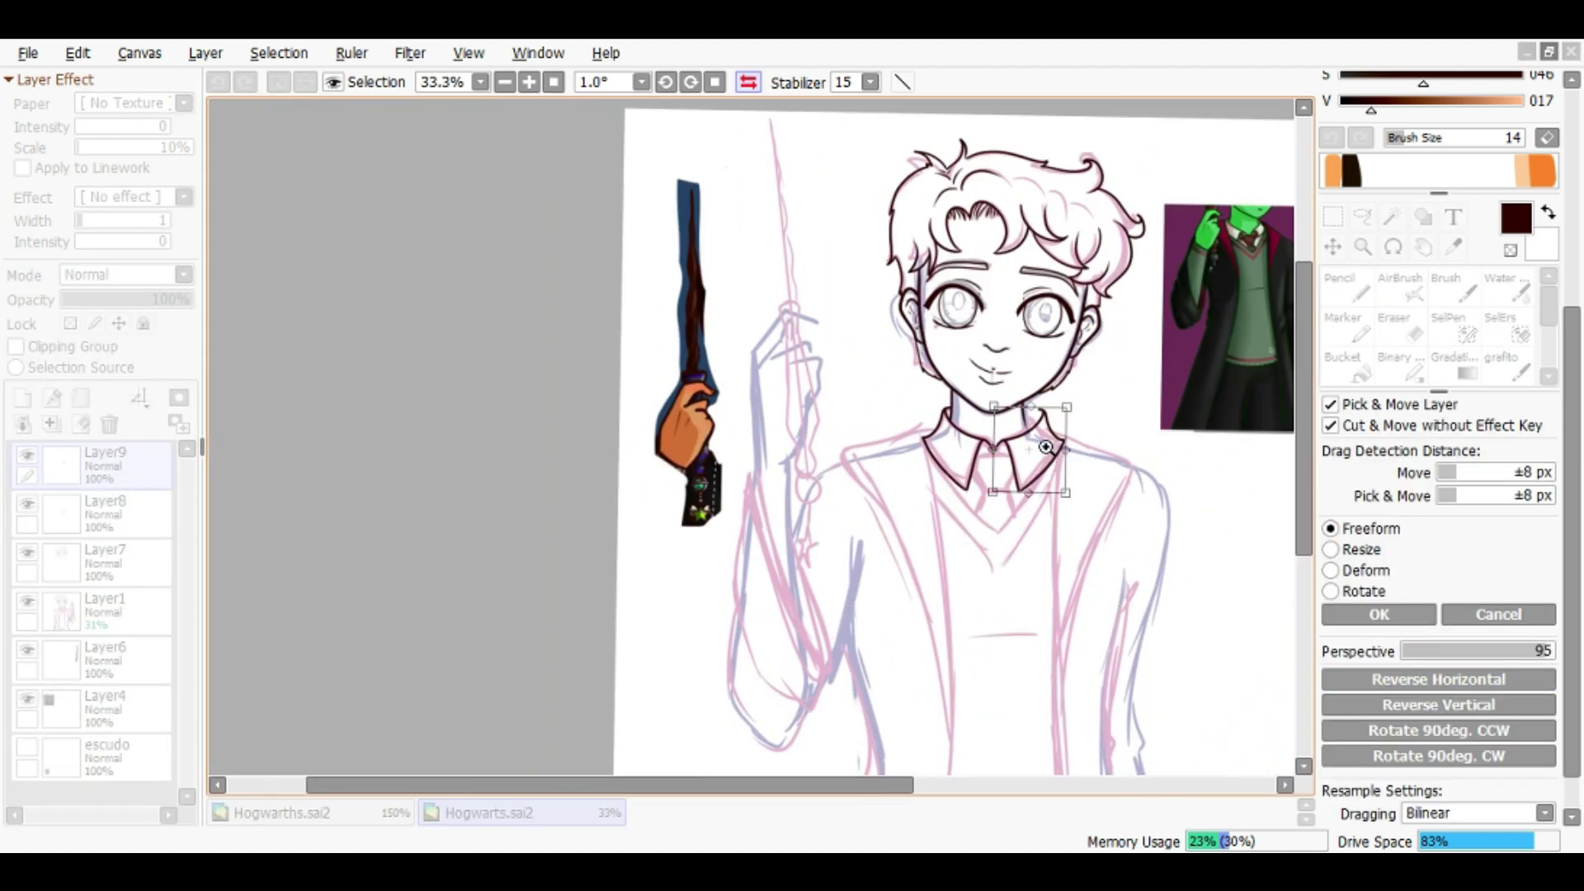
scroll(1058, 417, up, 3)
key(ctrl)
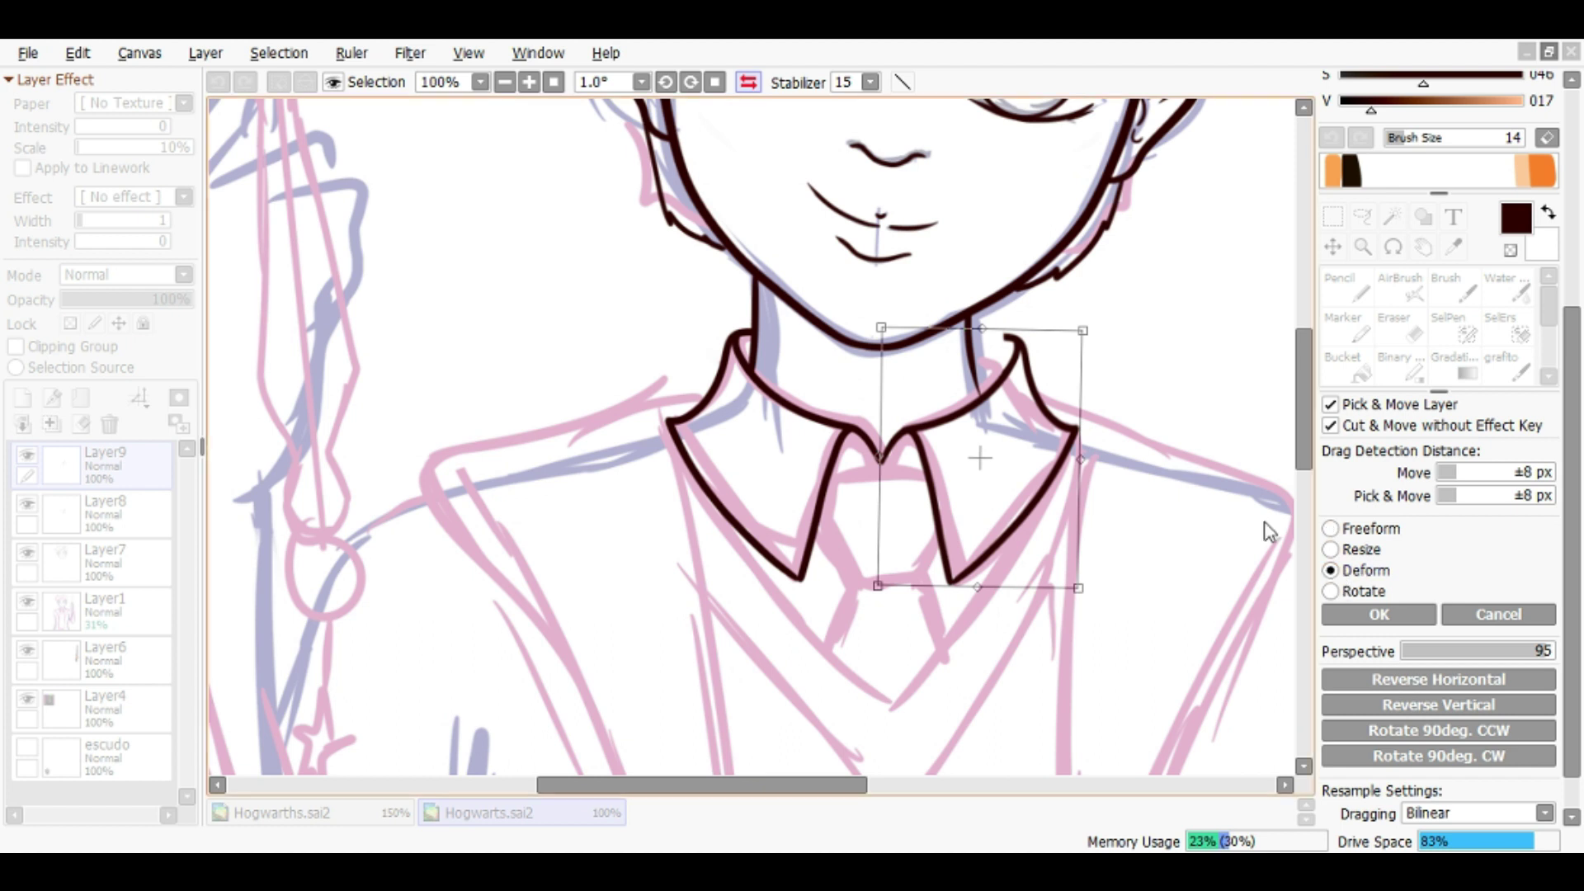
drag(982, 329, 948, 335)
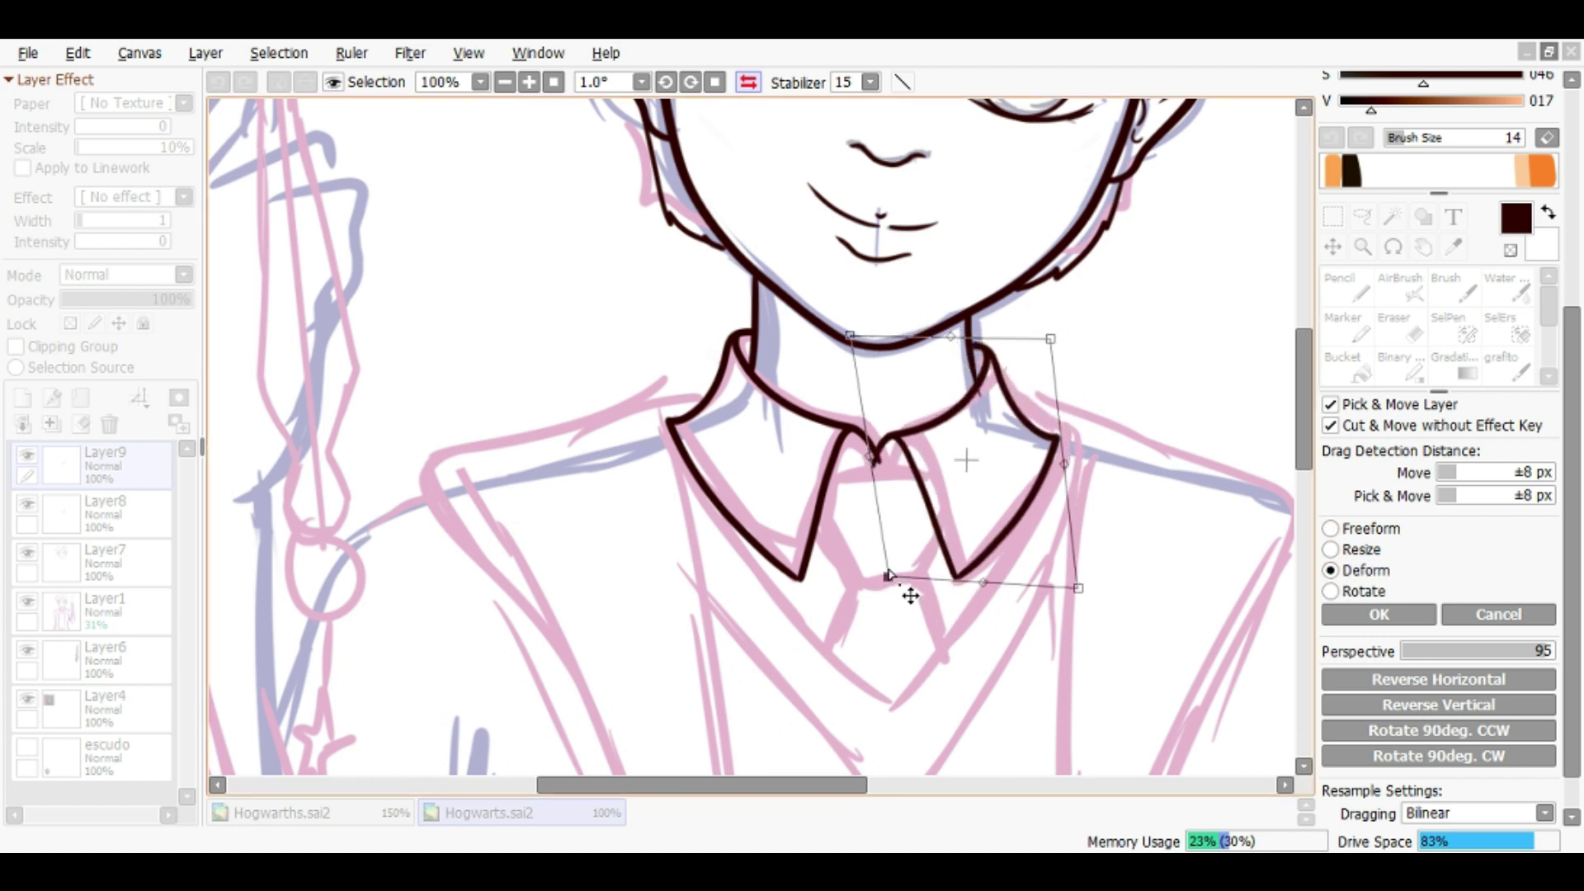
drag(1041, 402, 1054, 393)
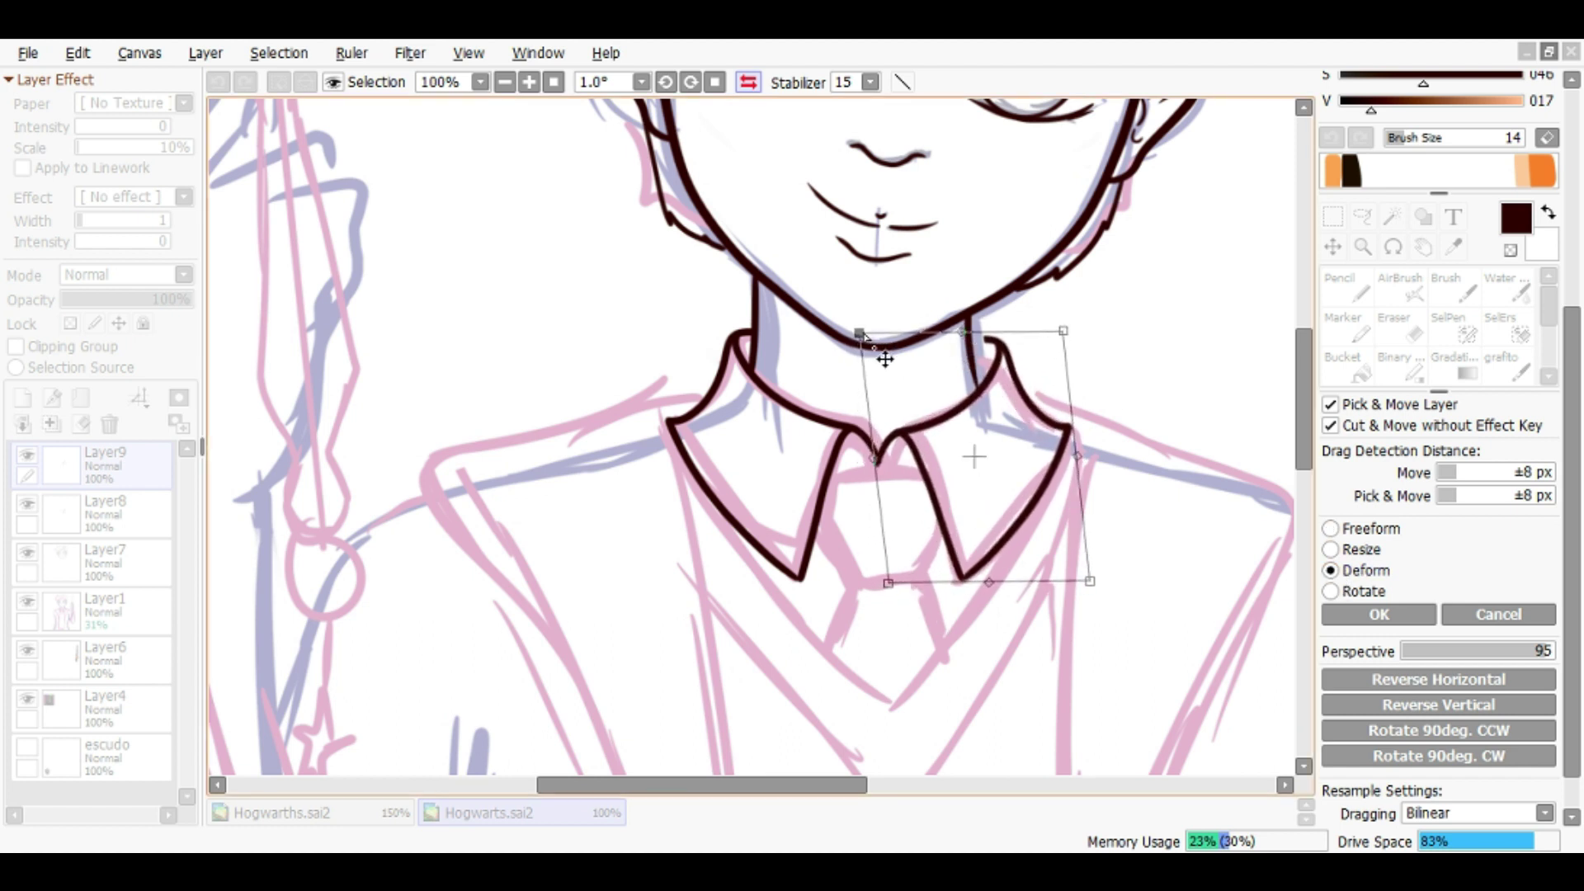
ctrl+alt+click(922, 399)
key(Return)
Erase the upper edge of the pasted collar half and redraw its fold against the neck with the Pencil
key(e)
ctrl+click(948, 324)
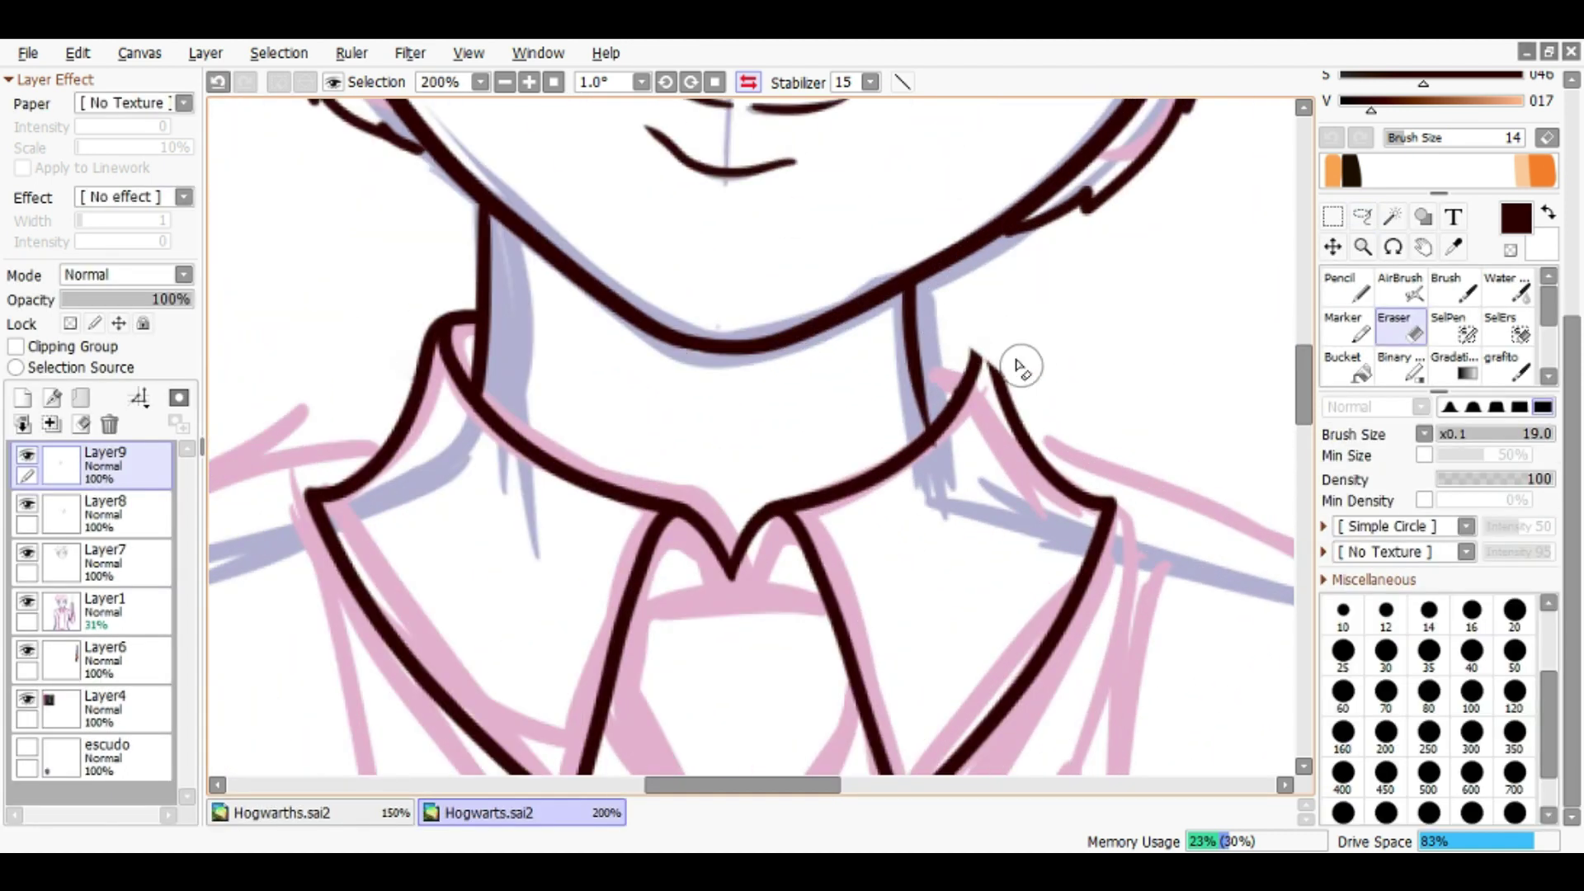
key(n)
ctrl+click(949, 448)
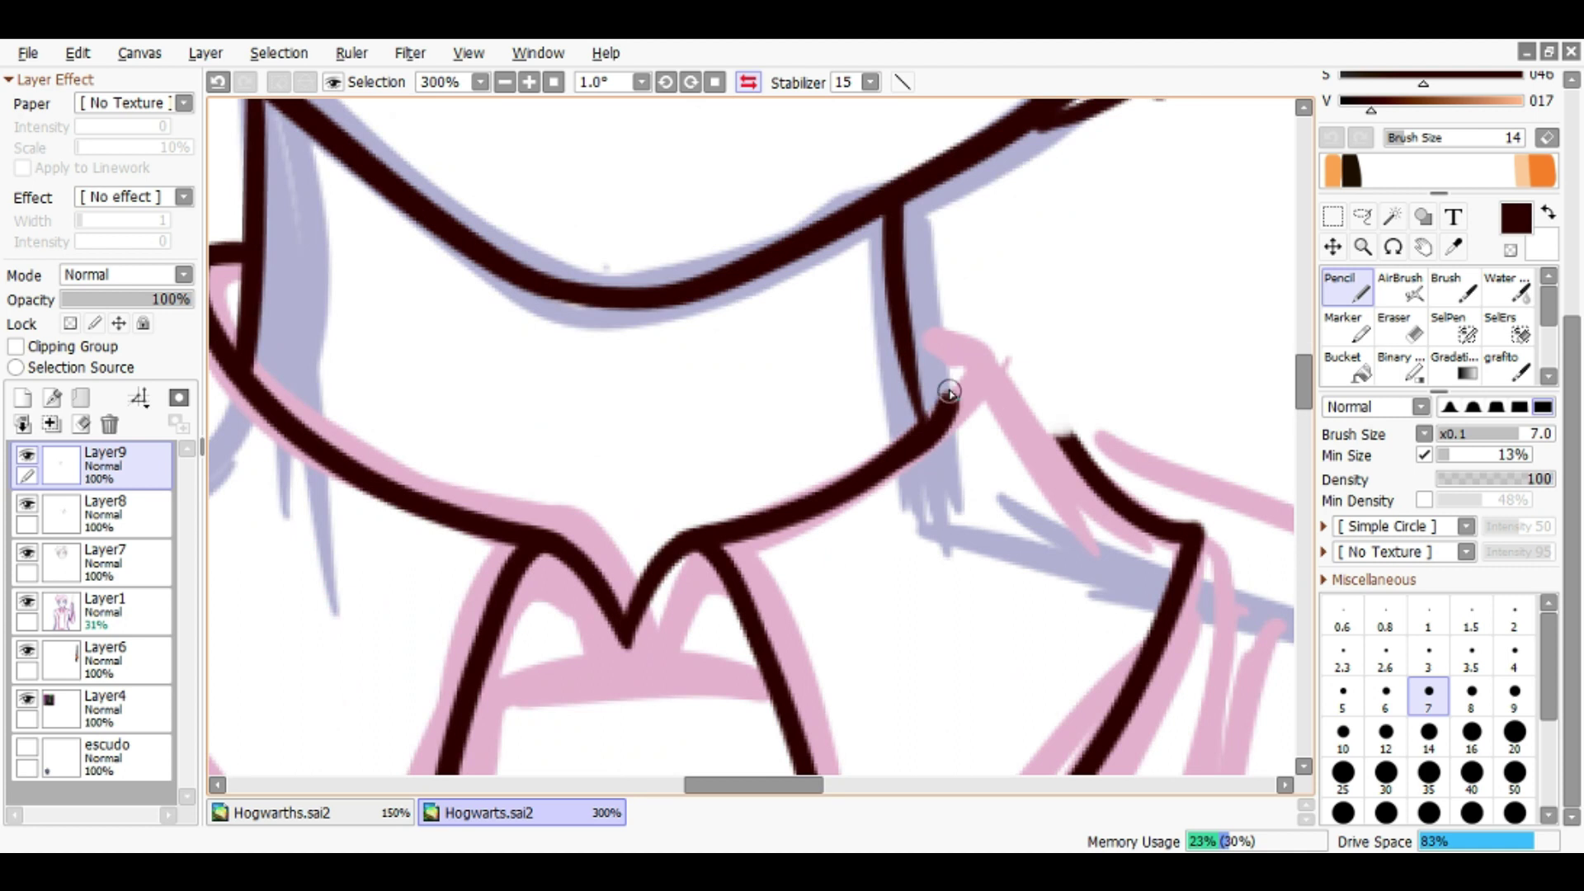
key(e)
mouse_move(1067, 431)
mouse_down()
mouse_move(1015, 255)
mouse_move(1018, 470)
mouse_move(1205, 289)
mouse_move(993, 389)
mouse_up()
key(n)
mouse_move(866, 425)
mouse_down()
mouse_move(1174, 255)
mouse_move(1108, 331)
mouse_move(863, 425)
mouse_move(925, 536)
mouse_move(853, 118)
mouse_up()
key(ctrl+z)
scroll(916, 528, down, 7)
Return to the unmirrored view and ink the tie knot between the two collar halves
key(h)
scroll(770, 517, down, 2)
scroll(718, 431, up, 5)
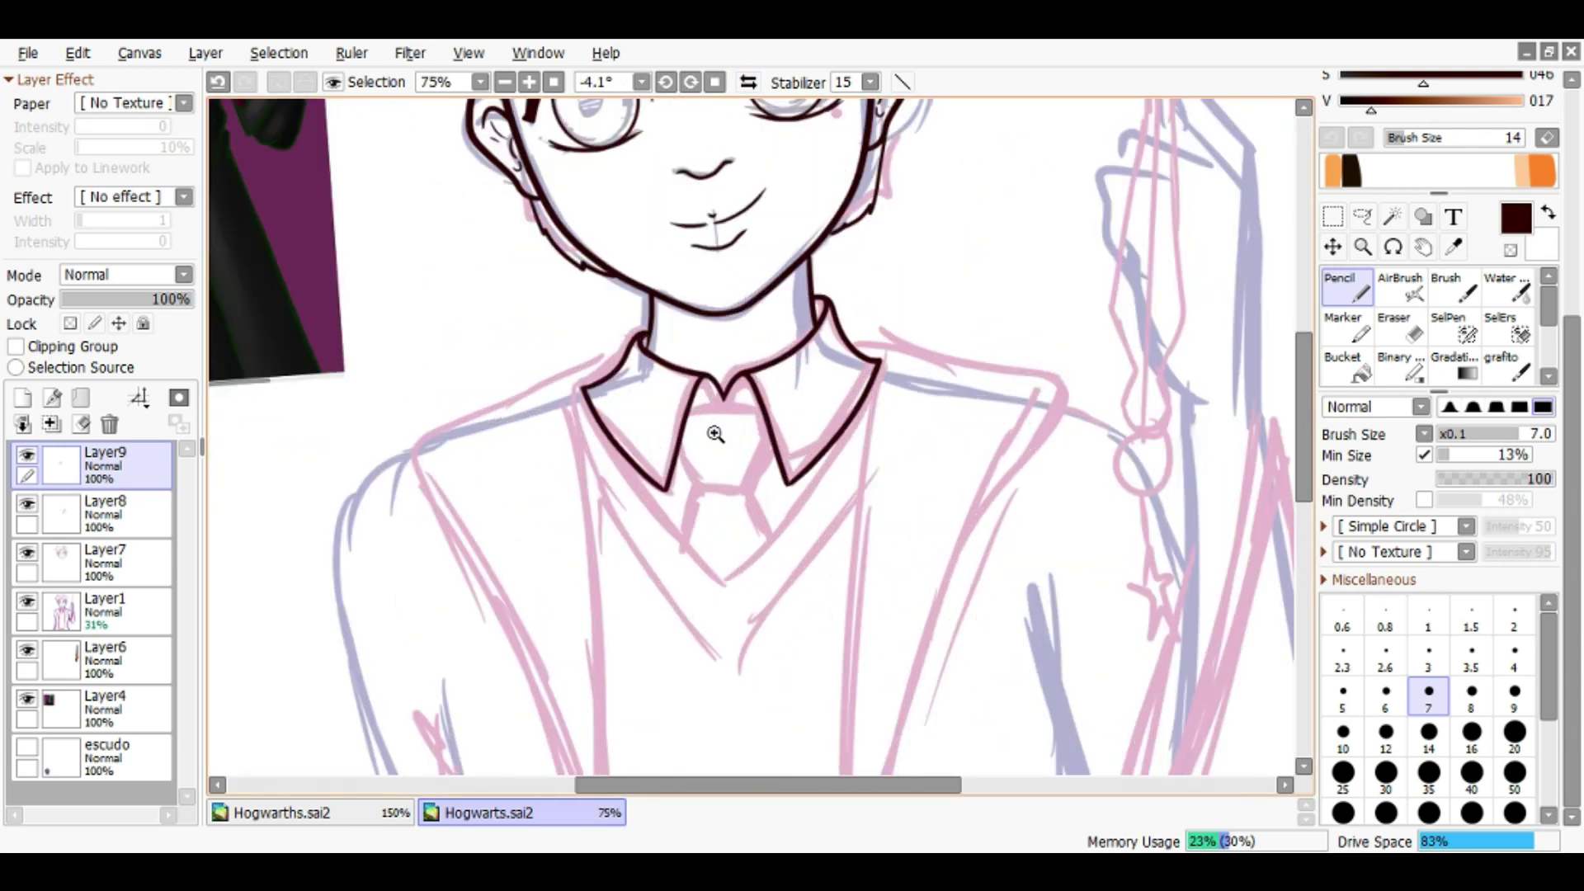
drag(718, 432, 793, 490)
ctrl+click(678, 400)
mouse_move(609, 403)
mouse_down()
mouse_move(738, 239)
mouse_move(842, 206)
mouse_up()
scroll(841, 206, down, 1)
drag(841, 206, 911, 417)
scroll(673, 370, up, 1)
drag(770, 496, 949, 478)
key(ctrl+z)
drag(665, 368, 745, 476)
mouse_move(972, 448)
mouse_down()
mouse_move(894, 410)
mouse_move(909, 453)
mouse_up()
Ink the tie's sides and small fold line below the knot, and merge Layer9 into Layer8
scroll(908, 453, down, 2)
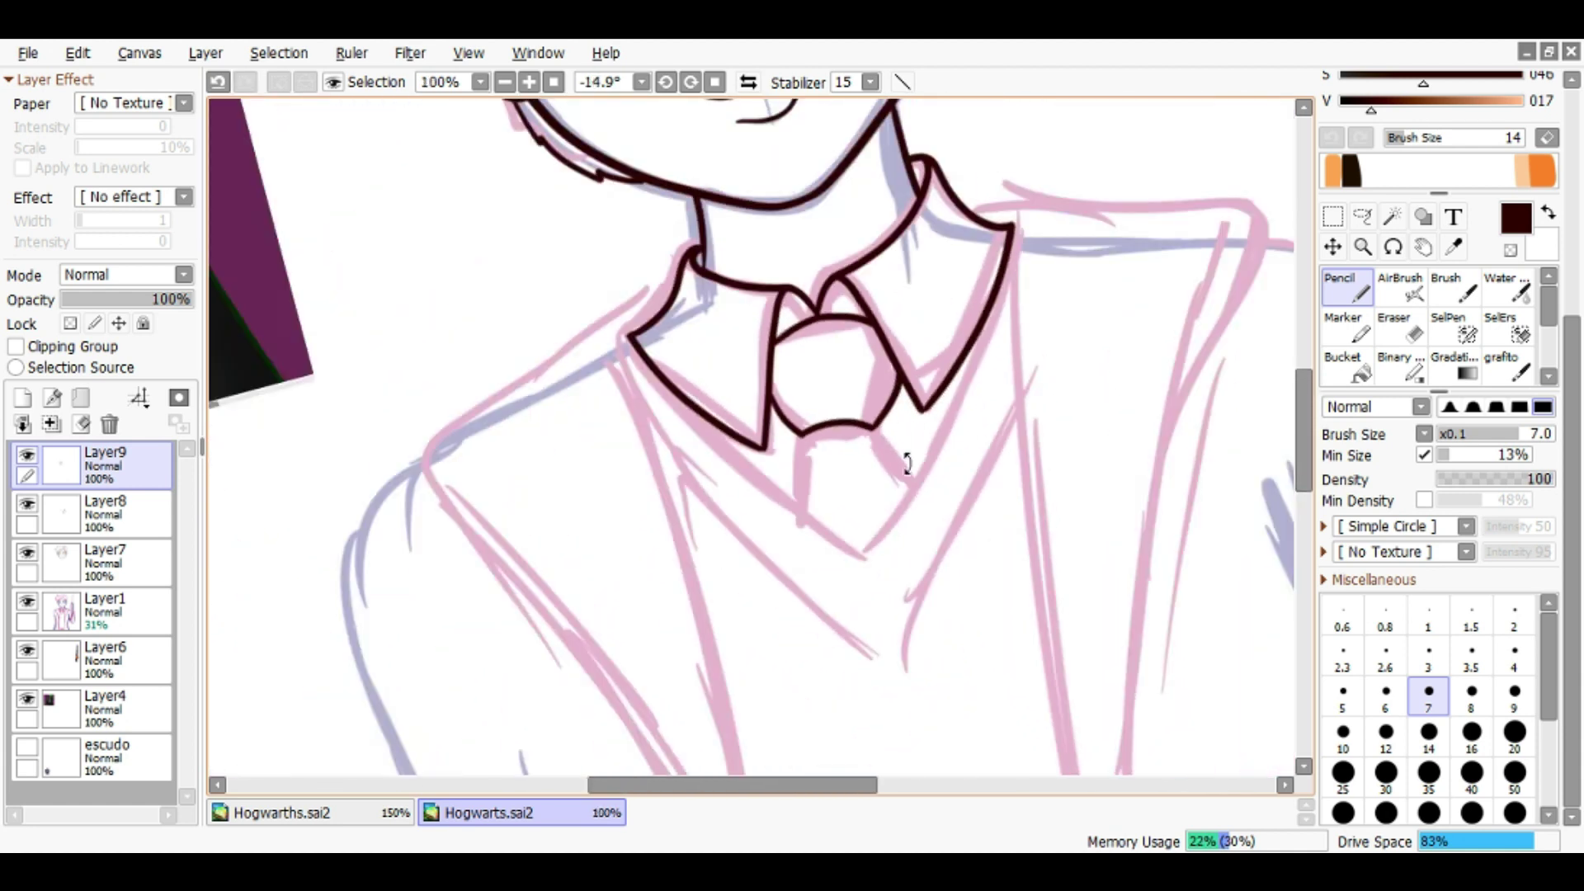
scroll(801, 337, up, 1)
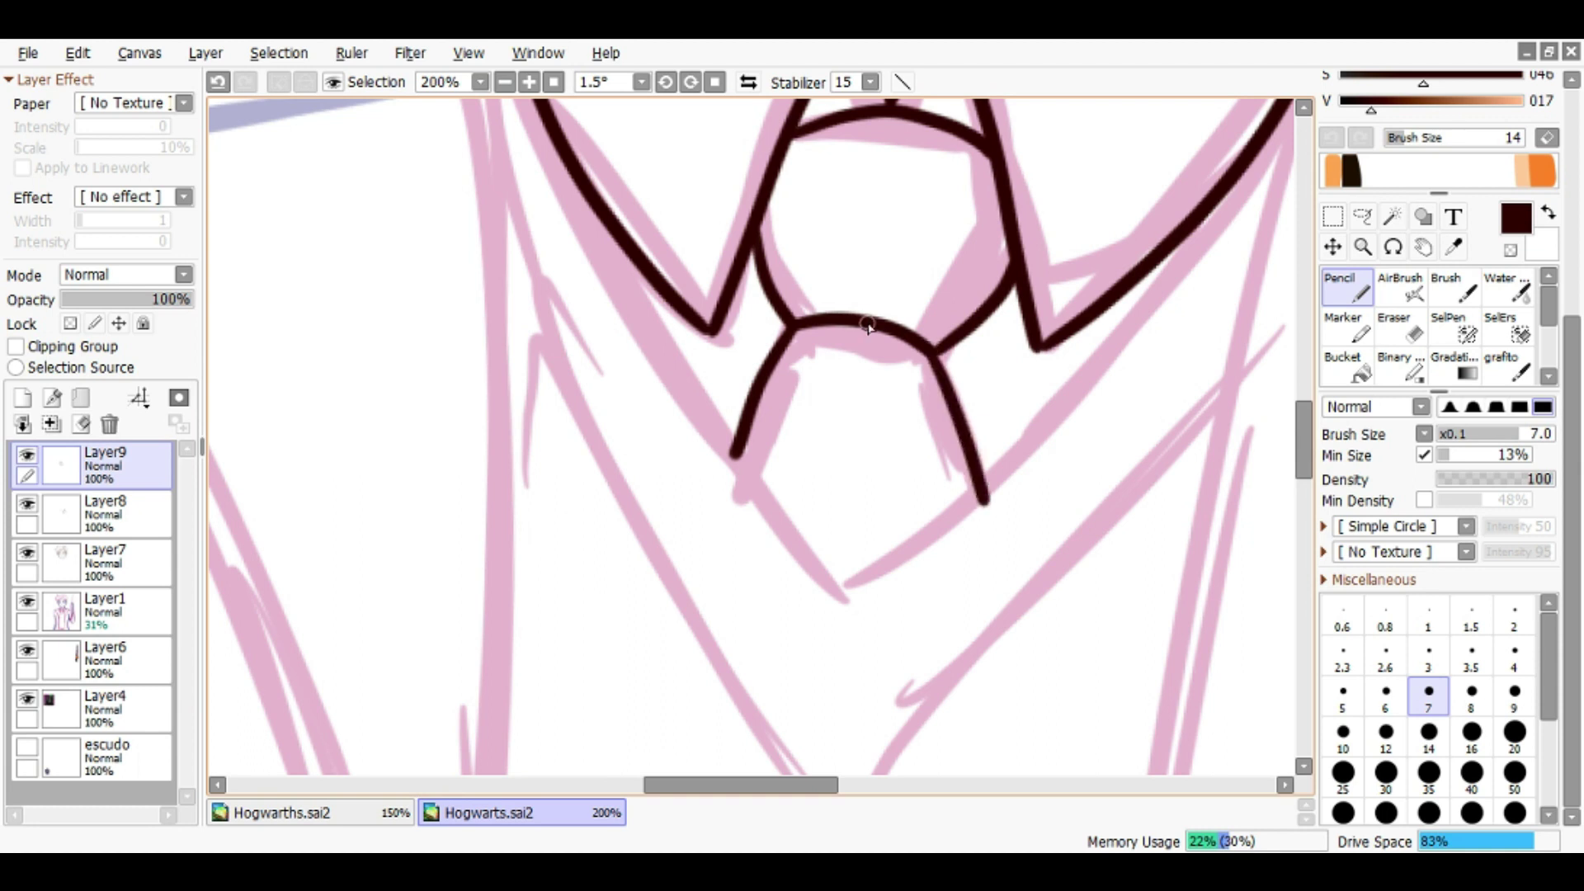
scroll(883, 442, down, 3)
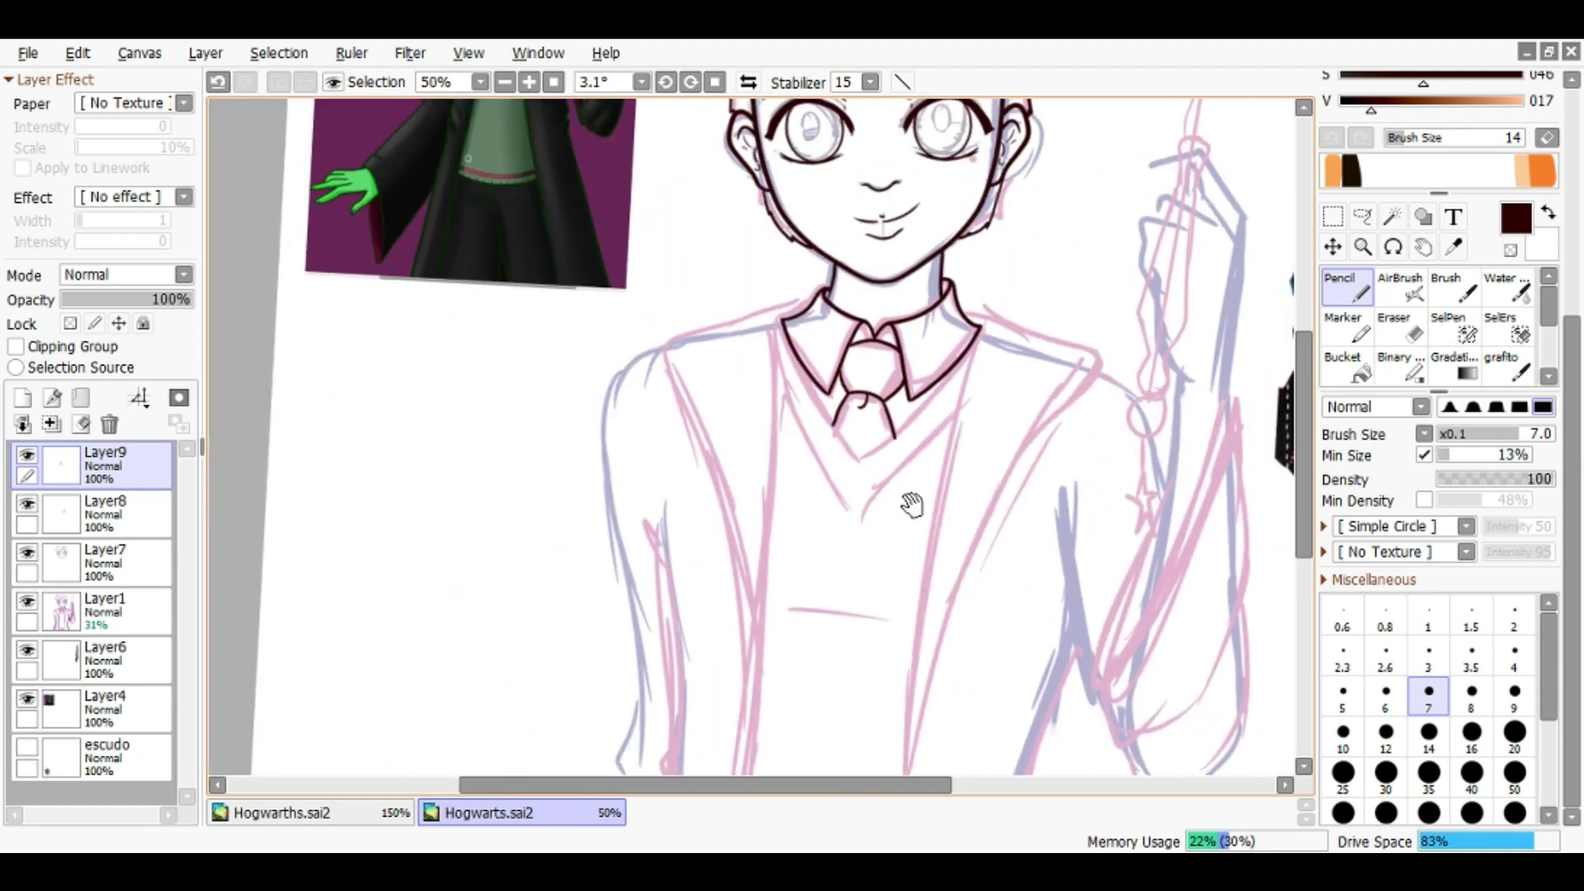
click(110, 424)
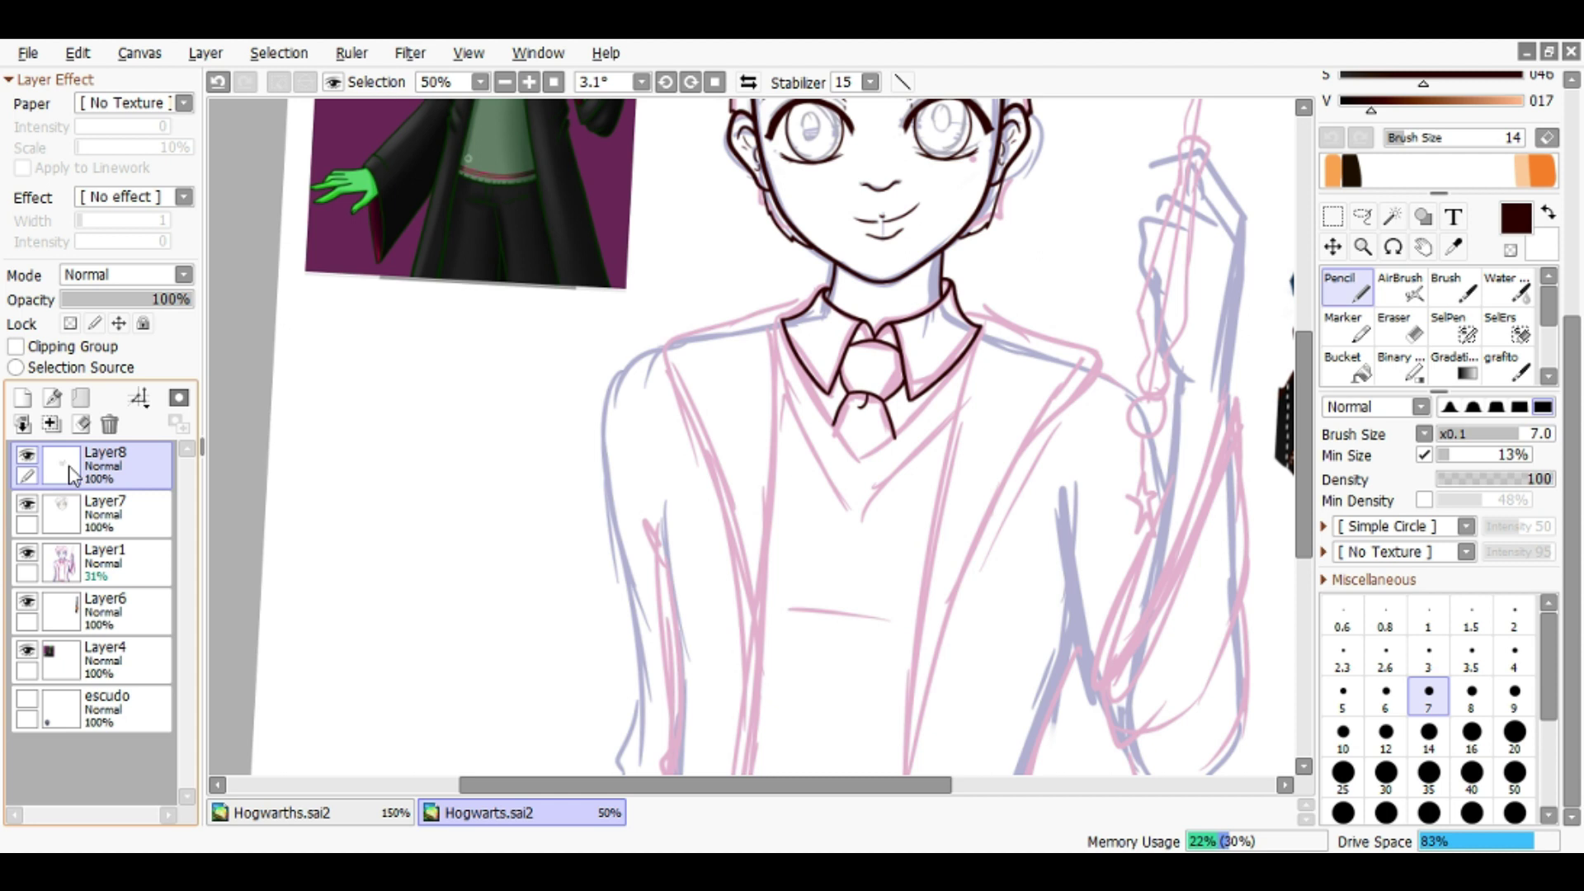
Ink the V-shaped sweater neckline from both collar halves to a point below the tie
scroll(665, 545, up, 2)
mouse_move(665, 544)
mouse_down()
mouse_move(687, 424)
mouse_move(730, 409)
mouse_move(583, 449)
mouse_up()
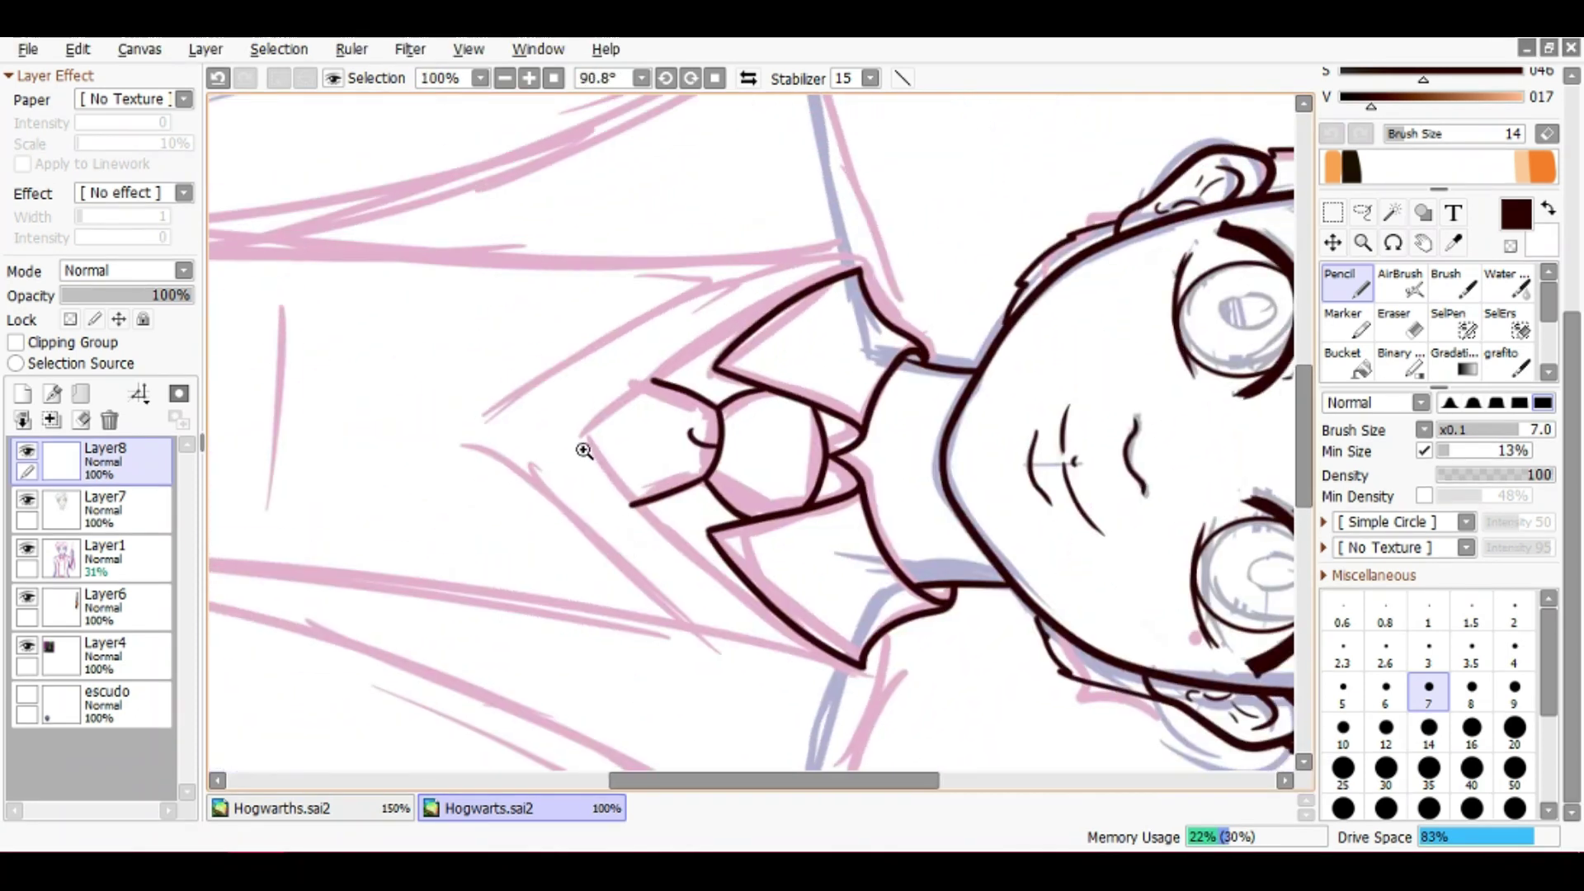
scroll(665, 354, up, 1)
drag(914, 203, 641, 381)
key(ctrl+z)
mouse_move(605, 437)
mouse_down()
mouse_move(622, 487)
mouse_move(672, 354)
mouse_move(883, 255)
mouse_move(757, 285)
mouse_move(966, 248)
mouse_move(673, 652)
mouse_move(707, 608)
mouse_up()
scroll(884, 255, up, 1)
key(ctrl+z)
scroll(965, 247, down, 2)
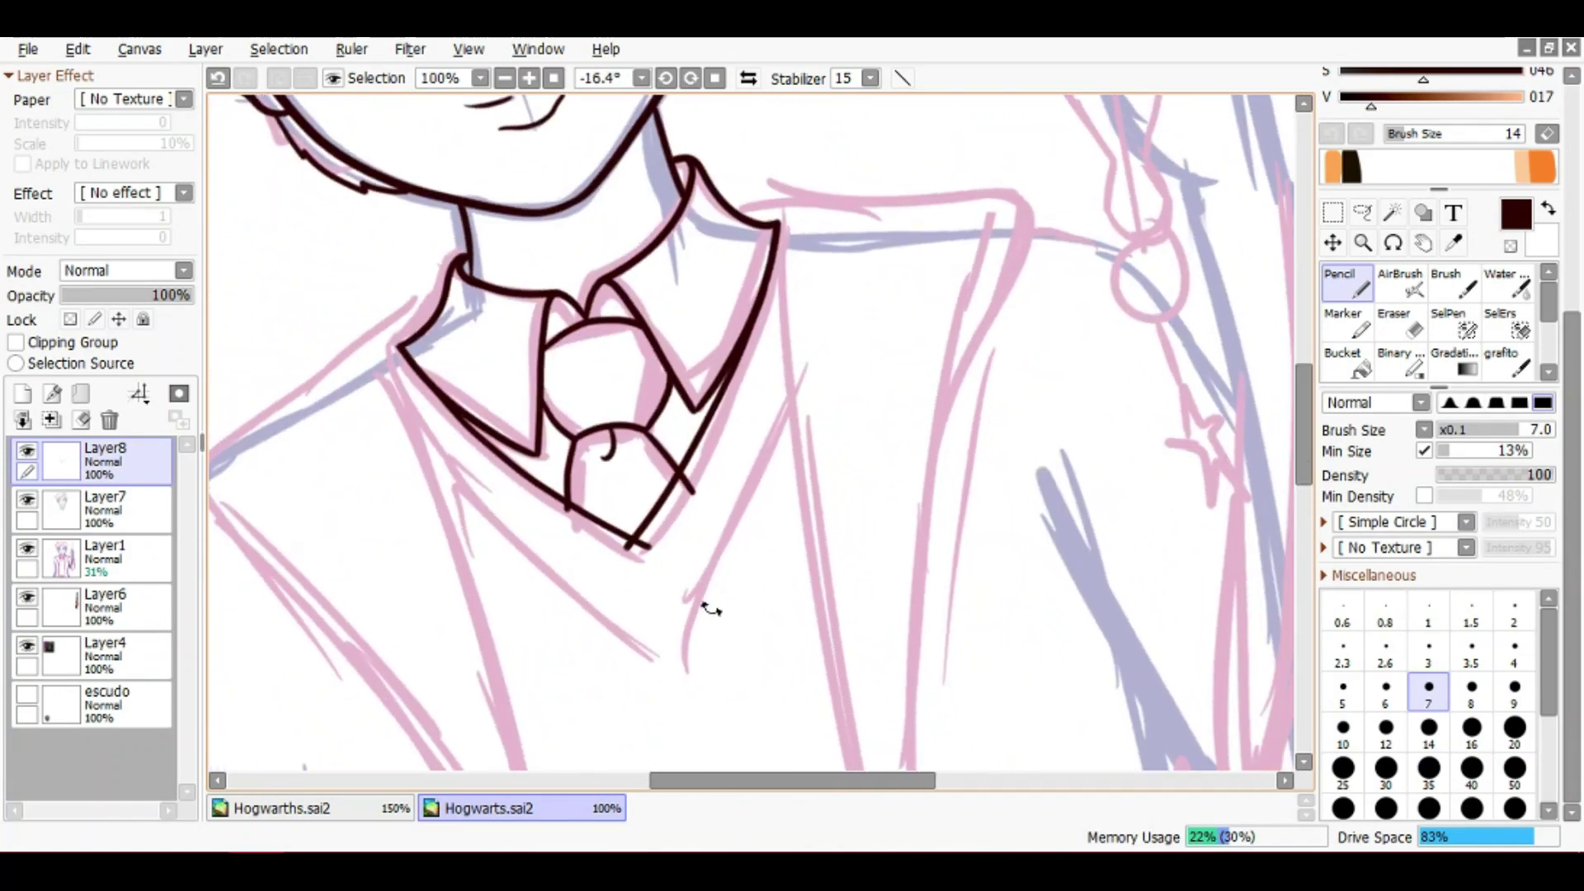
Erase the overshooting stroke ends at the tip of the V neckline
scroll(654, 459, up, 3)
key(e)
drag(709, 506, 682, 508)
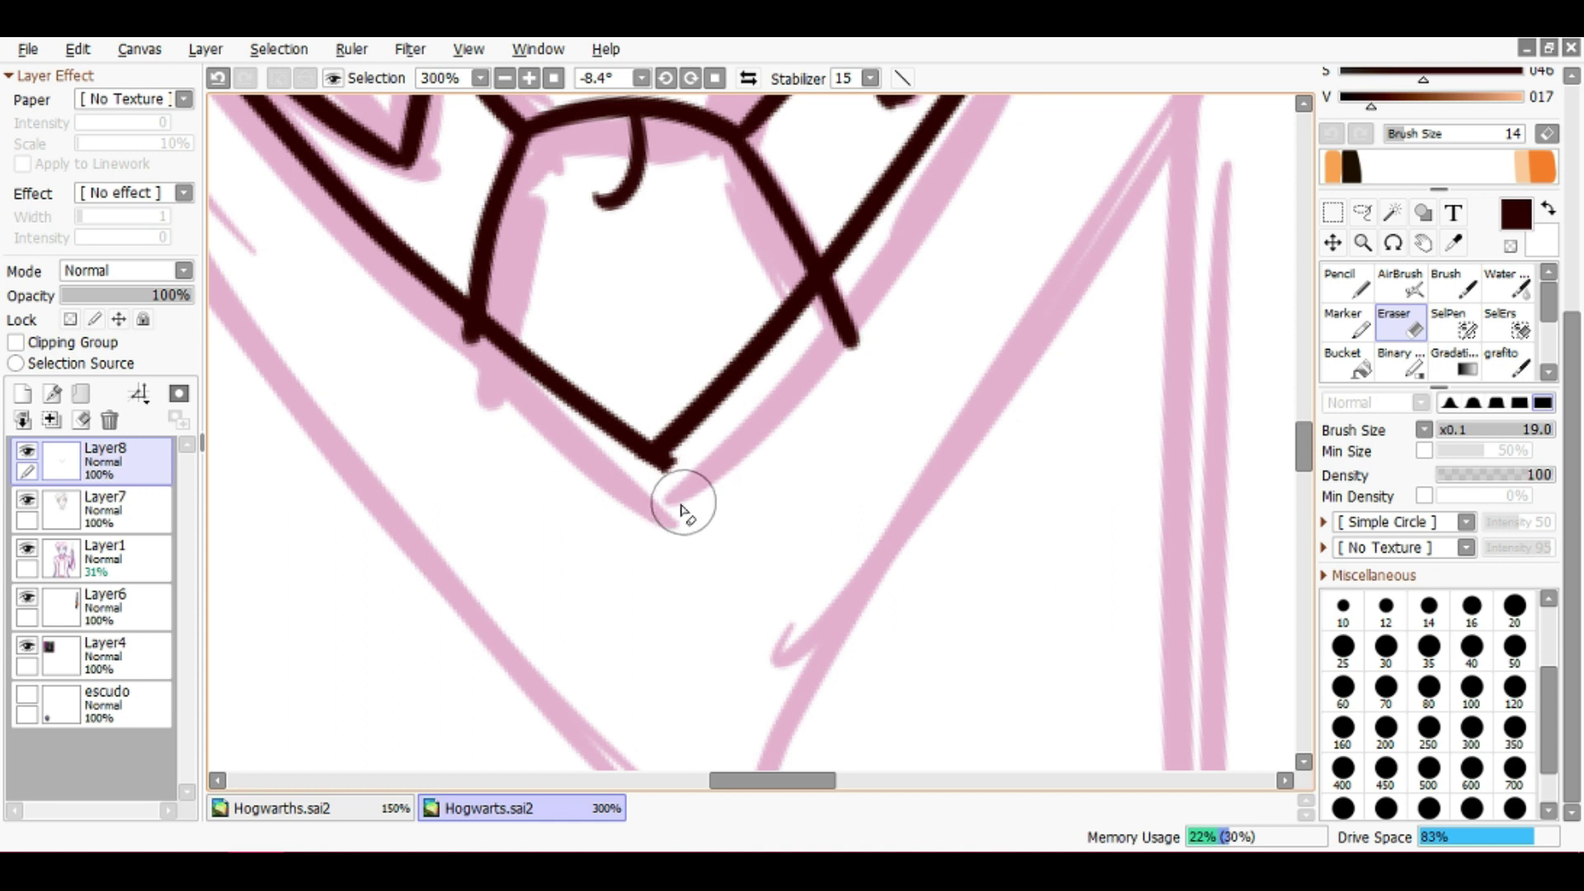
ctrl+shift+click(605, 422)
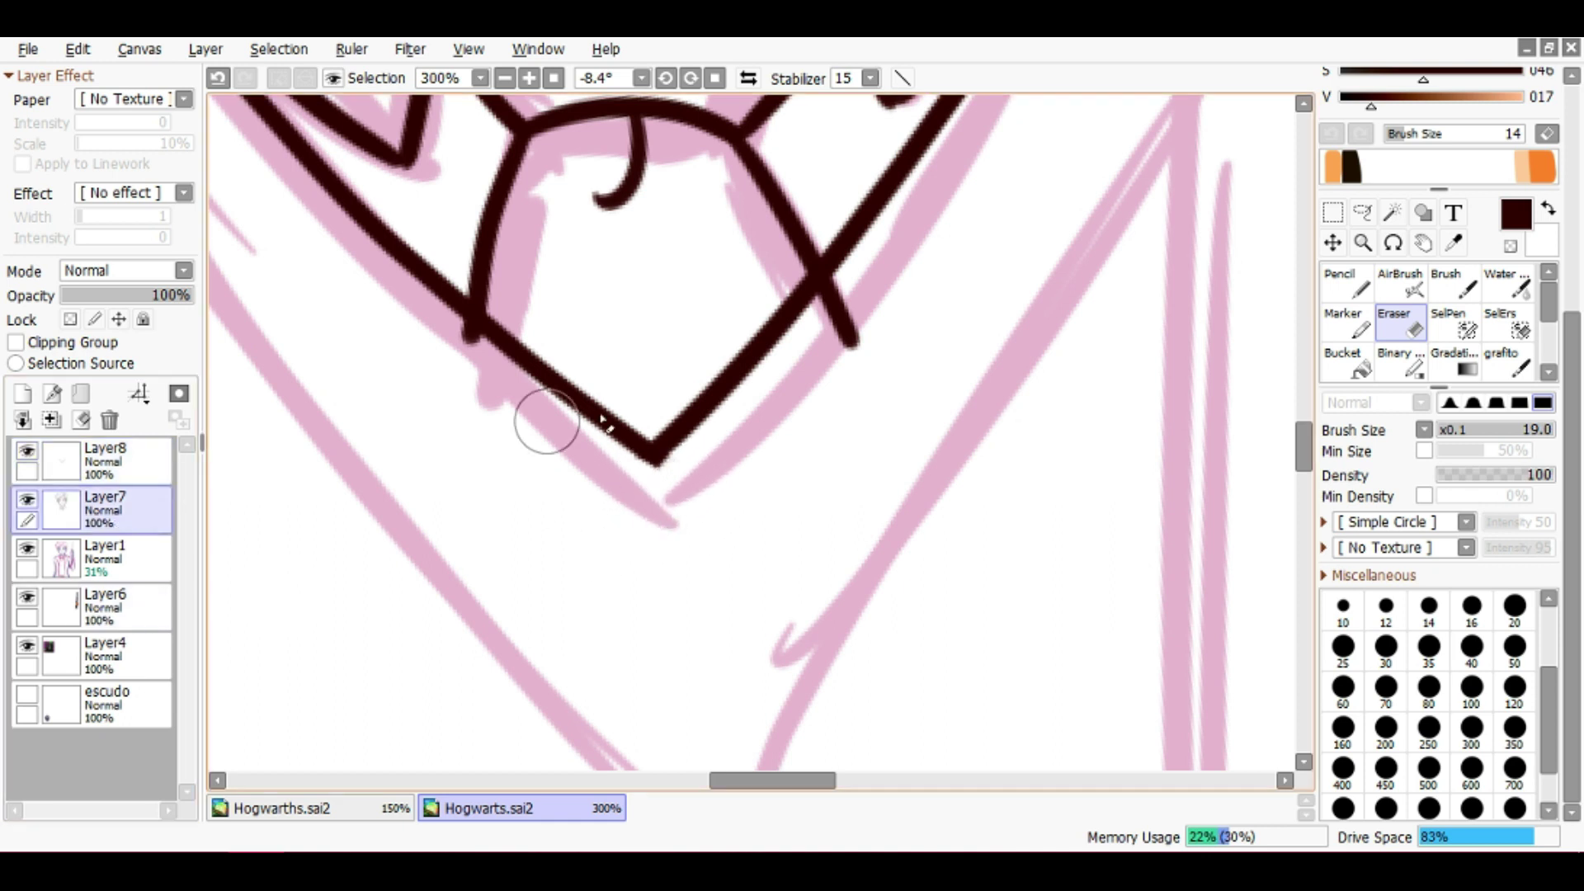
scroll(440, 377, down, 6)
mouse_move(495, 399)
mouse_down()
mouse_move(555, 506)
mouse_move(749, 87)
mouse_up()
click(749, 79)
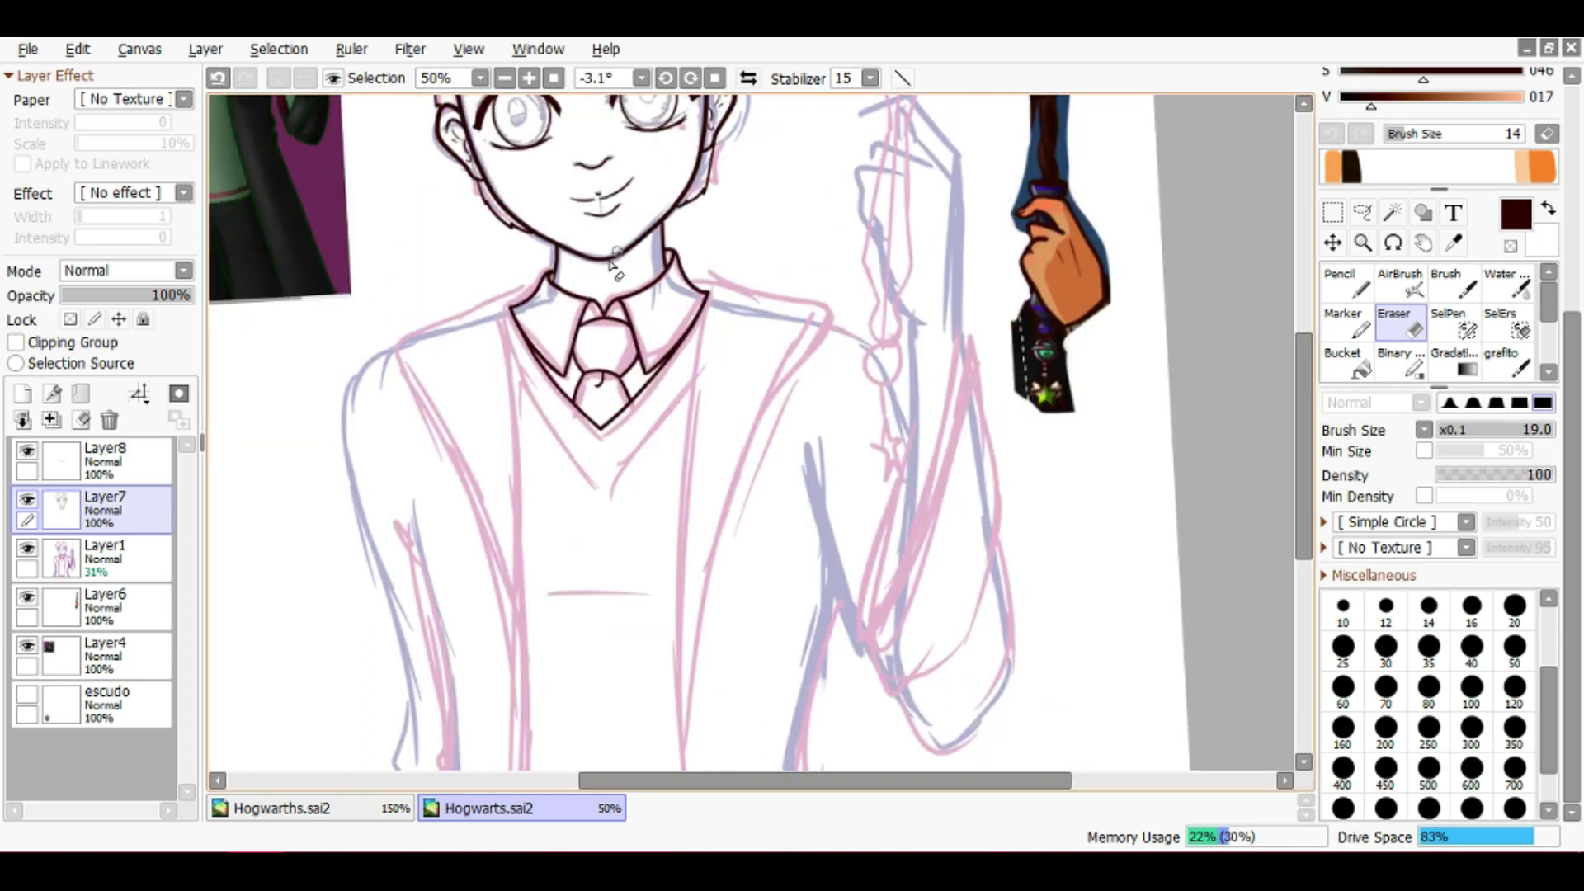
Make Layer8 active and ink the robe's long front edge on the wand side, from the collar tip downward
scroll(555, 361, up, 4)
ctrl+shift+click(682, 418)
key(n)
scroll(683, 418, down, 4)
mouse_move(682, 418)
mouse_down()
mouse_move(799, 431)
mouse_move(786, 403)
mouse_move(672, 661)
mouse_move(572, 375)
mouse_move(729, 424)
mouse_up()
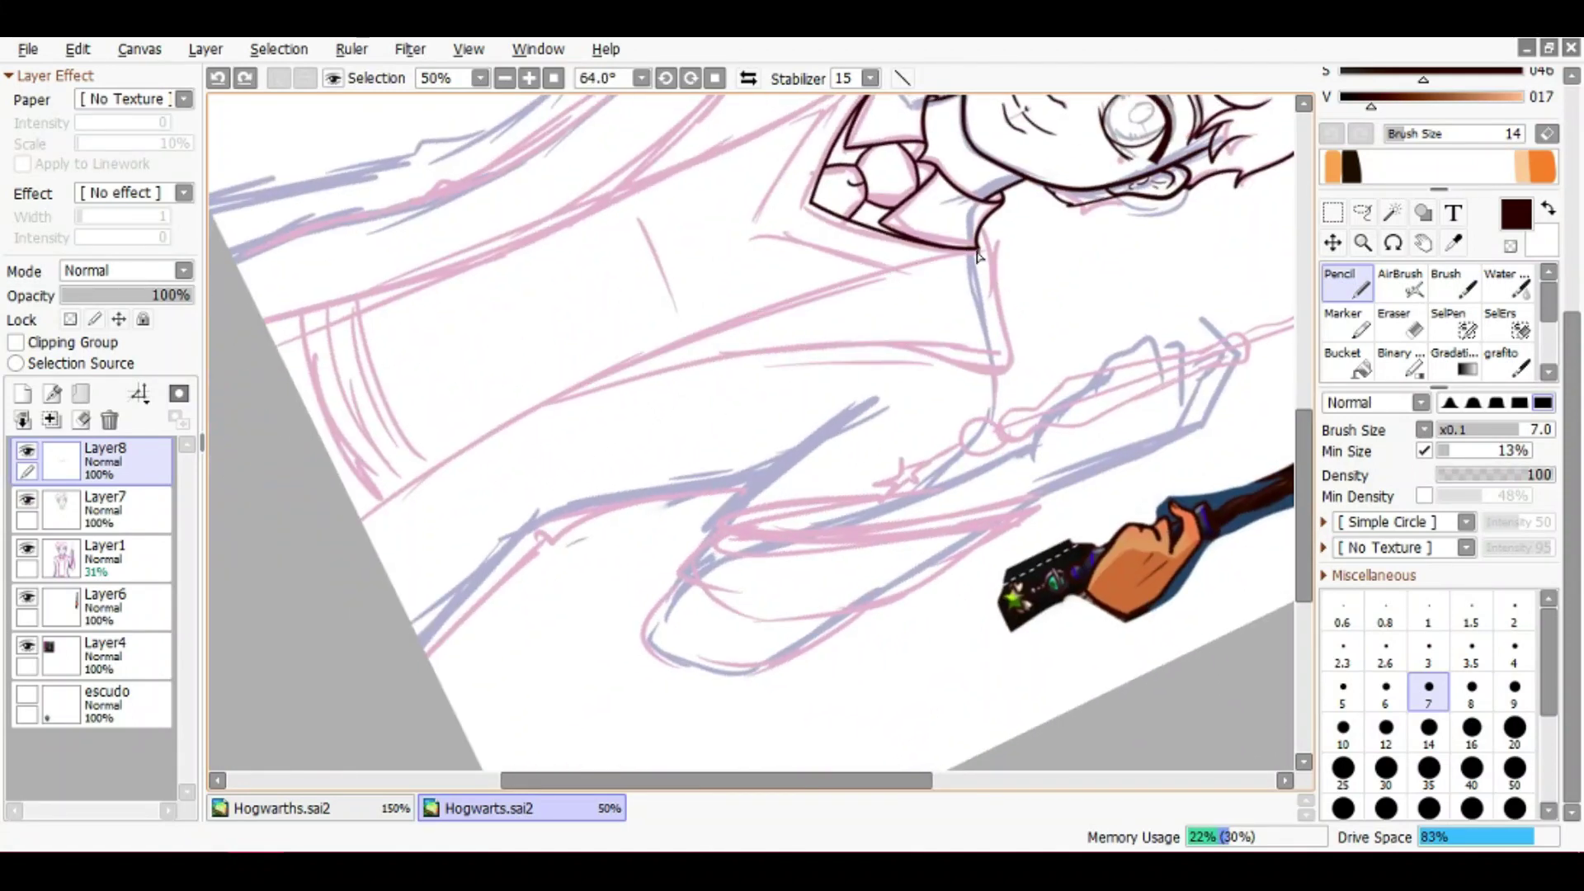
scroll(632, 430, down, 1)
drag(632, 430, 602, 484)
scroll(603, 485, up, 1)
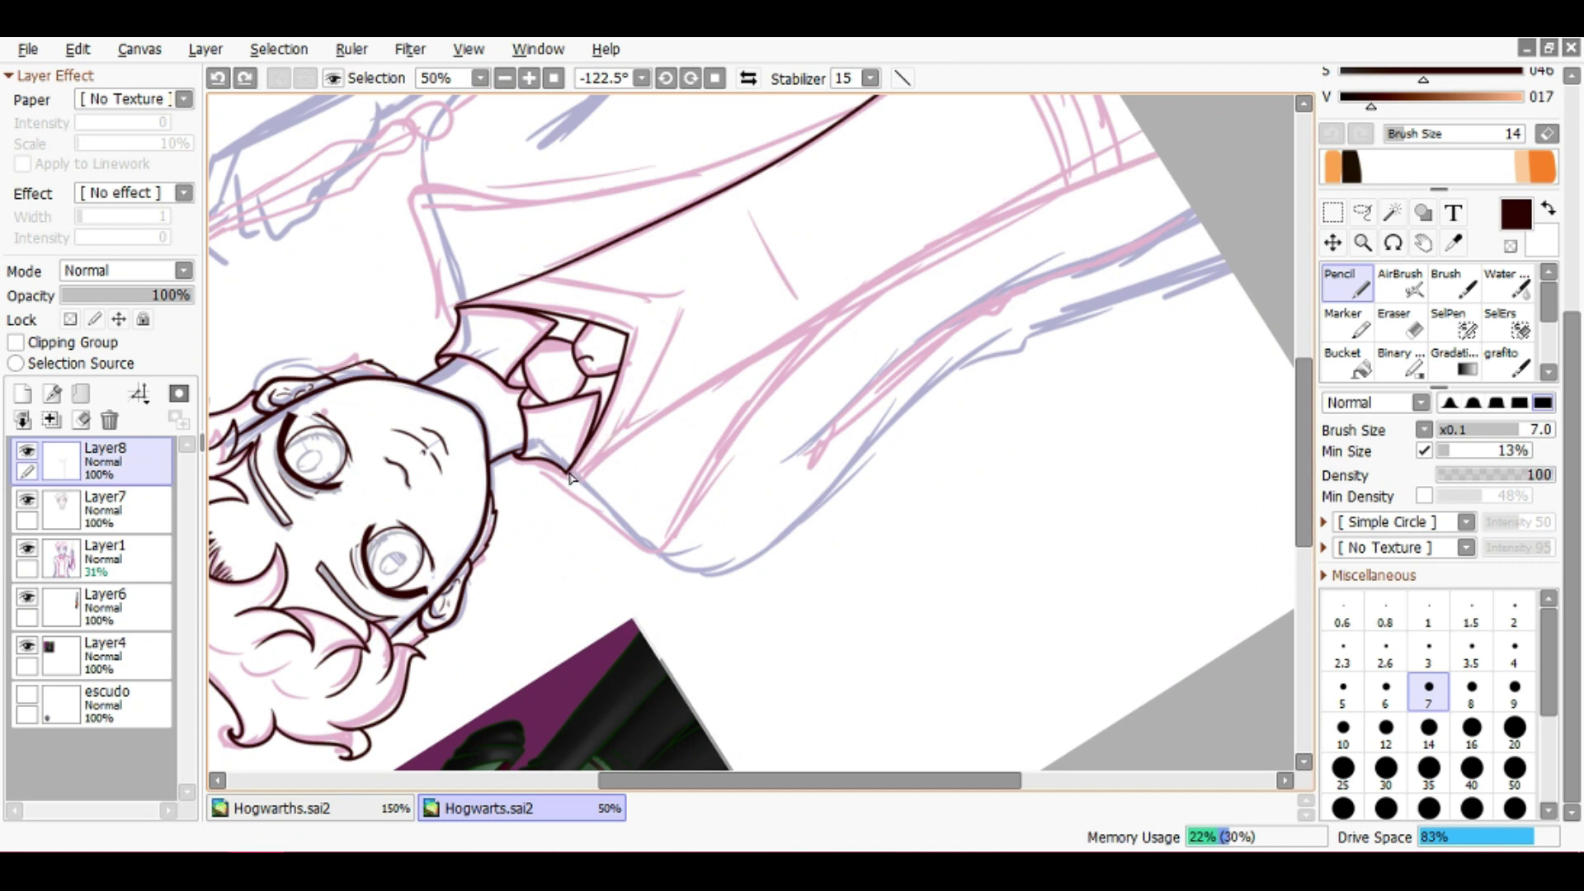
Ink the robe's long front edge on the side away from the wand, starting at the collar tip
scroll(1209, 142, down, 2)
drag(1209, 141, 671, 472)
drag(623, 583, 528, 518)
key(ctrl+z)
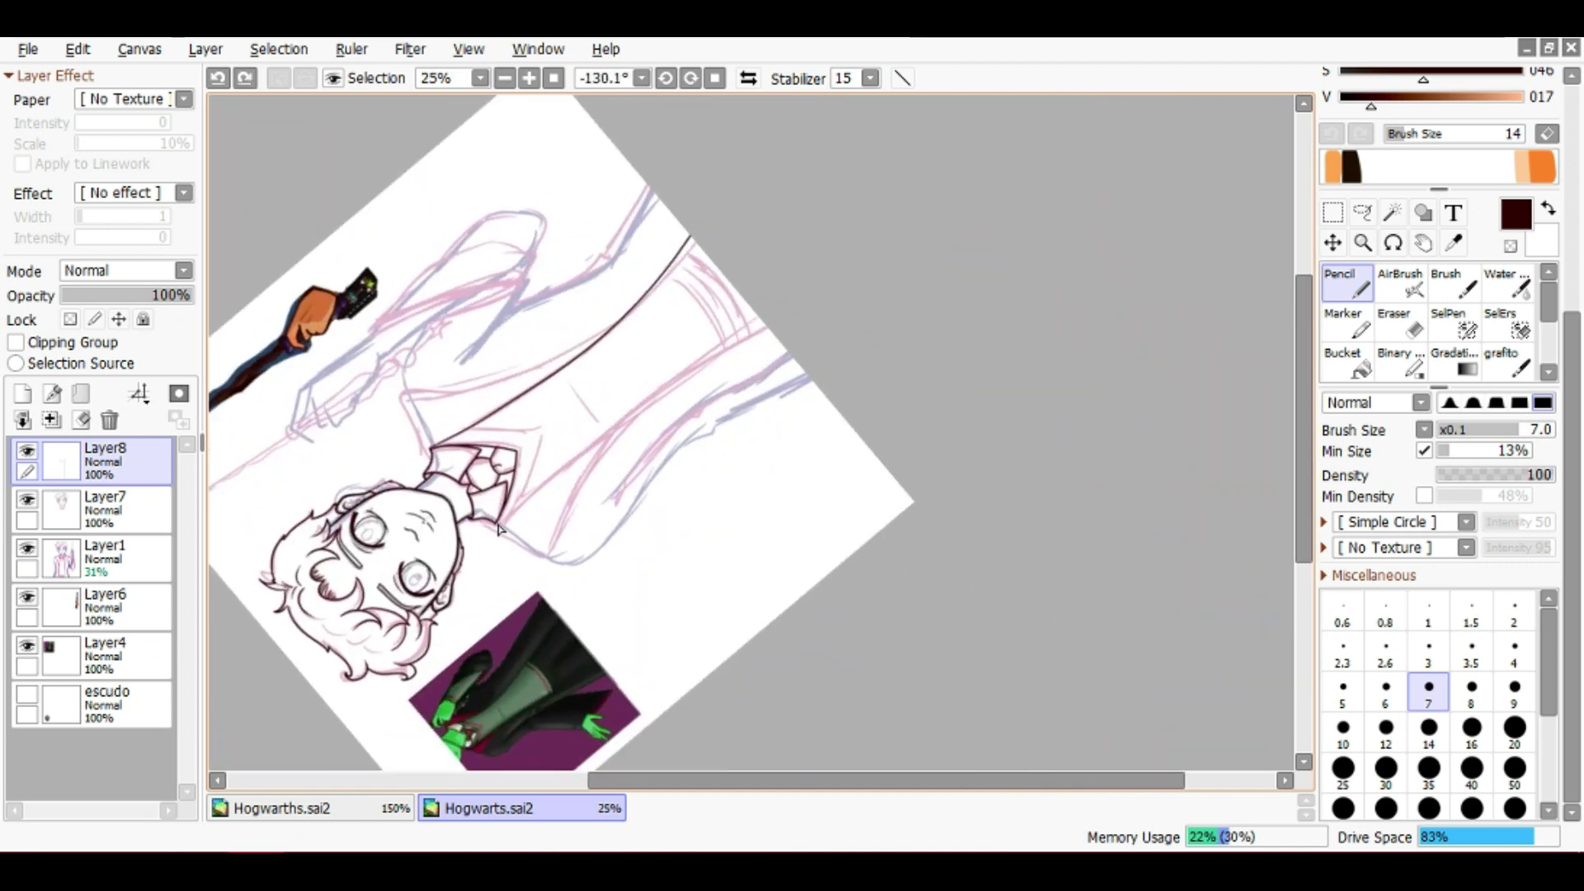
scroll(798, 316, down, 1)
drag(798, 316, 739, 295)
scroll(675, 534, up, 2)
scroll(776, 312, up, 1)
Ink the robe's shoulder line from the collar to the shoulder on the side away from the wand
scroll(775, 312, up, 5)
scroll(808, 216, down, 2)
scroll(859, 304, down, 2)
scroll(740, 294, up, 2)
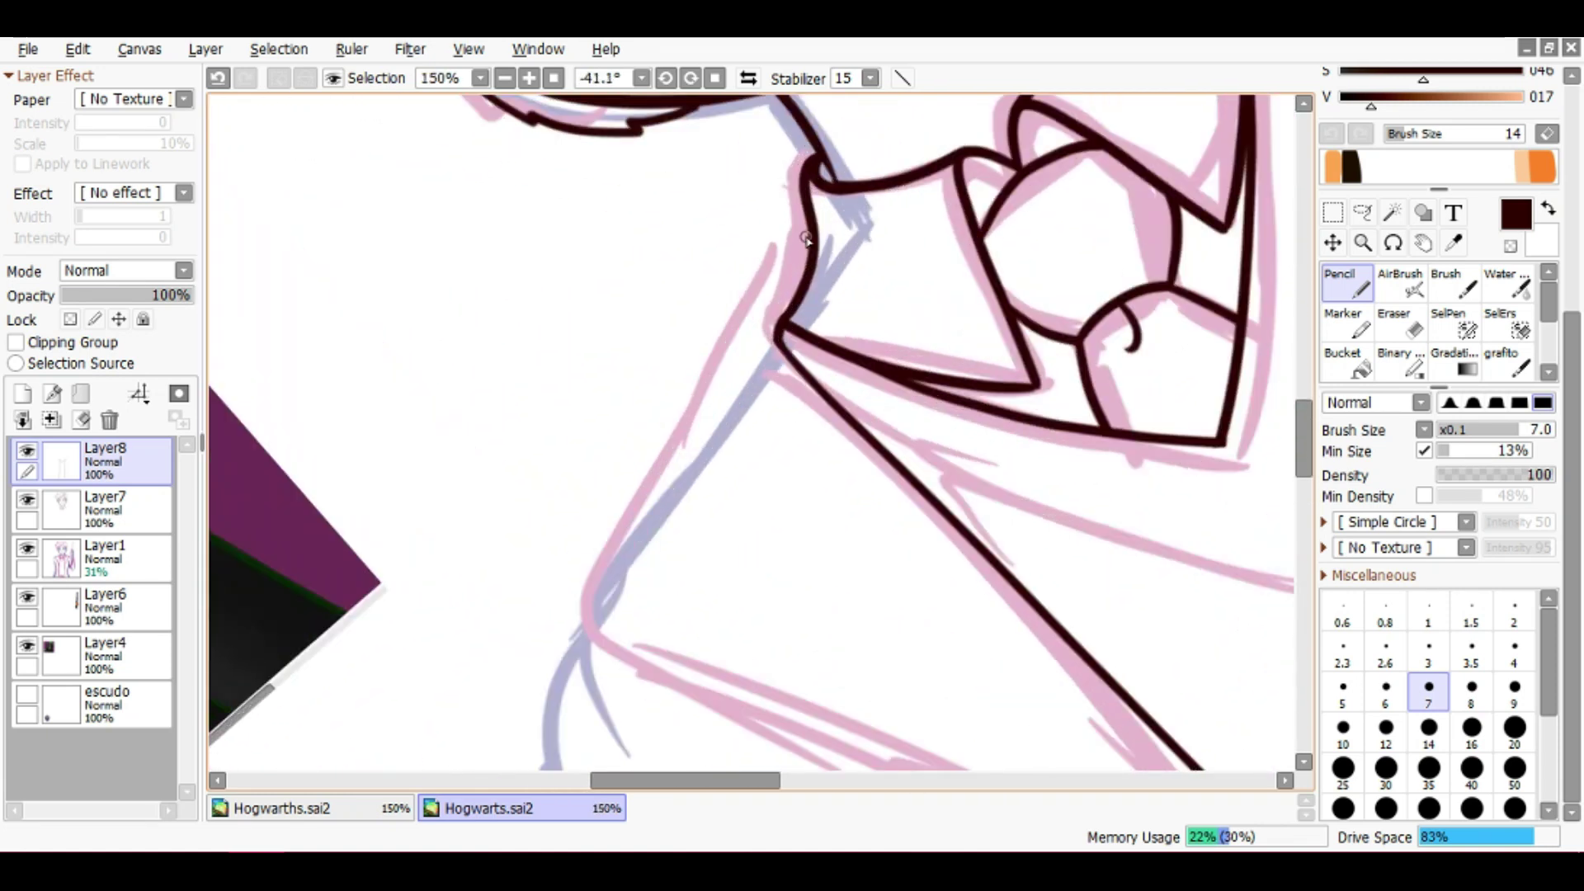
scroll(581, 638, down, 2)
drag(732, 657, 623, 543)
key(ctrl+z)
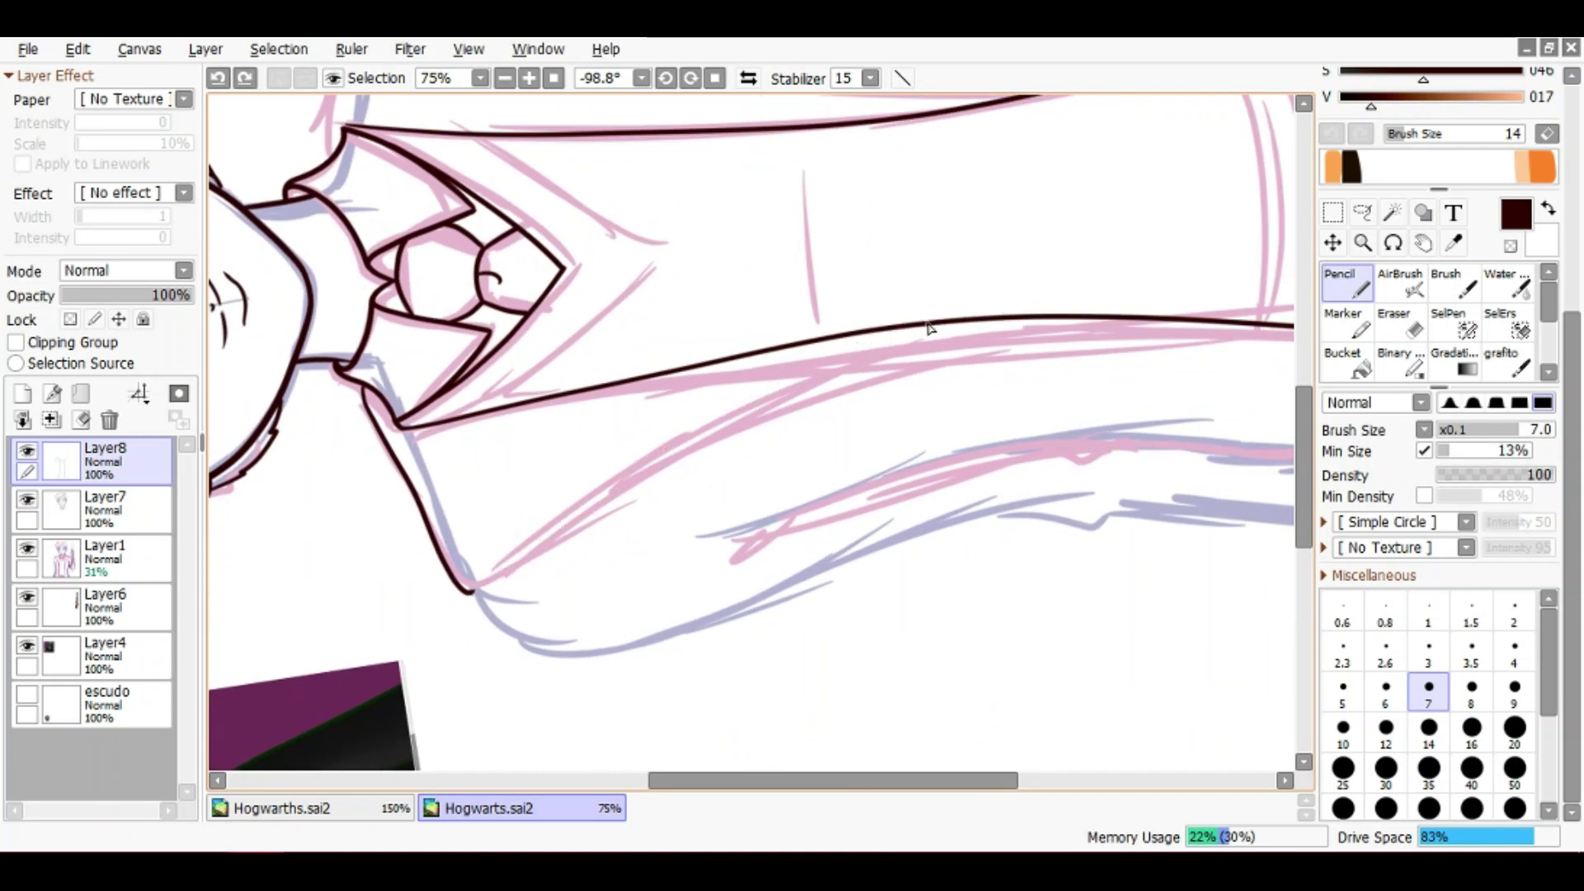
Redraw the robe lapel's outer edge on the side away from the wand, from shoulder to front edge, and clean where the lines merge
key(ctrl+z)
drag(474, 595, 610, 500)
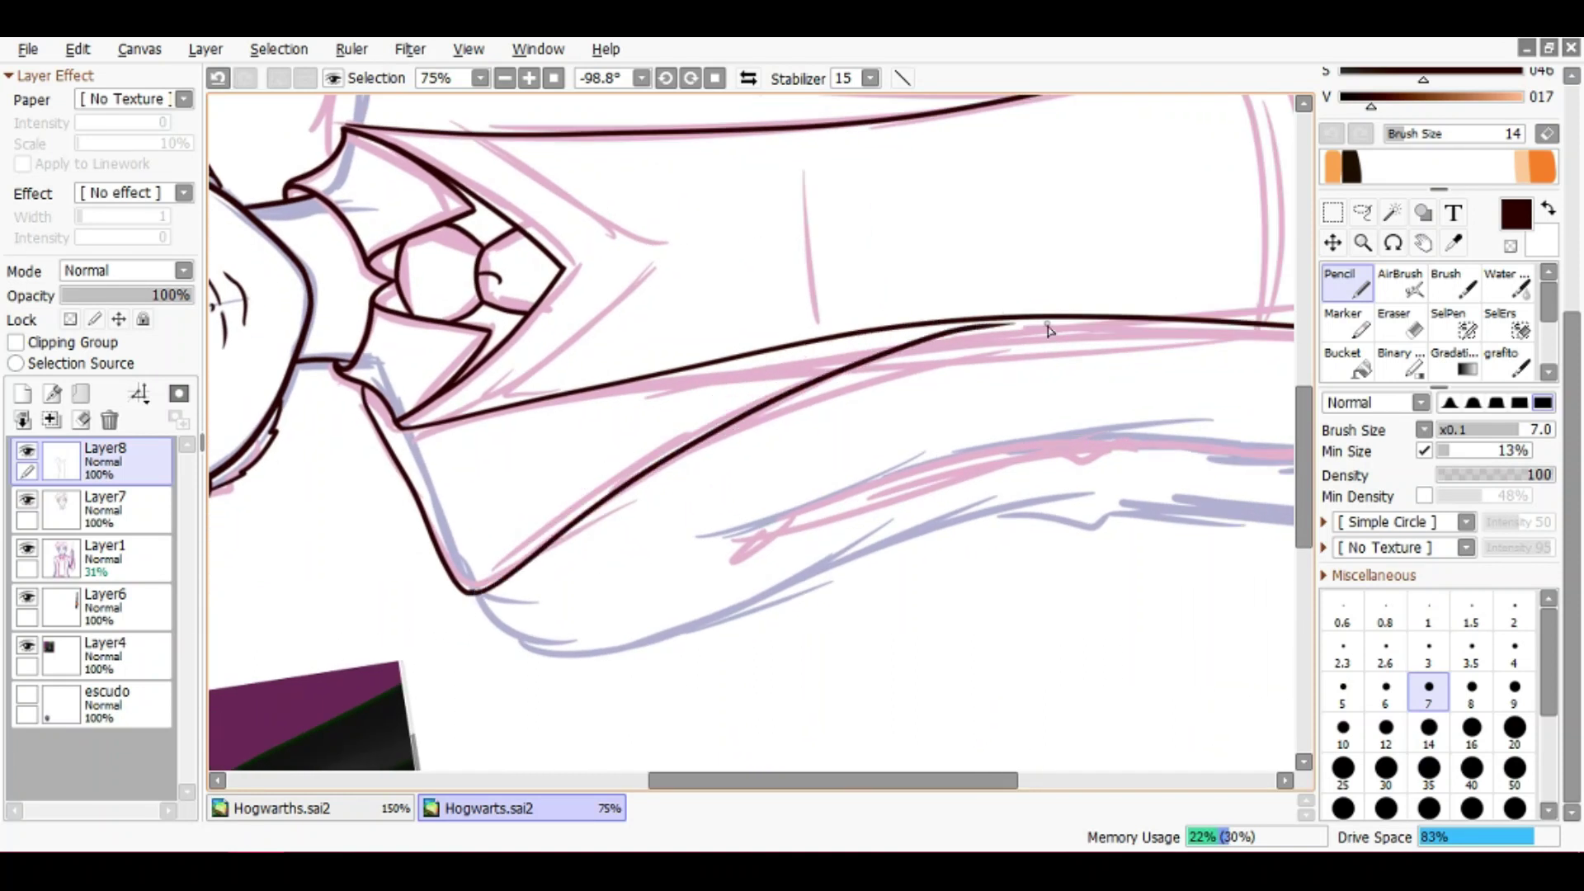
scroll(1048, 330, up, 3)
key(e)
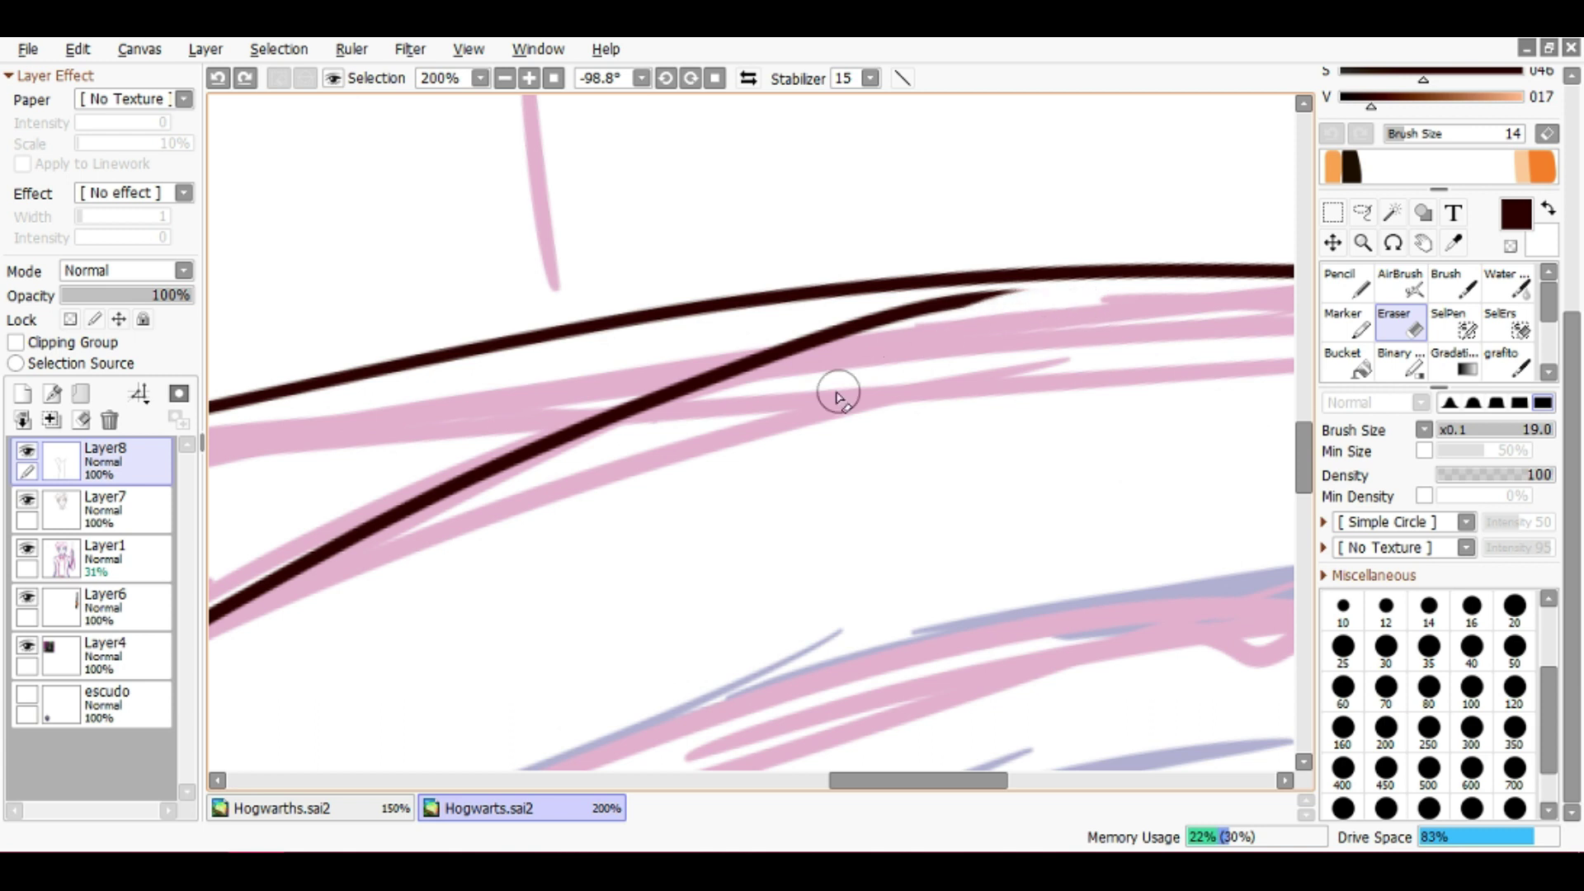
scroll(838, 394, up, 2)
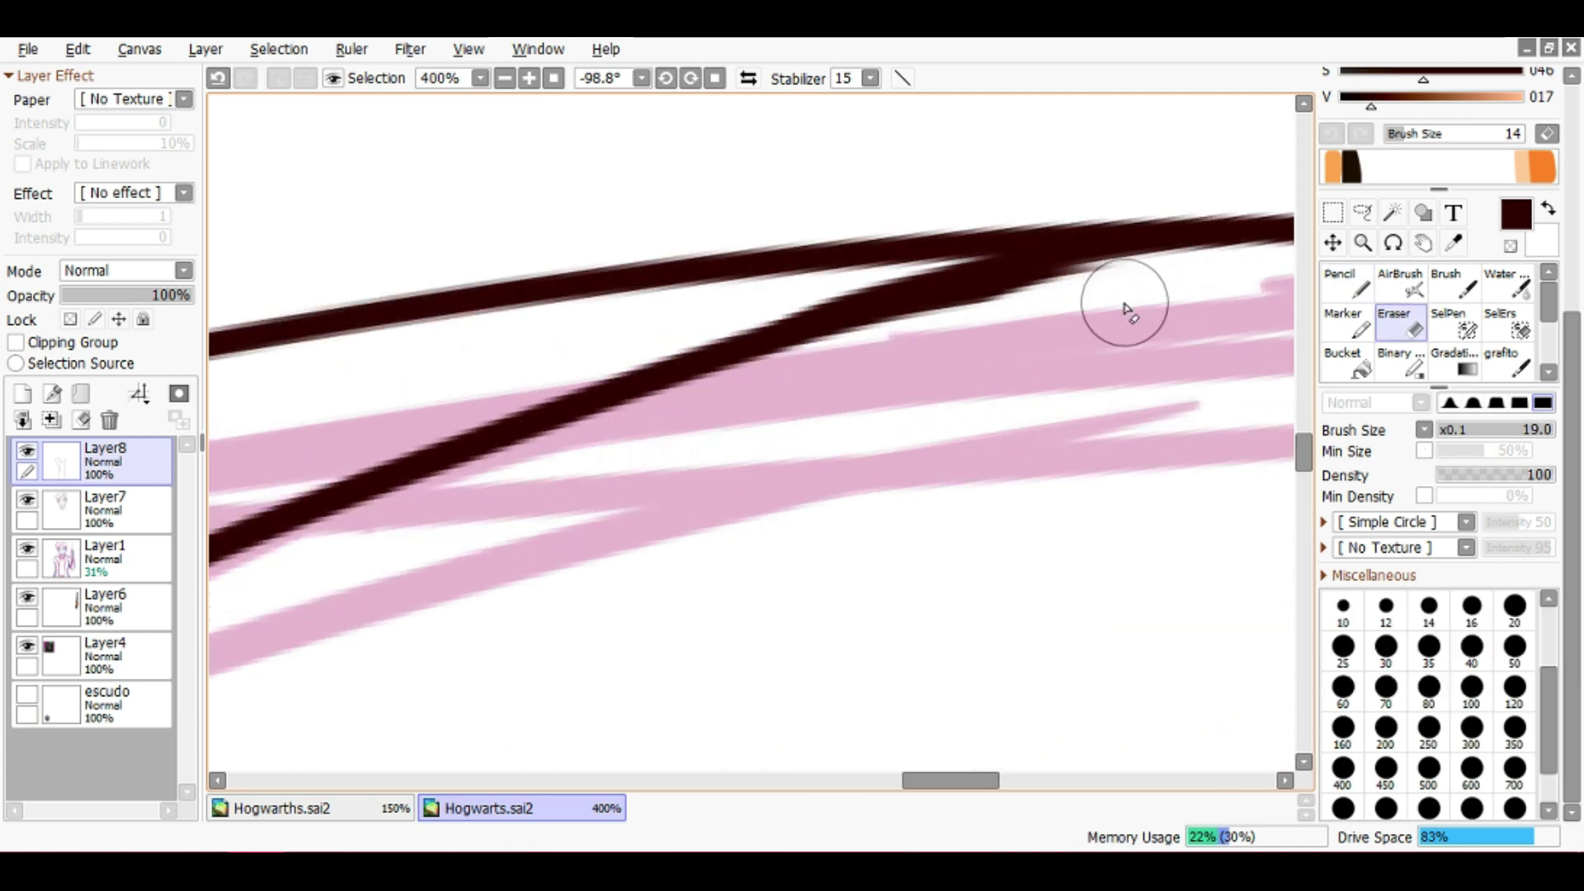
Ink the robe lapel's outer edge on the wand side, joining the front edge to the shoulder corner, and tidy the junction
key(n)
scroll(1131, 255, down, 6)
drag(1056, 420, 524, 647)
scroll(679, 492, up, 1)
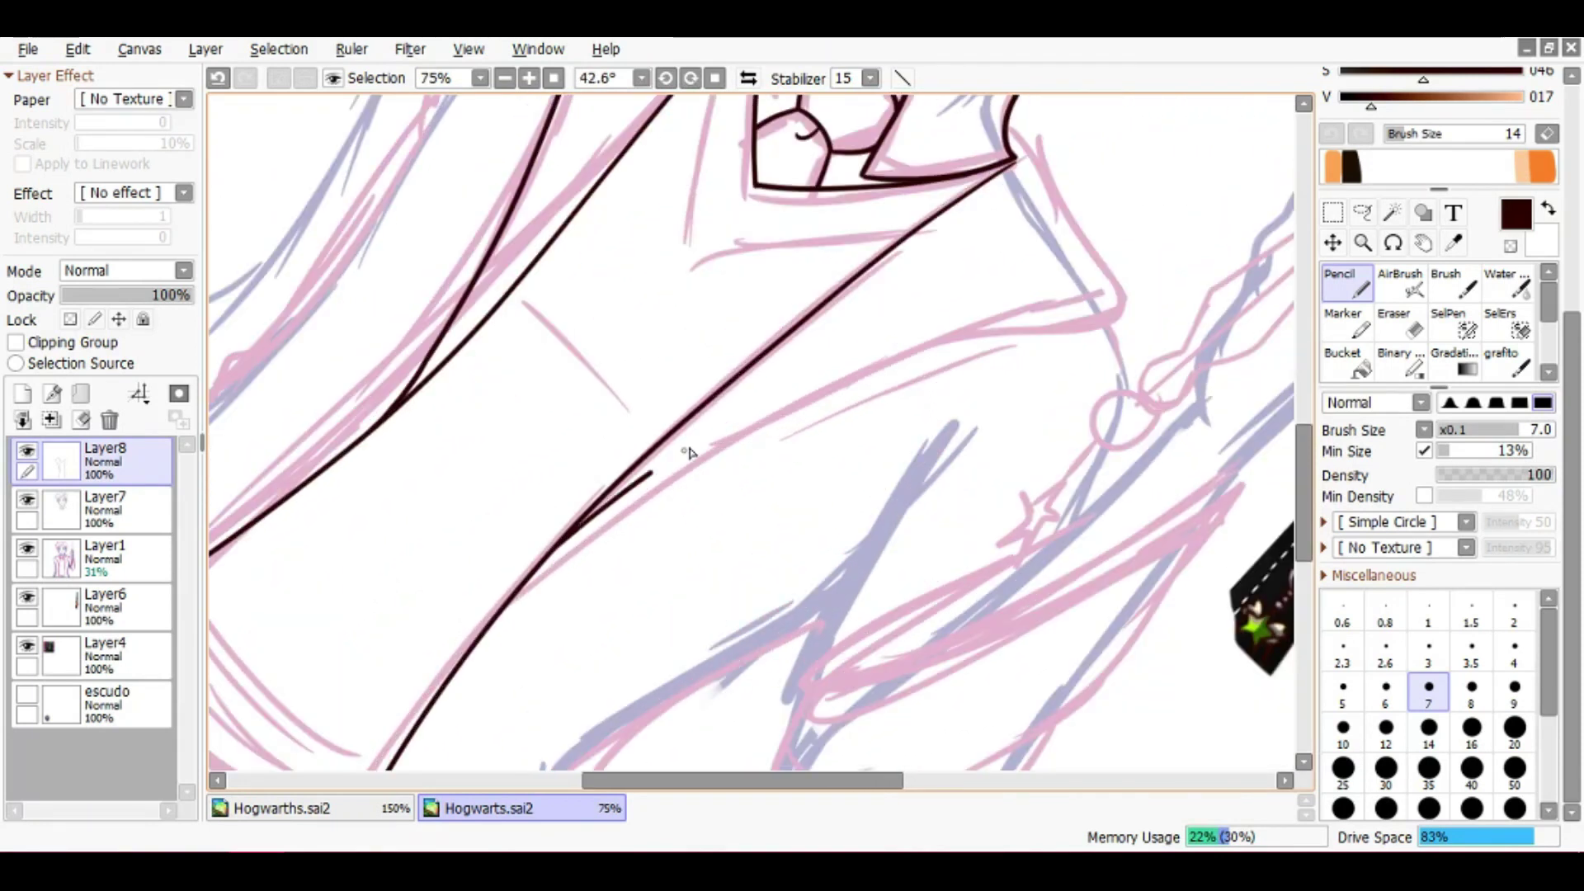
scroll(1105, 302, down, 1)
mouse_move(1106, 302)
mouse_down()
mouse_move(902, 237)
mouse_move(741, 336)
mouse_move(795, 396)
mouse_move(583, 475)
mouse_move(598, 540)
mouse_move(572, 448)
mouse_move(618, 496)
mouse_up()
scroll(753, 302, up, 3)
key(e)
key(n)
key(e)
scroll(576, 490, up, 2)
key(n)
Ink the robe's shoulder line on the wand side from the collar to the lapel corner and erase the overshooting end
scroll(573, 449, down, 1)
scroll(619, 495, down, 1)
scroll(622, 376, up, 1)
scroll(621, 375, up, 2)
mouse_move(561, 339)
mouse_down()
mouse_move(912, 259)
mouse_move(1054, 247)
mouse_move(905, 330)
mouse_up()
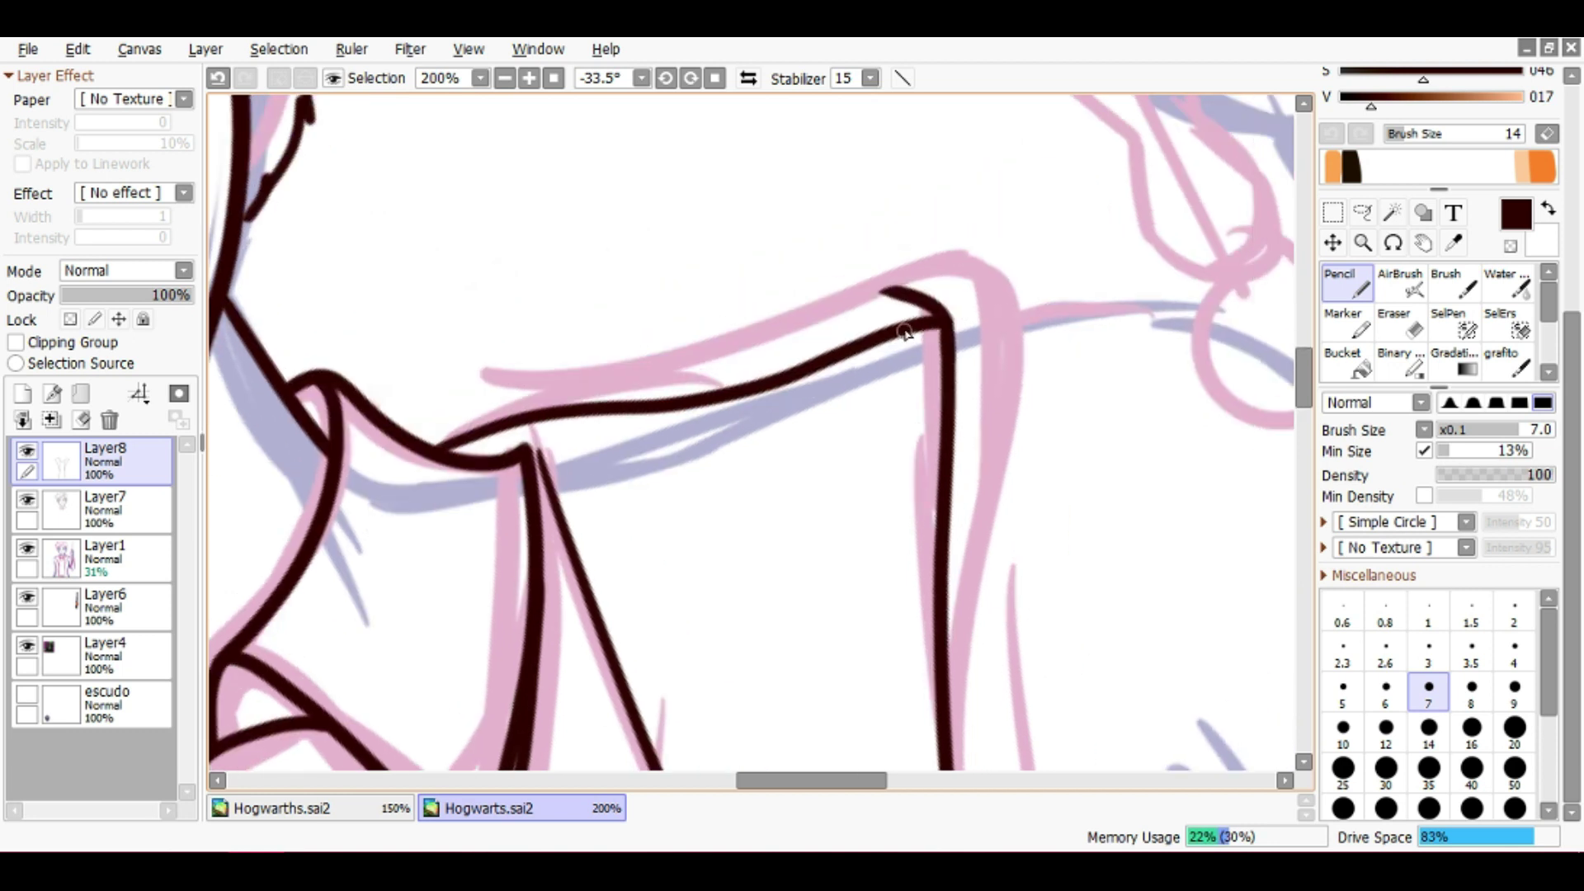
key(e)
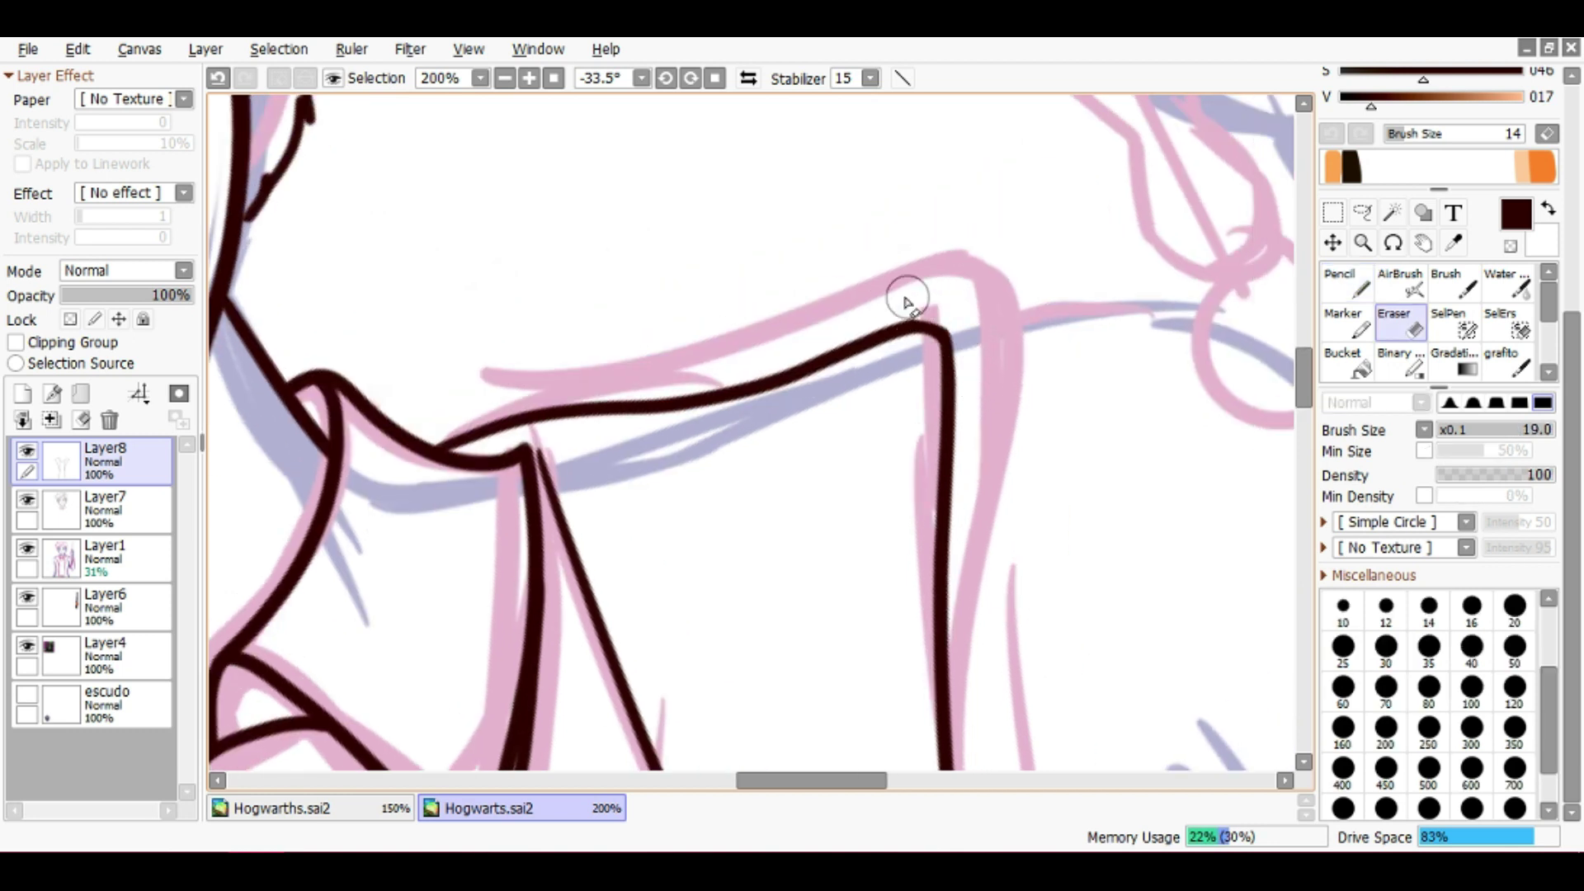
key(n)
scroll(908, 303, down, 2)
Ink the sweater's curved lower hem between the robe's front edges and a short fold line across the torso
scroll(854, 384, up, 5)
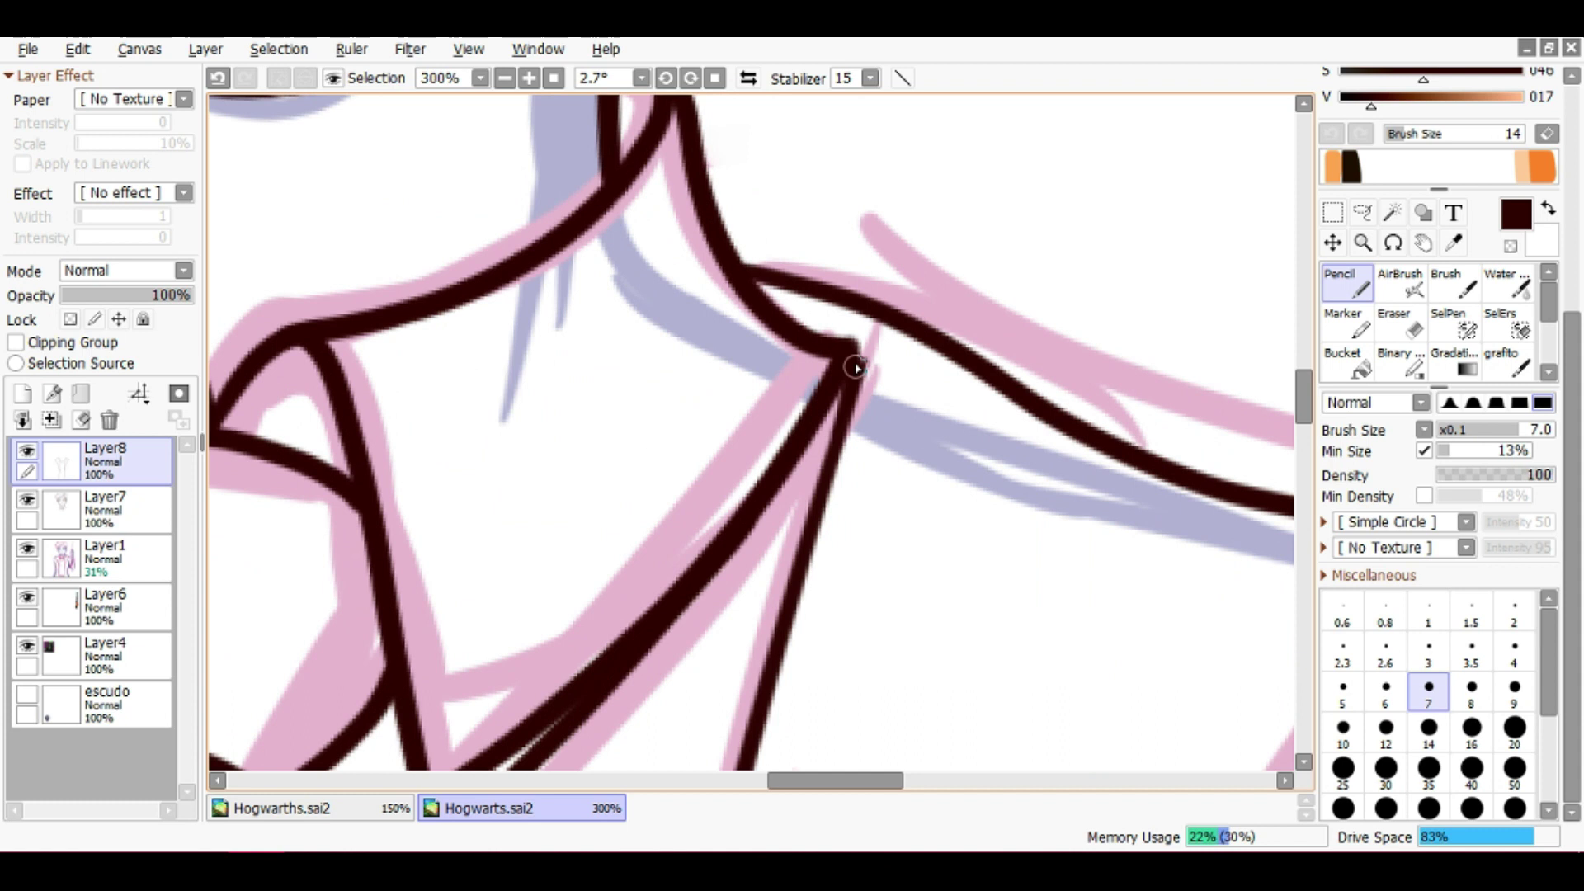
scroll(856, 368, down, 6)
drag(696, 616, 739, 272)
scroll(762, 340, up, 5)
mouse_move(762, 339)
mouse_down()
mouse_move(772, 259)
mouse_move(1102, 176)
mouse_up()
key(ctrl+z)
mouse_move(559, 398)
mouse_down()
mouse_move(647, 325)
mouse_move(1153, 174)
mouse_up()
key(ctrl+z)
scroll(537, 354, down, 2)
scroll(537, 354, down, 3)
mouse_move(537, 354)
mouse_down()
mouse_move(979, 328)
mouse_move(845, 328)
mouse_move(978, 371)
mouse_move(753, 269)
mouse_move(601, 411)
mouse_up()
scroll(845, 329, up, 3)
scroll(918, 371, down, 4)
scroll(602, 410, up, 4)
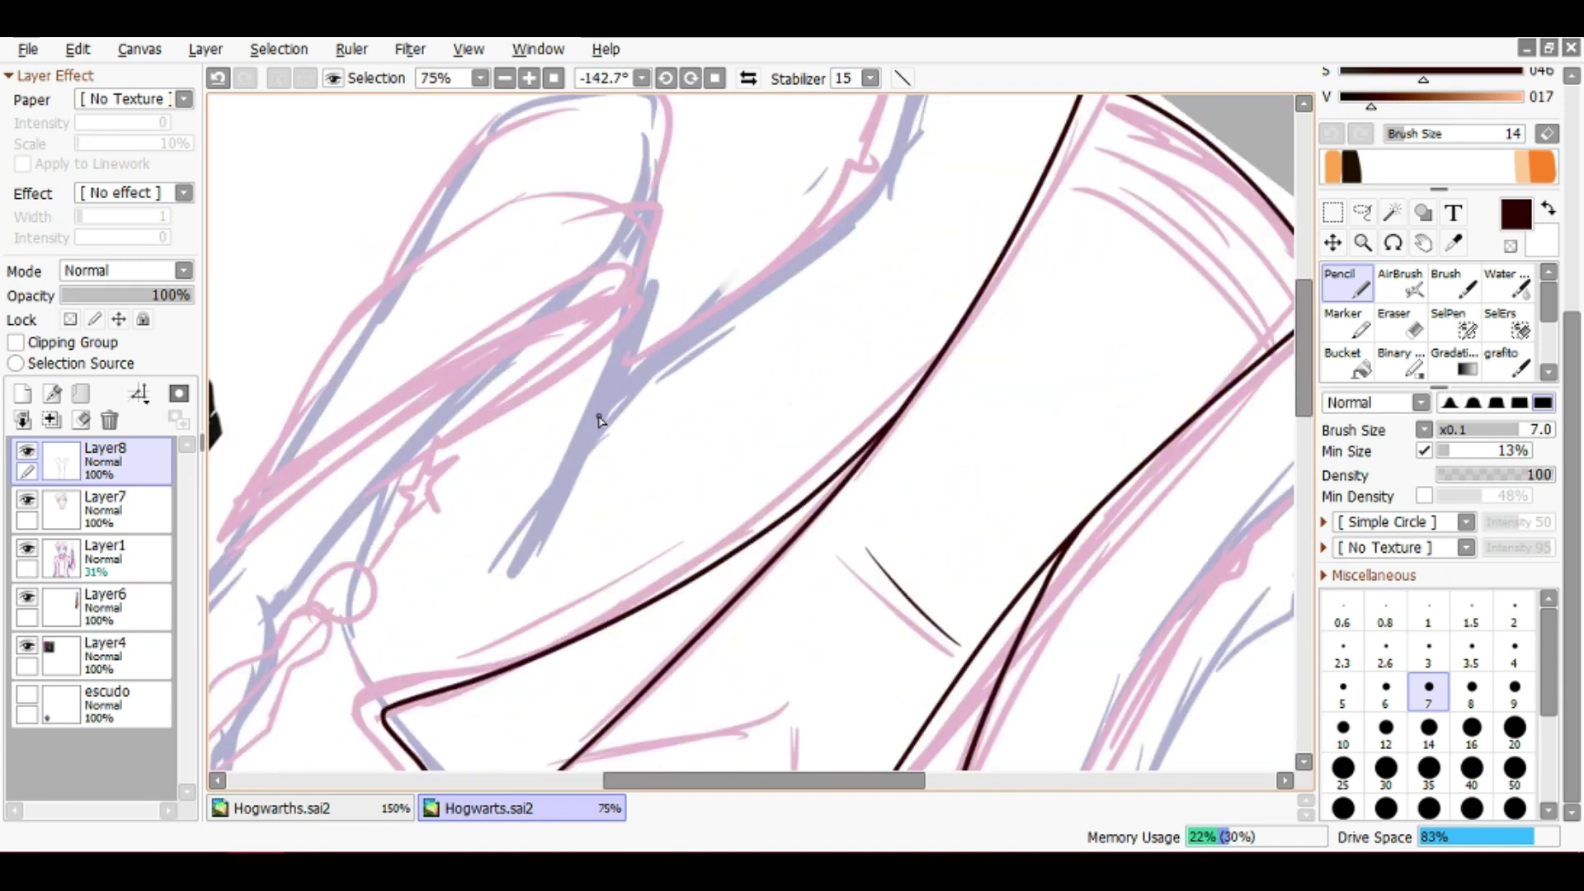
Ink the robe's side below the raised arm down to the canvas edge, with a creased notch at the waist and short folds
mouse_move(873, 165)
mouse_down()
mouse_move(955, 438)
mouse_move(678, 434)
mouse_up()
scroll(679, 435, up, 1)
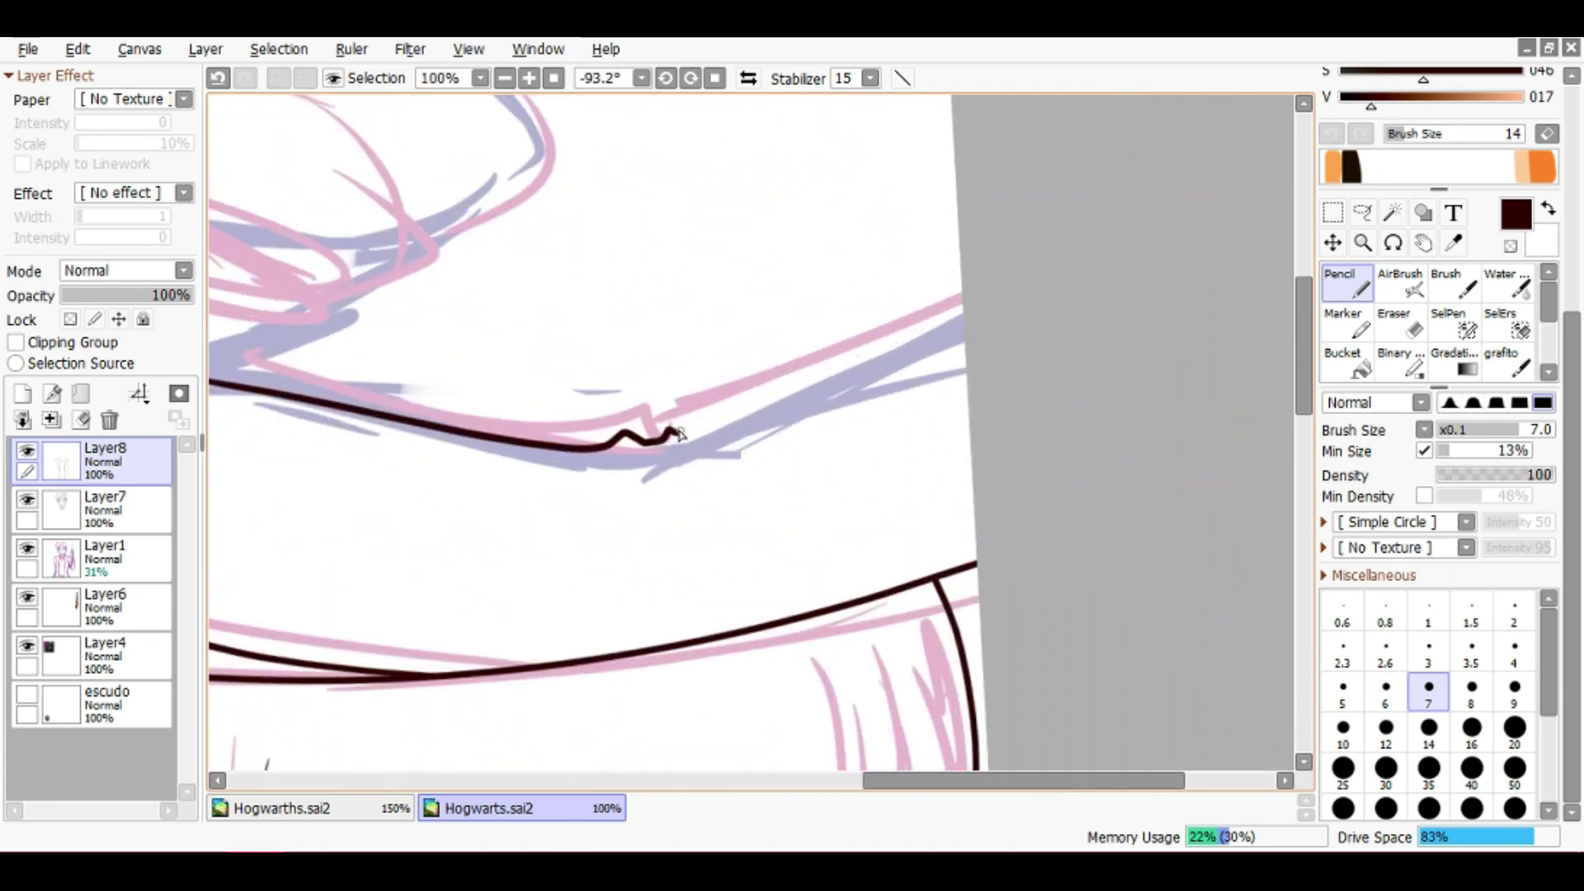
mouse_move(1004, 296)
mouse_down()
mouse_move(909, 470)
mouse_move(746, 382)
mouse_up()
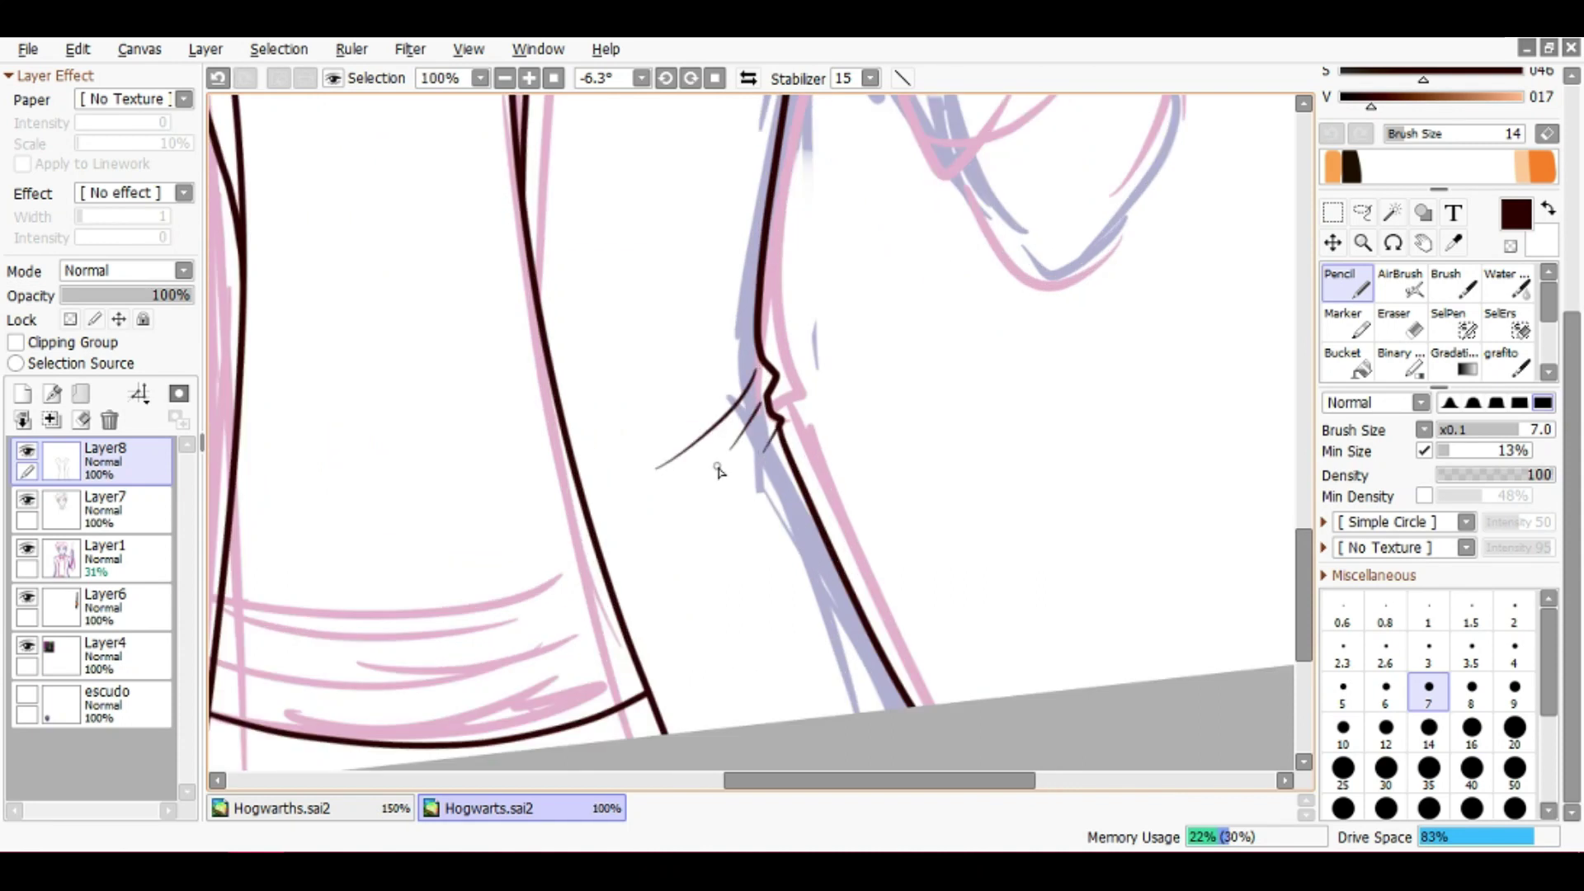
key(ctrl+z)
scroll(768, 412, up, 1)
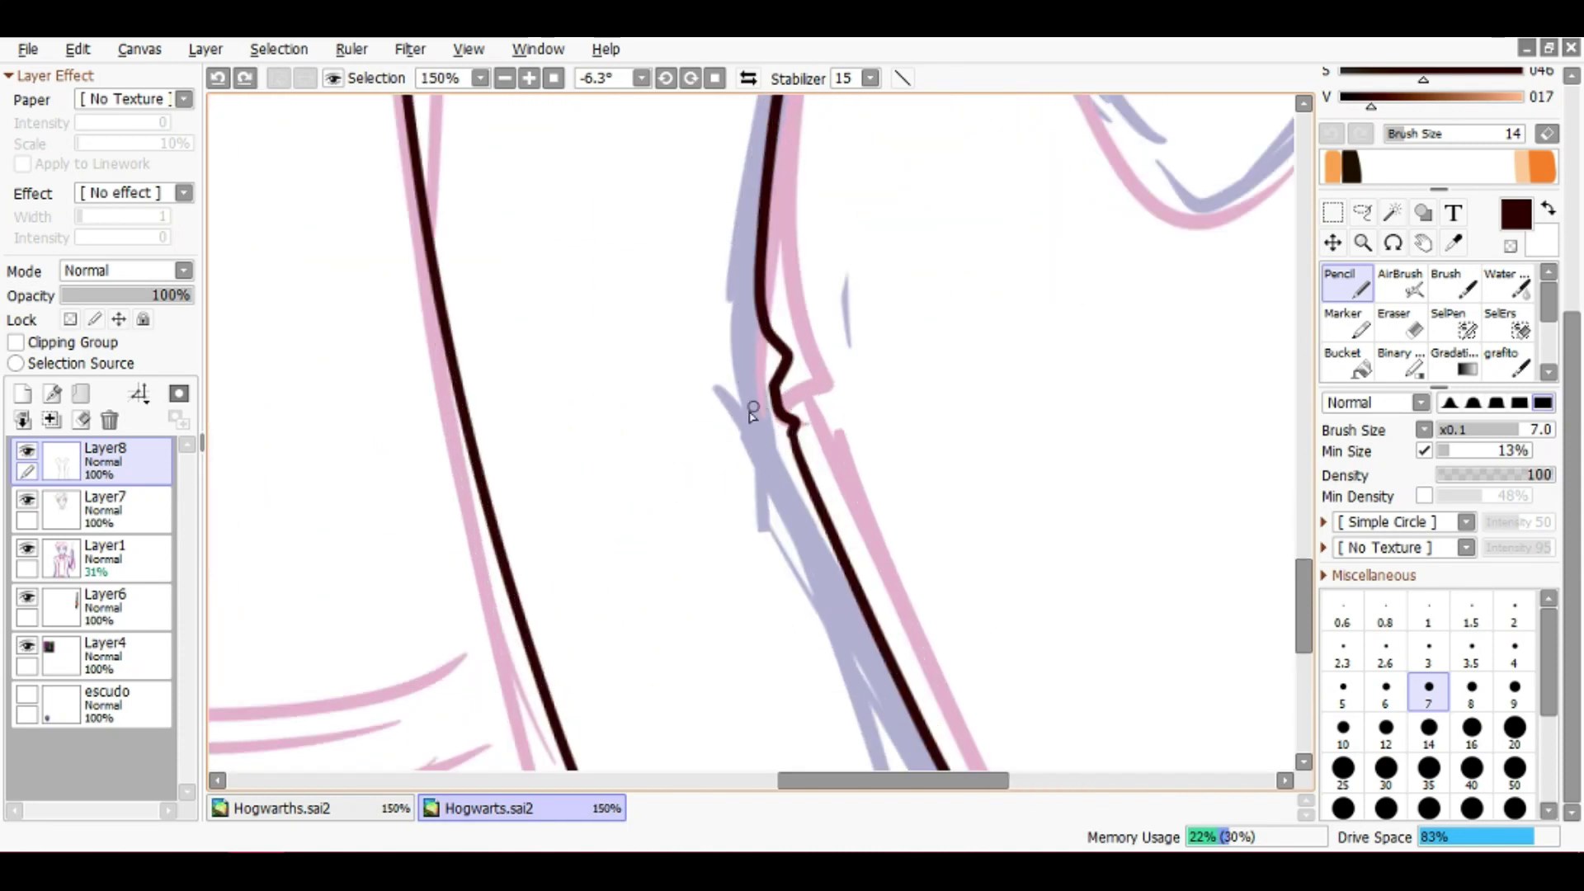
scroll(751, 483, down, 4)
Ink the lowered arm's inner sleeve edge from the armpit down, with a creased notch at the elbow
mouse_move(795, 553)
mouse_down()
mouse_move(777, 561)
mouse_move(719, 412)
mouse_move(760, 460)
mouse_move(856, 244)
mouse_up()
scroll(759, 460, up, 3)
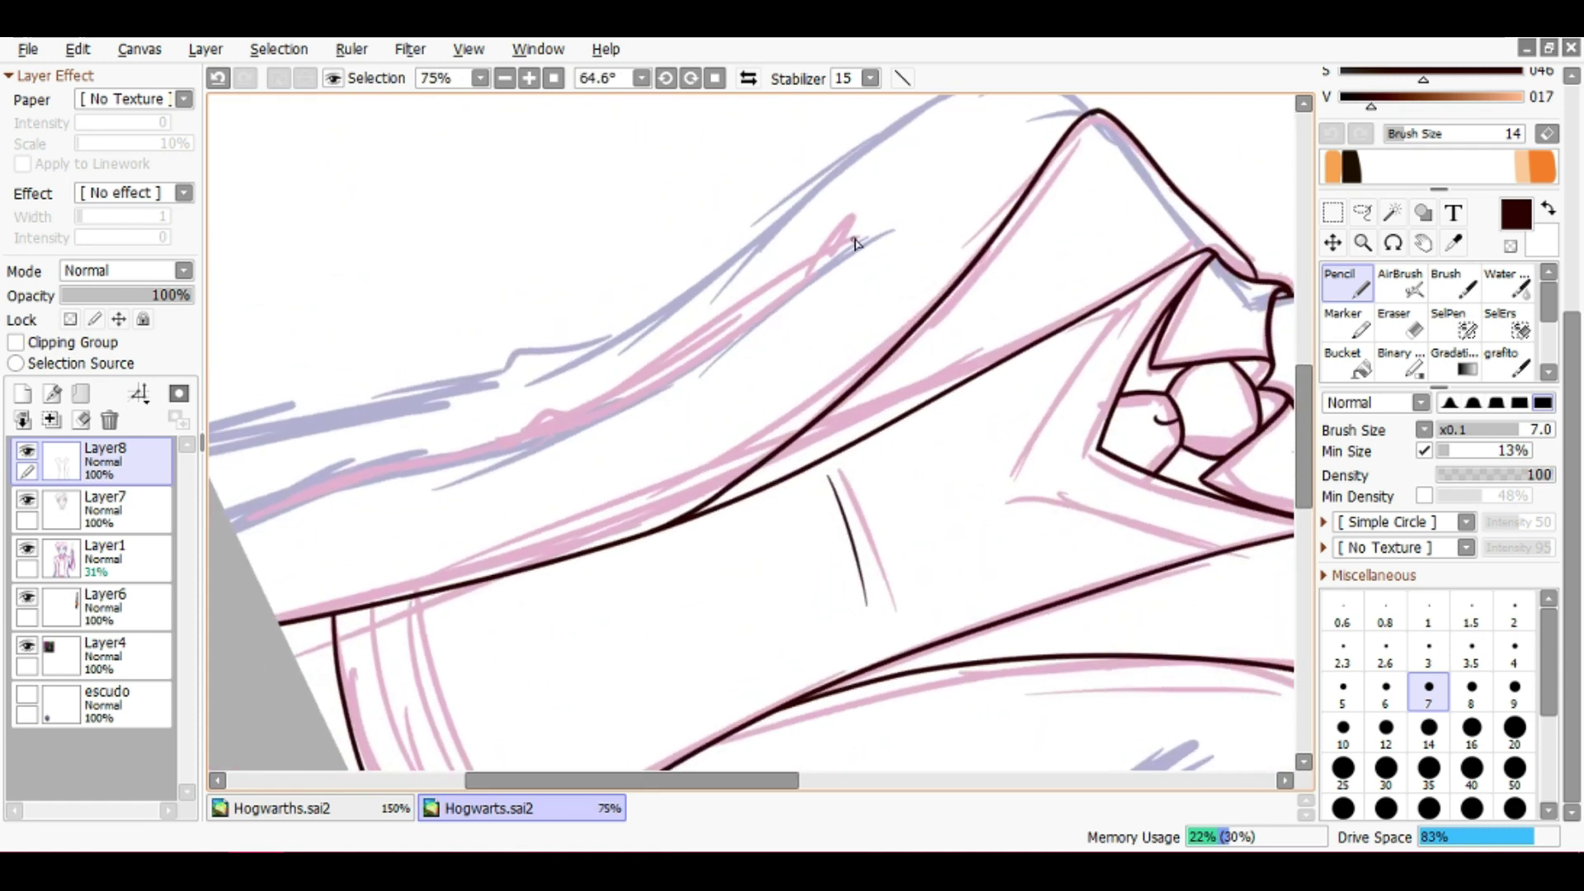
mouse_move(582, 464)
mouse_down()
mouse_move(753, 506)
mouse_move(788, 404)
mouse_up()
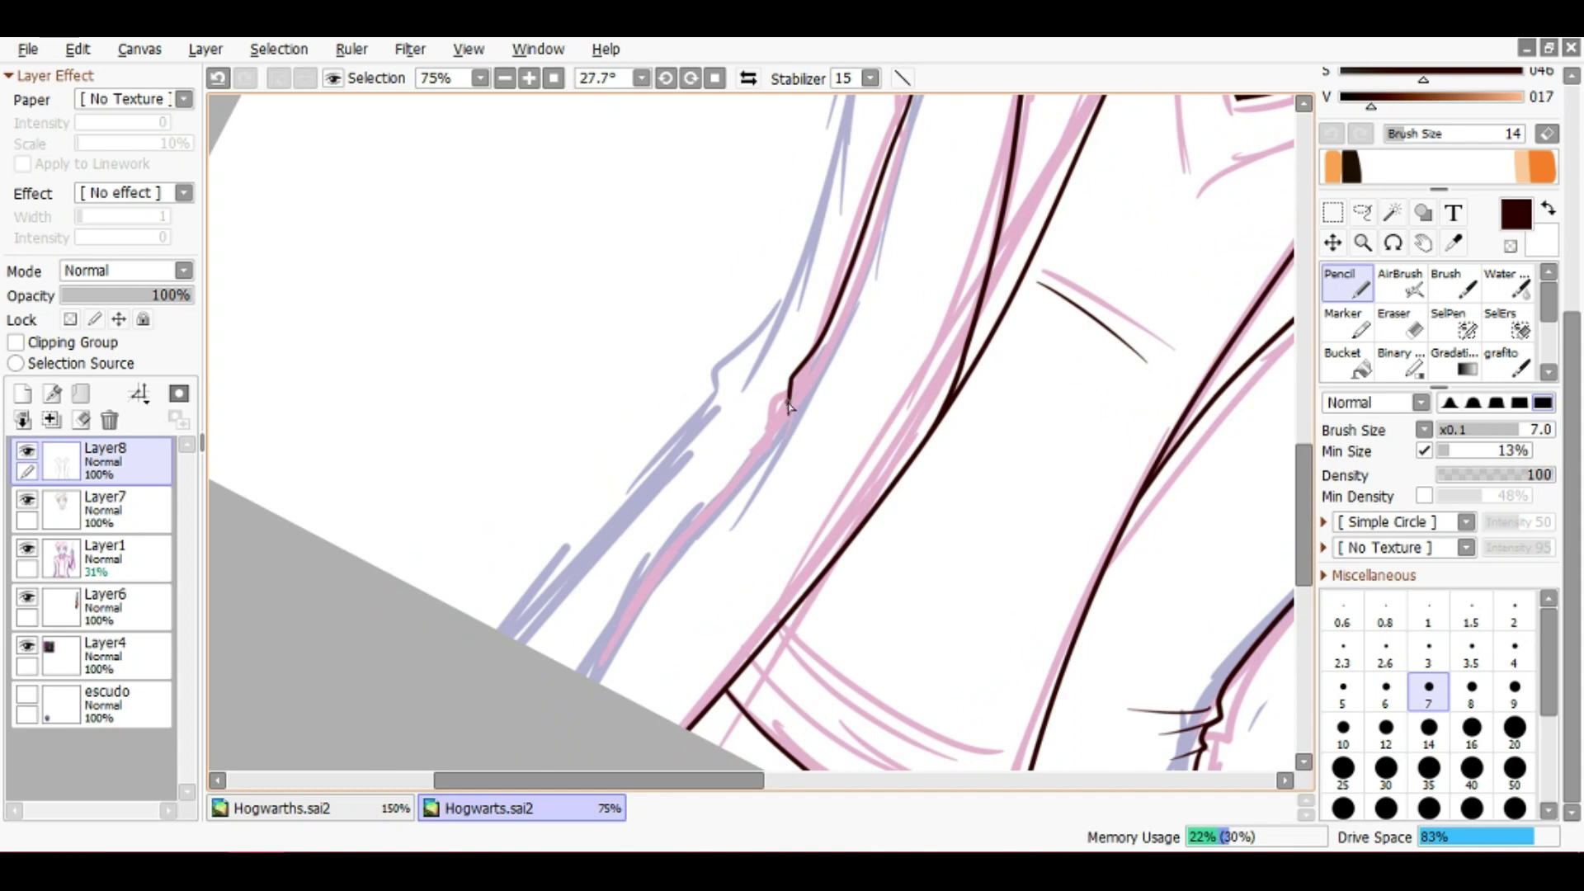
scroll(789, 441, down, 3)
Ink the lowered arm's outer sleeve edge from the shoulder along the upper arm, with a small crease level with the armpit
mouse_move(806, 470)
mouse_down()
mouse_move(873, 495)
mouse_move(866, 575)
mouse_up()
scroll(821, 294, up, 2)
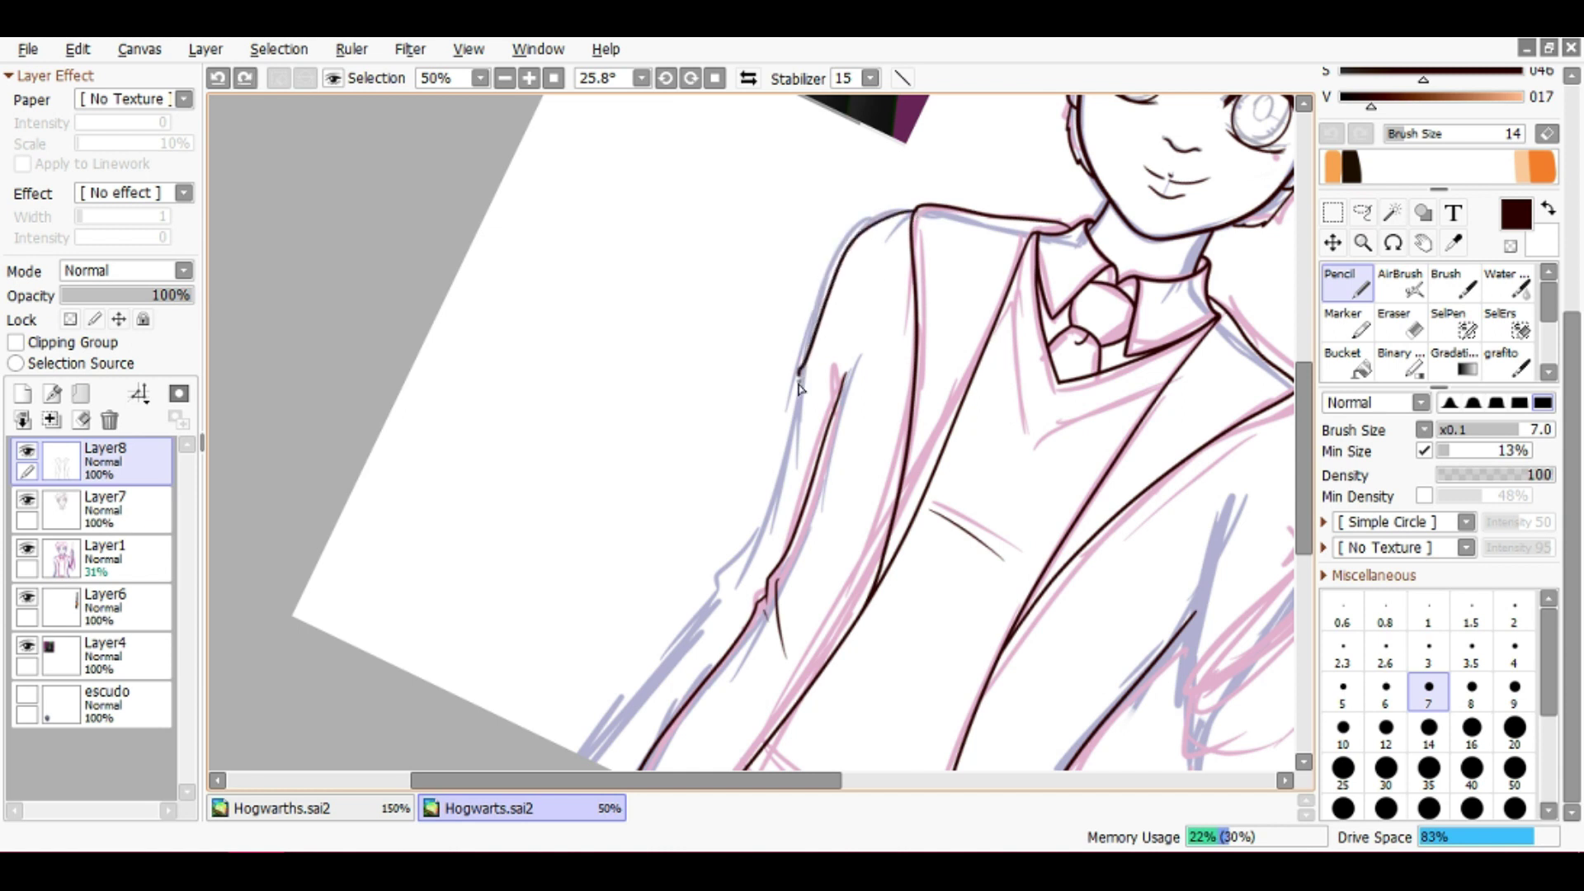
mouse_move(794, 437)
mouse_down()
mouse_move(840, 477)
mouse_move(866, 365)
mouse_up()
scroll(840, 477, up, 2)
scroll(915, 415, down, 2)
scroll(838, 329, up, 2)
scroll(854, 455, down, 2)
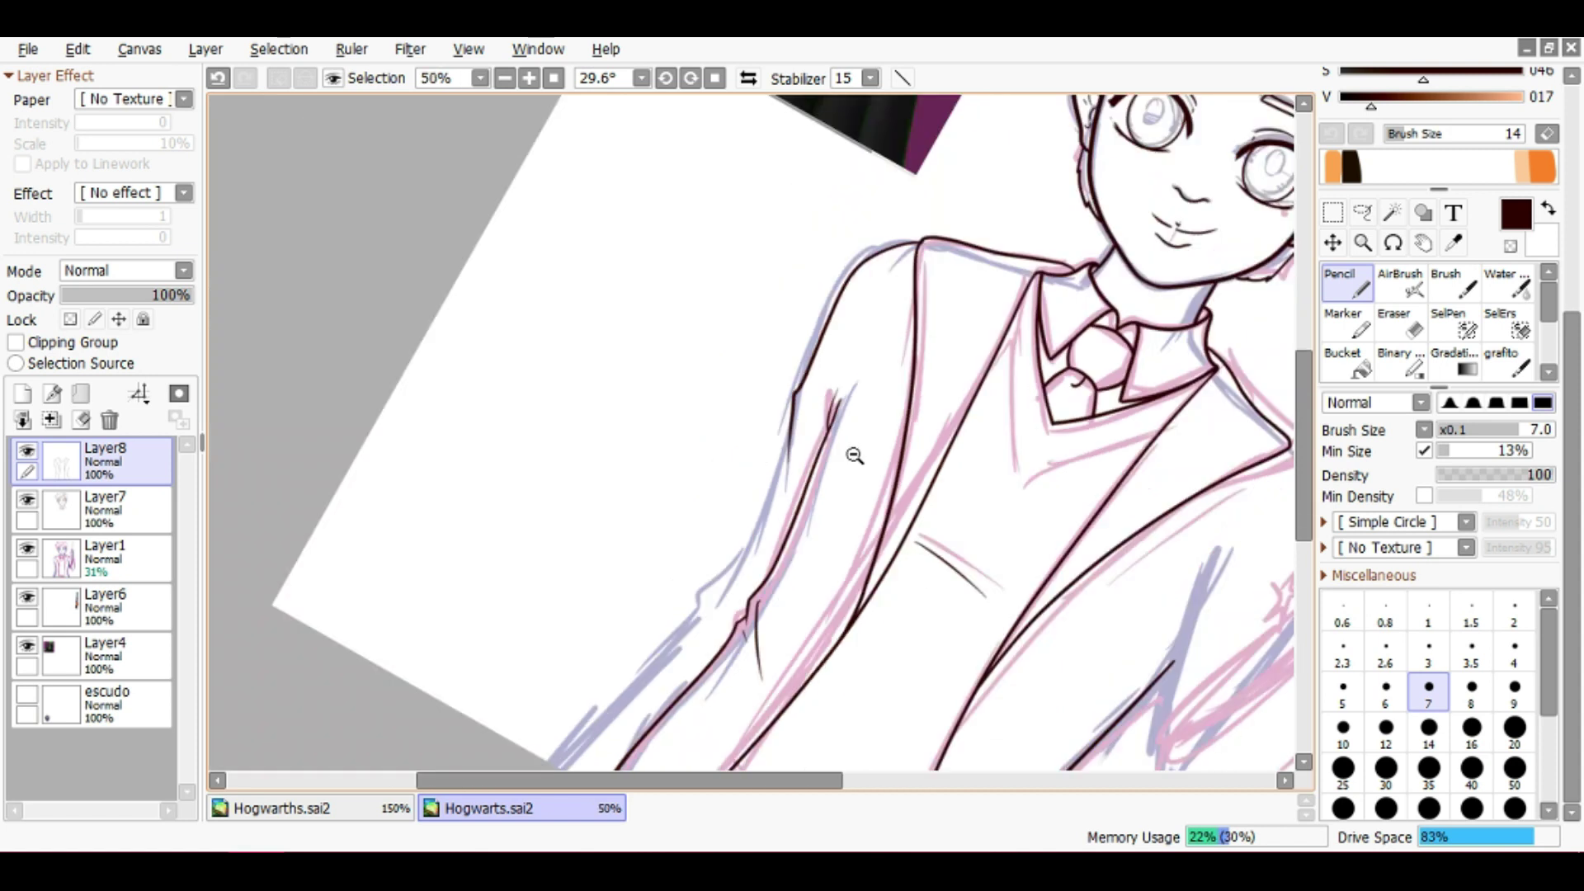
drag(855, 456, 866, 428)
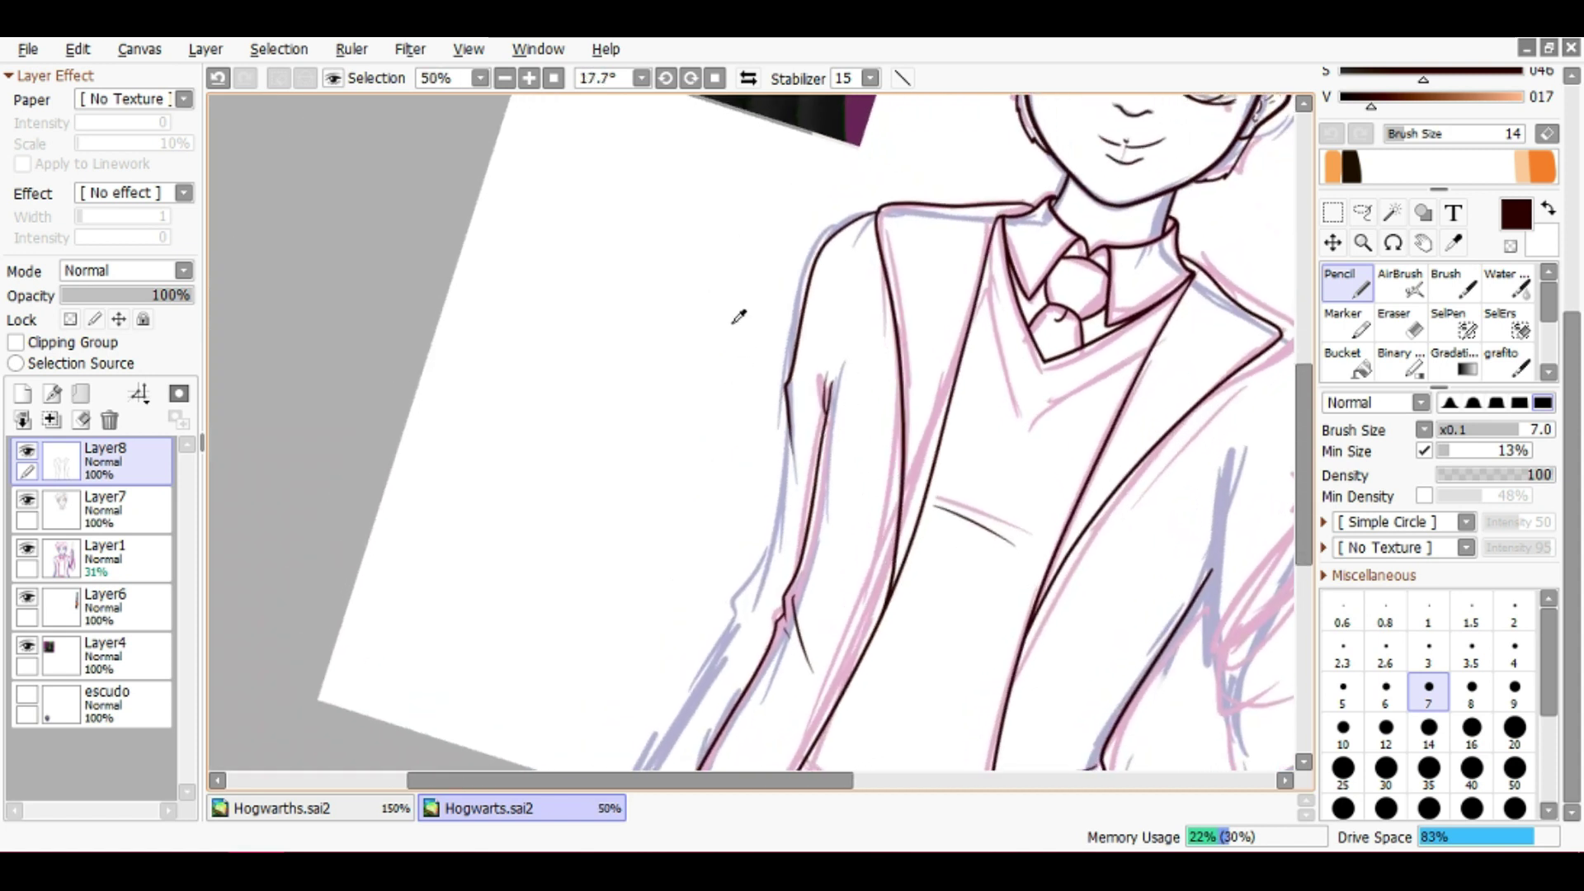
scroll(756, 353, down, 1)
drag(757, 353, 784, 429)
scroll(784, 429, down, 1)
scroll(789, 433, up, 5)
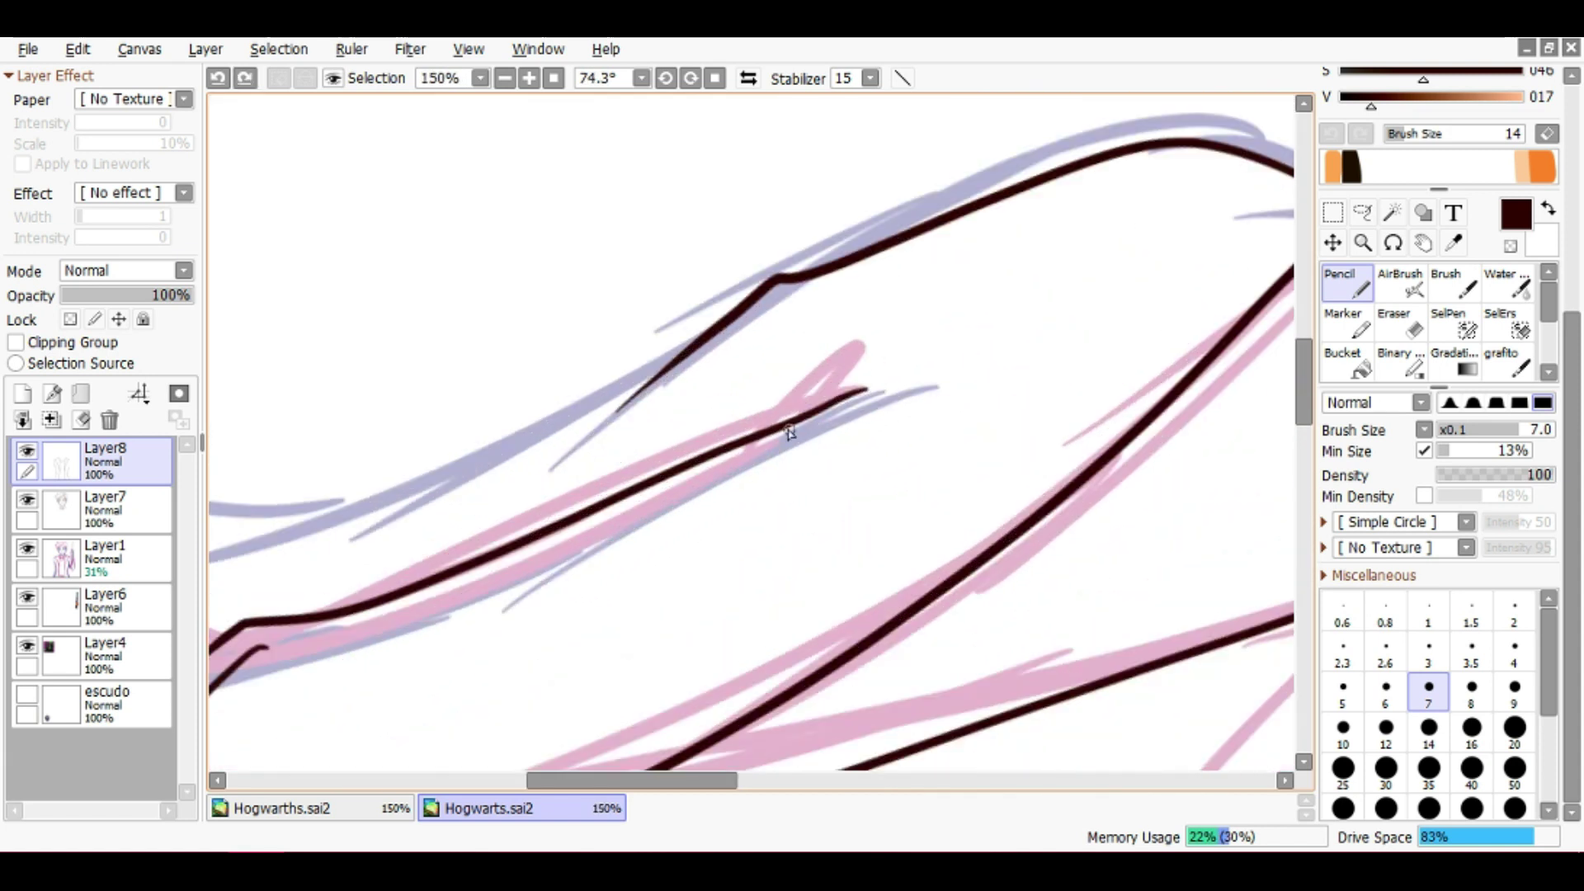
Continue the lowered arm's outer sleeve edge past the elbow to the canvas edge and add fold lines at armpit and elbow
scroll(790, 425, down, 2)
scroll(791, 425, down, 1)
mouse_move(790, 425)
mouse_down()
mouse_move(807, 383)
mouse_move(925, 285)
mouse_up()
scroll(930, 279, up, 2)
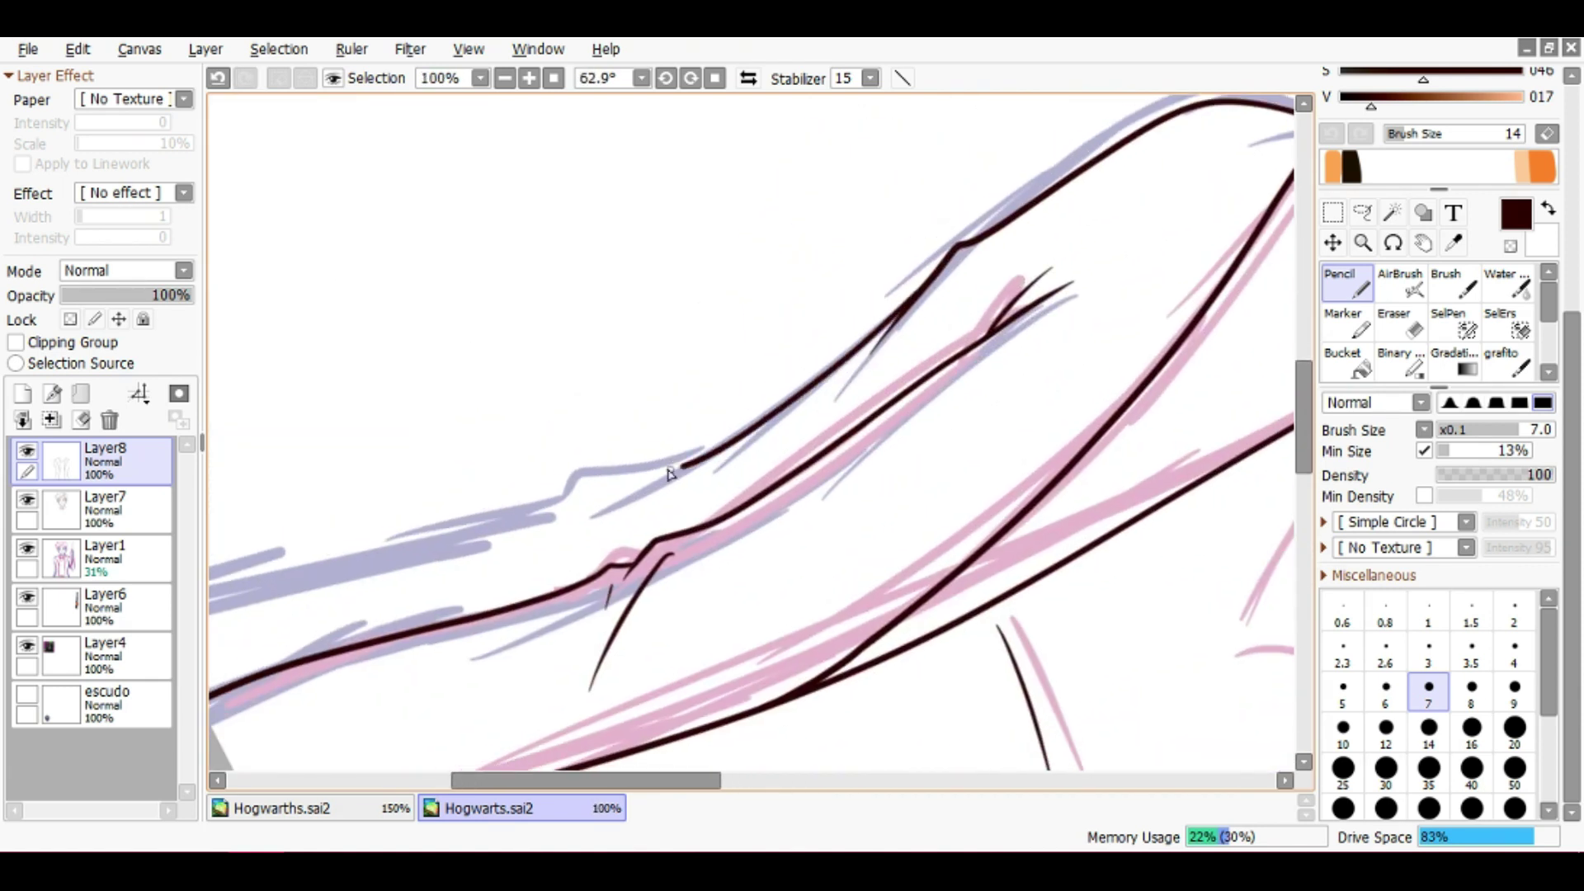
scroll(637, 526, down, 2)
mouse_move(637, 526)
mouse_down()
mouse_move(825, 566)
mouse_move(760, 477)
mouse_move(740, 354)
mouse_move(764, 512)
mouse_up()
scroll(760, 477, up, 2)
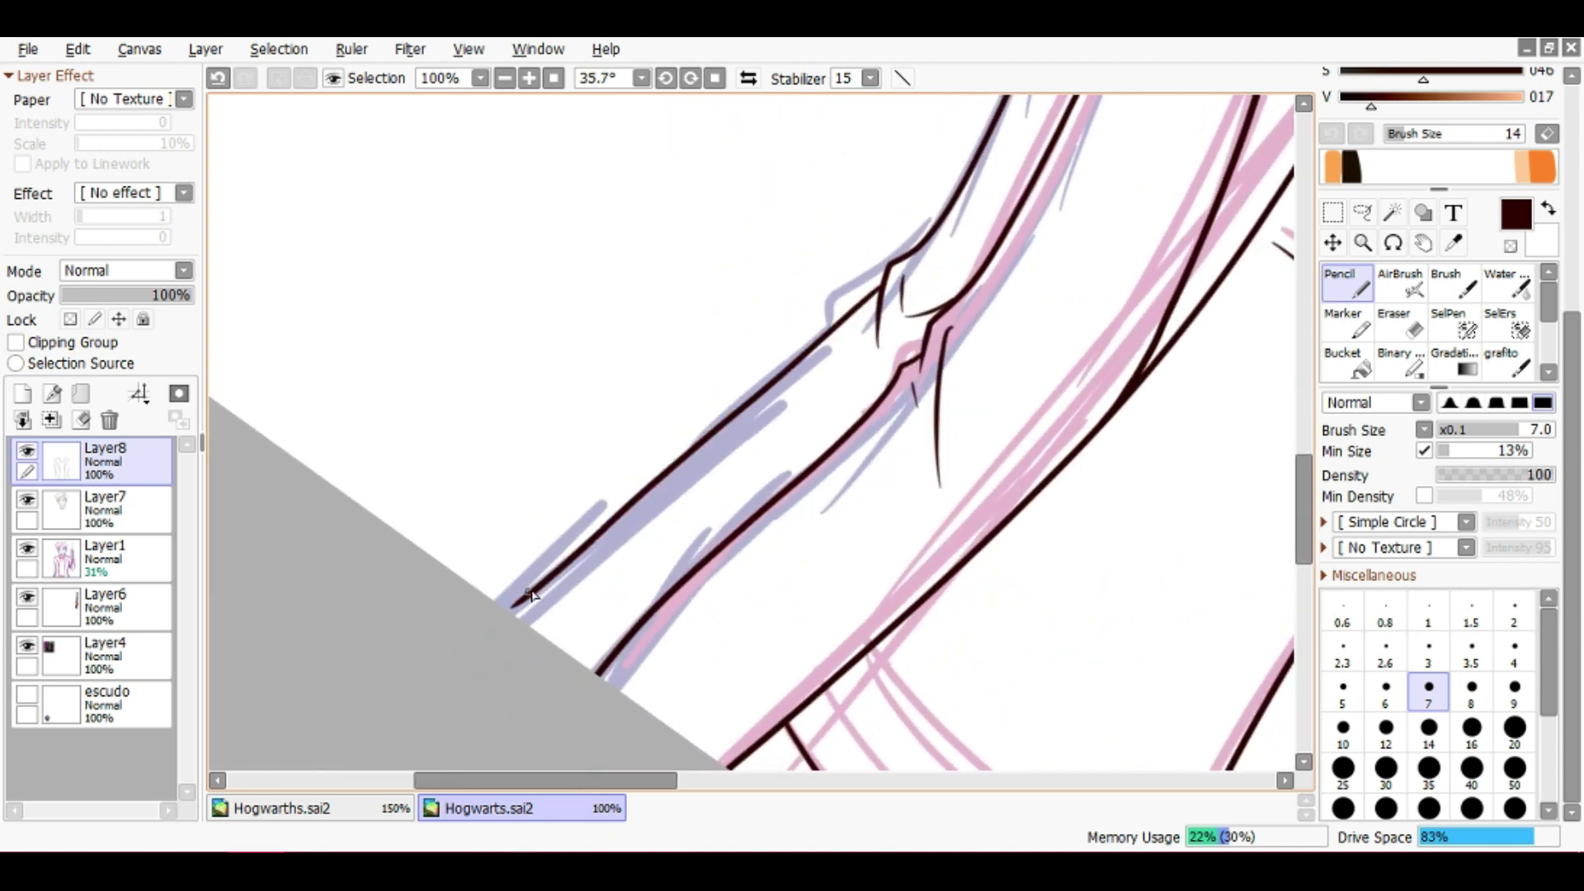
Ink the crossing crease lines at the armpit of the raised arm, where the robe's side meets the sleeve
scroll(505, 631, down, 2)
mouse_move(505, 630)
mouse_down()
mouse_move(707, 671)
mouse_move(834, 552)
mouse_move(703, 661)
mouse_move(801, 602)
mouse_move(770, 487)
mouse_move(825, 431)
mouse_up()
scroll(801, 602, up, 2)
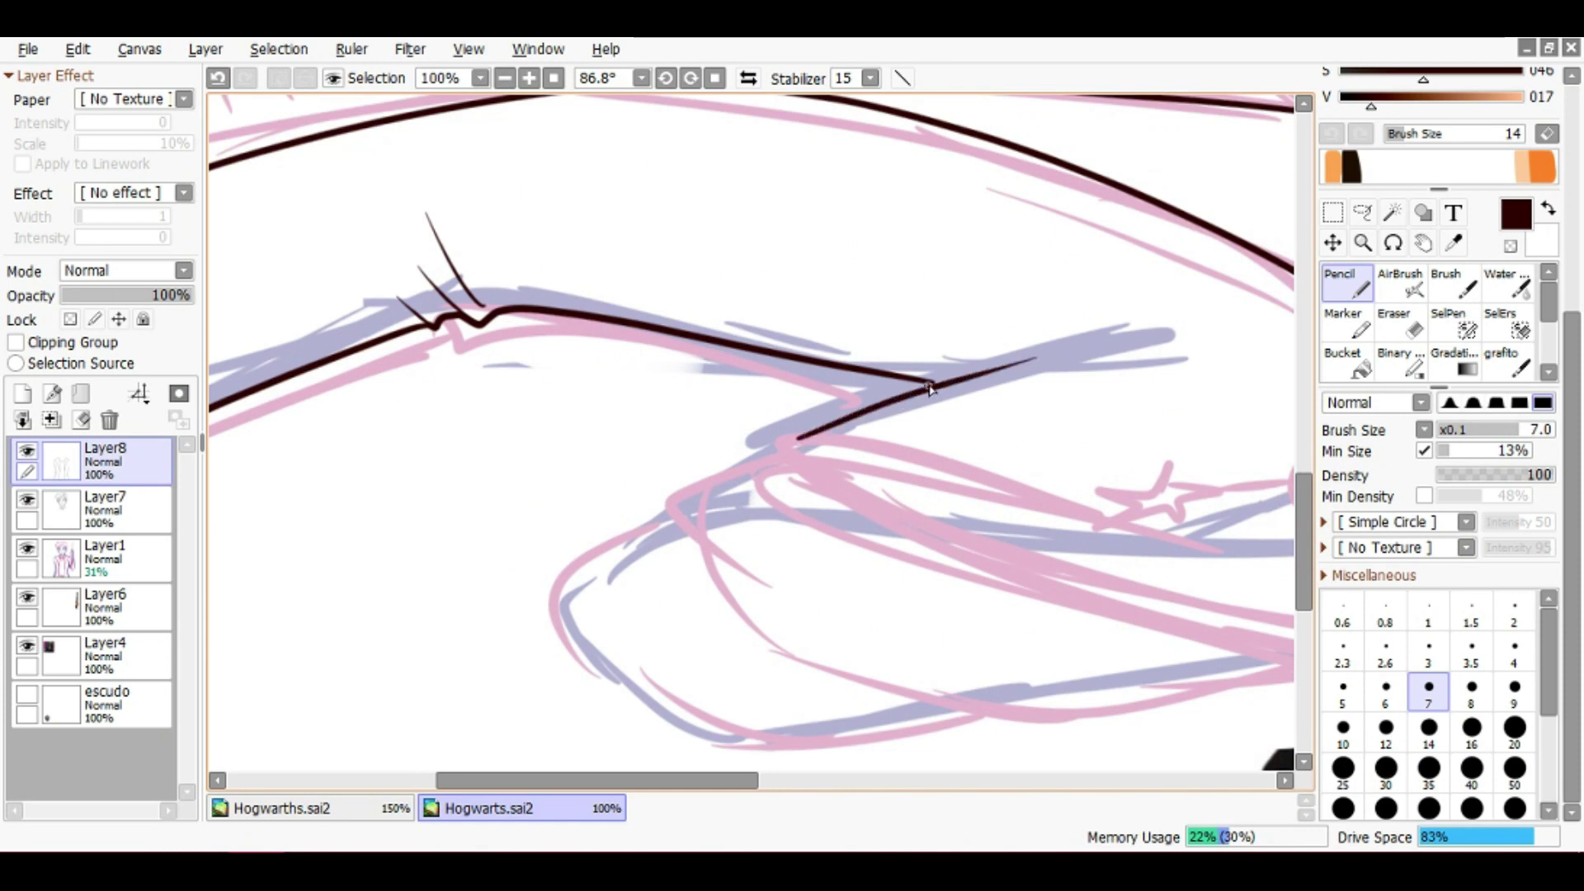
scroll(929, 388, down, 1)
drag(998, 368, 966, 343)
scroll(965, 343, up, 3)
scroll(815, 345, down, 4)
Ink the raised arm's outer upper sleeve as a curve from the lapel's shoulder corner down toward the forearm
mouse_move(815, 345)
mouse_down()
mouse_move(919, 424)
mouse_move(800, 343)
mouse_move(809, 285)
mouse_move(897, 419)
mouse_move(685, 406)
mouse_up()
scroll(896, 418, up, 3)
scroll(685, 406, up, 1)
scroll(1137, 326, down, 3)
mouse_move(1137, 326)
mouse_down()
mouse_move(825, 413)
mouse_move(761, 454)
mouse_up()
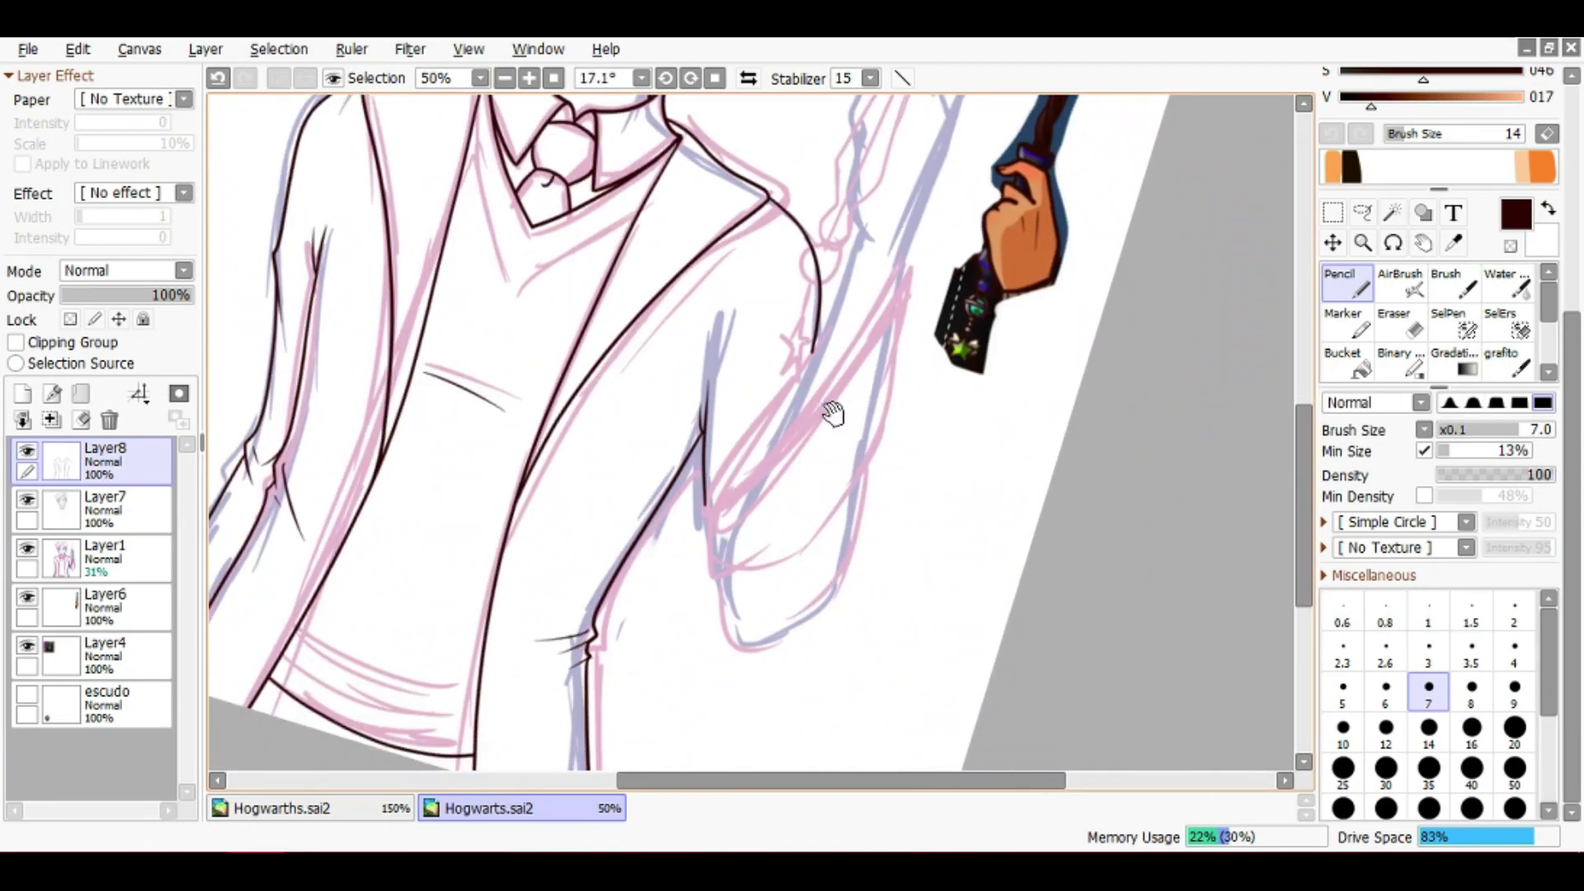
Ink both long edges of the raised forearm, from inside the sleeve opening up toward the wrist
drag(832, 412, 764, 498)
scroll(668, 457, up, 1)
drag(996, 326, 829, 402)
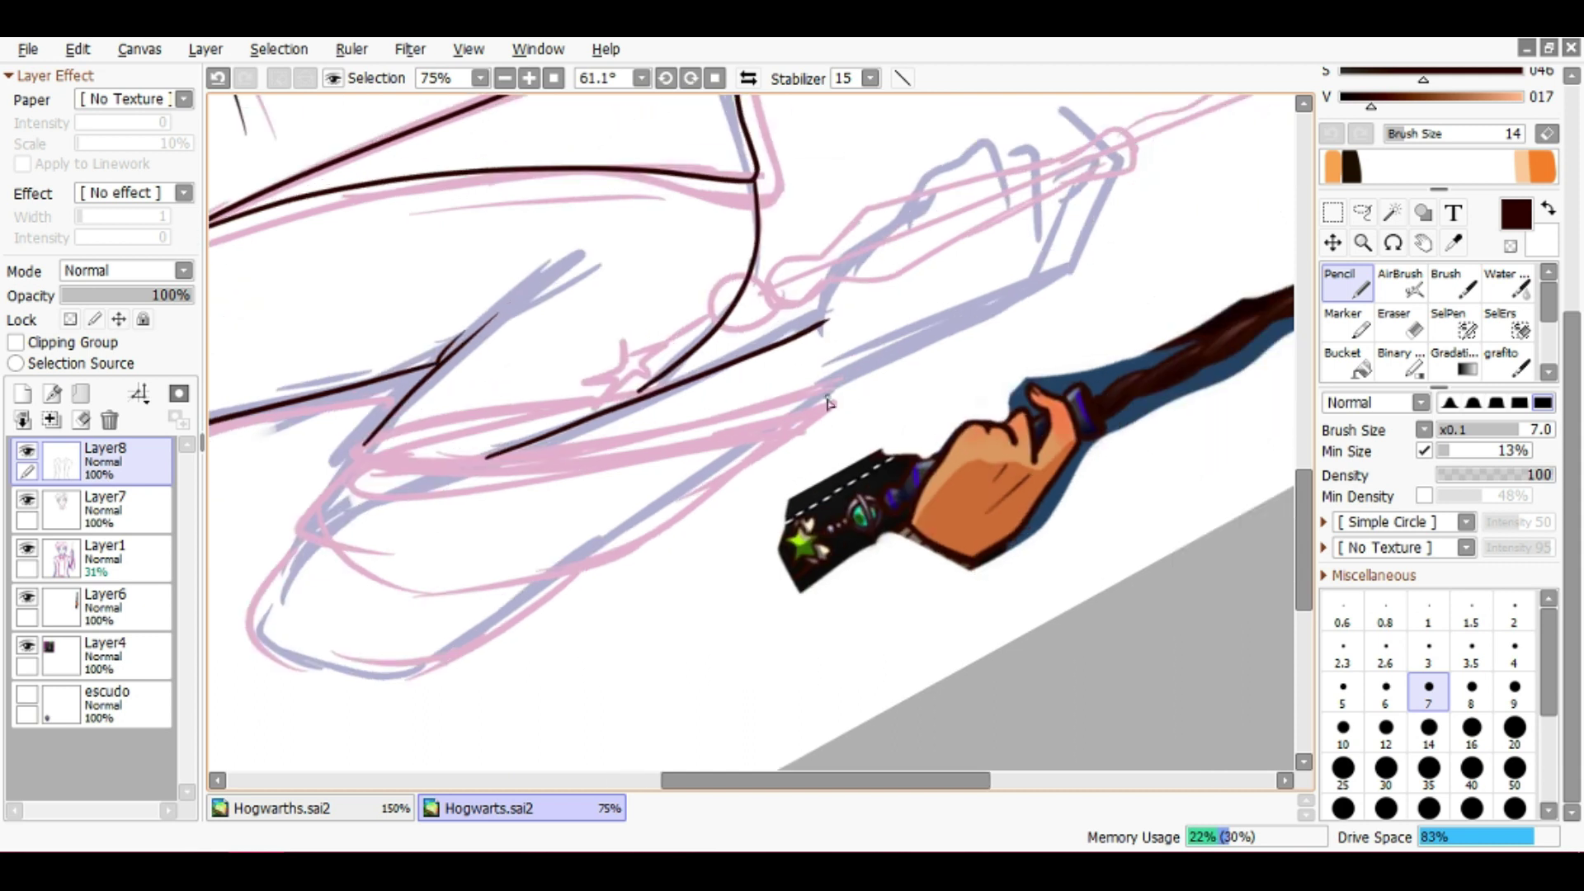
scroll(926, 398, up, 1)
mouse_move(926, 397)
mouse_down()
mouse_move(760, 431)
mouse_move(683, 407)
mouse_move(718, 414)
mouse_up()
Add a new layer and ink the two edges of the wide sleeve opening around the raised forearm
click(22, 394)
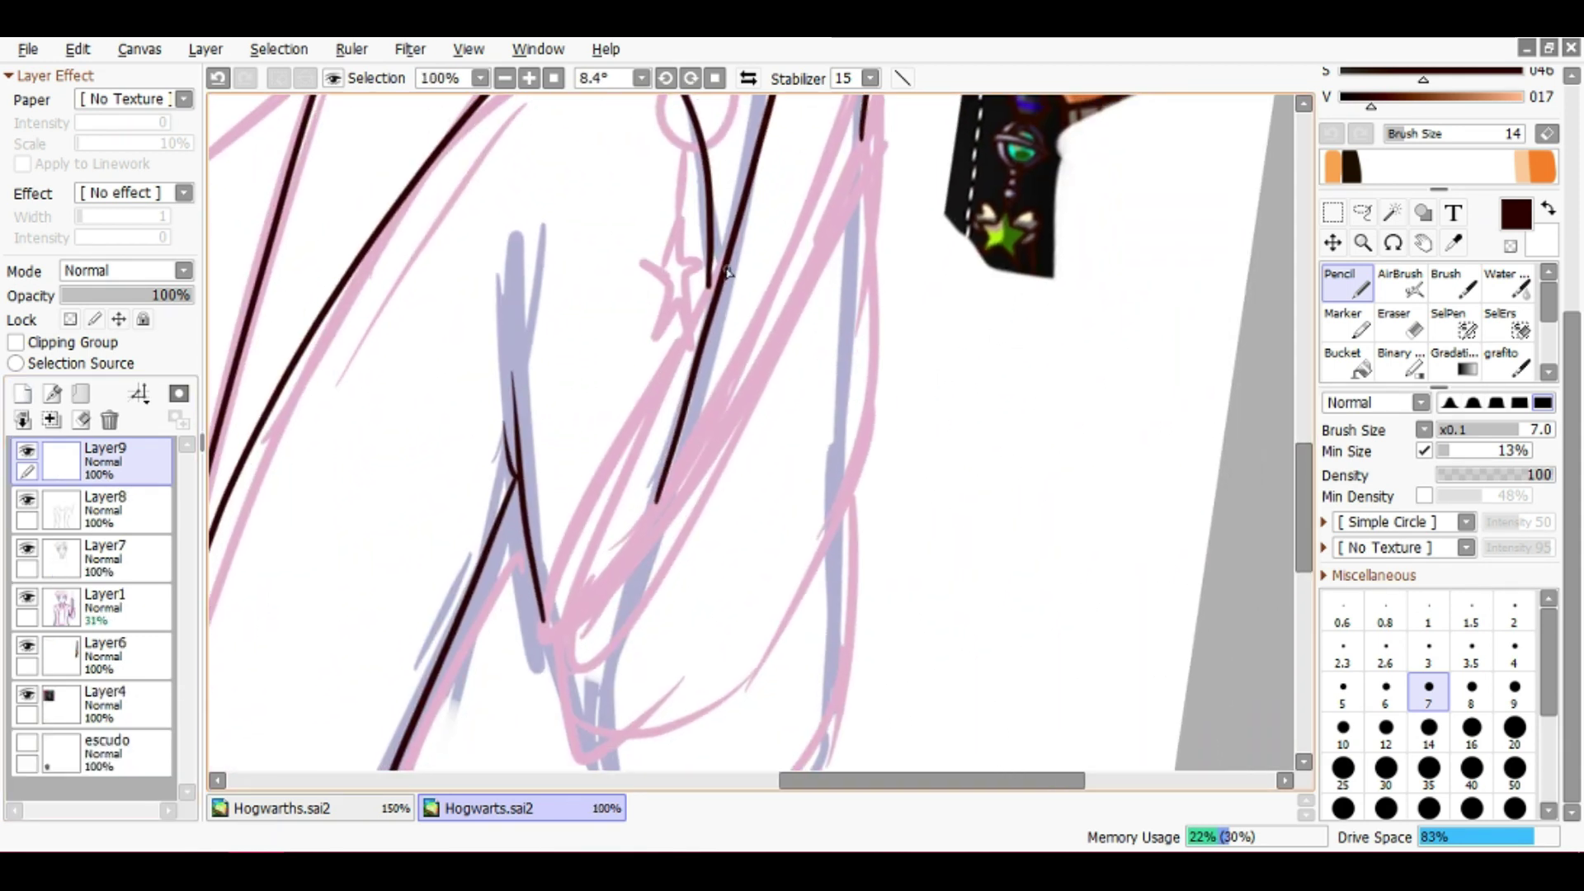
drag(871, 157, 573, 590)
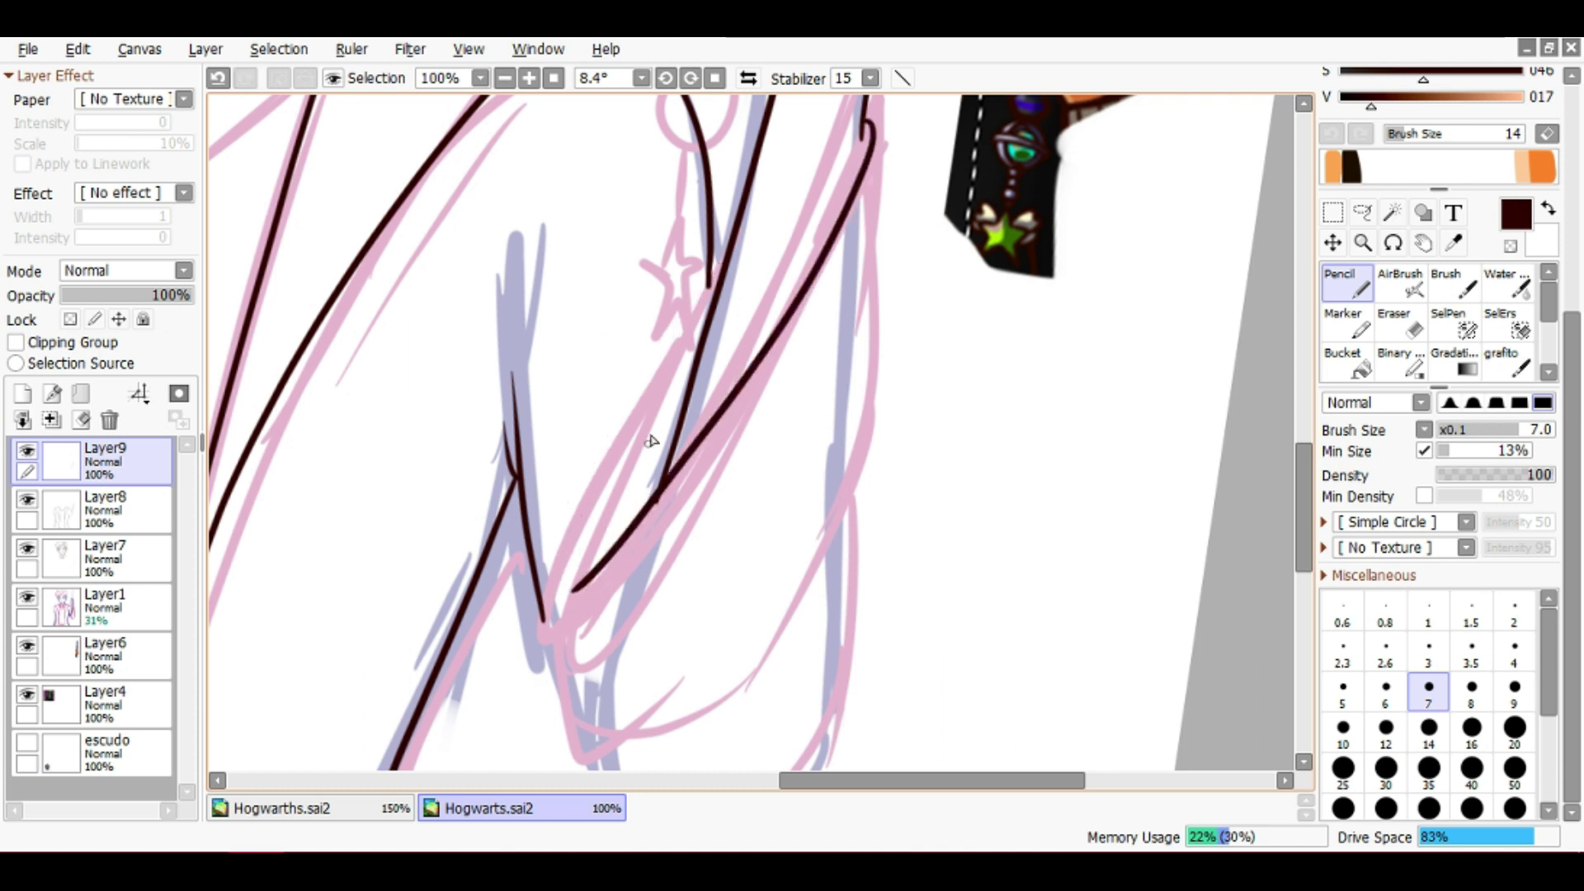
mouse_move(717, 278)
mouse_down()
mouse_move(633, 415)
mouse_move(576, 596)
mouse_up()
scroll(636, 566, up, 2)
Switch to Layer8 and erase the end of the forearm line that overshoots the sleeve opening's edge
key(e)
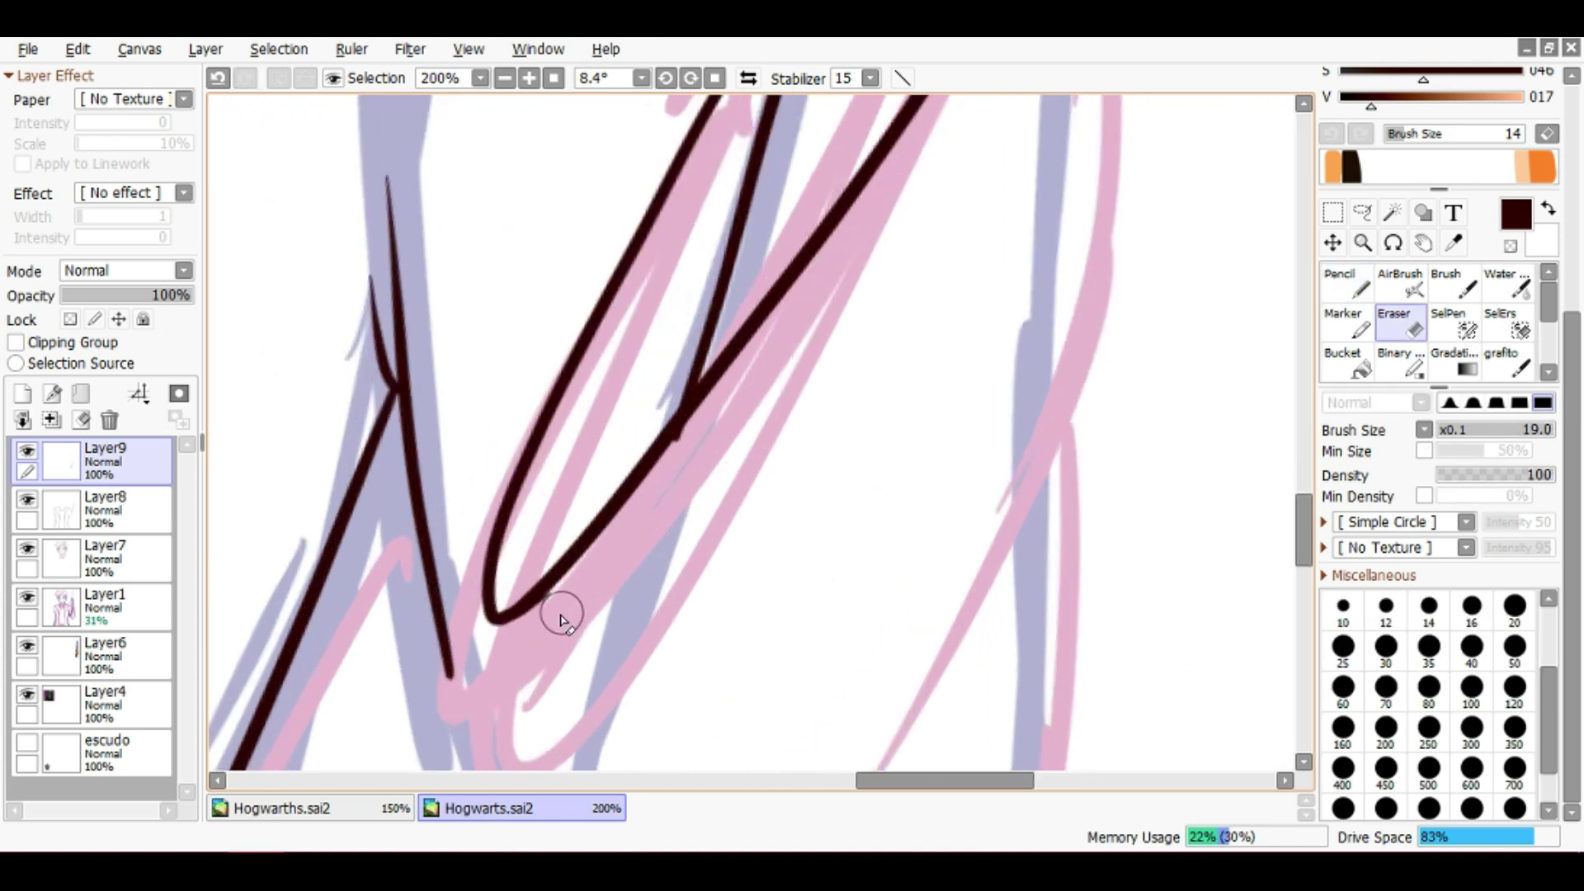
drag(720, 447, 696, 451)
key(Down)
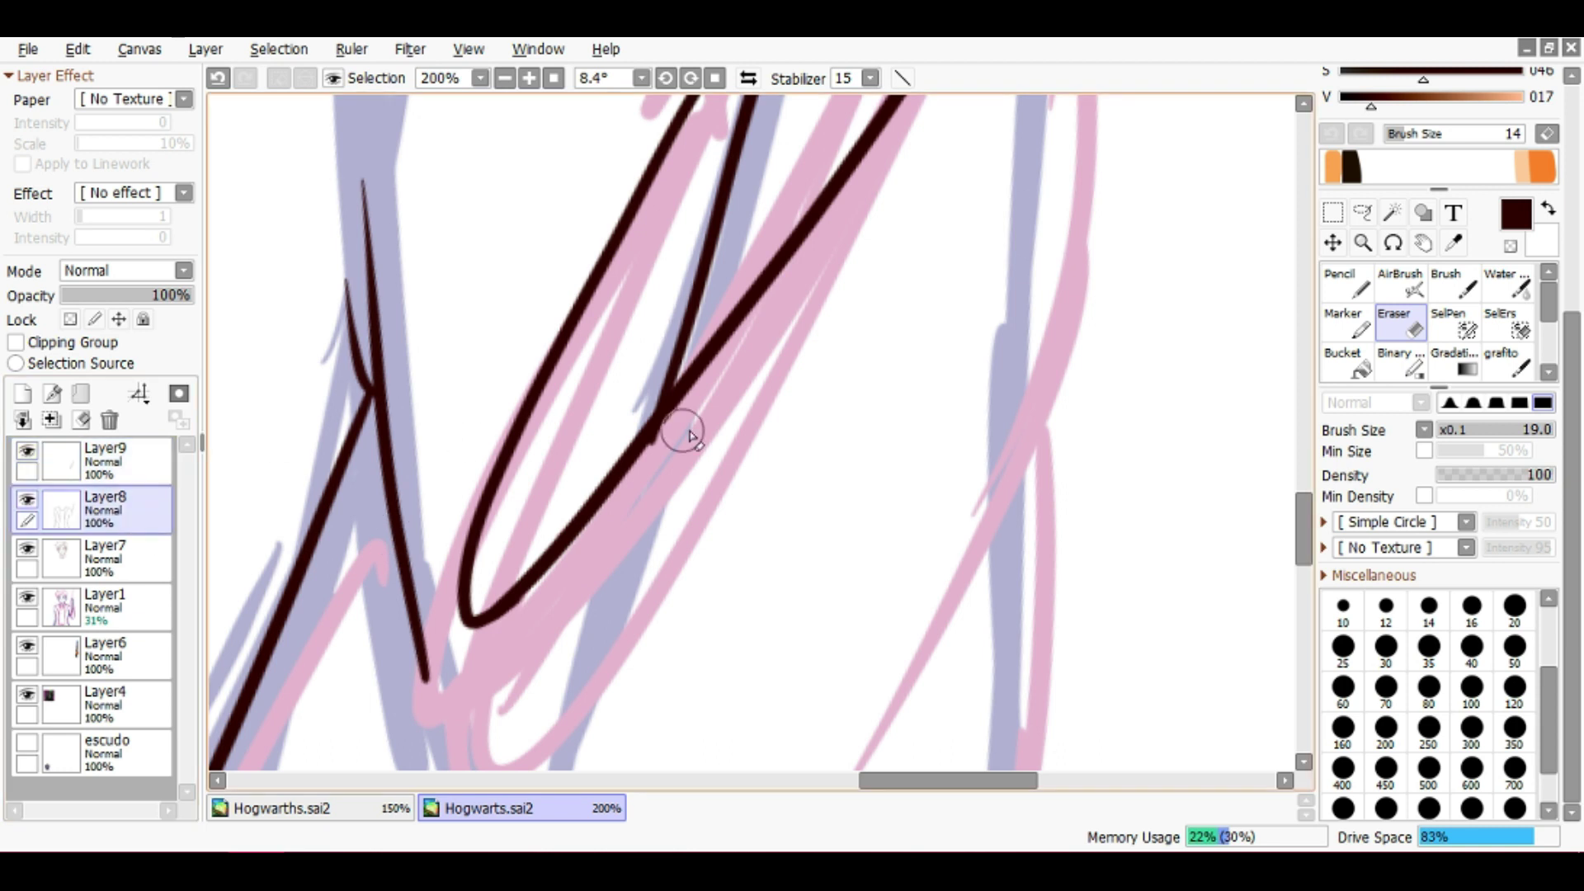
mouse_move(819, 353)
mouse_down()
mouse_move(835, 304)
mouse_move(781, 470)
mouse_move(602, 531)
mouse_move(828, 364)
mouse_move(866, 505)
mouse_move(250, 473)
mouse_up()
Return to Layer9 and ink the hanging outline of the raised arm's wide sleeve with its inner fold lines
key(n)
scroll(598, 504, up, 2)
scroll(817, 388, down, 6)
key(Up)
scroll(489, 462, up, 1)
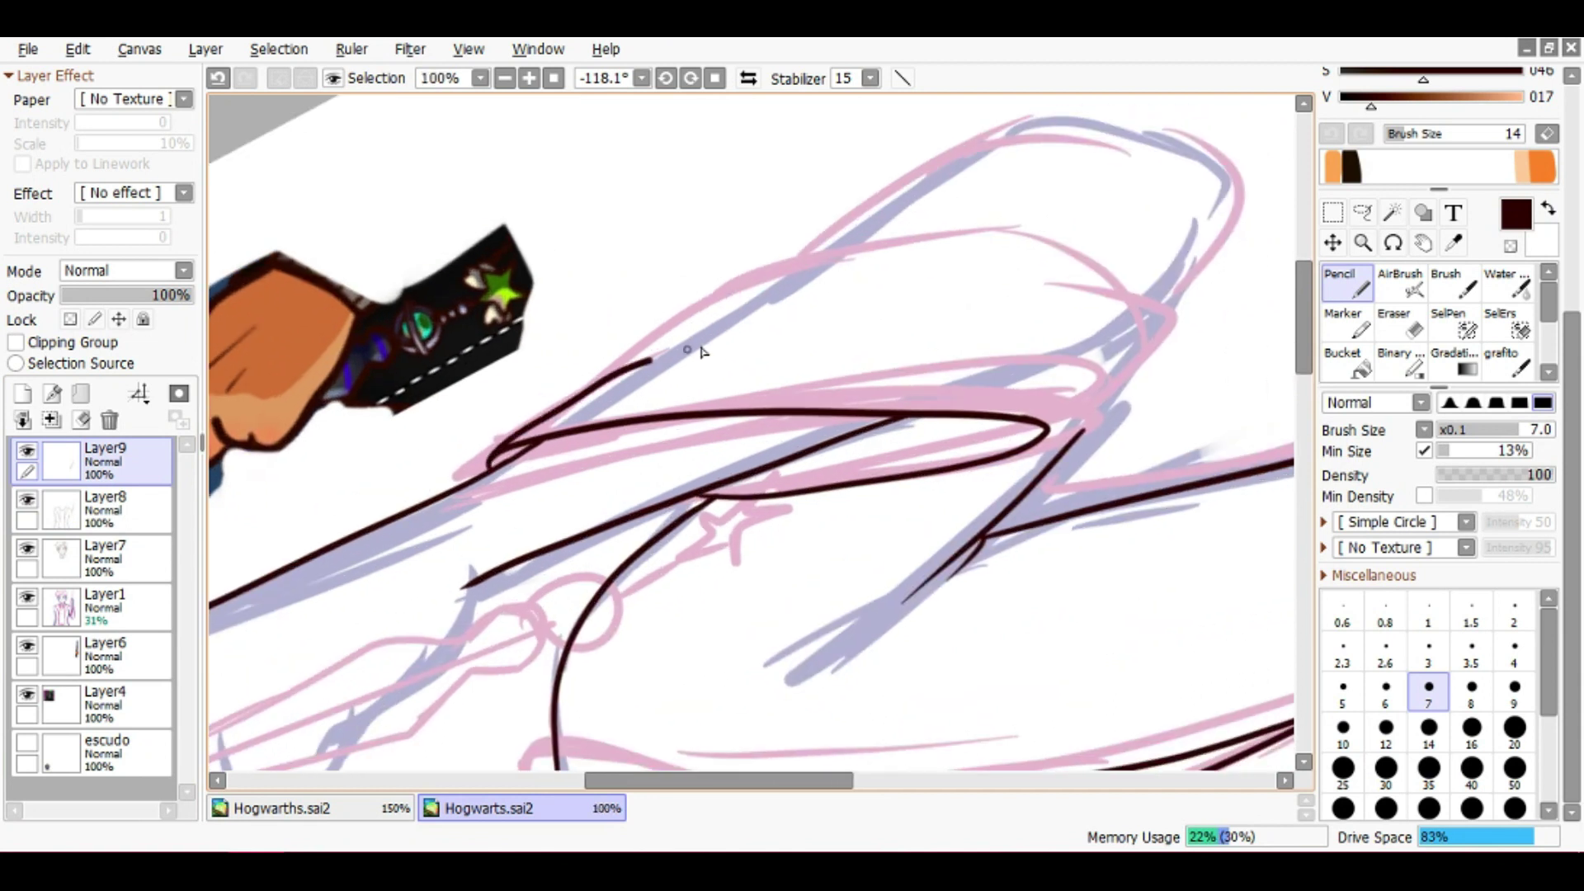
drag(858, 246, 689, 350)
mouse_move(627, 373)
mouse_down()
mouse_move(619, 362)
mouse_move(900, 221)
mouse_move(1056, 326)
mouse_move(548, 601)
mouse_move(686, 342)
mouse_up()
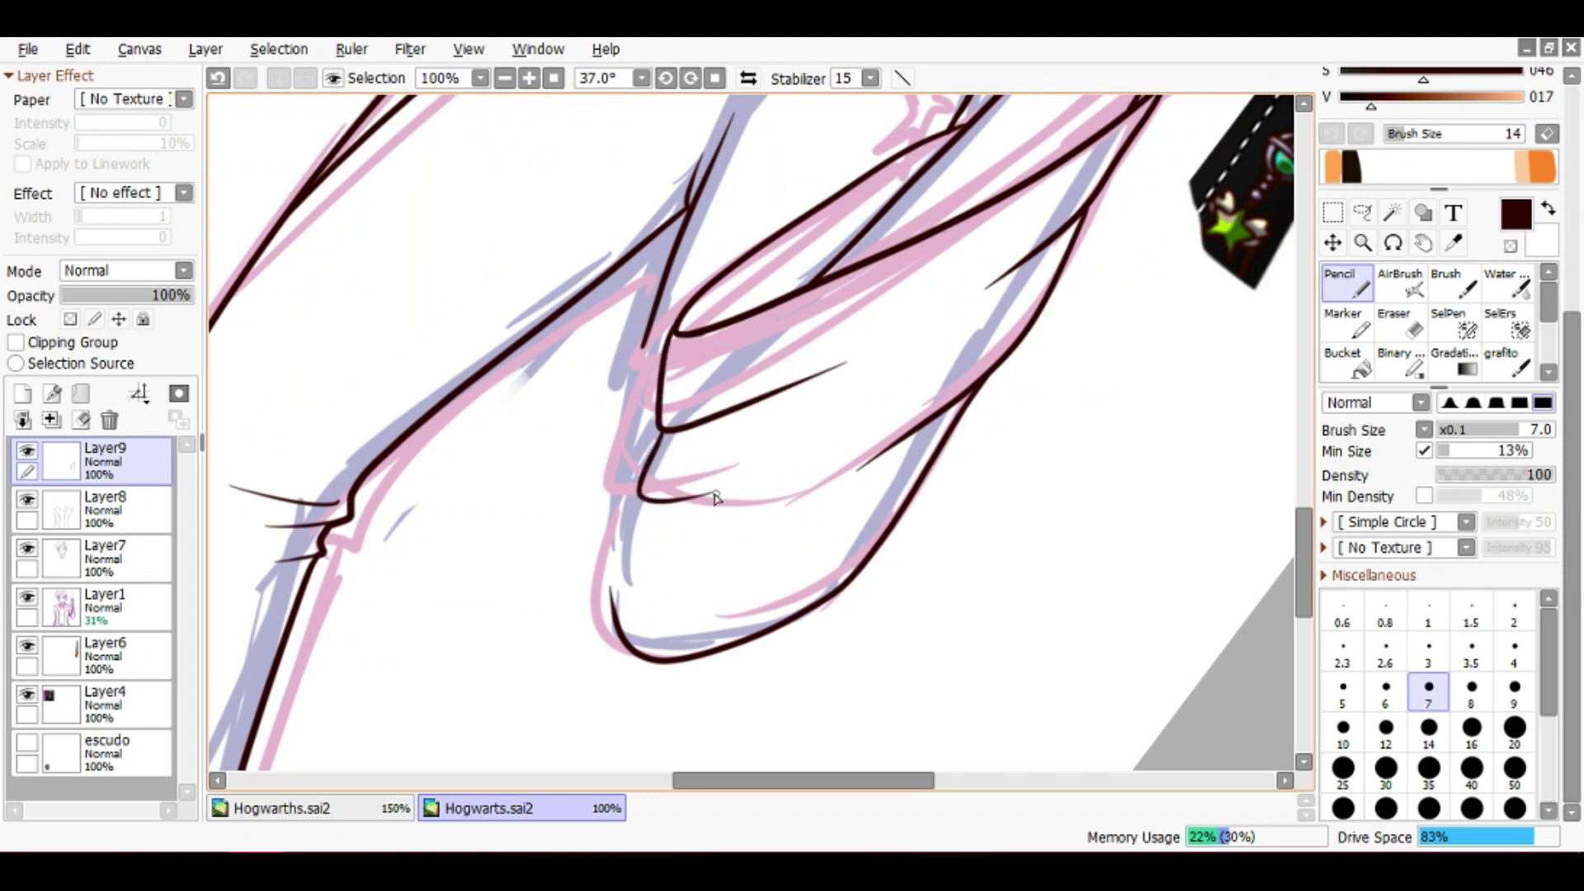
Close the raised arm's sleeve outline from the armpit down to its rounded lower end and finish the elbow creases
scroll(631, 535, up, 1)
drag(630, 602, 577, 528)
scroll(578, 528, down, 2)
scroll(568, 517, up, 2)
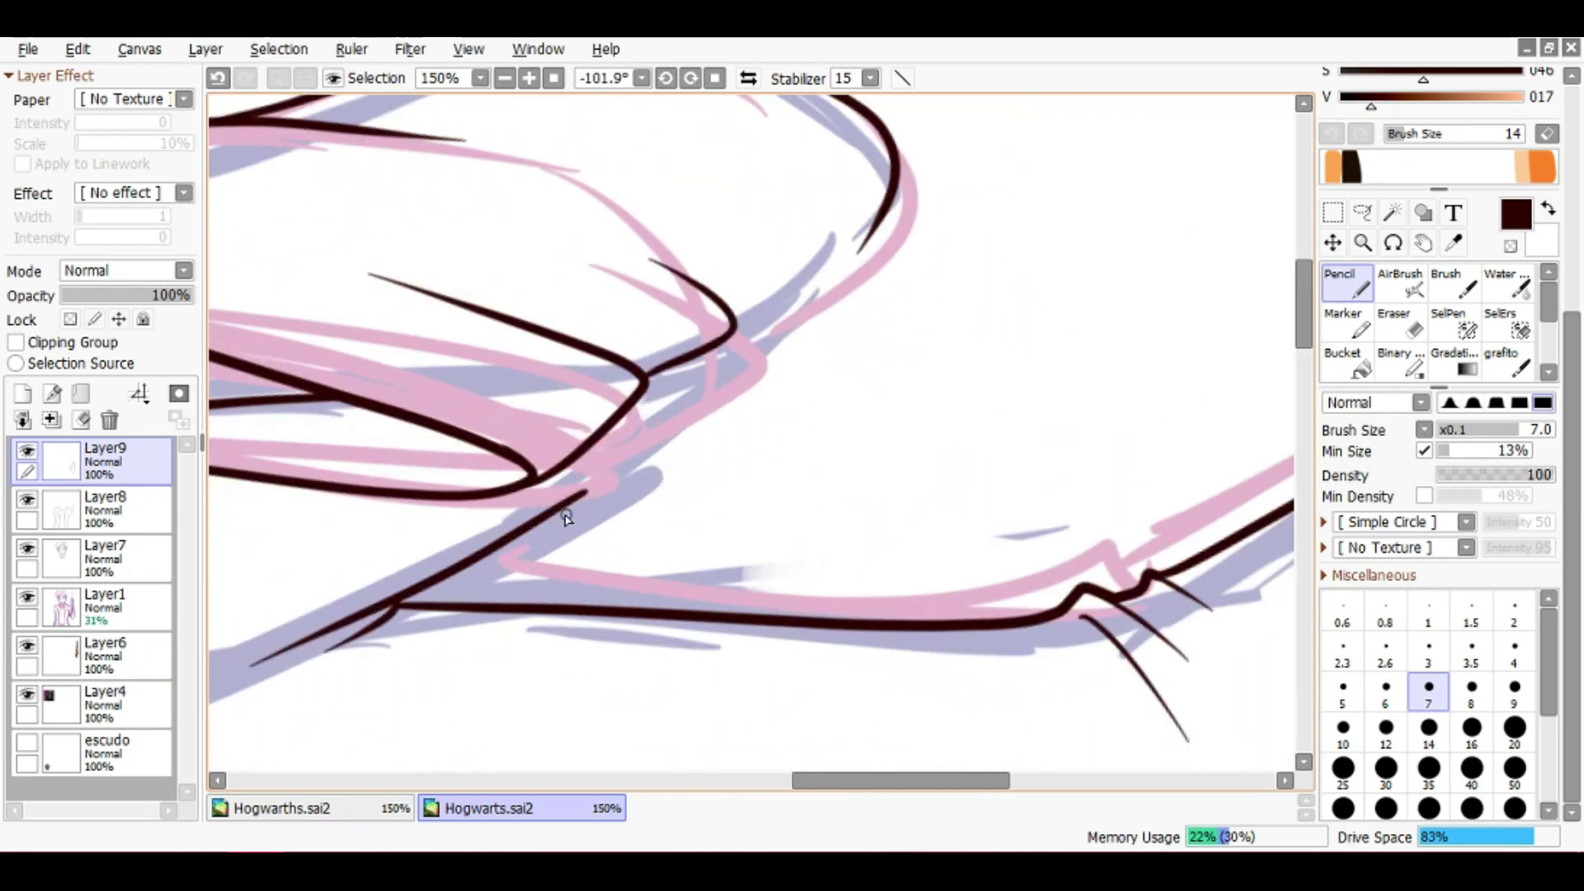
mouse_move(661, 441)
mouse_down()
mouse_move(823, 334)
mouse_move(882, 218)
mouse_move(828, 523)
mouse_up()
scroll(827, 523, down, 4)
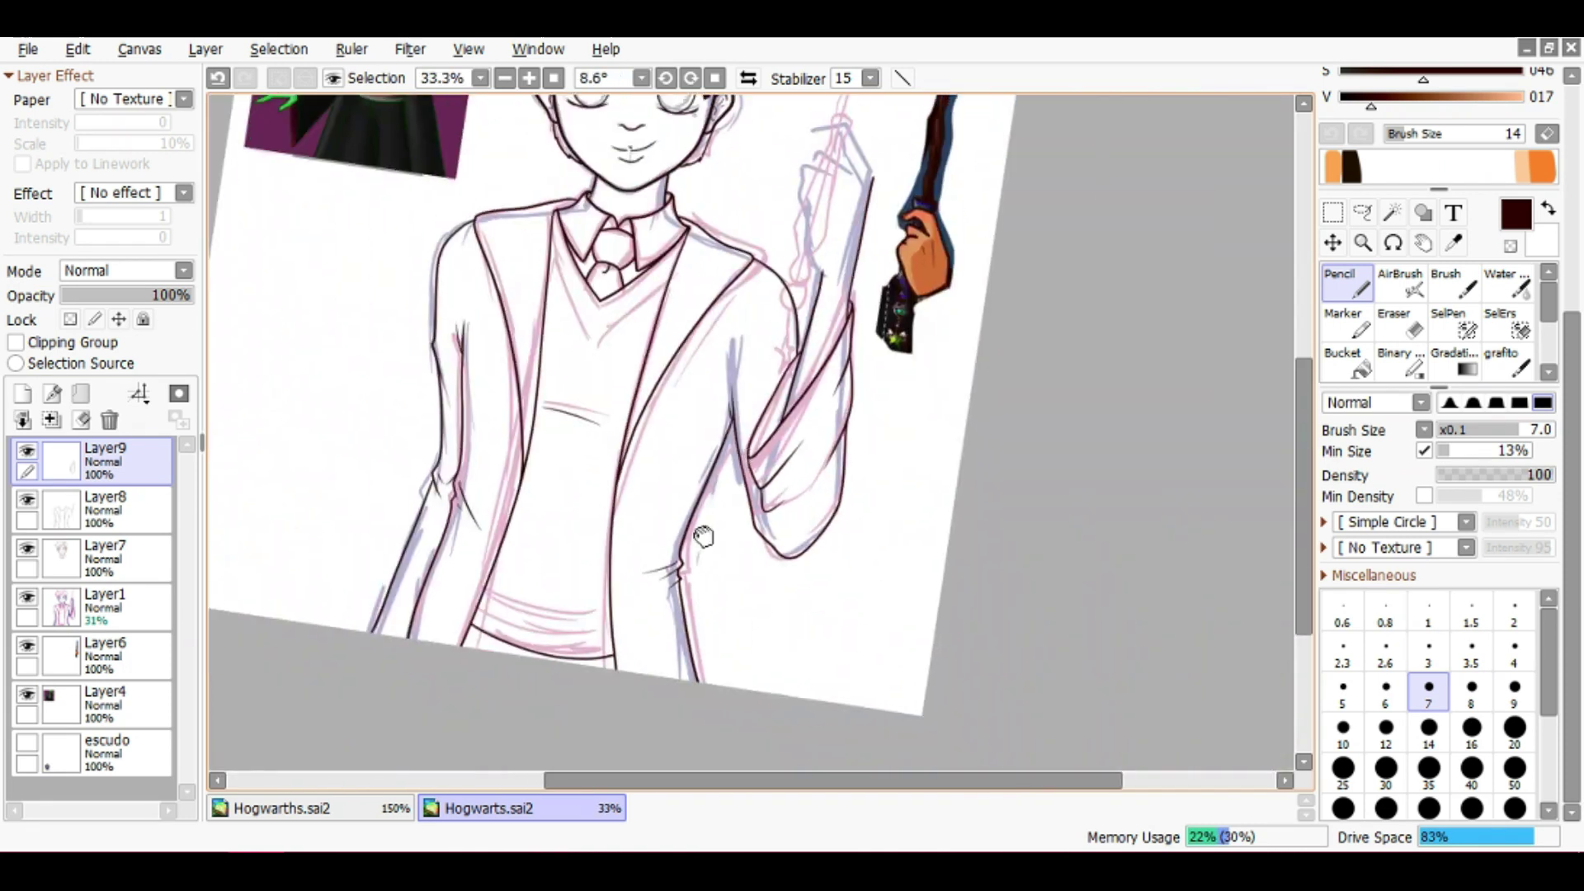
scroll(670, 486, up, 3)
mouse_move(670, 486)
mouse_down()
mouse_move(655, 519)
mouse_move(710, 601)
mouse_move(688, 565)
mouse_up()
scroll(677, 528, down, 2)
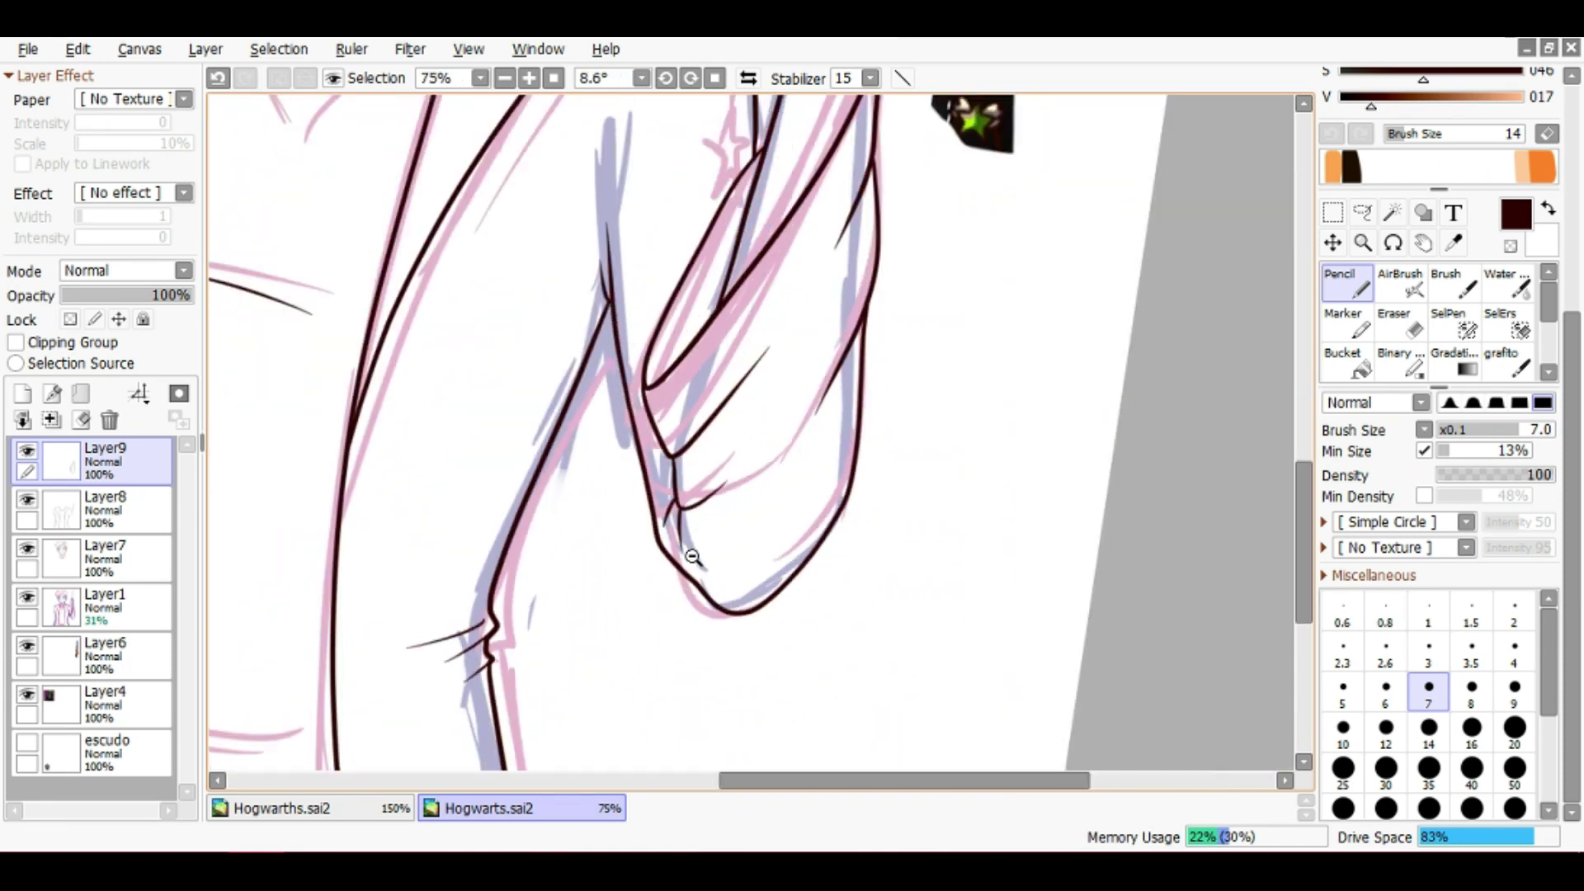
Hide the Layer1 sketch and inspect the line art in the unrotated, mirrored canvas view
drag(611, 285, 629, 400)
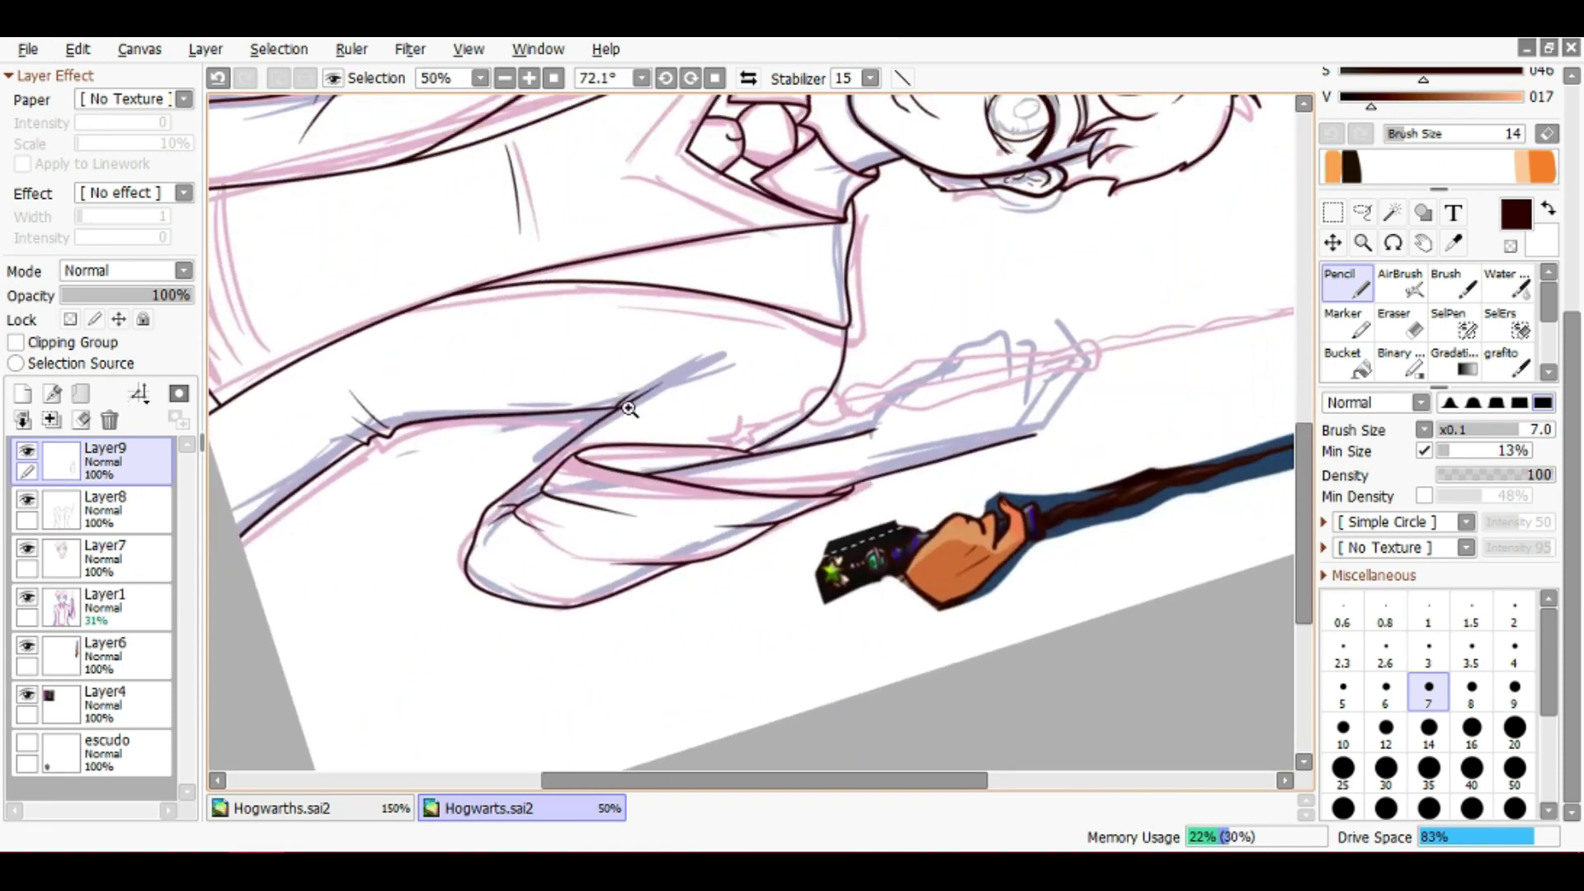
scroll(594, 449, up, 3)
drag(592, 458, 797, 350)
scroll(666, 427, down, 4)
key(Home)
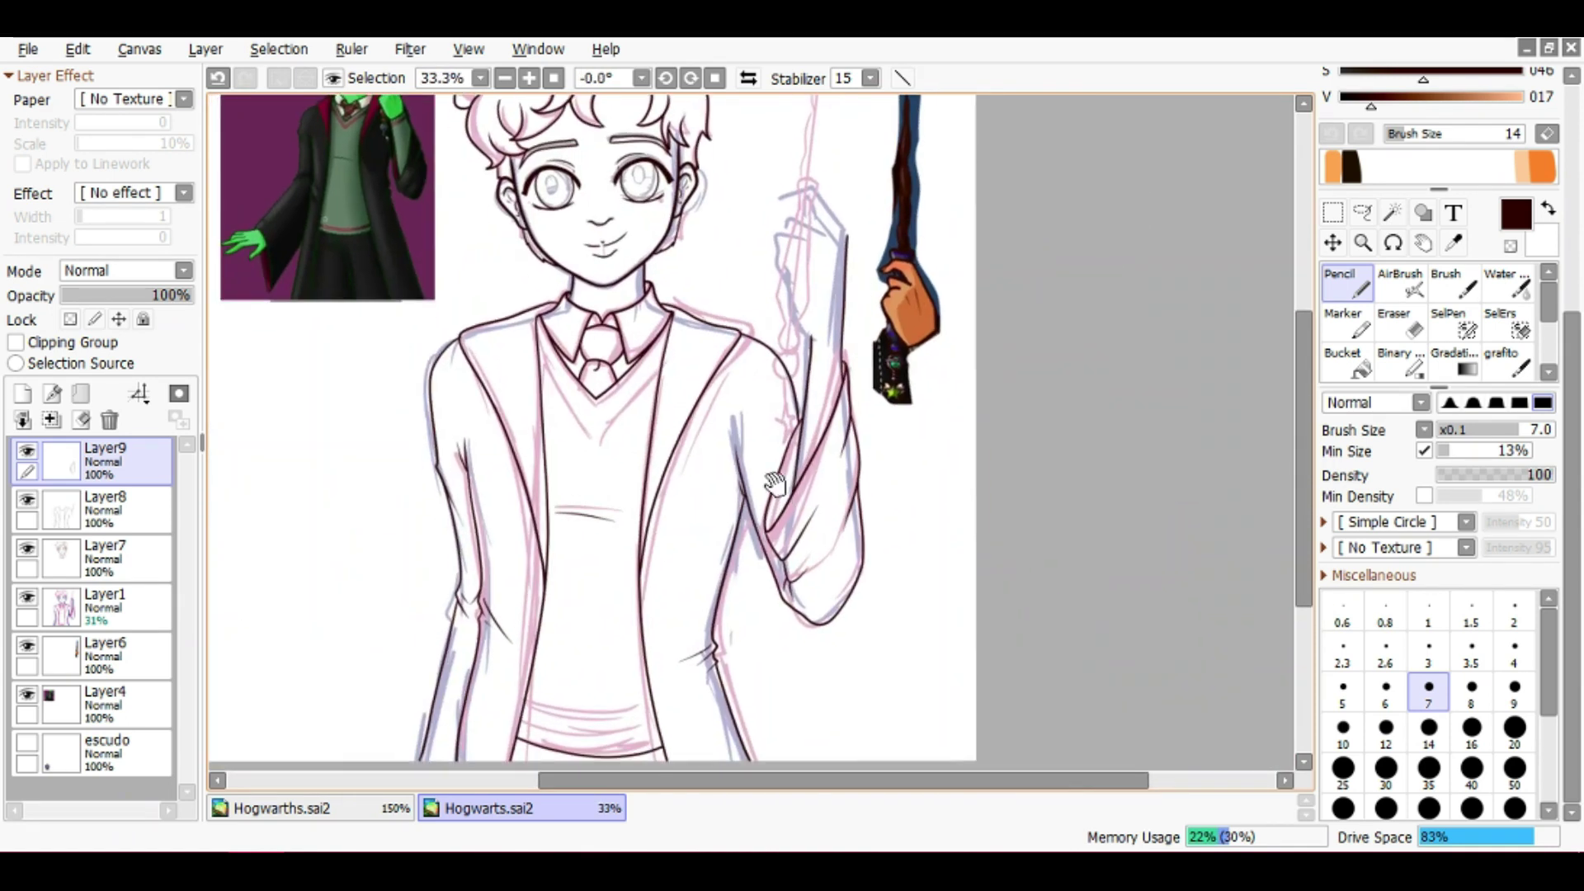
scroll(618, 506, down, 1)
click(28, 594)
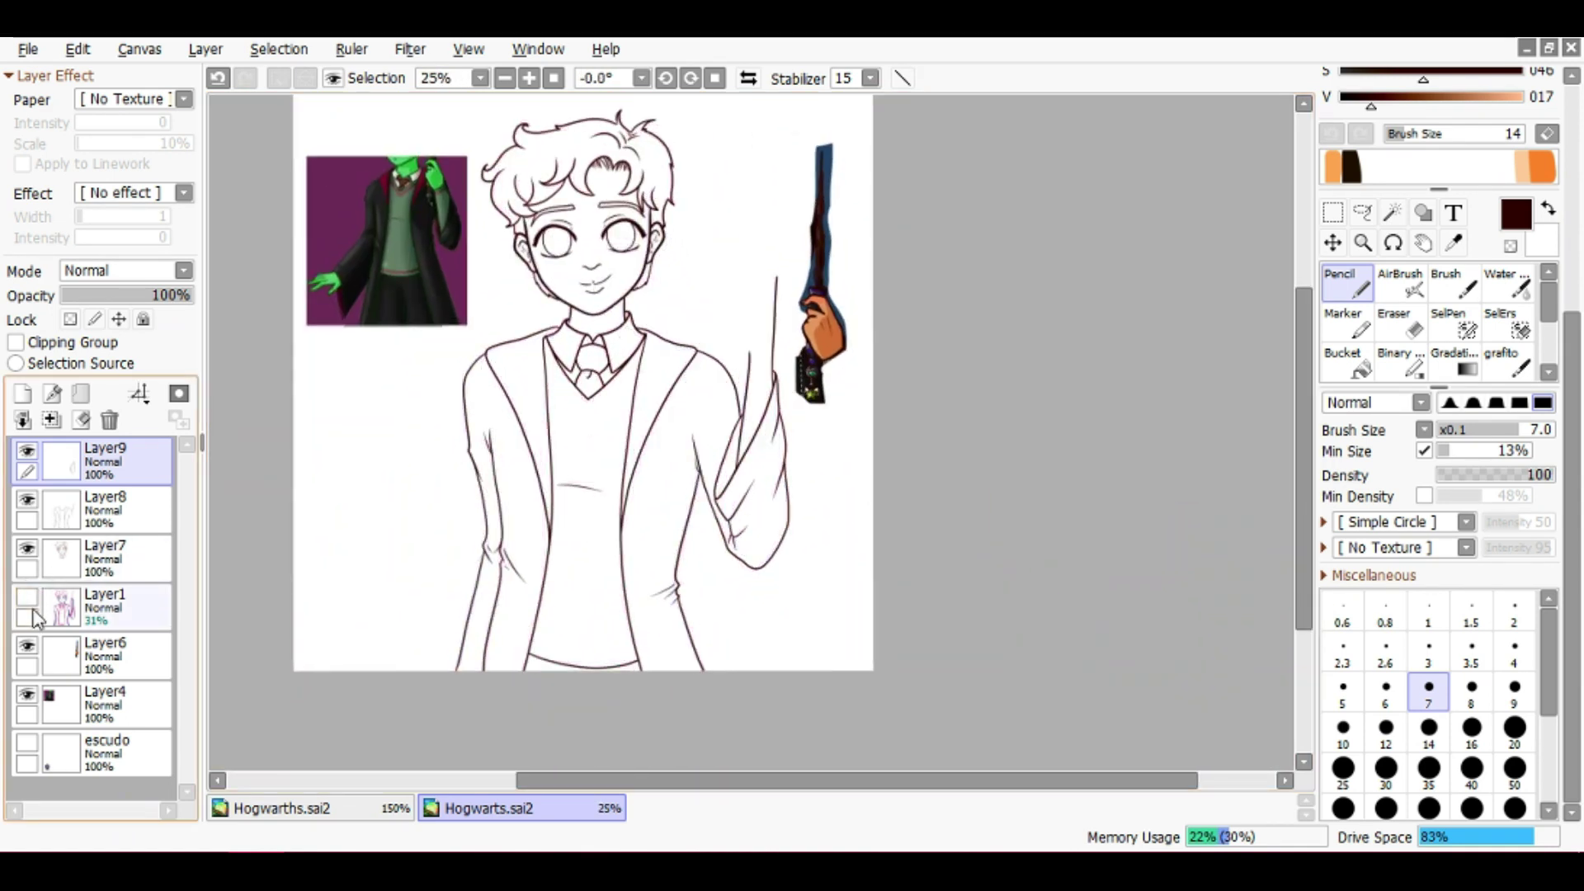
click(749, 78)
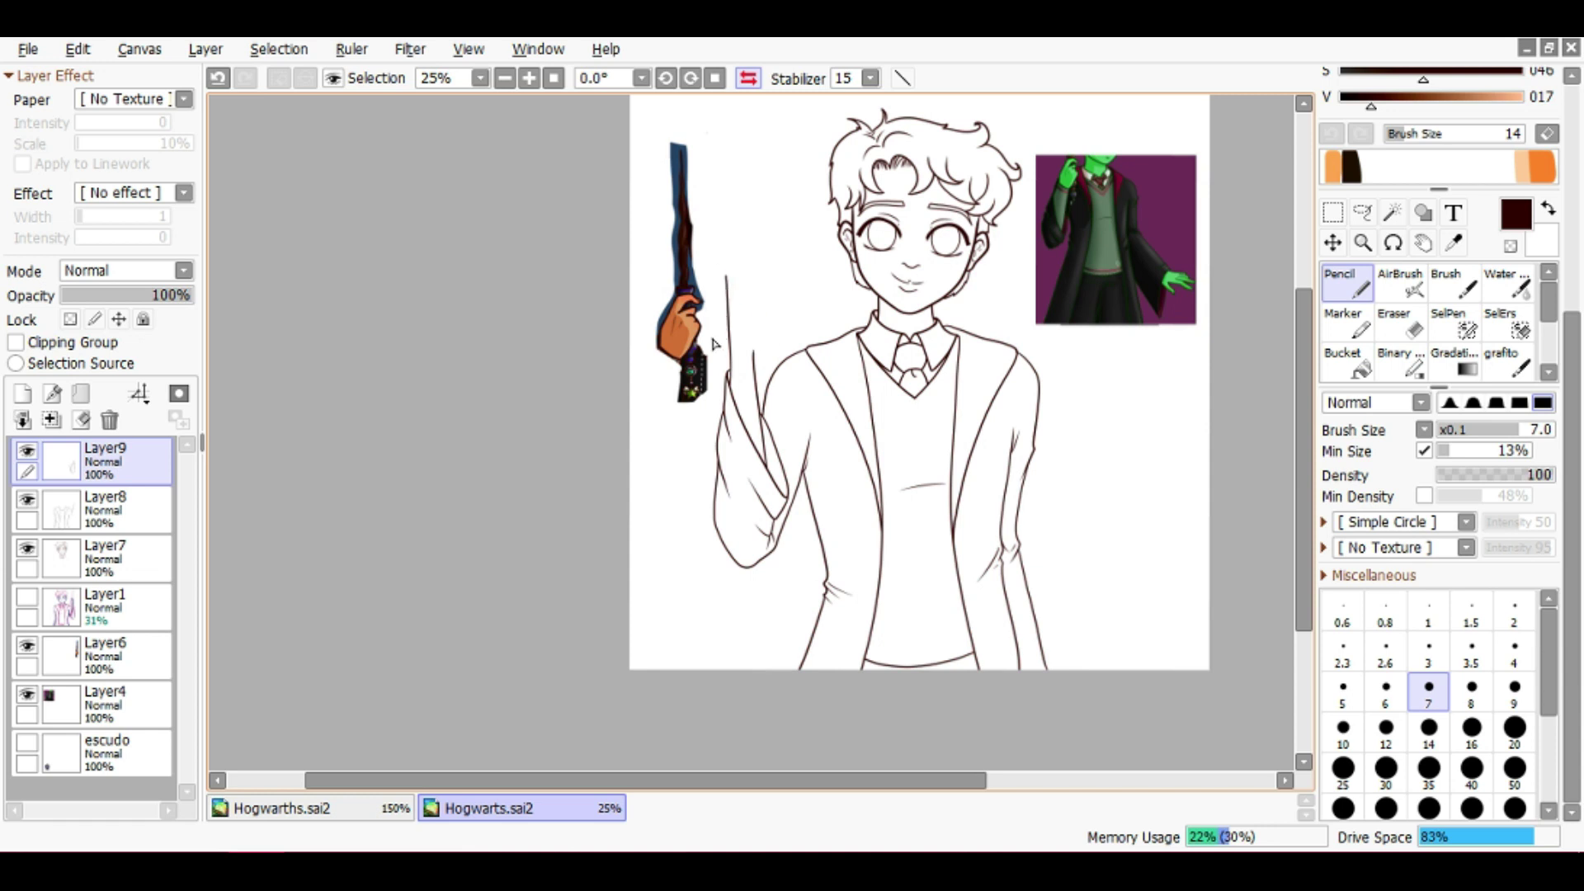
Show the Layer1 sketch again and turn off the mirrored canvas view over the raised hand
click(27, 594)
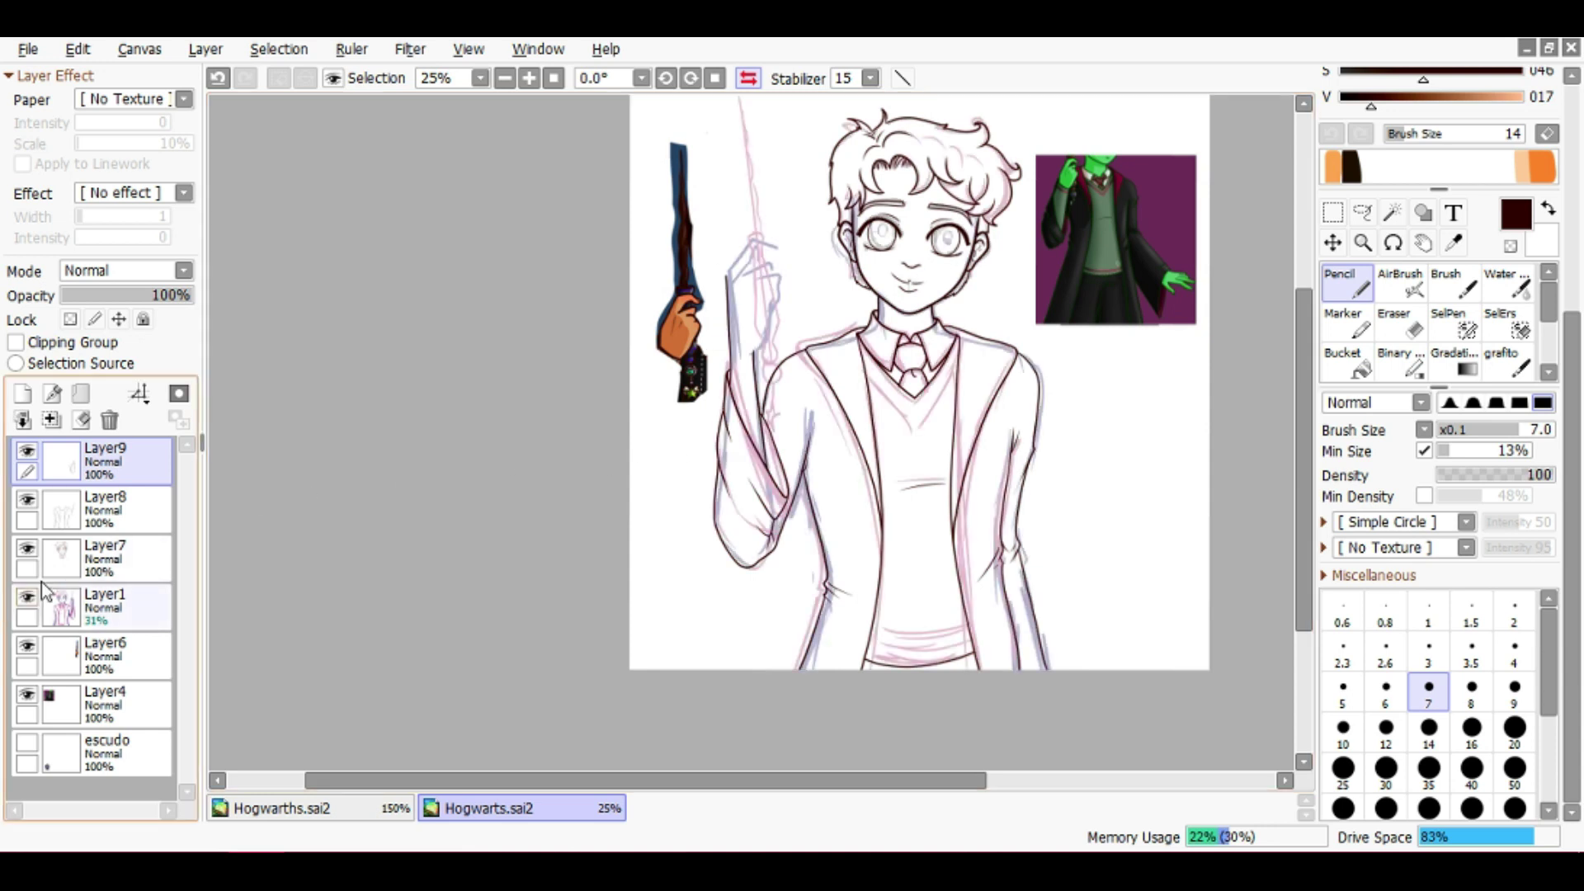
click(748, 78)
drag(779, 353, 761, 343)
scroll(796, 354, up, 5)
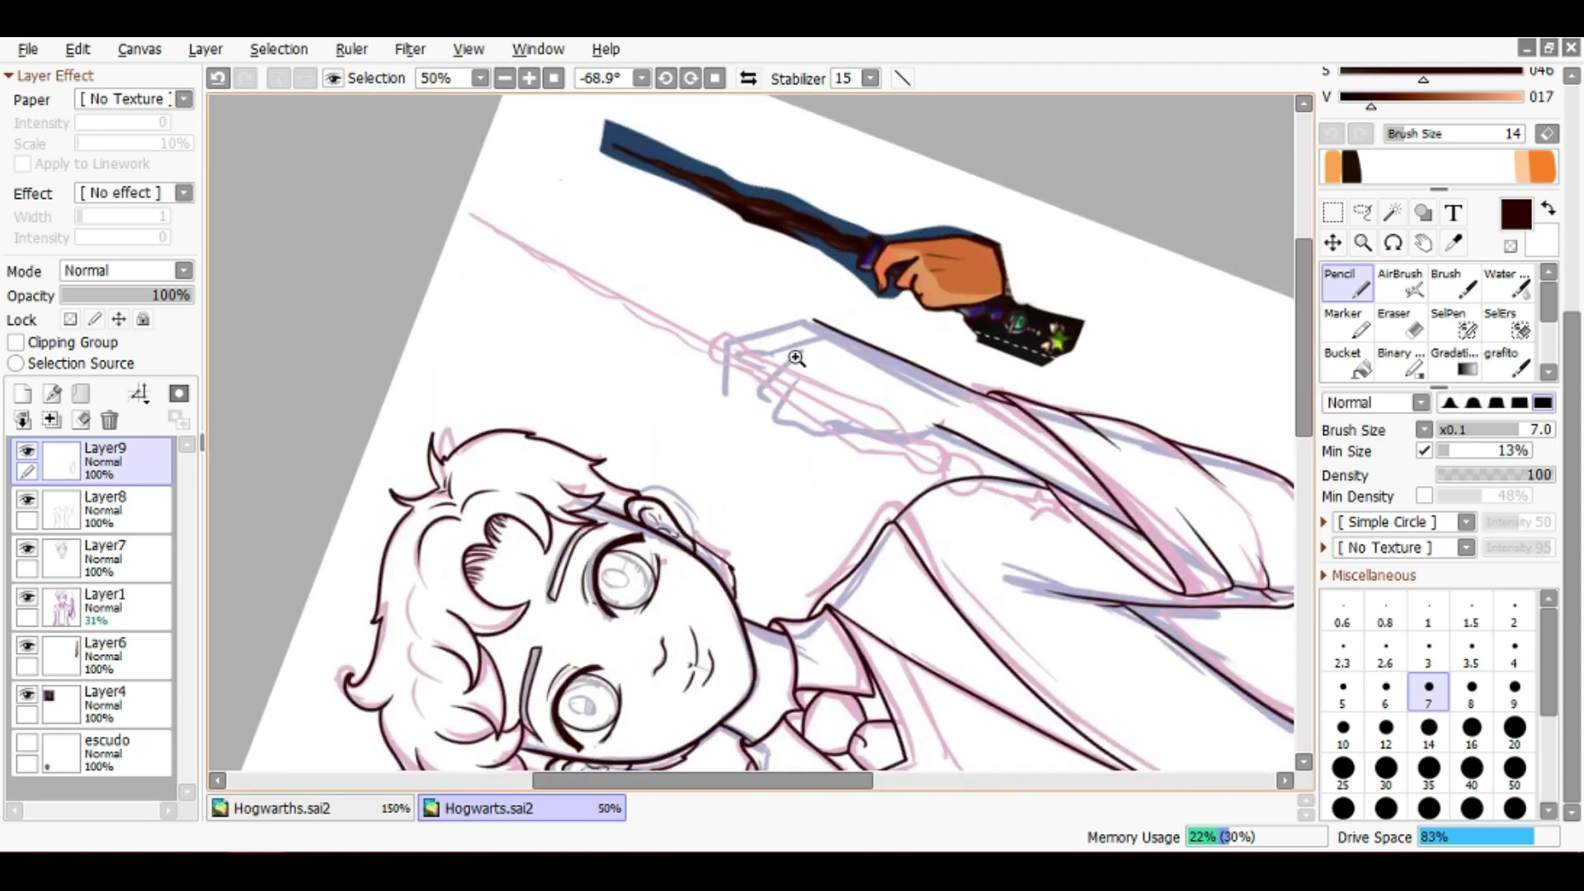
key(ctrl+z)
mouse_move(835, 254)
mouse_down()
mouse_move(613, 327)
mouse_move(582, 419)
mouse_up()
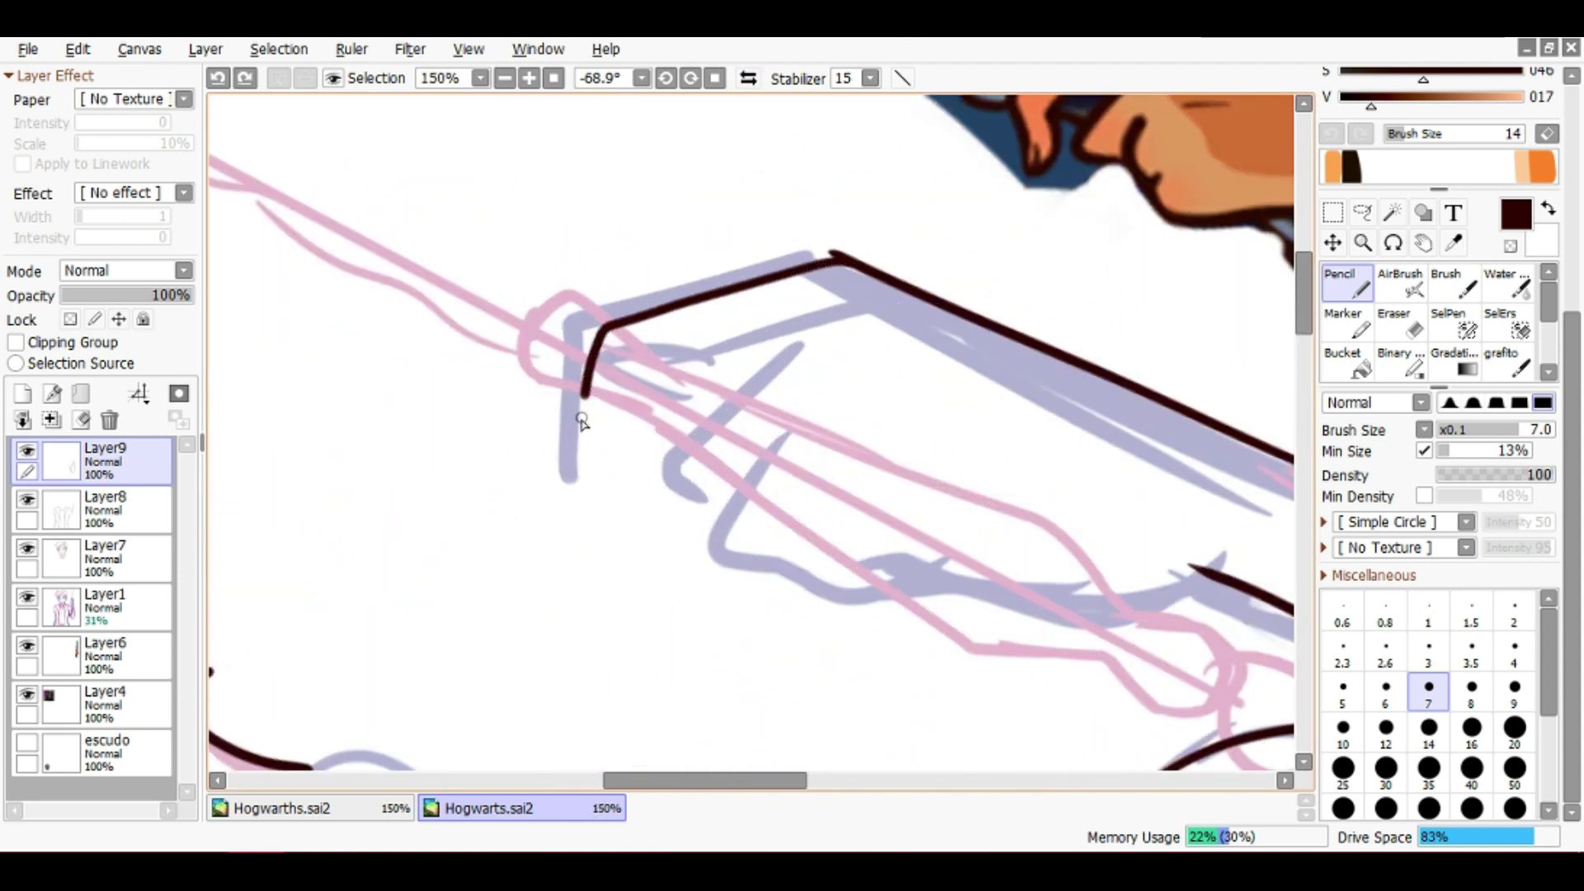
key(e)
key(n)
scroll(619, 503, down, 2)
mouse_move(604, 330)
mouse_down()
mouse_move(552, 495)
mouse_move(618, 470)
mouse_move(682, 495)
mouse_up()
scroll(682, 495, up, 2)
key(ctrl+z)
drag(891, 453, 828, 348)
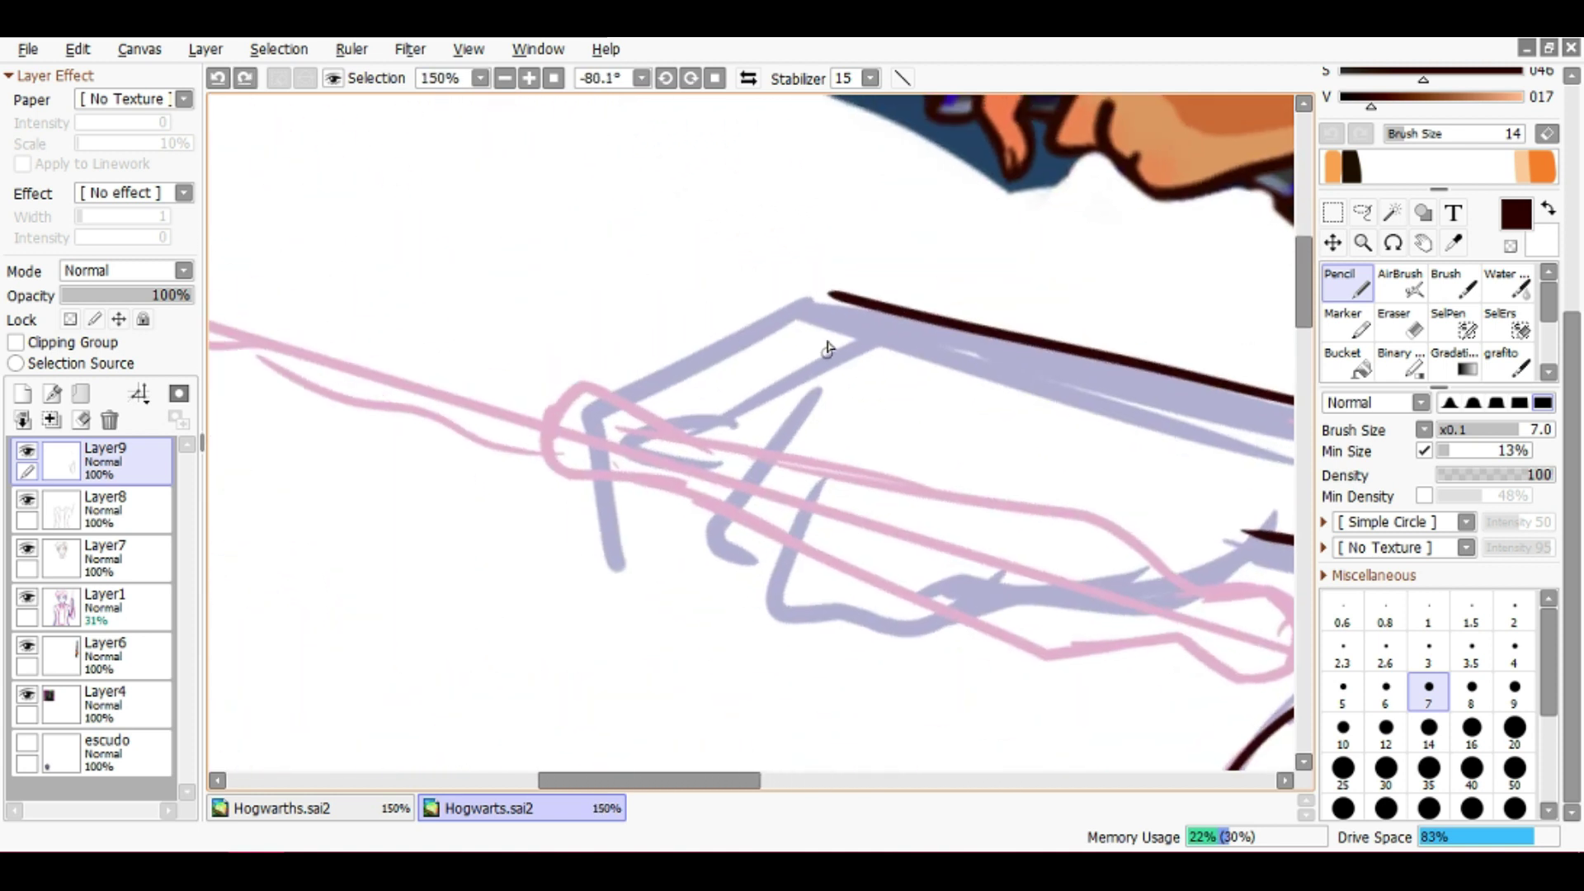
key(ctrl+z)
key(ctrl+z)
drag(632, 452, 607, 568)
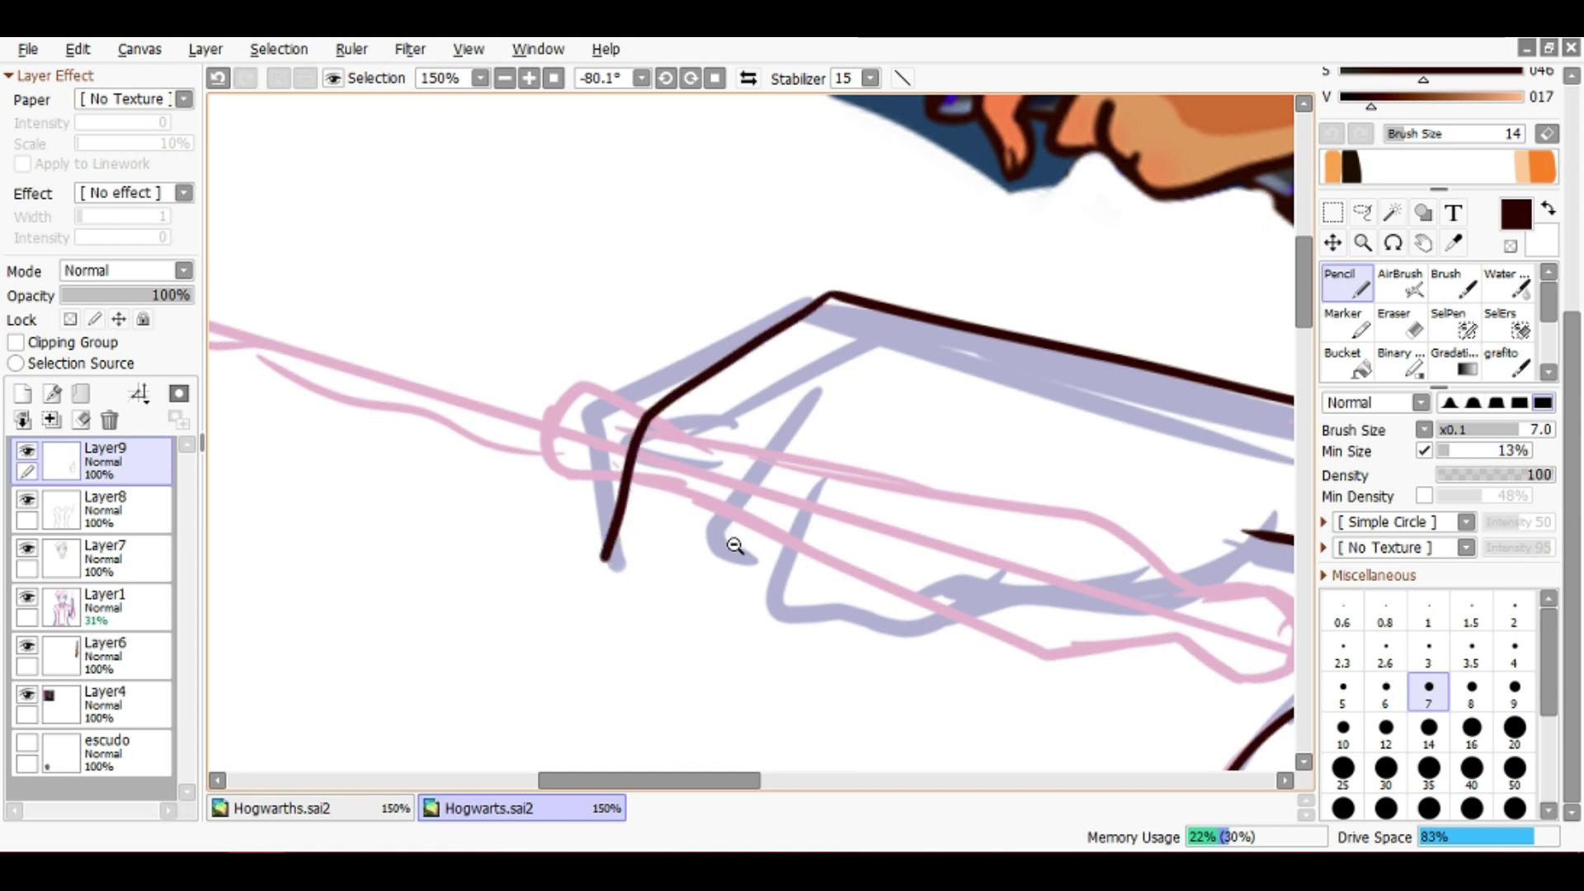
scroll(626, 594, down, 2)
scroll(771, 520, up, 3)
key(ctrl+z)
Ink the raised hand's index finger from its knuckle to the pointed tip and back along its underside
mouse_move(802, 266)
mouse_down()
mouse_move(652, 341)
mouse_move(534, 568)
mouse_move(590, 553)
mouse_move(694, 407)
mouse_move(641, 499)
mouse_up()
drag(679, 411, 858, 335)
scroll(858, 334, down, 3)
scroll(745, 432, up, 3)
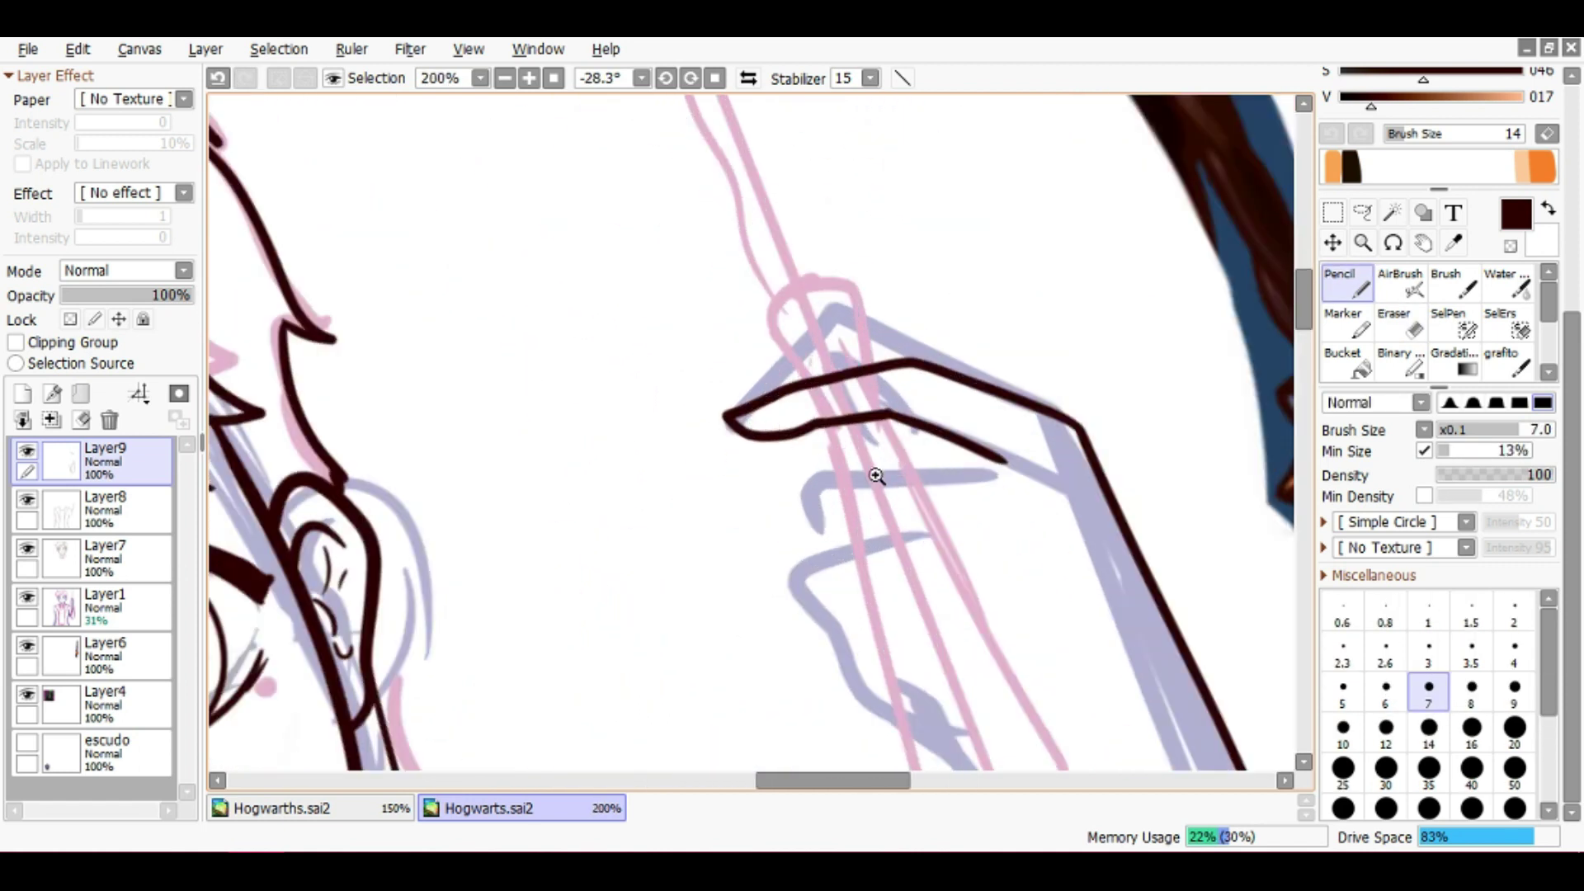
Ink the bent middle finger below the index finger and the upper edge of the finger beneath it
key(ctrl+z)
drag(1050, 453, 806, 500)
scroll(806, 501, down, 3)
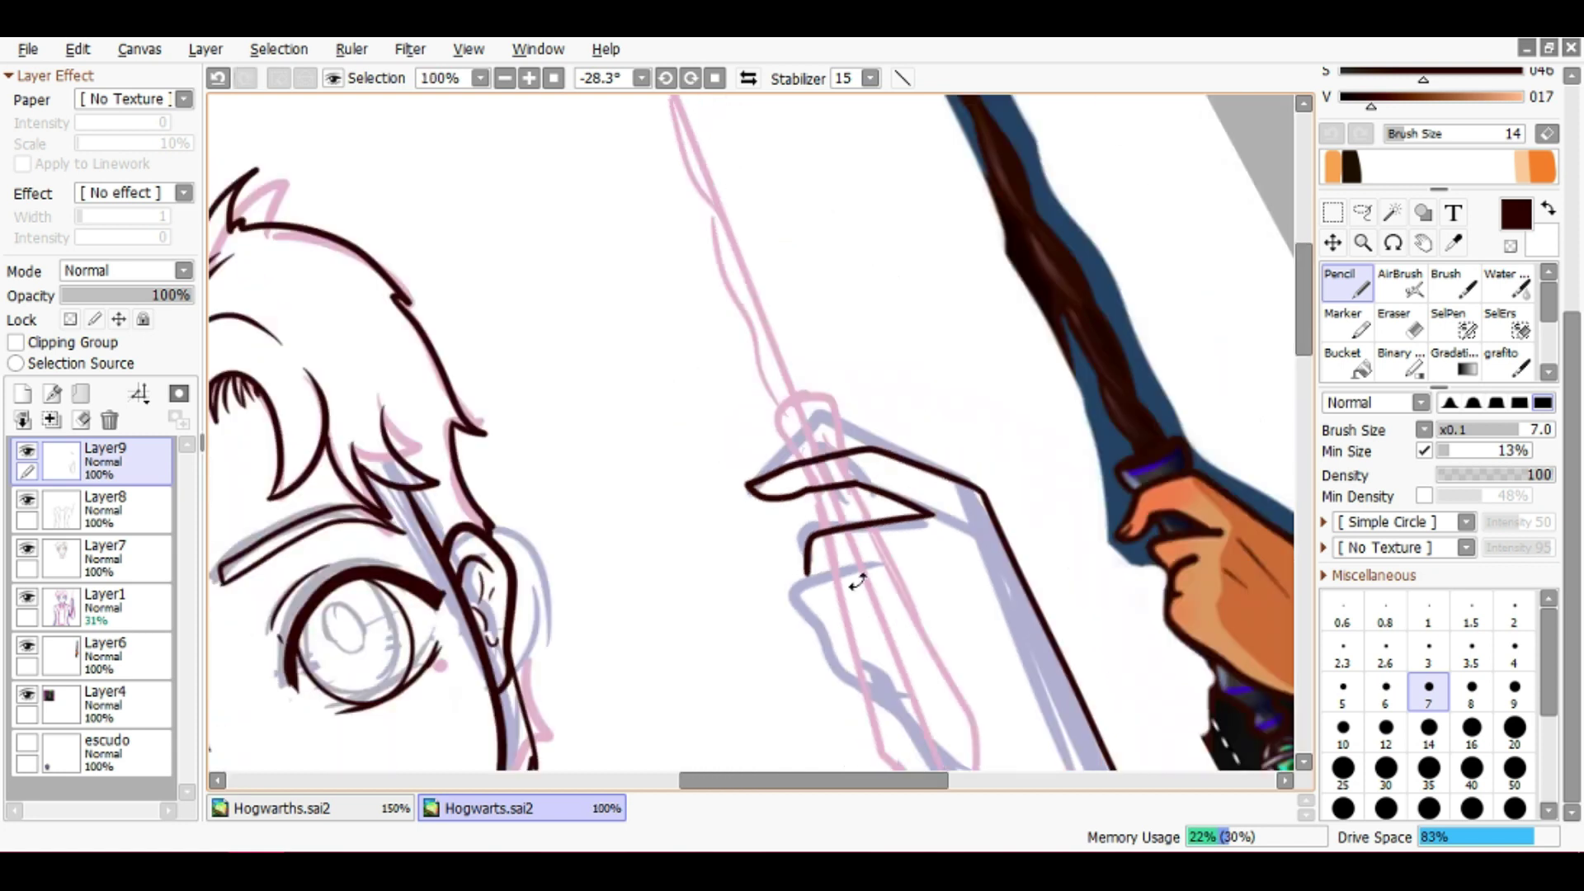
scroll(825, 537, up, 3)
key(ctrl+z)
mouse_move(920, 448)
mouse_down()
mouse_move(760, 437)
mouse_move(670, 454)
mouse_move(689, 541)
mouse_move(708, 447)
mouse_move(644, 560)
mouse_up()
key(ctrl+z)
mouse_move(774, 531)
mouse_down()
mouse_move(844, 483)
mouse_move(697, 509)
mouse_up()
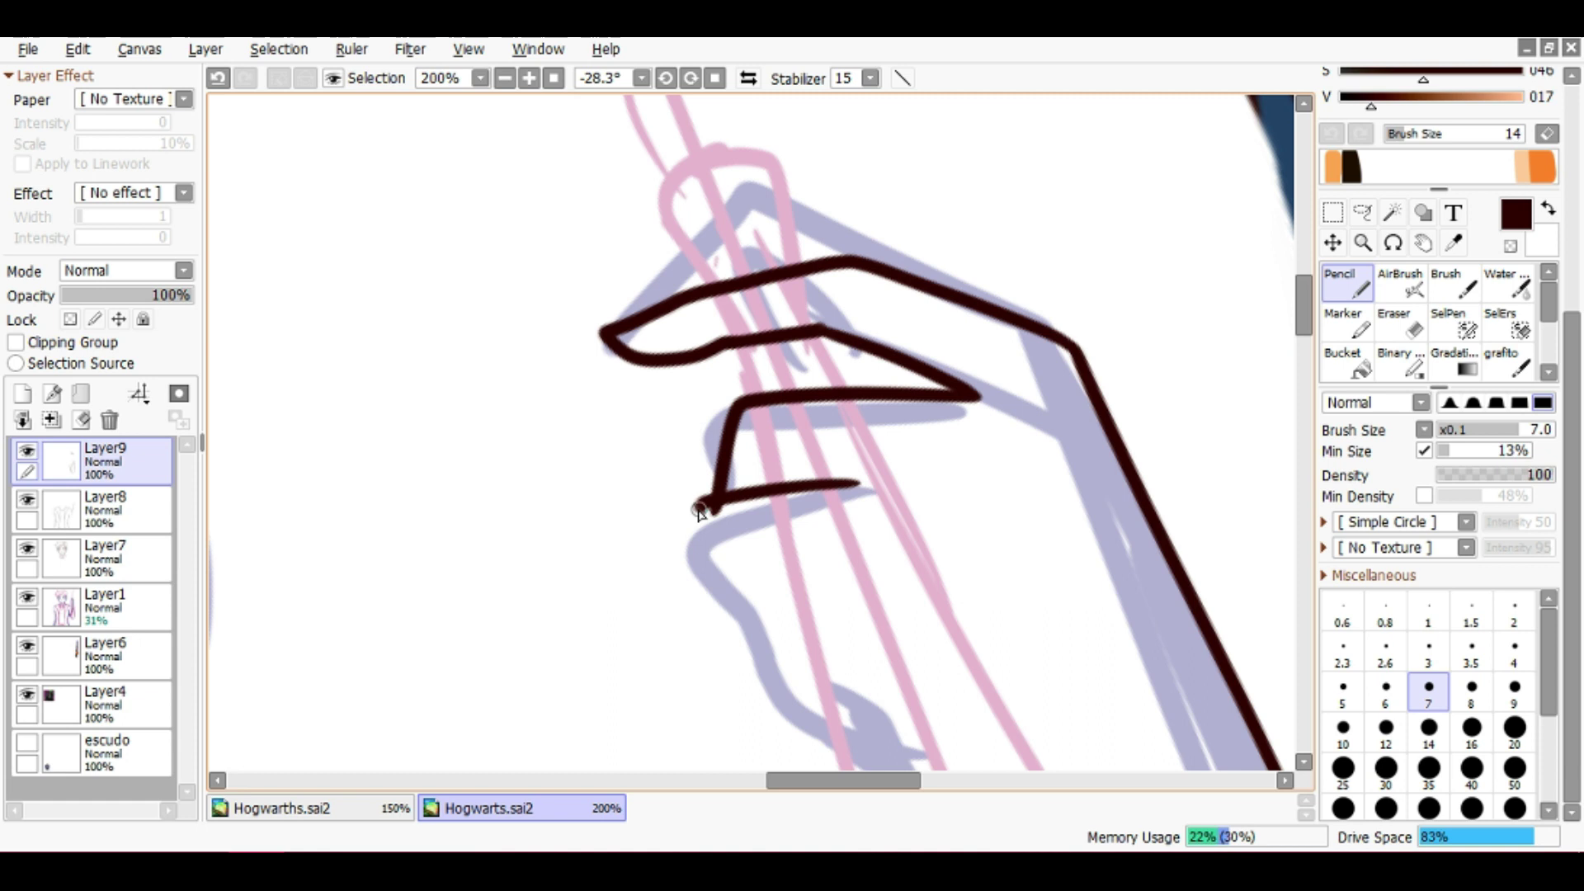
key(ctrl+z)
drag(865, 488, 747, 507)
mouse_move(697, 575)
mouse_down()
mouse_move(715, 433)
mouse_move(721, 502)
mouse_move(718, 399)
mouse_up()
drag(717, 393, 708, 445)
Sharpen the index finger's tip and add a small nail line inside it
scroll(750, 448, up, 2)
key(e)
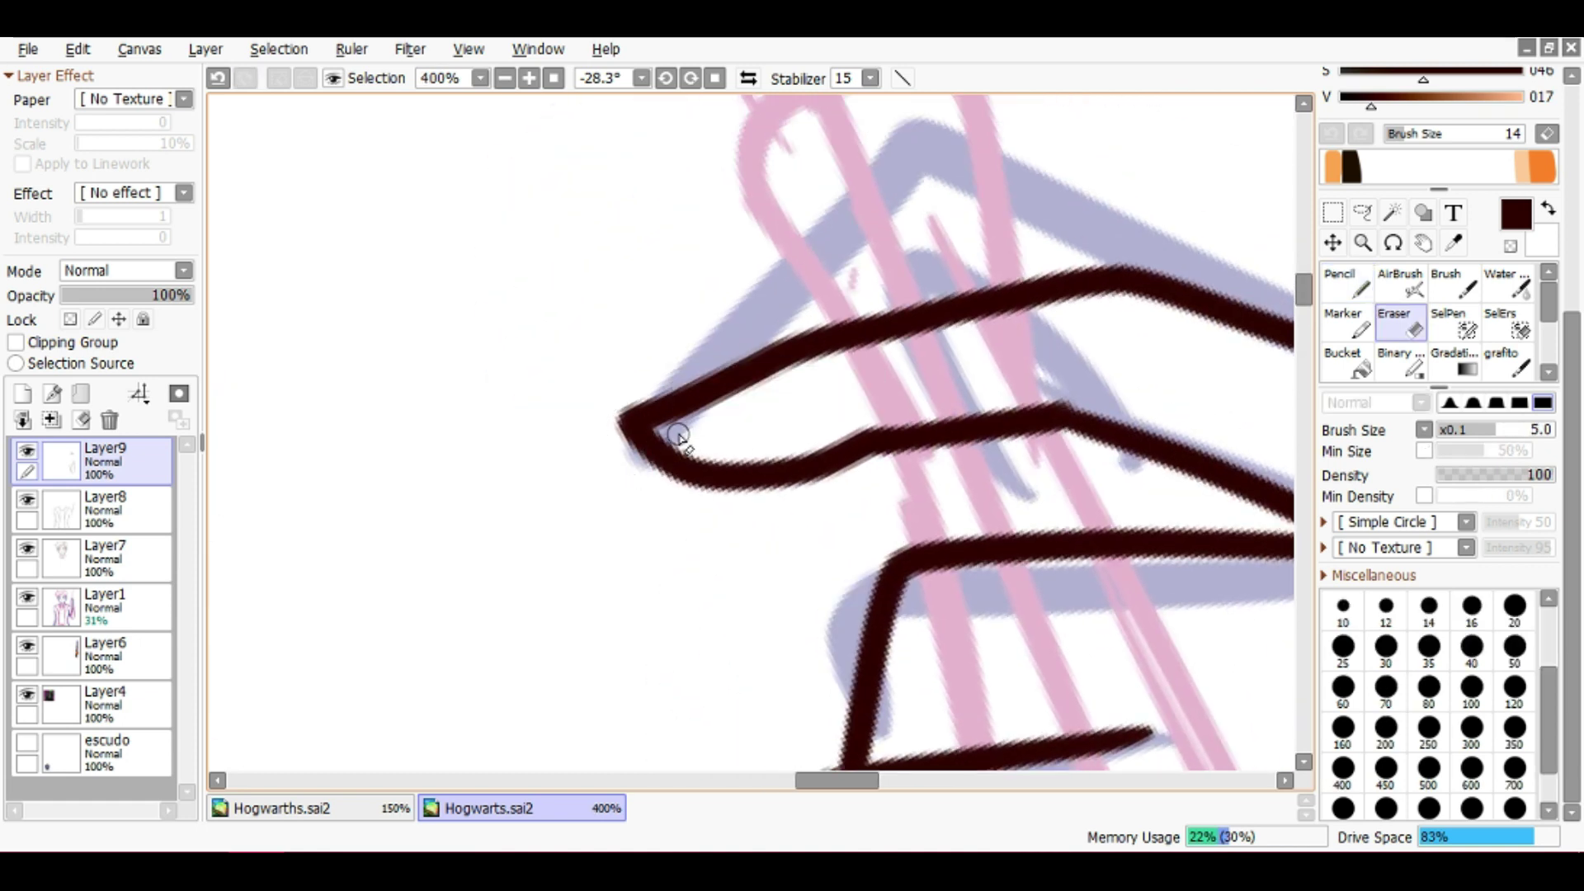
key(n)
drag(689, 396, 743, 435)
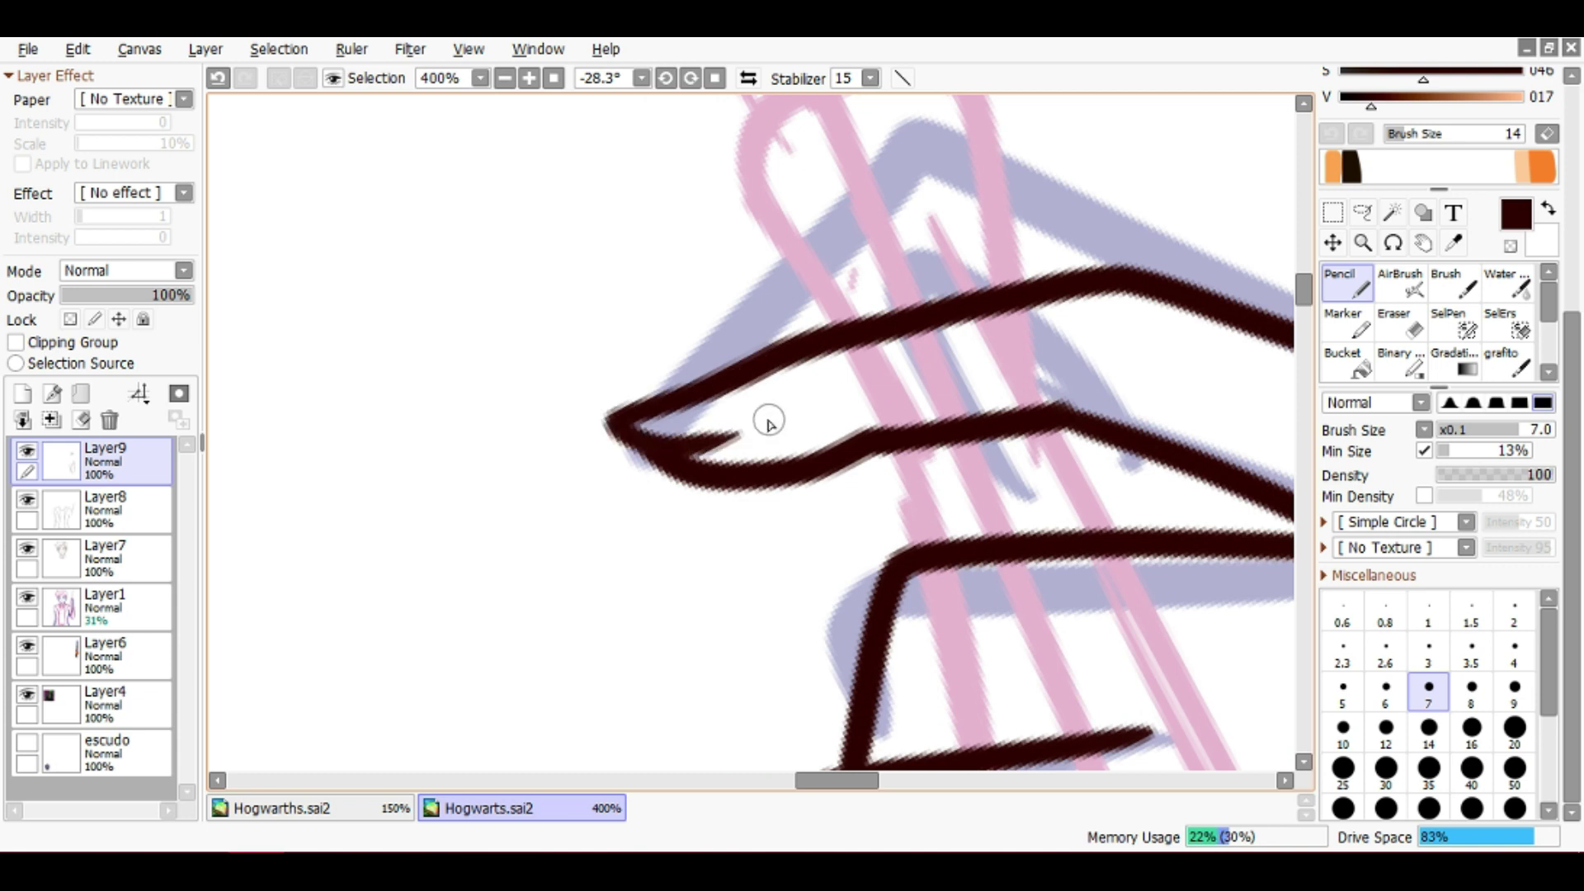
Ink the curled ring and little fingers and add a crease line inside the little finger
scroll(685, 443, down, 5)
scroll(698, 459, up, 2)
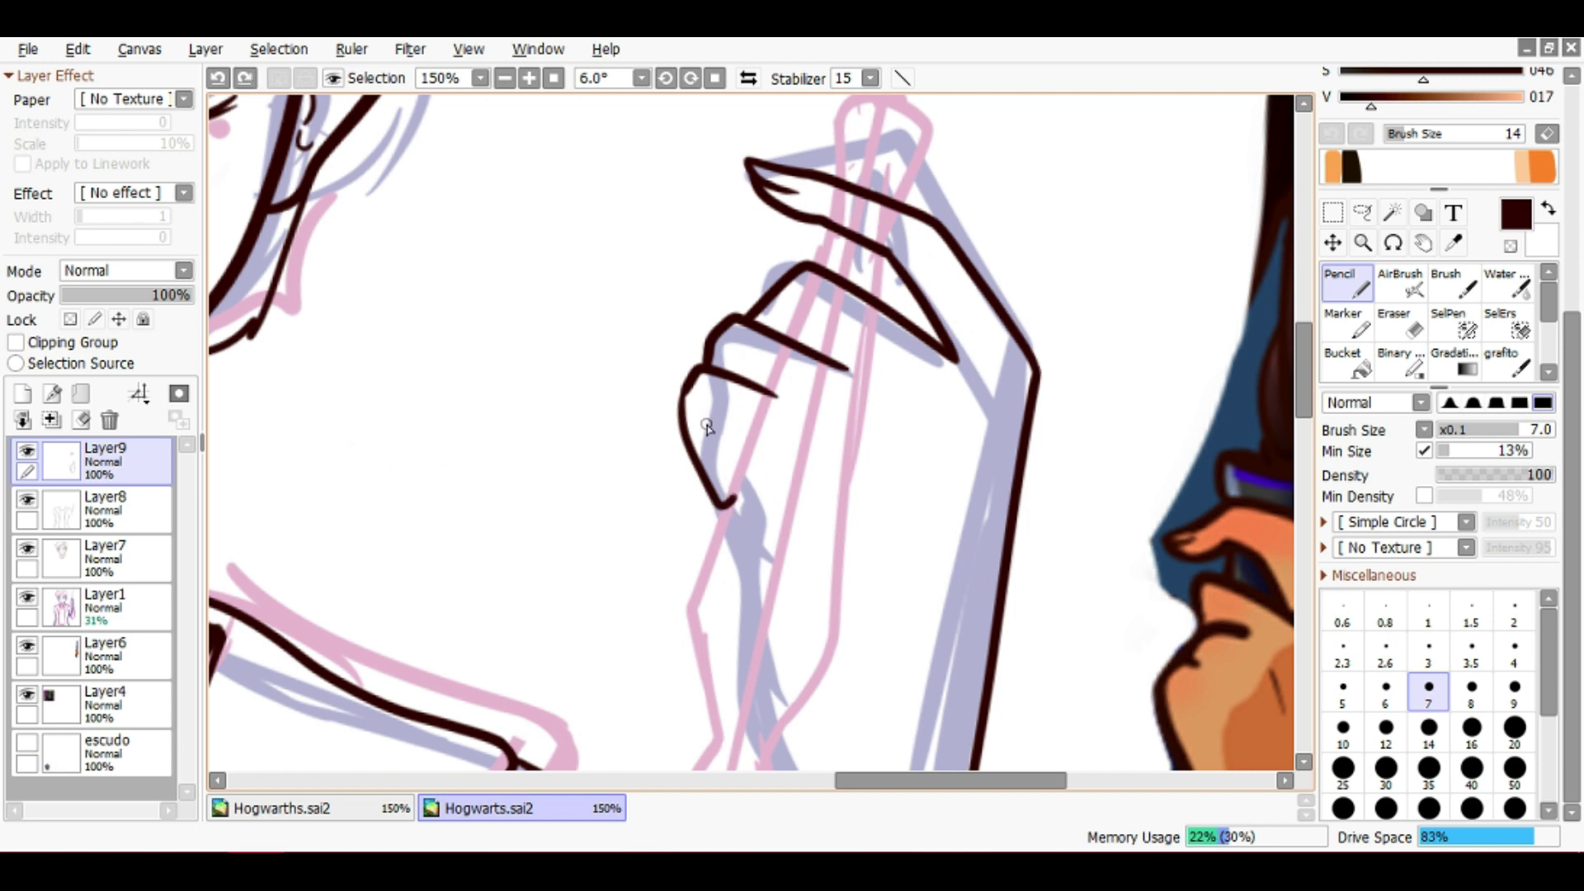
scroll(738, 503, down, 3)
scroll(743, 495, up, 4)
key(e)
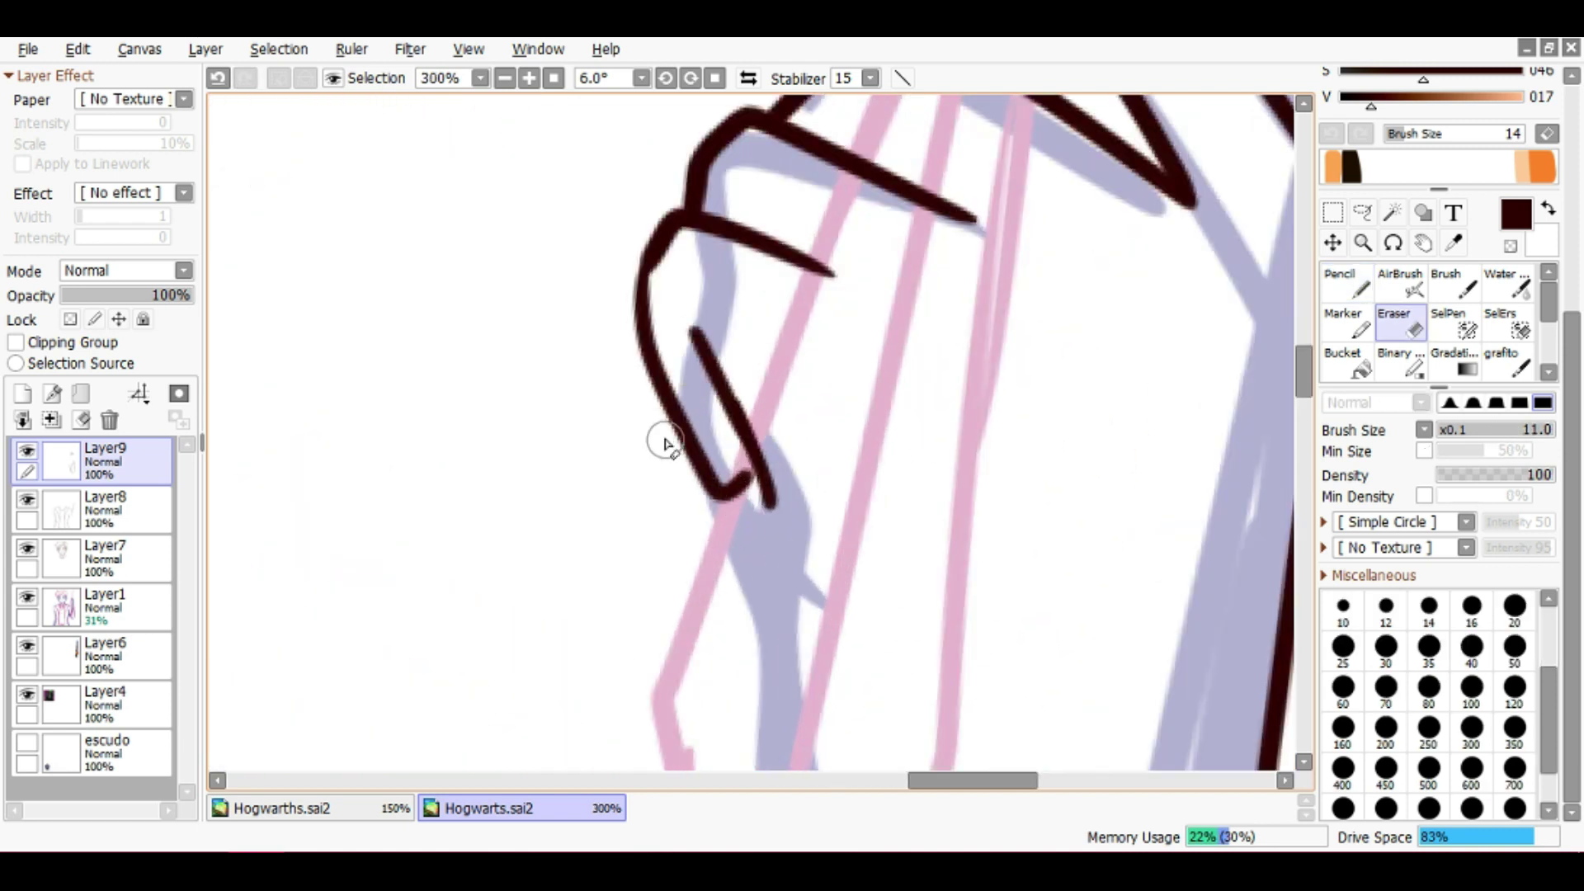
key(n)
scroll(765, 493, down, 3)
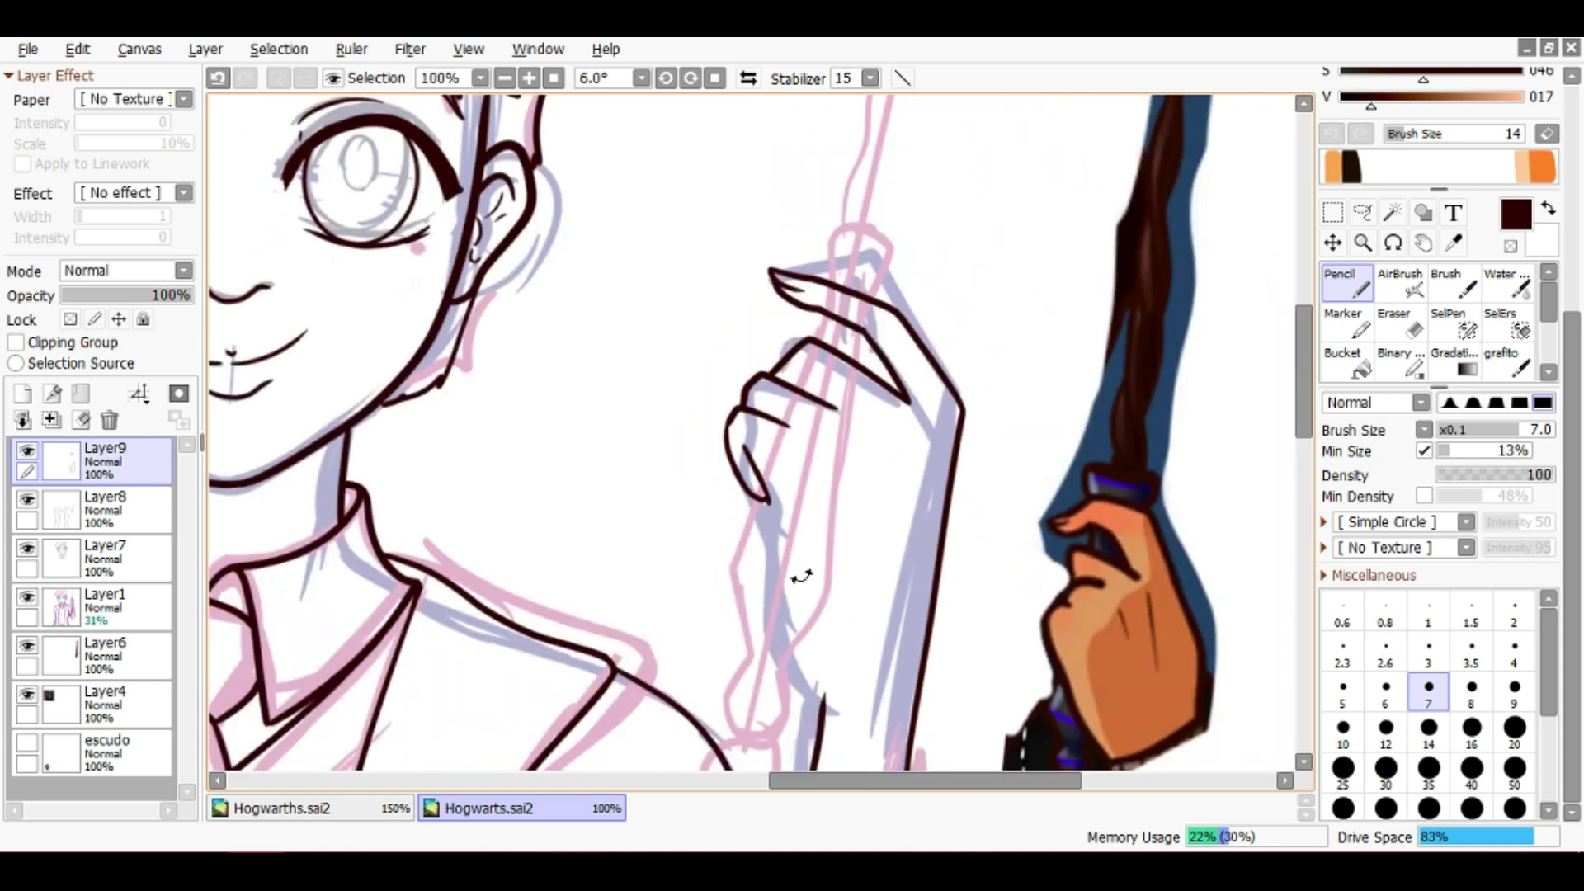
Ink the palm's inner edge from the little finger down to the wrist, joining the forearm line
drag(800, 566, 789, 376)
scroll(656, 565, up, 1)
scroll(897, 280, down, 1)
mouse_move(897, 280)
mouse_down()
mouse_move(838, 572)
mouse_move(742, 513)
mouse_up()
scroll(763, 486, up, 3)
Switch to Layer8 and erase the forearm line's overshoot where it meets the wrist
key(e)
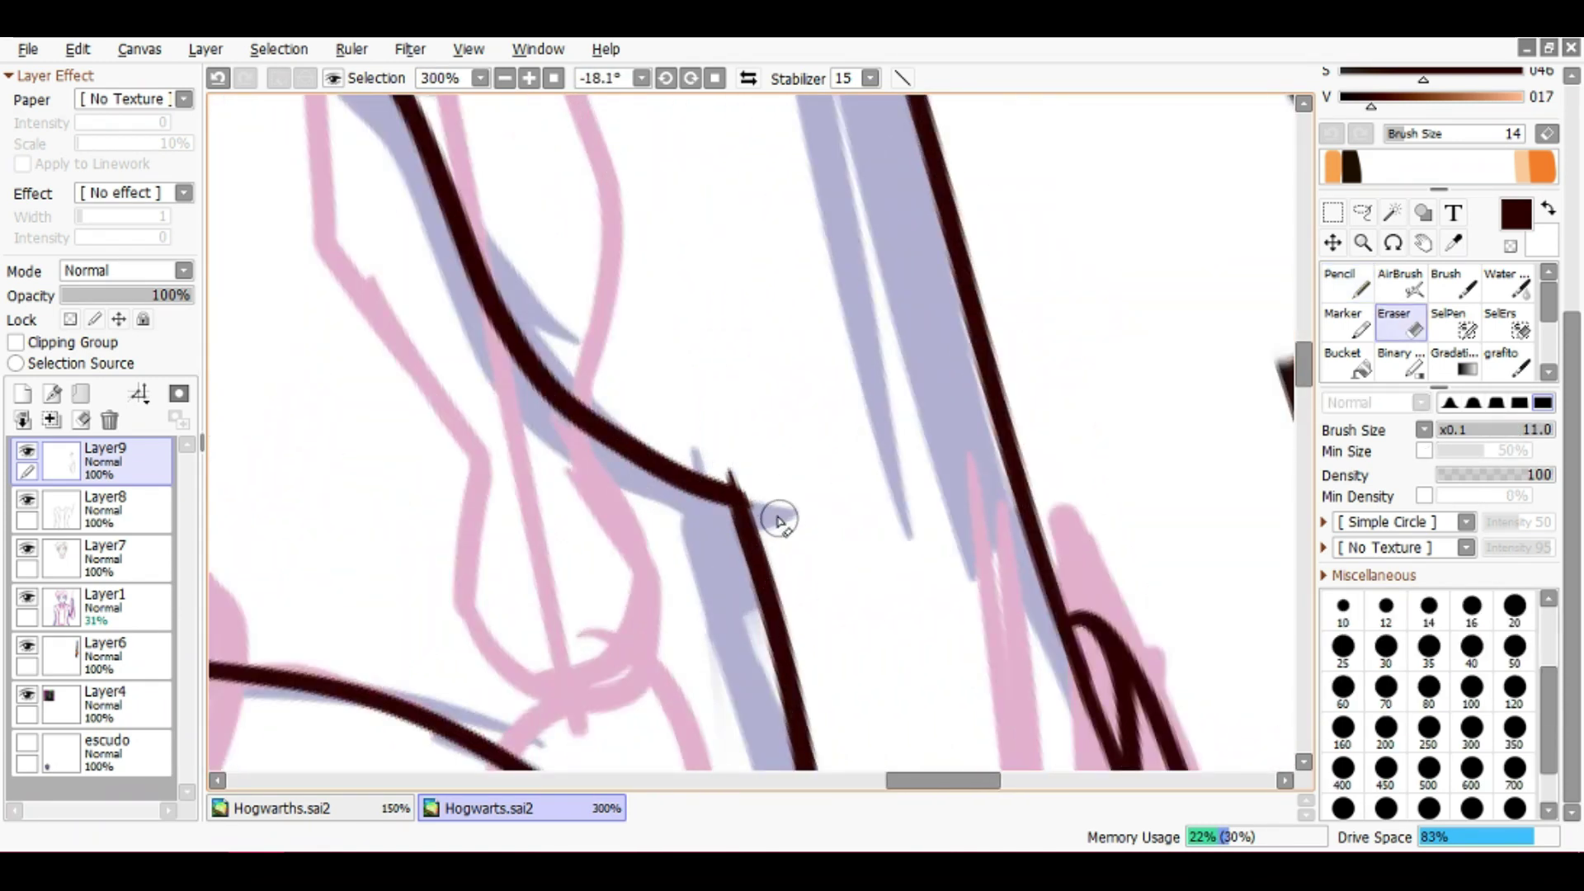
click(107, 509)
scroll(764, 486, down, 4)
drag(764, 486, 786, 592)
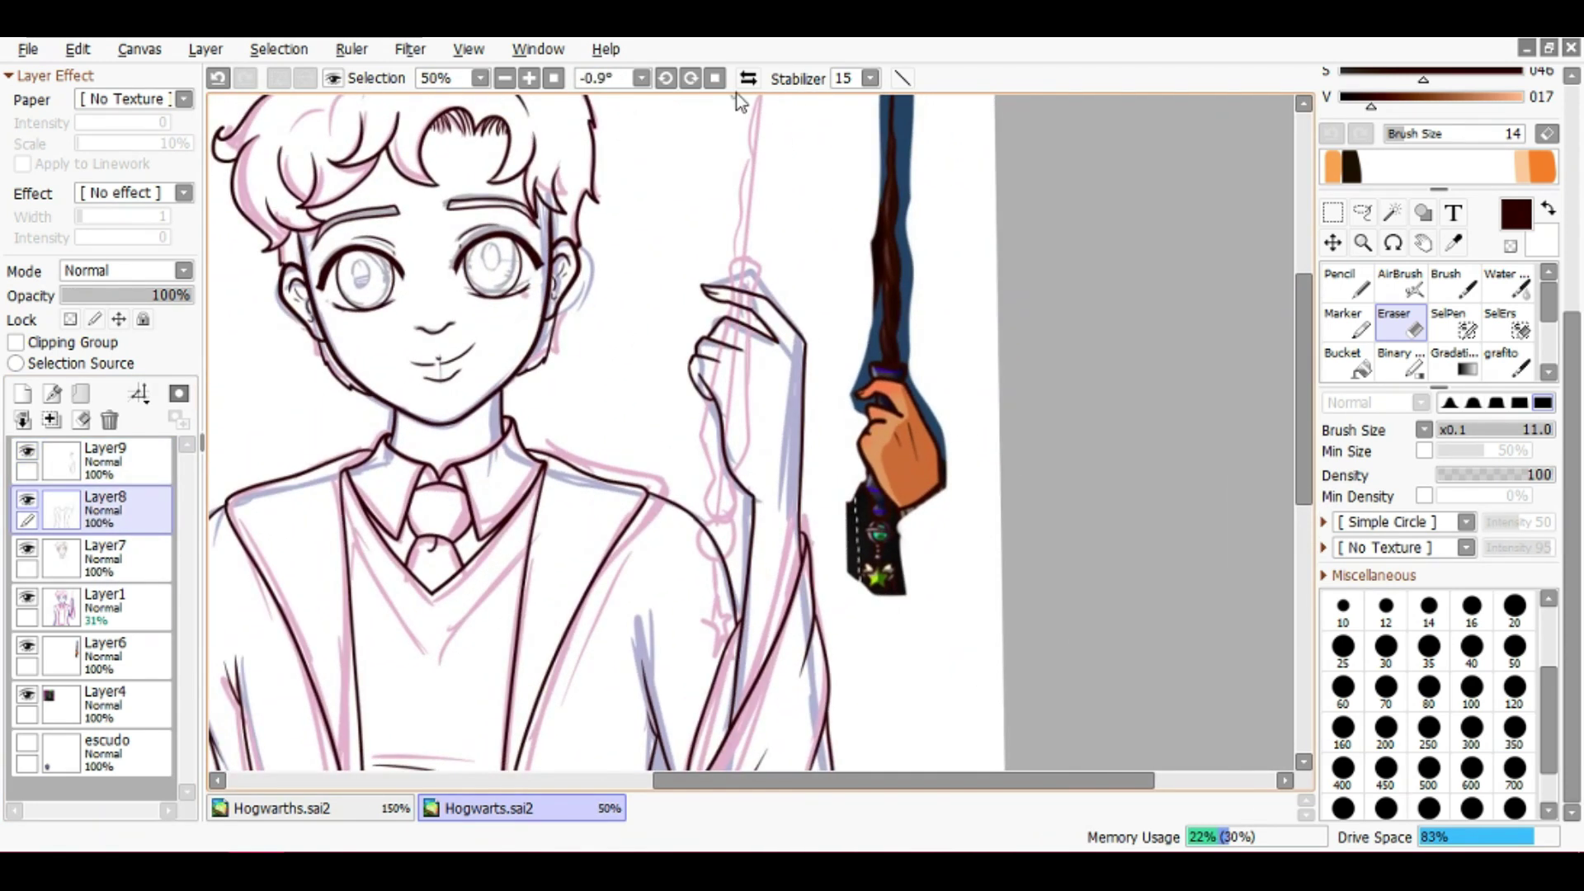
Mirror the canvas view and merge the hand line art on Layer9 down into Layer8
click(748, 78)
scroll(709, 462, up, 4)
drag(106, 469, 110, 420)
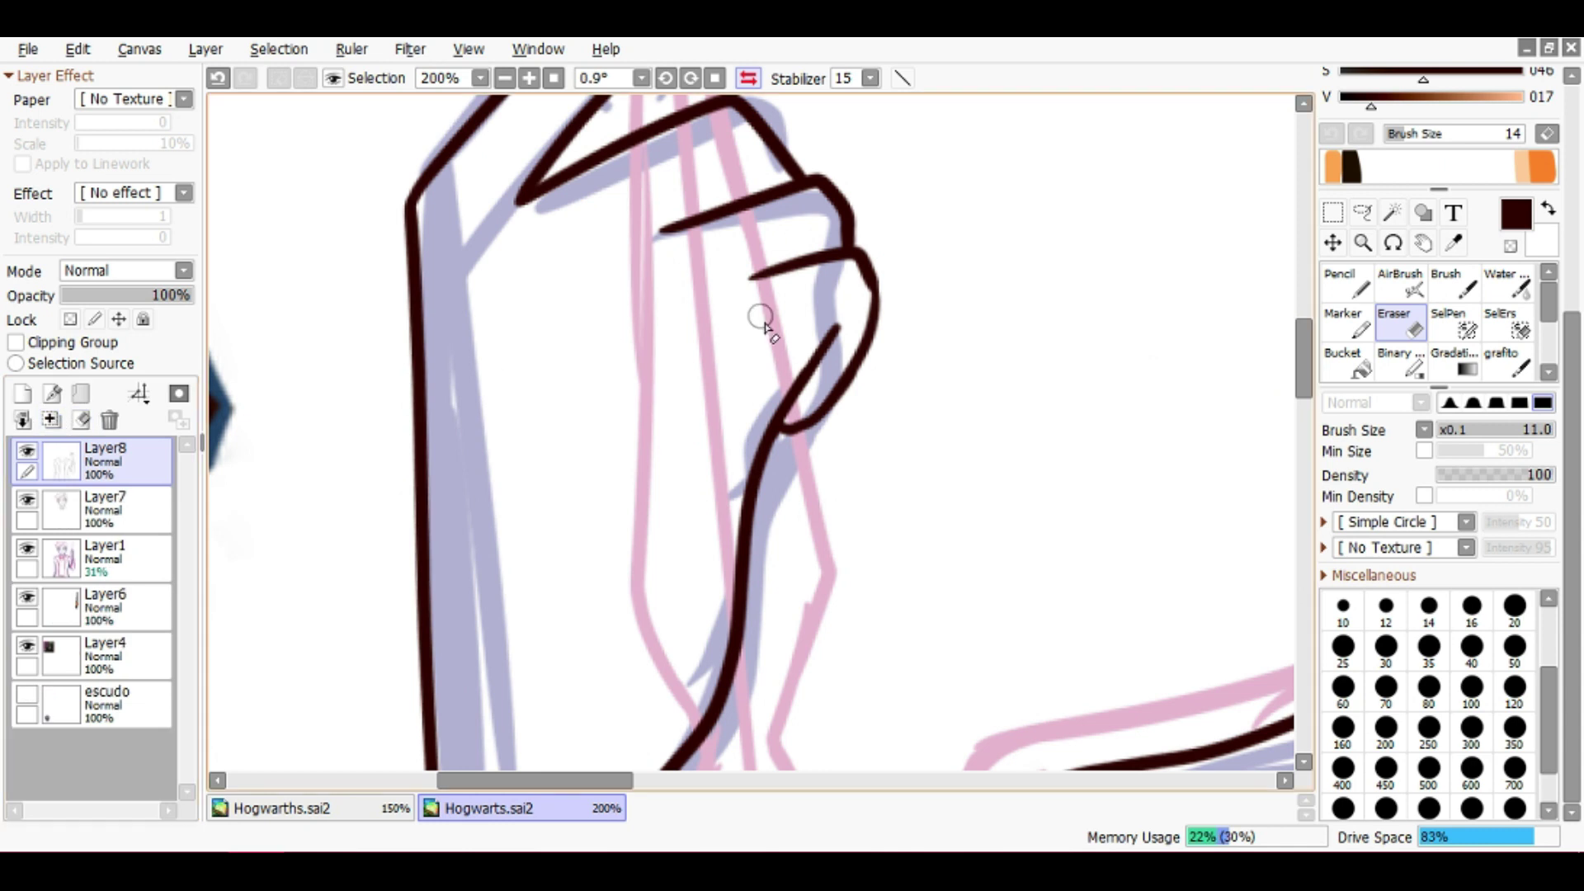
Reshape the crease inside the curled little finger into a bent line and trim its stray ends
key(n)
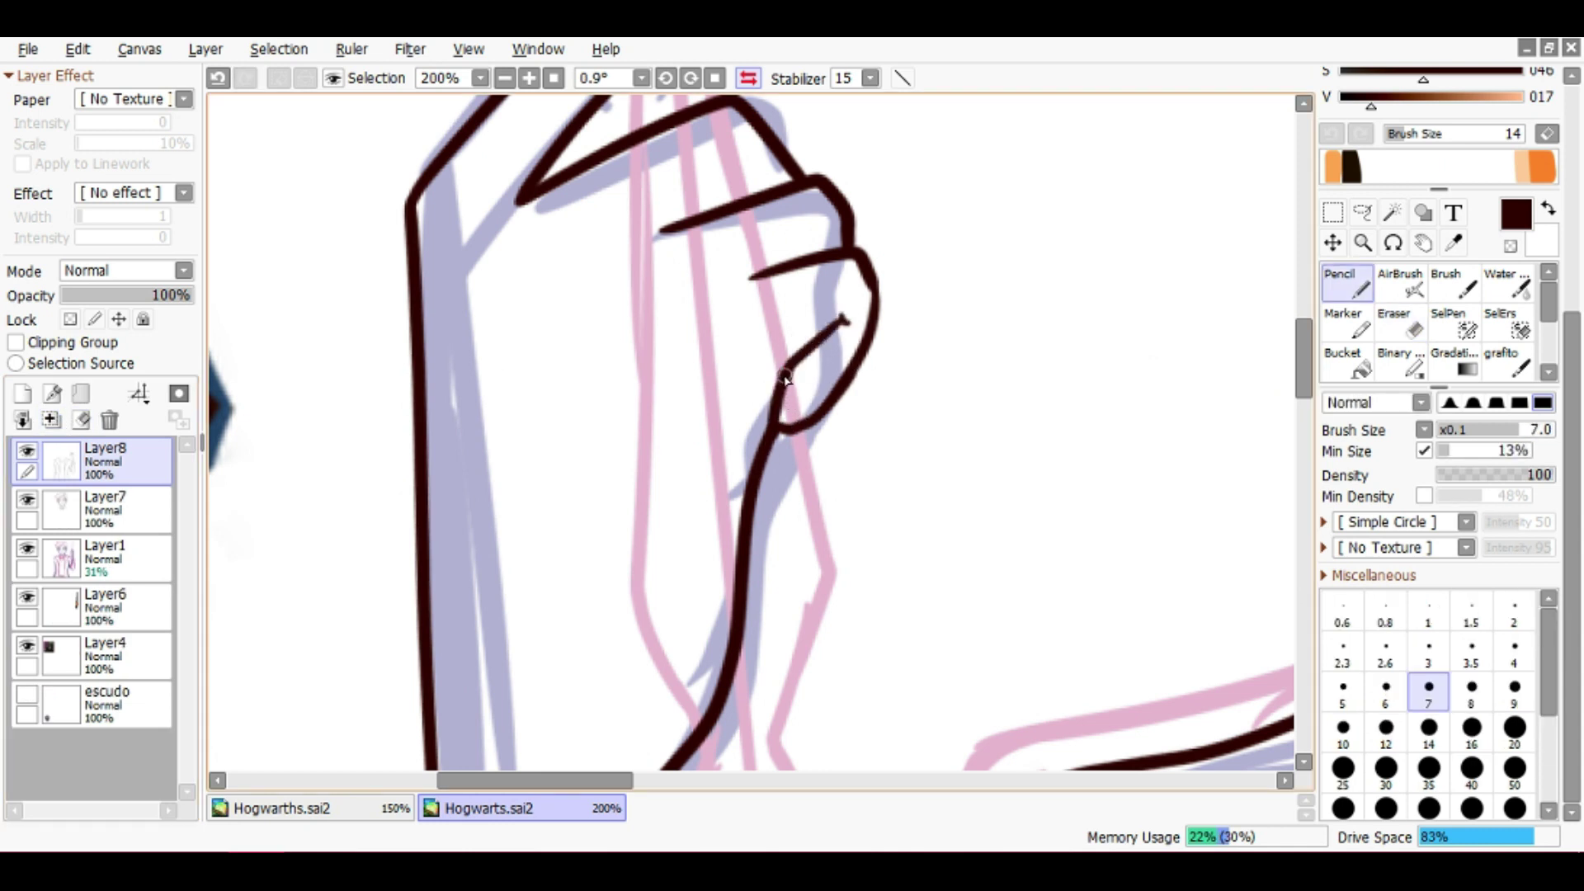
scroll(785, 439, up, 2)
key(e)
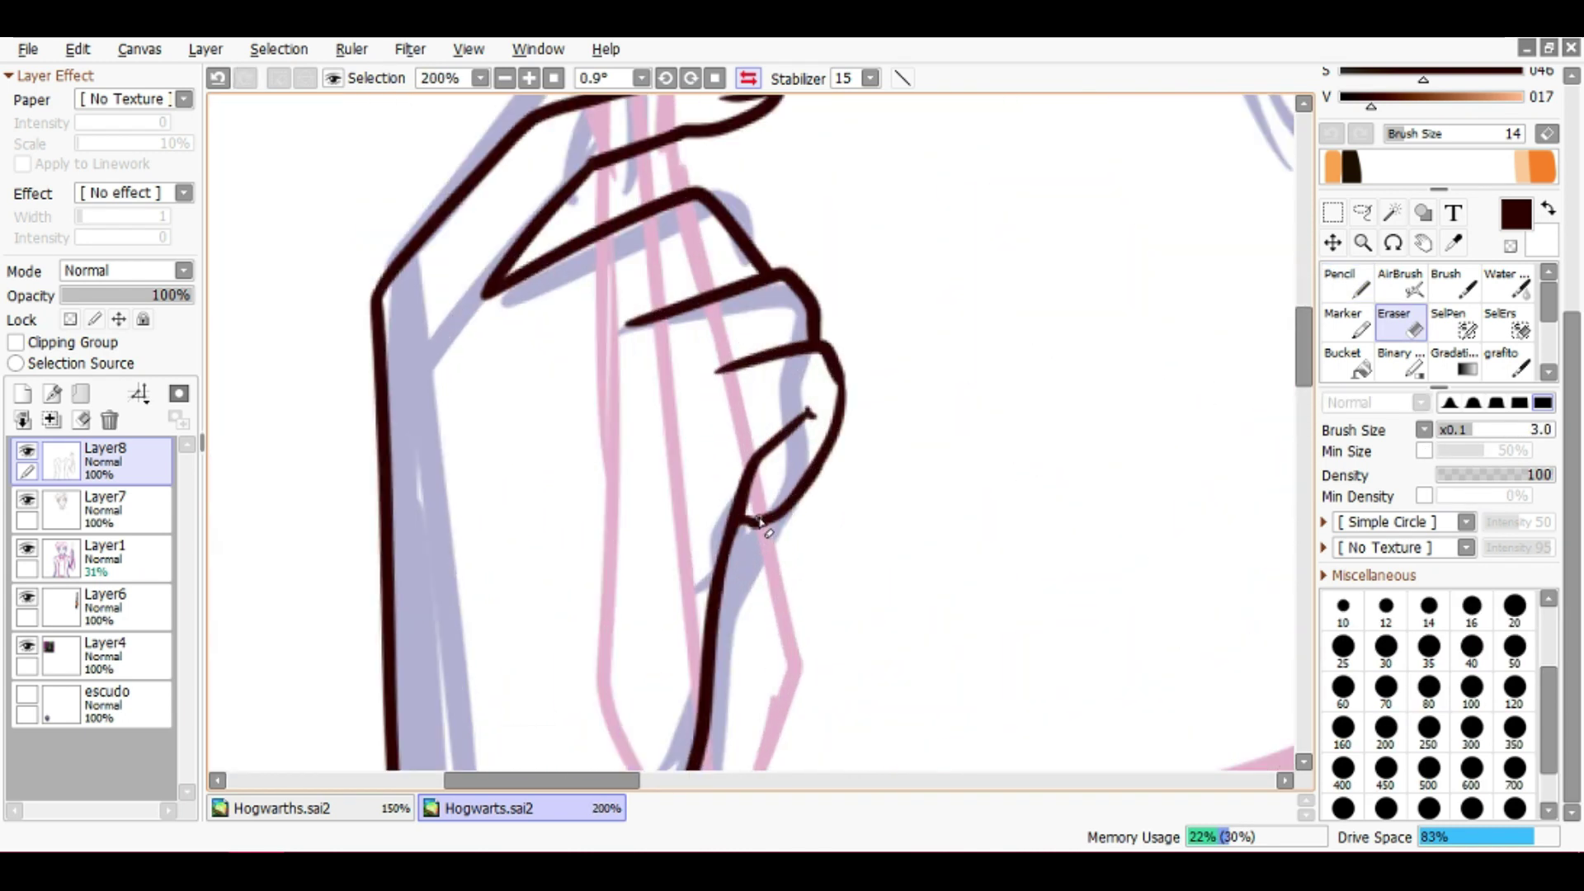
key(n)
scroll(775, 497, down, 4)
Turn off the mirrored canvas view and add a new layer above Layer8
click(749, 77)
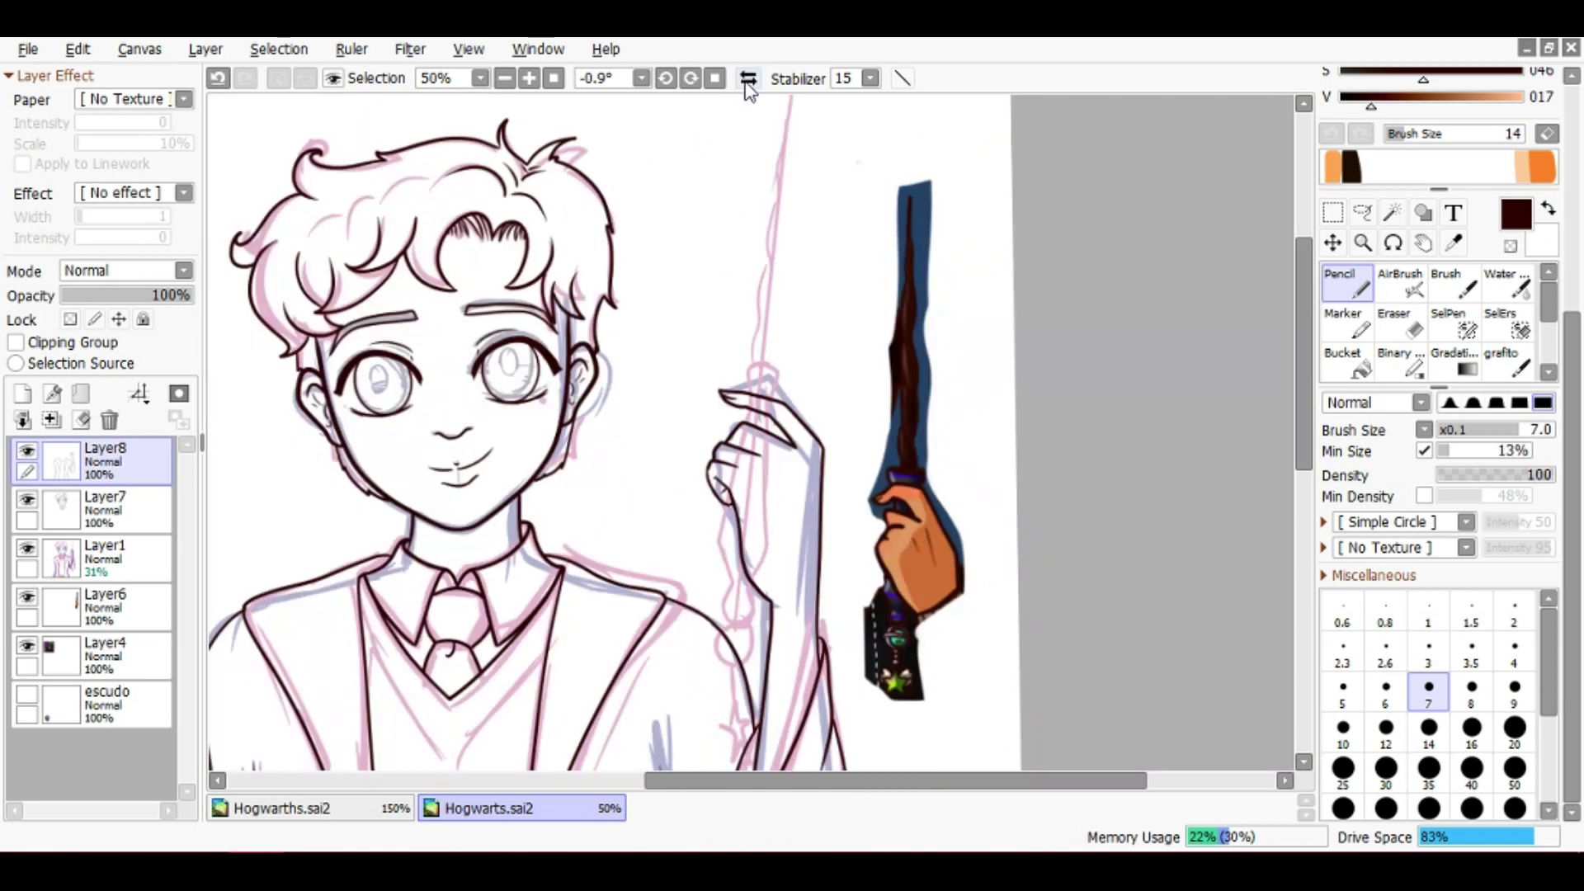
scroll(372, 632, down, 1)
drag(372, 632, 426, 434)
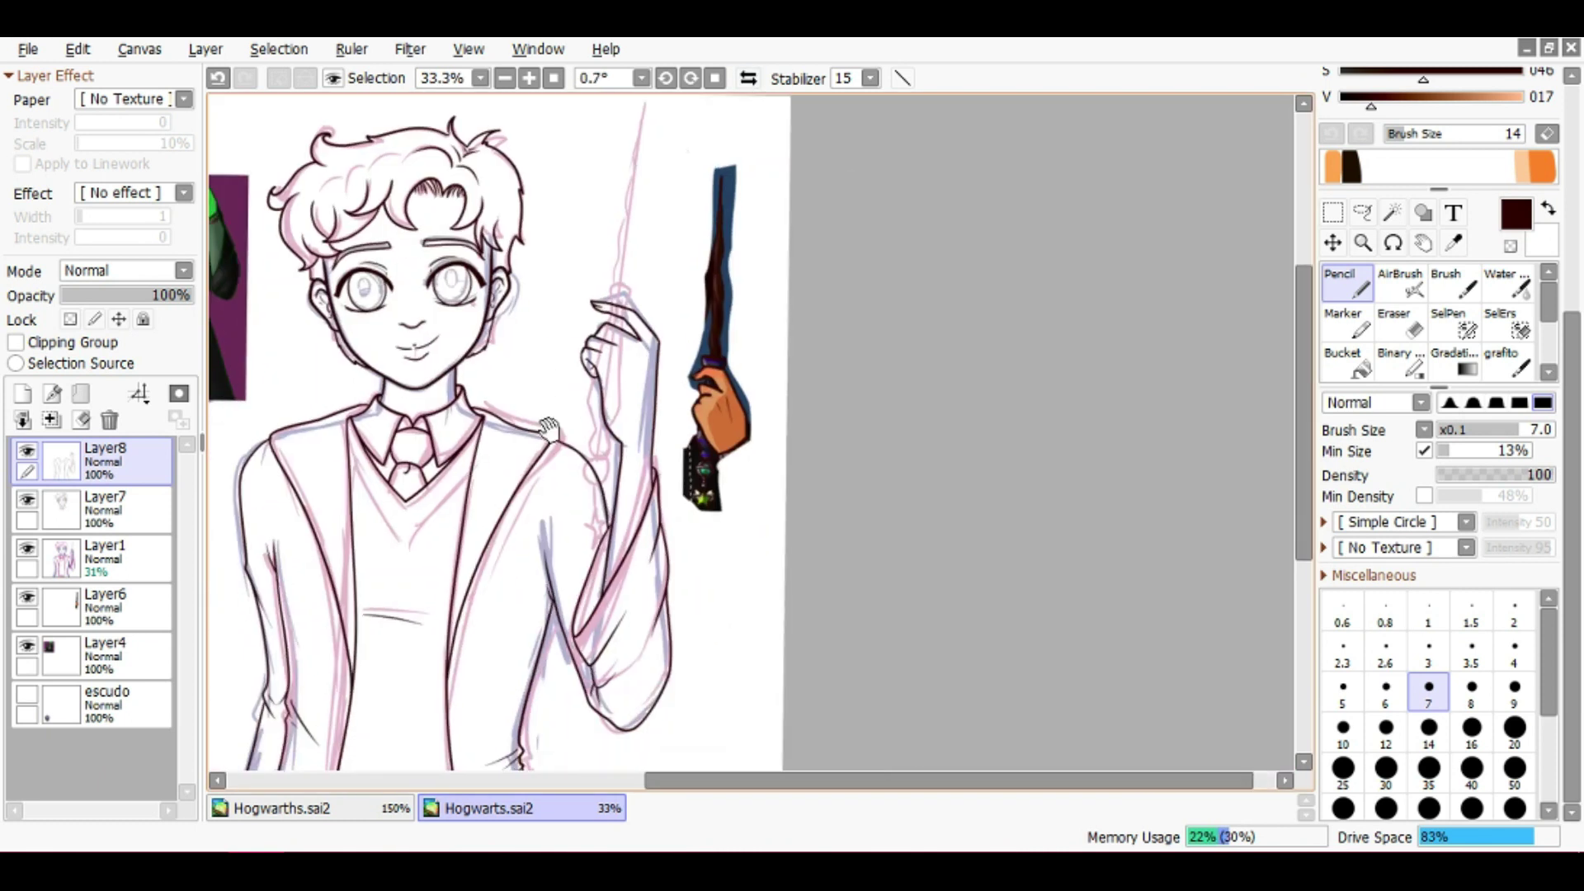
scroll(426, 434, down, 1)
drag(520, 442, 538, 398)
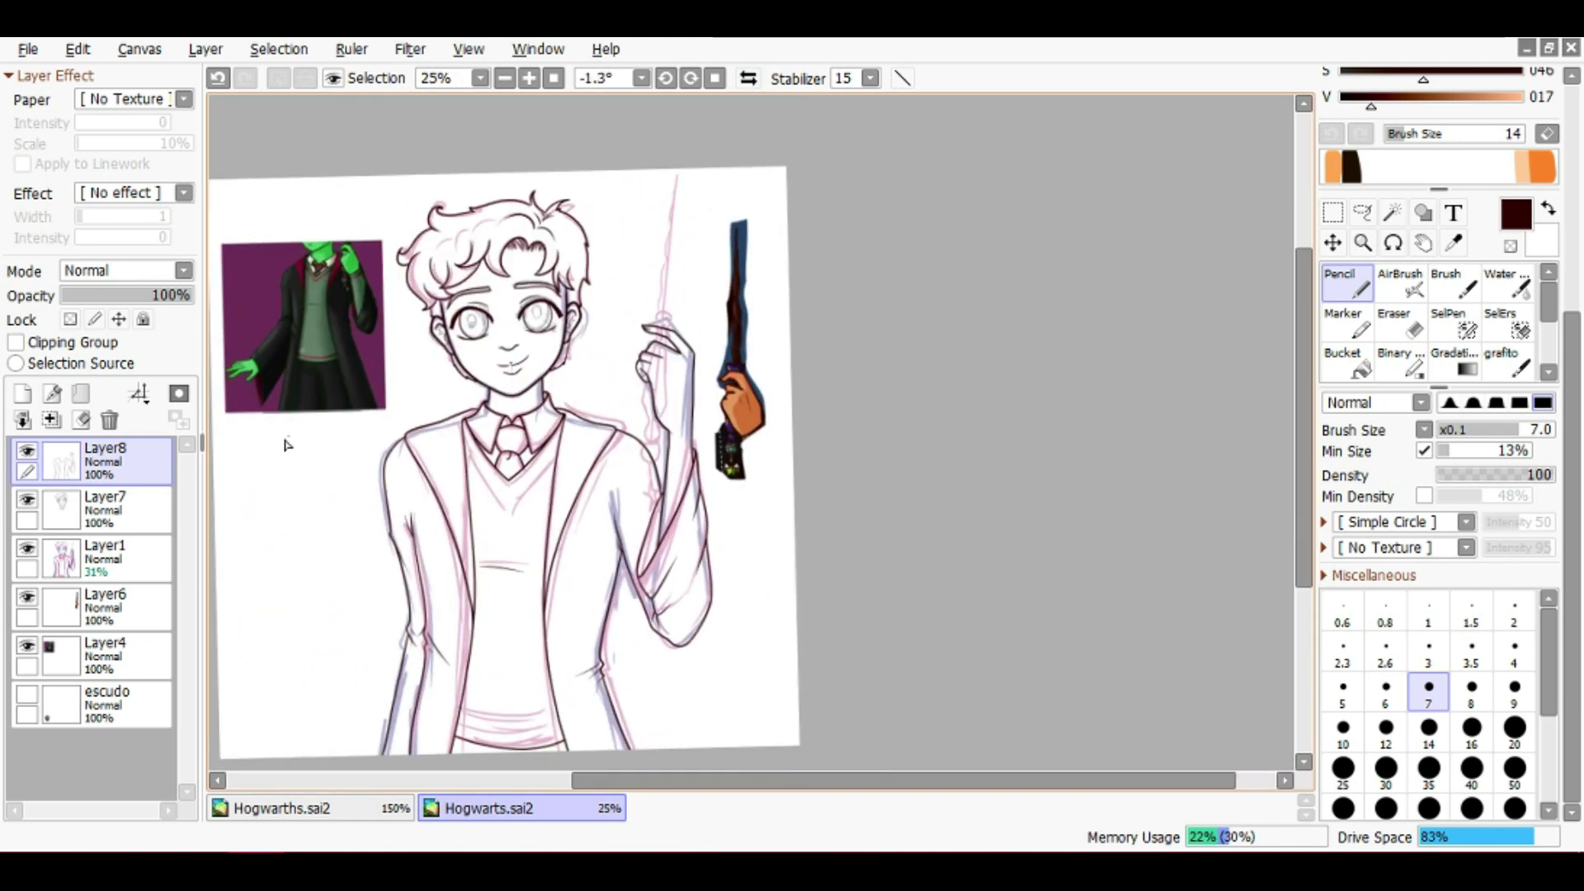
click(23, 393)
Ink one long edge of the wand handle on the new layer, from its lower end across the hand to its top
scroll(688, 318, up, 4)
mouse_move(687, 319)
mouse_down()
mouse_move(740, 506)
mouse_move(542, 520)
mouse_up()
scroll(418, 601, up, 1)
drag(381, 670, 389, 627)
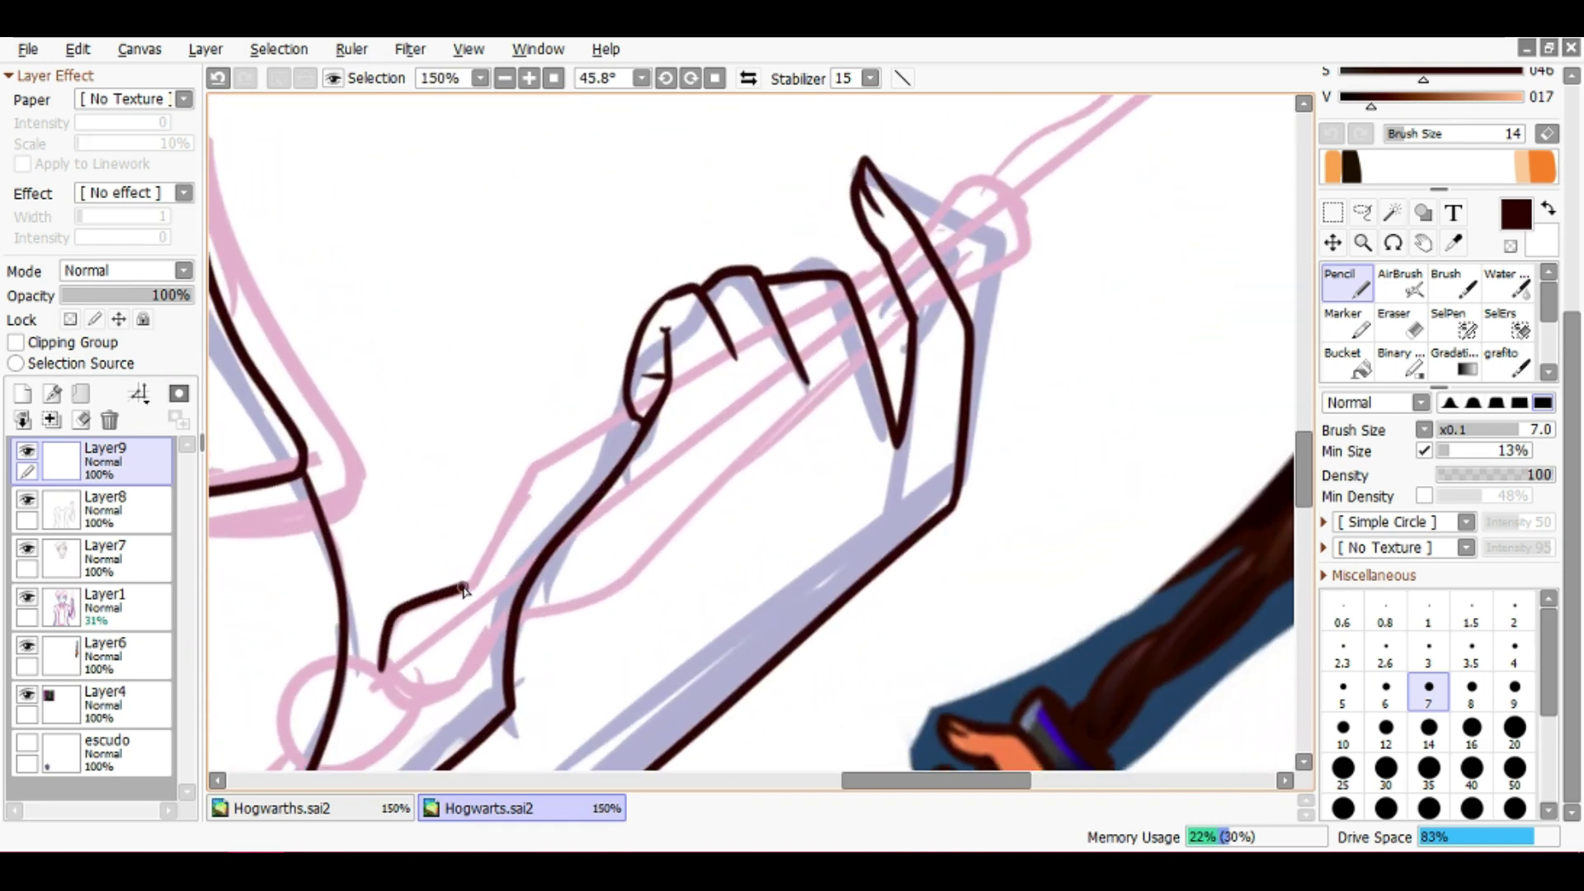
drag(553, 453, 601, 432)
drag(835, 271, 889, 260)
key(ctrl+z)
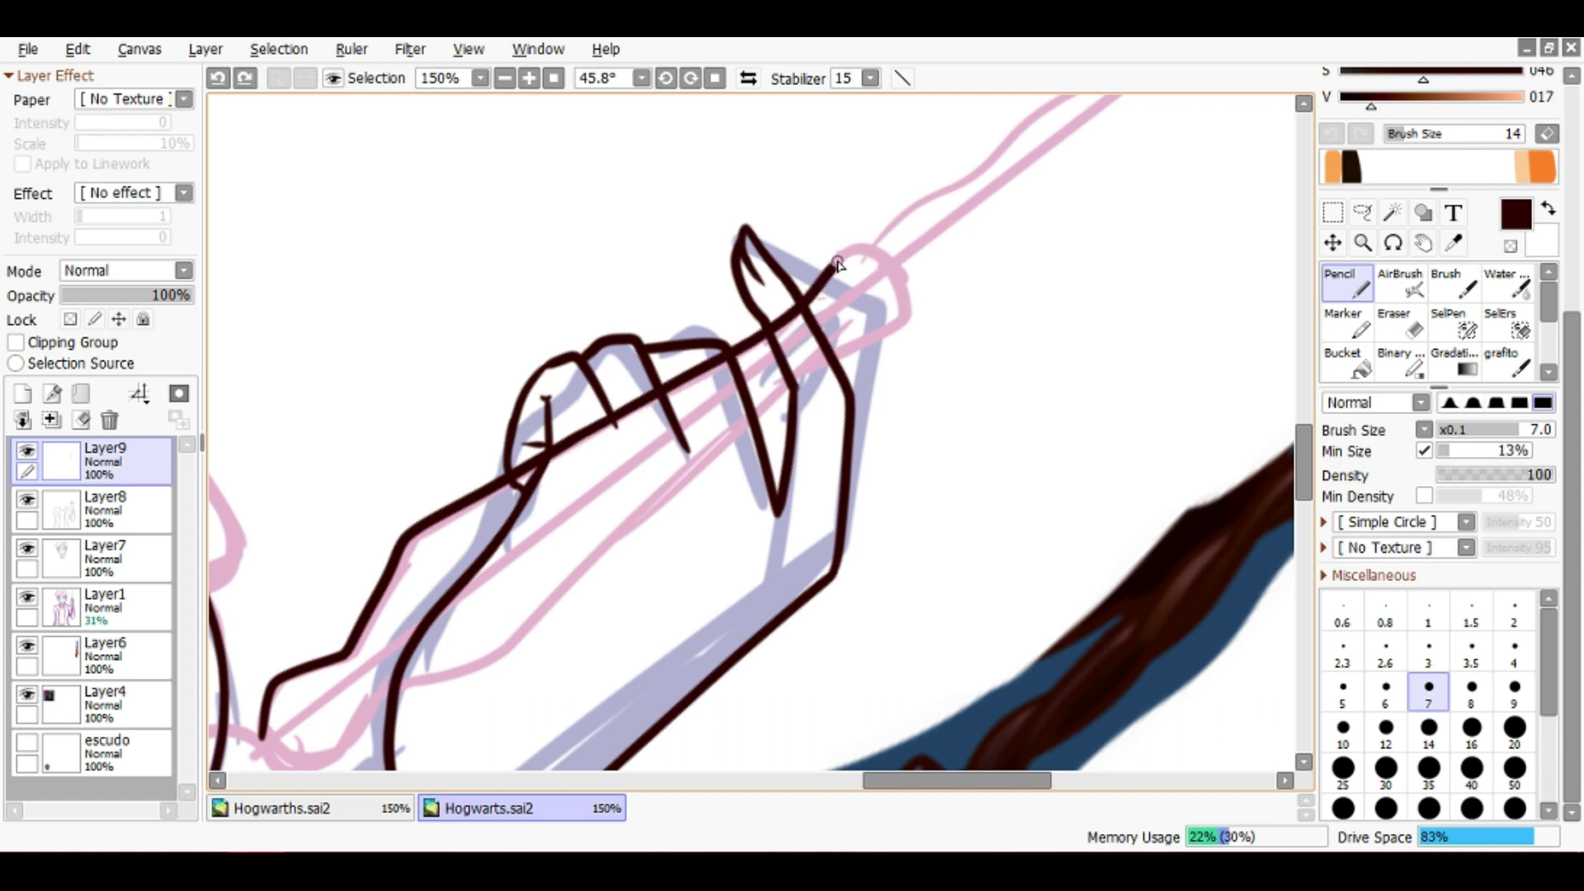
drag(904, 323, 884, 351)
scroll(947, 354, down, 2)
Copy the inked wand handle edge, paste it, and flip and position the copy as the opposite edge
key(a)
mouse_move(1011, 305)
mouse_down()
mouse_move(602, 407)
mouse_move(994, 328)
mouse_up()
key(ctrl+c)
key(ctrl+v)
key(ctrl+t)
mouse_move(955, 378)
mouse_down()
mouse_move(867, 334)
mouse_move(873, 353)
mouse_up()
drag(747, 359, 741, 373)
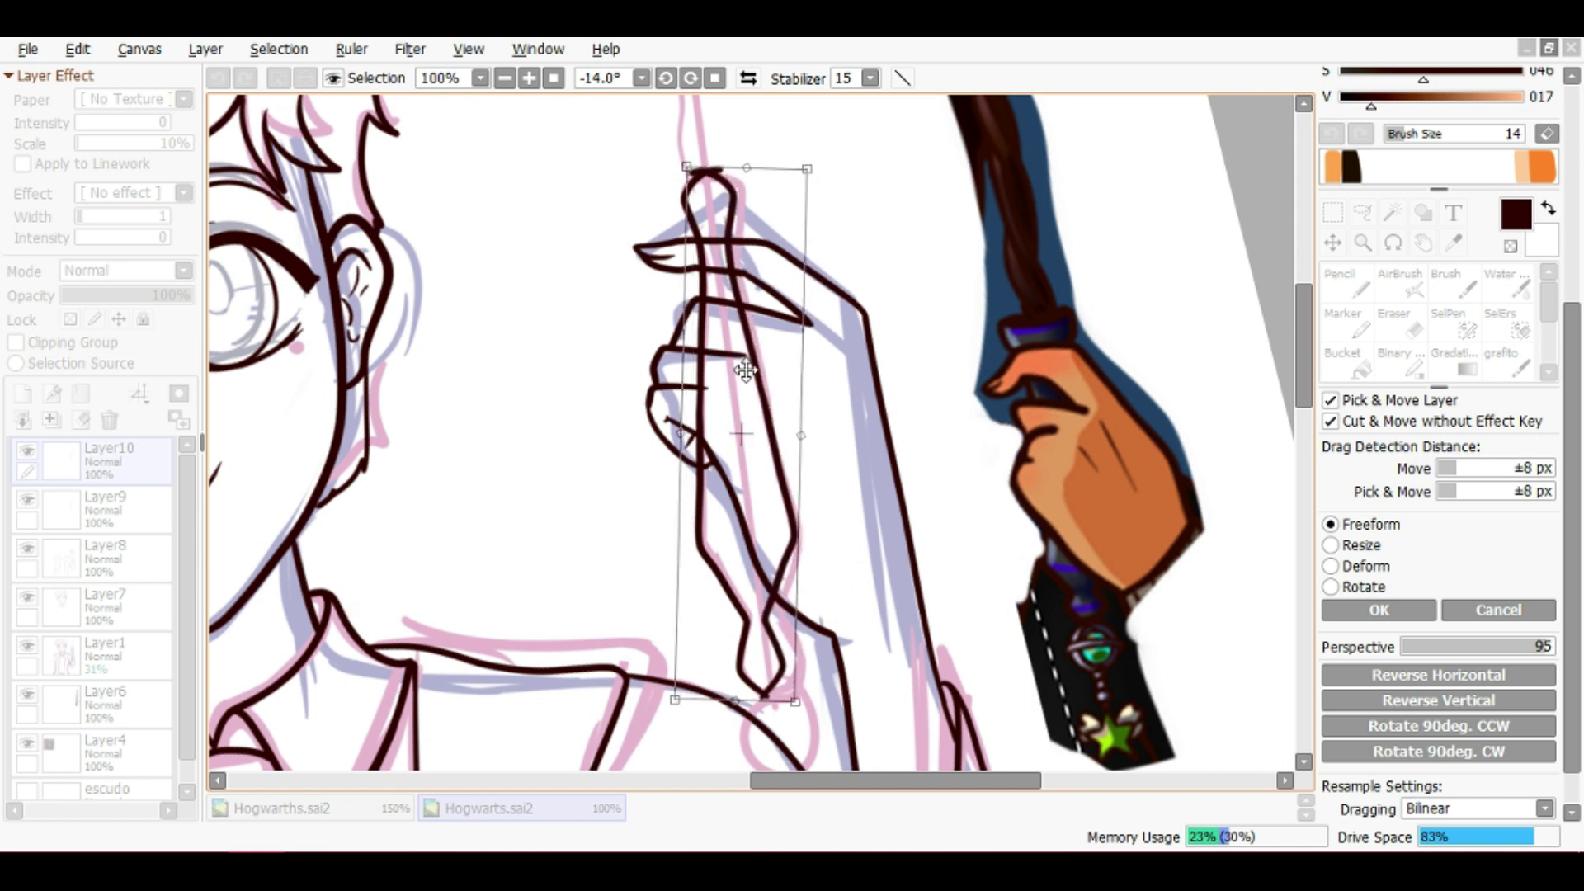
key(Return)
Erase the overlapping stroke ends at the wand handle's top and merge the pasted Layer10 down into Layer9
key(e)
scroll(722, 160, up, 3)
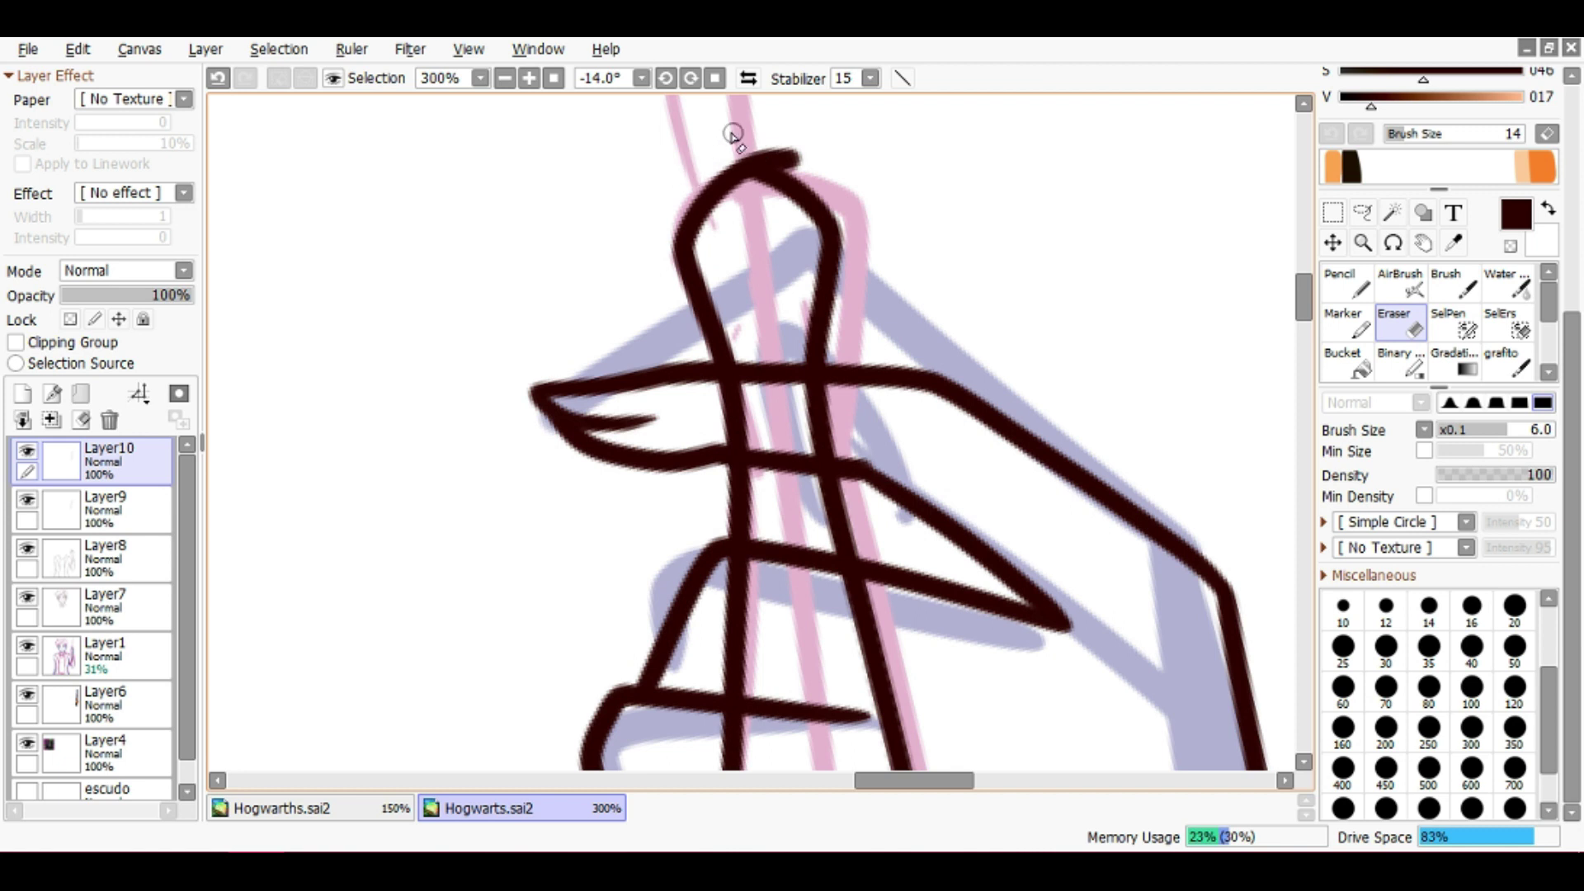
ctrl+click(801, 185)
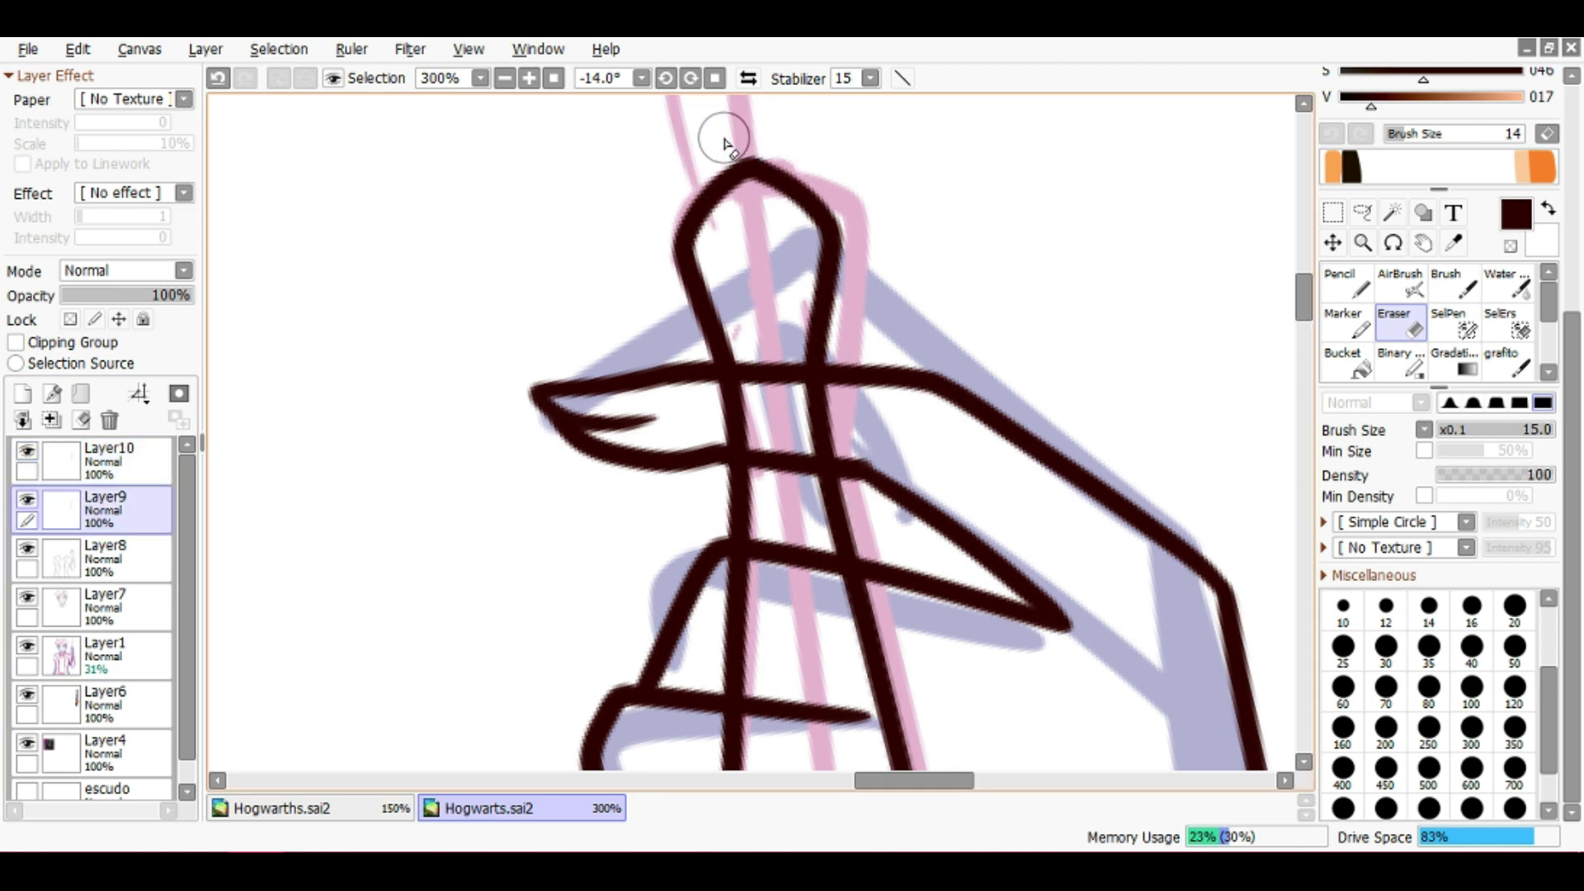
drag(724, 144, 832, 162)
click(124, 460)
click(22, 420)
Erase the wand handle's pointed top and redraw it as a flatter rounded cap
drag(573, 212, 865, 194)
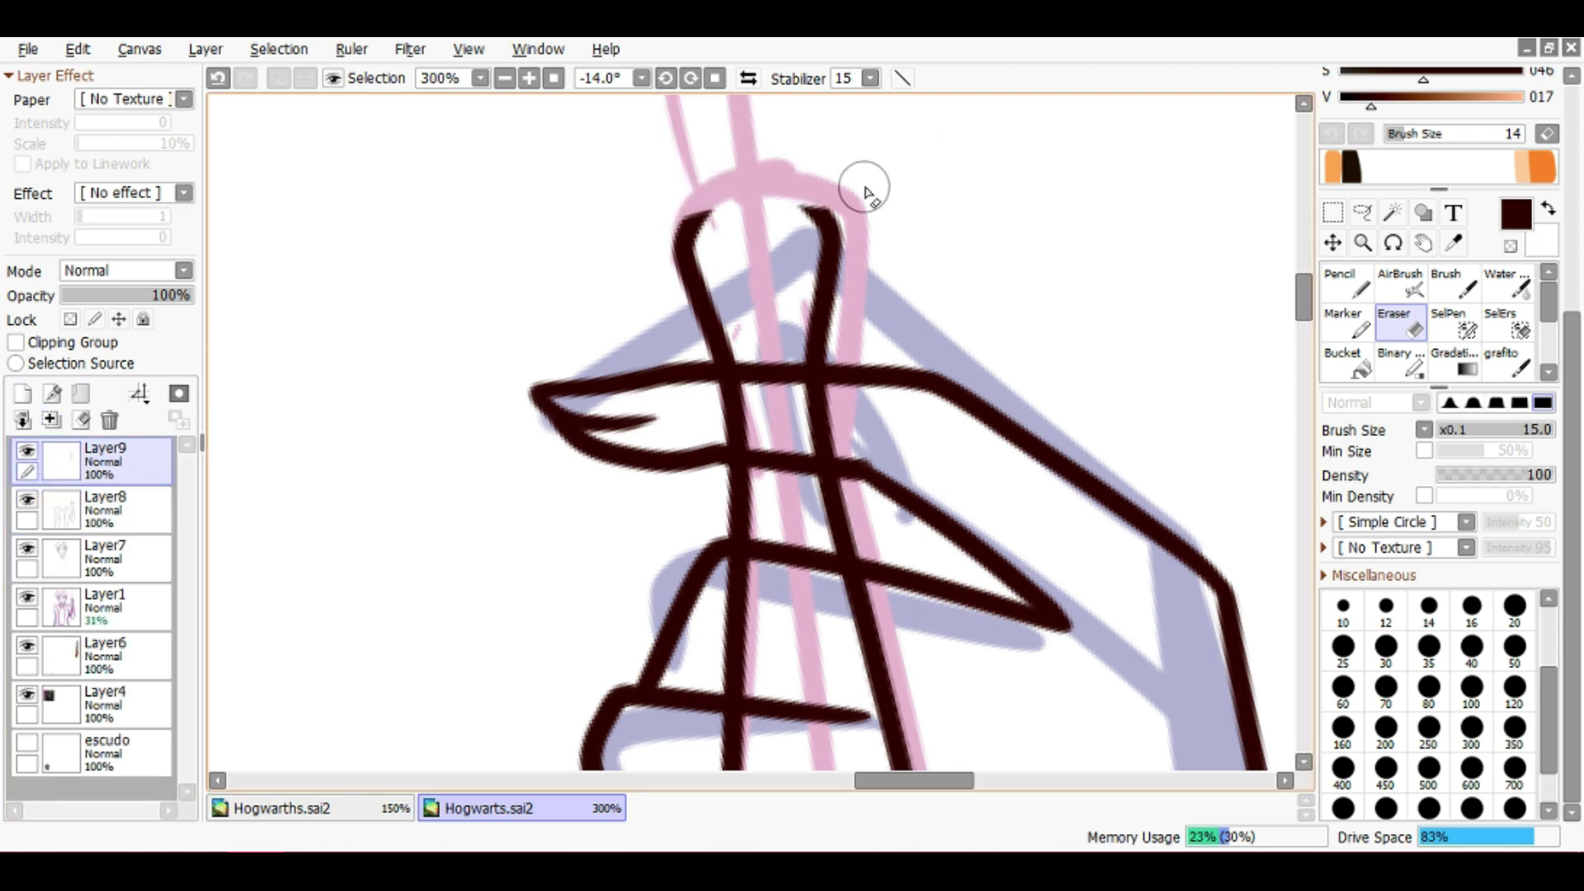
key(n)
scroll(707, 206, up, 1)
scroll(732, 212, down, 1)
mouse_move(689, 235)
mouse_down()
mouse_move(732, 212)
mouse_move(913, 240)
mouse_up()
scroll(913, 241, down, 2)
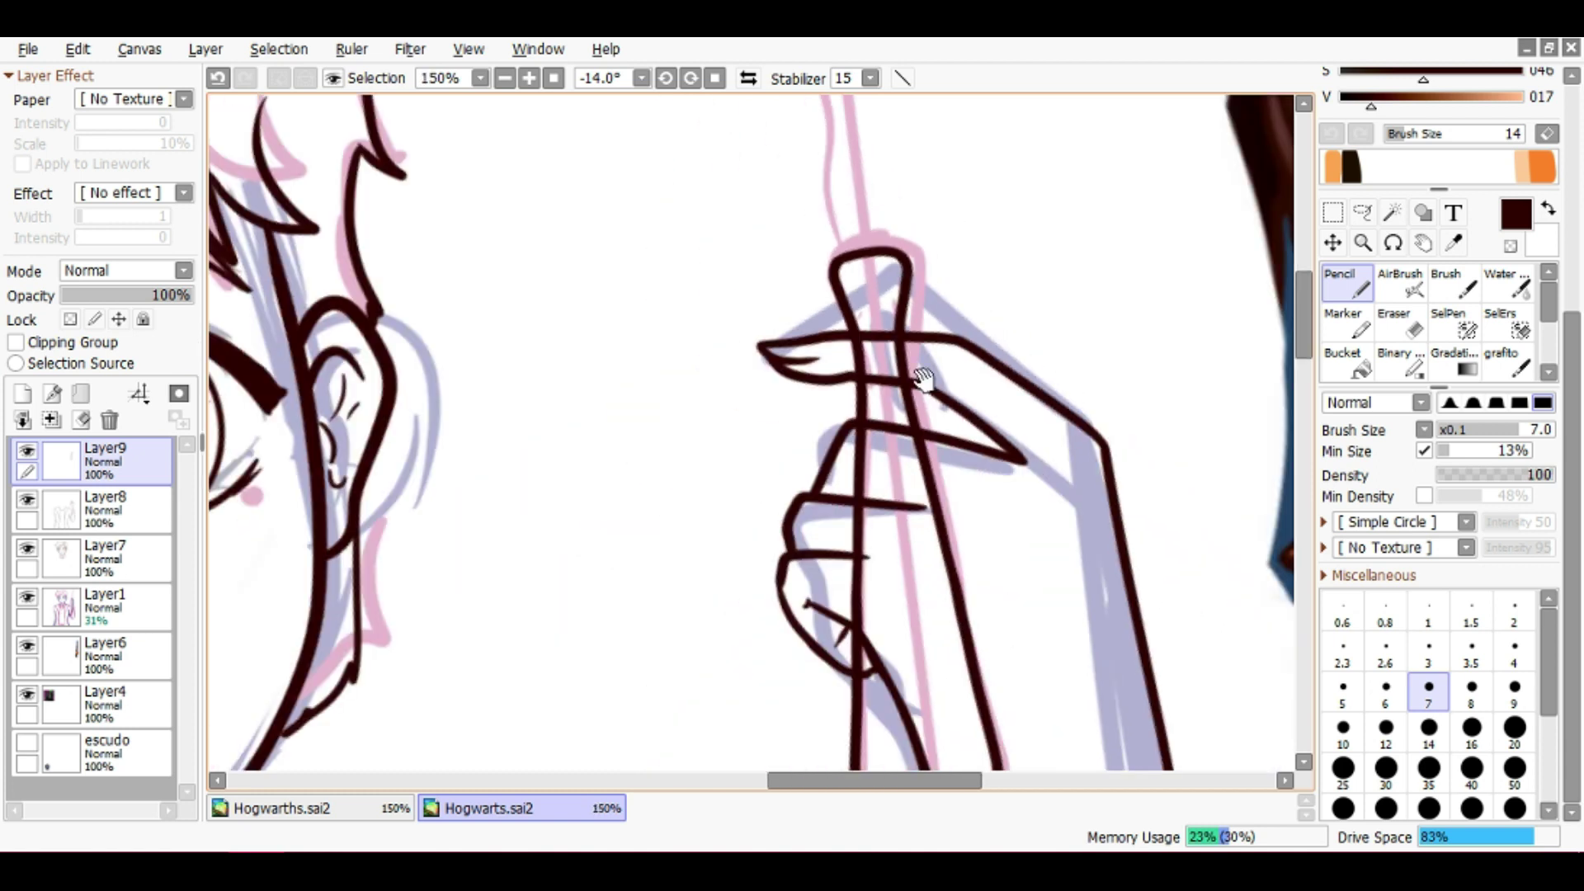
Erase the wand handle's lower tip and redraw it as a shorter closed end
scroll(922, 378, up, 3)
key(e)
mouse_move(660, 548)
mouse_down()
mouse_move(596, 551)
mouse_move(636, 495)
mouse_move(470, 432)
mouse_move(655, 388)
mouse_move(588, 499)
mouse_up()
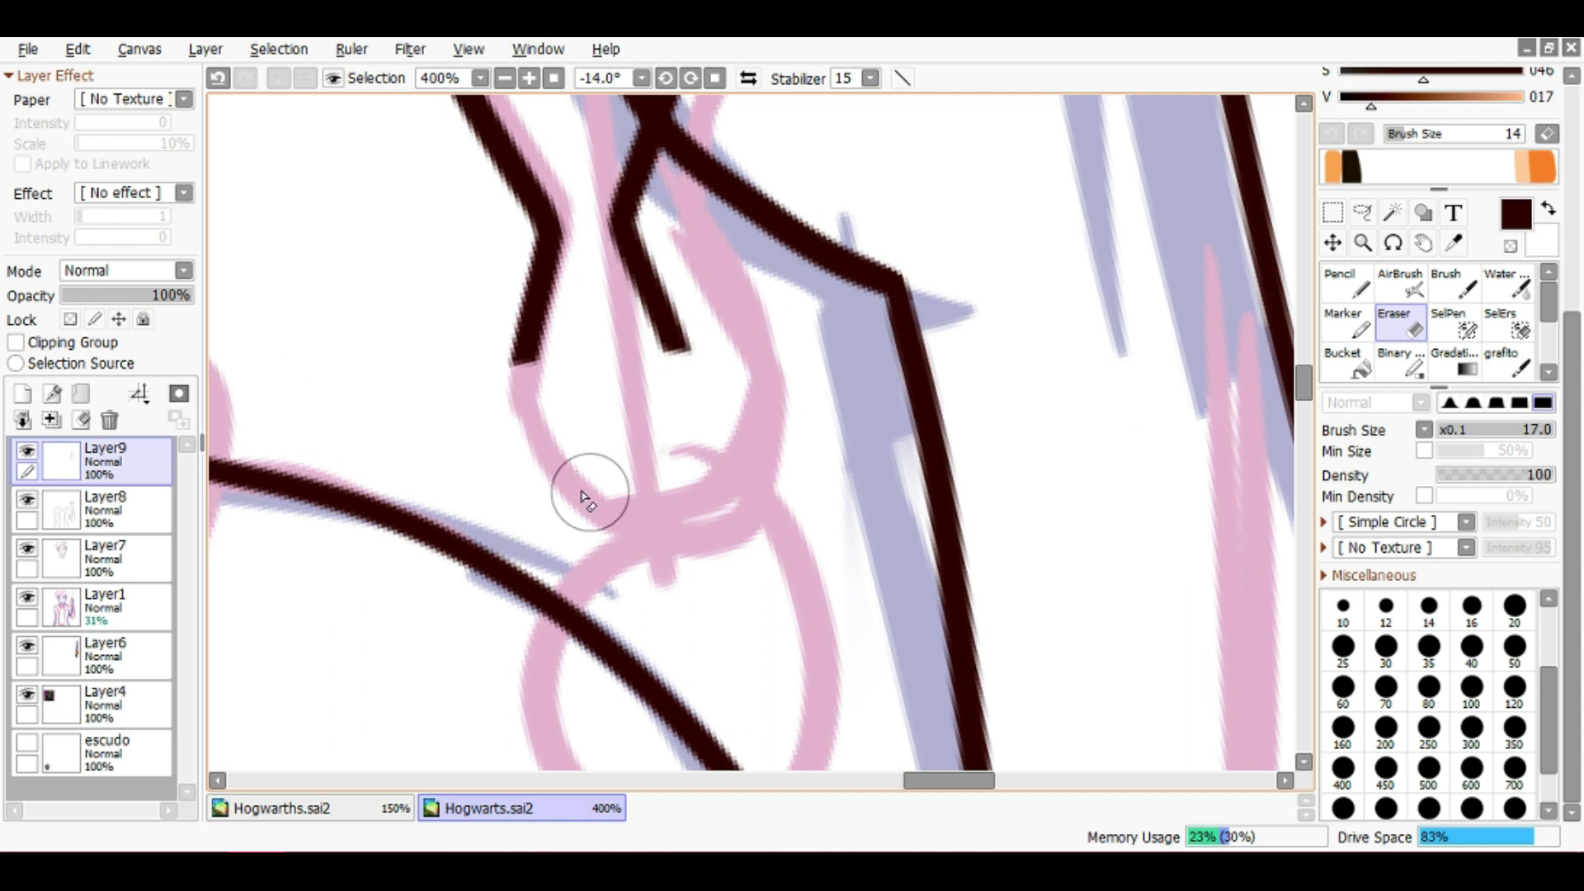
key(n)
mouse_move(523, 344)
mouse_down()
mouse_move(600, 424)
mouse_move(659, 394)
mouse_move(621, 425)
mouse_move(539, 387)
mouse_move(614, 428)
mouse_up()
key(ctrl+z)
scroll(534, 382, down, 8)
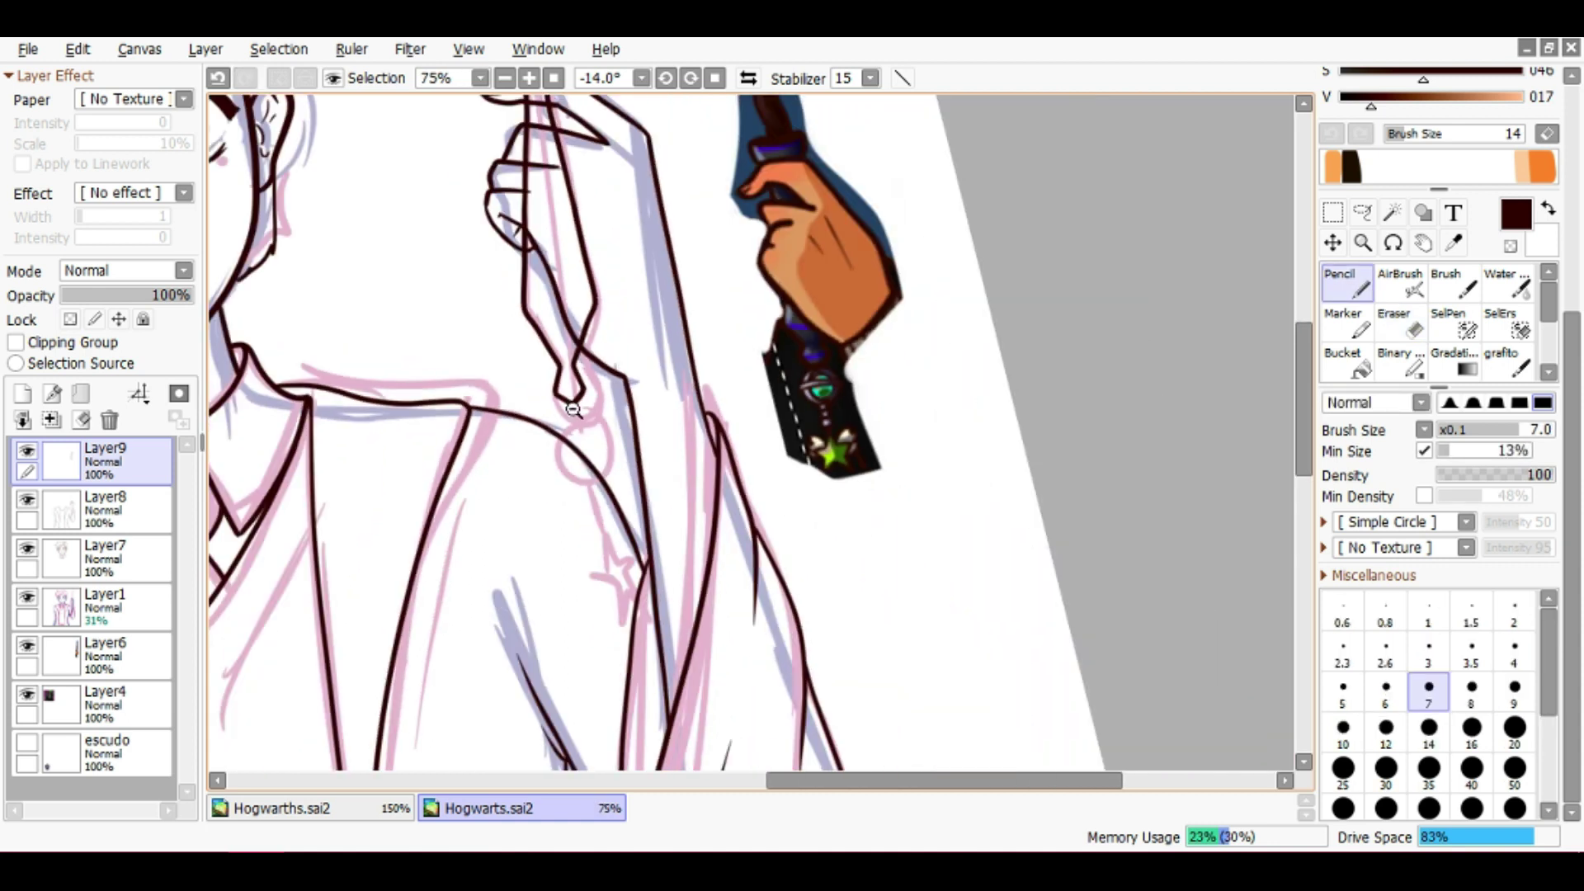
scroll(536, 375, up, 5)
Erase the wand handle lines that cross the curled fingers and the palm
key(e)
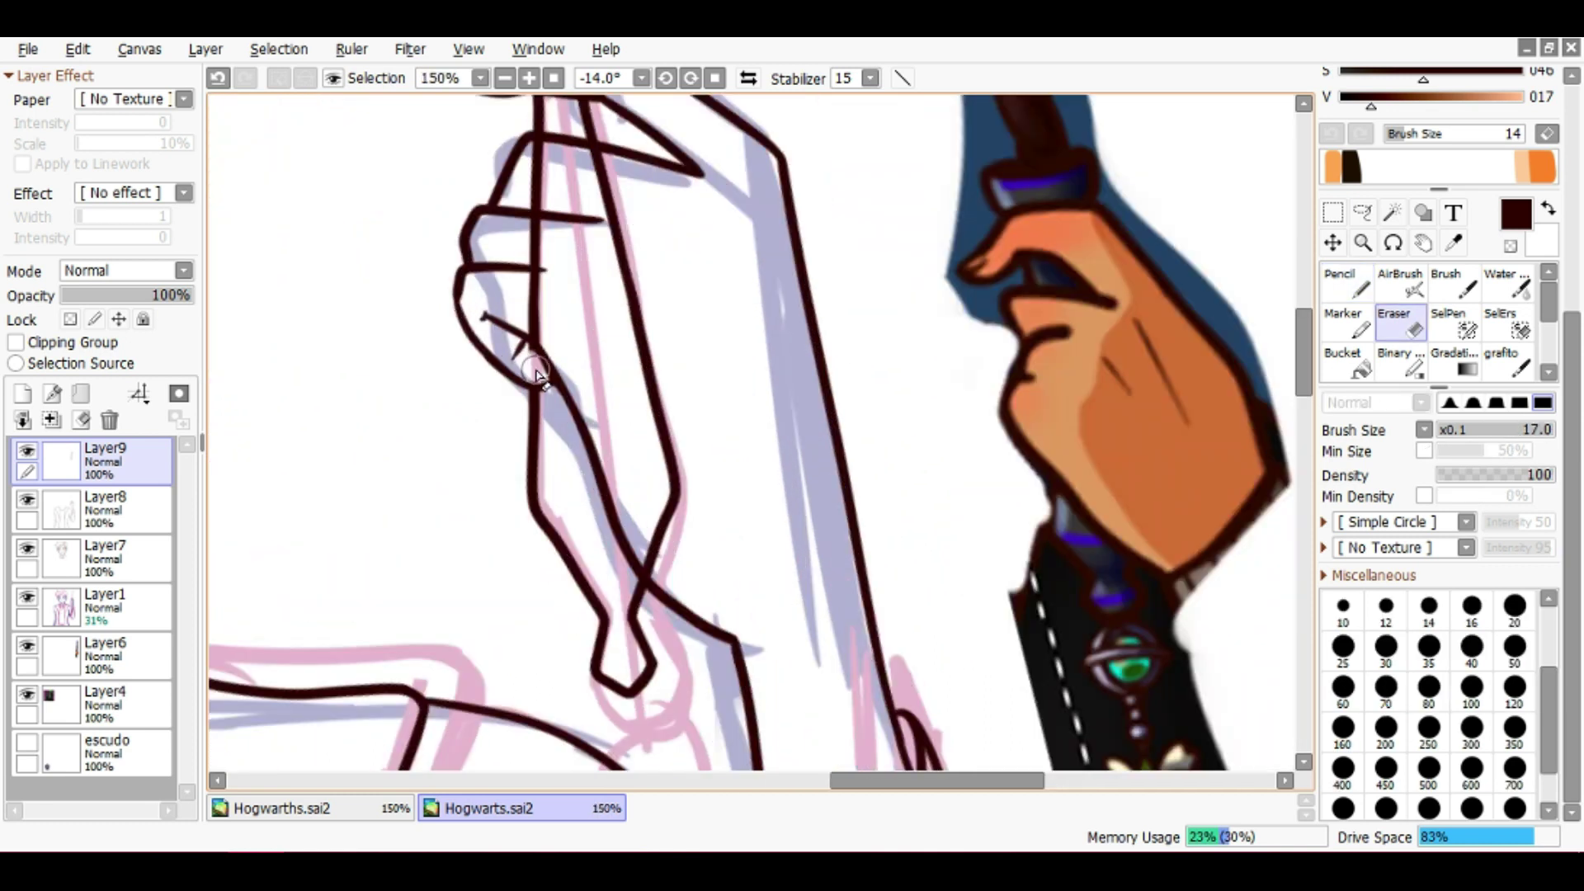
drag(536, 345, 535, 245)
drag(643, 339, 667, 559)
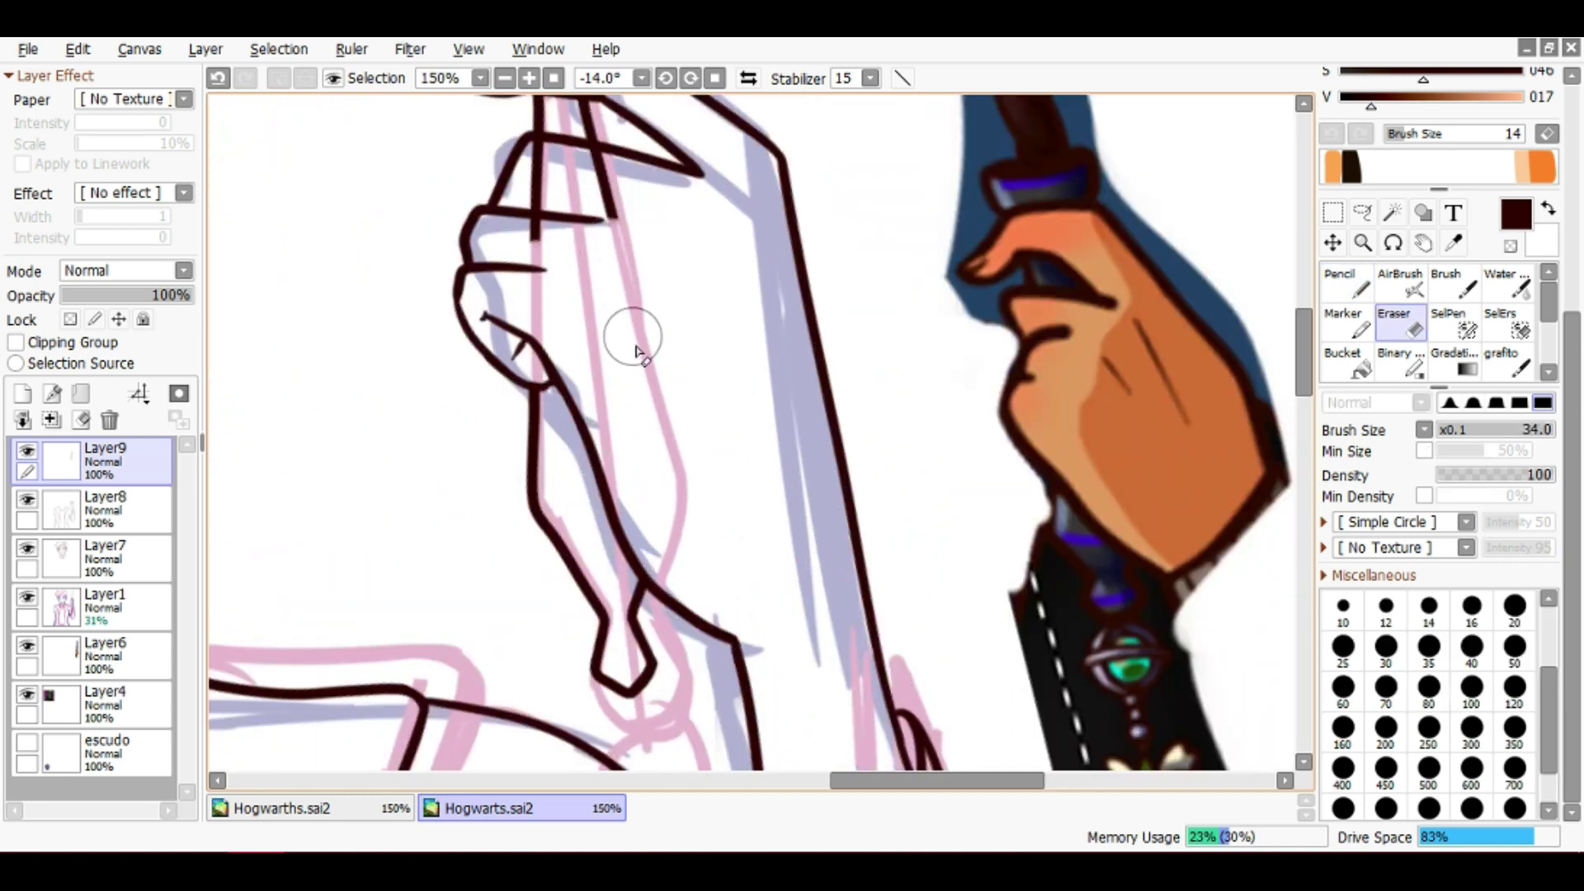
scroll(634, 372, up, 3)
scroll(574, 353, up, 2)
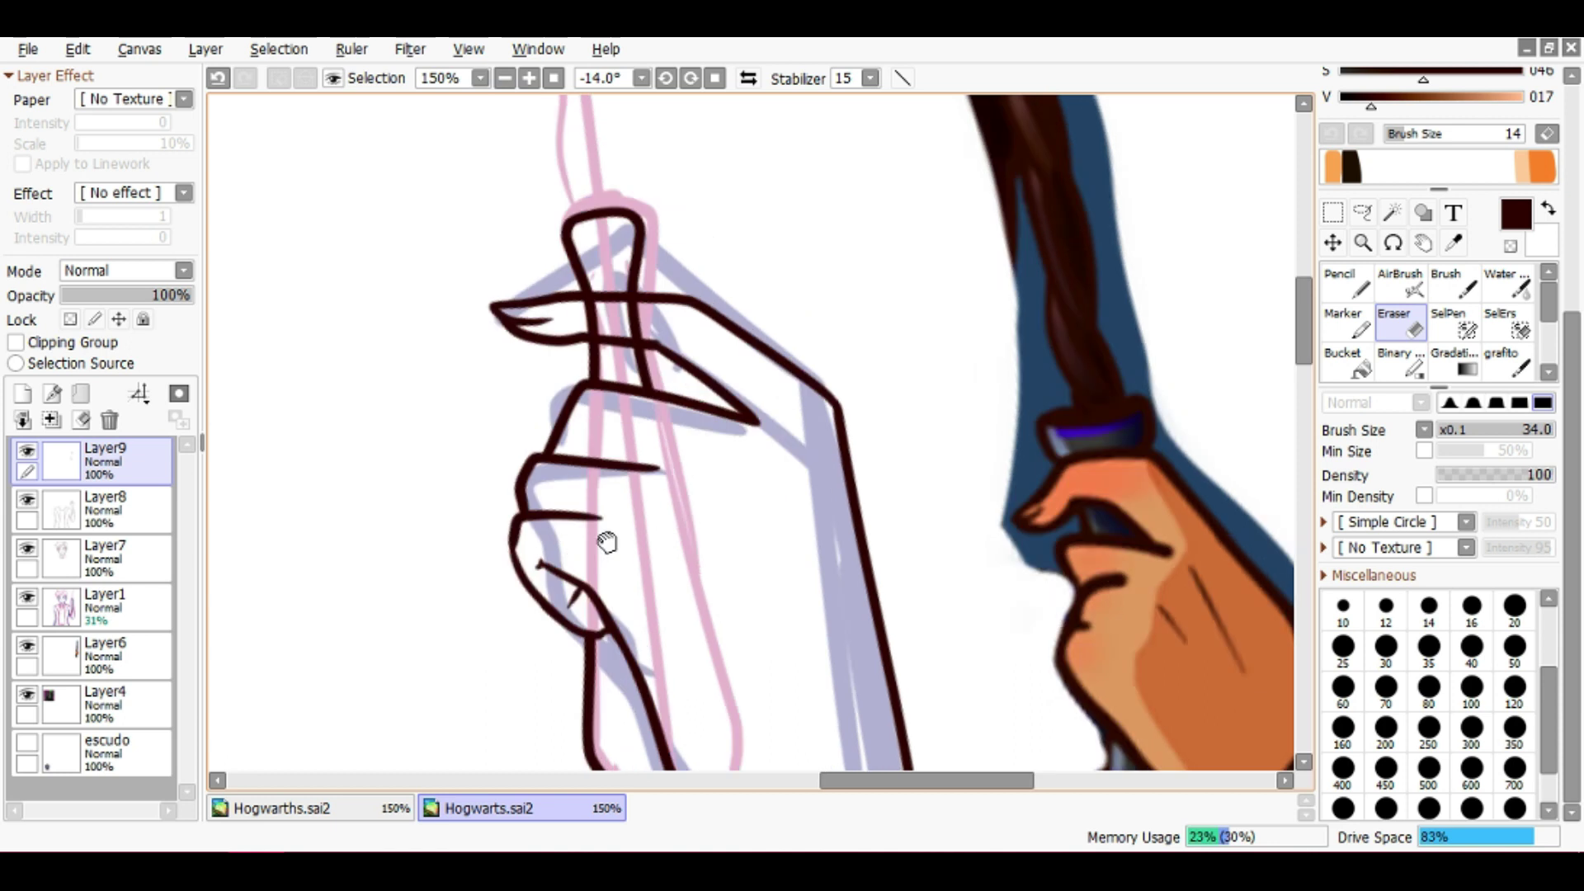
Reduce the eraser size to 11 and erase the wand handle lines crossing the index finger
key(bracketleft)
key(bracketleft)
key(bracketleft)
scroll(689, 318, down, 6)
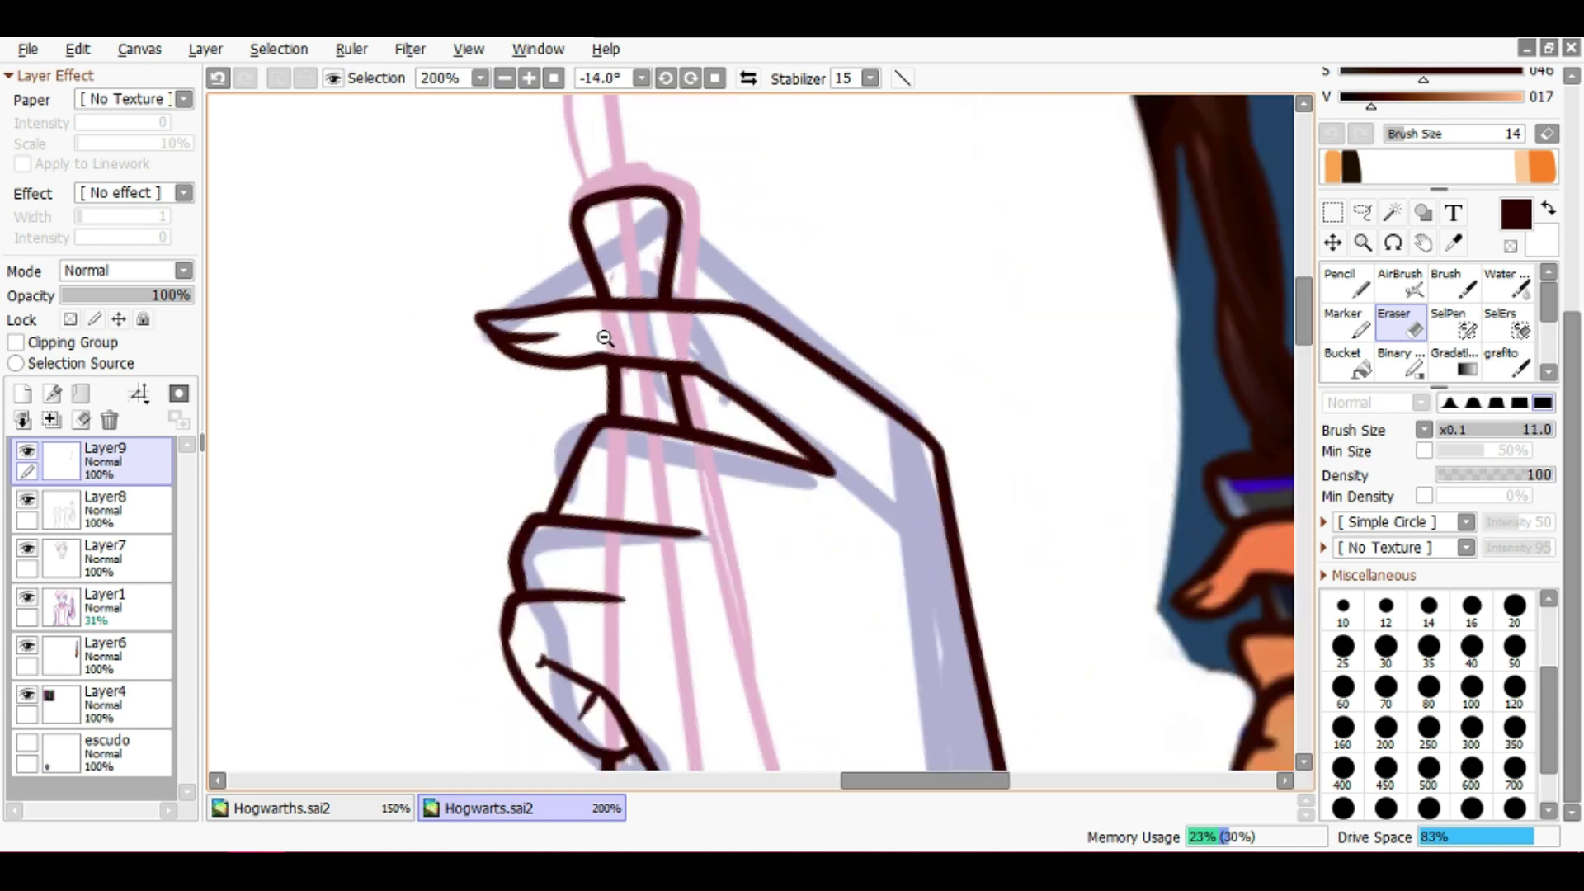
Add short crease lines to the lower wand handle and its tip with the Pencil at size 7
scroll(627, 371, up, 5)
key(n)
drag(552, 317, 625, 352)
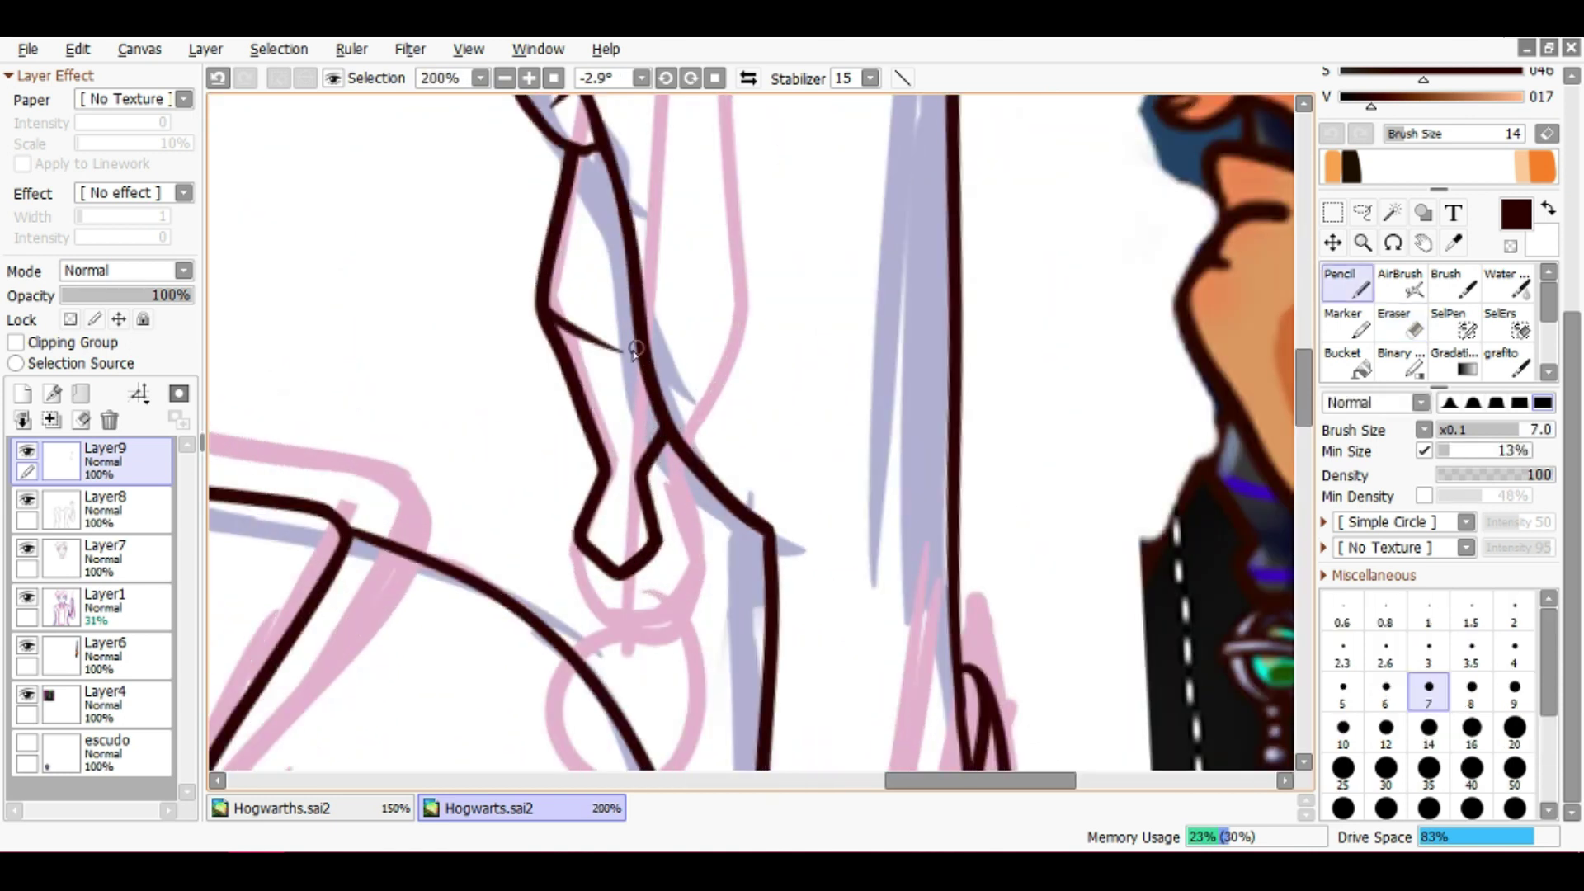
scroll(595, 425, down, 2)
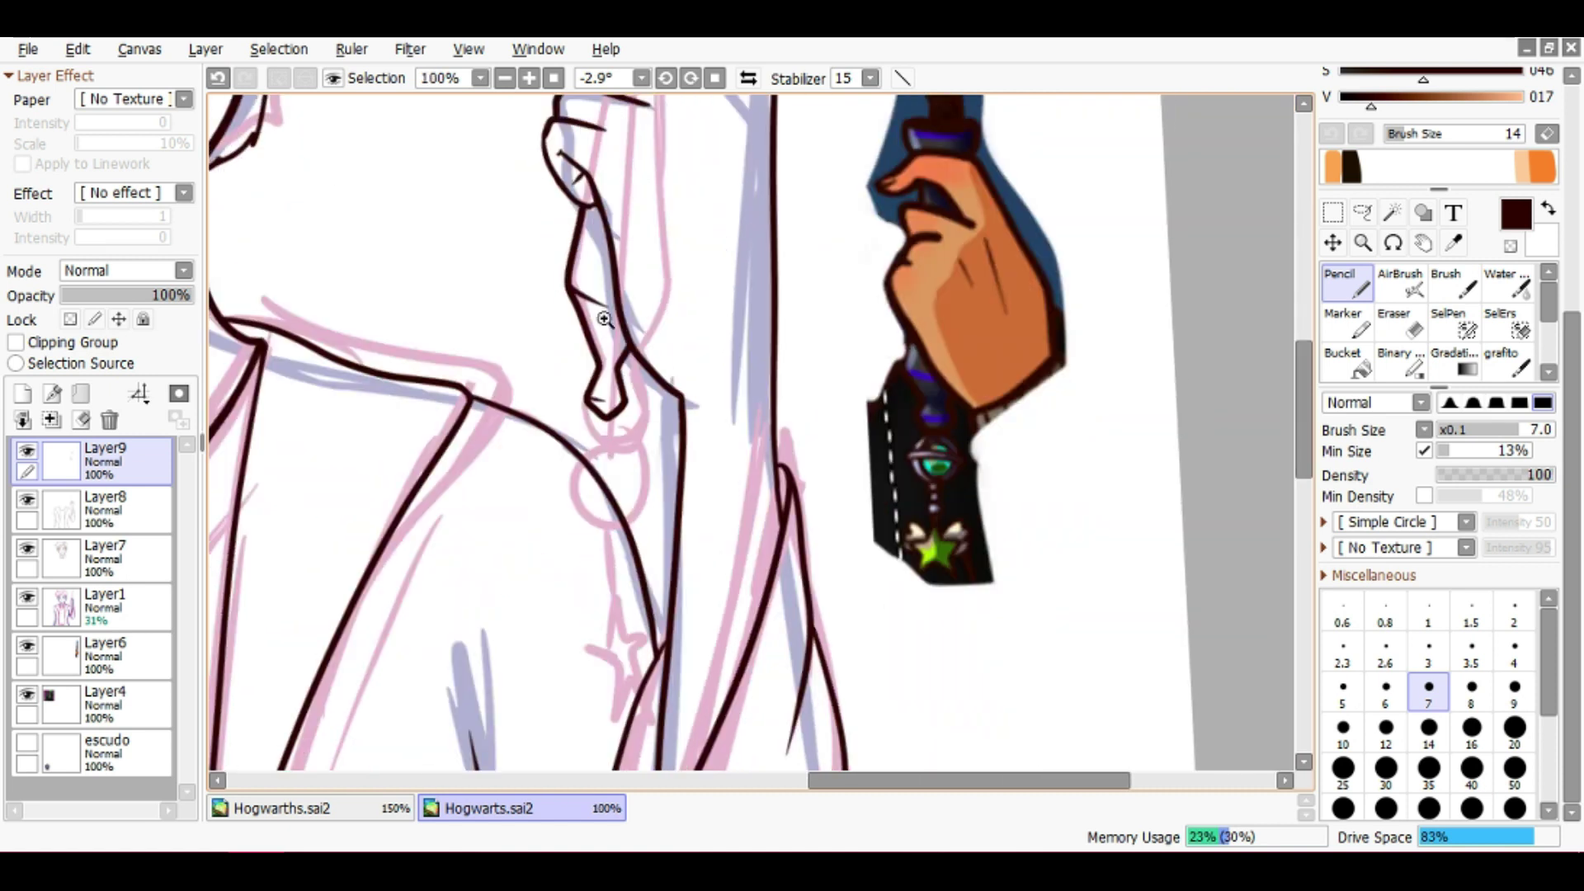
scroll(604, 319, down, 2)
scroll(629, 577, up, 2)
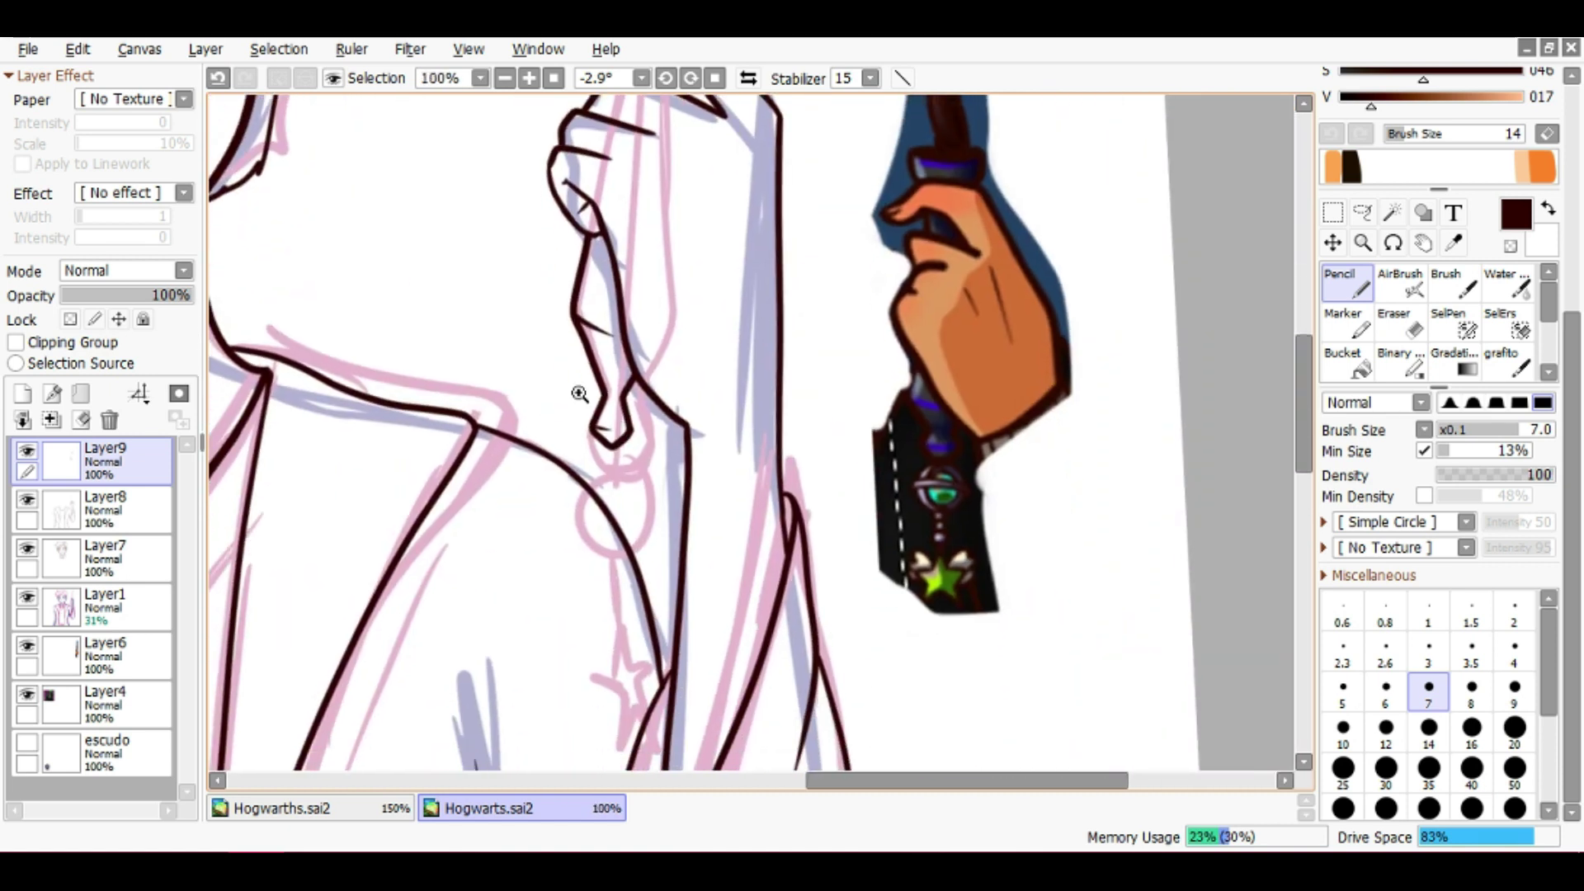
Place an ellipse ruler just below the wand handle's tip and ink a small circle along it
scroll(629, 444, up, 2)
drag(623, 464, 460, 443)
click(352, 49)
click(368, 183)
drag(979, 199, 501, 470)
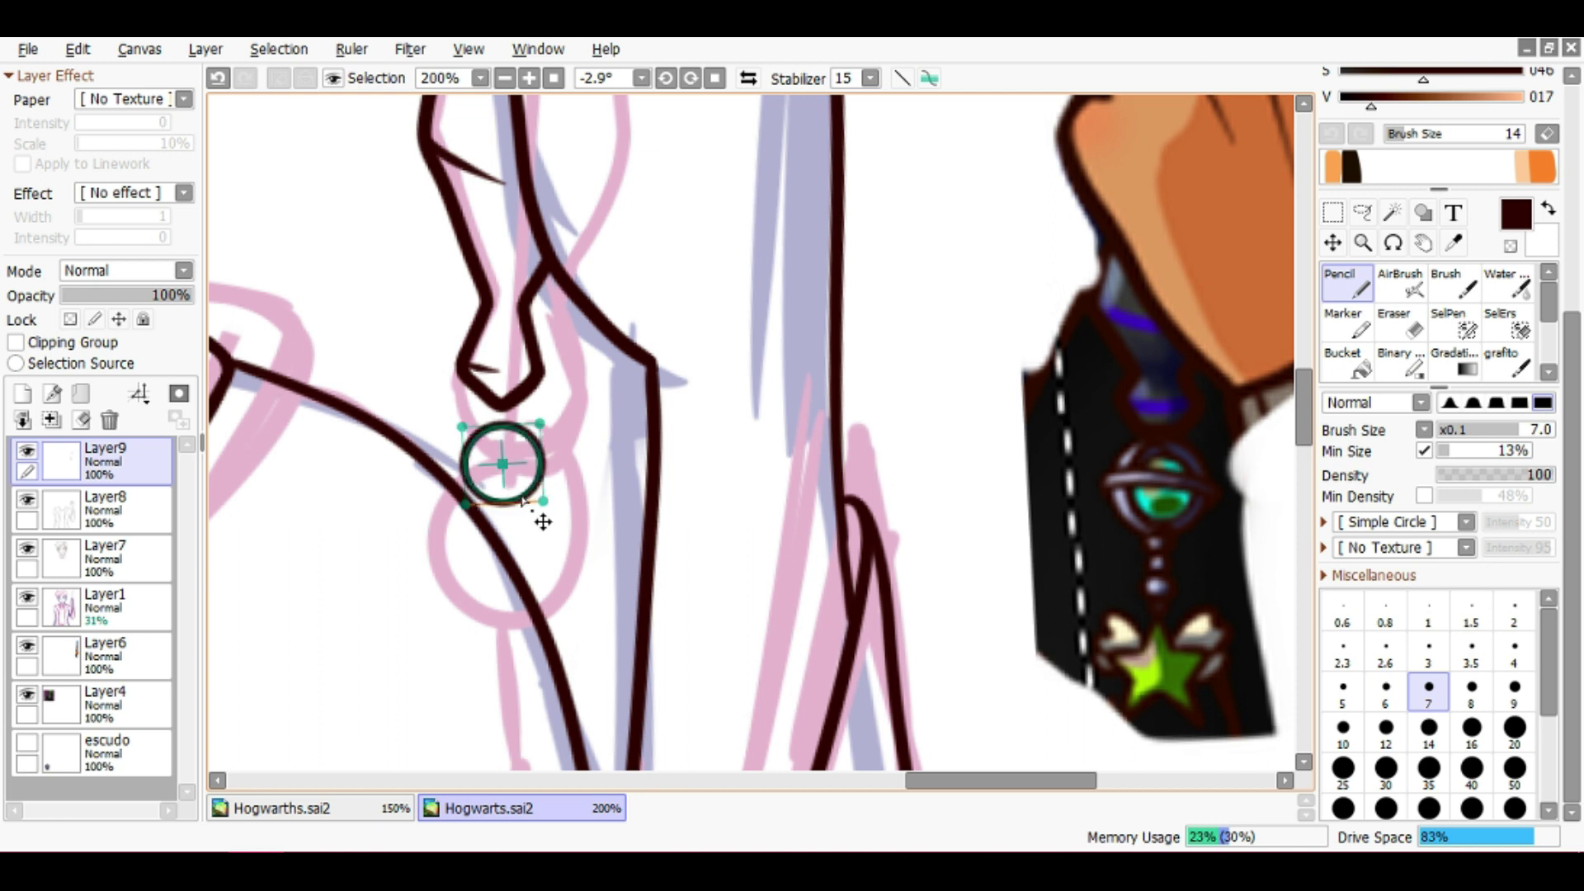
scroll(542, 520, down, 6)
drag(621, 526, 652, 495)
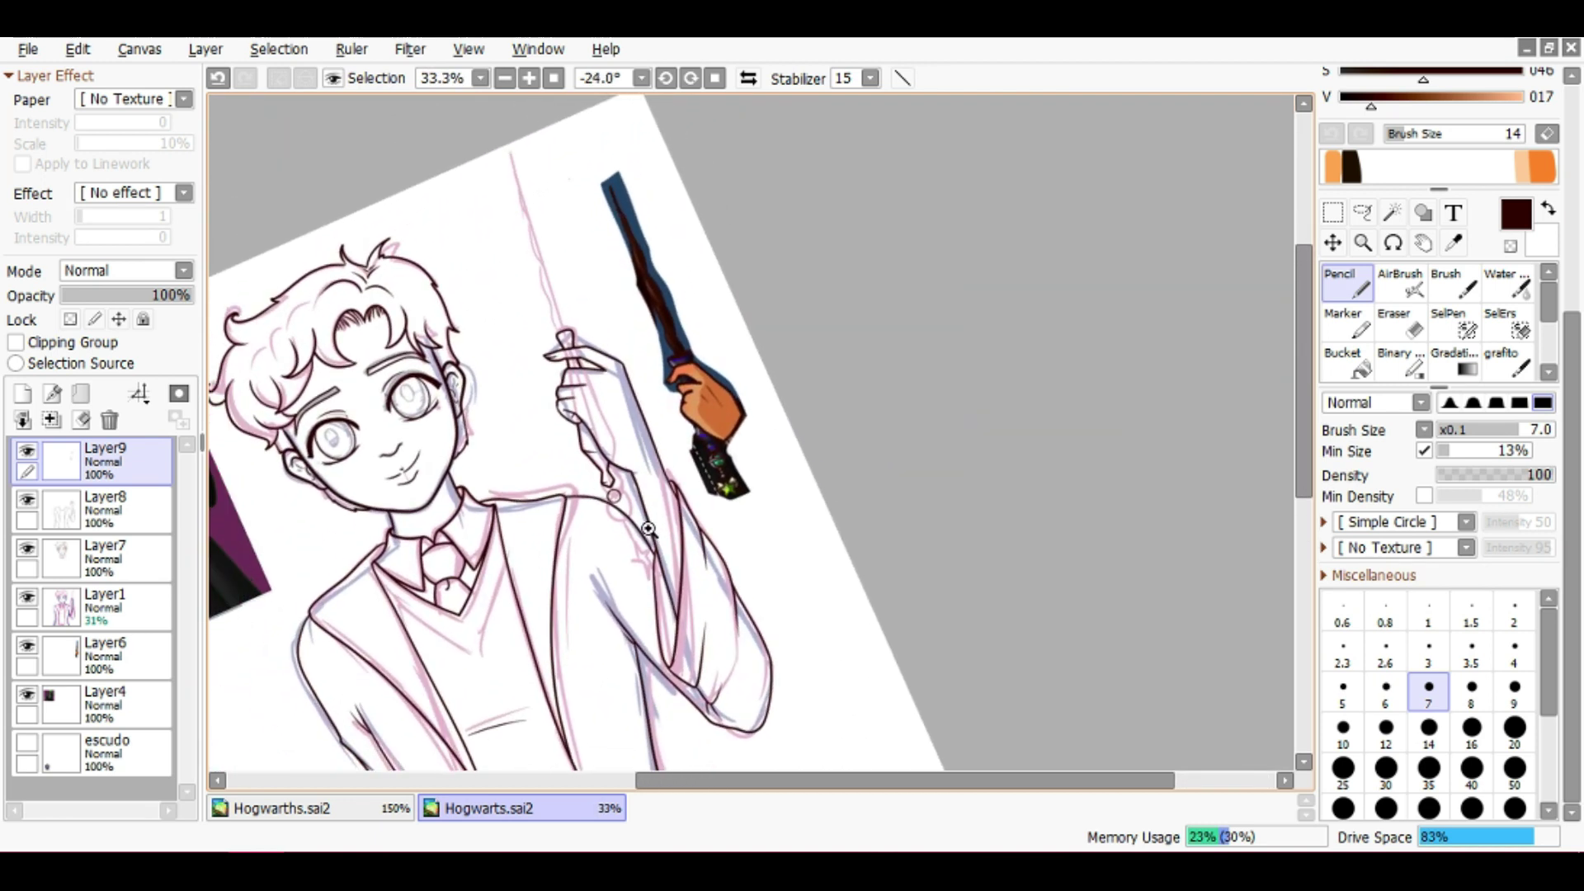
scroll(621, 525, up, 5)
Try to move the small circle below the wand handle's tip
click(107, 606)
key(ctrl+y)
key(ctrl+z)
key(ctrl+y)
key(ctrl+z)
key(ctrl+y)
click(141, 473)
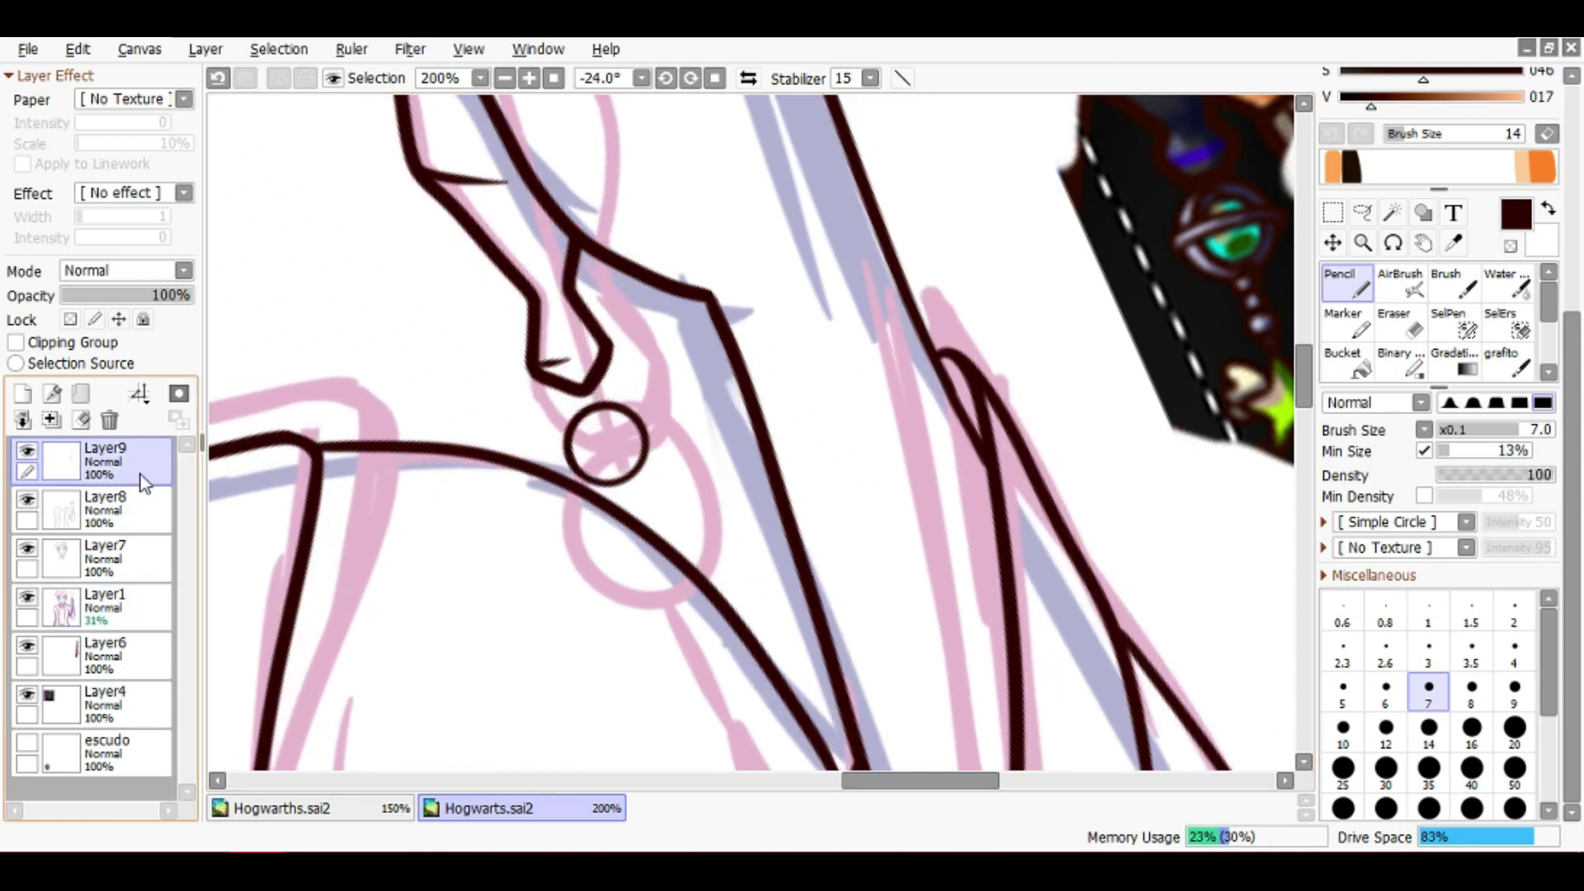
click(99, 753)
click(124, 462)
key(ctrl+z)
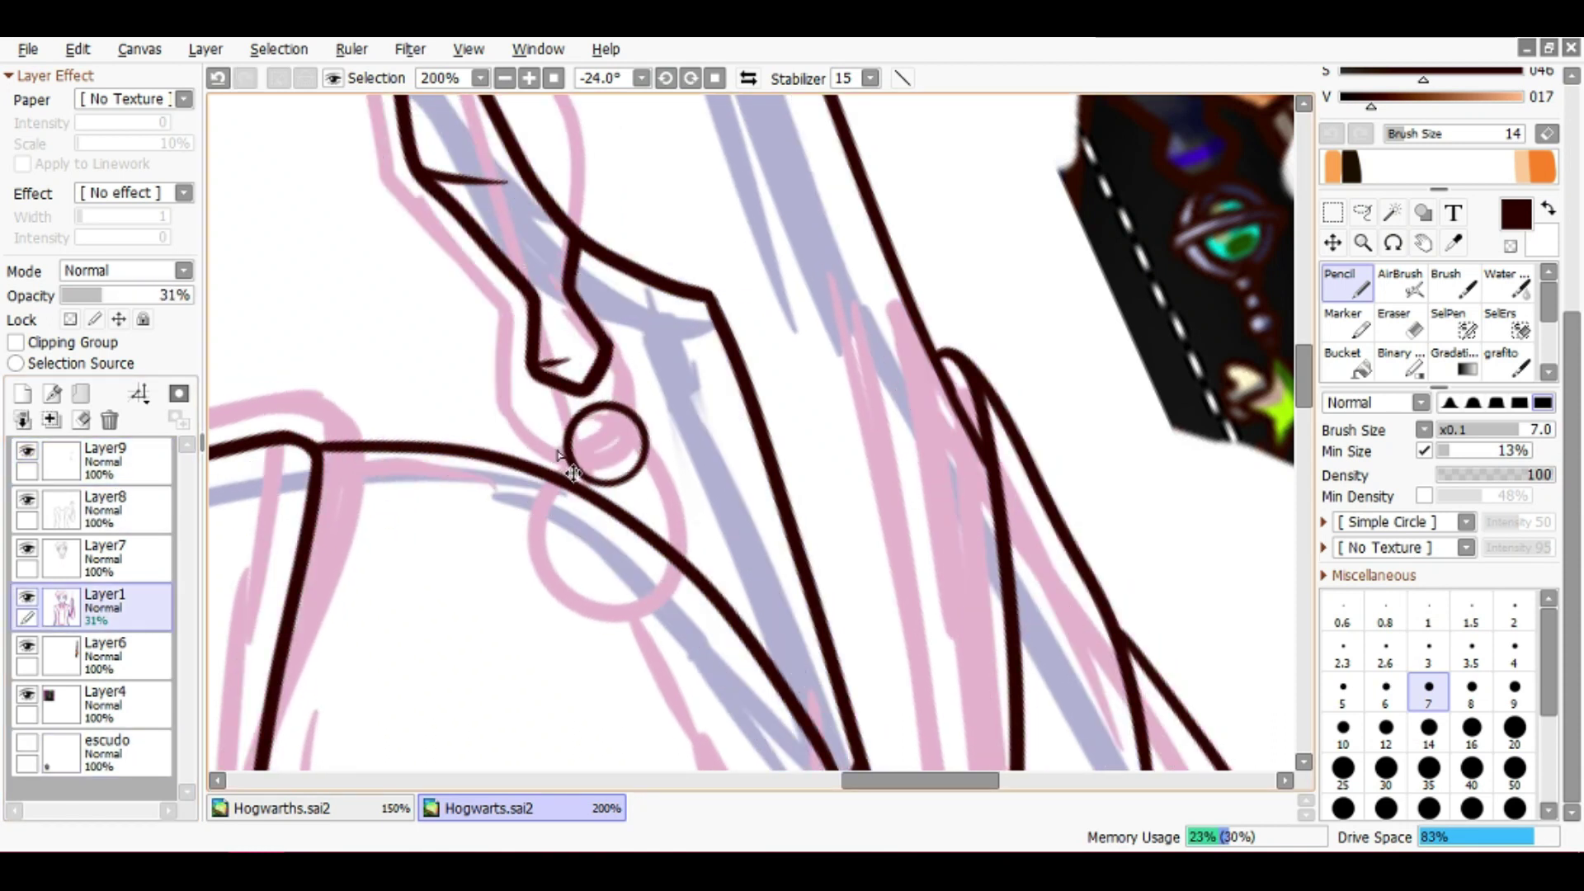
click(124, 466)
key(ctrl+z)
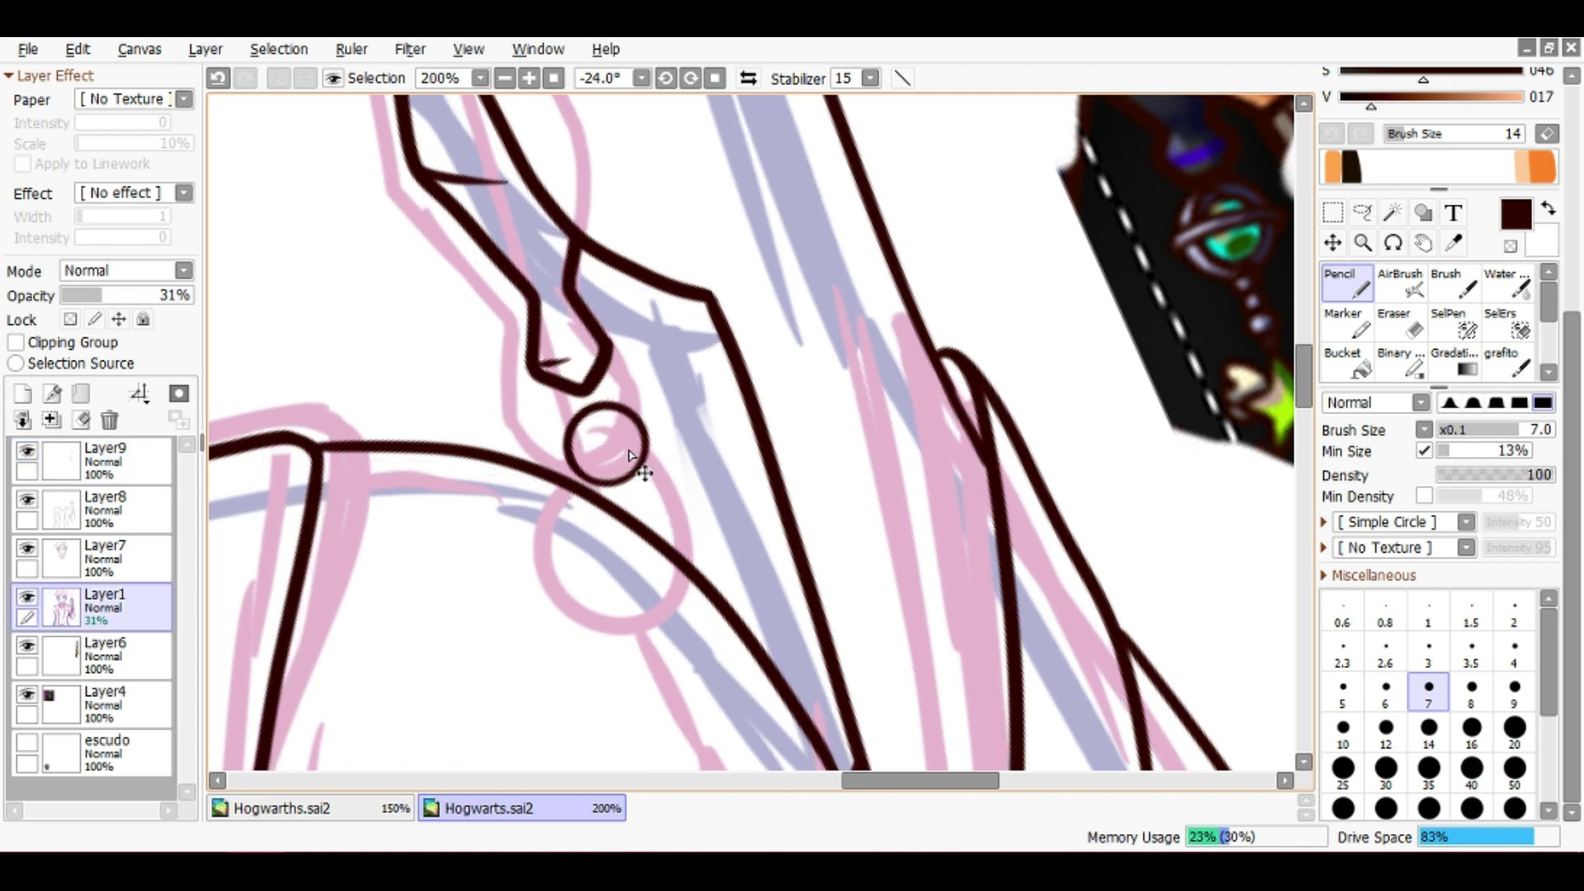
key(ctrl+z)
Turn off Pick & Move Layer for the Move tool and try moving the wand line art on Layer9
scroll(629, 514, down, 1)
key(ctrl+s)
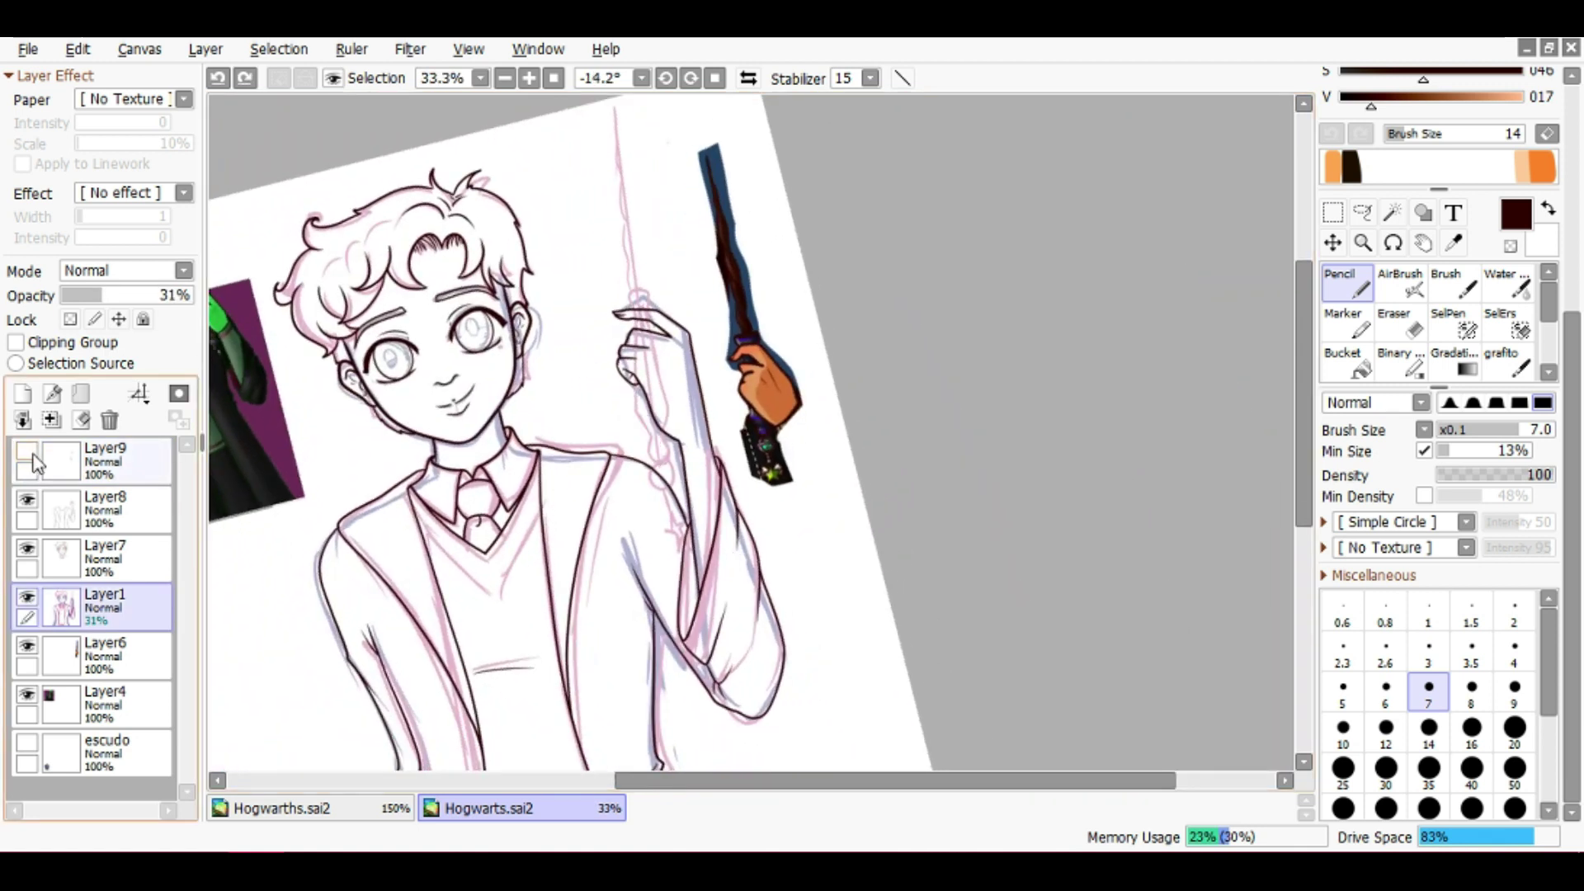
click(27, 452)
click(124, 462)
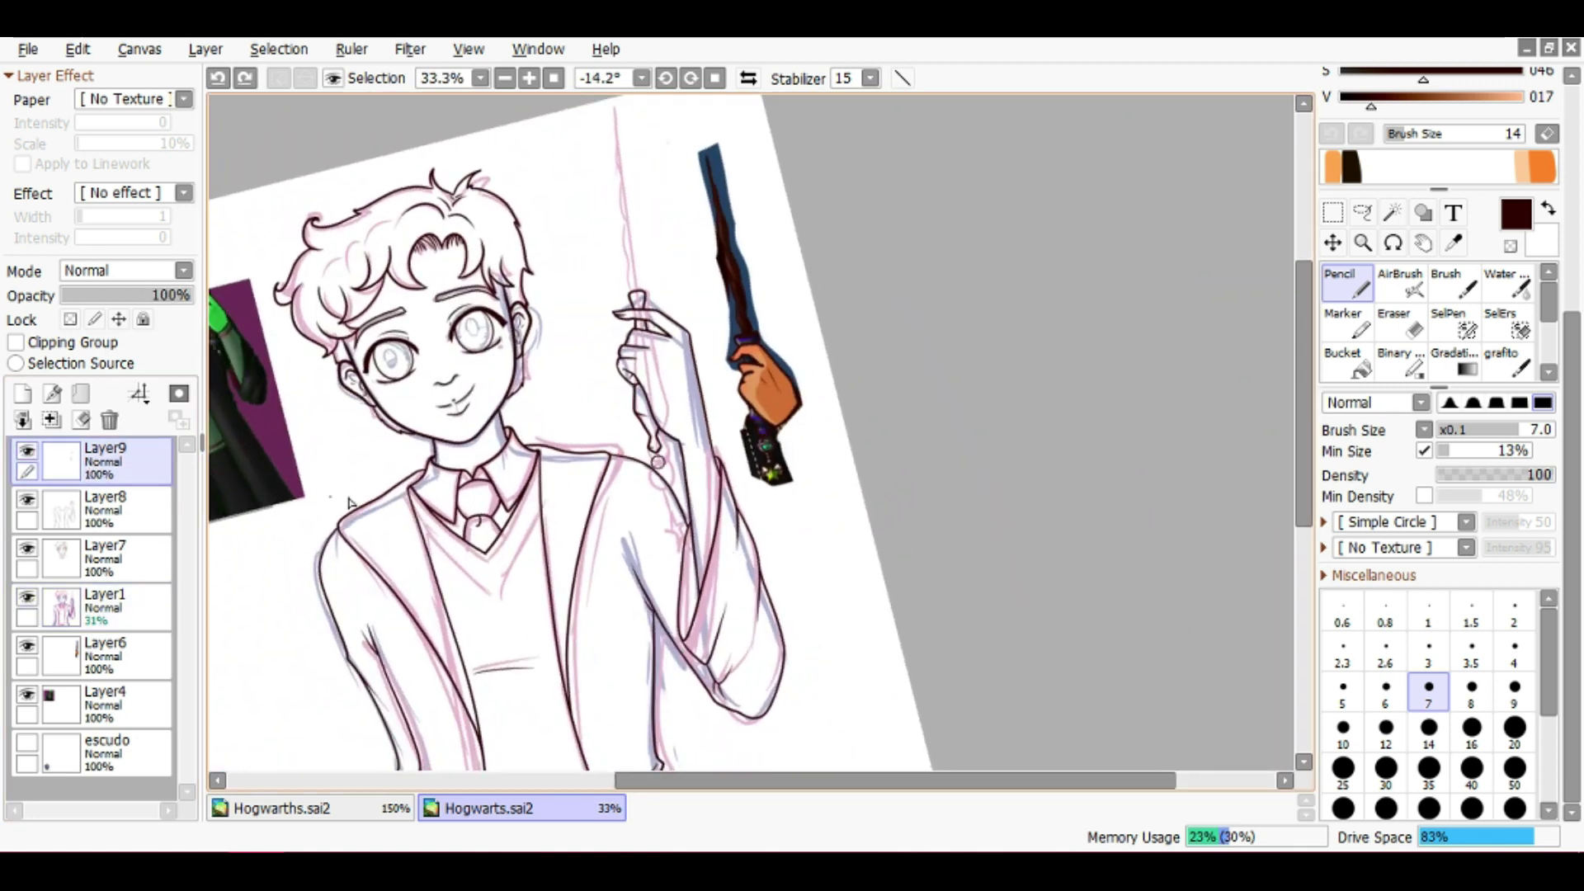
ctrl+click(687, 498)
click(1332, 242)
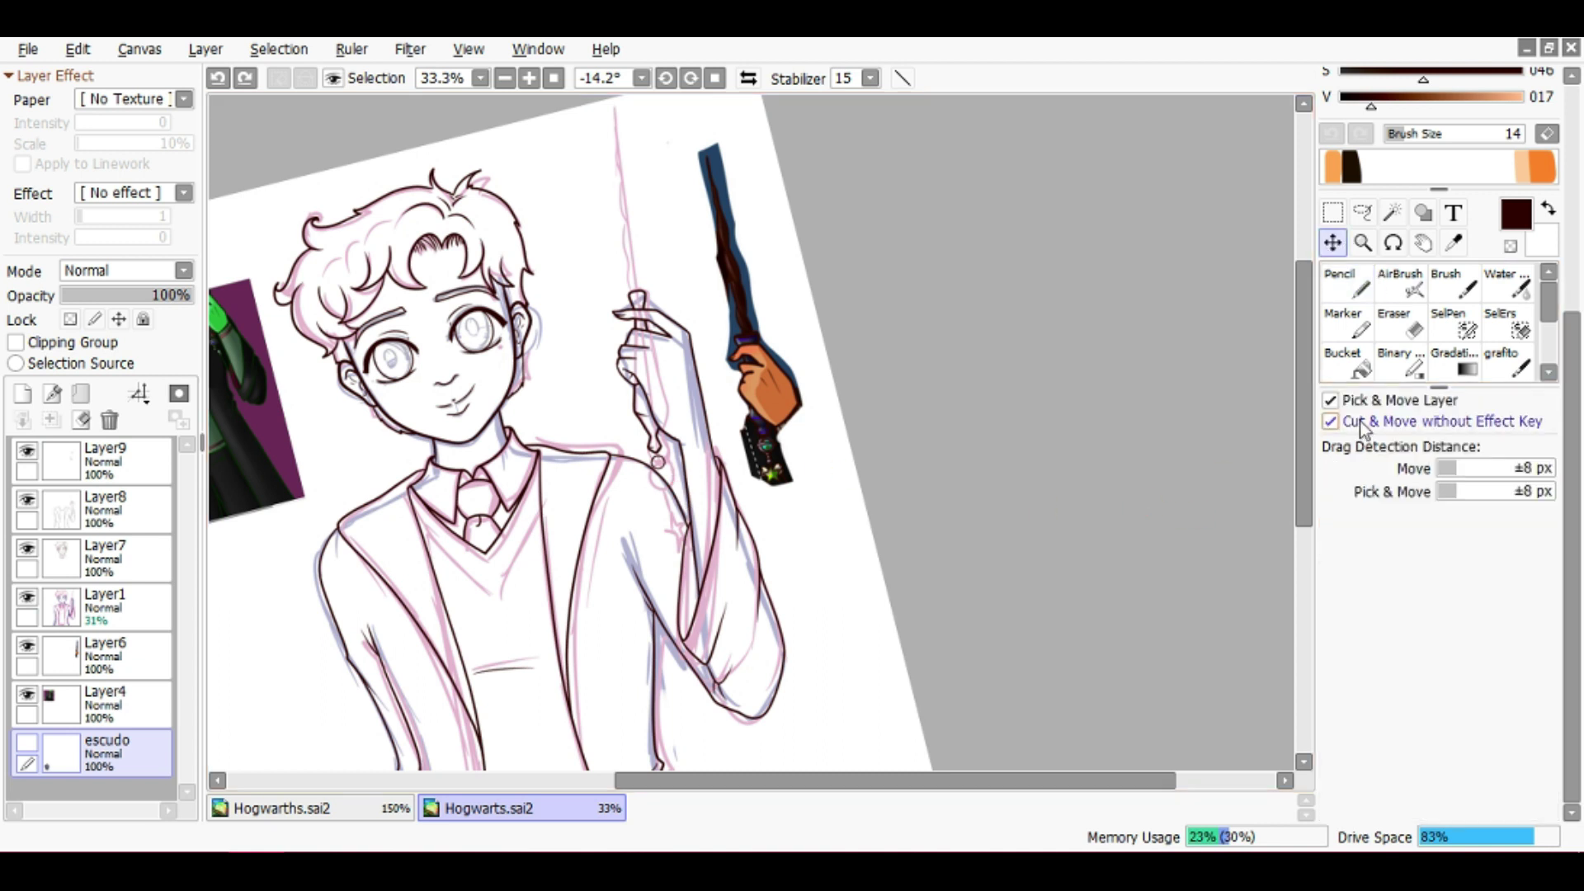
click(123, 474)
drag(689, 451, 646, 488)
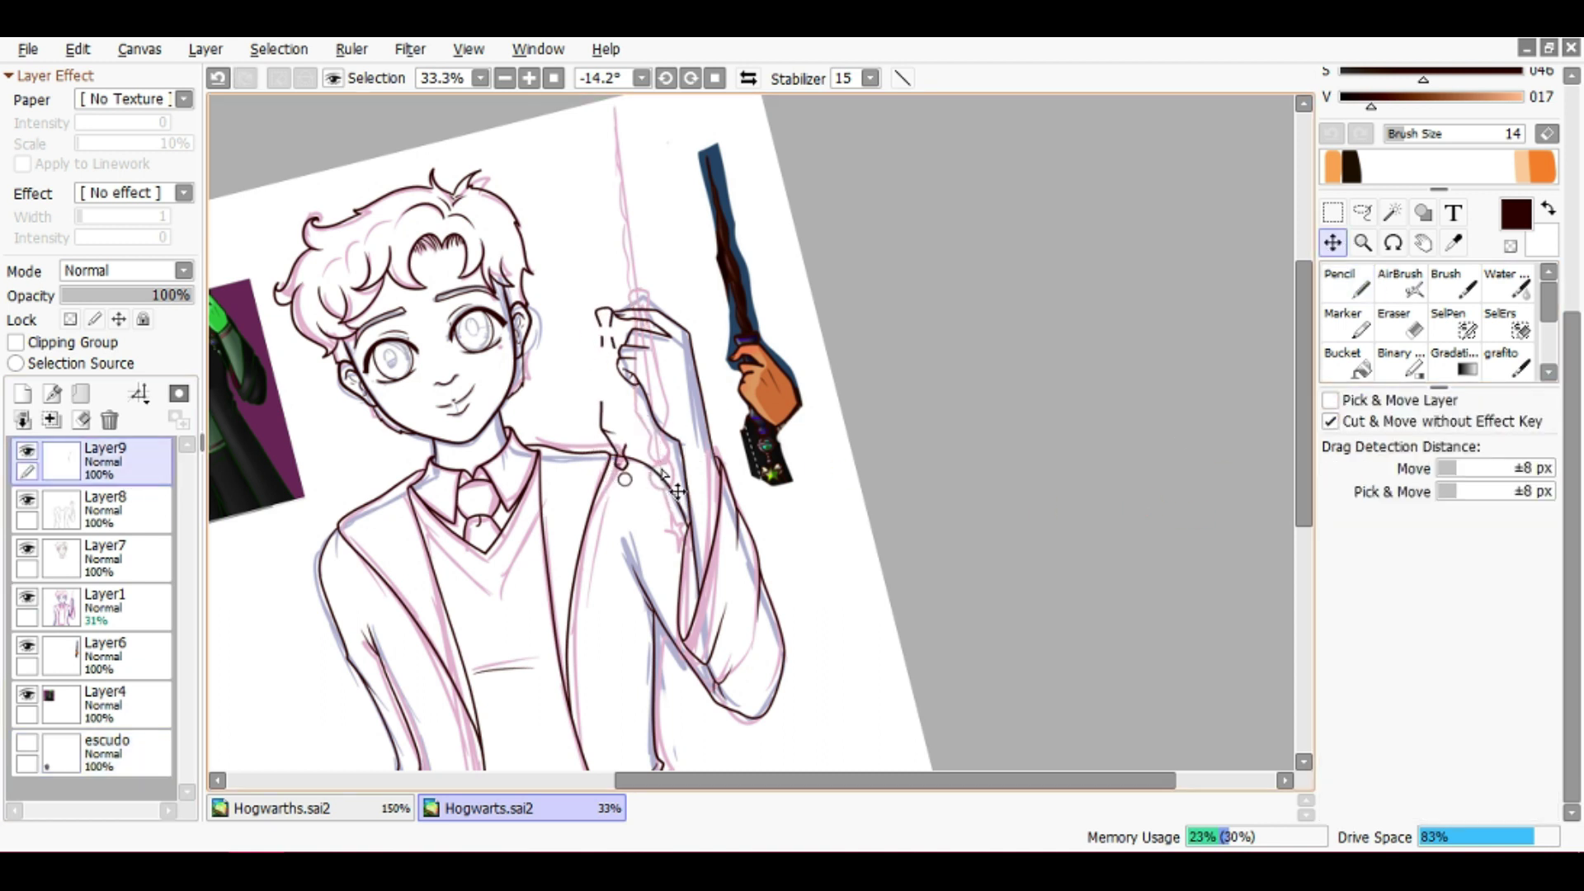
Lasso the small circle below the wand handle and shift it slightly down onto the shoulder line
scroll(654, 456, up, 5)
key(a)
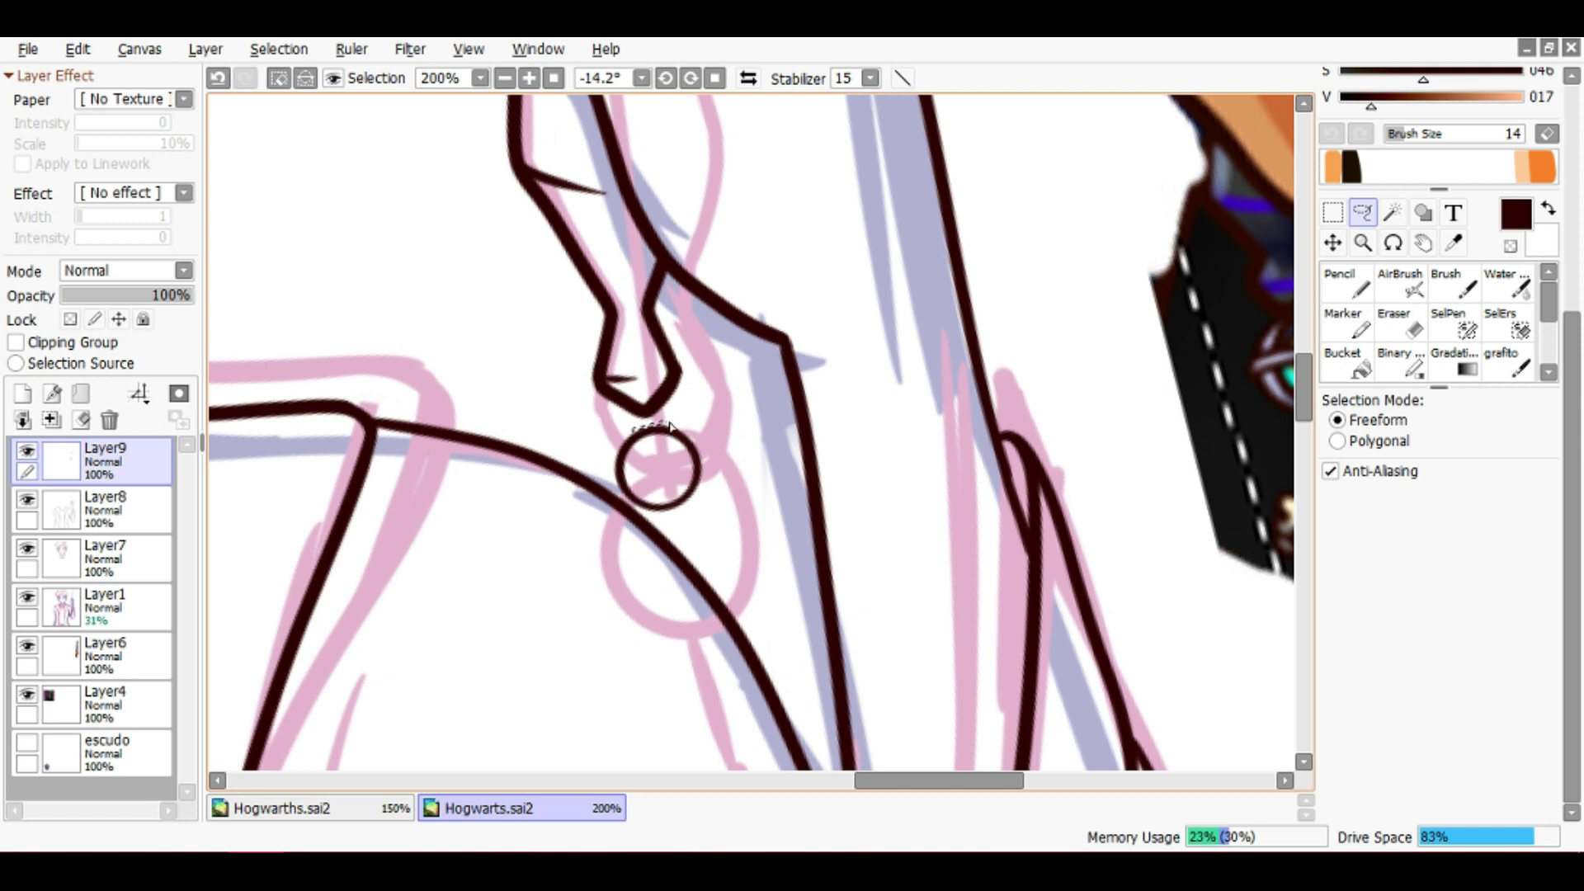
drag(670, 456, 650, 481)
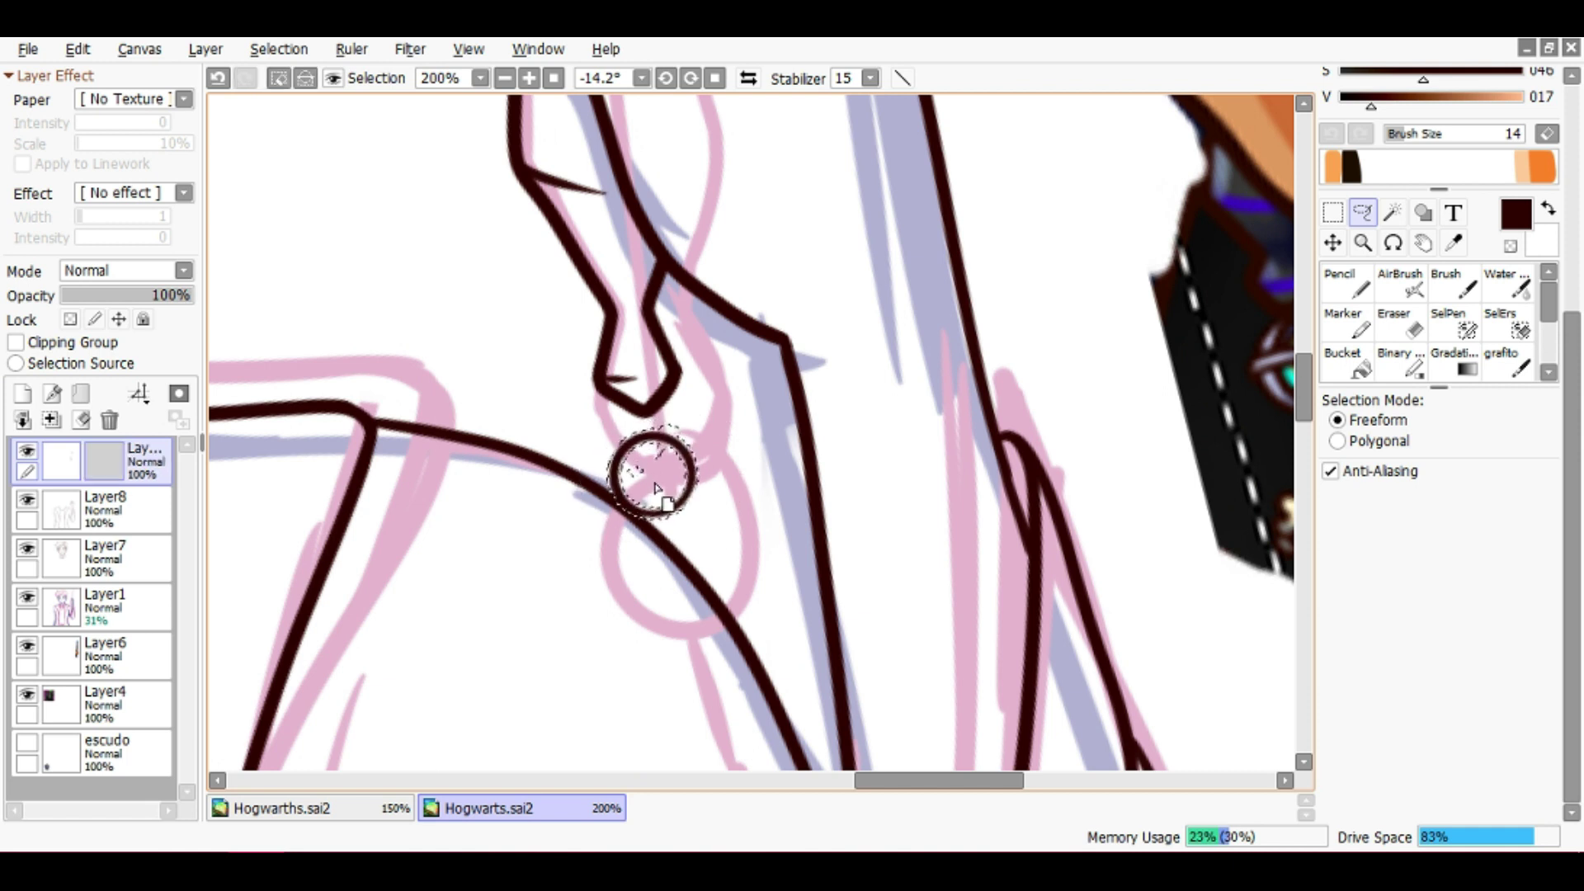
scroll(654, 477, down, 2)
scroll(610, 469, up, 2)
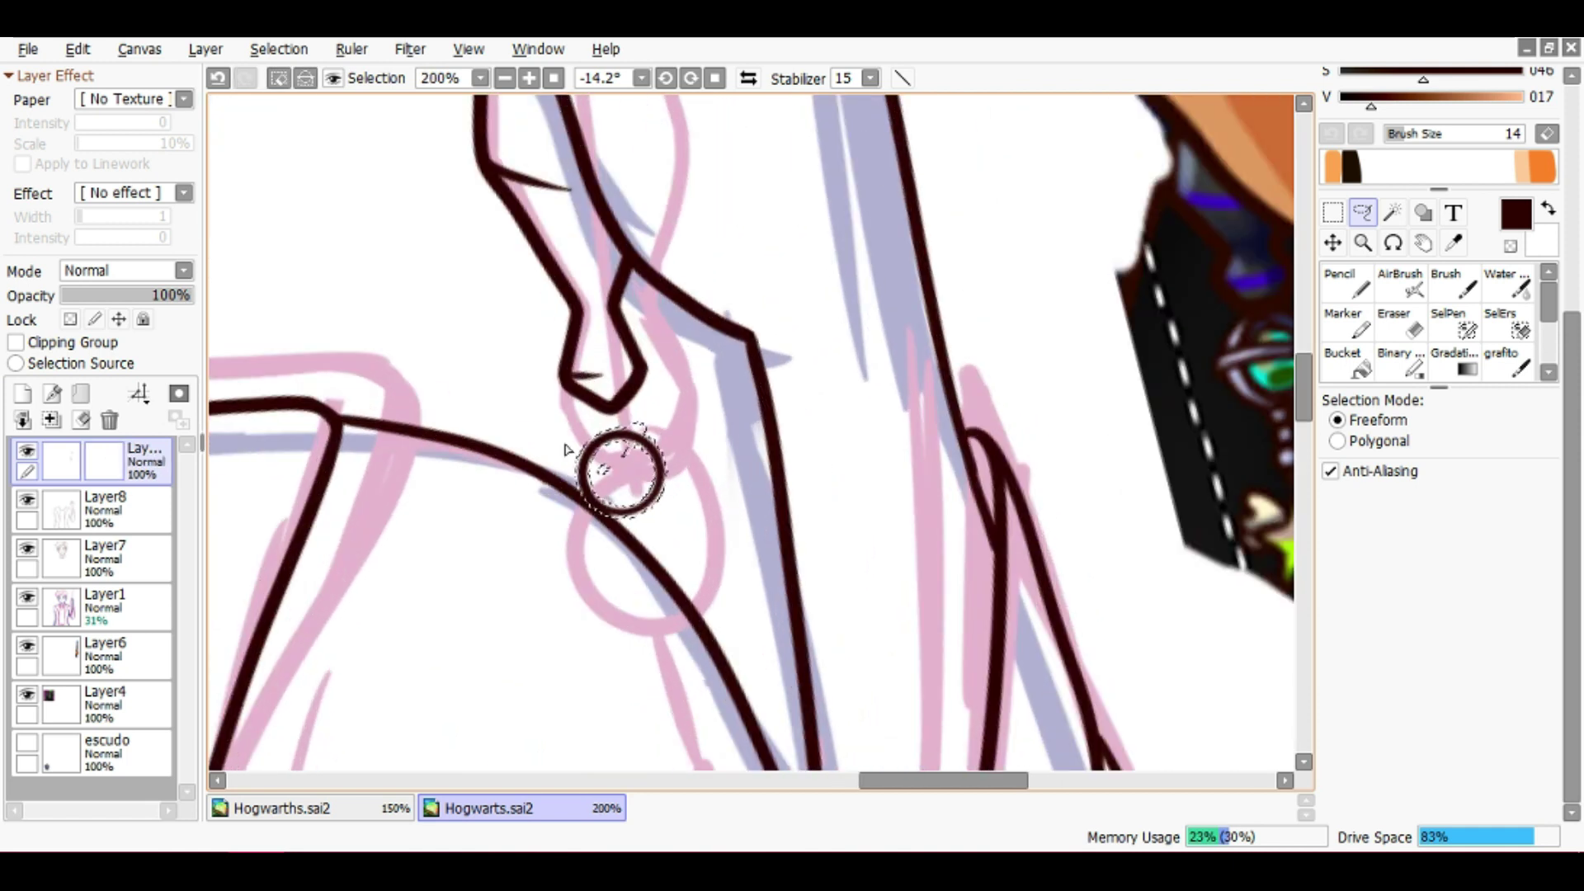
Create a new layer, ink two offset narrow ellipses around the circle using an ellipse ruler, and hide Layer9
click(23, 393)
key(ctrl+t)
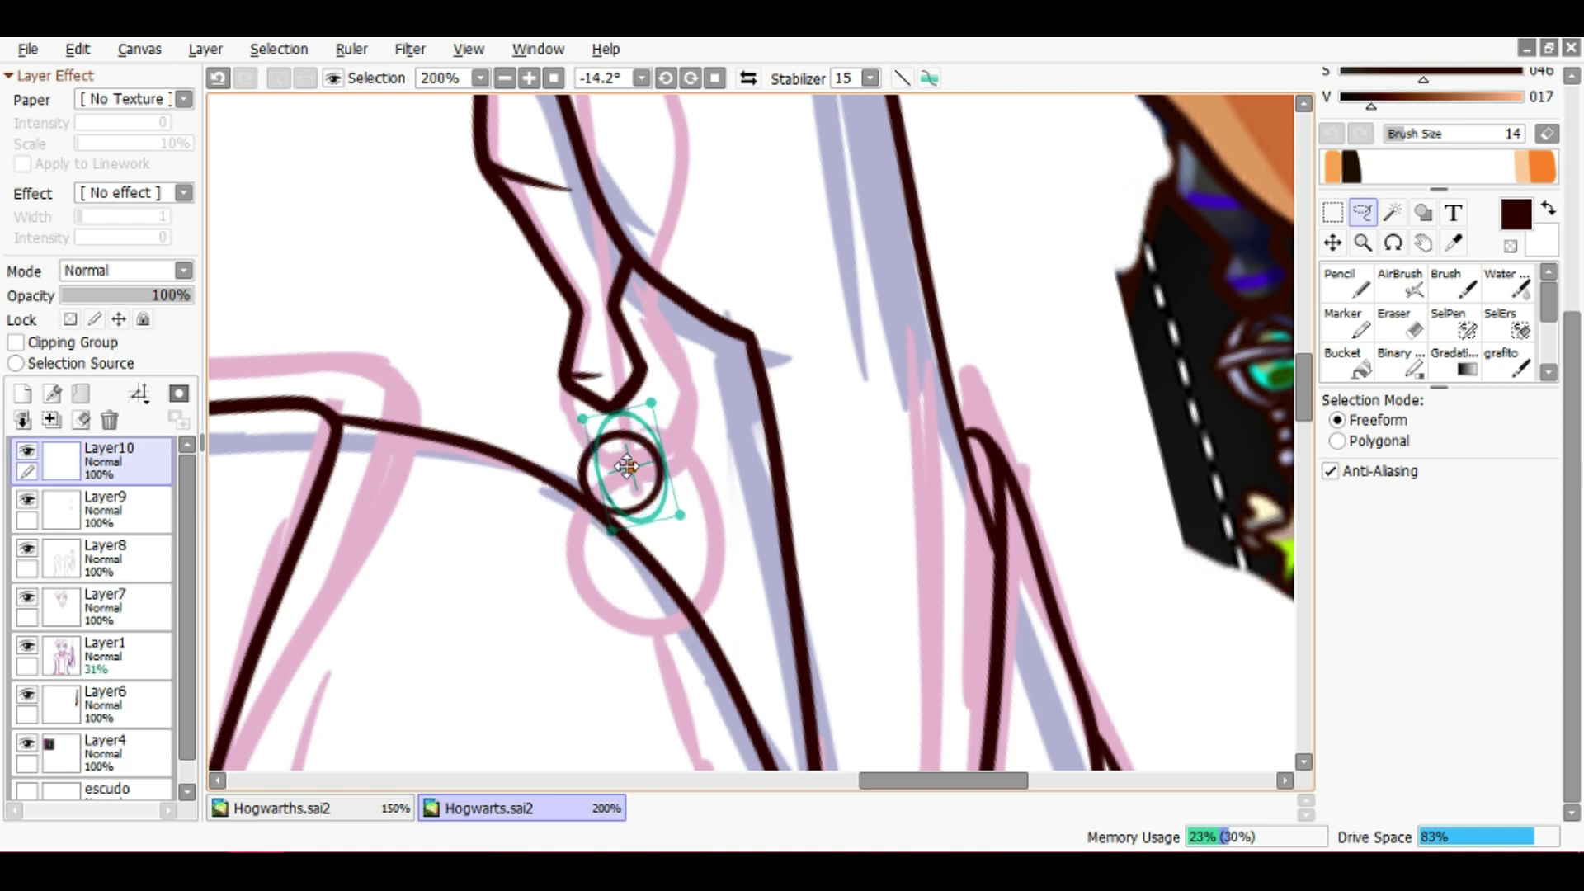
key(ctrl)
key(n)
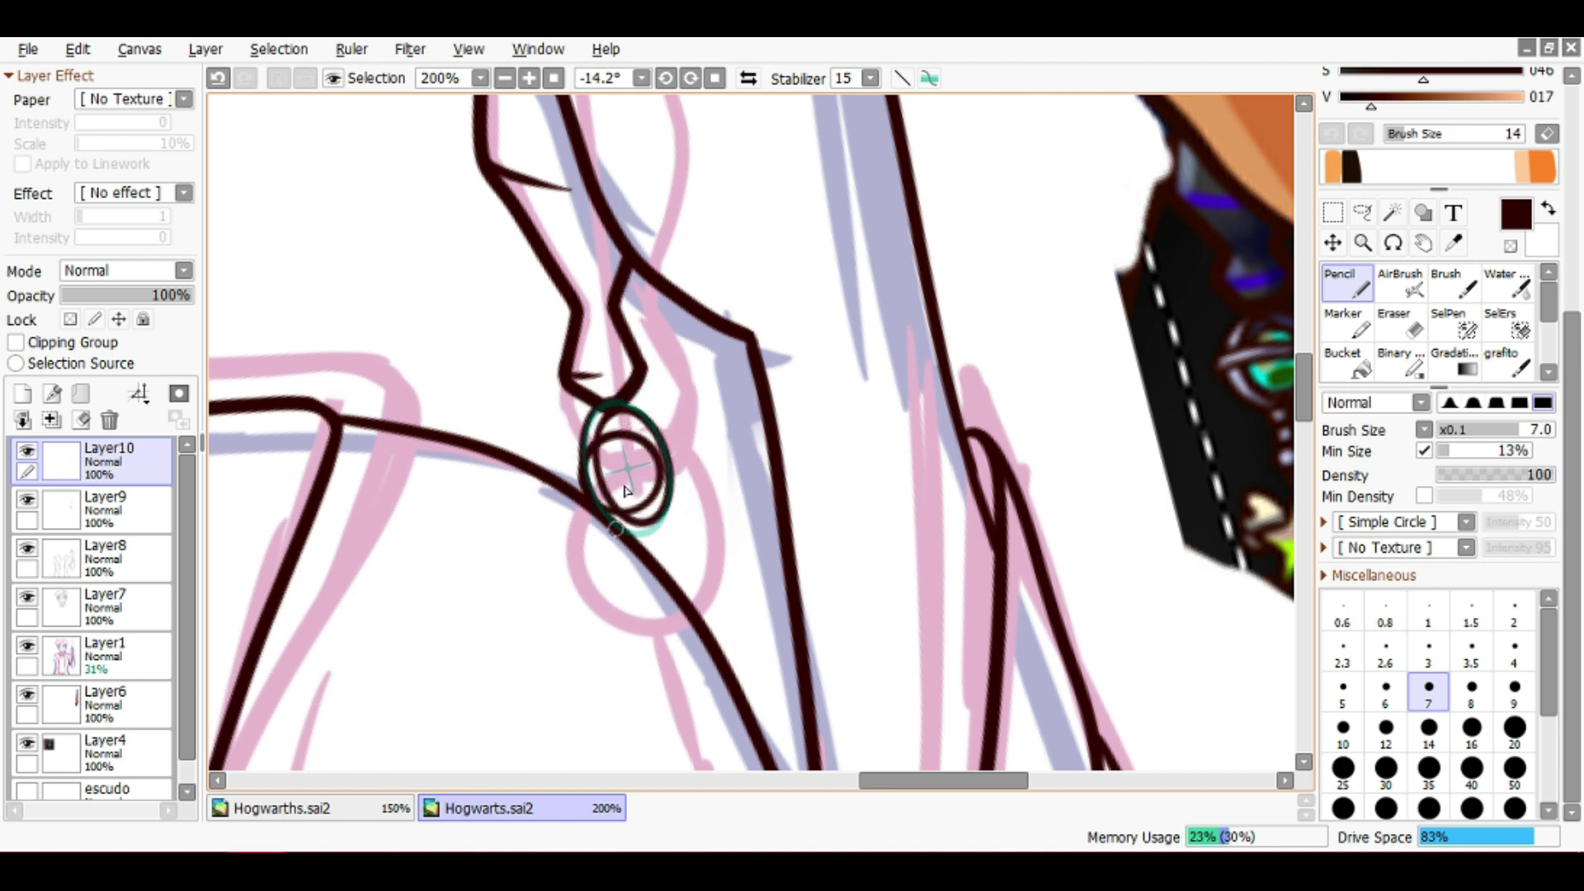
click(27, 500)
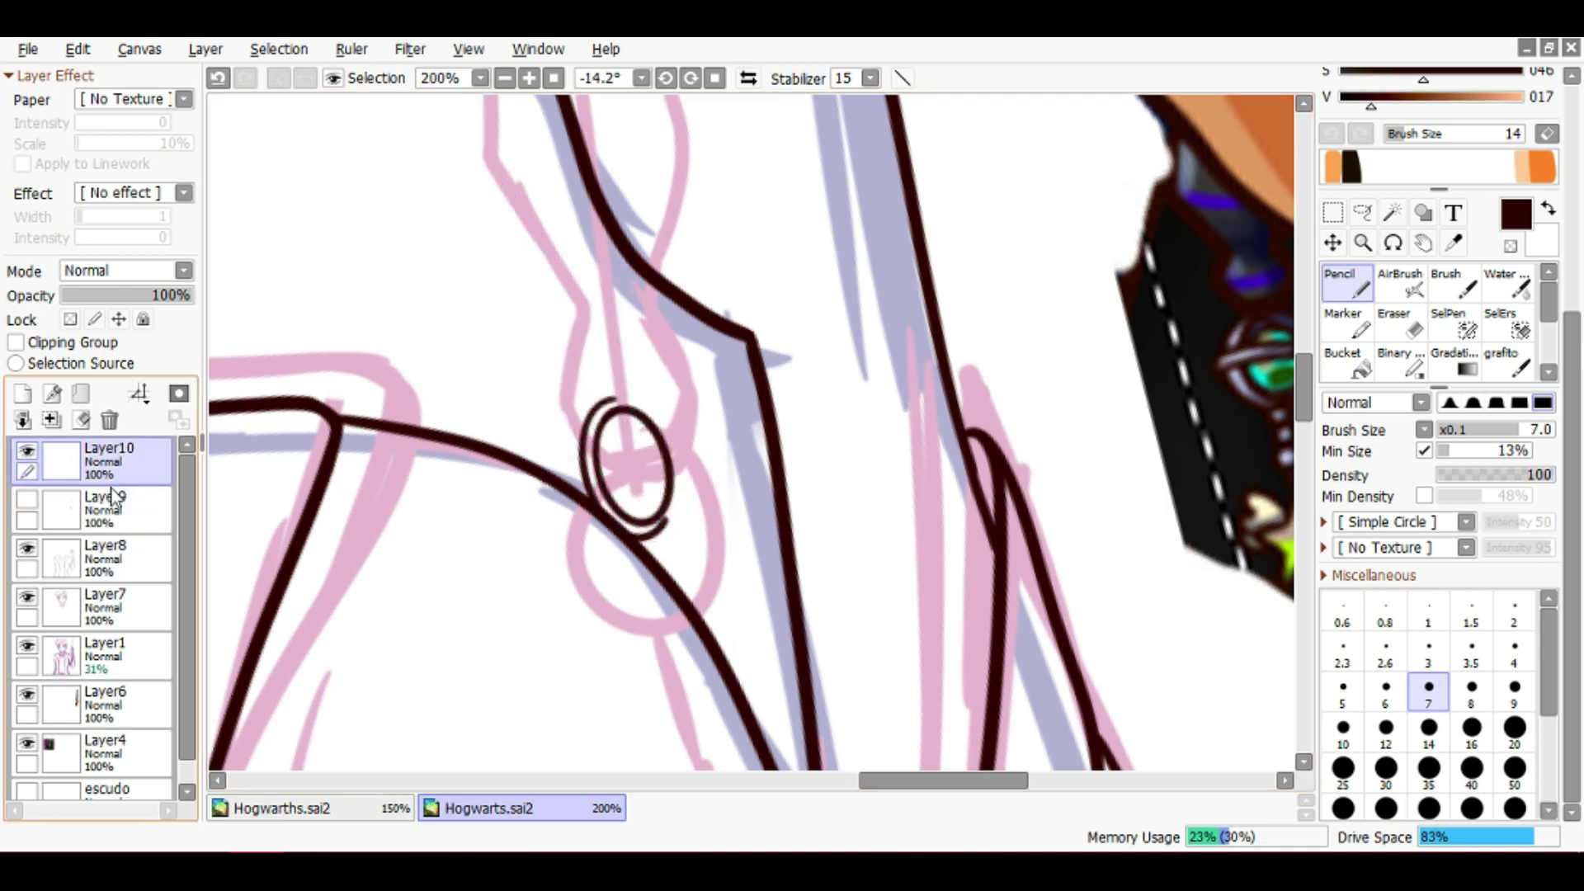
Reduce the Pencil size to 5 and join the two ellipses at their ends, erasing the excess line ends
scroll(631, 413, up, 2)
key(bracketleft)
key(bracketleft)
key(e)
drag(520, 388, 619, 354)
key(n)
mouse_move(535, 443)
mouse_down()
mouse_move(589, 398)
mouse_move(659, 495)
mouse_move(637, 325)
mouse_move(538, 378)
mouse_up()
key(ctrl+z)
scroll(536, 378, down, 2)
key(e)
mouse_move(643, 548)
mouse_down()
mouse_move(658, 555)
mouse_move(569, 577)
mouse_up()
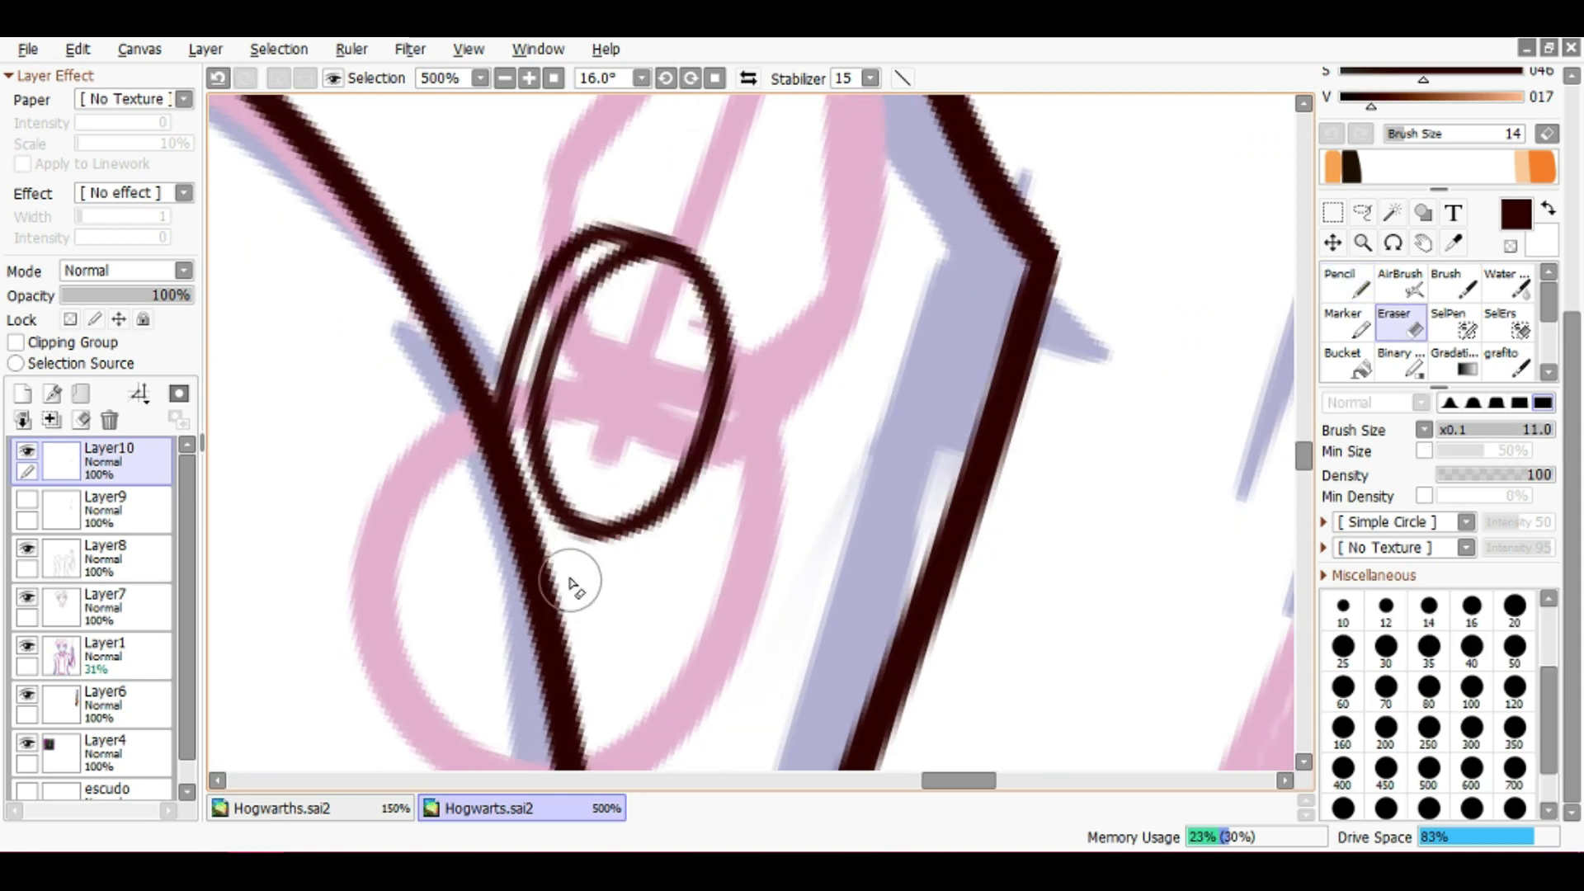
Draw the ring's inner curved edge and close its lower end, then show Layer9 again
key(n)
drag(631, 251, 657, 417)
drag(664, 317, 594, 528)
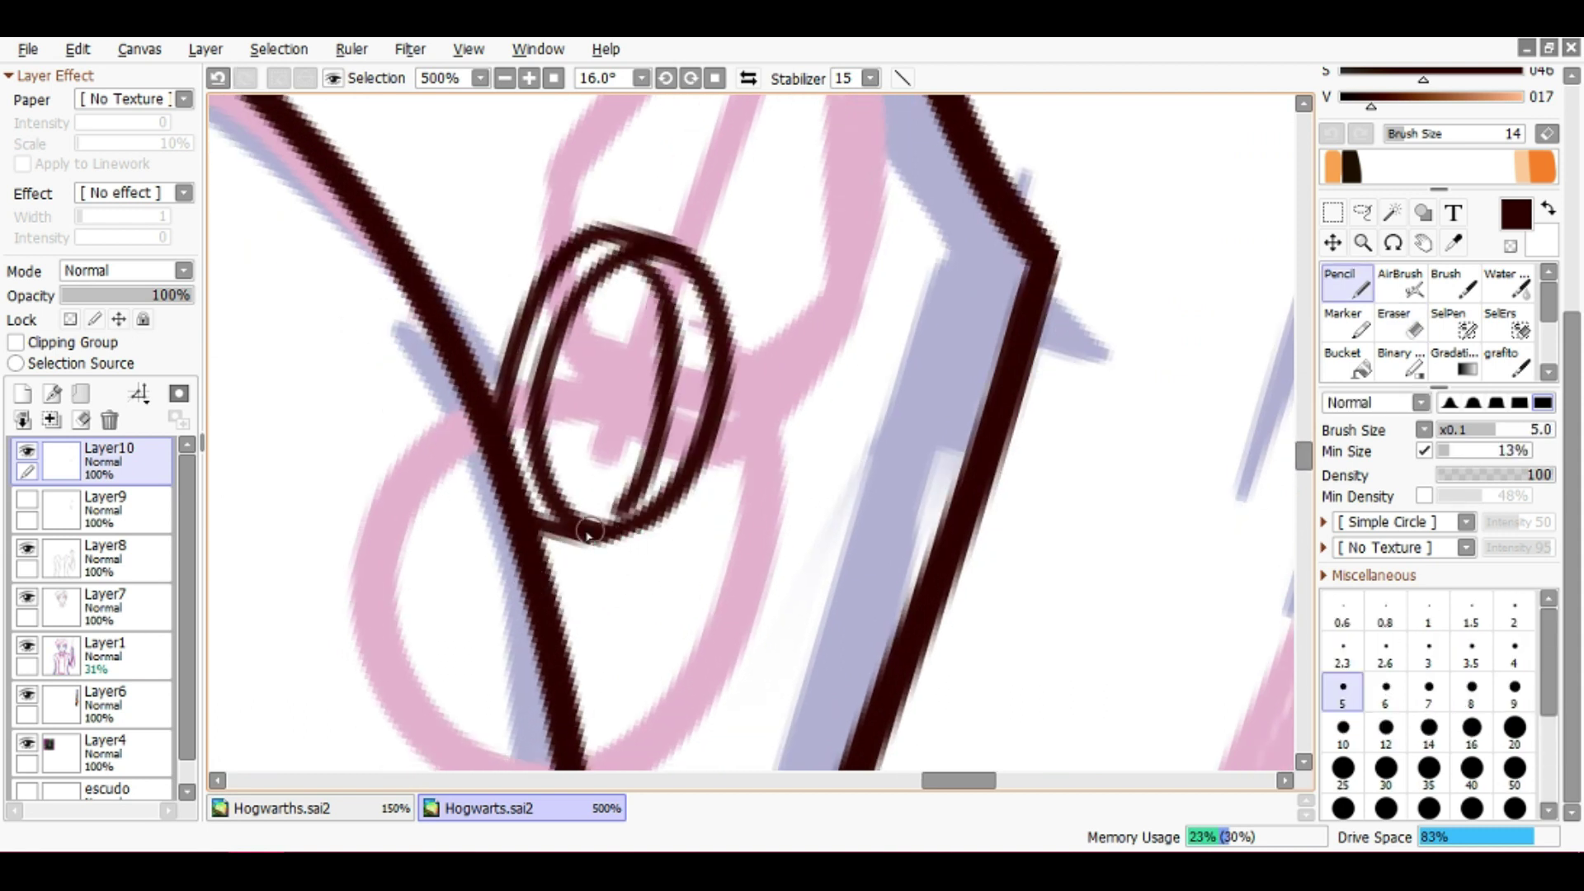
scroll(601, 530, down, 4)
scroll(608, 525, up, 1)
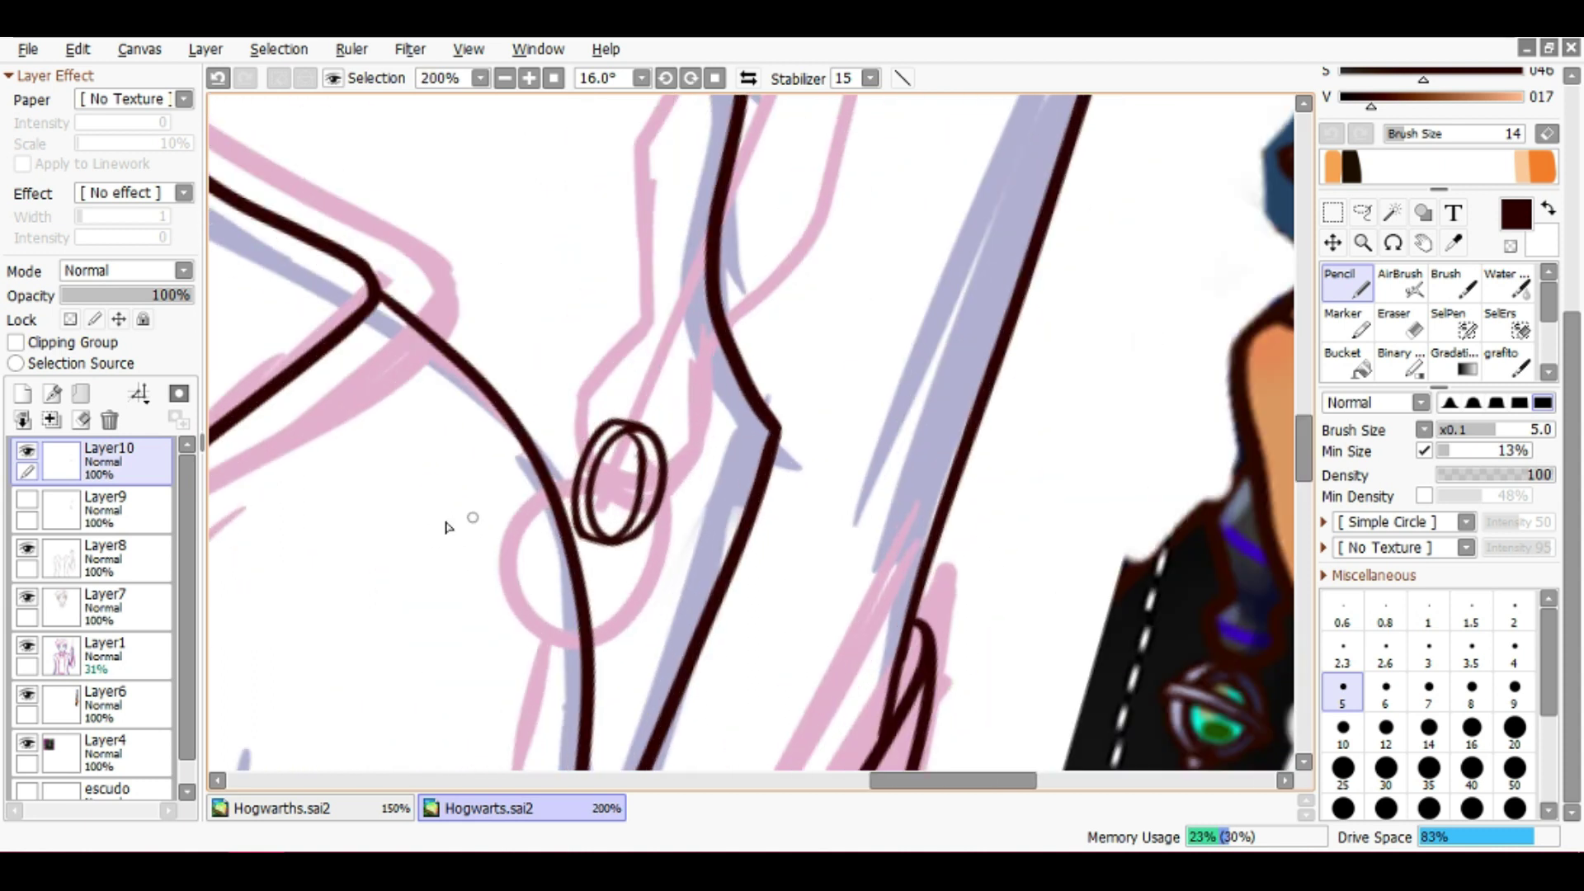
click(28, 500)
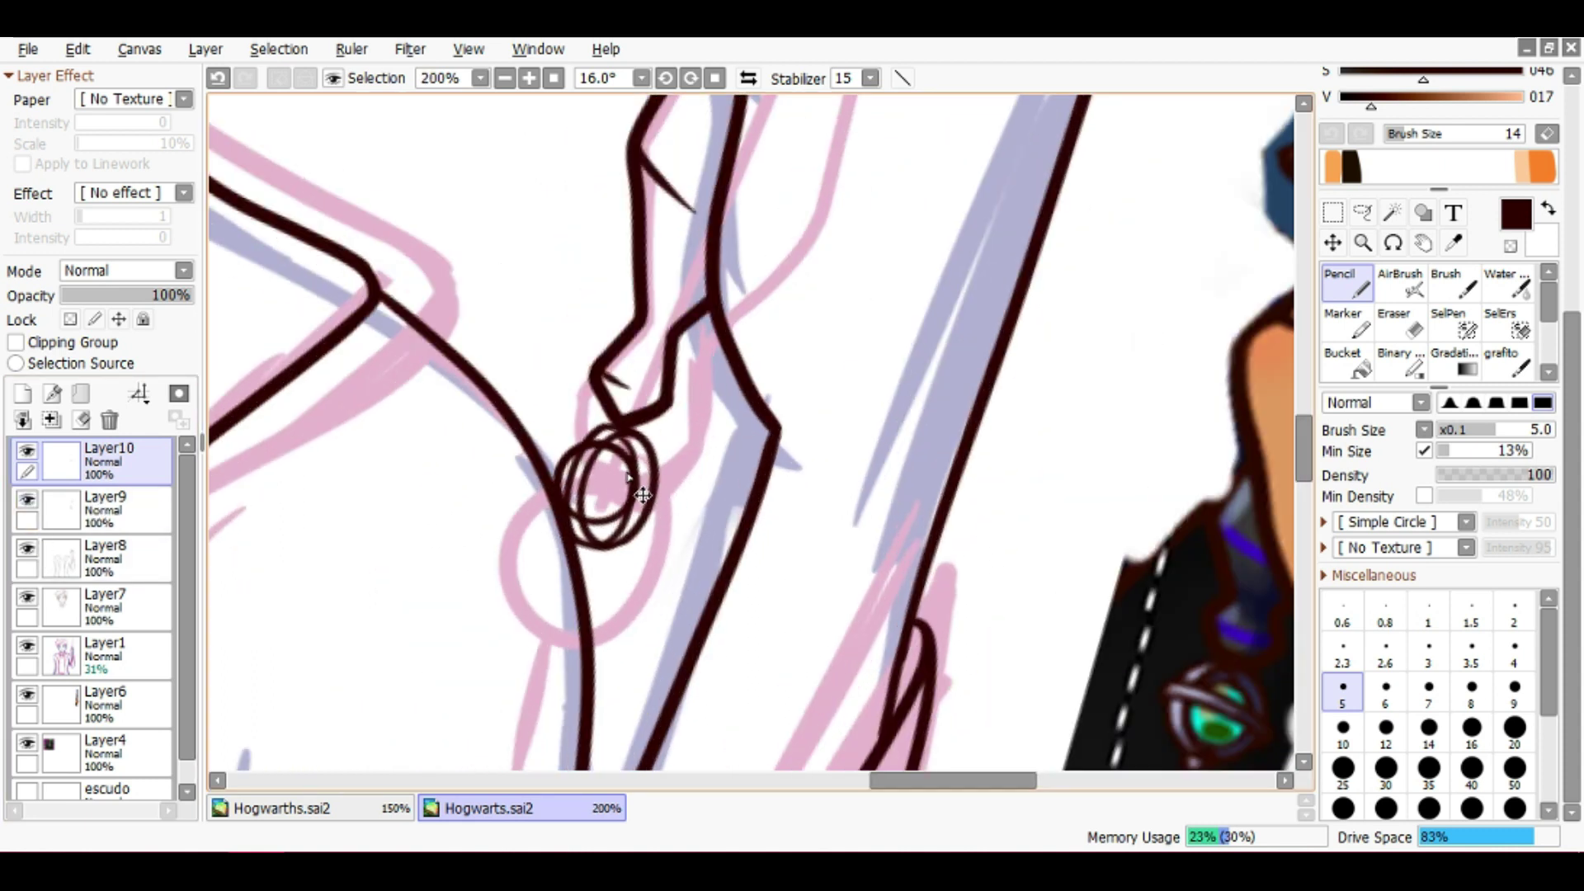
Transform the ring so that it fits around the circle below the wand handle's tip
key(ctrl+t)
scroll(622, 481, down, 4)
drag(693, 520, 726, 559)
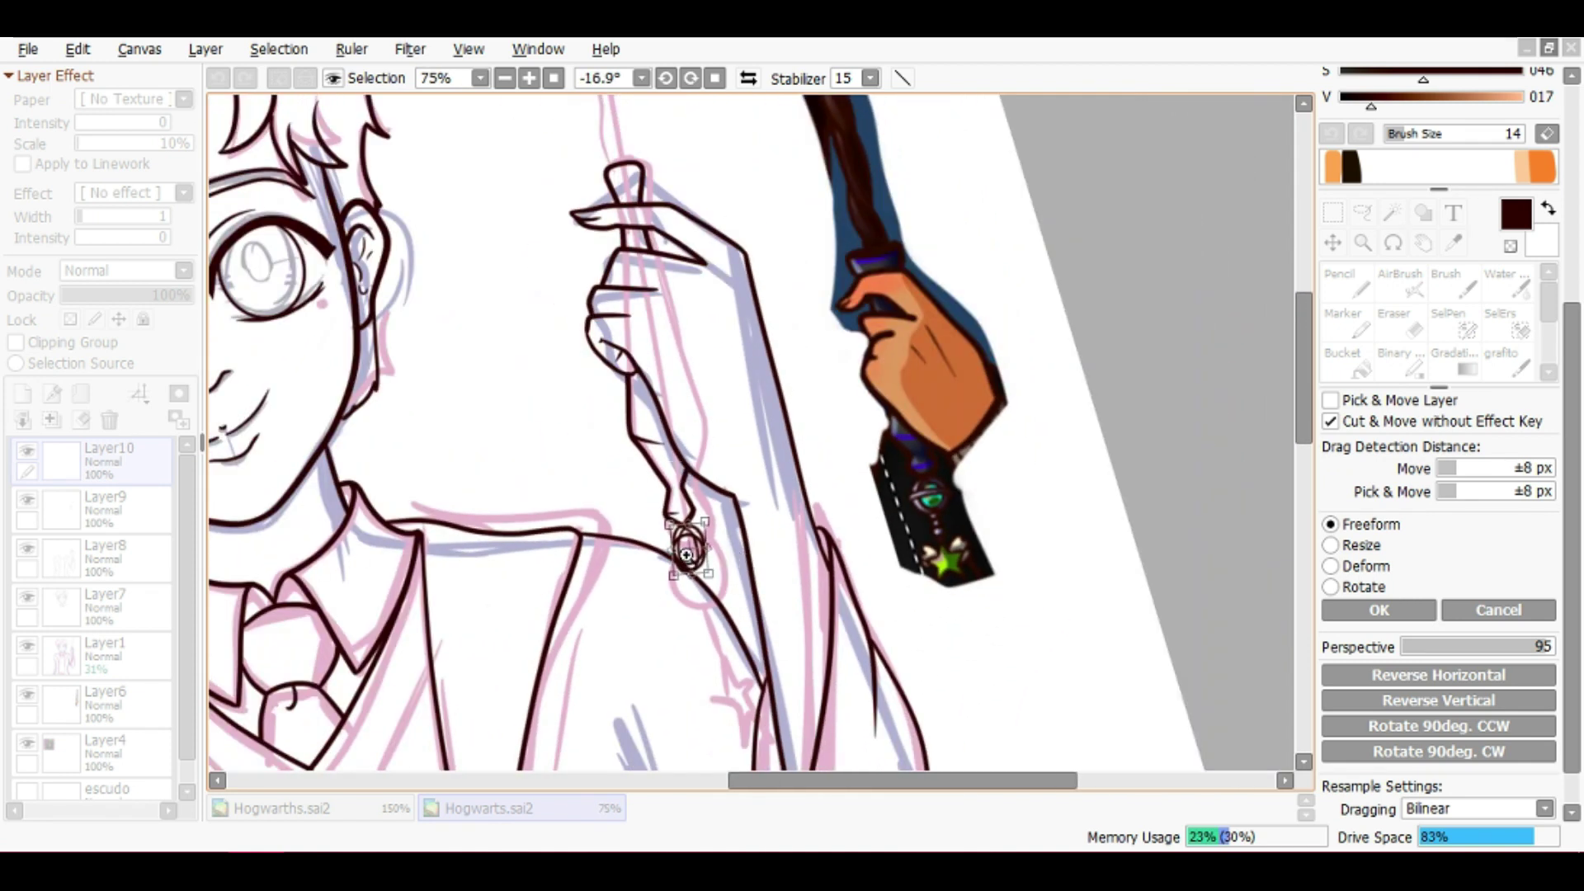
scroll(686, 555, up, 3)
key(Return)
Copy the ring onto a new layer, rotate it crosswise and flatten it into a horizontal ring around the circle
key(l)
mouse_move(746, 458)
mouse_down()
mouse_move(612, 503)
mouse_move(715, 451)
mouse_move(631, 465)
mouse_up()
key(ctrl+c)
key(ctrl+v)
key(ctrl+t)
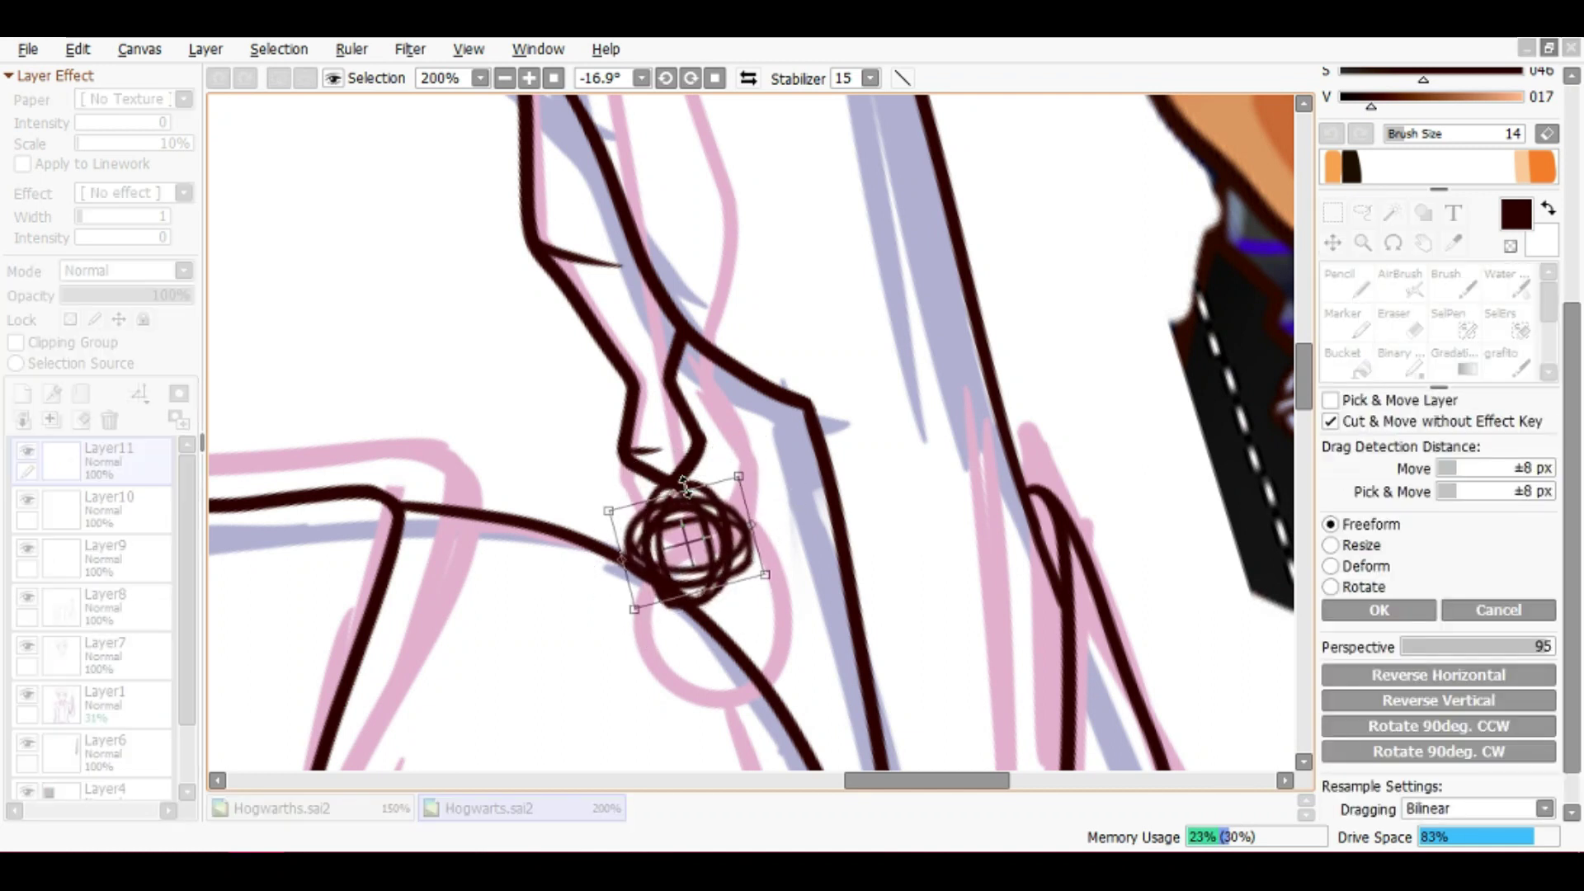
drag(694, 538, 688, 546)
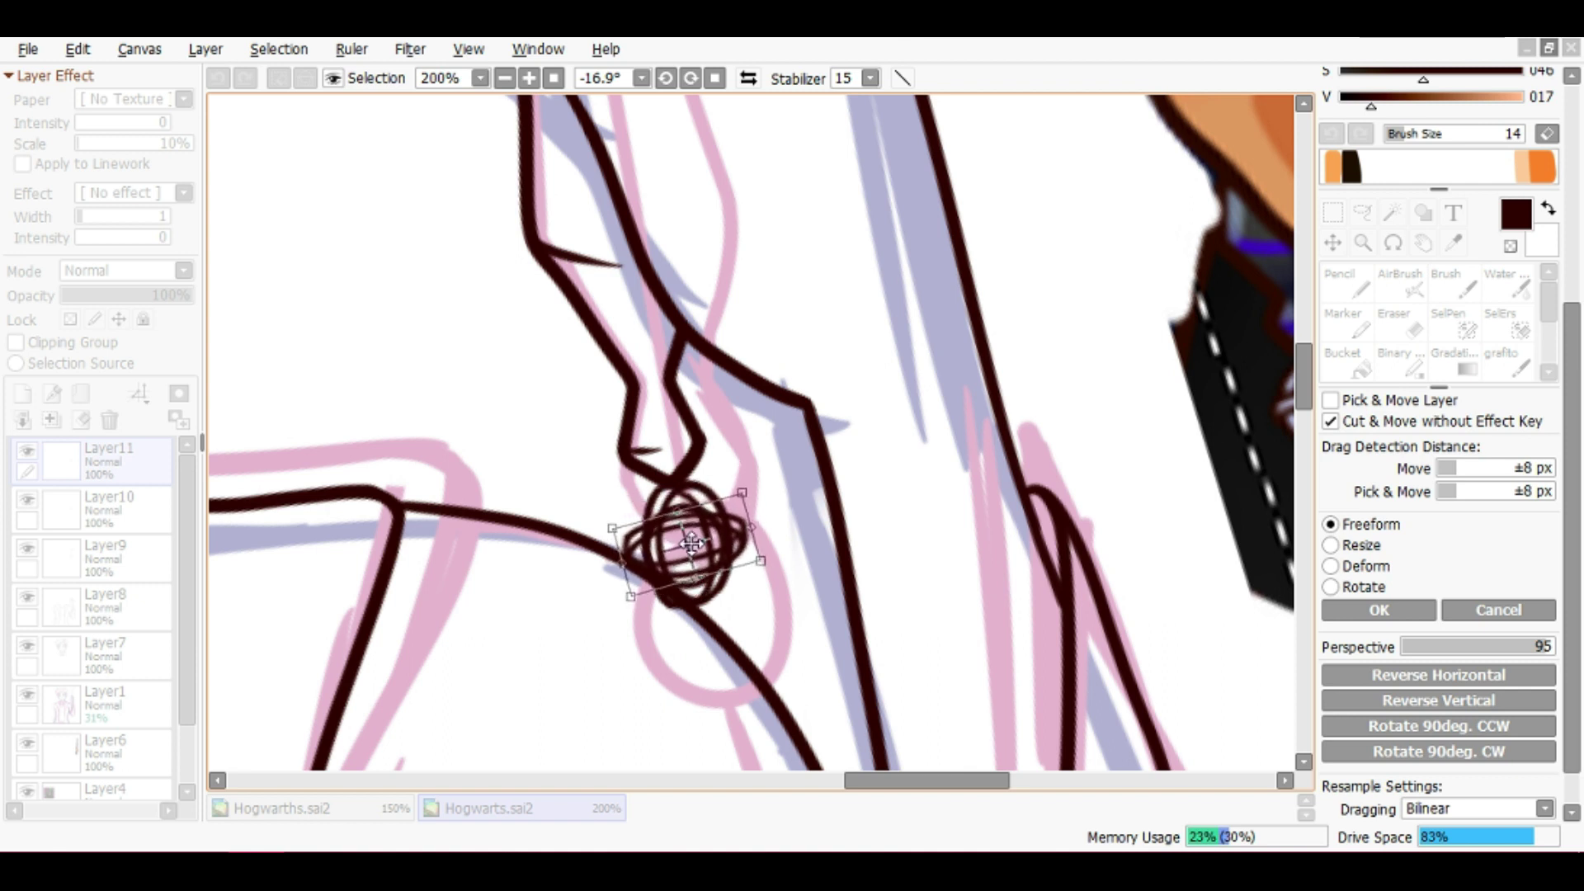
key(Return)
Hide Layer9 and, with the eraser at size 4, erase the vertical ring's lines on Layer10 where the horizontal band crosses them
key(e)
scroll(650, 534, up, 2)
key(bracketright)
key(bracketright)
key(bracketright)
key(bracketright)
key(bracketright)
key(bracketright)
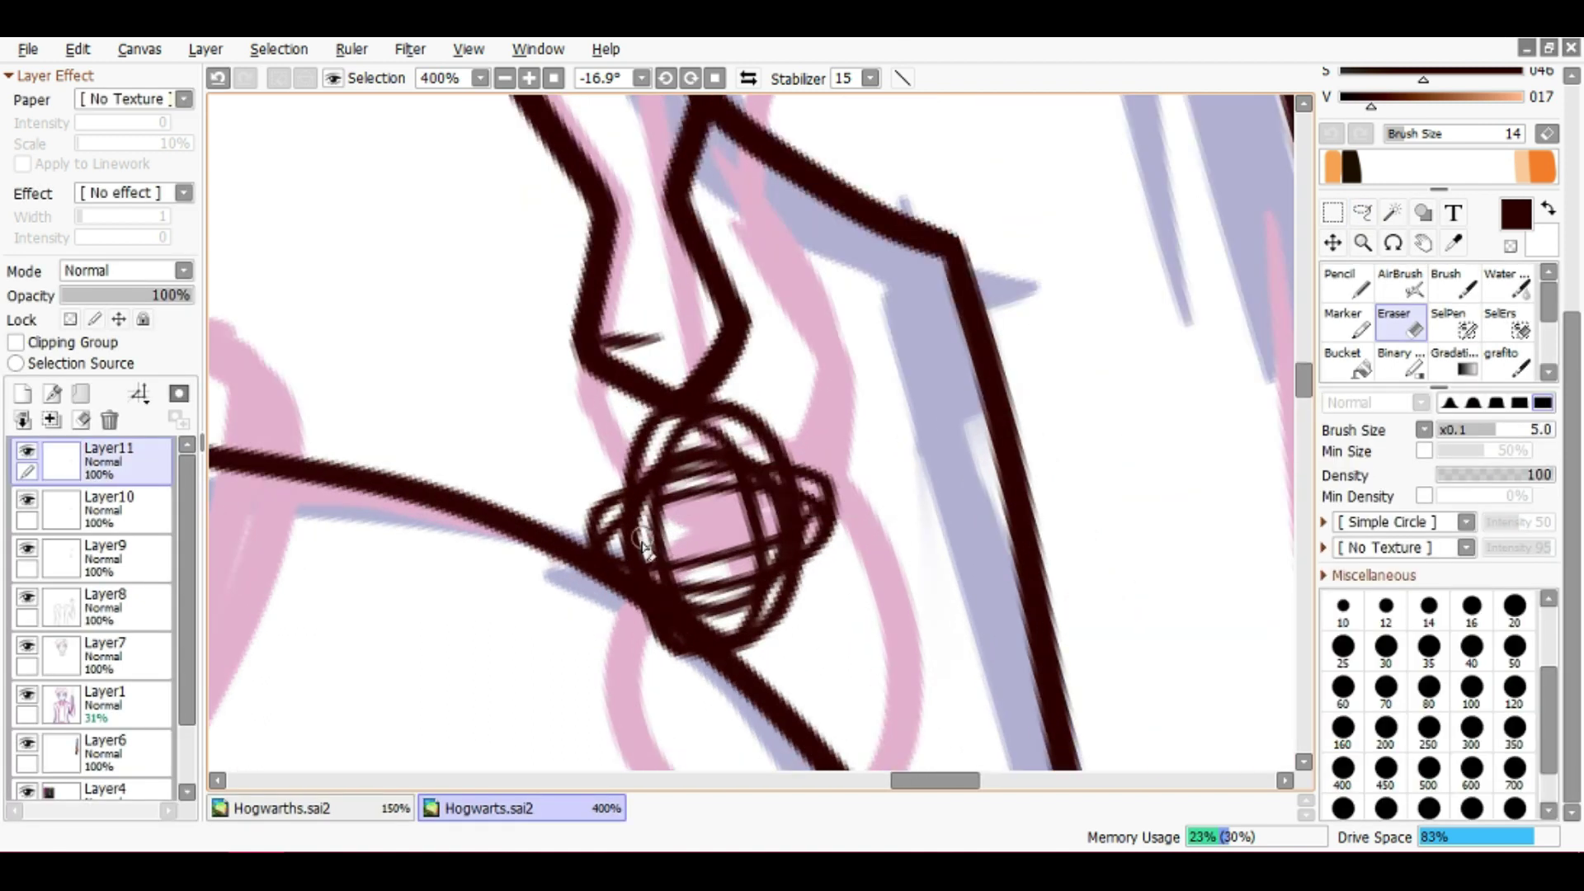
click(27, 548)
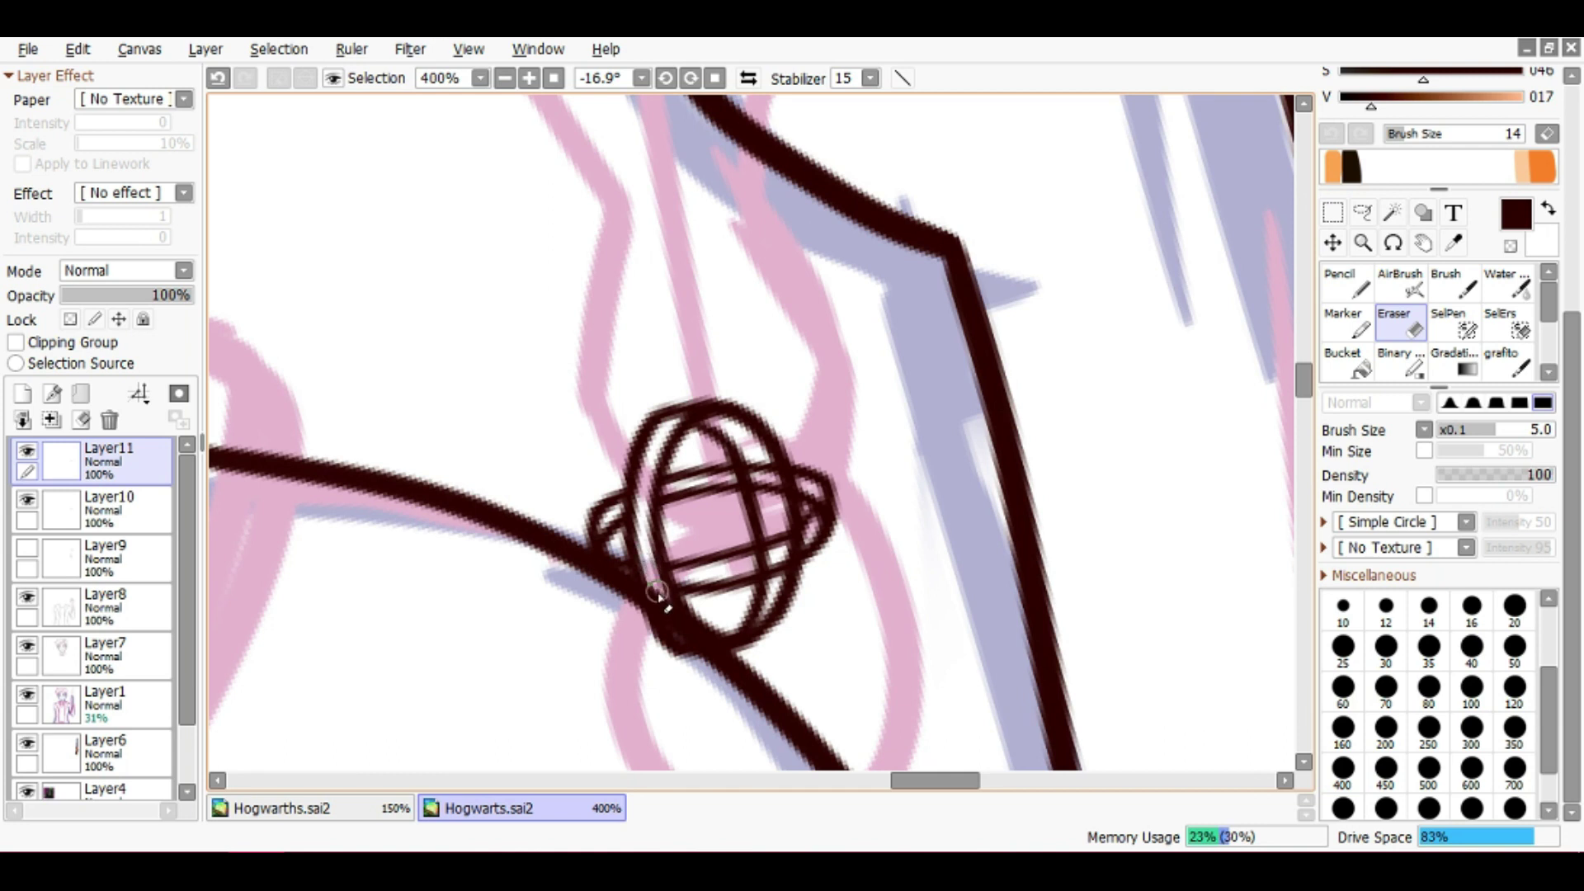
key(bracketleft)
key(ctrl+Down)
drag(726, 478, 790, 484)
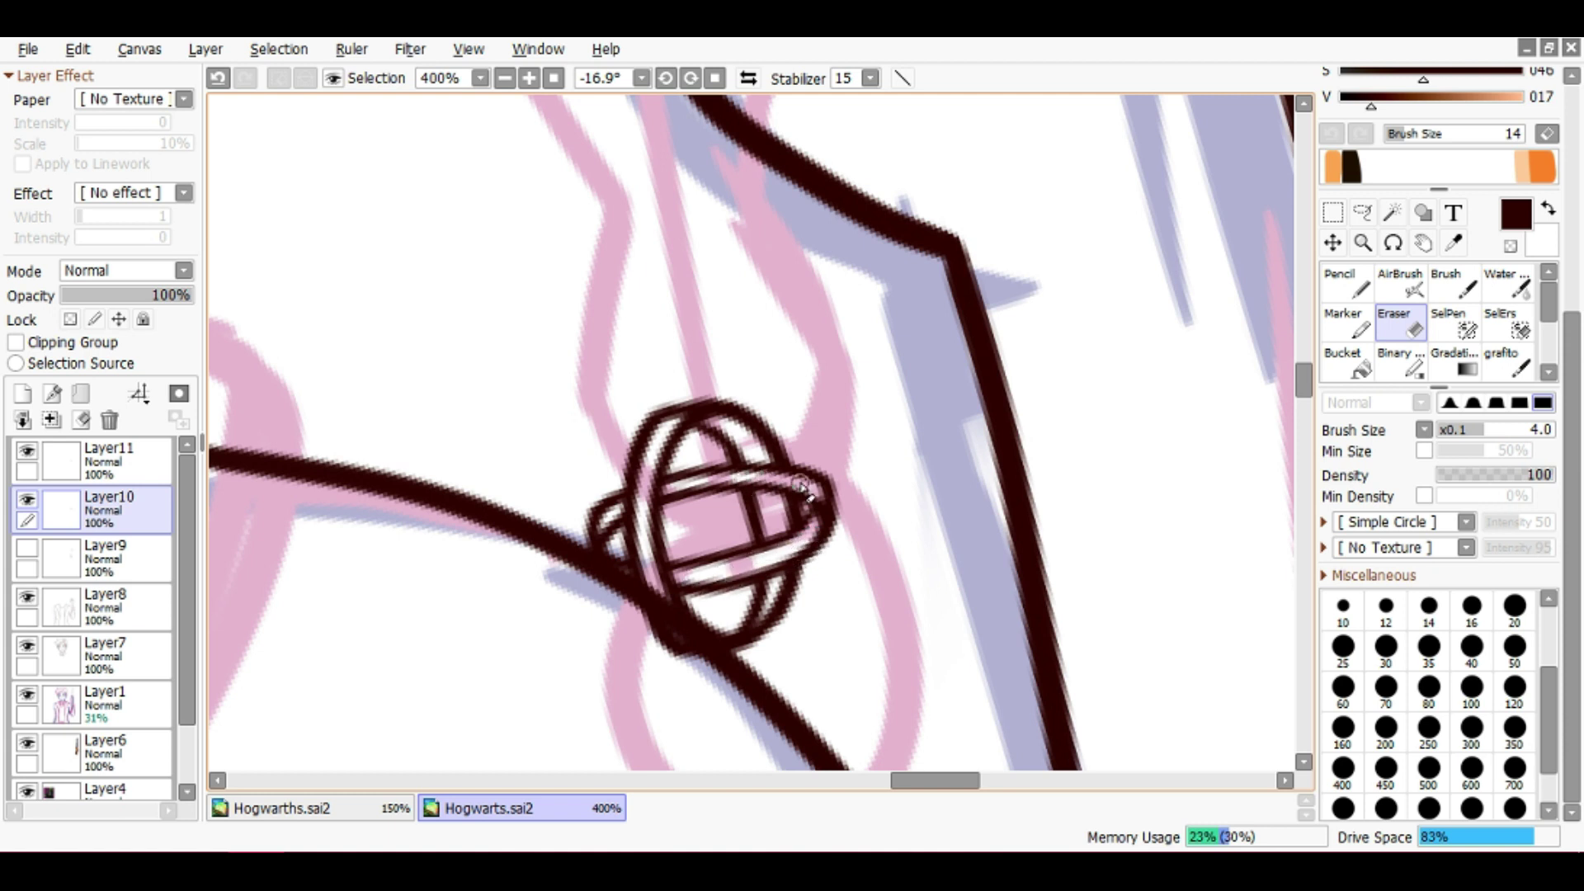
Show Layer9, erase the circle's lines that cross the ring bands, and hide Layer8
scroll(805, 491, down, 4)
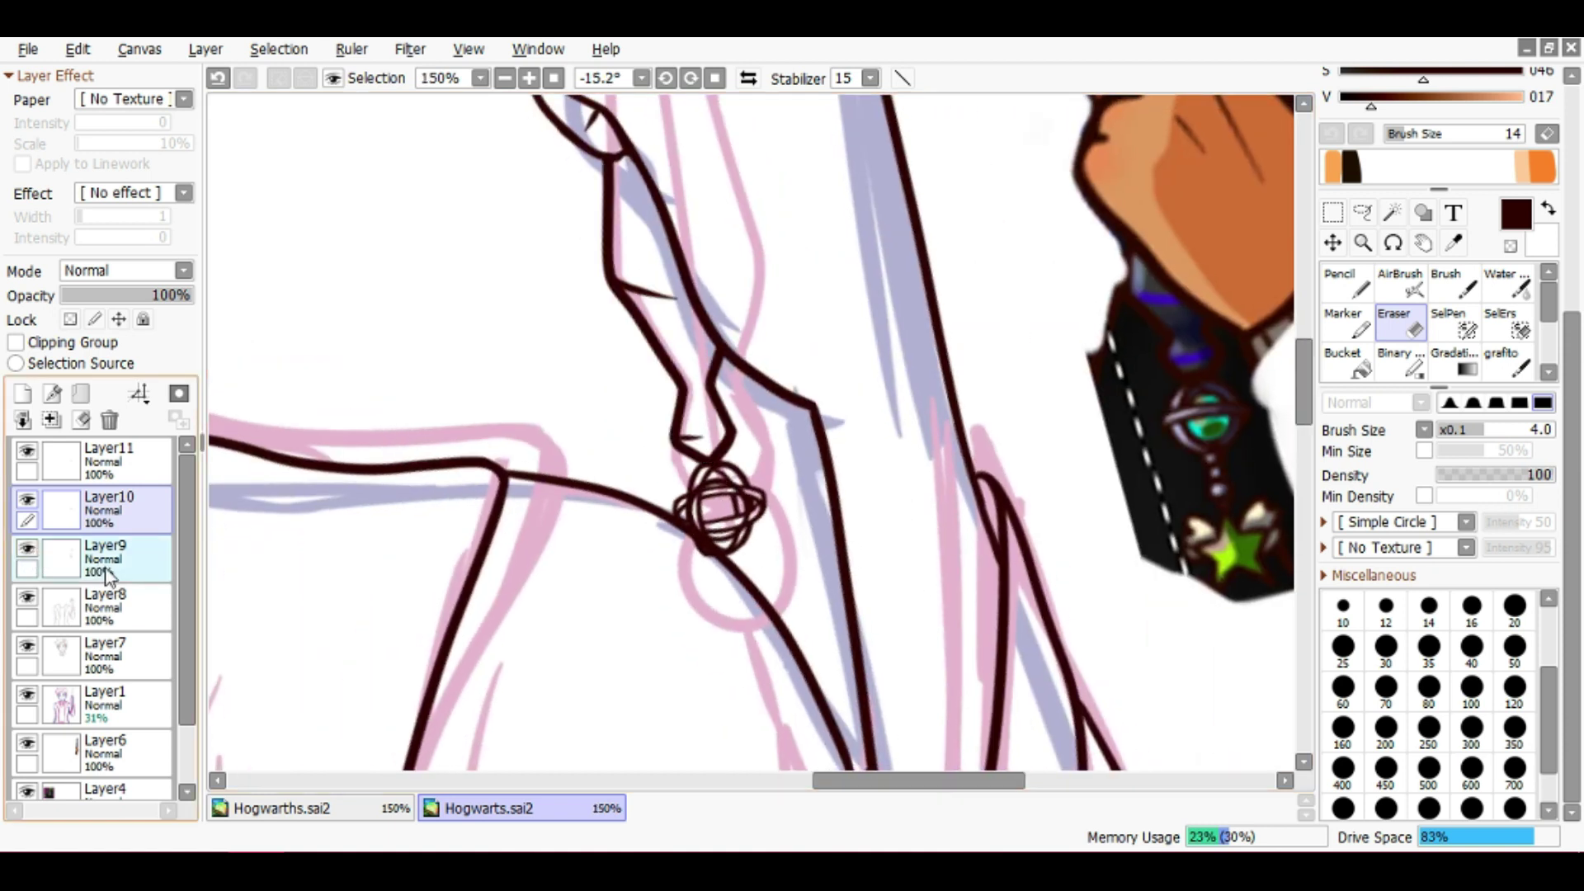
click(106, 575)
scroll(718, 504, up, 5)
drag(675, 429, 689, 536)
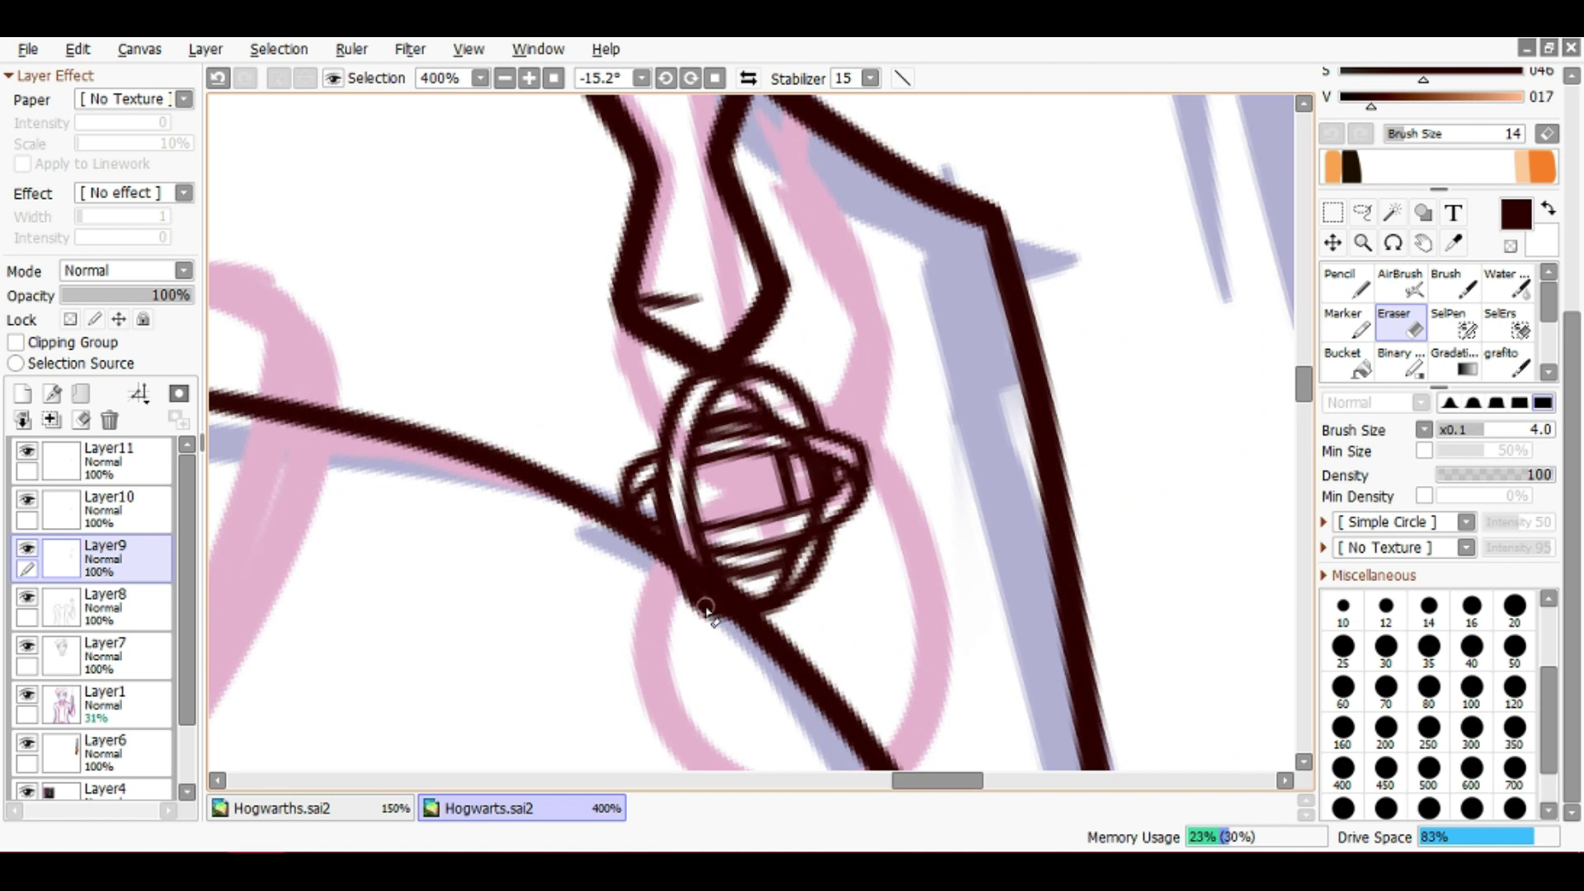
key(ctrl+h)
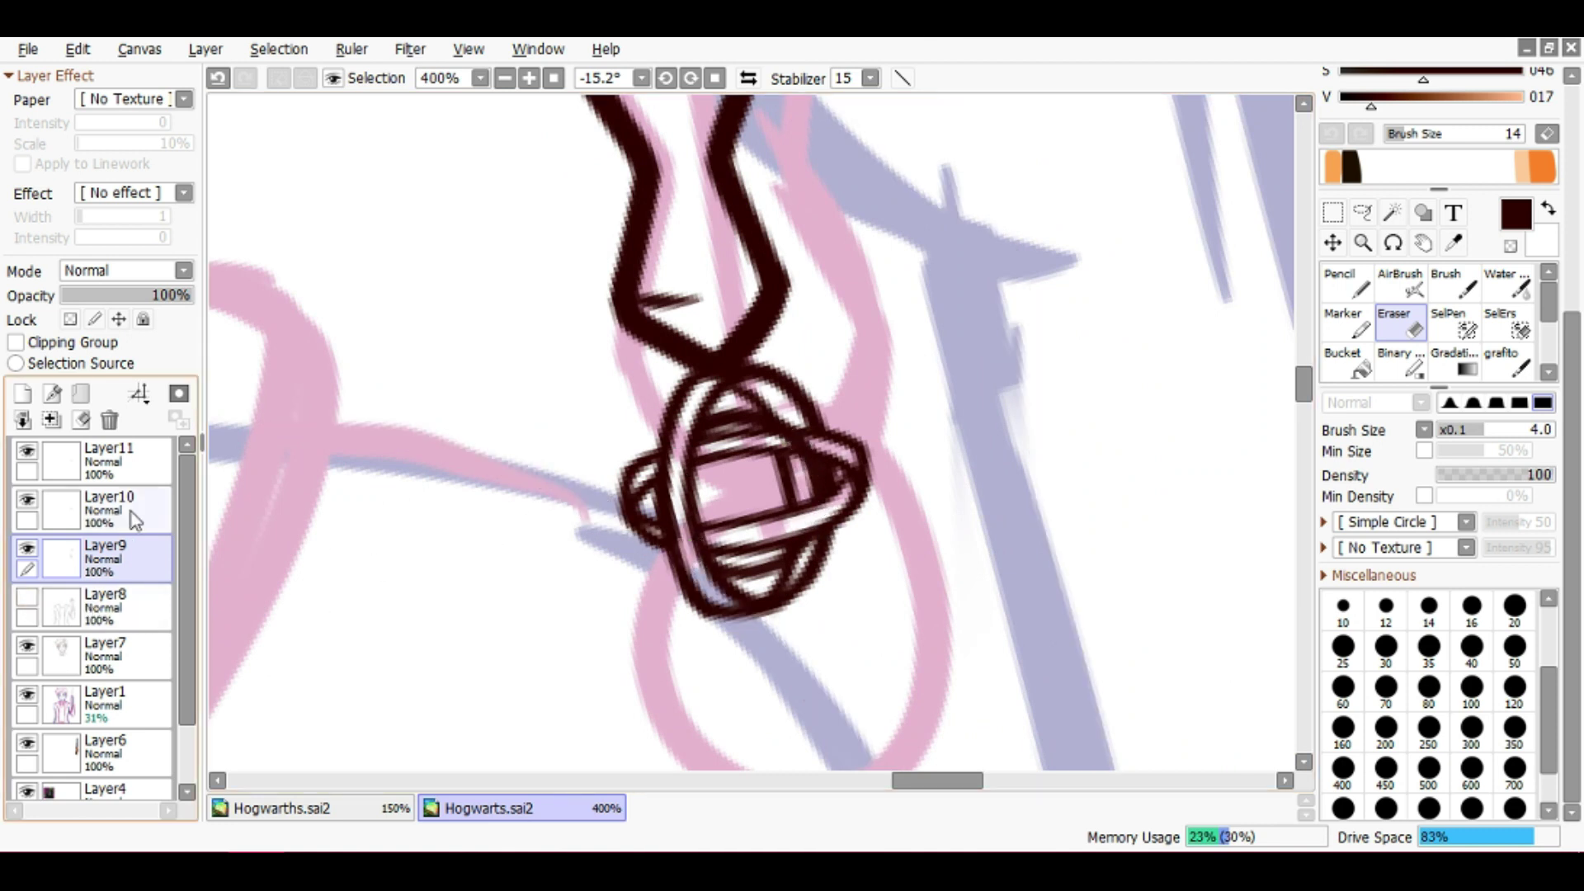
Erase the rear ring lines inside the circle on Layer10 and Layer11 with the eraser at size 9
key(alt+bracketright)
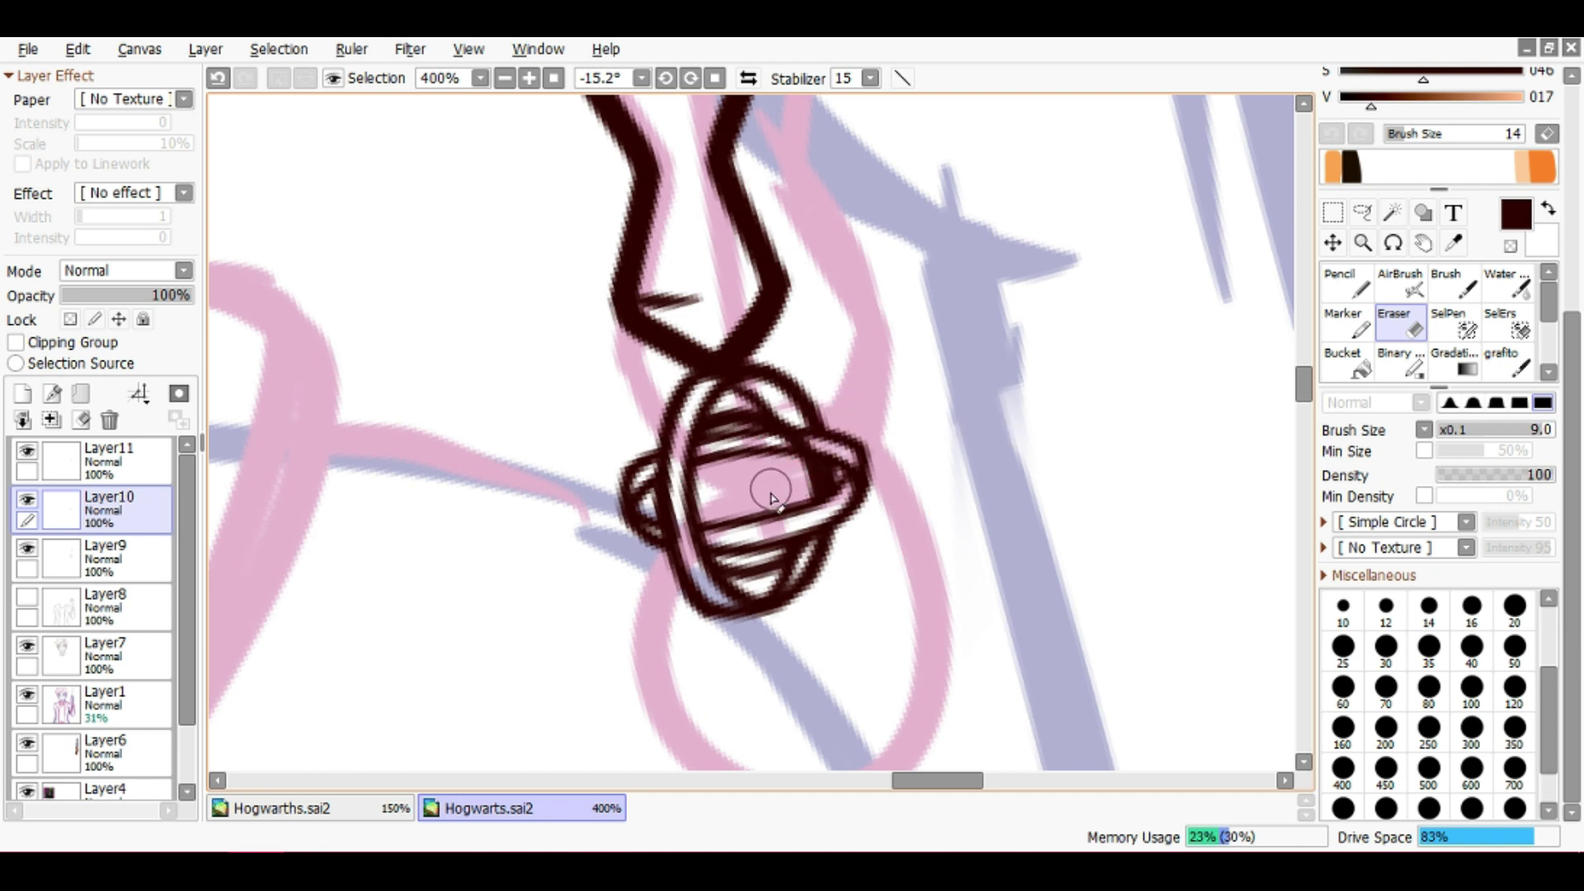
key(alt+bracketright)
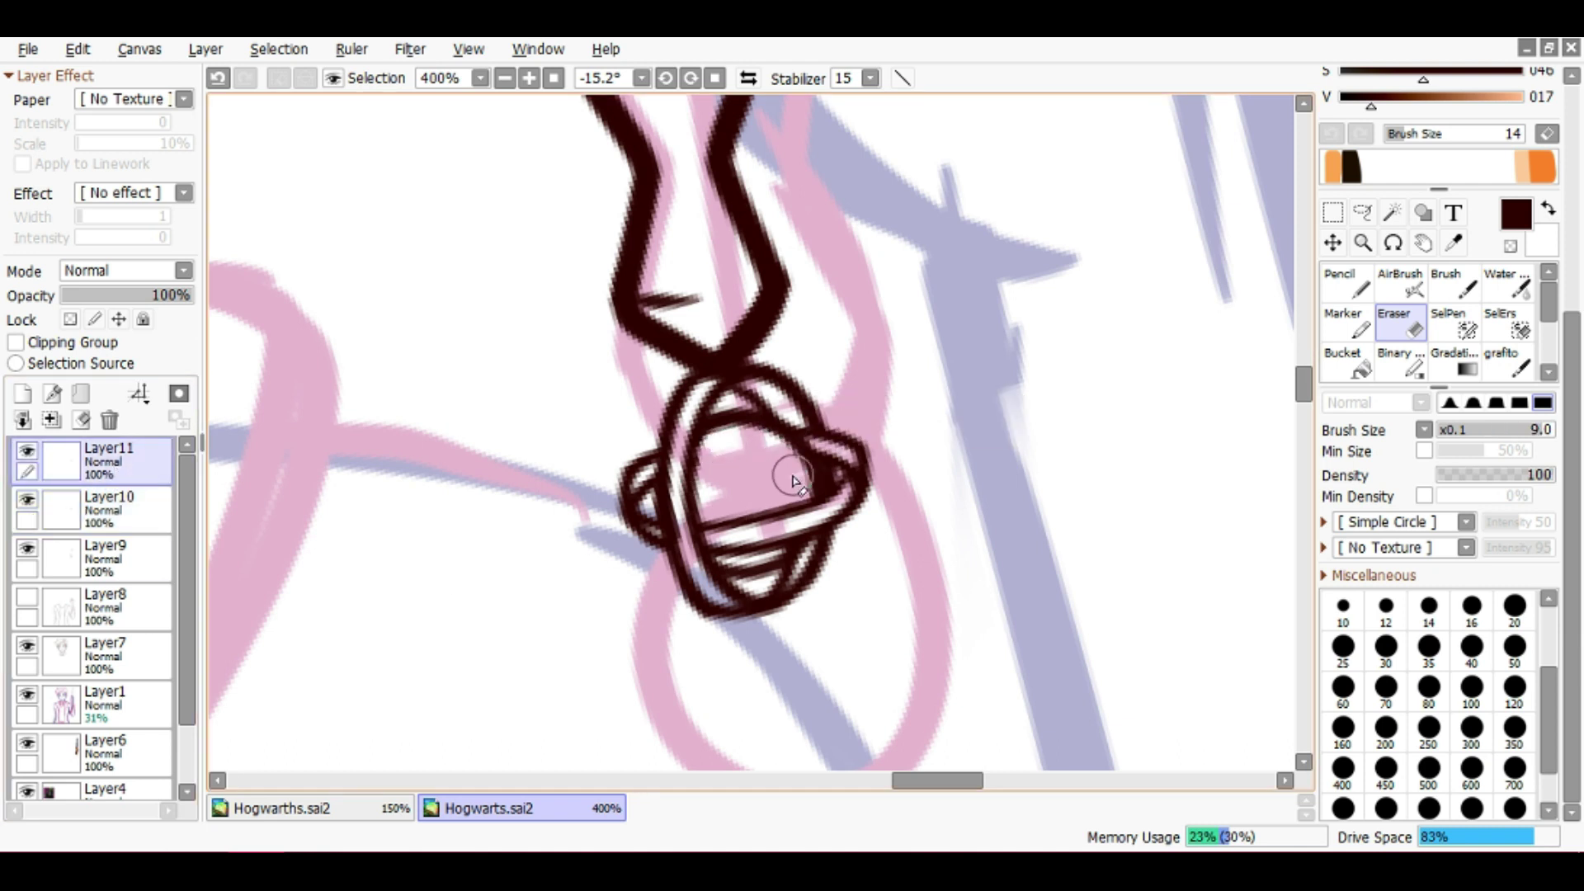
Show Layer8 again and make it the active layer
scroll(726, 462, down, 4)
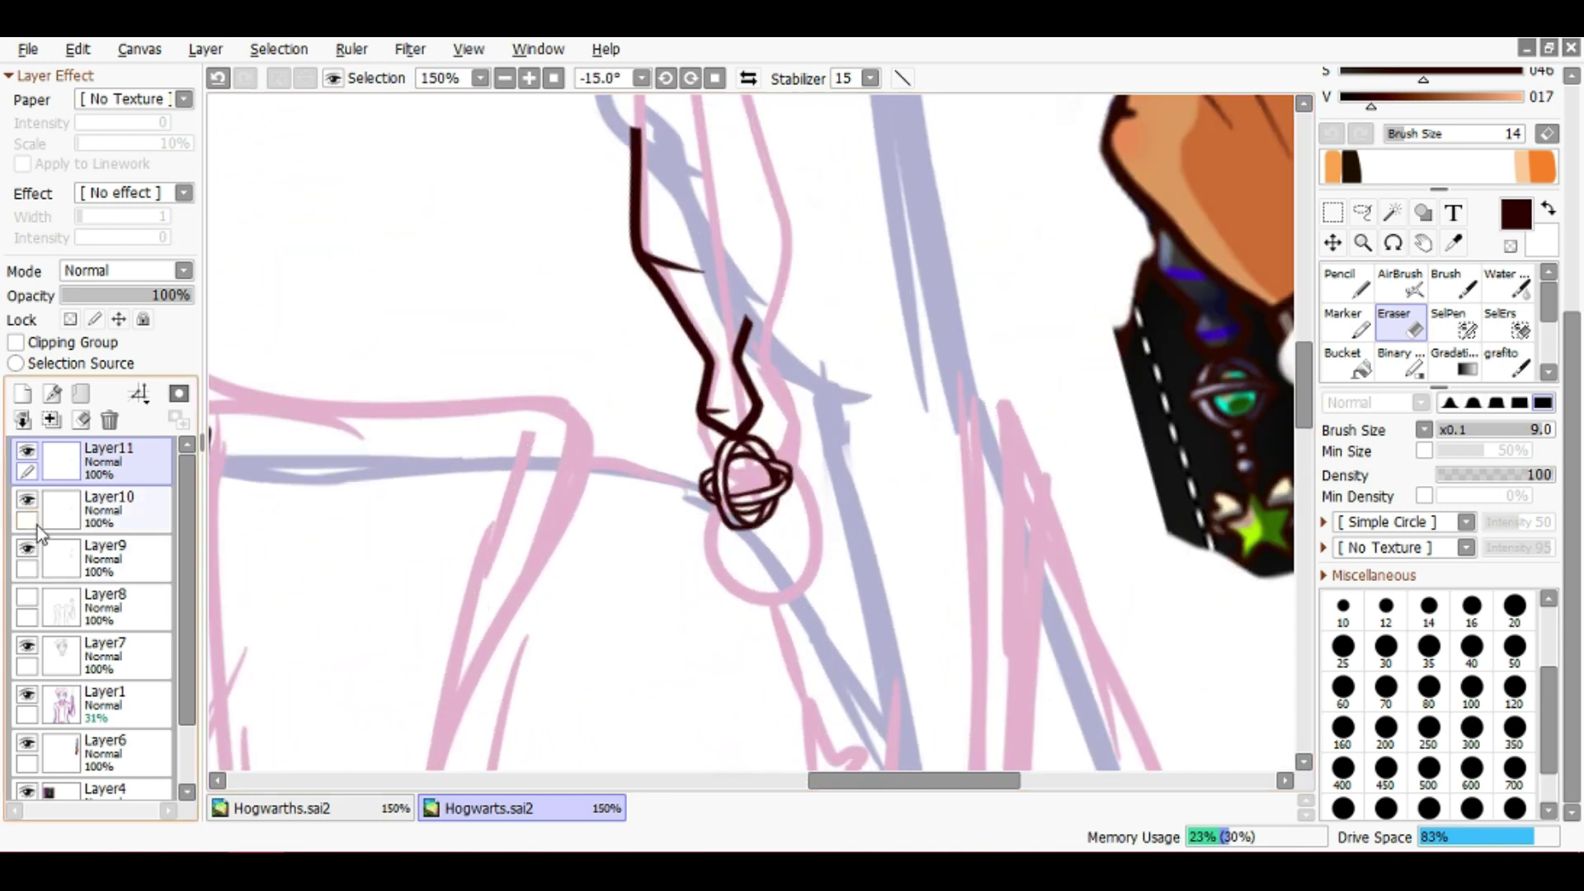
click(27, 598)
click(80, 614)
scroll(739, 525, up, 4)
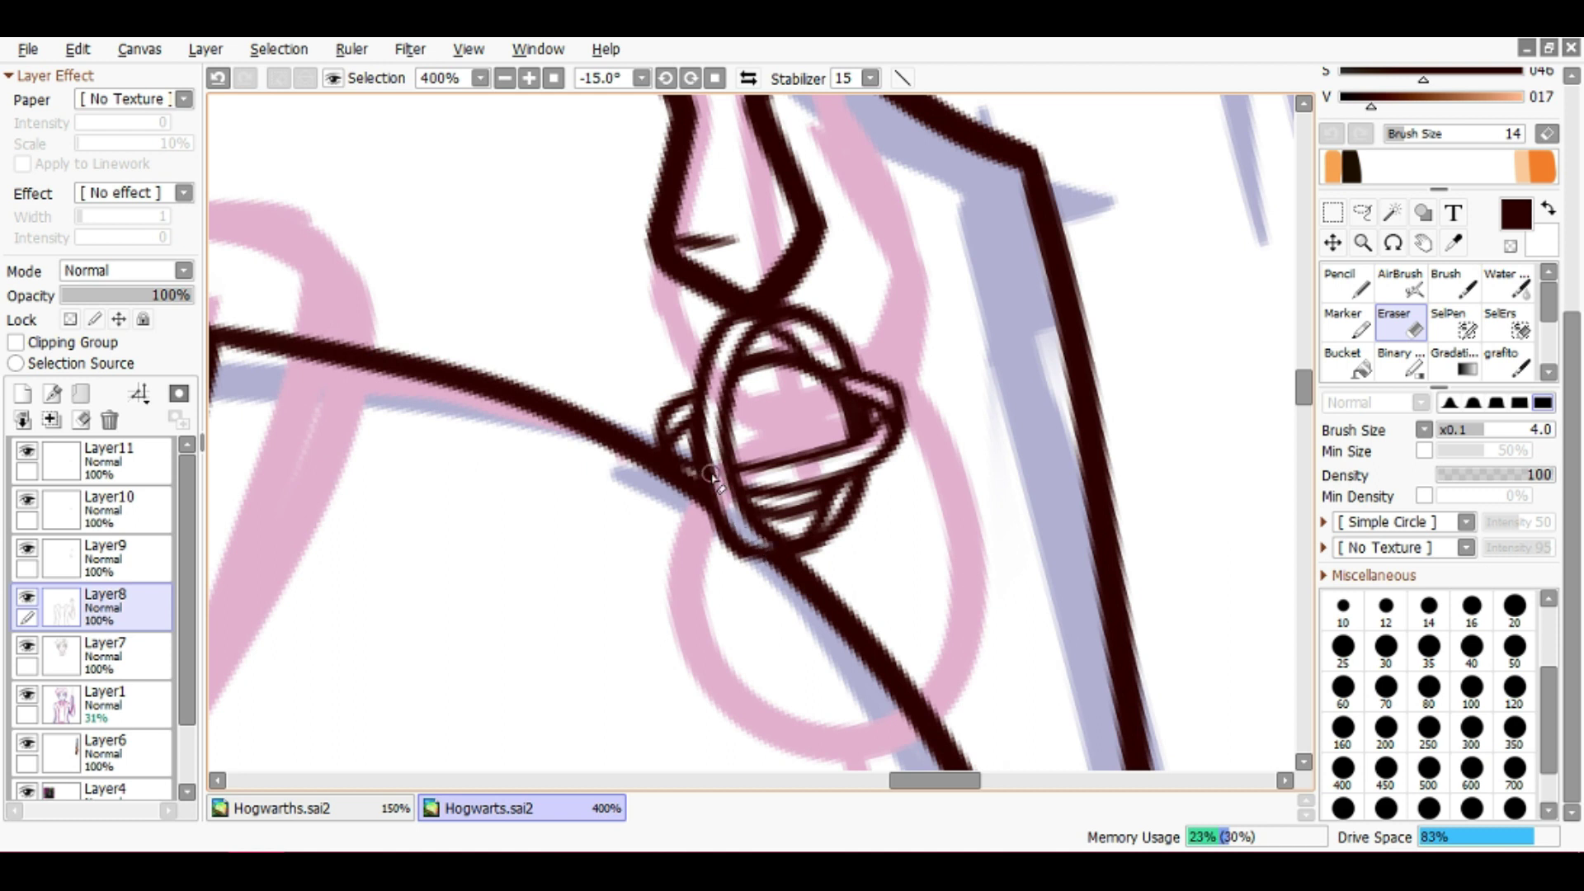
key(n)
scroll(710, 512, down, 4)
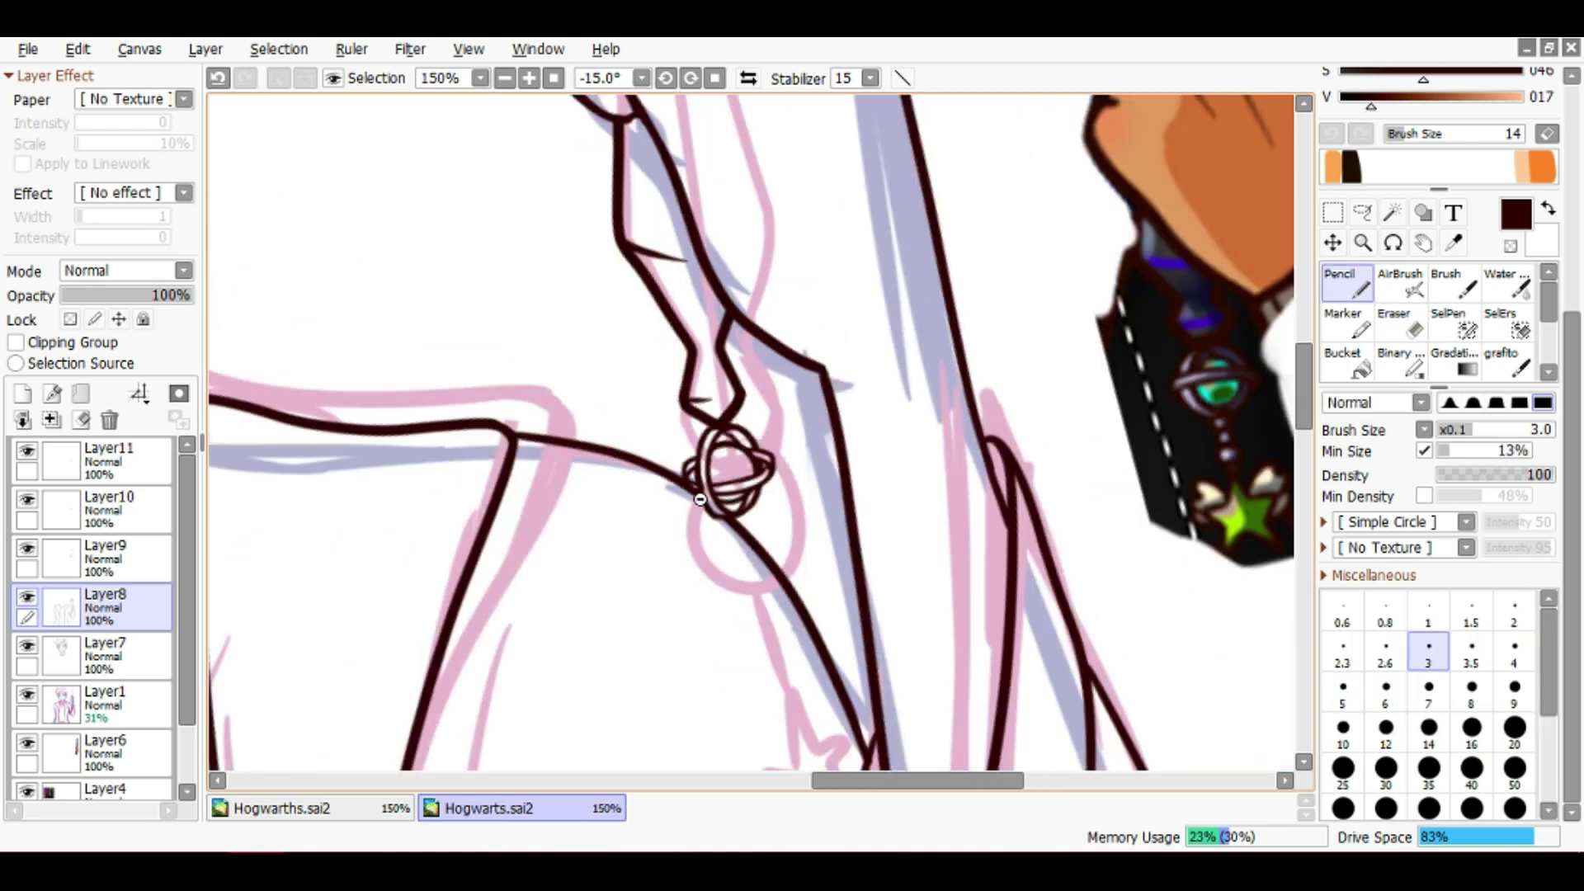
Set the pencil size to 5 and draw a small bead directly under the ringed ornament on Layer10
scroll(709, 528, up, 2)
key(bracketright)
key(bracketright)
key(bracketright)
scroll(649, 505, down, 4)
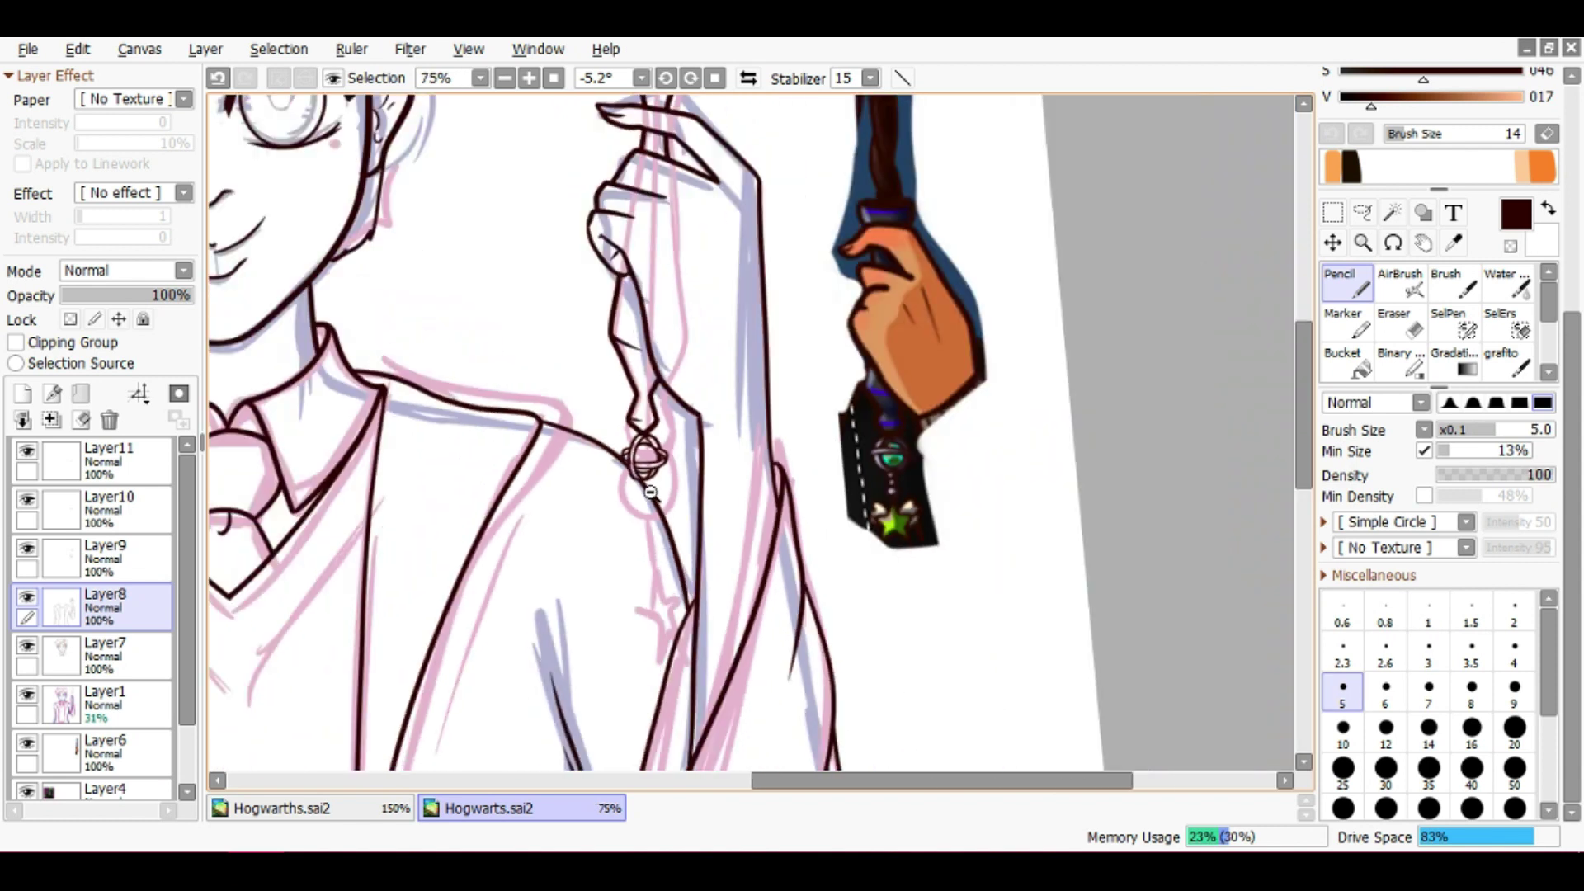
scroll(649, 505, up, 5)
key(ctrl+z)
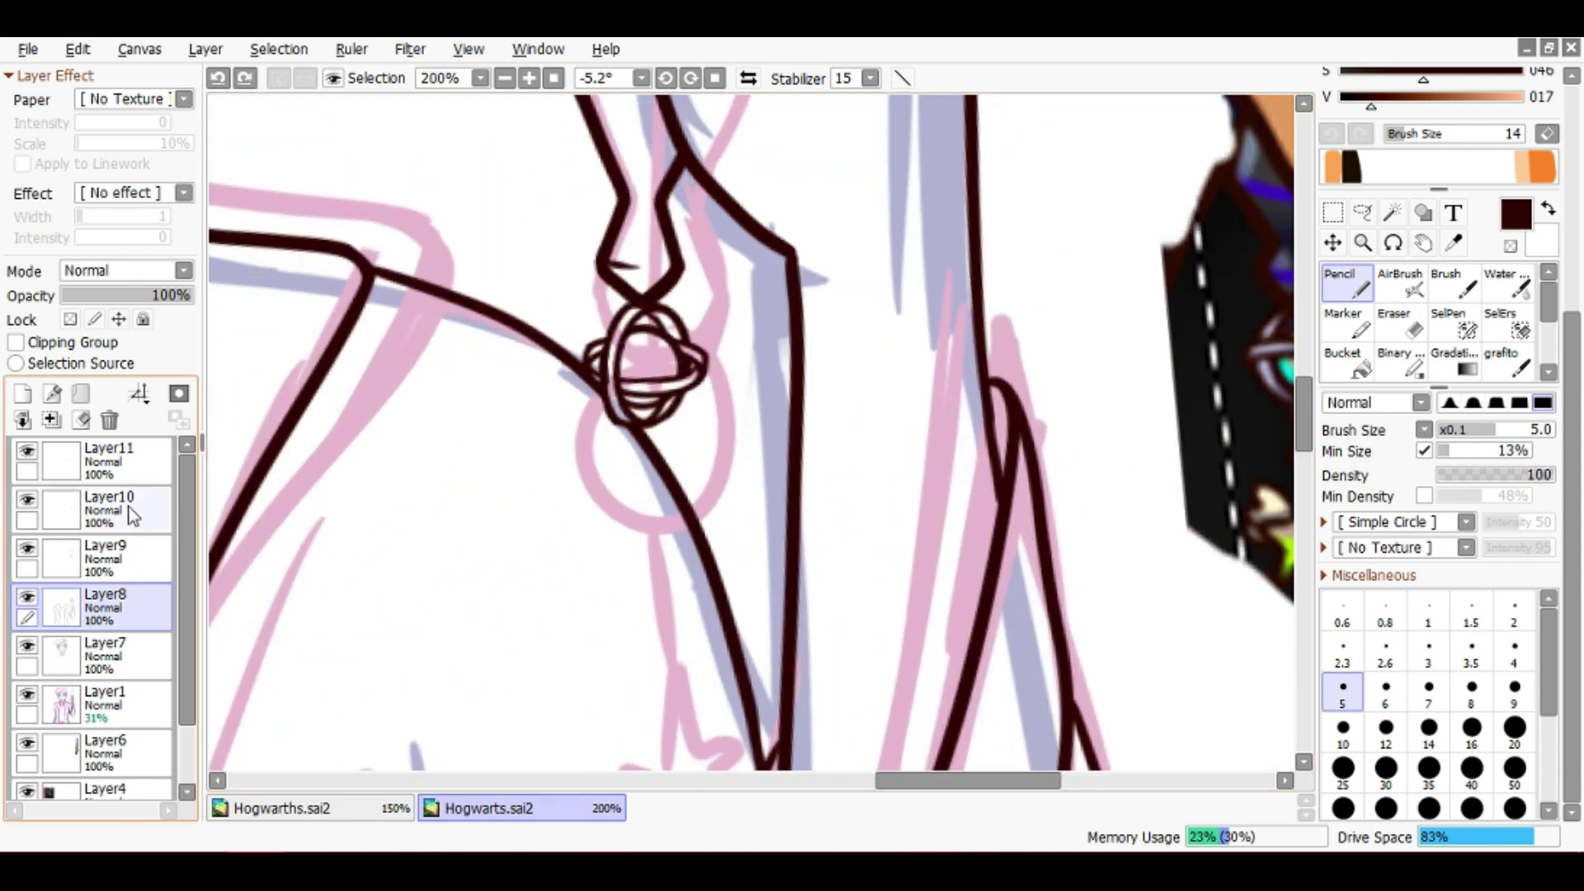
scroll(638, 445, down, 1)
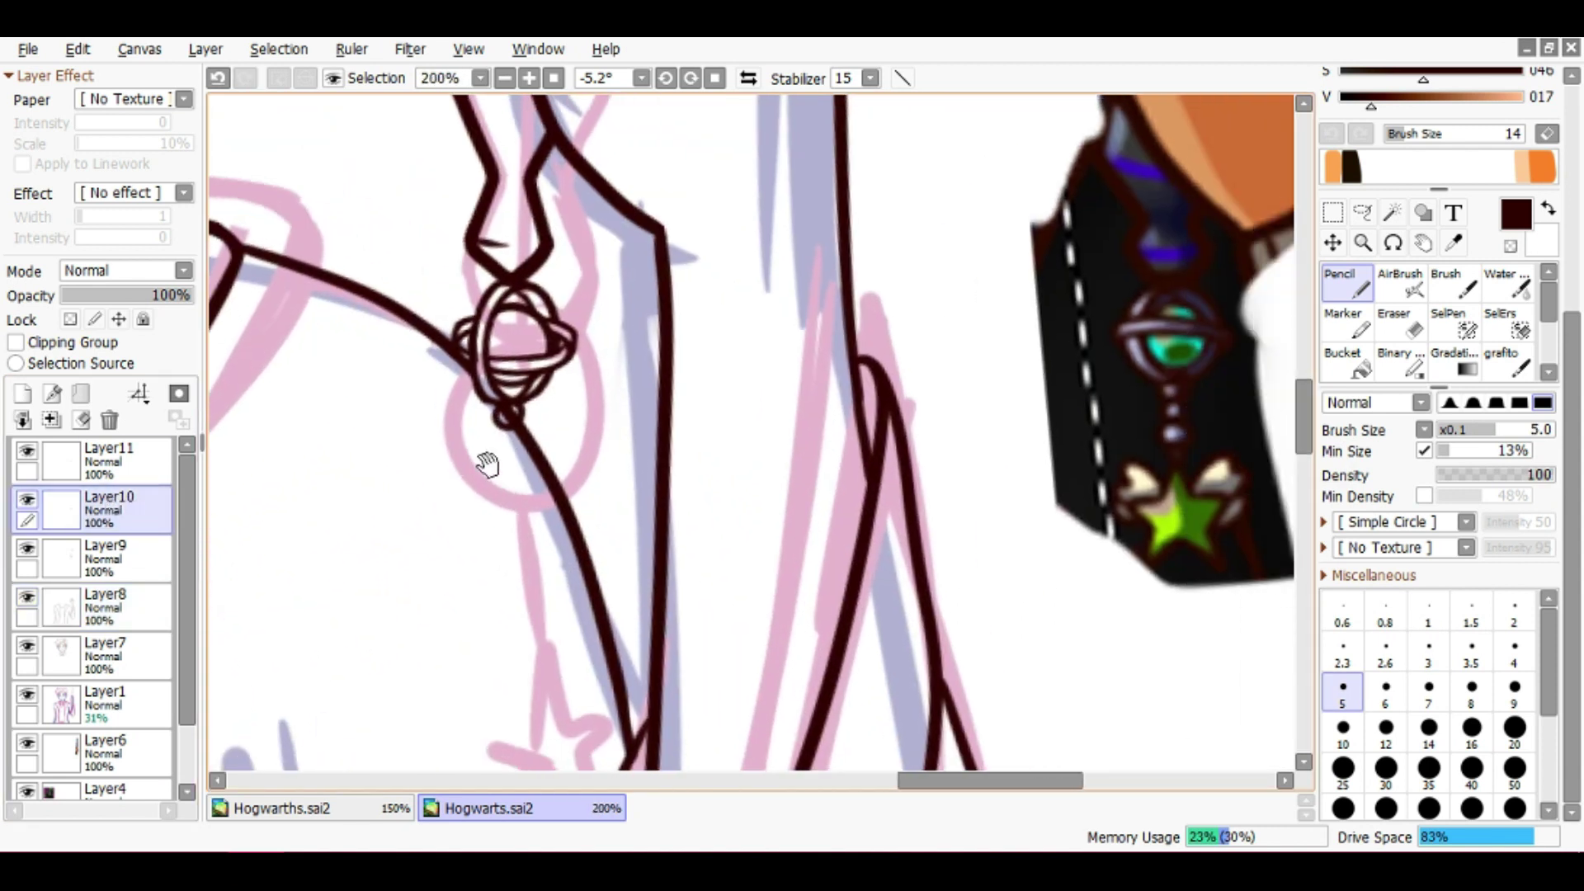
Draw a hanging chain of small round beads of varying size below the first bead on Layer10
scroll(495, 454, up, 2)
key(ctrl+z)
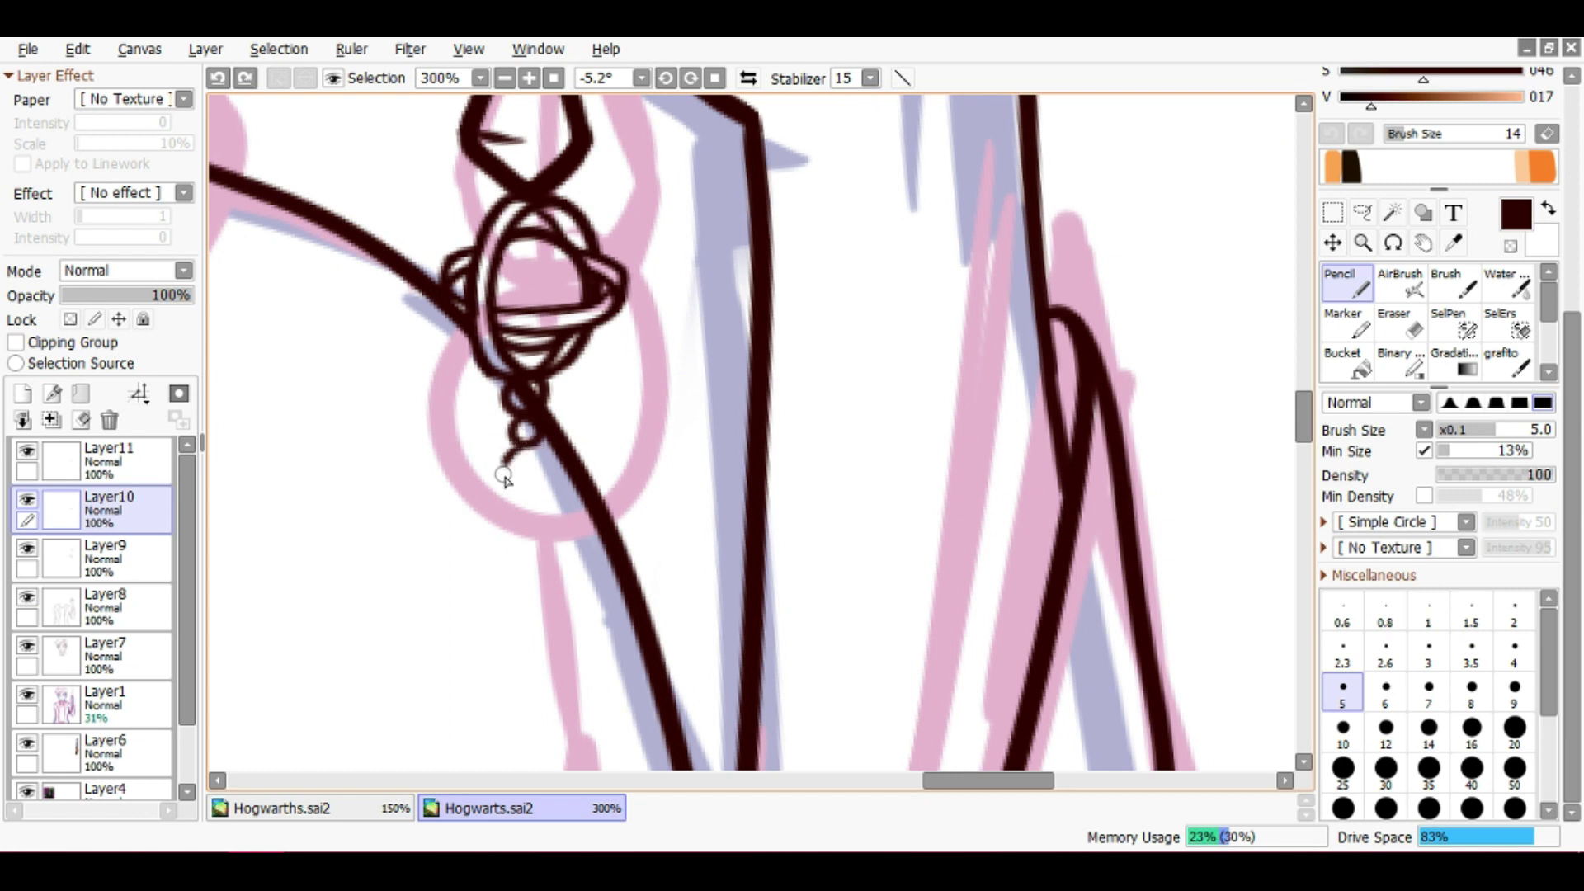
key(ctrl+z)
mouse_move(533, 485)
mouse_down()
mouse_move(523, 534)
mouse_move(534, 486)
mouse_up()
scroll(547, 481, down, 2)
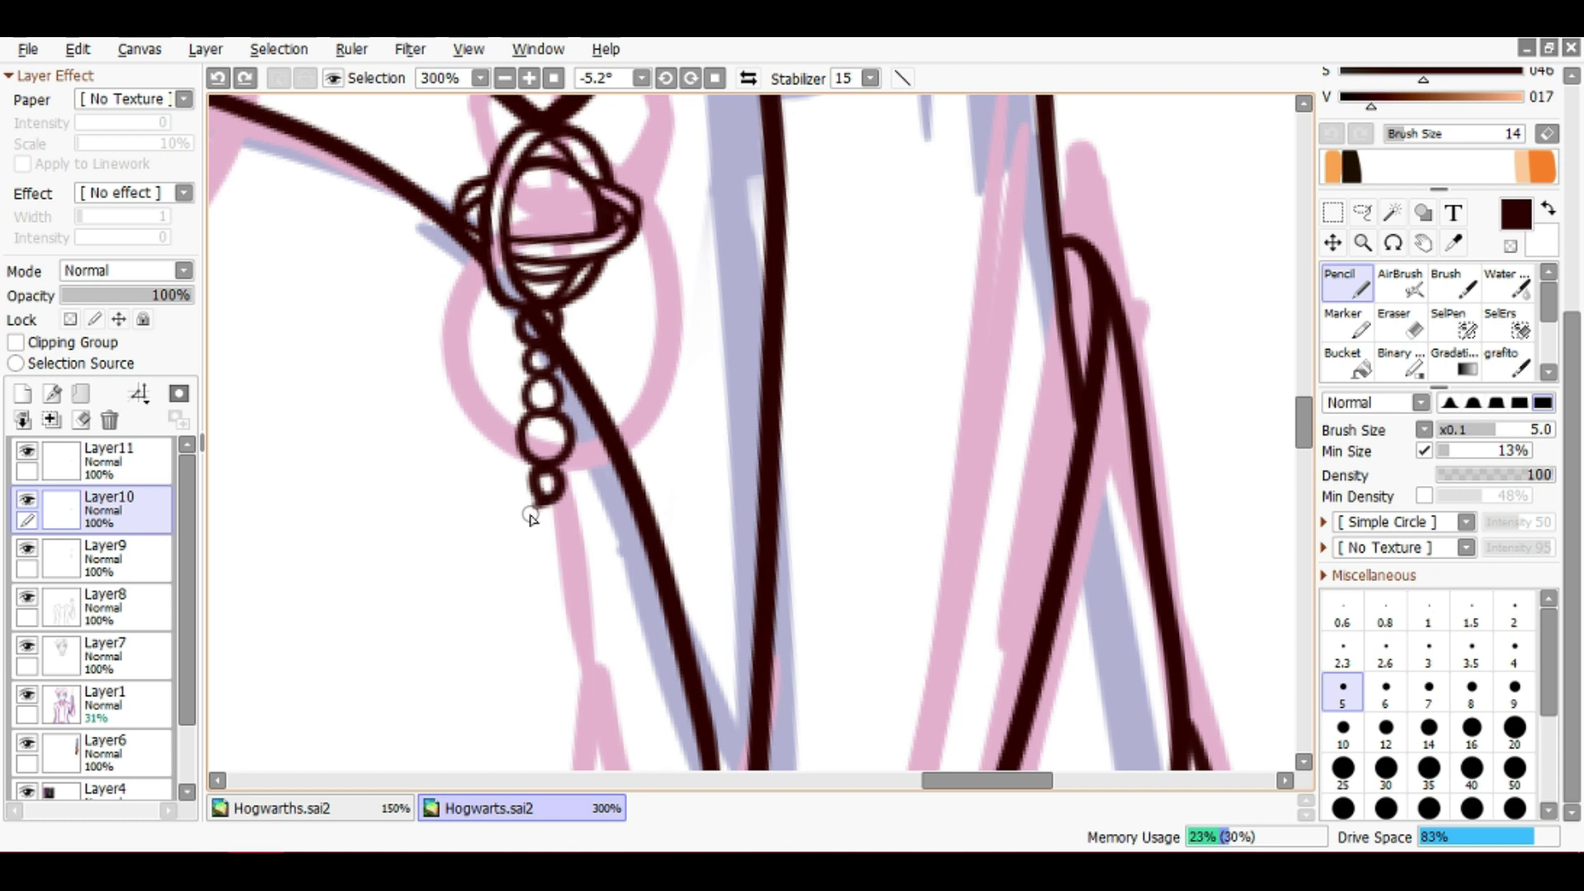
Draw the top point and both side points of a star hanging from the bead chain, tidying the overlapping lines
scroll(545, 503, down, 4)
scroll(531, 446, up, 4)
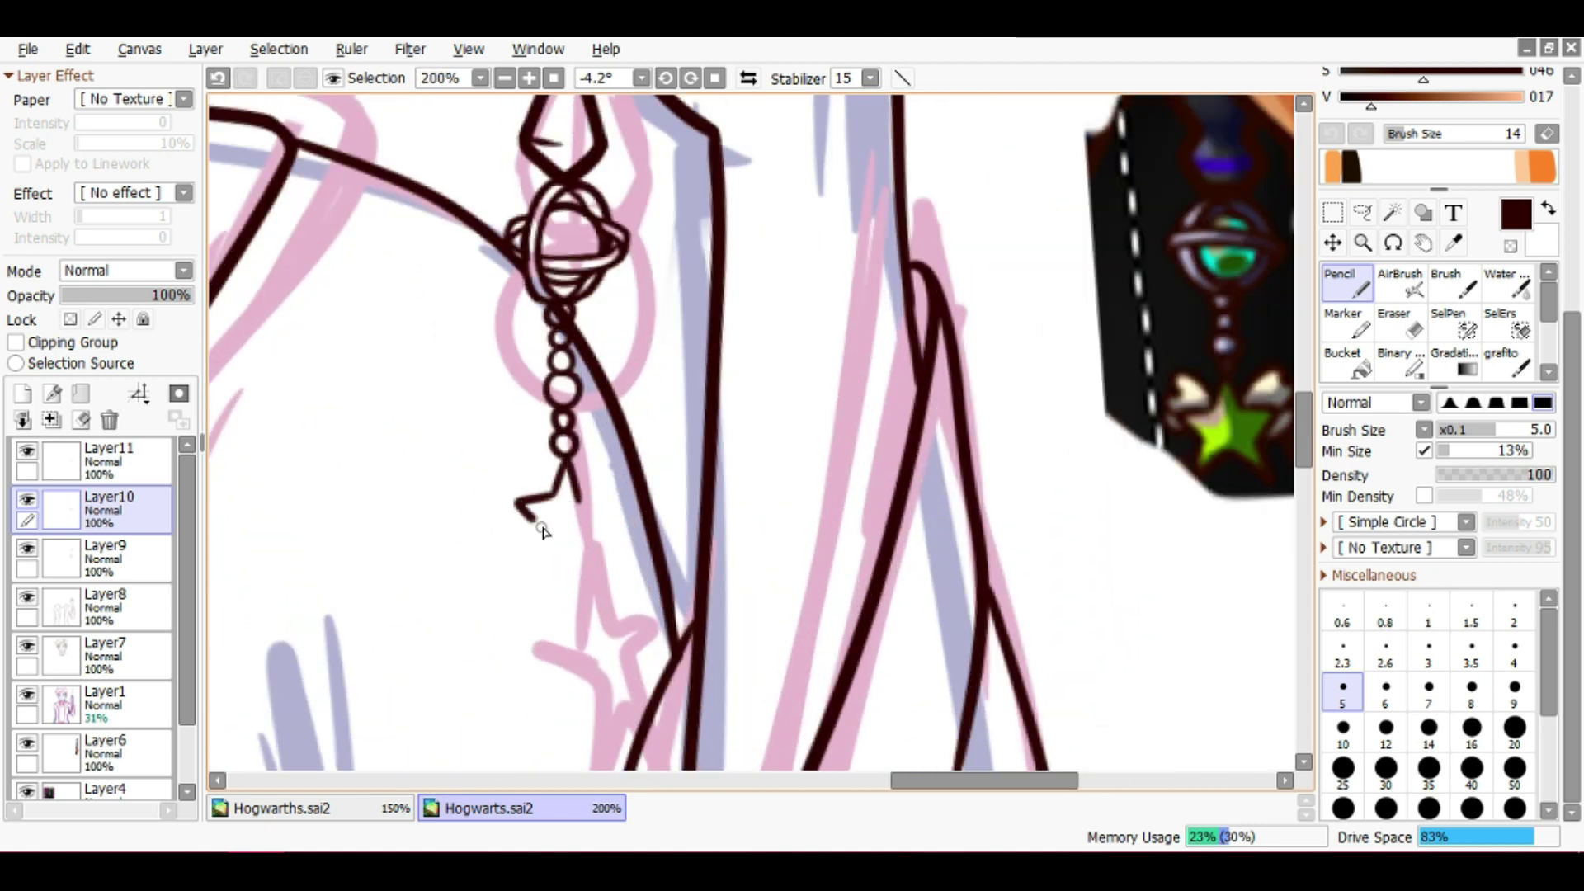
drag(605, 495, 596, 519)
scroll(596, 511, up, 2)
key(e)
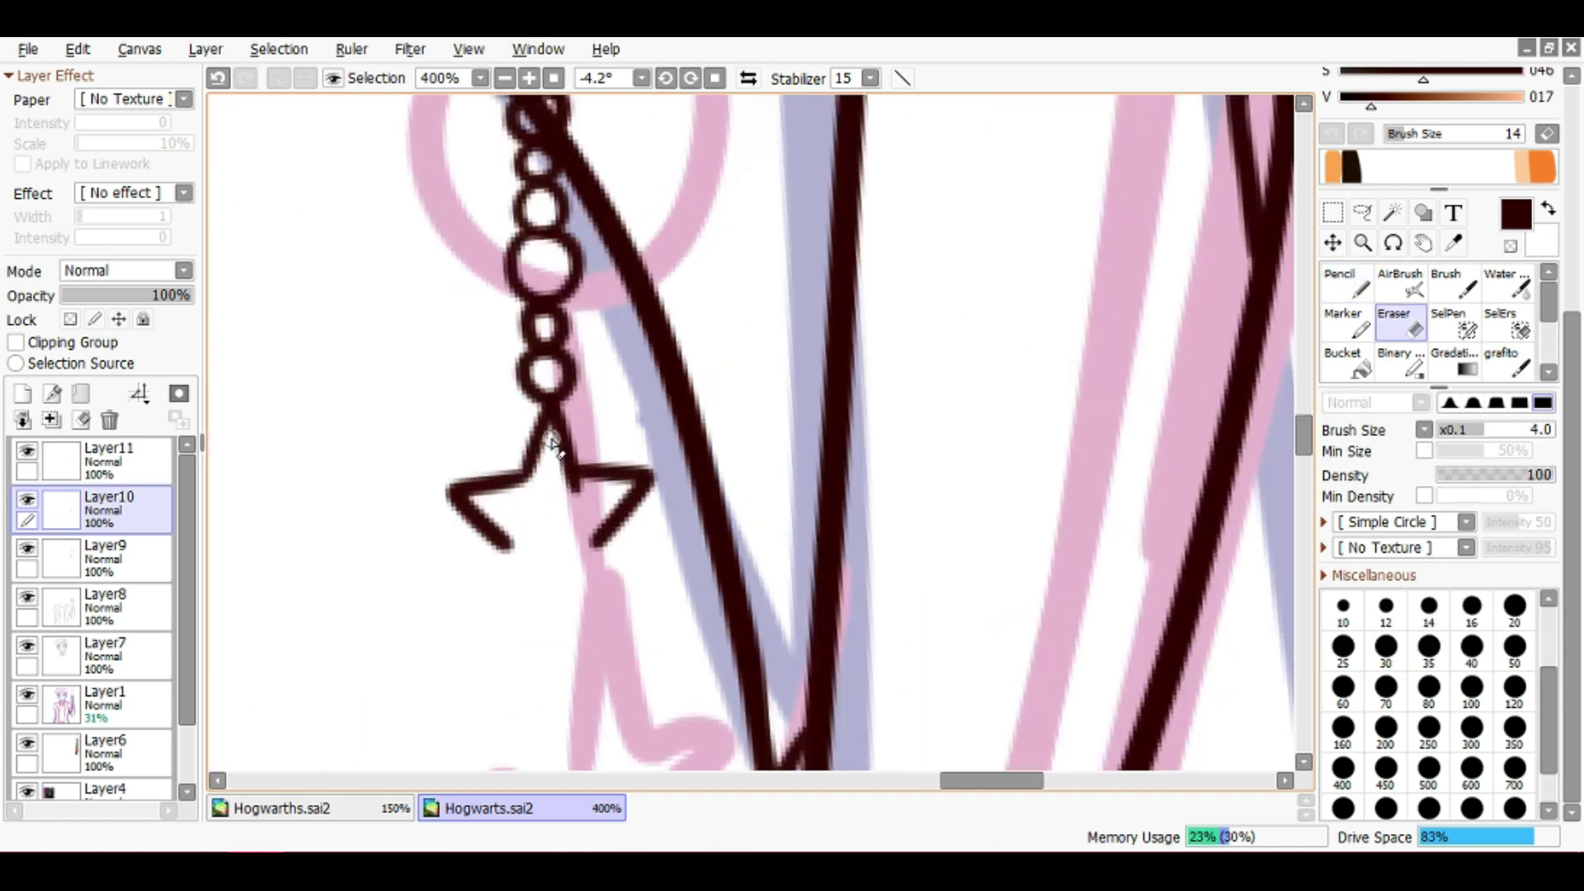
key(n)
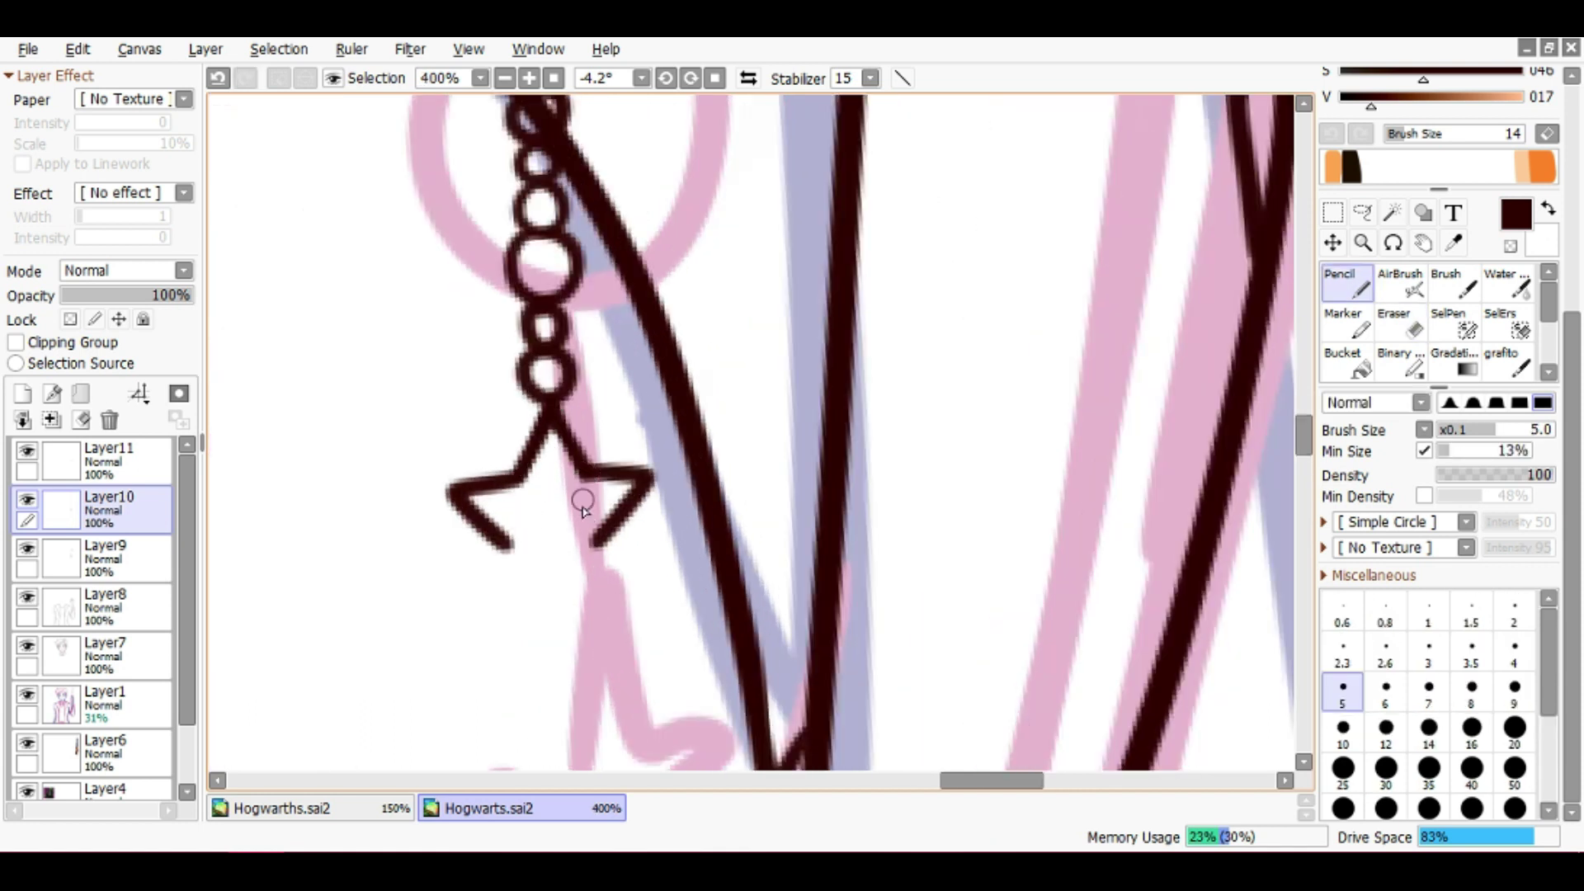
Draw the star's lower left point and the notch between its two bottom points
scroll(582, 501, down, 2)
key(e)
key(n)
key(ctrl+z)
mouse_move(509, 446)
mouse_down()
mouse_move(531, 499)
mouse_move(512, 500)
mouse_move(577, 460)
mouse_move(649, 518)
mouse_up()
key(ctrl+z)
drag(575, 464, 637, 530)
key(e)
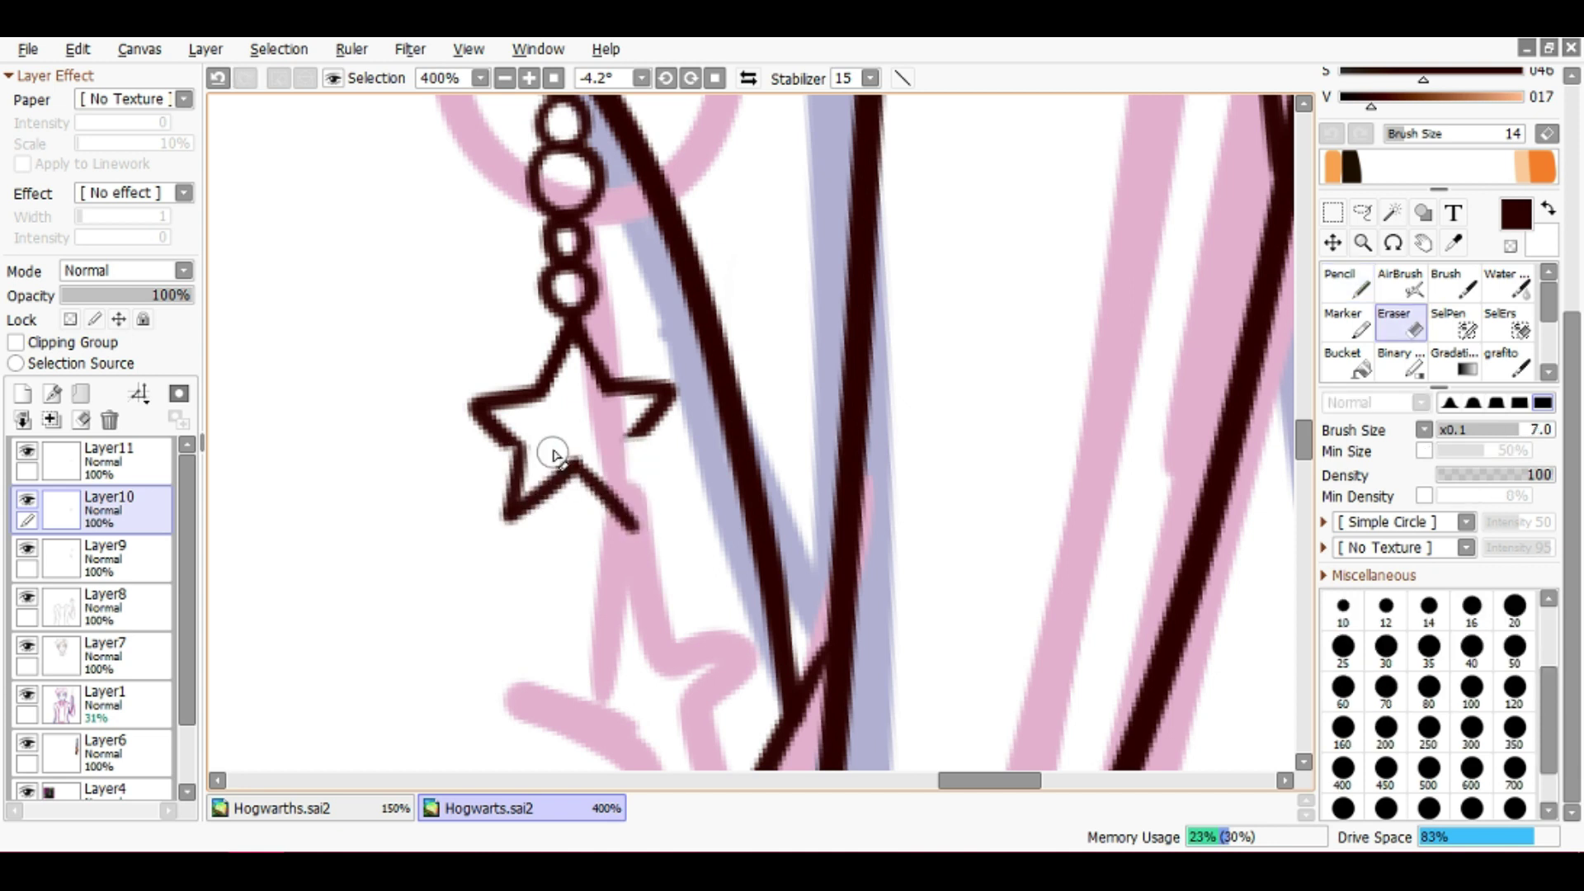
Complete the star's outline with its lower right point, erasing overshooting lines and redrawing the lower left edge
drag(505, 524, 528, 486)
key(n)
key(ctrl+z)
key(e)
drag(624, 499, 619, 495)
key(n)
key(ctrl+z)
drag(642, 429, 652, 532)
key(ctrl+z)
key(e)
drag(499, 537, 514, 548)
key(n)
drag(513, 450, 507, 507)
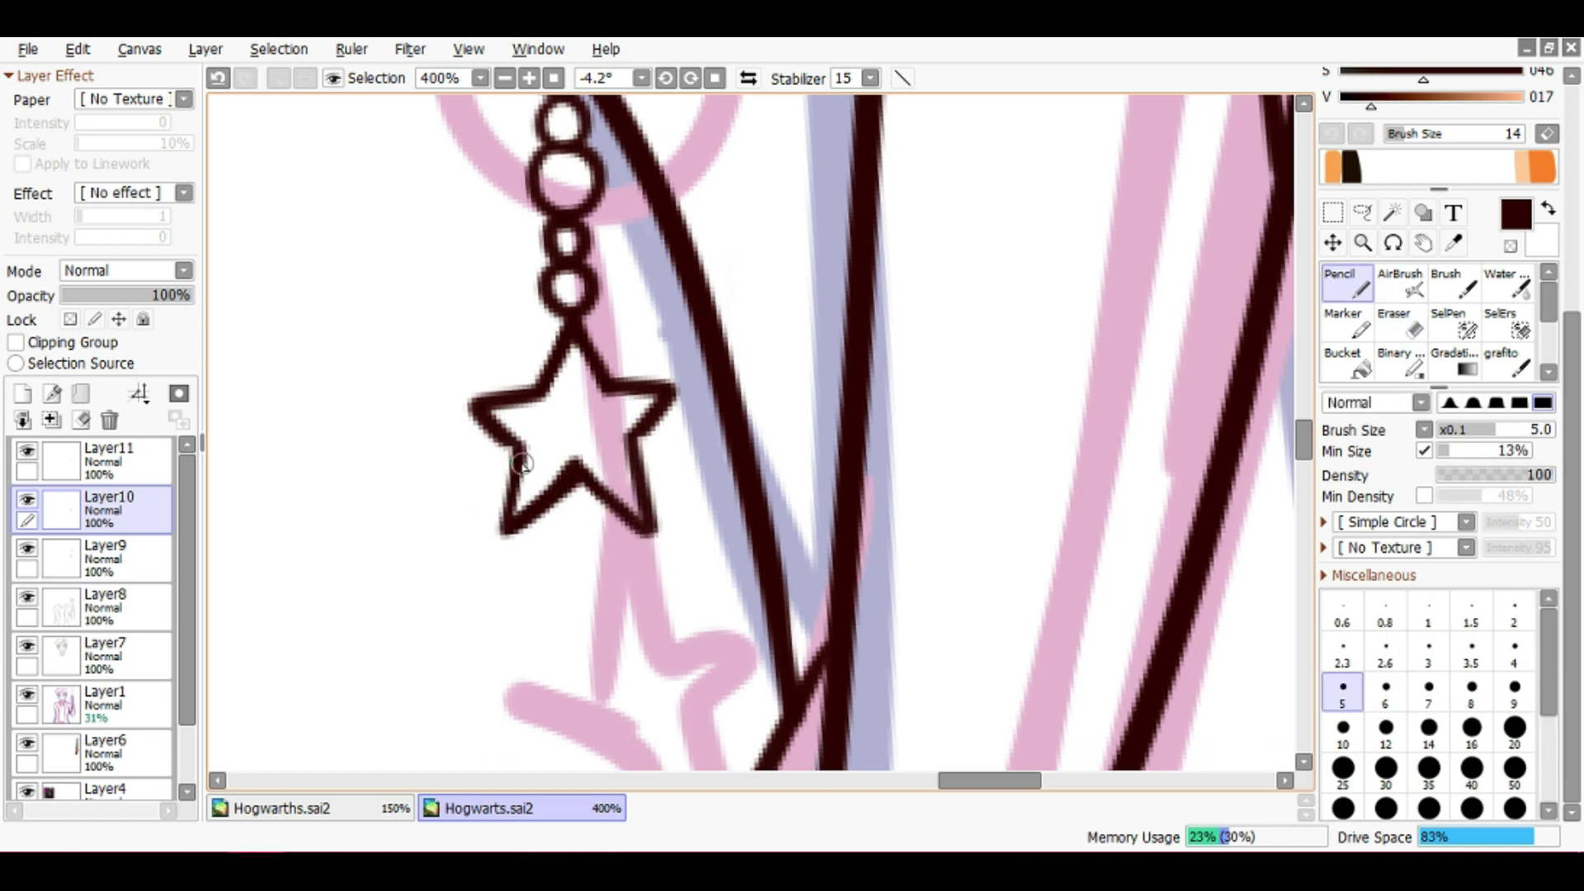
Refine the star's side edges and corners with the eraser and pencil, both at size 5
key(e)
scroll(603, 473, down, 3)
mouse_move(603, 472)
mouse_down()
mouse_move(725, 413)
mouse_move(726, 354)
mouse_move(732, 463)
mouse_up()
scroll(733, 463, up, 3)
key(bracketleft)
key(bracketleft)
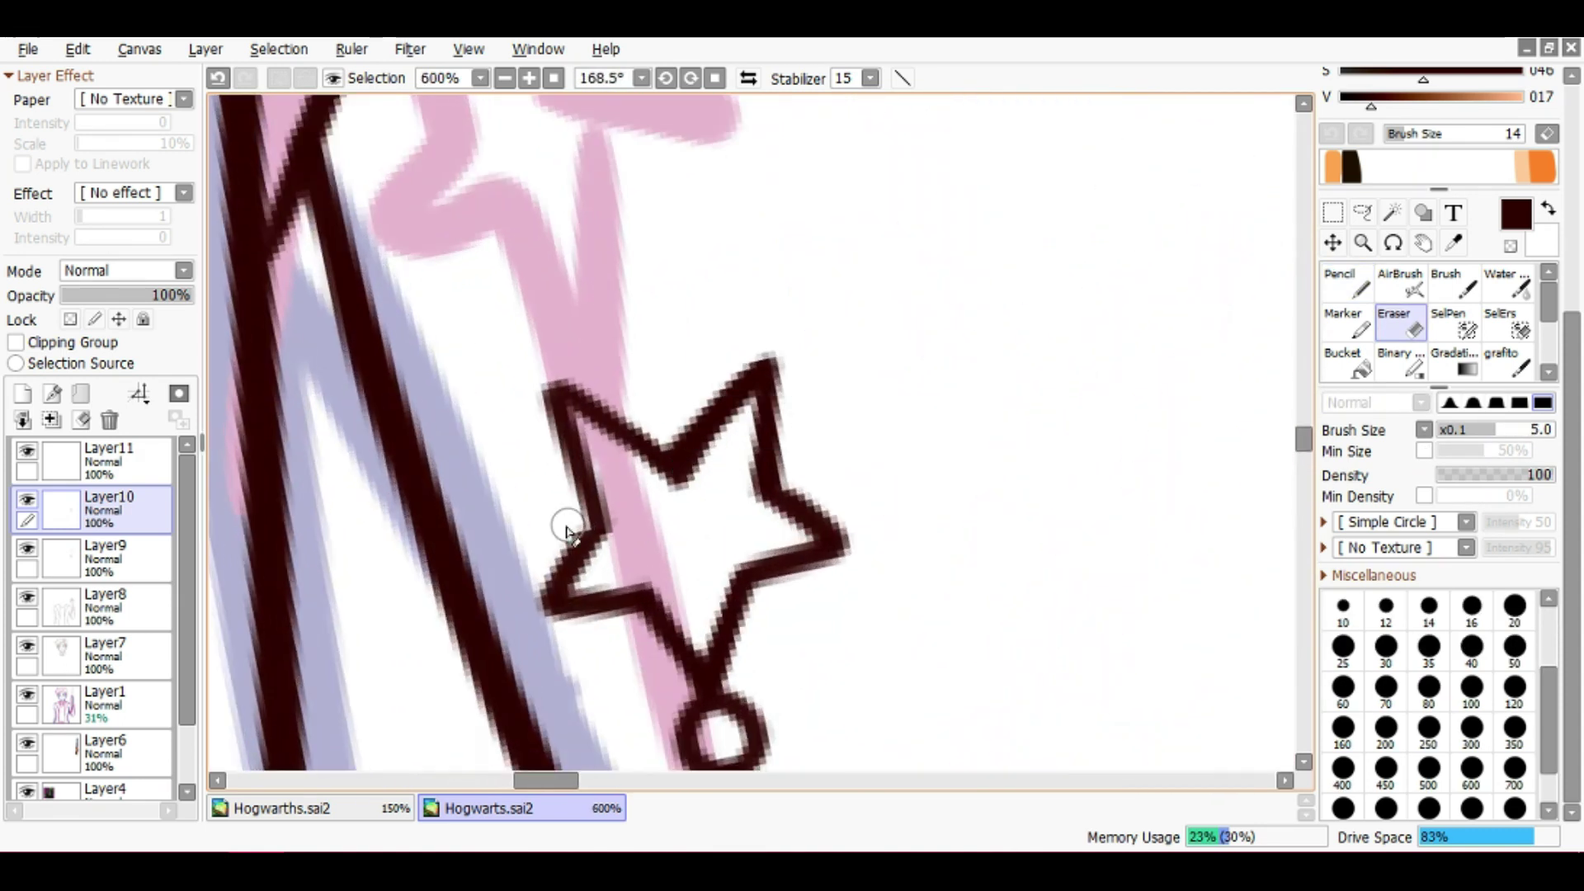
key(n)
drag(592, 511, 609, 506)
key(e)
key(n)
mouse_move(541, 428)
mouse_down()
mouse_move(552, 407)
mouse_move(623, 520)
mouse_up()
drag(623, 519, 546, 509)
Clean up the star's bottom notch and lower points by erasing excess ink and redrawing the edges
key(e)
drag(704, 462, 707, 336)
key(n)
mouse_move(627, 379)
mouse_down()
mouse_move(693, 321)
mouse_move(697, 462)
mouse_up()
scroll(698, 462, down, 2)
mouse_move(698, 462)
mouse_down()
mouse_move(746, 506)
mouse_move(551, 547)
mouse_move(608, 438)
mouse_up()
key(e)
scroll(637, 520, down, 4)
key(n)
scroll(572, 532, up, 3)
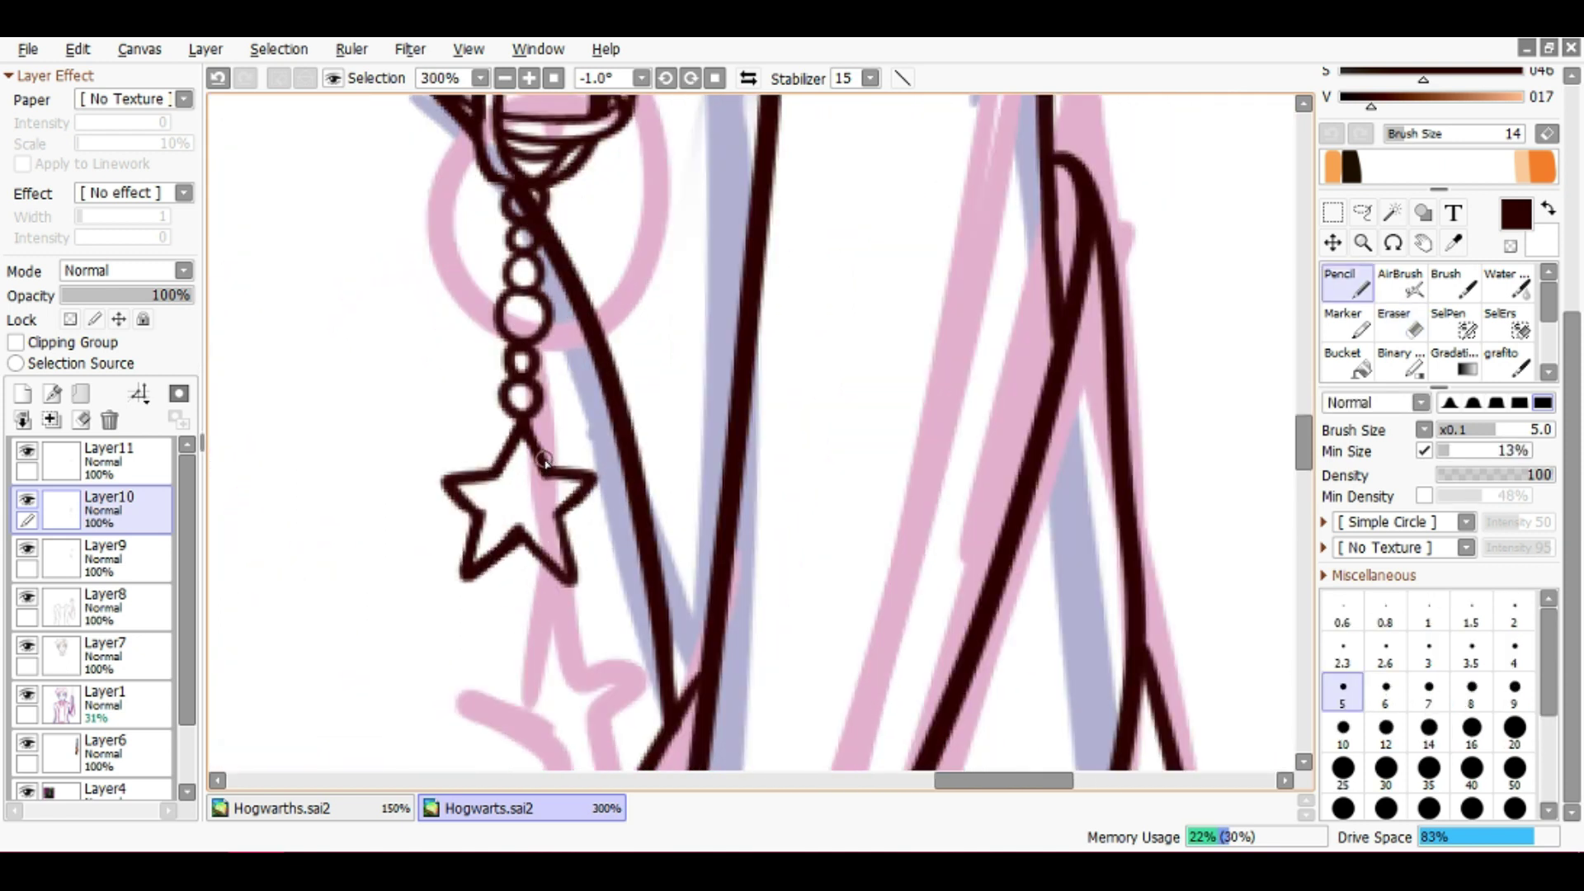
Draw a small feathered wing above each side point of the star and save the drawing
key(ctrl+z)
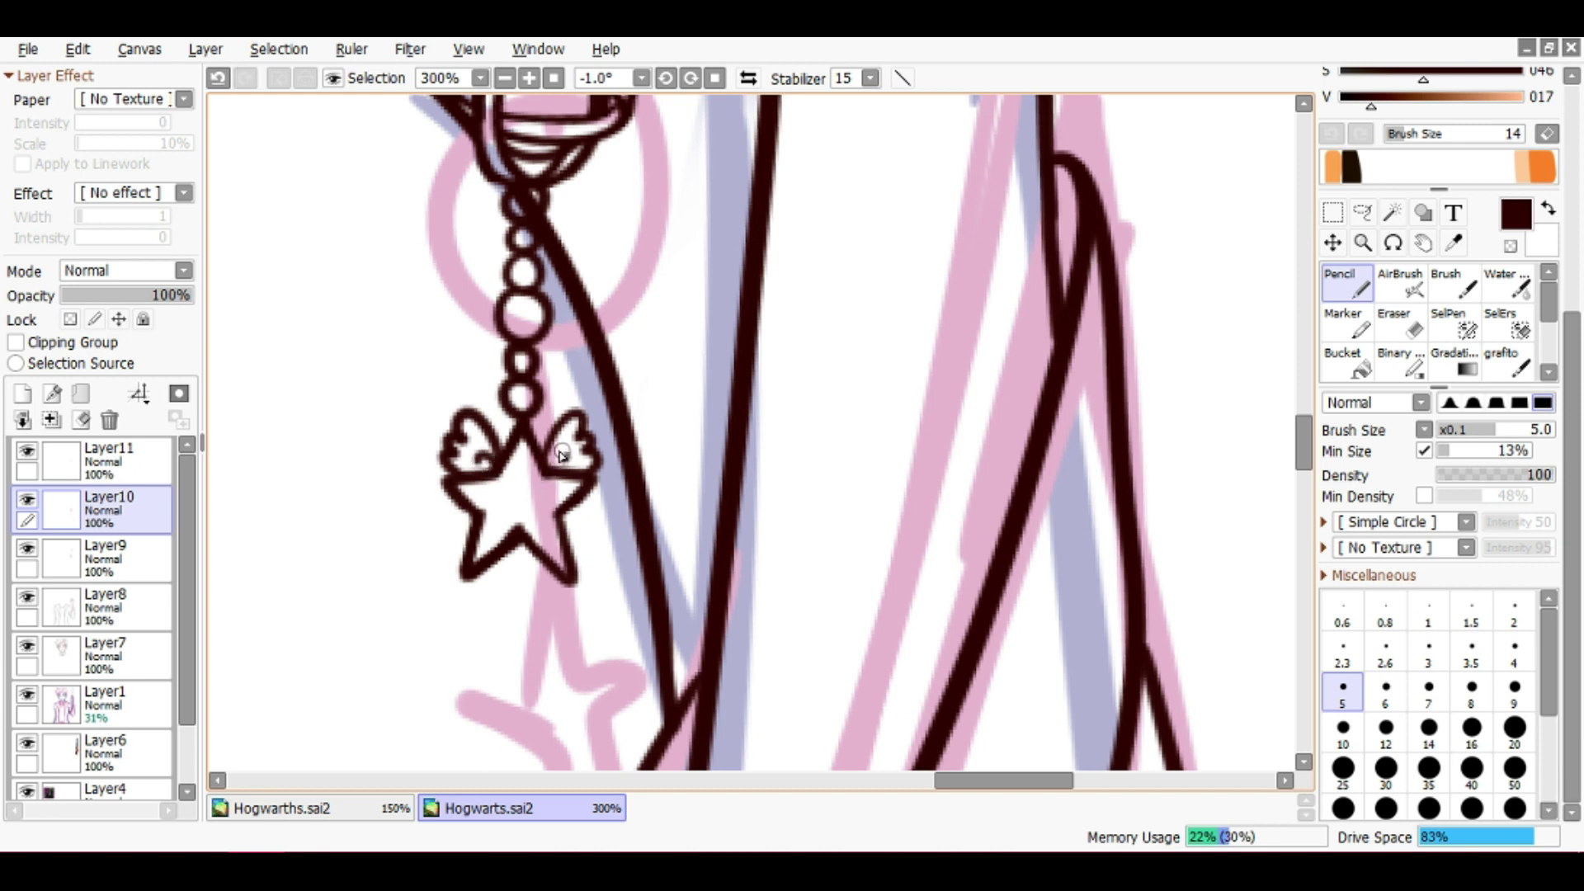
key(e)
scroll(560, 454, down, 3)
scroll(512, 410, up, 5)
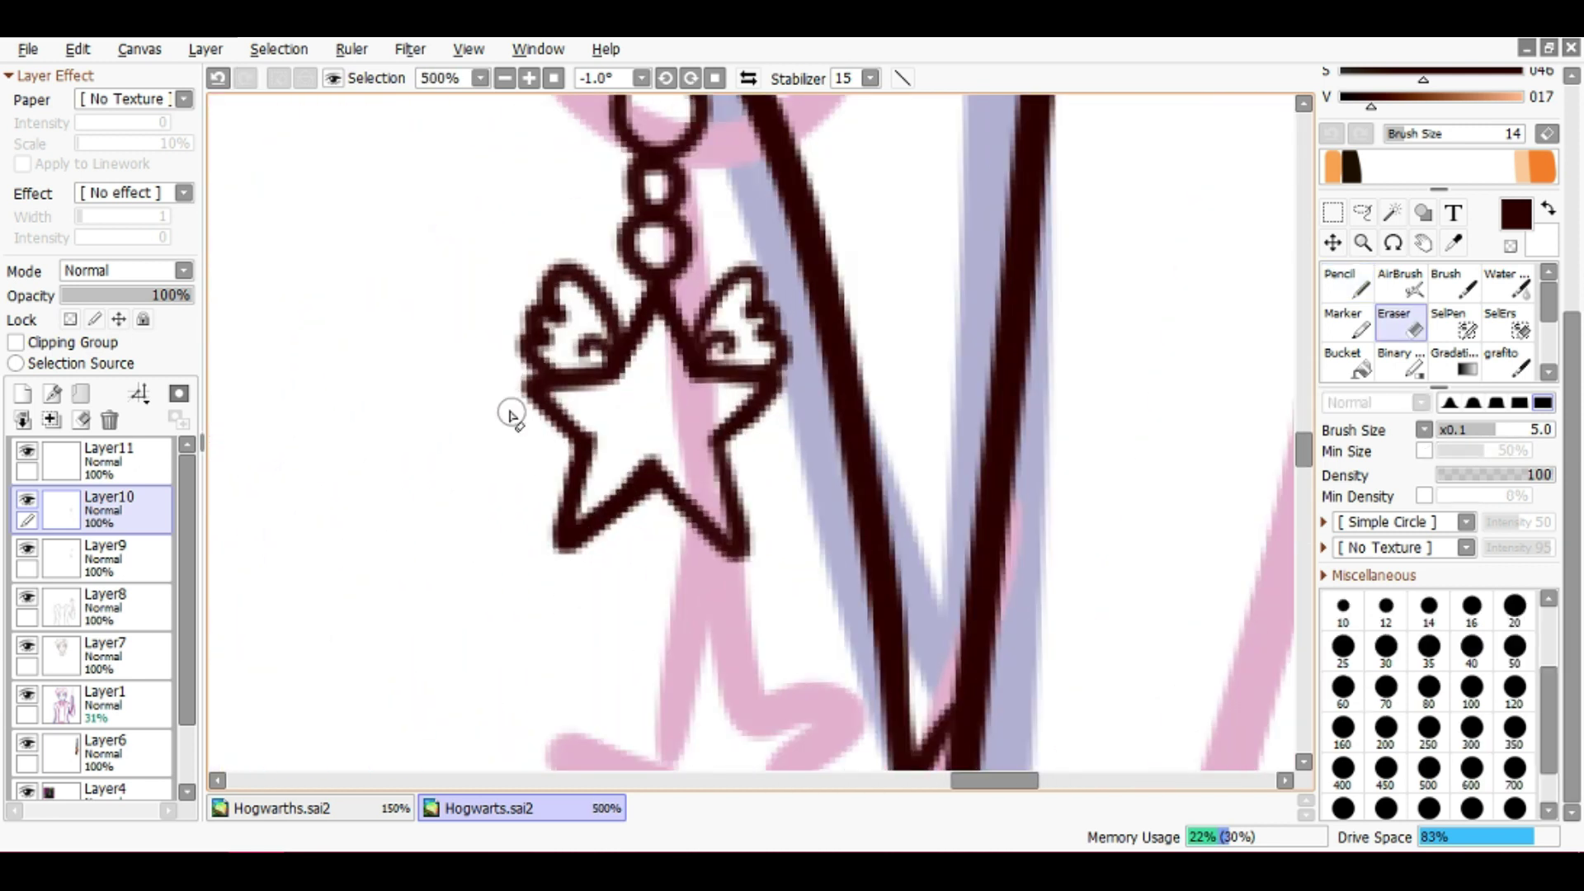
key(n)
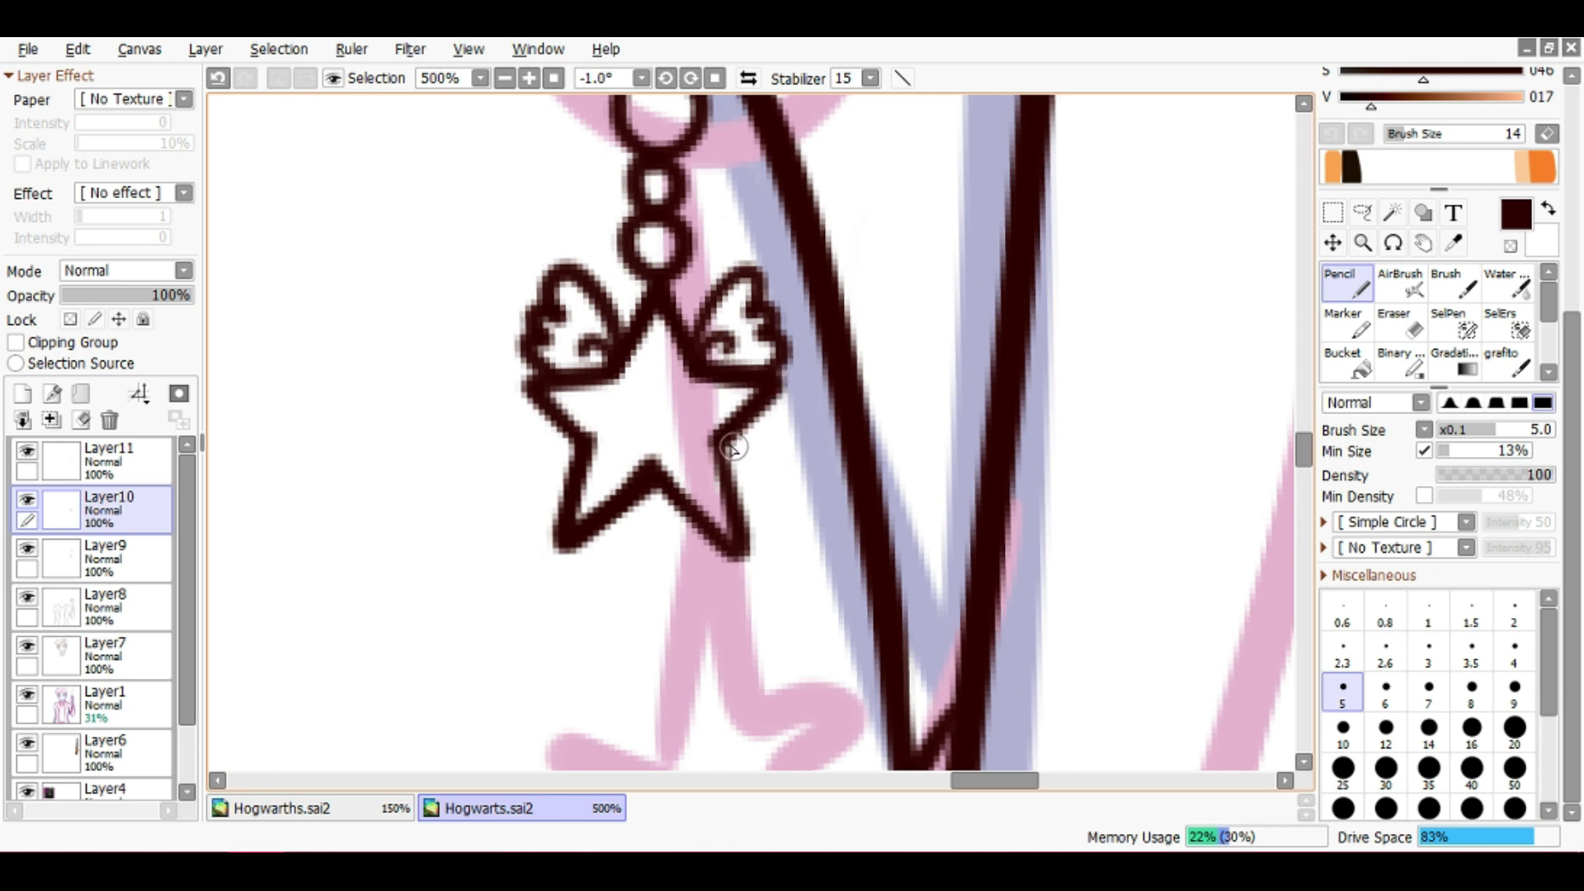
scroll(580, 452, down, 6)
key(ctrl+s)
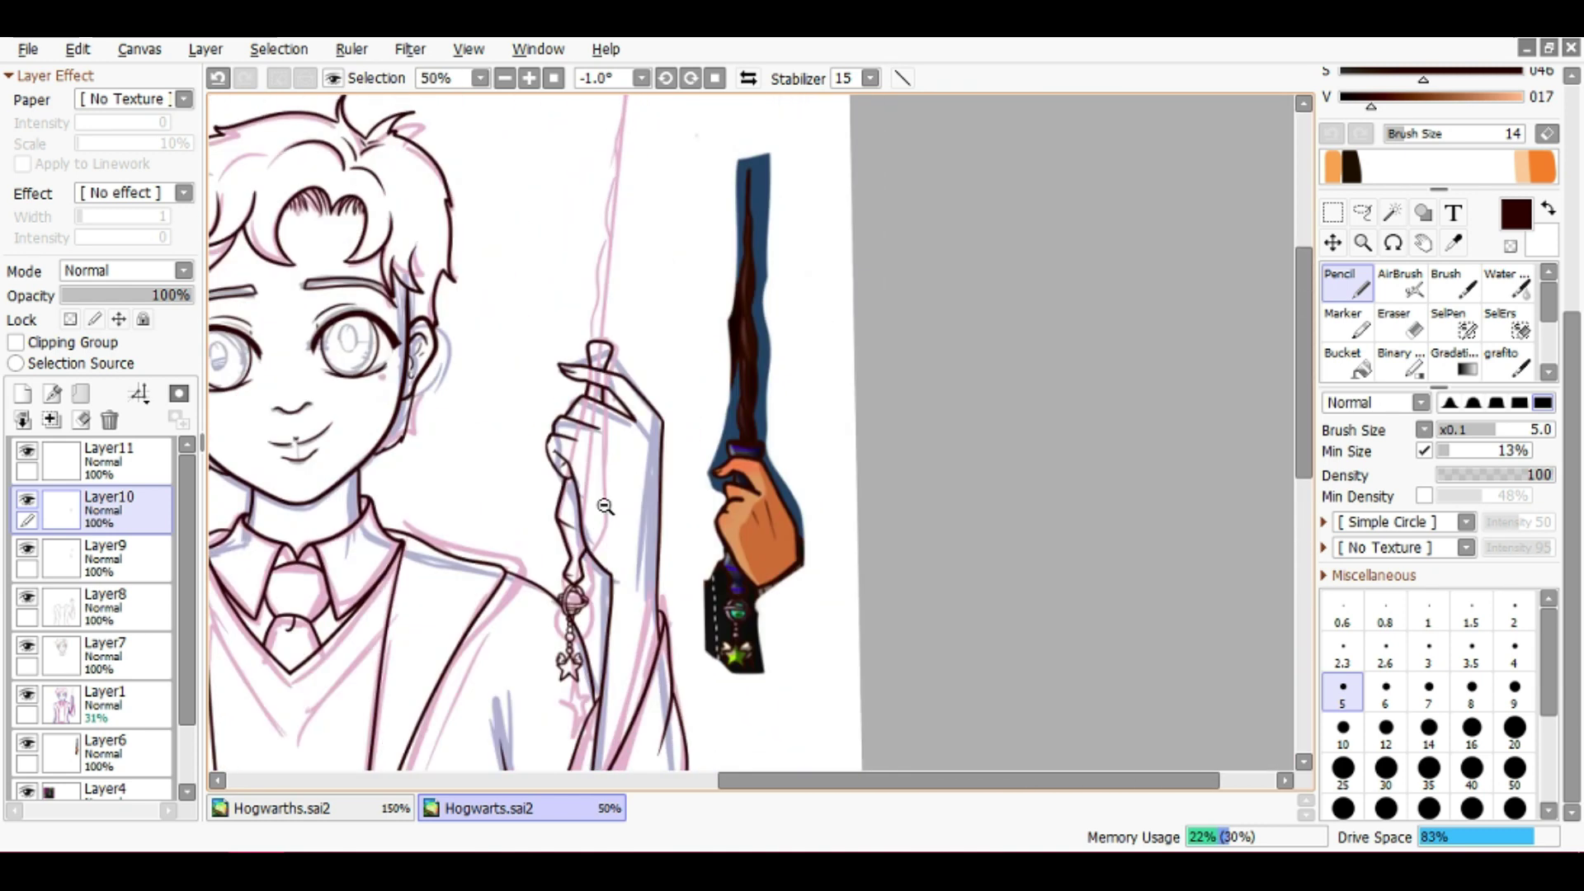
Hide the sketch on Layer1 and merge Layer11, Layer10, Layer9 and Layer8 down into Layer7
click(27, 694)
click(50, 420)
click(51, 420)
click(50, 420)
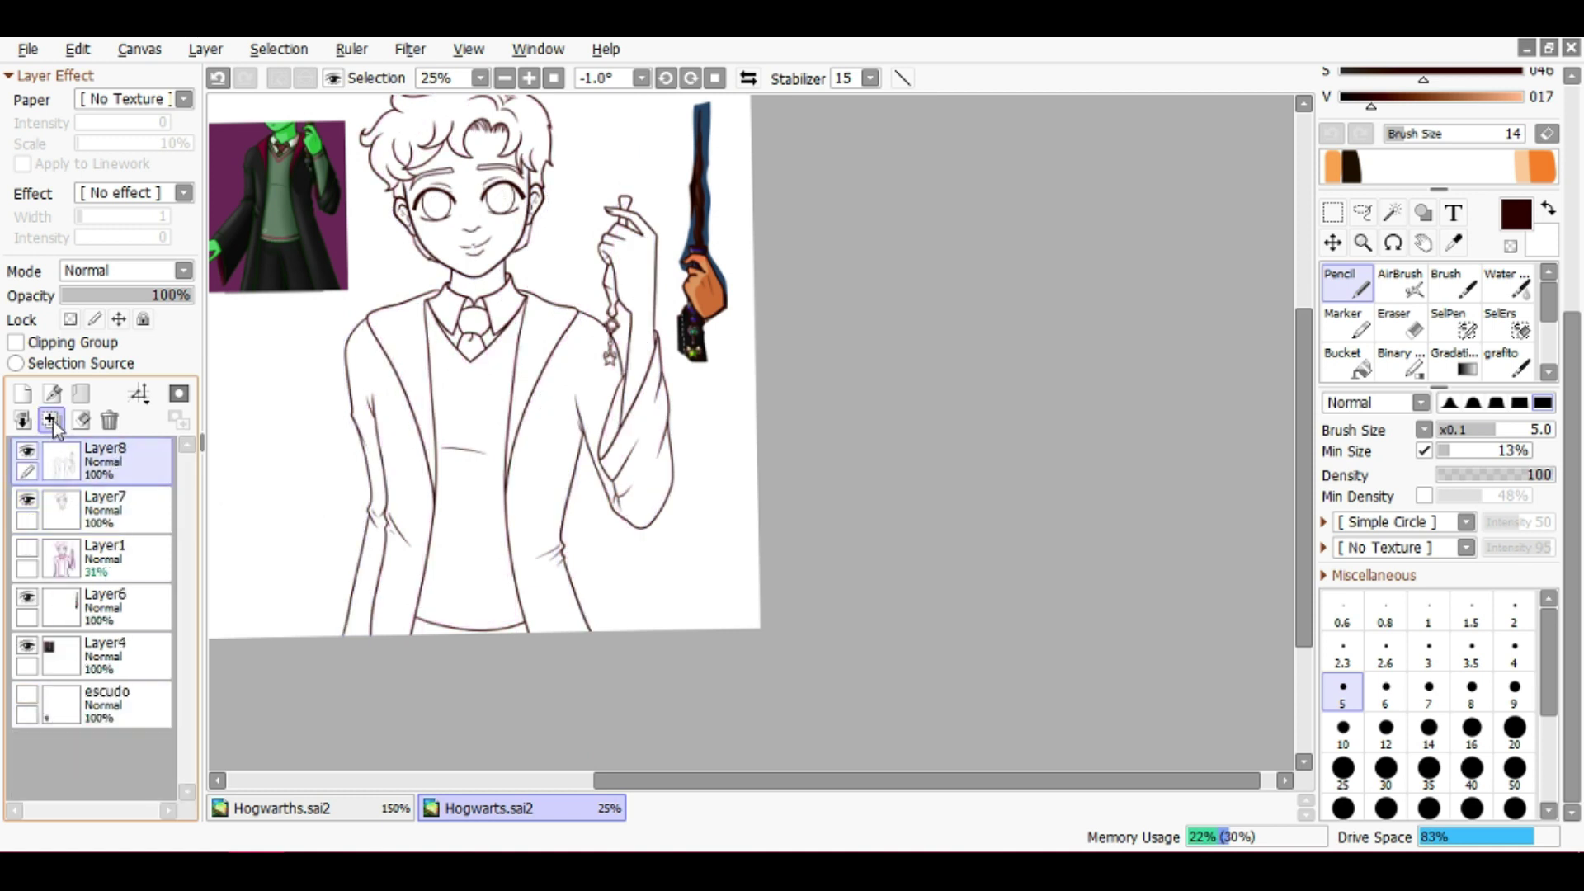
click(50, 420)
Move the wand reference on Layer6 over the character's raised hand and set the layer's opacity to 62%
click(104, 558)
scroll(697, 289, up, 2)
drag(708, 422, 536, 429)
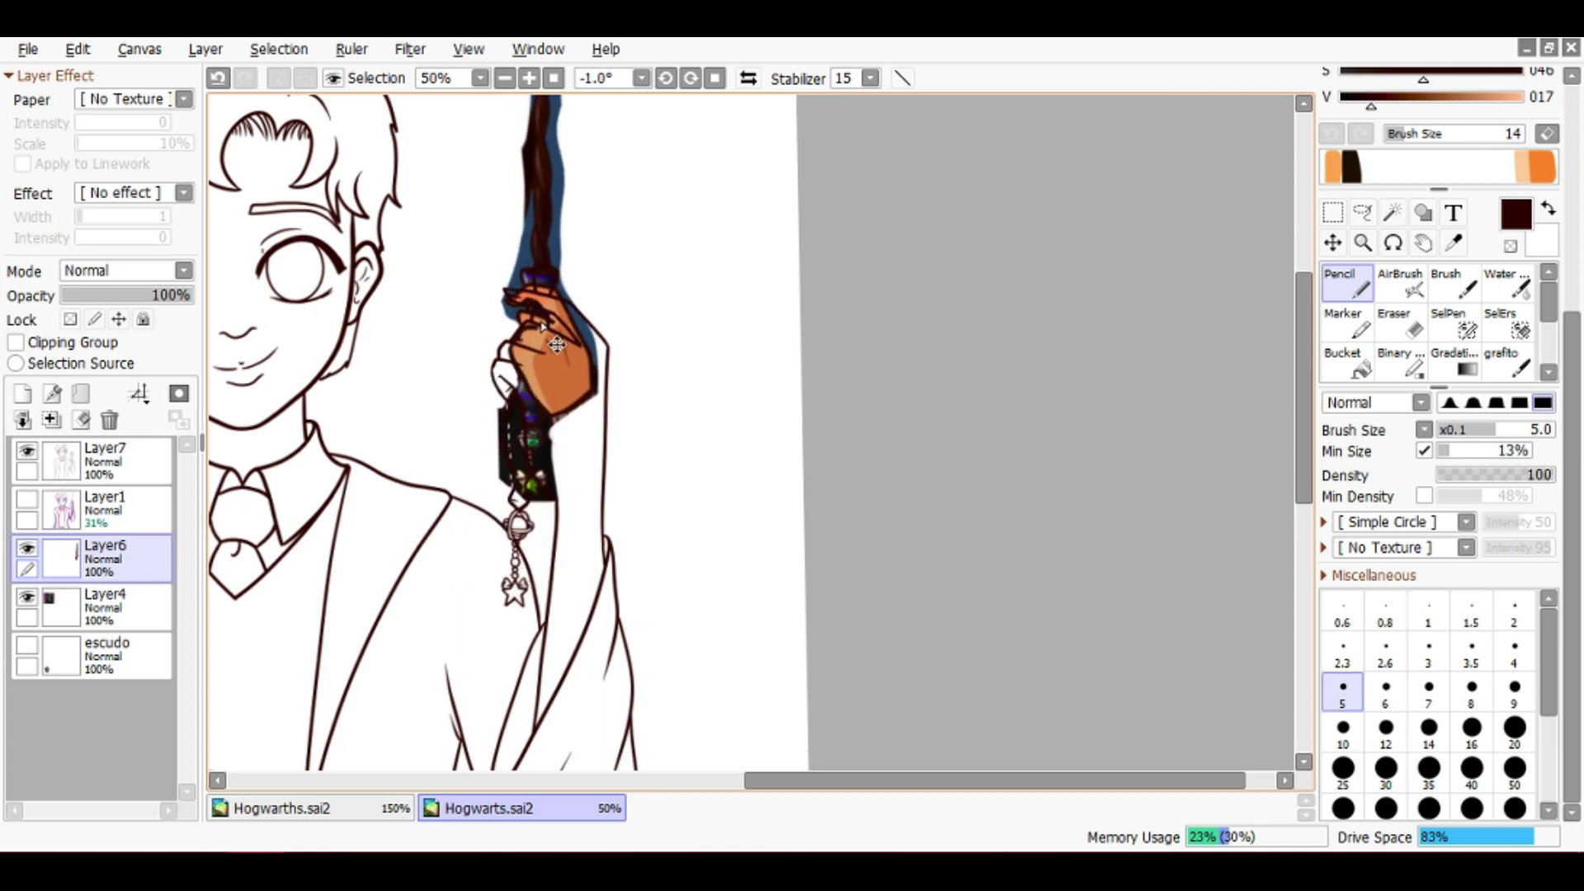
scroll(544, 458, down, 1)
scroll(544, 458, up, 4)
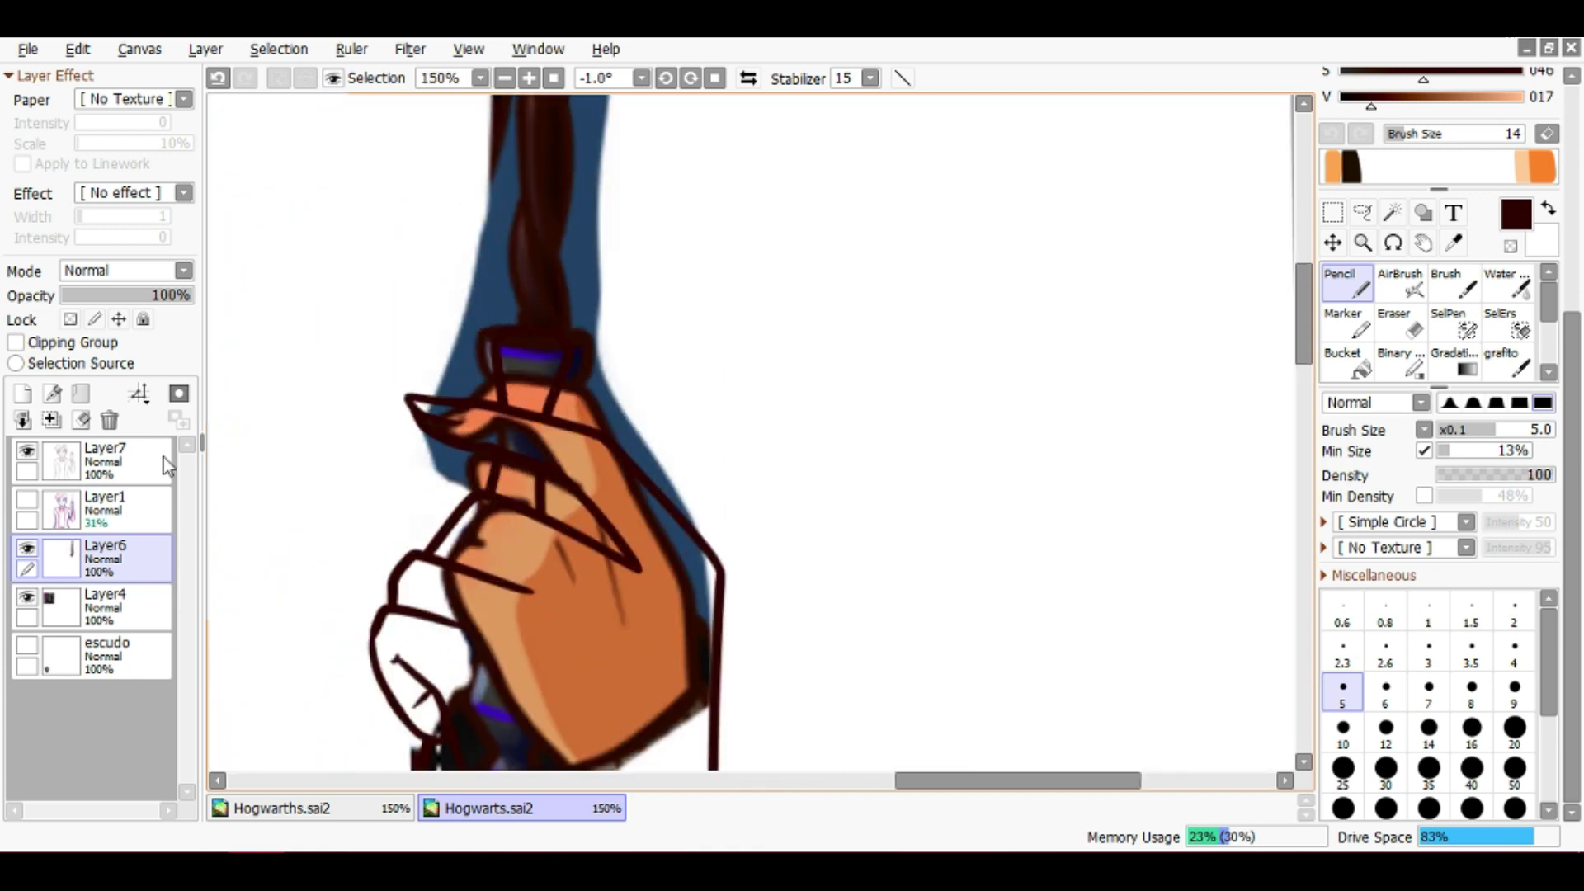
drag(188, 295, 142, 295)
Show Layer1 and rotate the wand reference on Layer6 to line up with the sketched wand
drag(405, 384, 650, 428)
scroll(640, 555, down, 2)
key(ctrl+t)
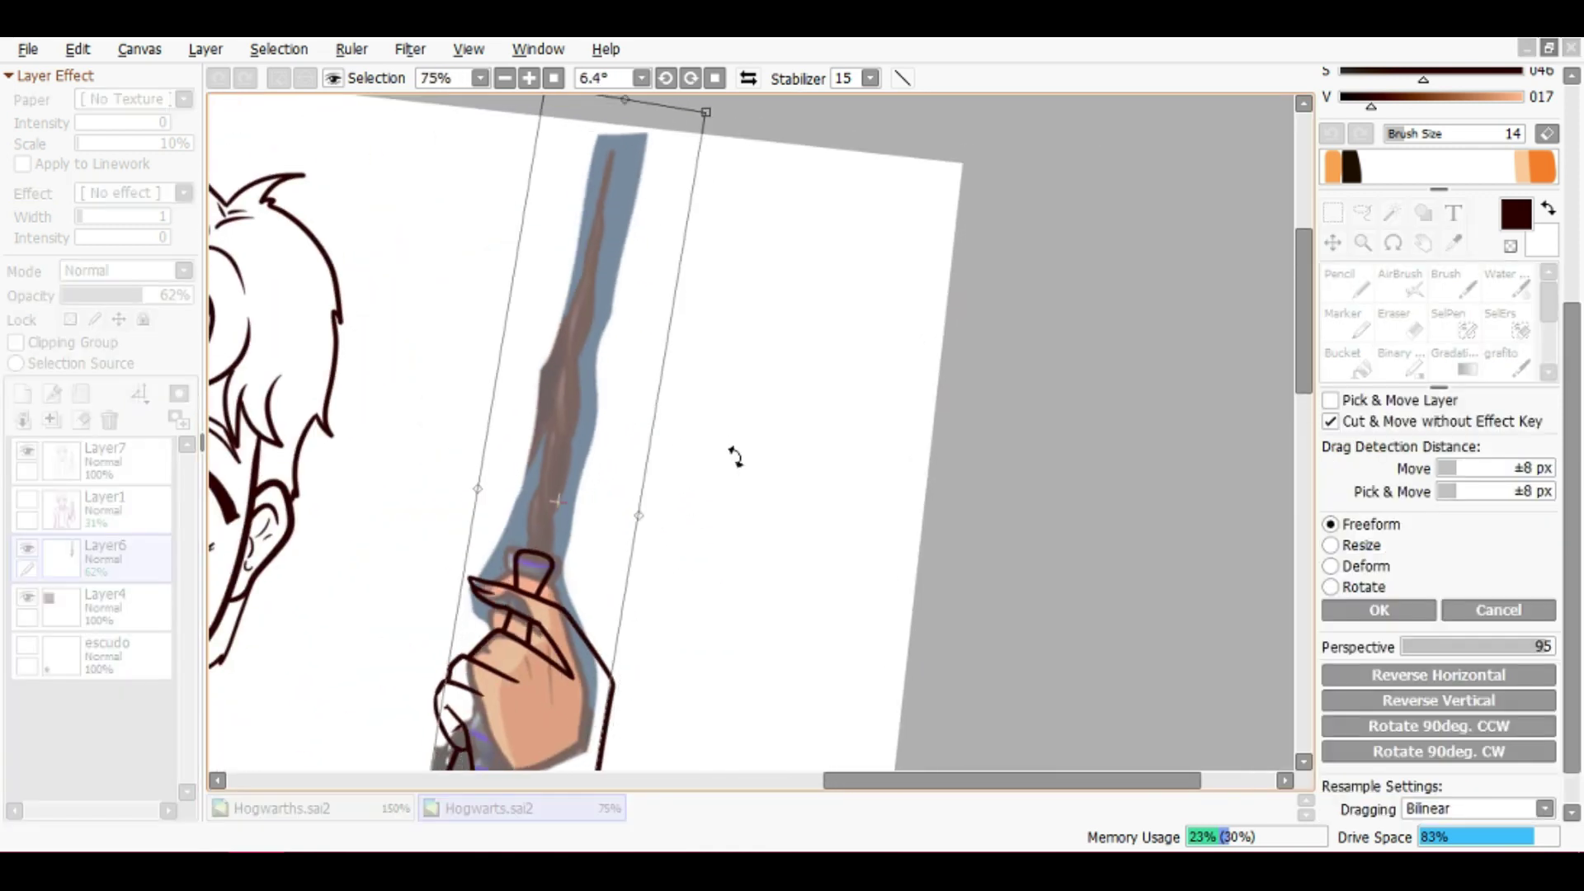
drag(735, 453, 737, 463)
key(Return)
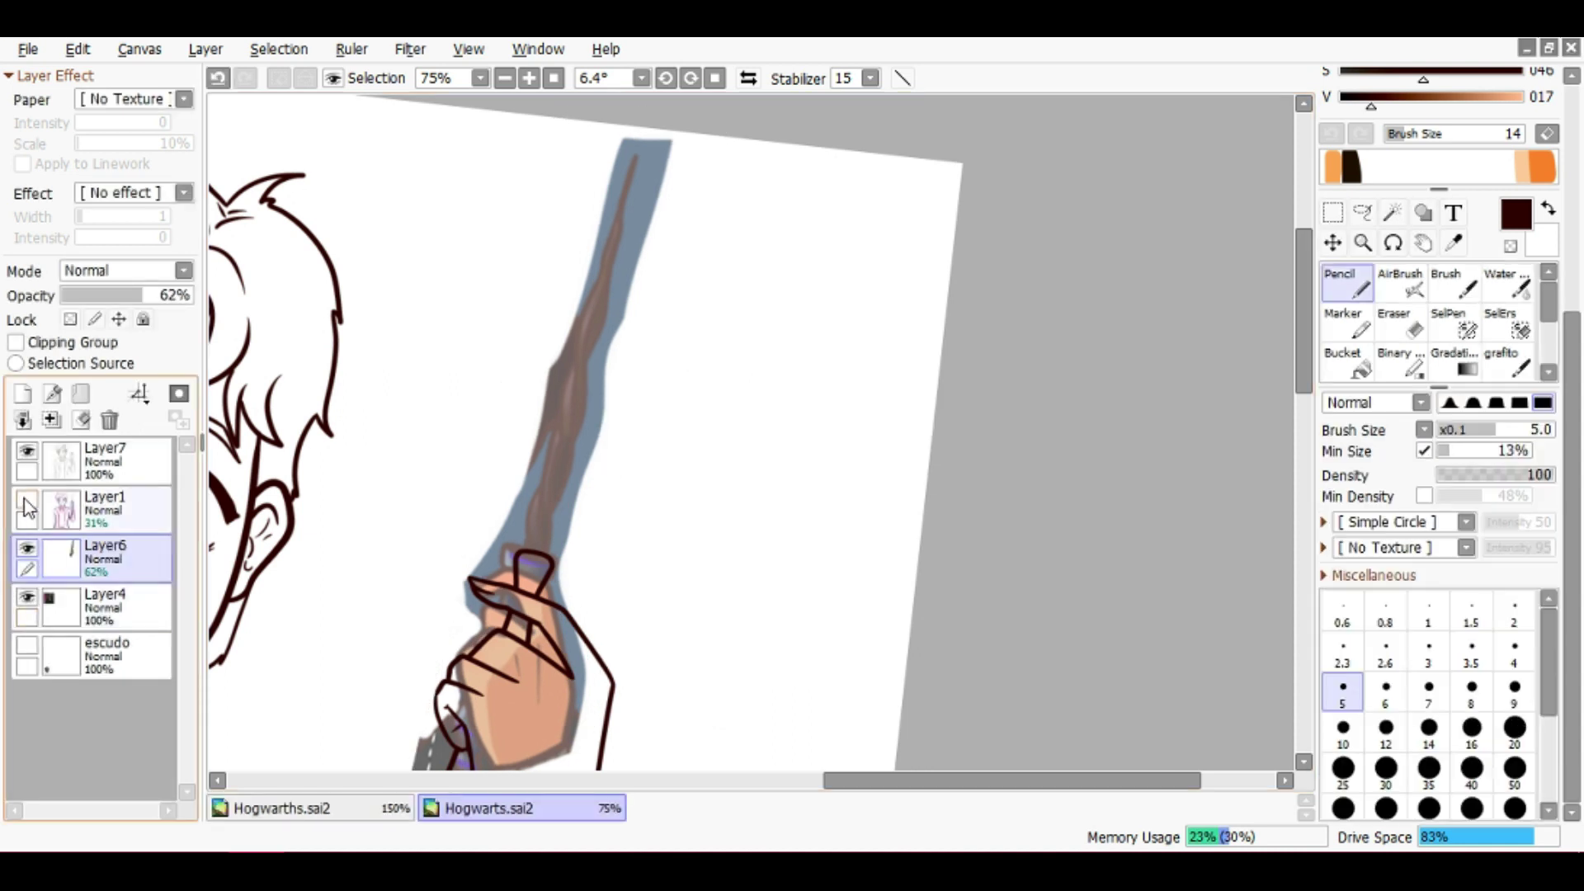
click(27, 500)
key(ctrl+t)
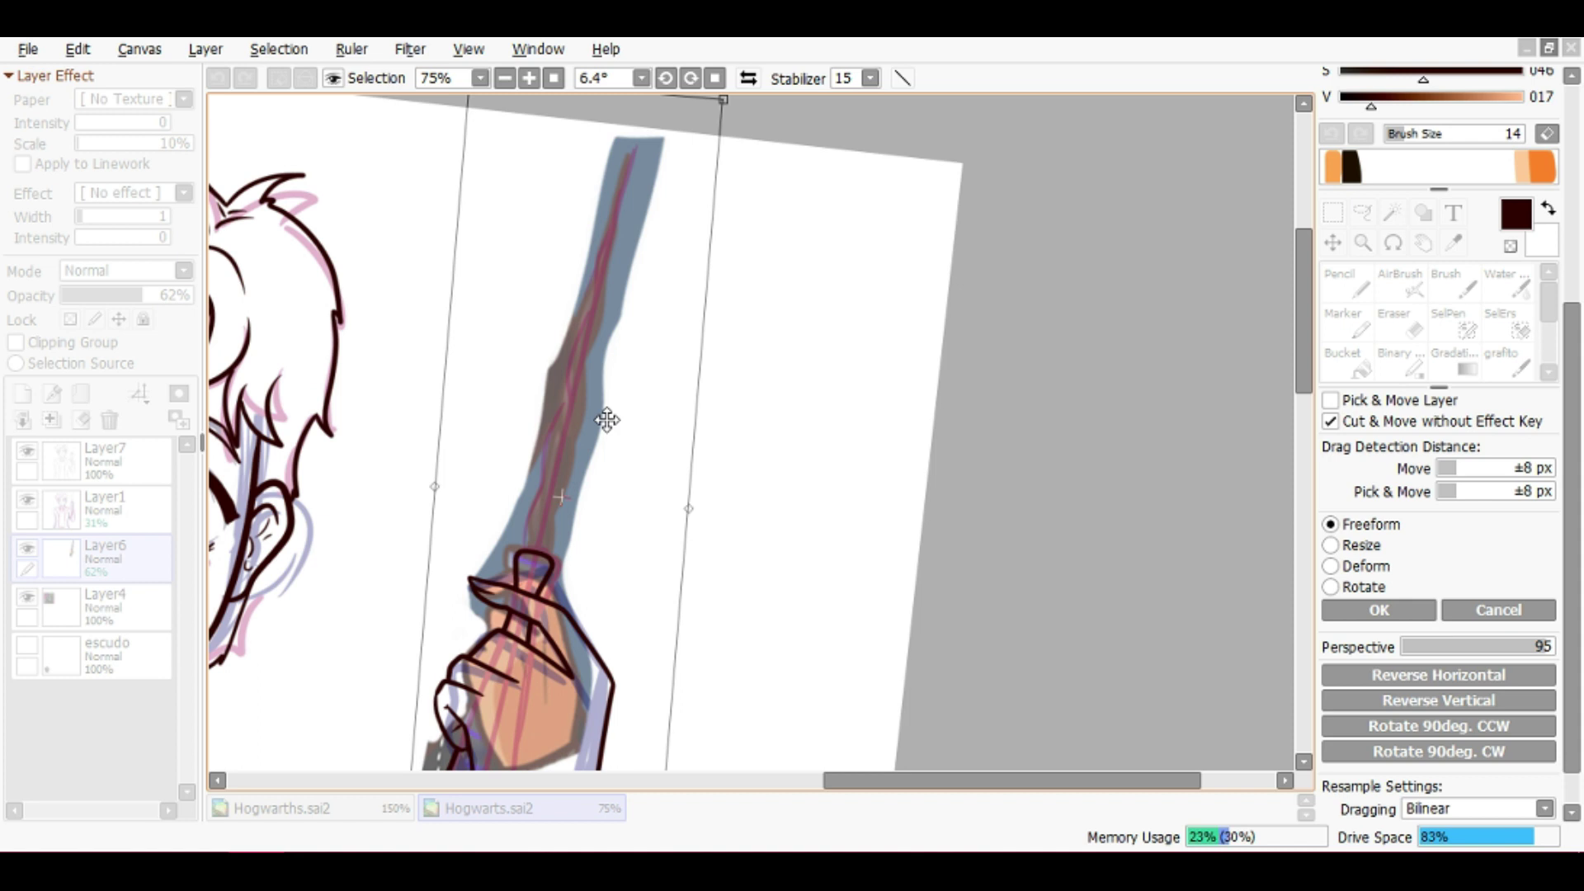
key(Return)
Ink the first twisted strands of the wand shaft just above the hand on Layer7
click(99, 458)
scroll(520, 541, up, 3)
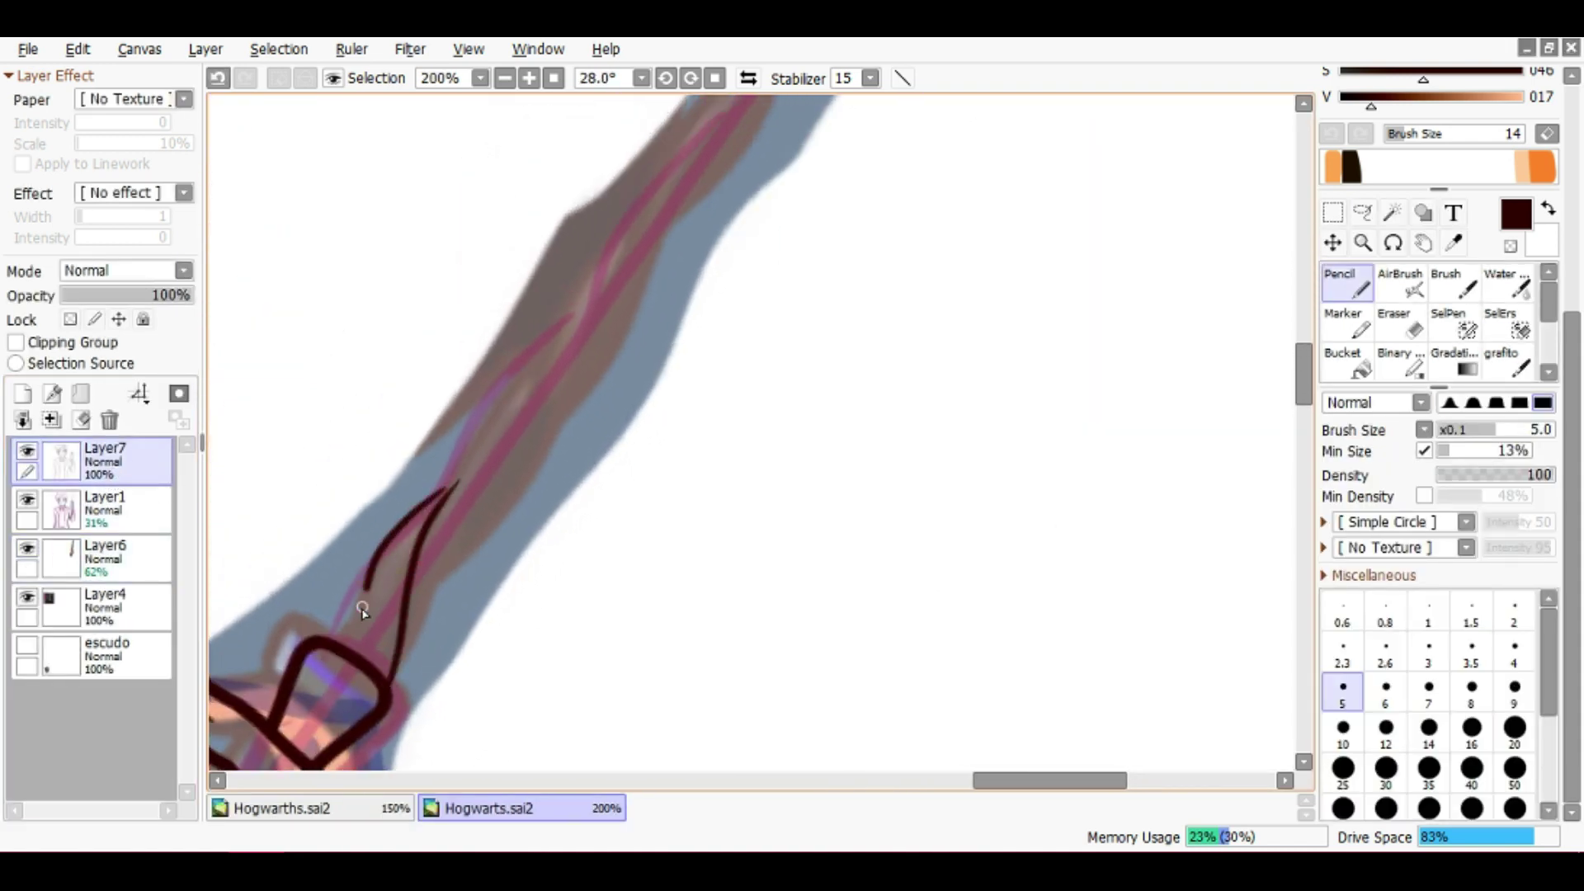
drag(399, 670, 545, 364)
key(ctrl+z)
key(ctrl+z)
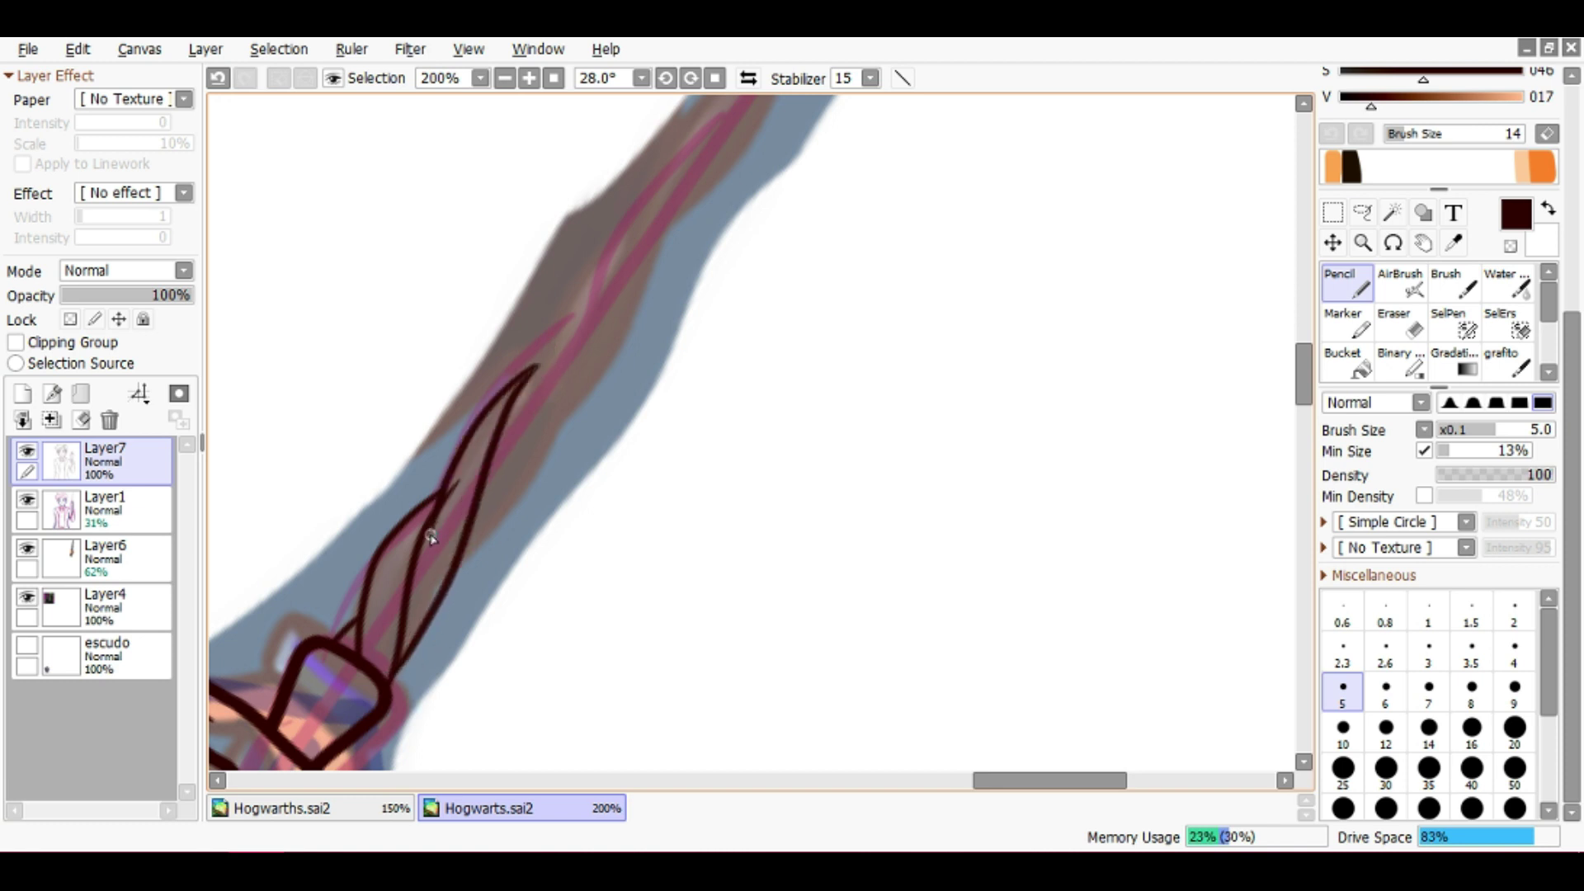
scroll(457, 555, up, 2)
scroll(431, 581, down, 3)
scroll(500, 595, up, 1)
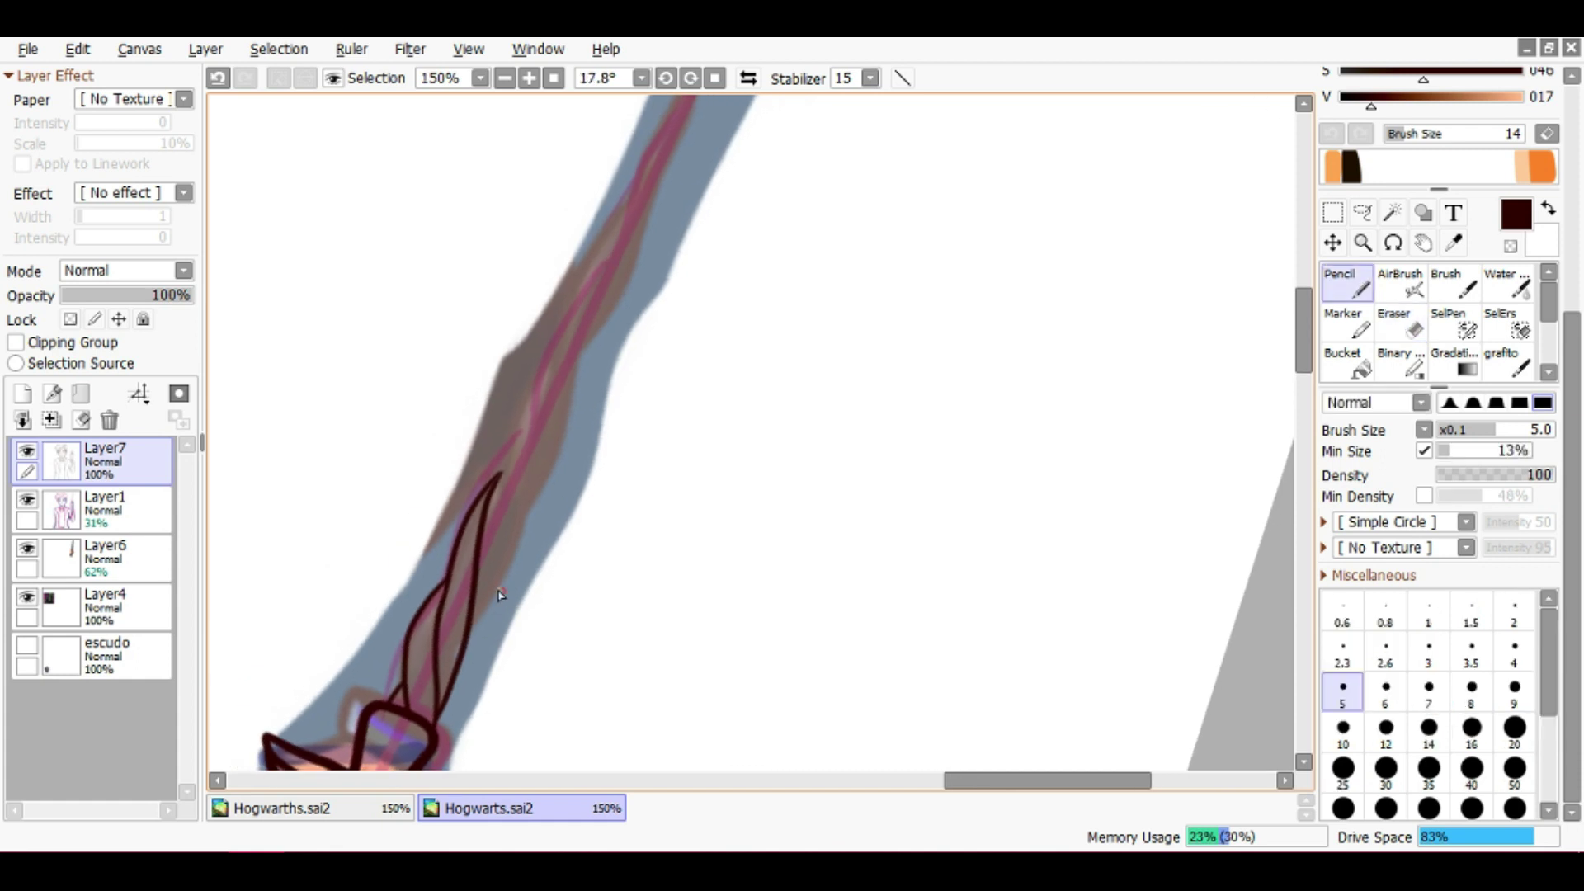
Continue the twisted strands up the middle of the wand along the reference, with the Layer1 sketch hidden
scroll(501, 595, up, 1)
drag(506, 594, 577, 283)
click(26, 499)
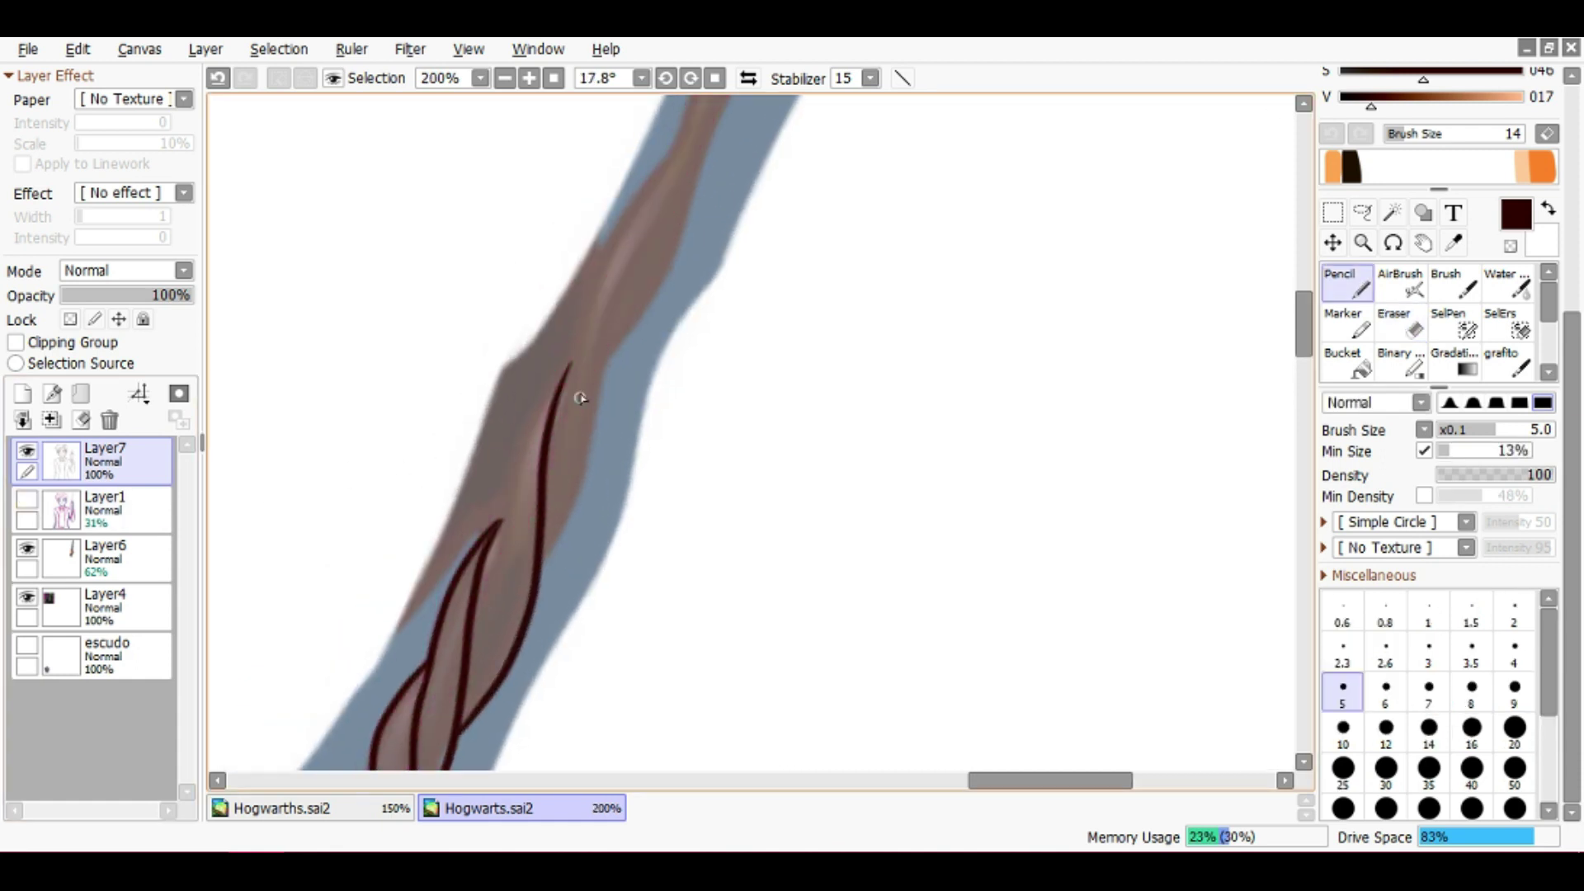
drag(558, 542, 602, 566)
key(ctrl+z)
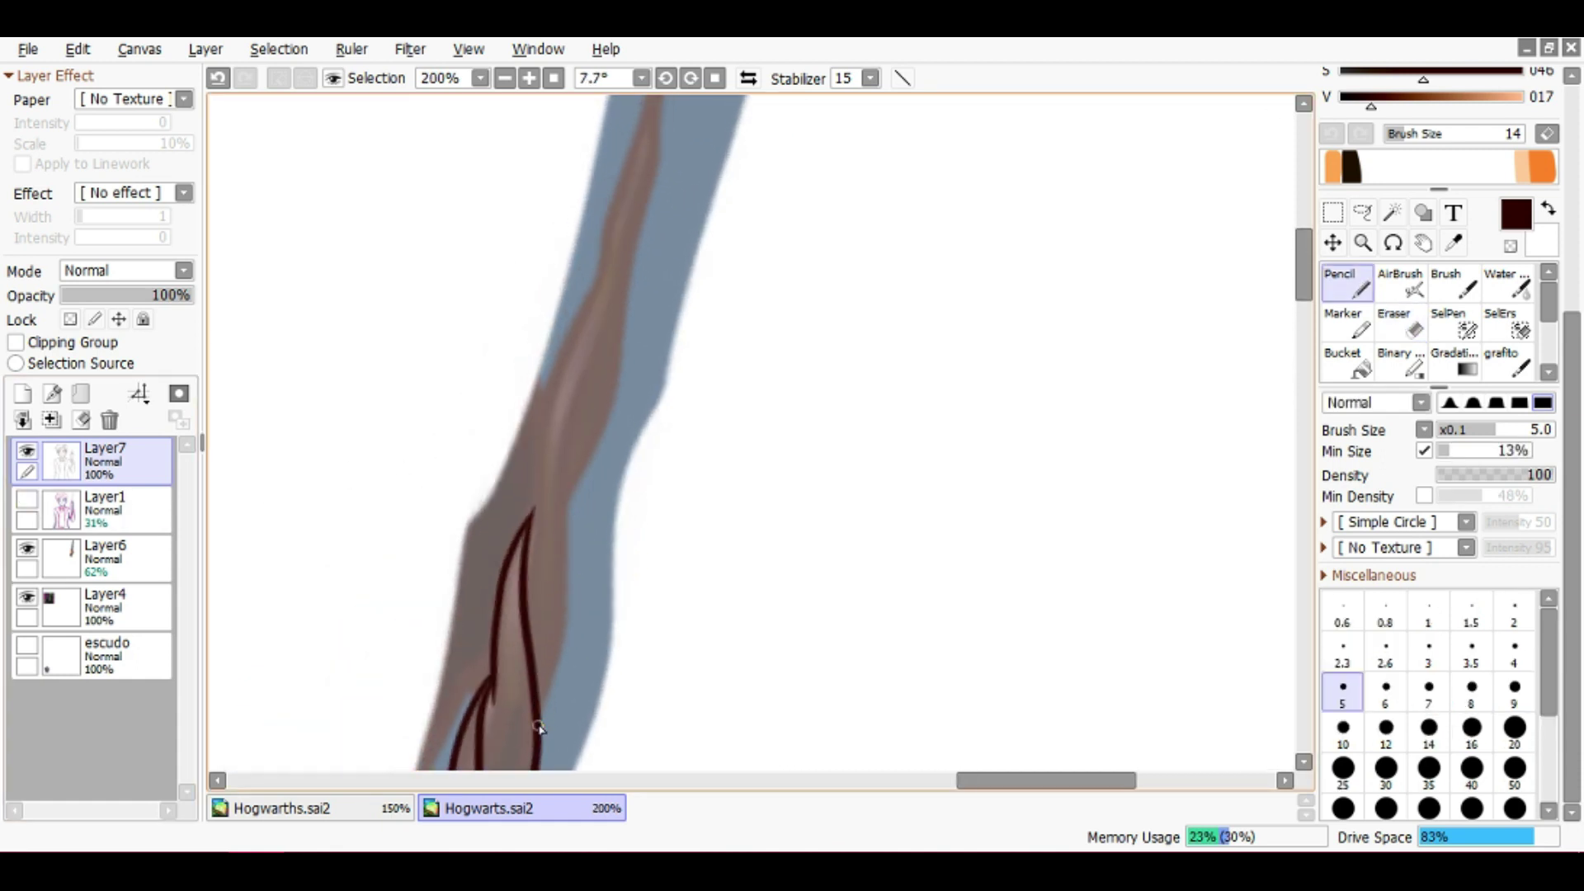
drag(615, 301, 555, 678)
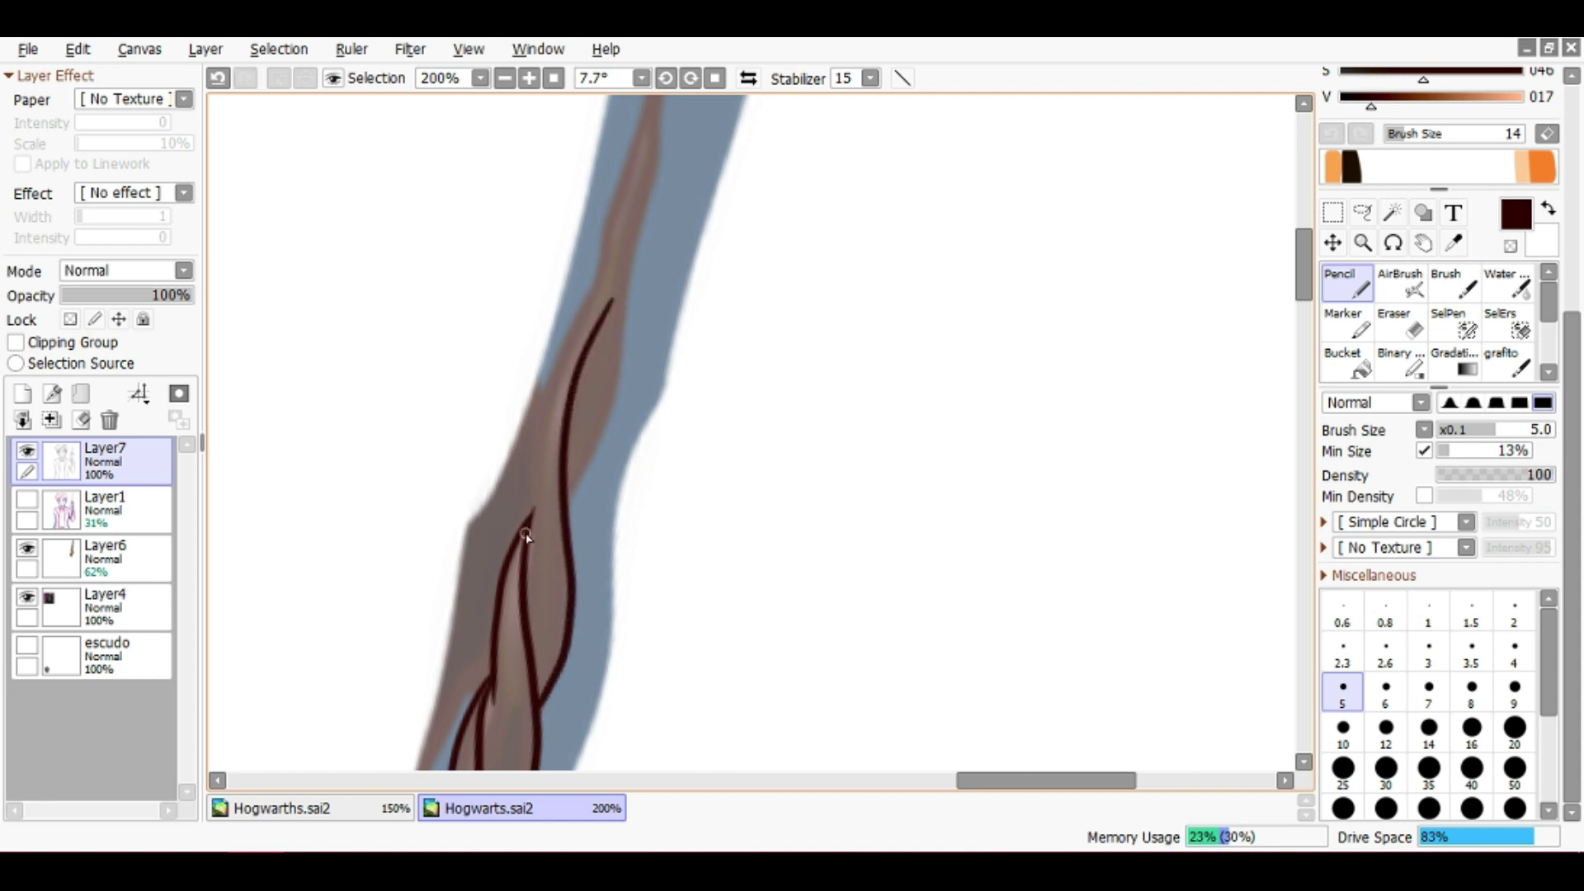
Compare the latest strand by undoing and redoing it, and draw the adjoining strands up the wand's upper shaft
key(ctrl+z)
key(ctrl+y)
key(ctrl+z)
key(ctrl+y)
mouse_move(524, 581)
mouse_down()
mouse_move(557, 523)
mouse_move(591, 350)
mouse_up()
scroll(565, 520, up, 3)
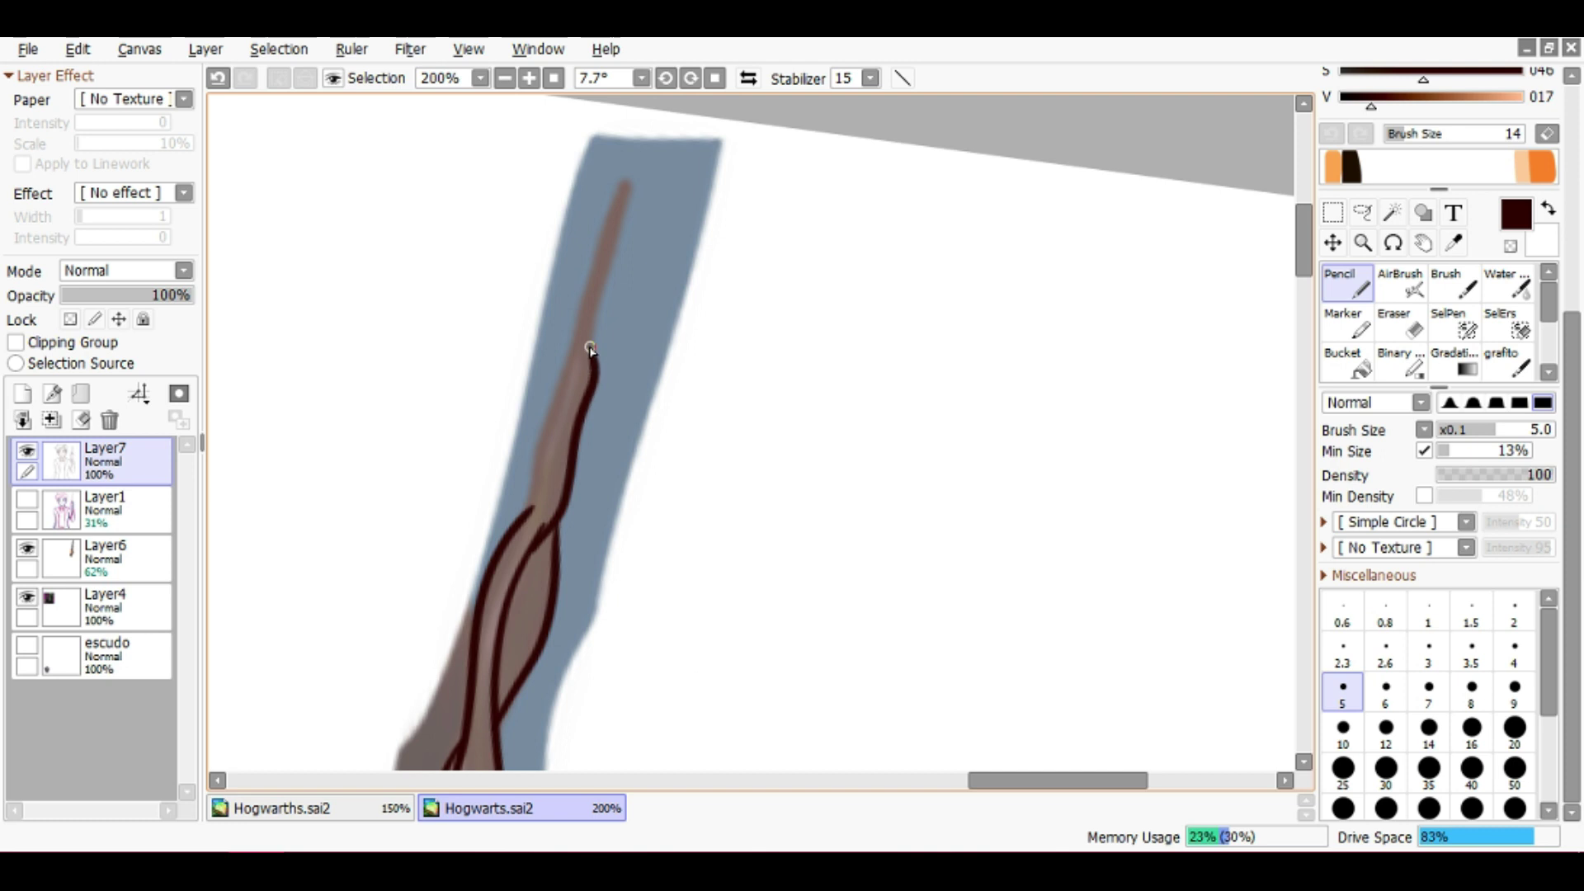
Outline both edges of the wand's tapering tip over the reference
drag(553, 448, 622, 195)
mouse_move(591, 350)
mouse_down()
mouse_move(683, 577)
mouse_move(608, 389)
mouse_up()
scroll(608, 389, up, 1)
mouse_move(540, 344)
mouse_down()
mouse_move(708, 354)
mouse_move(611, 445)
mouse_up()
key(ctrl+z)
scroll(675, 373, down, 2)
scroll(611, 446, up, 3)
Adjust the wand's strand outline with another pencil stroke and erase the excess line
drag(671, 258, 678, 404)
key(e)
mouse_move(675, 309)
mouse_down()
mouse_move(672, 240)
mouse_move(648, 305)
mouse_up()
scroll(654, 329, down, 2)
scroll(657, 382, up, 2)
key(n)
Draw thin wood-grain lines inside the twisted strands at the base of the wand shaft
mouse_move(674, 599)
mouse_down()
mouse_move(608, 393)
mouse_move(640, 509)
mouse_up()
key(ctrl+z)
mouse_move(608, 413)
mouse_down()
mouse_move(591, 378)
mouse_move(641, 565)
mouse_move(626, 346)
mouse_up()
drag(637, 291, 602, 364)
drag(579, 231, 622, 506)
scroll(632, 561, down, 1)
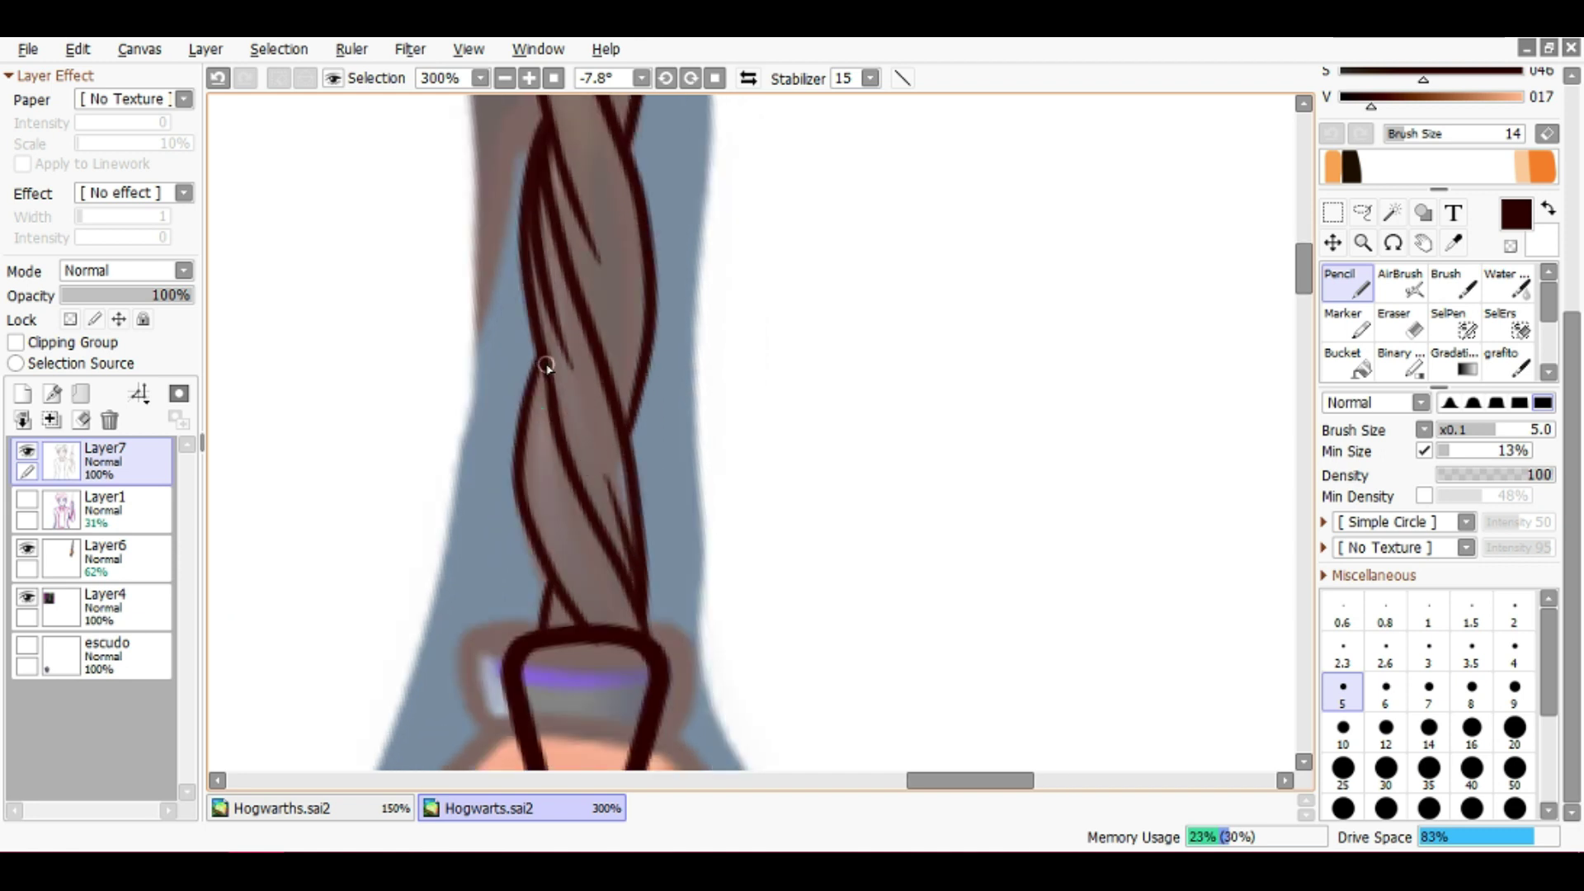
Draw thin wood-grain lines inside the twisted strands along the middle and lower wand shaft, undoing one misplaced stroke
drag(546, 366, 534, 528)
scroll(535, 528, down, 2)
scroll(561, 544, up, 1)
key(ctrl+z)
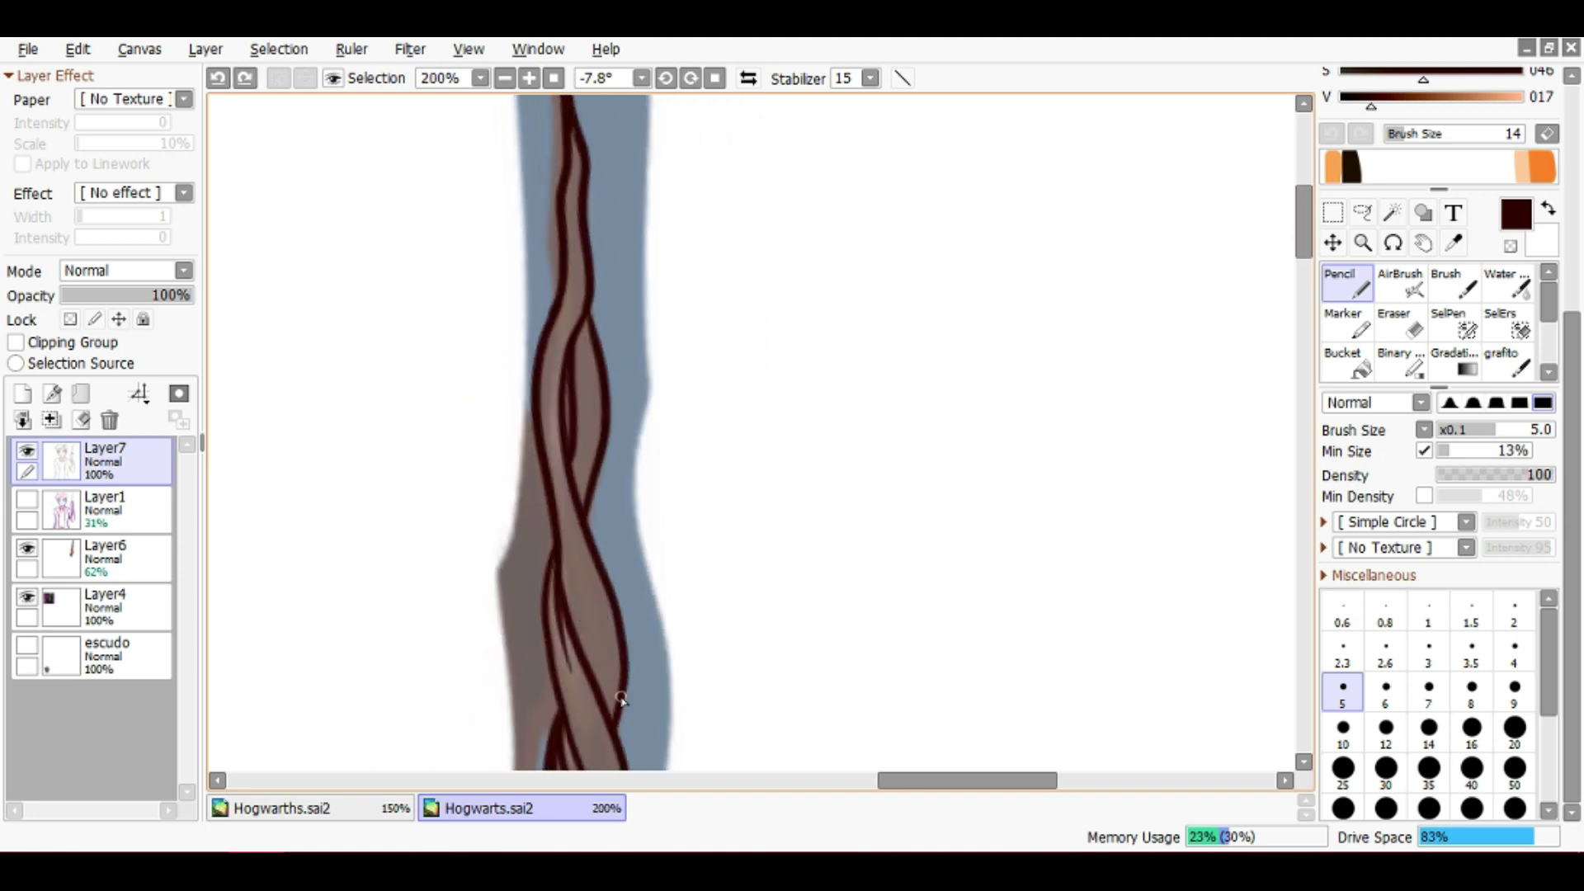
drag(555, 464, 588, 443)
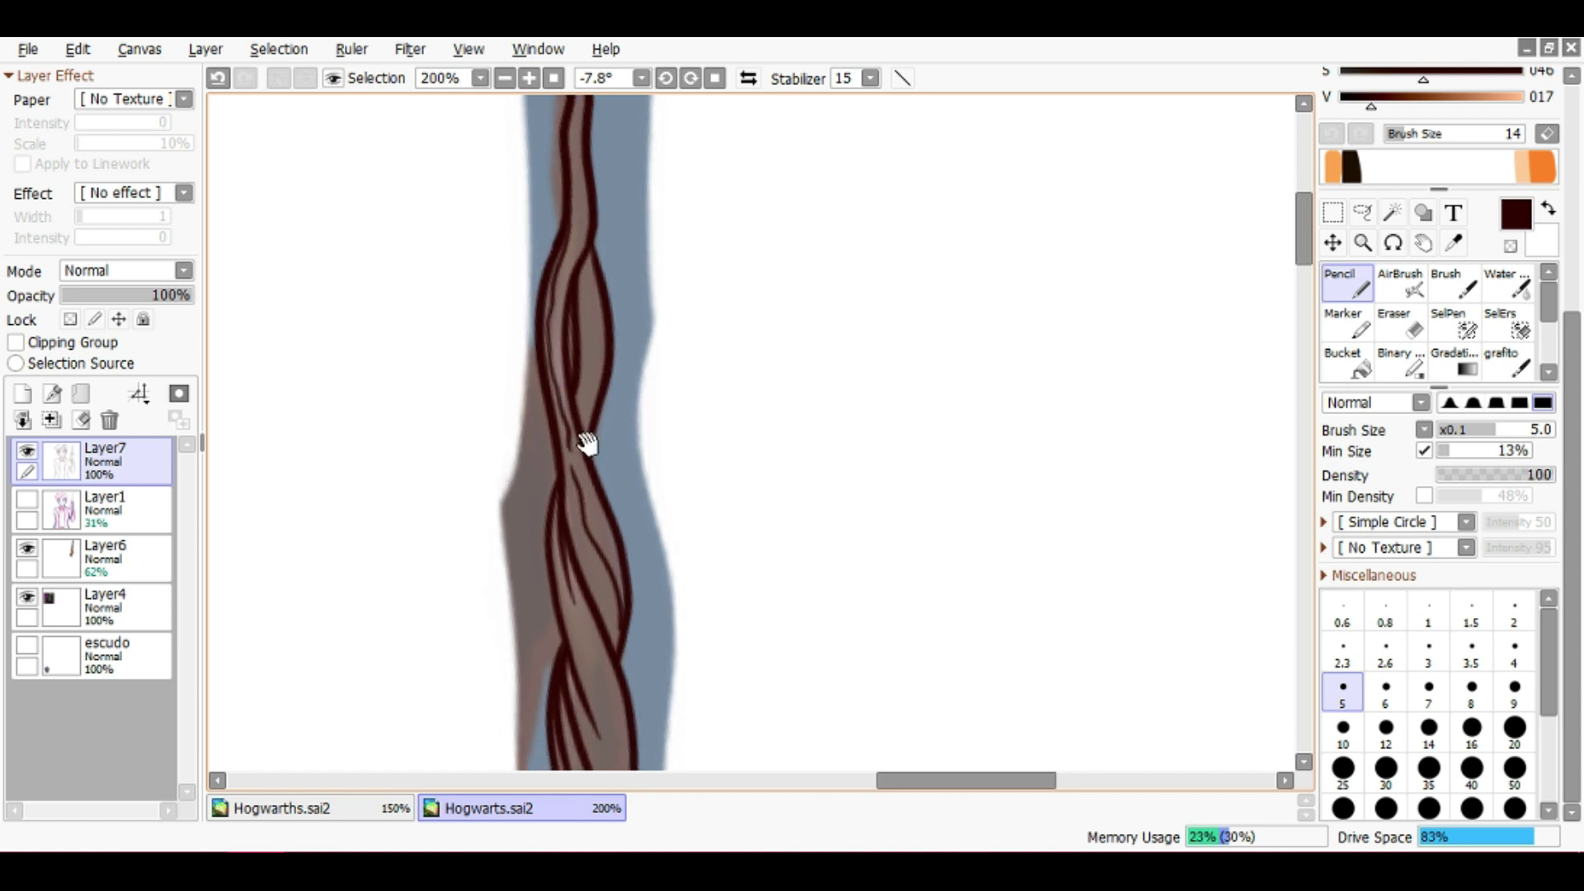
scroll(577, 400, down, 3)
drag(594, 573, 566, 476)
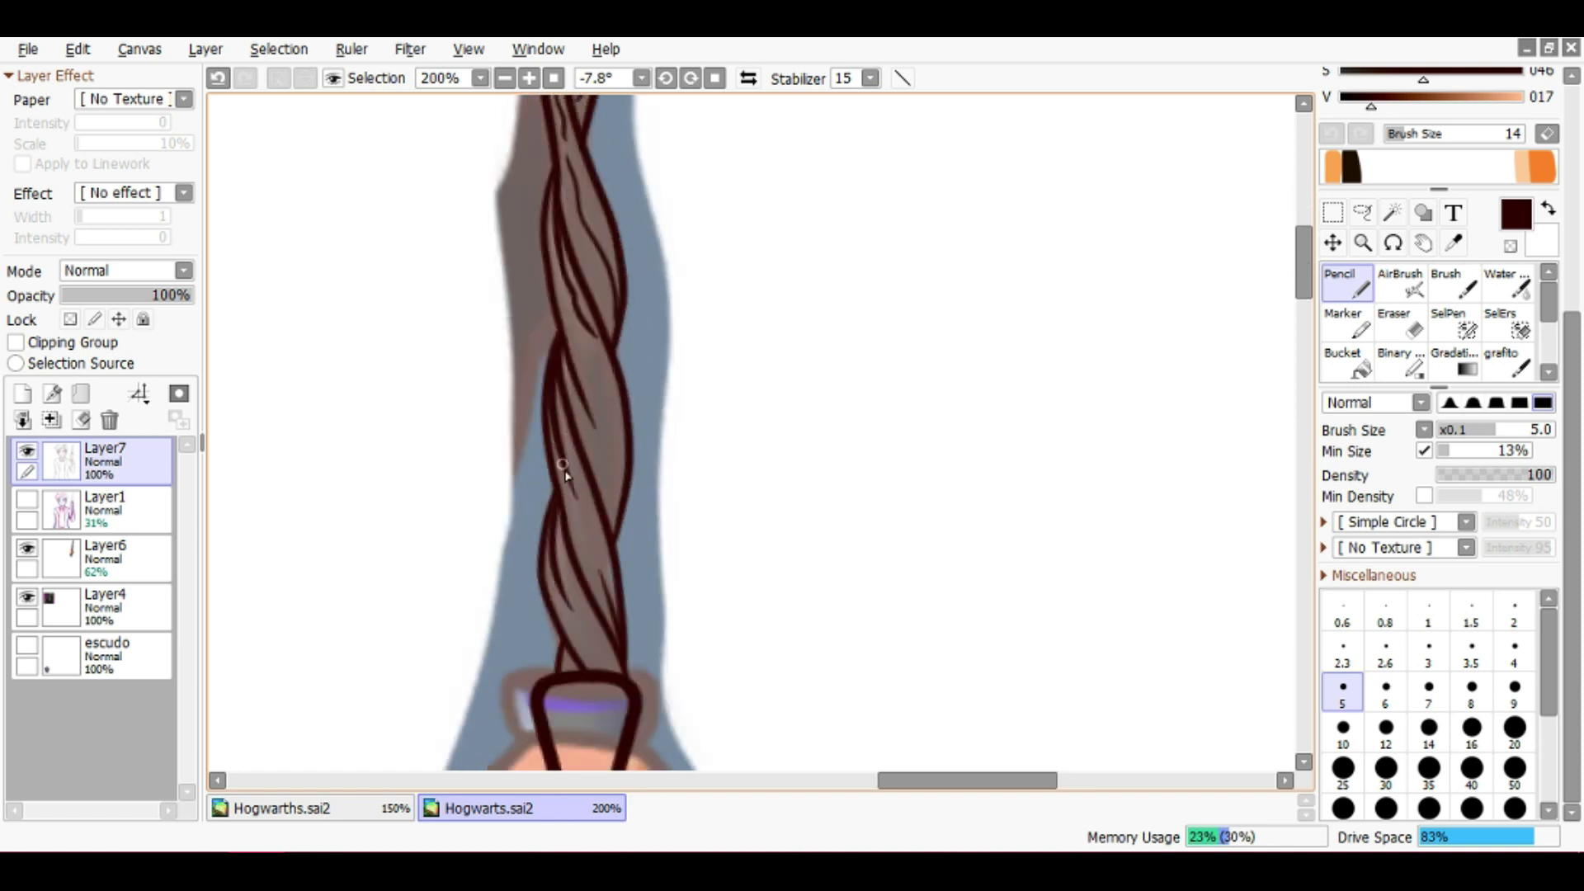
scroll(597, 566, down, 3)
scroll(591, 559, up, 2)
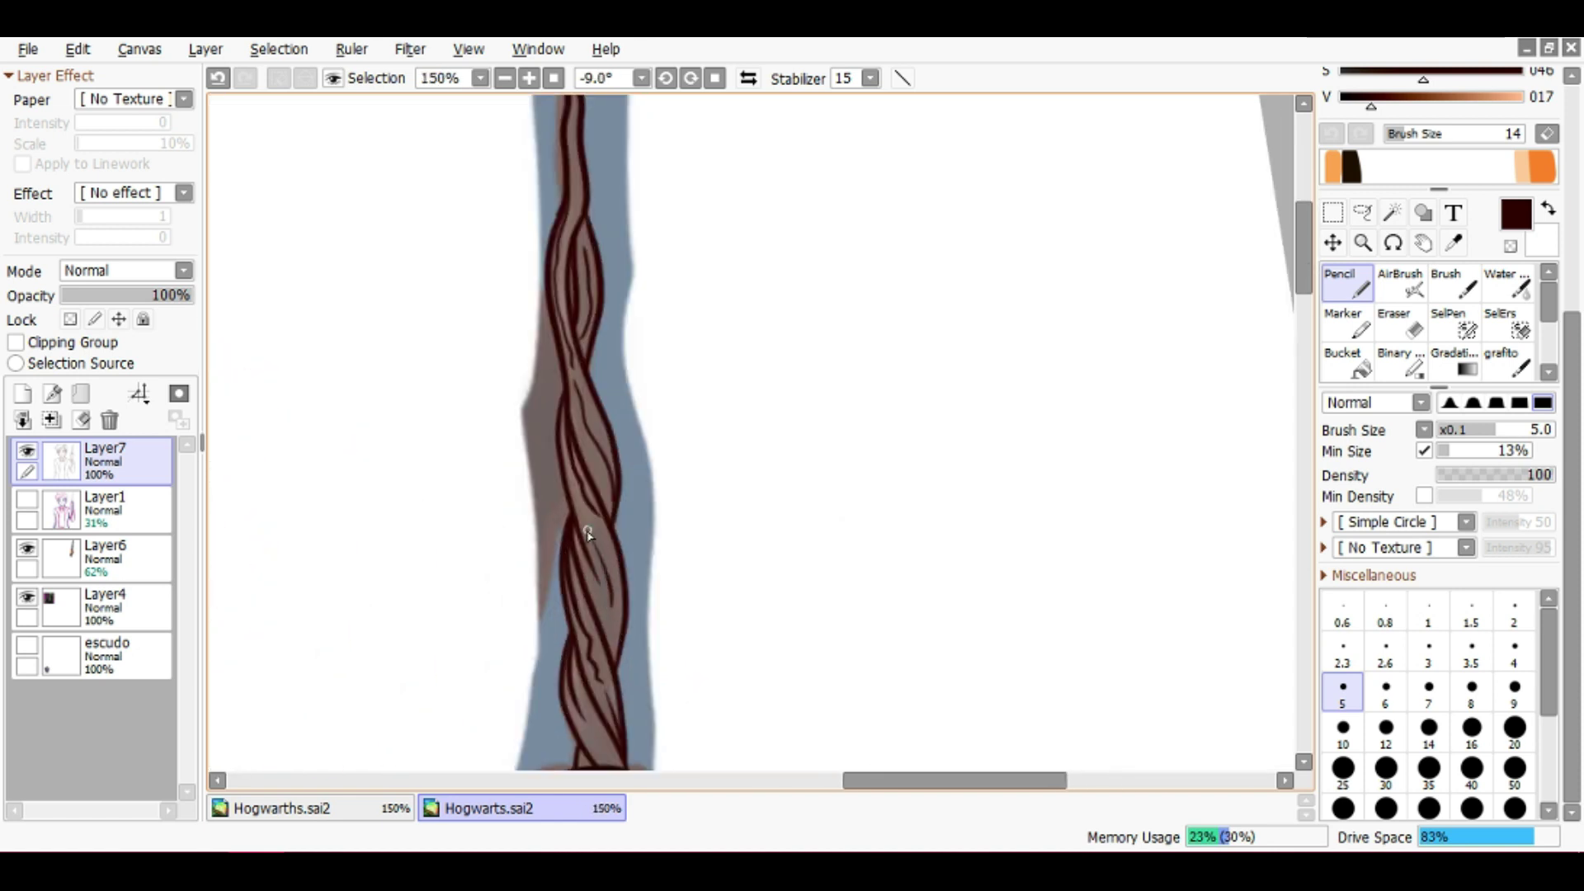
drag(591, 558, 579, 495)
scroll(577, 494, down, 5)
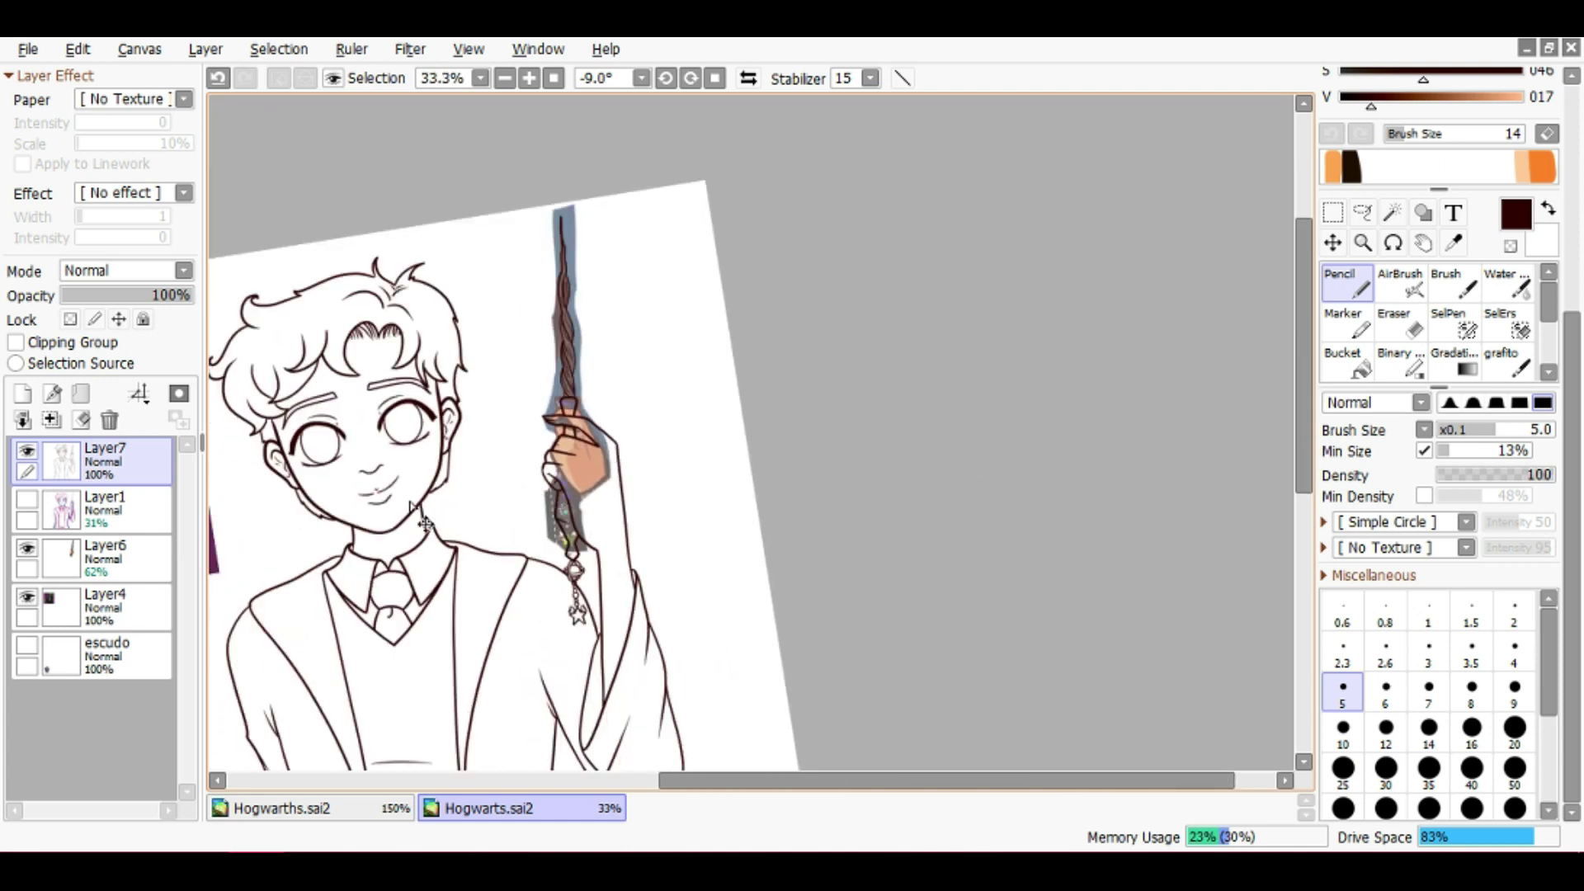
Hide the Layer4 and Layer6 references and add a new layer above the line art
click(29, 609)
click(27, 549)
scroll(412, 495, down, 2)
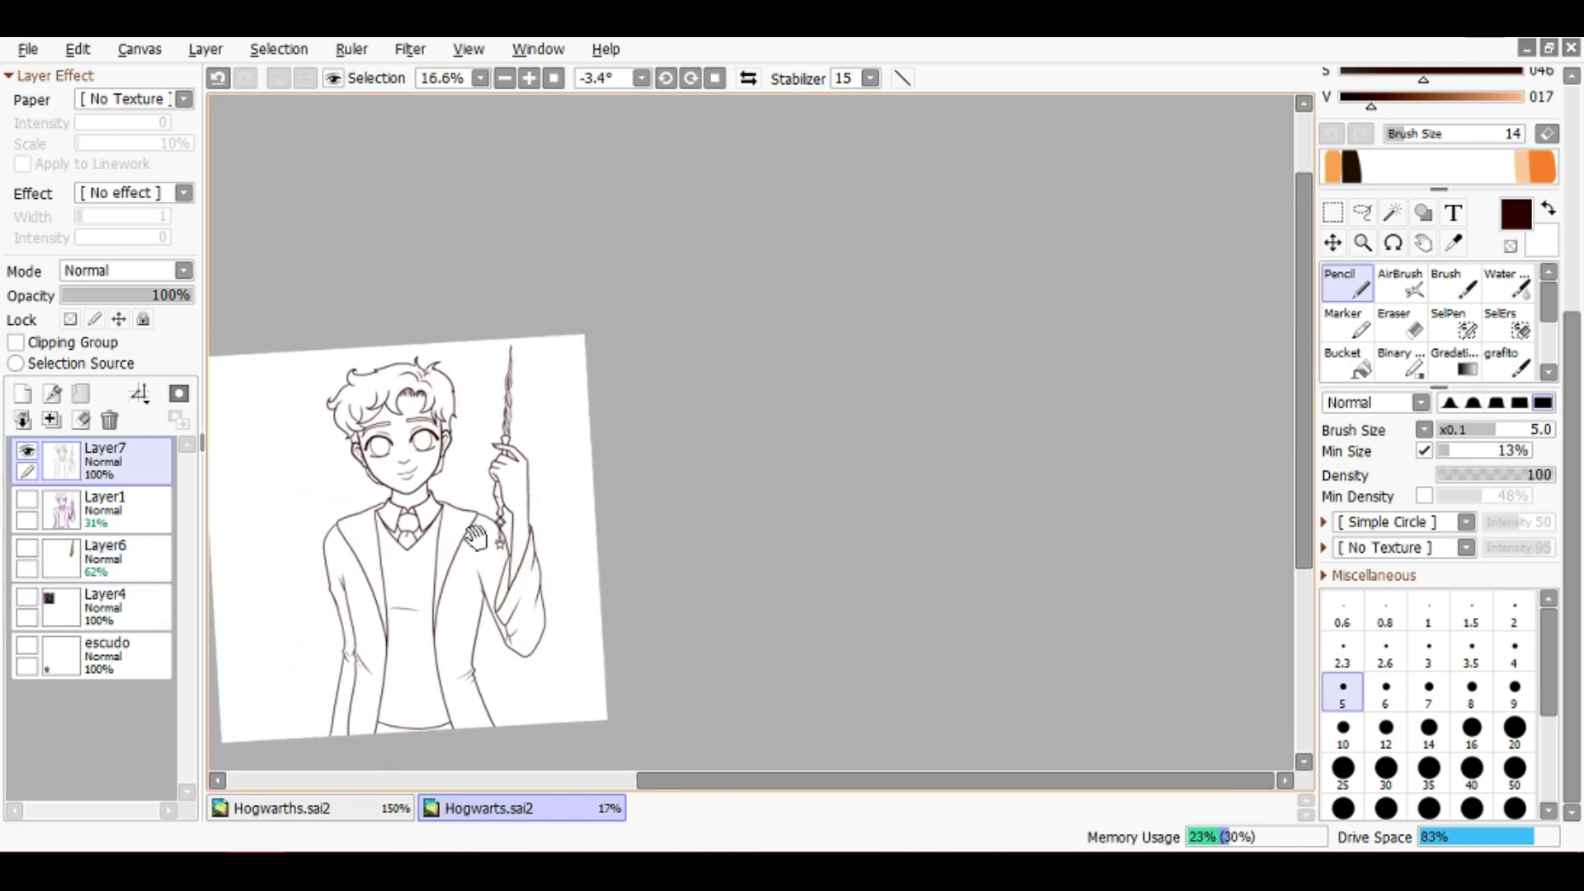
scroll(415, 499, up, 5)
click(22, 394)
Draw a curved cuff line across the raised wrist with a small fold at each sleeve edge
scroll(564, 454, up, 2)
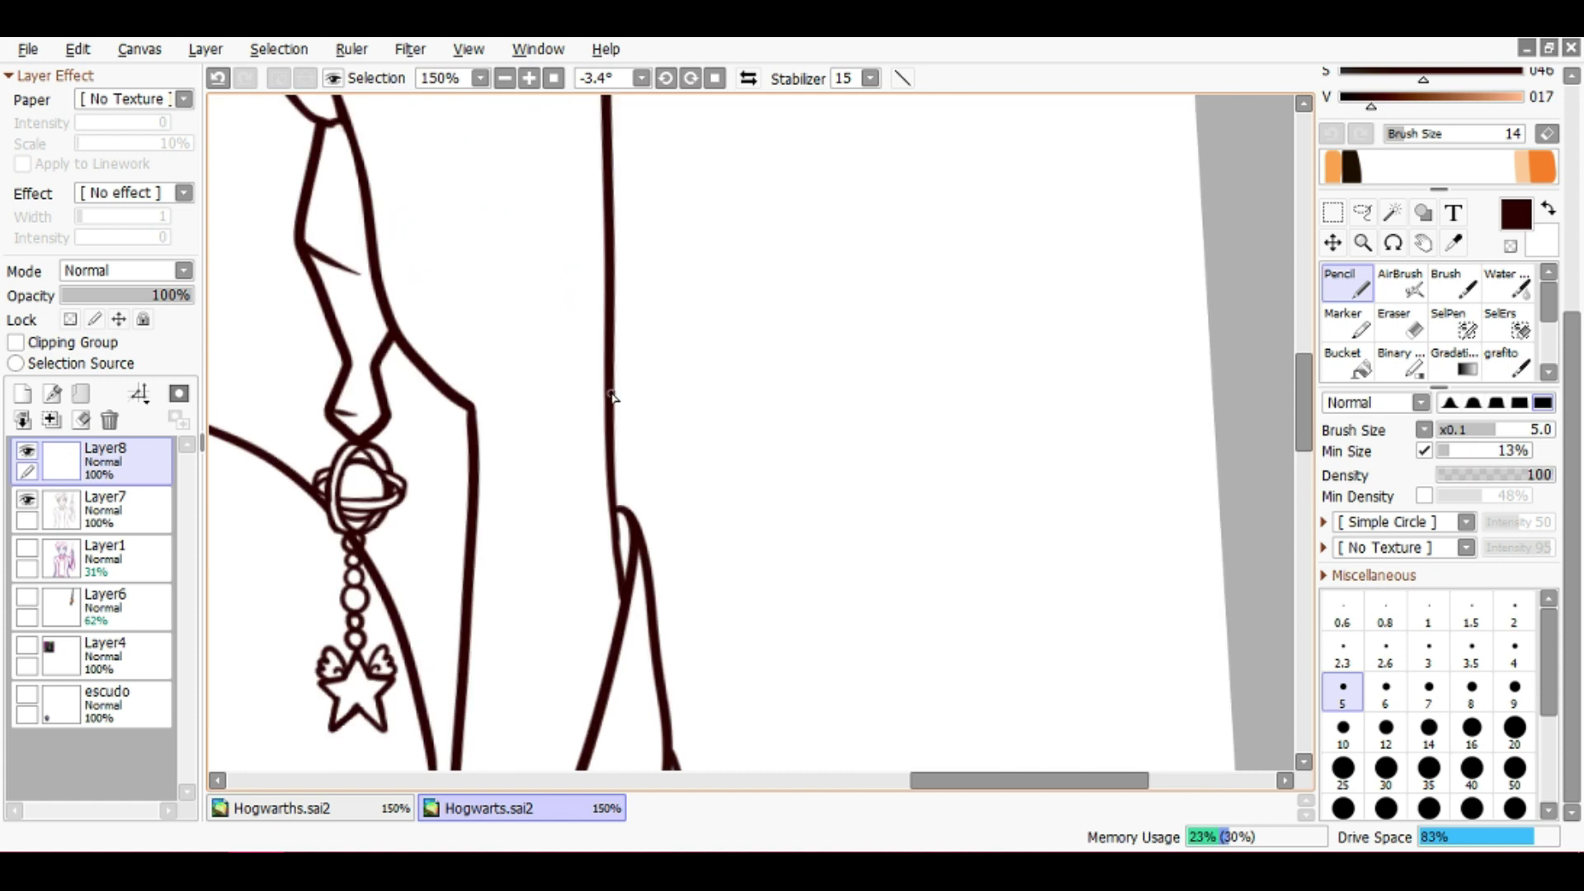
drag(489, 495, 475, 476)
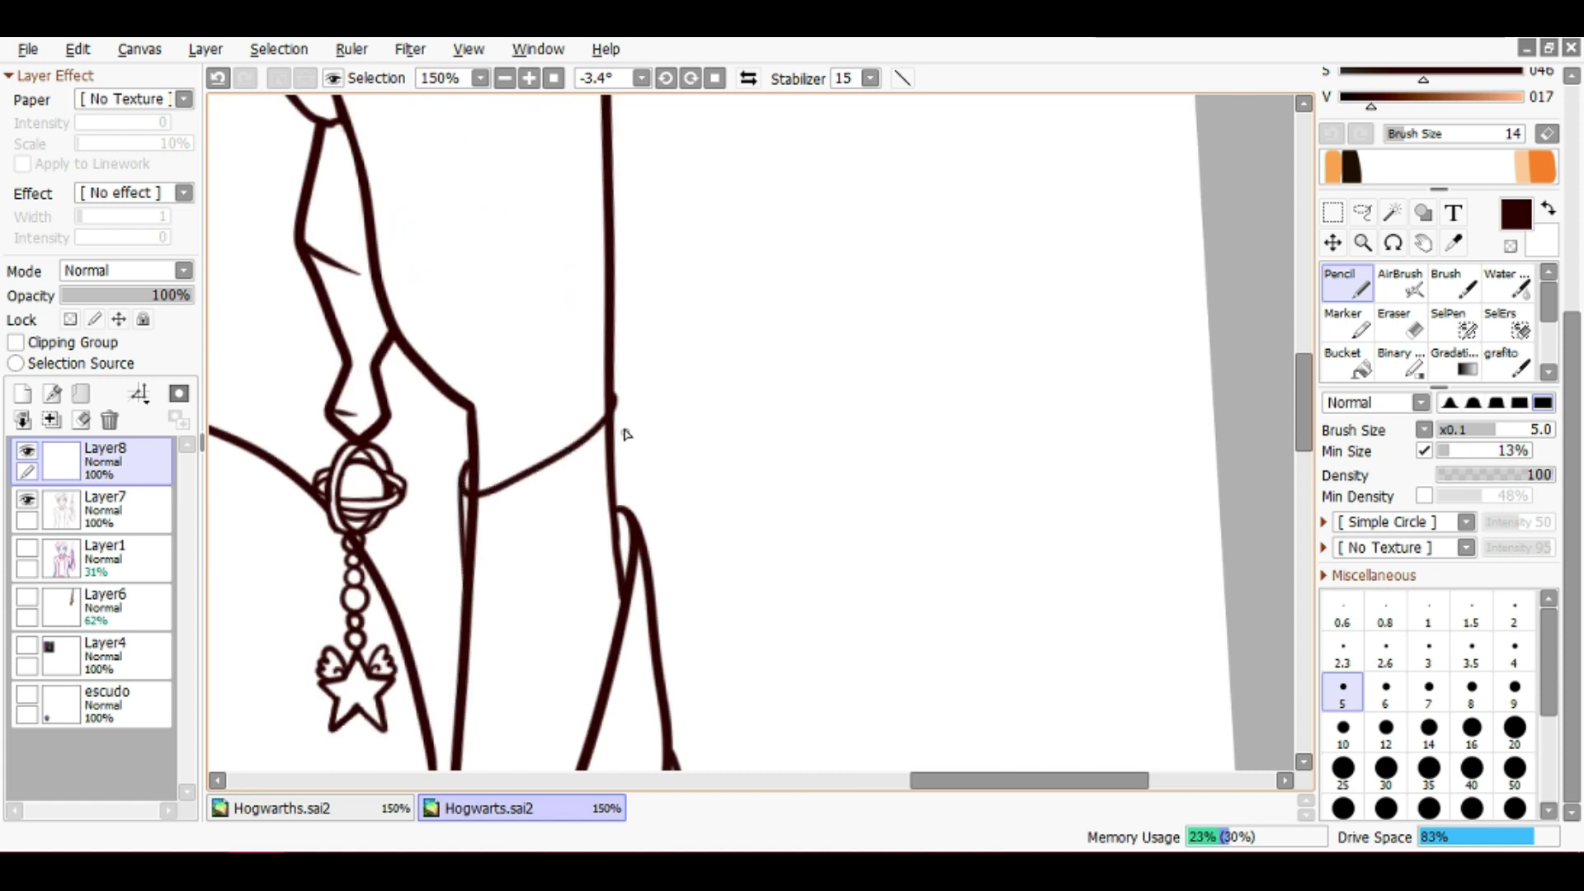
key(ctrl+z)
drag(617, 398, 625, 415)
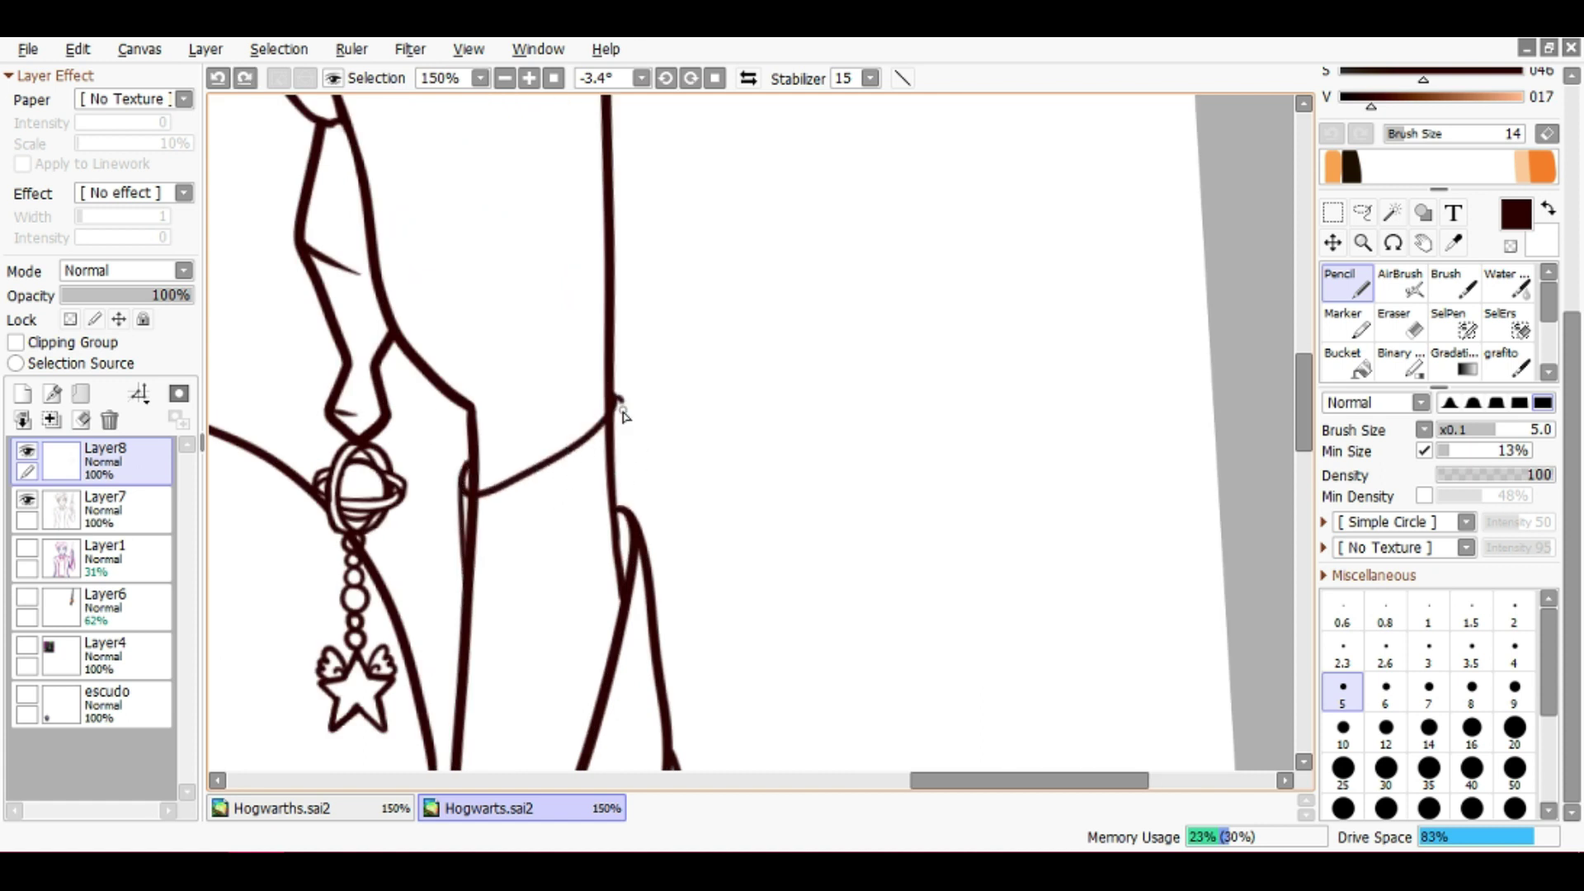
scroll(615, 535, down, 2)
scroll(660, 429, up, 2)
Erase the old sleeve edge at the cuff's inner fold on Layer7 and redraw it starting from the fold
key(e)
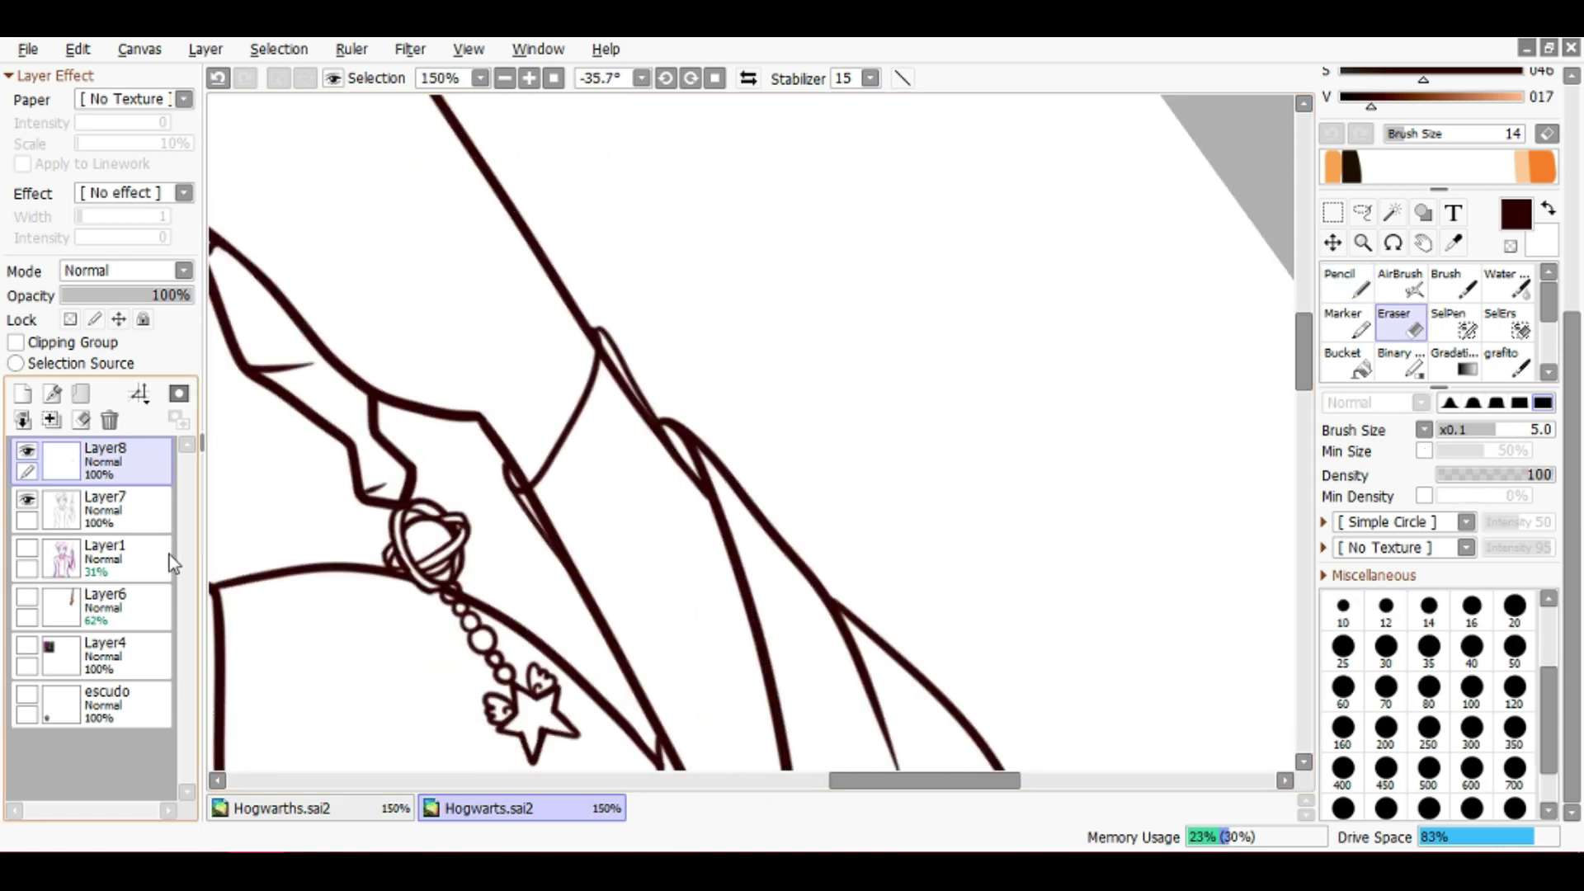
click(123, 505)
scroll(551, 499, up, 2)
key(n)
mouse_move(547, 520)
mouse_down()
mouse_move(512, 630)
mouse_move(419, 557)
mouse_up()
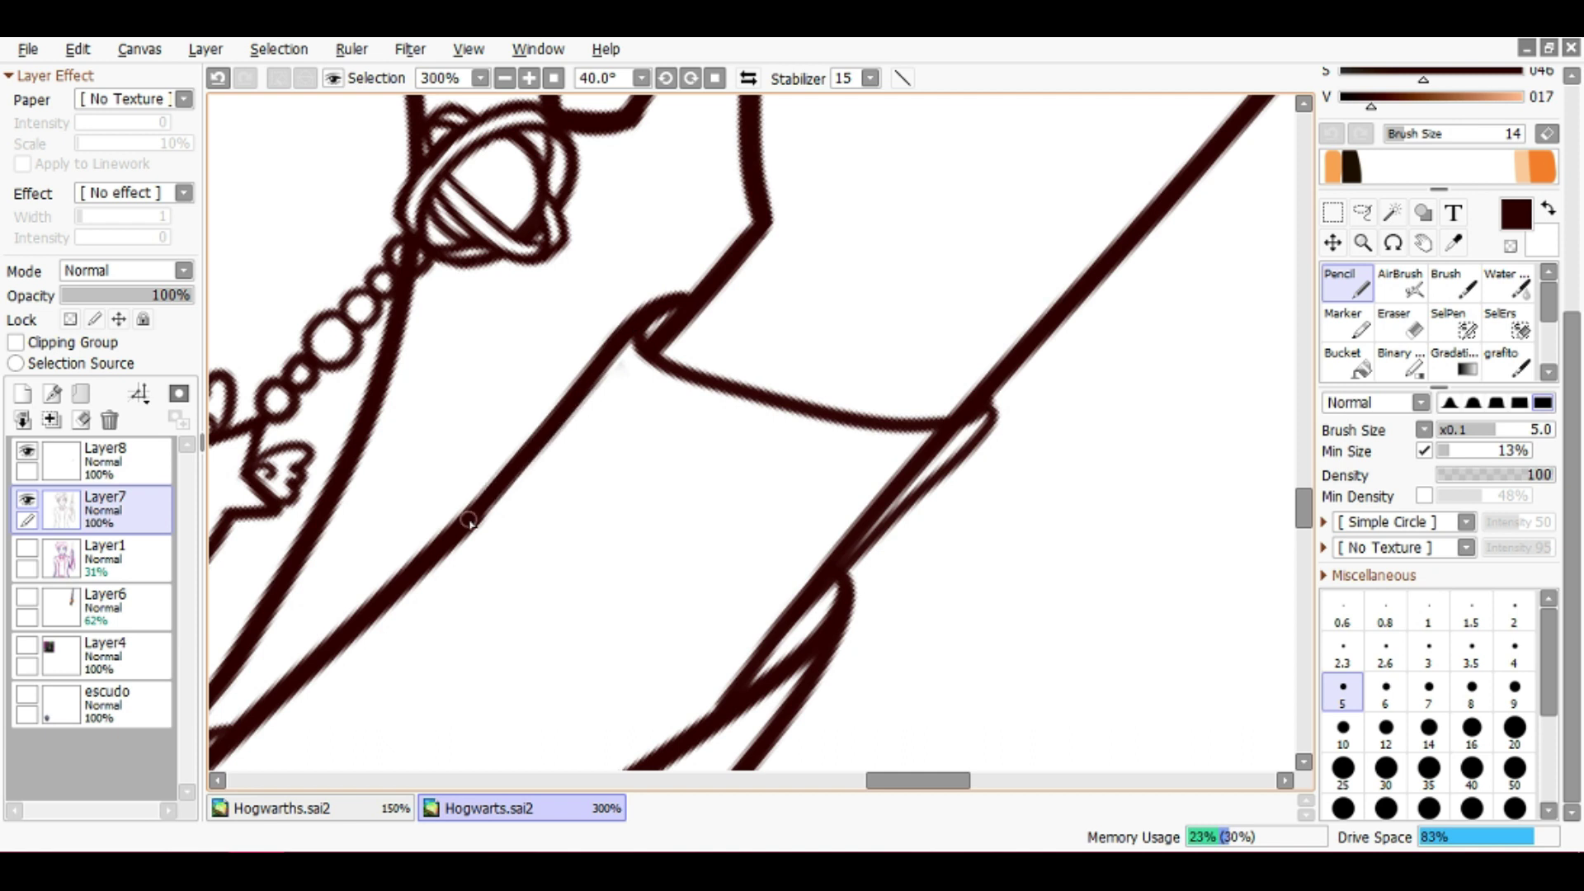
Erase the old sleeve edge at the cuff's outer fold with a smaller eraser and redraw it down to the robe sleeve
scroll(705, 425, right, 3)
key(e)
key(bracketleft)
key(bracketleft)
key(bracketleft)
key(bracketleft)
key(bracketleft)
key(bracketleft)
drag(683, 435, 578, 577)
key(n)
drag(777, 381, 560, 625)
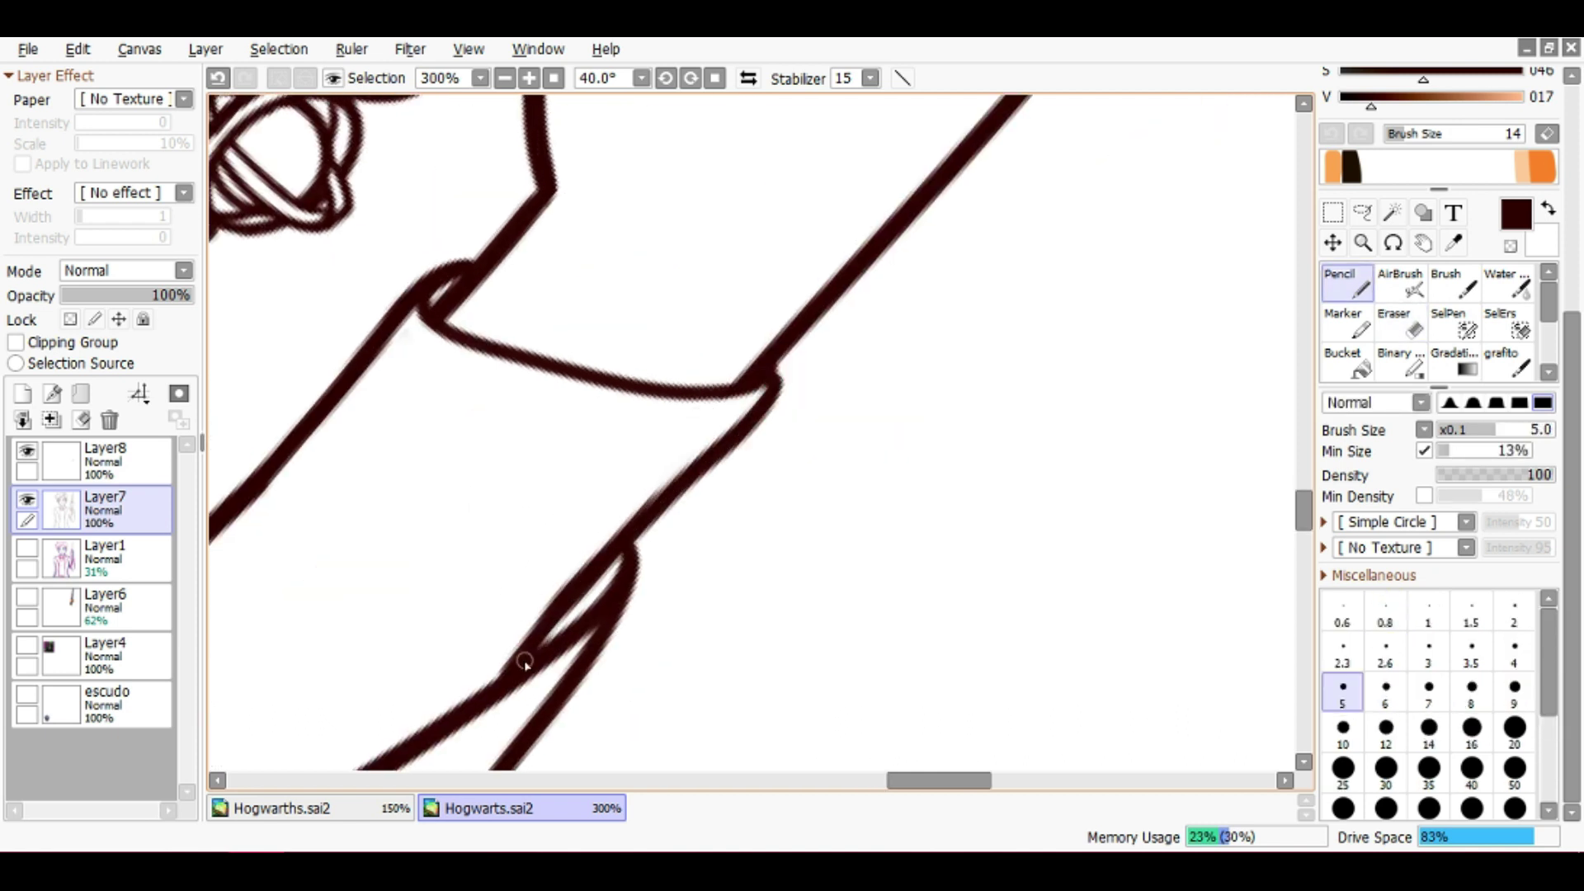
Draw short ribbing ticks beneath the raised wrist's cuff line
scroll(524, 661, down, 6)
drag(578, 495, 627, 429)
scroll(612, 402, up, 5)
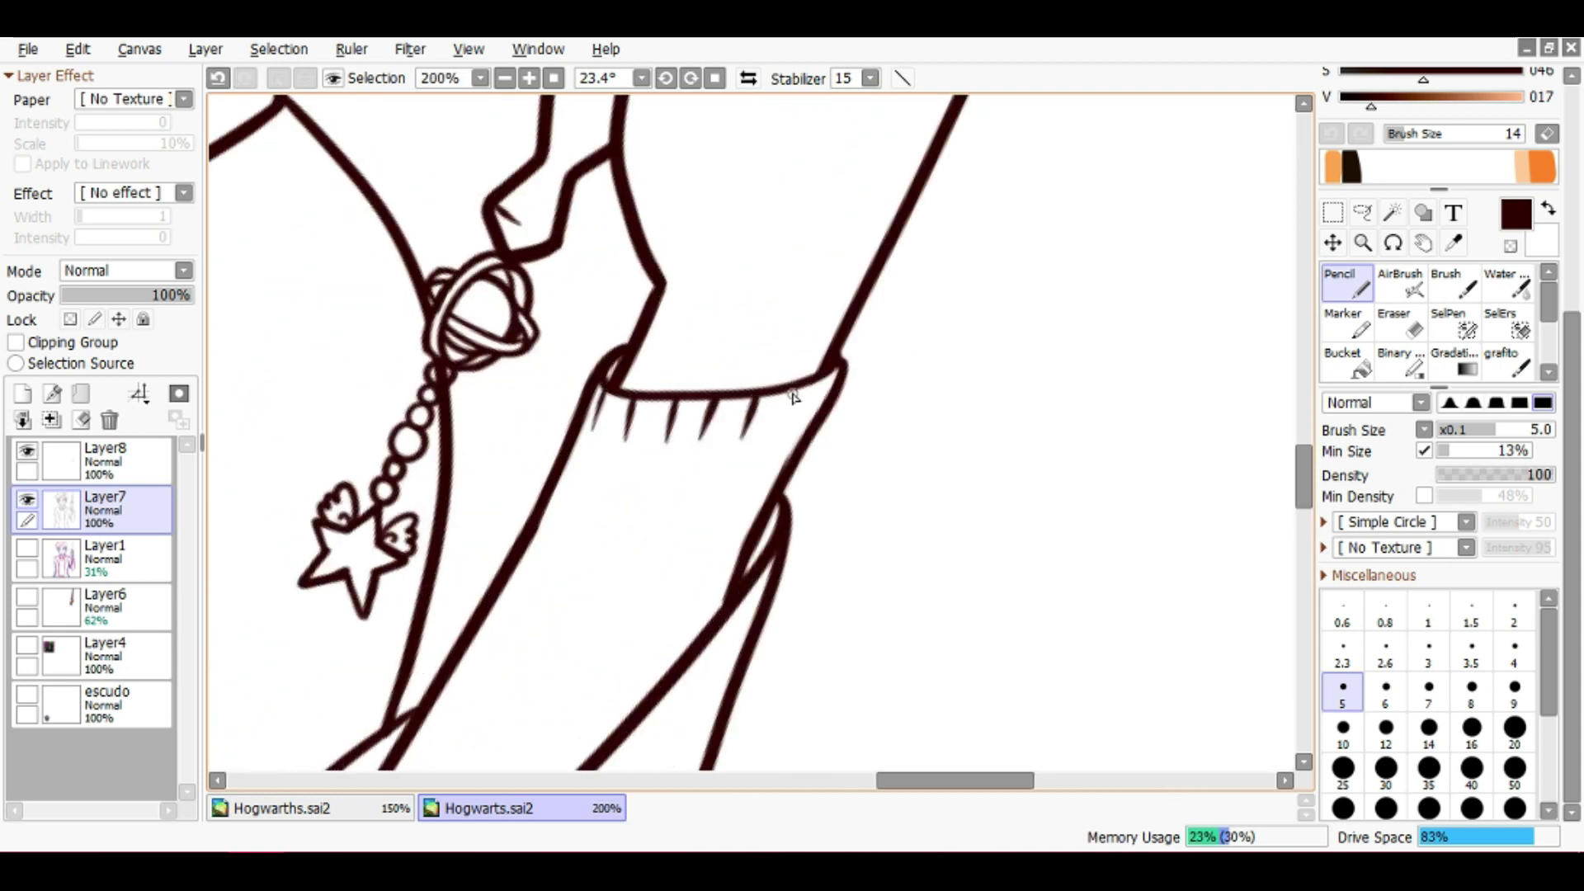
Draw short ribbing ticks along the sweater's bottom hem and save the drawing
scroll(815, 444, down, 5)
drag(813, 495, 637, 424)
scroll(538, 504, up, 4)
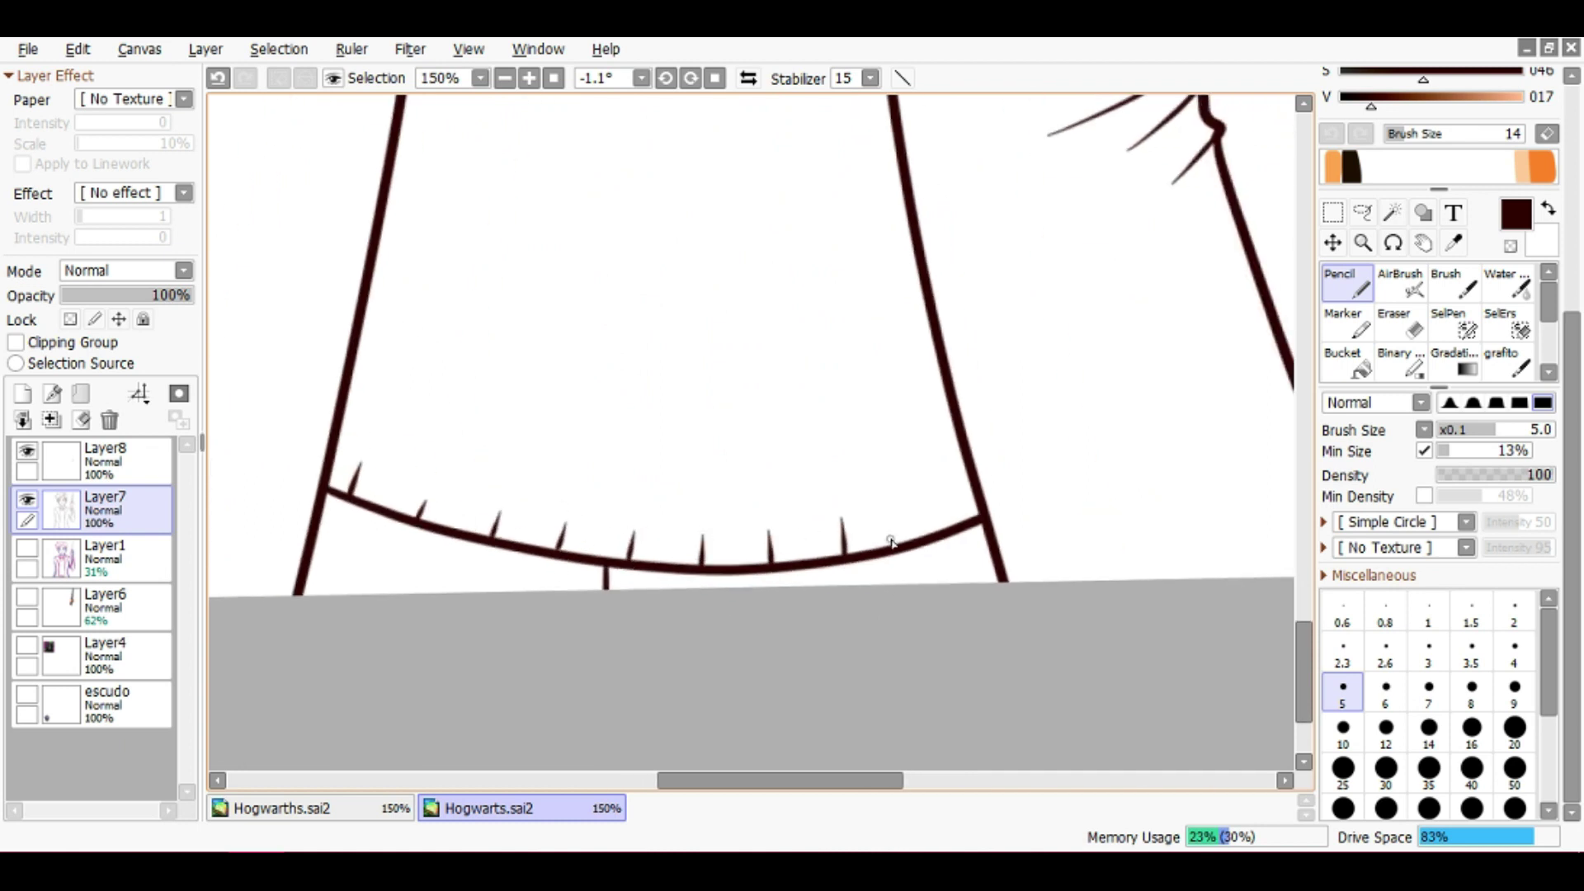
scroll(944, 500, down, 5)
key(ctrl+s)
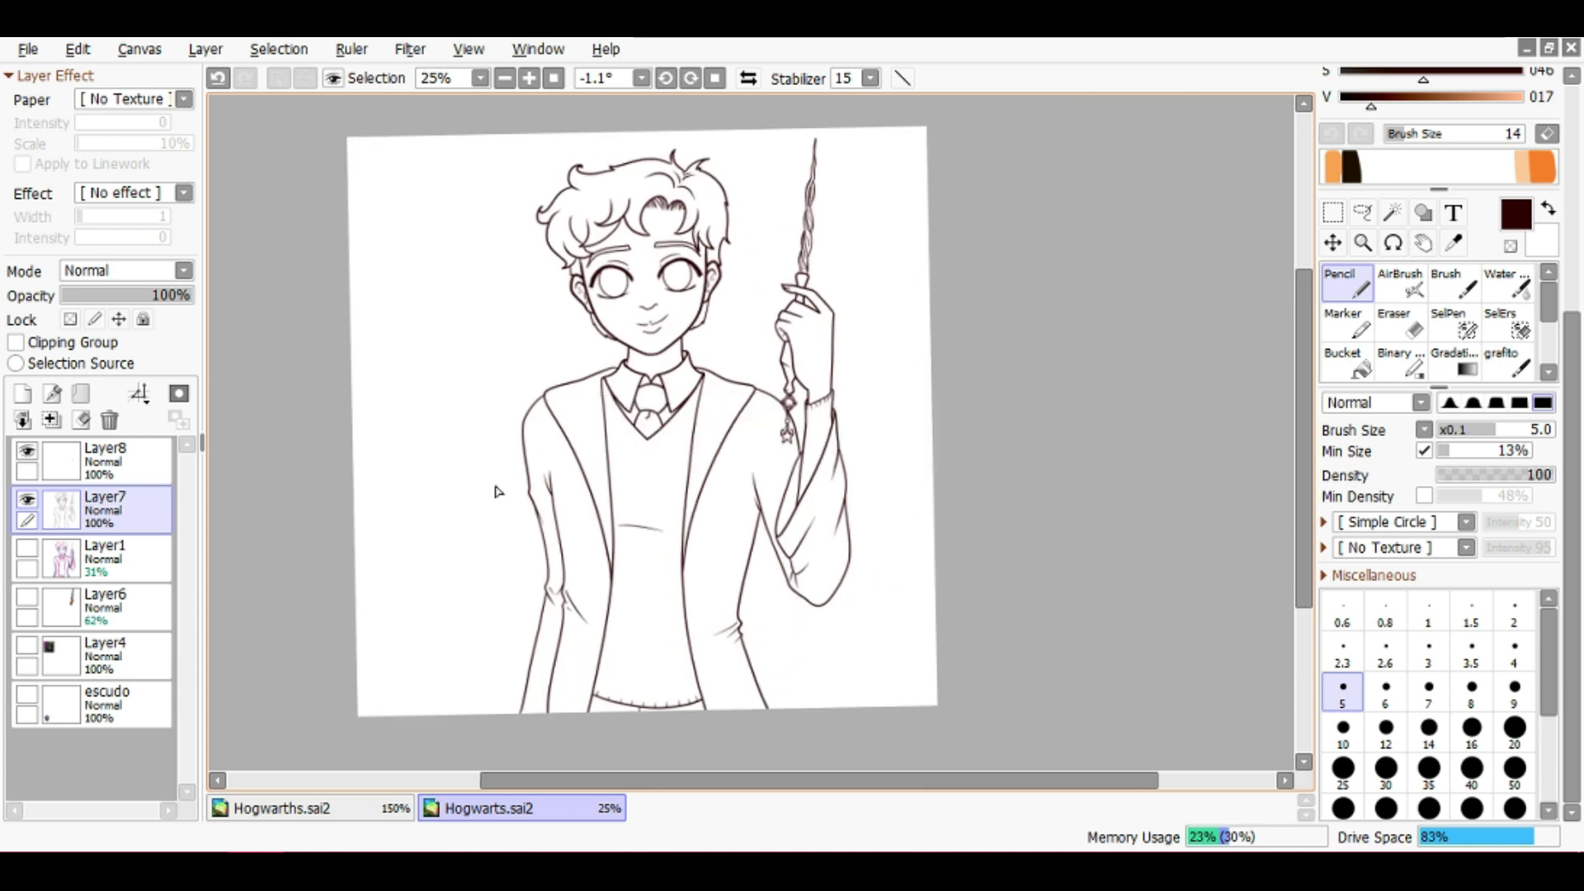
Lasso both eyes, transform them to sit slightly higher and straighter on the face, and apply the change
key(a)
scroll(678, 306, up, 4)
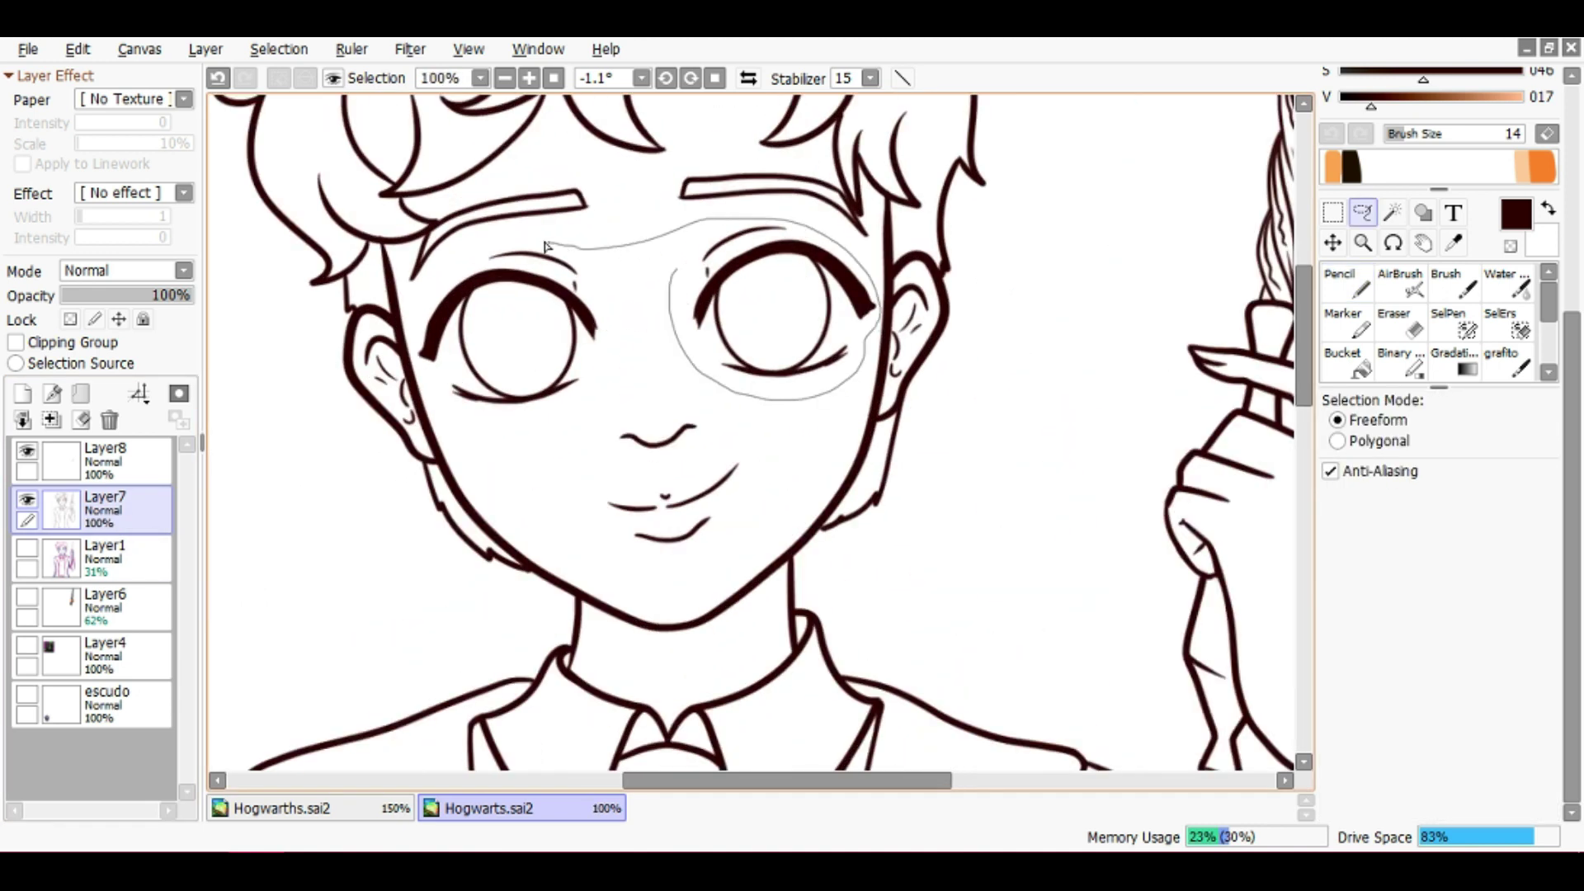
key(ctrl+t)
drag(871, 223, 868, 224)
drag(767, 296, 770, 283)
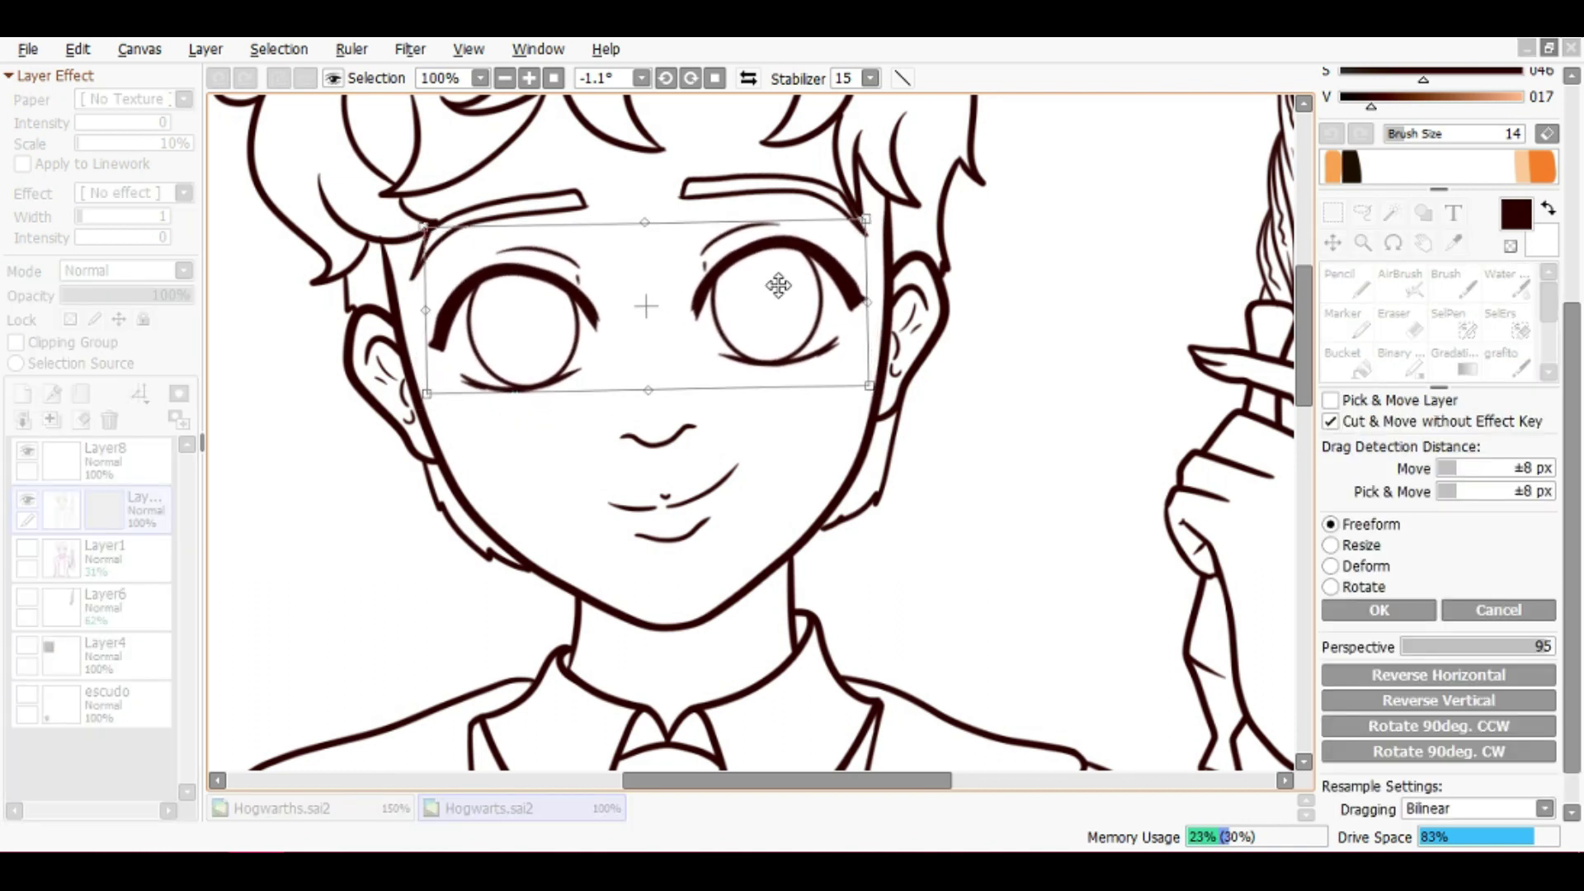
scroll(774, 283, down, 4)
scroll(732, 258, up, 2)
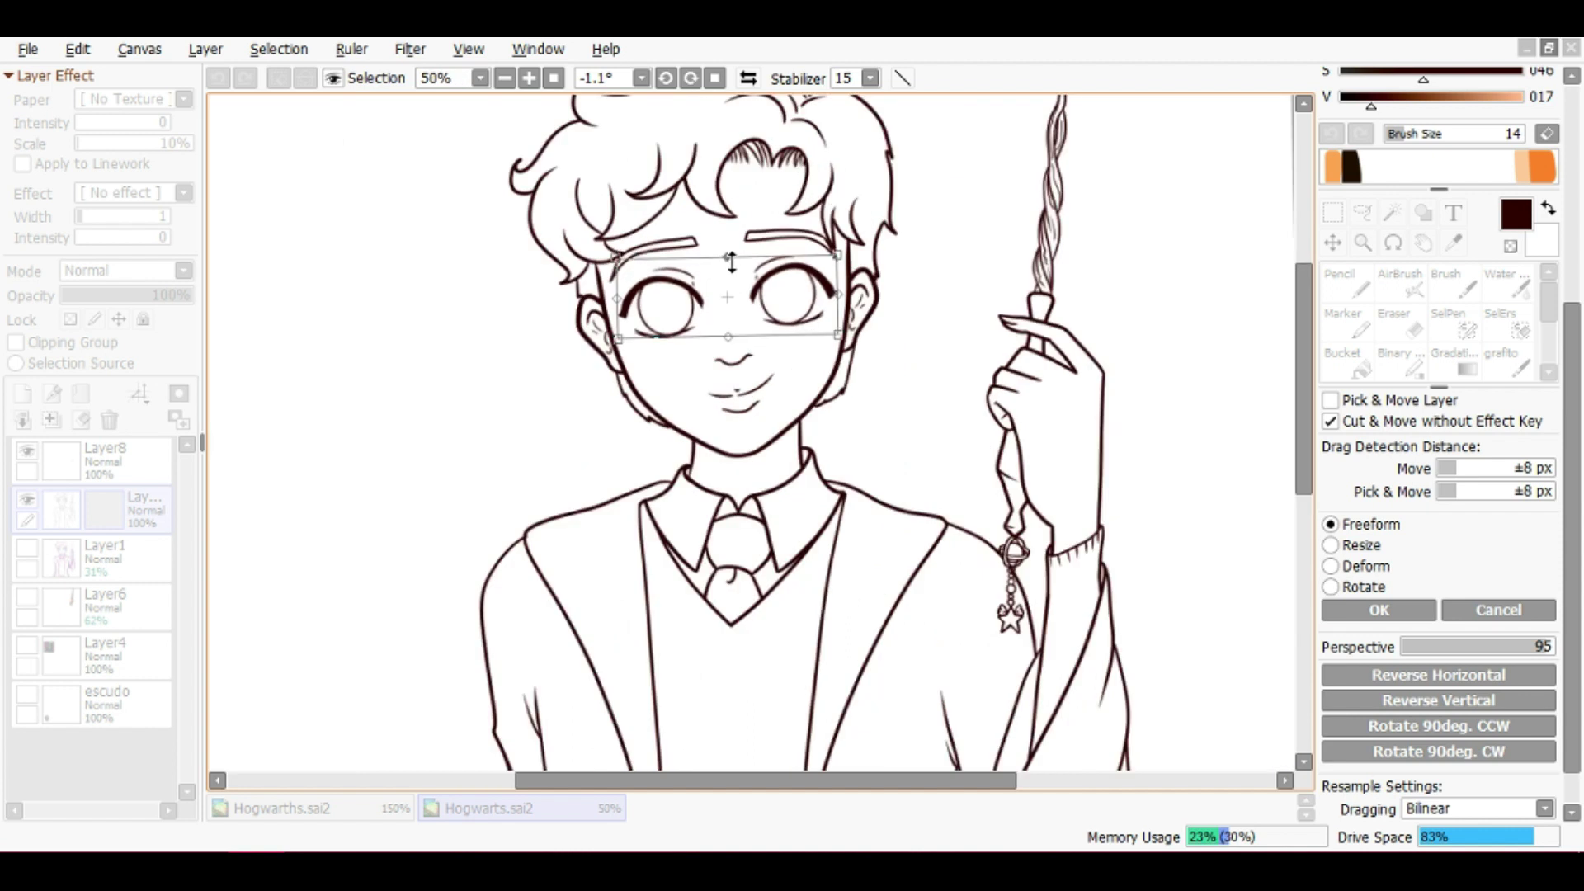
key(Return)
Draw a small round beauty mark below the outer corner of the eye on the wand side
key(n)
scroll(854, 342, up, 3)
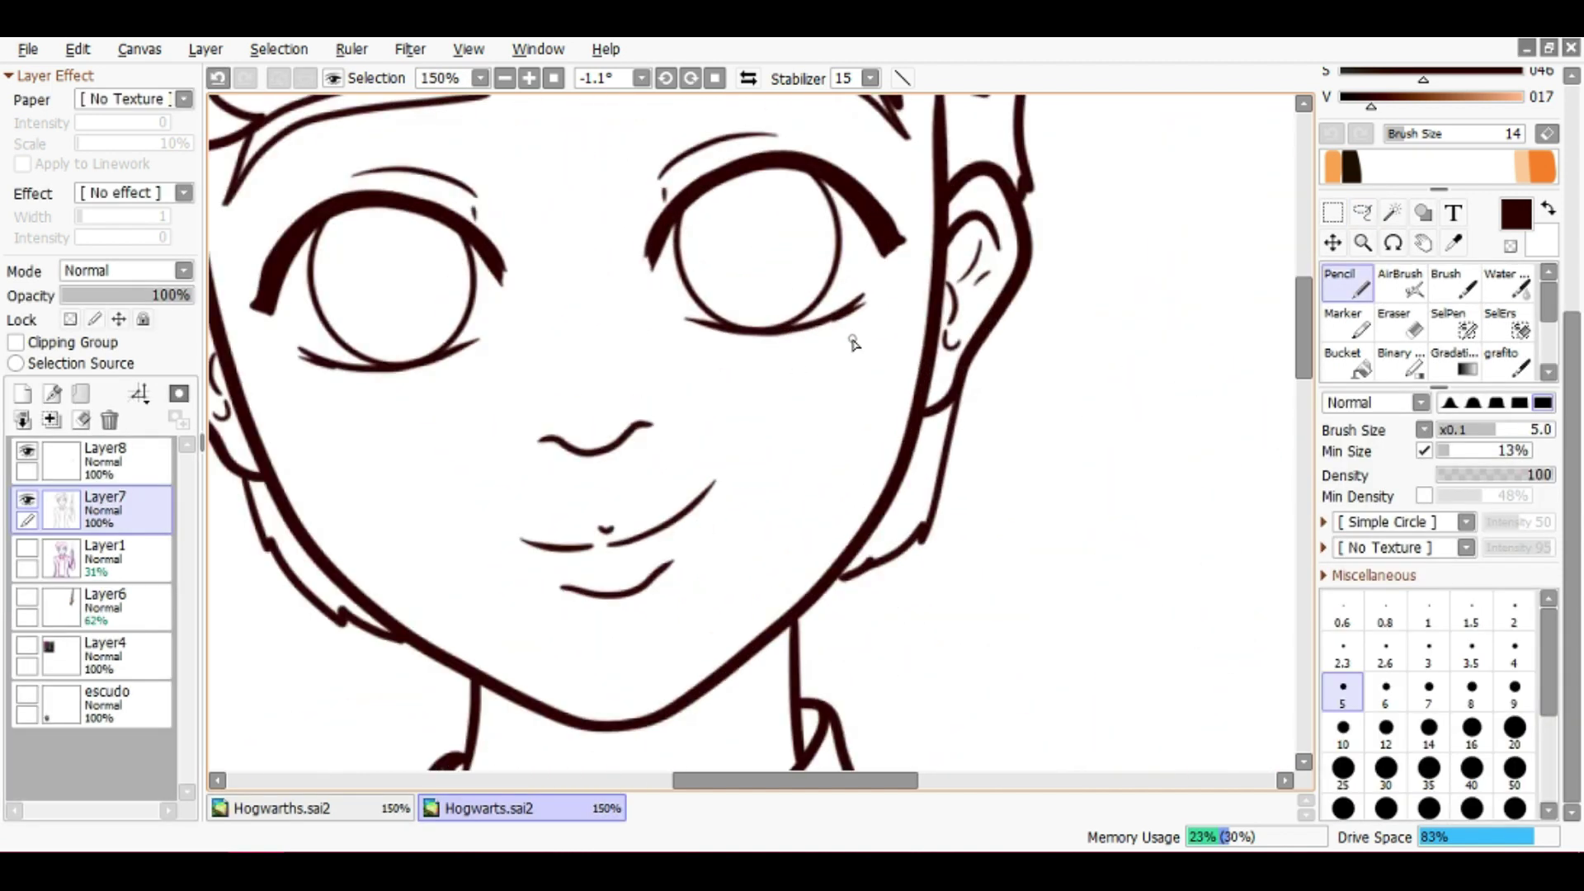
scroll(821, 388, up, 3)
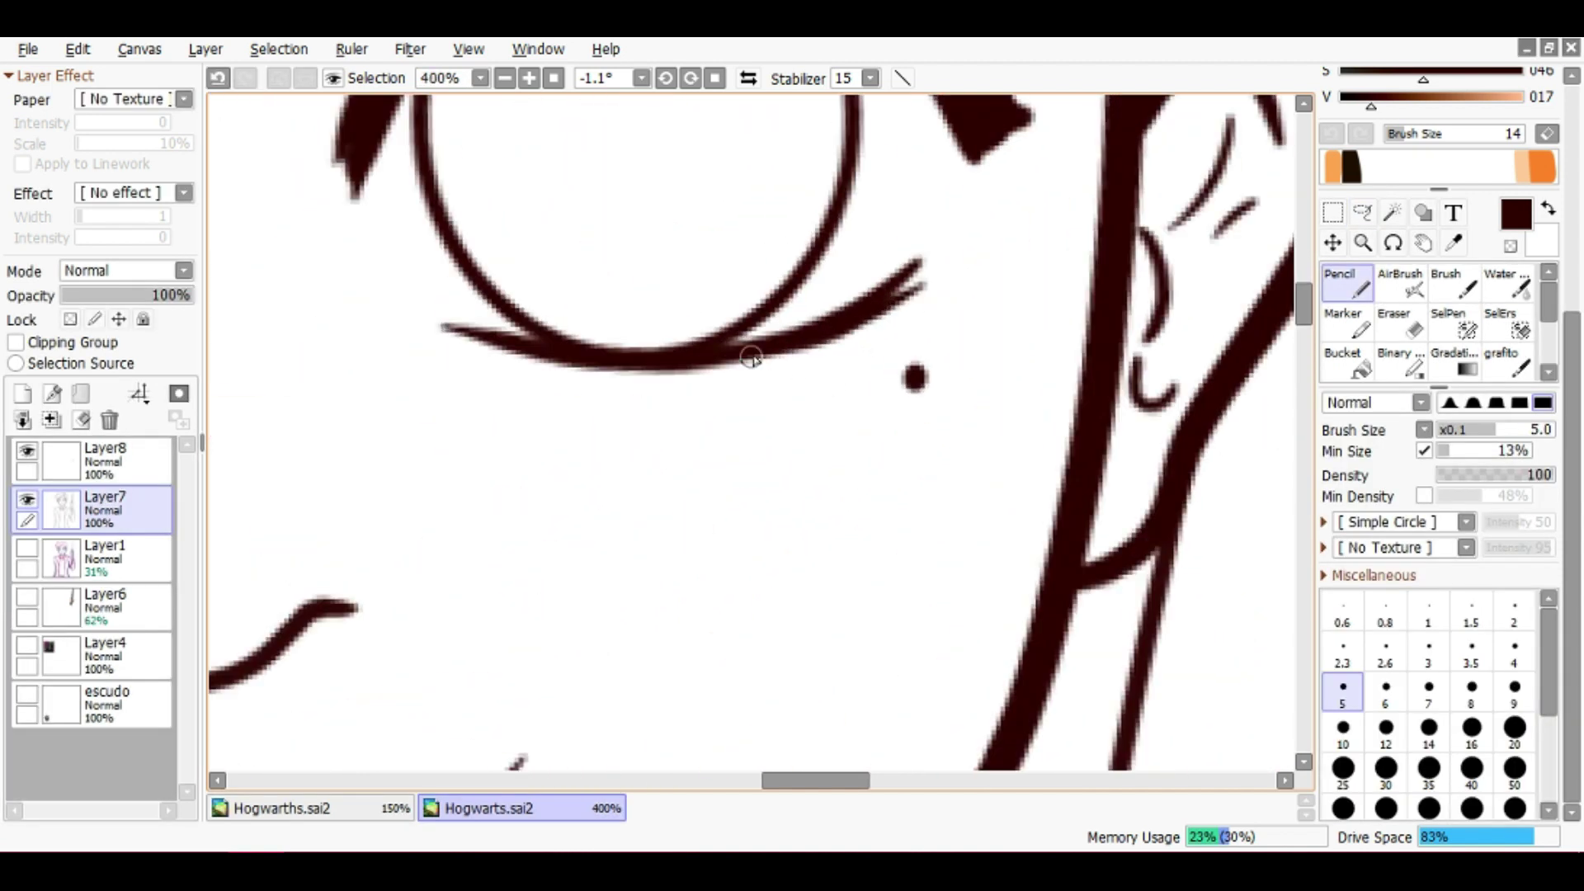
scroll(825, 396, down, 8)
drag(874, 417, 802, 376)
scroll(825, 388, down, 2)
scroll(816, 363, up, 3)
Erase the small mark above the mouth line, undo the last lip edit, and save the drawing
scroll(812, 353, up, 4)
key(e)
key(n)
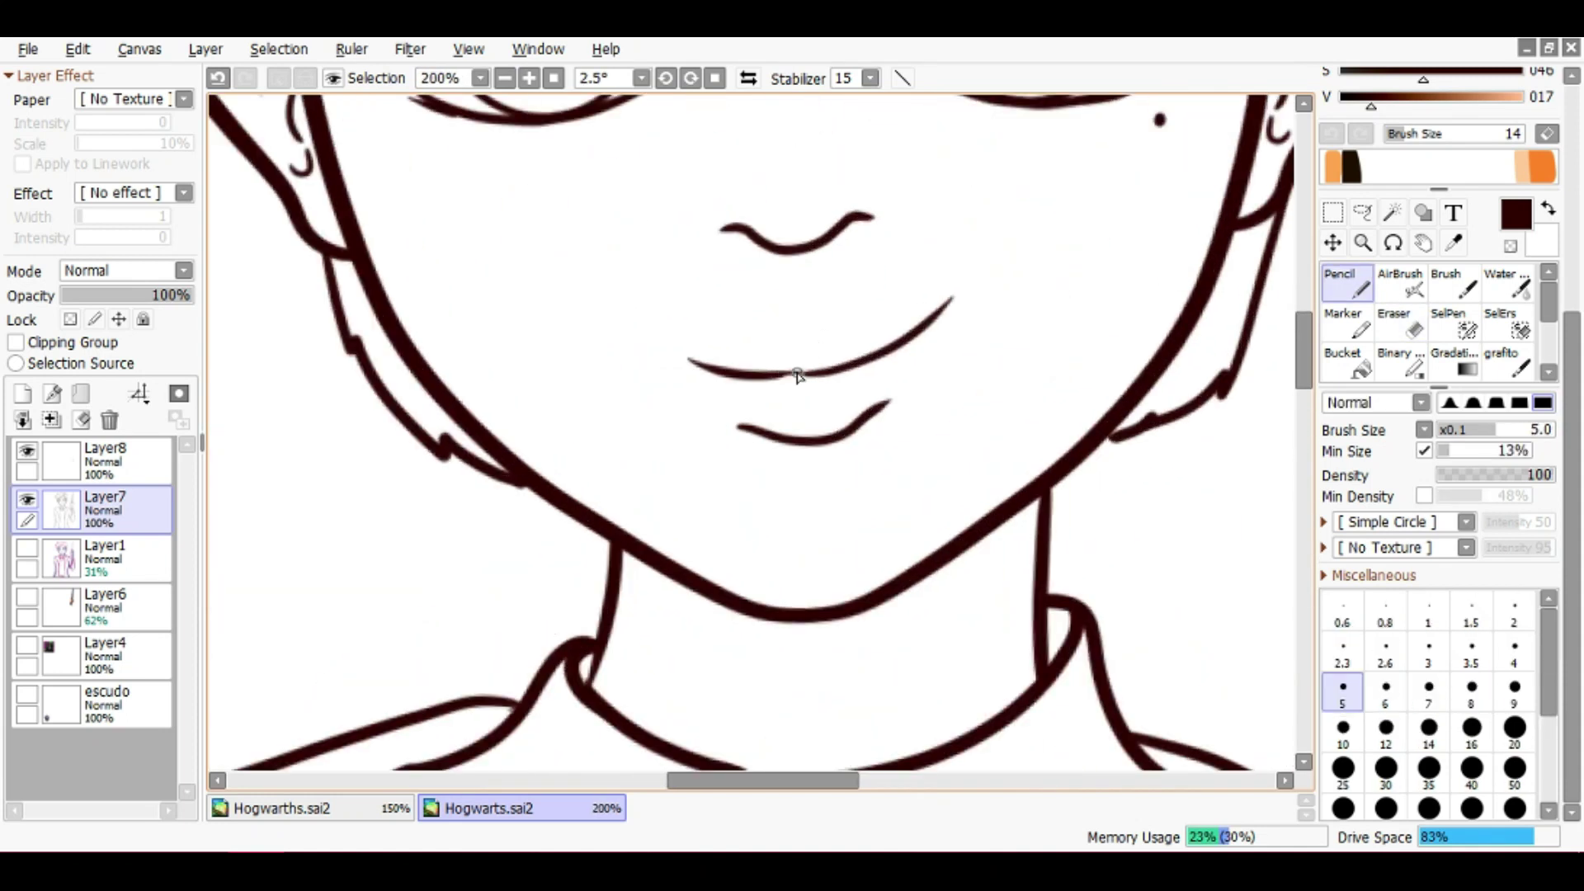
scroll(796, 371, down, 4)
scroll(796, 374, up, 2)
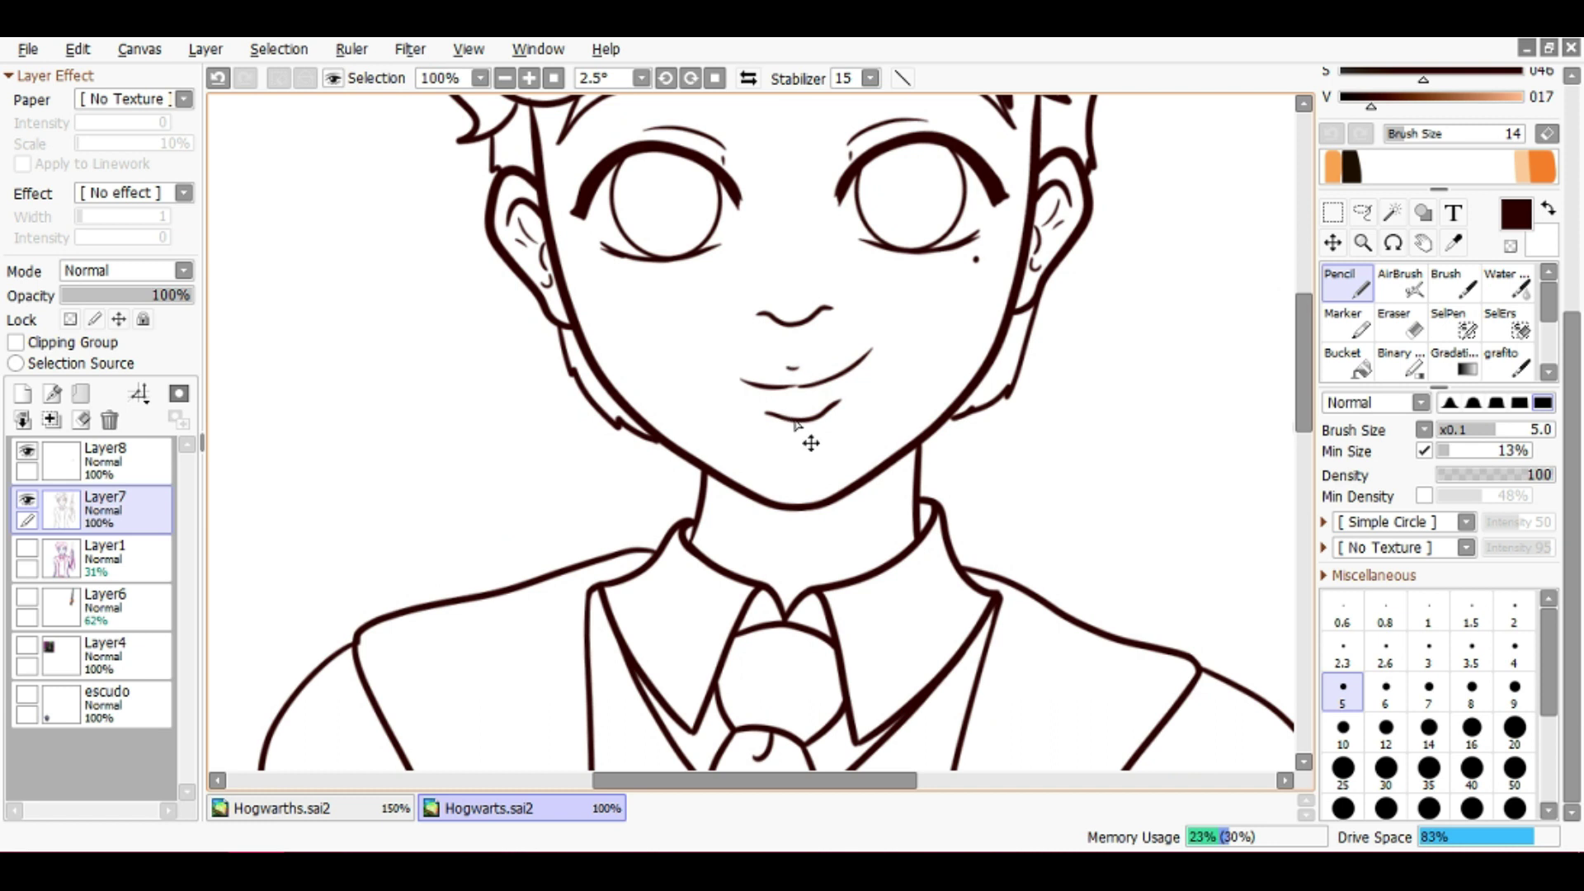
key(ctrl+z)
scroll(796, 425, down, 7)
drag(743, 413, 676, 421)
scroll(677, 420, up, 2)
key(ctrl+s)
scroll(665, 421, down, 1)
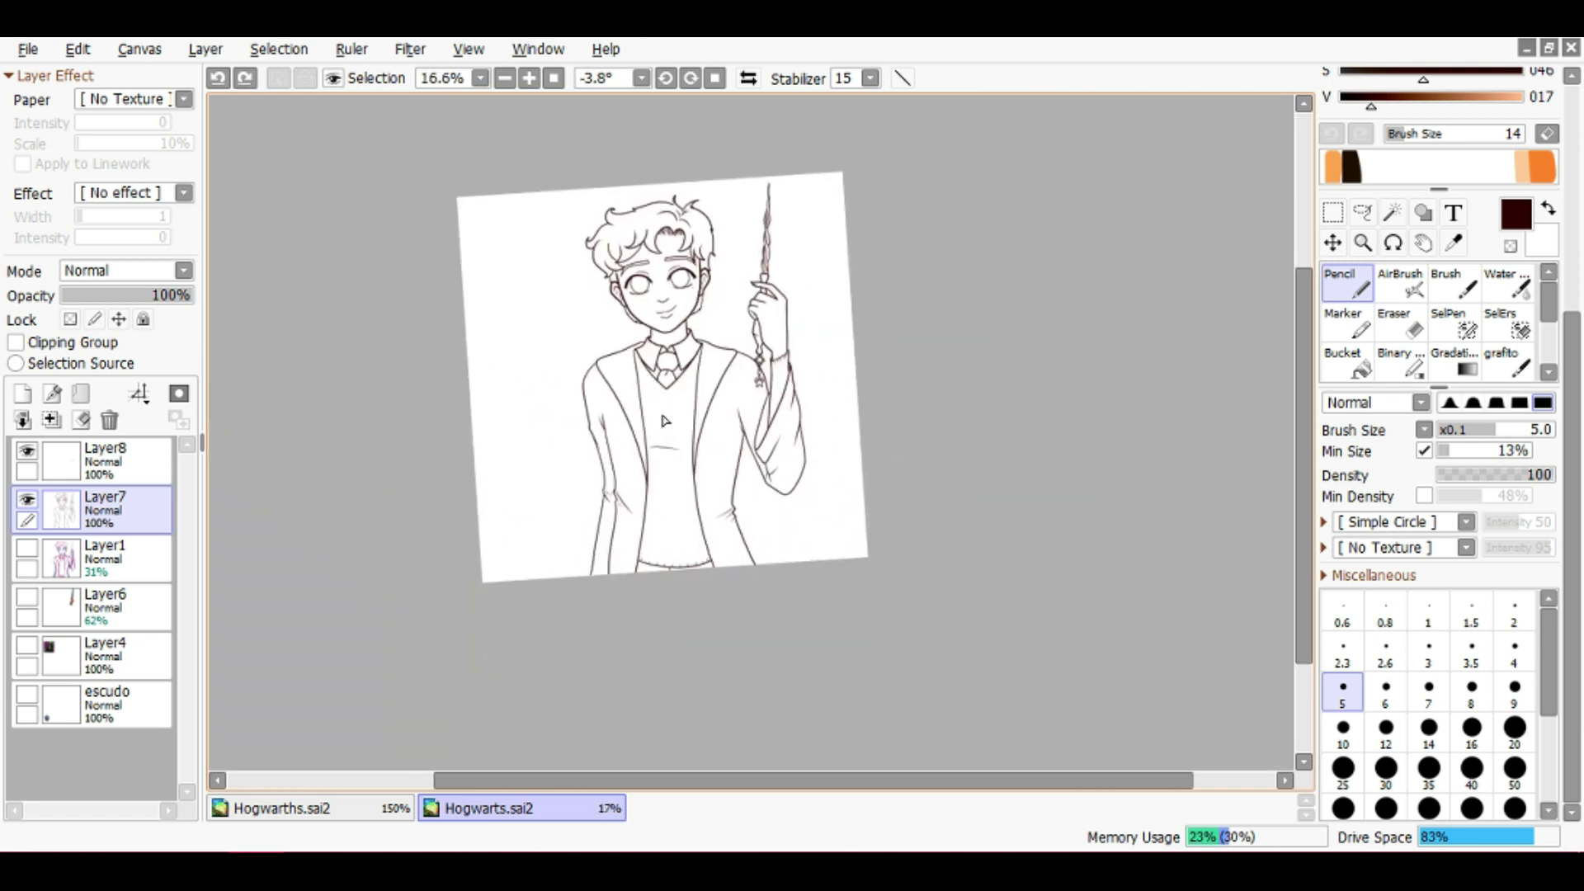
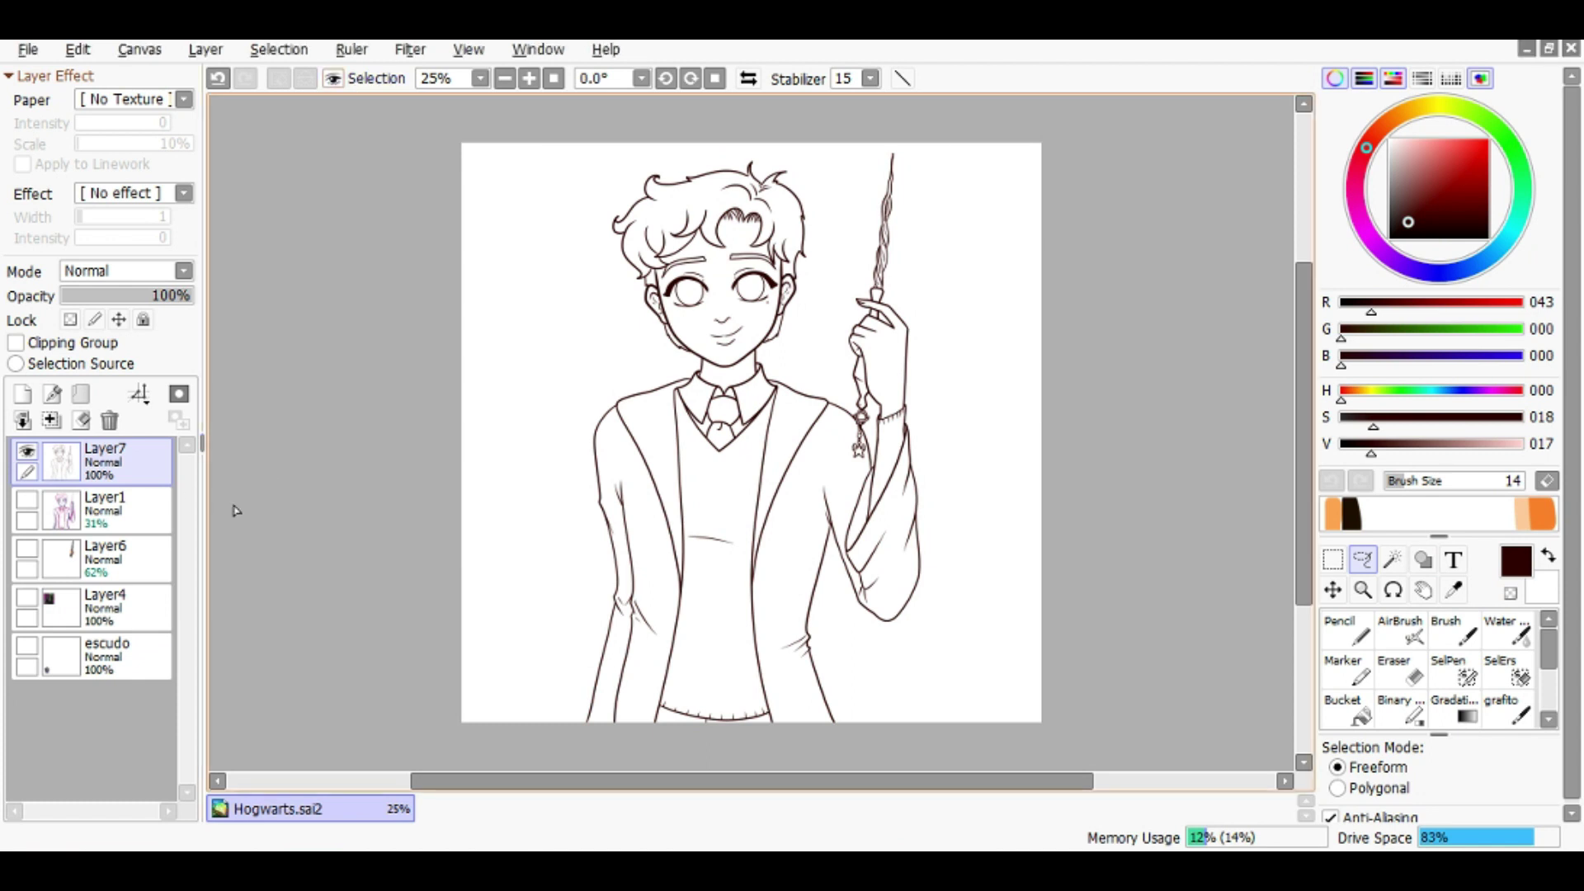
Select the background, invert the selection, and fill the character's silhouette with gray (RGB 106) on a new layer below the line art
key(w)
click(920, 355)
scroll(891, 351, up, 2)
scroll(893, 334, down, 2)
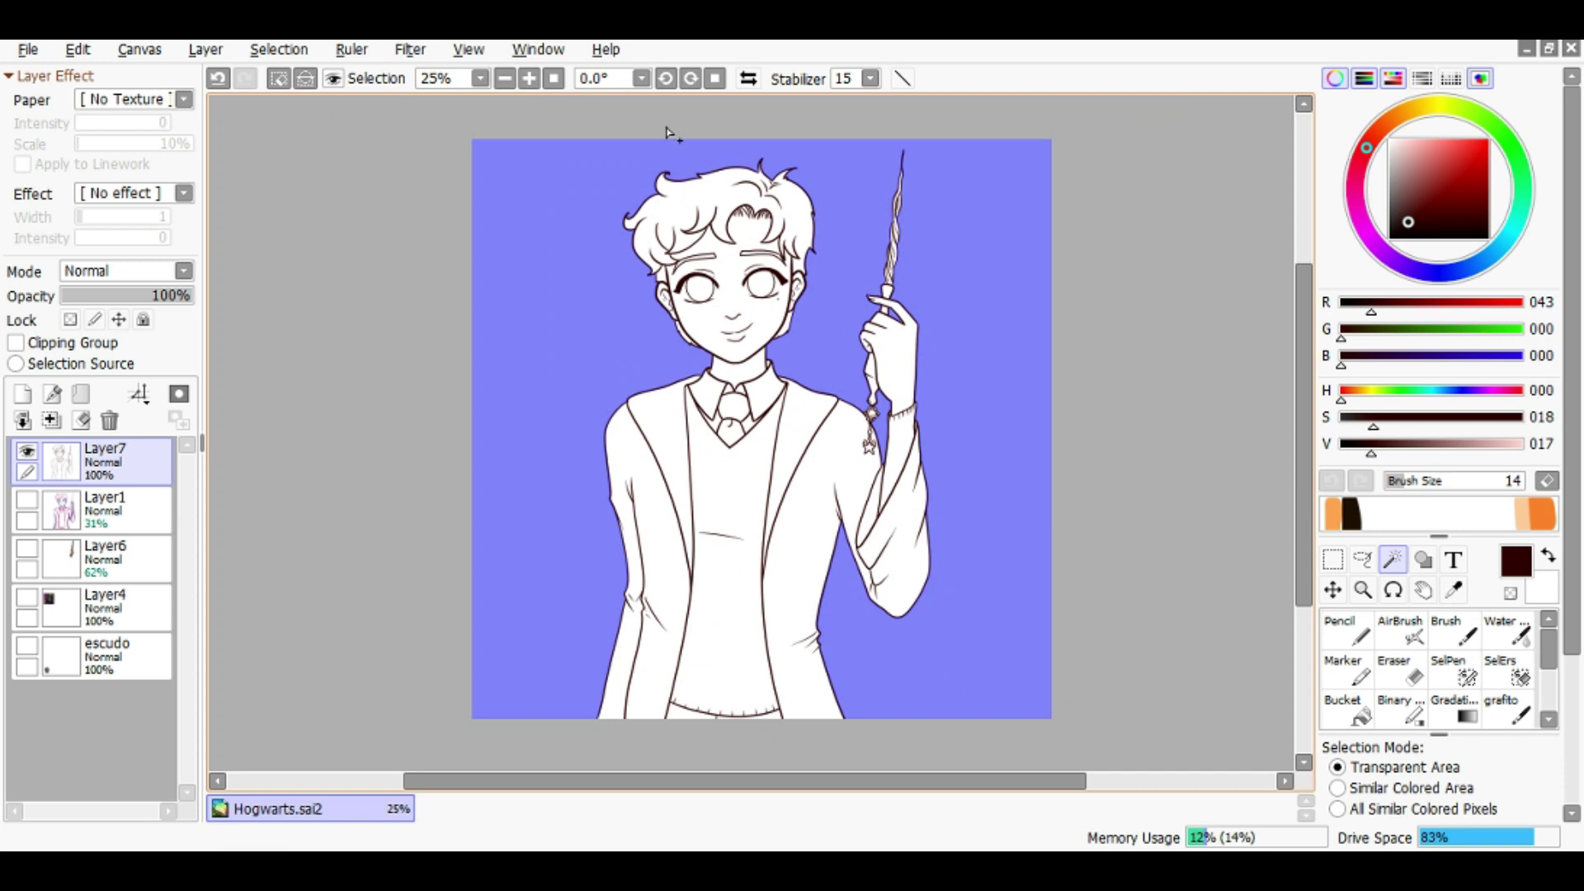
key(ctrl+i)
key(ctrl+shift+n)
key(n)
mouse_move(933, 353)
mouse_down()
mouse_move(902, 255)
mouse_move(514, 689)
mouse_up()
Inspect the gray fill's edges along the robe, sleeves, hair, face and collar for gaps or spills
scroll(638, 522, up, 4)
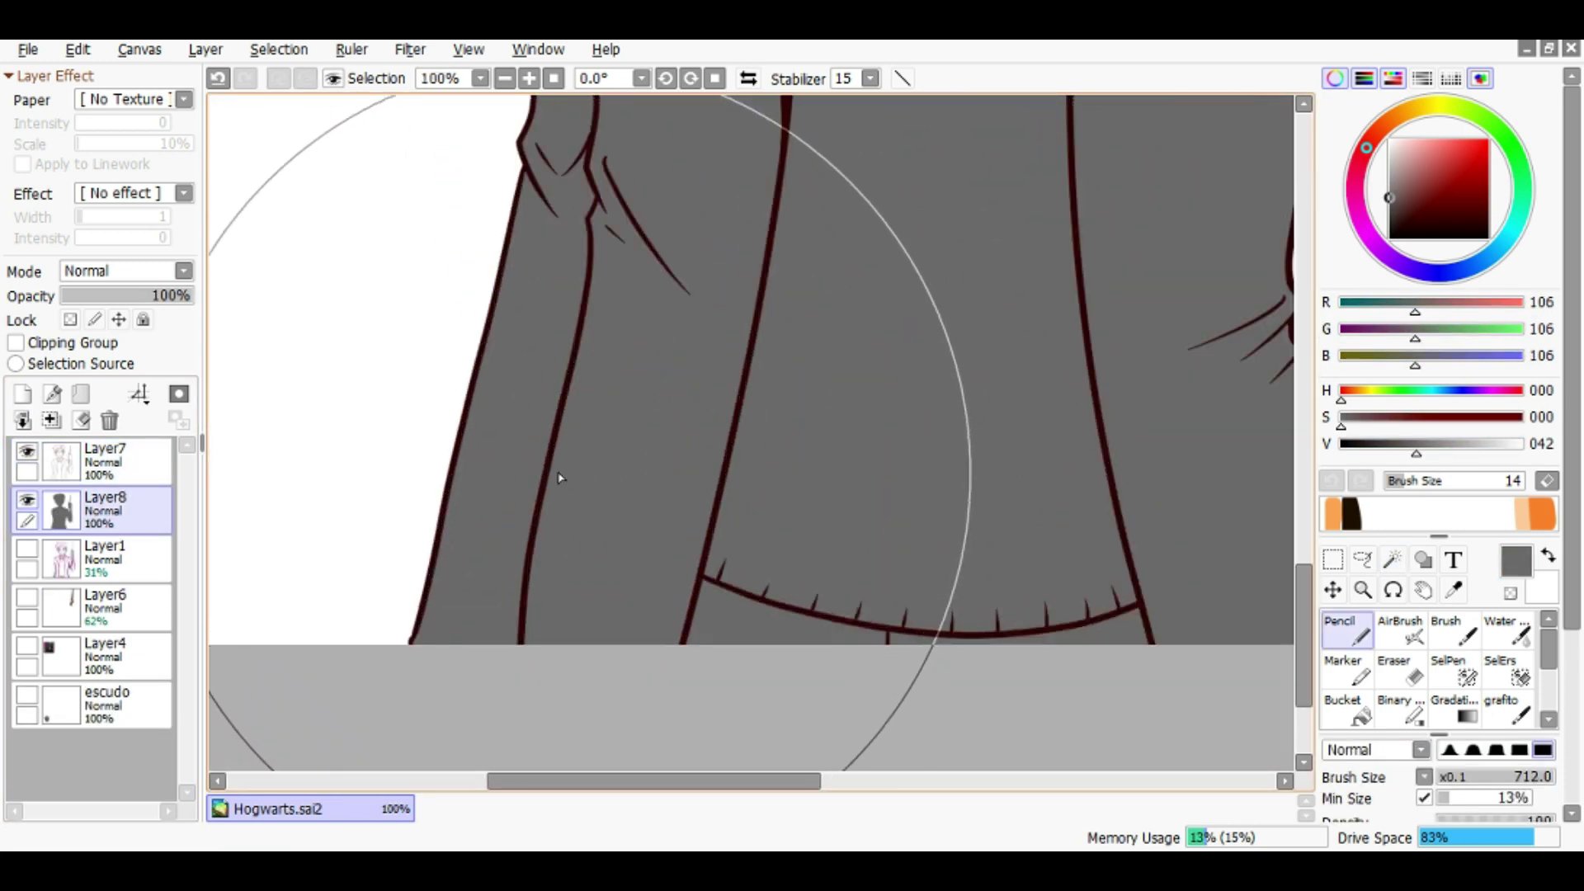
drag(713, 455, 686, 505)
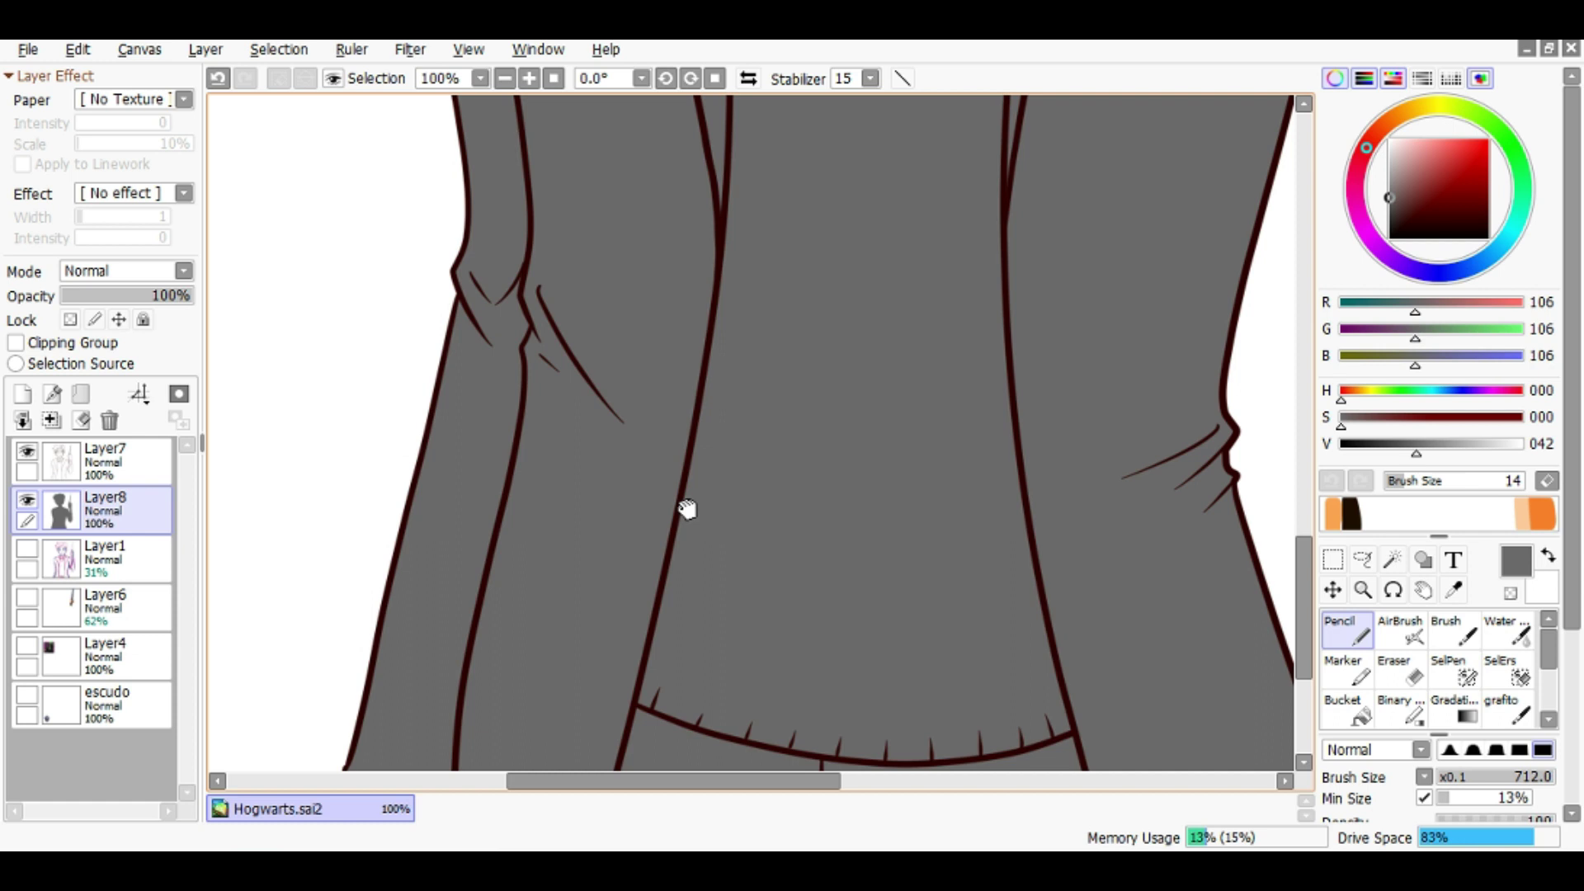
mouse_move(686, 506)
mouse_down()
mouse_move(775, 505)
mouse_move(594, 424)
mouse_move(894, 402)
mouse_up()
scroll(612, 399, up, 1)
scroll(894, 402, up, 10)
key(e)
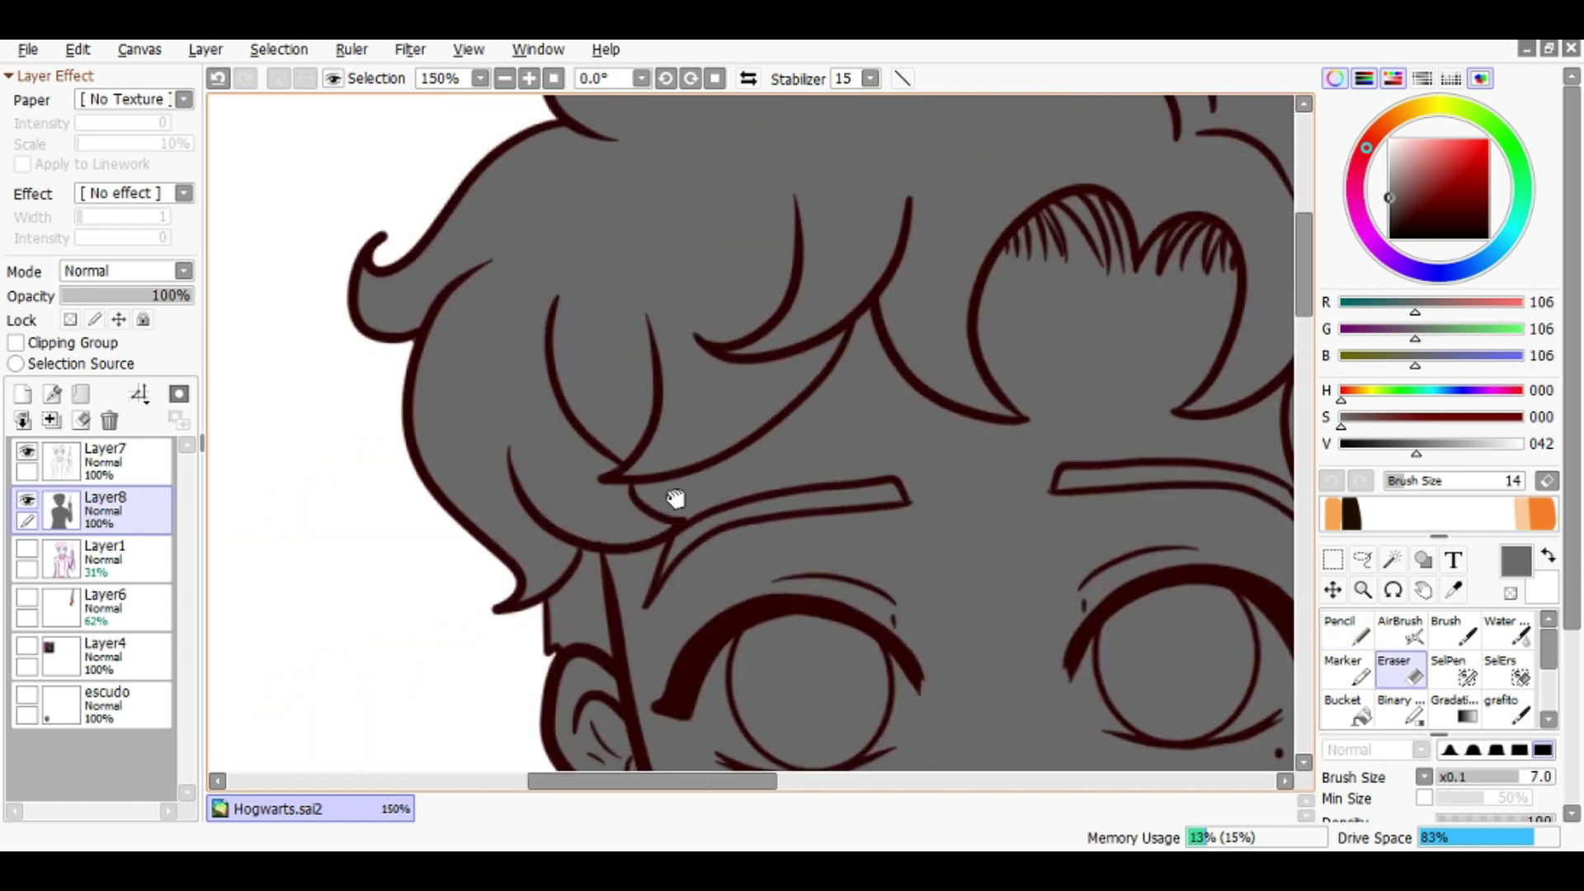
drag(780, 307, 901, 445)
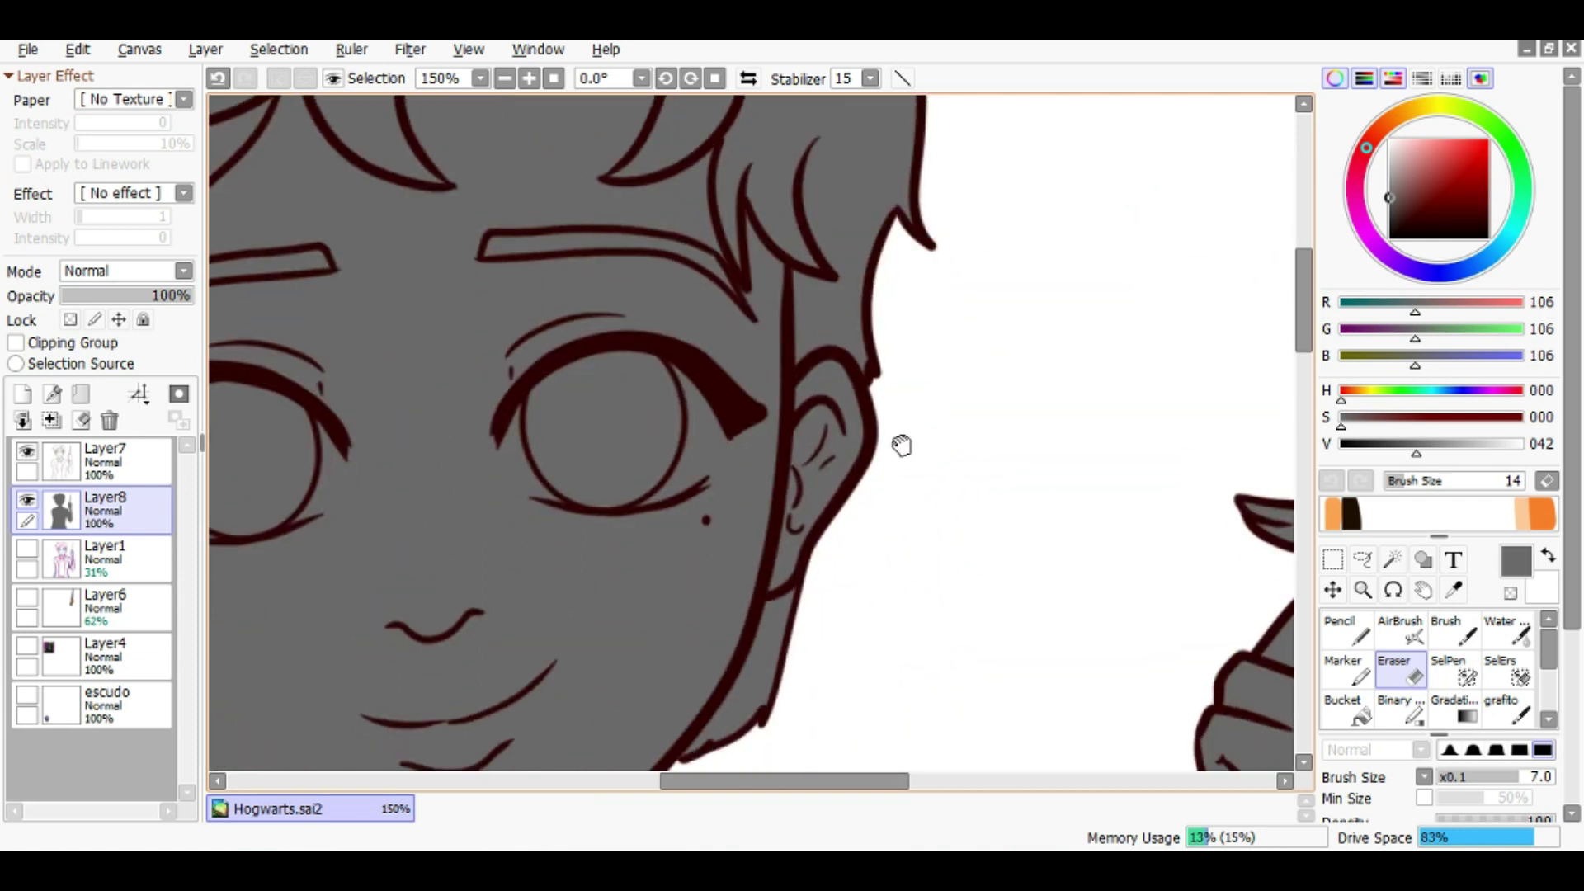
scroll(902, 446, down, 5)
scroll(835, 485, down, 3)
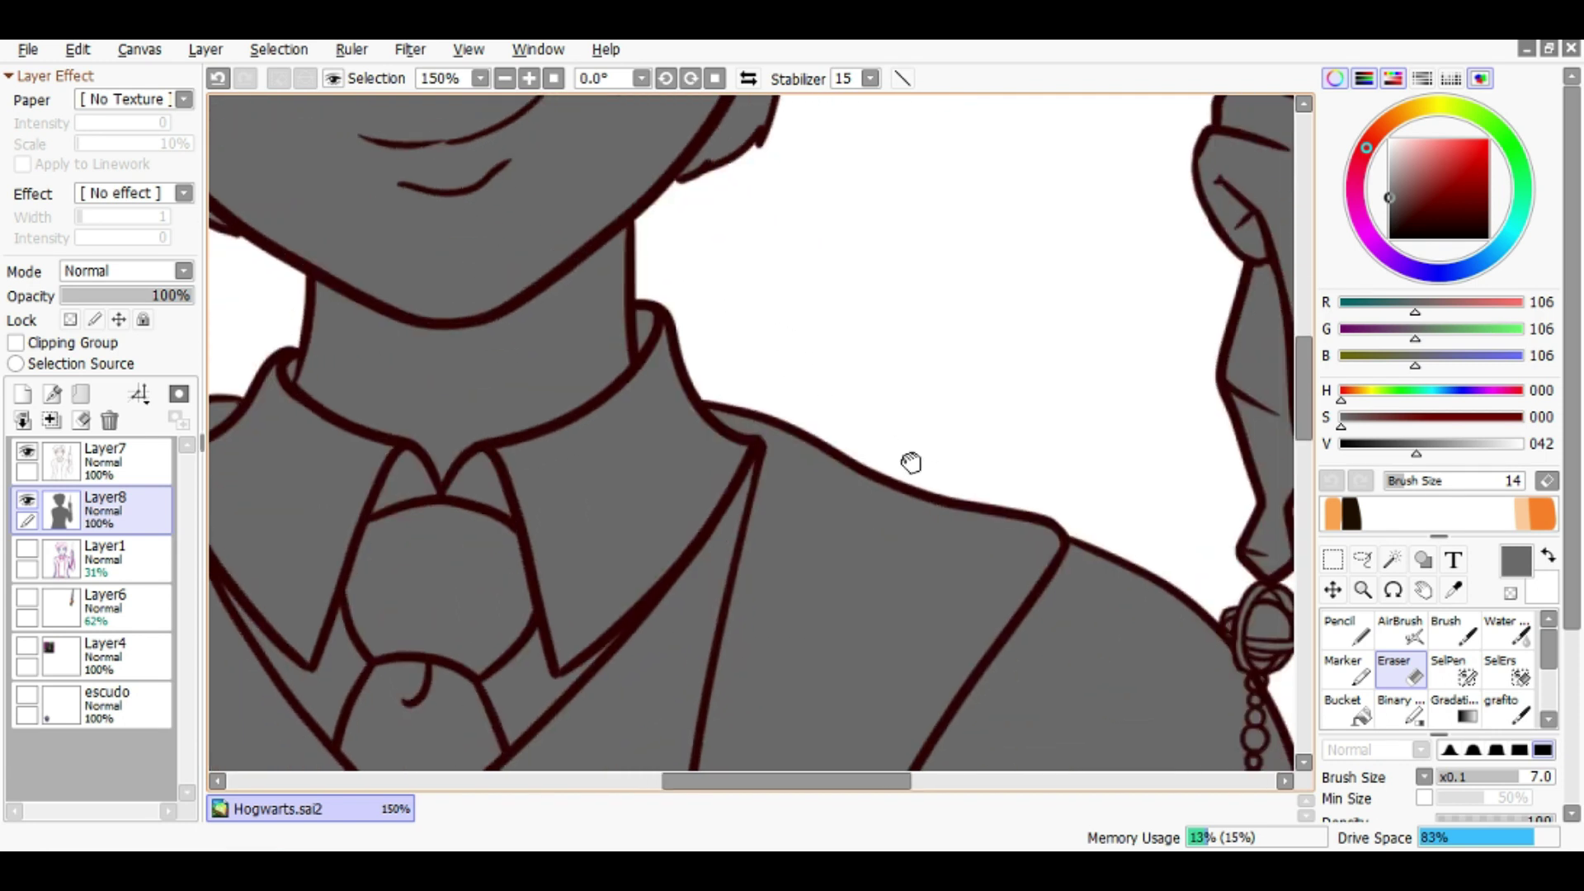
Erase the robe line crossing the hanging ornament's upper beads and retouch the bead outlines with the dark line color
scroll(913, 460, up, 5)
drag(990, 367, 955, 433)
drag(808, 517, 739, 453)
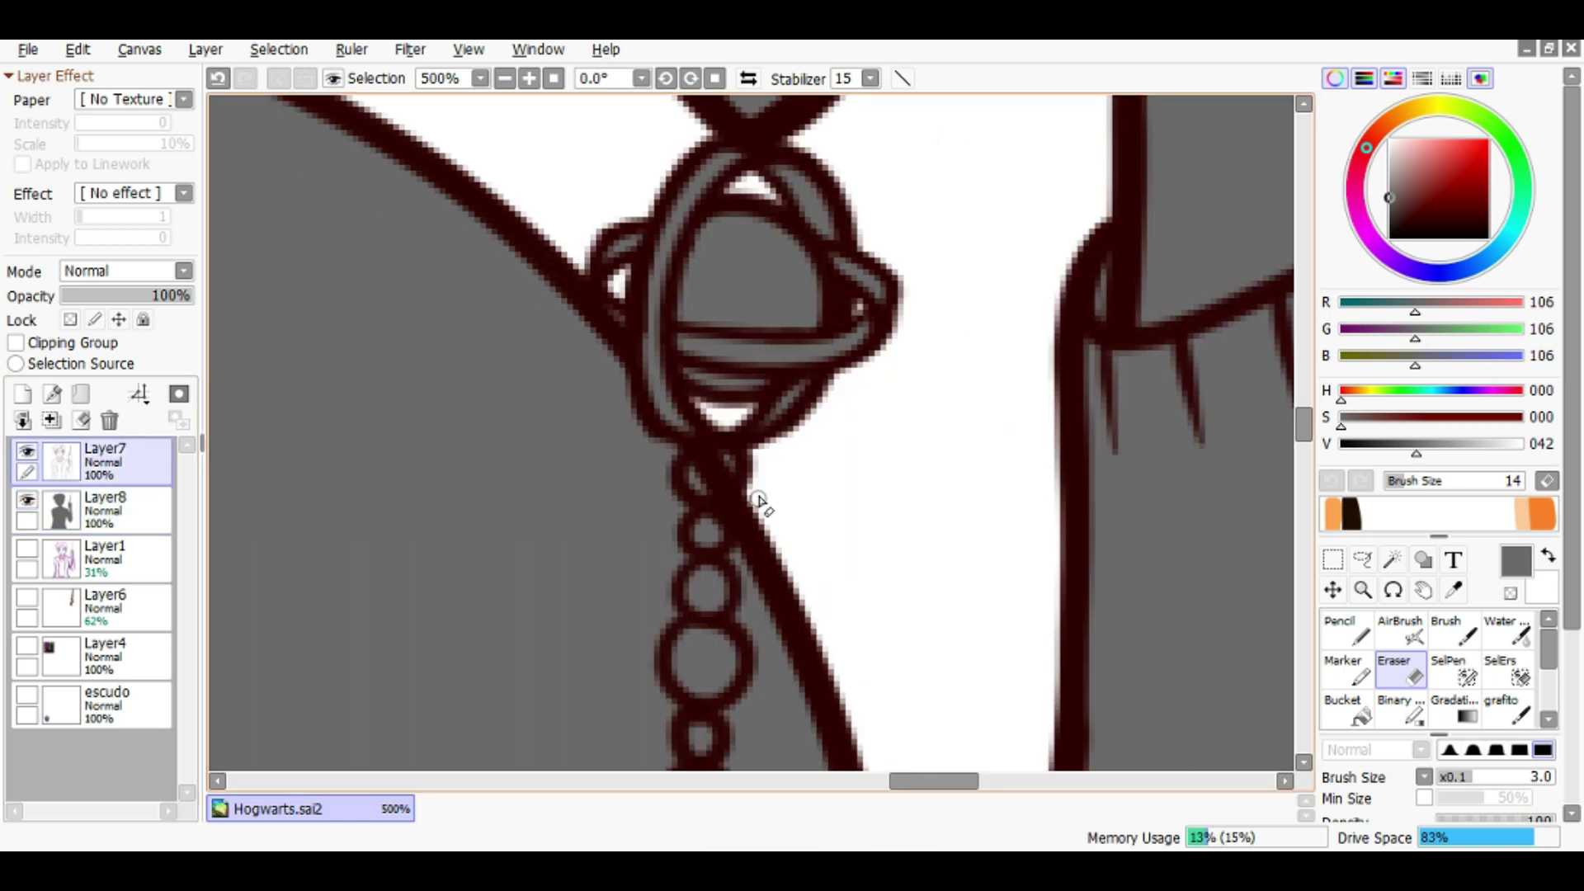
scroll(708, 479, up, 1)
scroll(707, 465, down, 4)
scroll(725, 460, up, 4)
key(n)
alt+click(728, 318)
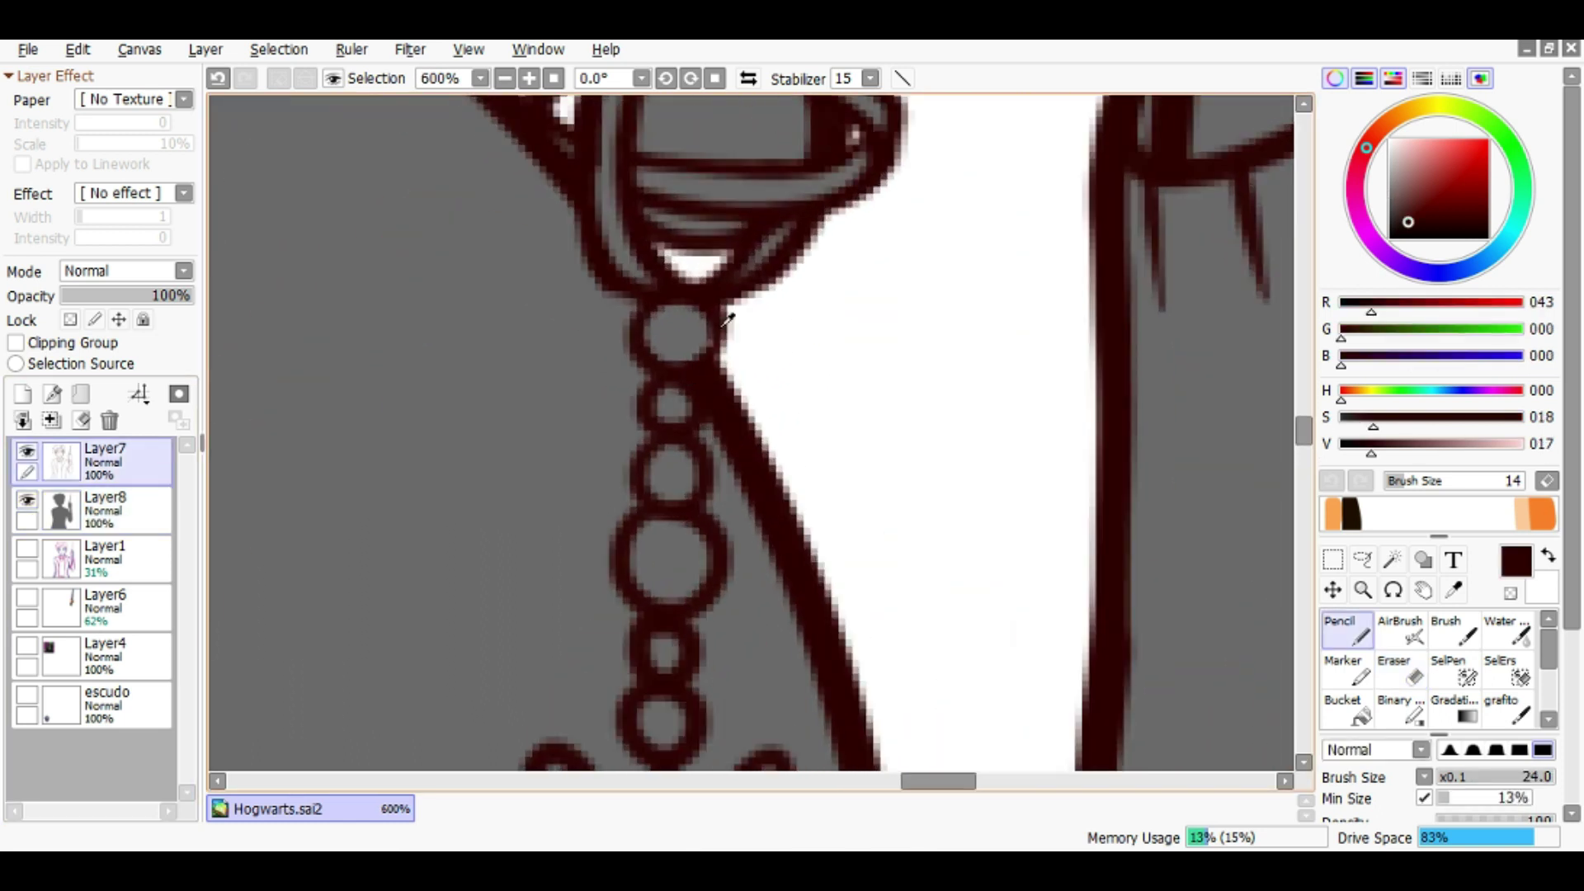
scroll(679, 352, down, 4)
scroll(742, 559, down, 1)
Retouch the line art at the base of the curled little finger, where it meets the wand handle
drag(743, 558, 647, 407)
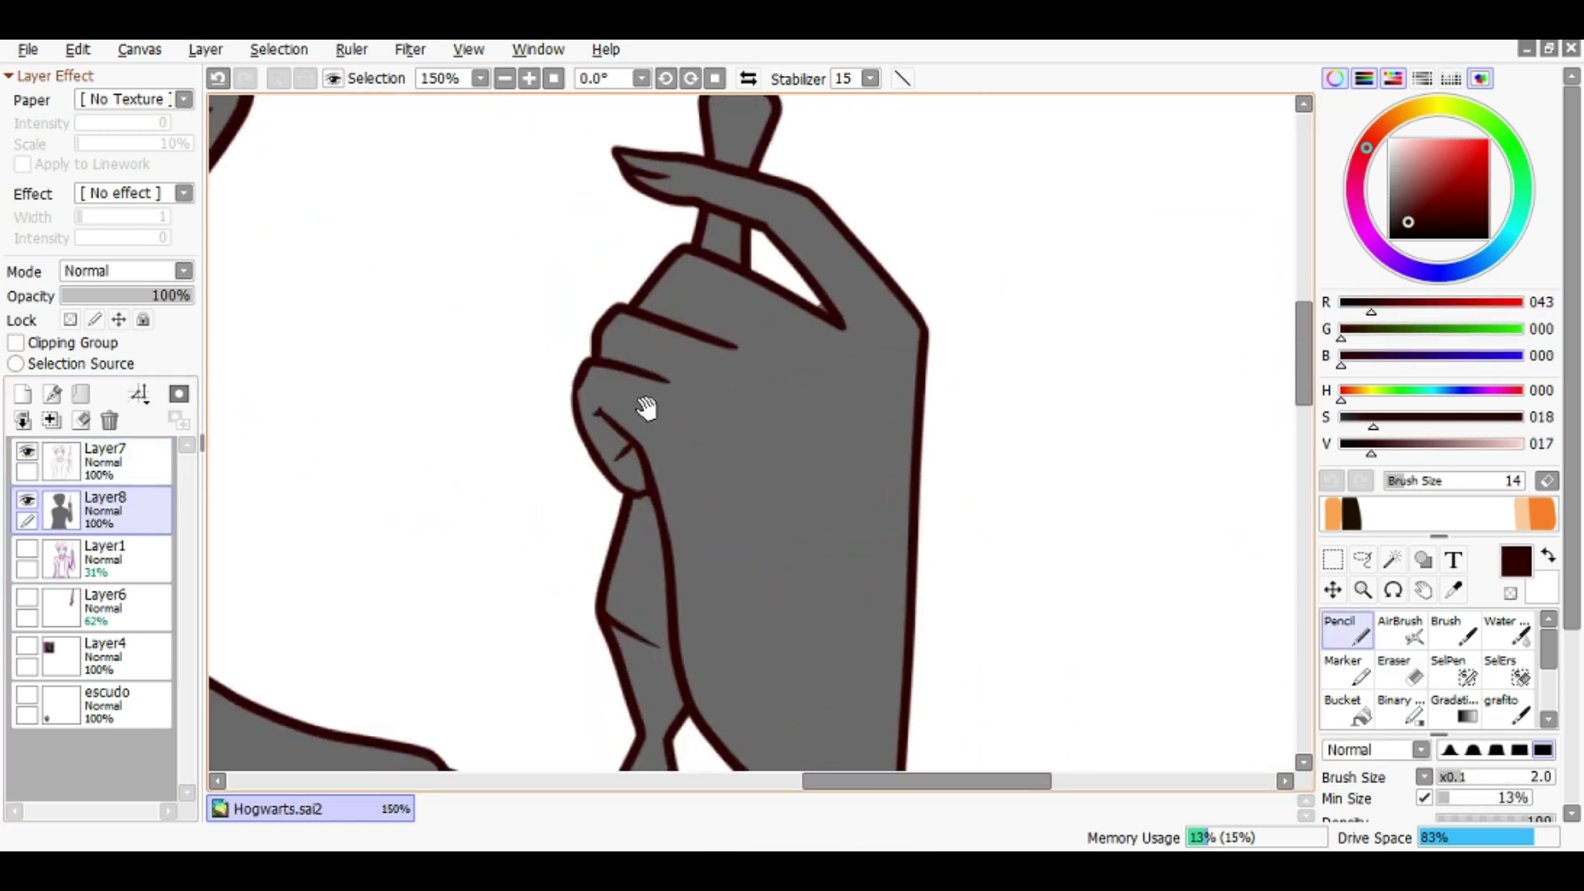
scroll(617, 488, up, 2)
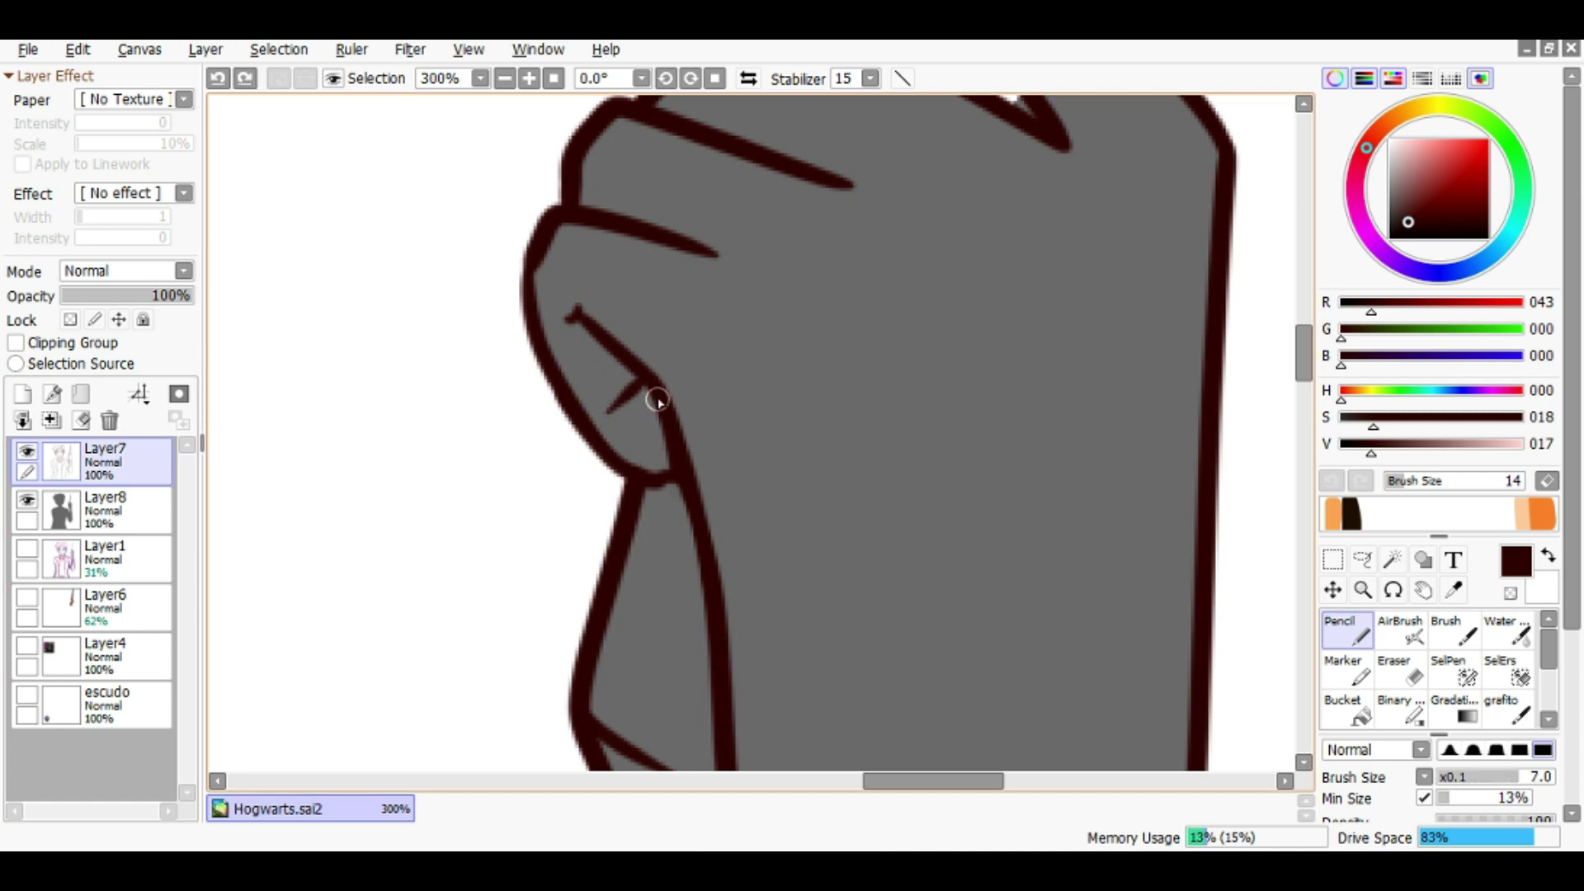
scroll(693, 437, down, 4)
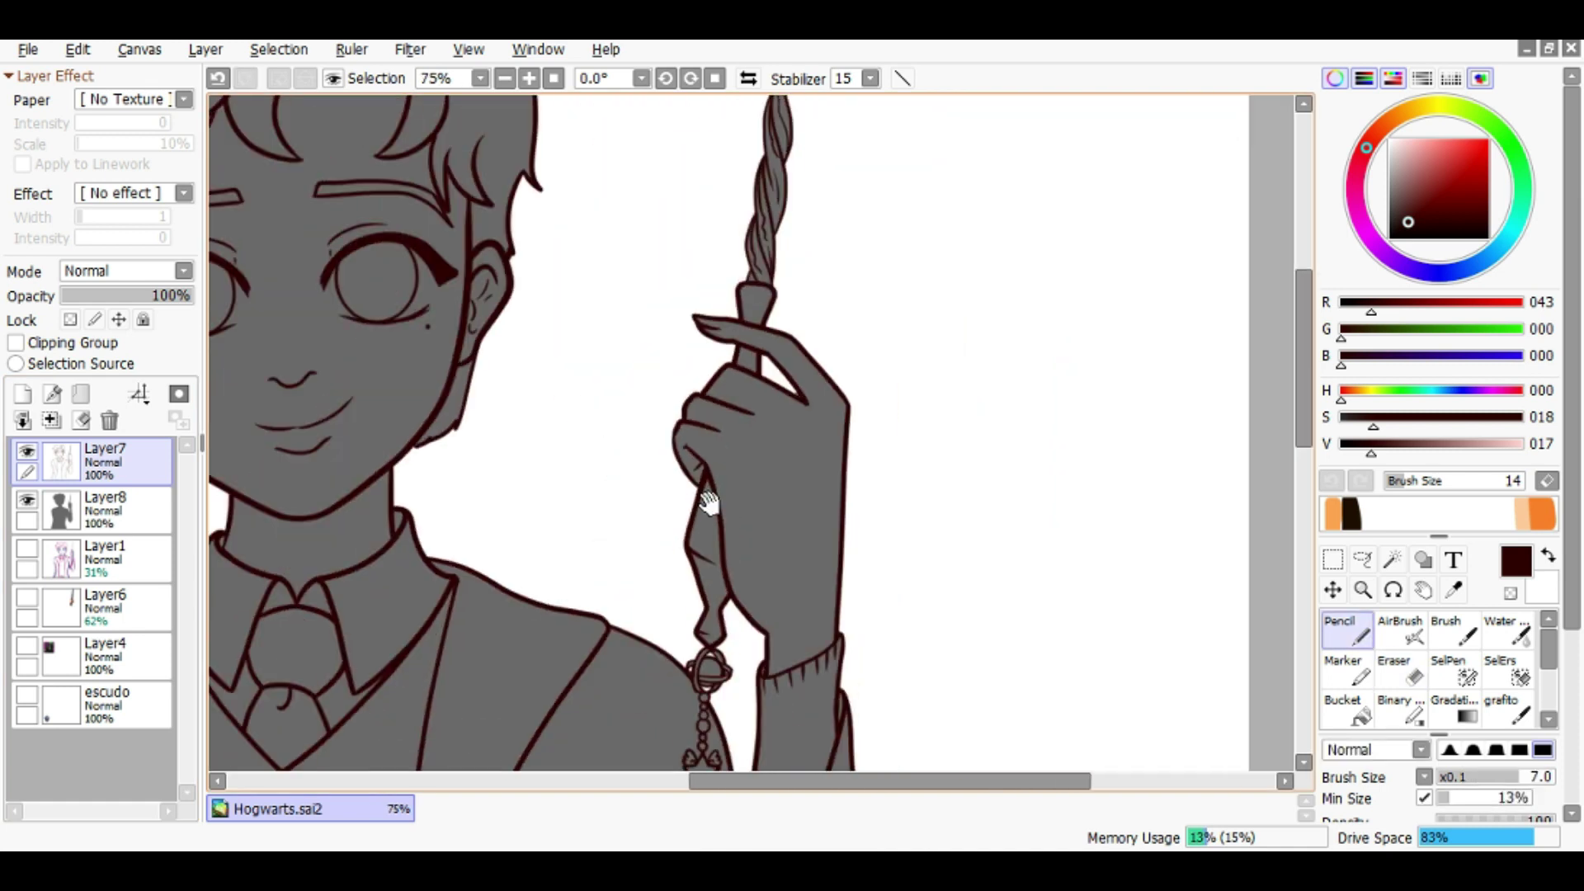
Erase the gray fill from the narrow gap between the wand's twisted strands on the silhouette layer
scroll(711, 461, up, 5)
mouse_move(690, 495)
mouse_down()
mouse_move(919, 353)
mouse_move(771, 343)
mouse_up()
key(e)
scroll(918, 365, down, 2)
scroll(742, 446, up, 2)
key(bracketleft)
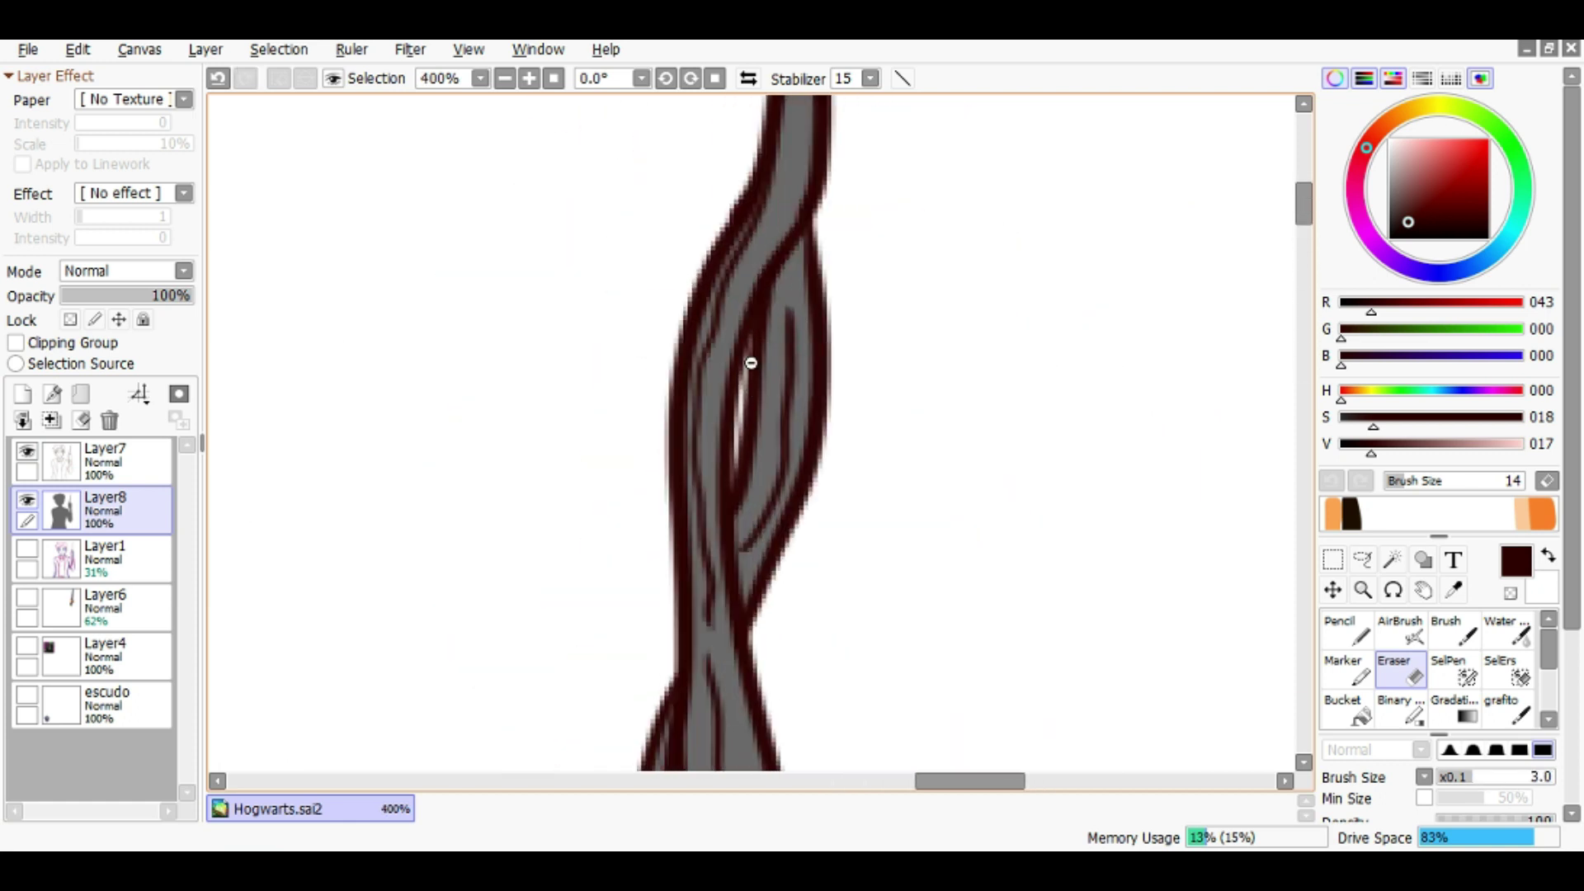
scroll(751, 363, down, 3)
drag(697, 432, 740, 459)
scroll(740, 459, down, 3)
Add a folder clipped to the gray silhouette layer and create a new layer inside it
click(51, 420)
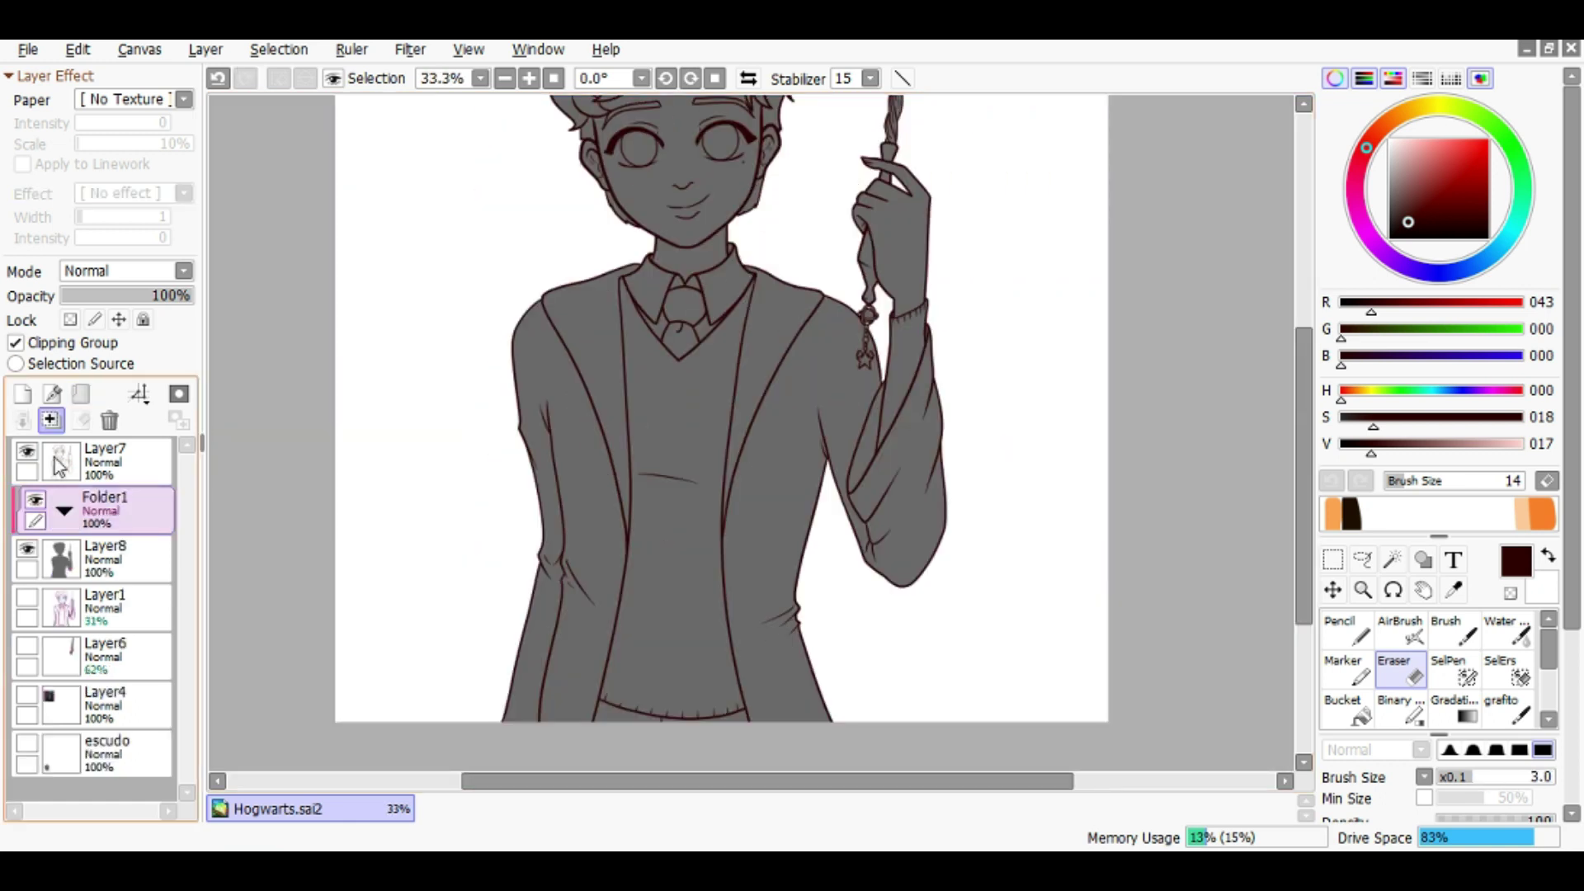
key(ctrl+shift+n)
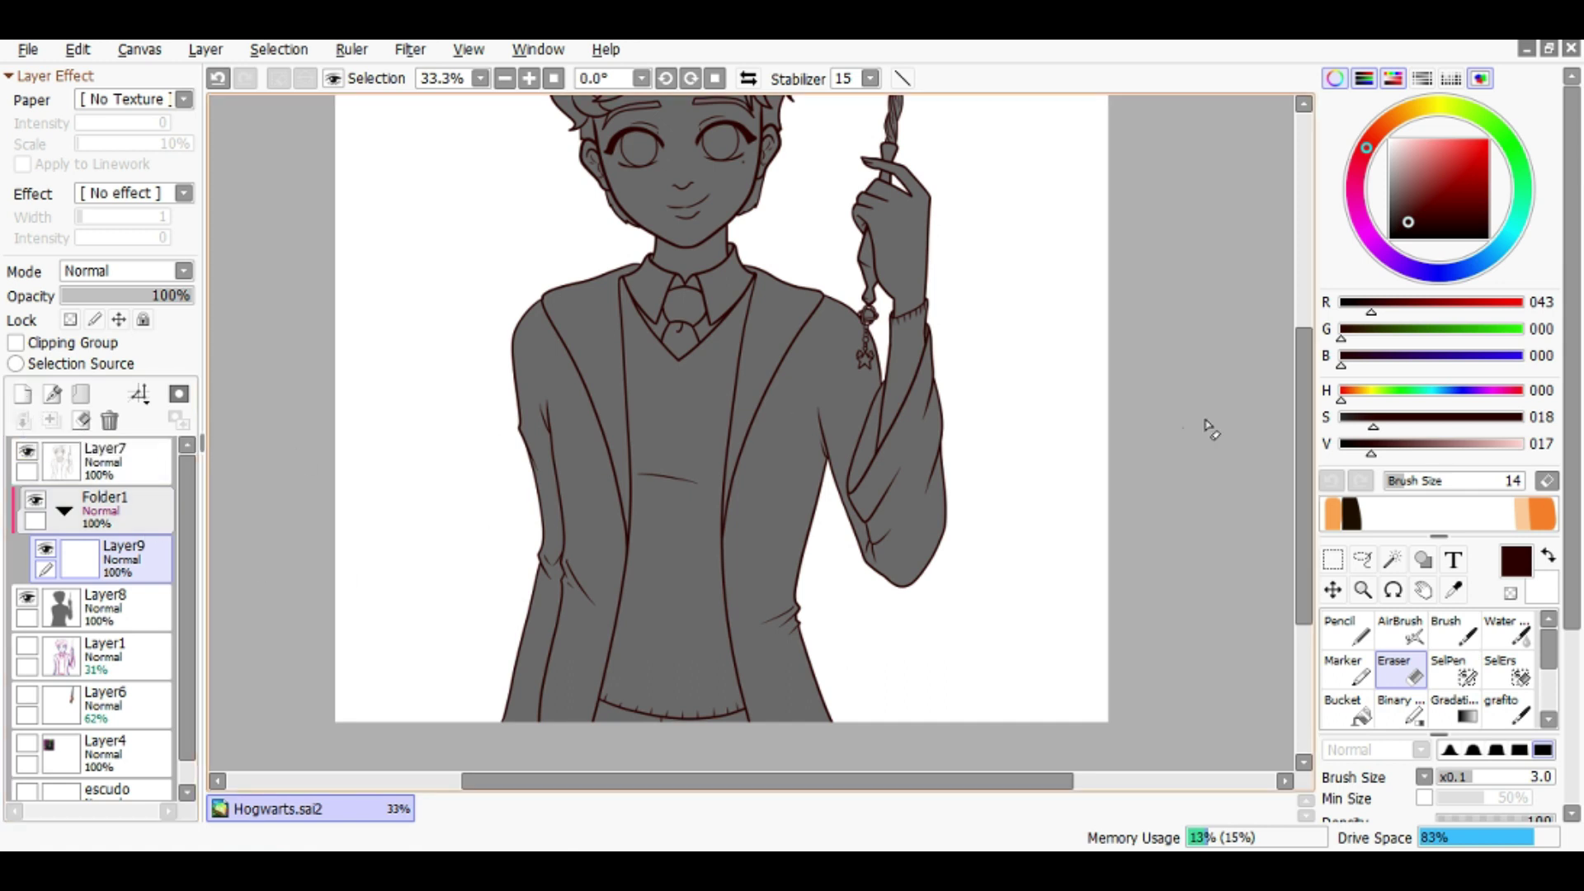
Select the robe's body and sleeve areas from the line art and paint them near-black (RGB 23) on the new clipped layer
click(1390, 227)
click(103, 458)
key(w)
click(607, 528)
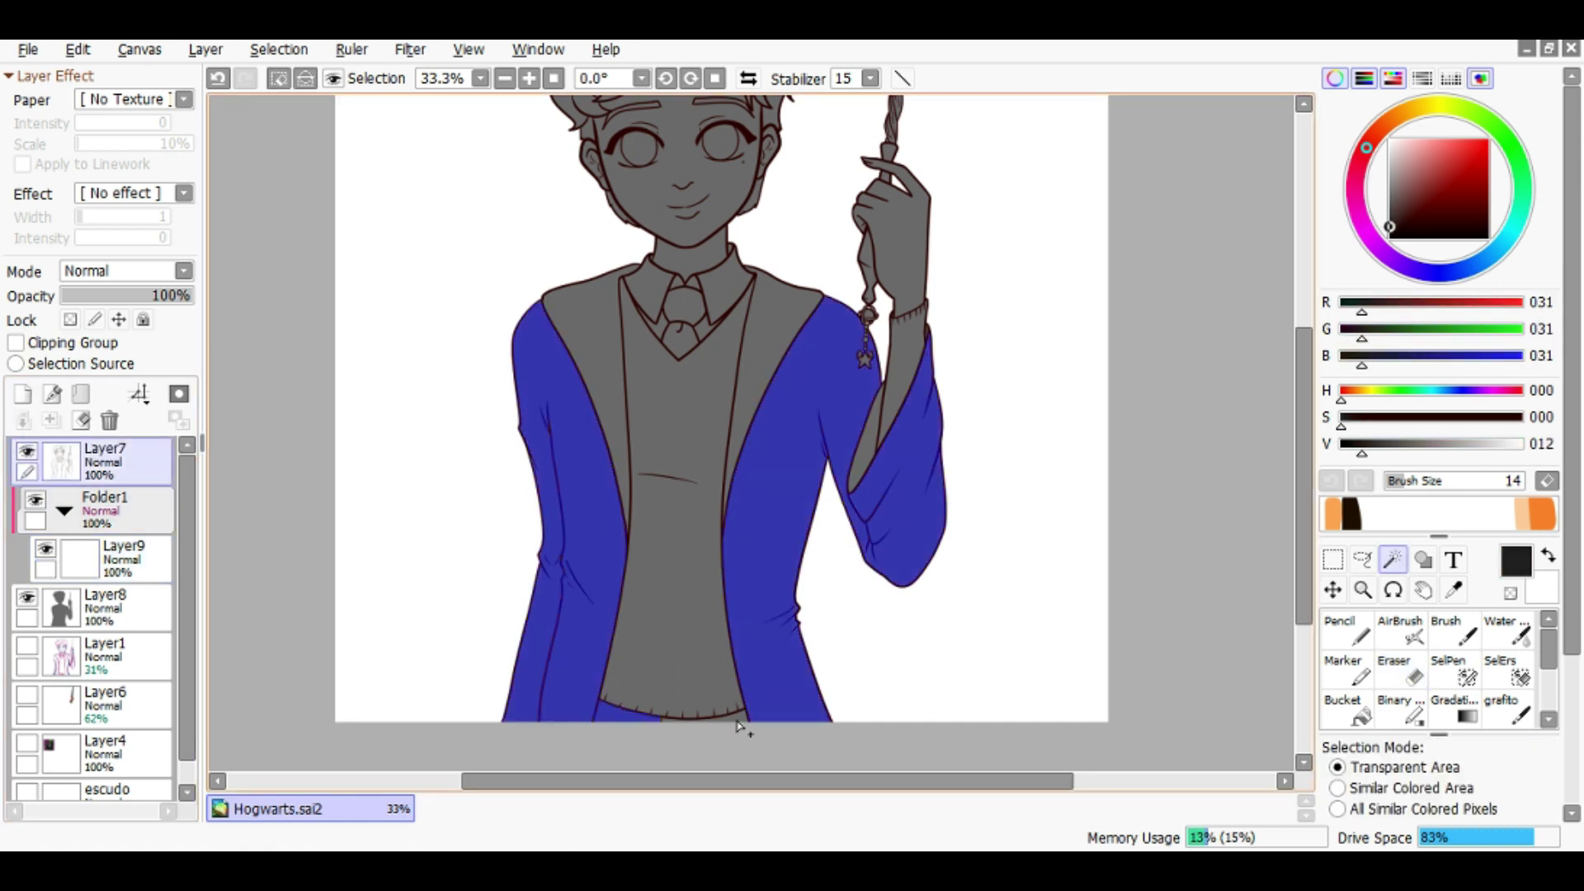
click(124, 560)
key(n)
mouse_move(566, 743)
mouse_down()
mouse_move(566, 523)
mouse_move(501, 415)
mouse_move(895, 643)
mouse_up()
key(ctrl+d)
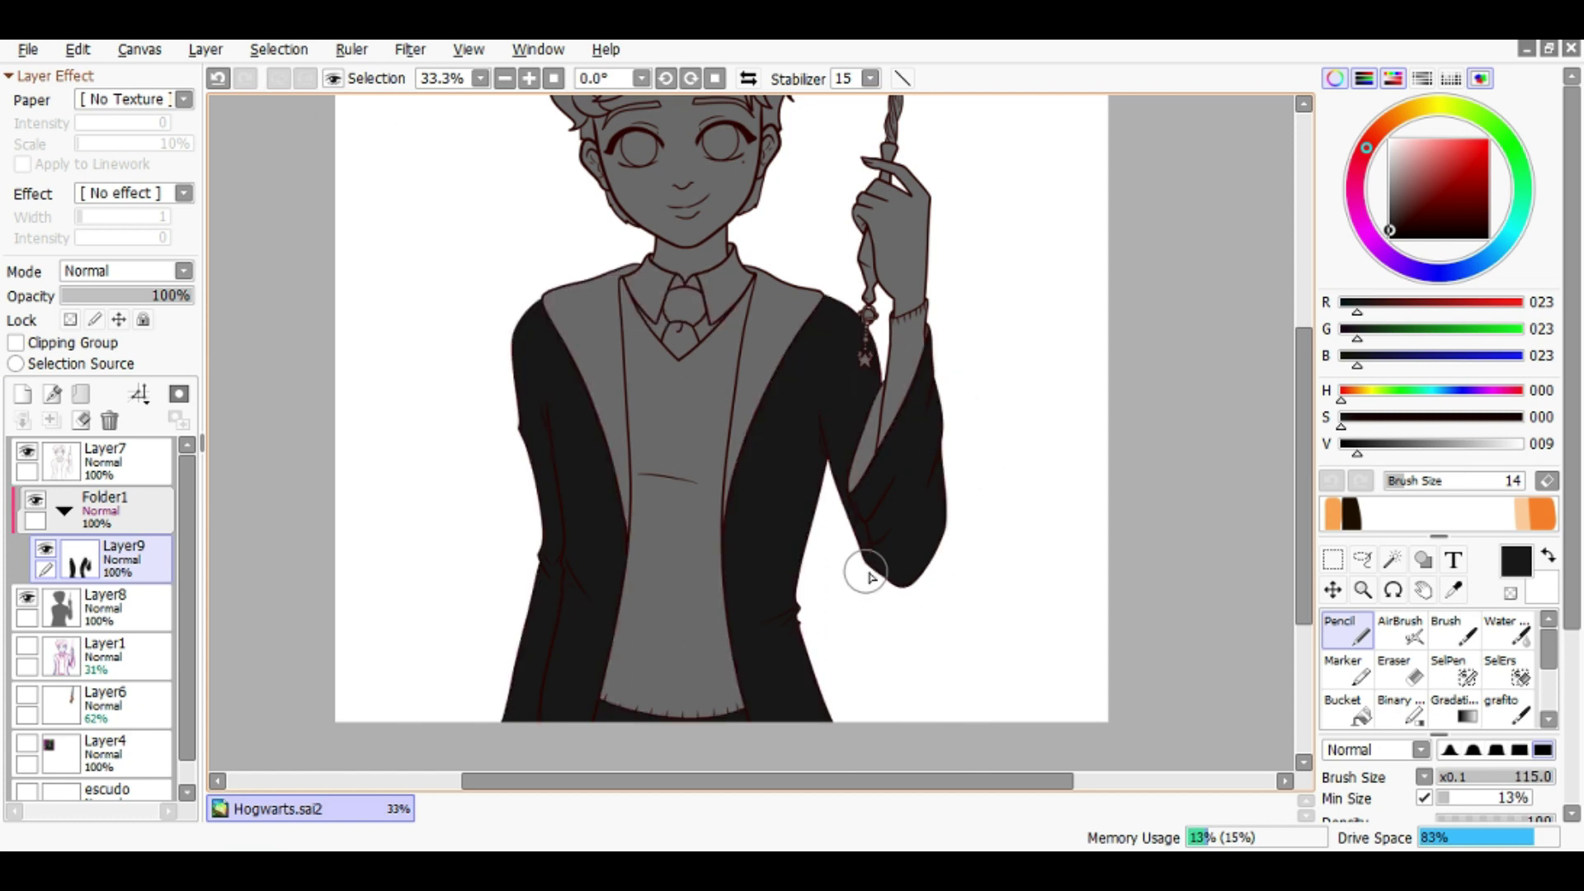
Inspect the near-black robe fill's edges along the lower hem and at the shoulder seam for gaps or spills
scroll(548, 425, up, 3)
scroll(884, 513, down, 1)
scroll(1001, 427, down, 3)
scroll(685, 672, up, 1)
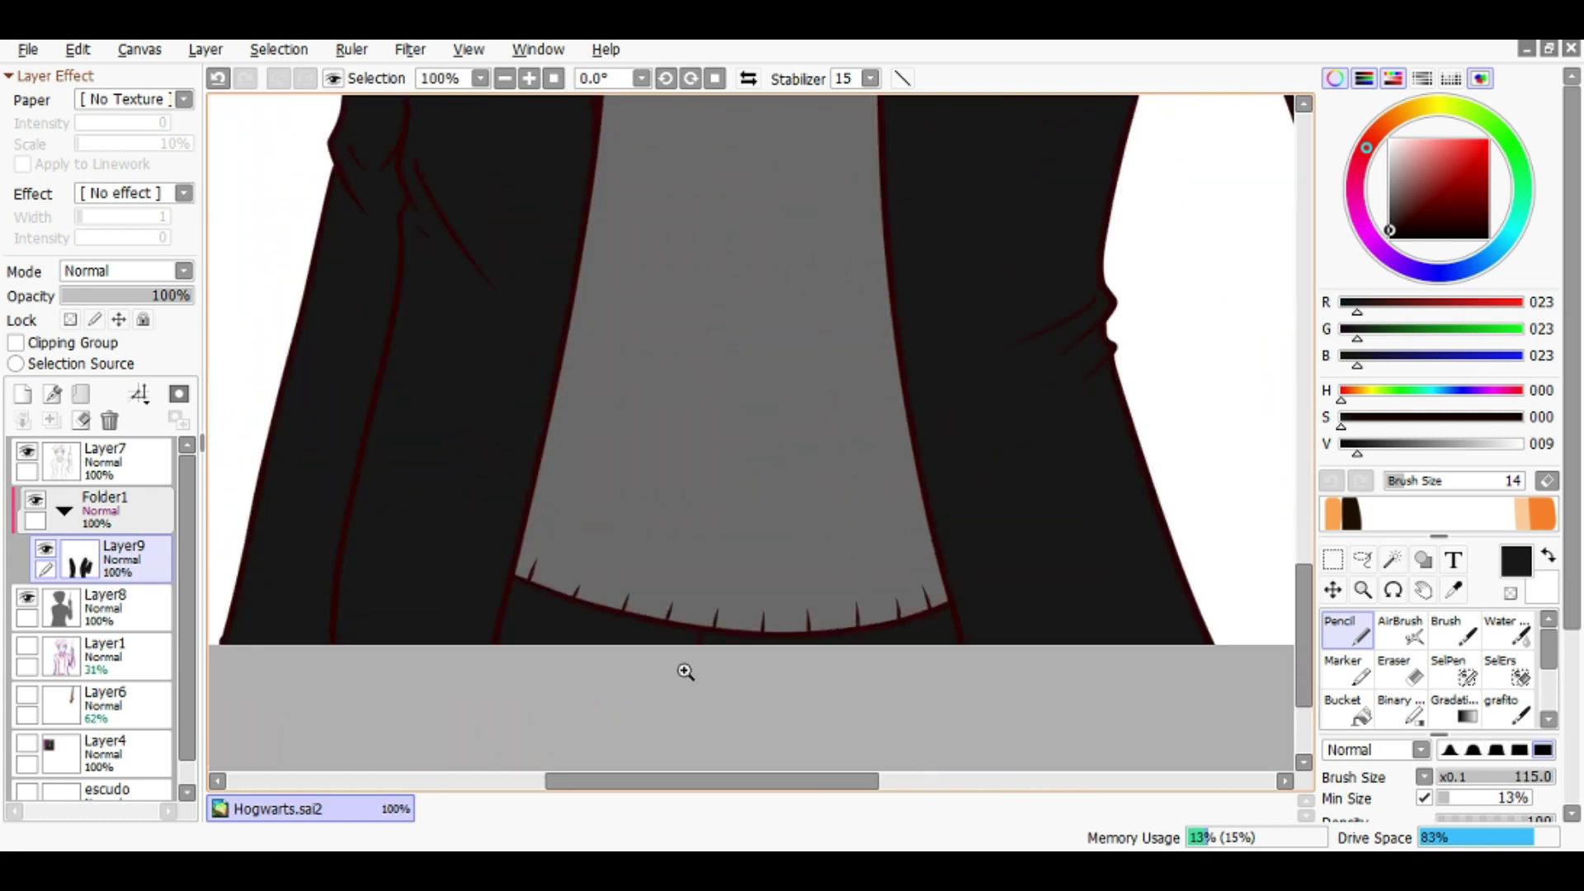
scroll(686, 672, down, 1)
scroll(701, 584, up, 5)
click(123, 462)
key(e)
scroll(648, 335, up, 4)
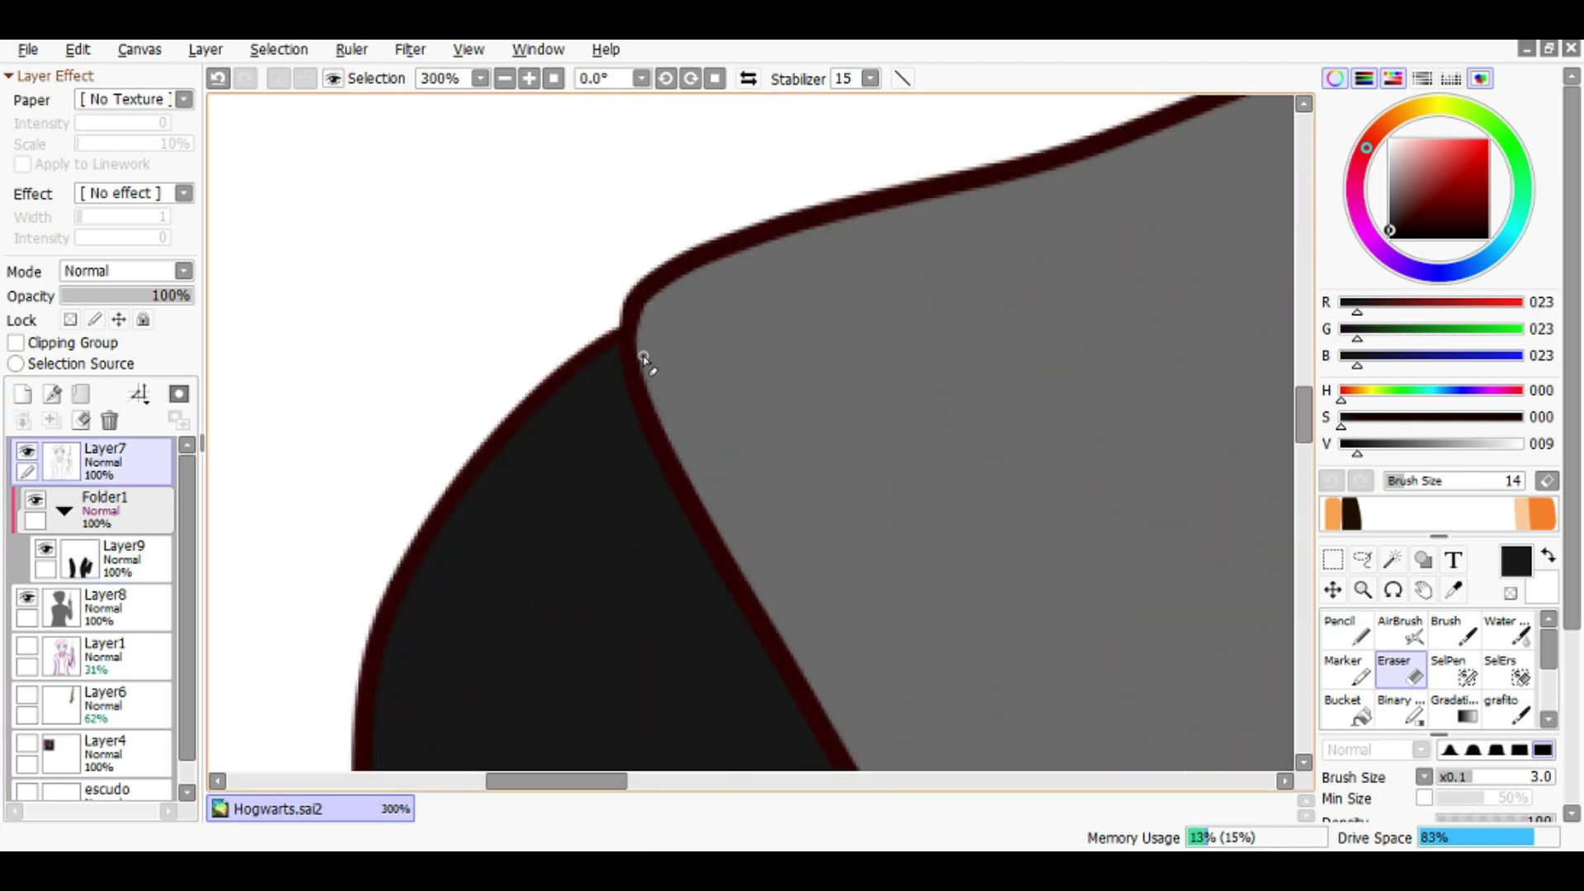
Select the shirt collar and the shirt areas around the tie from the line art and paint them cream (RGB 228, 221, 204) on the clipped color layer
scroll(644, 359, down, 4)
key(w)
click(660, 248)
click(724, 263)
click(758, 264)
click(833, 247)
click(669, 354)
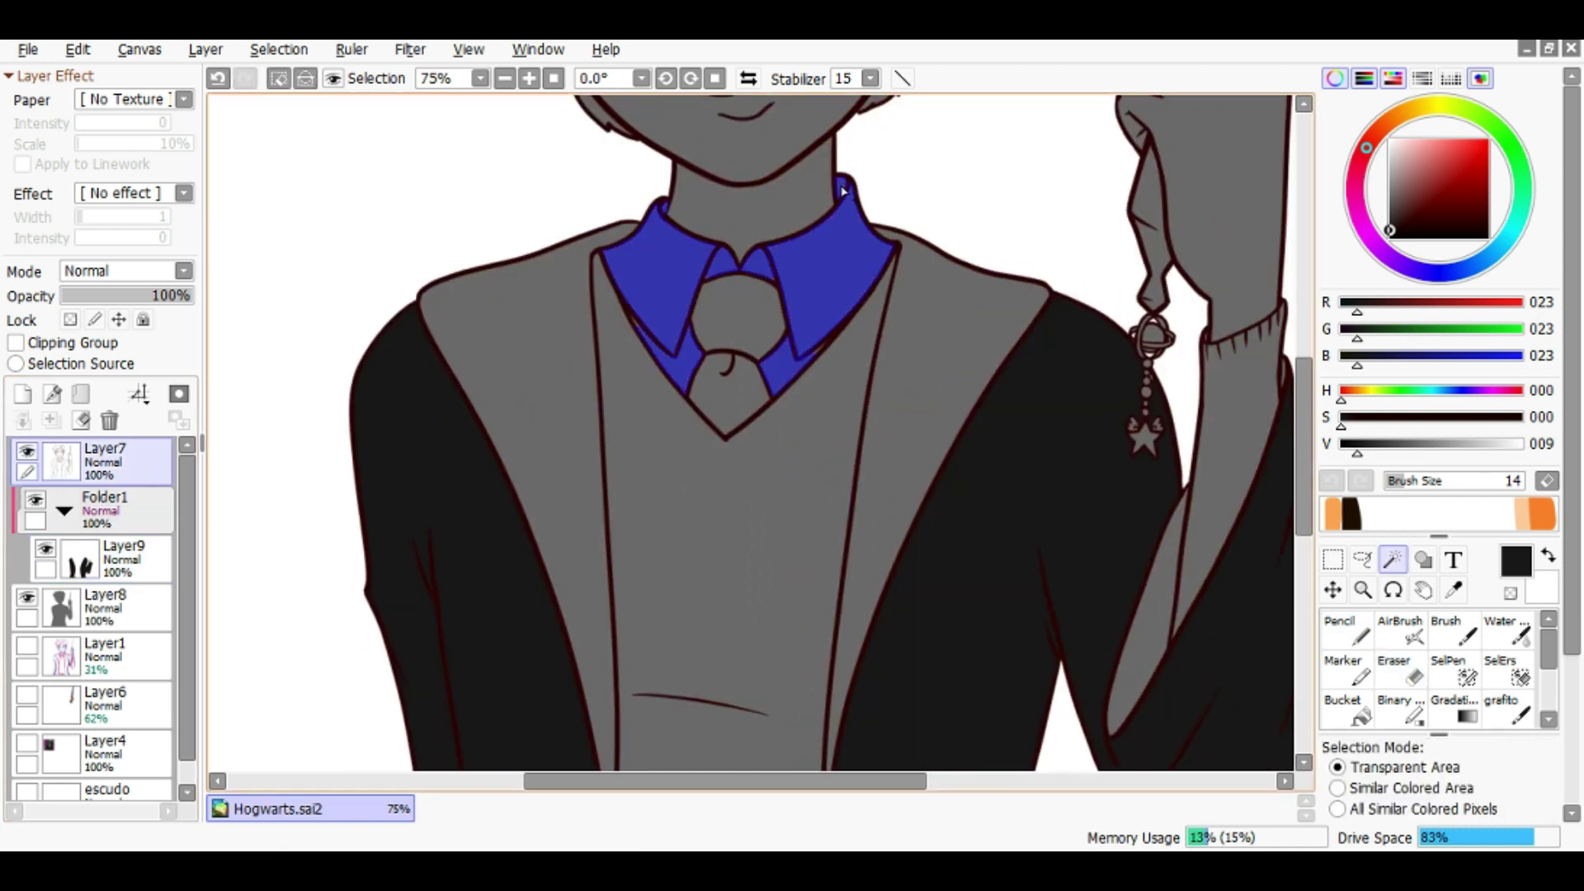
key(n)
drag(1390, 179, 1399, 149)
scroll(715, 257, up, 1)
mouse_move(627, 289)
mouse_down()
mouse_move(770, 460)
mouse_move(907, 214)
mouse_up()
key(ctrl+d)
scroll(559, 283, up, 3)
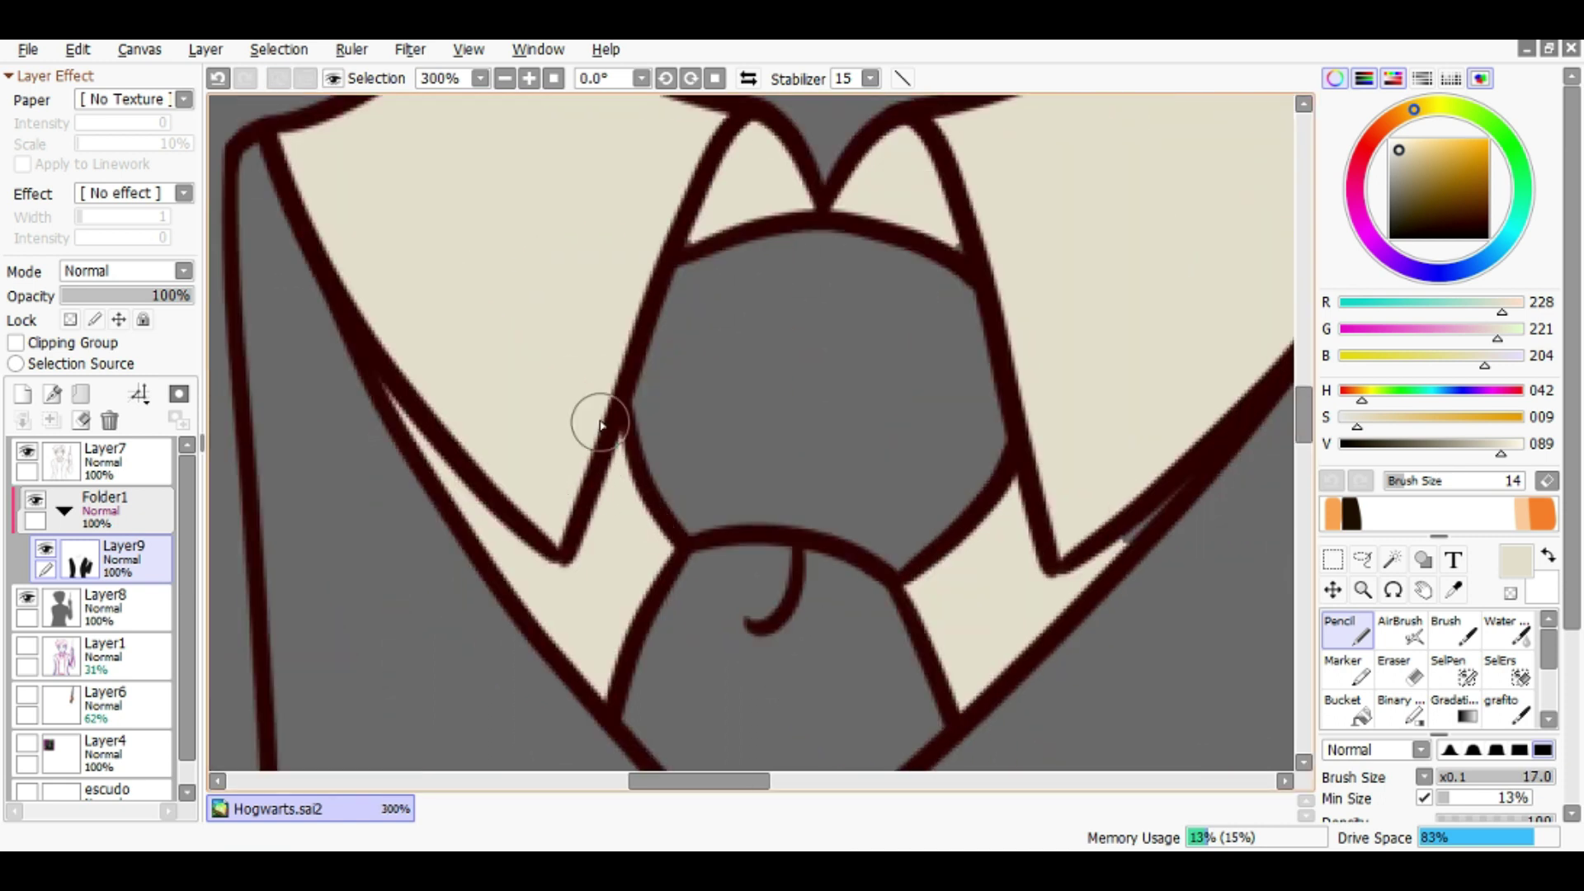
Select the sweater's front and paint it grey-brown (RGB 109, 101, 83) on Layer10, then deselect
scroll(860, 463, down, 3)
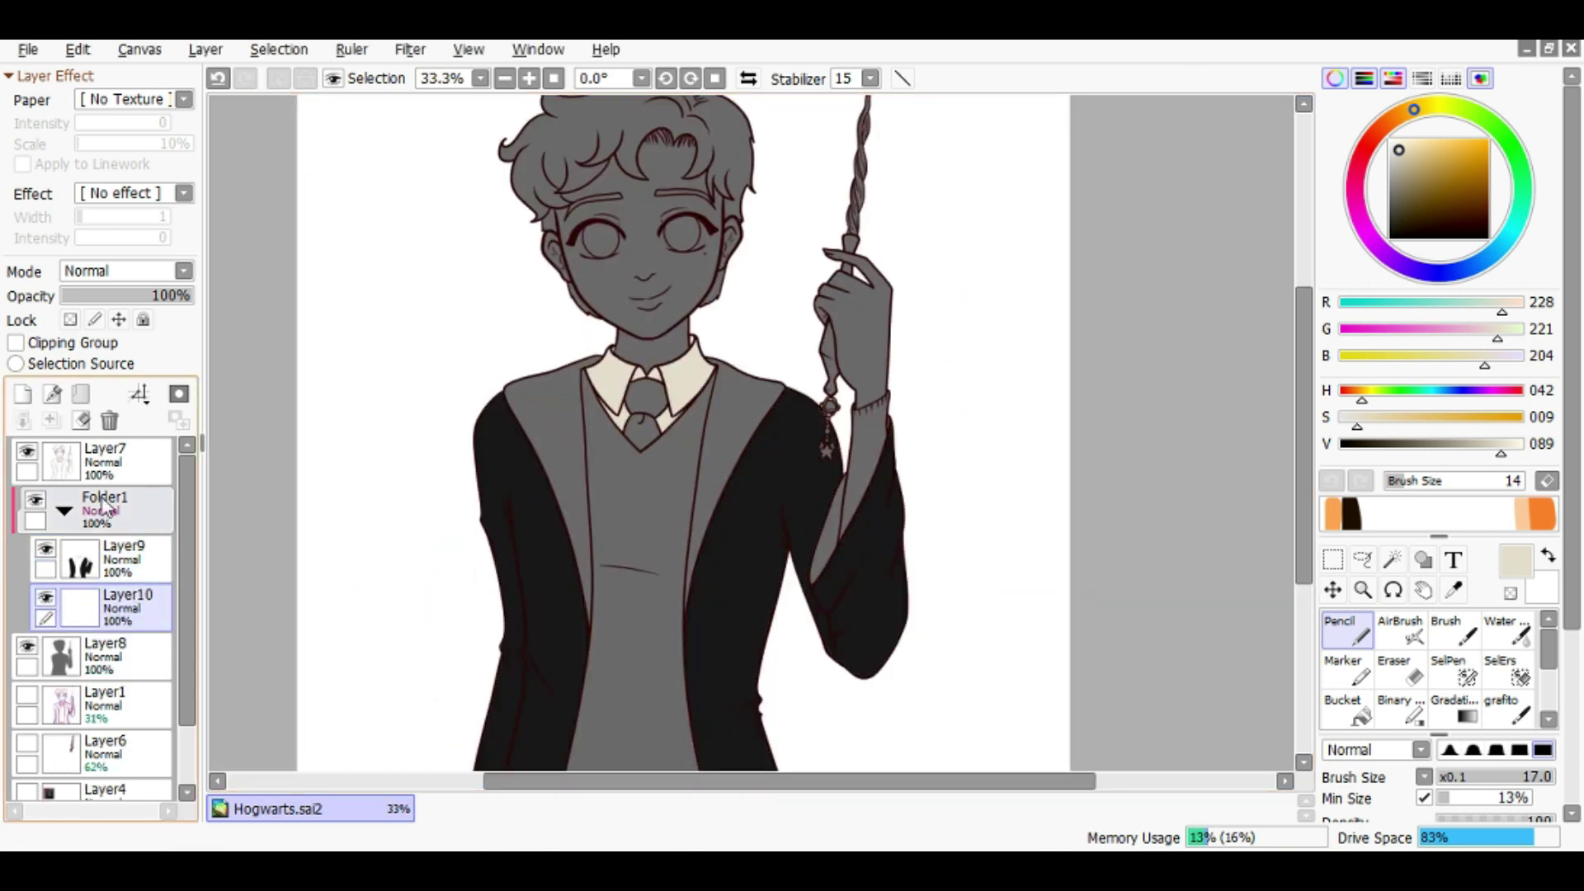
click(632, 447)
mouse_move(632, 447)
mouse_down()
mouse_move(639, 387)
mouse_move(566, 663)
mouse_up()
click(124, 606)
click(1347, 628)
click(1400, 197)
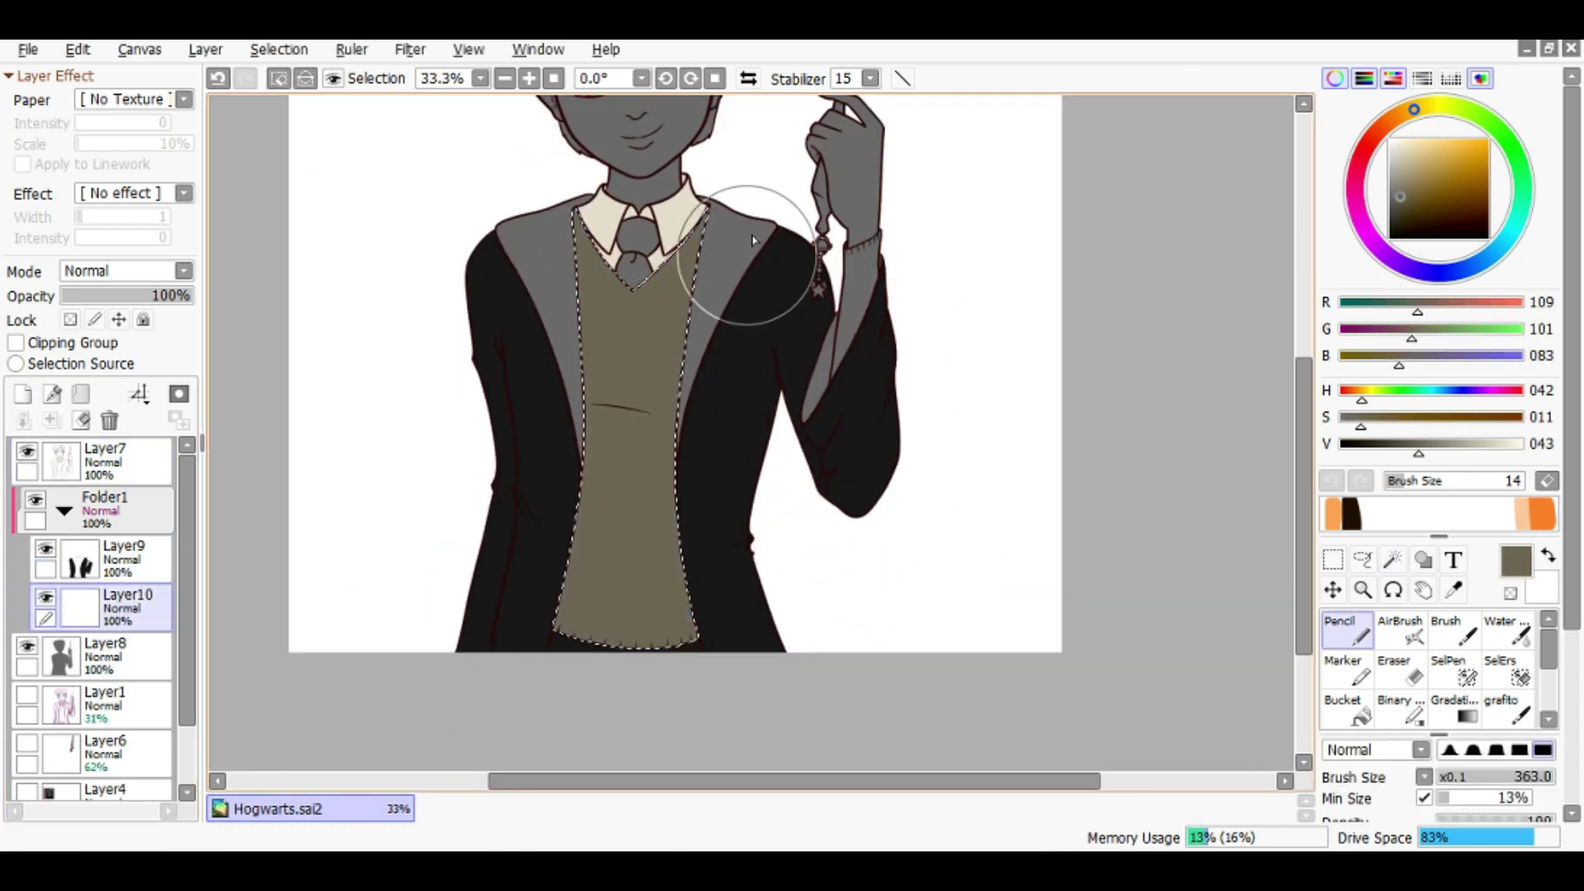
key(ctrl+d)
Touch up the sweater's grey-brown fill along the neckline and hem with the Pencil
scroll(549, 265, up, 5)
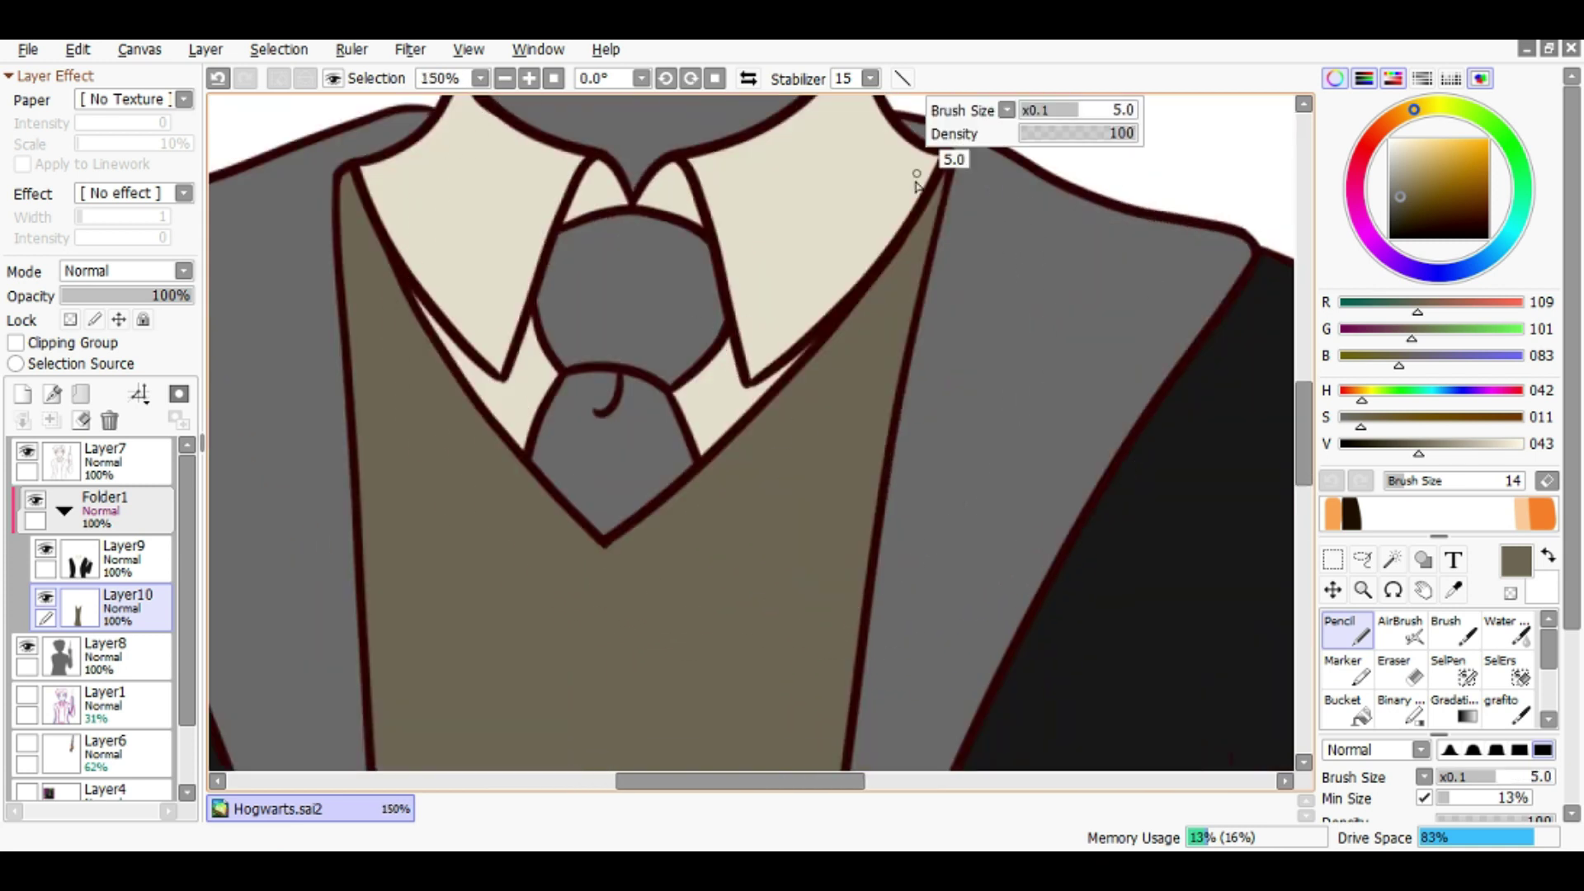
scroll(559, 208, down, 10)
drag(407, 644, 760, 679)
drag(495, 636, 990, 636)
scroll(591, 541, down, 3)
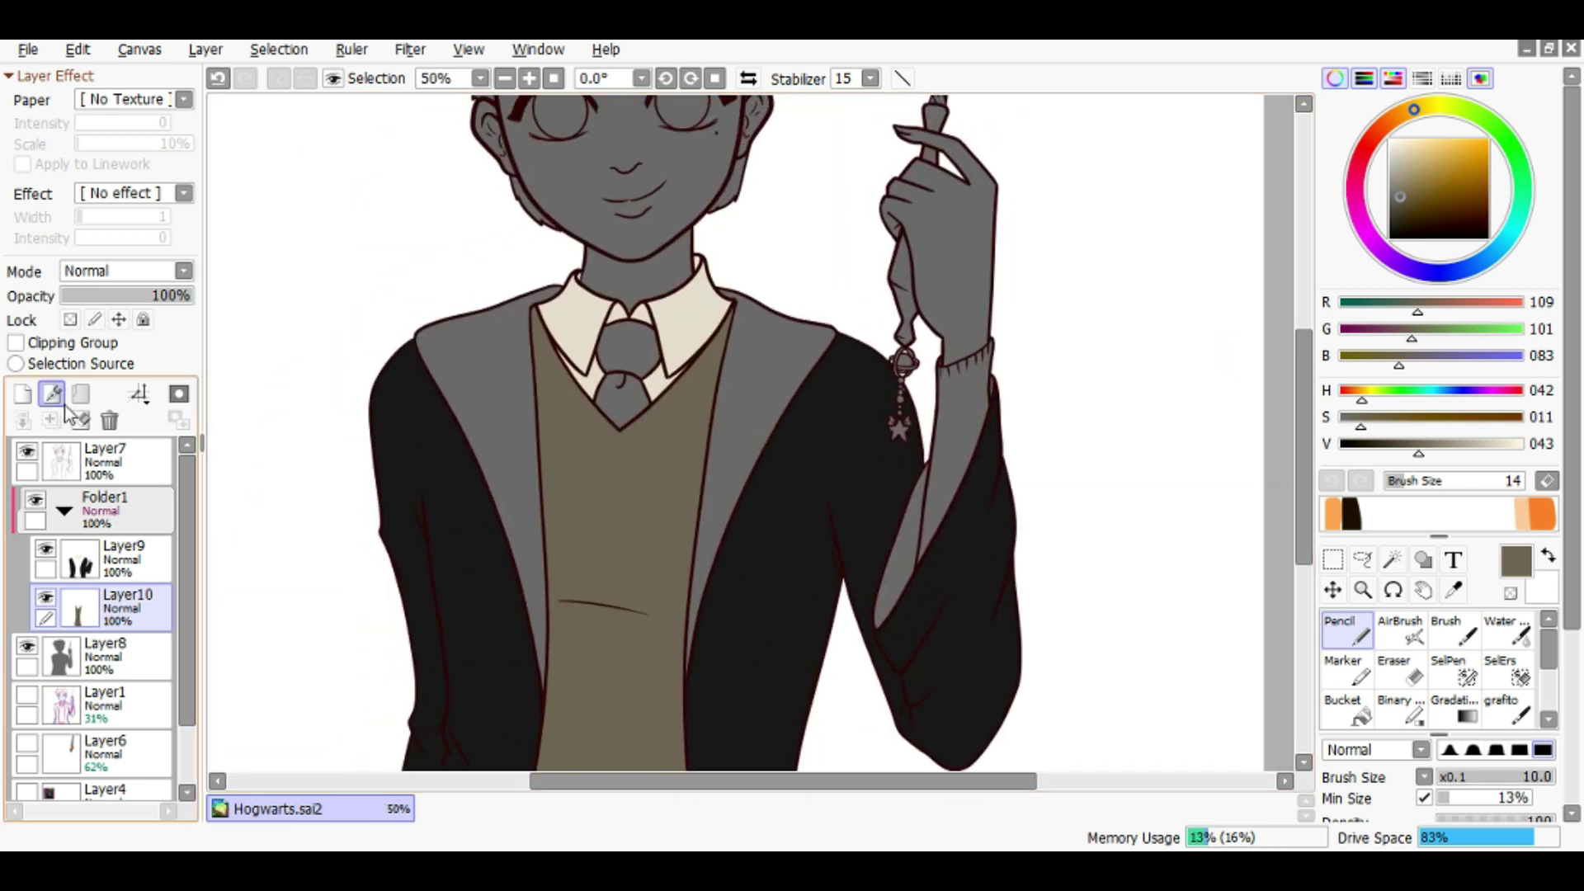
Add a new layer and paint the sweater sleeve at the raised wrist grey-brown on Layer10, filling up to the cuff
click(52, 394)
click(1393, 560)
click(962, 446)
click(1347, 629)
mouse_move(957, 462)
mouse_down()
mouse_move(1016, 319)
mouse_move(962, 413)
mouse_up()
key(ctrl+d)
scroll(982, 551, up, 5)
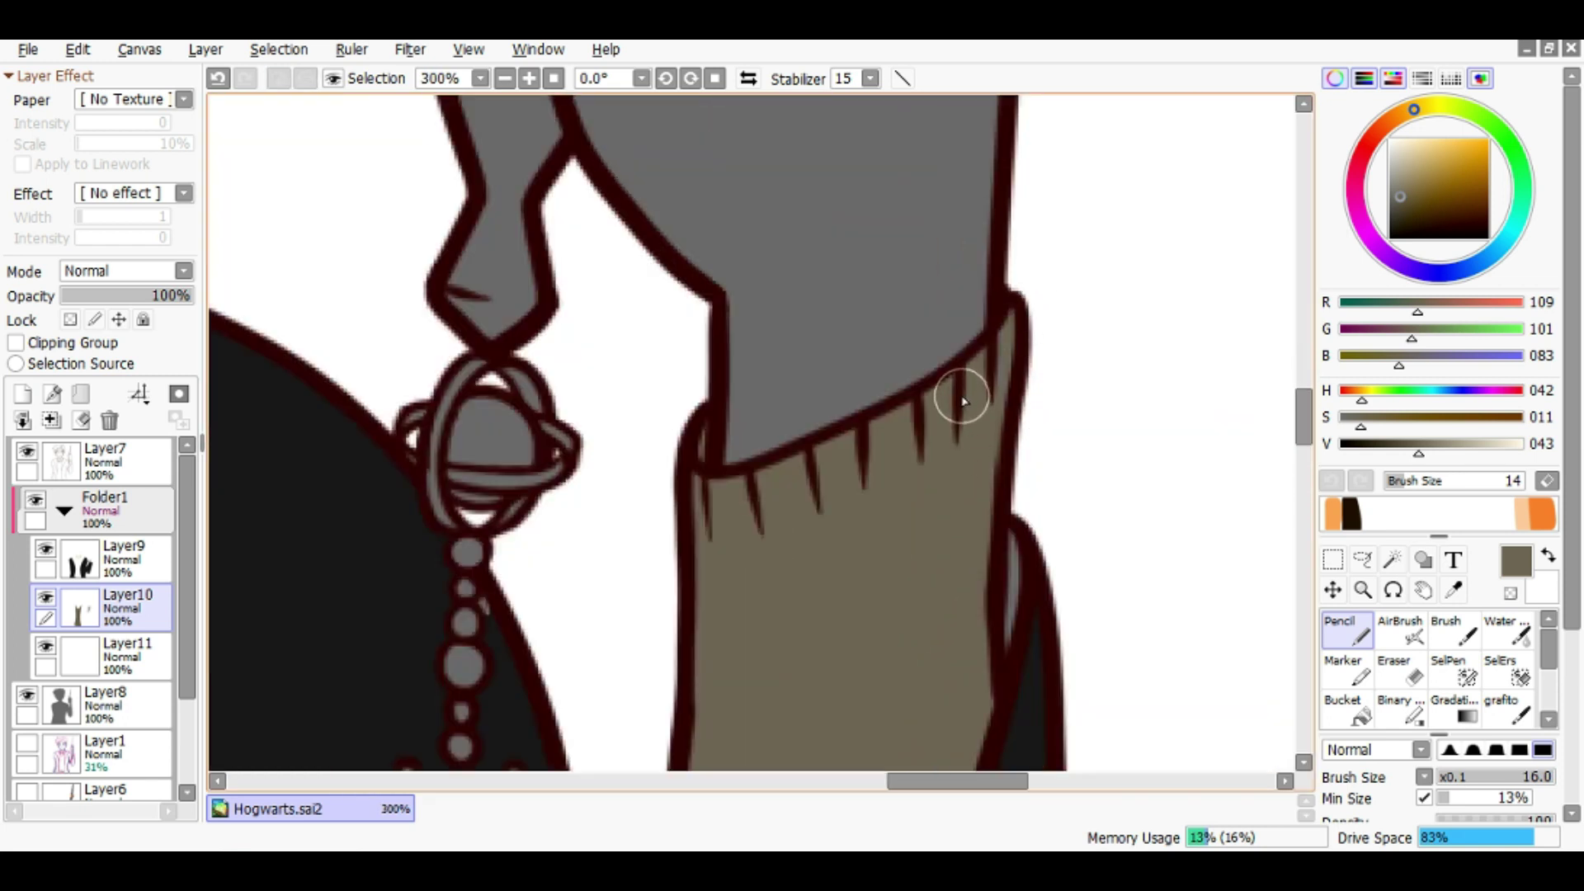
scroll(778, 640, down, 5)
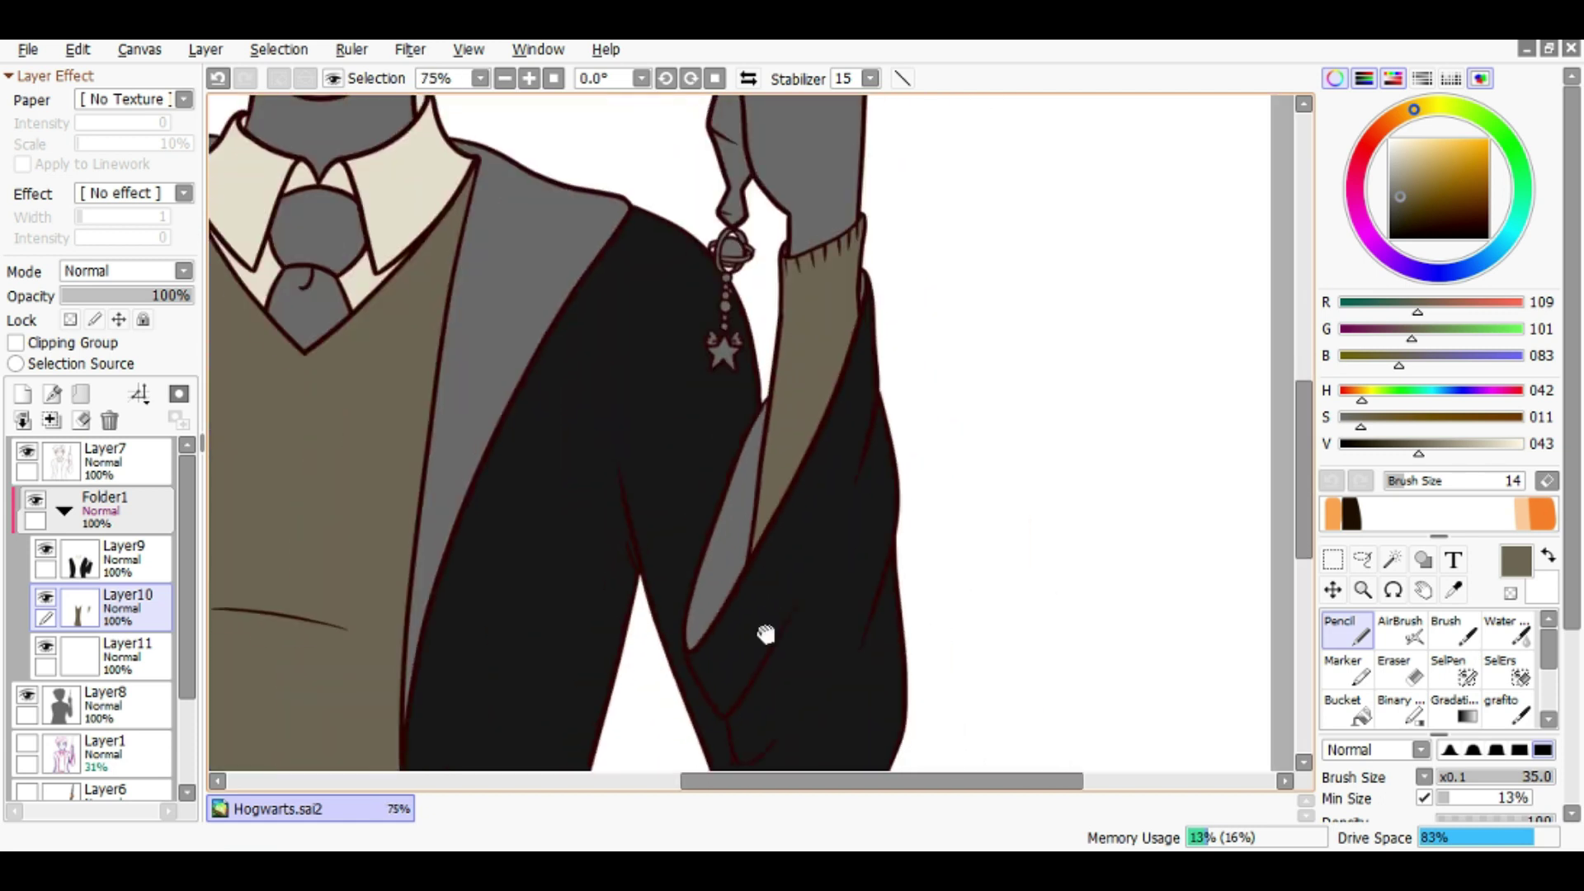
scroll(240, 347, down, 3)
scroll(820, 423, down, 1)
Select the robe's lapels and sleeve lining and paint them and the tie magenta (RGB 255, 58, 223) on Layer11
click(105, 458)
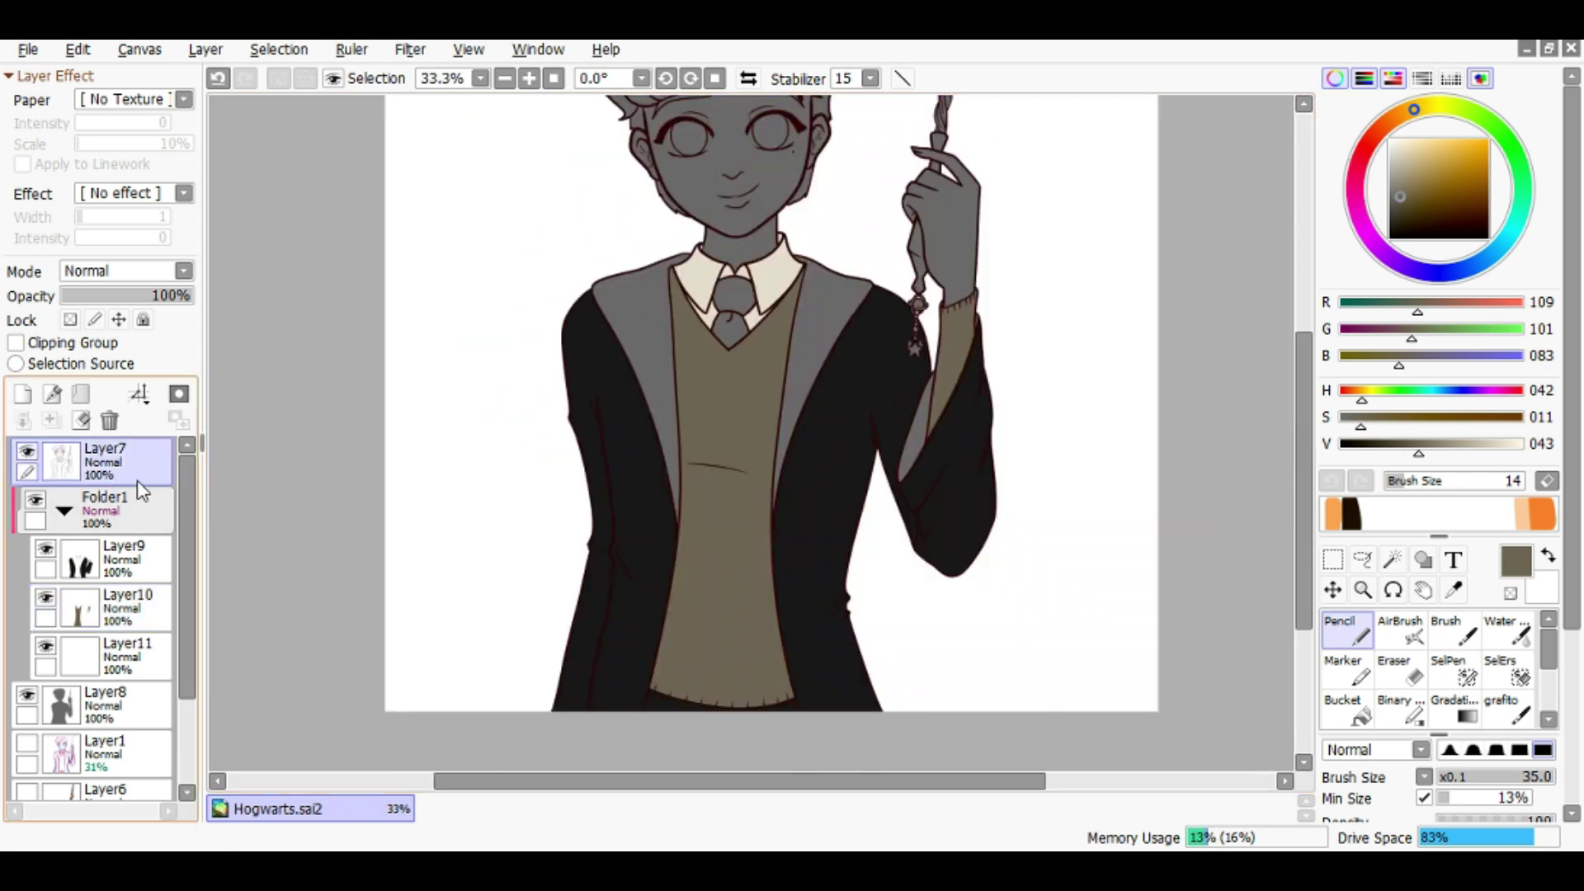
click(1393, 560)
click(648, 371)
click(825, 355)
click(1341, 629)
click(123, 651)
click(1361, 219)
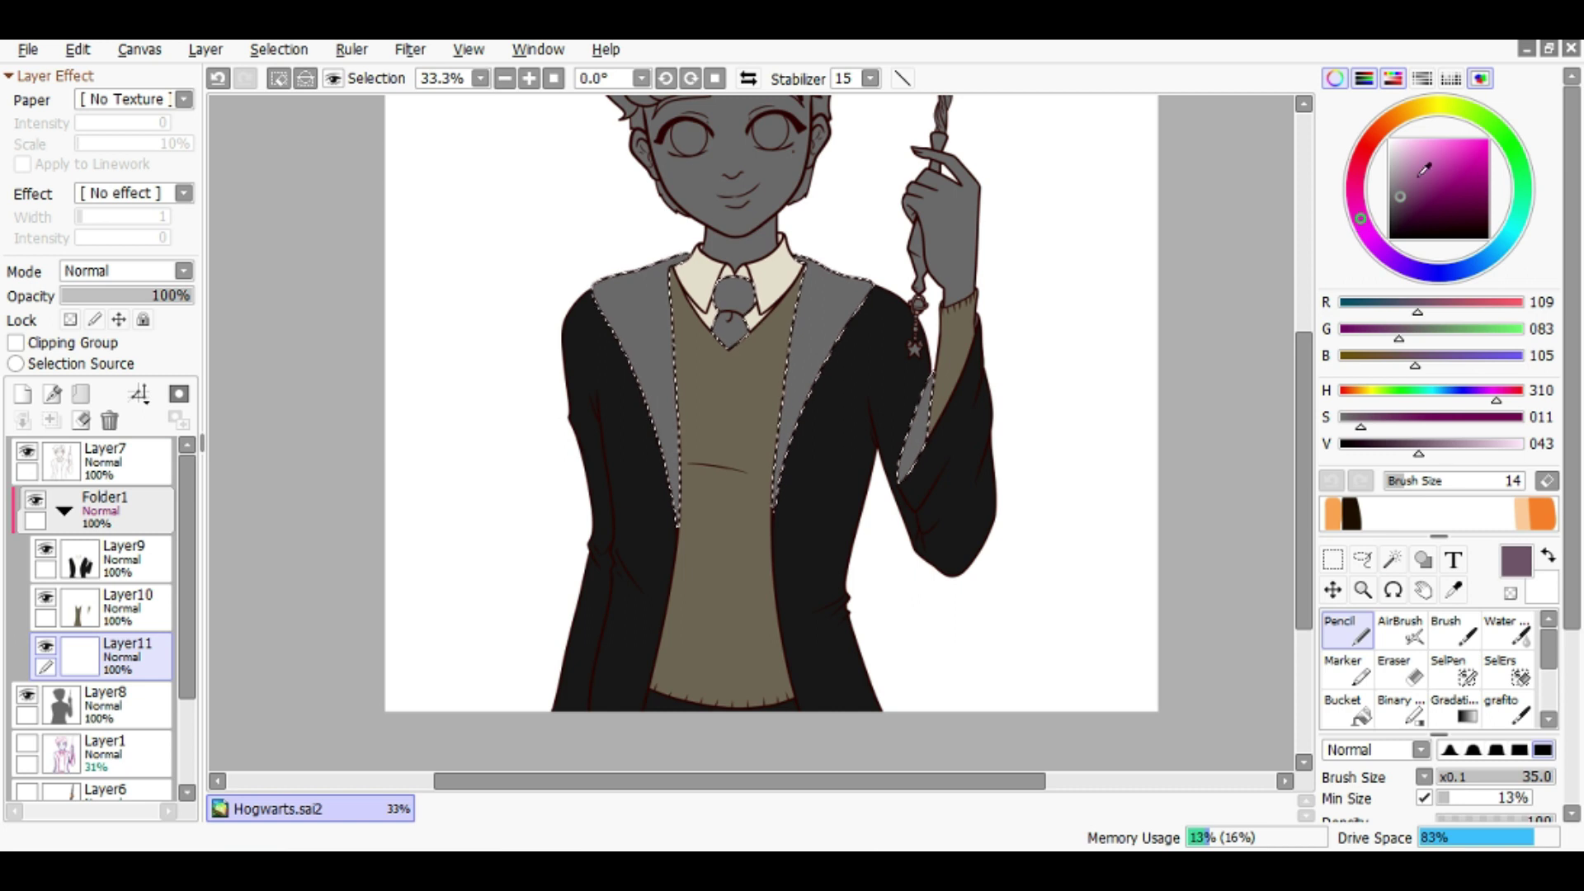
click(1444, 141)
drag(806, 512, 908, 248)
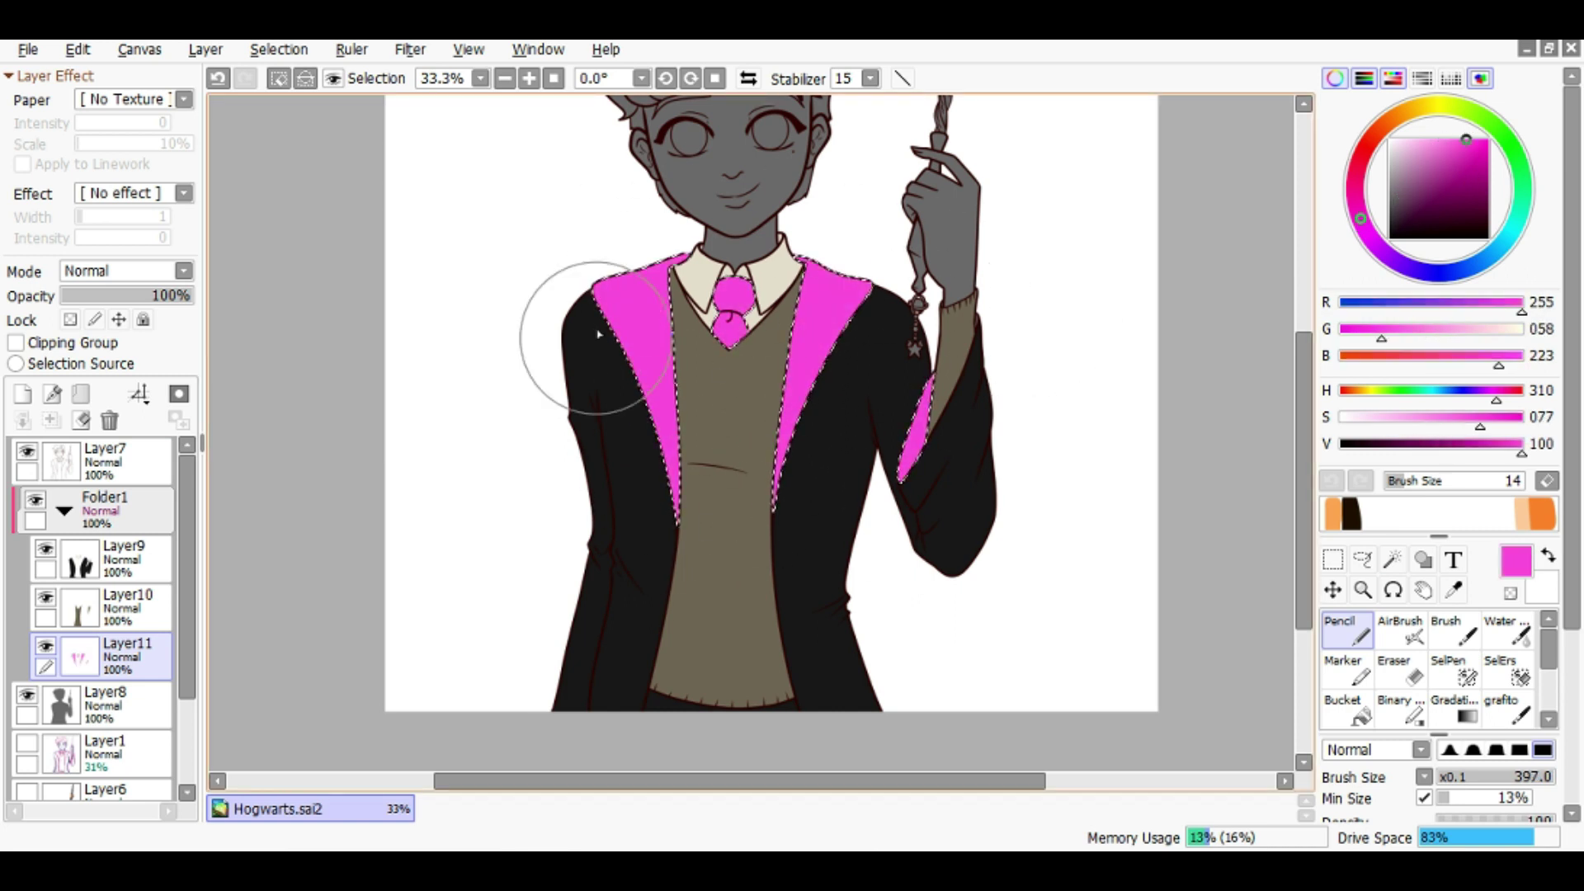
key(ctrl+d)
scroll(700, 520, up, 2)
drag(620, 340, 842, 538)
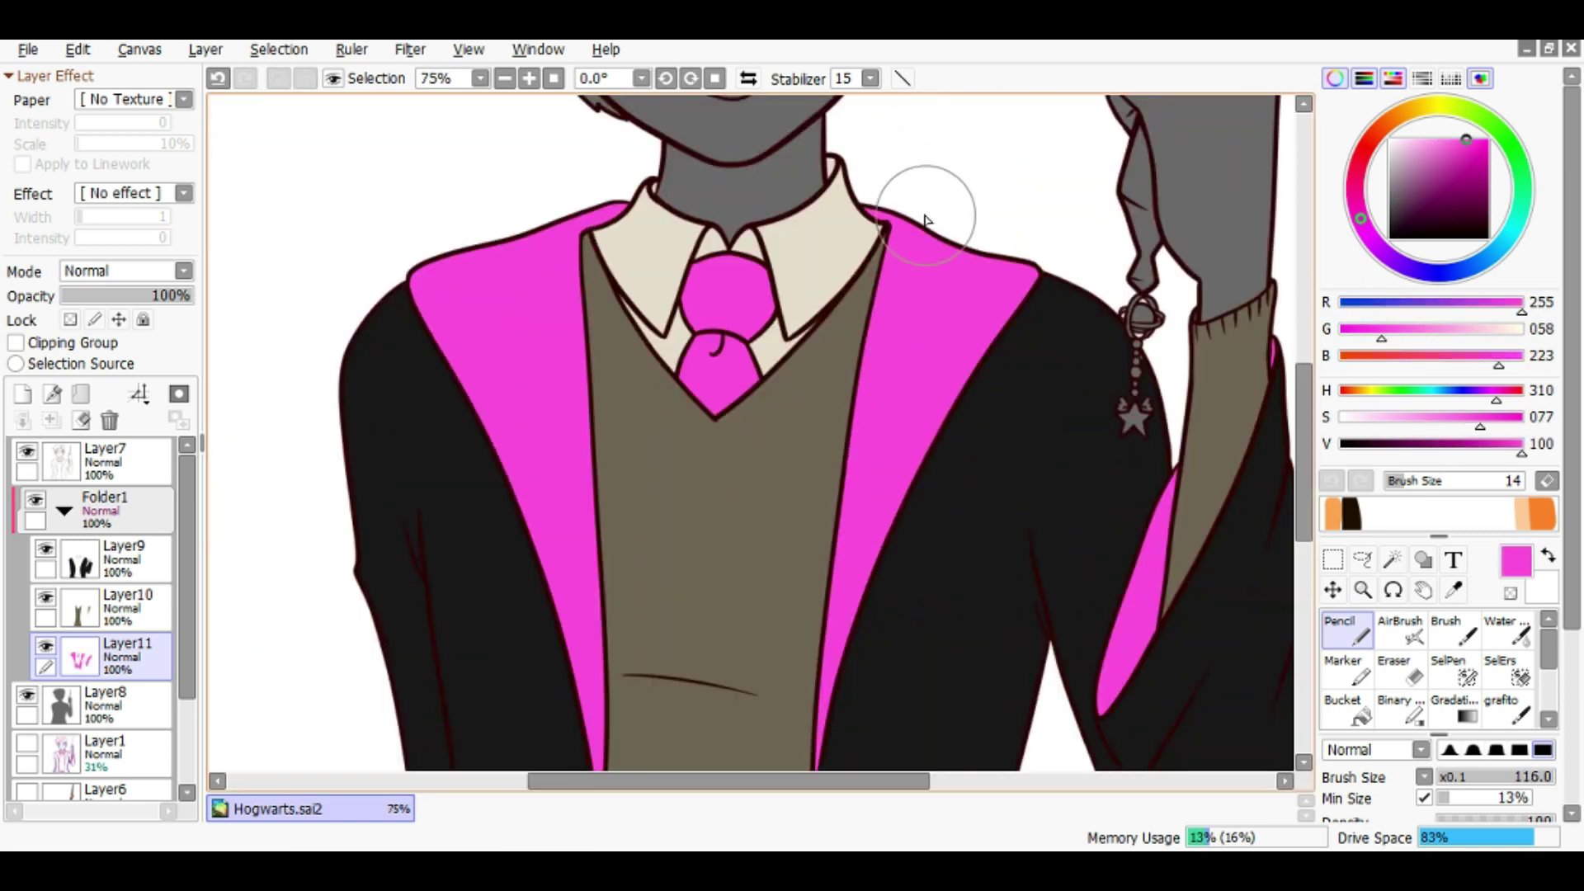
scroll(649, 397, down, 1)
Paint the wand's handle on Layer9 with the black (RGB 23, 23, 23) sampled from the robe
click(124, 561)
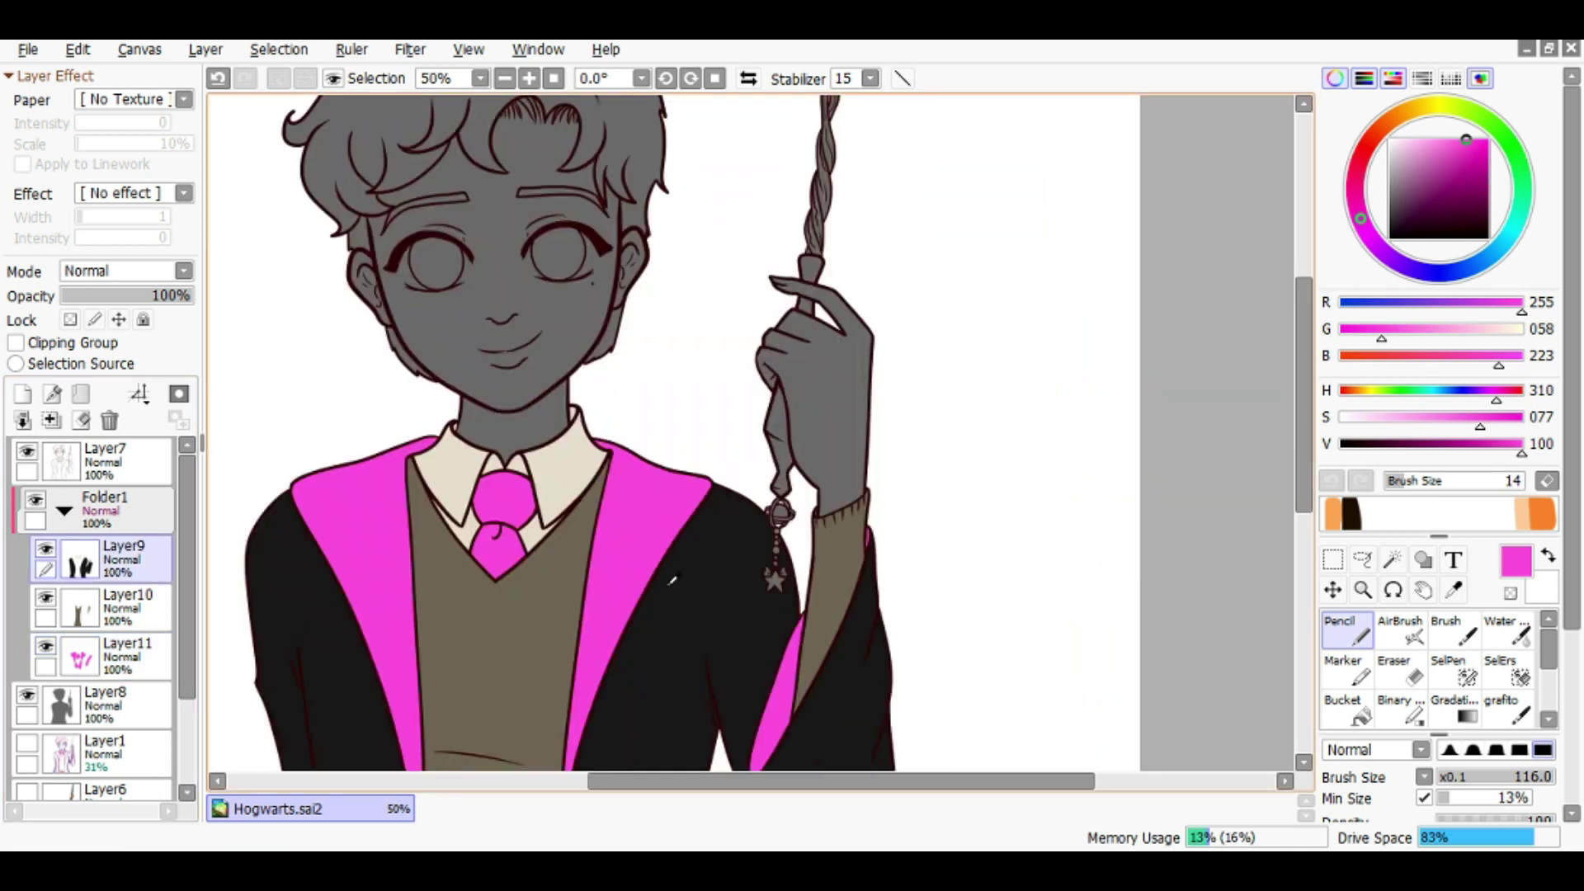
alt+click(767, 555)
scroll(768, 555, up, 3)
mouse_move(778, 396)
mouse_down()
mouse_move(764, 250)
mouse_move(750, 463)
mouse_move(852, 477)
mouse_up()
scroll(750, 463, up, 1)
key(bracketleft)
scroll(852, 478, up, 1)
scroll(906, 431, down, 1)
scroll(867, 399, down, 1)
Paint the wand's twisted shaft dark brown (RGB 85, 49, 23) on Layer10
ctrl+shift+click(866, 399)
click(1395, 122)
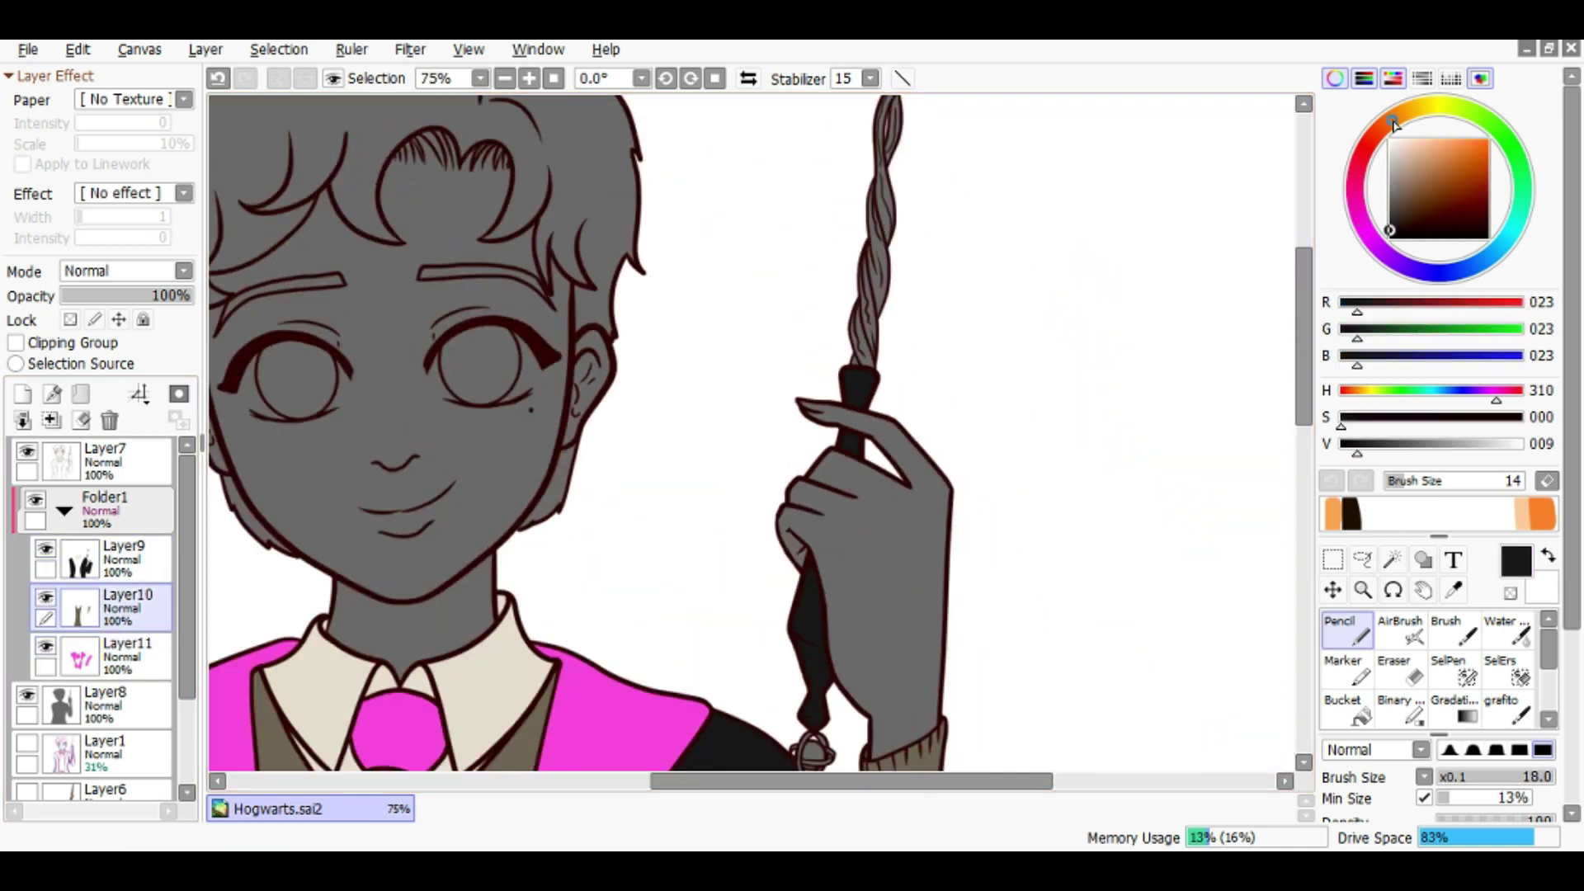
click(1416, 206)
drag(887, 123, 863, 363)
scroll(825, 413, down, 1)
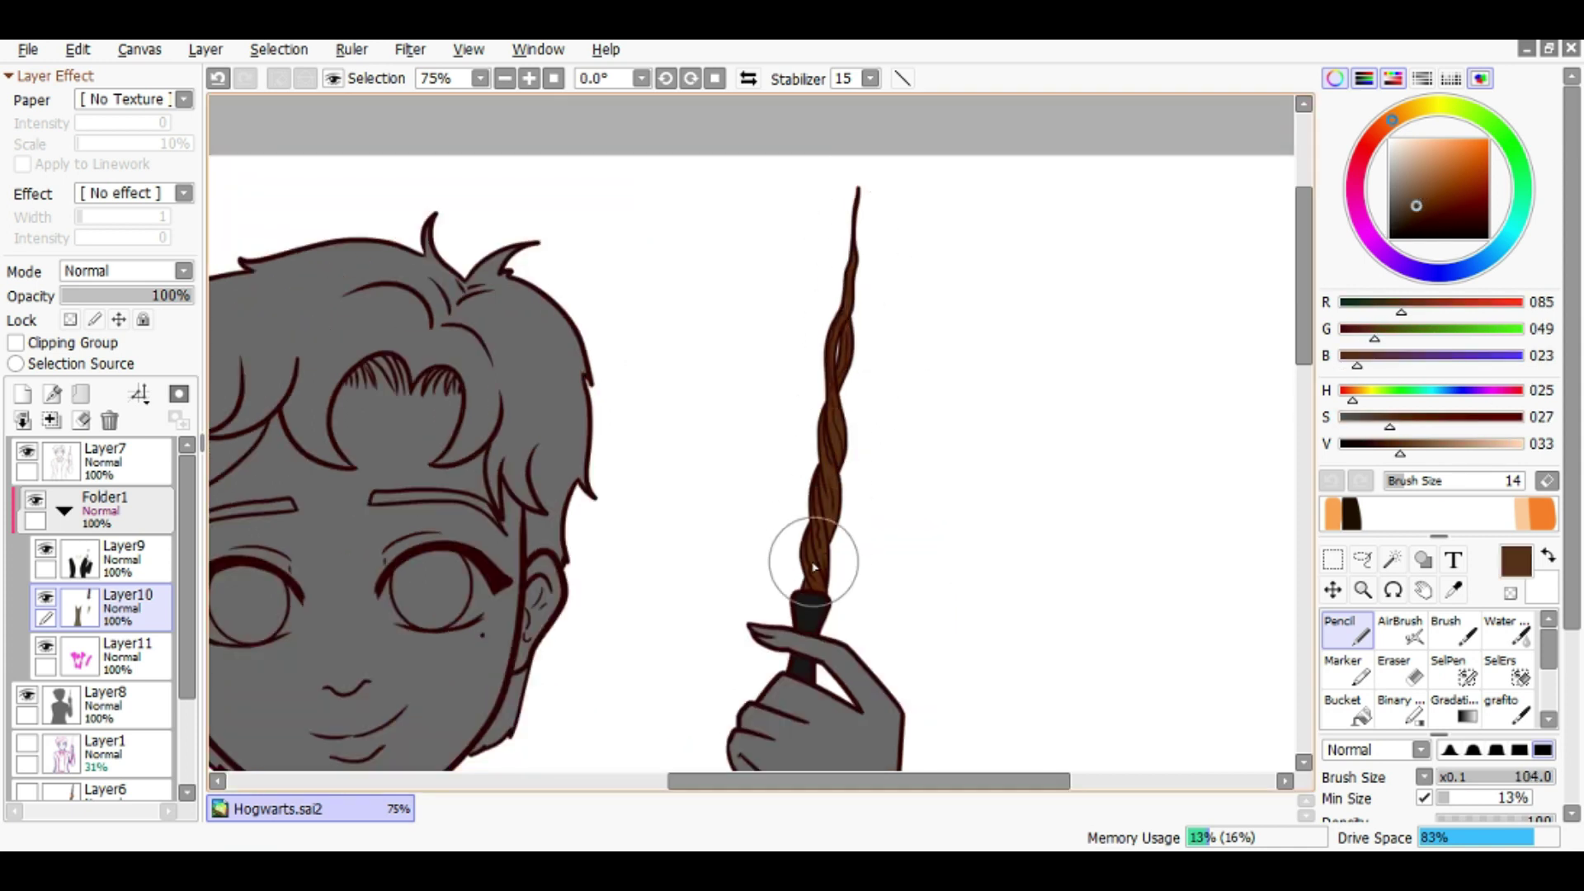
Paint the planet charm, its rings and the bead beneath it slate blue (RGB 87, 97, 136) on Layer10 with a smaller brush
scroll(858, 411, up, 1)
scroll(776, 429, up, 1)
alt+click(776, 426)
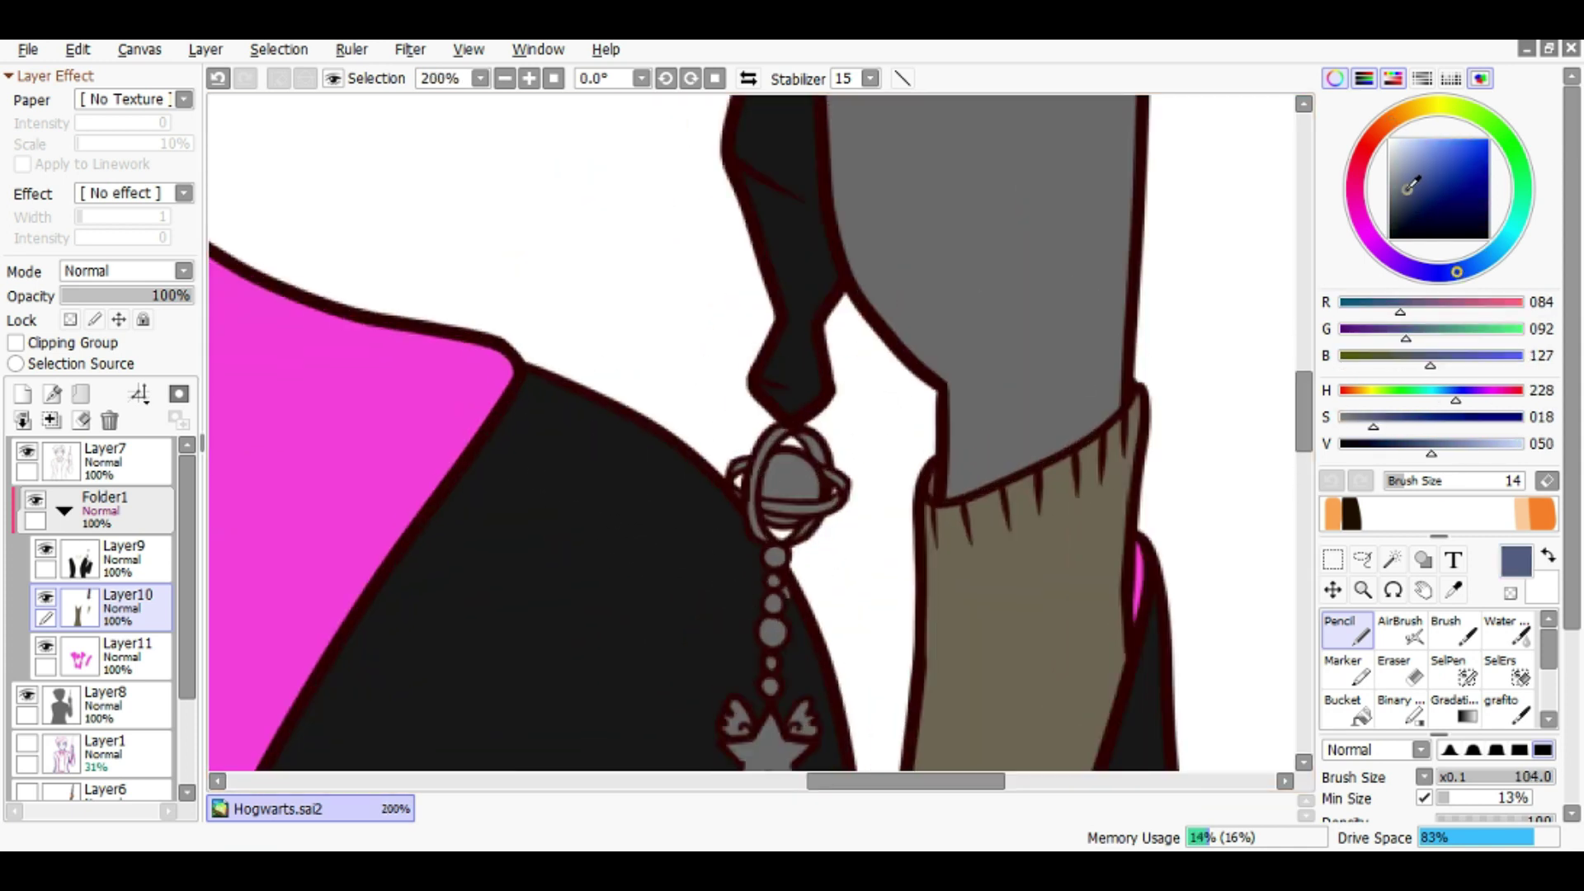
key(bracketleft)
key(bracketleft)
key(bracketleft)
key(bracketleft)
key(bracketleft)
key(bracketleft)
key(bracketleft)
key(bracketleft)
key(bracketleft)
key(bracketleft)
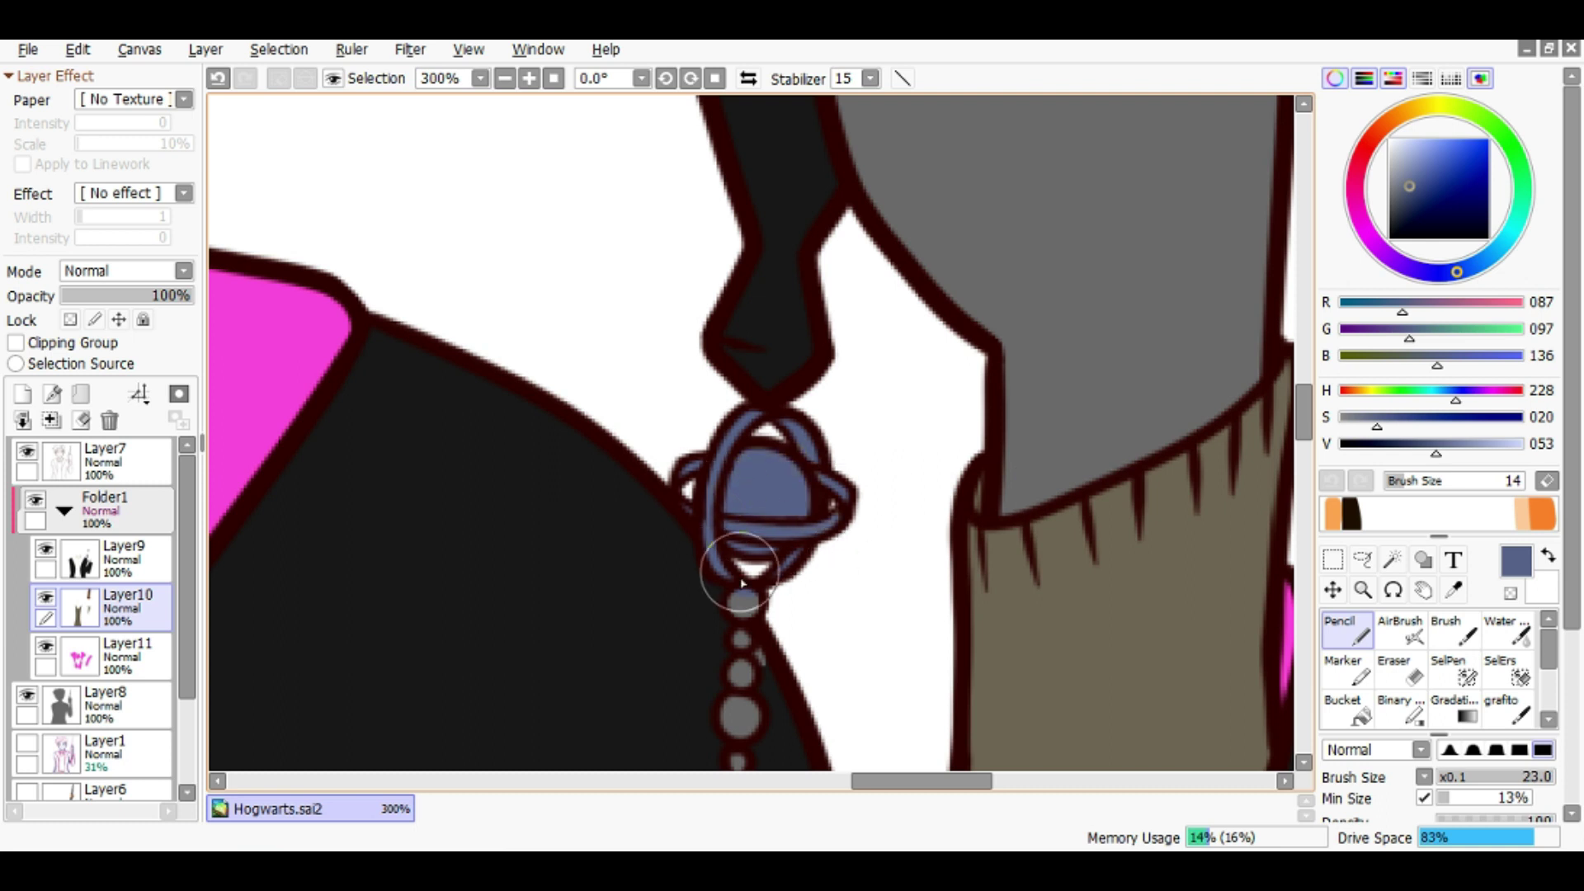
scroll(745, 607, down, 1)
Paint the planet charm's sphere lime green (RGB 146, 237, 0) on Layer9
key(n)
ctrl+shift+click(767, 601)
alt+click(767, 602)
scroll(754, 577, down, 1)
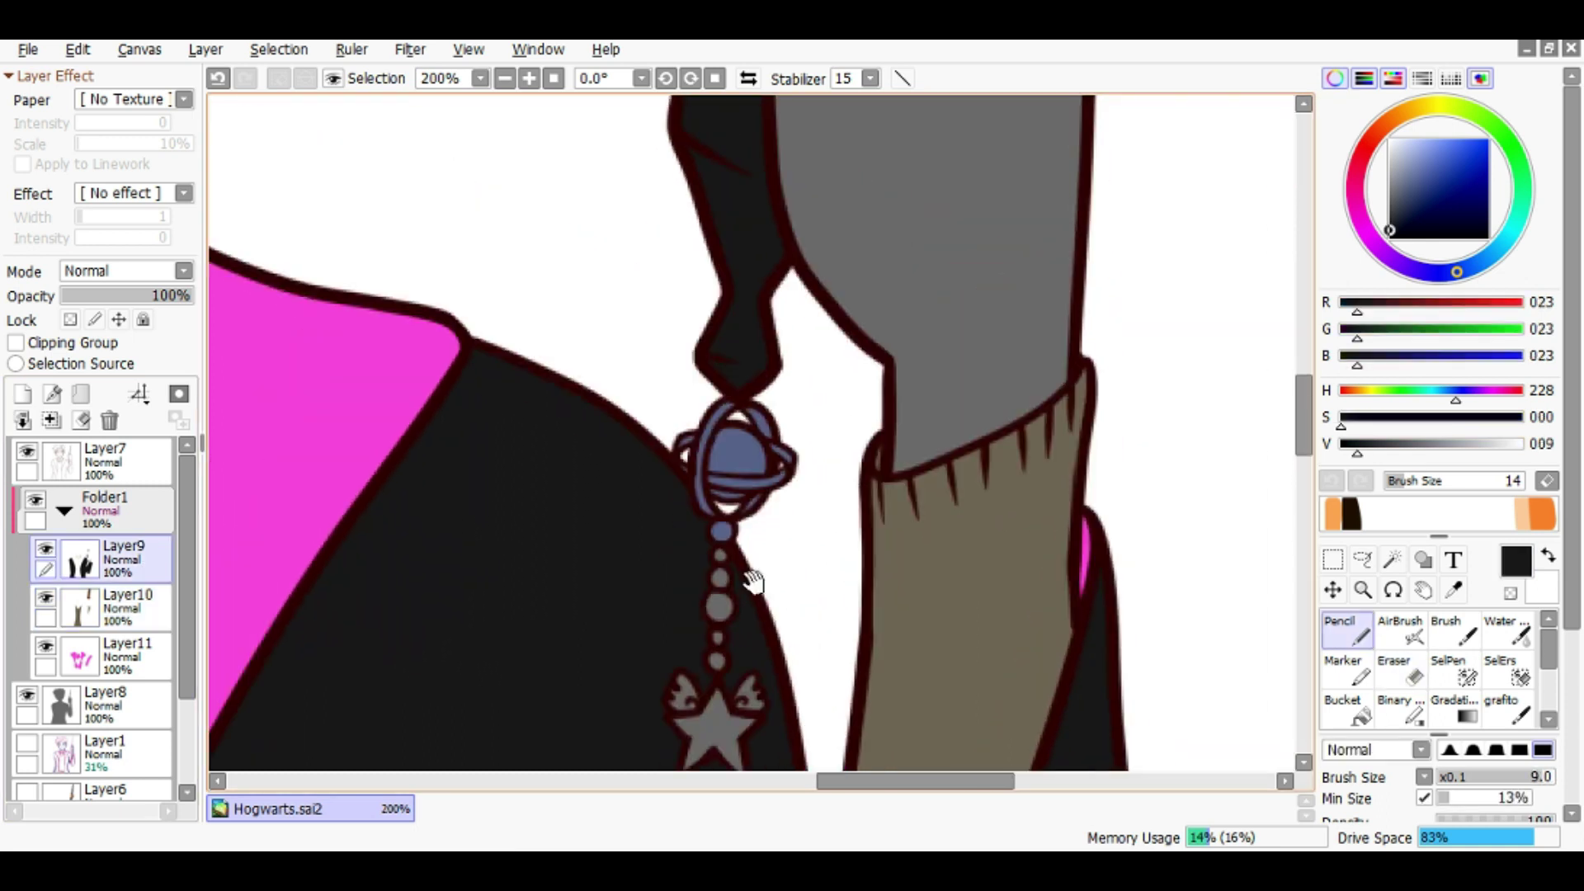
click(1486, 146)
scroll(732, 458, up, 2)
key(bracketleft)
key(bracketleft)
key(bracketleft)
key(bracketleft)
key(bracketleft)
drag(663, 464, 799, 476)
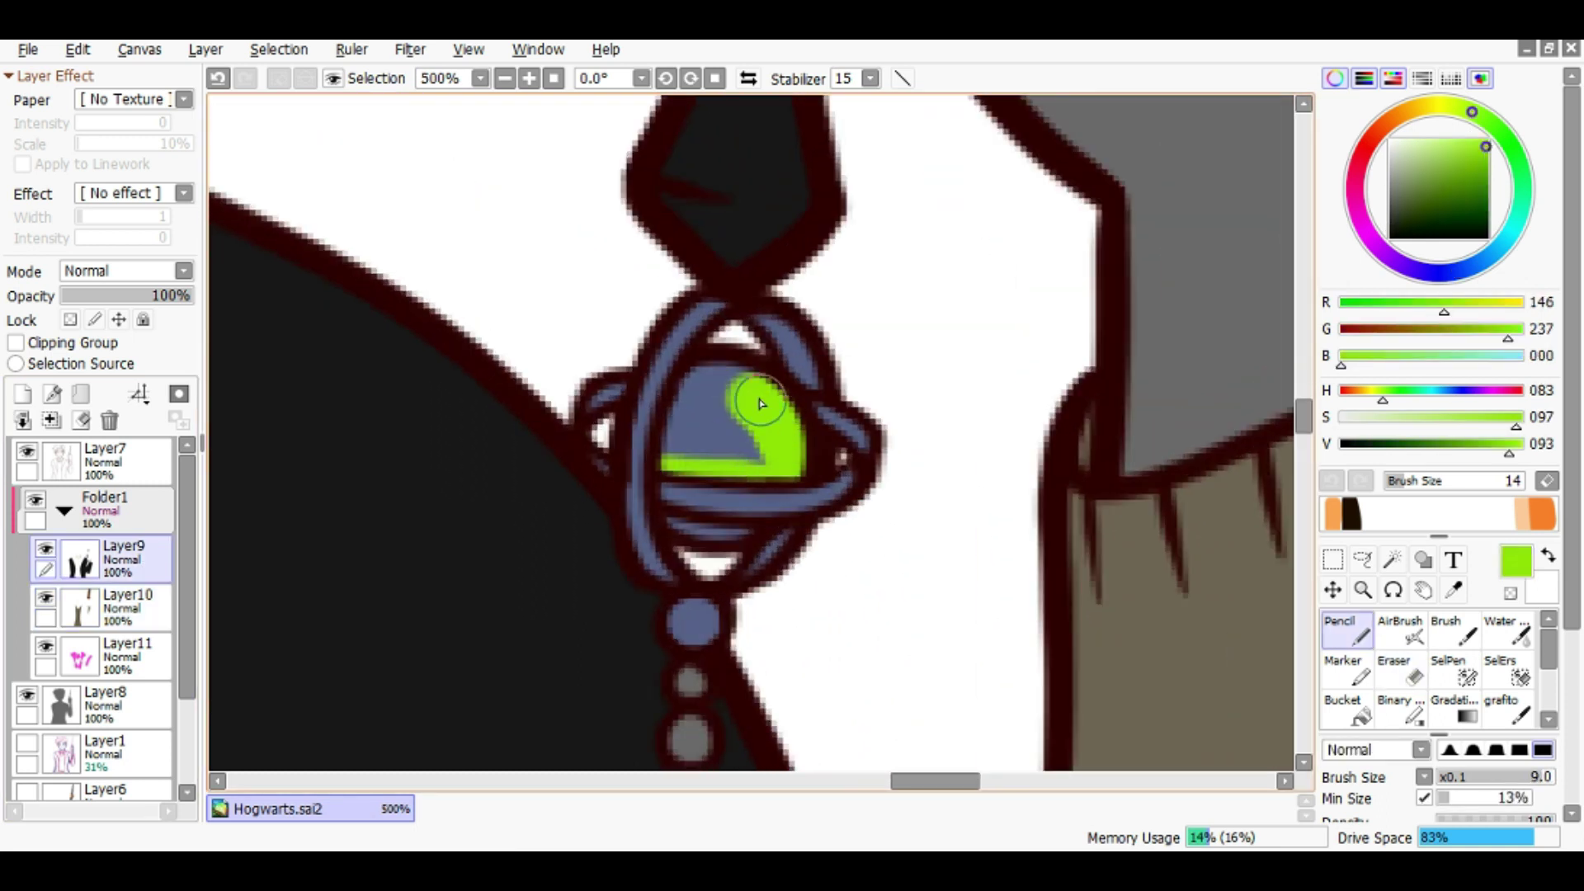
drag(692, 452, 747, 429)
key(bracketleft)
key(bracketleft)
key(bracketleft)
key(bracketleft)
key(bracketleft)
drag(669, 522, 741, 537)
scroll(670, 526, down, 6)
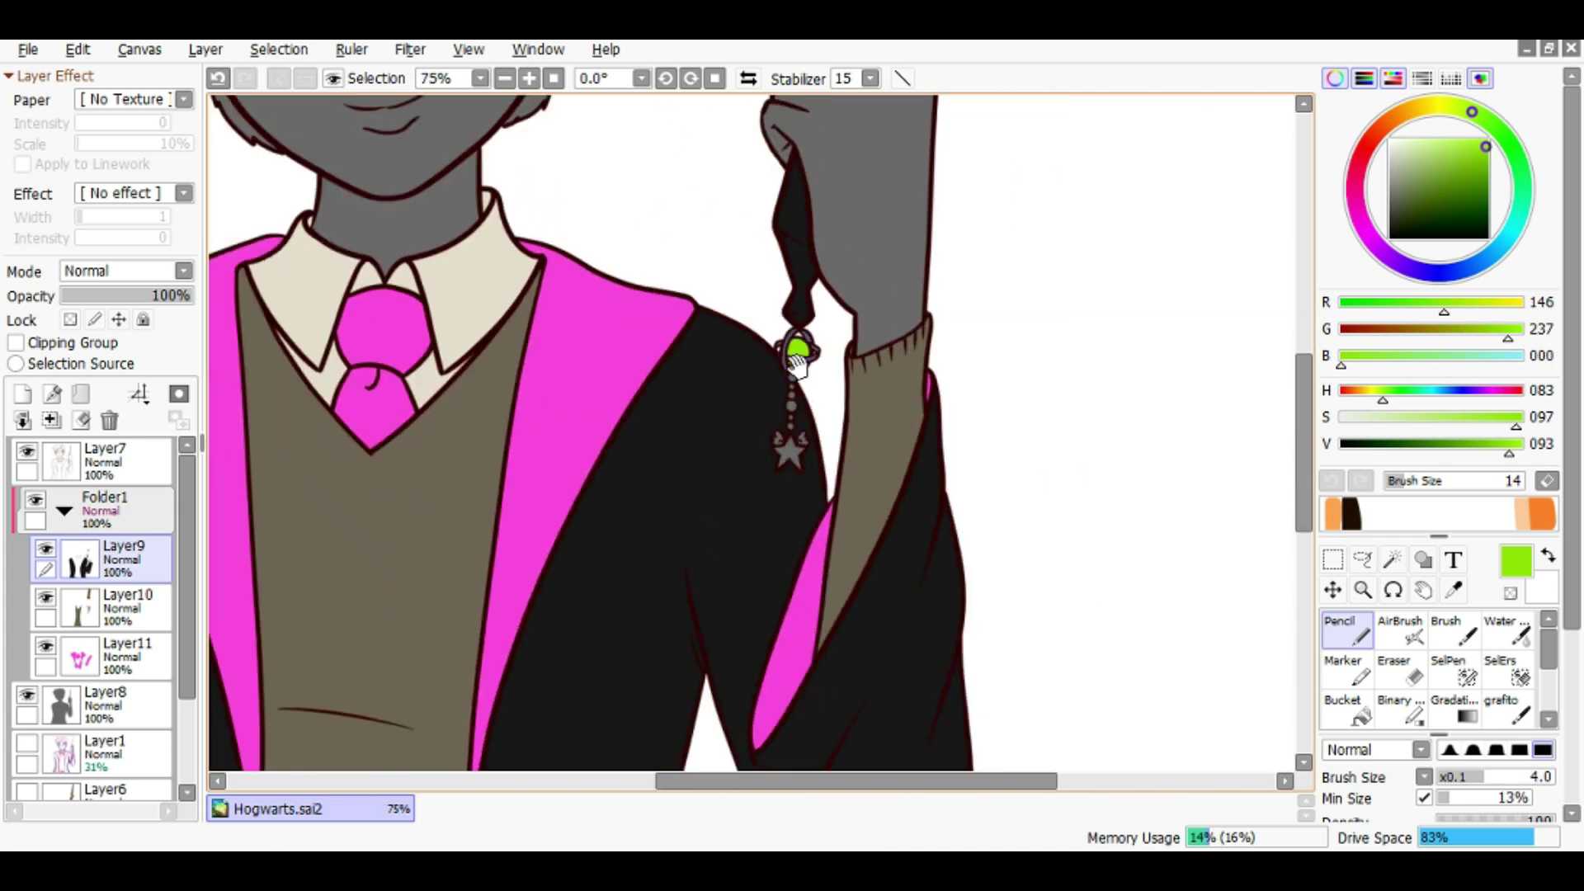
Recolour the planet charm's sphere turquoise (RGB 0, 237, 186) on Layer9, including the sliver below the ring
scroll(743, 413, up, 2)
drag(1472, 111, 1519, 213)
scroll(740, 385, up, 4)
key(bracketleft)
key(bracketleft)
key(bracketleft)
key(bracketleft)
key(bracketleft)
key(bracketleft)
key(bracketleft)
key(bracketleft)
key(bracketright)
key(bracketright)
key(bracketright)
key(bracketright)
key(bracketright)
key(bracketright)
key(bracketright)
key(bracketright)
key(bracketright)
key(bracketright)
key(bracketright)
key(bracketright)
mouse_move(740, 385)
mouse_down()
mouse_move(820, 405)
mouse_move(772, 320)
mouse_up()
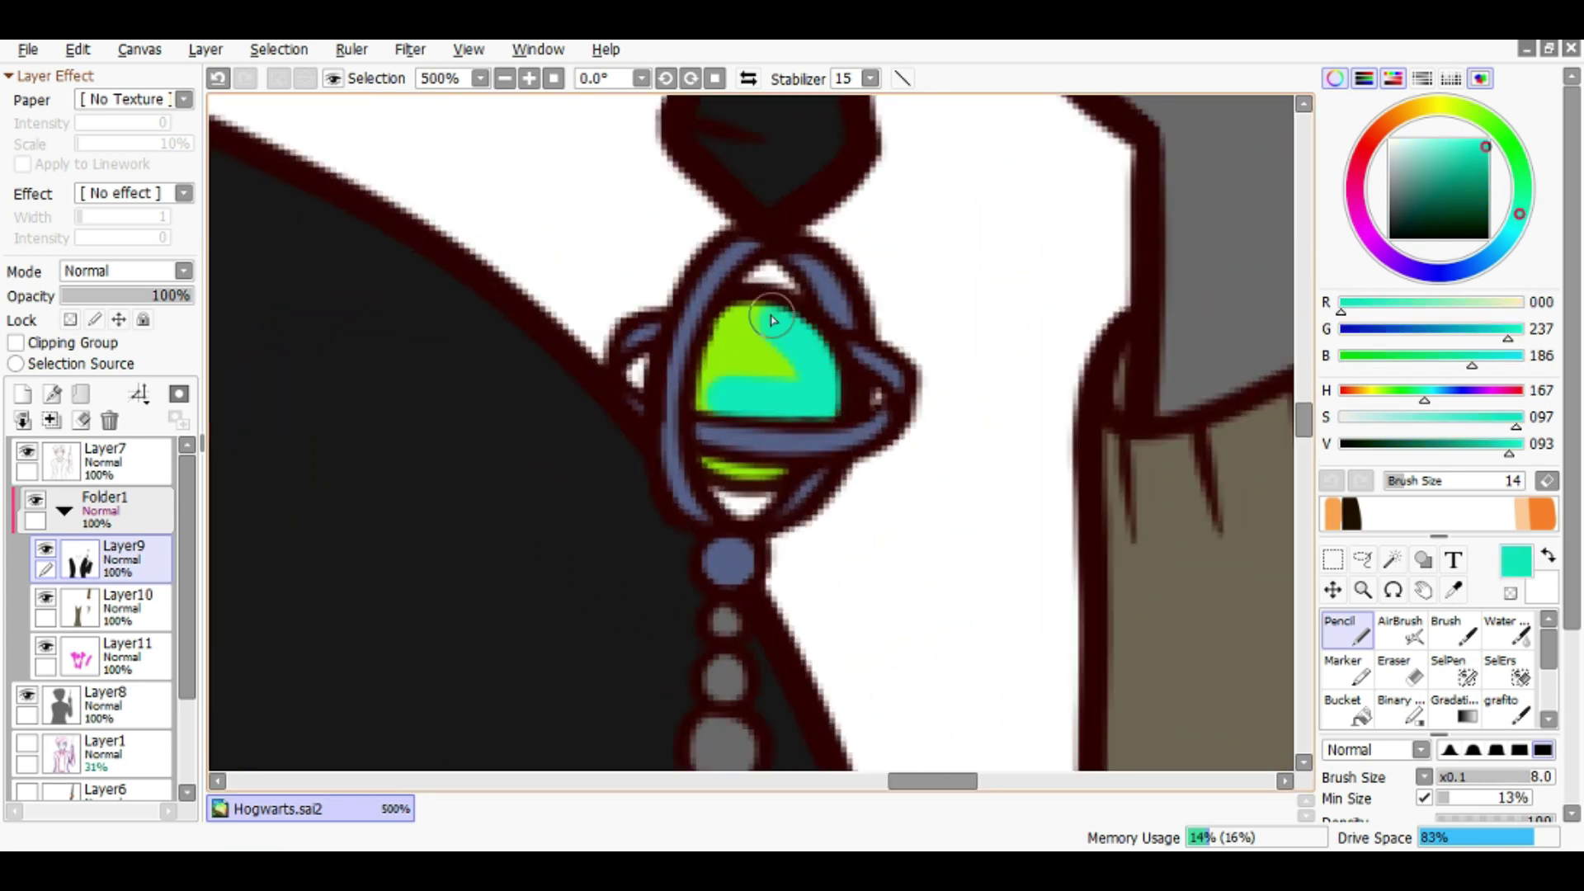
drag(758, 400, 719, 353)
key(bracketleft)
key(bracketleft)
key(bracketleft)
key(bracketleft)
scroll(781, 477, down, 4)
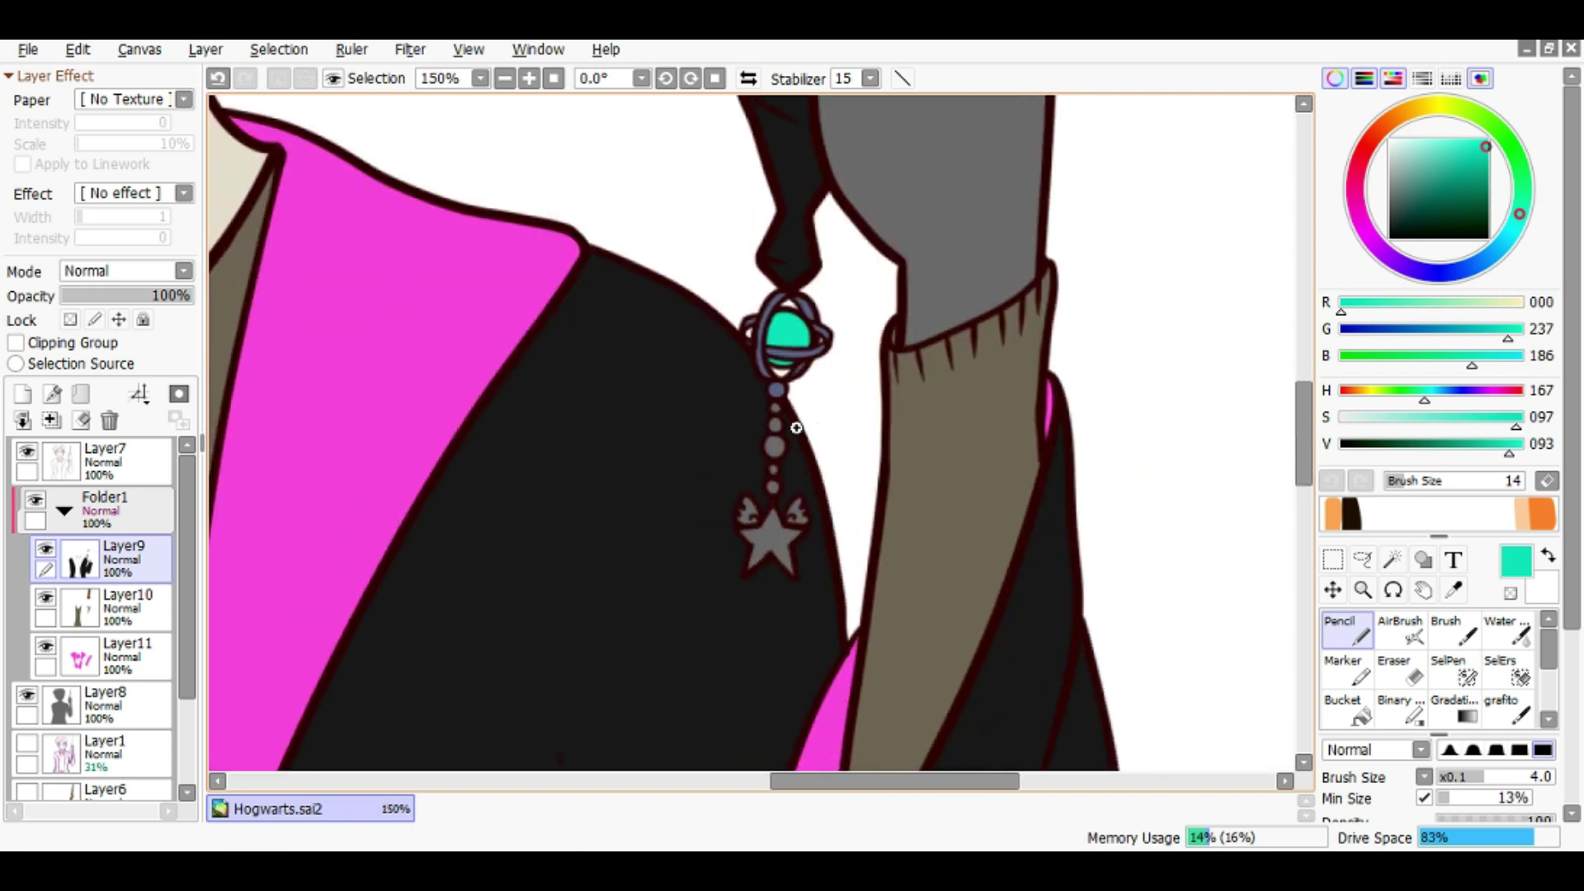
Paint the star charm and its wings lime green (RGB 155, 237, 0) on Layer11
scroll(849, 471, up, 1)
key(bracketright)
key(bracketright)
key(bracketright)
key(bracketright)
key(bracketright)
key(bracketright)
drag(742, 594, 790, 617)
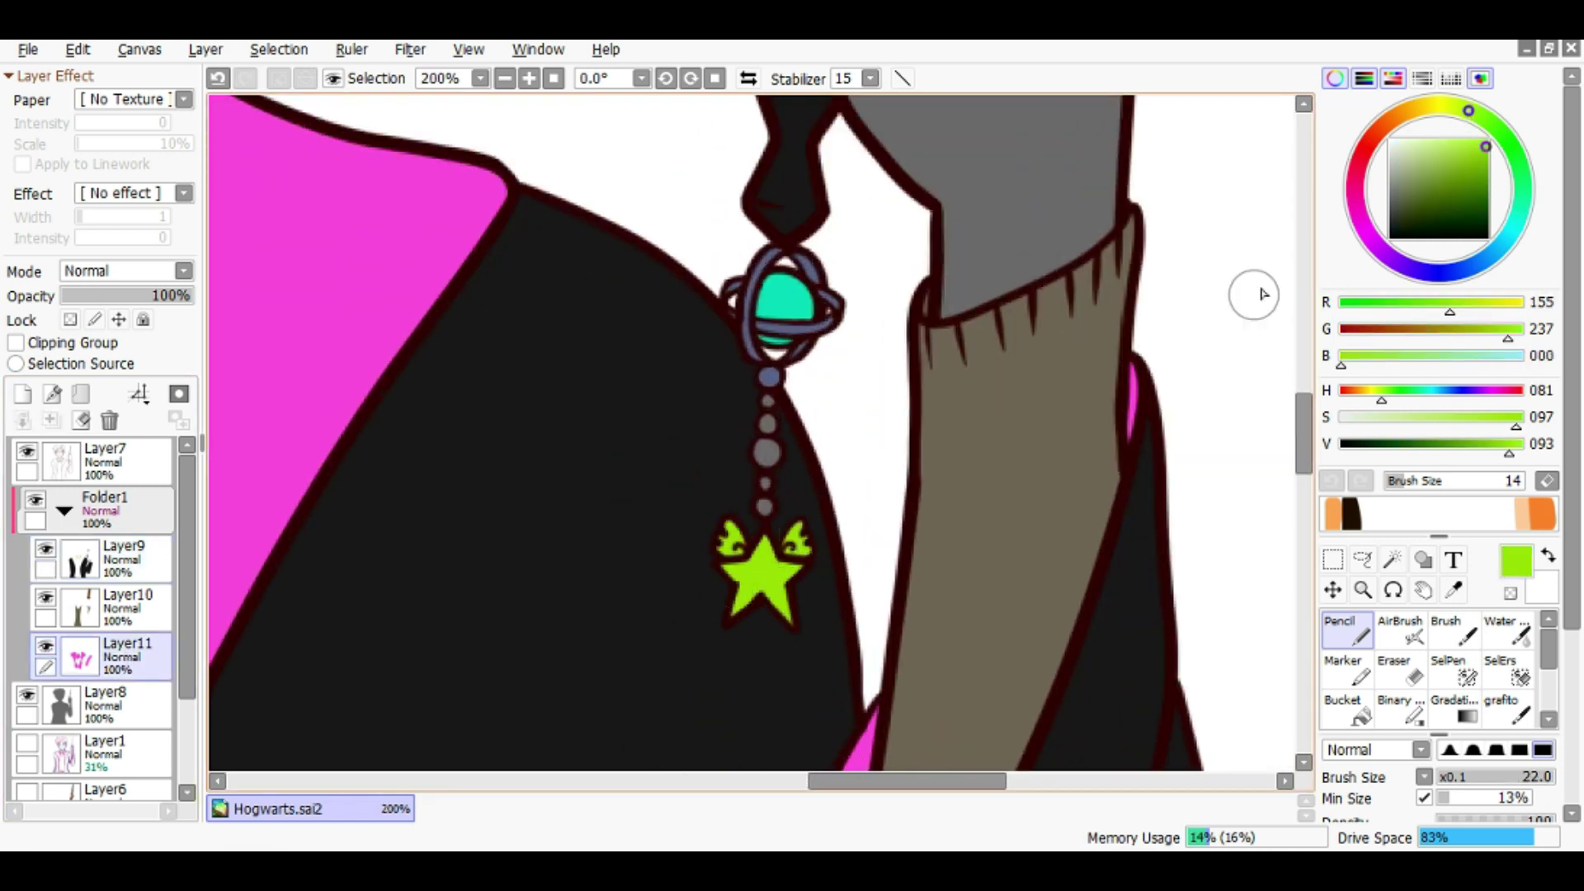
Recolour the star charm's two small wings pale lime (RGB 229, 255, 180) on Layer11
scroll(757, 530, up, 6)
scroll(713, 513, down, 2)
alt+click(713, 513)
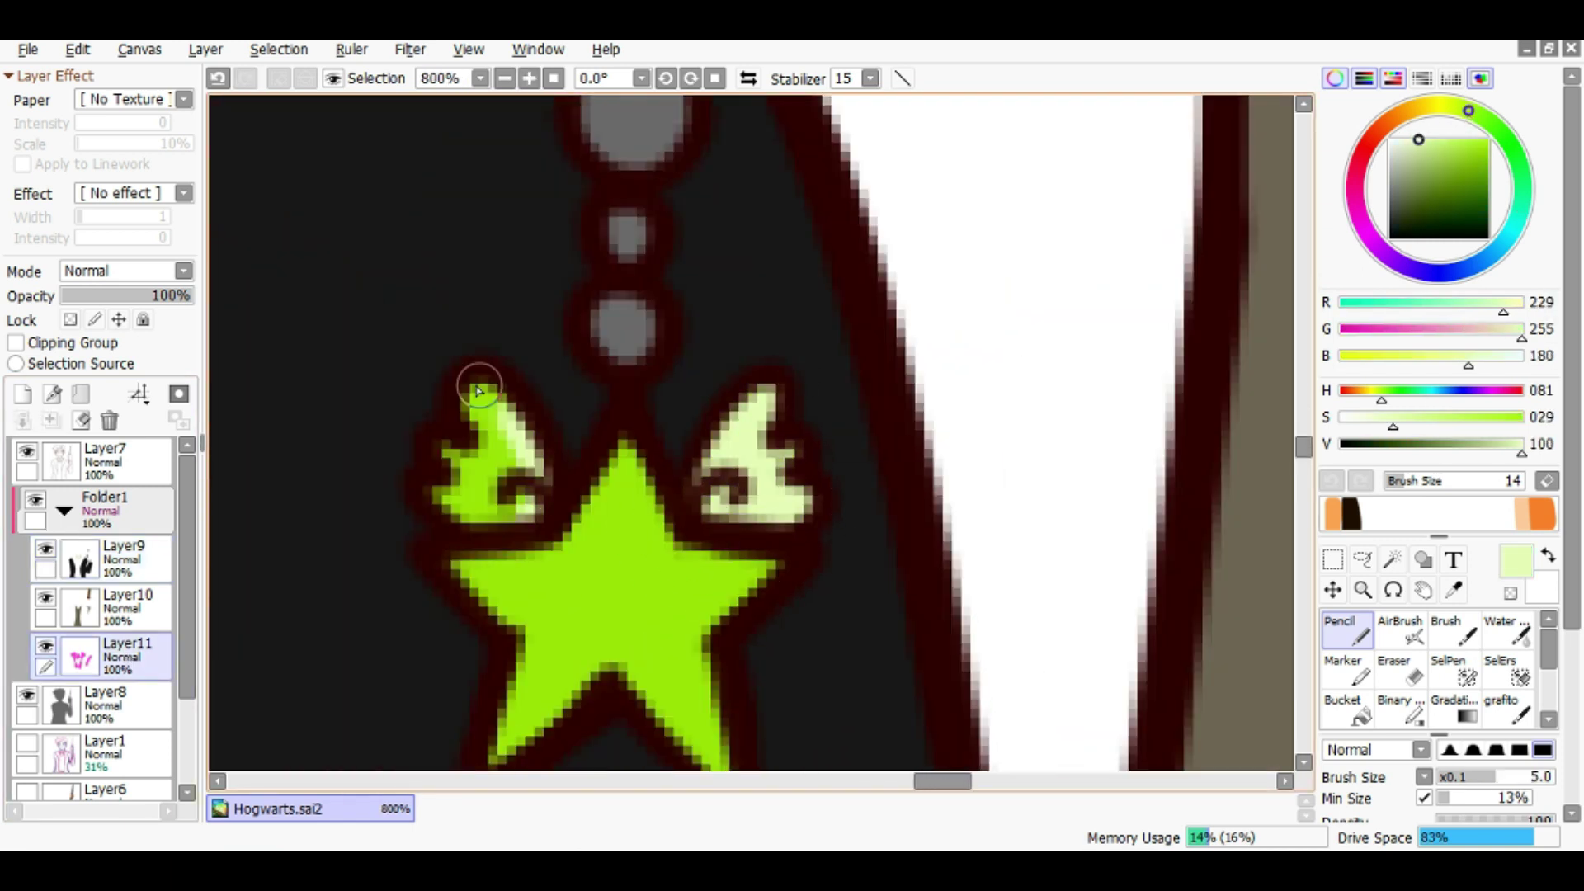
Sample the star's lime green and paint the two smallest beads of the charm chain
scroll(444, 509, down, 3)
alt+click(700, 584)
scroll(748, 512, up, 2)
key(bracketright)
click(747, 511)
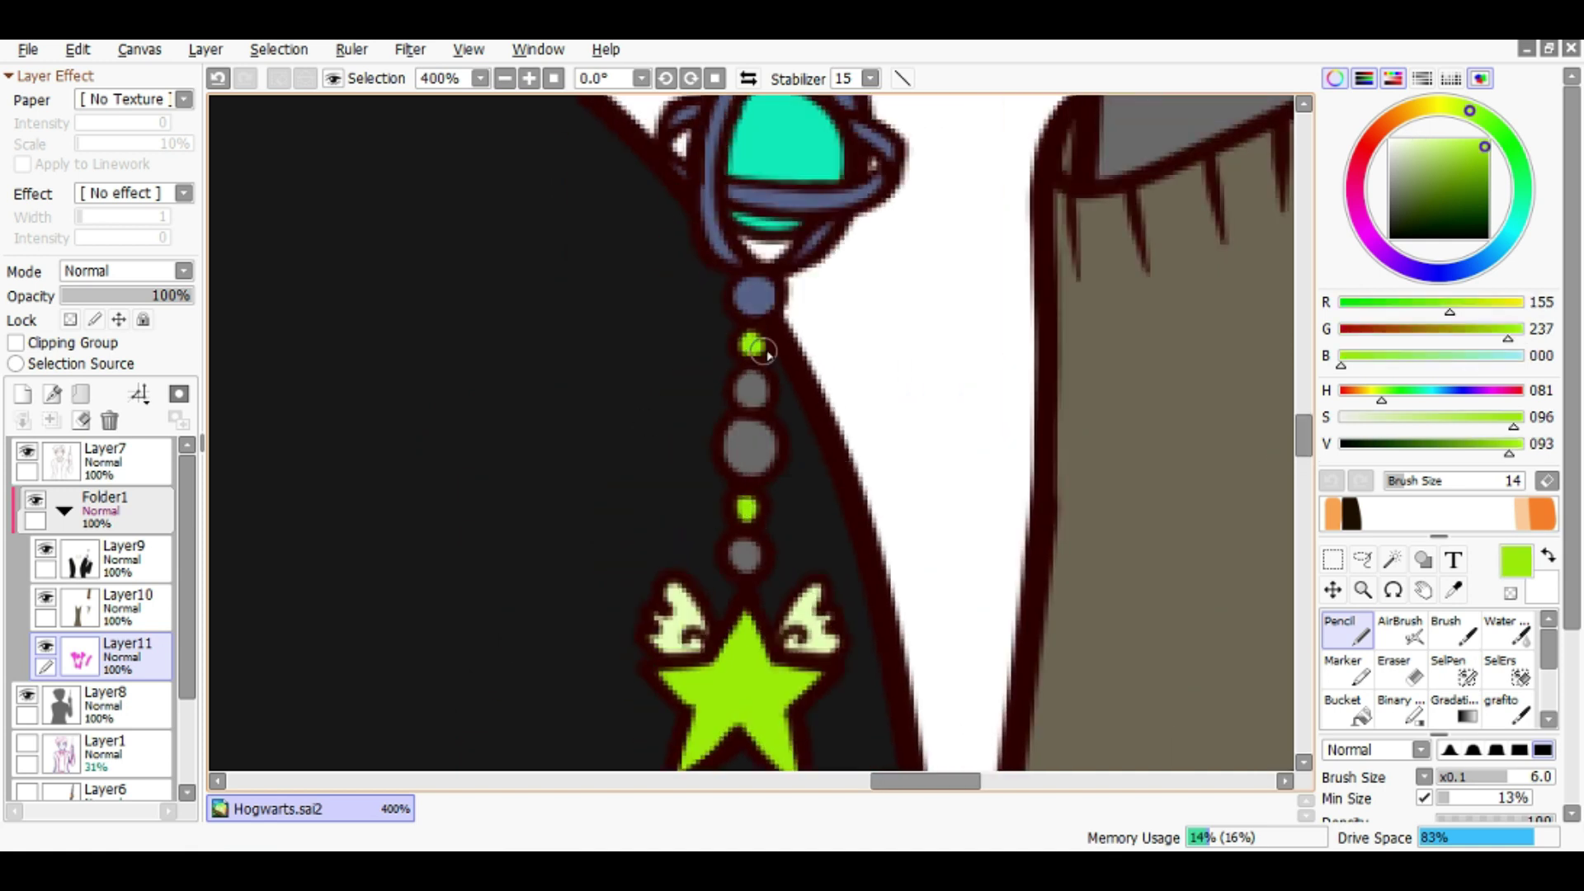
Paint the largest bead and the bead just above the star hot pink with a larger brush
click(1356, 186)
click(1477, 135)
key(bracketright)
key(bracketright)
key(bracketright)
key(bracketright)
drag(745, 440, 751, 453)
click(736, 561)
Sample the planet's turquoise and paint the remaining grey bead of the charm chain
alt+click(788, 156)
click(751, 391)
scroll(643, 523, down, 5)
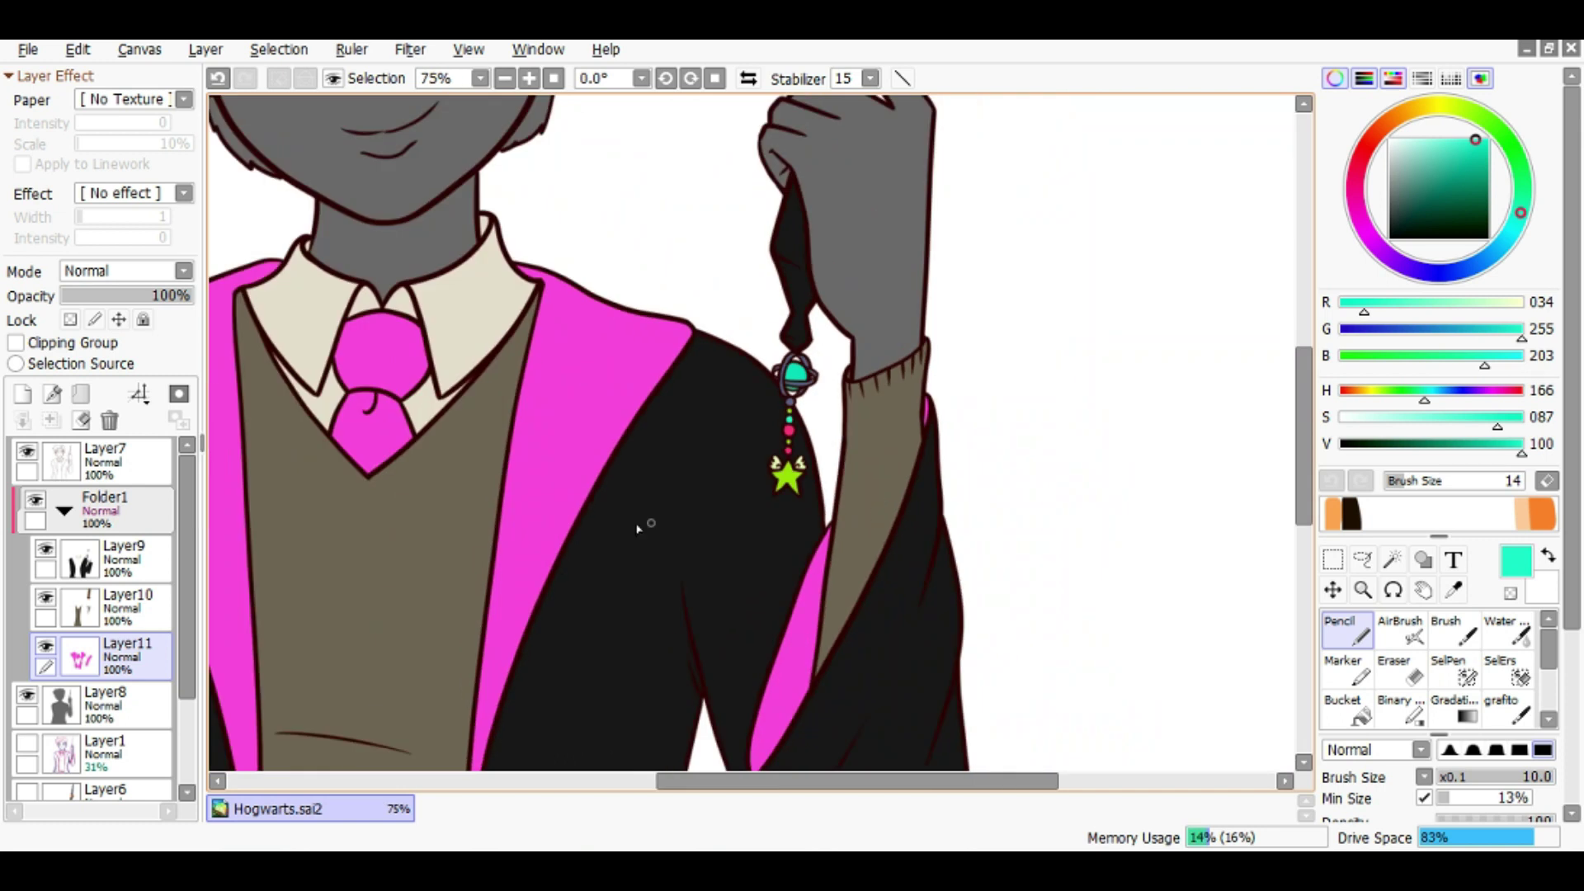
scroll(244, 511, down, 2)
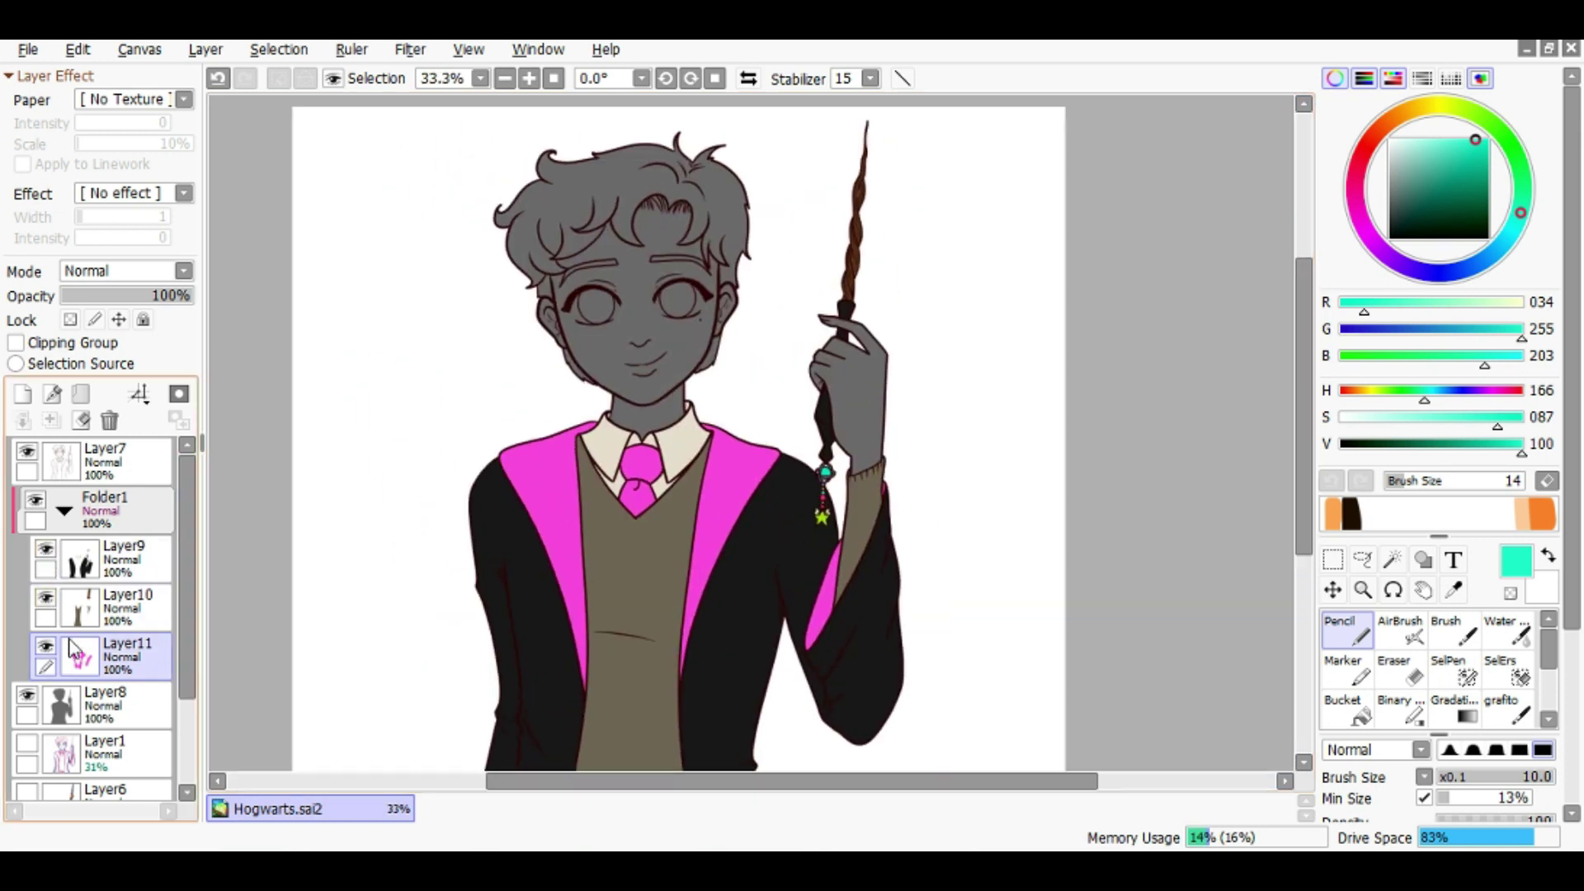
Show the reference picture on Layer4 and examine its robe and colours
drag(183, 656, 183, 763)
click(30, 718)
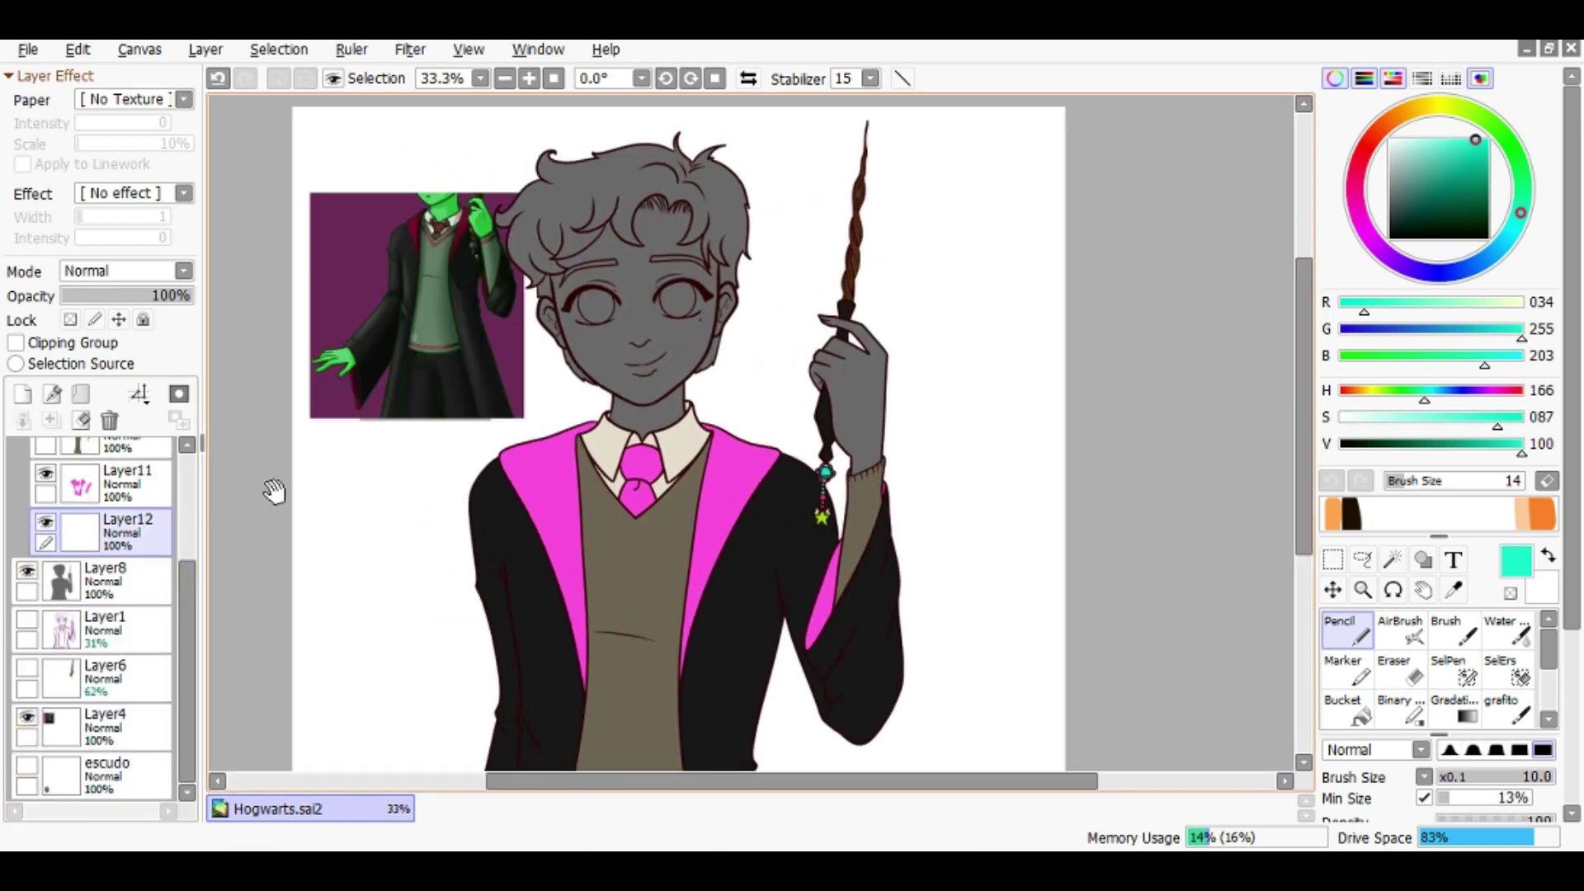
scroll(276, 487, up, 3)
scroll(304, 602, down, 3)
Select the character's hair and paint it dark brown on Layer12 with the Pencil
drag(617, 446, 597, 445)
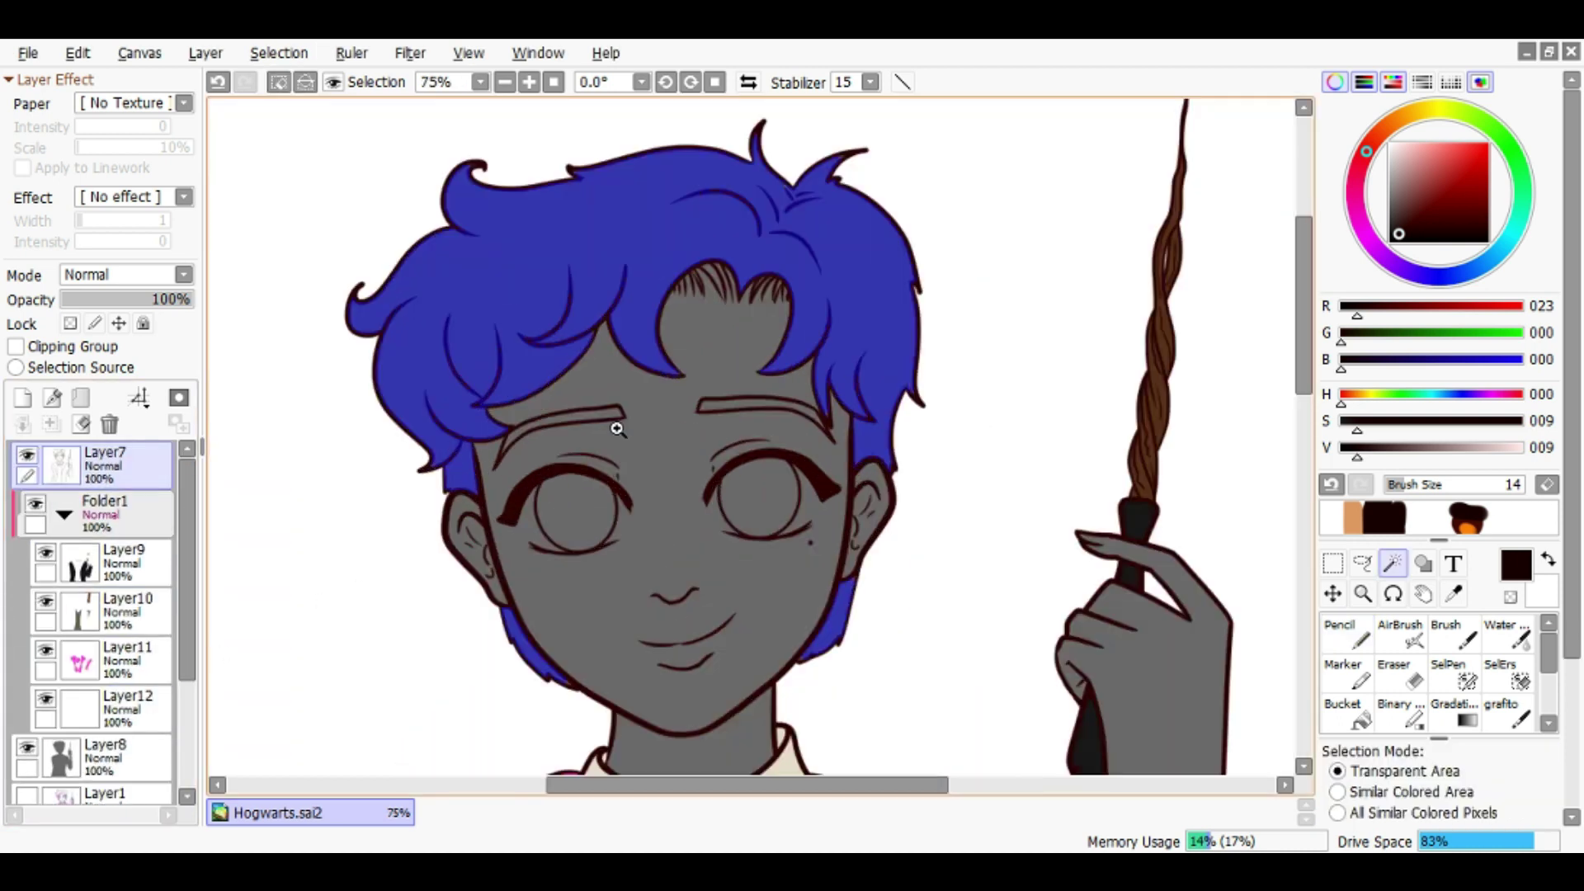
key(n)
mouse_move(429, 330)
mouse_down()
mouse_move(548, 264)
mouse_move(531, 566)
mouse_move(383, 208)
mouse_up()
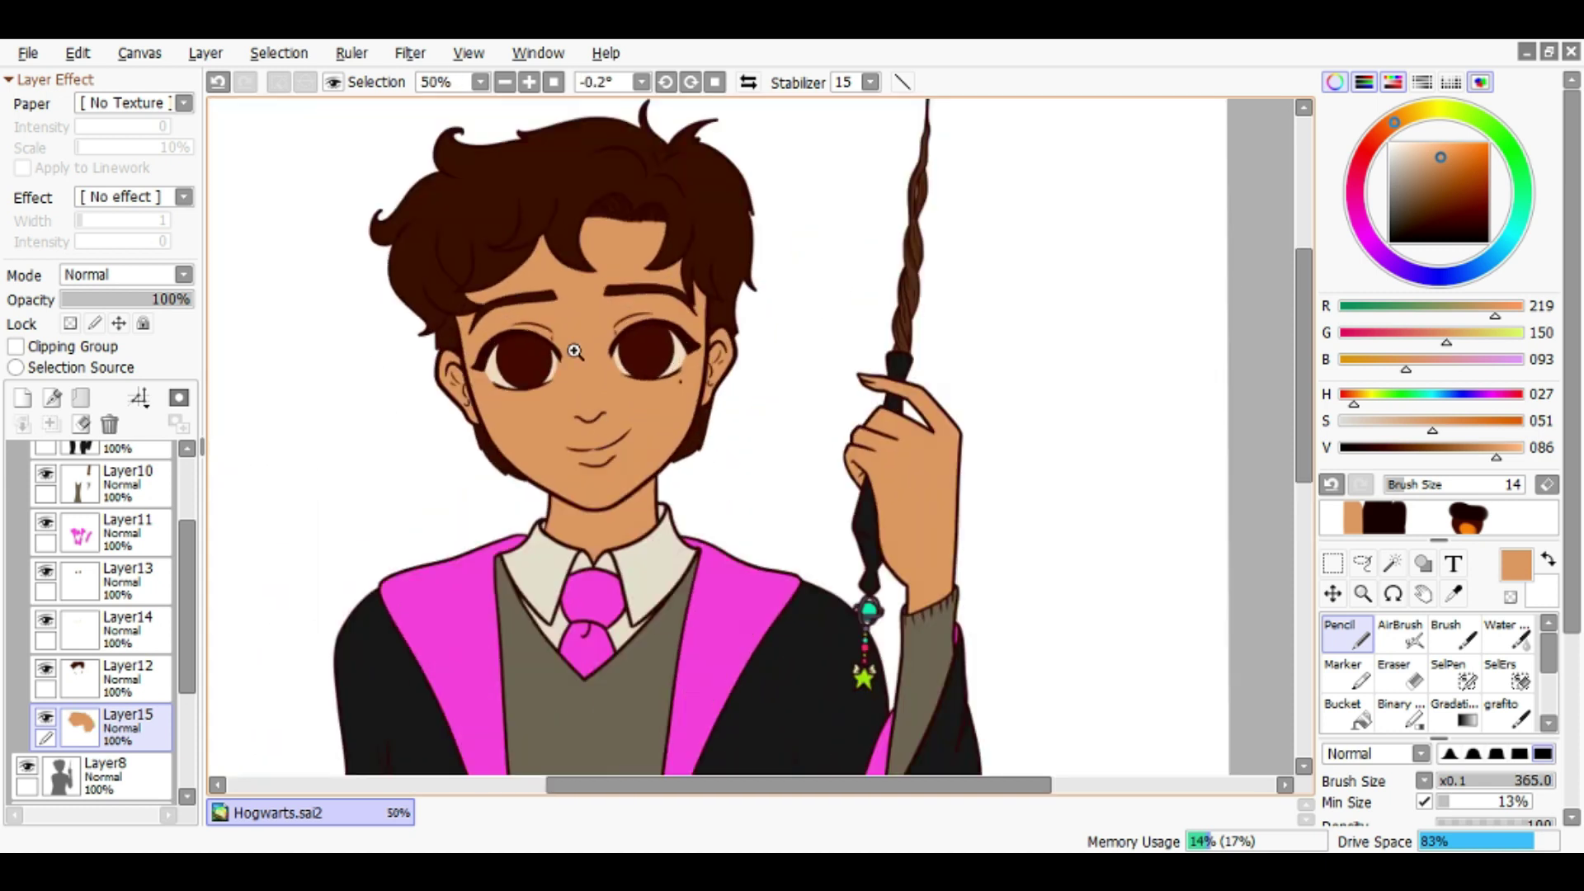
Lasso the area around both eyes on Layer7 and Folder1 and reposition it on the face
click(574, 351)
scroll(195, 594, up, 3)
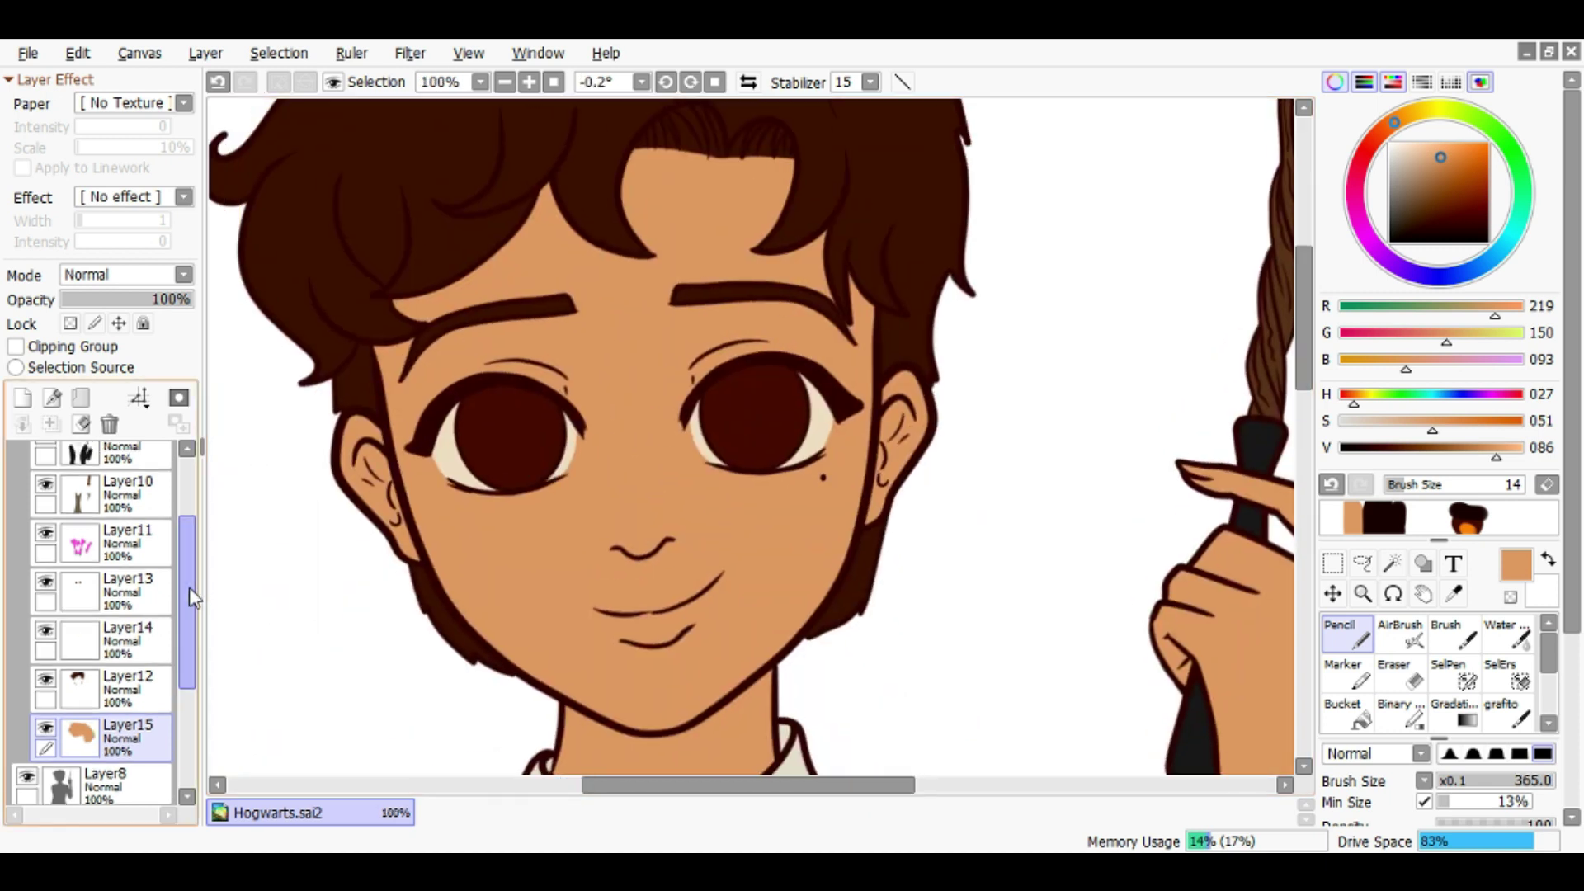
key(a)
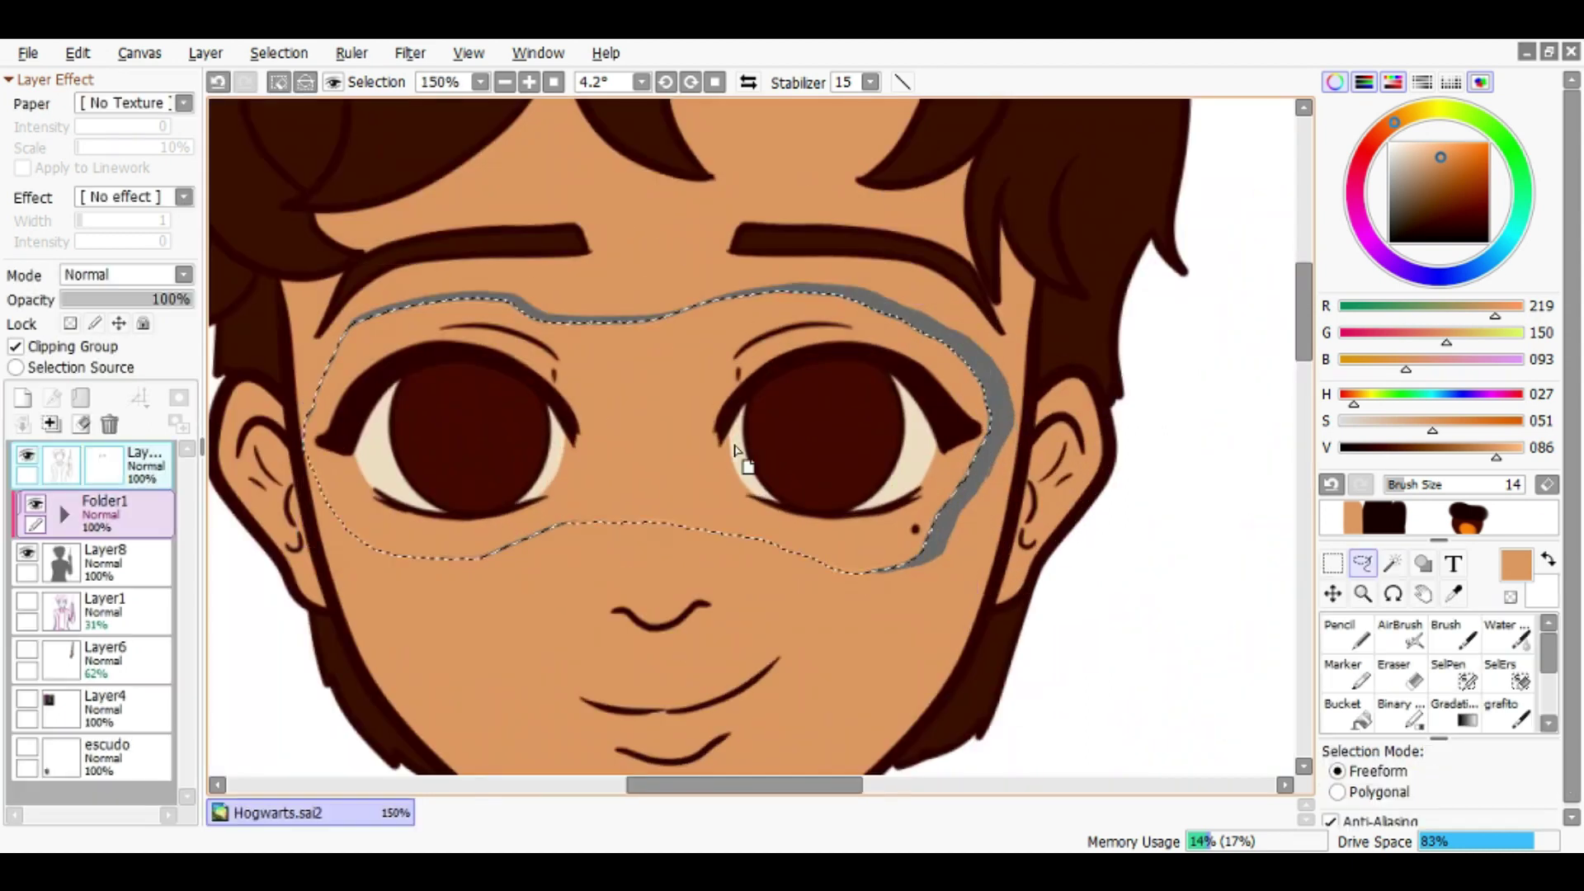
mouse_move(691, 276)
mouse_down()
mouse_move(670, 393)
mouse_move(859, 414)
mouse_up()
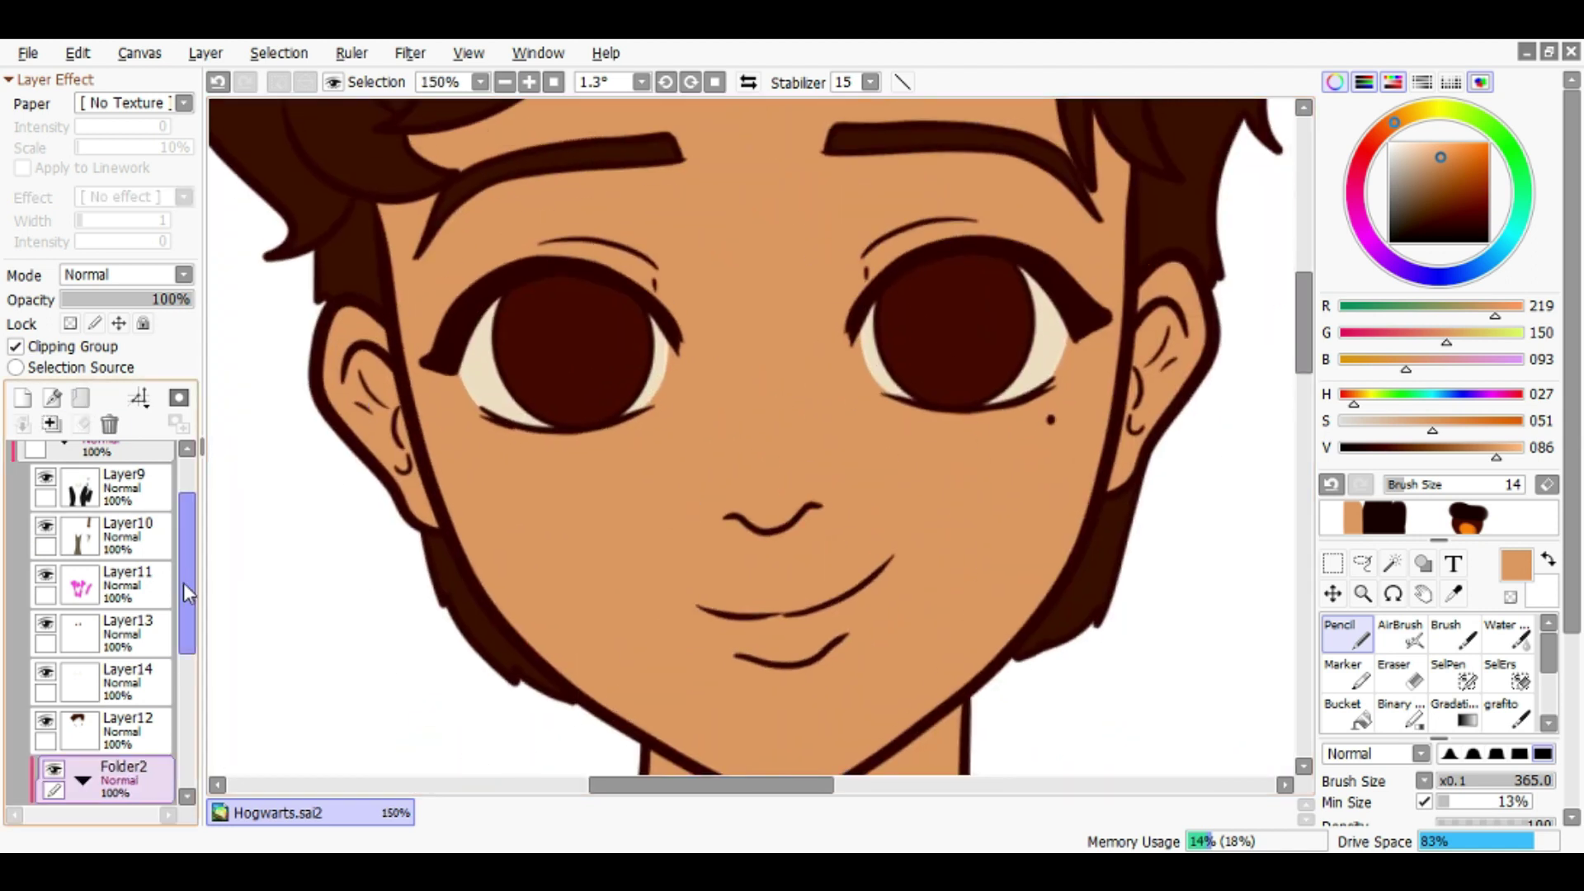
Paint blush on both cheeks on Layer16 with the water brush, using soft red (RGB 216, 110, 87) and stronger red (RGB 228, 70, 37)
click(1380, 140)
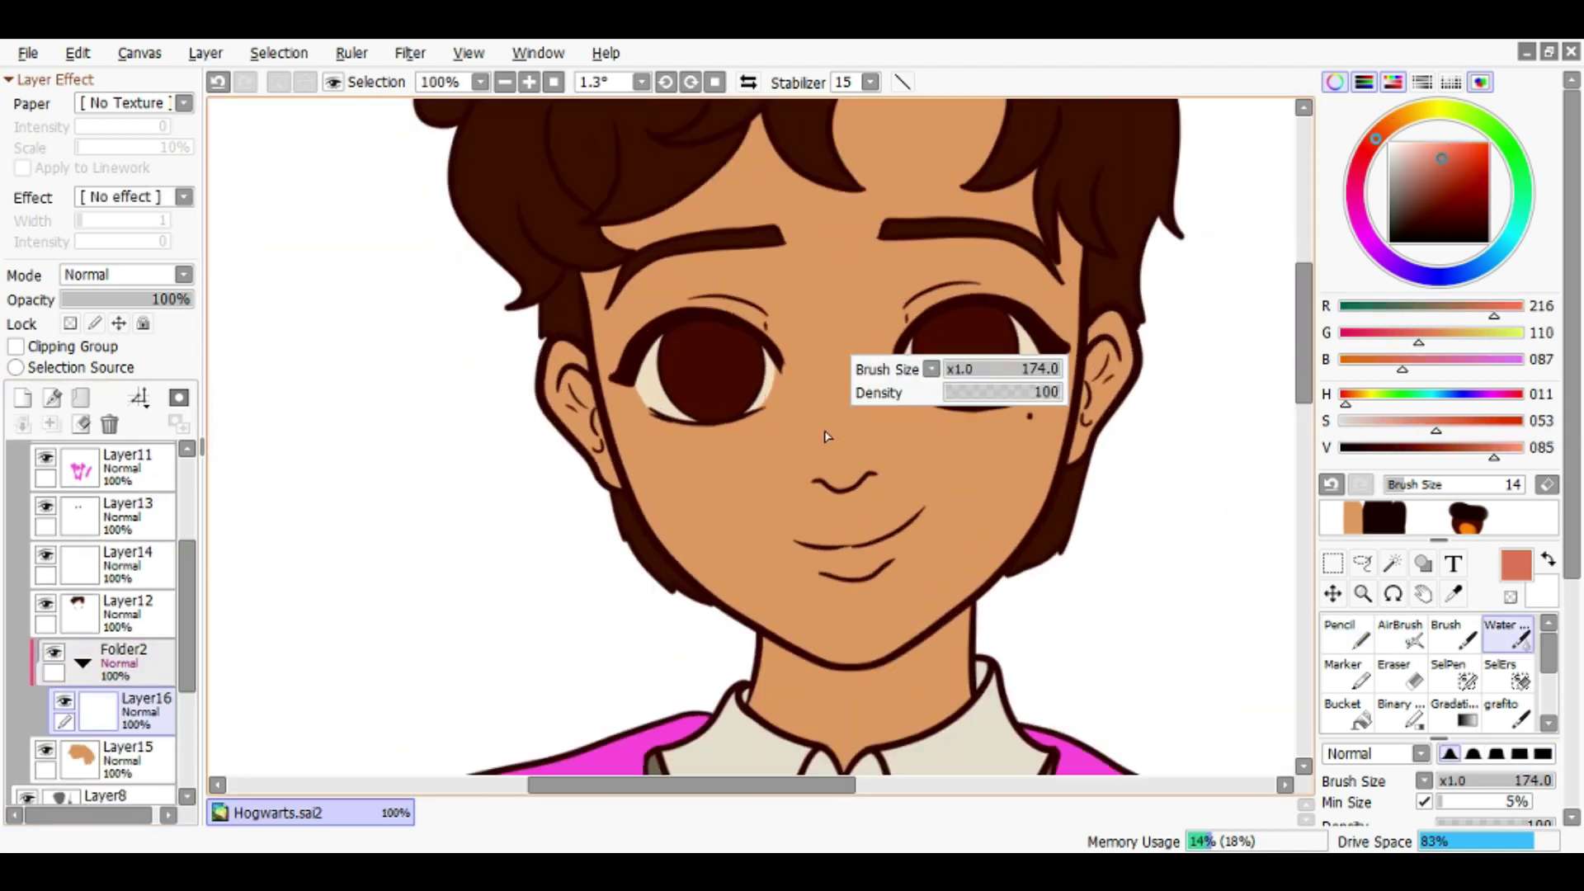
mouse_move(676, 450)
mouse_down()
mouse_move(816, 477)
mouse_move(809, 454)
mouse_move(726, 470)
mouse_up()
click(1467, 155)
drag(995, 450, 986, 460)
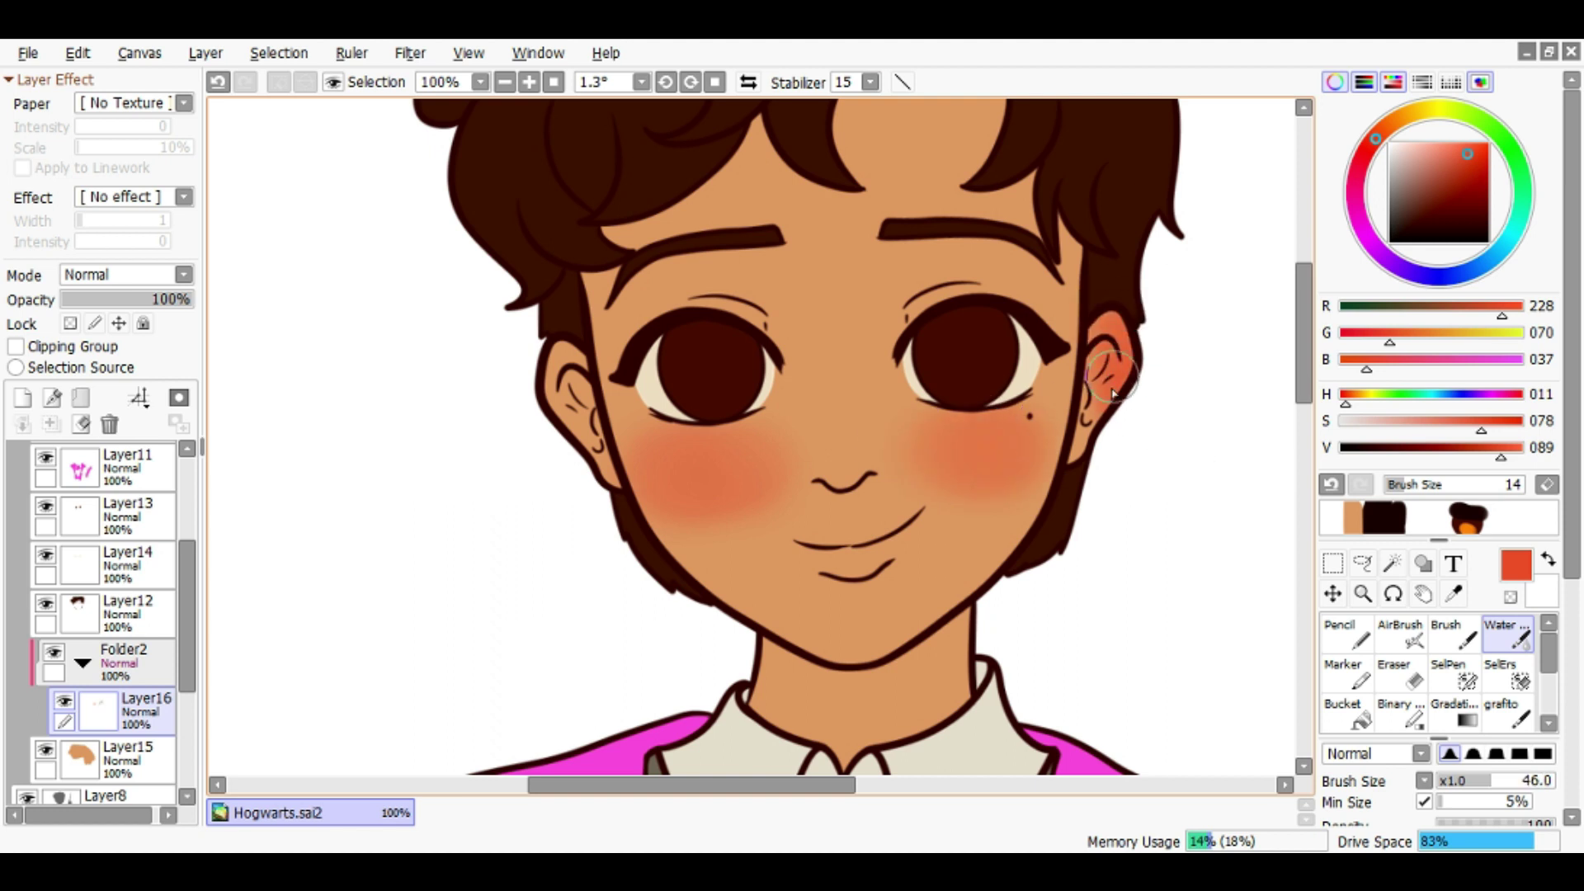
Spread the red blush over the lower cheeks and undo the last stroke
mouse_move(610, 507)
mouse_down()
mouse_move(763, 533)
mouse_move(733, 577)
mouse_move(795, 617)
mouse_up()
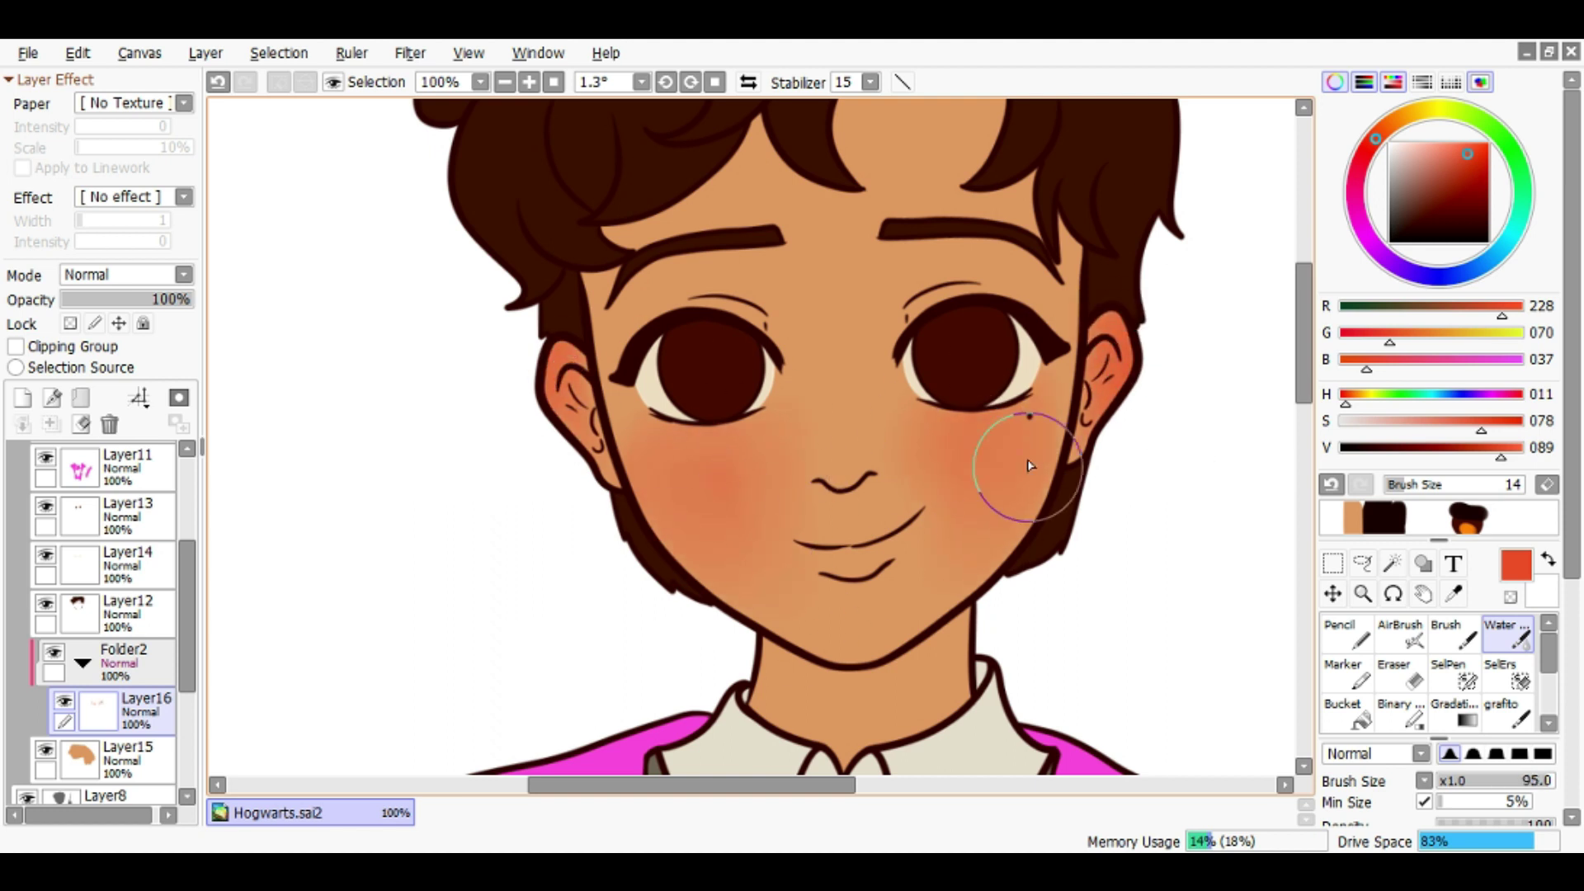
key(ctrl+z)
scroll(831, 477, right, 3)
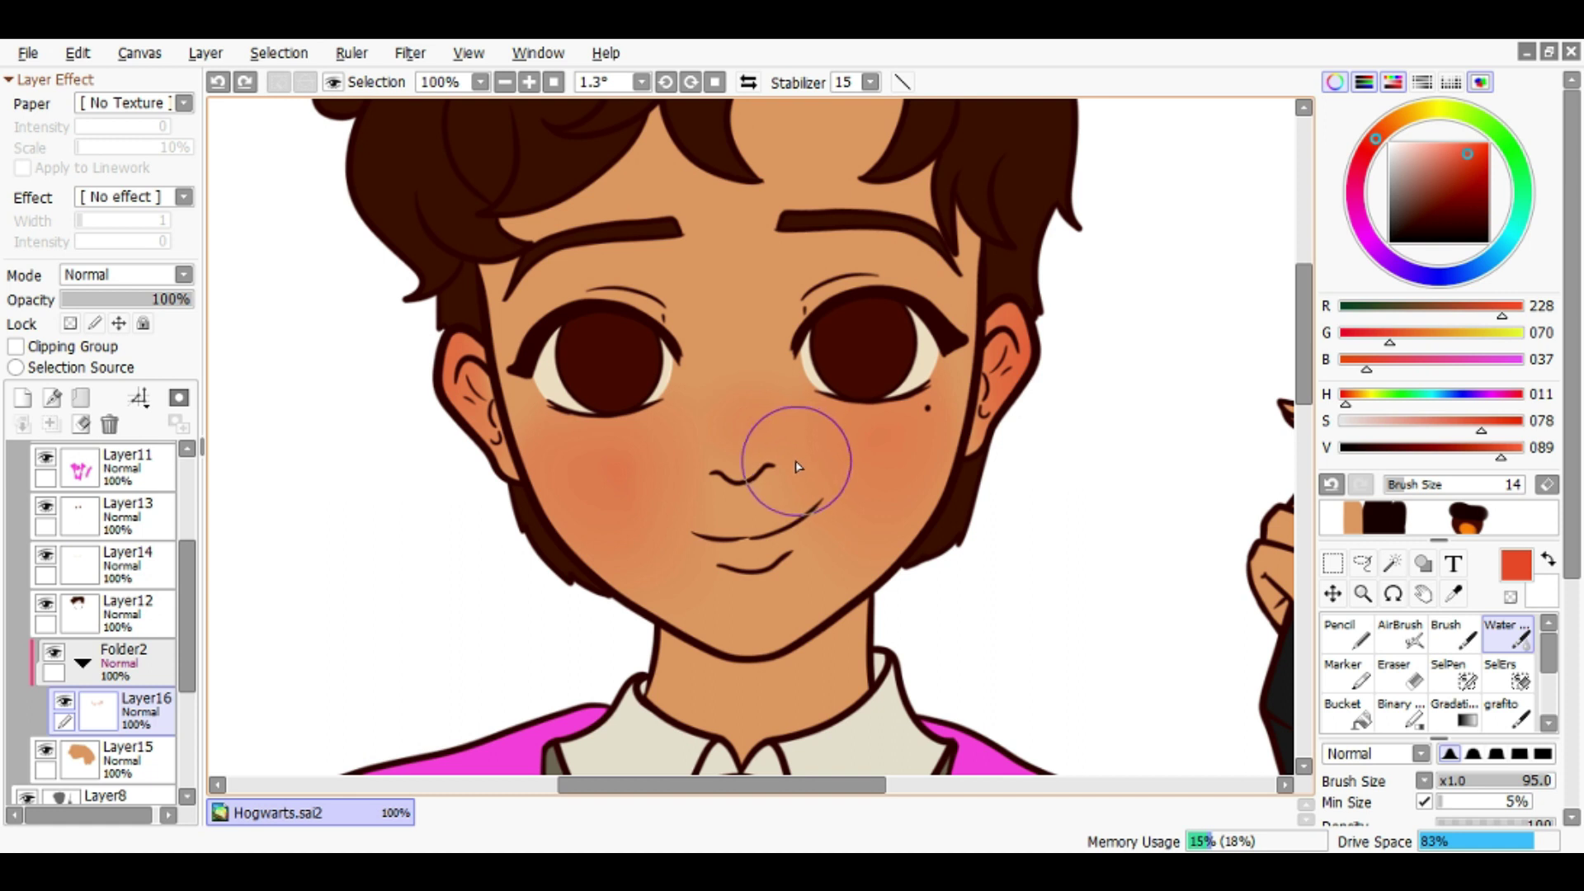
Paint the red blush across the bridge of the nose on Layer16 with the water brush at size 95
scroll(769, 415, down, 2)
scroll(770, 415, left, 1)
click(777, 539)
drag(763, 321, 807, 326)
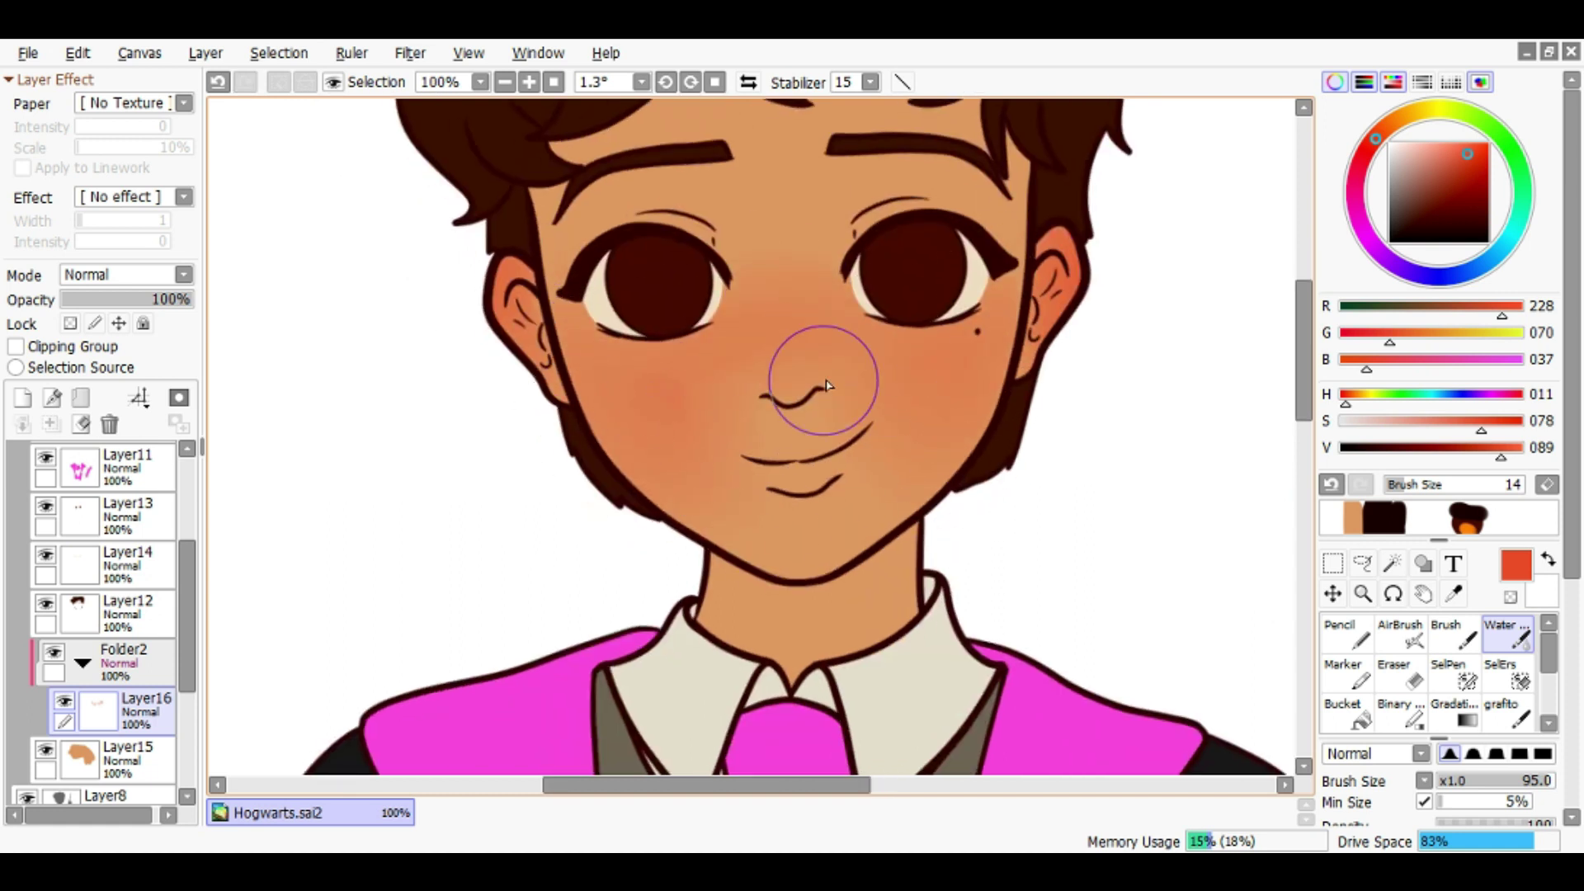
ctrl+alt+click(813, 421)
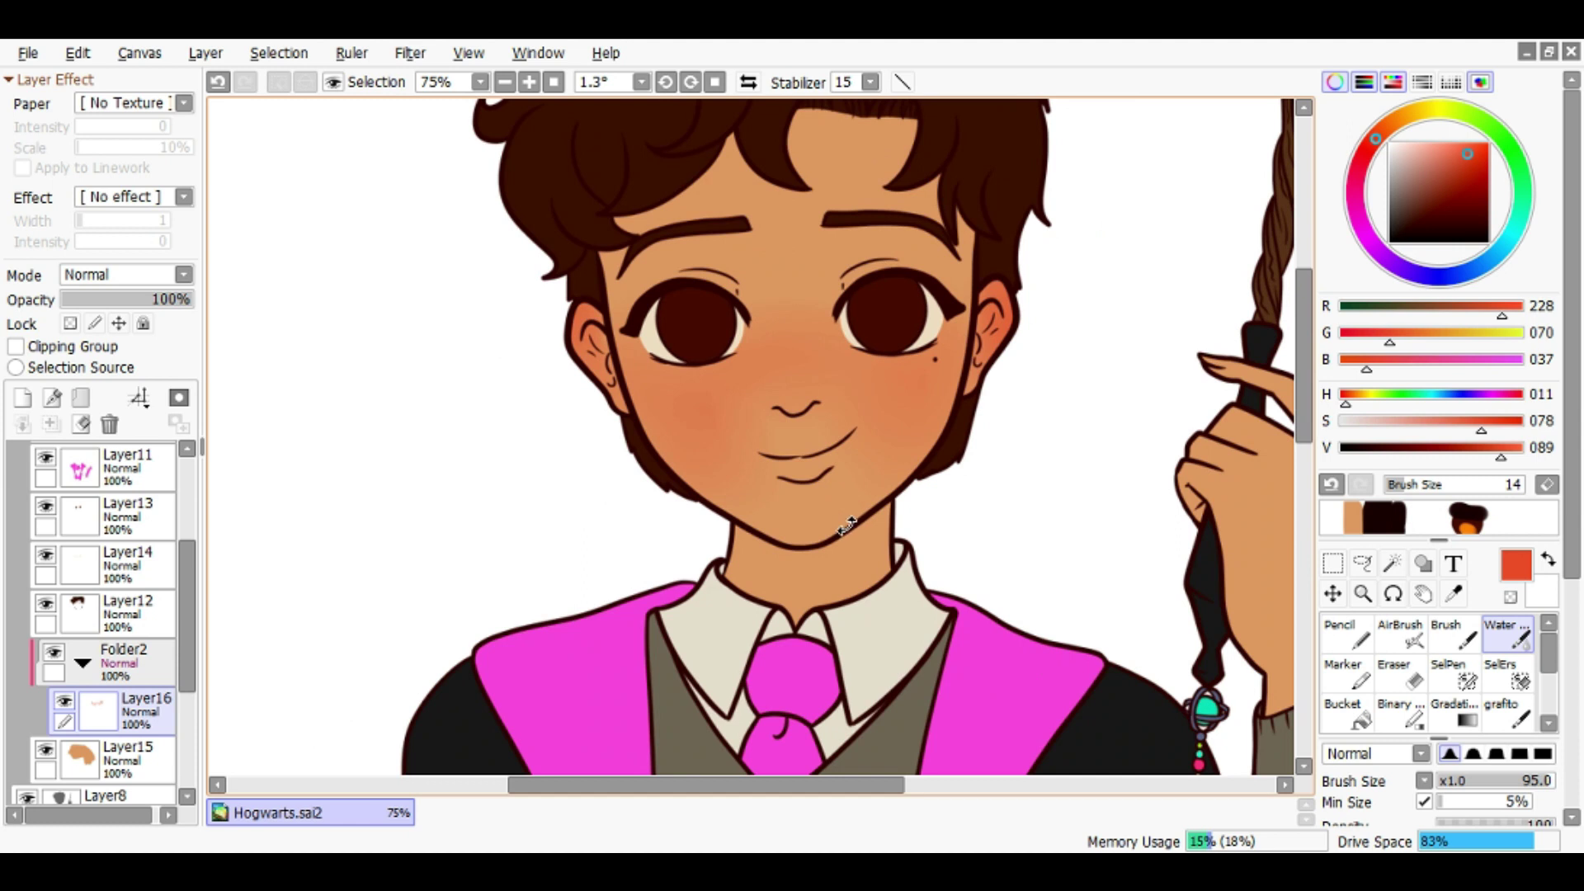
Paint red blush on the raised hand's index finger and knuckles on Layer16 with the water brush at size 25
drag(838, 524, 829, 351)
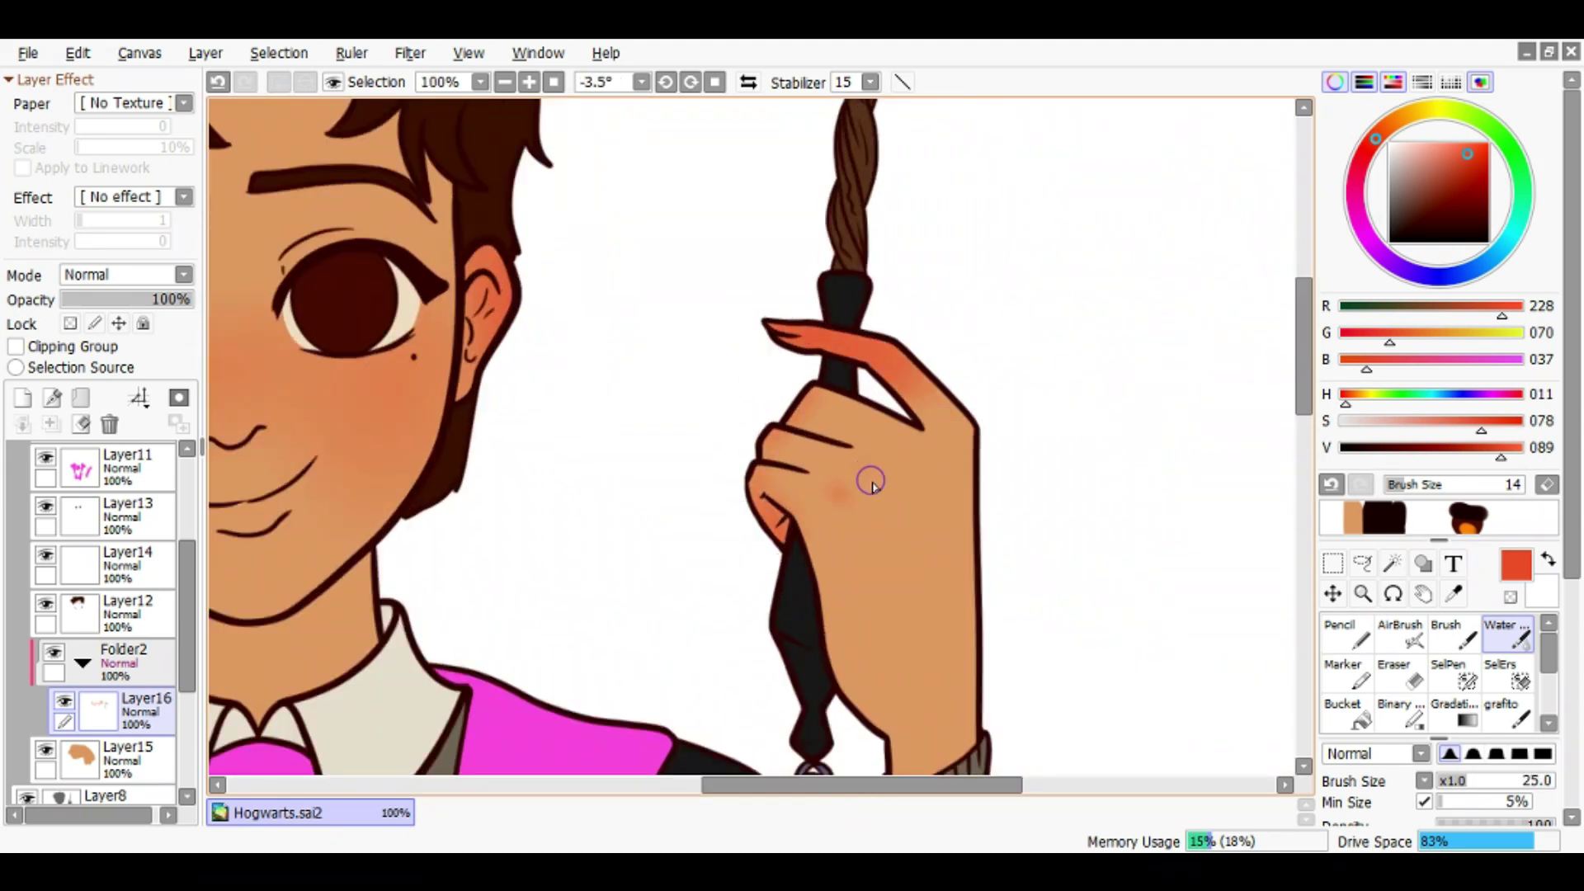
drag(872, 482, 760, 347)
scroll(198, 751, down, 1)
Try to fill the lips with flat pinkish red (RGB 219, 120, 93) on Layer15 using the Pencil at size 10
click(162, 785)
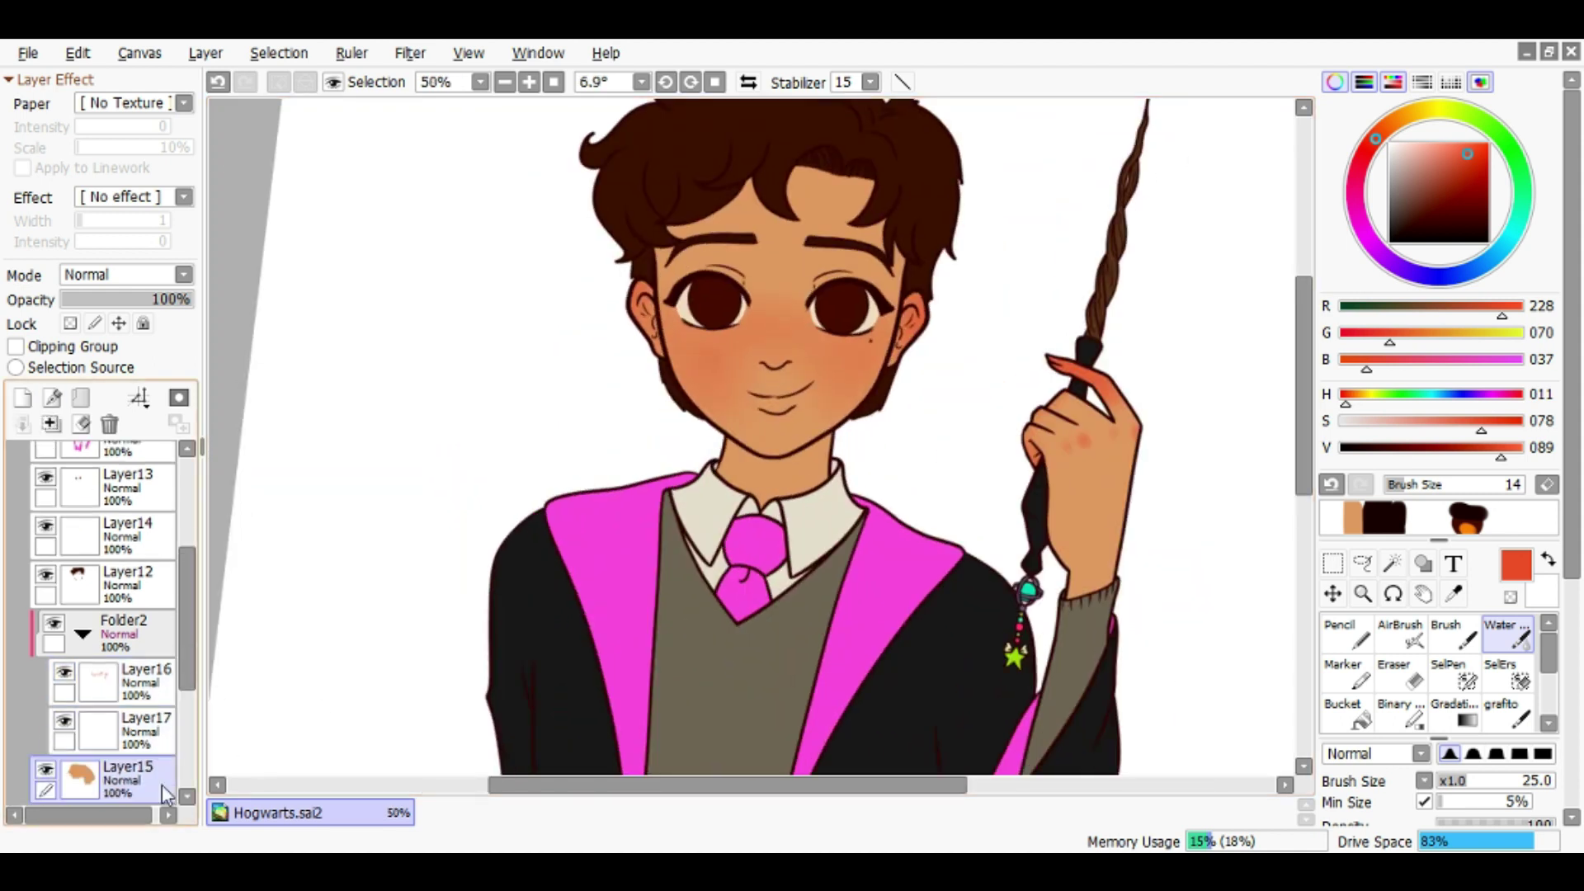
alt+click(701, 355)
scroll(775, 396, up, 4)
key(n)
drag(784, 406, 705, 381)
key(ctrl+z)
drag(828, 352, 916, 318)
drag(863, 399, 767, 432)
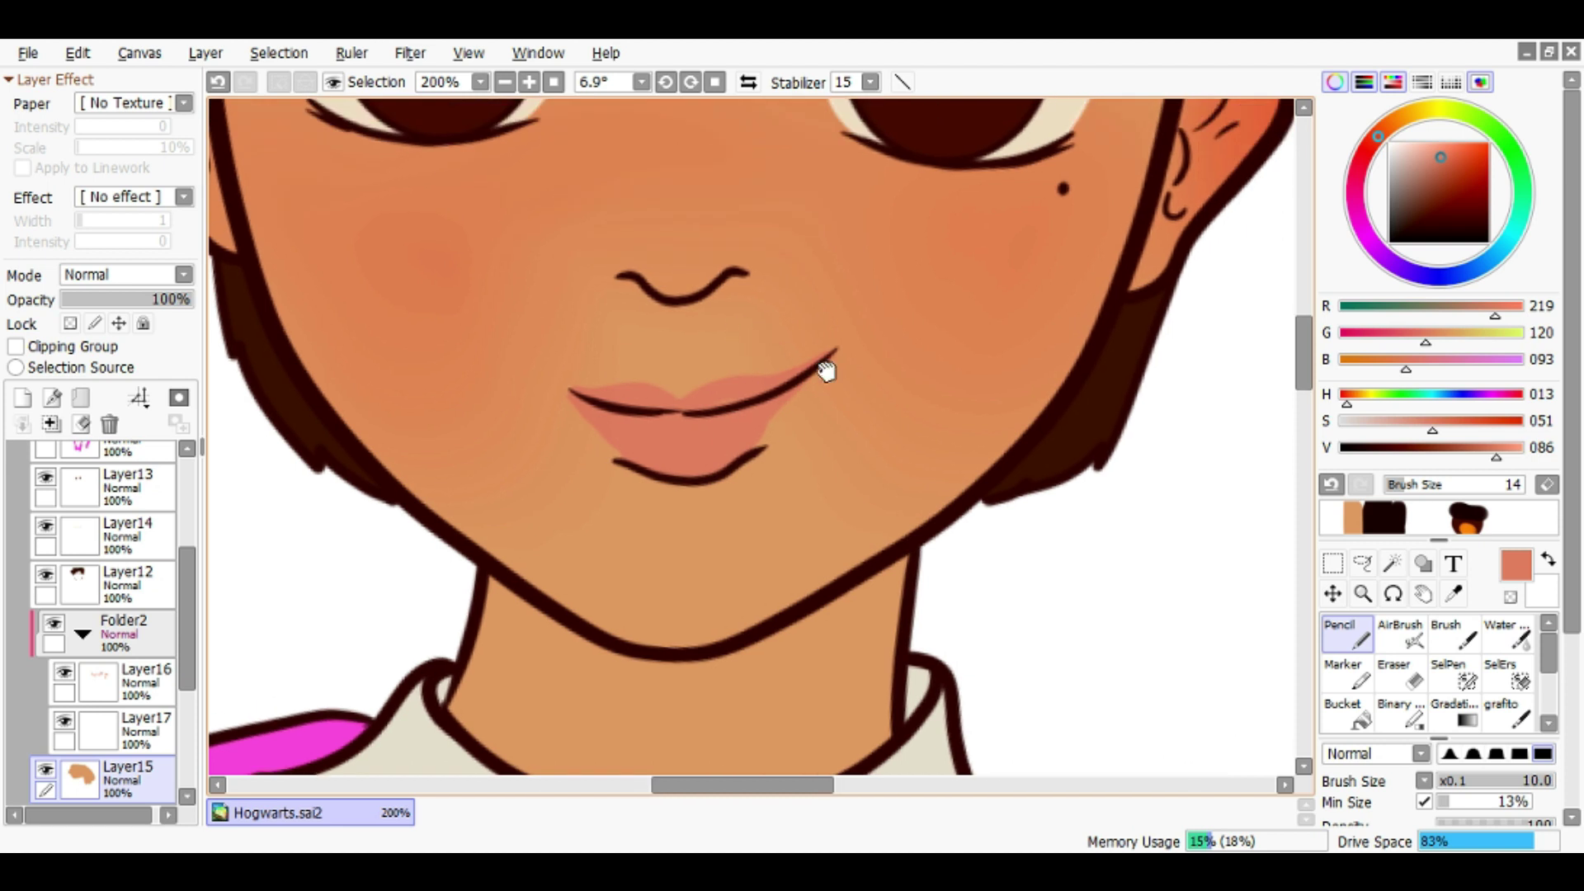
drag(827, 372, 818, 463)
scroll(717, 400, down, 4)
key(ctrl+z)
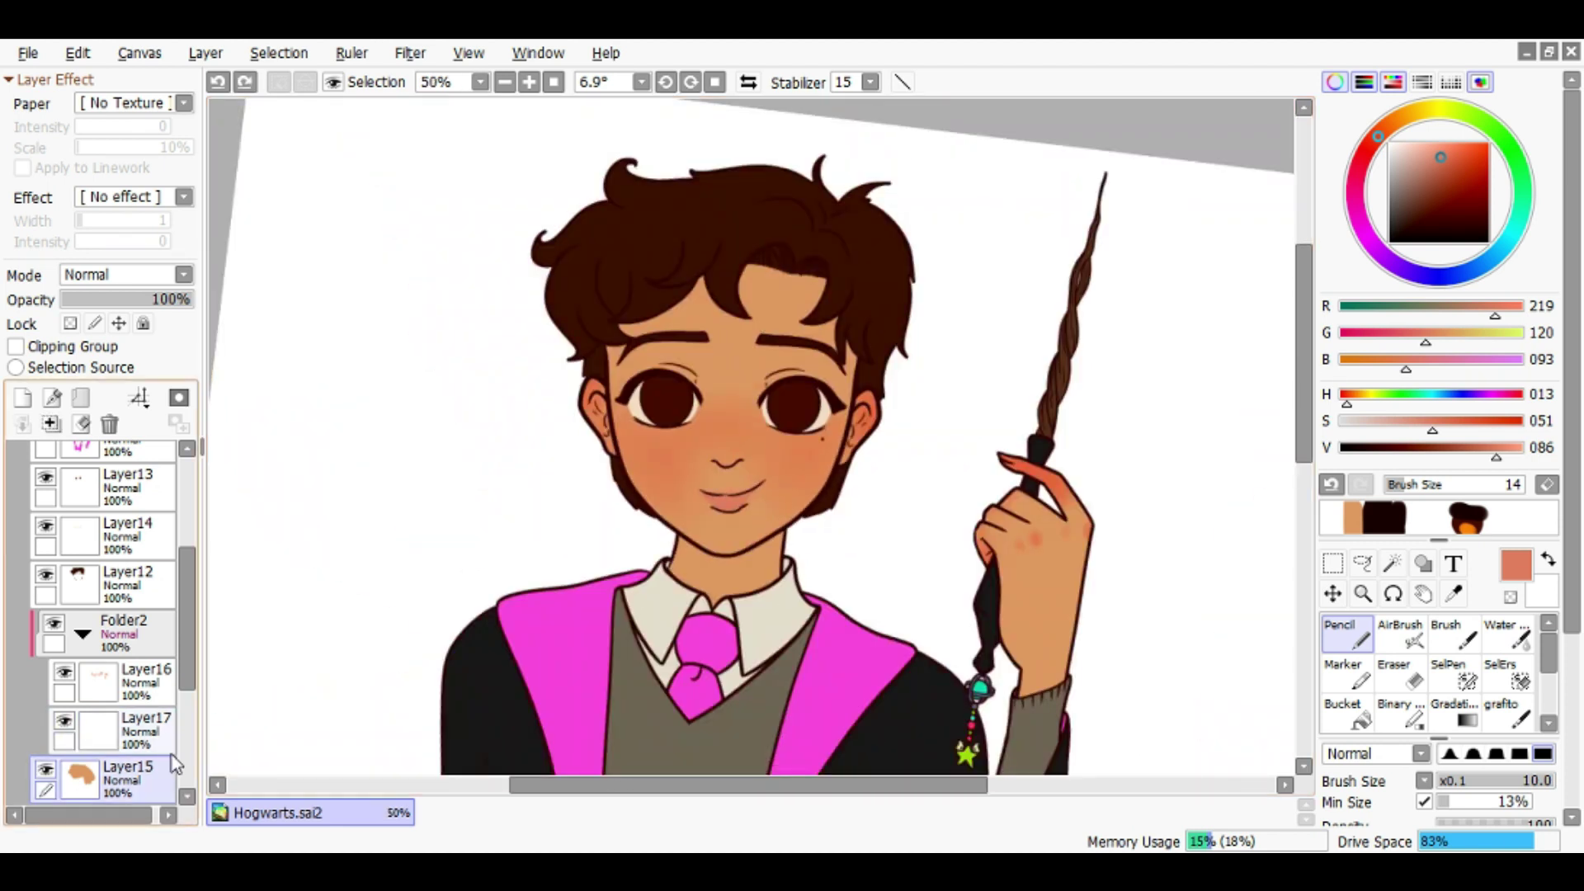
Paint softly blended lips on Layer15 with the water brush, using reddish brown (RGB 183, 84, 57) and deeper red (RGB 192, 72, 39)
scroll(750, 503, up, 3)
key(c)
click(1442, 171)
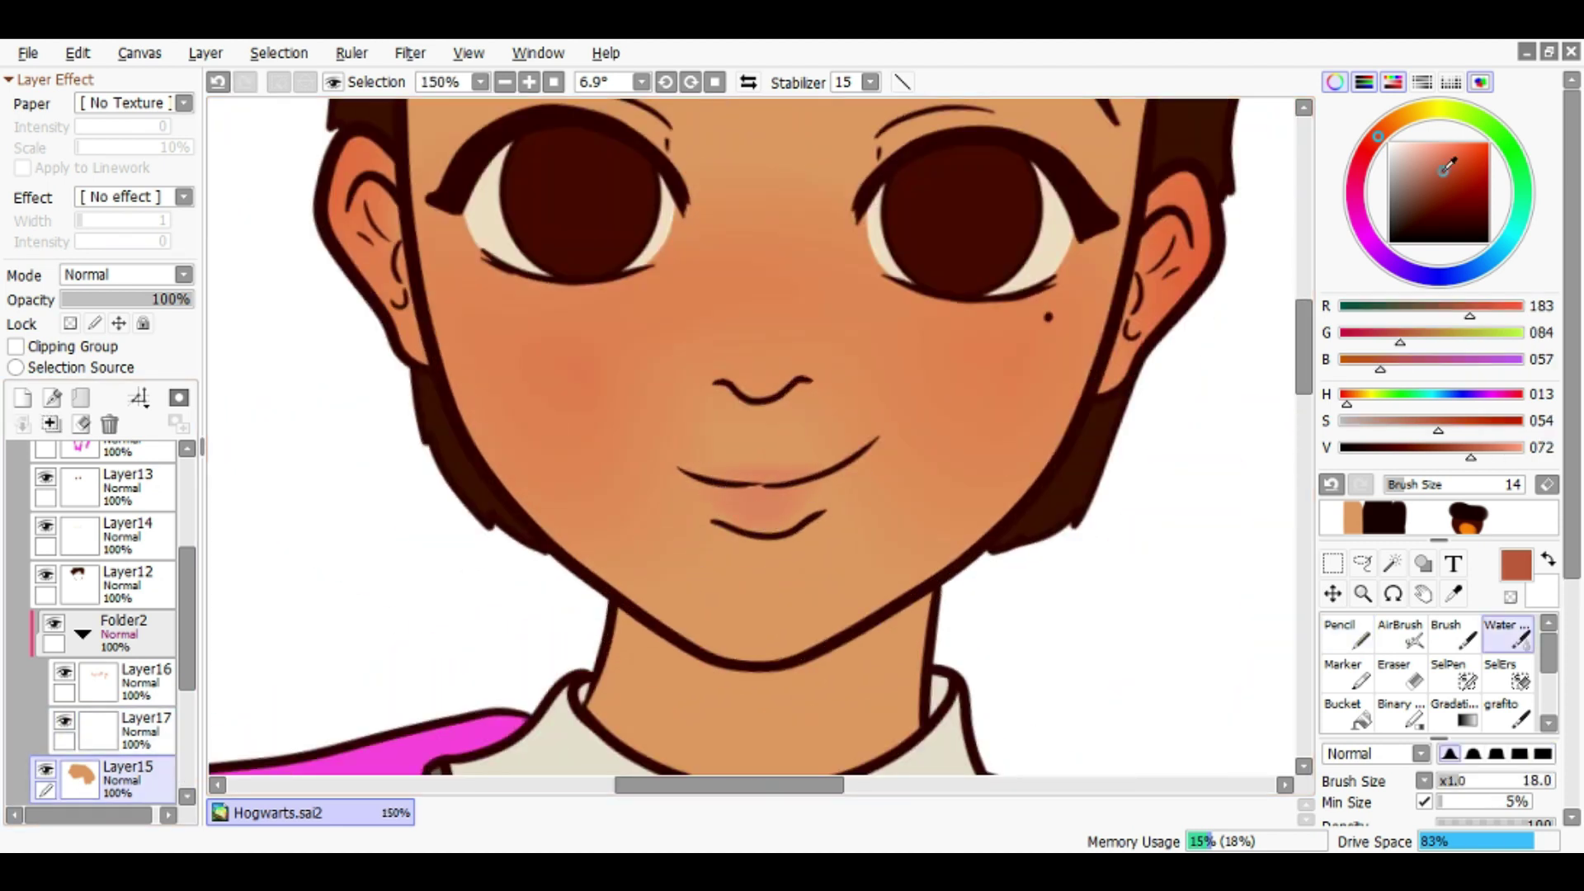
click(1455, 168)
scroll(774, 483, down, 3)
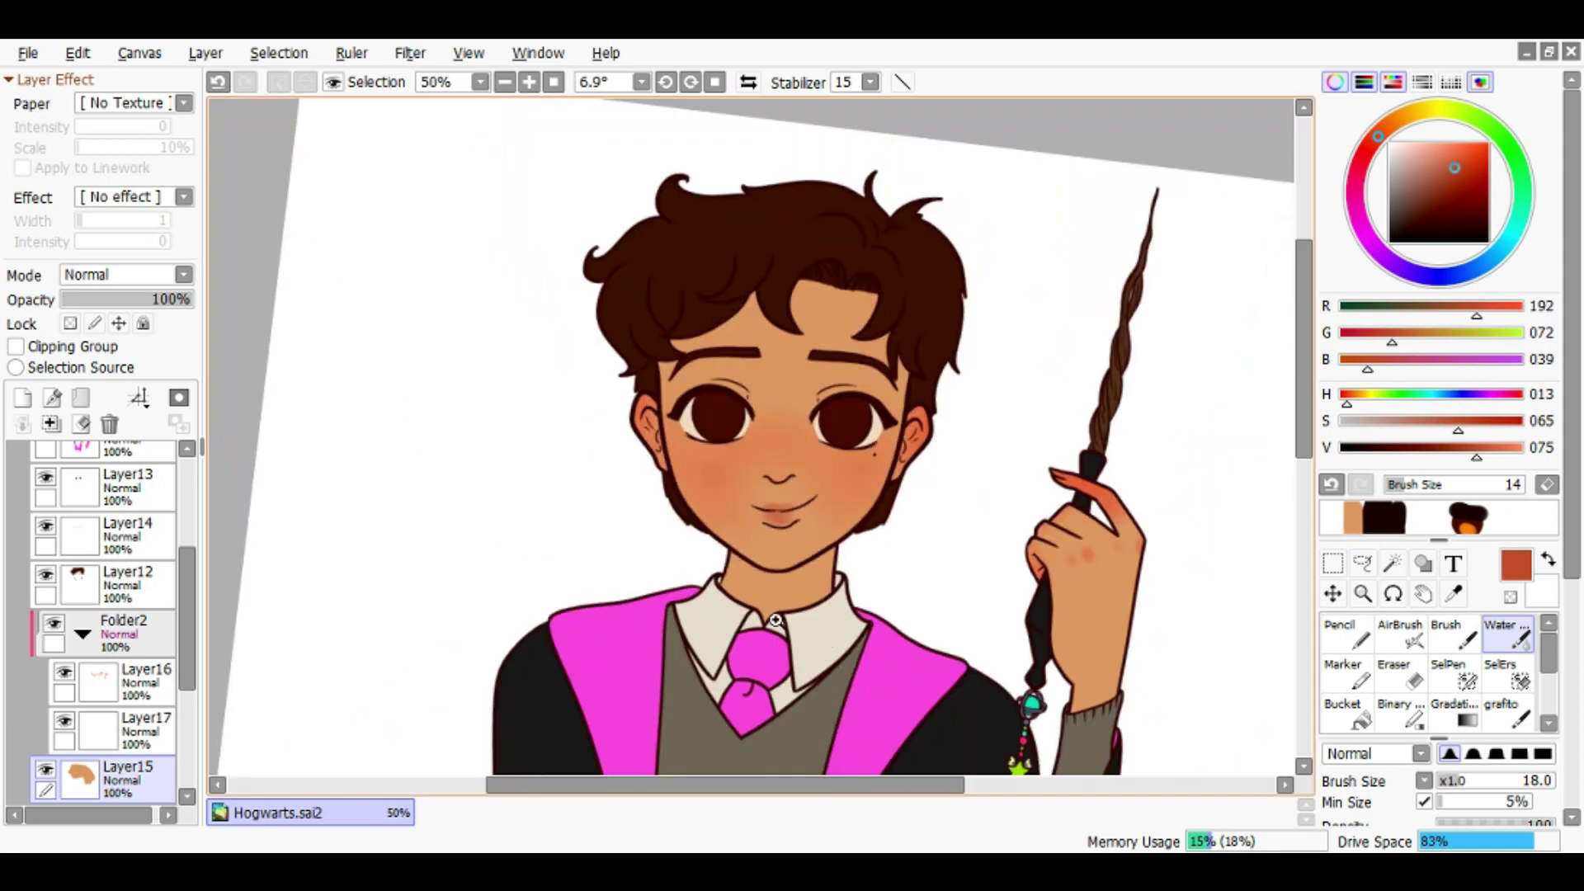
scroll(692, 471, up, 5)
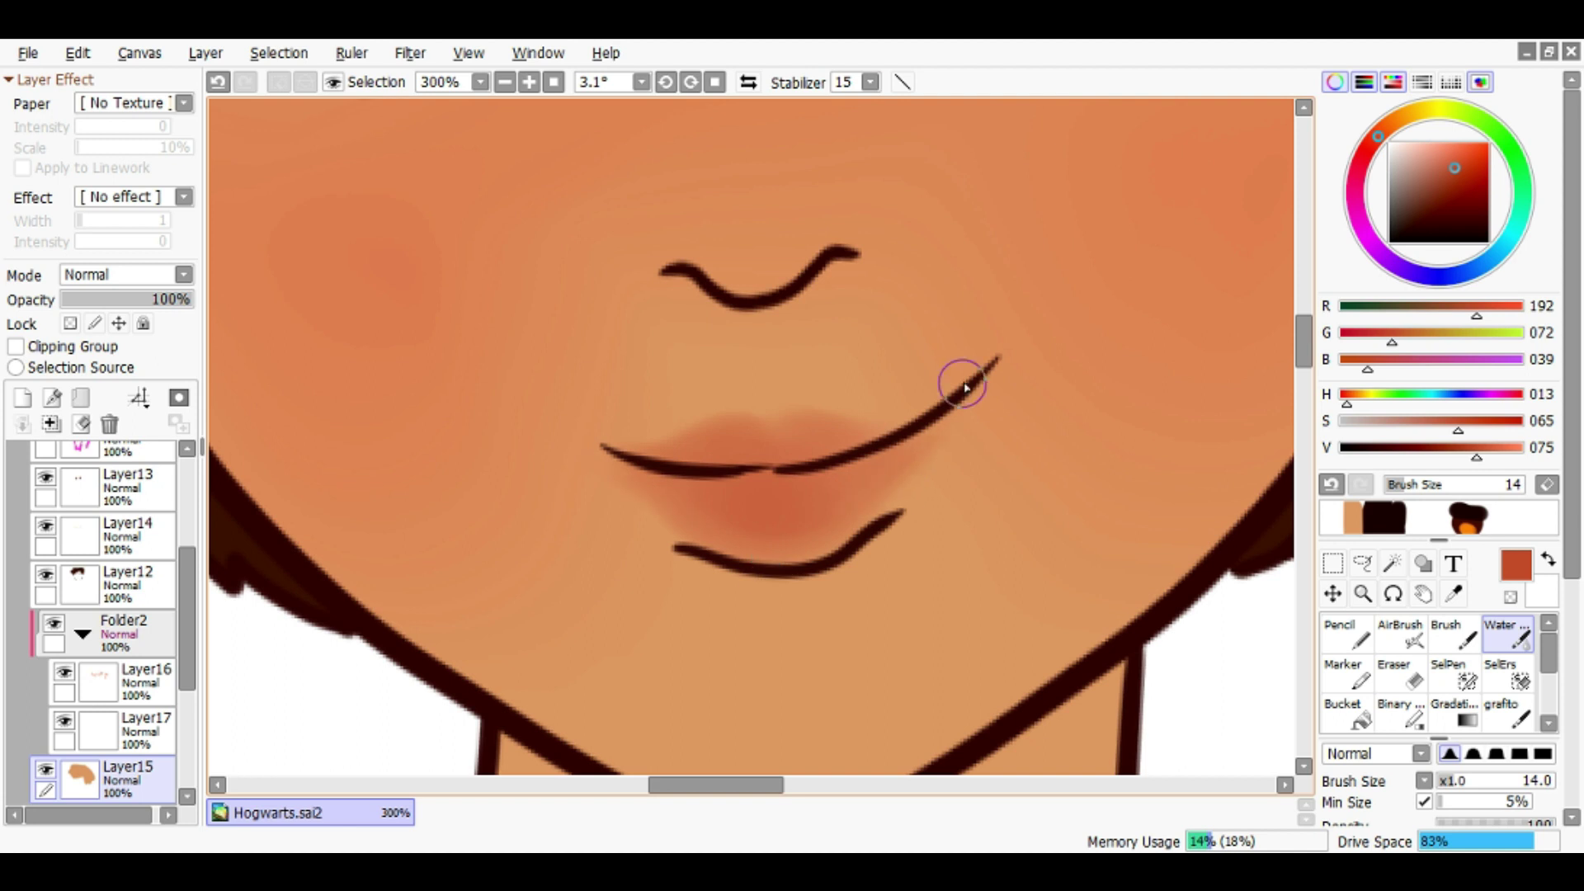
Reset the canvas rotation and move Layer16 below Layer17 inside Folder2
scroll(932, 421, down, 7)
key(Delete)
click(132, 685)
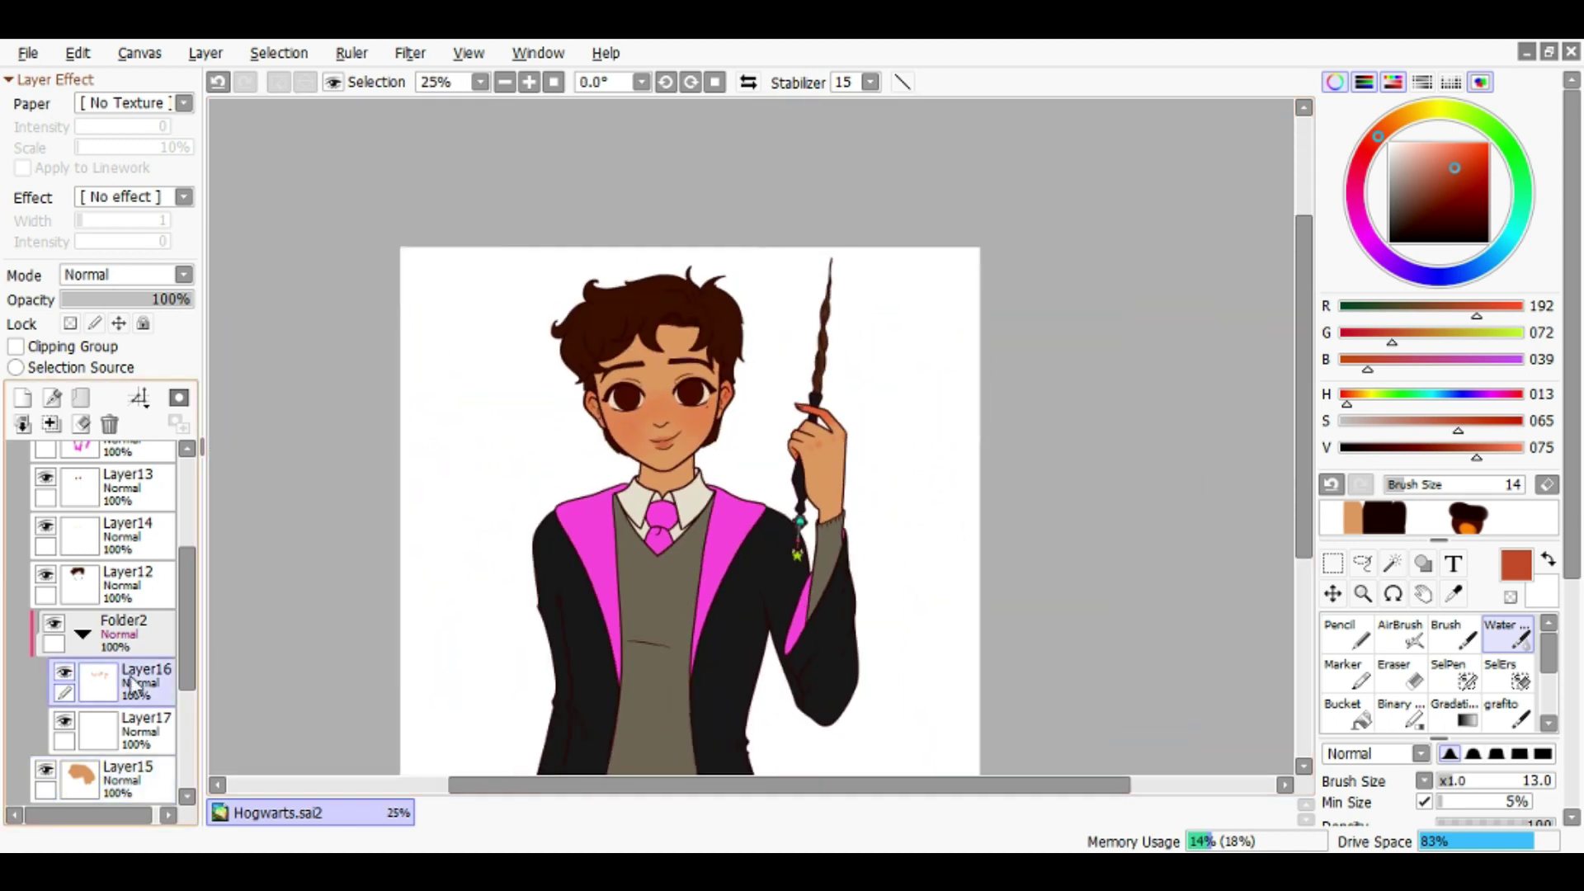
drag(132, 681, 124, 738)
Set Layer17 to Multiply and paint a shadow on the neck under the chin with the Pencil in RGB 199, 90, 56
click(124, 776)
click(1484, 452)
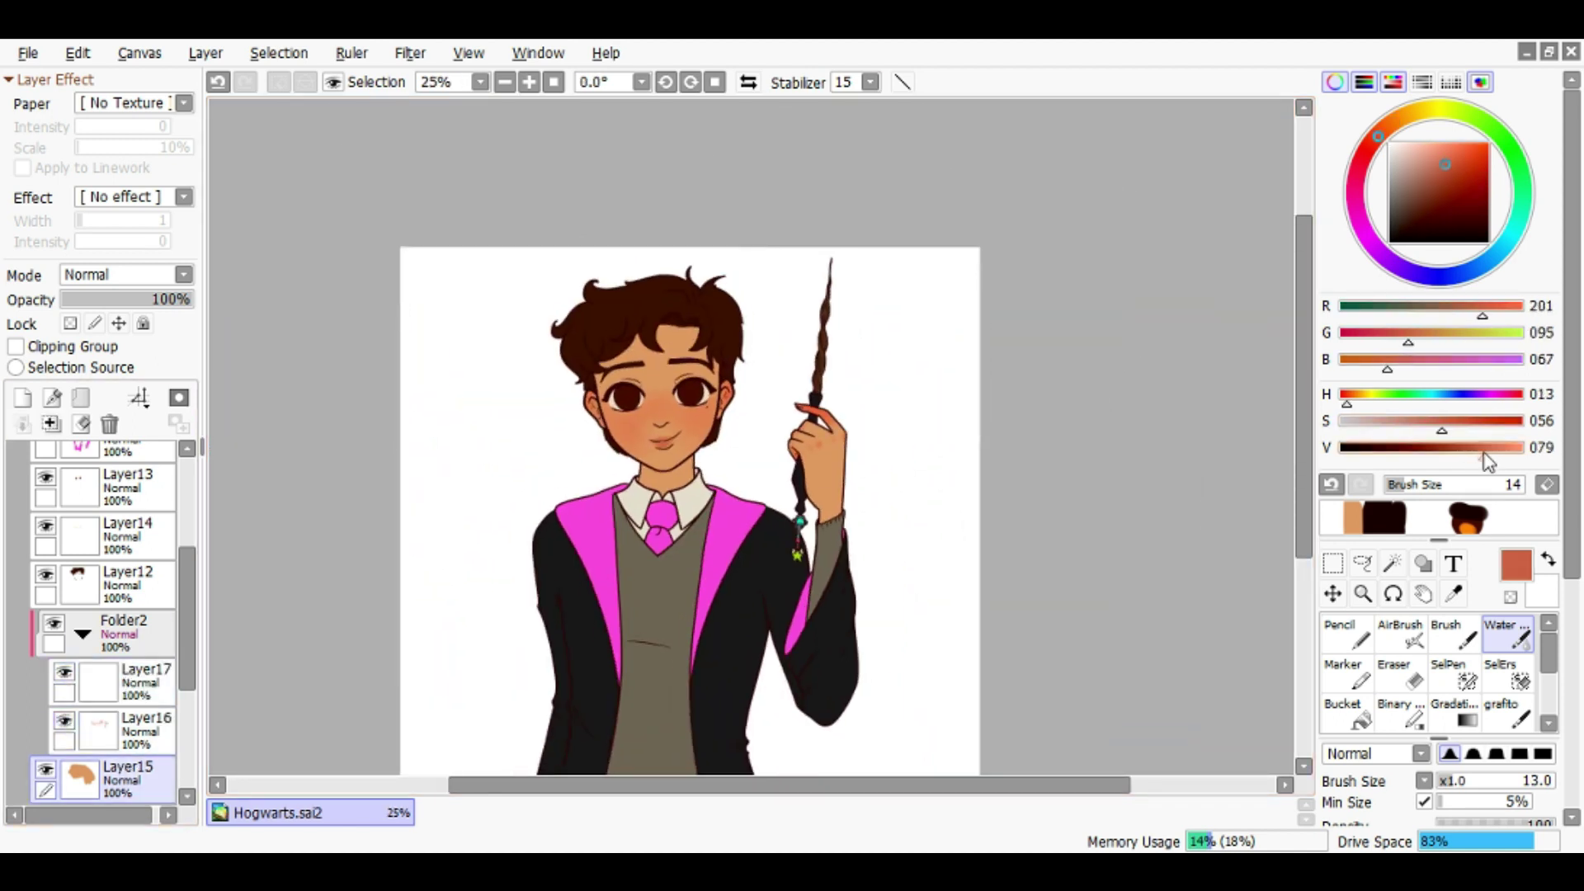
click(1425, 190)
click(1341, 631)
click(132, 681)
scroll(576, 543, up, 5)
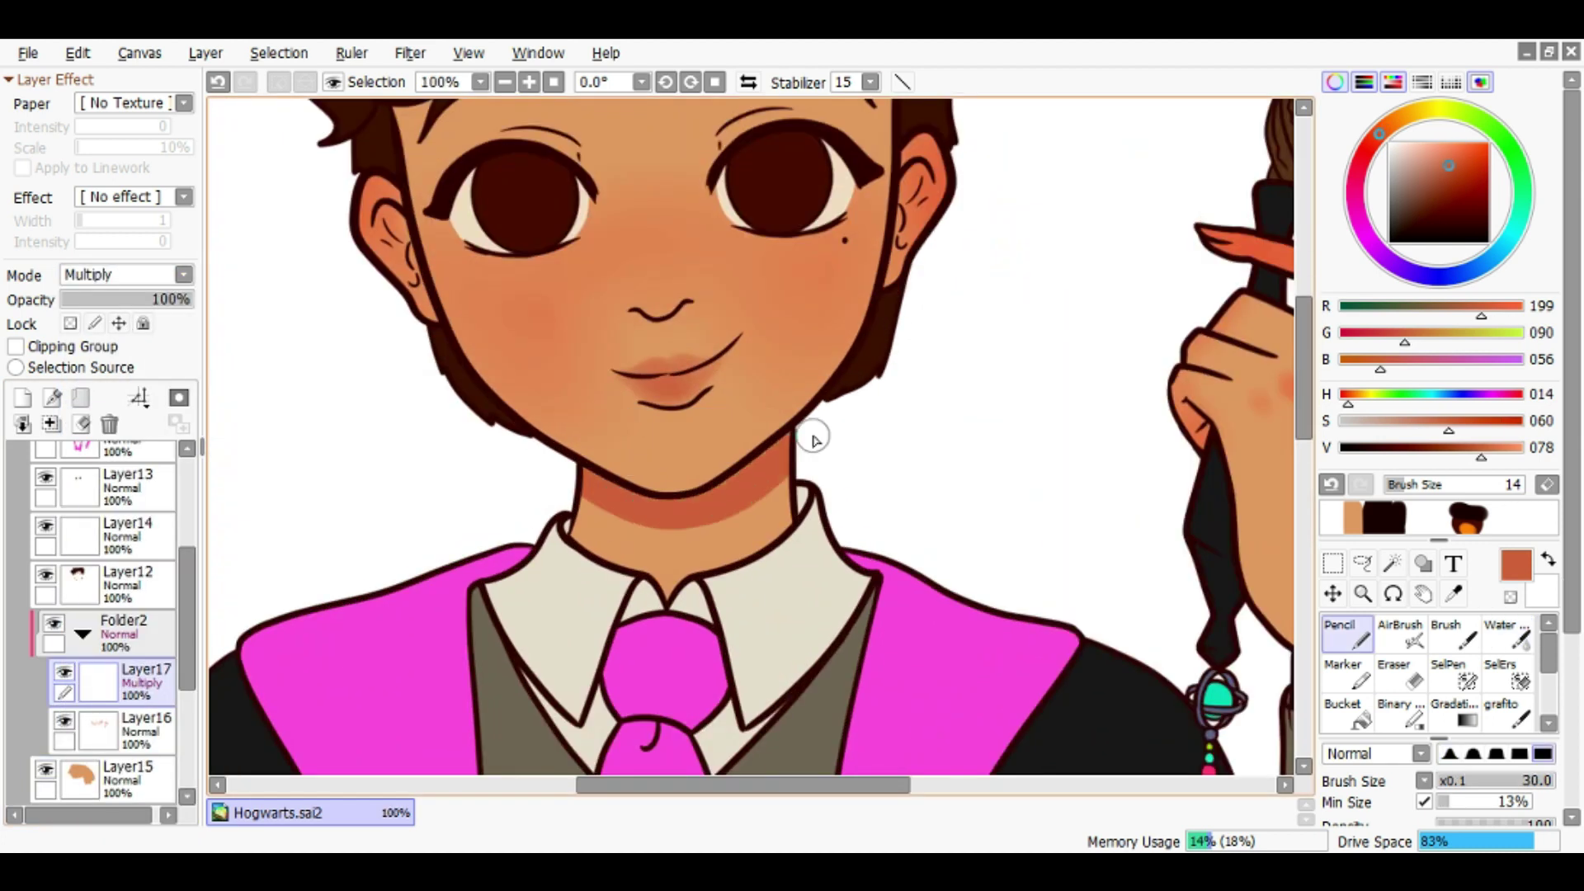
scroll(577, 543, down, 4)
Clean up the eyelid crease lines near the inner eye corners on Layer7 with the Eraser at size 3
scroll(566, 482, up, 4)
scroll(829, 512, up, 2)
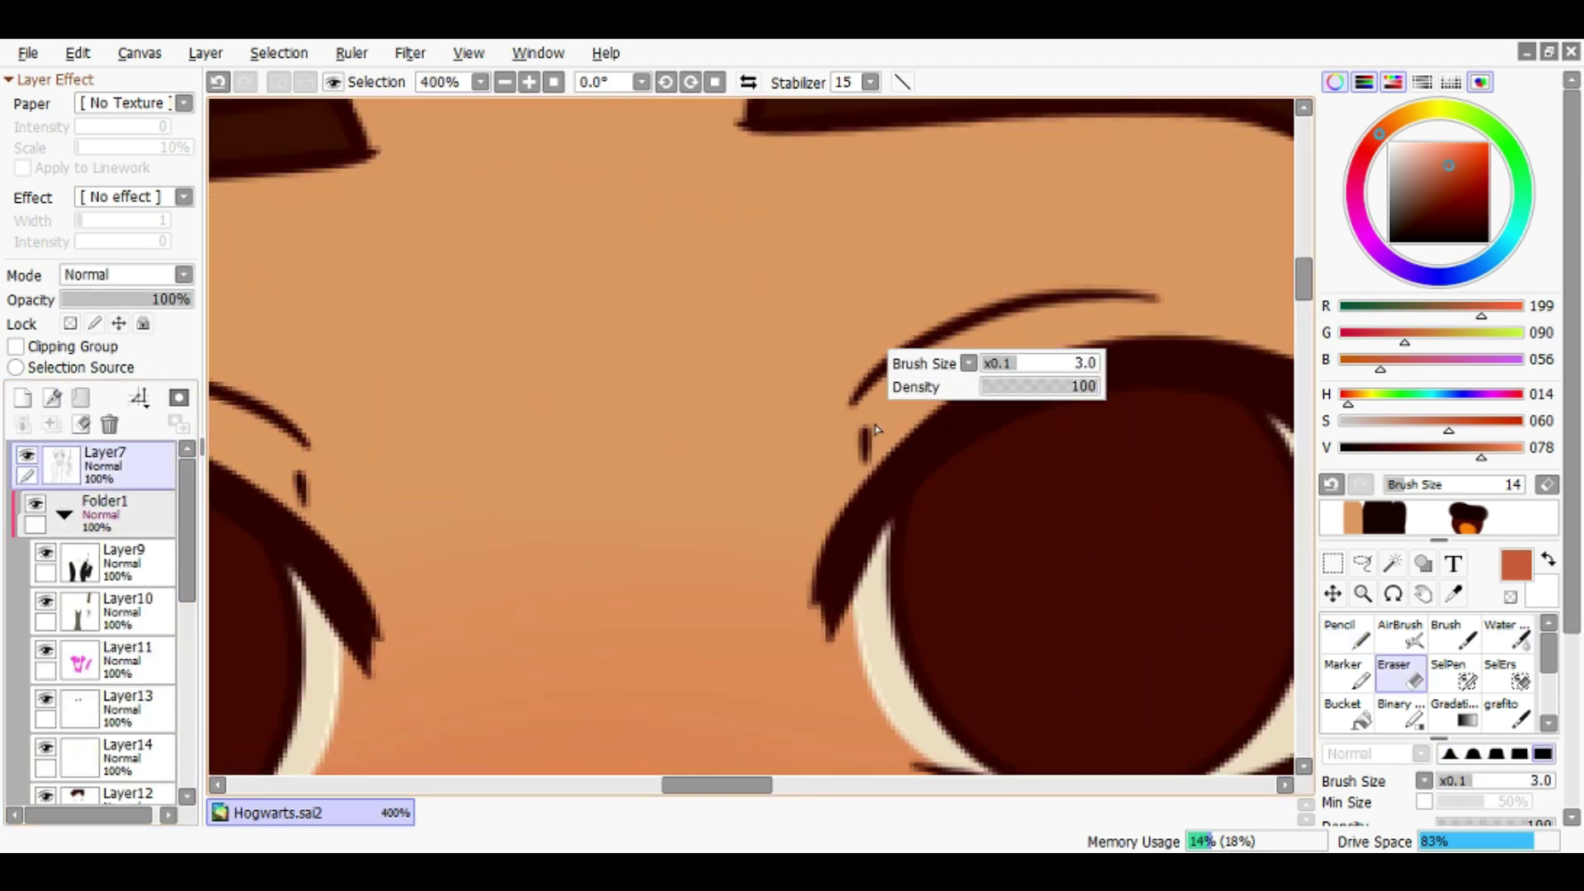
alt+click(829, 512)
scroll(836, 464, down, 2)
Paint small shadows under the nose and below the lower lip on Layer17 with the Pencil at size 9
mouse_move(812, 353)
mouse_down()
mouse_move(1018, 498)
mouse_move(933, 617)
mouse_up()
scroll(1018, 499, down, 3)
alt+click(933, 617)
scroll(819, 668, up, 4)
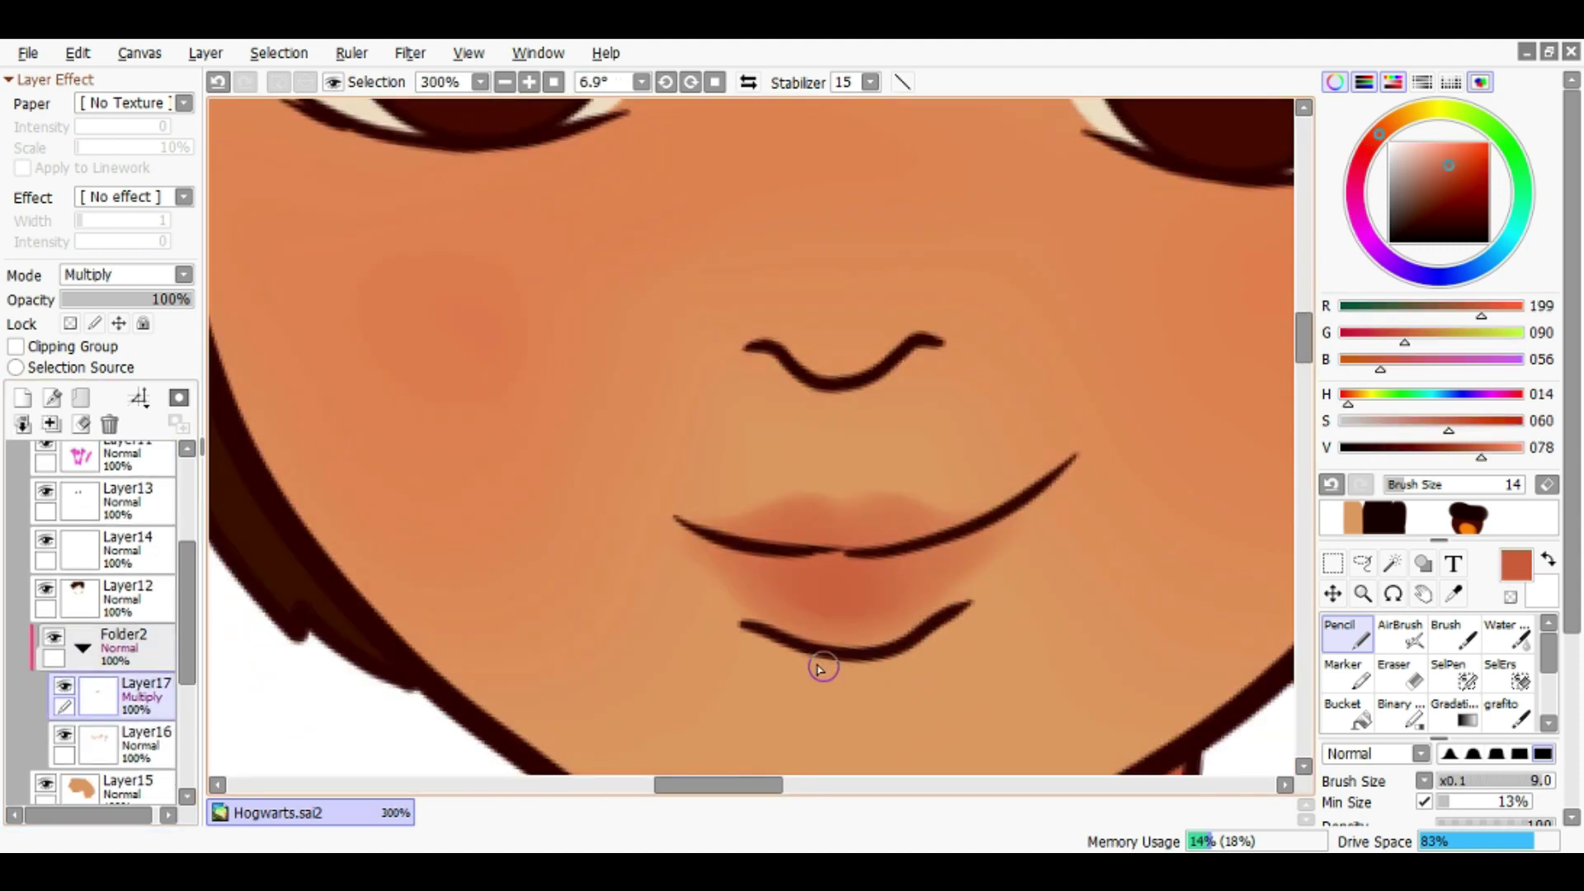
scroll(834, 395, down, 3)
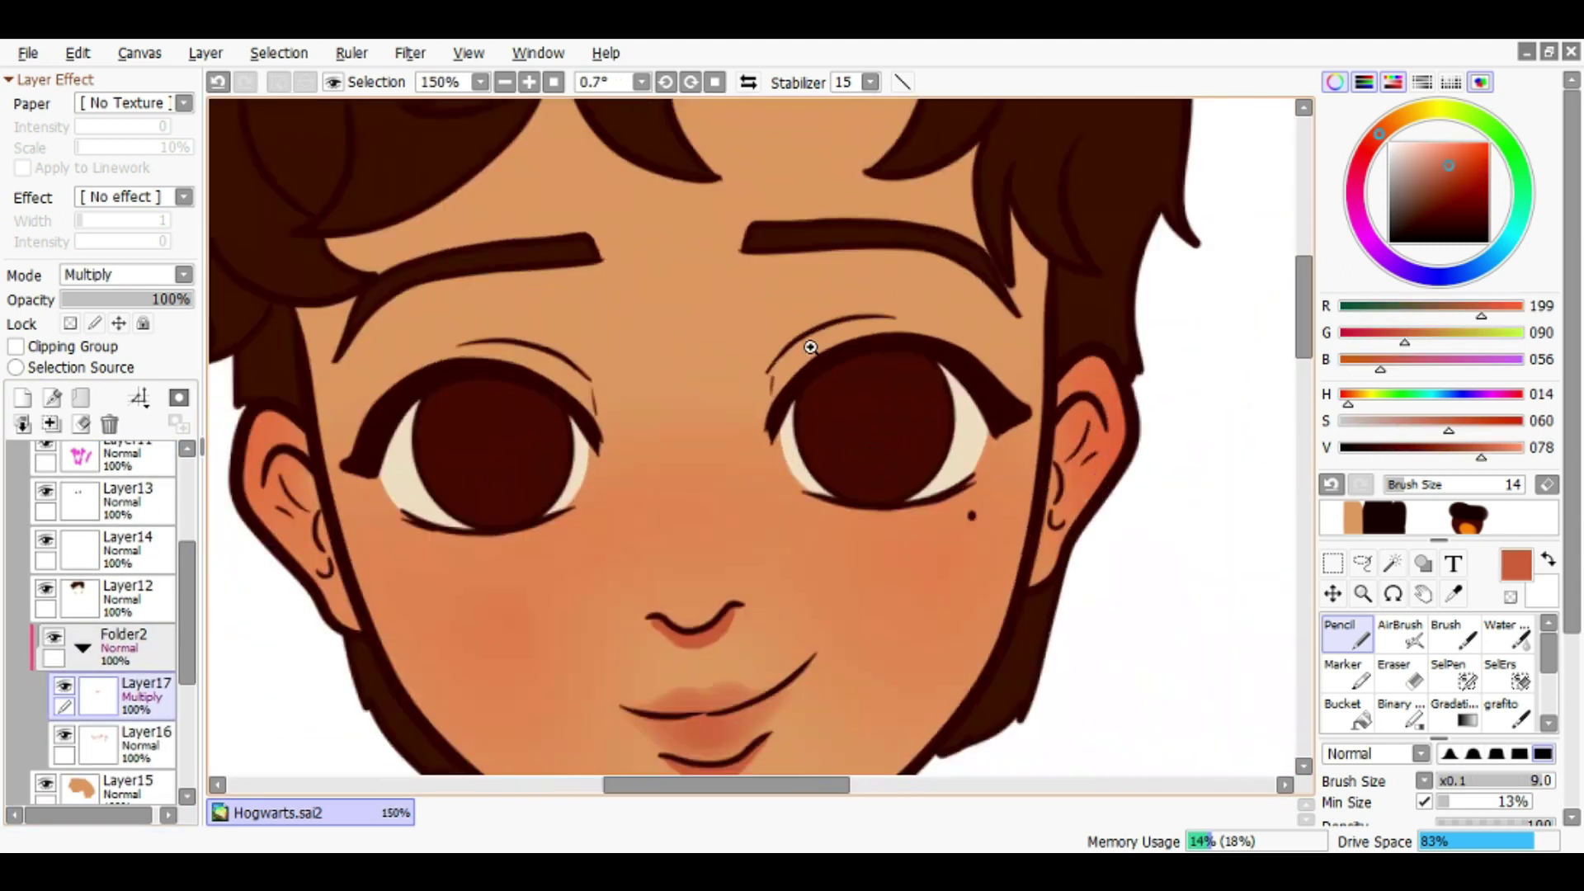
Shade both upper eyelids between lash line and crease on Layer17 with the Pencil at size 17
scroll(813, 346, up, 3)
mouse_move(806, 379)
mouse_down()
mouse_move(848, 509)
mouse_move(594, 570)
mouse_up()
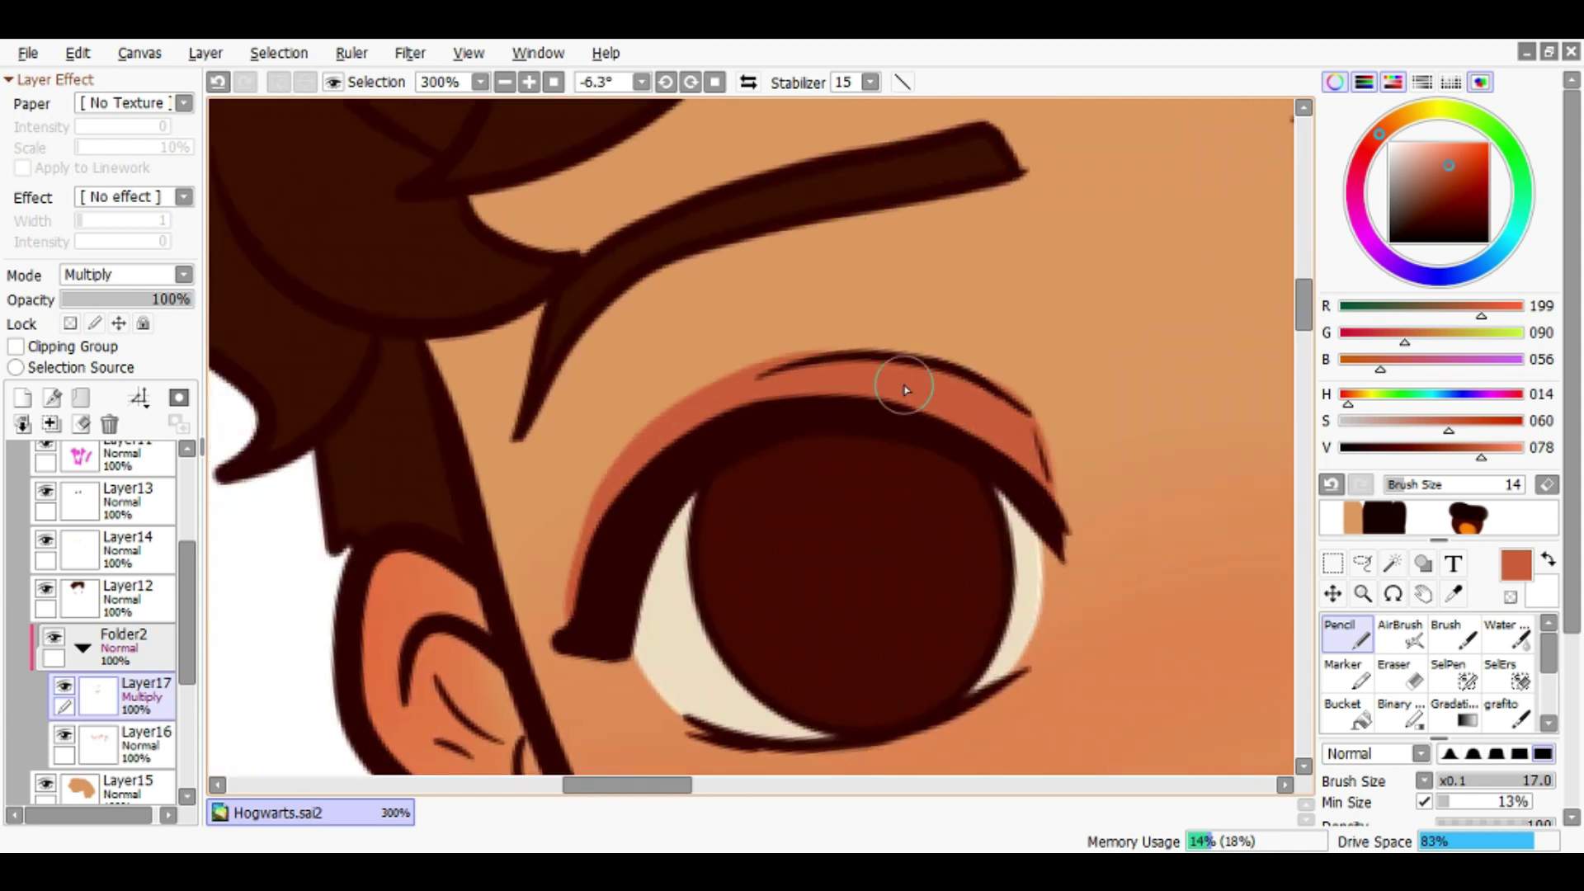
scroll(901, 382, down, 3)
scroll(1033, 424, up, 3)
Shade the inside of both ears on Layer17 with the water brush and tidy the shading with the Eraser at size 8
drag(1097, 318, 1049, 395)
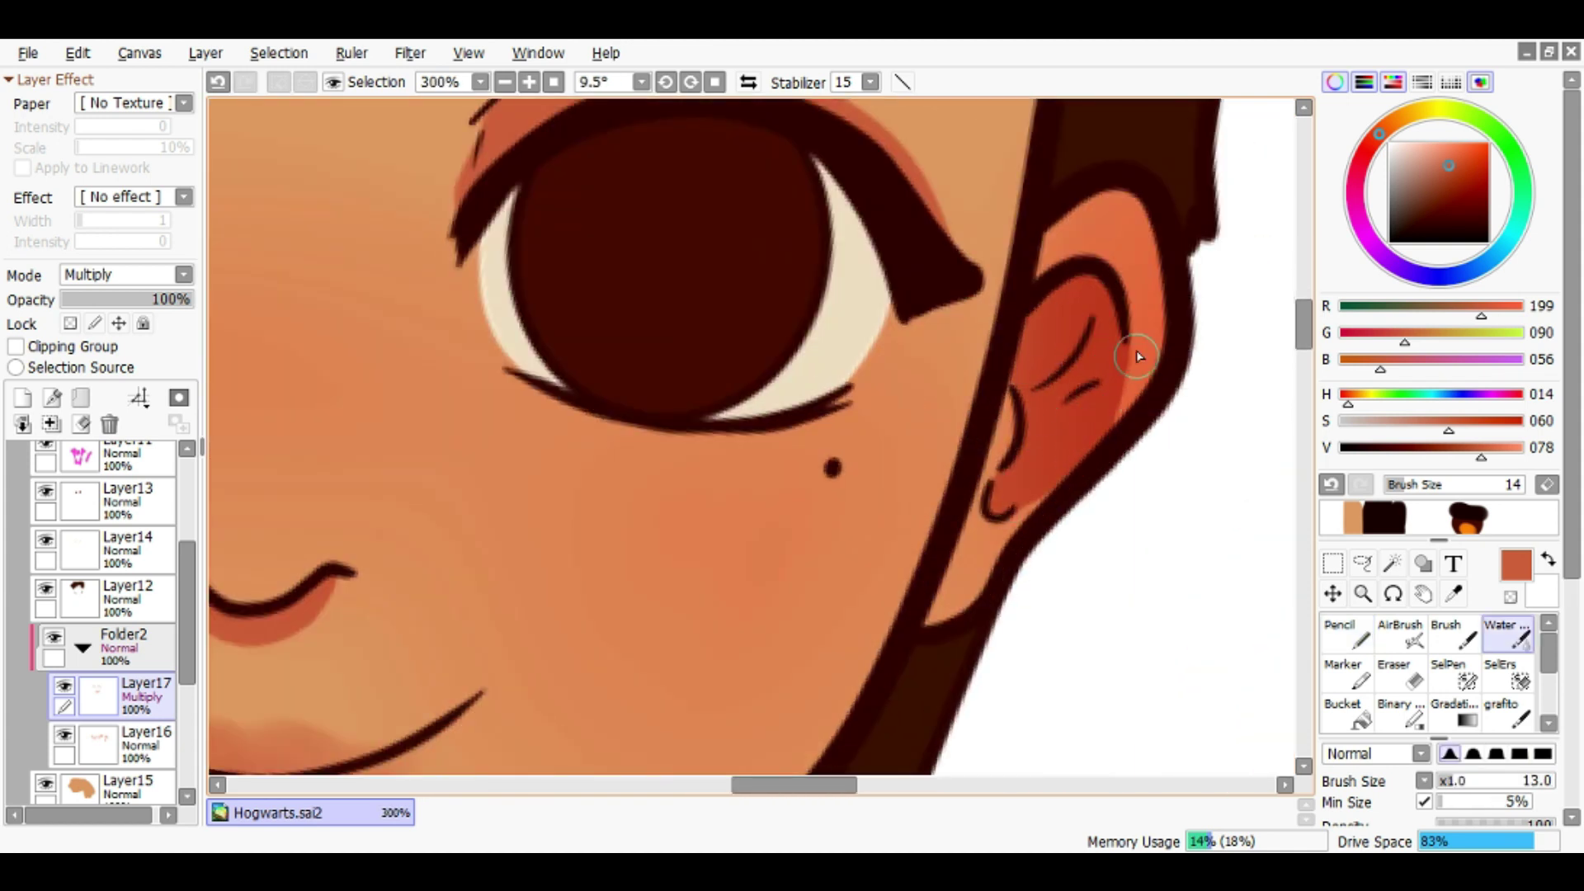
scroll(1114, 355, down, 3)
scroll(1023, 495, up, 4)
key(h)
drag(595, 355, 683, 636)
key(e)
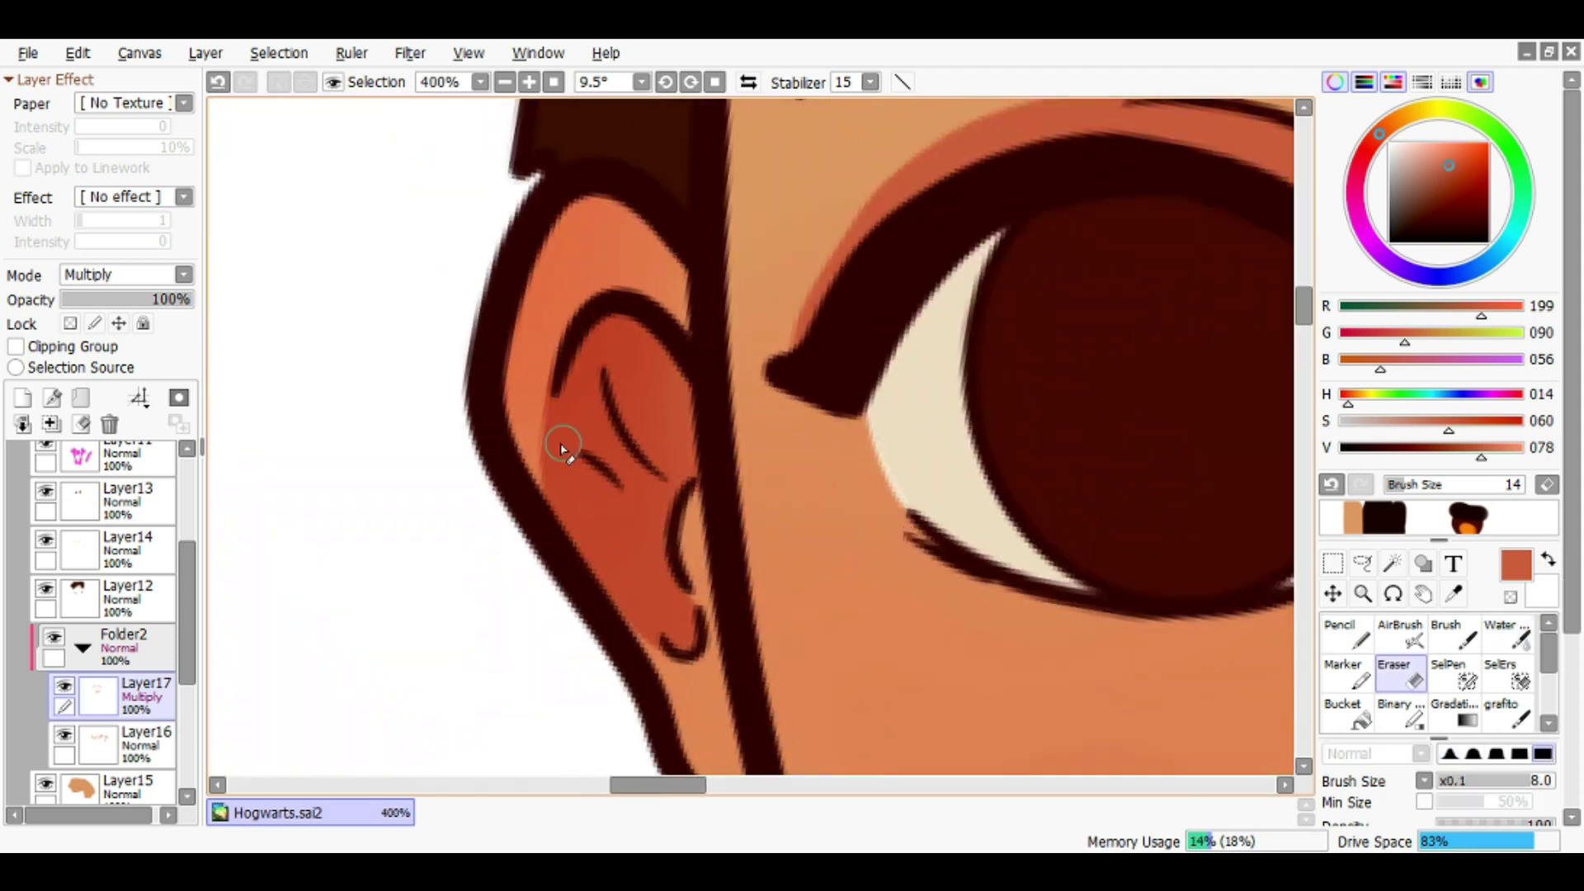
key(w)
scroll(711, 608, down, 4)
scroll(707, 566, up, 2)
scroll(986, 446, down, 1)
scroll(986, 446, down, 3)
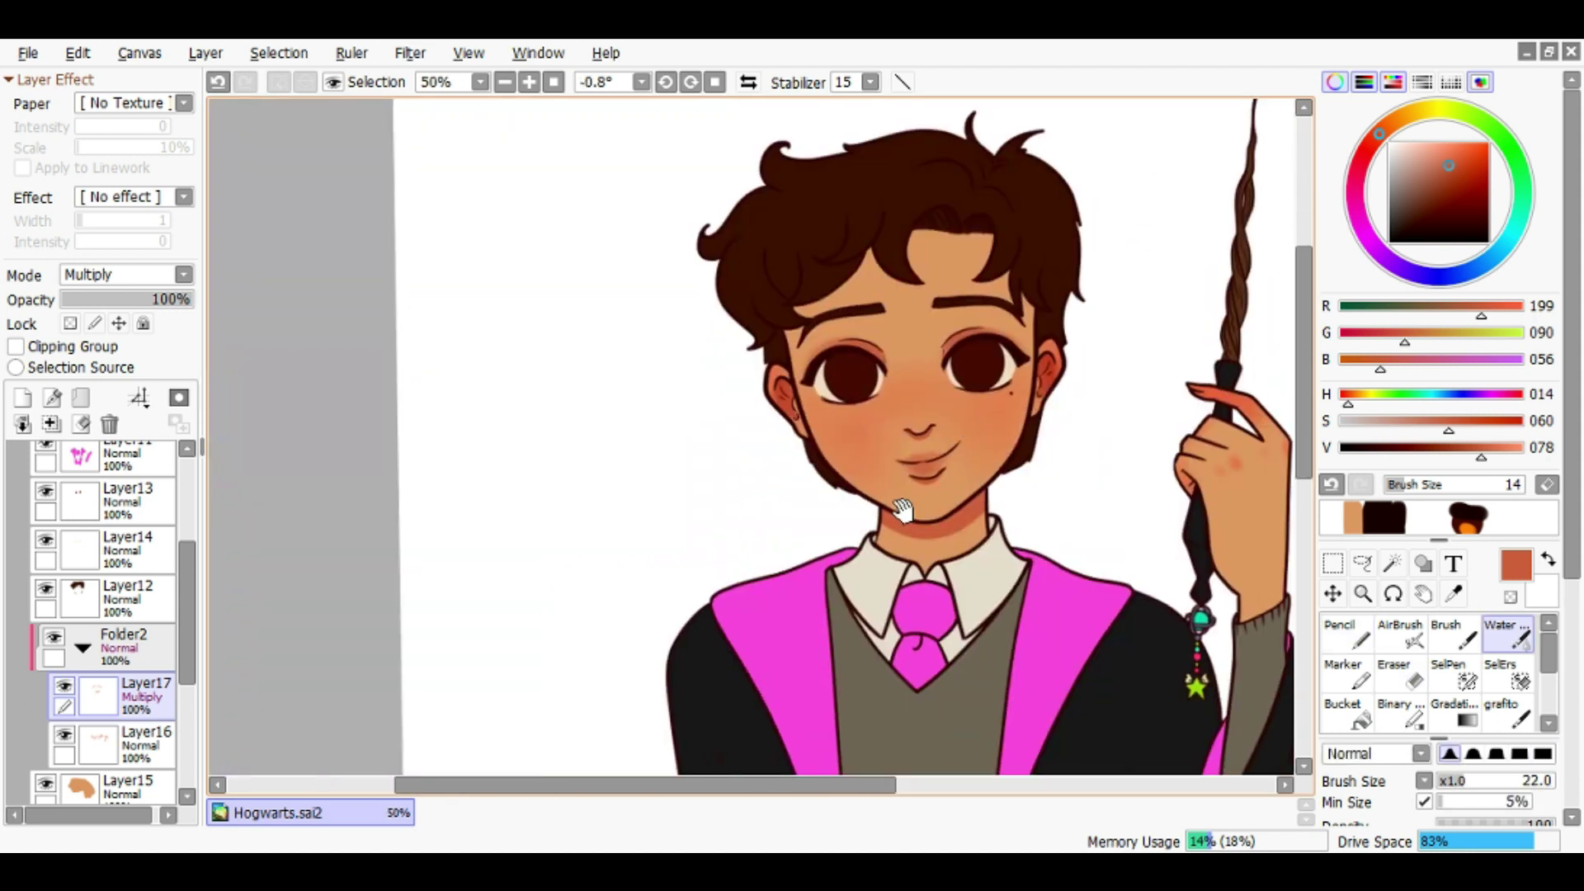
Paint a soft shadow on the wrist along the sweater cuff on Layer17 with the water brush at size 22
scroll(901, 506, down, 1)
key(n)
scroll(1186, 244, up, 5)
key(w)
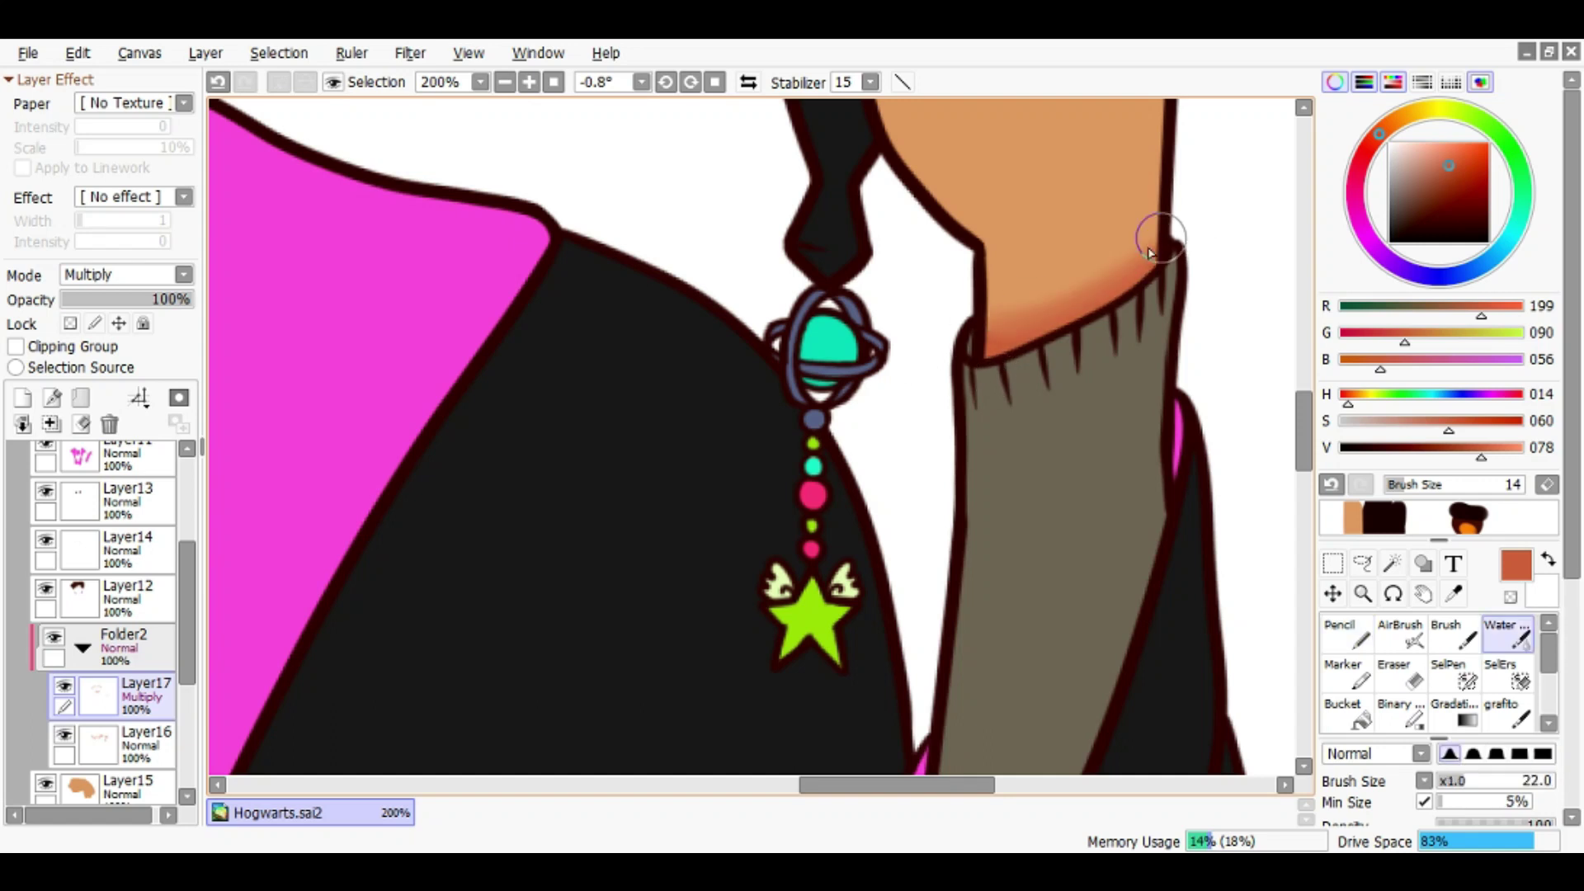
Add a layer clipped to Layer17 and deepen the neck and ear shadows with dark plum (RGB 85, 0, 41) using the water brush
alt+click(834, 438)
key(ctrl+shift+n)
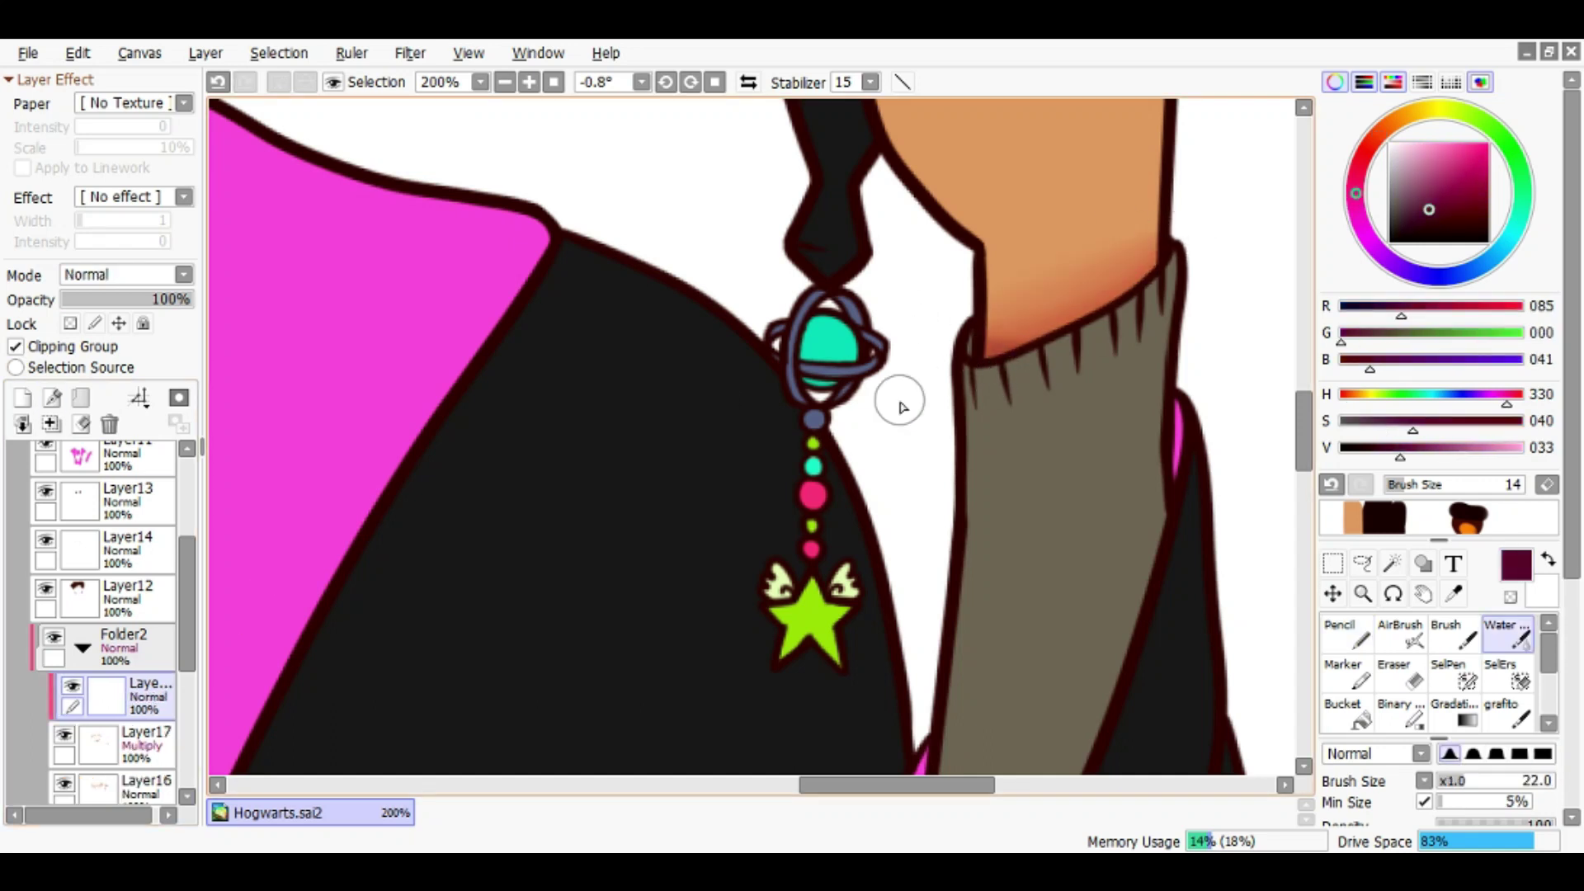
scroll(764, 425, down, 2)
drag(709, 454, 701, 452)
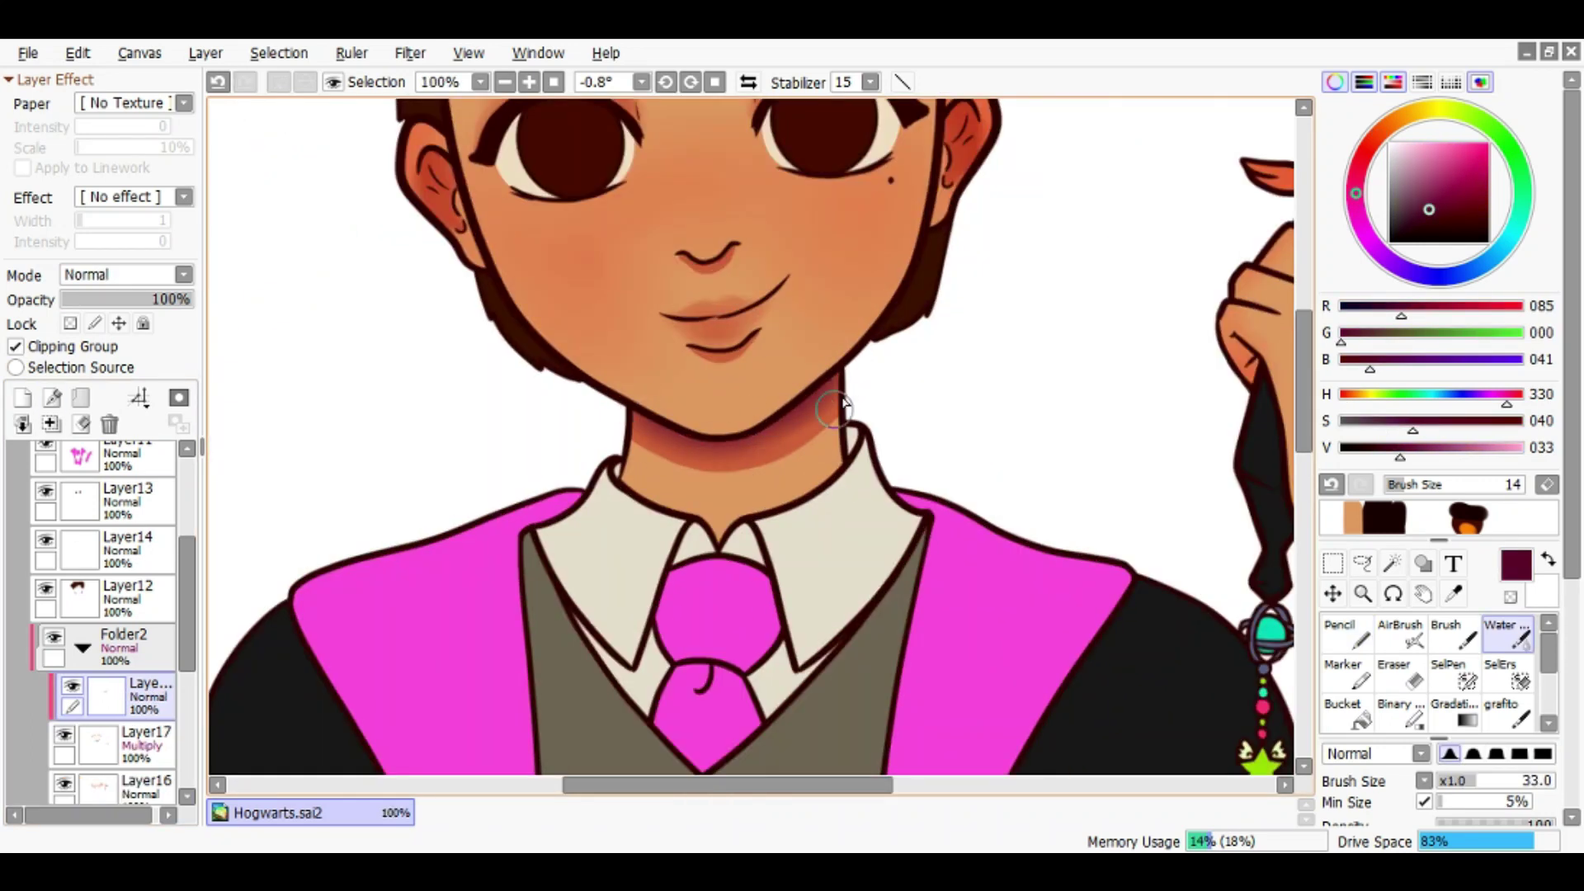
scroll(940, 345, up, 3)
scroll(647, 334, down, 3)
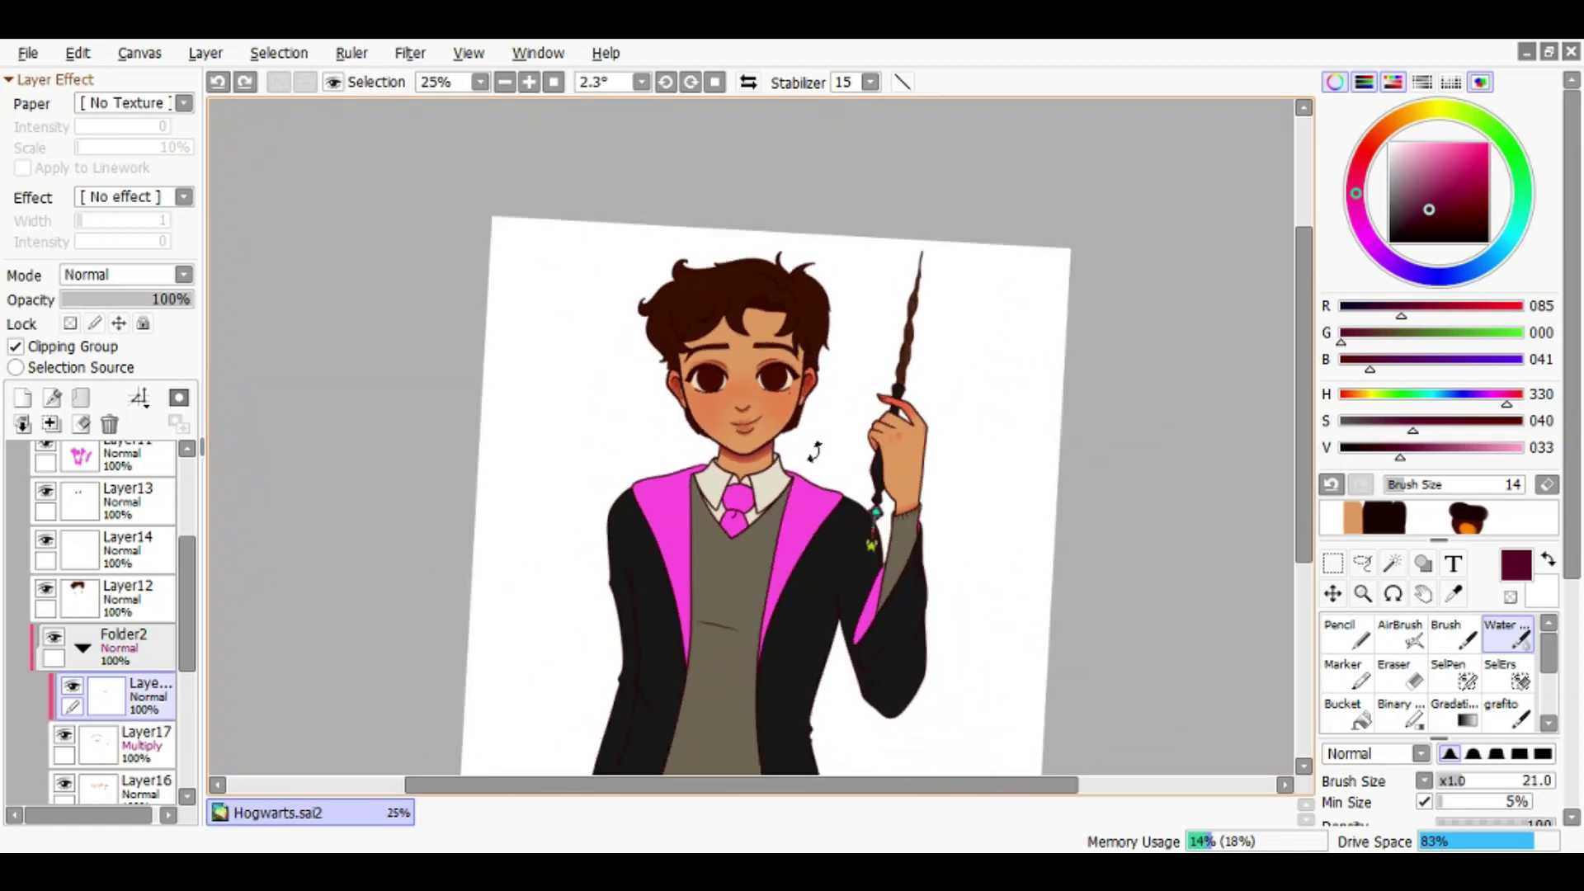
scroll(186, 636, down, 1)
scroll(186, 635, down, 1)
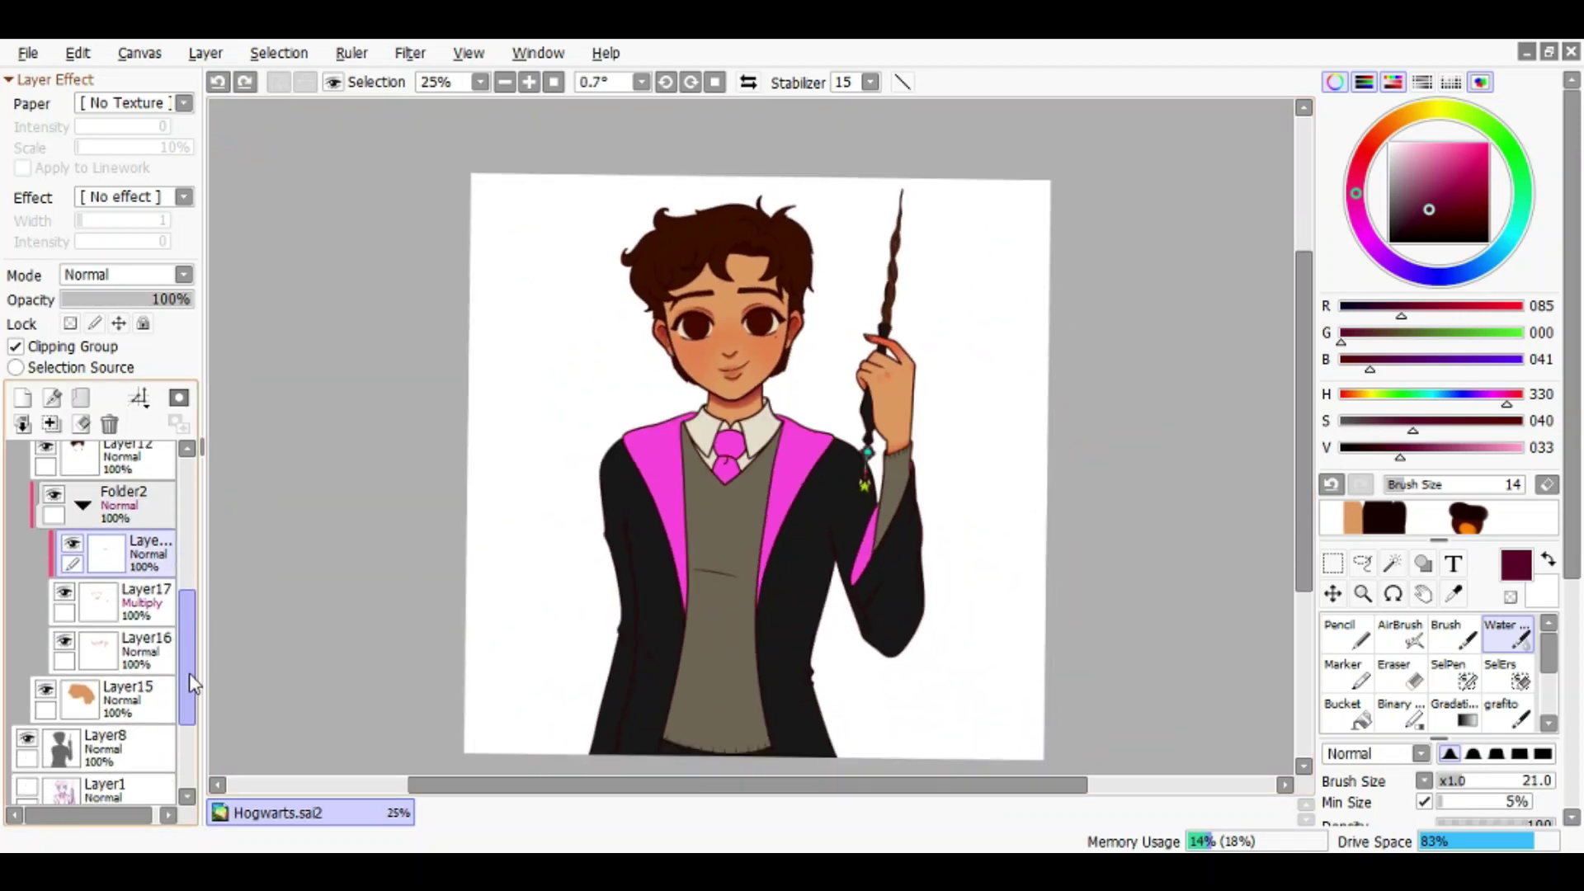
Add an Overlay layer at the top of Folder2 and paint light peach (RGB 255, 207, 157) highlights on the nose and upper lip
key(ctrl+shift+n)
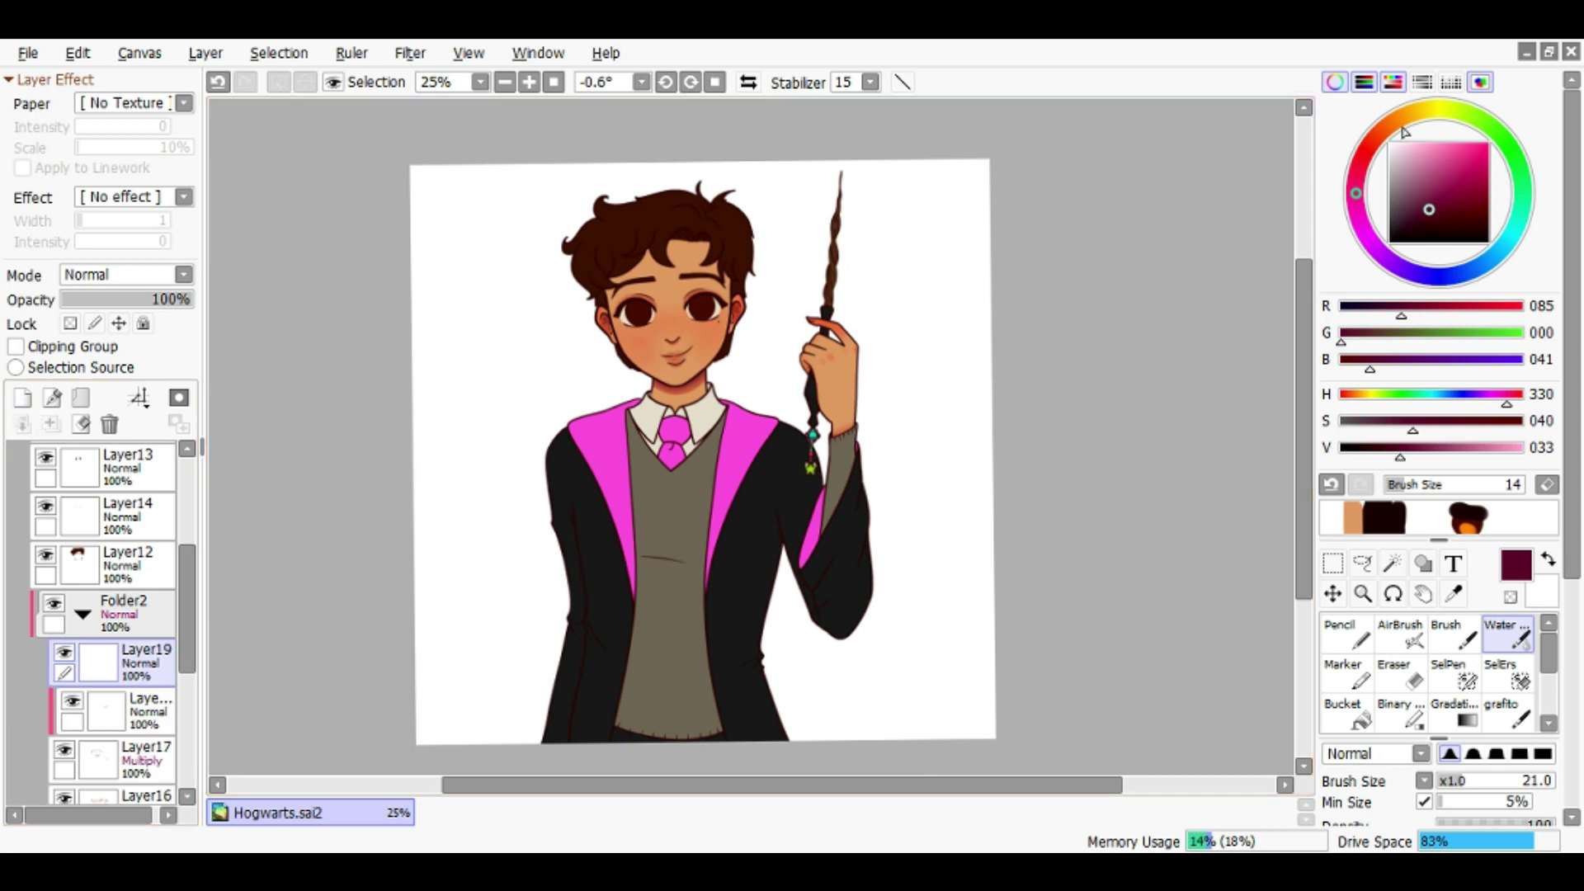
click(124, 274)
click(91, 343)
scroll(803, 446, up, 3)
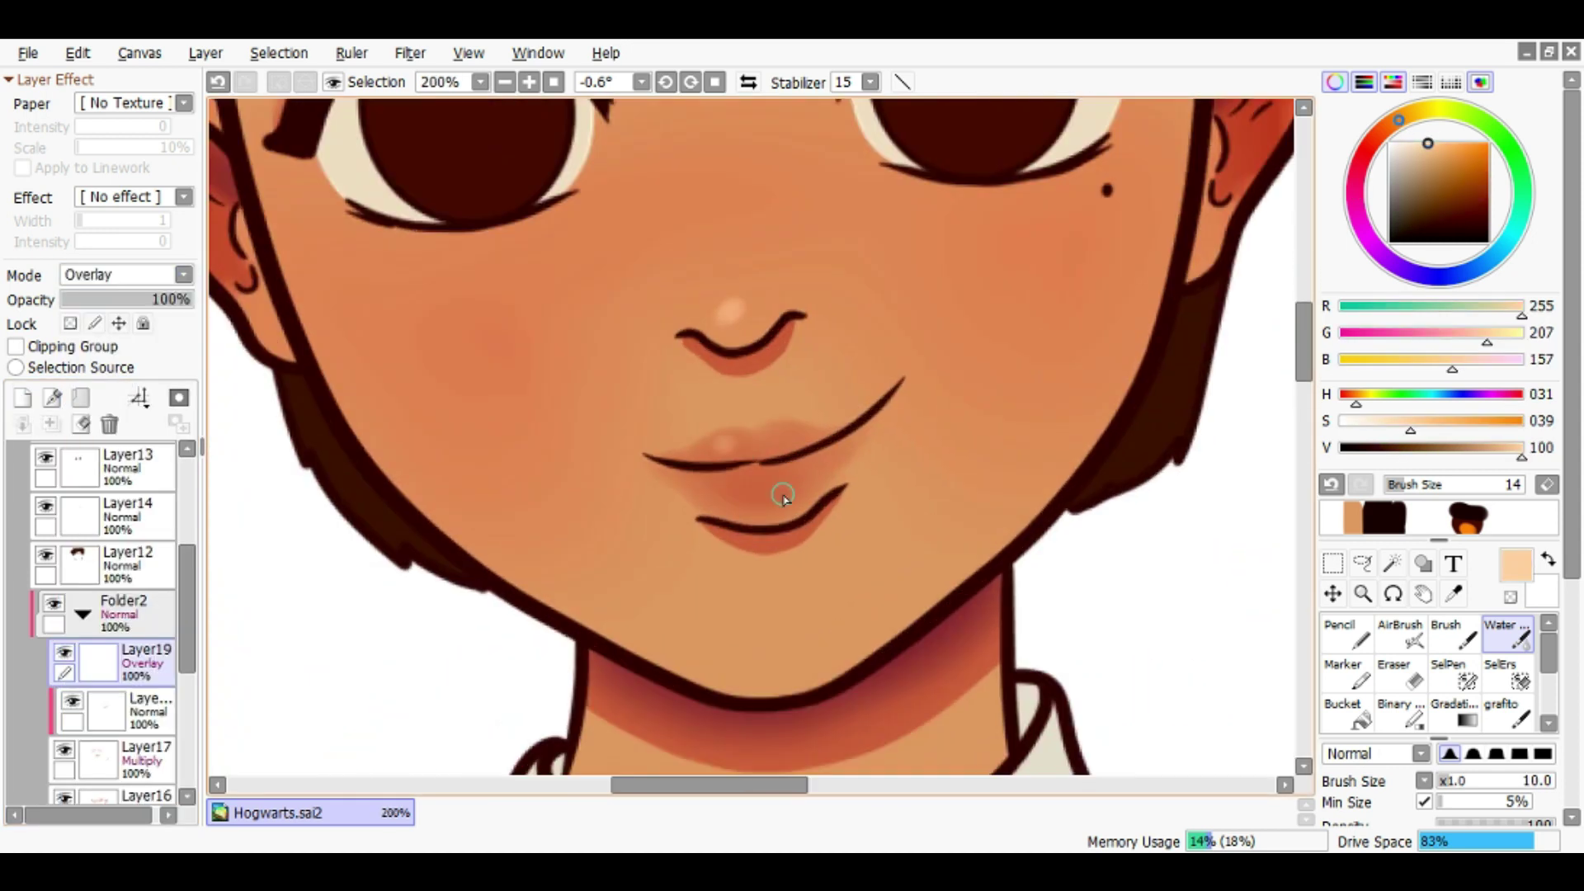
scroll(803, 445, down, 4)
scroll(872, 389, up, 5)
scroll(872, 389, down, 4)
Highlight the index fingernail on Layer19 with the Pencil at size 6 and undo the last stroke
key([)
key([)
key([)
key([)
scroll(872, 388, up, 3)
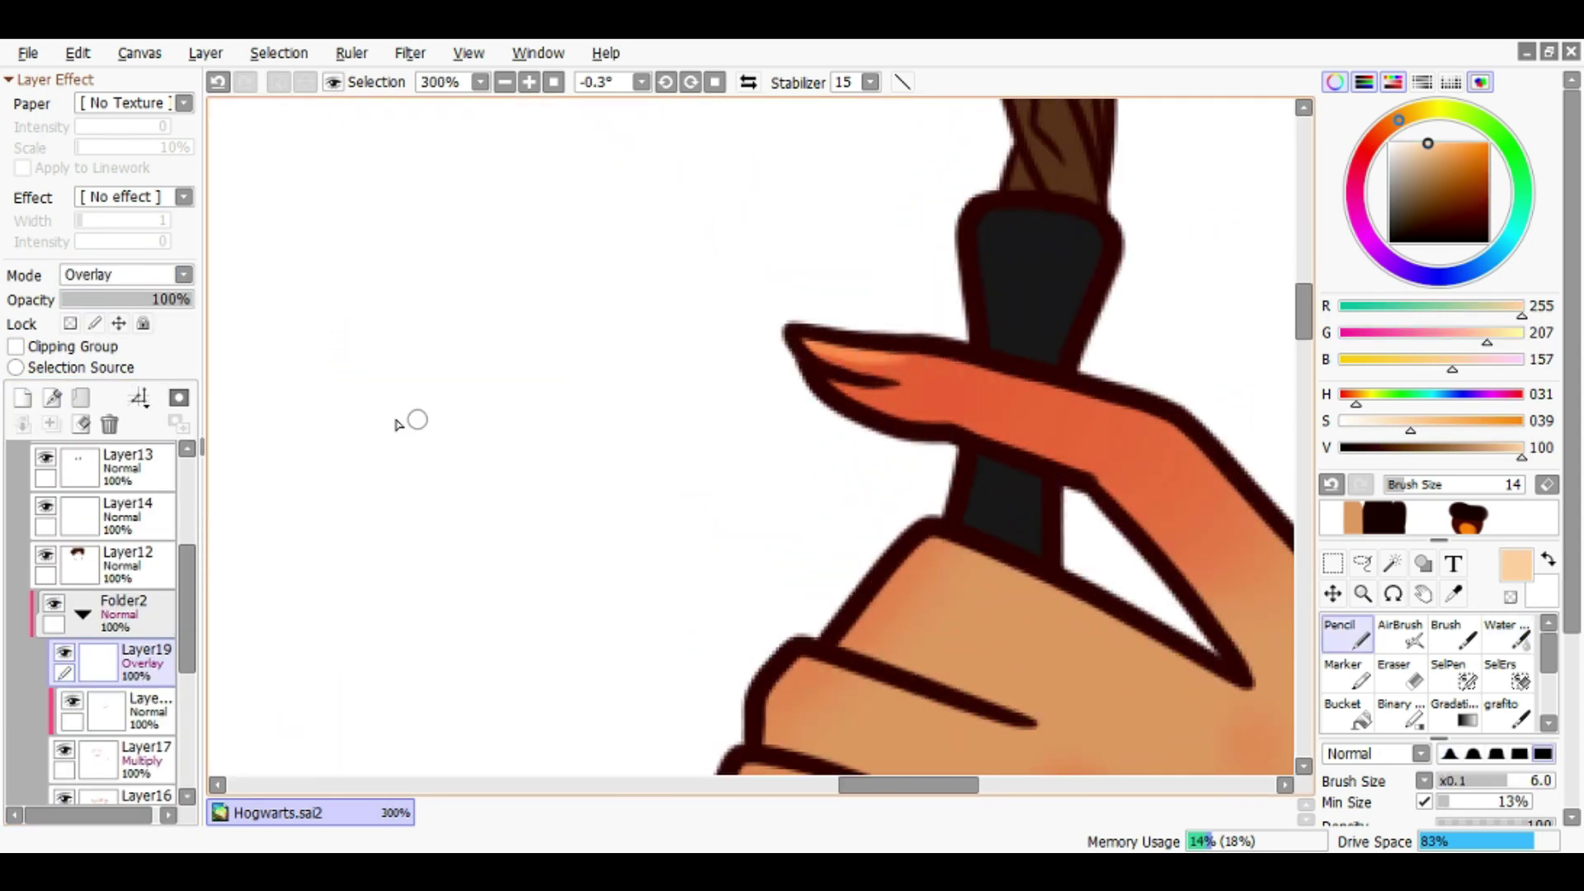
key(ctrl+z)
Switch Layer19 to Normal mode and paint peach highlights on the upper eyelids with the water brush at size 13
scroll(602, 407, down, 3)
scroll(522, 431, up, 1)
scroll(521, 431, up, 1)
key(])
key(])
key(])
key(])
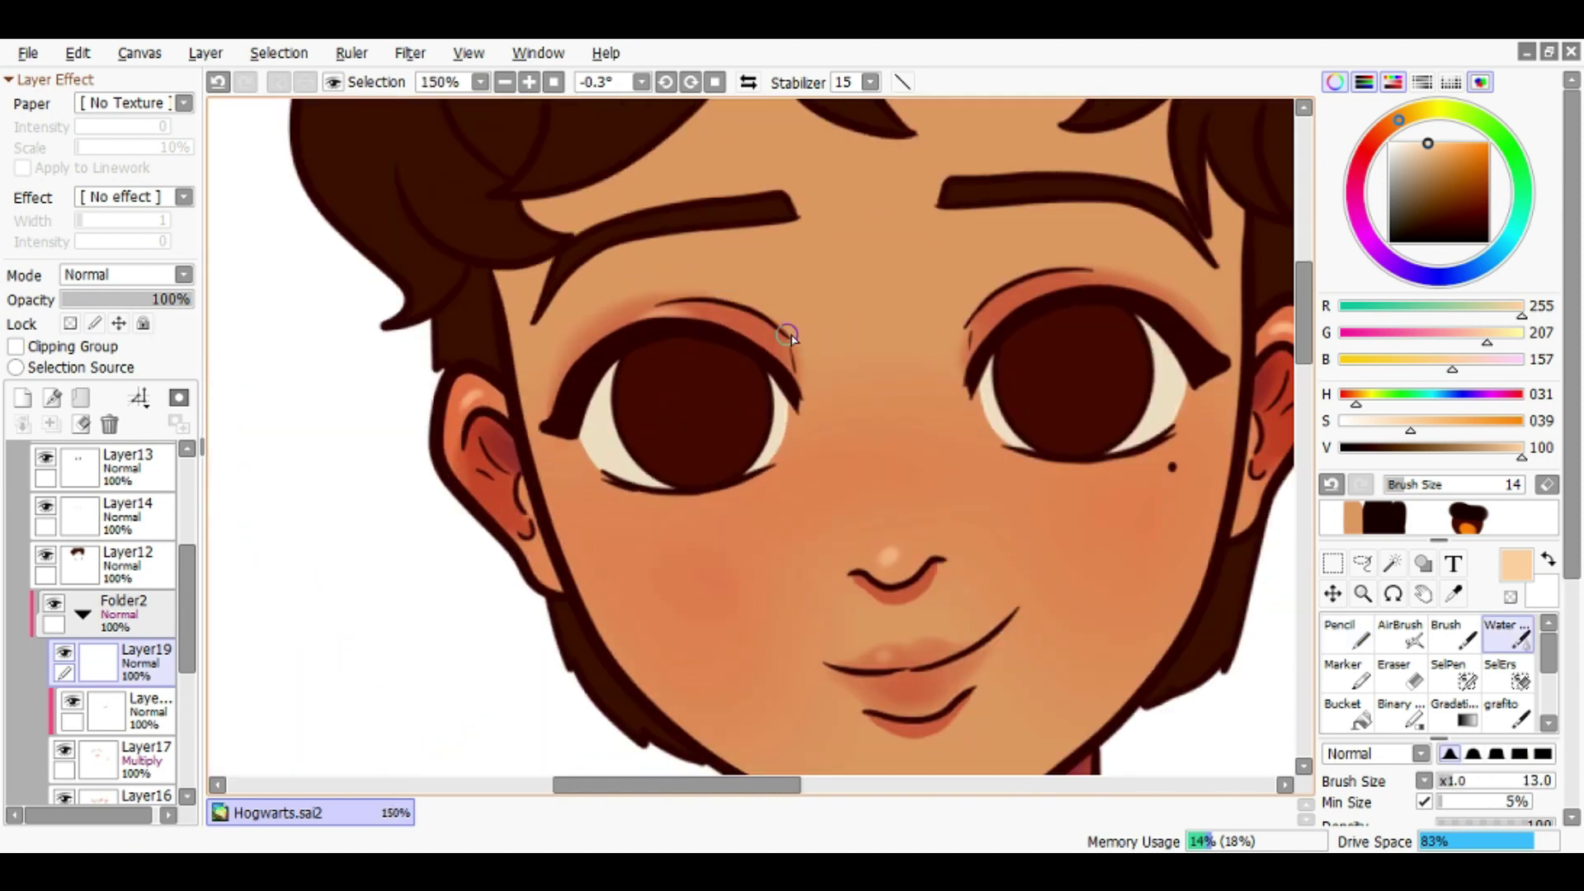
scroll(1121, 283, down, 5)
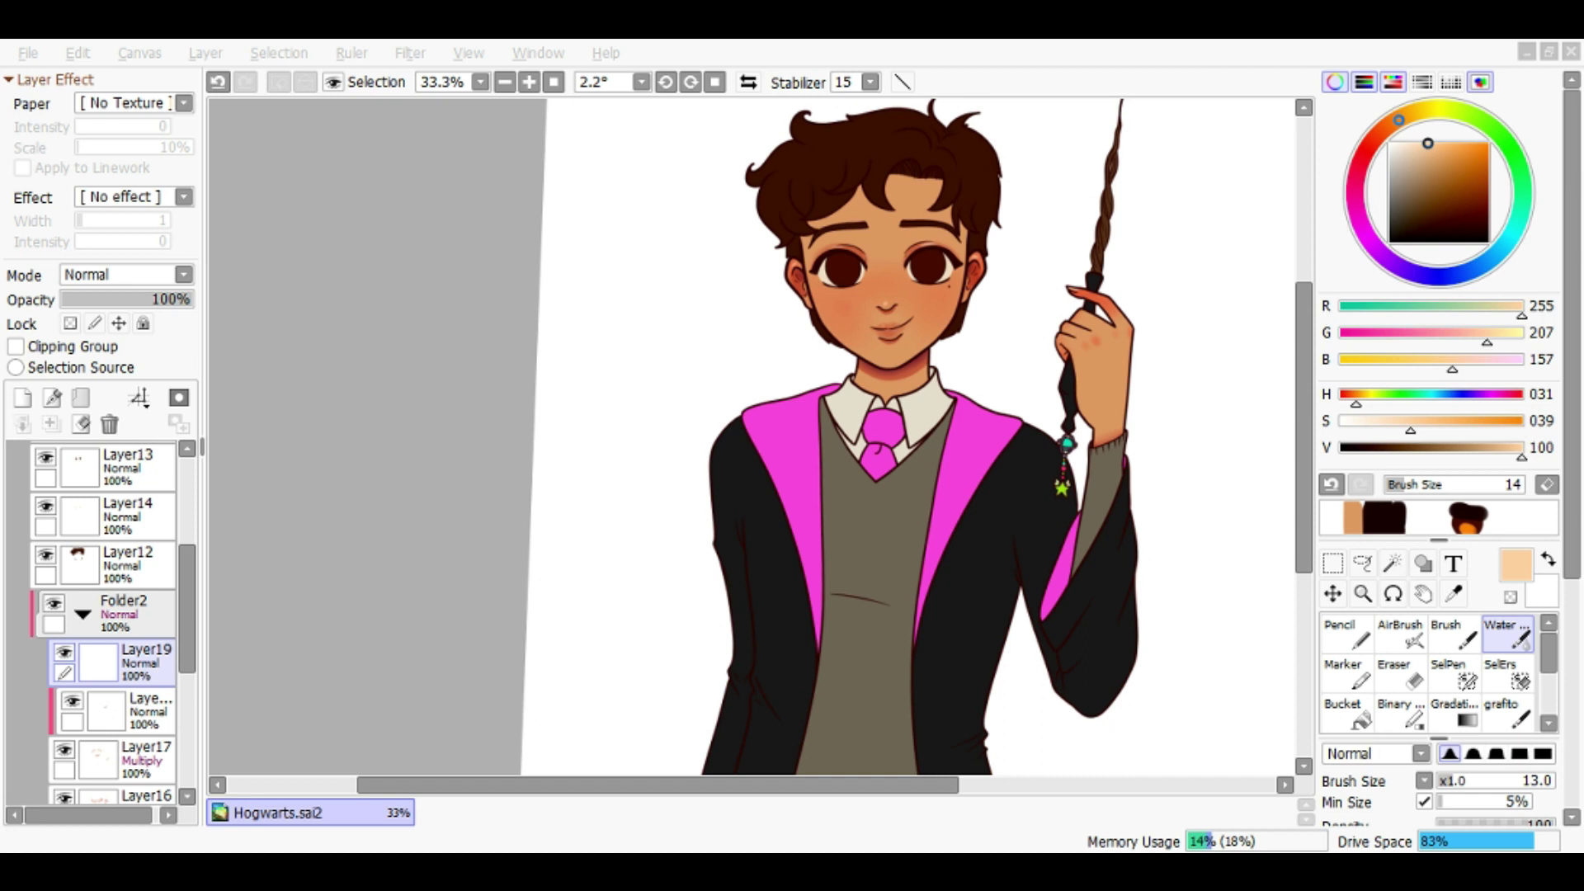
click(984, 43)
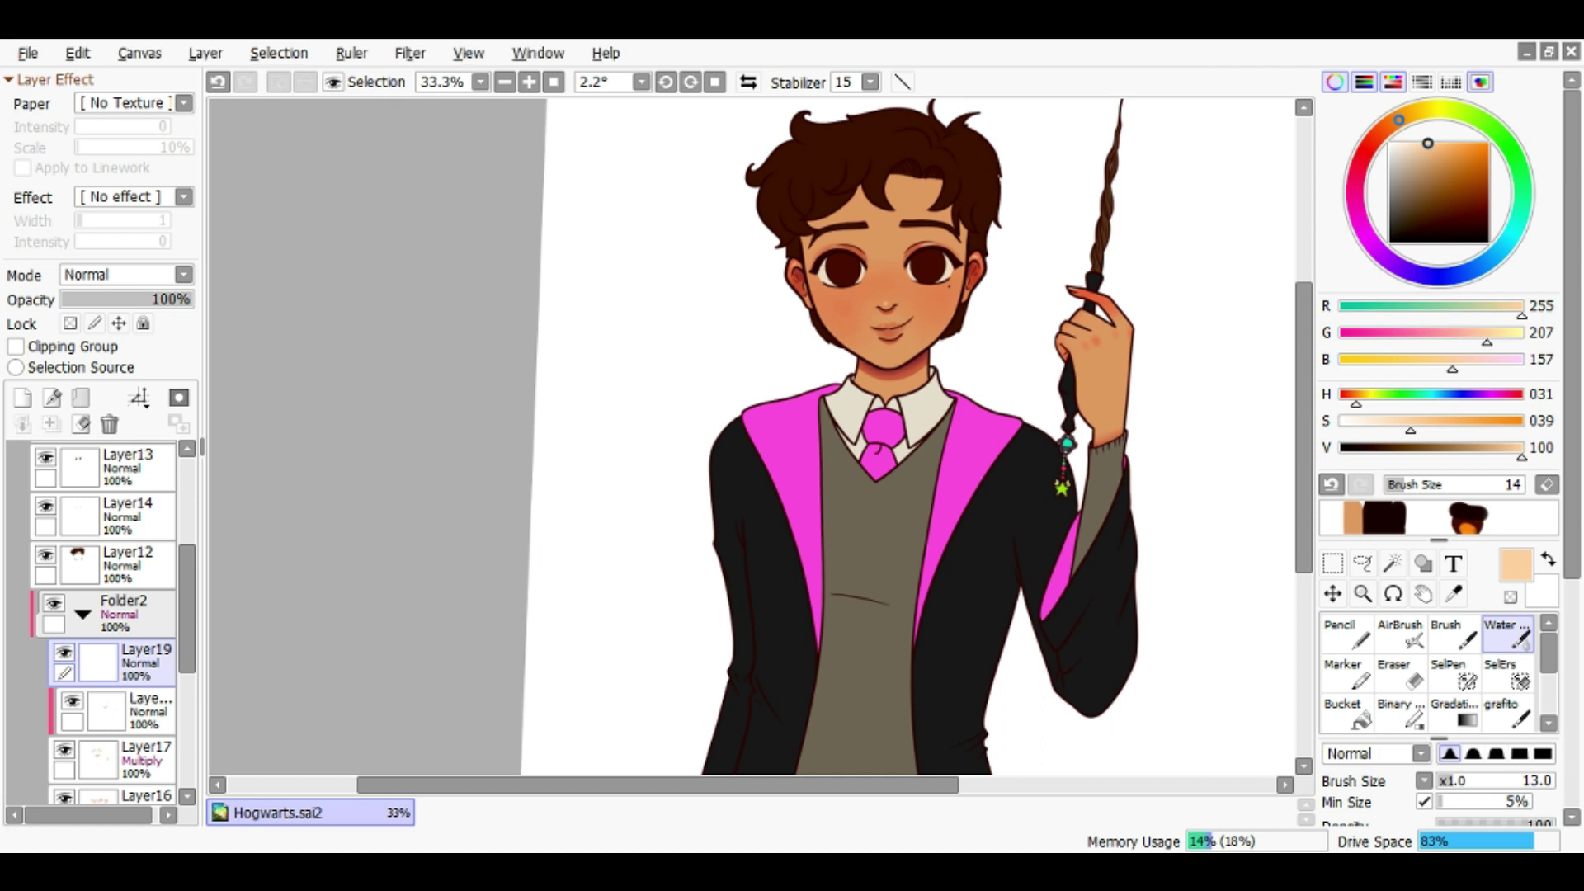
Add peach highlights to the raised hand's fingers and the ear on Layer19 with the water brush at size 16
scroll(832, 370, up, 3)
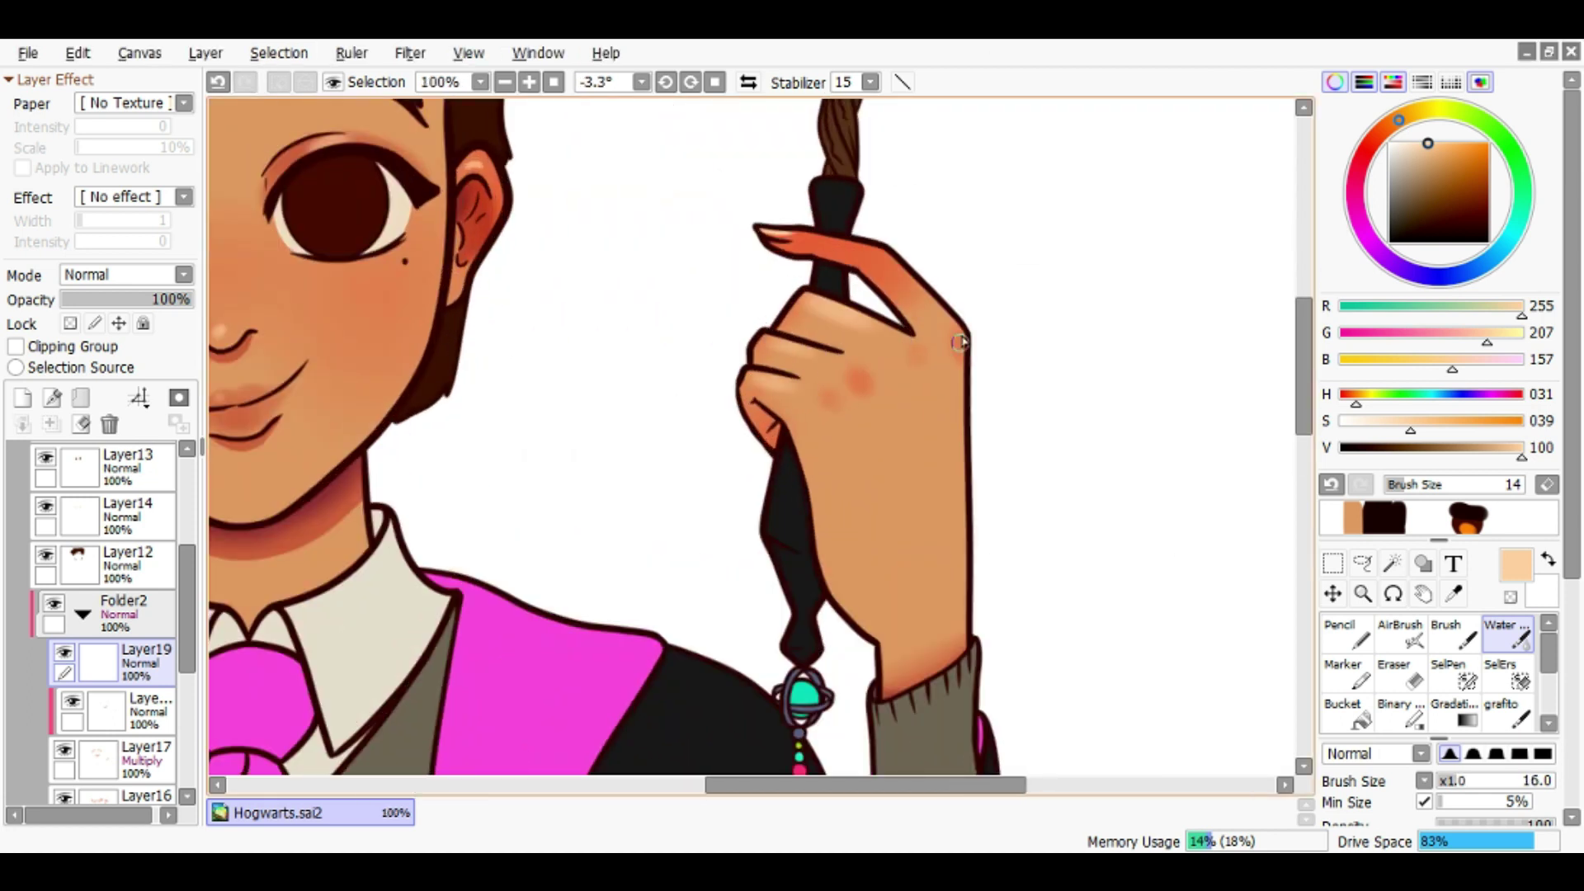
scroll(710, 378, up, 1)
scroll(720, 470, down, 4)
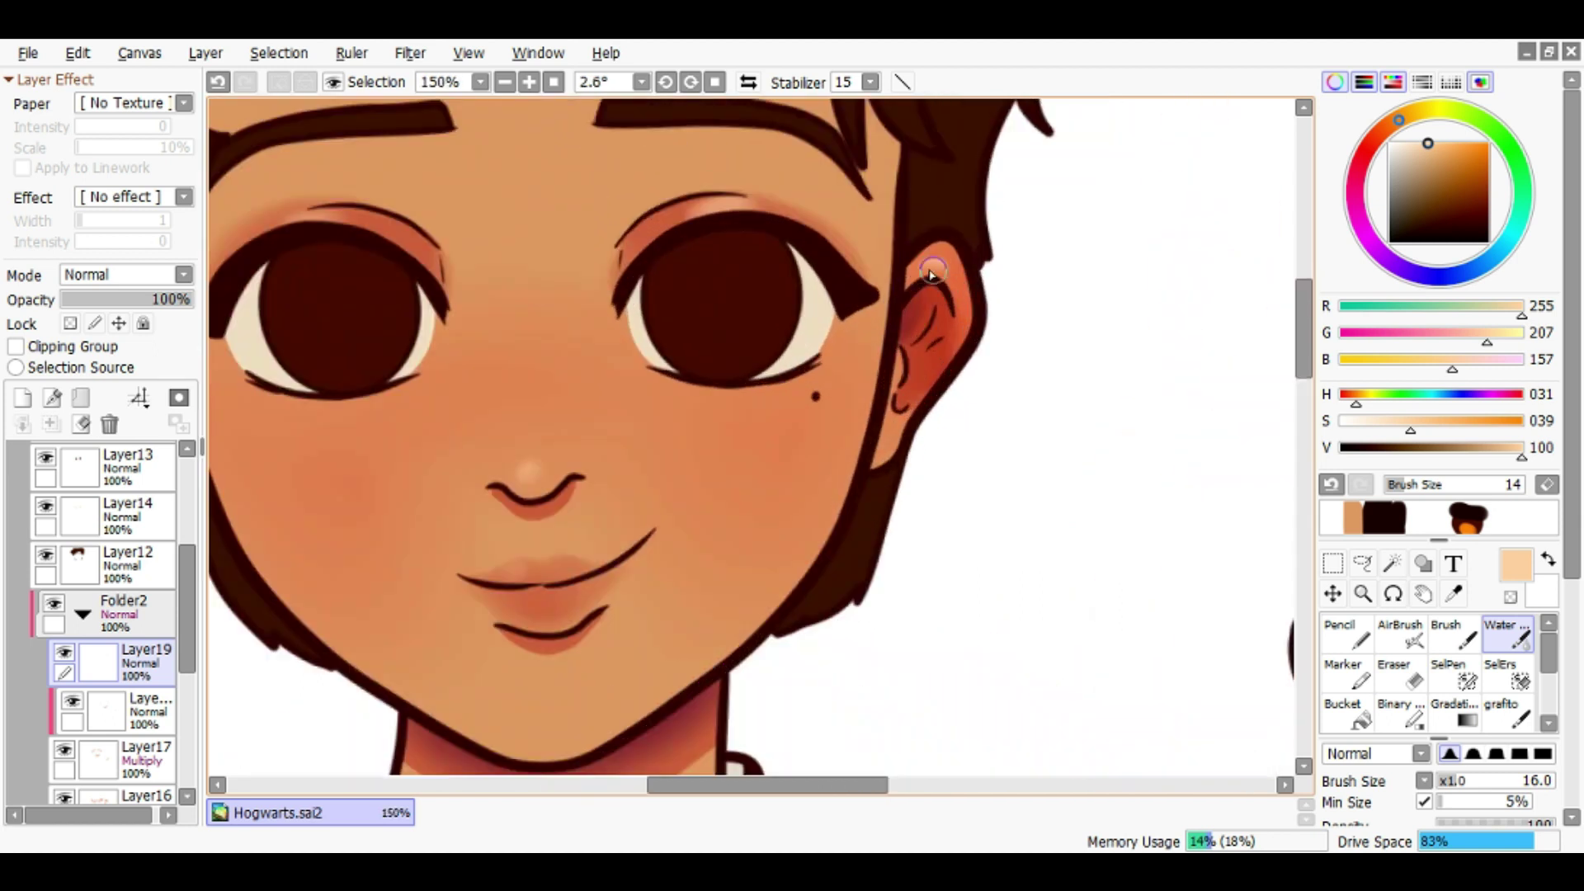
Add a layer clipped to Layer14 and shade the white of one eye with blue-grey (RGB 107, 140, 151) using the water brush
click(82, 614)
click(124, 515)
click(23, 398)
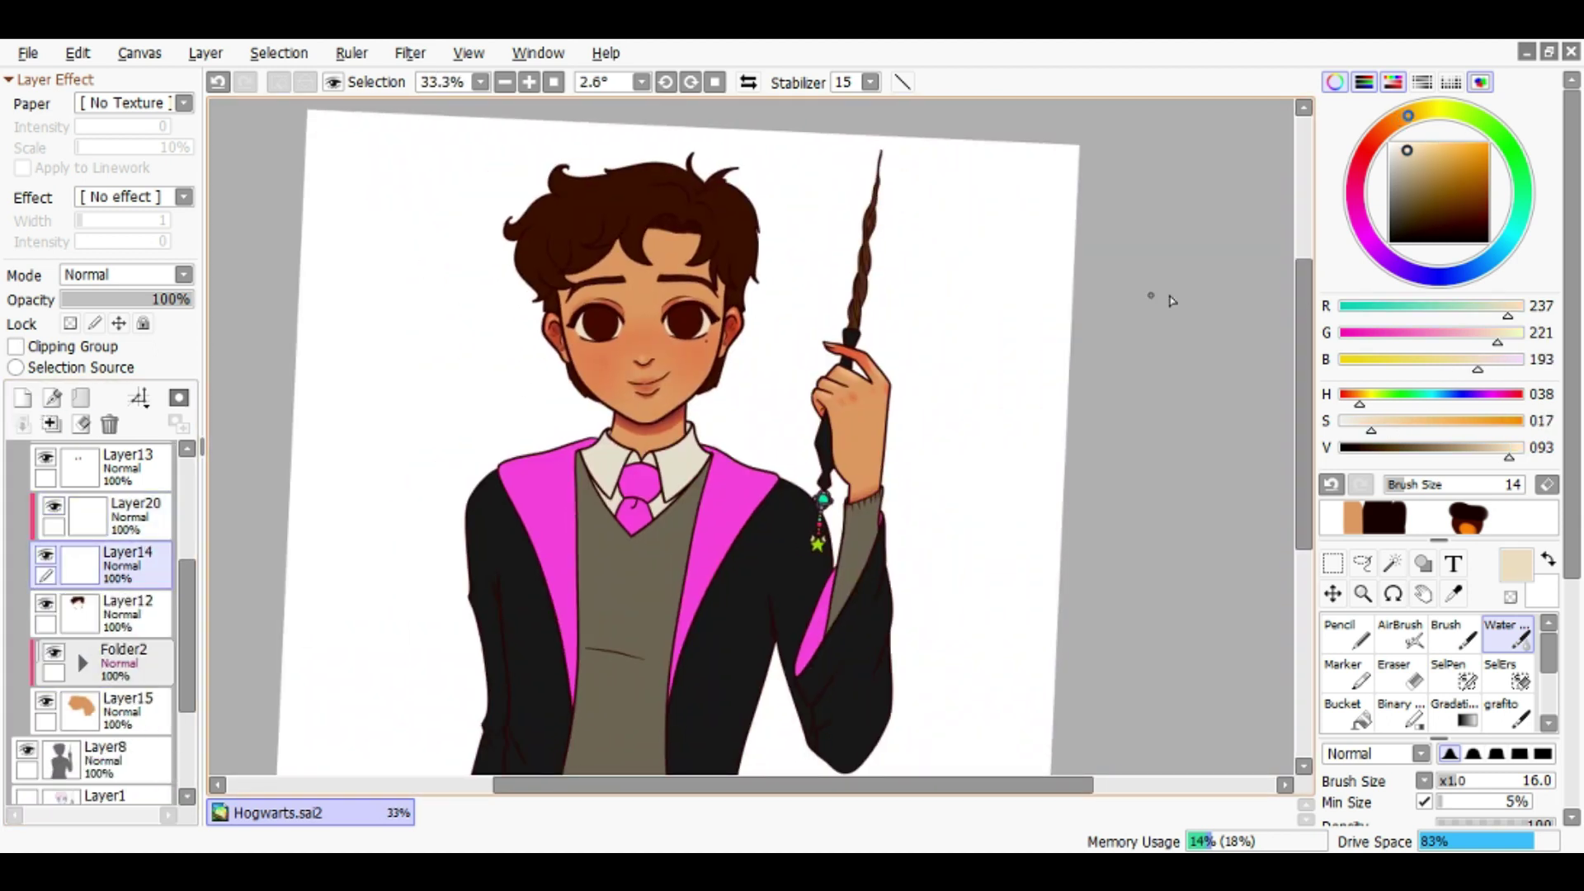
click(1499, 251)
click(1407, 183)
scroll(667, 369, up, 4)
drag(666, 368, 652, 325)
drag(825, 314, 833, 371)
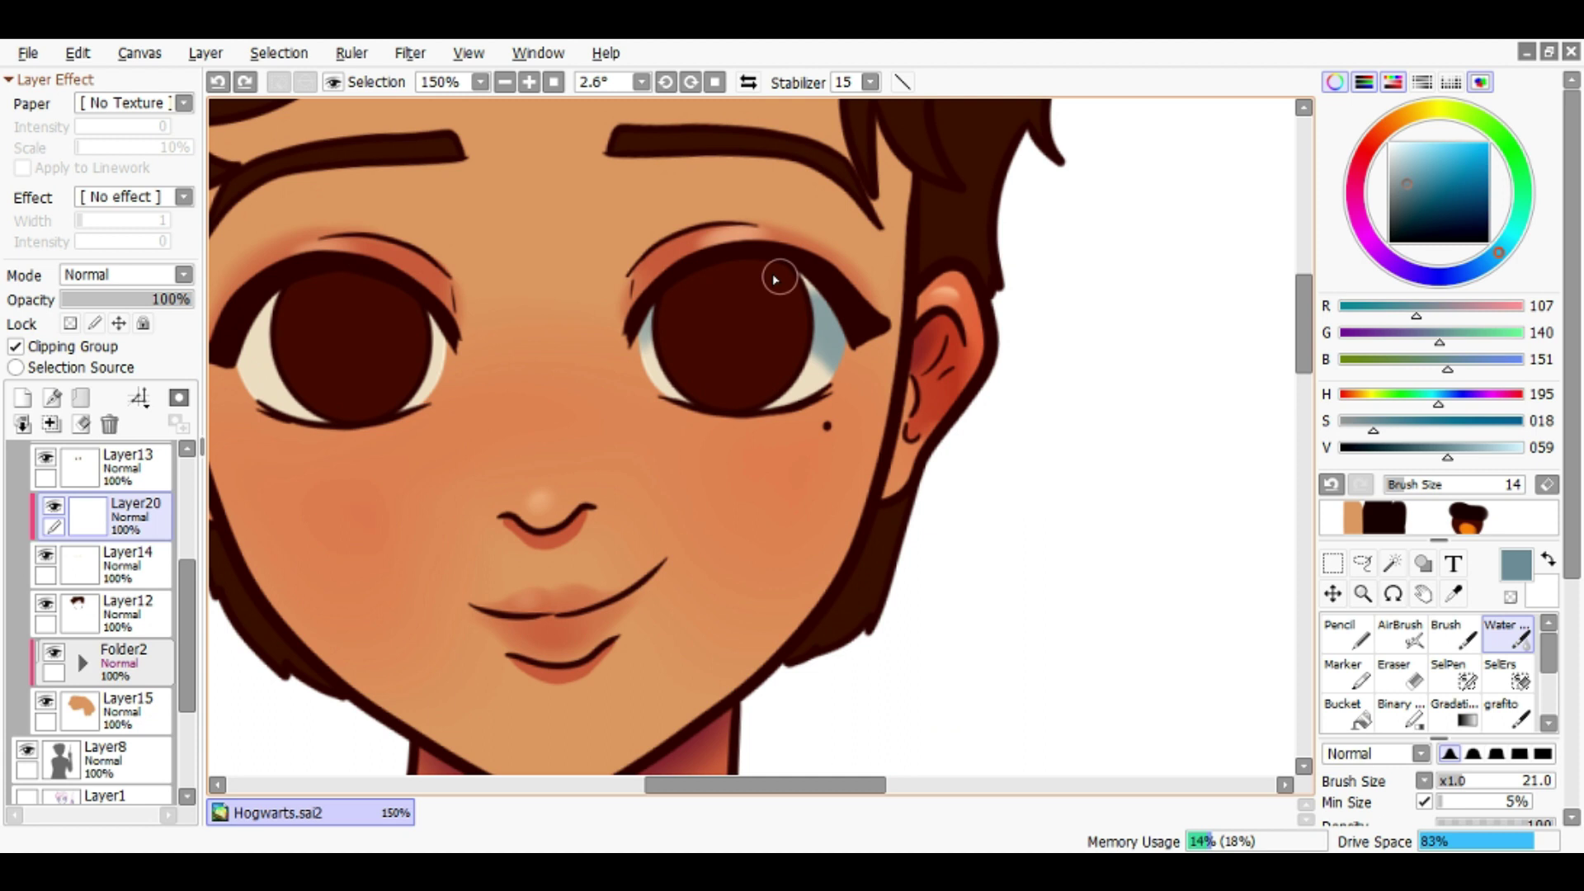
Shade the other eye's white and darken the upper part of both eye whites with deeper blue-grey (RGB 55, 86, 97)
drag(977, 387, 1138, 404)
drag(594, 338, 598, 388)
mouse_move(412, 388)
mouse_down()
mouse_move(443, 311)
mouse_move(416, 347)
mouse_up()
alt+click(793, 337)
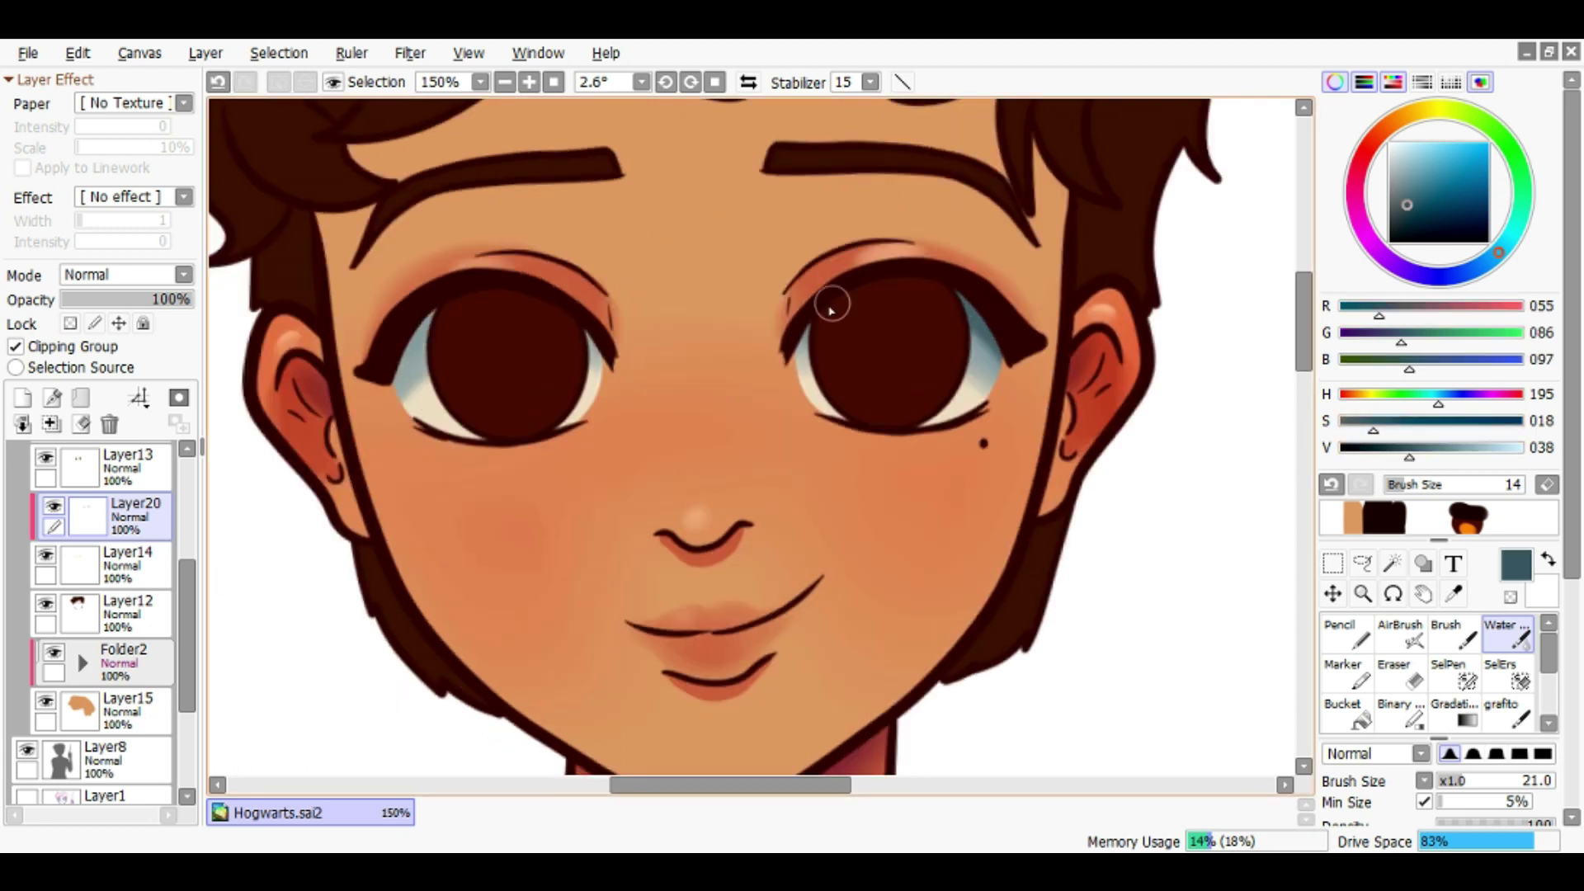
Create a clipped folder with a new layer above Layer13 and place an ellipse ruler over one eye's iris
scroll(523, 318, down, 2)
scroll(99, 618, up, 2)
click(124, 565)
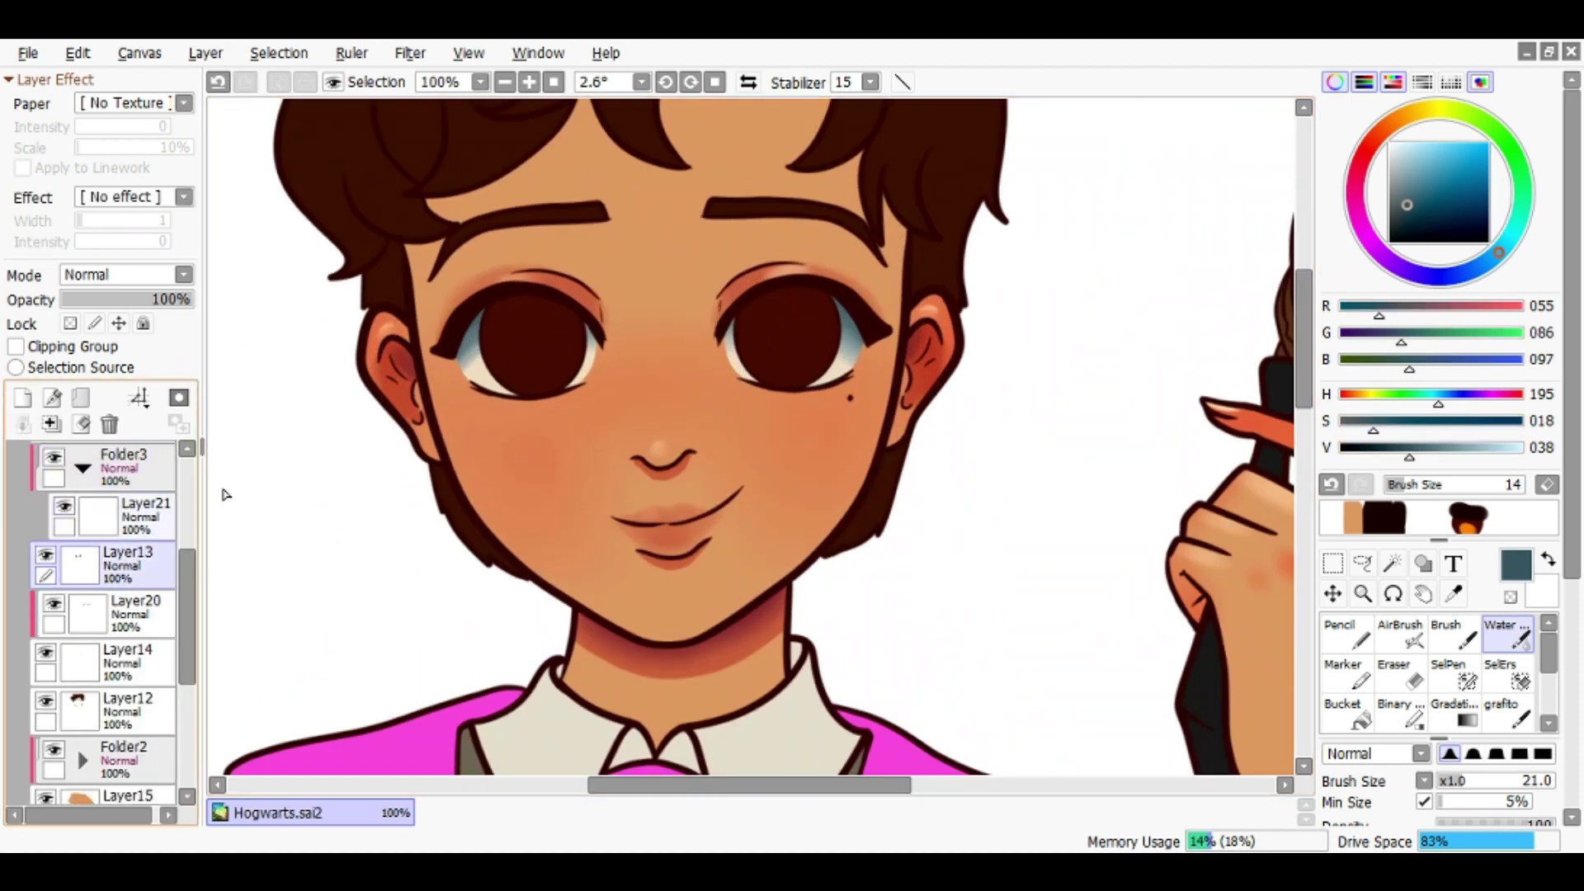
click(1398, 234)
click(1384, 517)
click(351, 53)
click(368, 145)
drag(647, 544, 542, 347)
drag(665, 347, 574, 352)
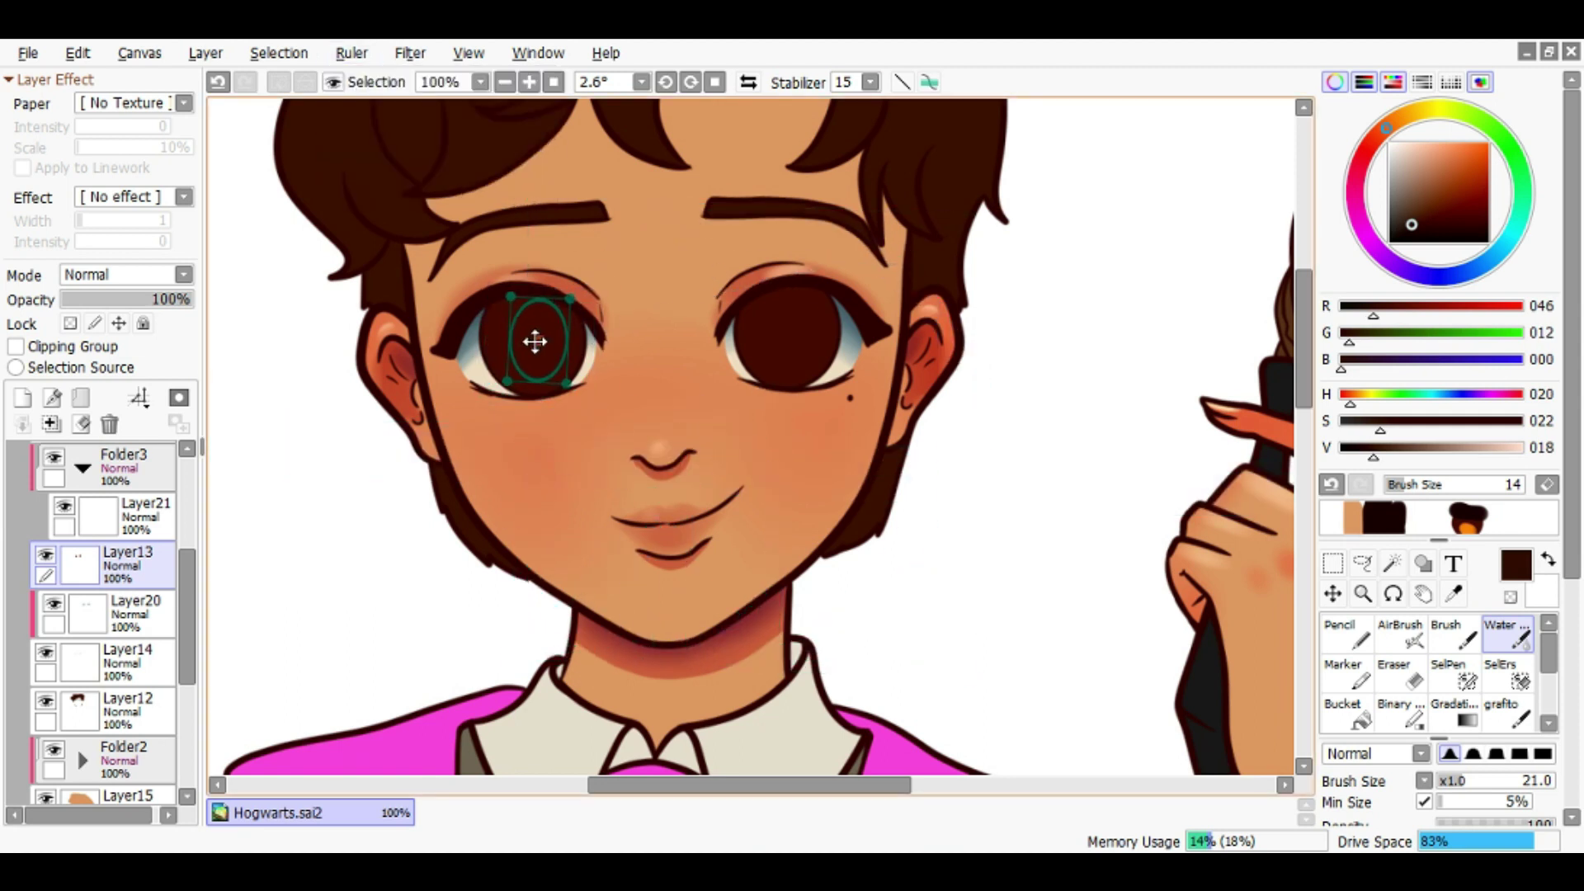
key(n)
scroll(552, 302, up, 3)
drag(665, 428, 495, 313)
mouse_move(547, 340)
mouse_down()
mouse_move(1043, 325)
mouse_move(1071, 364)
mouse_up()
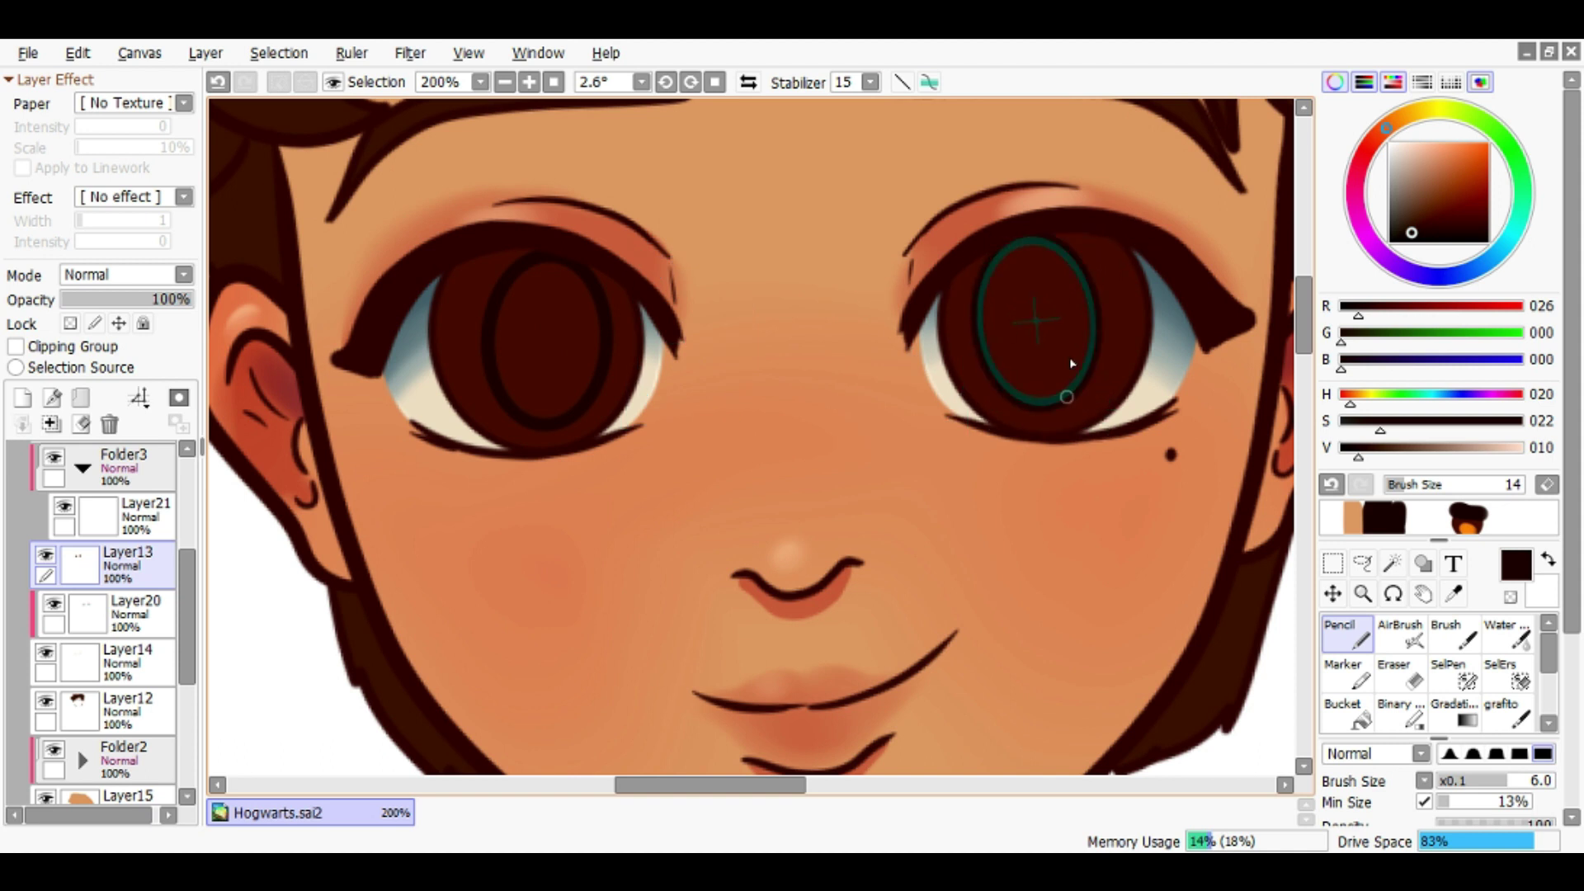
scroll(1071, 364, down, 1)
key(a)
key(ctrl+z)
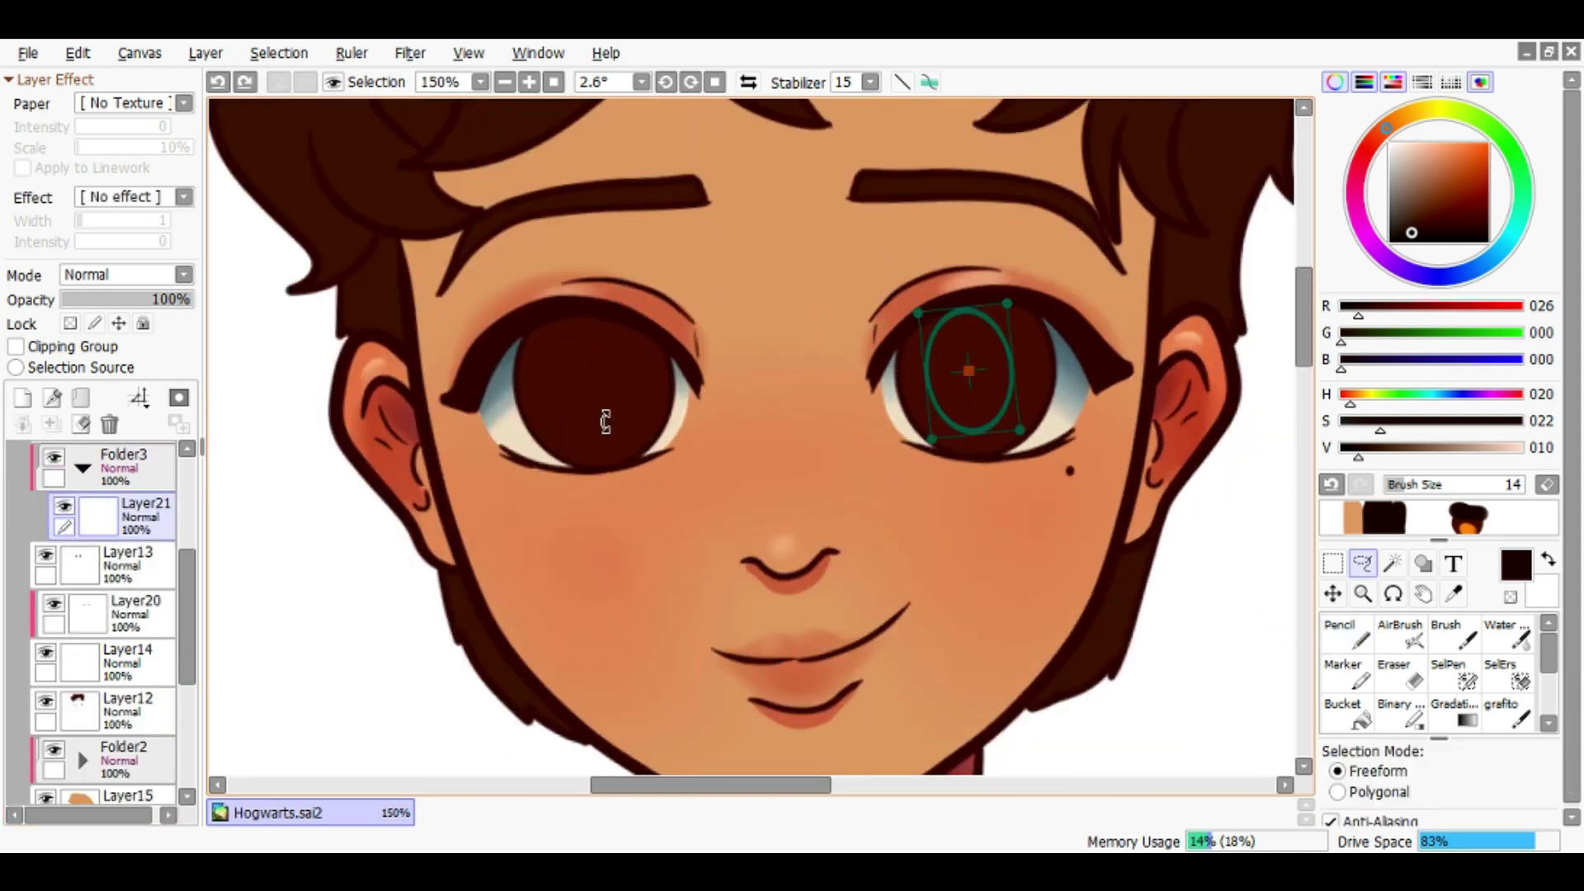
Outline an oval pupil in both eyes along the ellipse ruler on Layer21, using the Pencil at size 6 in dark brown (RGB 26, 0, 0)
key(n)
drag(974, 317, 961, 320)
drag(968, 374, 591, 379)
scroll(642, 388, down, 3)
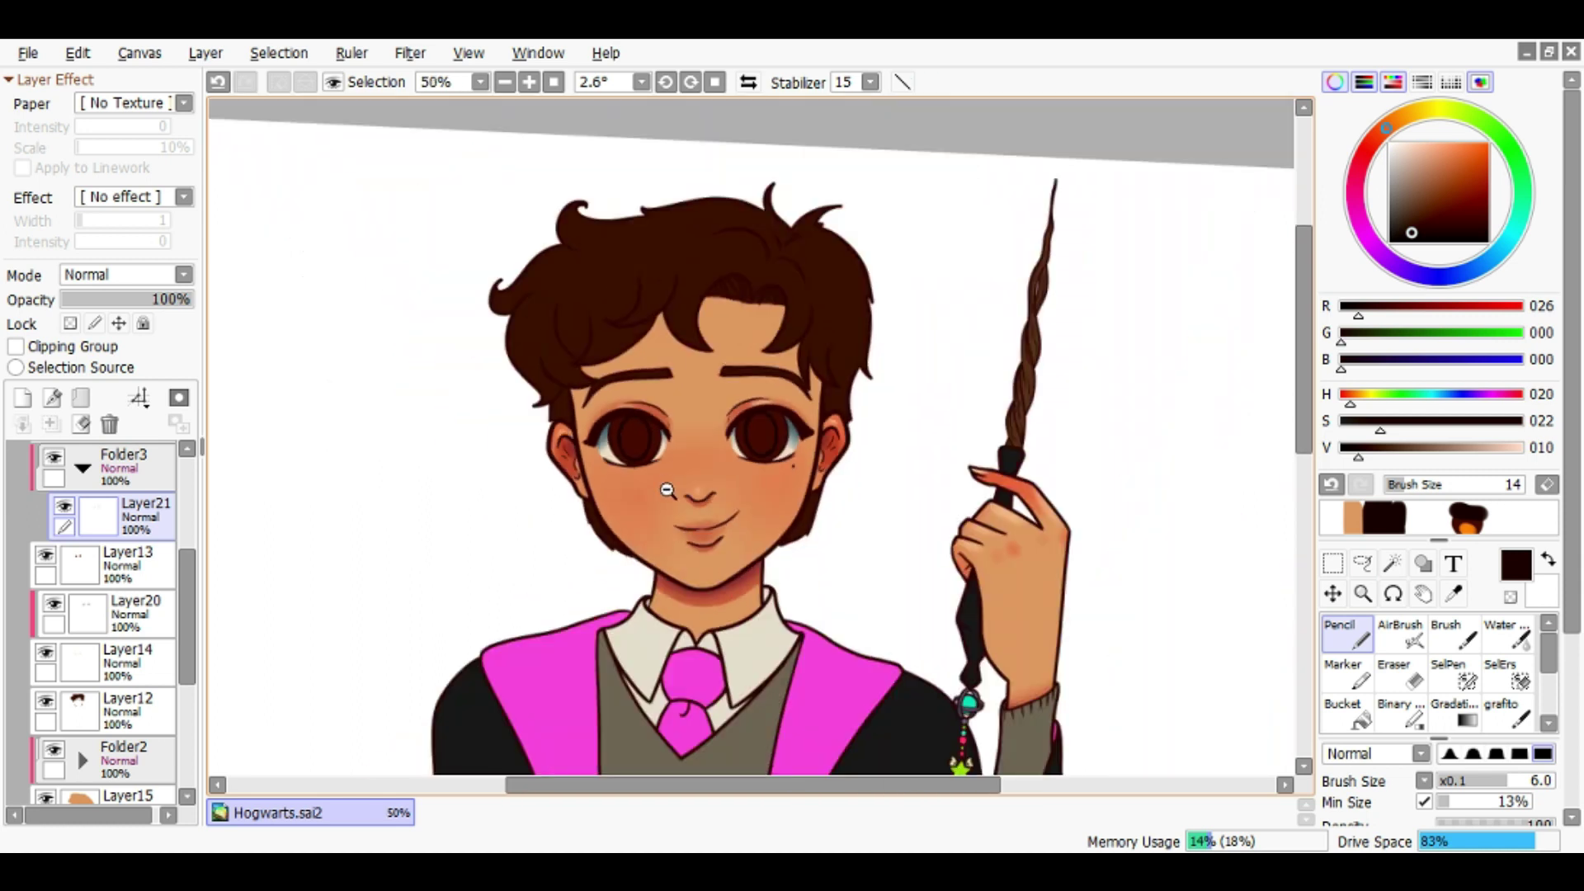
Shade the inside of both pupils with dark brown using the water brush, leaving the centres slightly lighter
scroll(789, 367, up, 6)
key(w)
key(bracketright)
key(bracketright)
key(bracketright)
key(bracketright)
drag(970, 539, 866, 314)
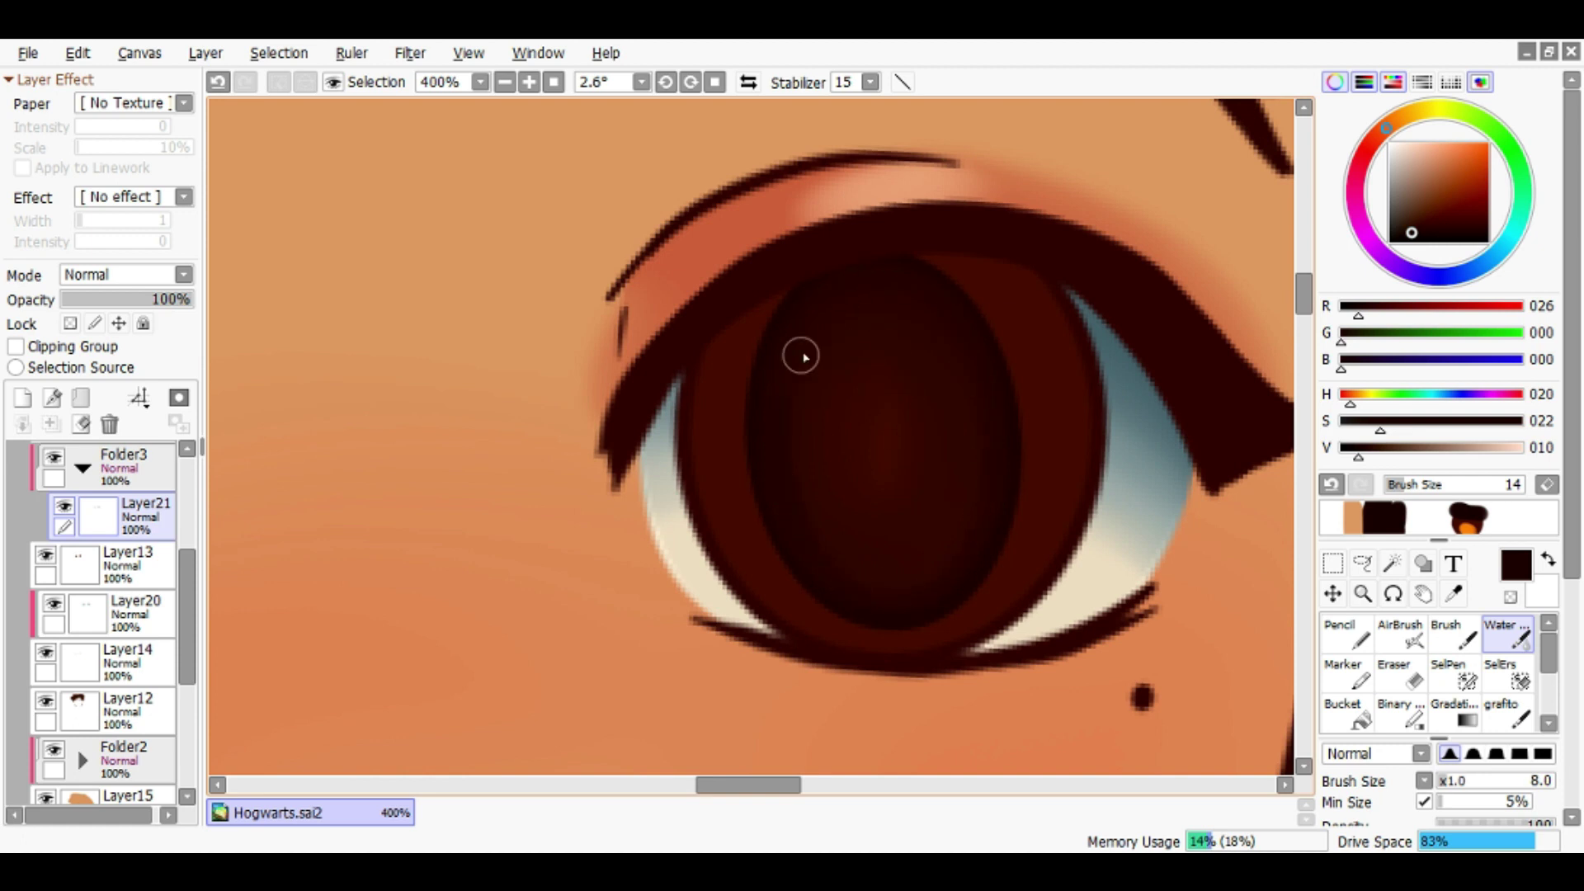
mouse_move(864, 278)
mouse_down()
mouse_move(824, 346)
mouse_move(928, 415)
mouse_up()
key(h)
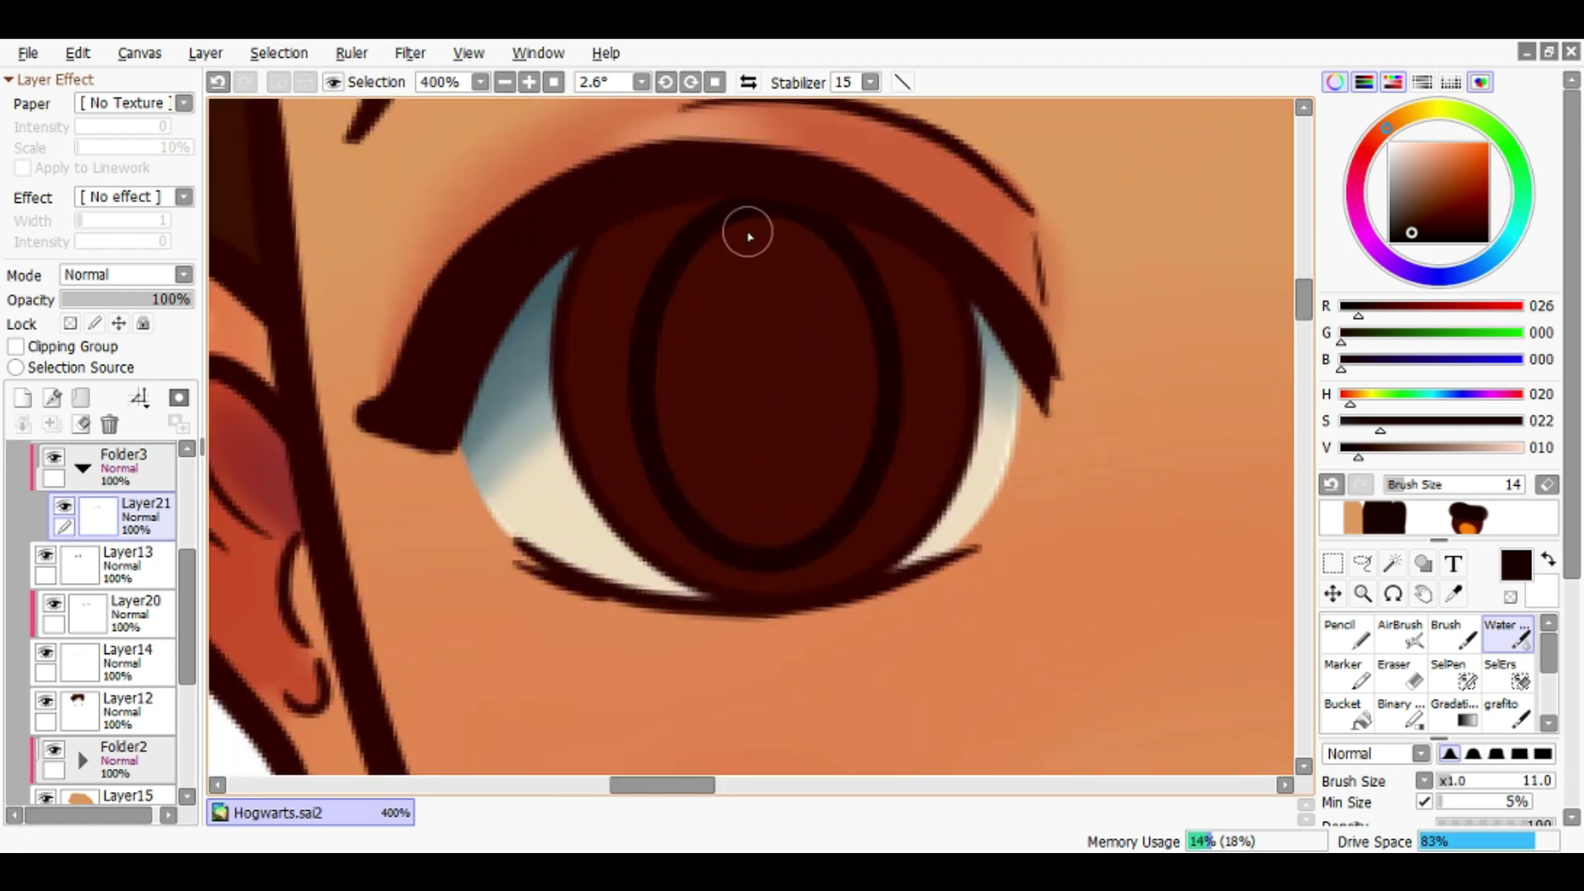
mouse_move(861, 356)
mouse_down()
mouse_move(860, 439)
mouse_move(670, 380)
mouse_up()
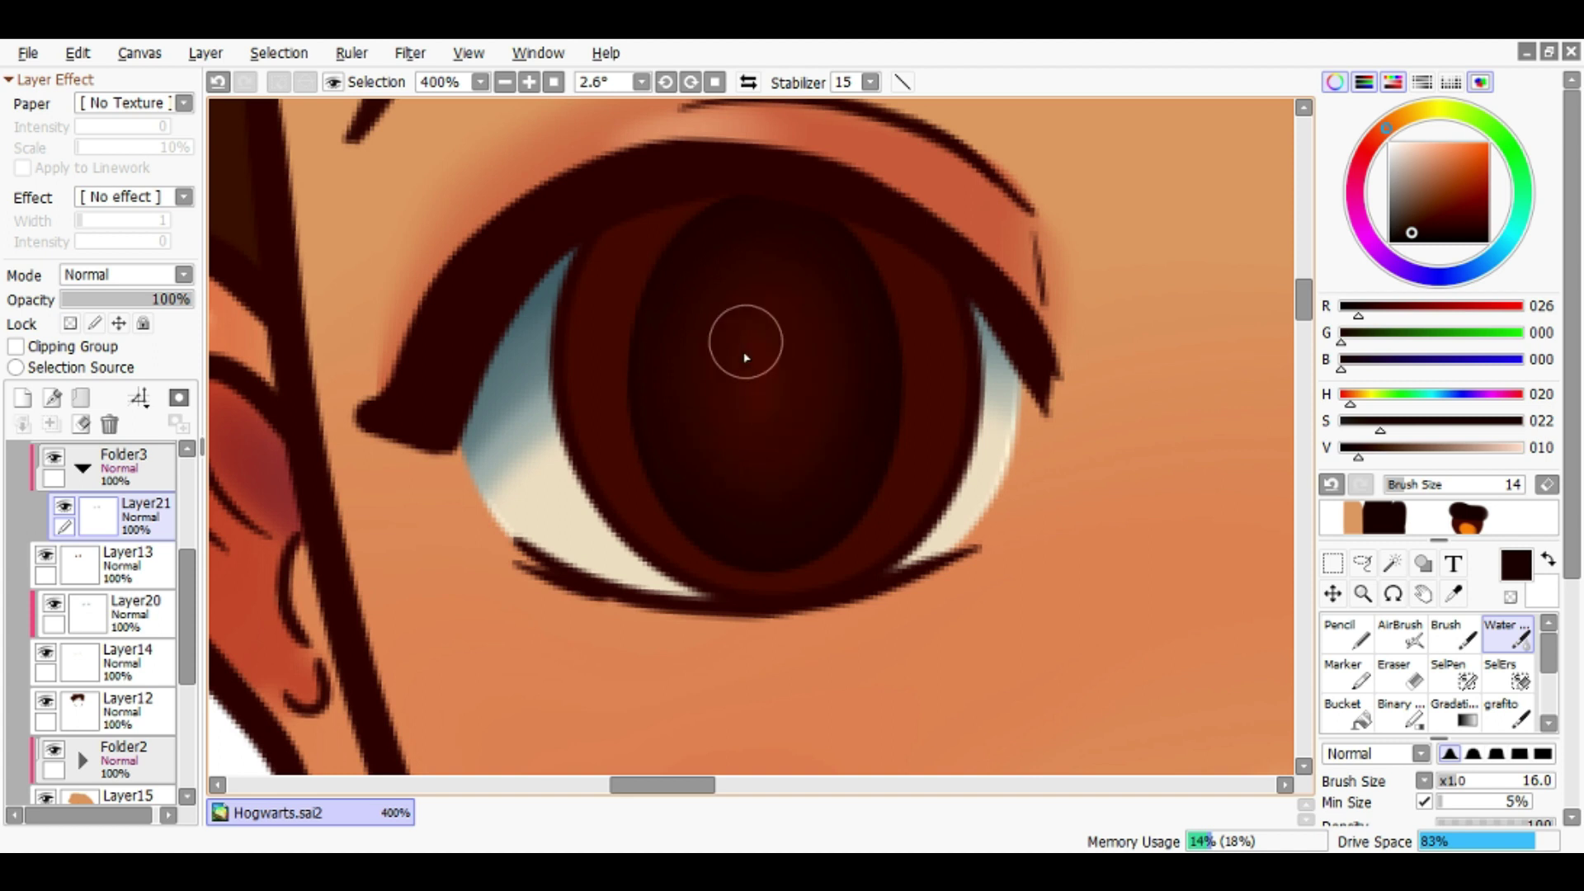
Darken the upper part of both irises with dark brown using the water brush at size 16
scroll(745, 357, down, 2)
scroll(821, 449, down, 2)
scroll(761, 377, up, 3)
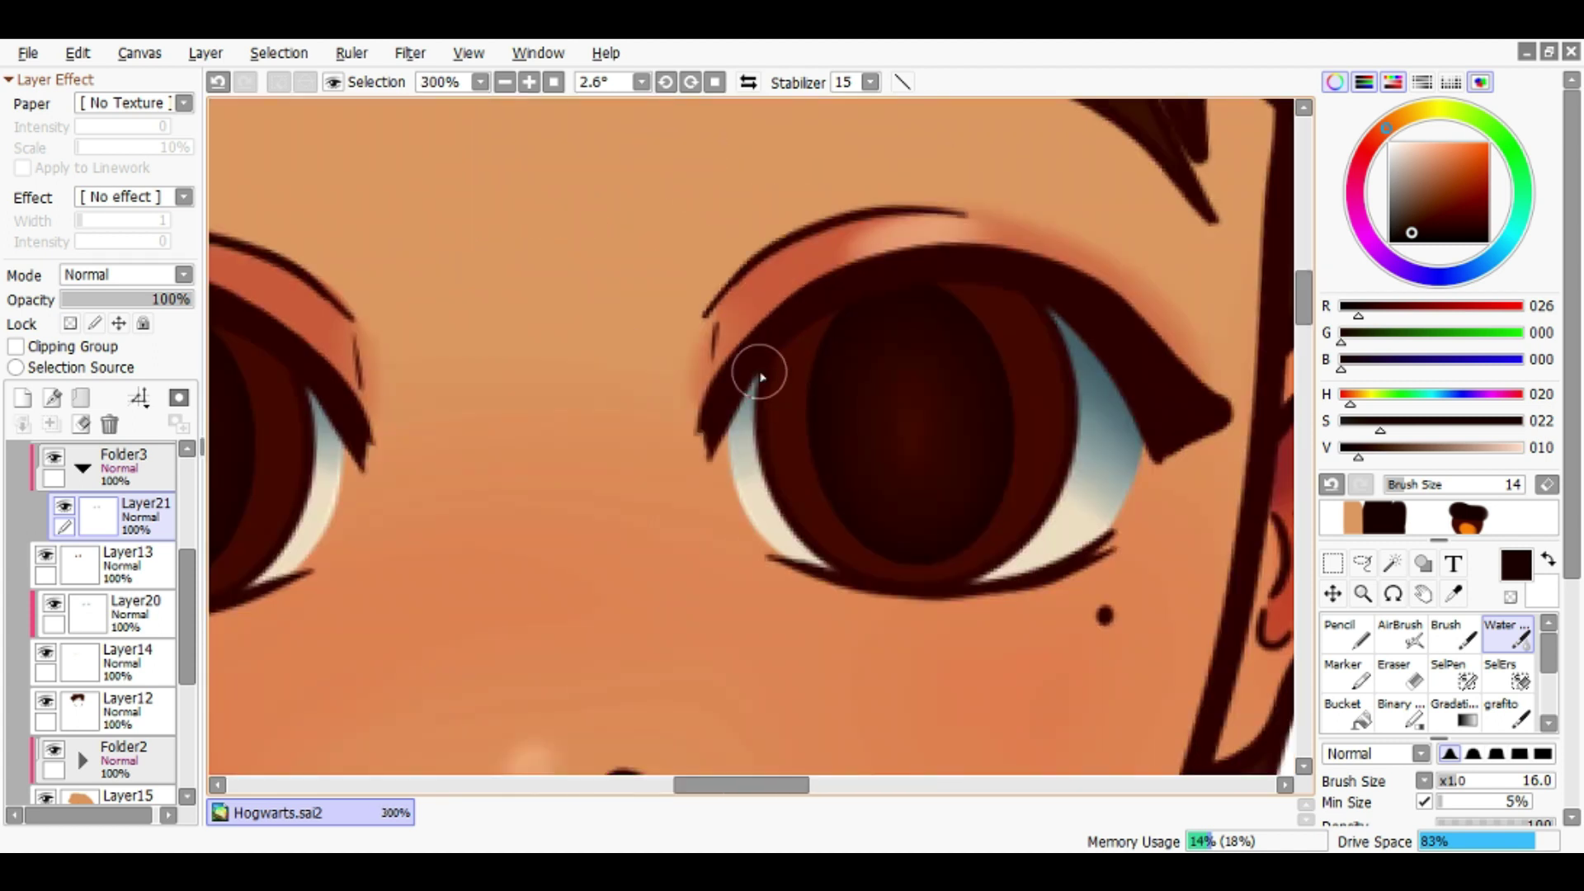
scroll(990, 412, down, 2)
scroll(734, 397, up, 2)
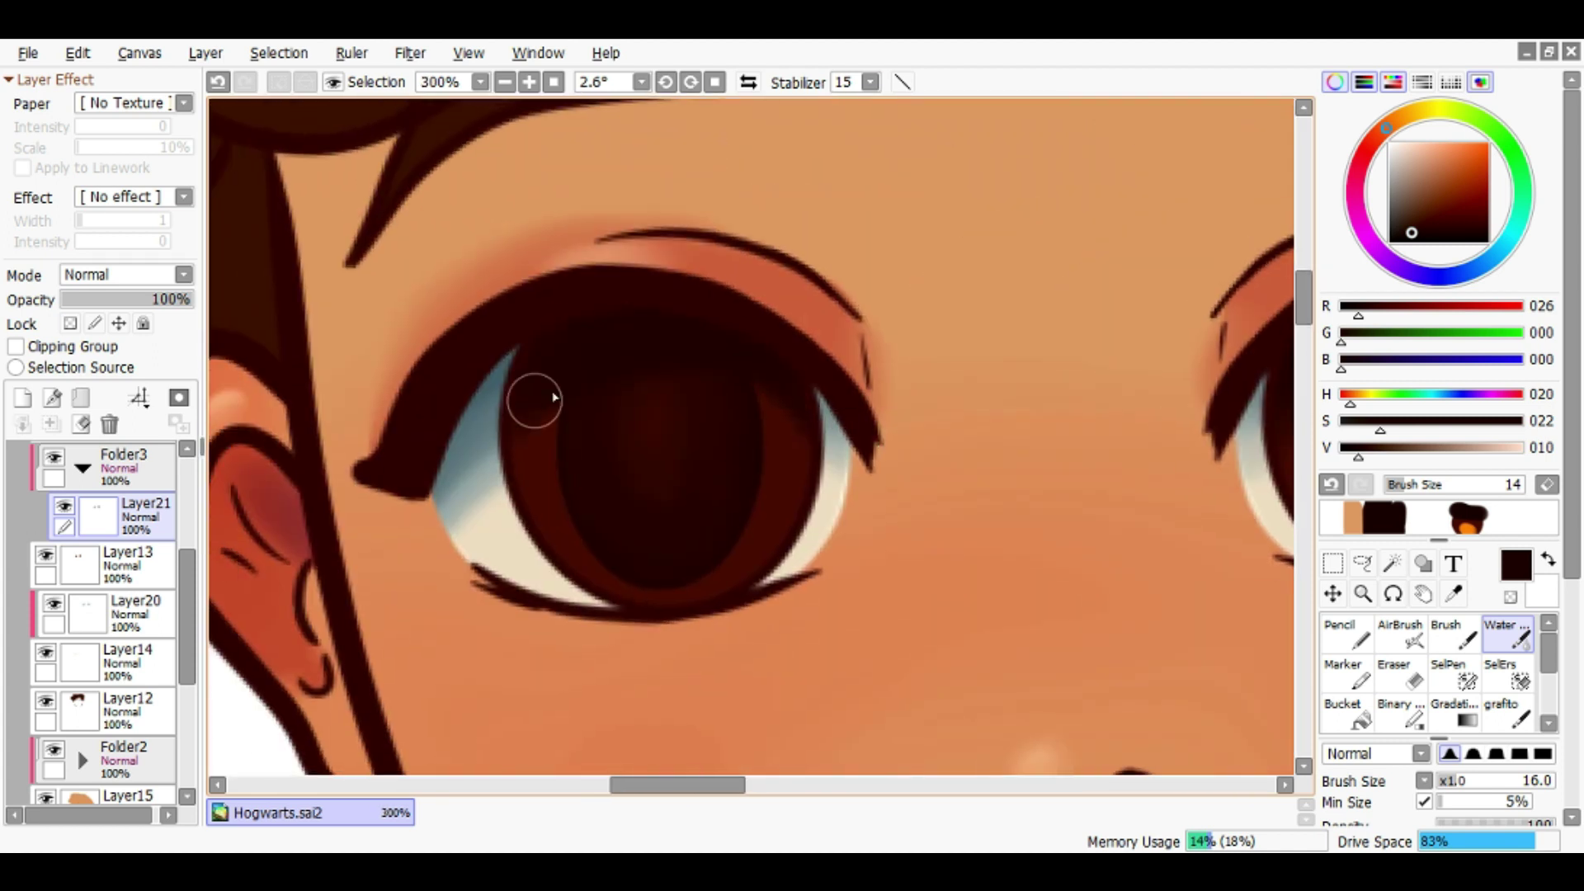
Set Layer21 to Multiply mode and add a new Normal layer beneath it inside Folder3
scroll(535, 399, down, 3)
click(123, 275)
click(90, 305)
click(22, 397)
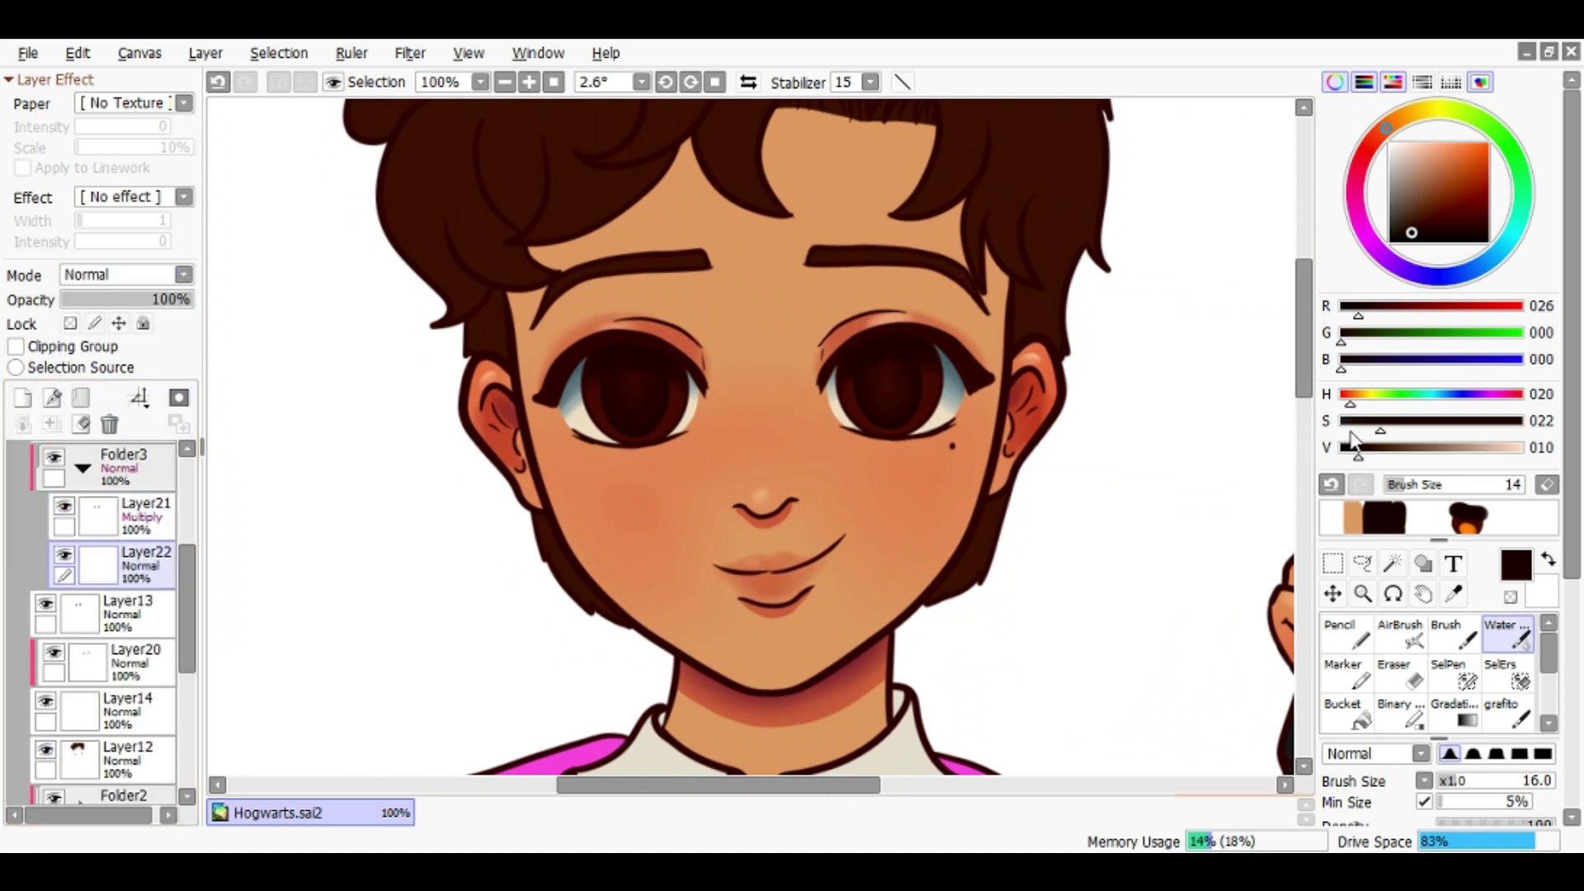
Fill both pupils with near-black navy (RGB 0, 0, 20) on Layer22 using the Pencil at size 27
key(n)
scroll(631, 412, up, 2)
mouse_move(640, 339)
mouse_down()
mouse_move(629, 371)
mouse_move(678, 366)
mouse_up()
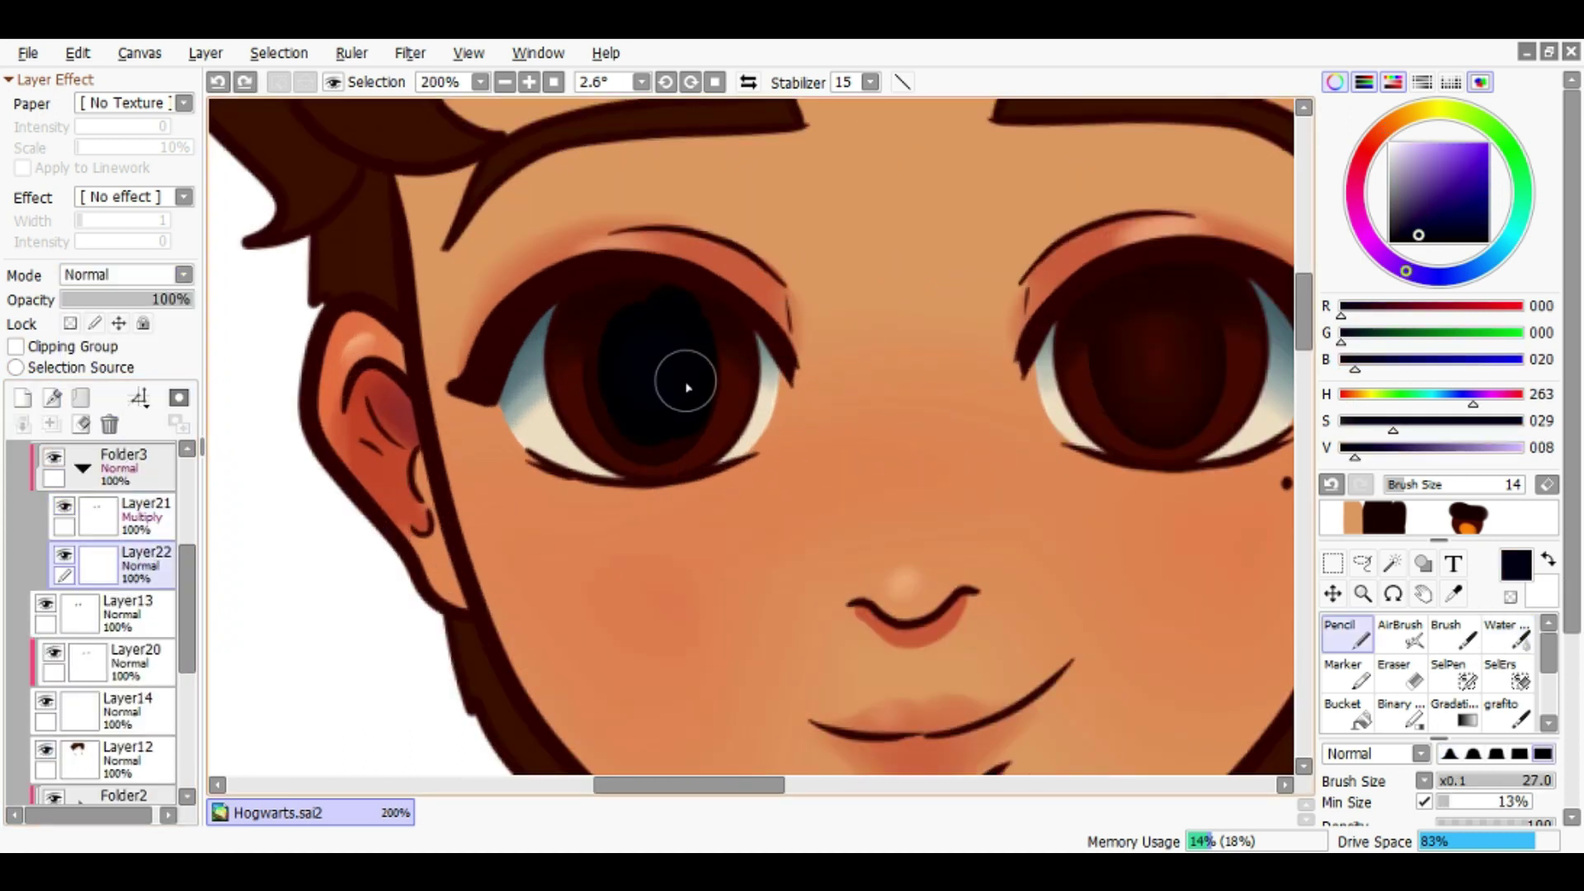
scroll(679, 376, down, 2)
scroll(831, 442, up, 2)
mouse_move(792, 313)
mouse_down()
mouse_move(799, 413)
mouse_move(859, 352)
mouse_move(841, 452)
mouse_up()
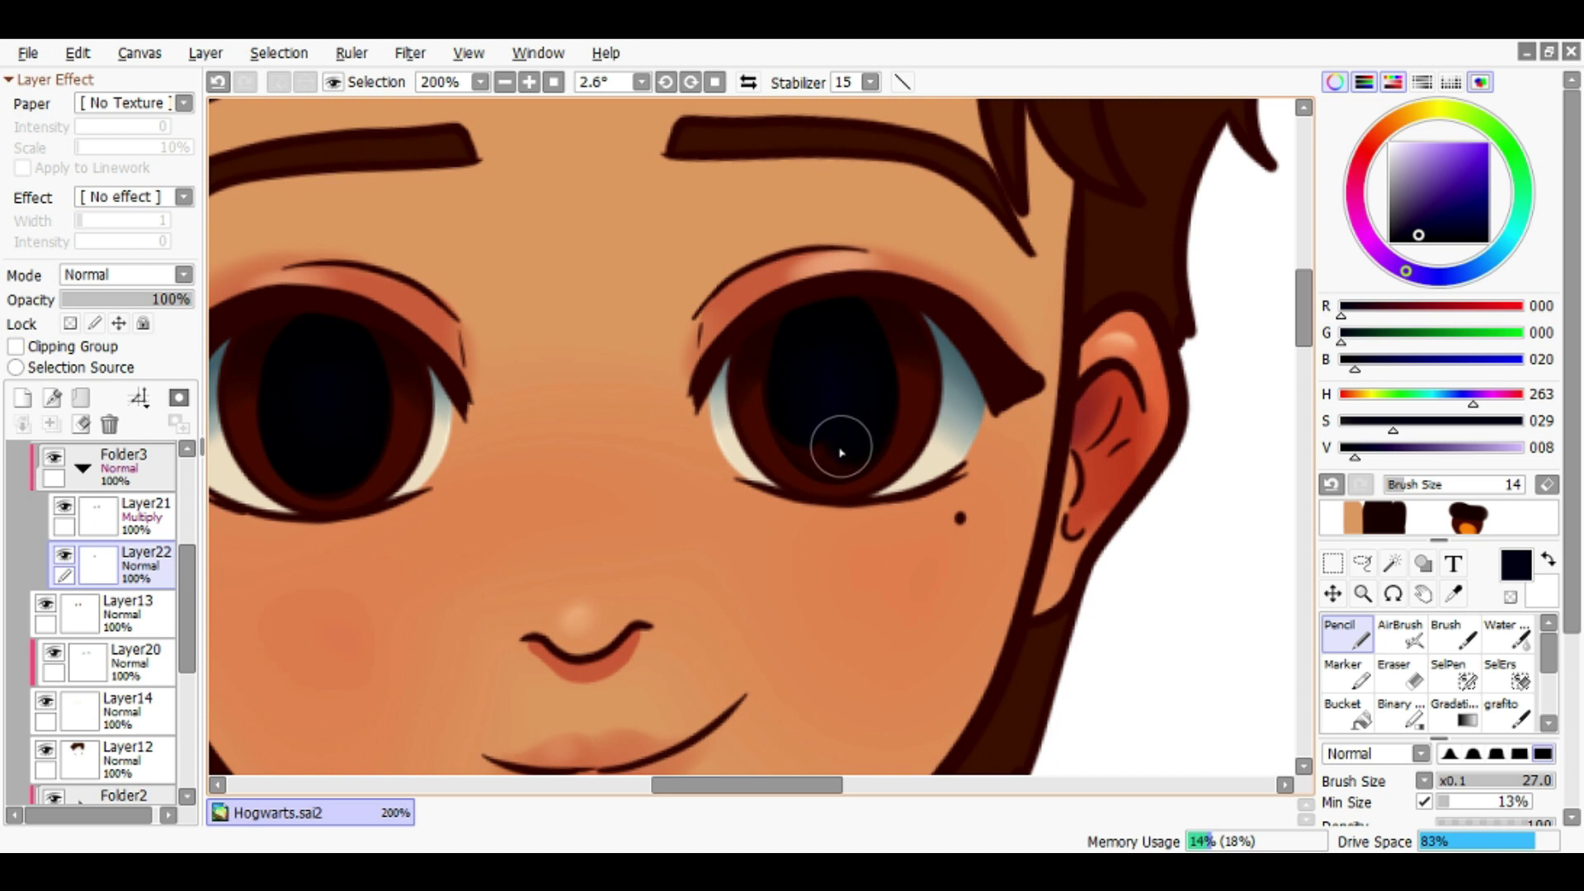
scroll(858, 360, up, 2)
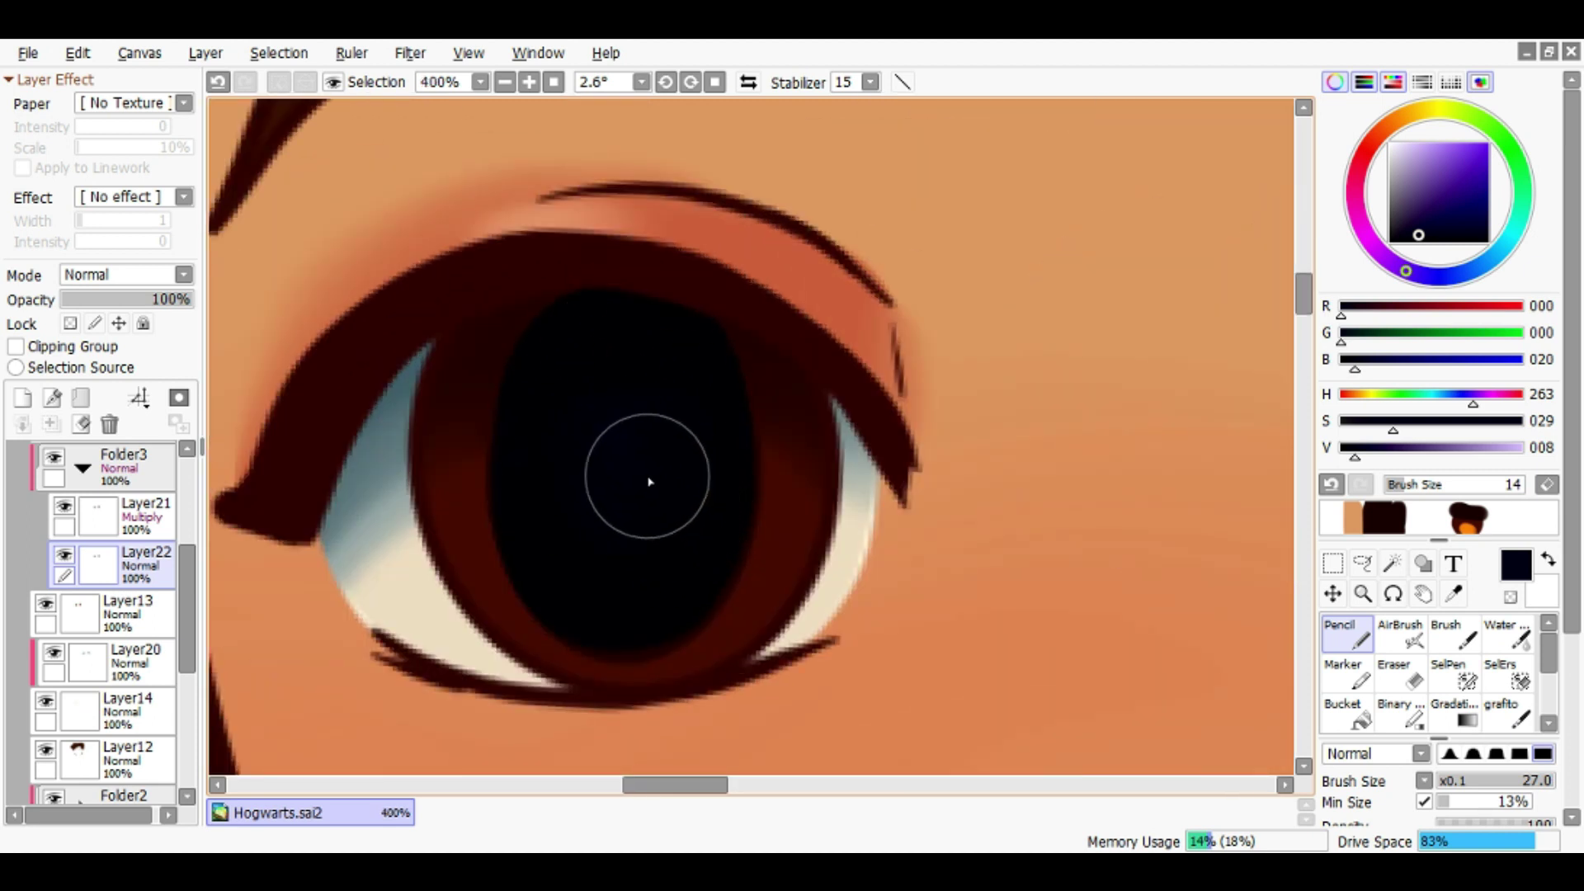
Lower Layer22's opacity to 52% and check the pupils with the water brush ready at size 13
scroll(636, 491, down, 2)
scroll(692, 493, down, 3)
drag(189, 299, 128, 298)
scroll(495, 382, up, 2)
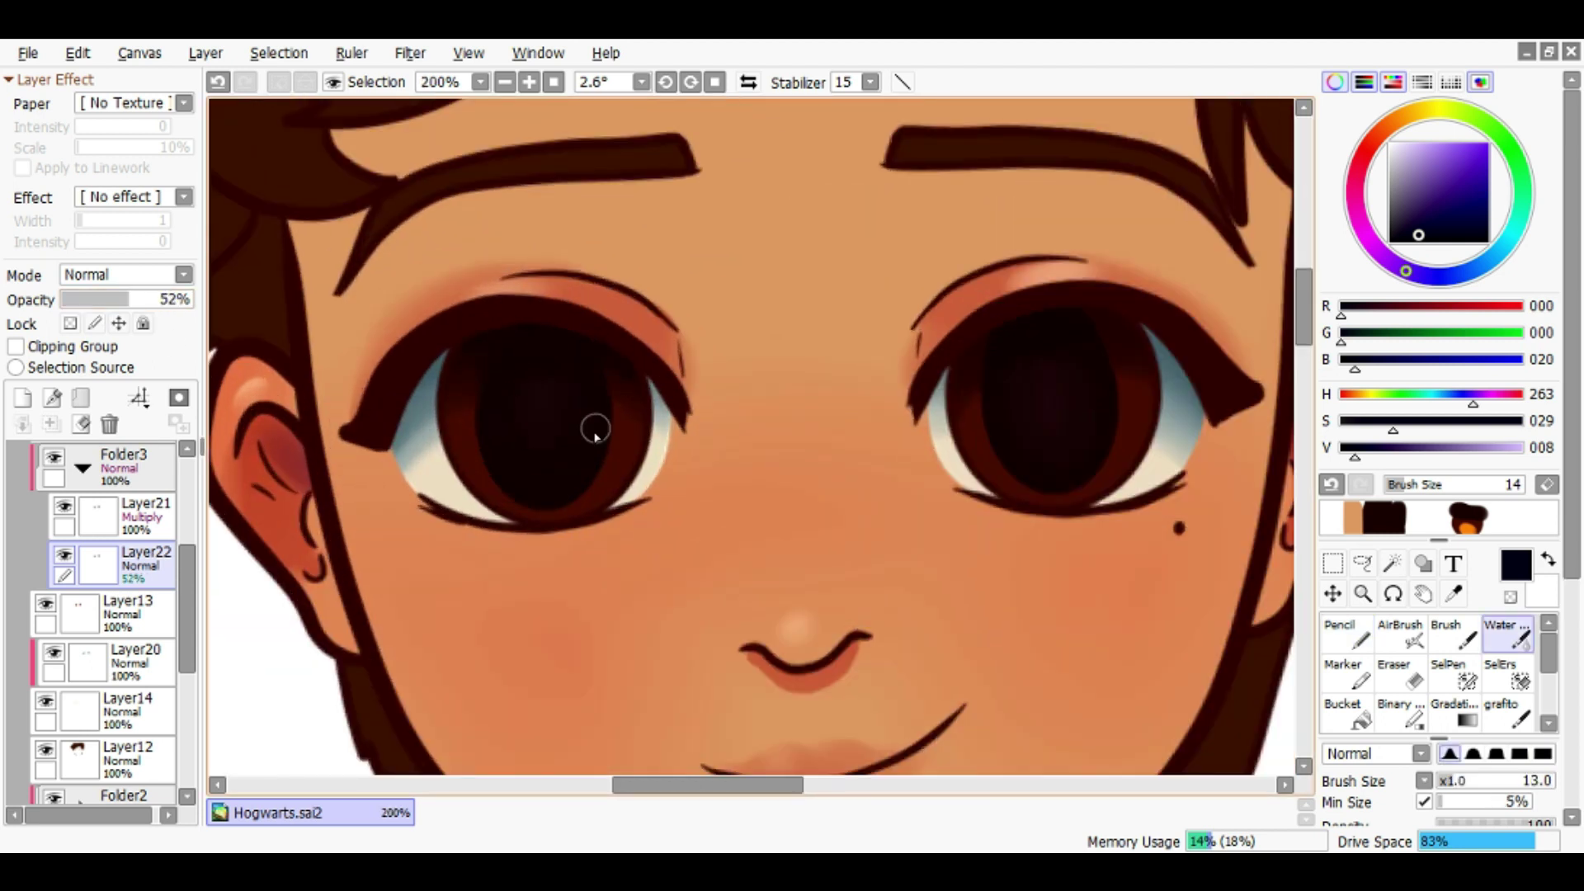
scroll(701, 393, right, 3)
scroll(965, 388, down, 3)
scroll(859, 478, up, 3)
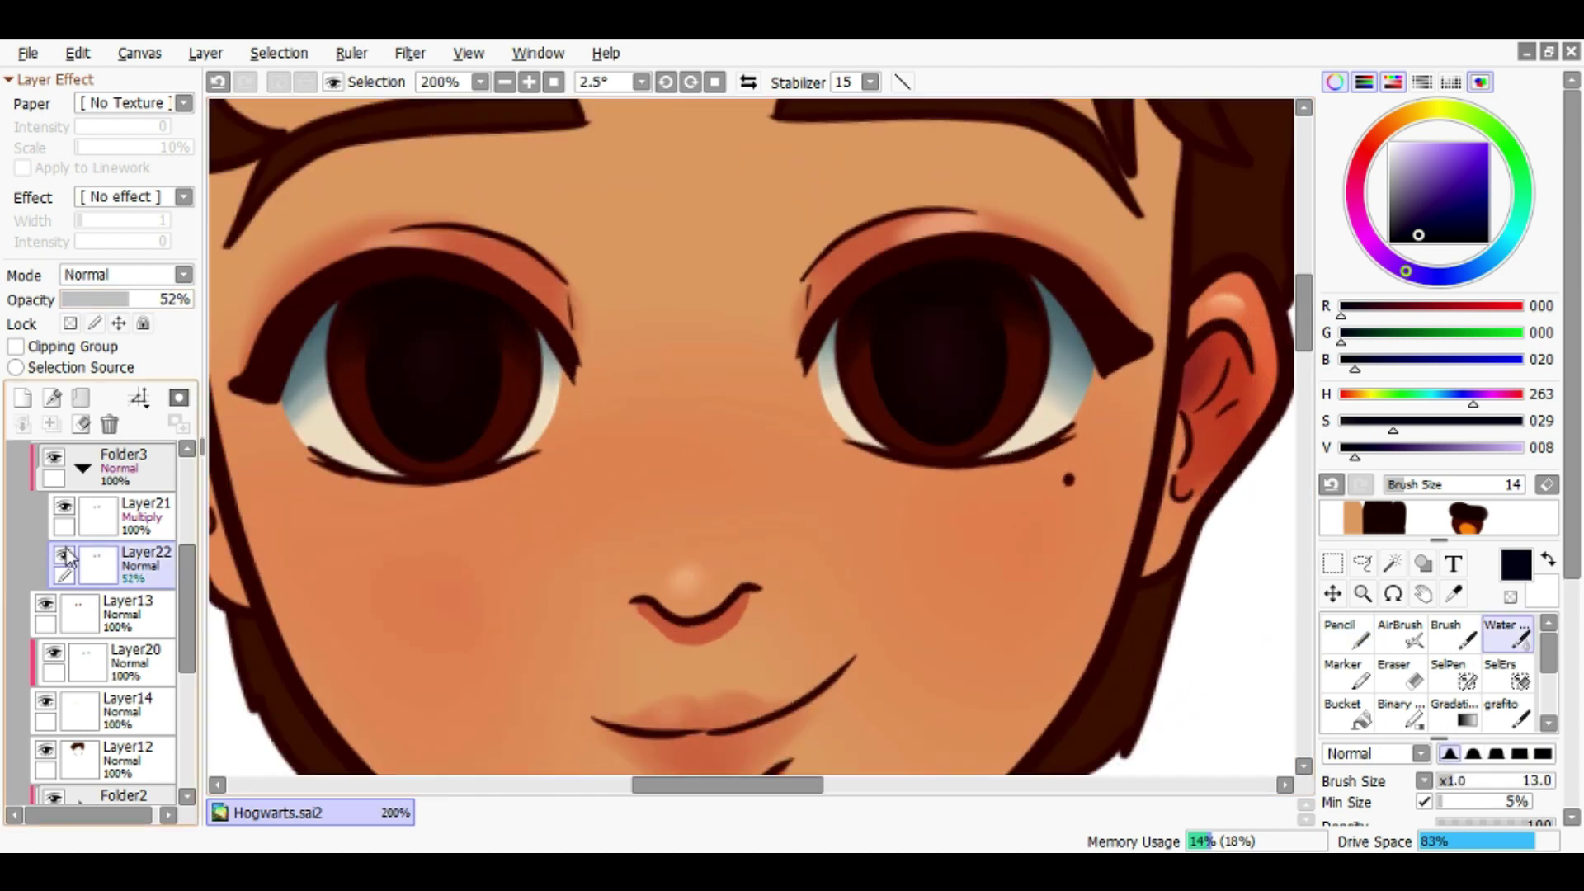
Add an Overlay layer above Layer21 and paint blended orange (RGB 241, 121, 0) glows along the lower edge of both irises
click(51, 399)
right_click(1471, 526)
click(124, 275)
click(71, 368)
click(1345, 635)
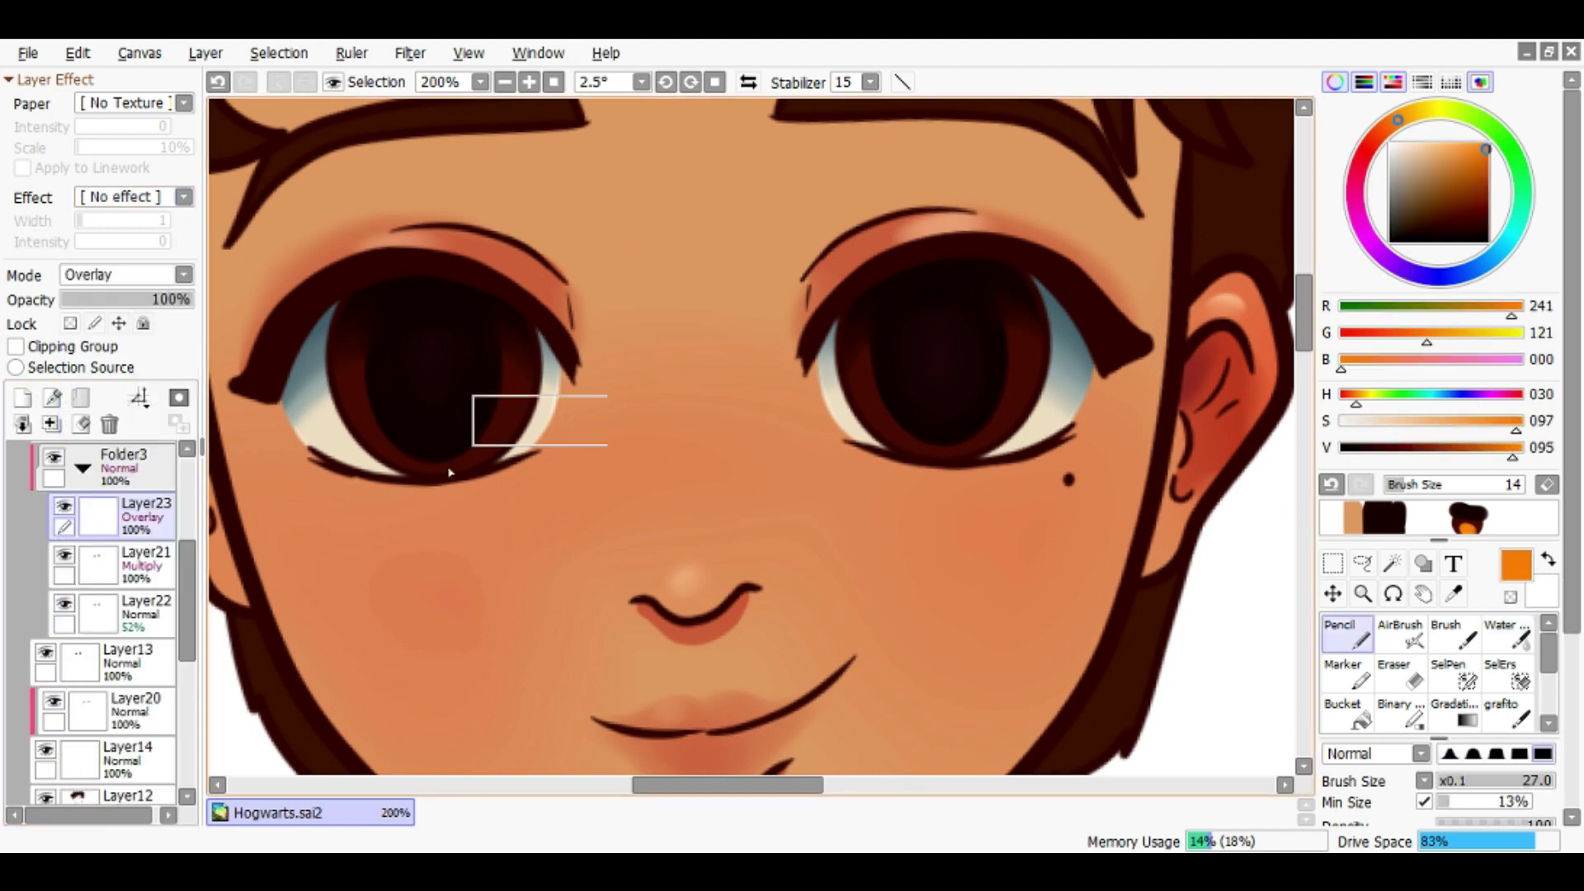
drag(396, 455, 495, 448)
drag(907, 446, 961, 452)
key(c)
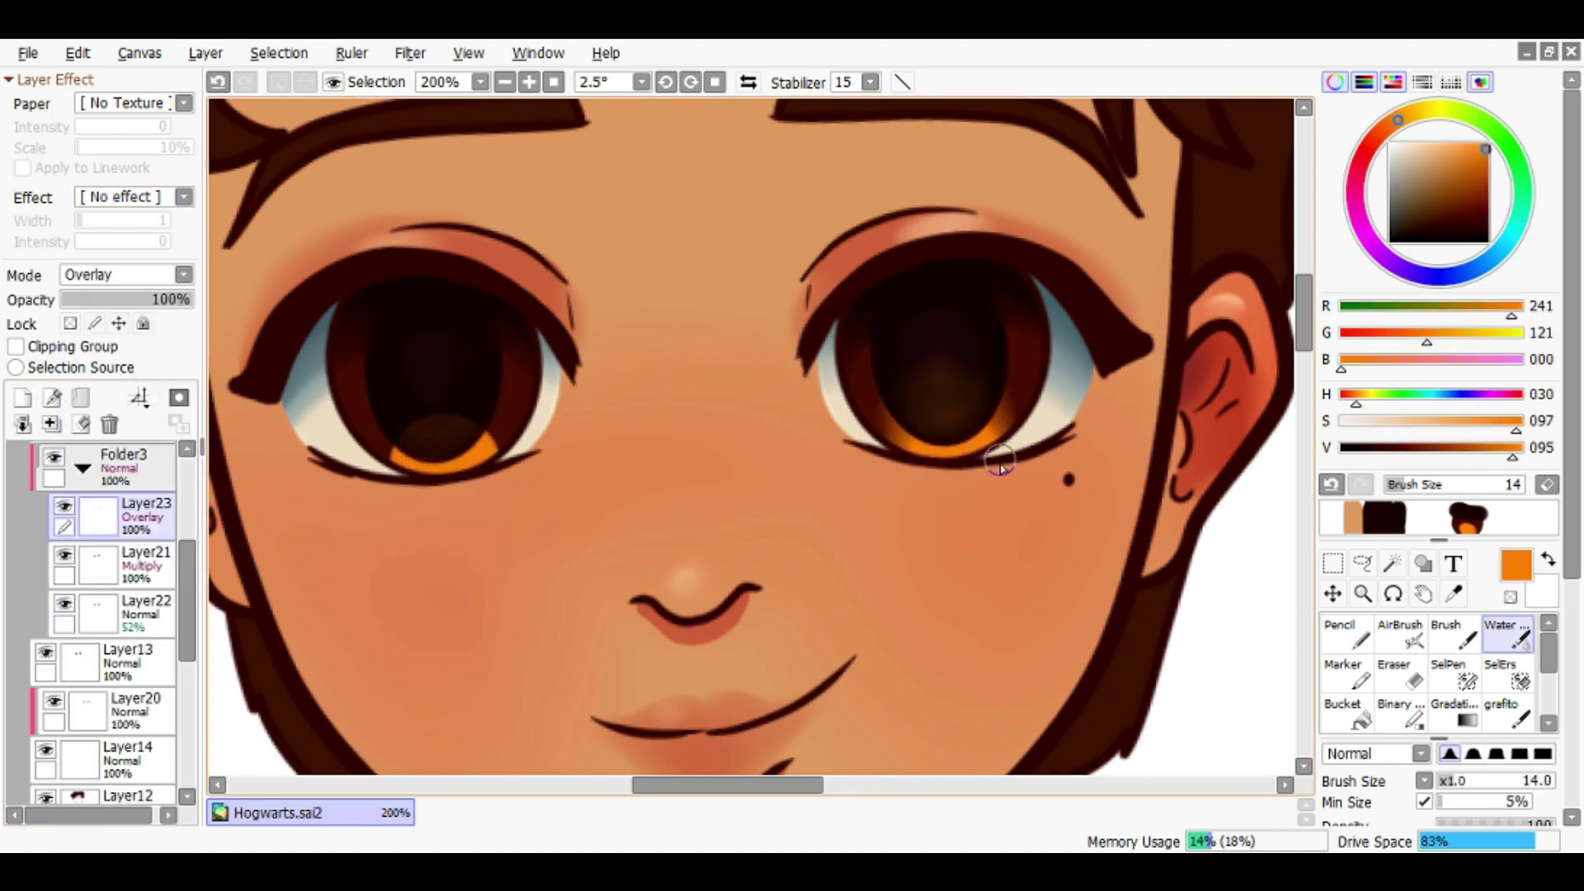
Add a Multiply layer above Layer21 and deepen the upper irises with dark brown (RGB 26, 0, 0) using the water brush at size 19
click(146, 561)
alt+click(570, 330)
click(51, 399)
mouse_move(462, 272)
mouse_down()
mouse_move(495, 280)
mouse_move(553, 379)
mouse_up()
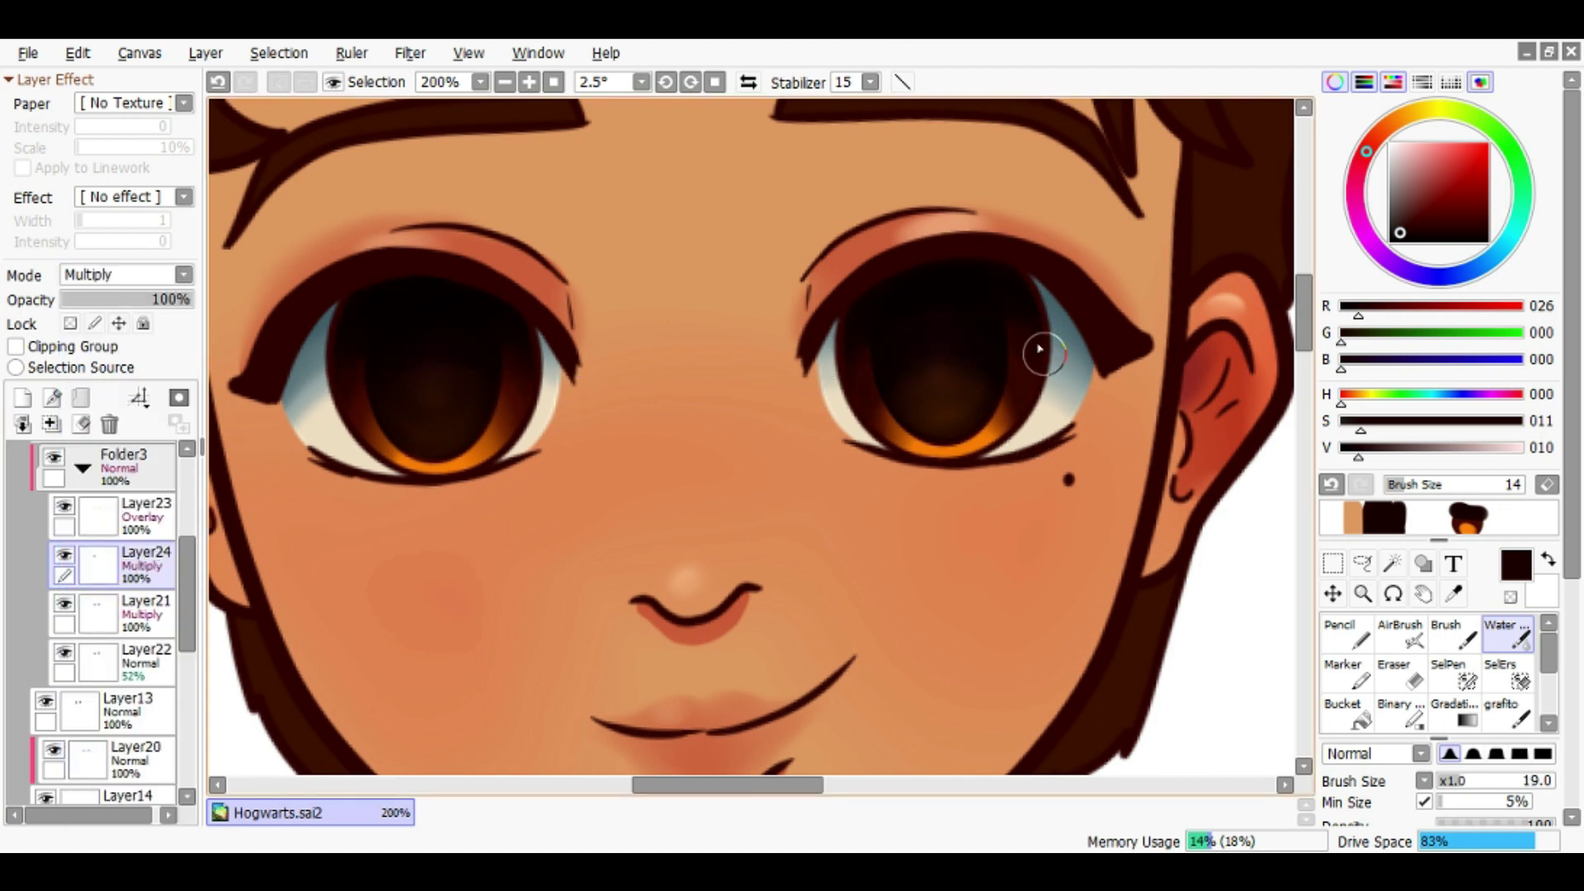
Add a new layer above the line art and paint soft white highlights on both irises with the water brush
scroll(513, 470, down, 3)
key(ctrl+shift+n)
key(x)
scroll(828, 325, up, 3)
drag(828, 325, 524, 329)
mouse_move(630, 322)
mouse_down()
mouse_move(896, 413)
mouse_move(629, 381)
mouse_up()
key(bracketright)
key(bracketright)
key(bracketright)
key(bracketright)
key(bracketright)
key(bracketright)
mouse_move(776, 347)
mouse_down()
mouse_move(839, 283)
mouse_move(772, 353)
mouse_move(978, 363)
mouse_up()
mouse_move(528, 347)
mouse_down()
mouse_move(495, 265)
mouse_move(536, 363)
mouse_up()
Erase the white highlight spill around the upper lash lines of both eyes with the Eraser at size 9
scroll(536, 363, up, 4)
key(e)
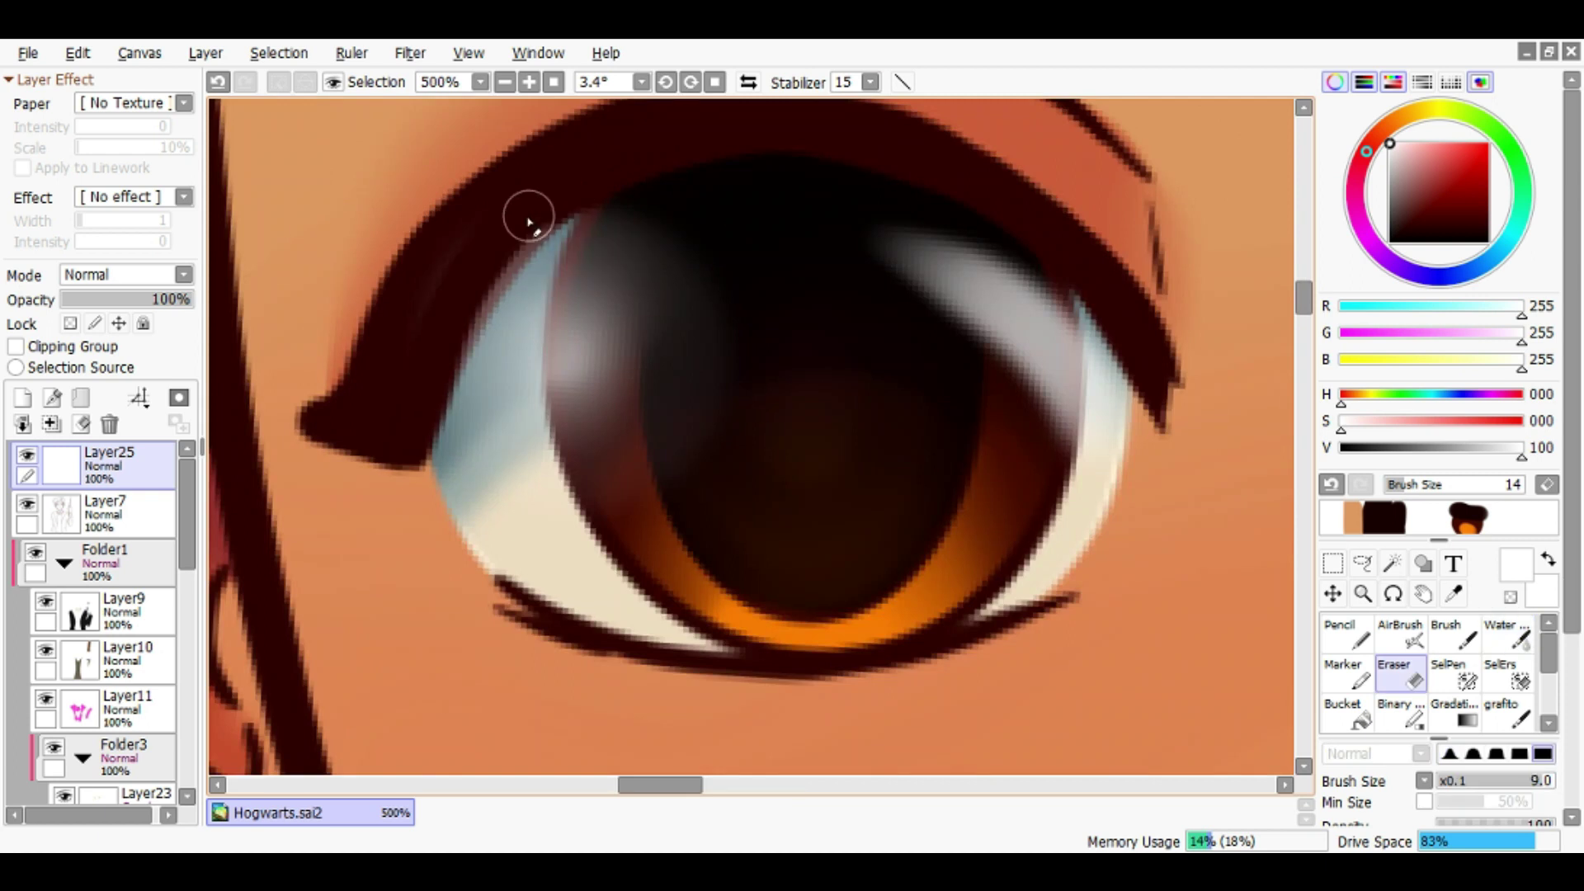
drag(641, 201, 248, 207)
drag(892, 230, 596, 415)
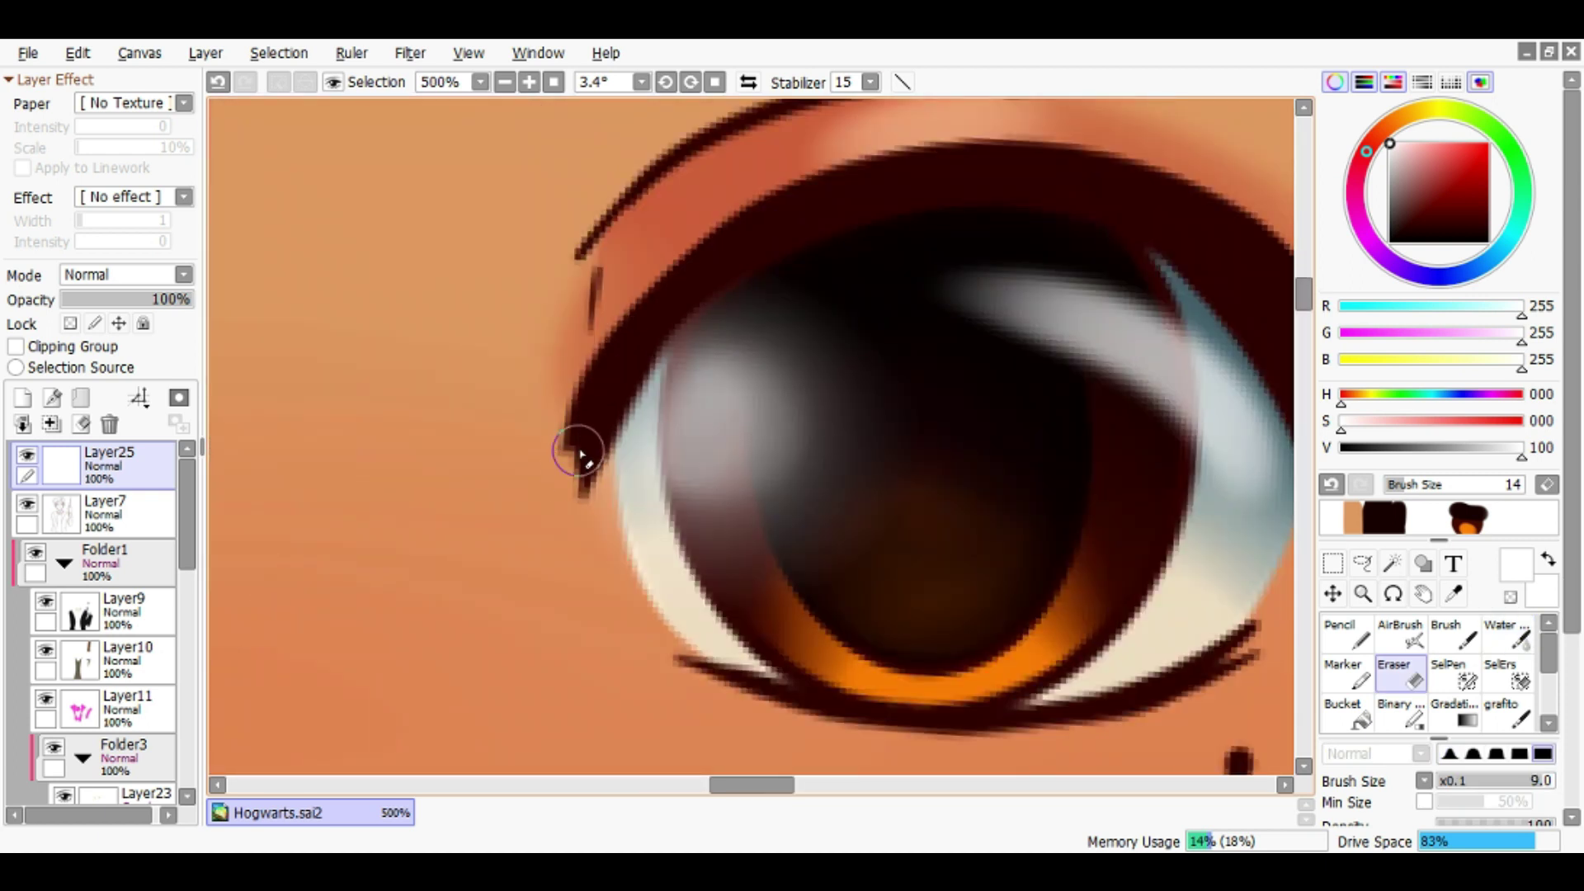
Dot small white sparkles into the eyes on Layer25 using the Pencil at size 10
scroll(635, 361, down, 6)
key(n)
scroll(834, 364, up, 3)
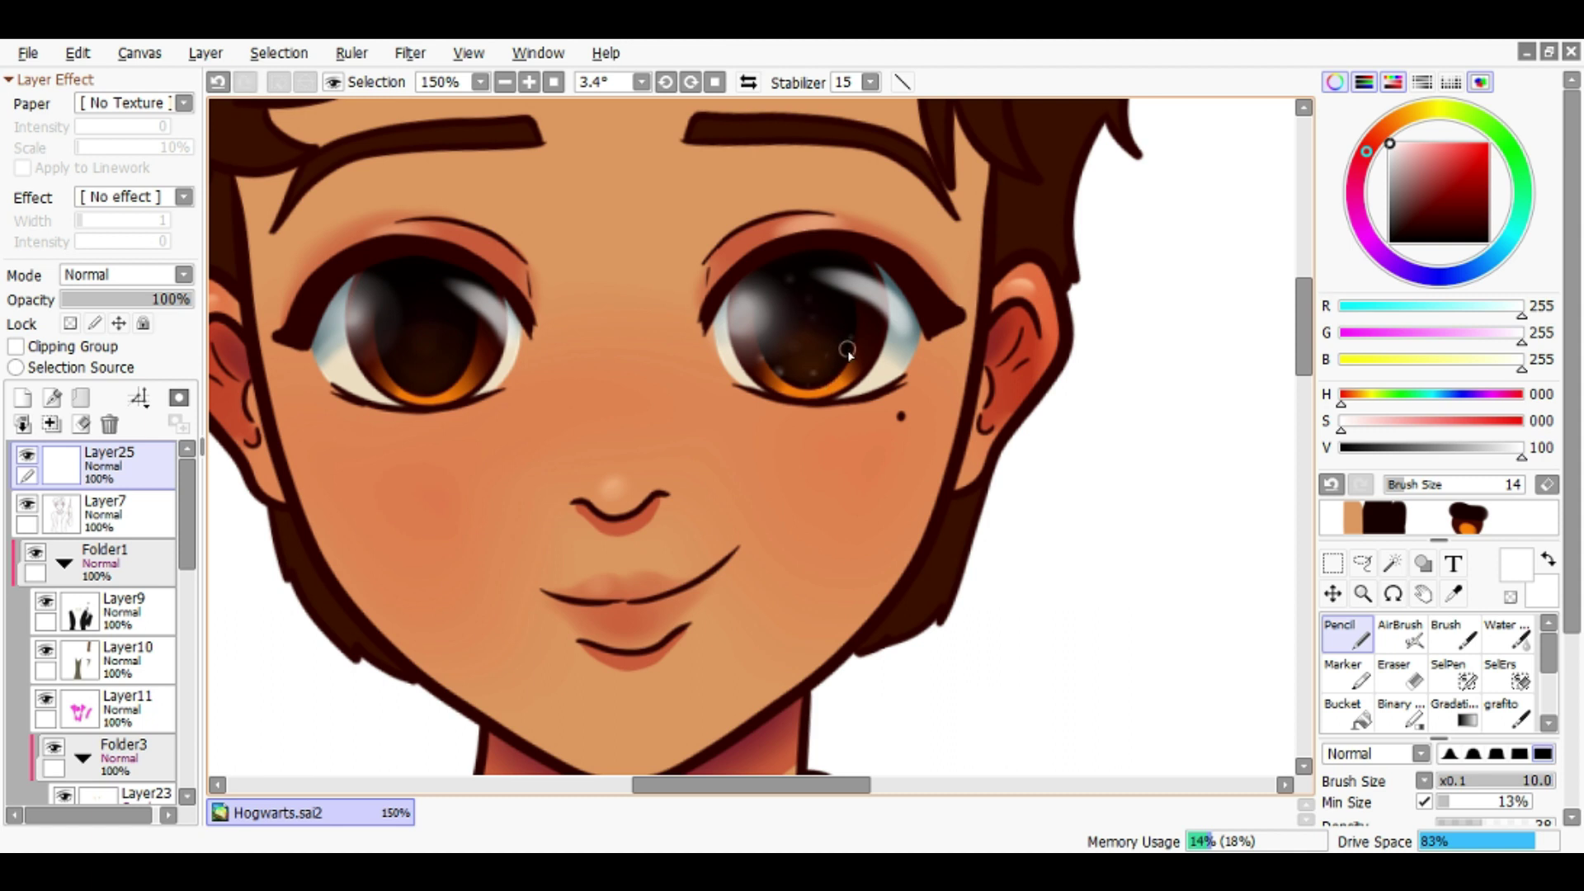
drag(848, 350, 966, 363)
scroll(916, 381, down, 4)
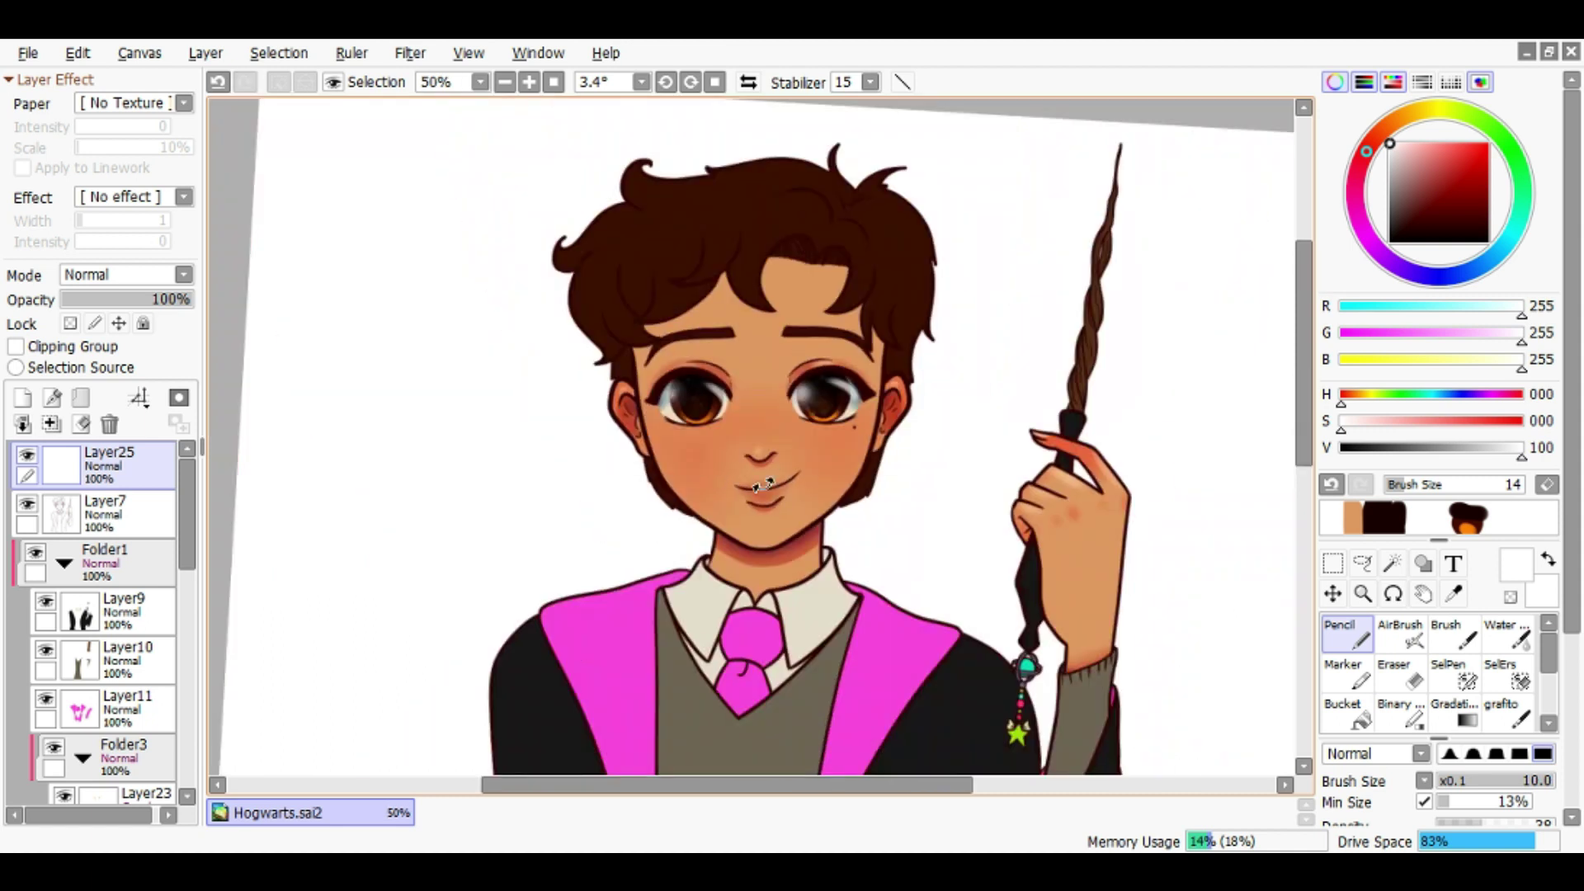
Create a clipped folder with a new layer above Layer9 and shade the robe beside the raised arm in near-black (RGB 10, 10, 10)
scroll(190, 577, down, 3)
click(76, 598)
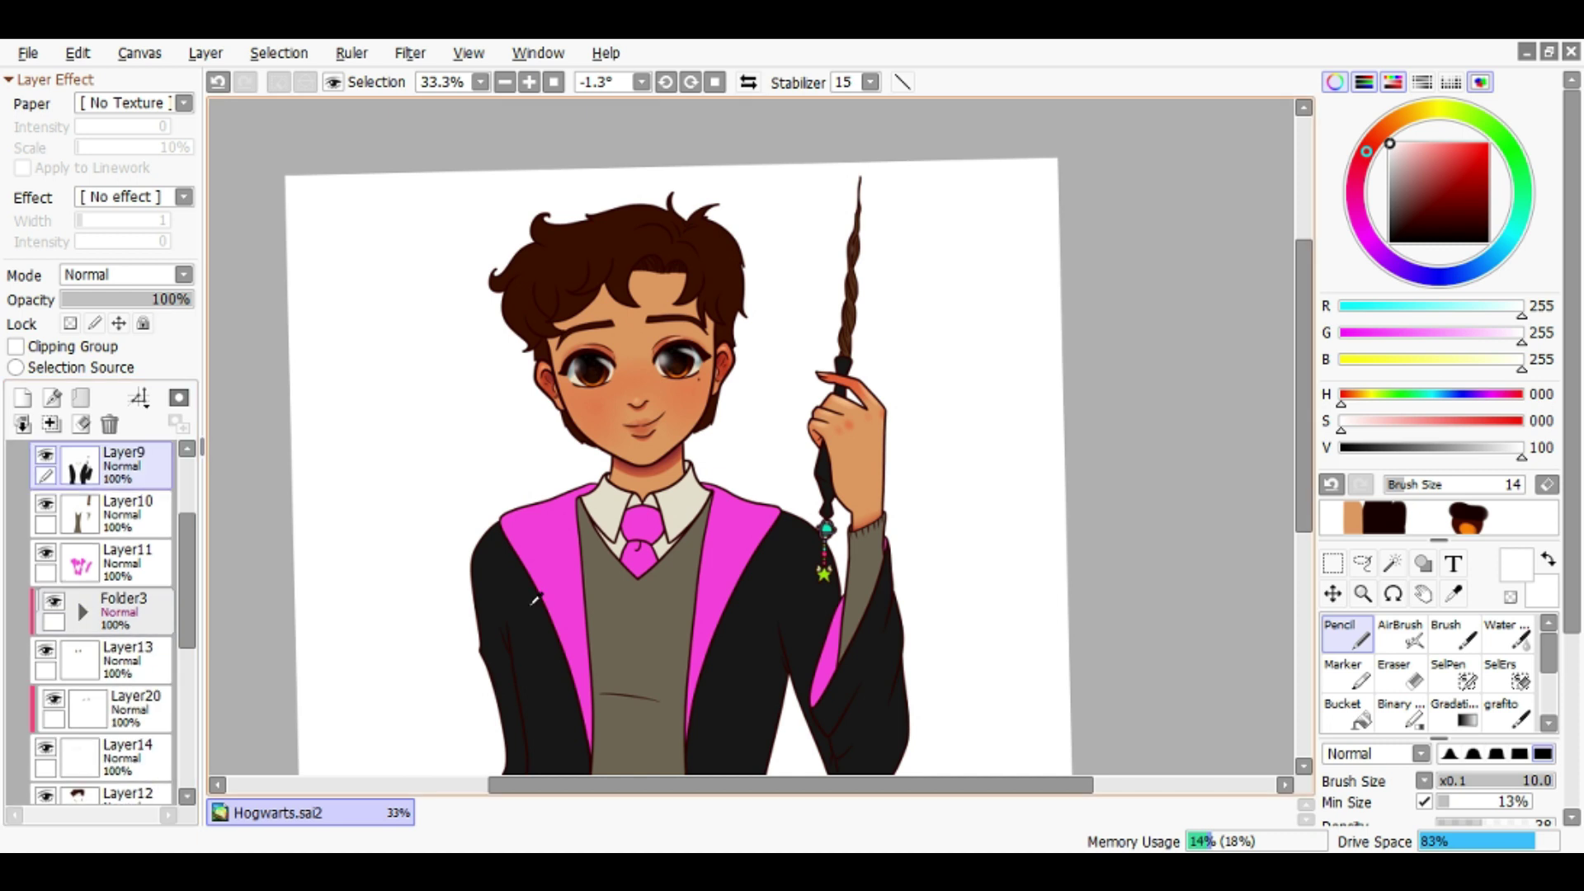
key(x)
key(c)
key(ctrl+plus)
key(ctrl+plus)
scroll(77, 597, up, 2)
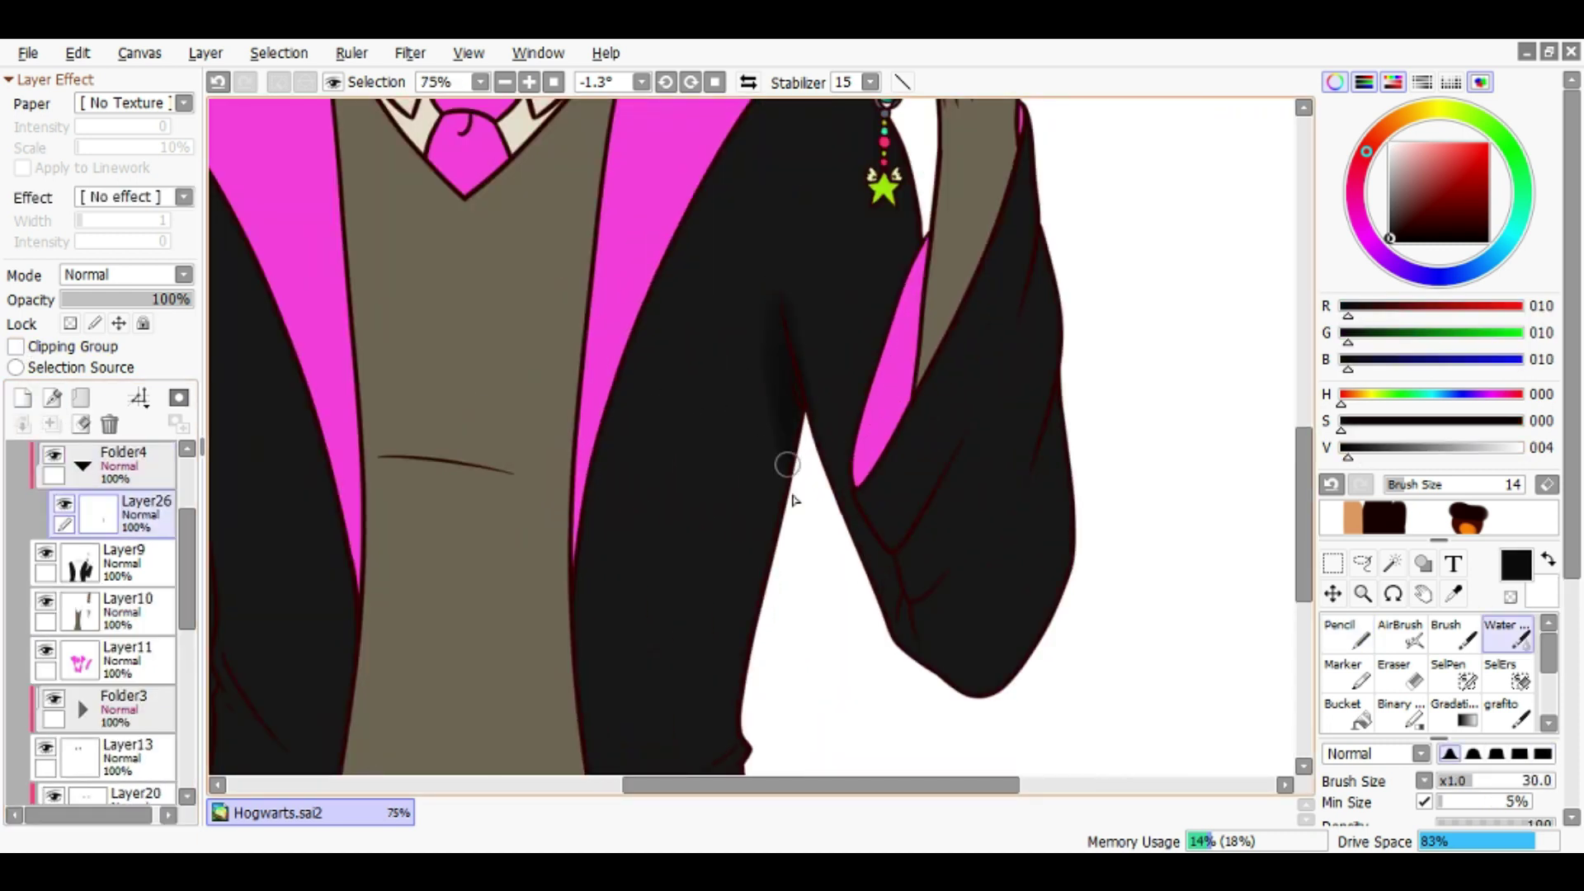
drag(787, 464, 772, 524)
scroll(806, 644, down, 3)
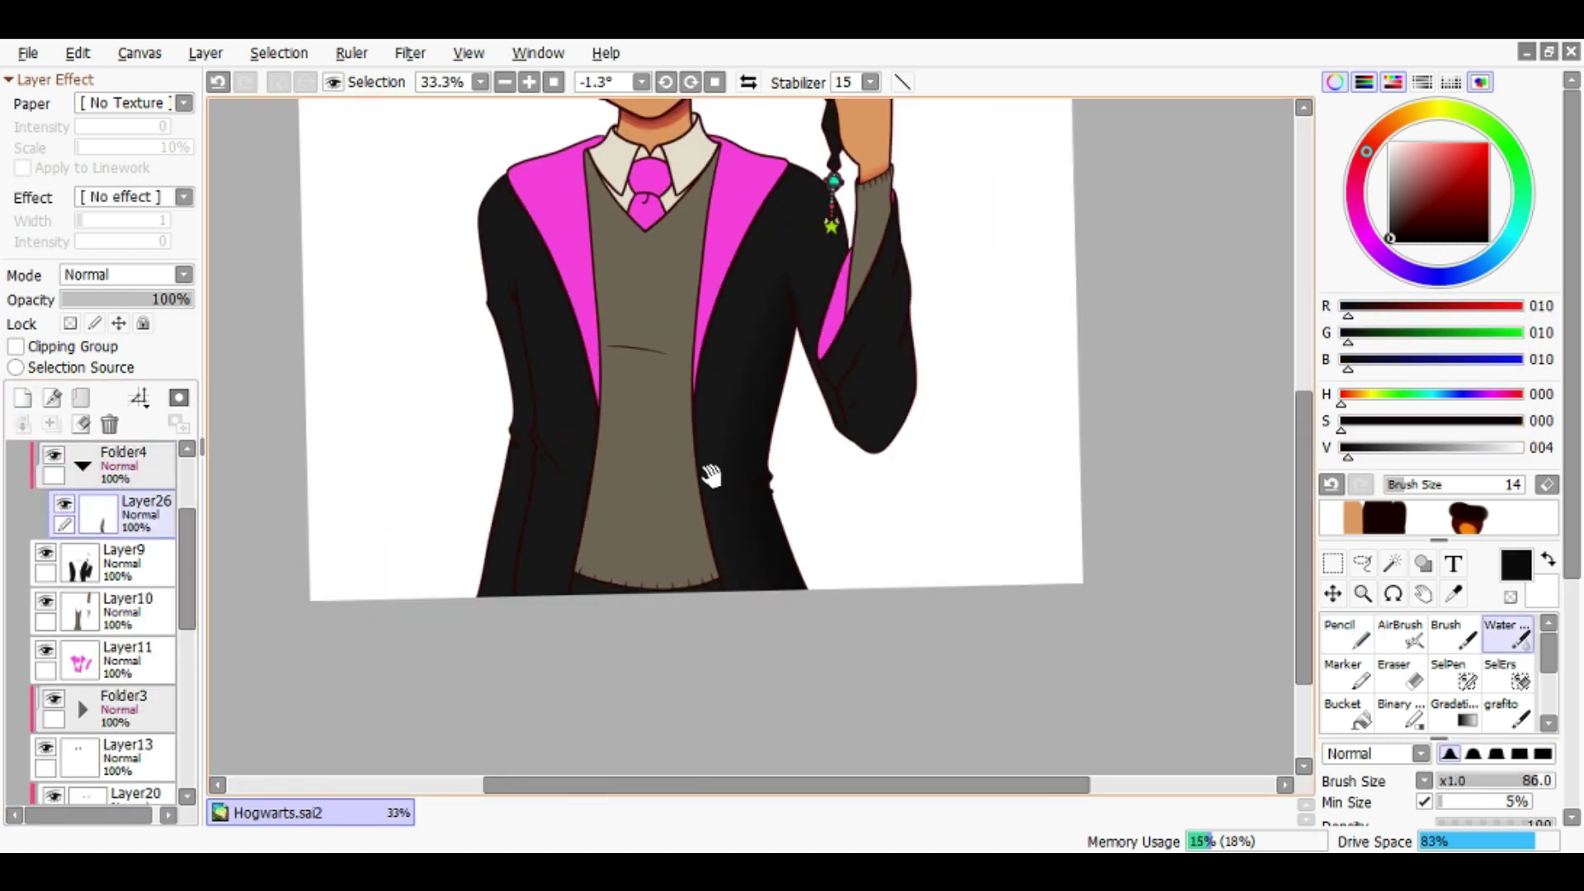
Shade the lowered sleeve and the robe front beside it down to the hem with a large water brush
scroll(707, 470, up, 1)
drag(548, 220, 584, 399)
scroll(572, 248, up, 4)
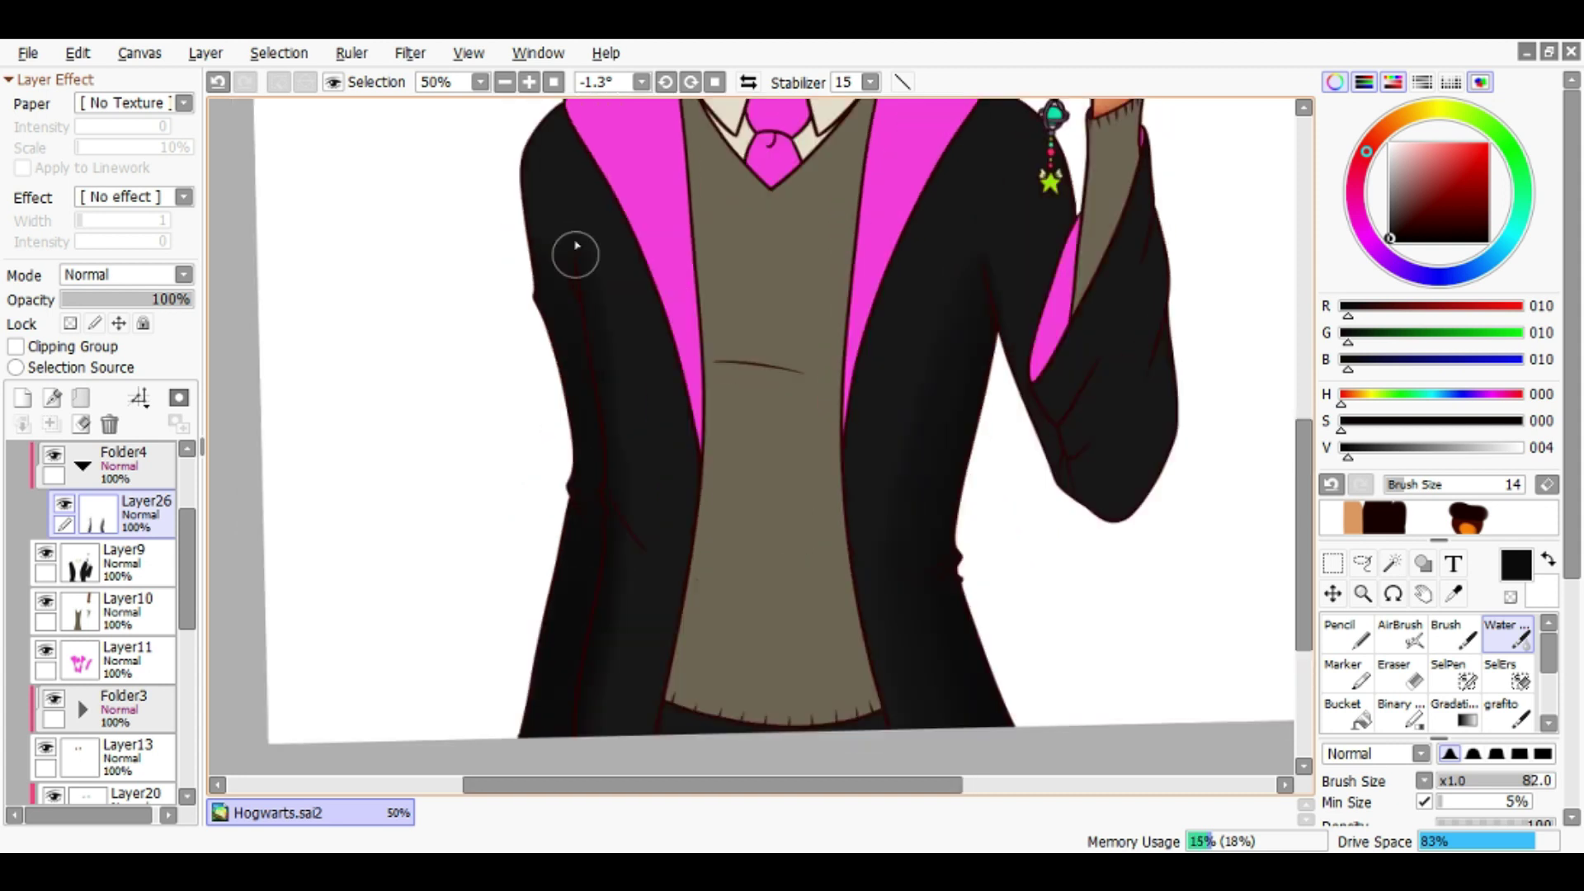
scroll(619, 488, down, 3)
mouse_move(619, 488)
mouse_down()
mouse_move(850, 472)
mouse_move(558, 651)
mouse_up()
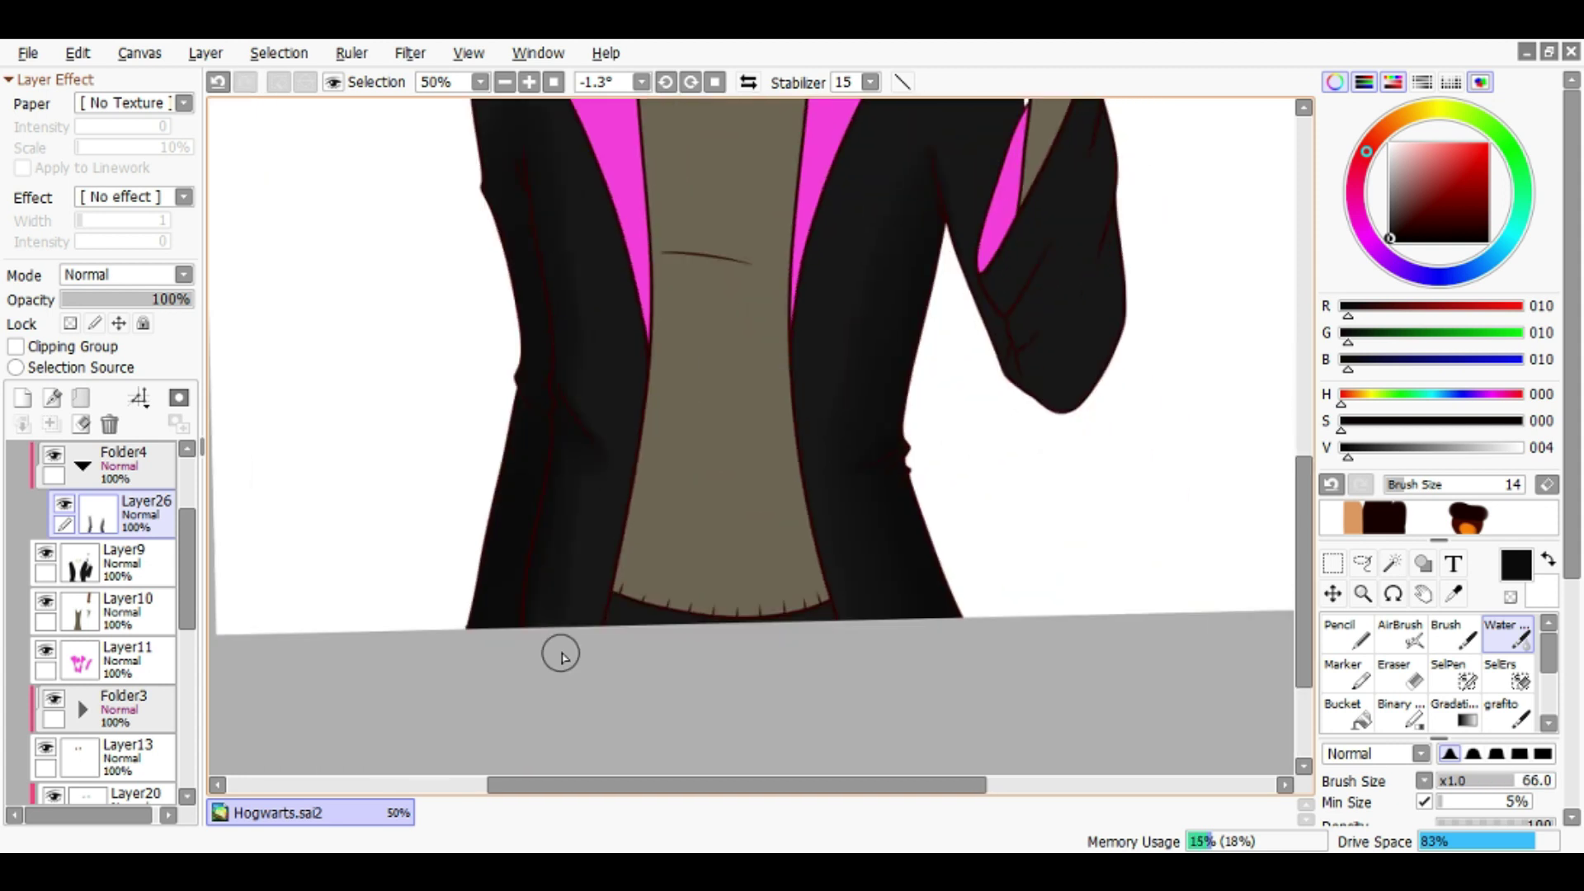
Shade the folds at the elbow and along the raised sleeve with the water brush, reducing its size to 19
scroll(614, 521, down, 1)
scroll(785, 513, up, 3)
scroll(828, 534, up, 2)
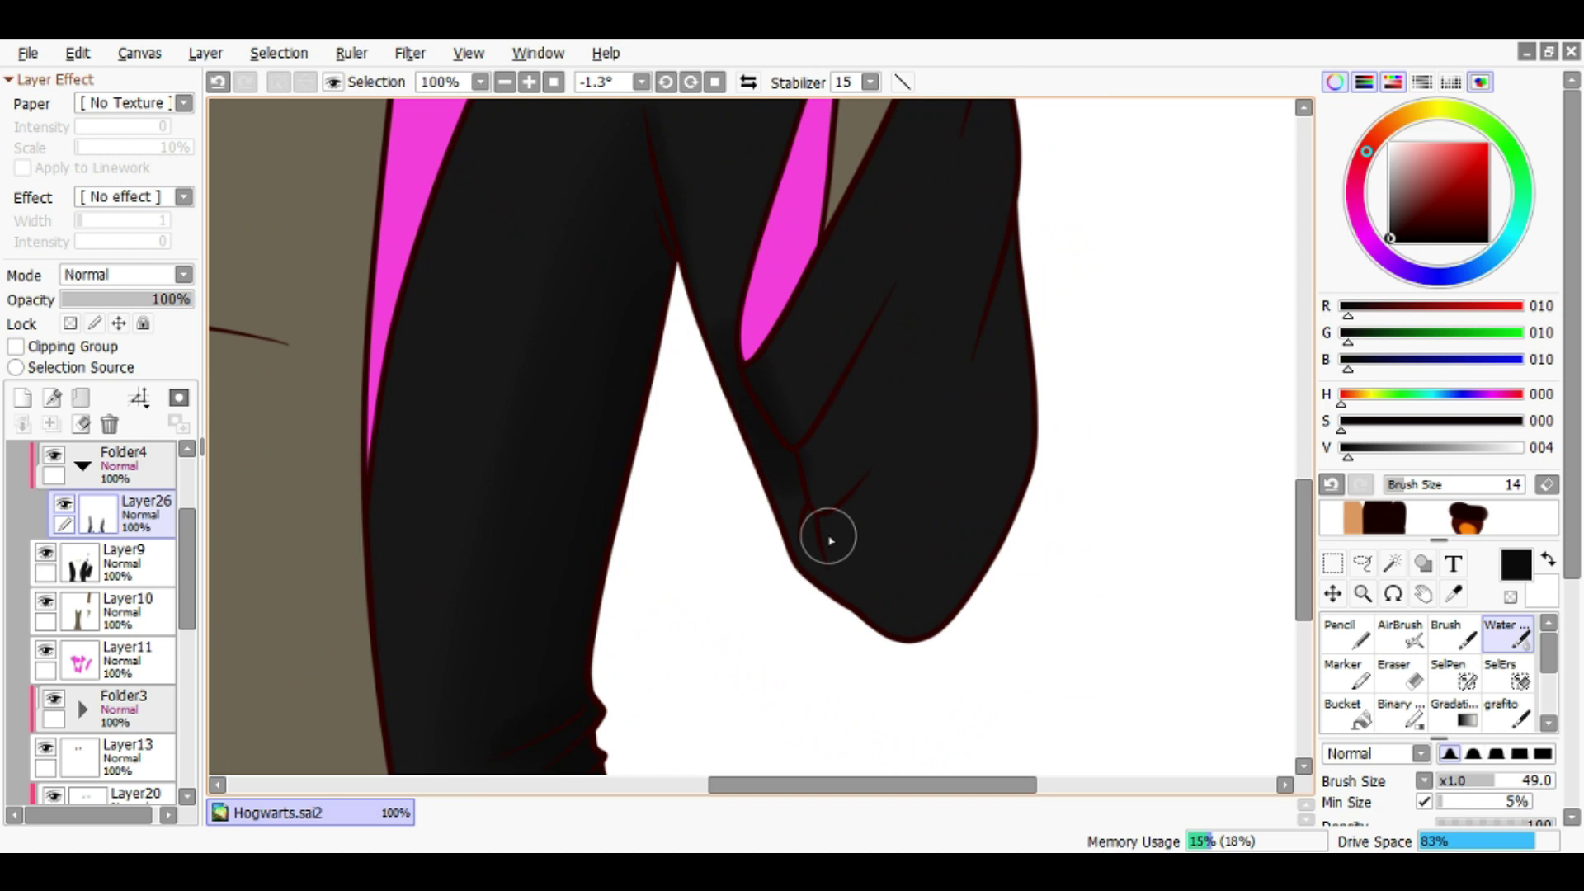
scroll(954, 328, up, 3)
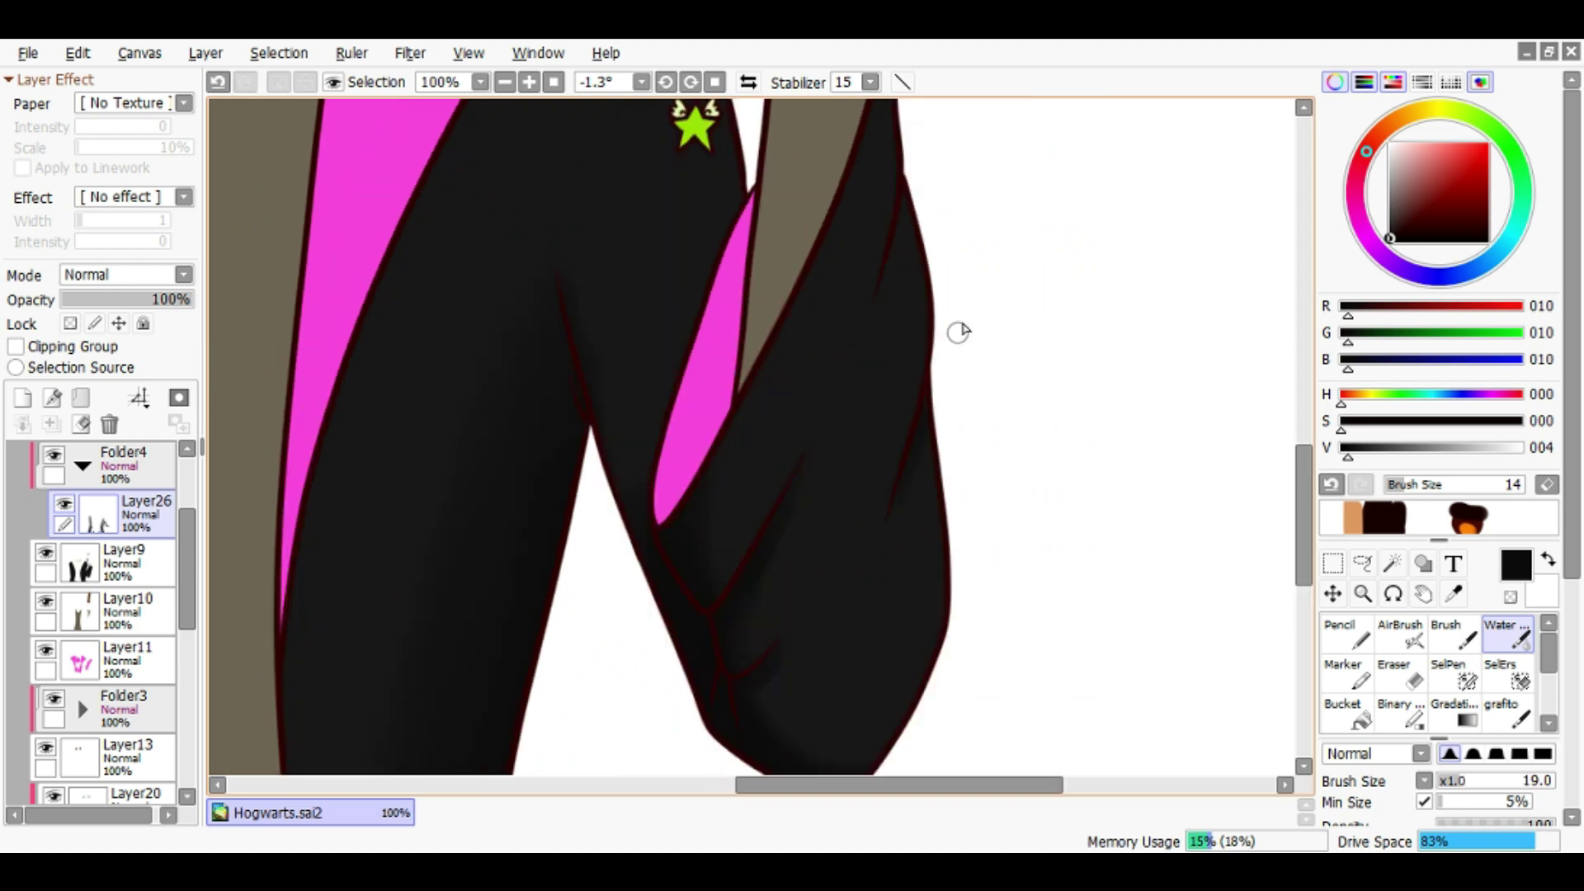
drag(704, 300, 743, 301)
Deepen the shadows across the robe front and raised sleeve on Layer26 with the water brush
scroll(743, 299, down, 2)
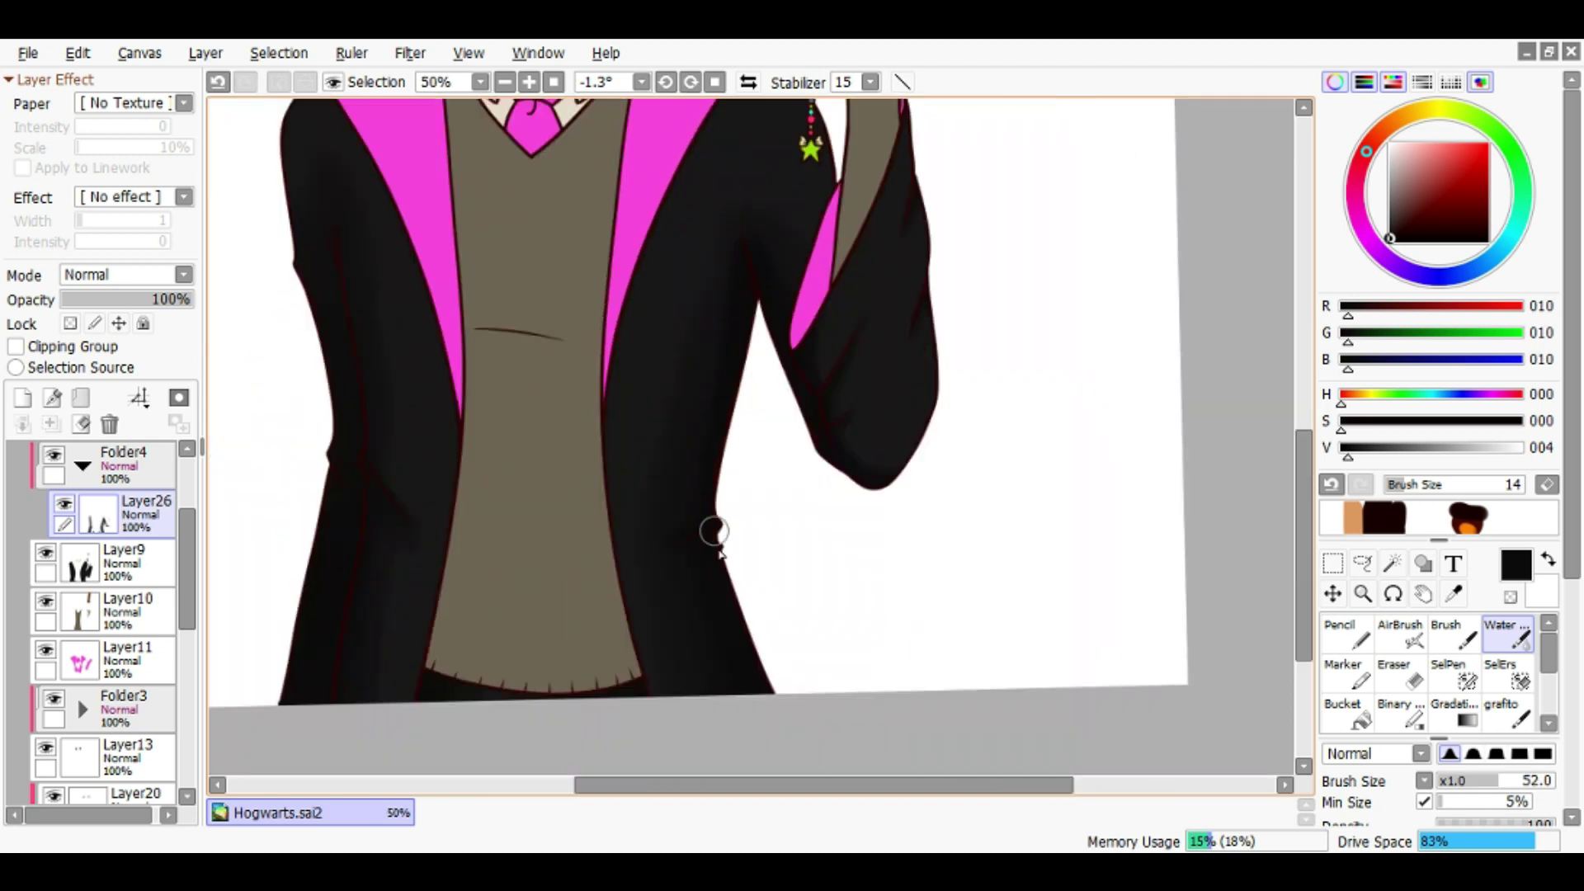
scroll(718, 240, up, 3)
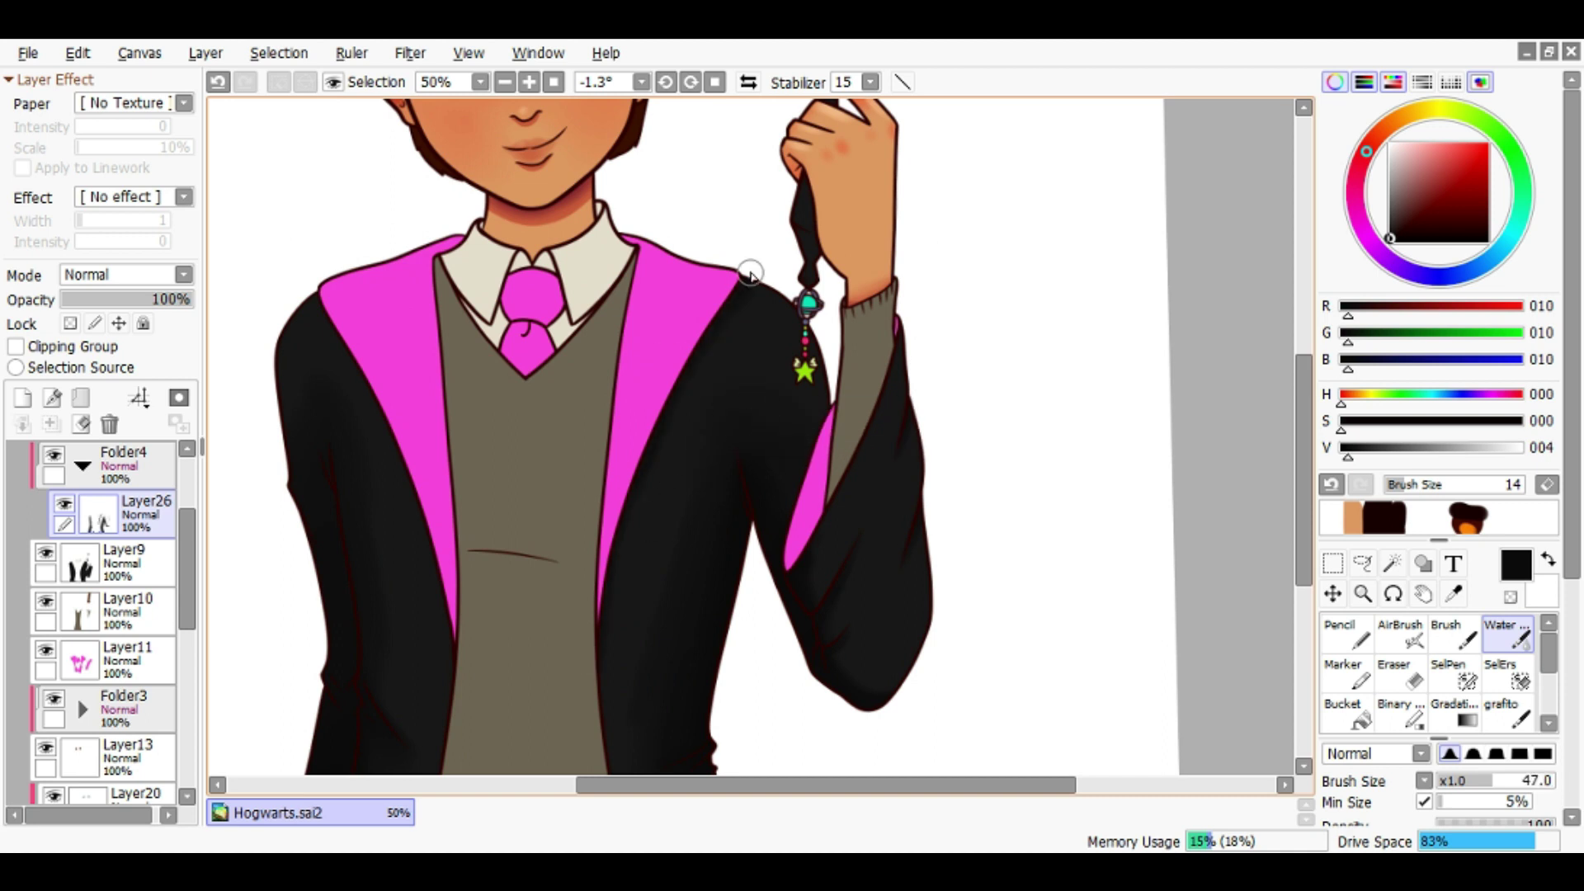
drag(635, 533, 819, 676)
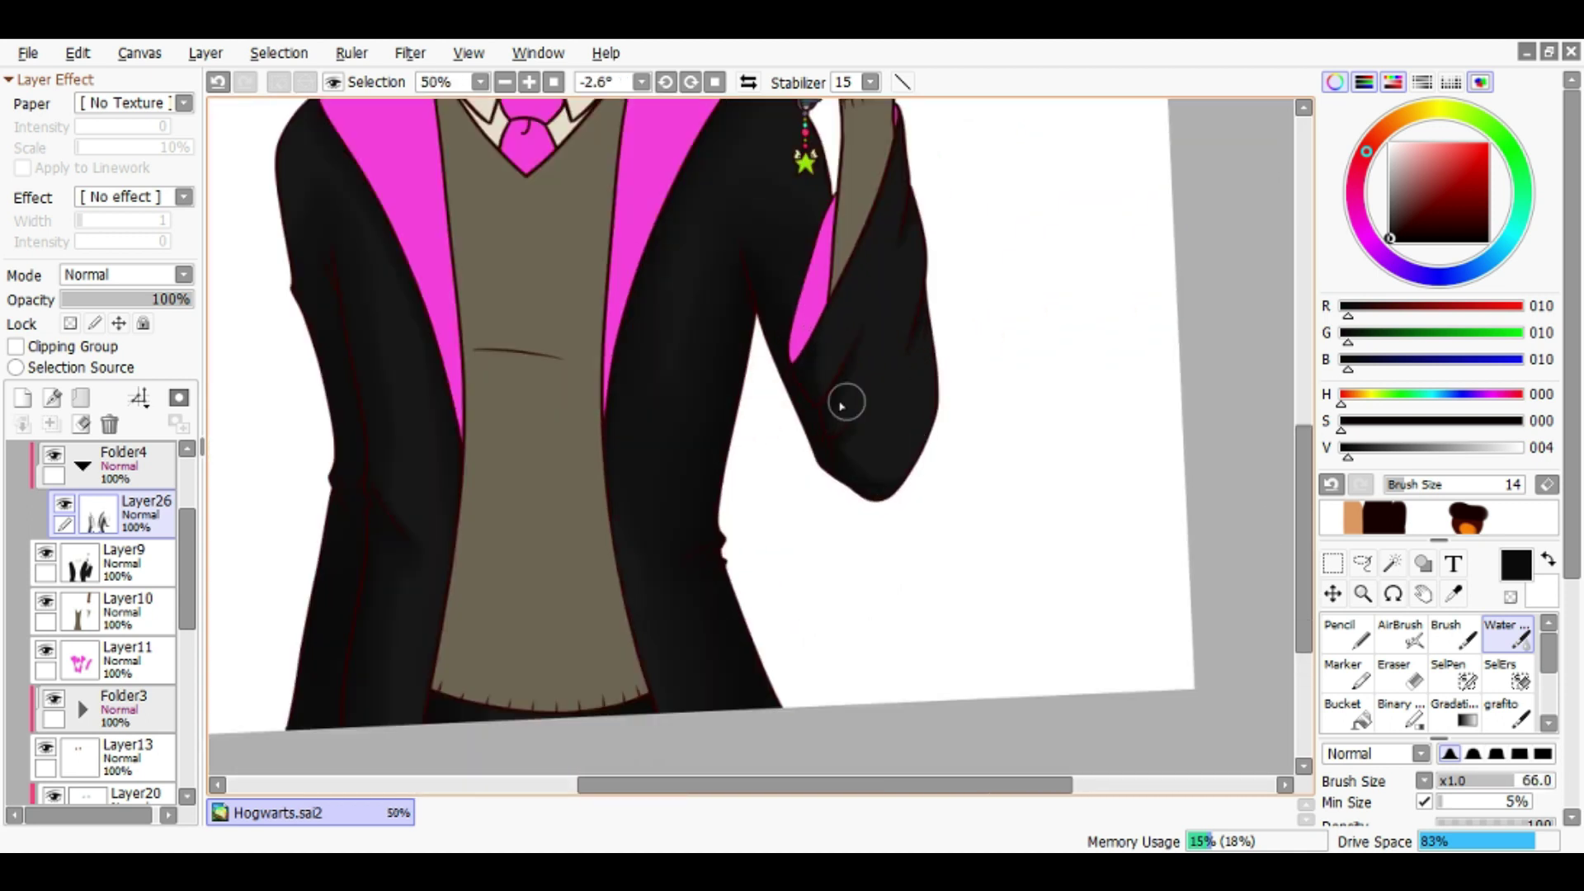
Set Layer26 to Multiply, add a layer clipped to it, and deepen the robe shadows in black with the water brush at size 77
click(124, 274)
click(124, 313)
click(23, 397)
click(14, 347)
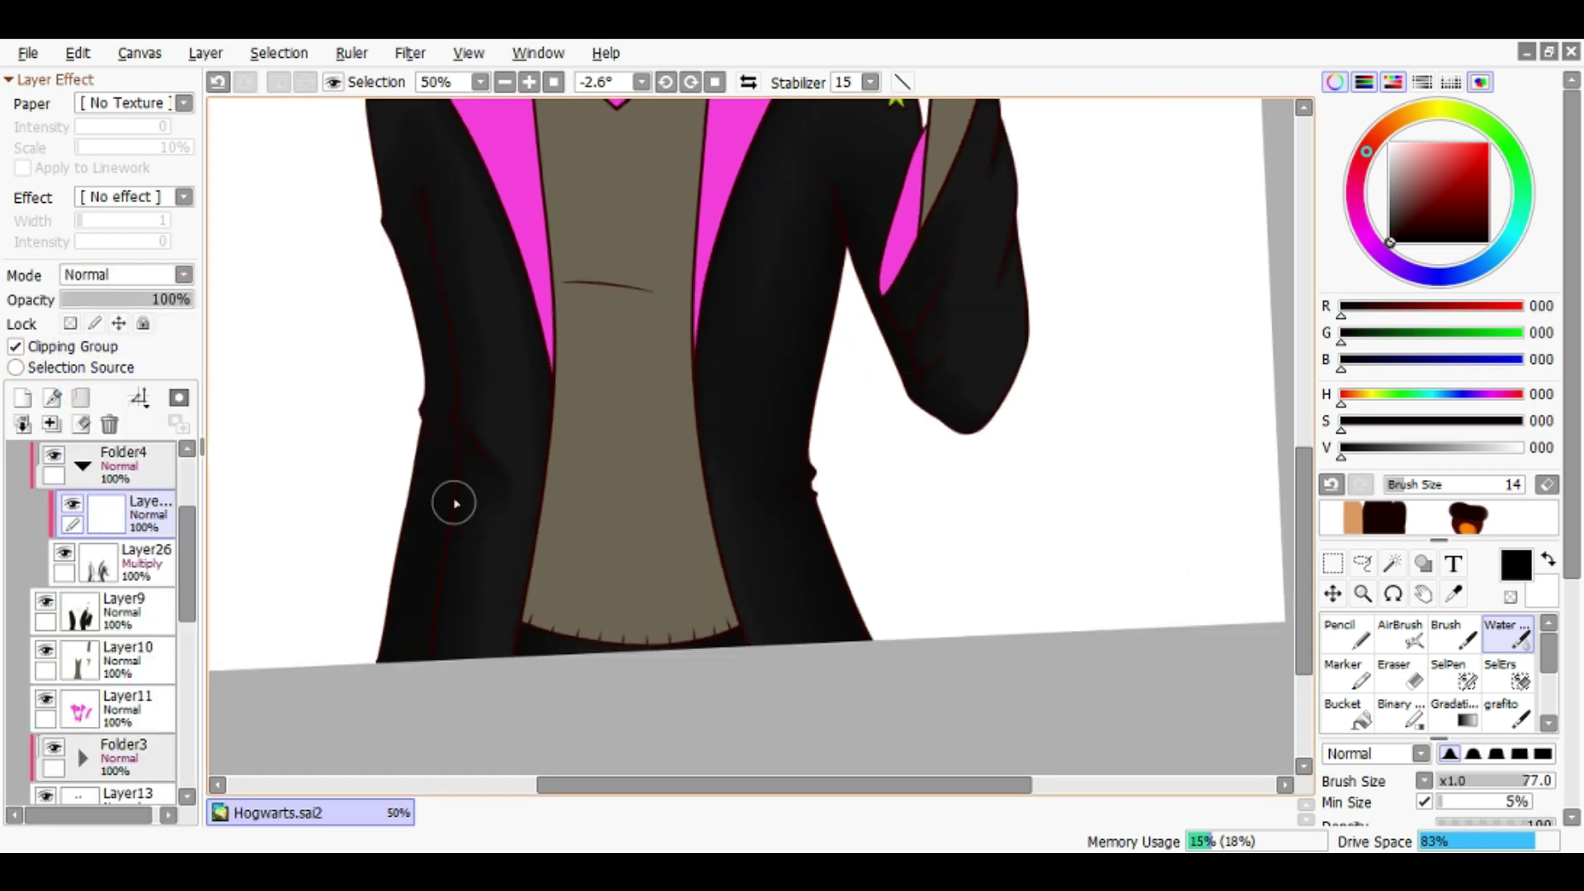
scroll(458, 603, up, 3)
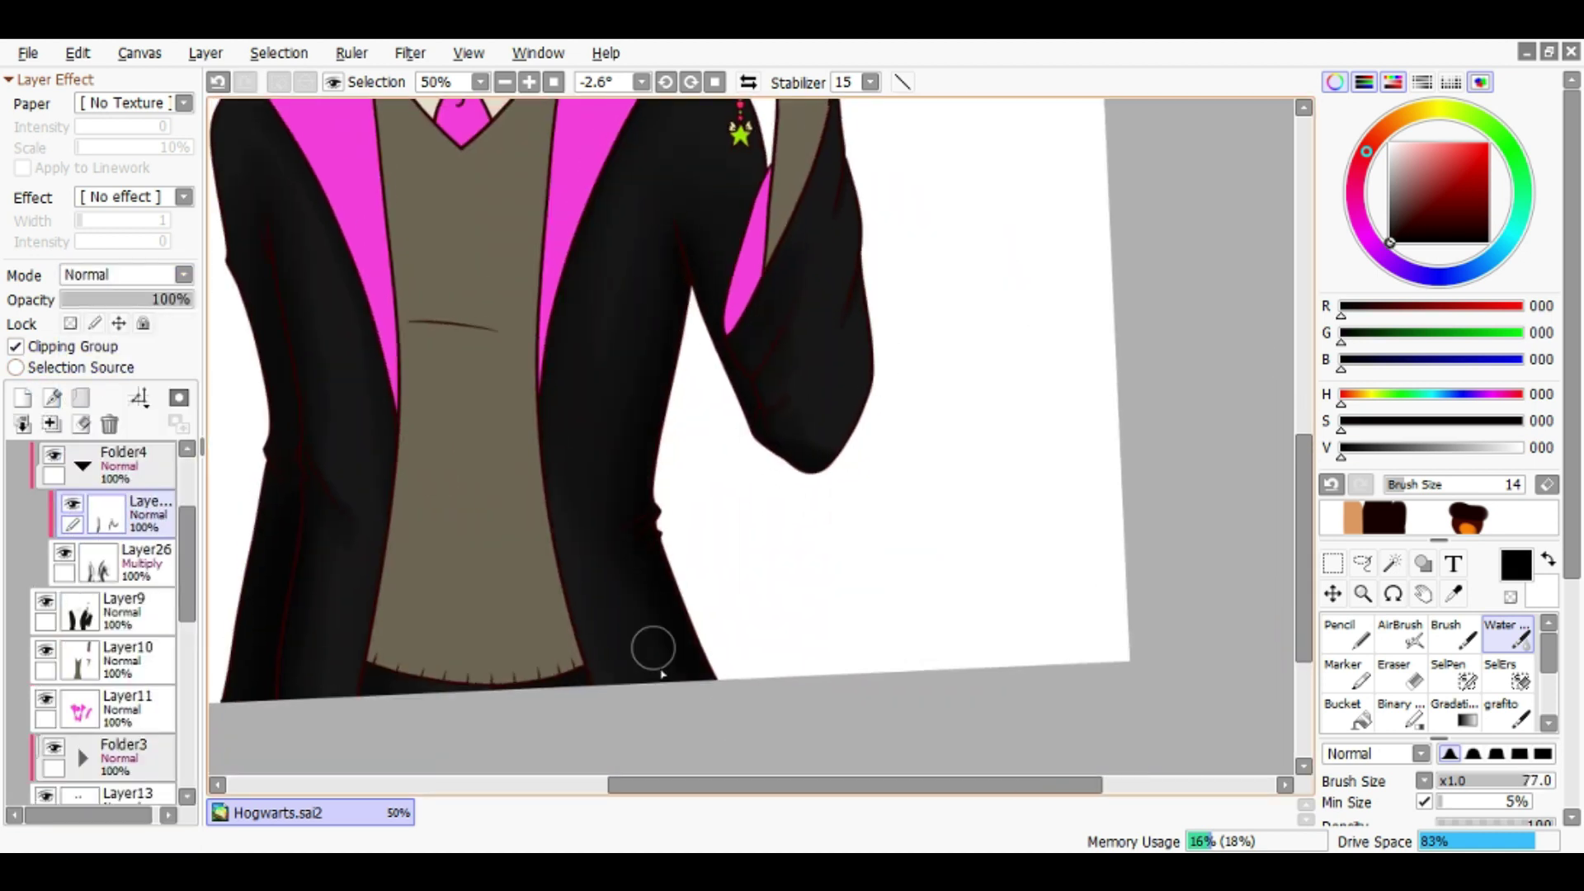
Add a layer beneath Layer26 in the robe's folder and paint soft grey highlights over the robe with the water brush
scroll(651, 648, right, 2)
scroll(424, 415, down, 6)
scroll(481, 410, down, 2)
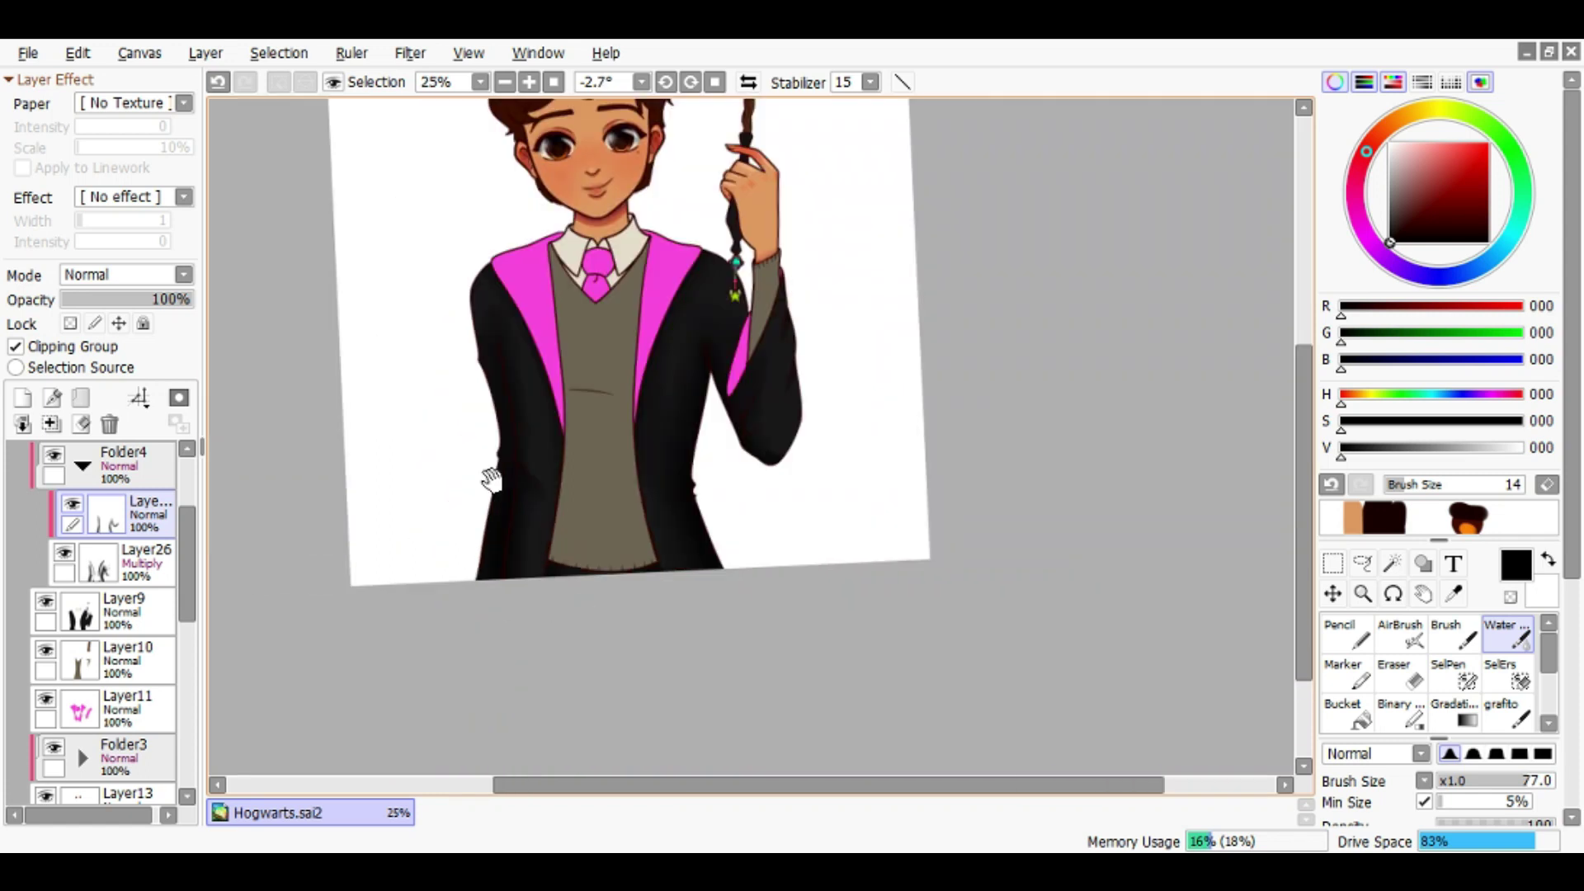
click(22, 398)
scroll(589, 454, up, 1)
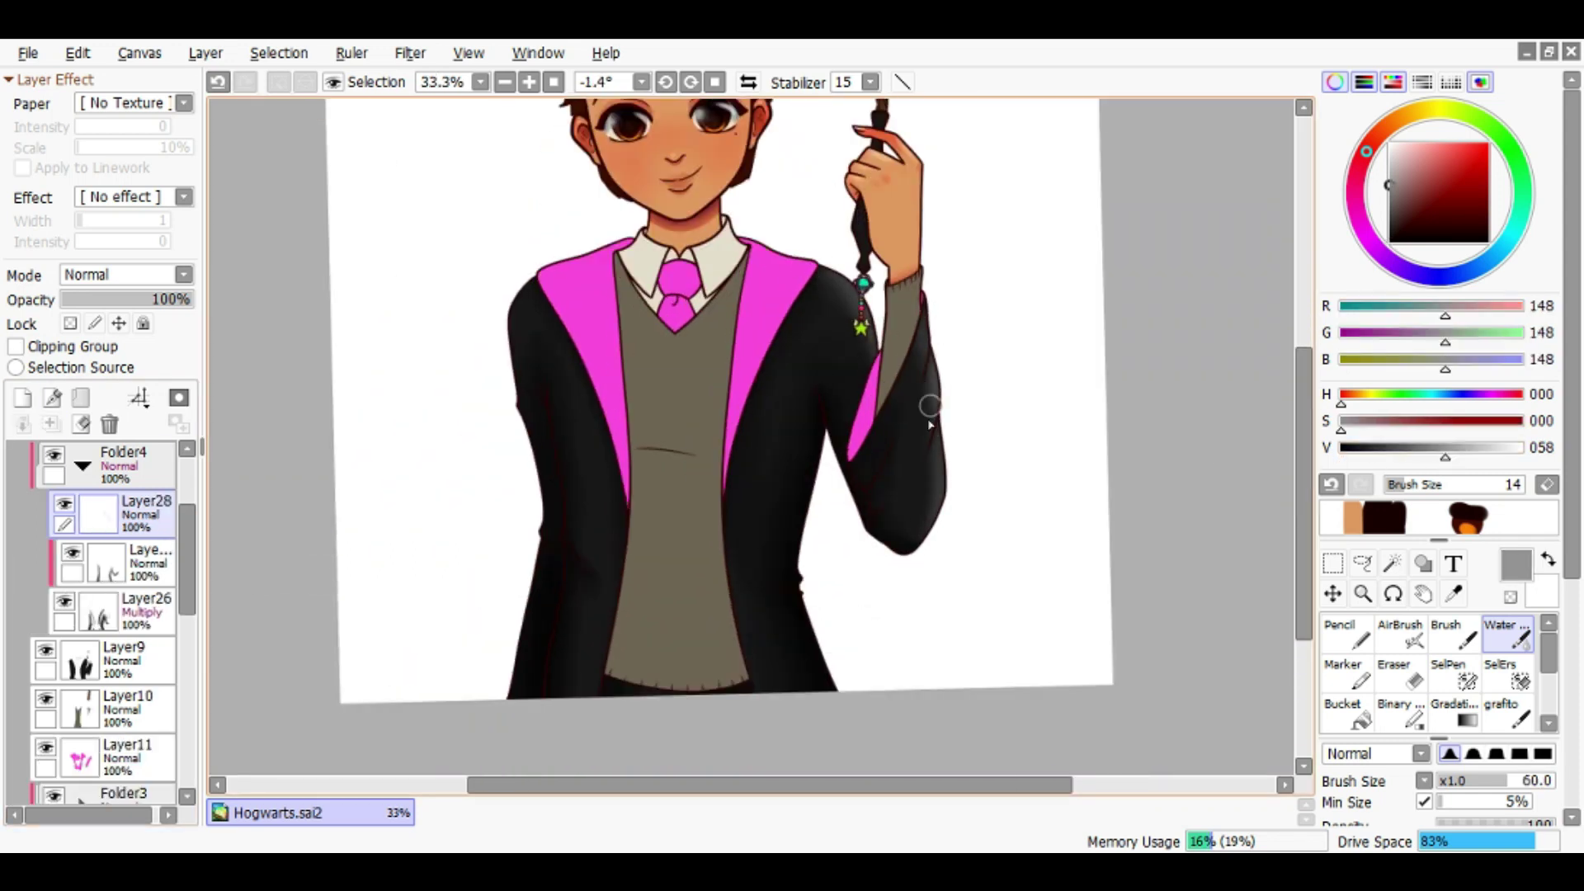
key(ctrl+Down)
key(ctrl+Down)
scroll(707, 467, down, 2)
scroll(618, 514, up, 2)
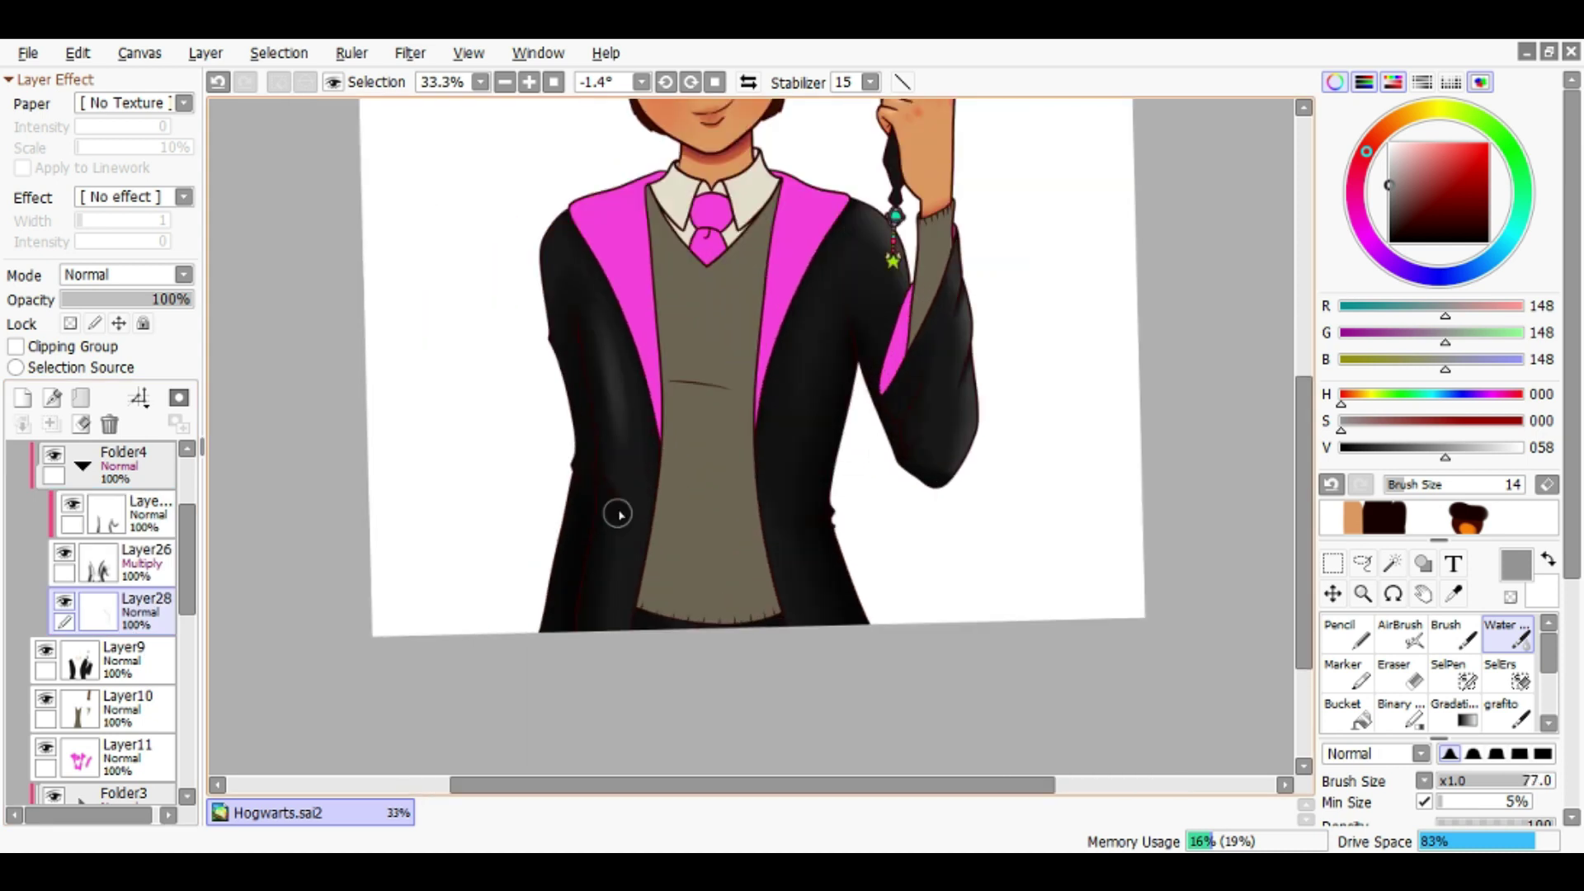
scroll(725, 570, down, 1)
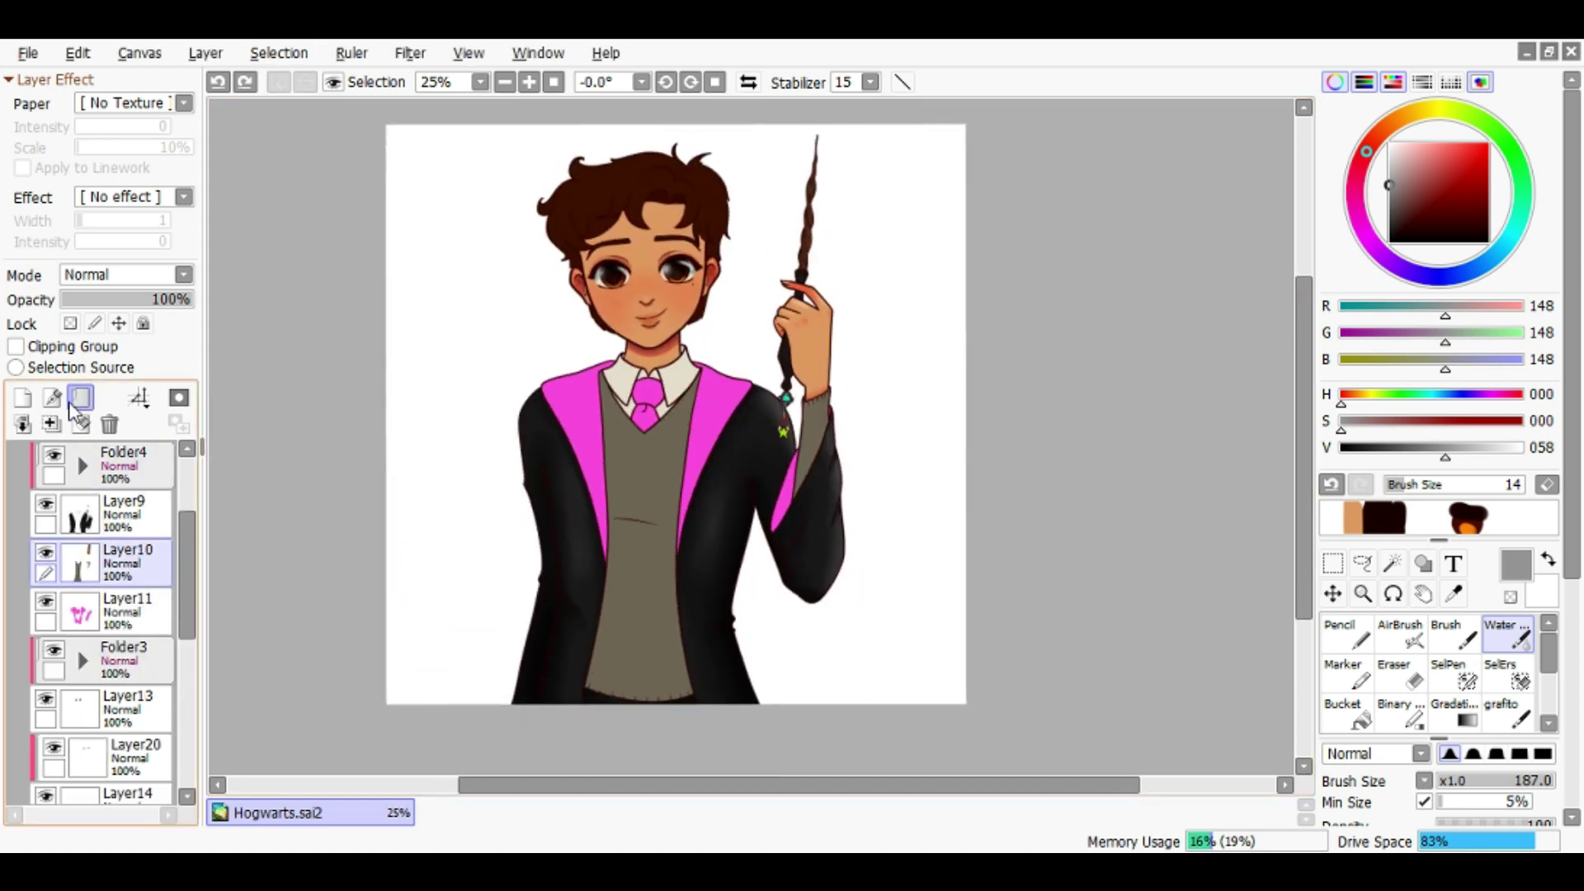
Add a clipped folder above Layer10 with a Multiply layer inside, and shade the sweater's edges using its own sampled colour
alt+click(643, 586)
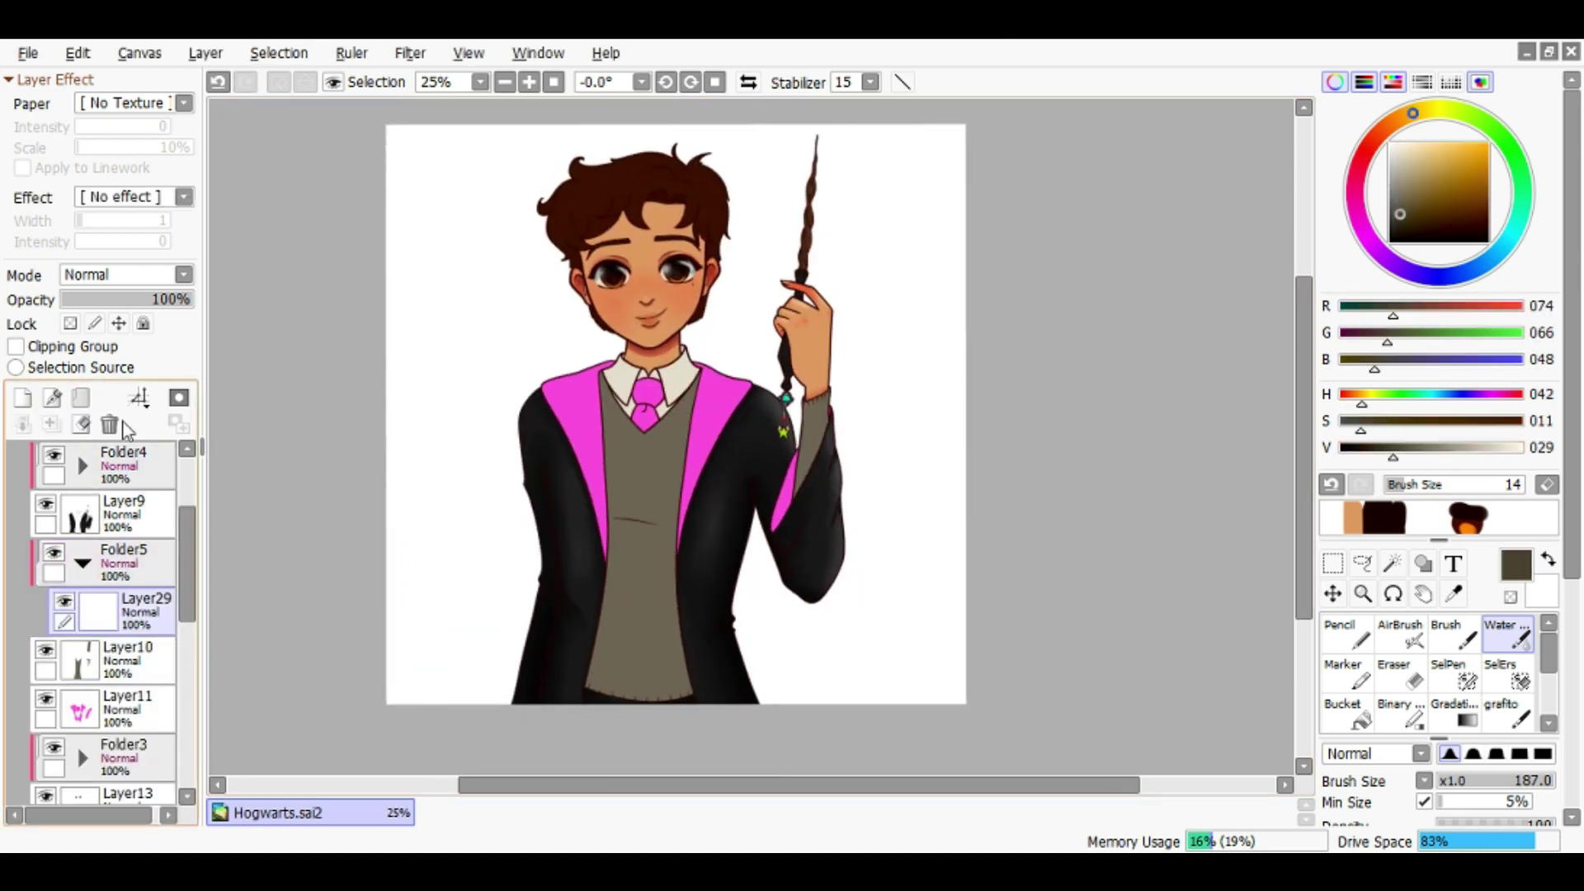
click(124, 275)
click(99, 302)
scroll(589, 738, up, 2)
mouse_move(589, 738)
mouse_down()
mouse_move(541, 566)
mouse_move(630, 453)
mouse_move(834, 330)
mouse_move(647, 499)
mouse_move(944, 297)
mouse_move(548, 672)
mouse_move(674, 575)
mouse_move(778, 559)
mouse_move(784, 389)
mouse_move(761, 588)
mouse_up()
scroll(674, 575, up, 1)
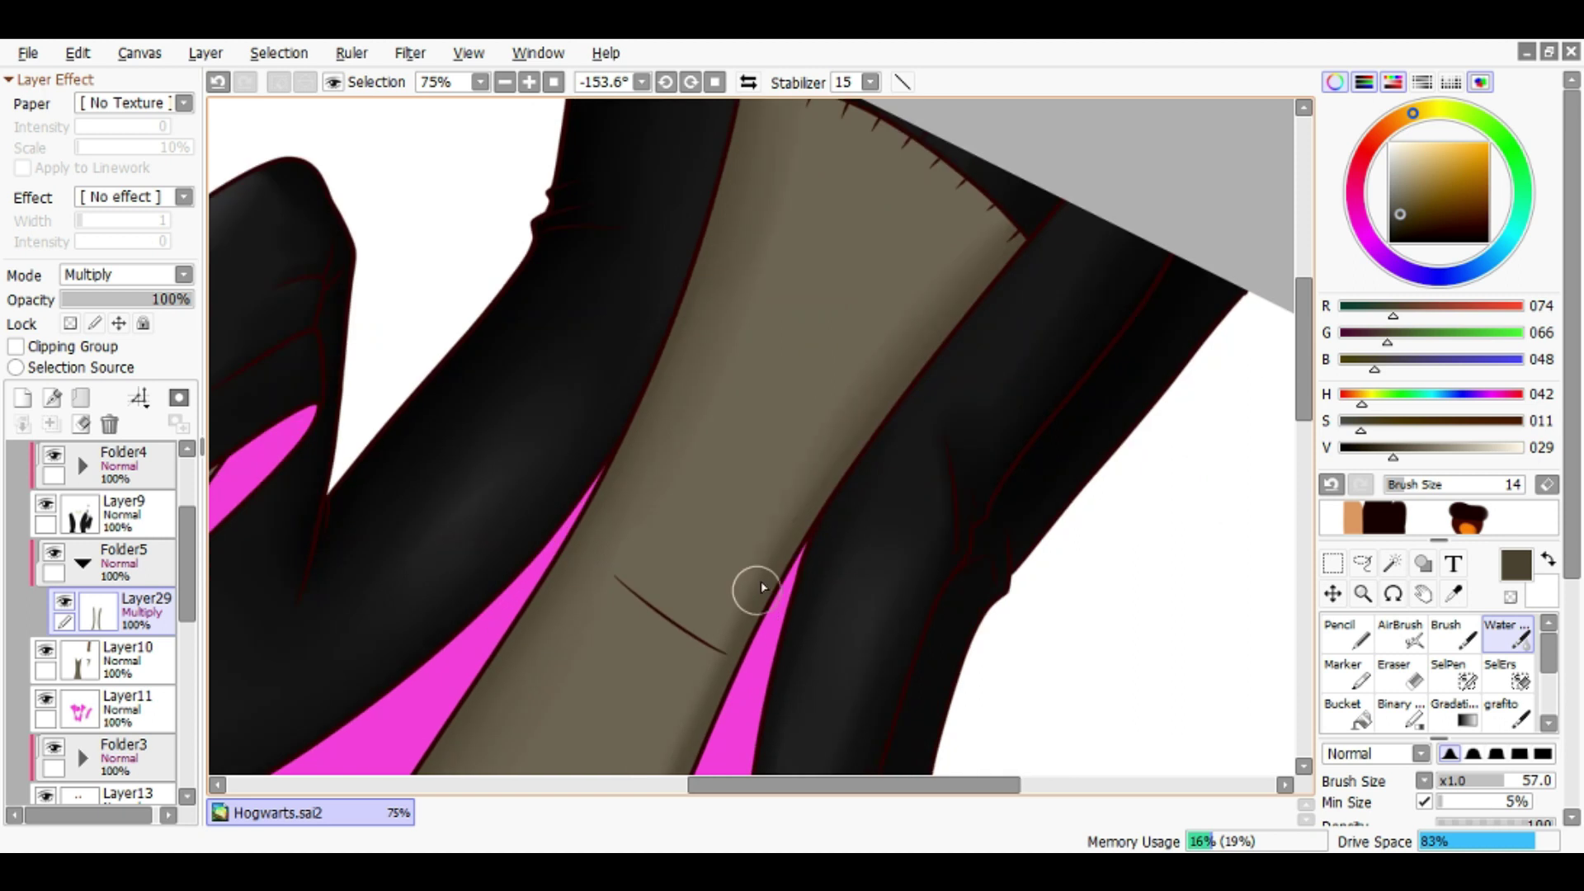
scroll(761, 587, down, 3)
drag(877, 308, 624, 591)
scroll(889, 505, down, 1)
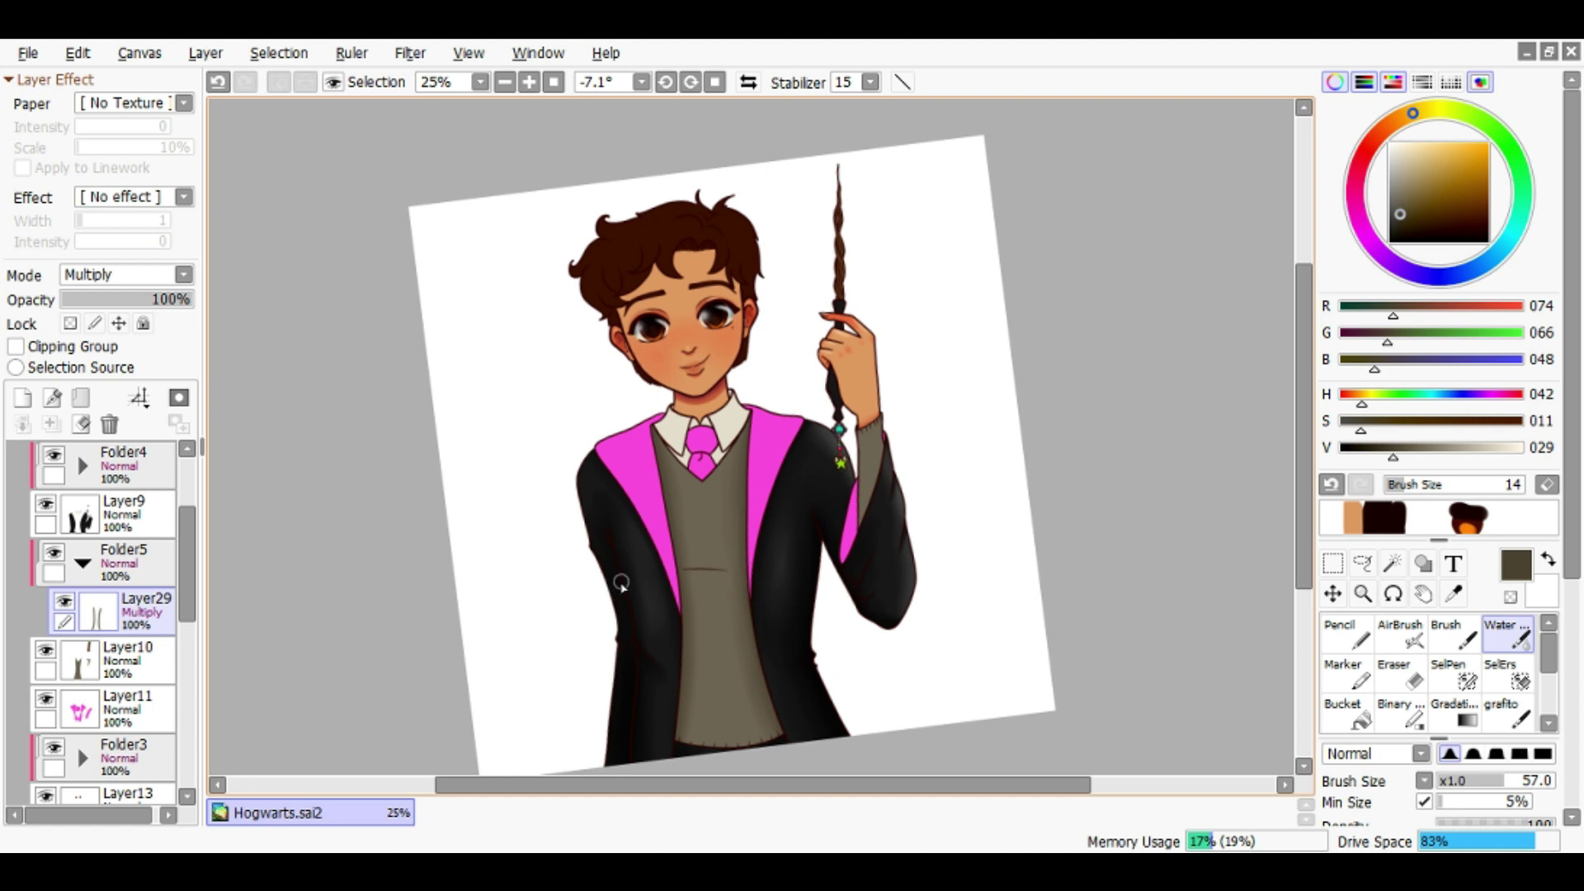
drag(897, 418, 866, 548)
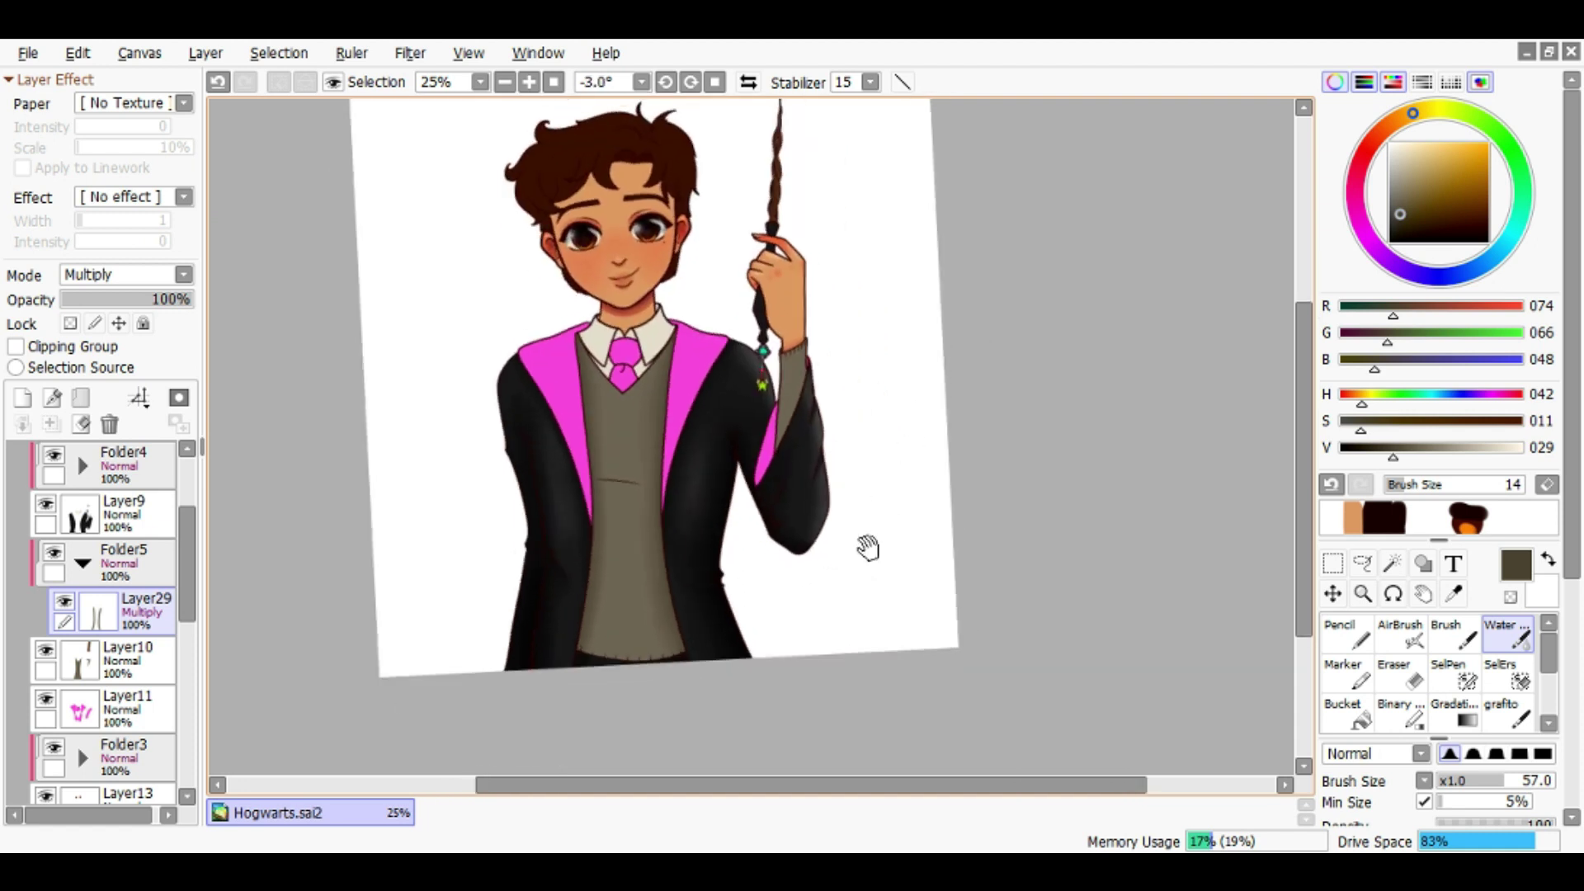
Paint greyish-beige shadows on the shirt beneath the collar points and beside the tie on Layer26 with the pencil
click(83, 466)
click(123, 660)
click(124, 561)
drag(1483, 458, 1456, 452)
scroll(710, 396, right, 1)
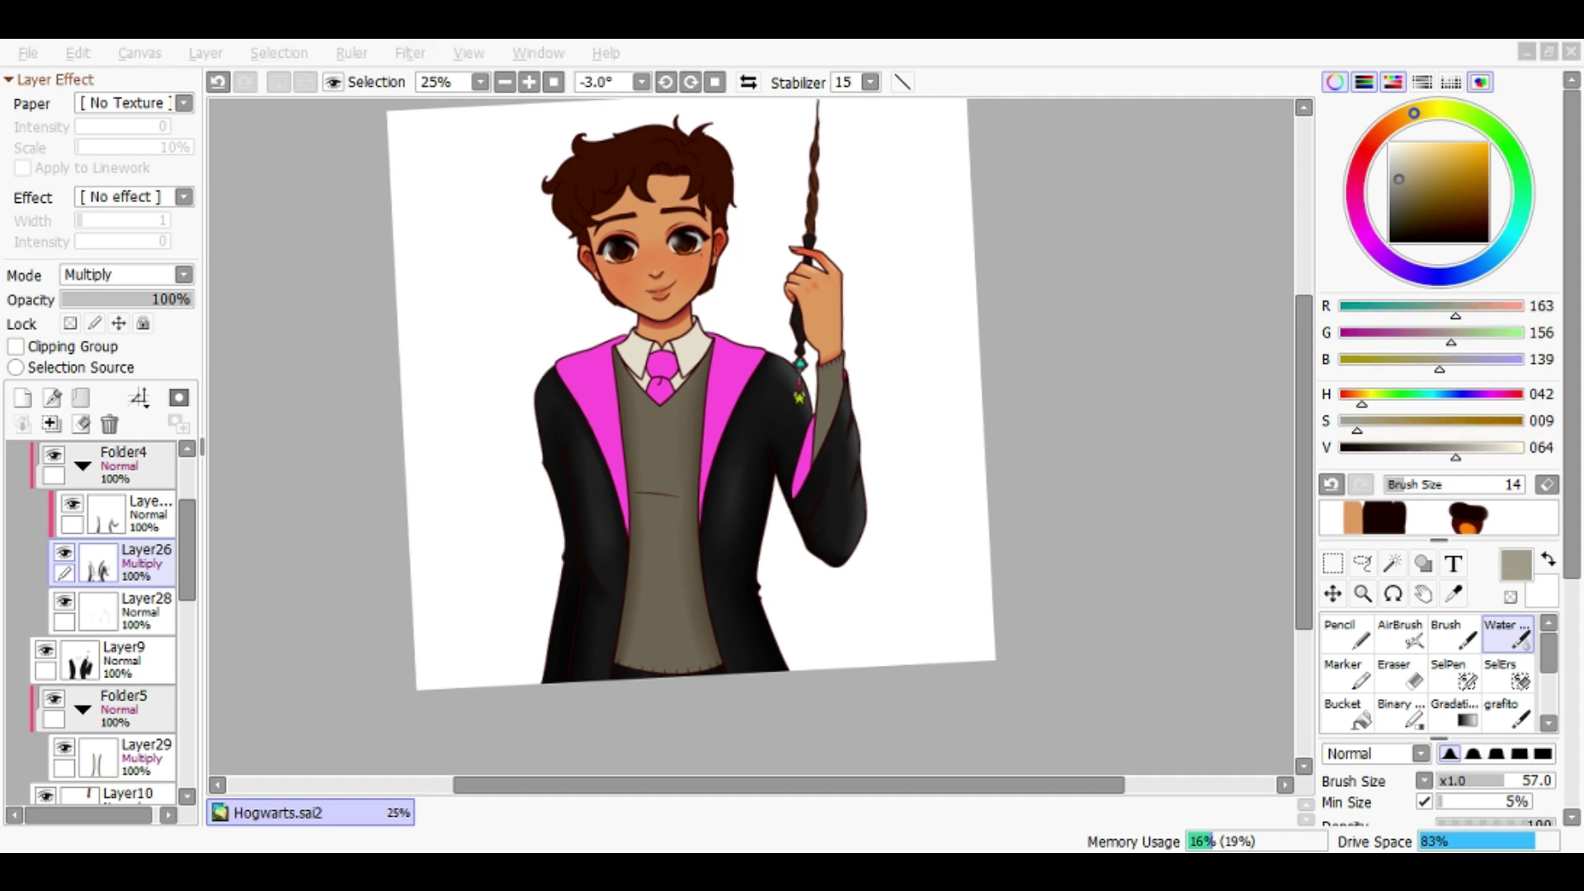
scroll(753, 574, down, 2)
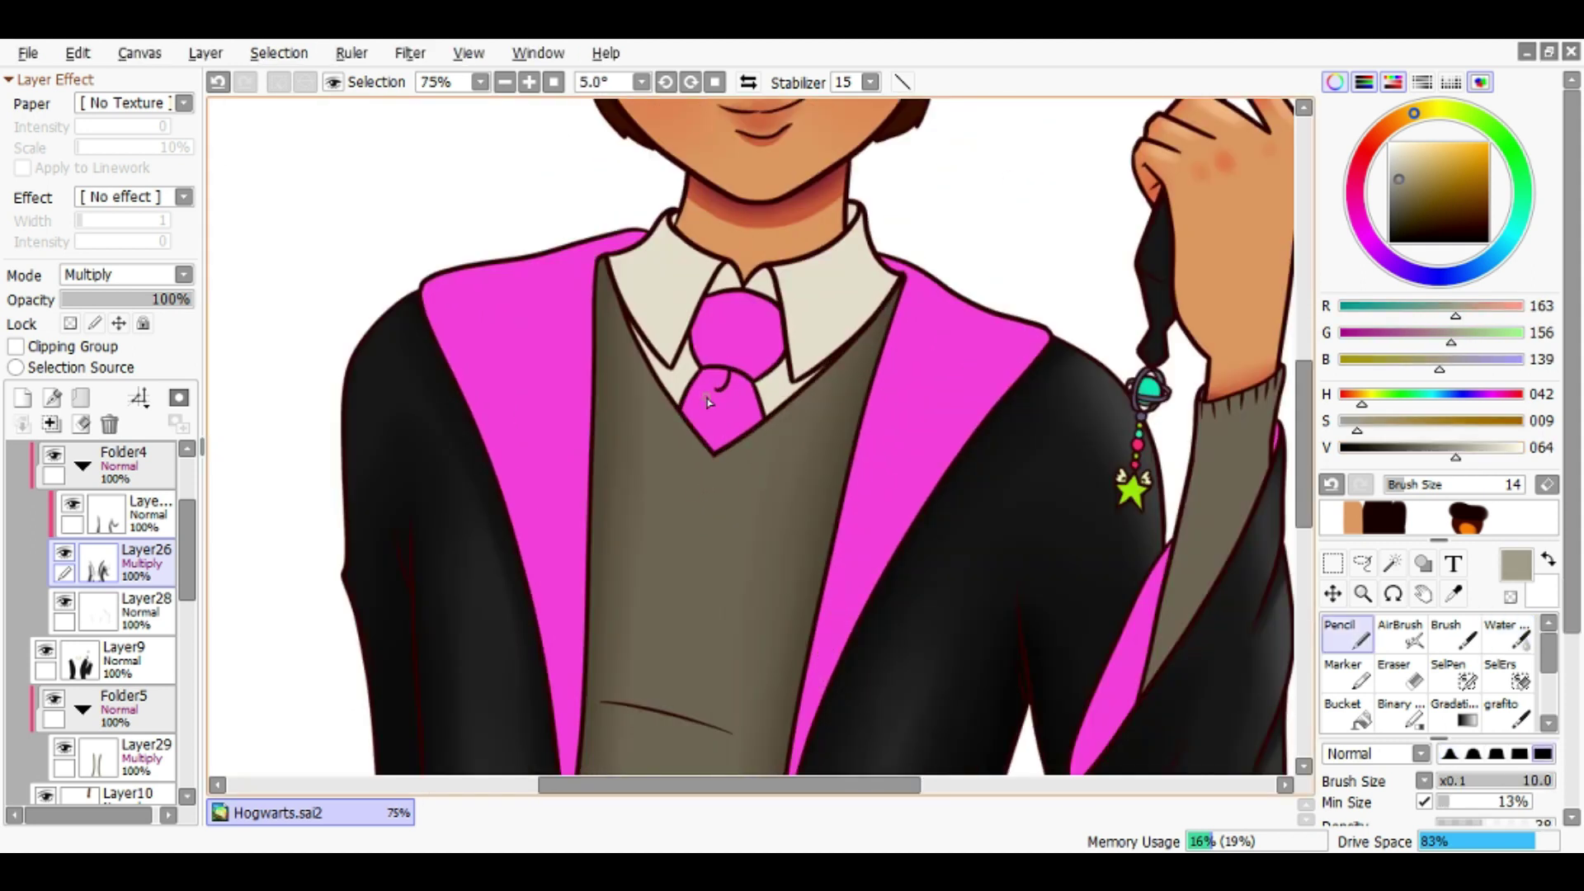
scroll(708, 402, up, 4)
drag(561, 392, 678, 507)
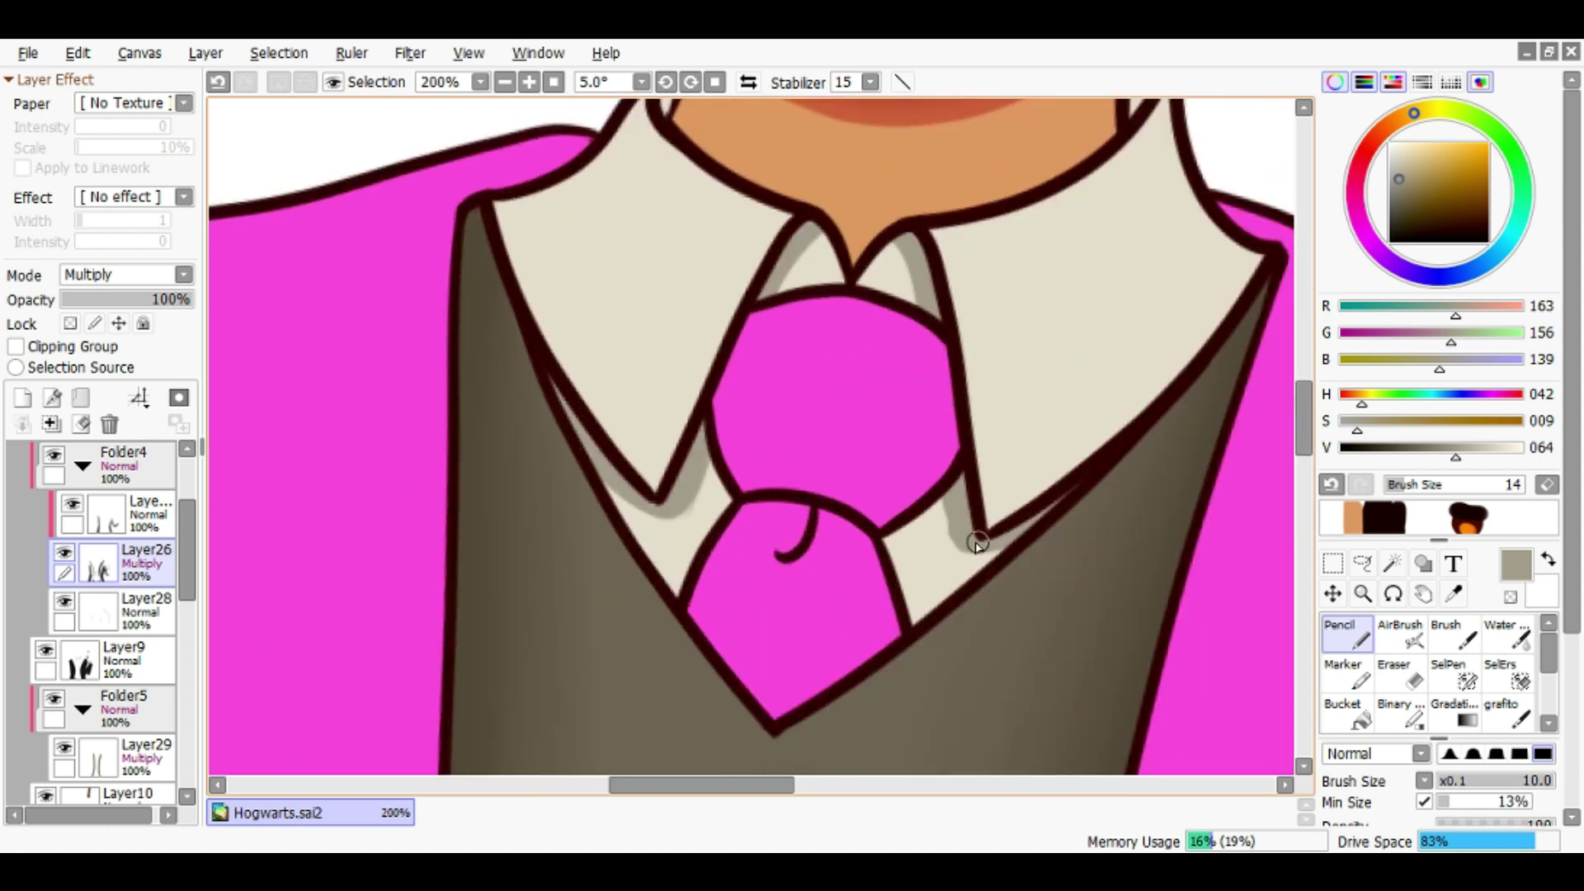
scroll(601, 505, down, 2)
Lasso the shirt collar area and darken its shadows with a hue and saturation adjustment, then clear the selection
key(l)
drag(1003, 557, 675, 407)
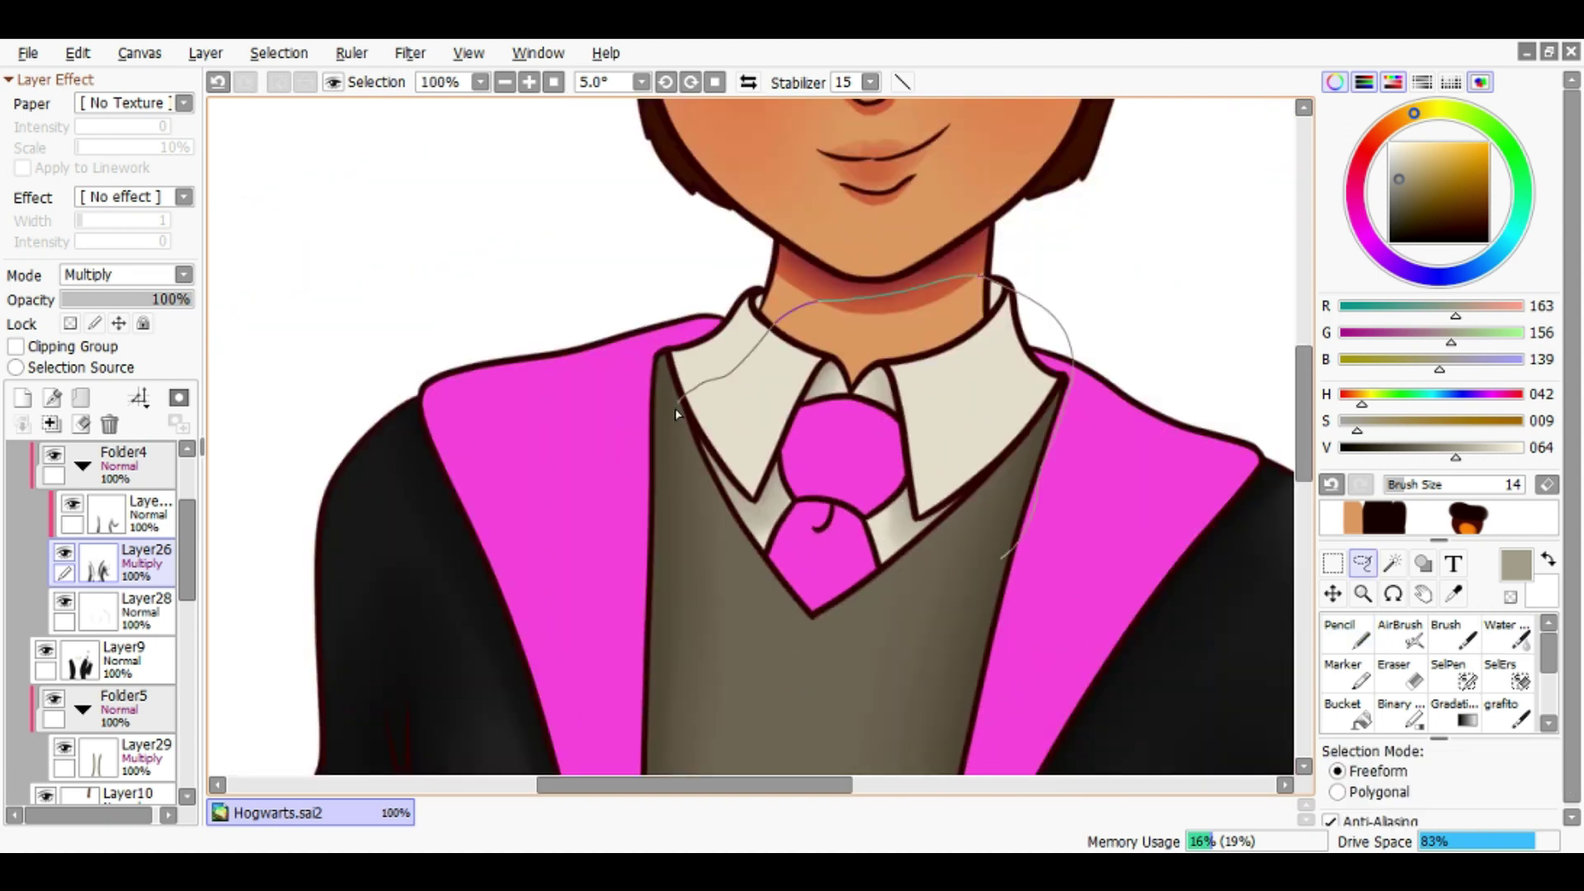
key(ctrl+u)
drag(1347, 397, 1271, 397)
click(1408, 463)
click(281, 81)
Sample the darkened shadow colour, softly shade both shirt collar flaps with the water brush at size 43, and save
key(n)
alt+click(711, 435)
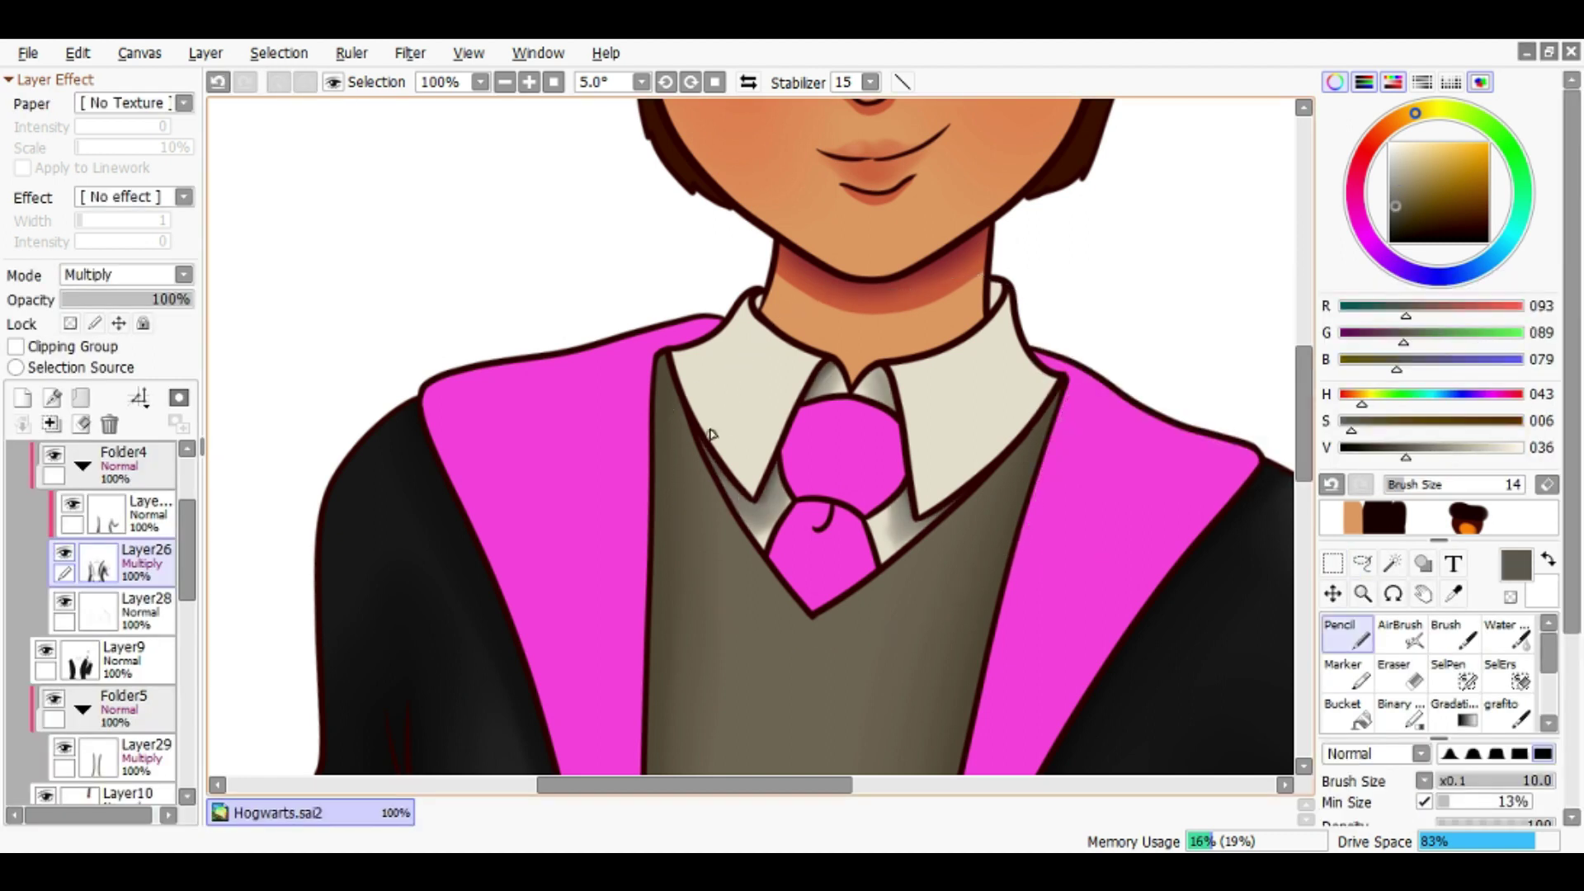
scroll(711, 435, up, 1)
key(c)
drag(708, 311, 771, 495)
drag(998, 495, 1189, 396)
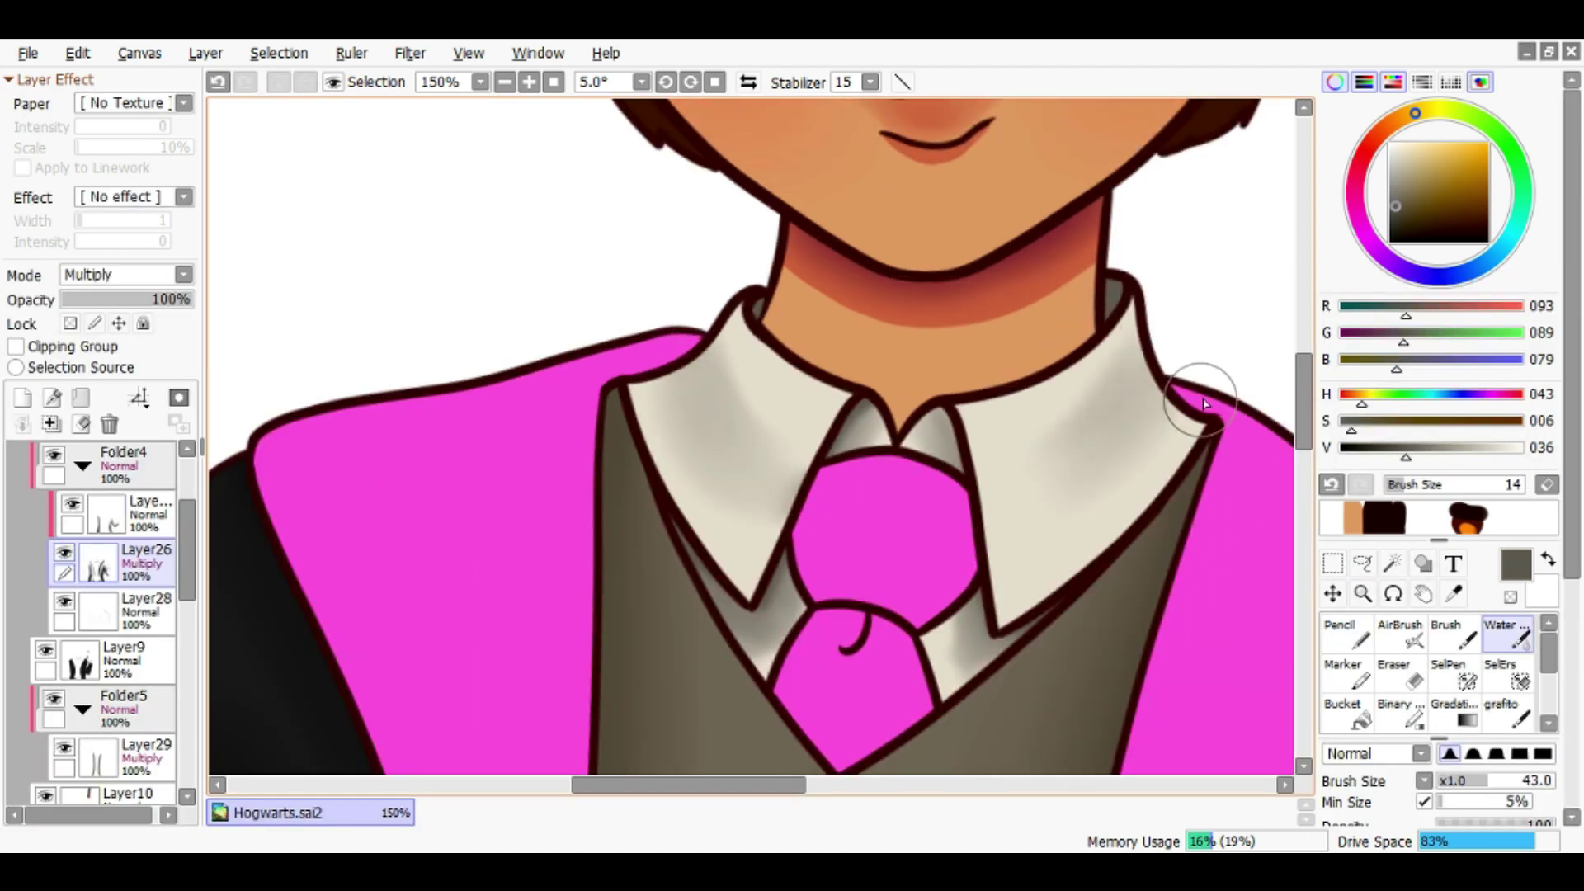
scroll(953, 609, down, 3)
key(ctrl+s)
Add a layer beneath Layer29 in Folder5 and start a bright magenta stripe along the sweater's neckline with the size 13 marker
click(82, 465)
click(22, 398)
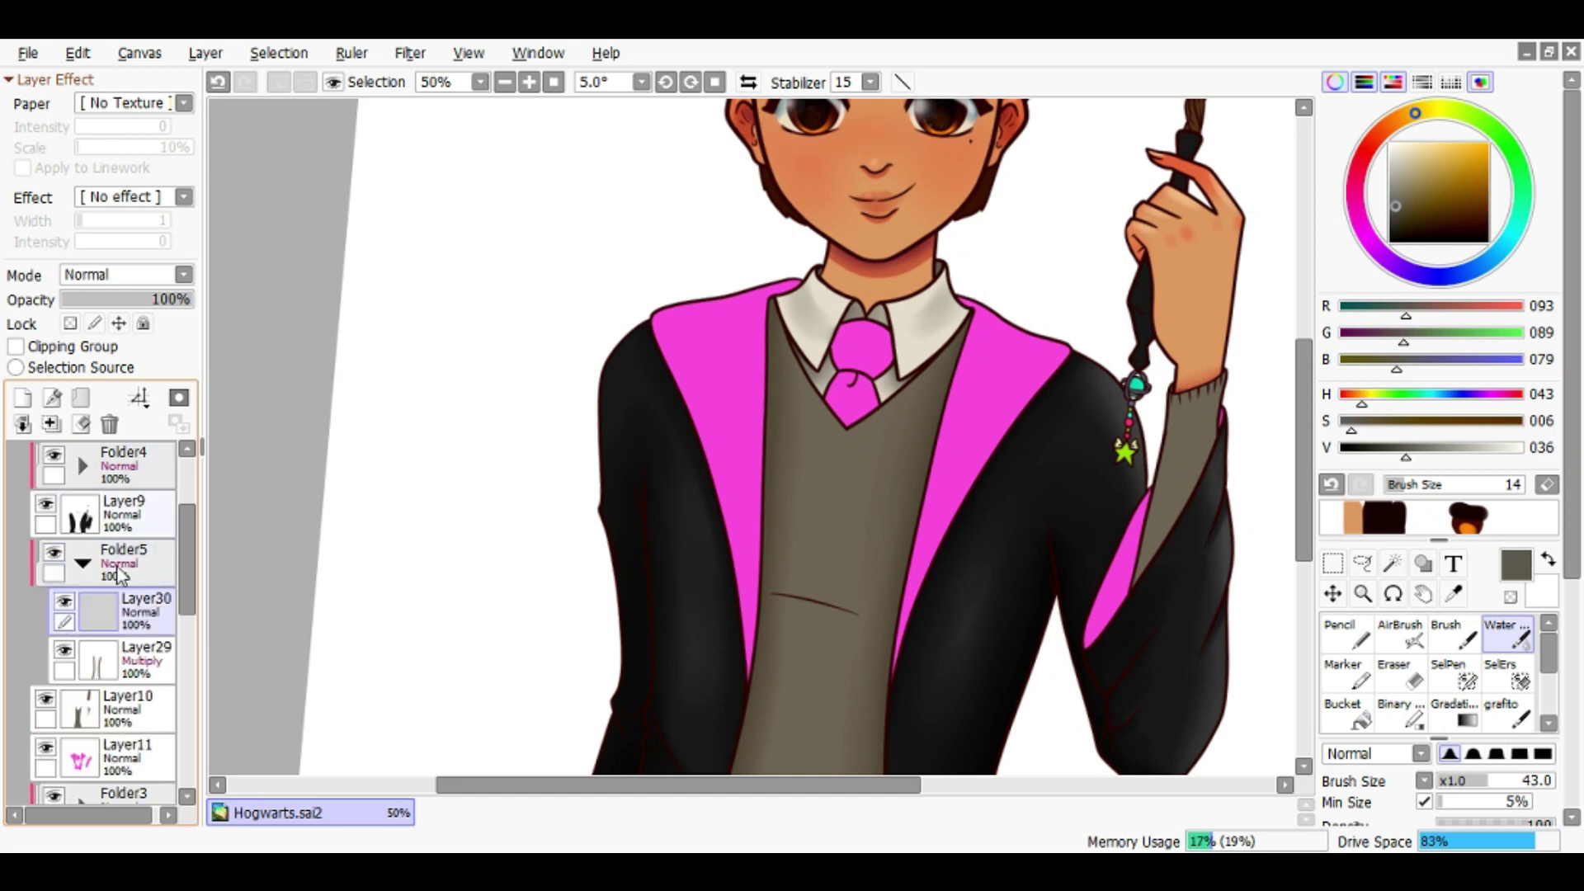
click(1362, 230)
click(1483, 143)
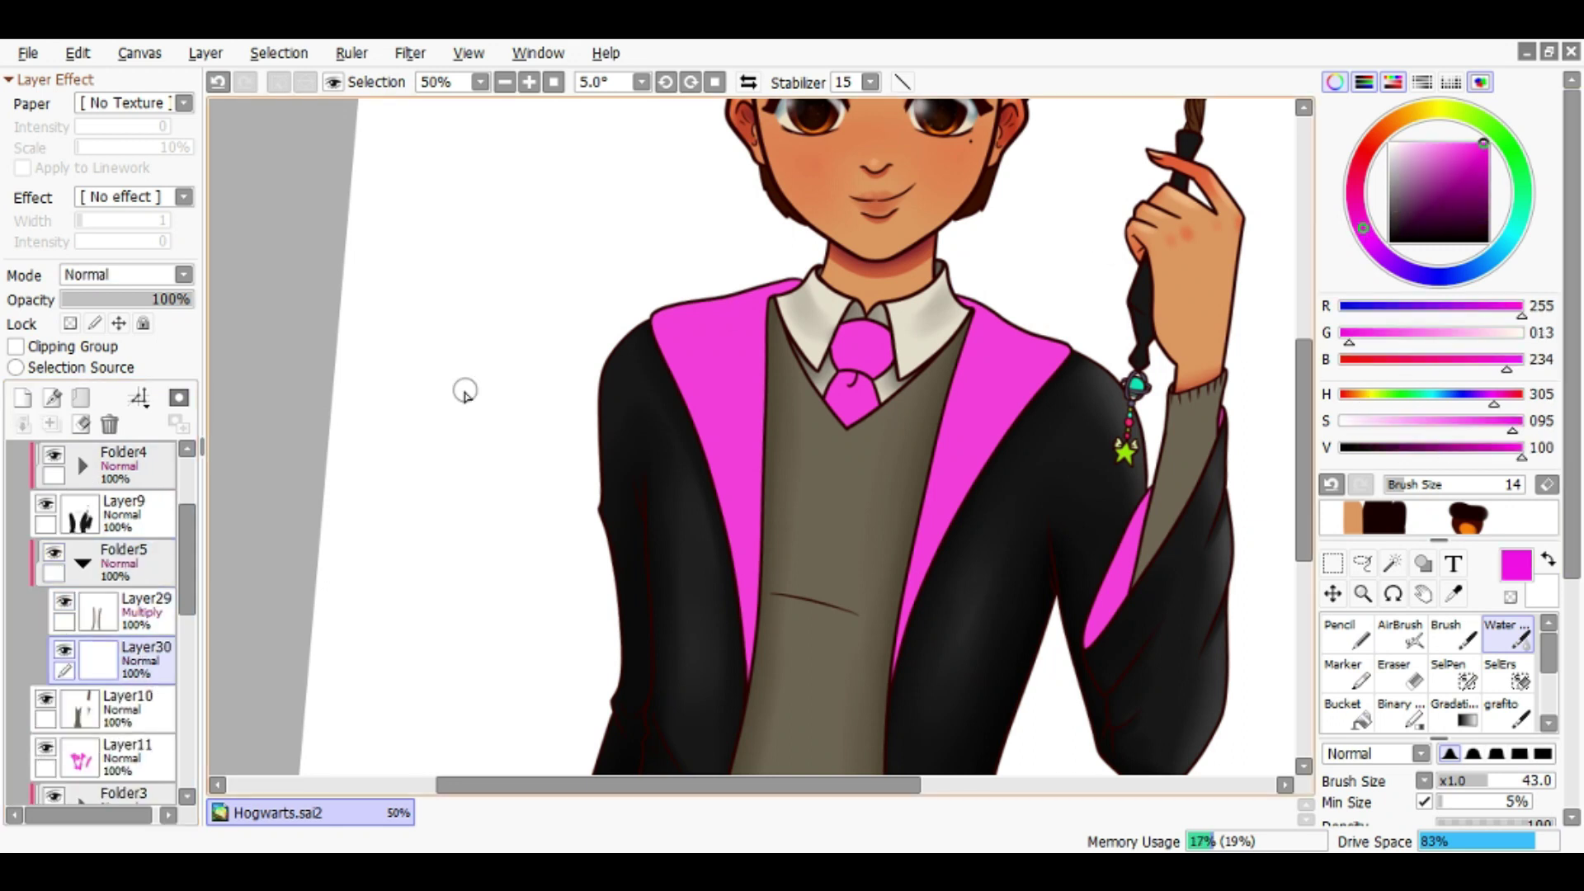
key(m)
scroll(463, 389, up, 3)
drag(687, 479, 566, 555)
drag(549, 657, 760, 445)
mouse_move(1050, 290)
mouse_down()
mouse_move(619, 583)
mouse_move(703, 350)
mouse_up()
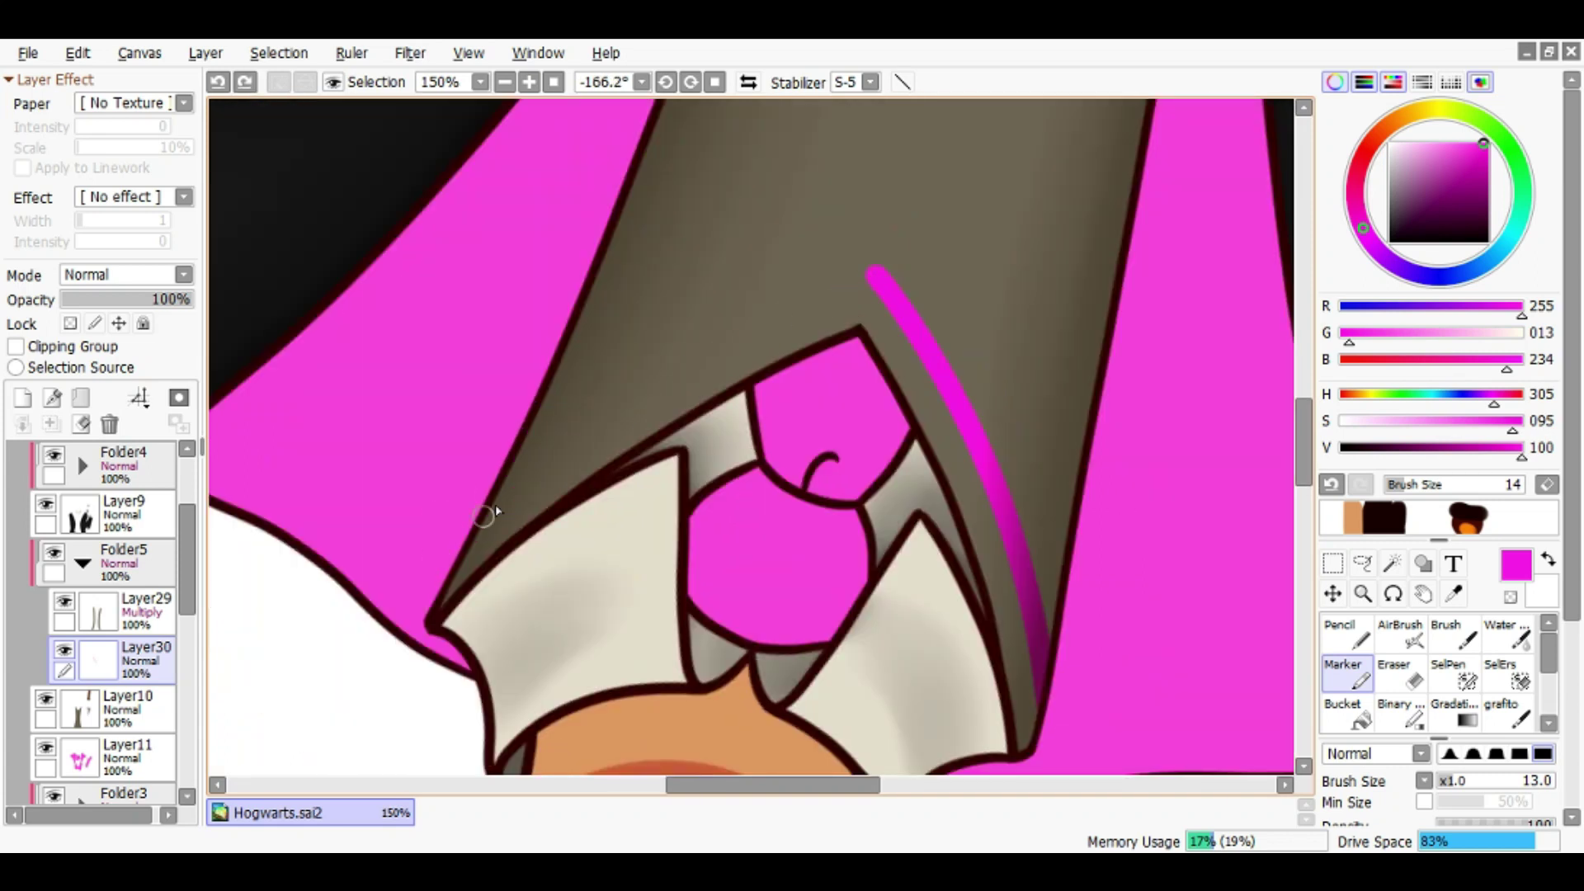
Complete the magenta neckline stripe, draw matching stripes across the sweater's hem and raised cuff, and save the file
scroll(485, 514, down, 3)
mouse_move(485, 515)
mouse_down()
mouse_move(700, 467)
mouse_move(665, 453)
mouse_up()
scroll(701, 467, up, 3)
key(e)
scroll(665, 453, down, 3)
key(m)
scroll(766, 608, up, 2)
mouse_move(767, 608)
mouse_down()
mouse_move(626, 467)
mouse_move(482, 438)
mouse_up()
scroll(907, 277, down, 3)
drag(908, 277, 912, 285)
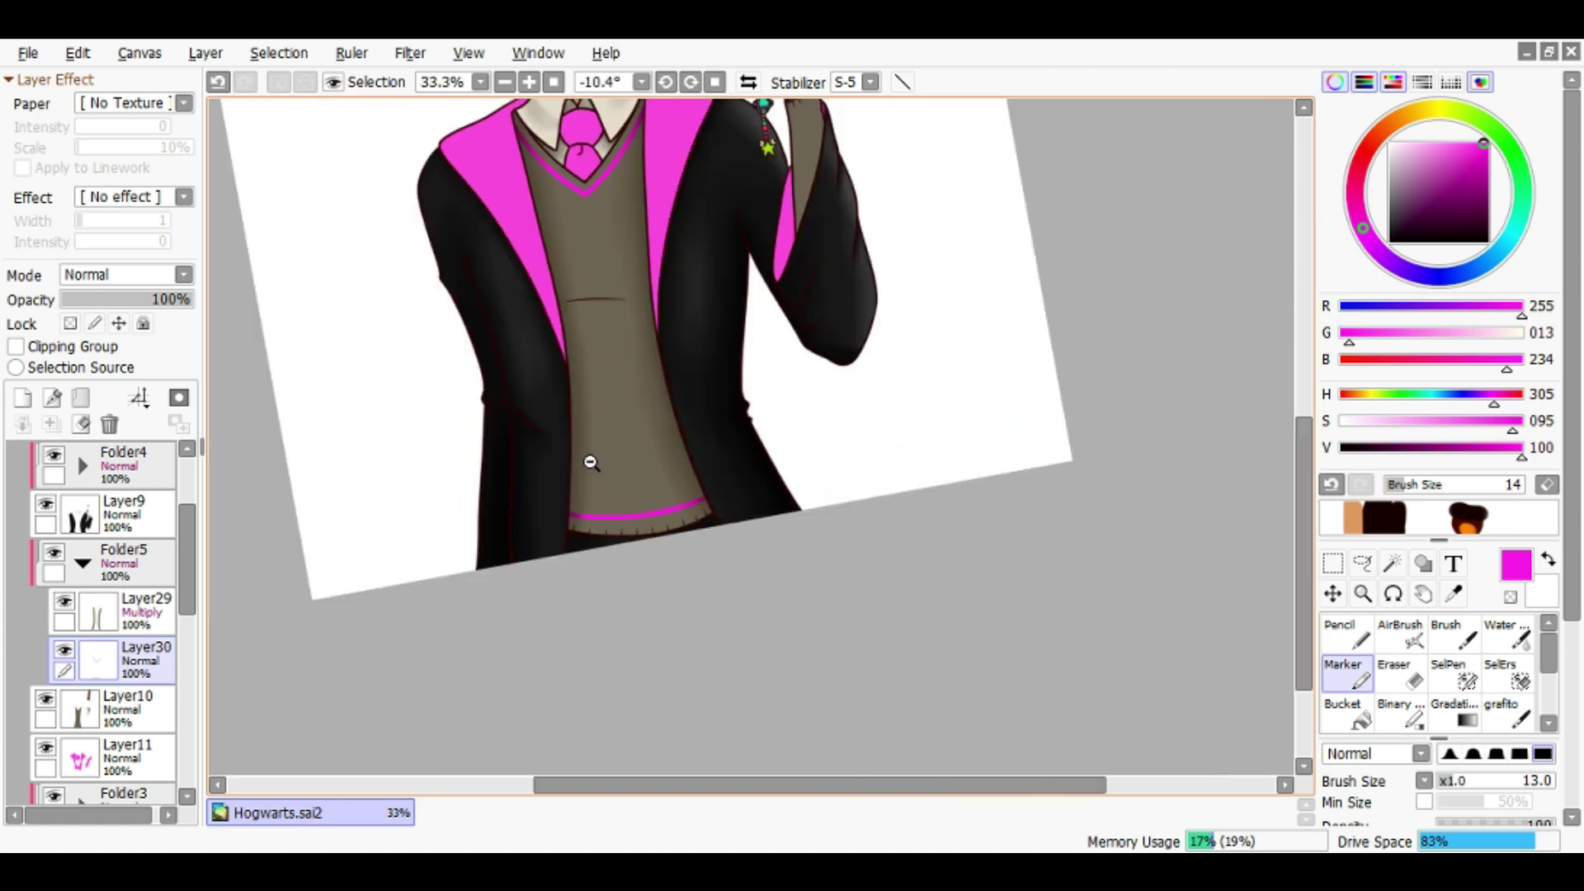
key(ctrl+s)
scroll(915, 291, up, 4)
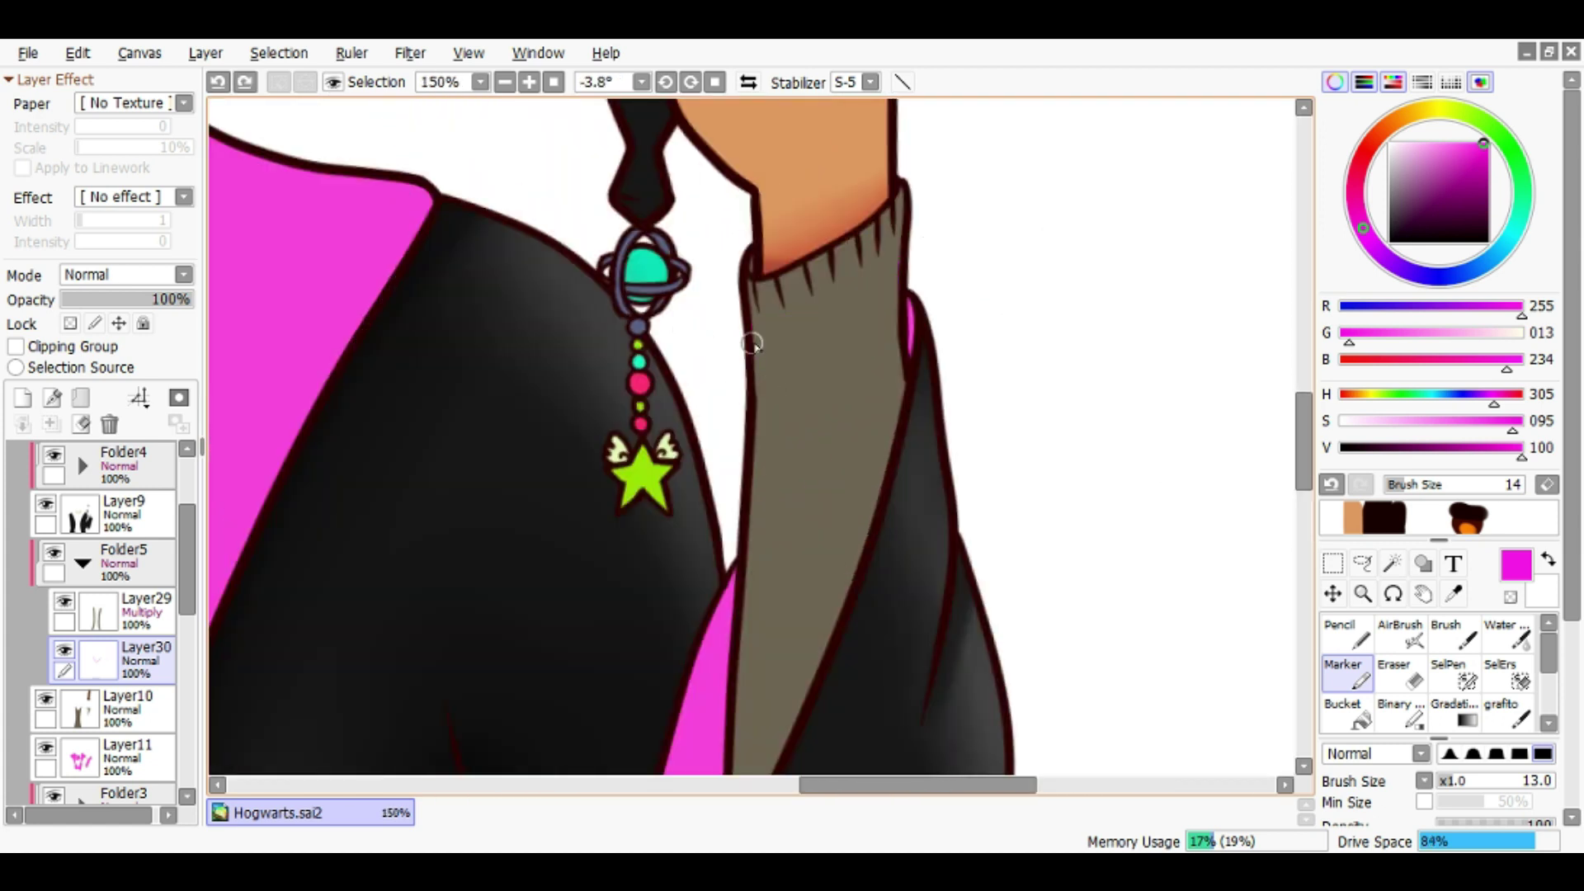
scroll(752, 343, down, 5)
Add a layer clipped to Layer30 and draw a thin orange-brown line through the neckline stripe with the marker at size 7
drag(1436, 189, 1461, 174)
click(22, 397)
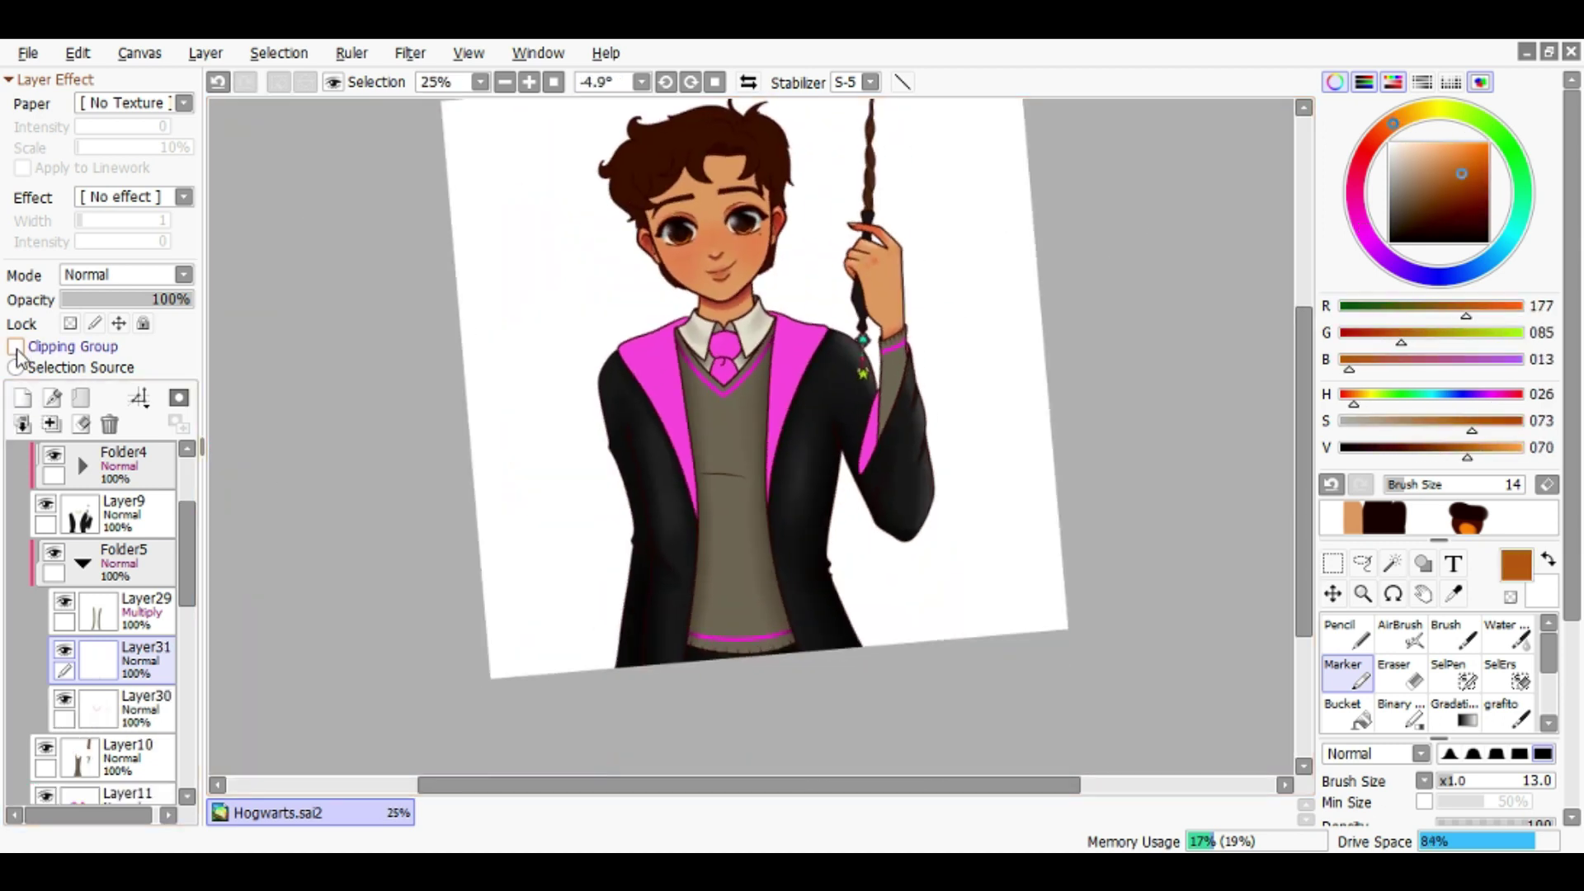
click(15, 346)
scroll(693, 406, up, 1)
scroll(693, 407, up, 3)
mouse_move(726, 407)
mouse_down()
mouse_move(693, 407)
mouse_move(704, 548)
mouse_move(460, 513)
mouse_move(358, 559)
mouse_up()
scroll(693, 407, down, 2)
scroll(704, 548, up, 2)
drag(346, 549, 549, 409)
scroll(1157, 178, down, 1)
drag(1158, 177, 498, 502)
scroll(689, 467, down, 1)
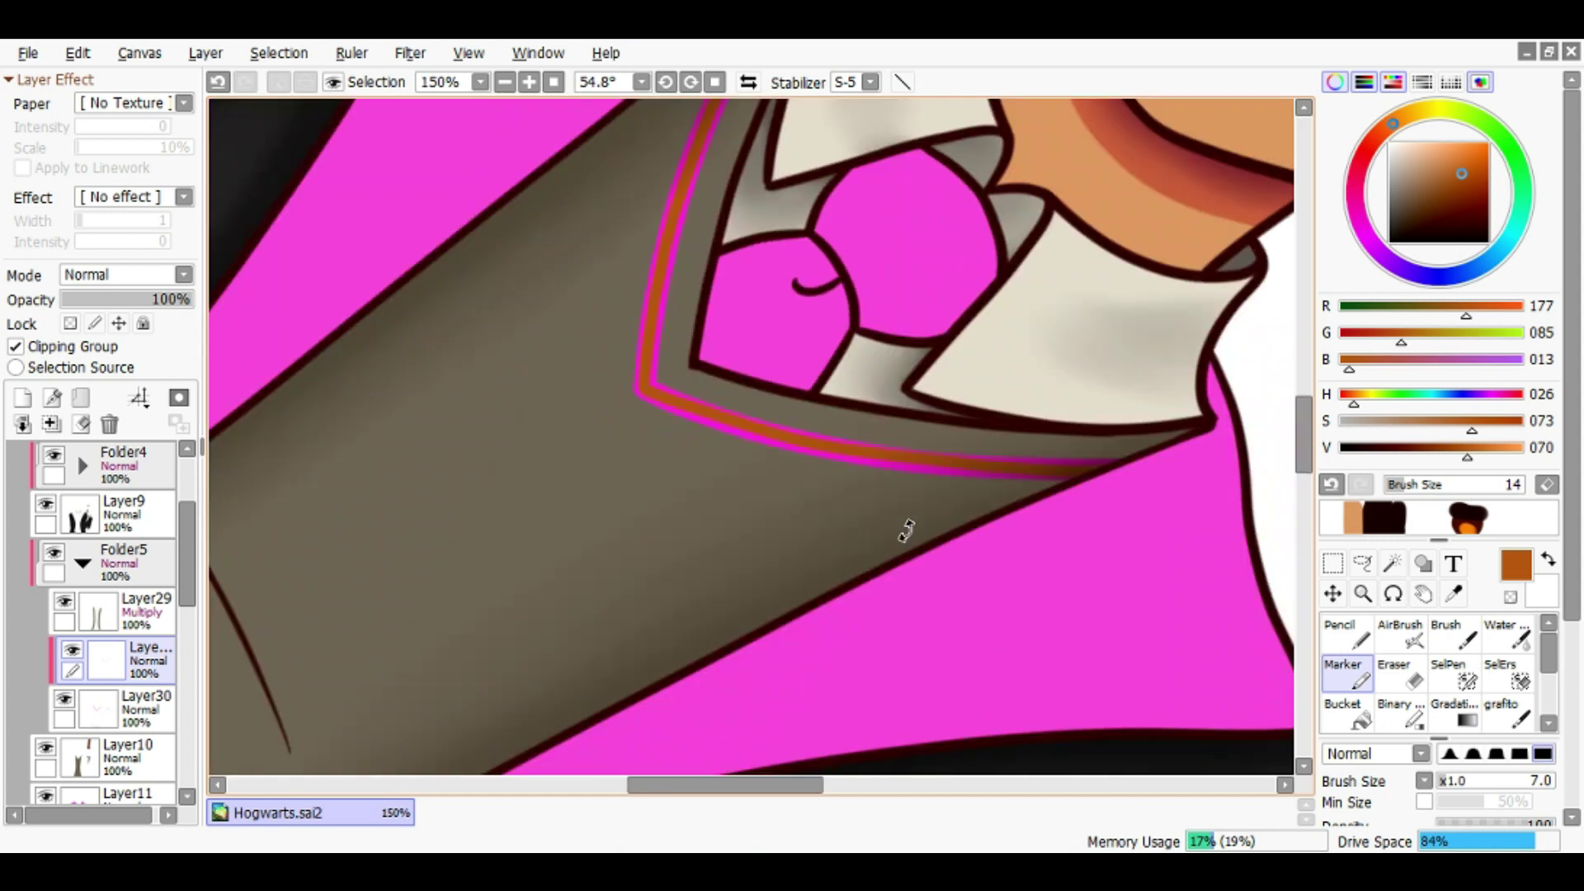
drag(908, 523, 507, 544)
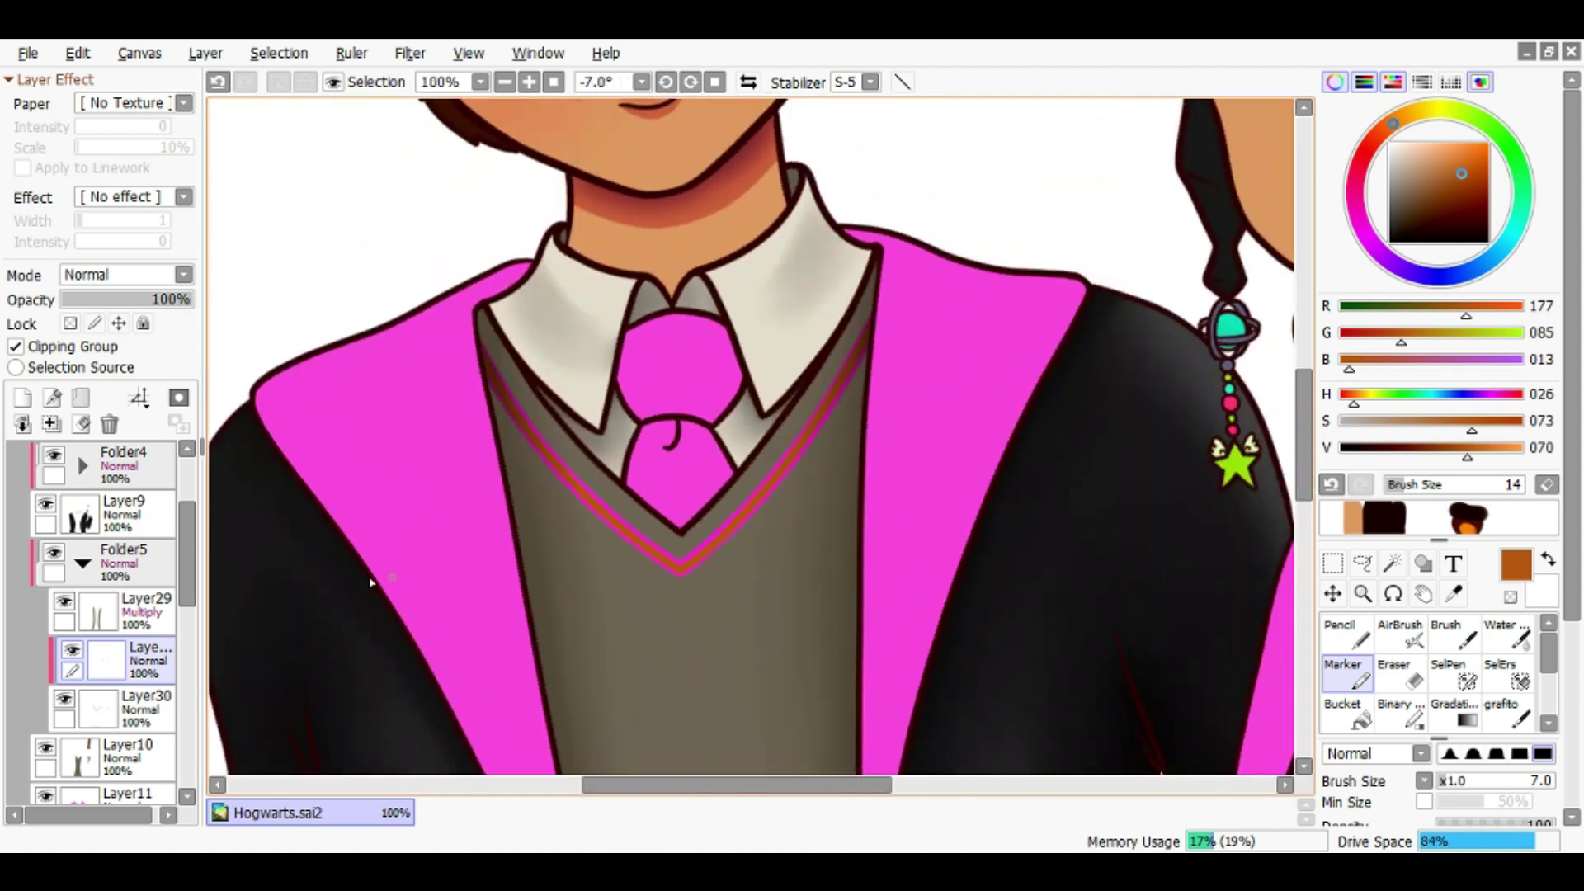
Thicken the magenta neckline stripe on Layer30 around the orange line with the marker at size 17, tidy its edges, and save
key(ctrl+t)
scroll(726, 357, down, 2)
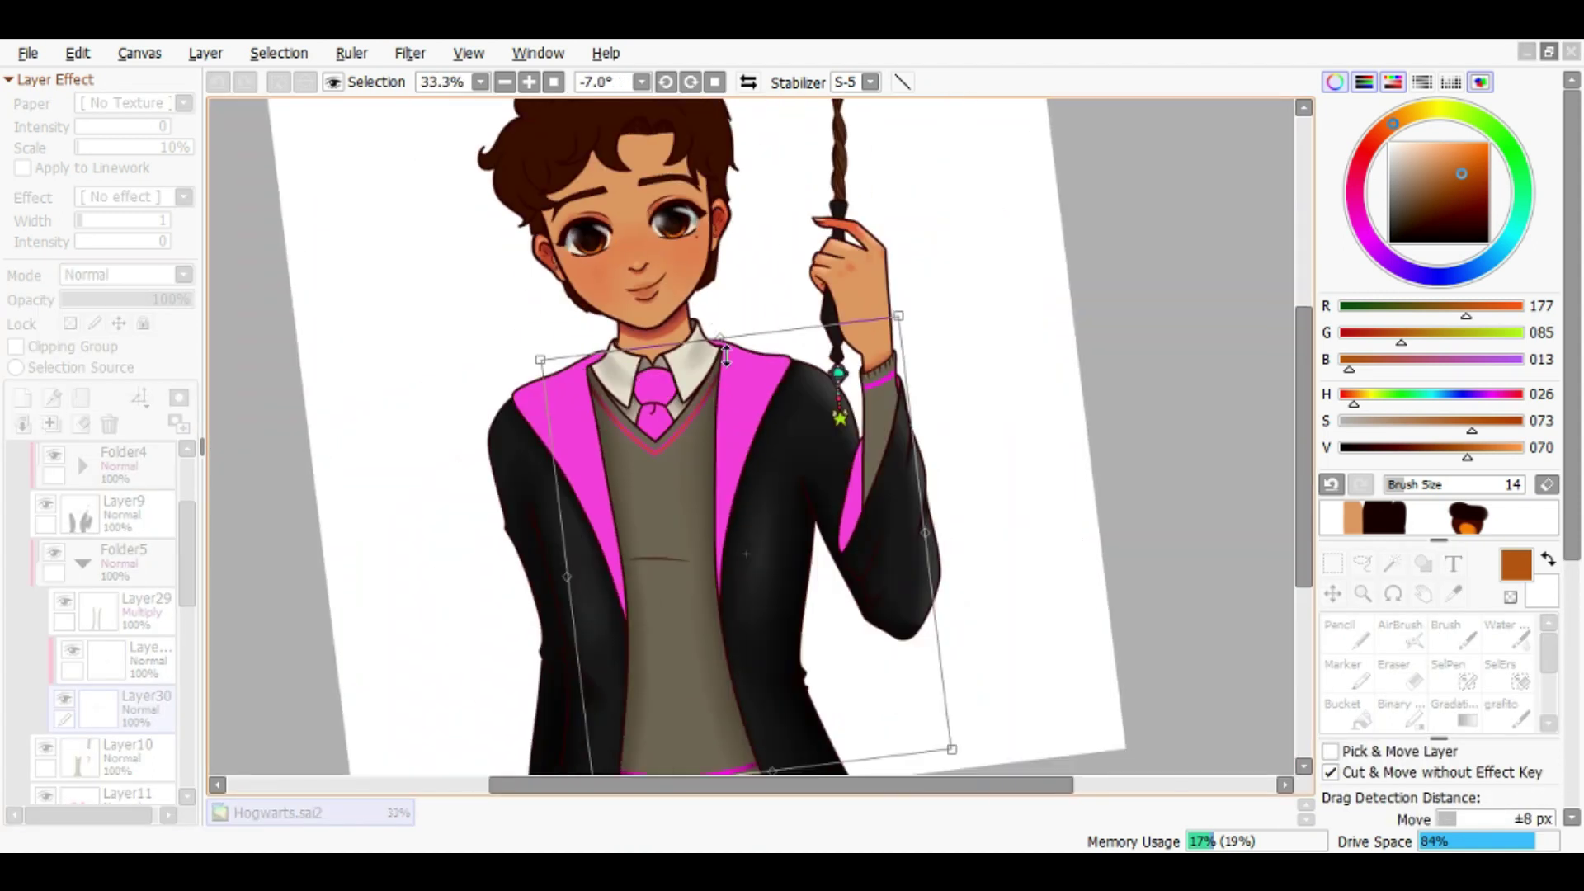
scroll(649, 304, up, 3)
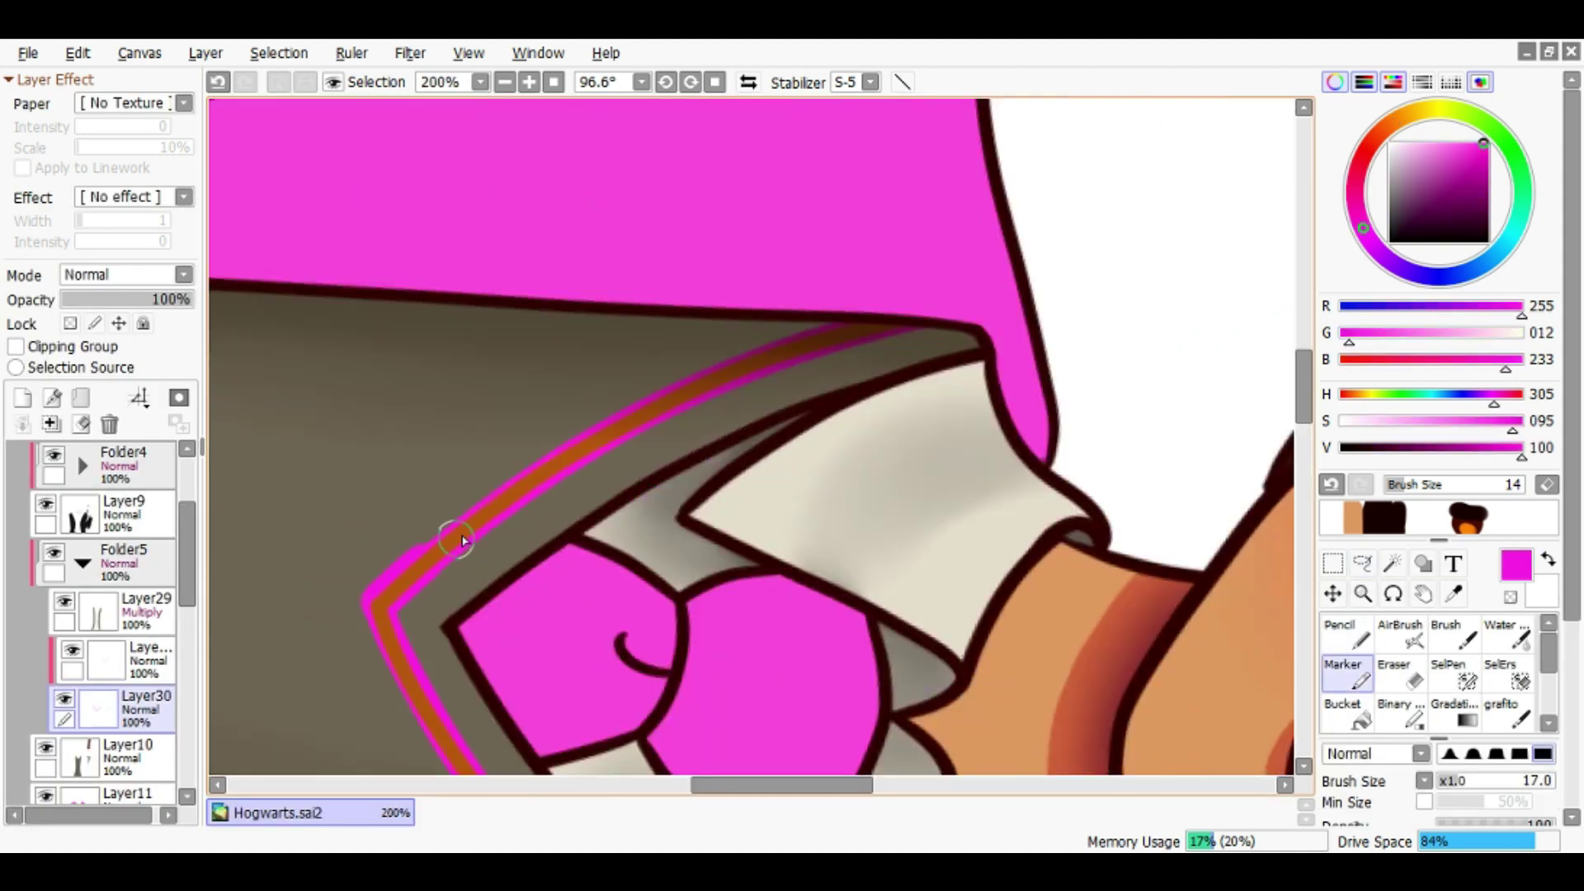
mouse_move(712, 388)
mouse_down()
mouse_move(796, 548)
mouse_move(1052, 287)
mouse_up()
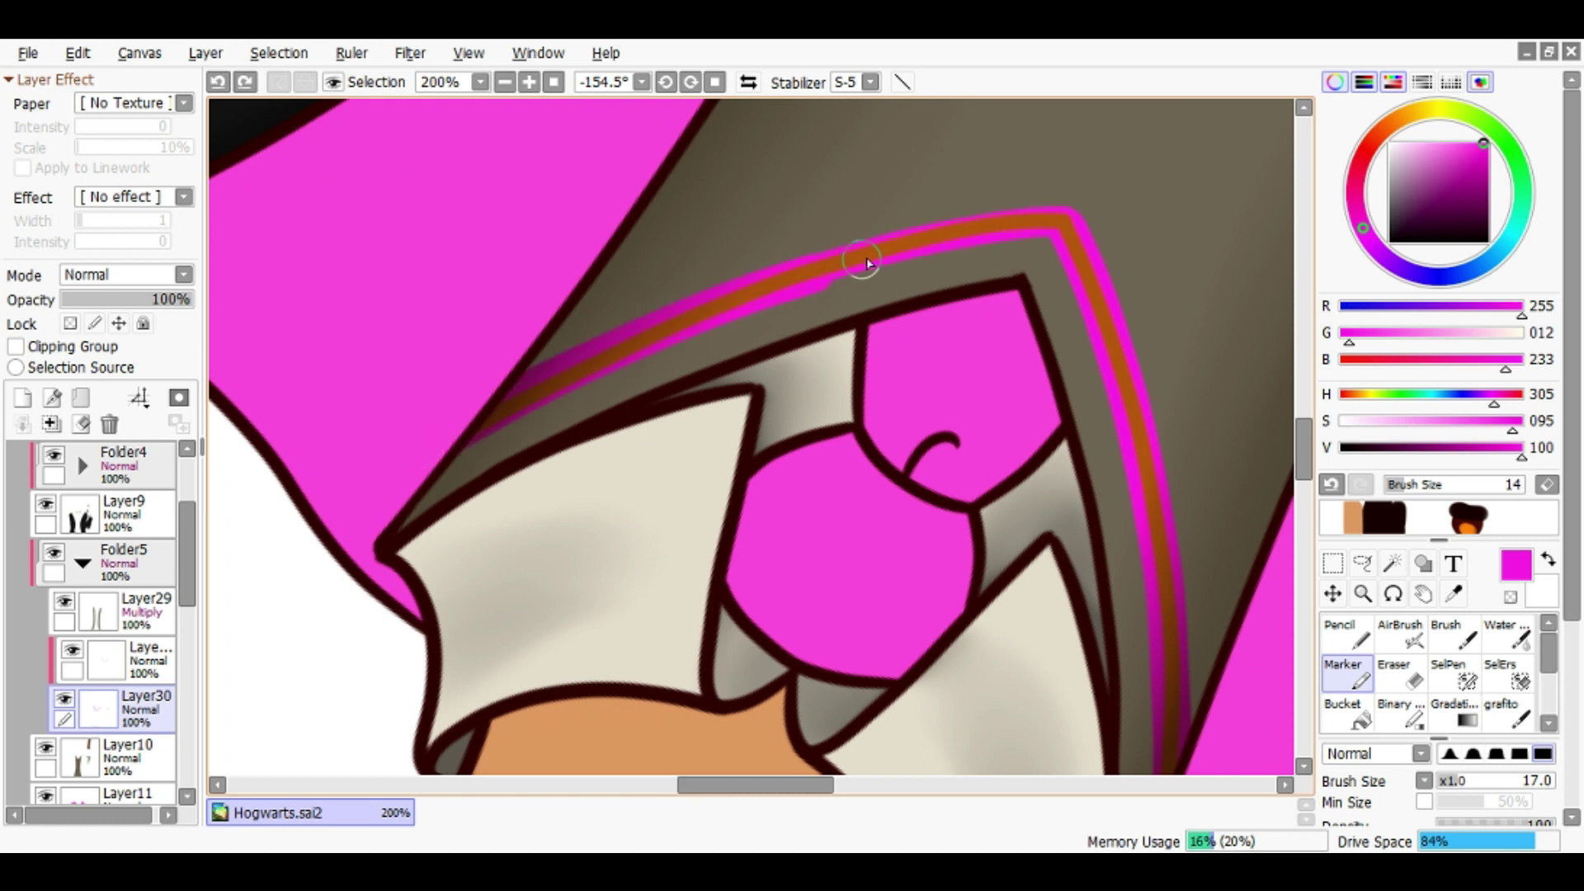
key(n)
key(ctrl+z)
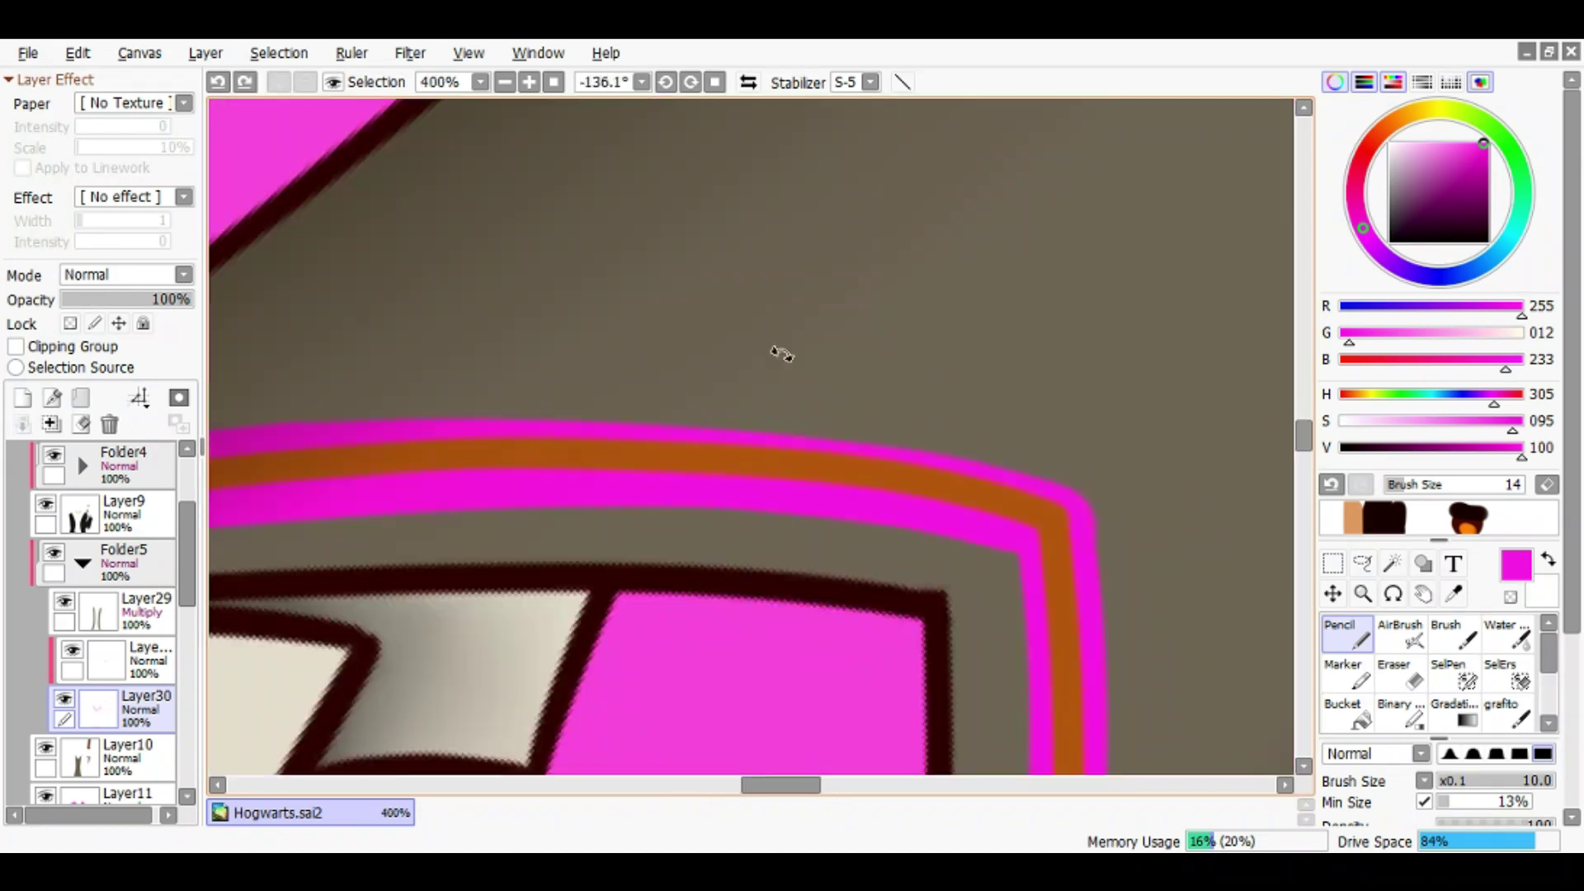
drag(782, 353, 726, 347)
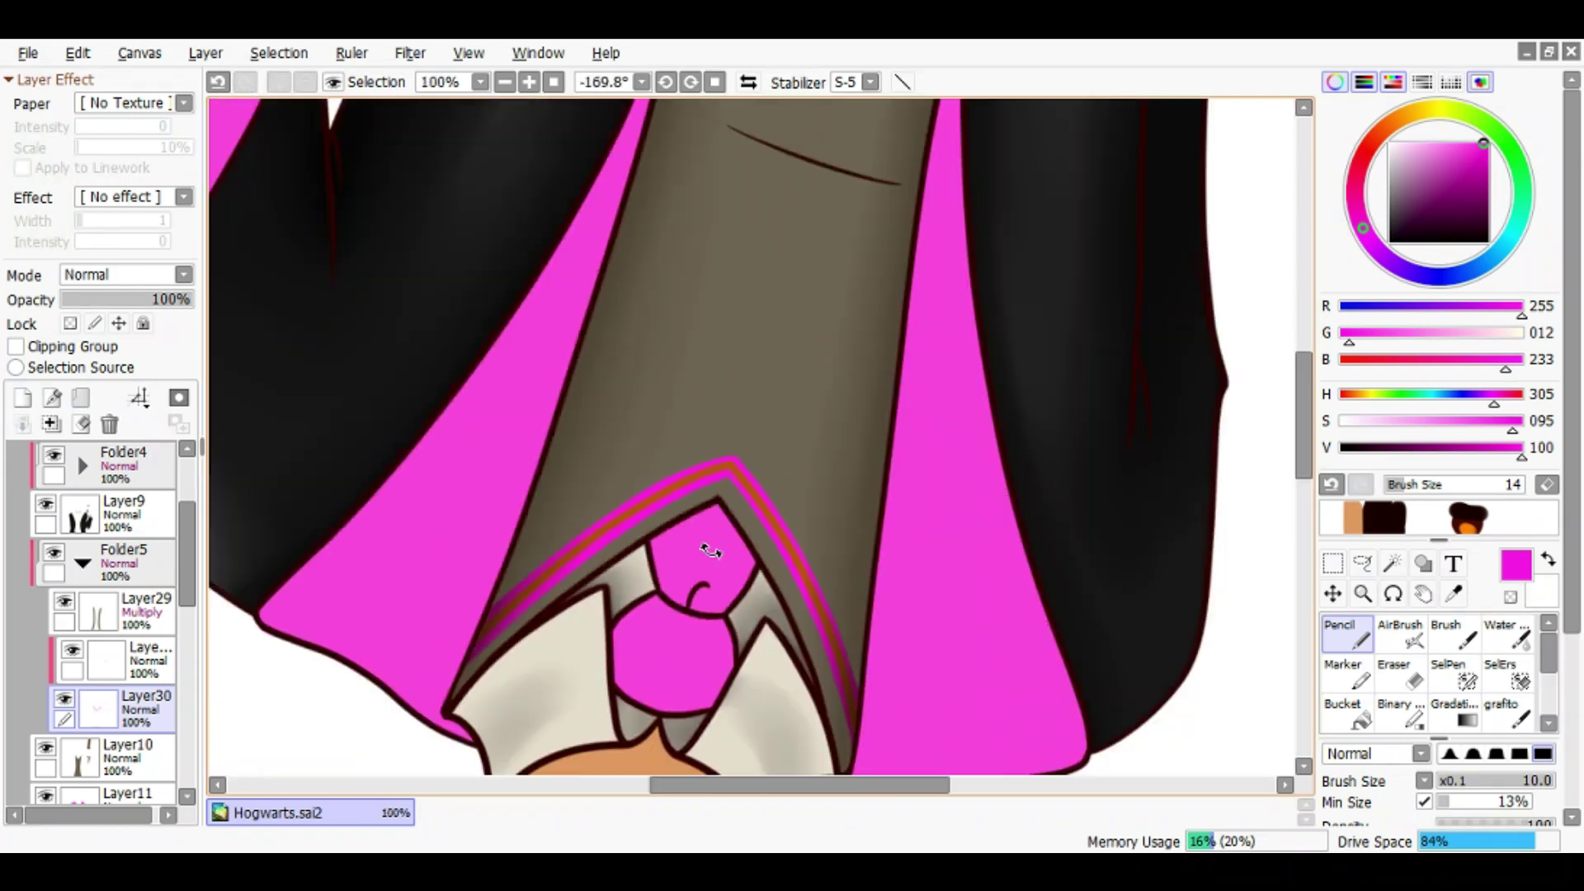
key(b)
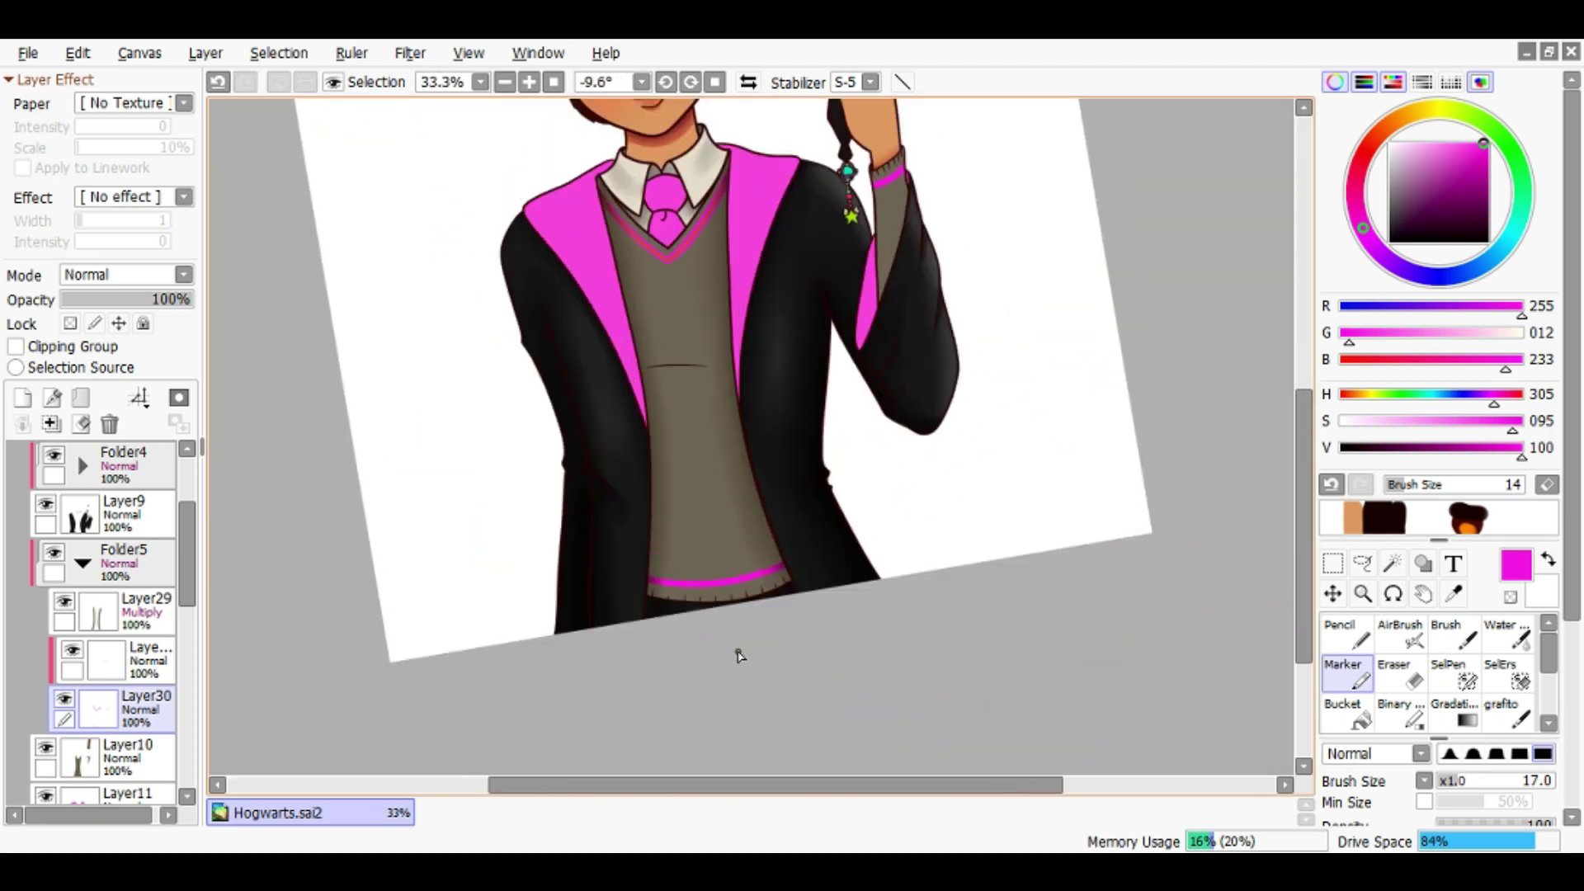
key(ctrl+s)
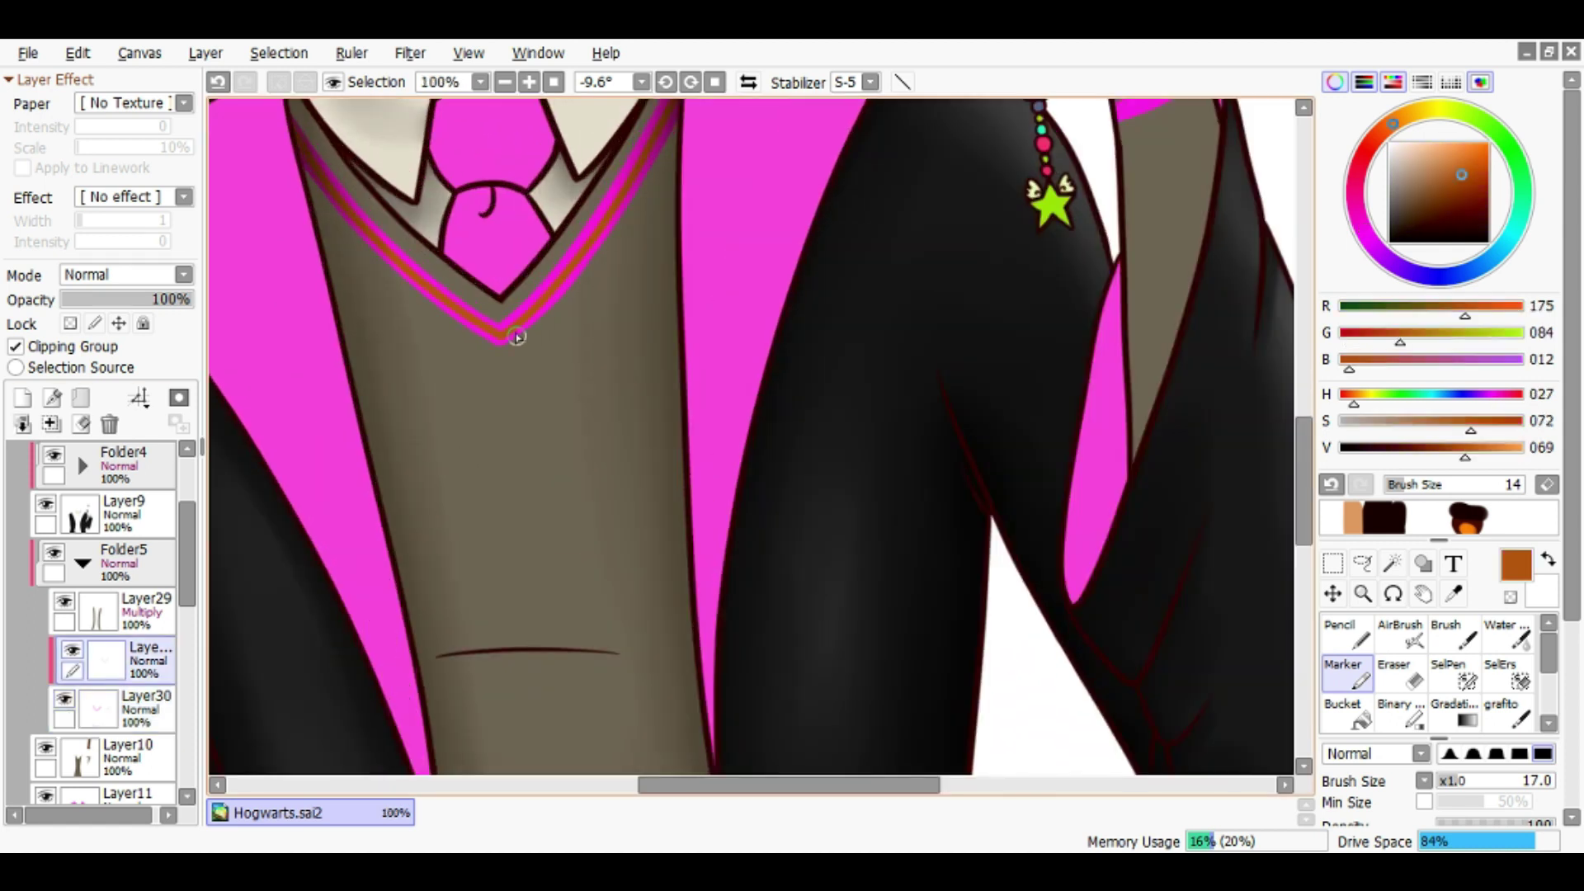
Draw thin orange-brown lines through the magenta cuff and hem stripes on the clipped layer with the marker at size 7
key(e)
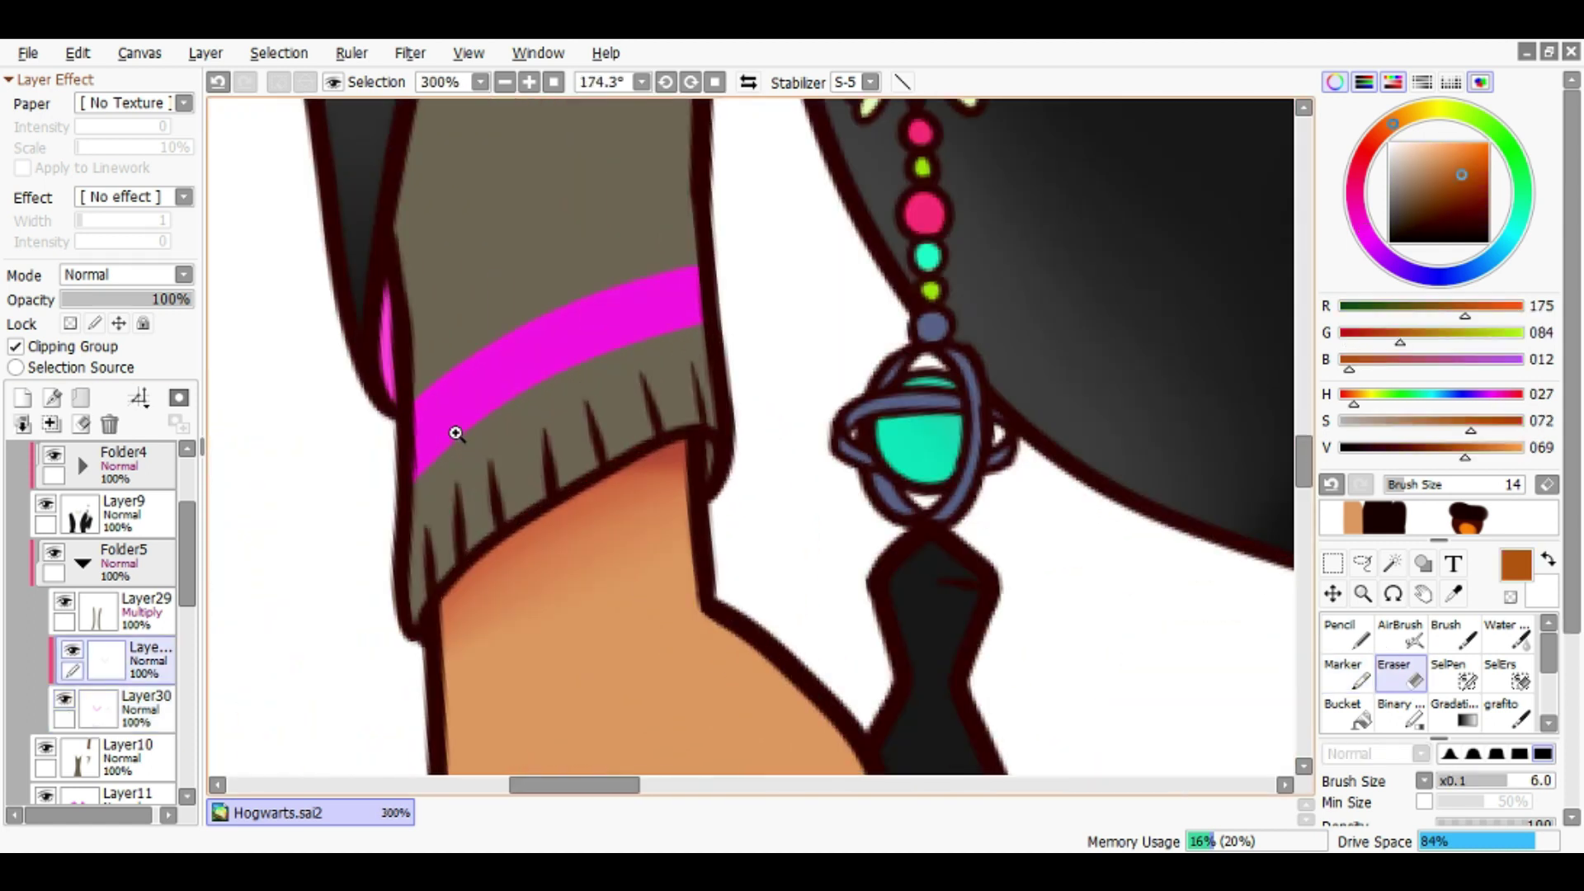
key(m)
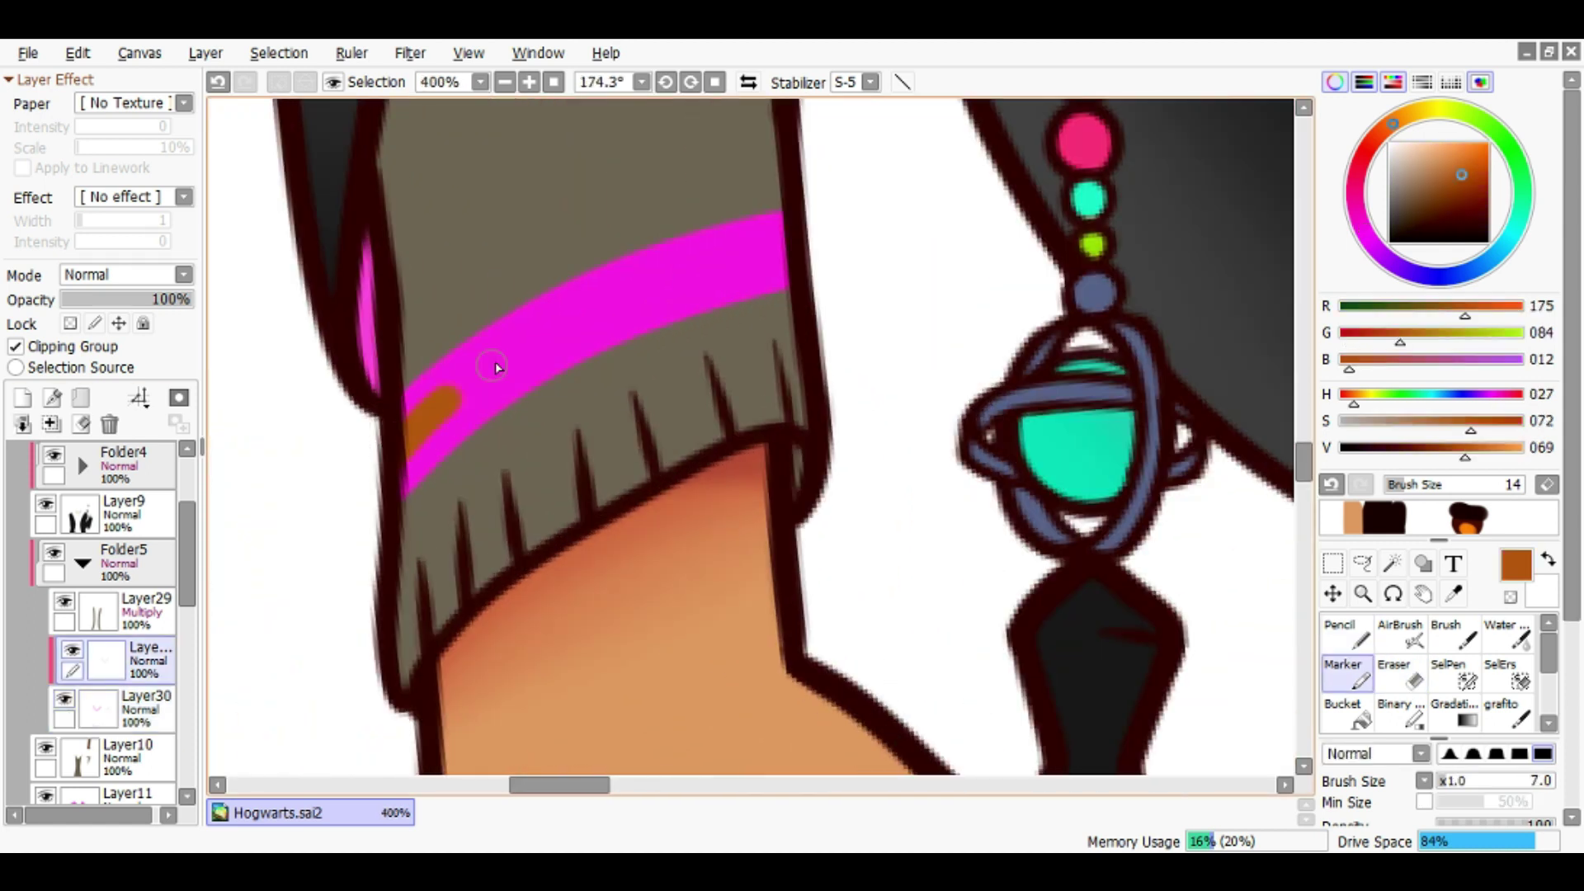
scroll(894, 201, down, 10)
drag(895, 201, 414, 417)
scroll(226, 608, up, 5)
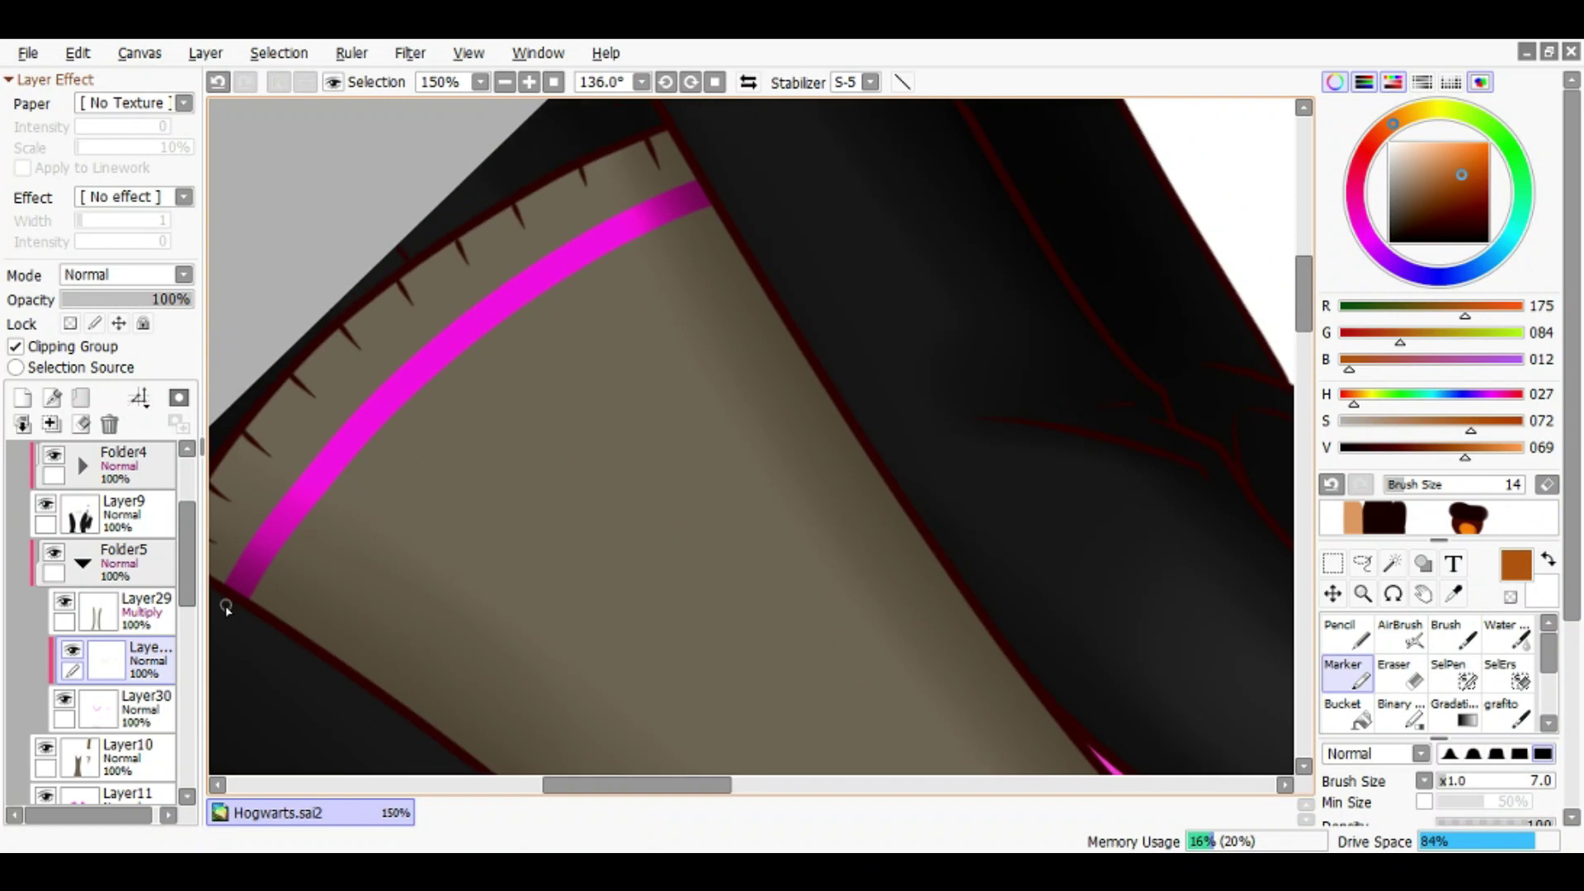
drag(228, 609, 733, 183)
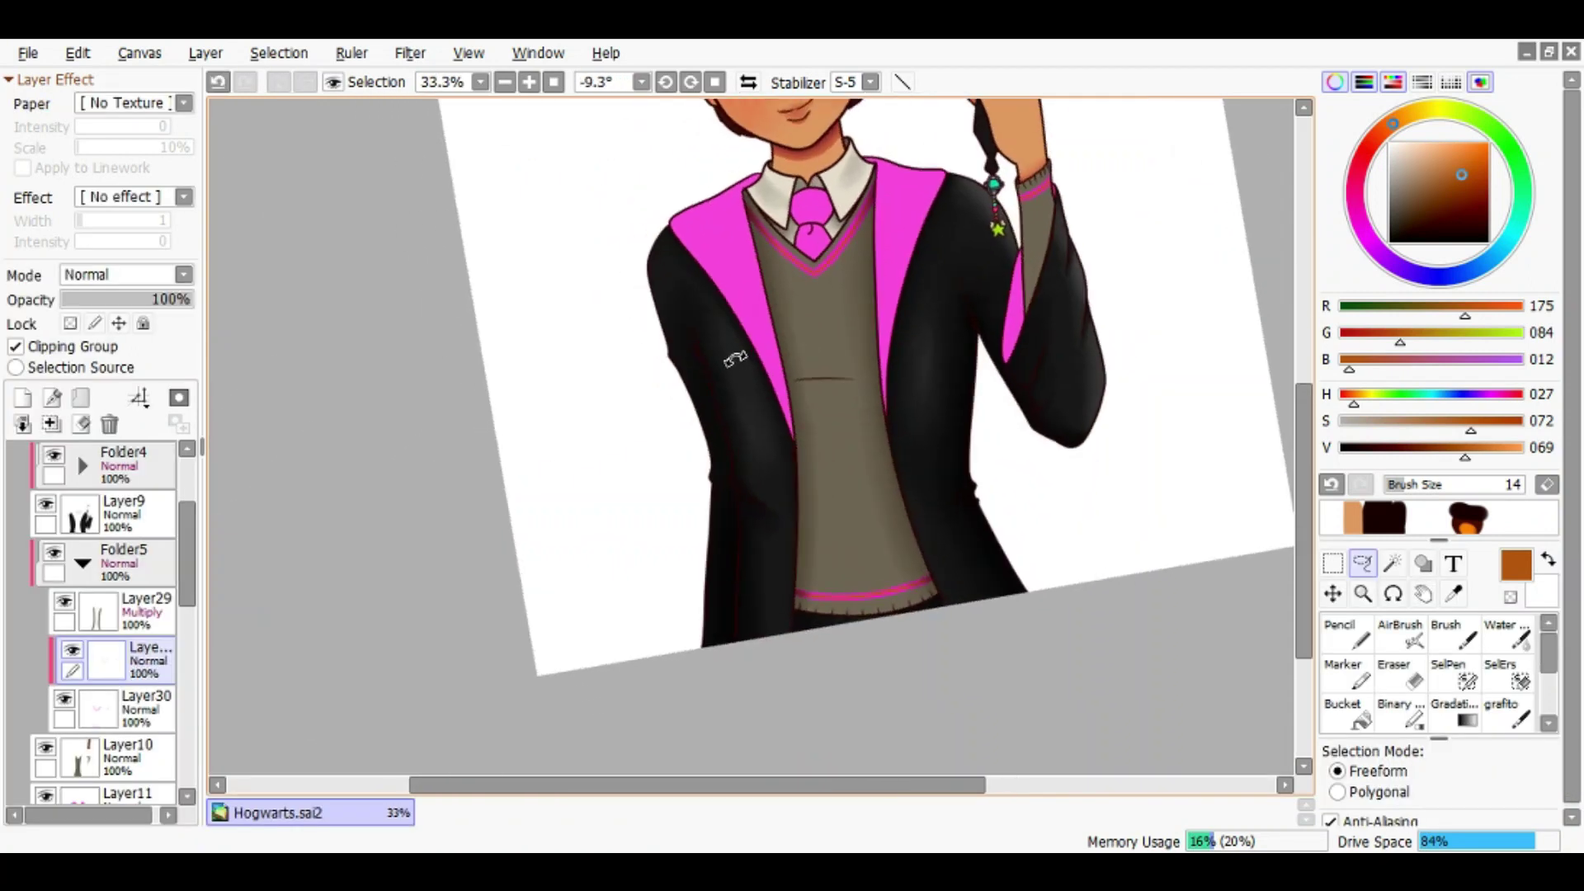
scroll(793, 414, up, 3)
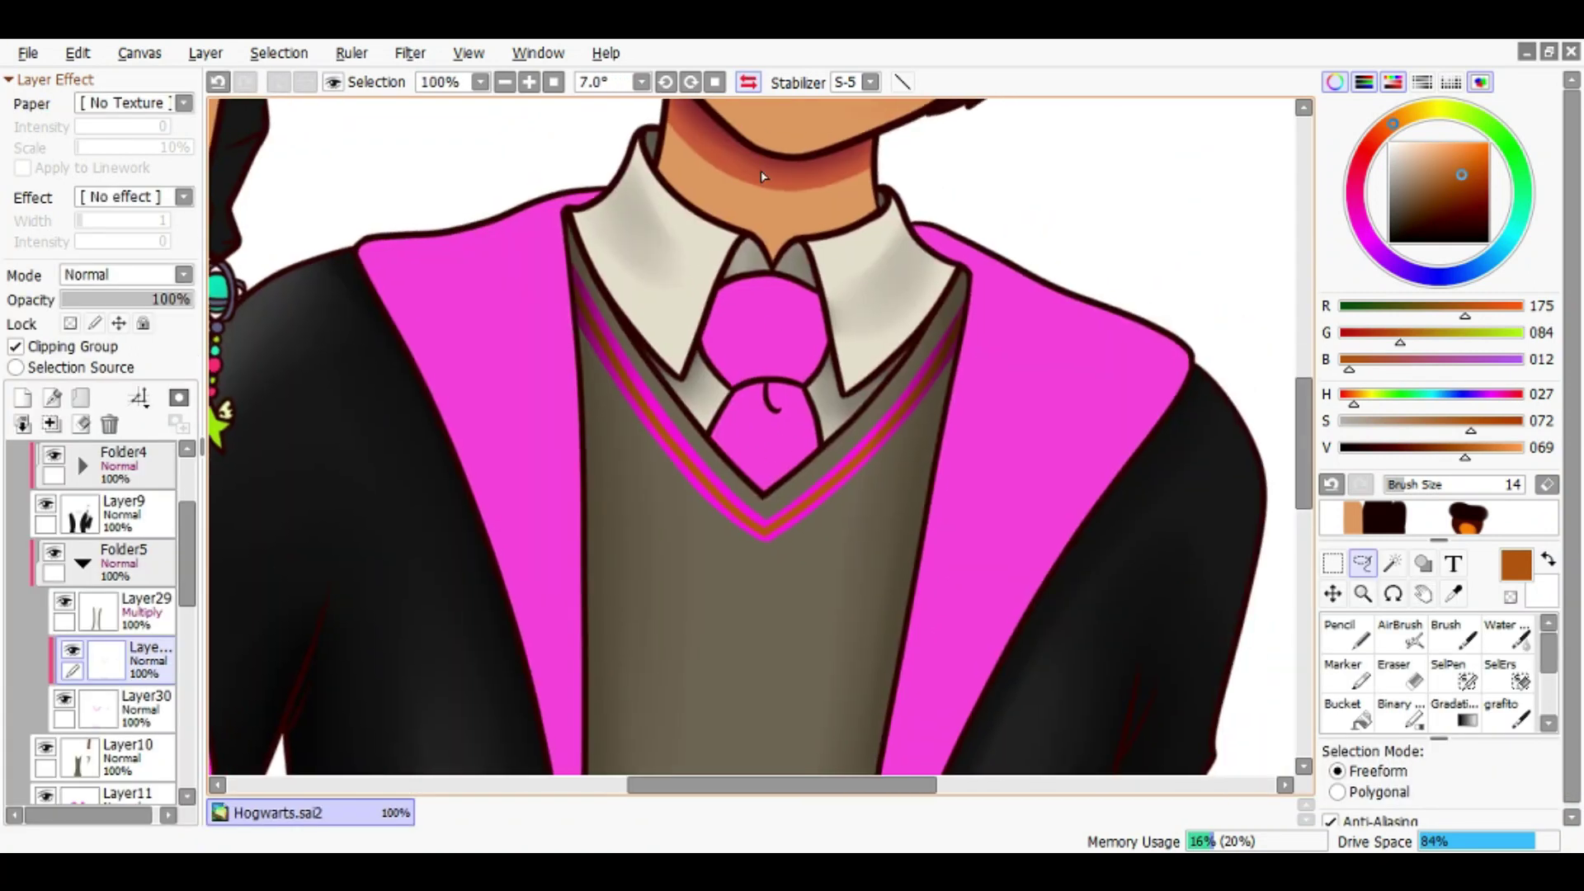
scroll(794, 414, down, 4)
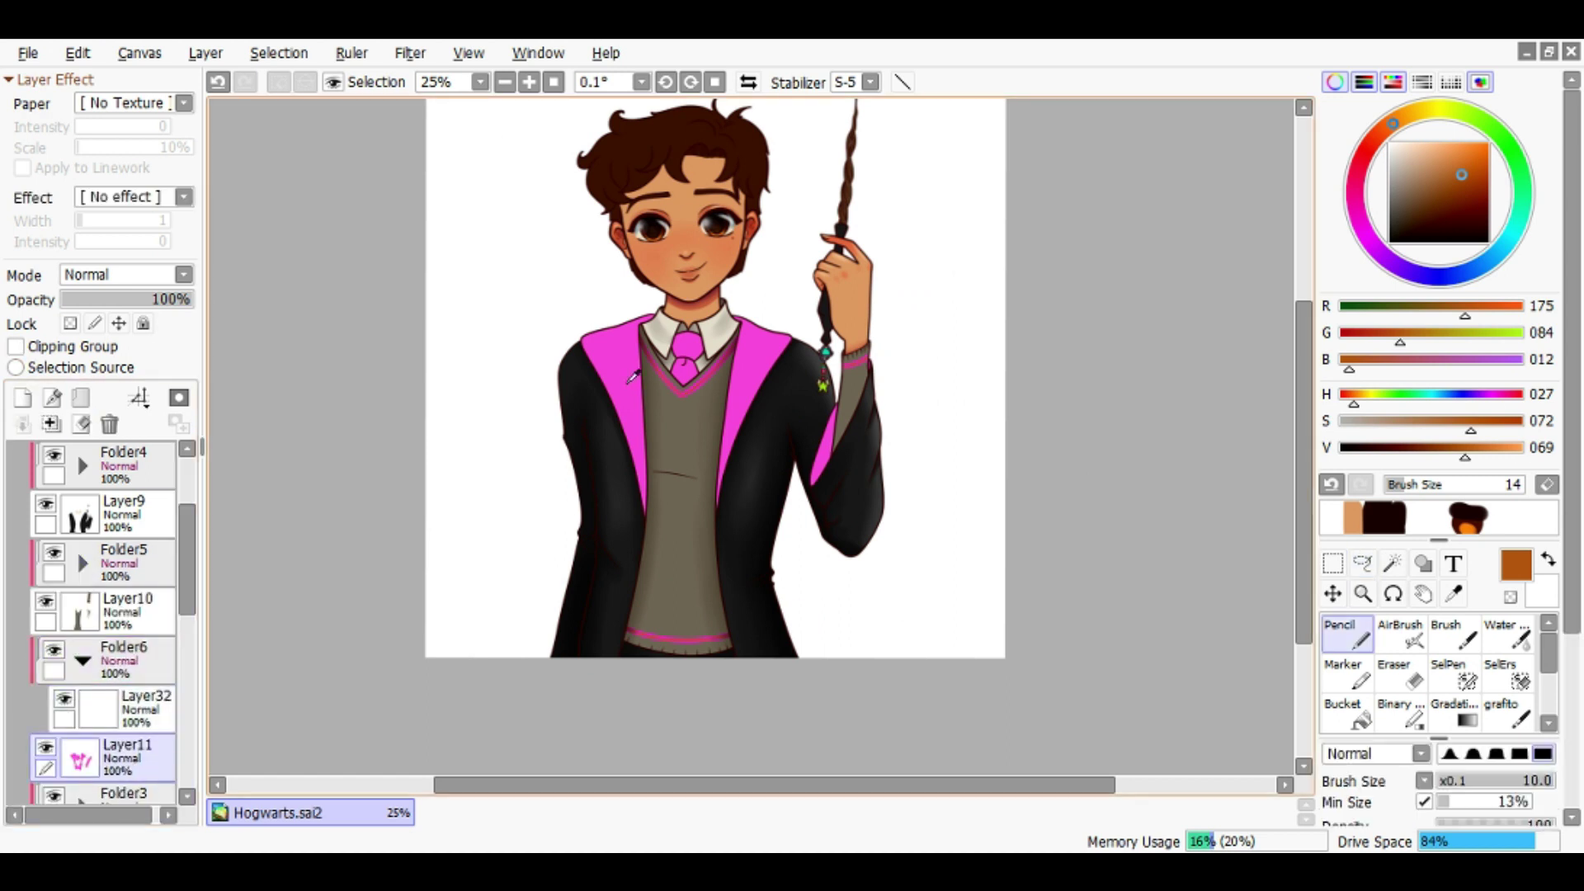
Set the stabilizer to 15 and shade the sleeve lining and tie on Layer11 in dark magenta with the Water brush at size 42 down to 14 and 22
click(1415, 450)
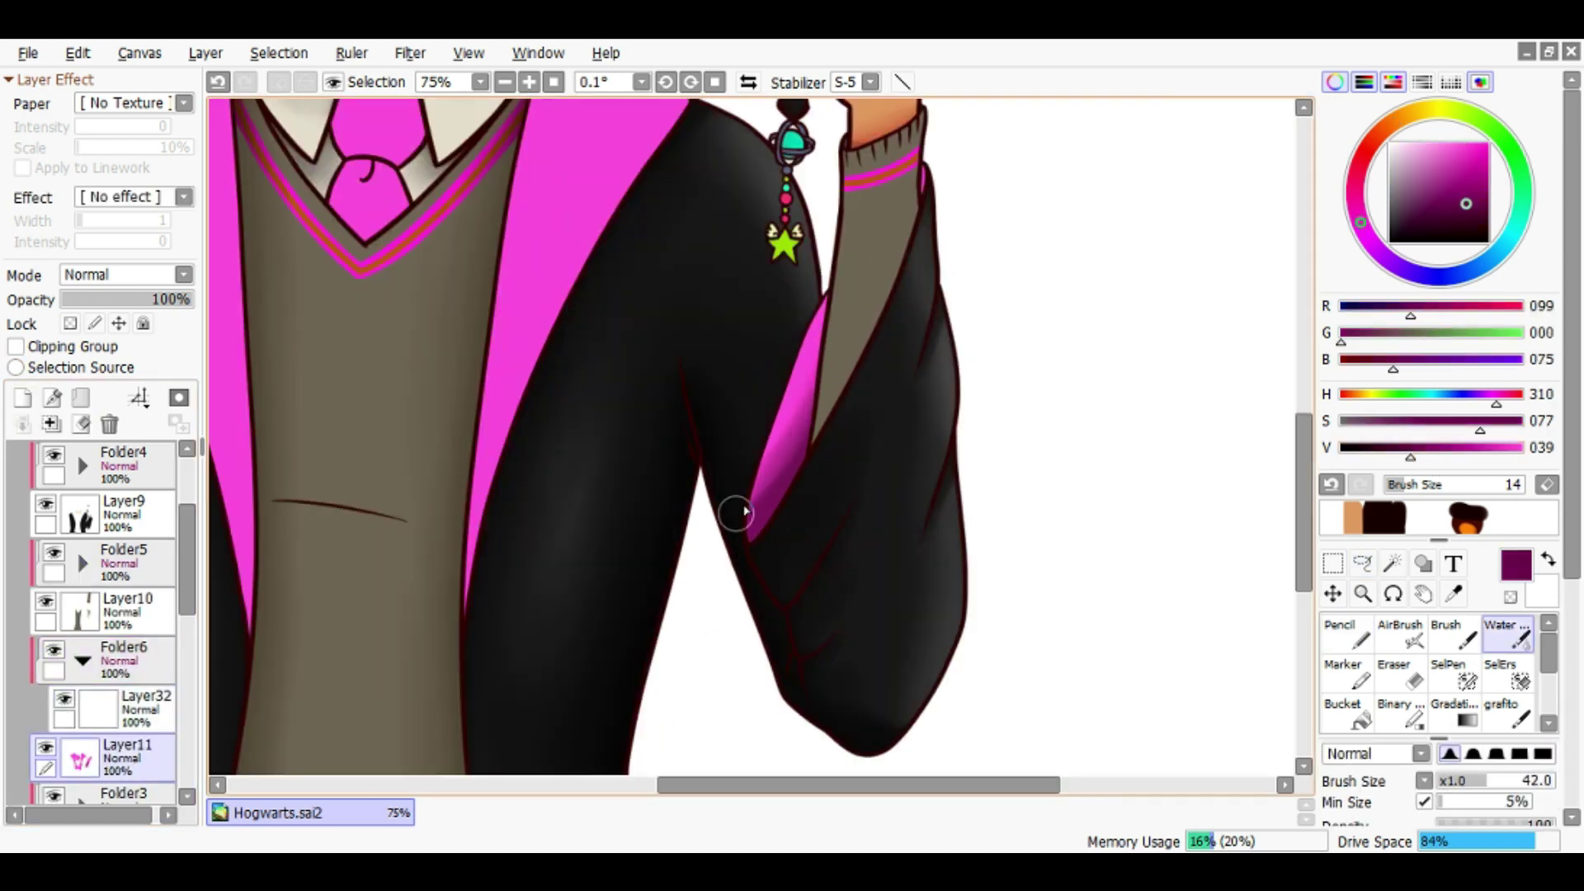
click(870, 82)
click(850, 446)
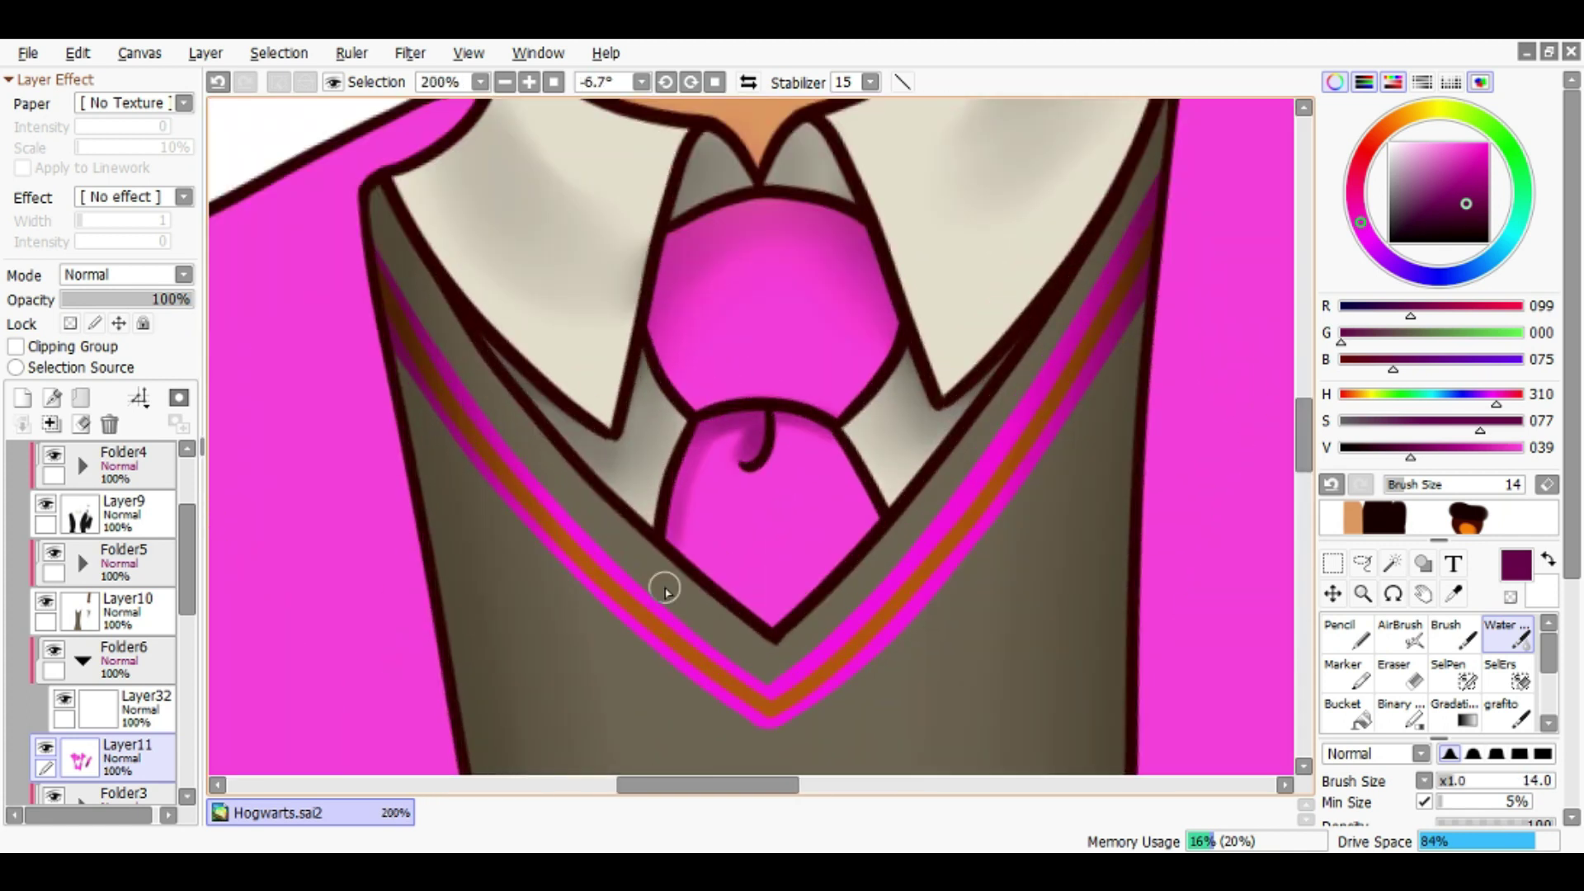
mouse_move(743, 437)
mouse_down()
mouse_move(760, 424)
mouse_move(776, 623)
mouse_move(748, 441)
mouse_up()
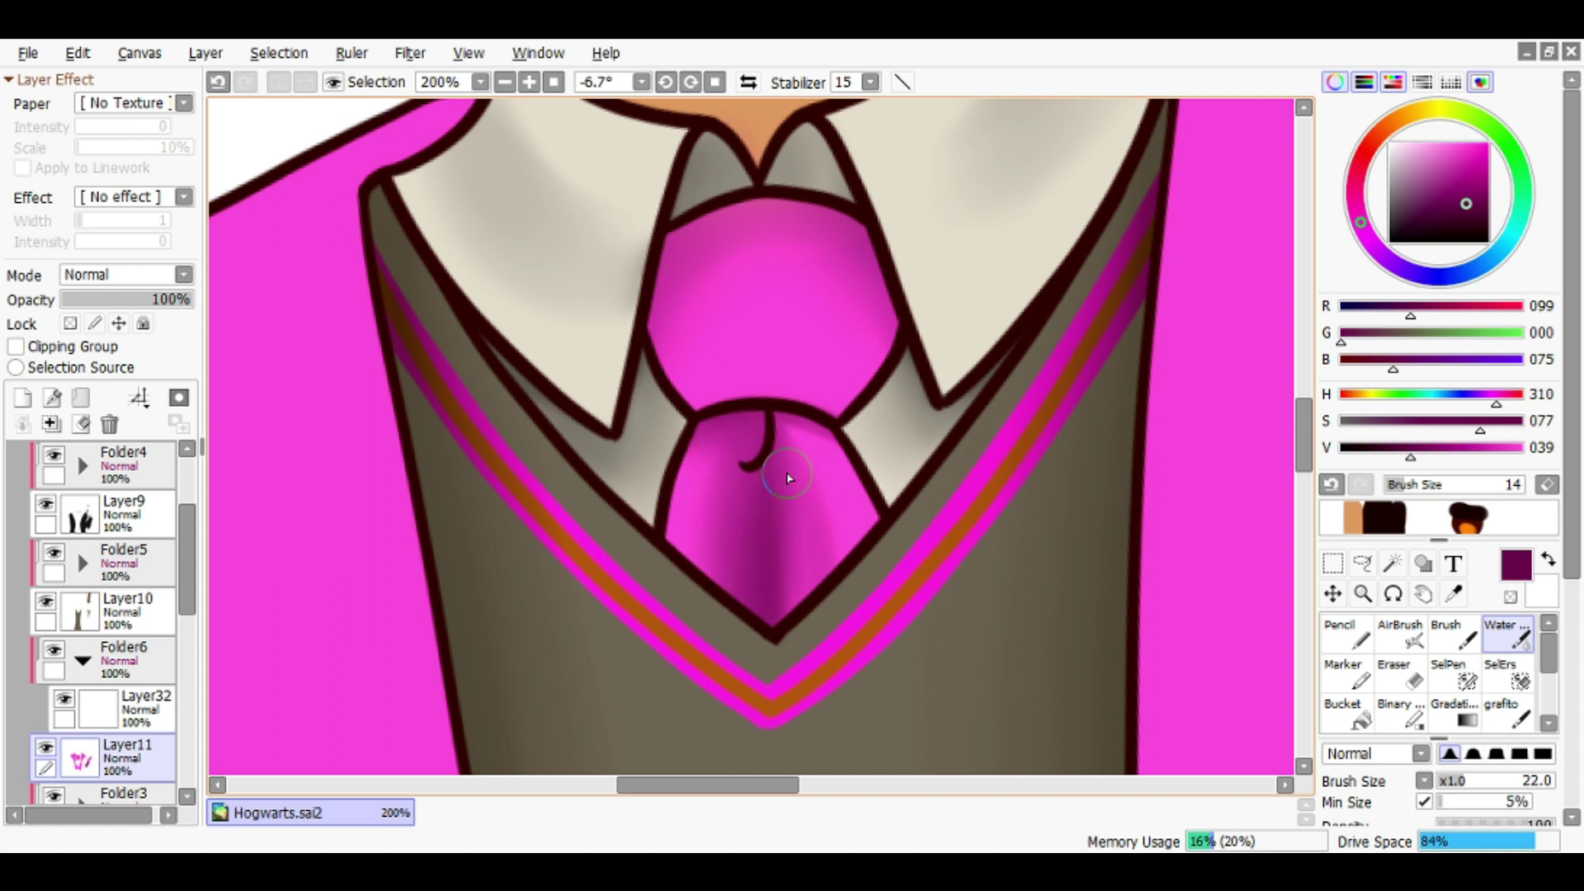
drag(808, 211, 664, 239)
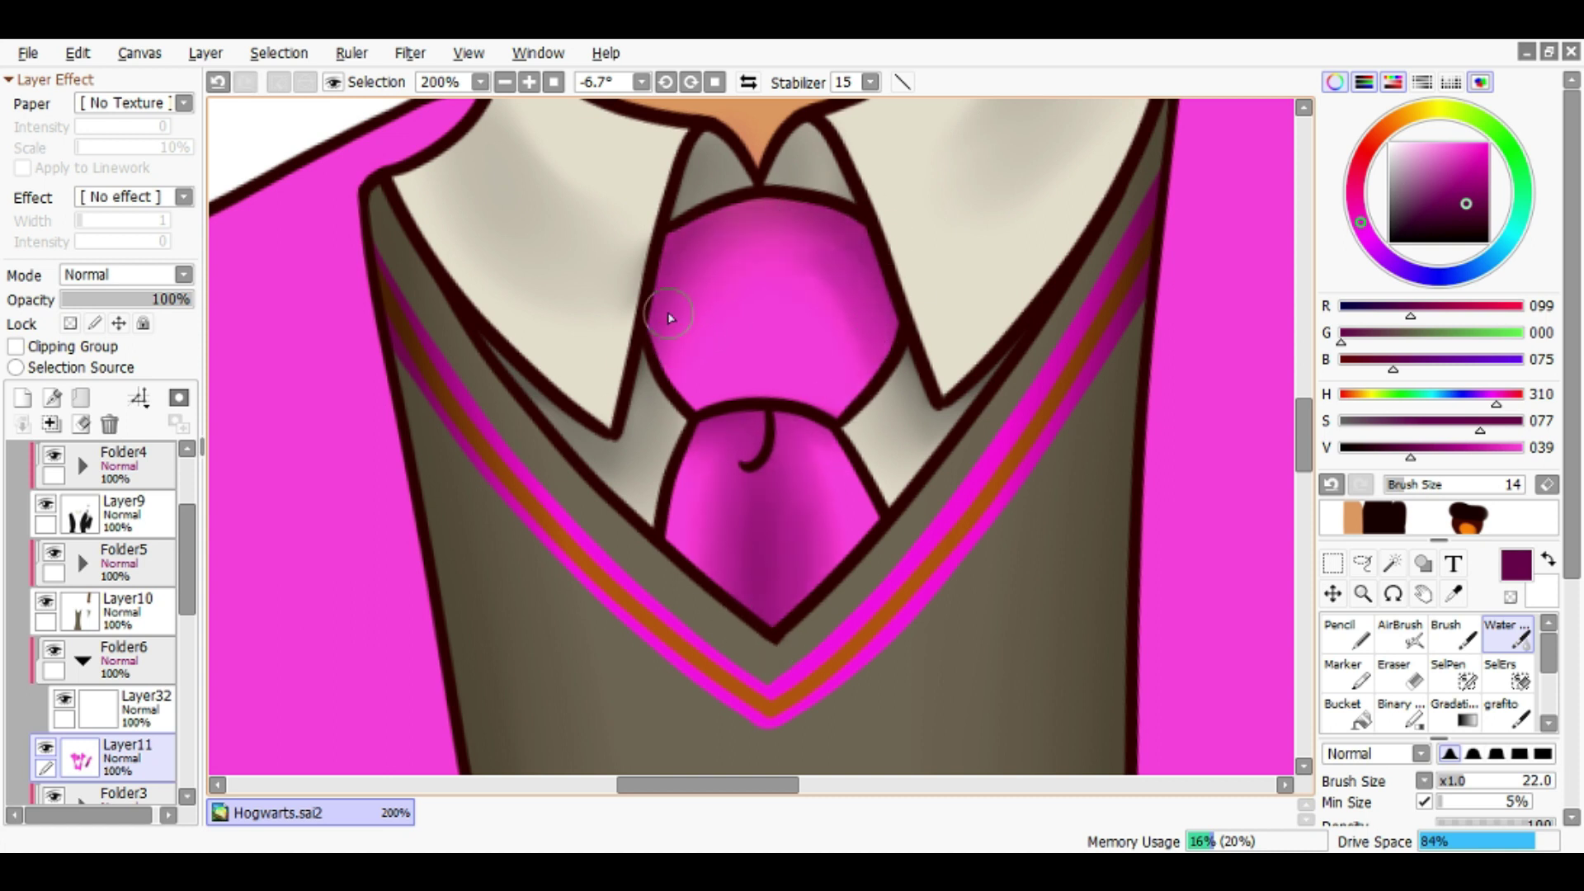
Add a layer below Layer32 in Folder6 and draw thick straight orange-brown diagonal stripes across the tie with the marker at size 7
scroll(683, 327, down, 3)
alt+click(797, 517)
scroll(99, 618, down, 1)
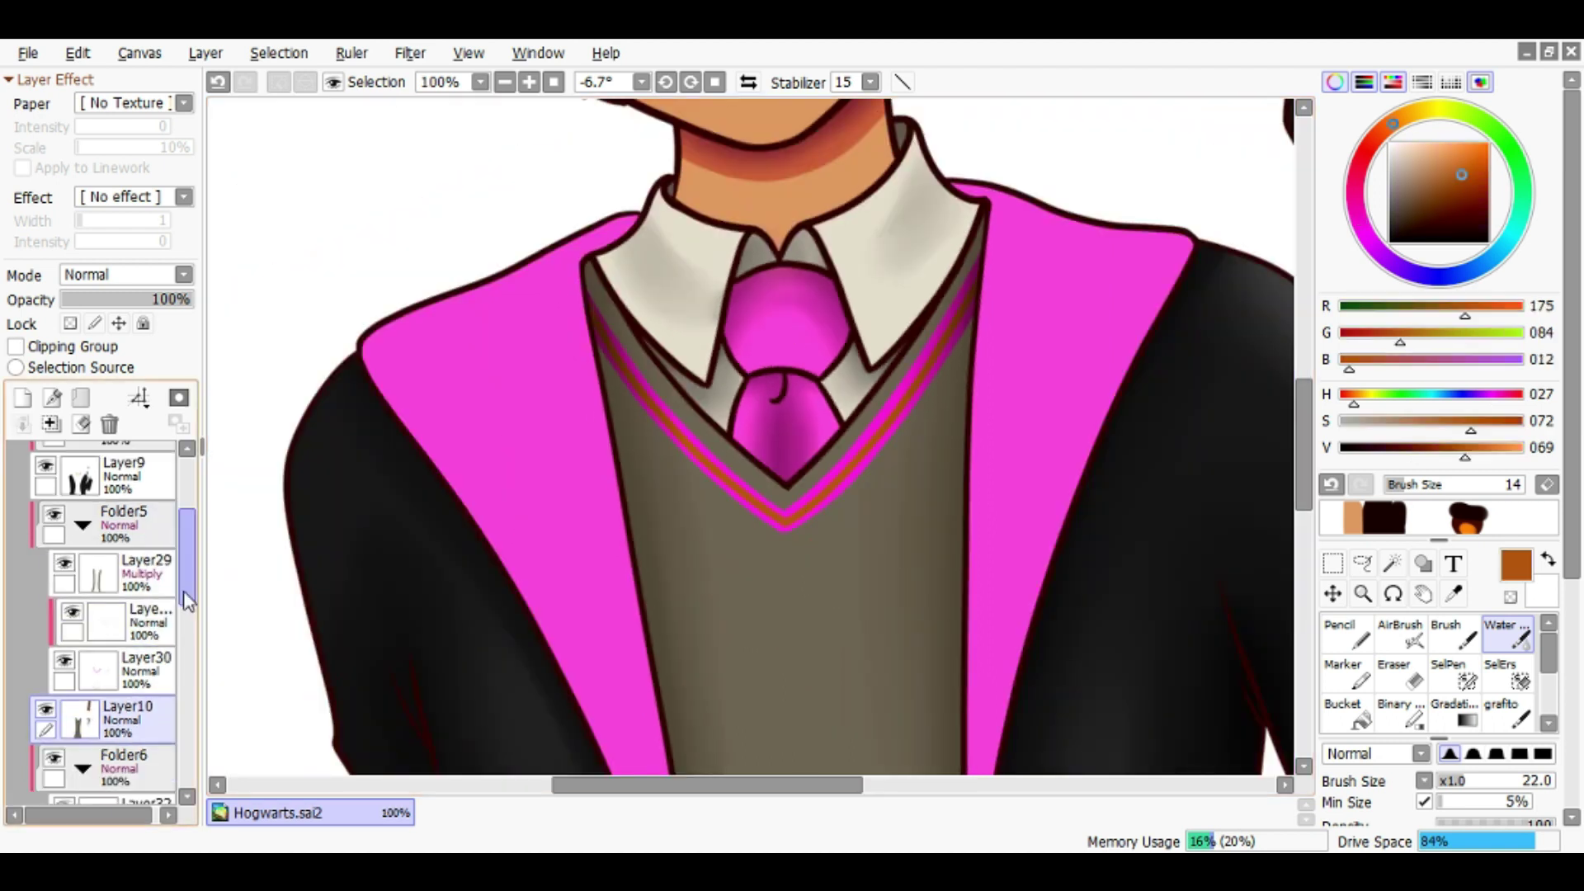
key(ctrl+shift+n)
drag(138, 732, 138, 747)
key(m)
scroll(708, 396, up, 2)
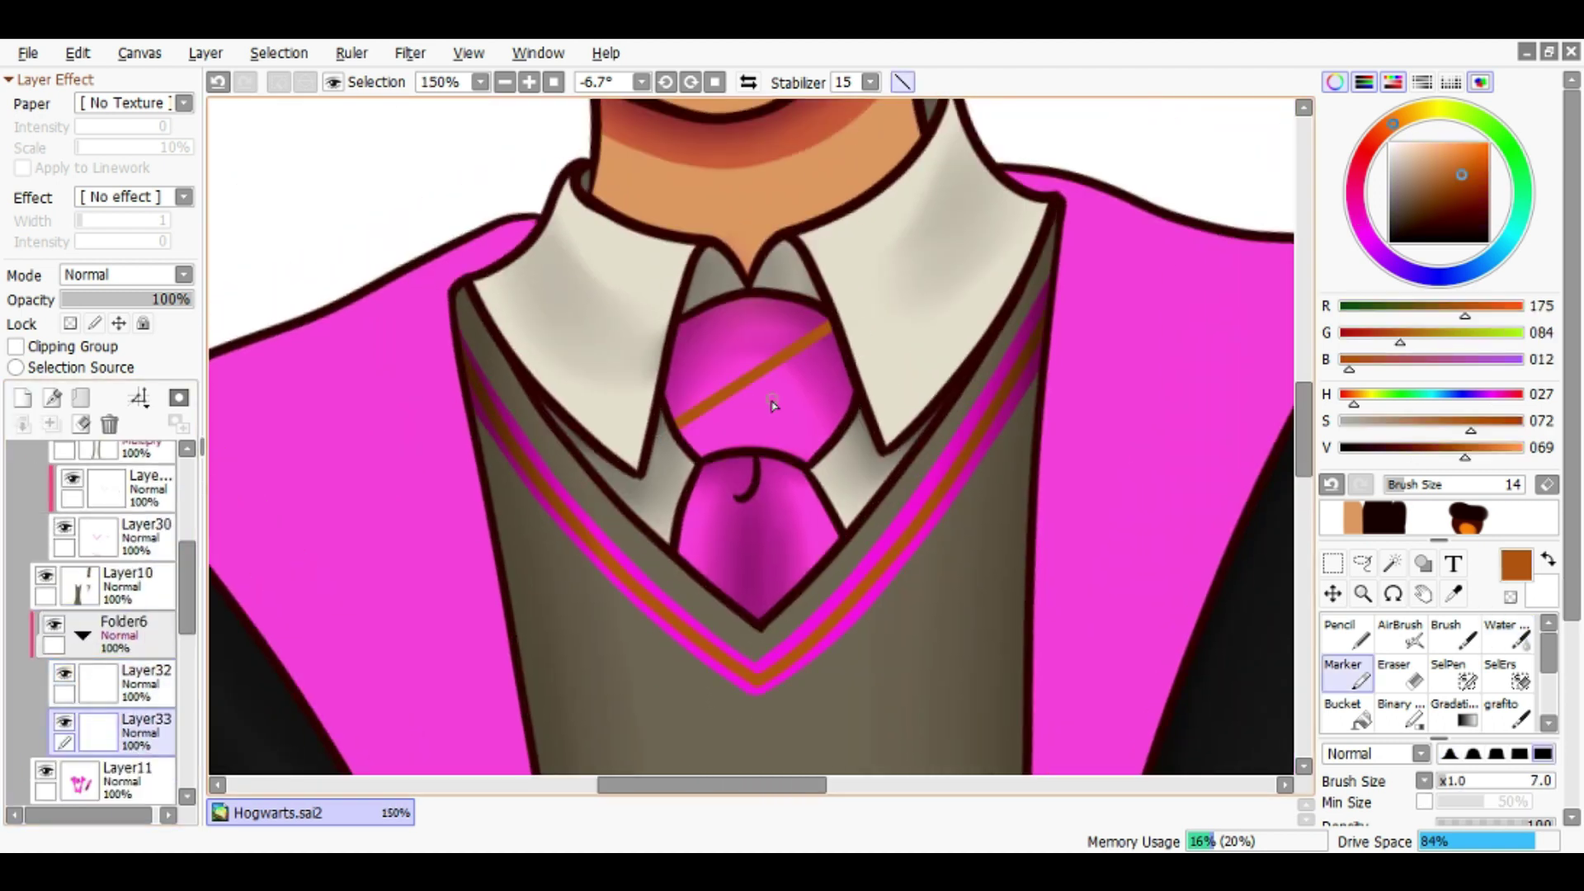
drag(773, 404, 794, 346)
drag(842, 441, 720, 511)
Draw thin orange-brown diagonal lines beside the tie's thick stripes at marker size 2, fill the knot's lower corner at size 6, and save
drag(978, 156, 977, 218)
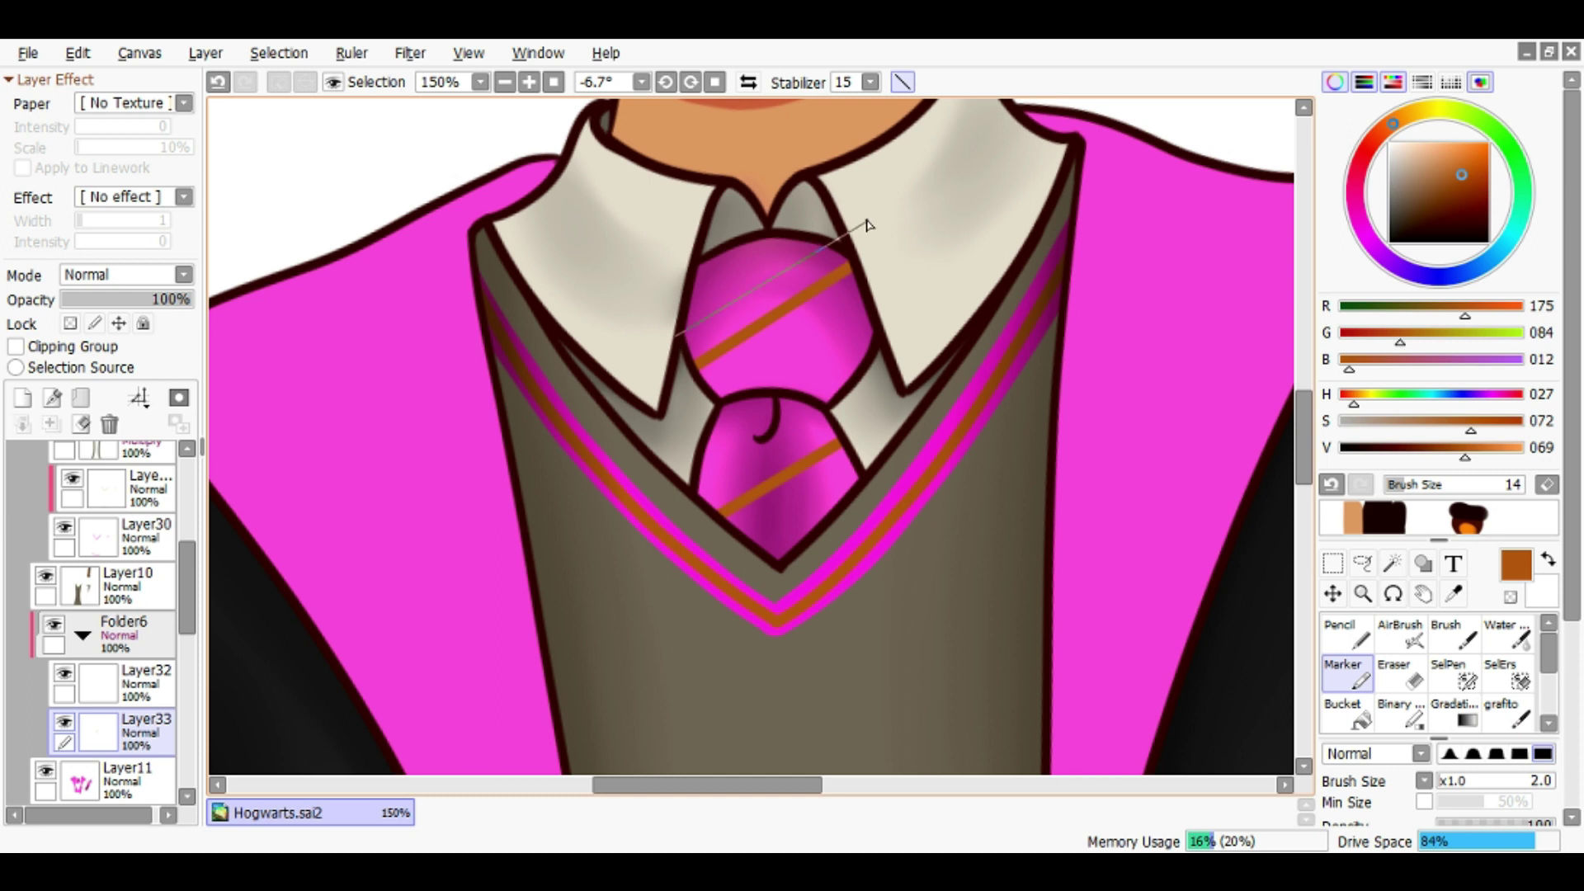
scroll(885, 314, down, 2)
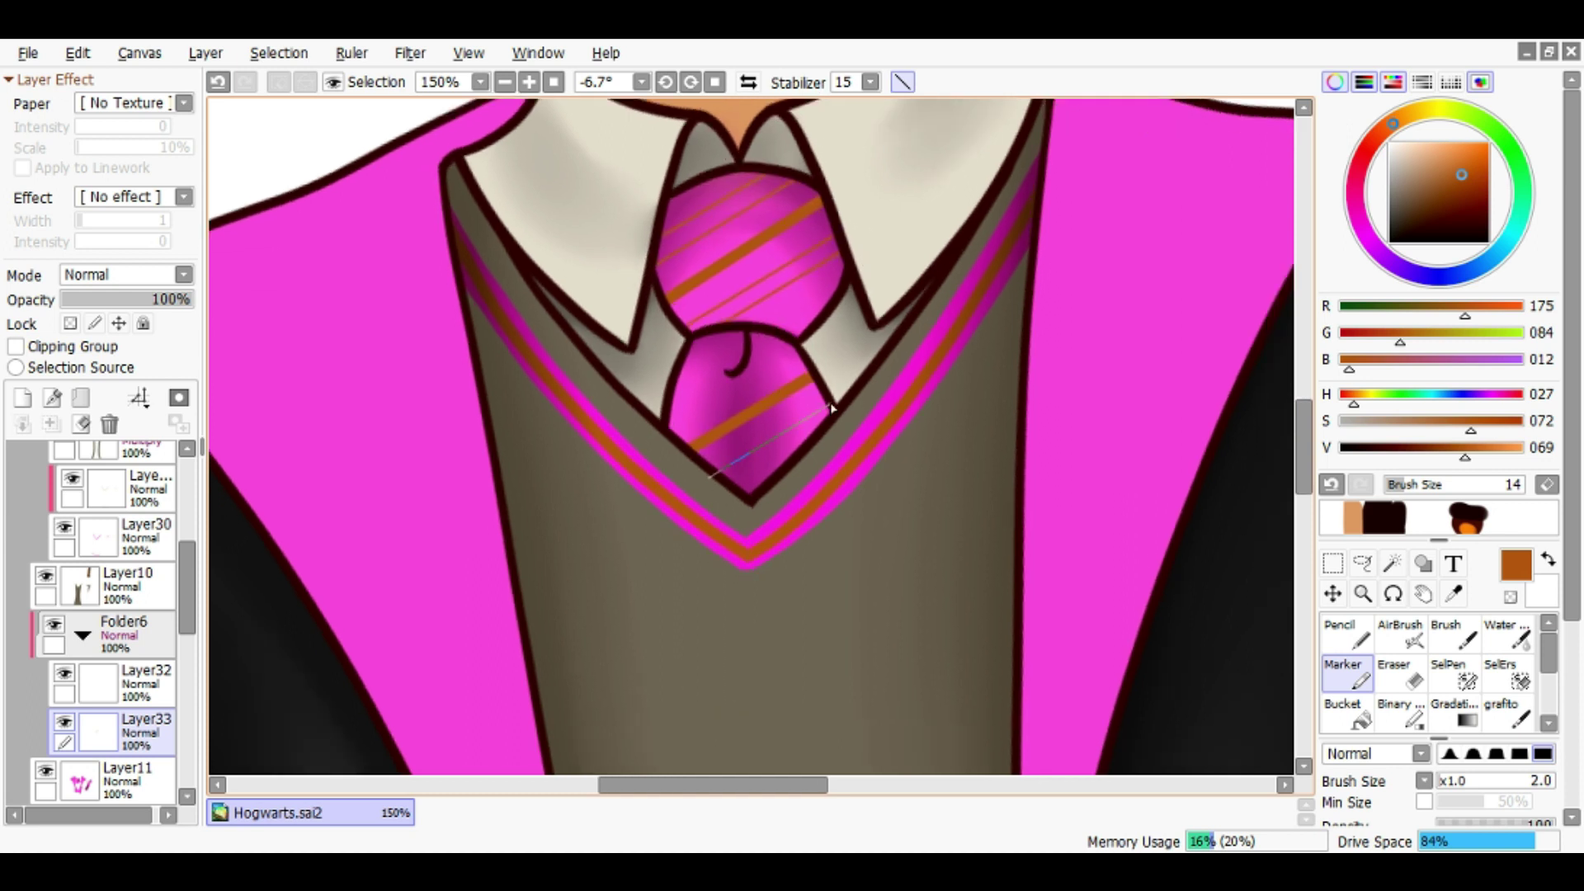
scroll(790, 341, down, 3)
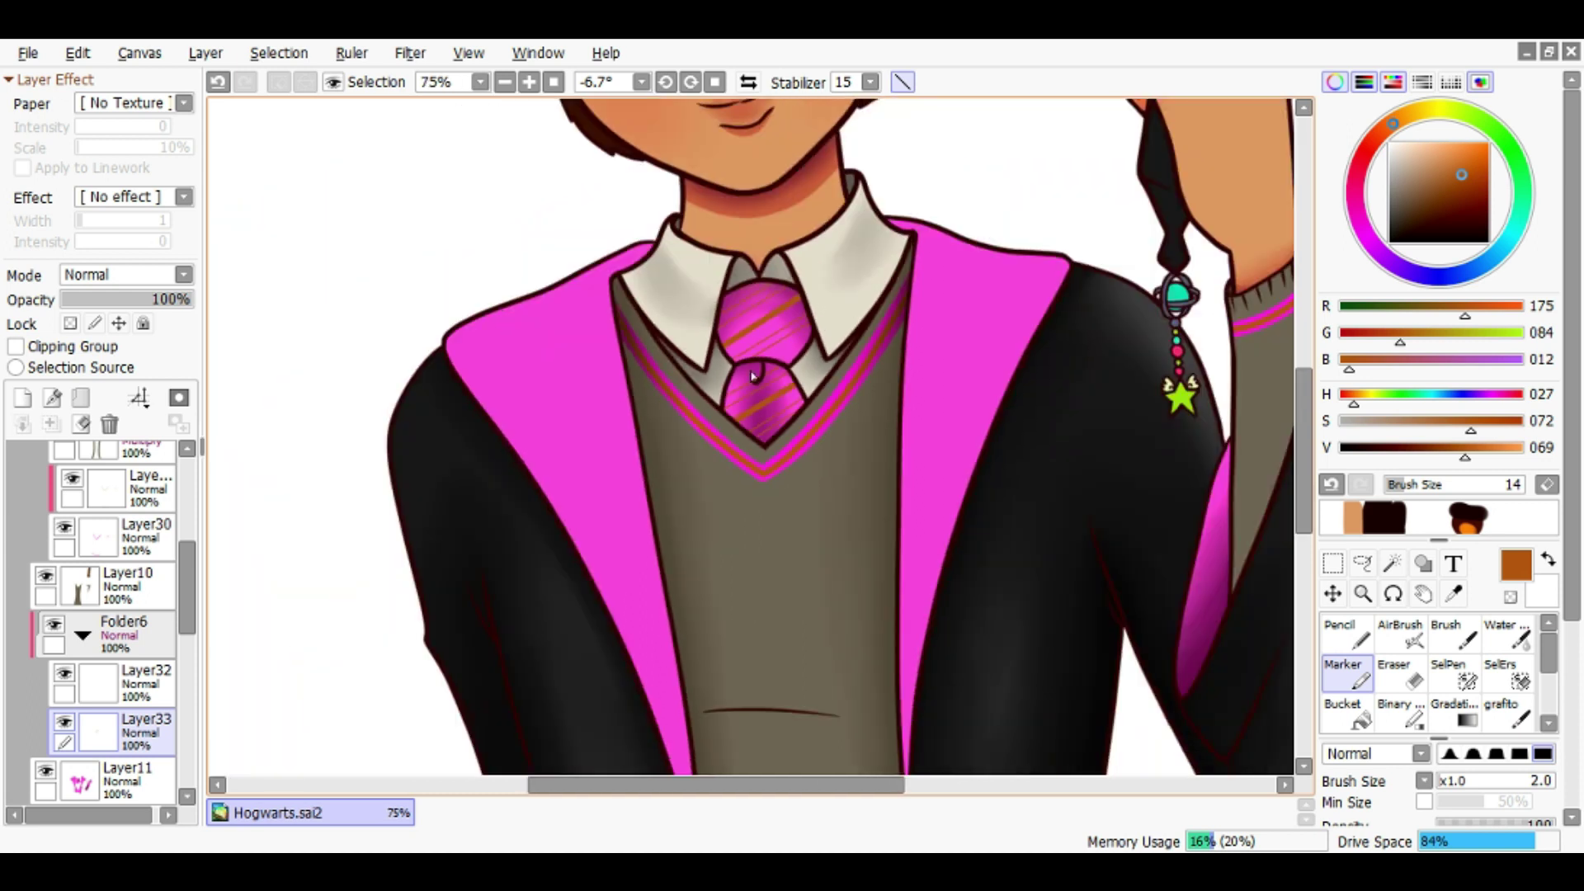
scroll(725, 319, up, 5)
drag(725, 319, 742, 319)
scroll(822, 425, down, 1)
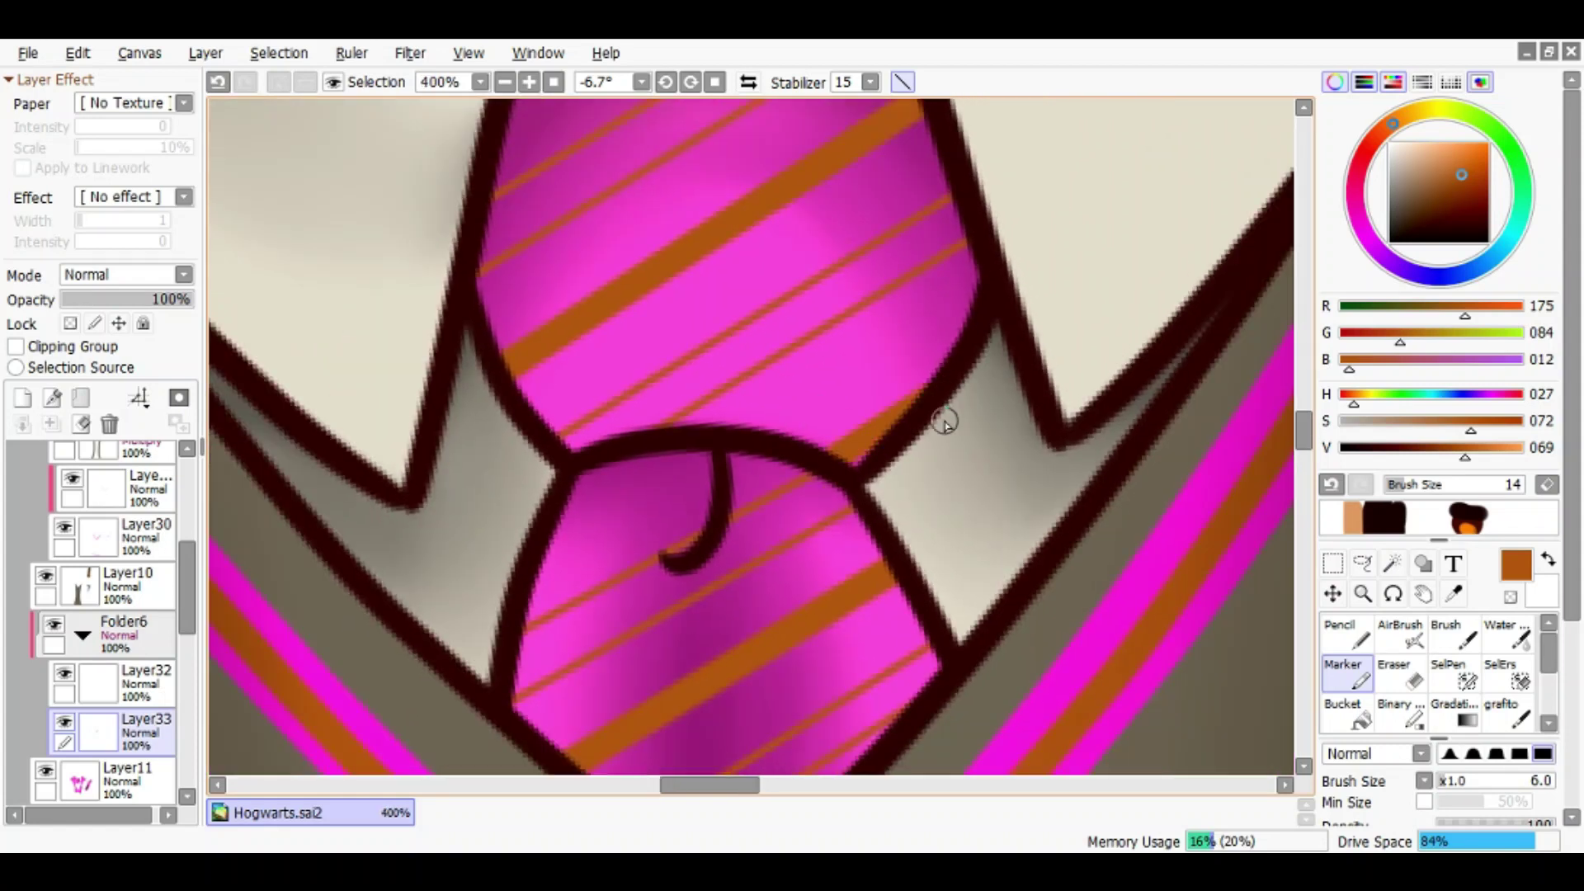
scroll(700, 478, down, 5)
key(ctrl+s)
scroll(785, 364, up, 3)
scroll(807, 425, down, 2)
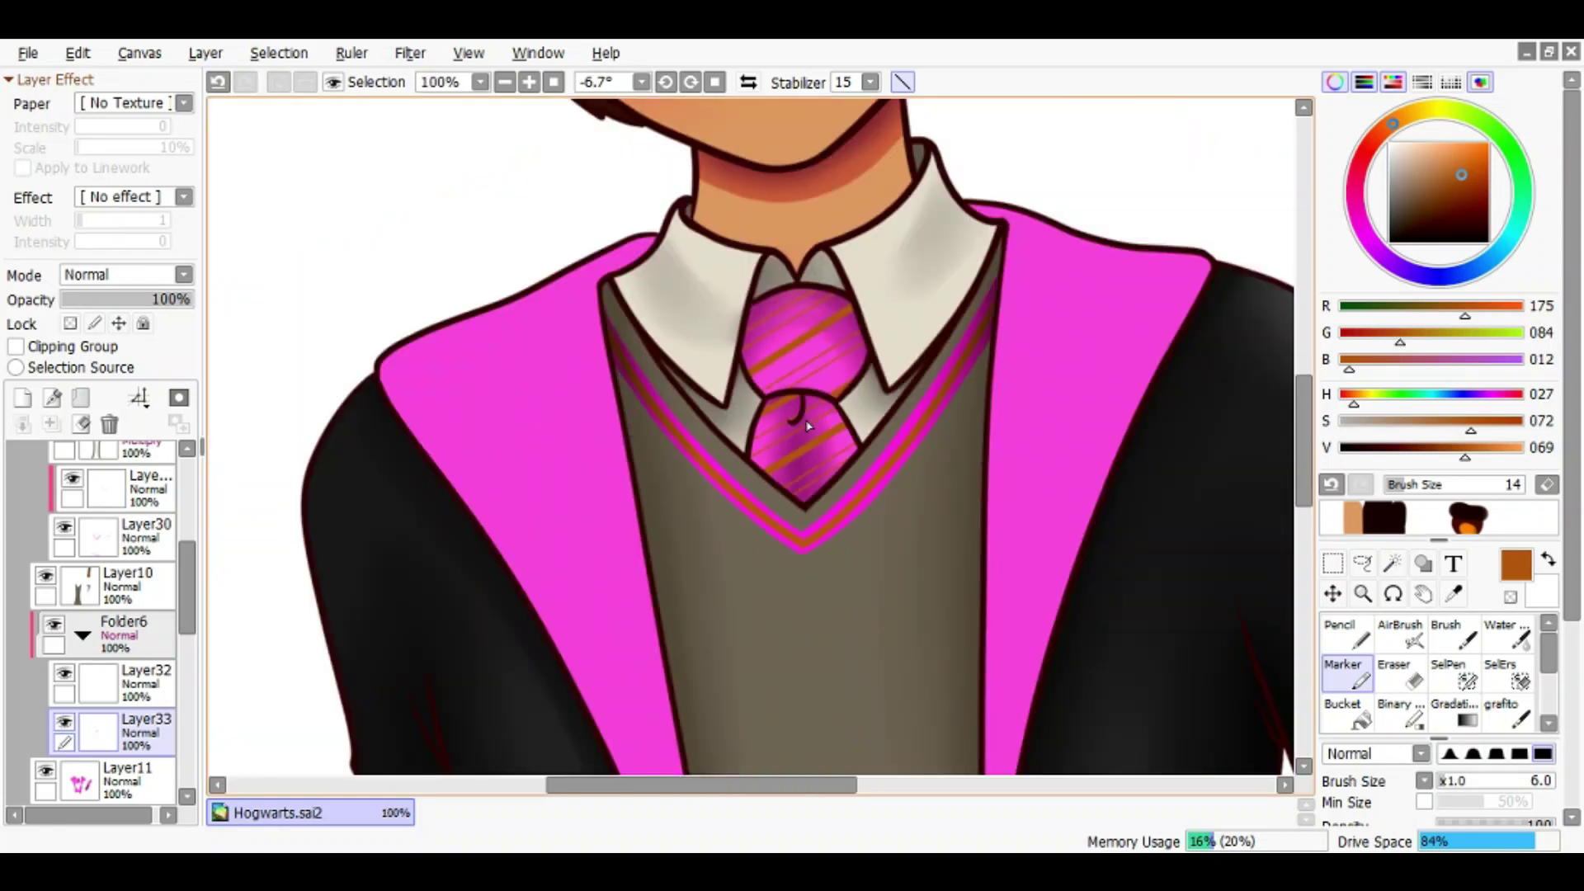
Shade the robe's magenta lapels along the sweater on Layer32 in dark magenta with the Water brush at size 69
scroll(664, 420, down, 2)
click(140, 684)
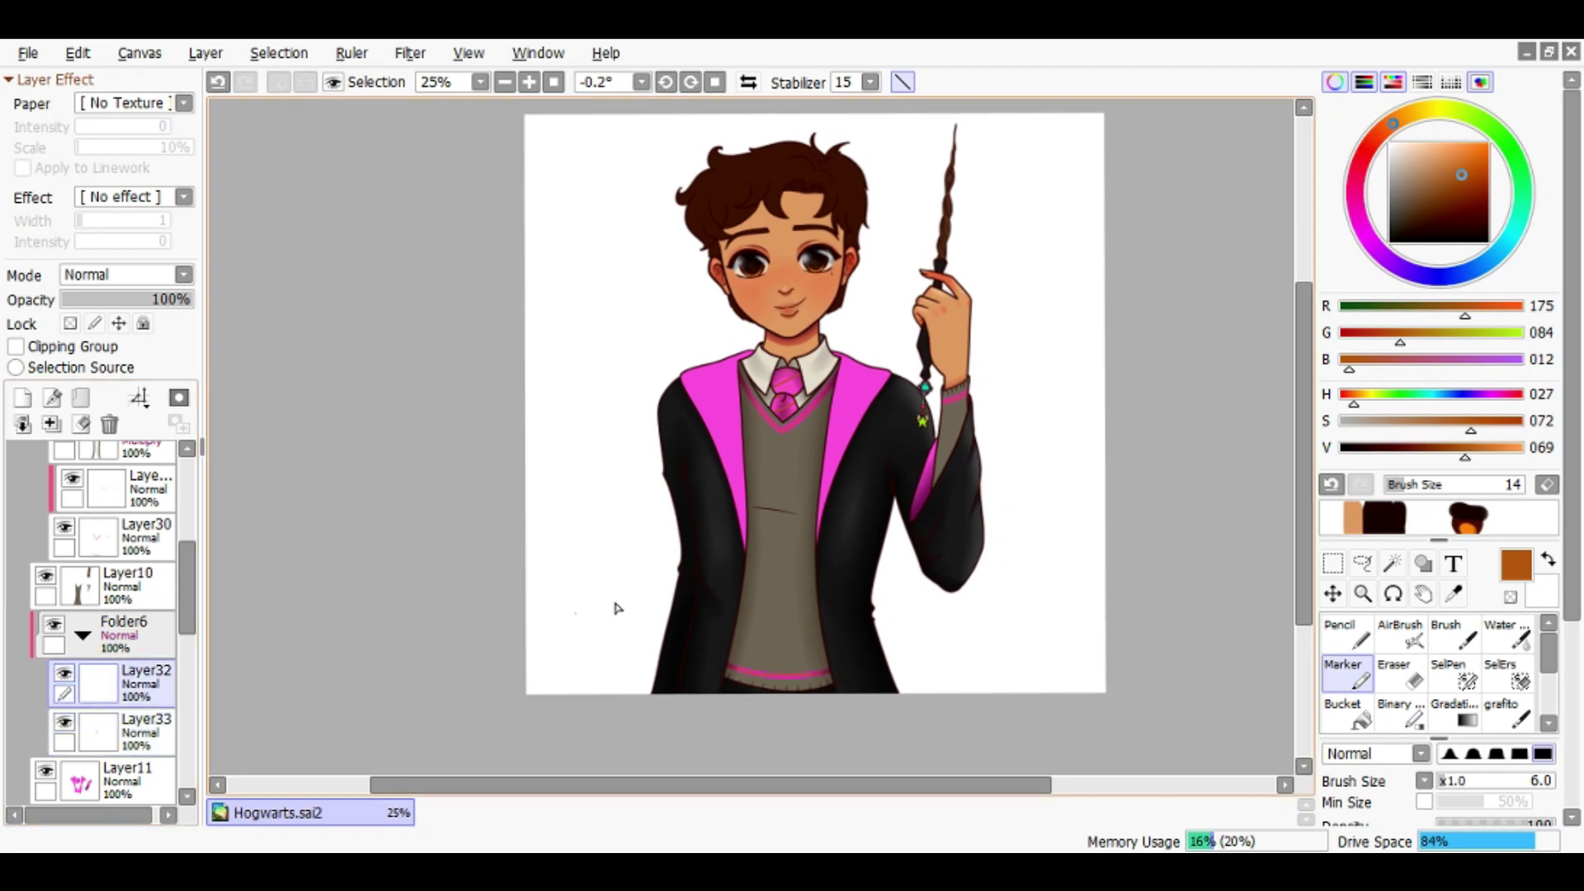
click(165, 735)
click(65, 724)
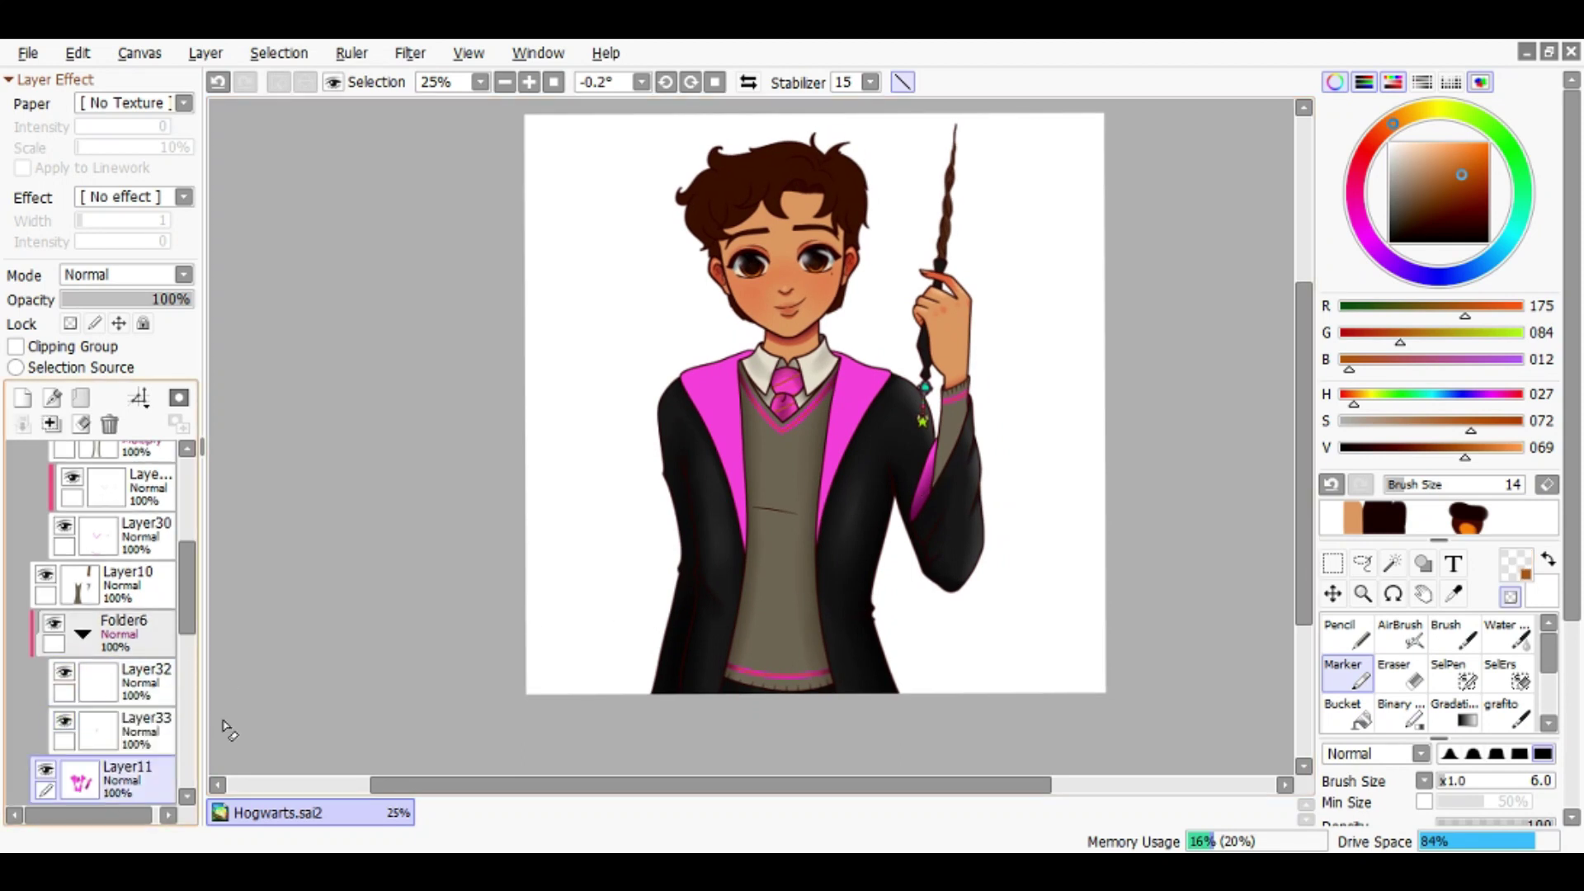
click(140, 685)
scroll(693, 629, up, 1)
drag(693, 629, 699, 281)
drag(846, 644, 881, 216)
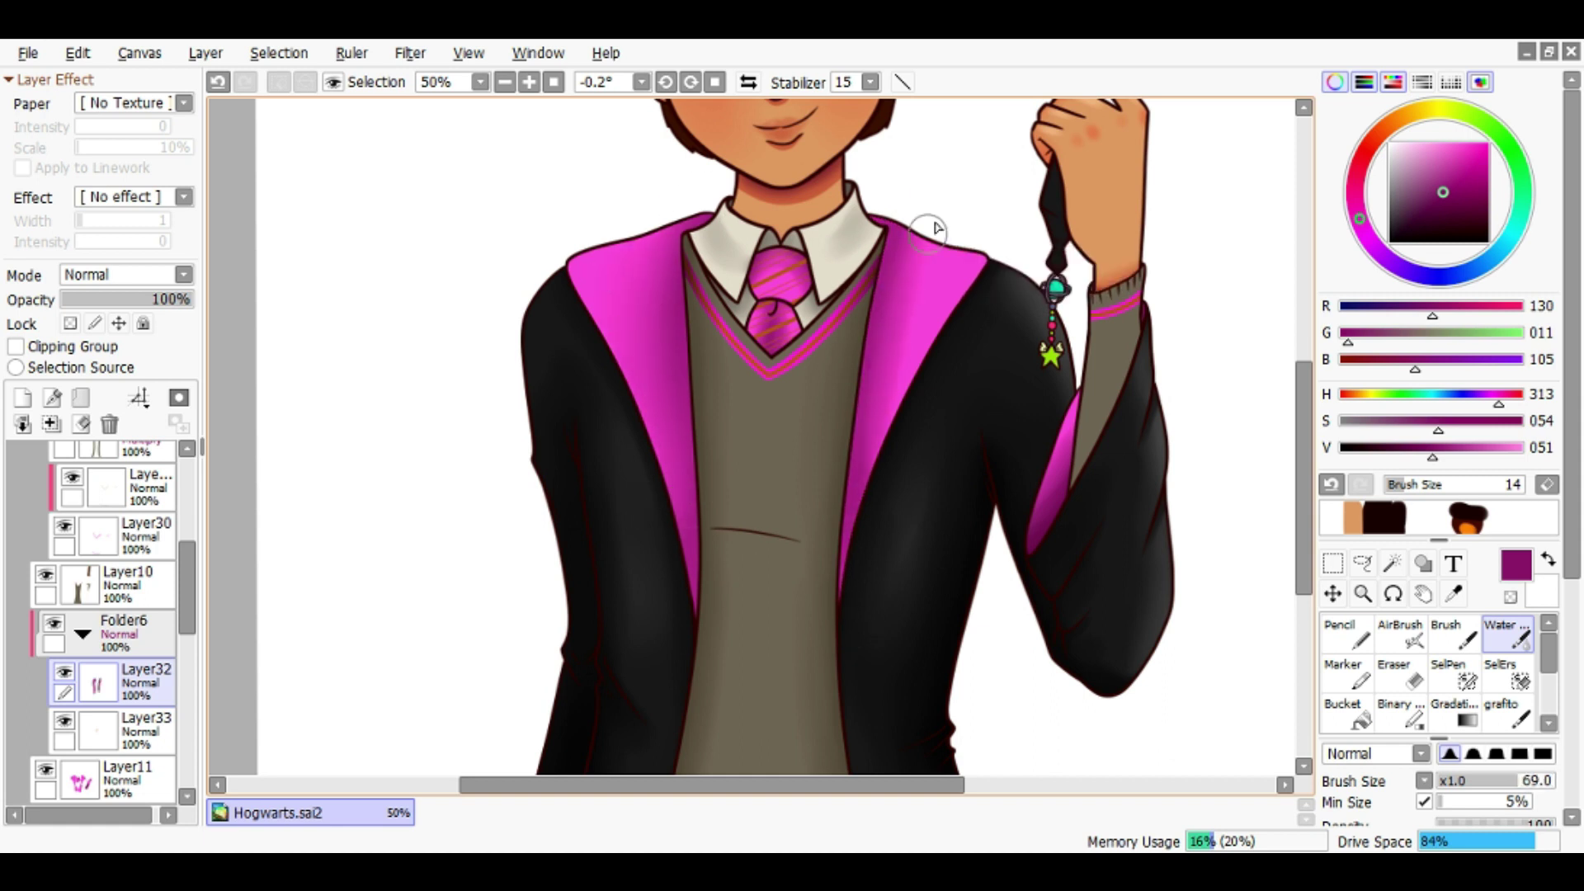
key(ctrl+z)
Paint over the old shading of the tie on Layer11 with the flat magenta base colour, using the pencil at size 79
scroll(825, 412, down, 1)
scroll(825, 413, up, 1)
click(128, 775)
click(1347, 633)
alt+click(907, 272)
scroll(745, 223, up, 3)
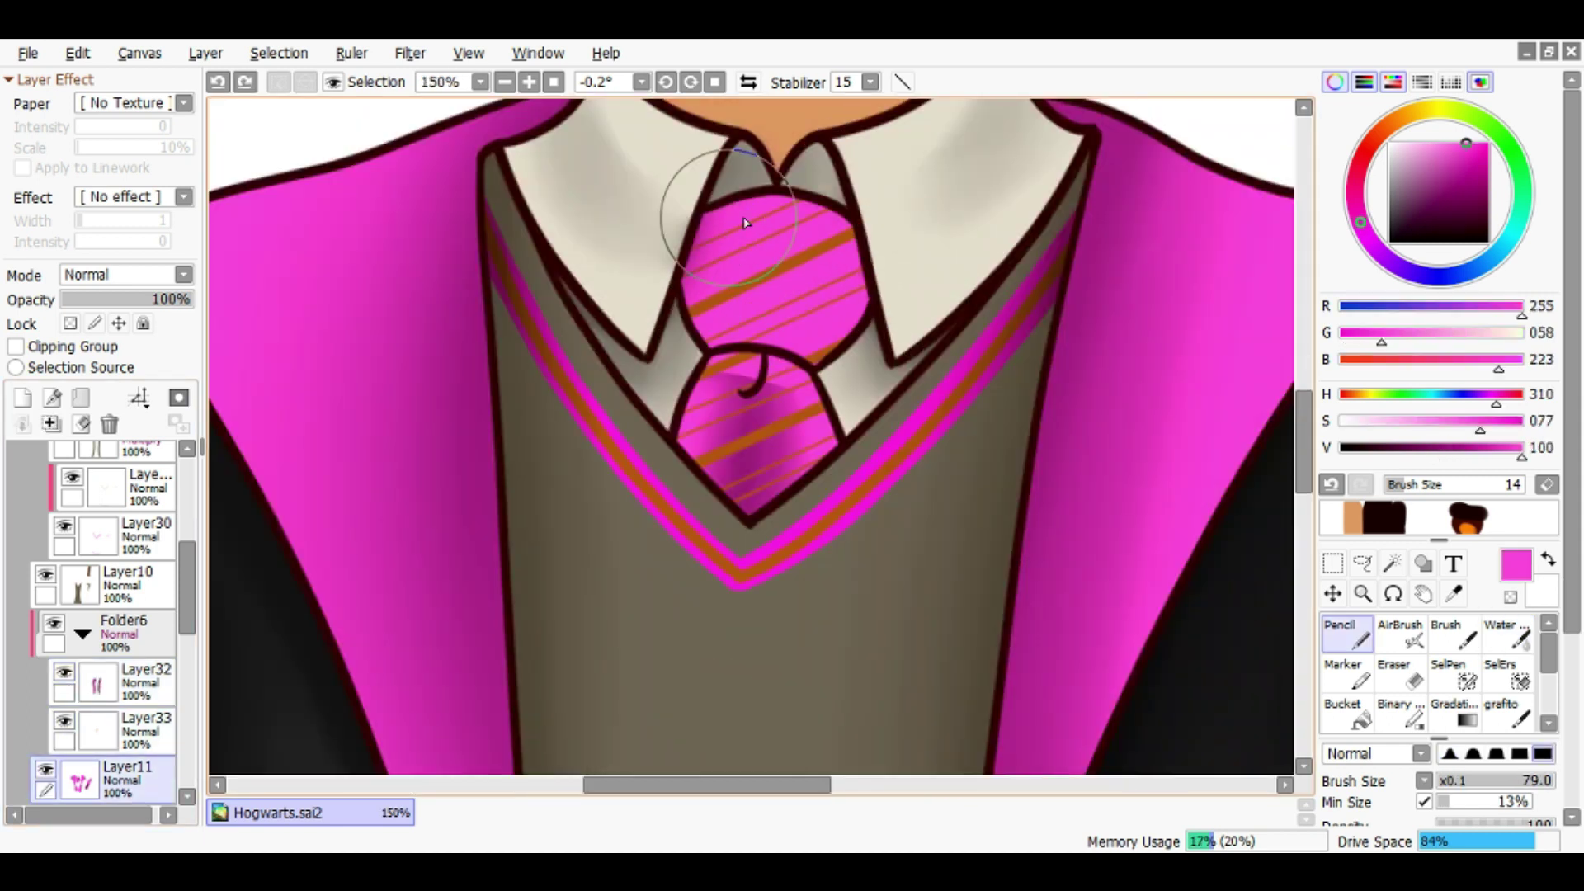
scroll(745, 222, down, 3)
Shade the raised sleeve's magenta lining on Layer32 in dark magenta with the Water brush at size 56
click(132, 683)
click(1508, 633)
alt+click(806, 622)
scroll(807, 622, up, 2)
mouse_move(839, 657)
mouse_down()
mouse_move(828, 563)
mouse_move(891, 385)
mouse_up()
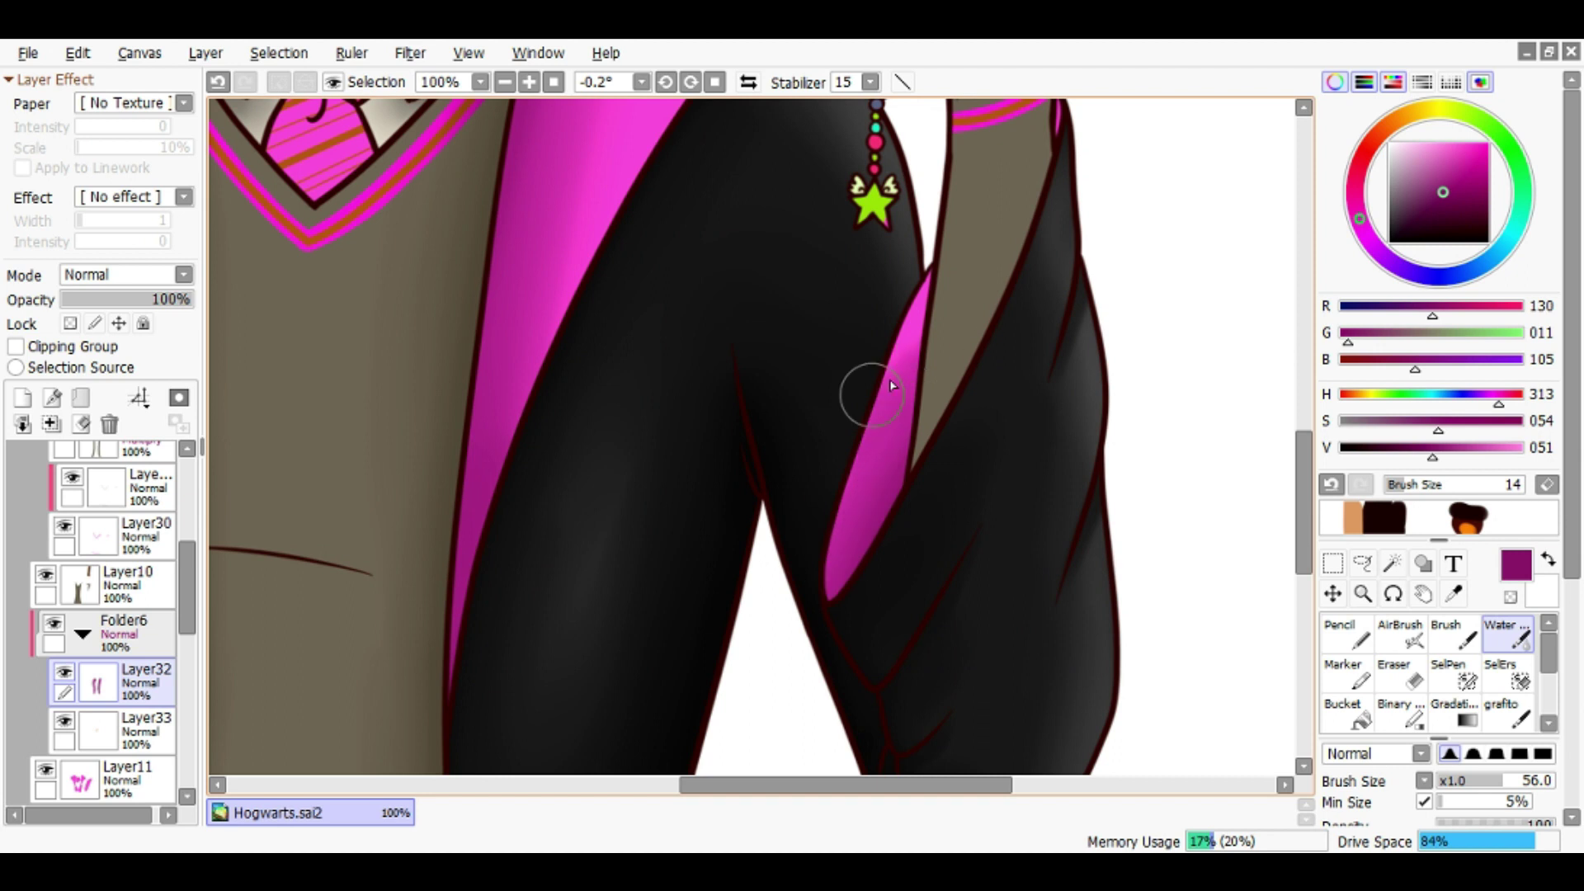
scroll(743, 399, down, 2)
Shade the striped tie's knot and tail on Layer32 in dark magenta, reducing the Water brush to size 12
scroll(655, 449, up, 4)
mouse_move(655, 449)
mouse_down()
mouse_move(943, 450)
mouse_move(916, 399)
mouse_move(745, 490)
mouse_move(895, 329)
mouse_move(781, 524)
mouse_move(798, 594)
mouse_up()
key(bracketleft)
key(bracketleft)
key(bracketleft)
key(bracketleft)
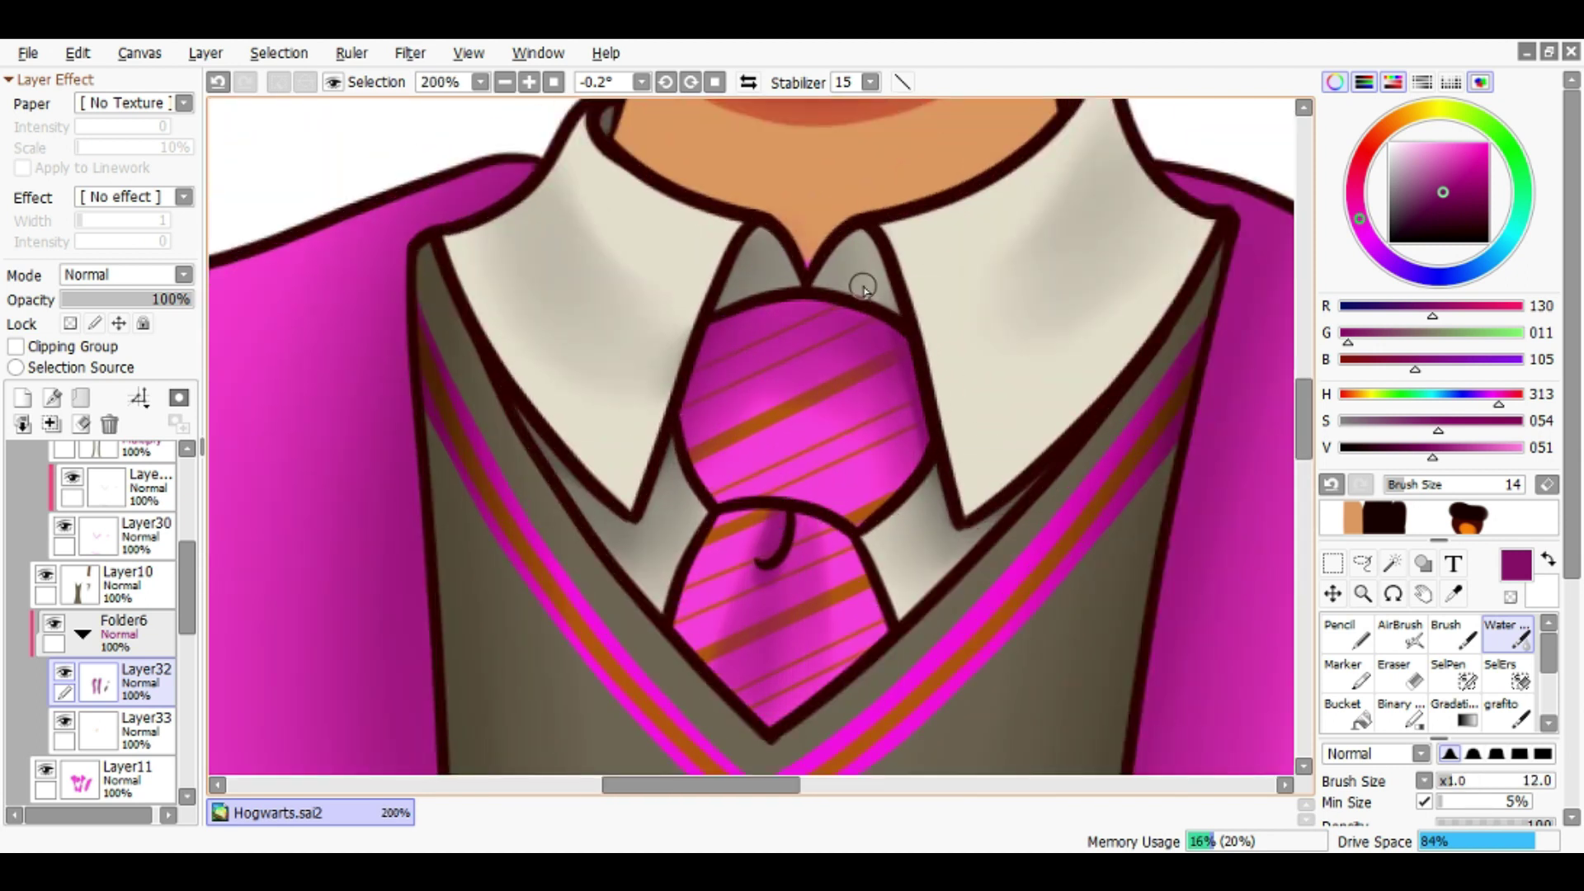
Add an Overlay layer above Layer32, paint light pink highlights on the tie with the Water brush at size 21, and save
key(ctrl+shift+n)
key(n)
alt+click(718, 329)
scroll(718, 347, down, 3)
scroll(390, 478, up, 2)
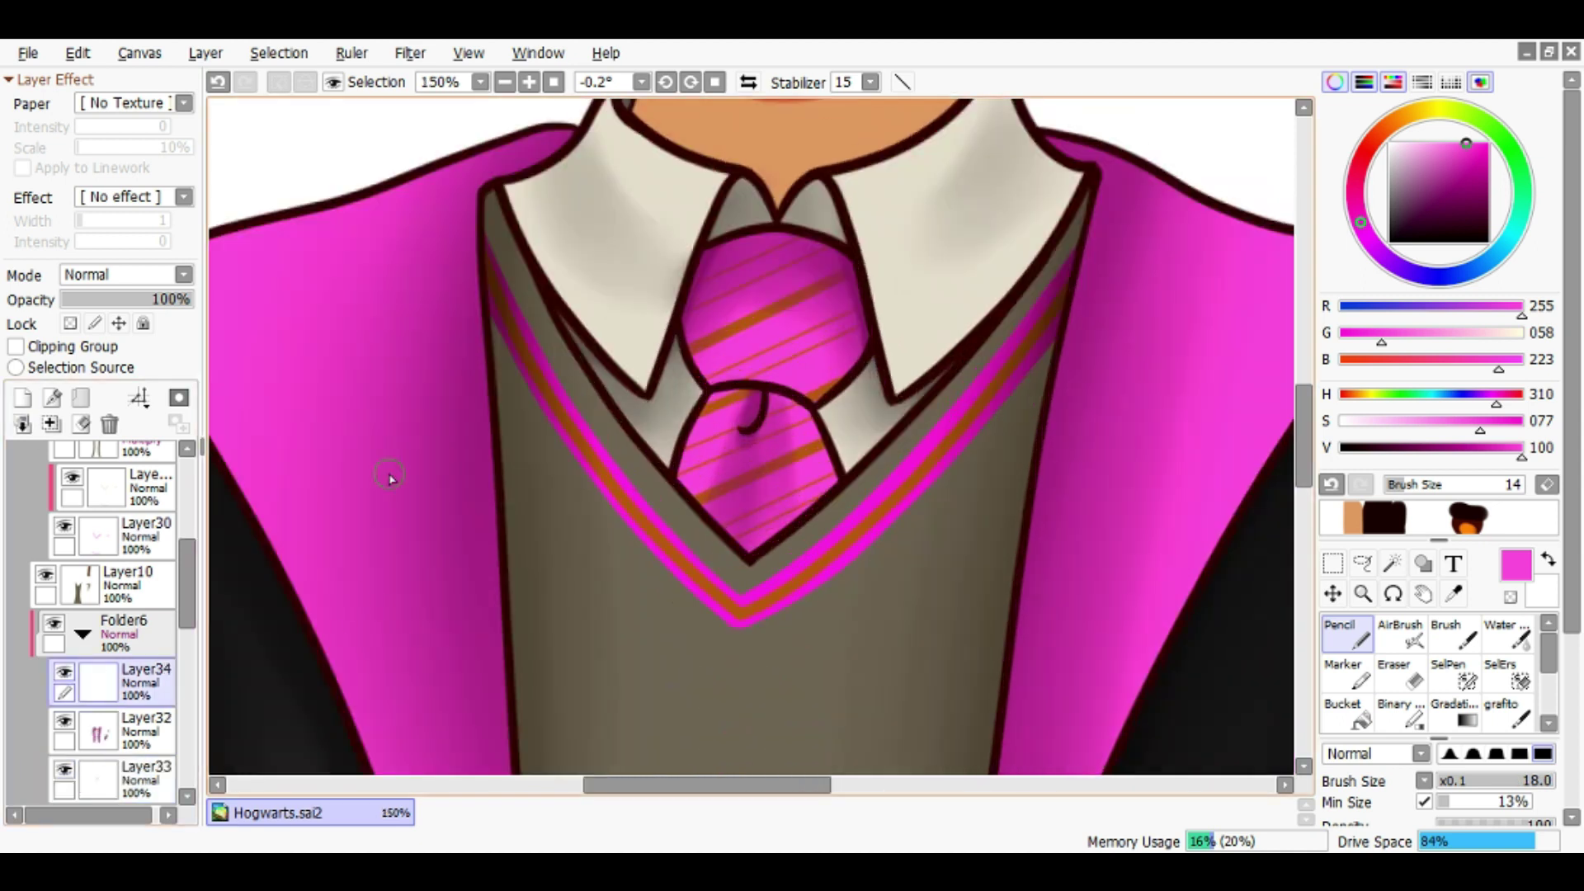
click(1414, 143)
click(1508, 635)
scroll(742, 412, up, 1)
drag(850, 288, 718, 379)
click(183, 274)
click(74, 345)
scroll(709, 444, down, 4)
key(ctrl+s)
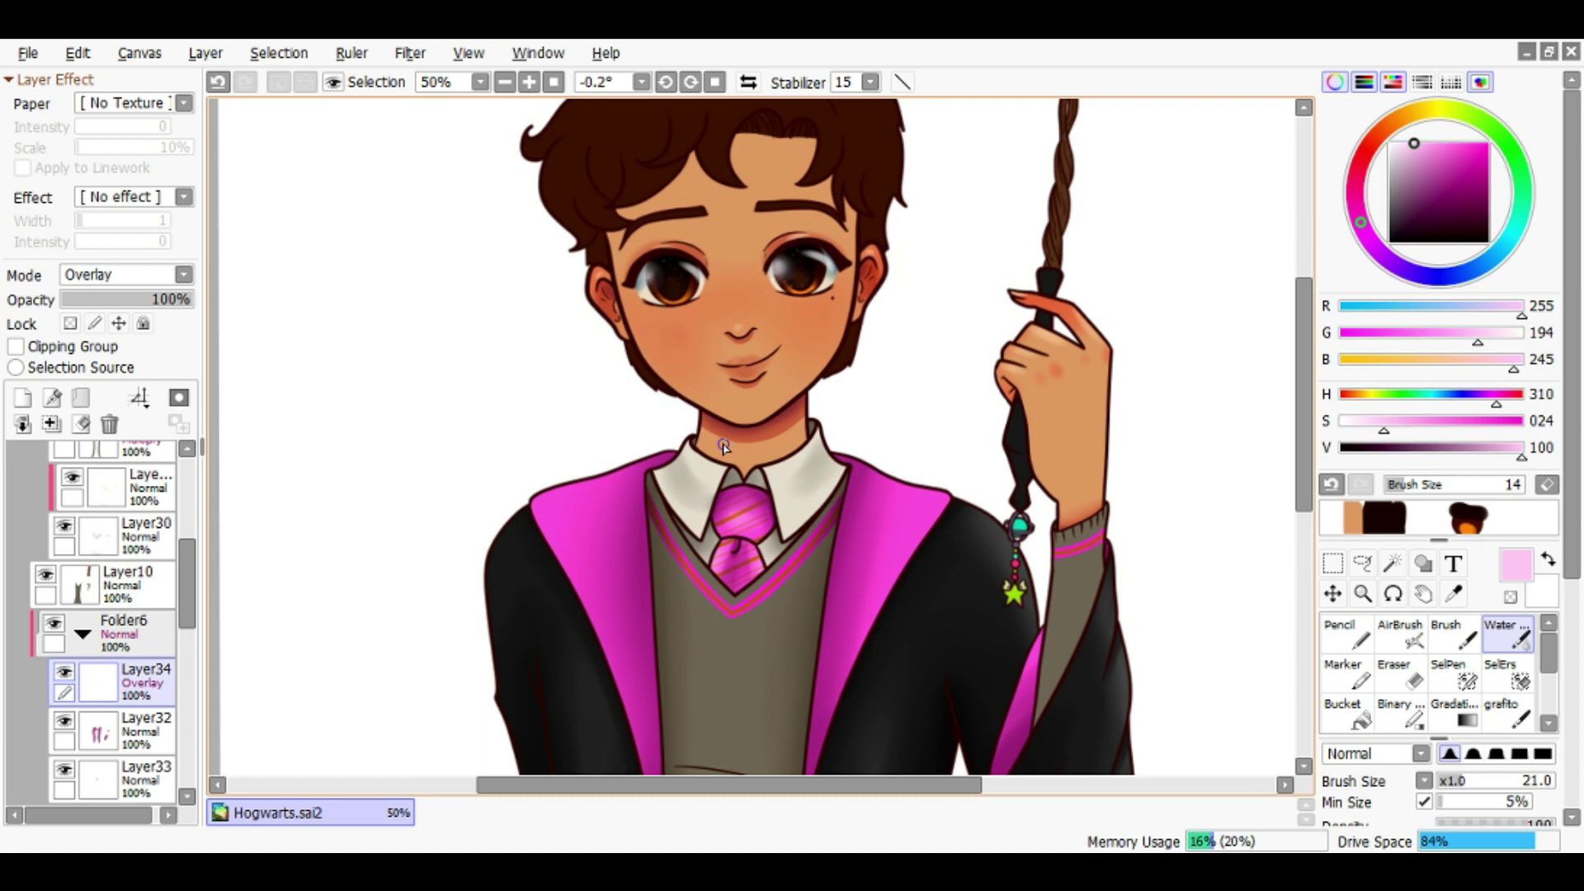
Highlight the outer edges of both robe lapels and the sleeve lining in light pink on Layer34 with the Water brush at size 47
scroll(723, 446, down, 1)
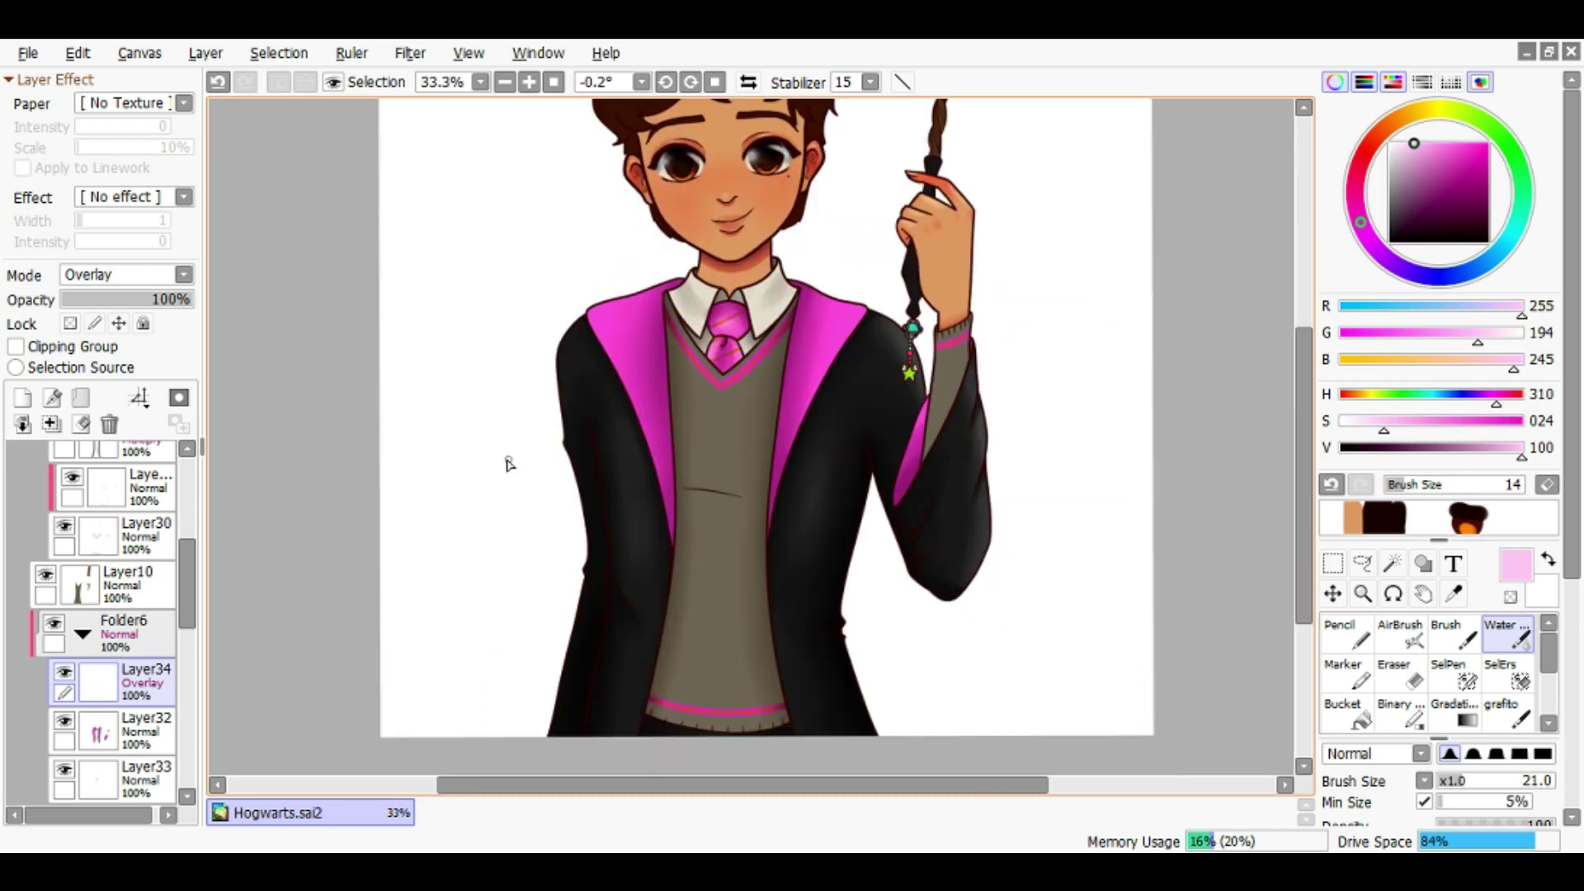
scroll(506, 460, up, 3)
drag(601, 434, 703, 739)
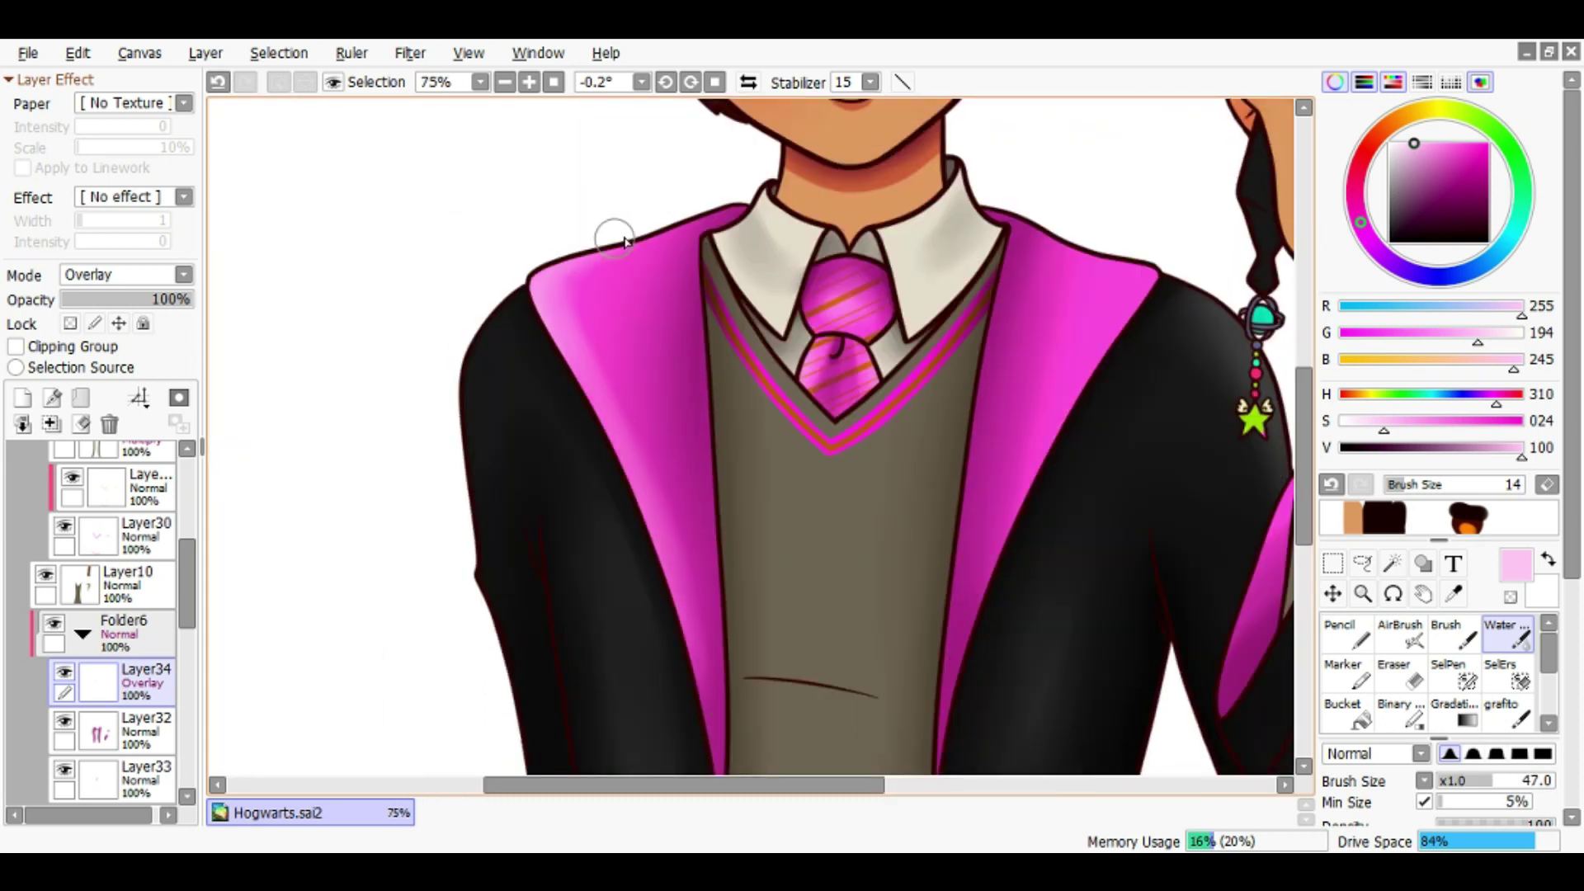
scroll(820, 630, right, 2)
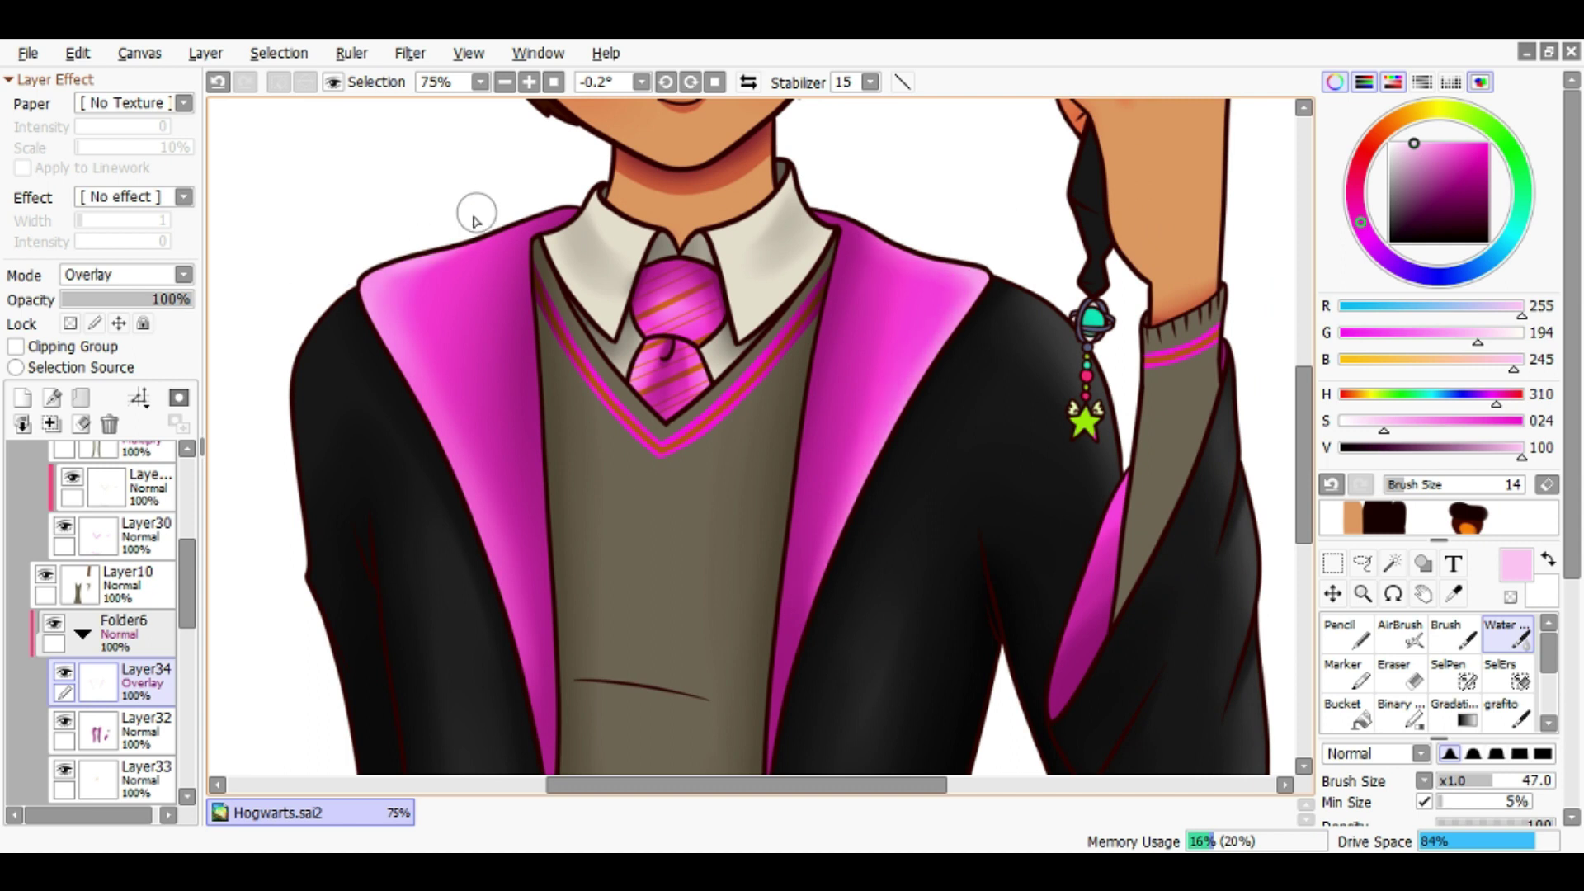
scroll(903, 460, down, 1)
scroll(857, 354, down, 1)
scroll(881, 417, up, 1)
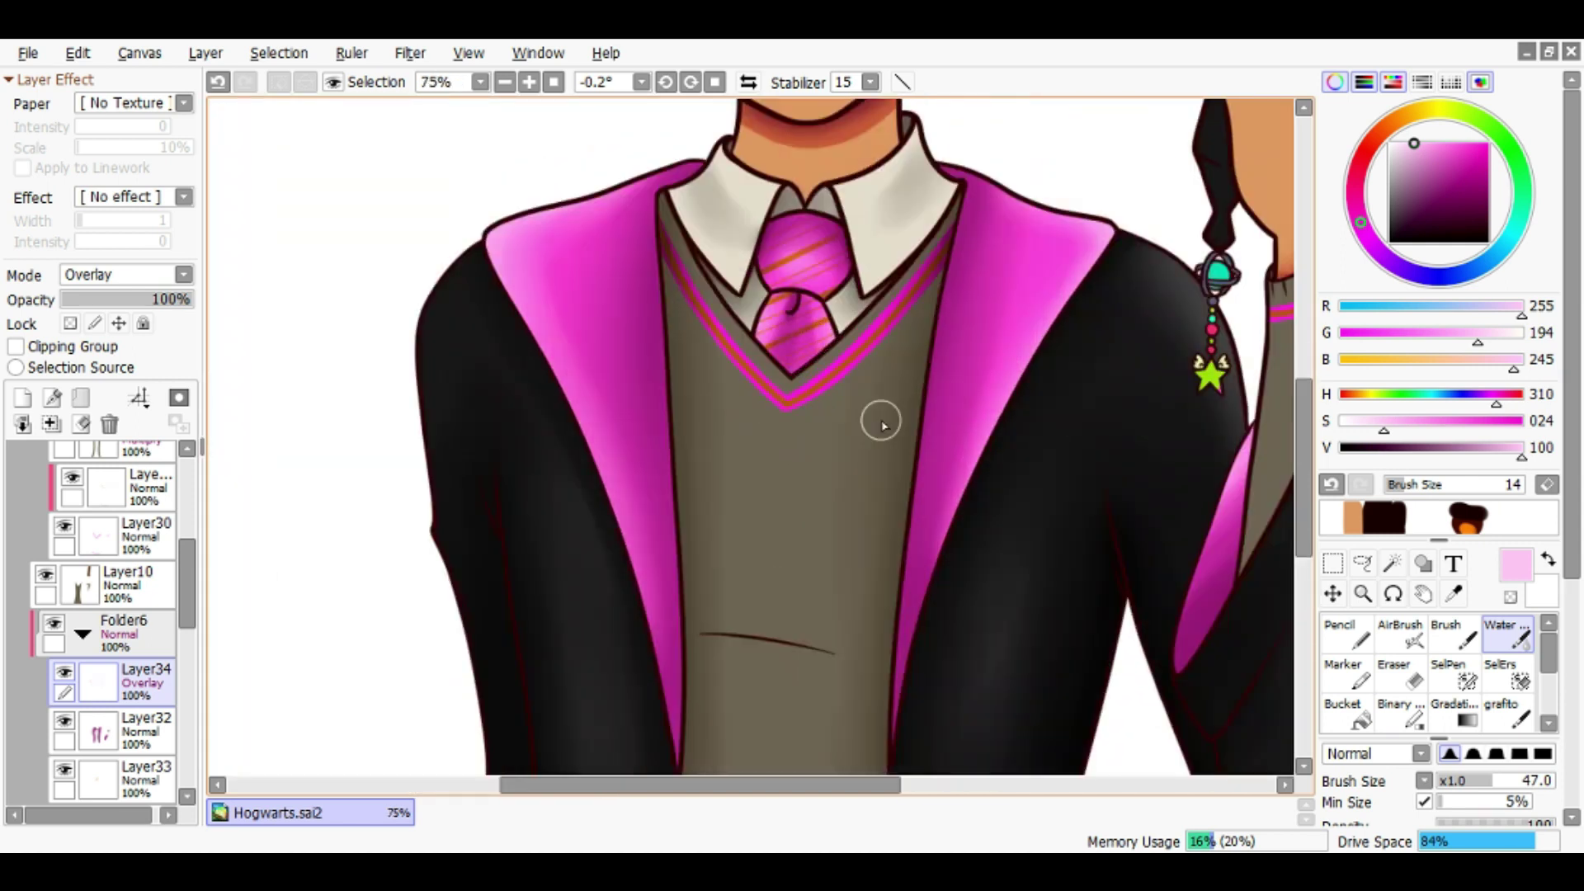
Add an Overlay layer for the sweater stripes and group it with the orange-line layer in a folder clipped to Layer30
scroll(881, 417, down, 2)
scroll(189, 592, up, 2)
click(91, 592)
key(ctrl+z)
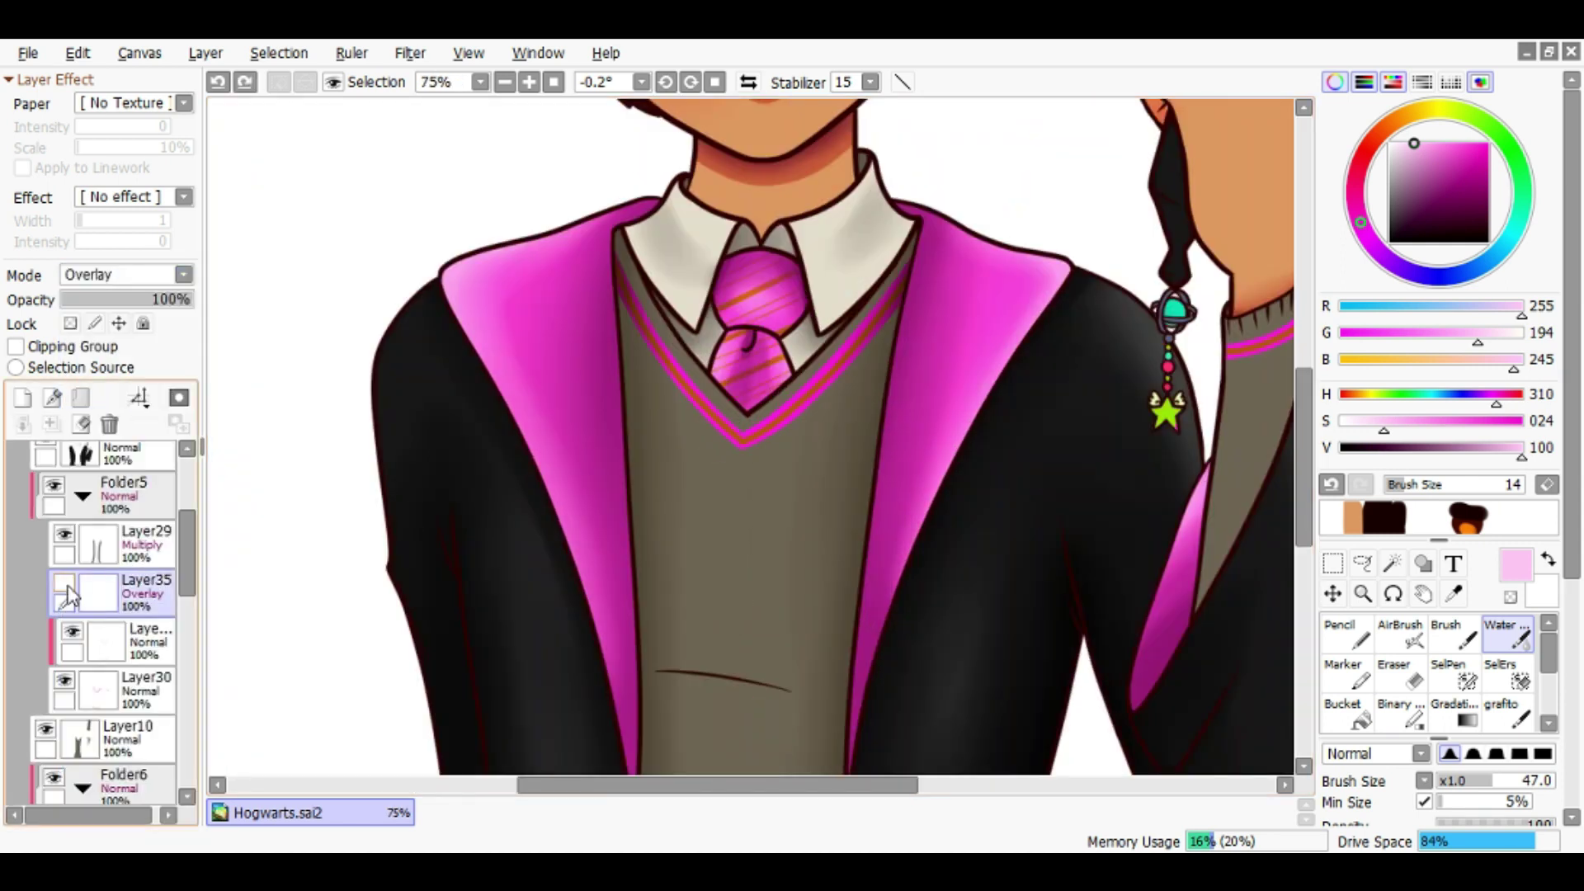
key(ctrl+y)
key(ctrl+y)
key(ctrl+y)
key(ctrl+y)
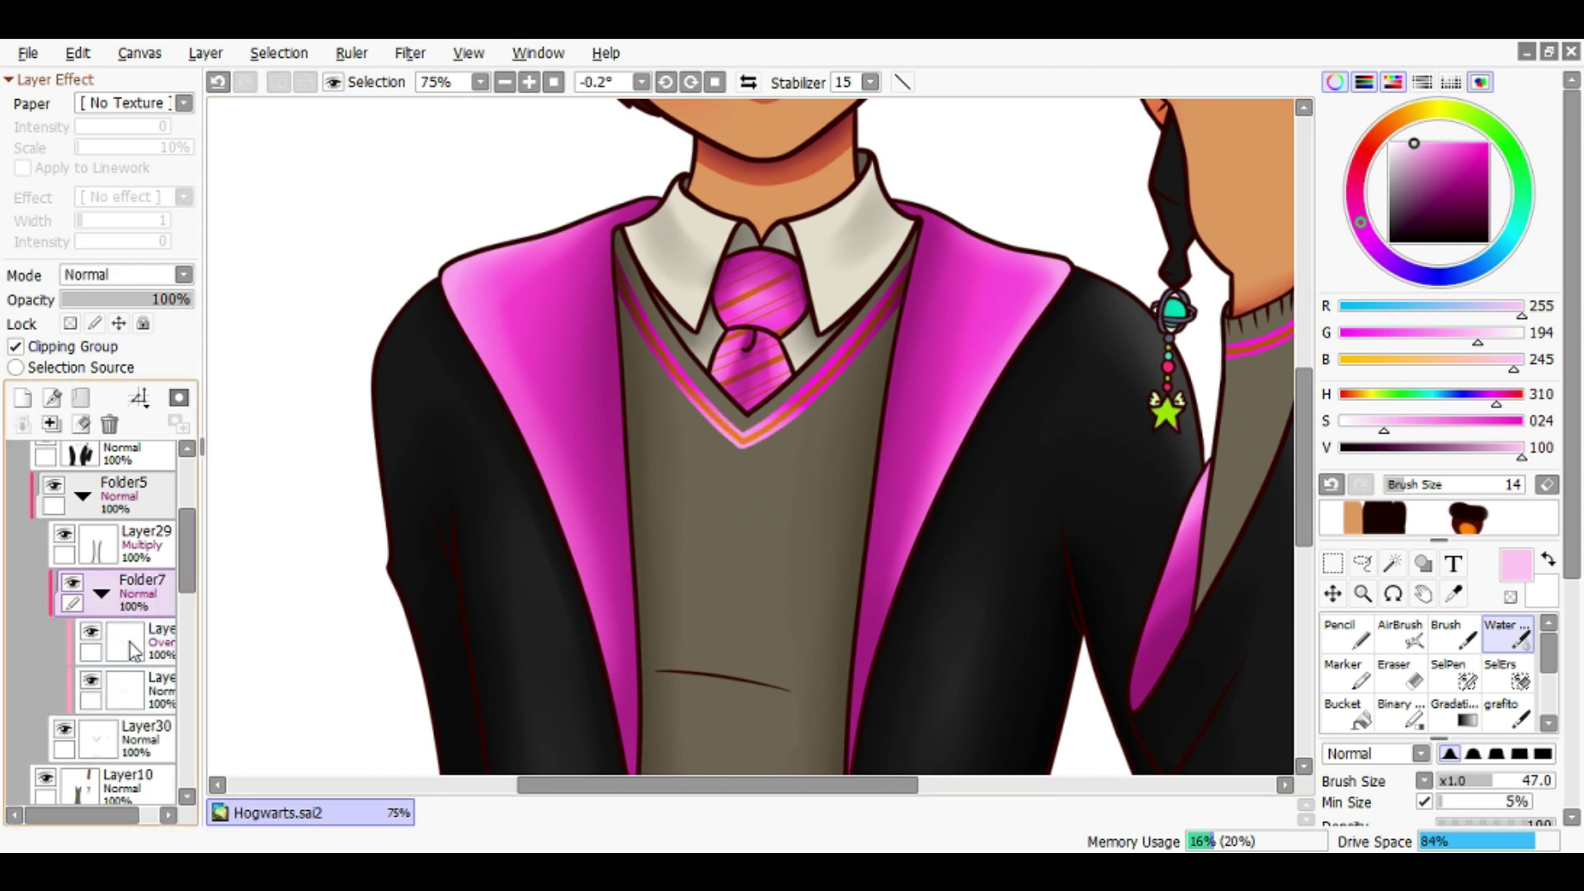
Paint light pink highlights on the neckline and cuff stripes on the clipped Overlay layer with the Water brush at size 47
key(ctrl+z)
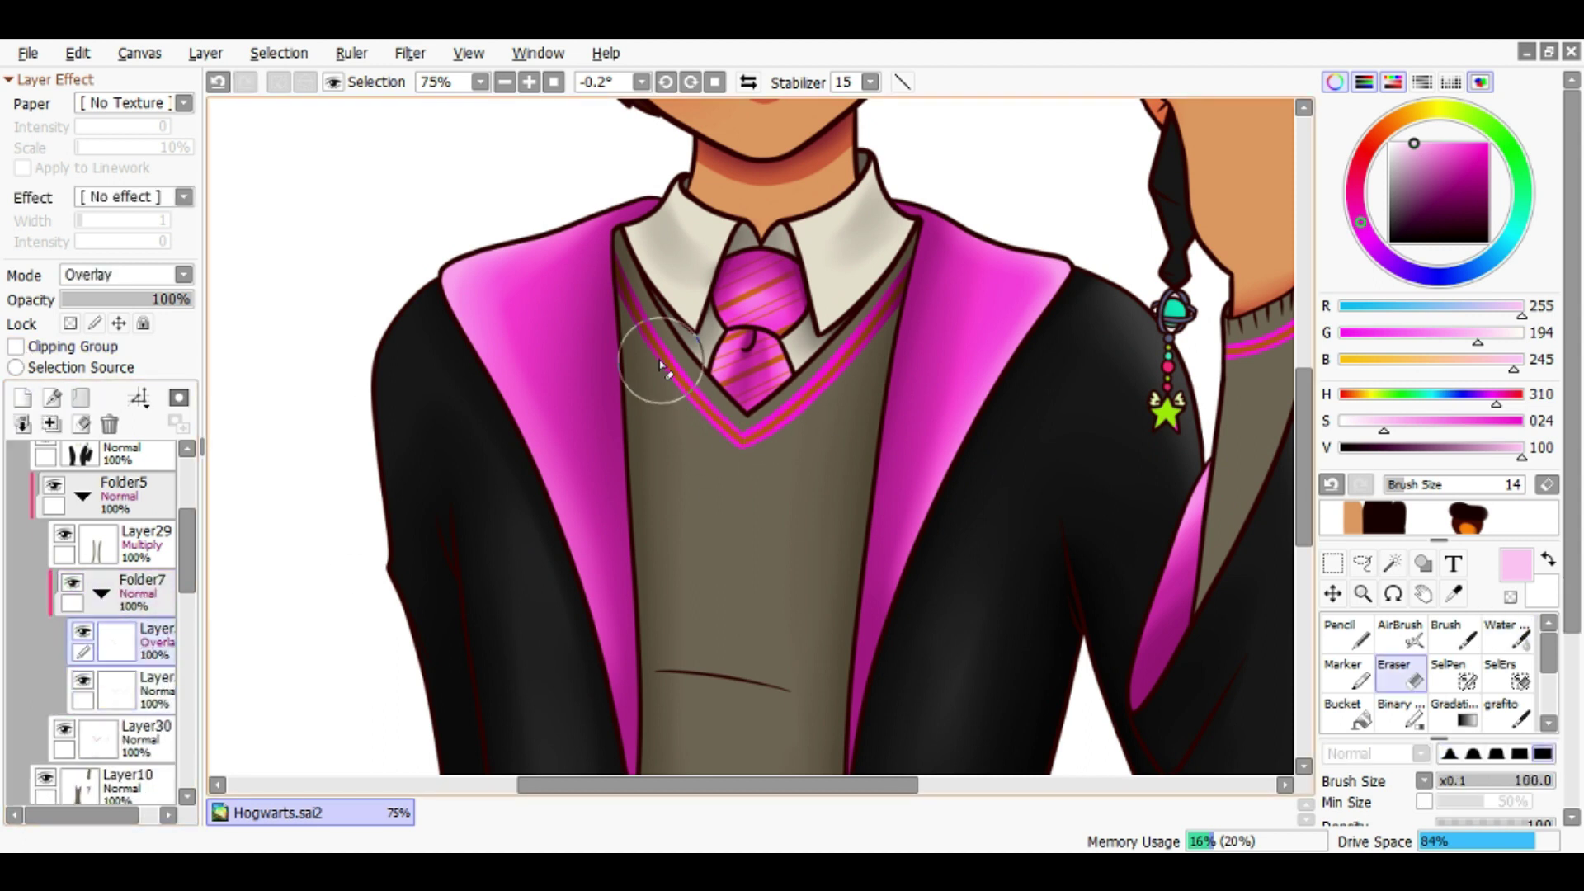
scroll(816, 438, down, 5)
scroll(702, 527, up, 4)
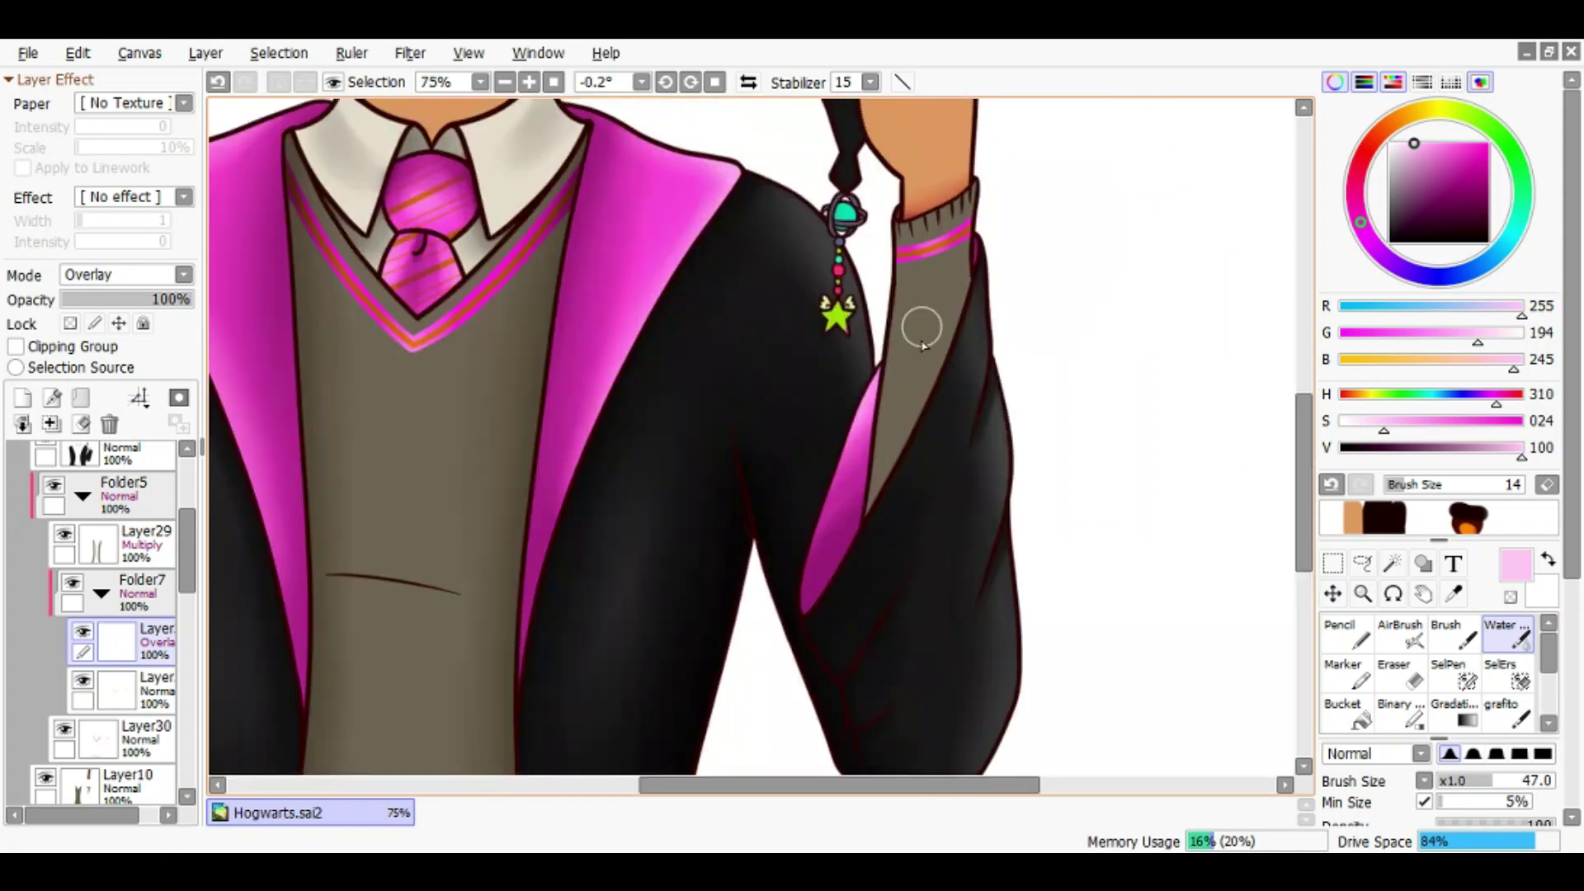
scroll(961, 340, down, 2)
Shade the wand's dark handle in black on the Multiply Layer26 with the Water brush at size 14
click(82, 495)
scroll(141, 565, up, 5)
click(132, 575)
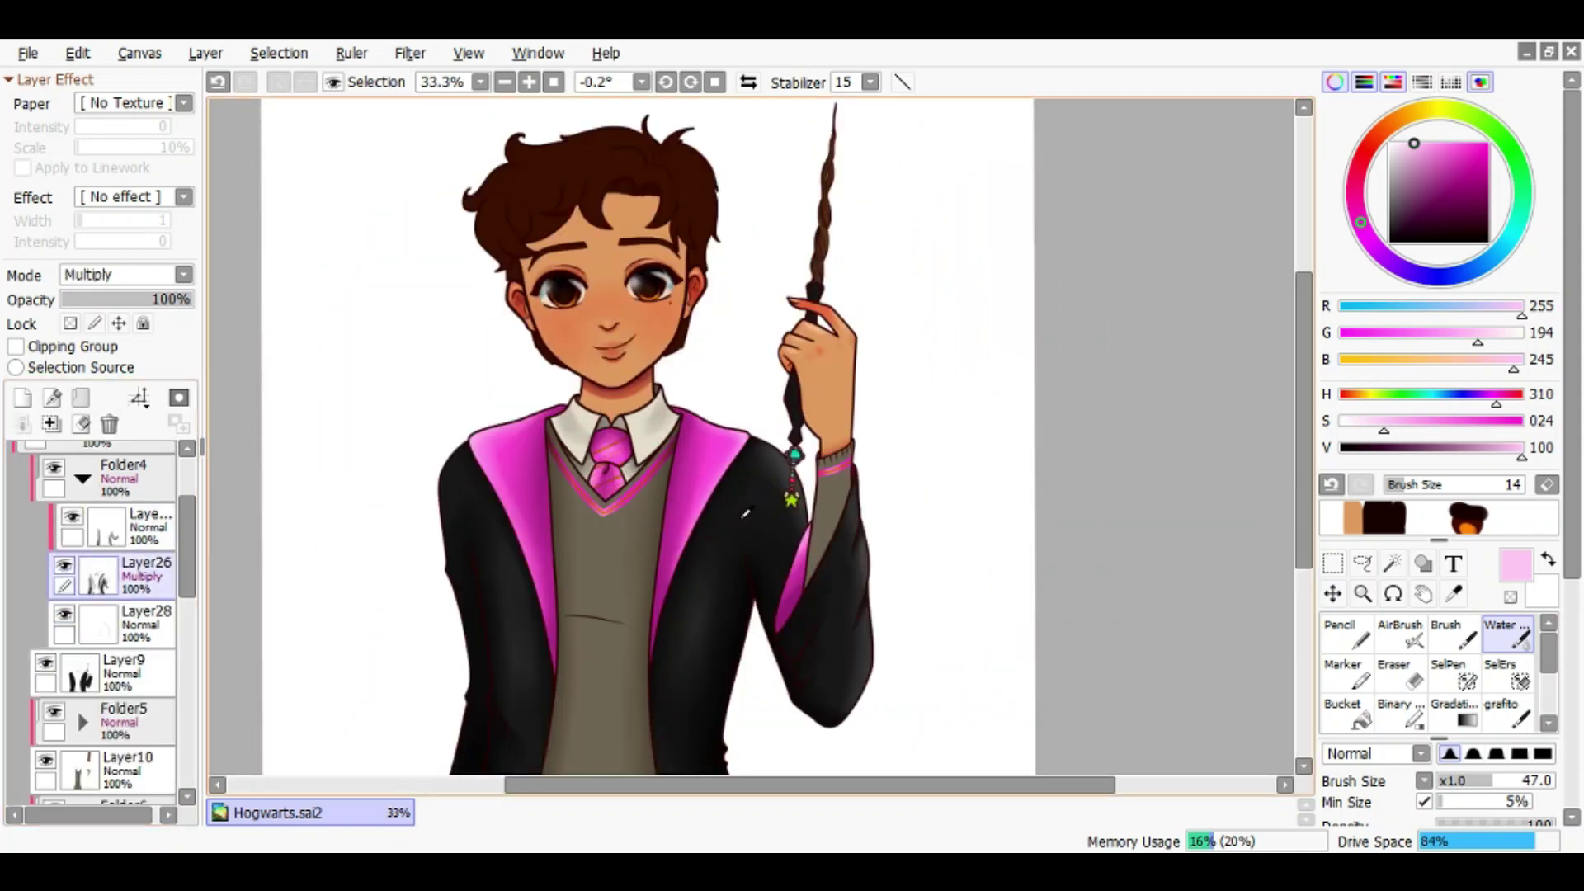
alt+click(792, 388)
scroll(792, 388, up, 3)
alt+click(782, 356)
scroll(784, 412, up, 2)
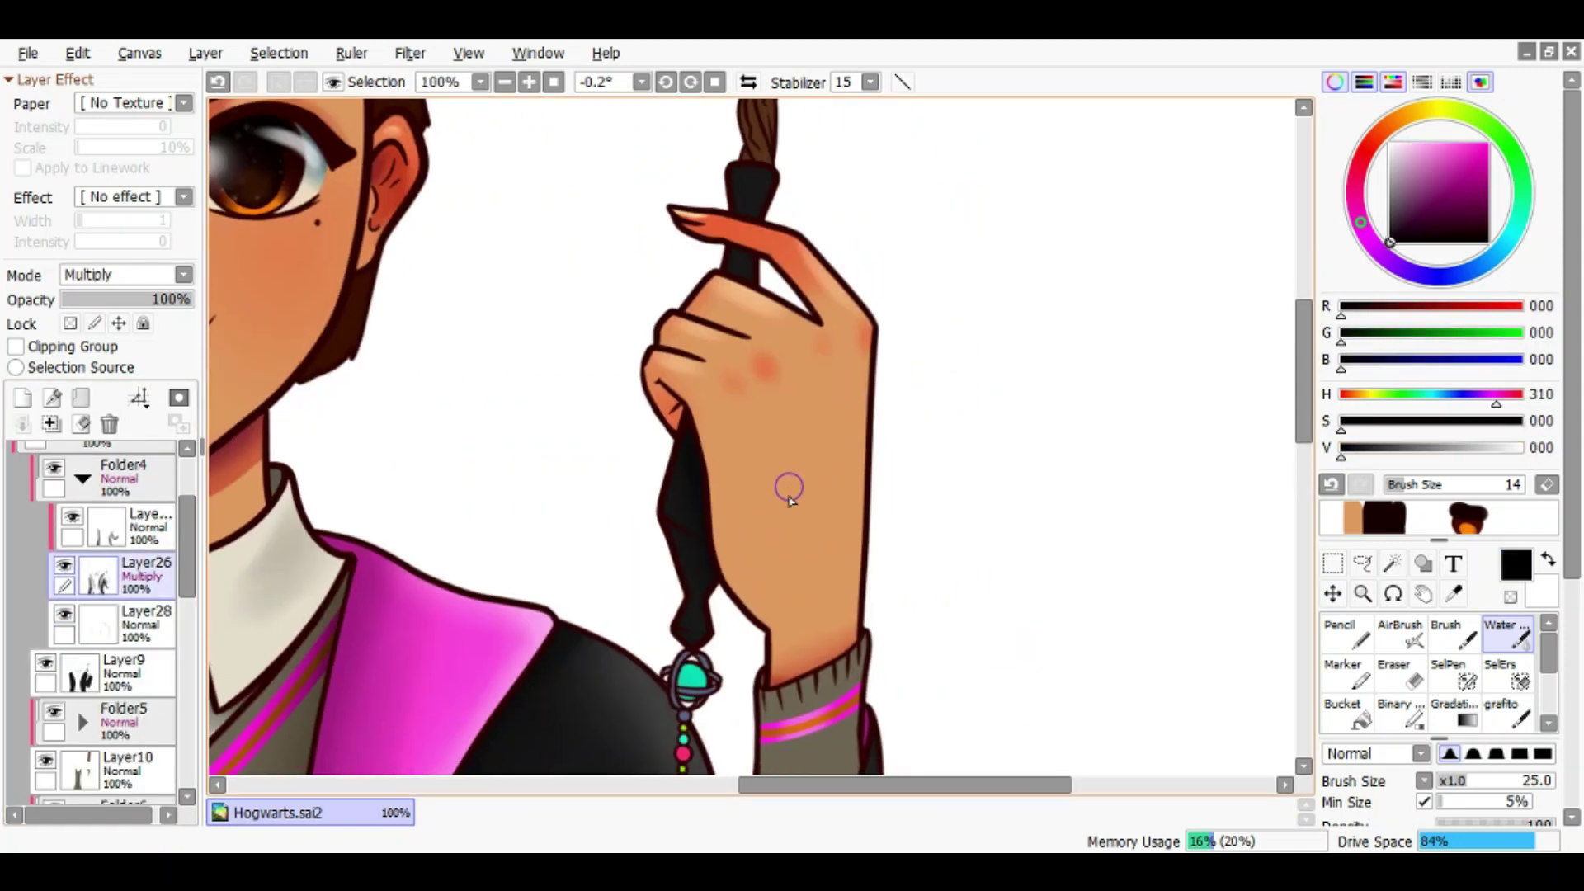
scroll(708, 634, up, 1)
key(bracketleft)
key(bracketleft)
key(bracketleft)
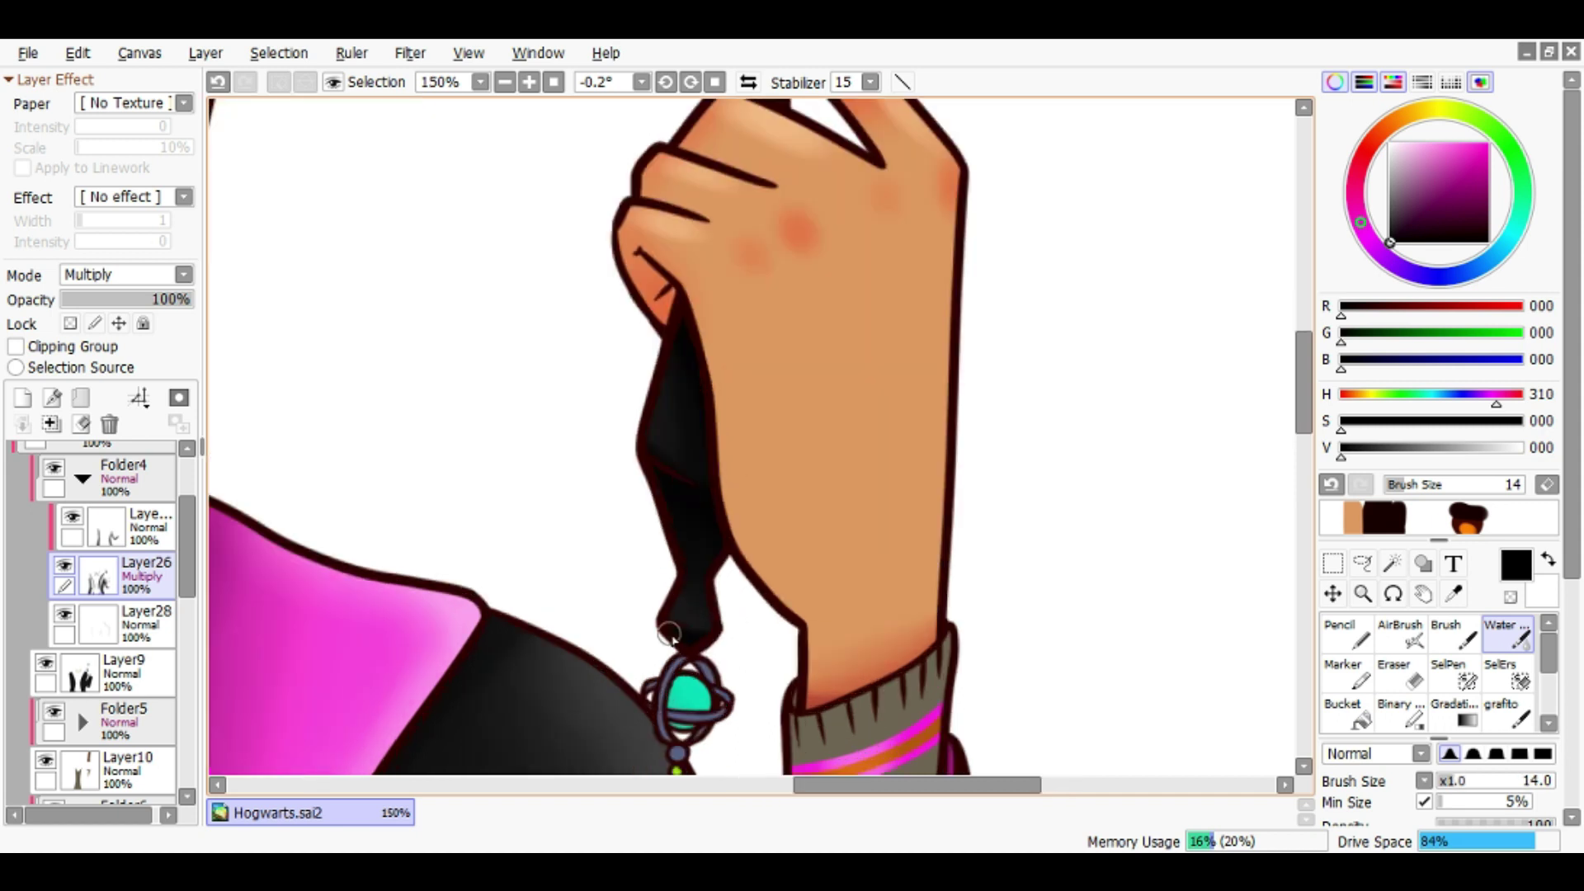
scroll(743, 506, up, 4)
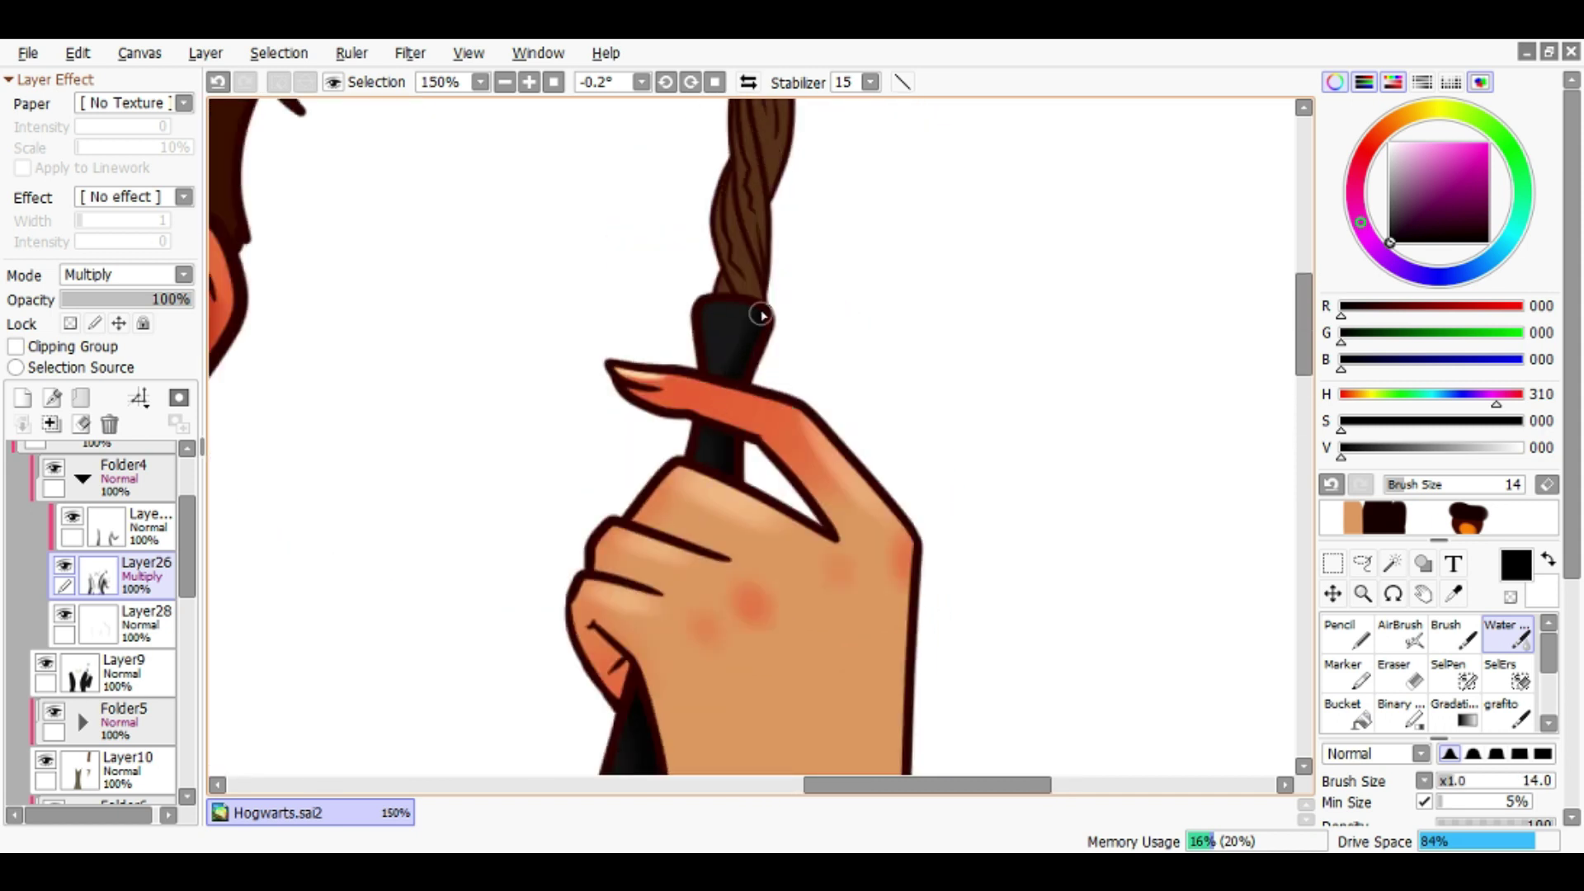
Paint light grey highlights on the wand's handle on Layer28 with the Water brush at size 14
click(140, 619)
scroll(652, 506, down, 4)
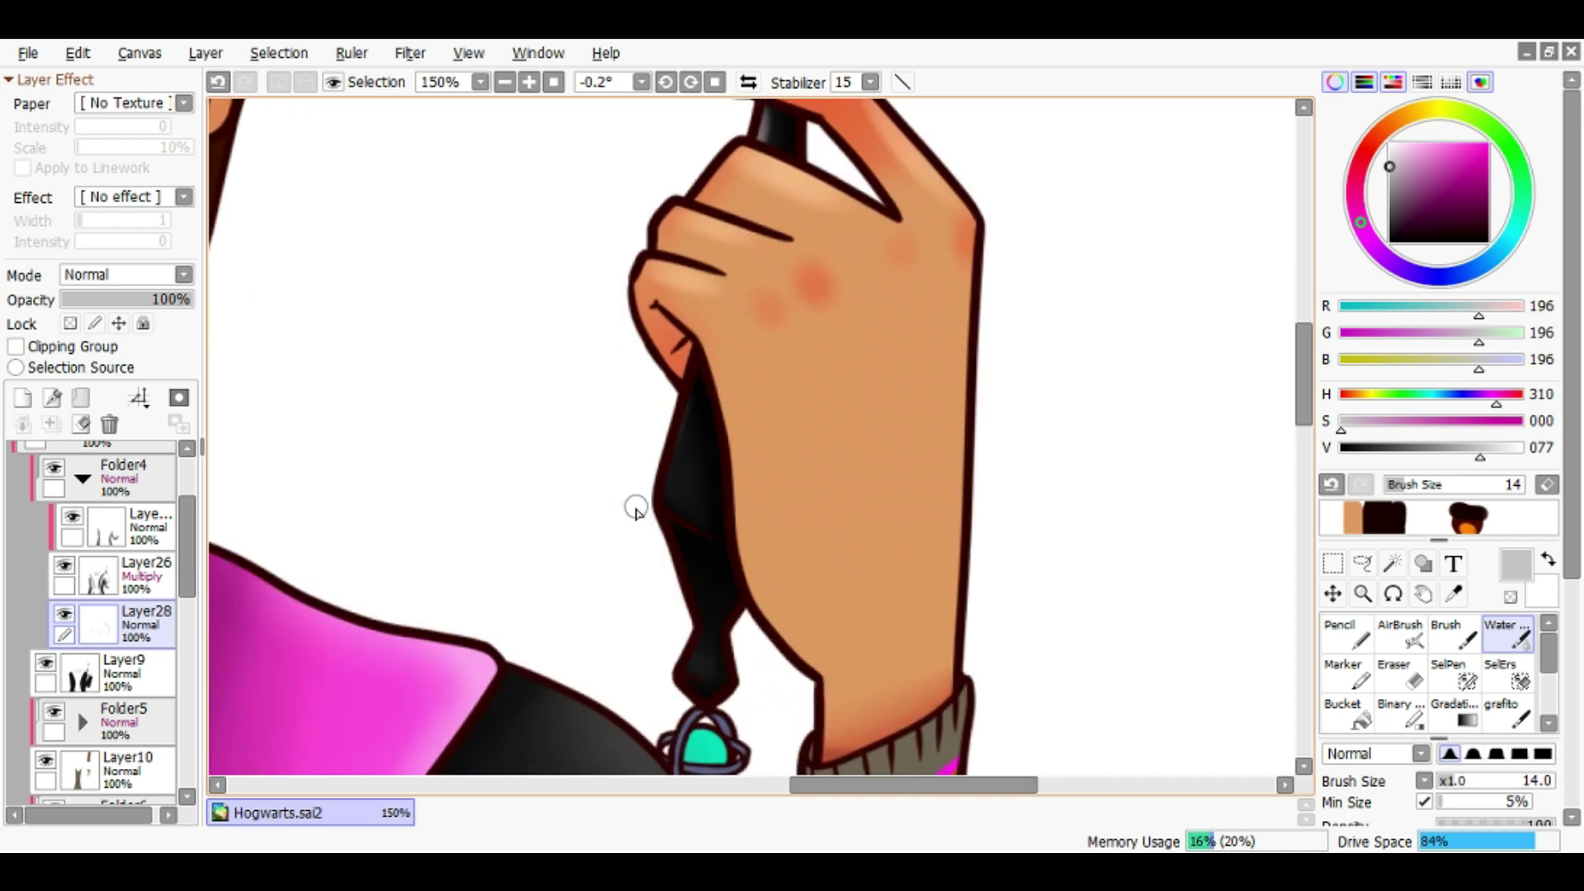
scroll(652, 507, down, 3)
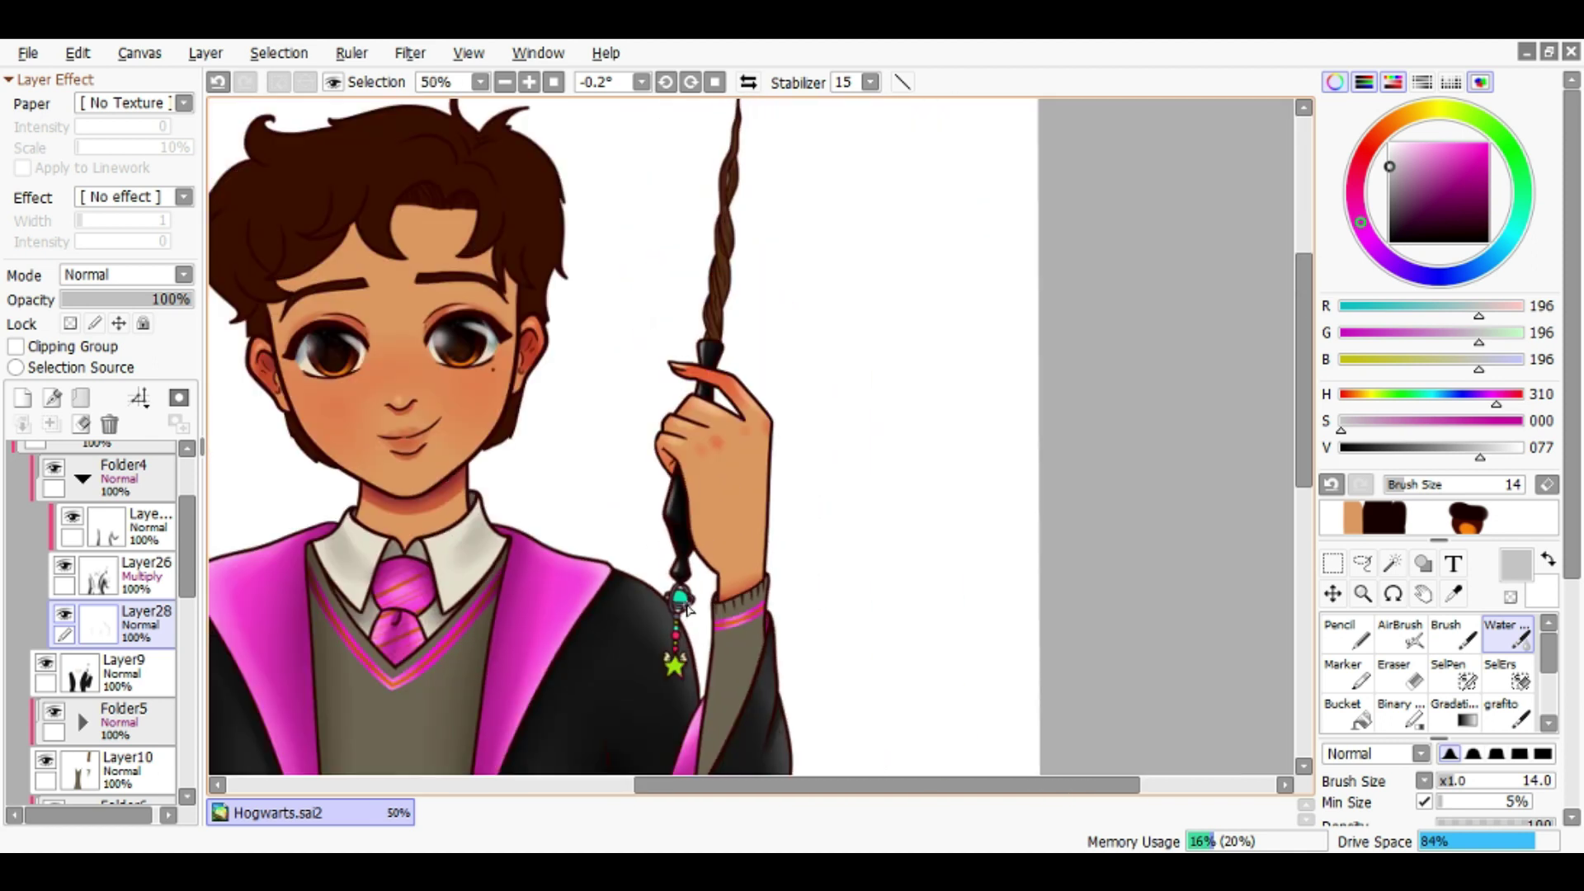
Shade the charm's blue rings and blue bead in dark navy on the Multiply Layer29 with the Water brush at size 5, and save
scroll(99, 660, down, 2)
click(82, 665)
scroll(103, 664, down, 2)
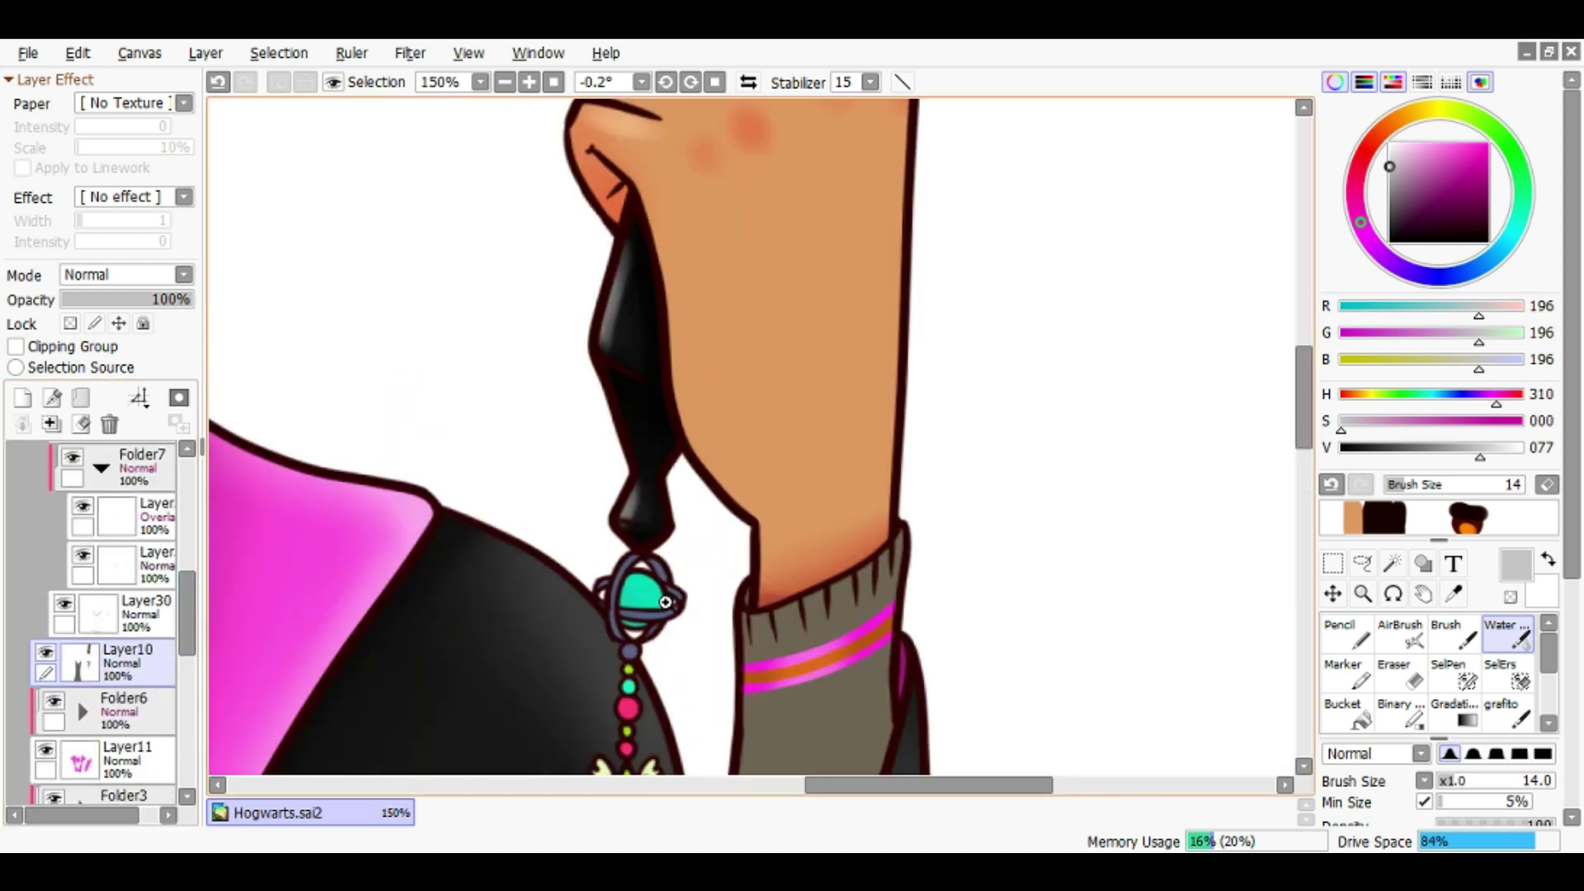
scroll(156, 602, up, 2)
click(140, 521)
scroll(644, 553, up, 5)
key(n)
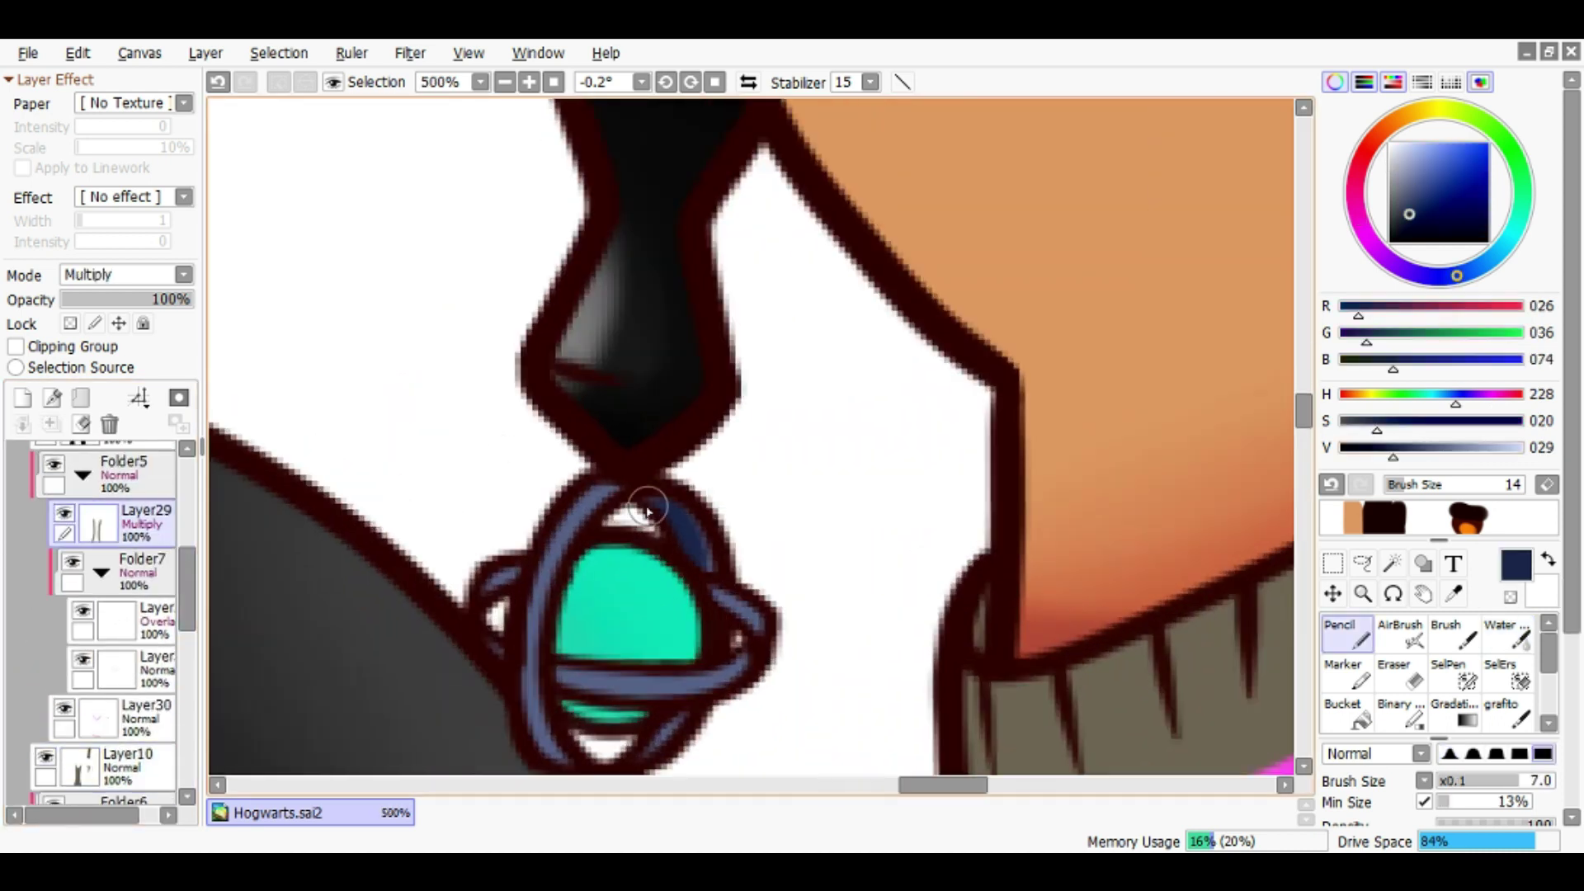
scroll(542, 596, down, 2)
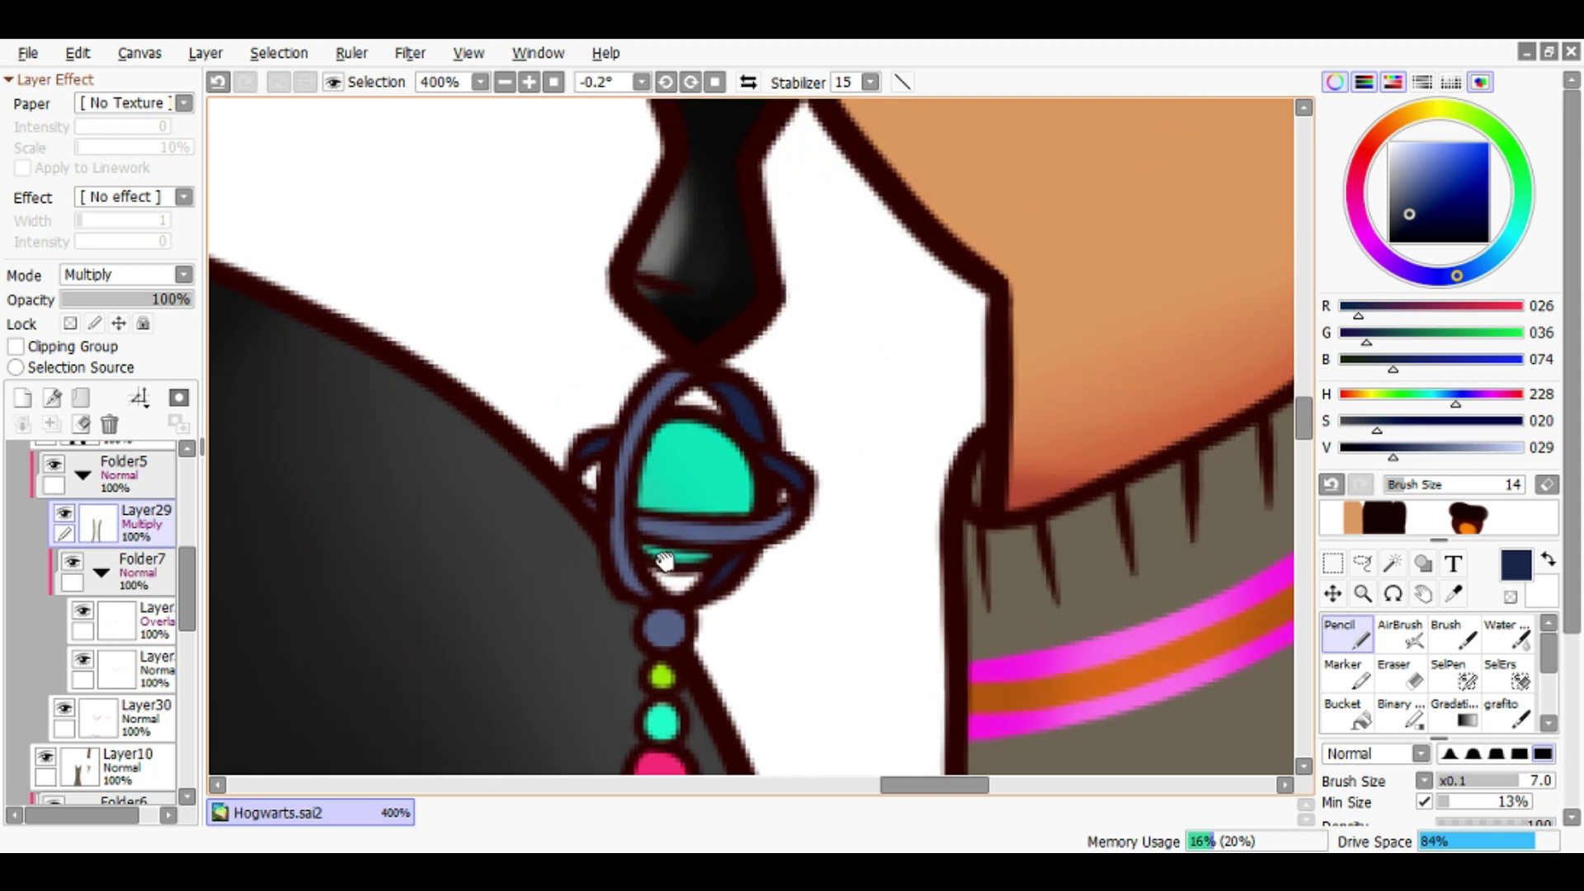
key(c)
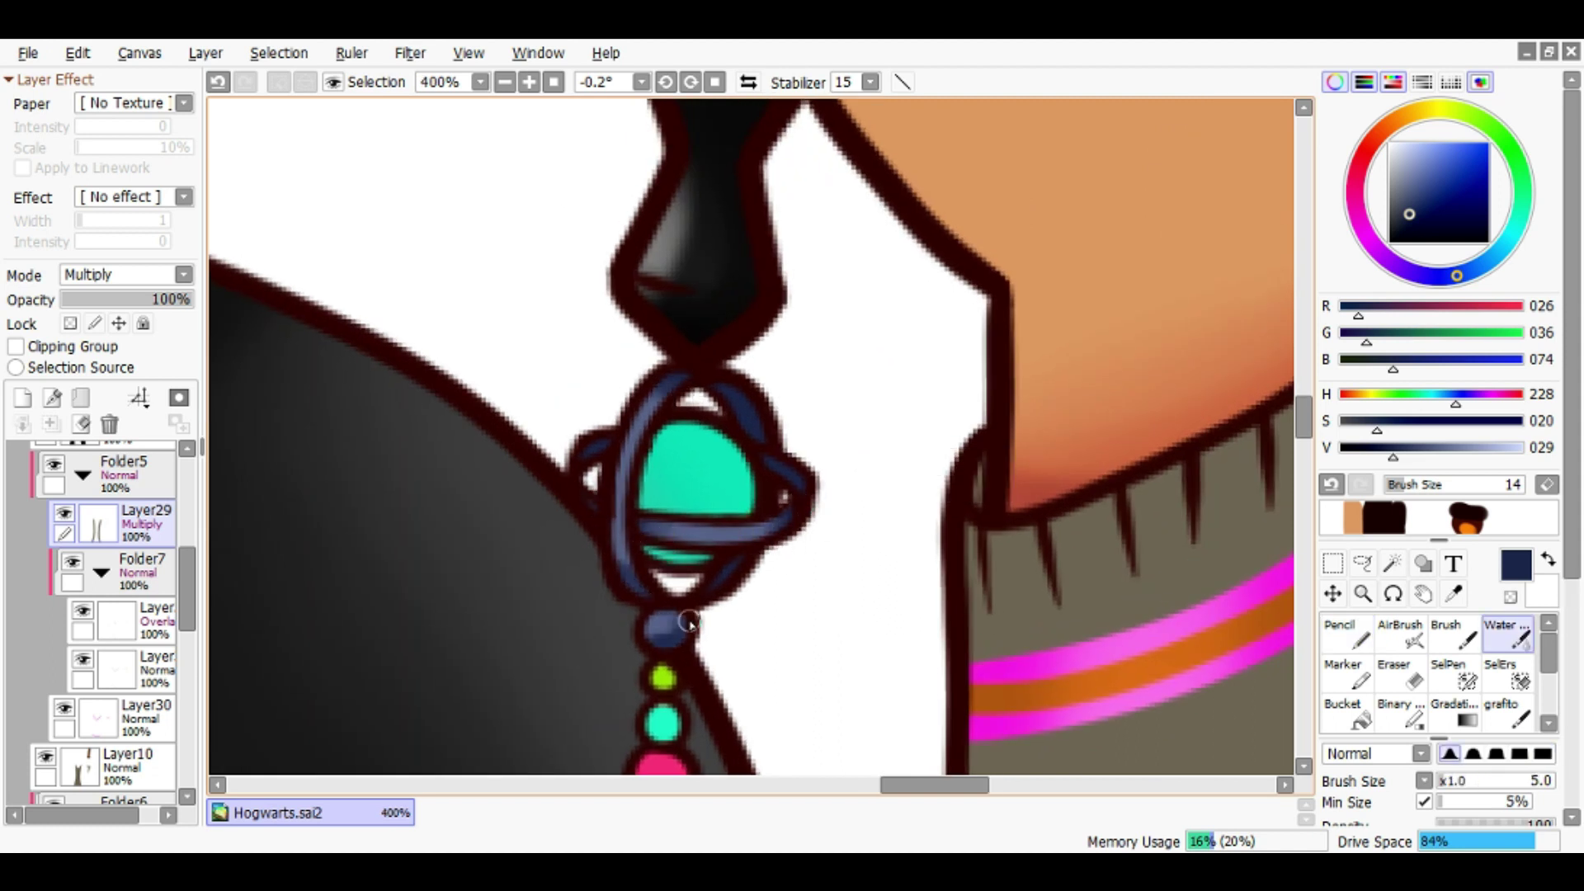
scroll(664, 615, down, 2)
key(ctrl+s)
Paint pale blue highlights on the charm's rings and blue bead on Layer30 with the Water brush at size 5
scroll(608, 495, up, 3)
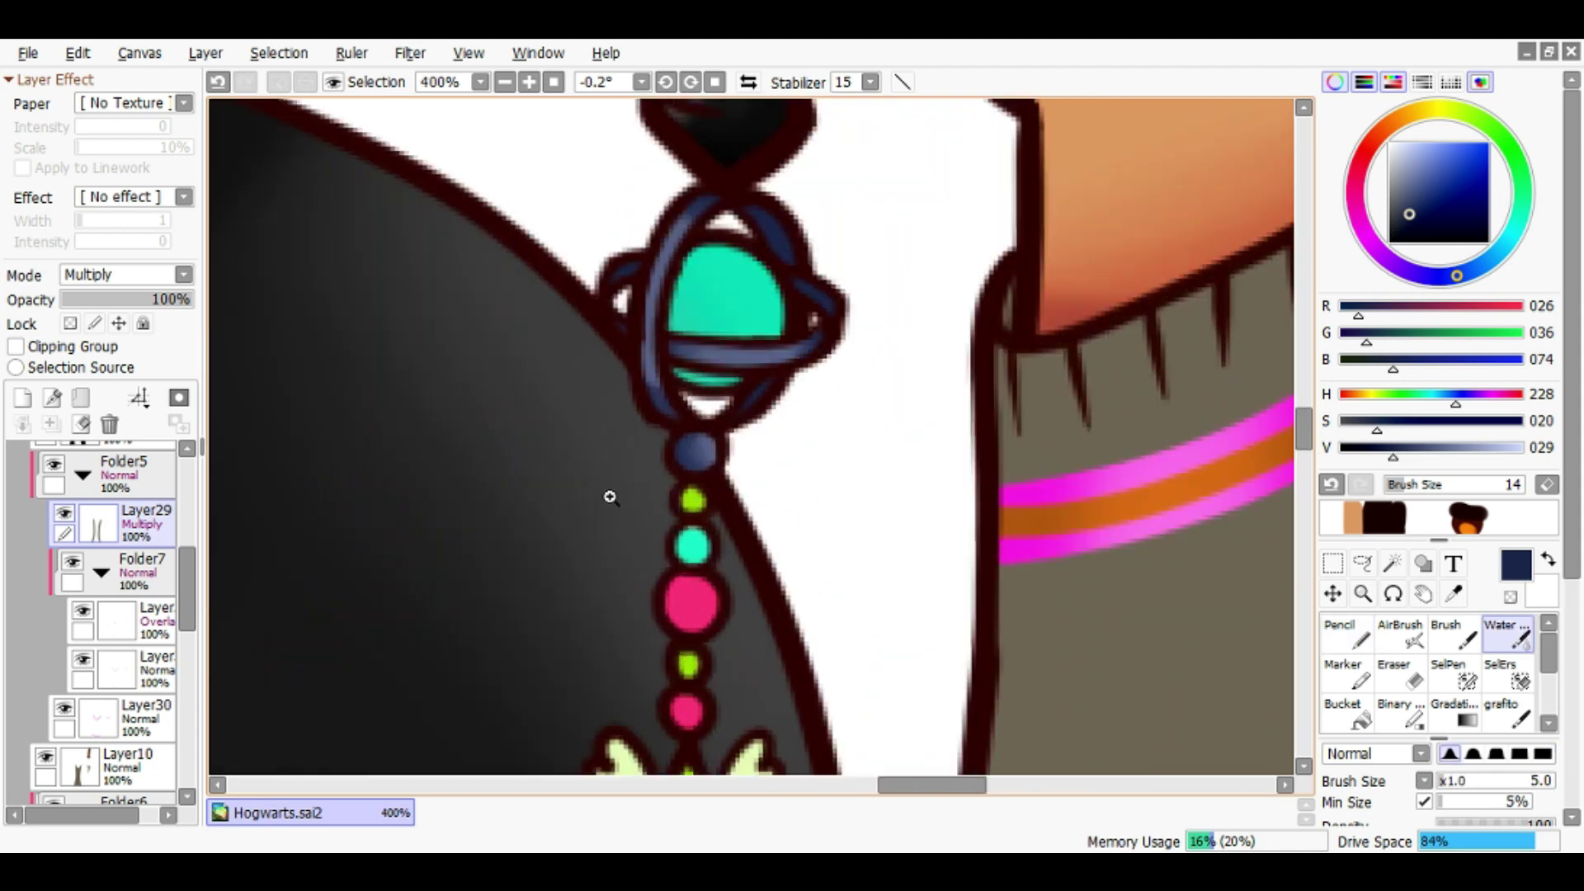
key(n)
key(c)
ctrl+shift+click(722, 436)
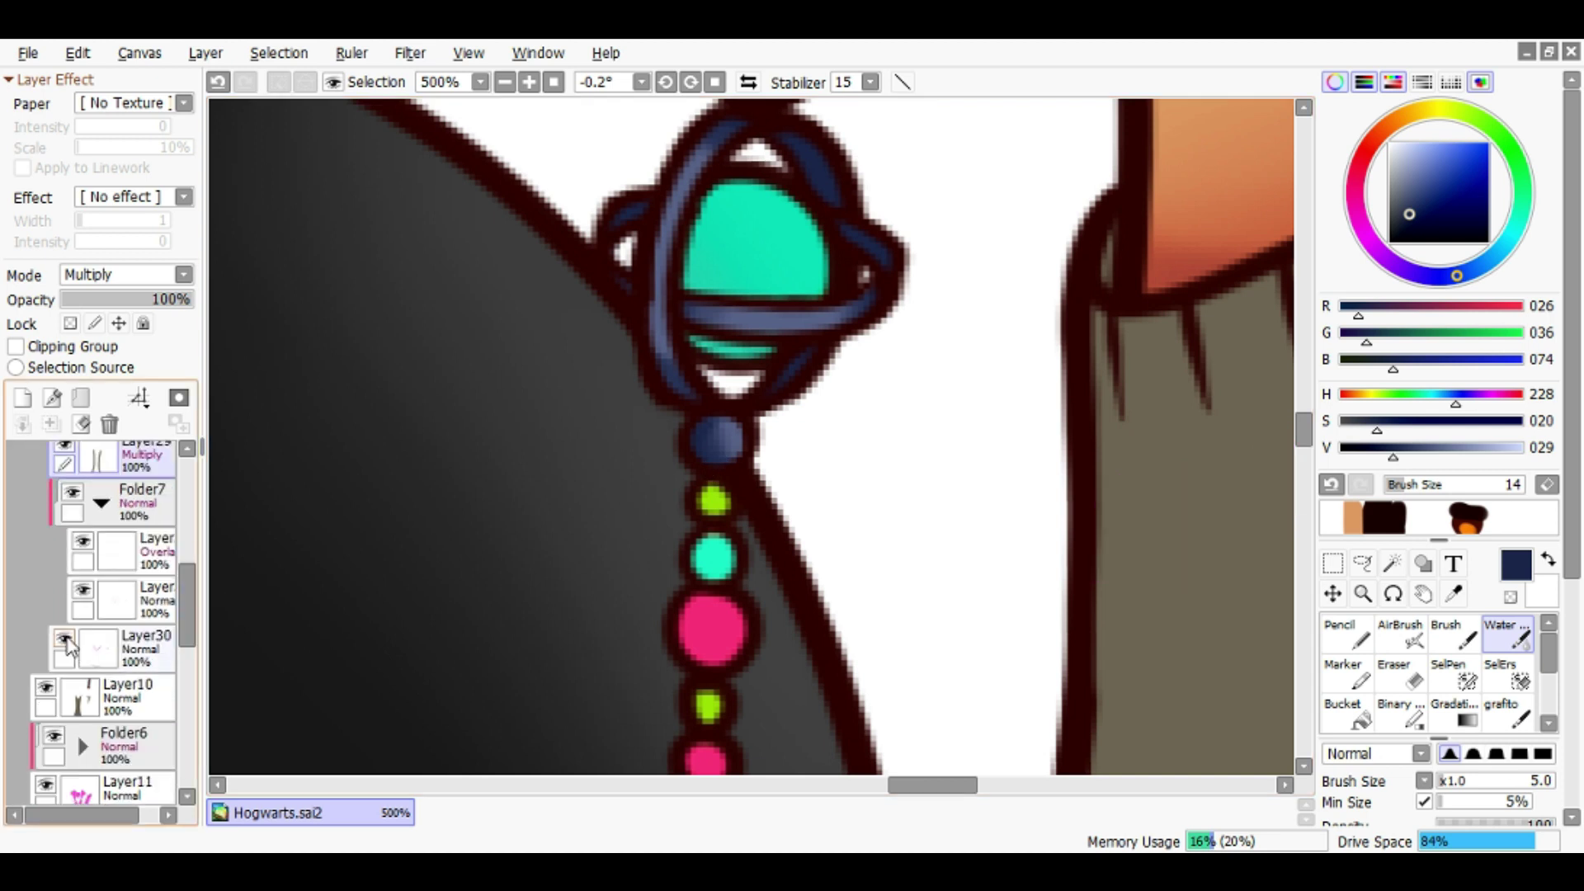
alt+click(733, 437)
scroll(653, 430, up, 2)
ctrl+alt+click(819, 504)
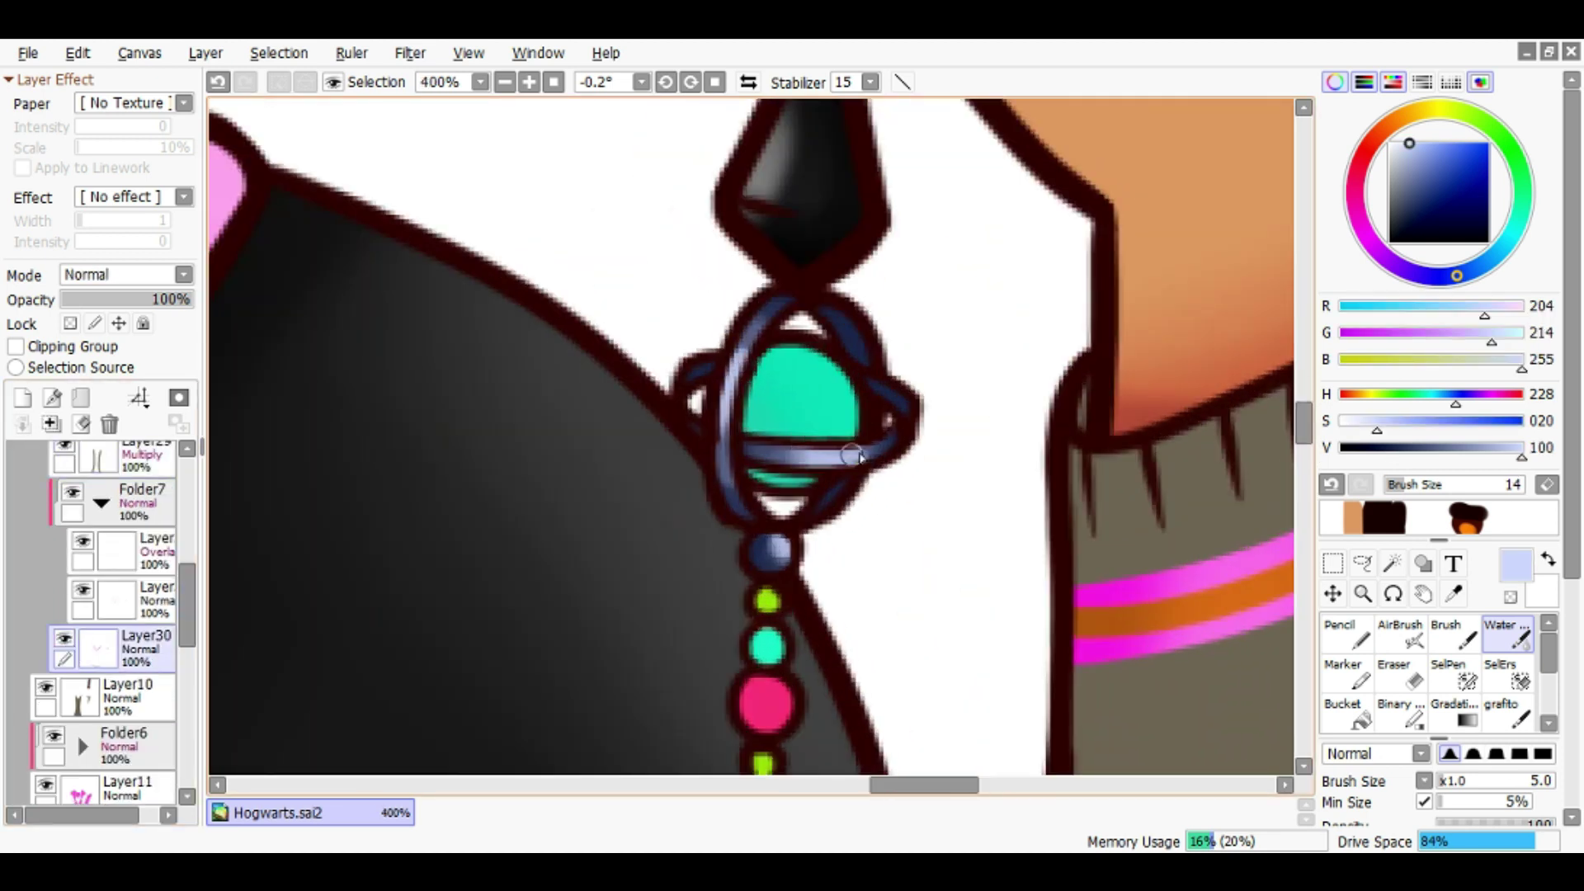
ctrl+alt+click(732, 449)
click(46, 693)
click(46, 693)
Shade the charm's green star in dark green on Layer32 with the Water brush at size 8
scroll(99, 618, down, 3)
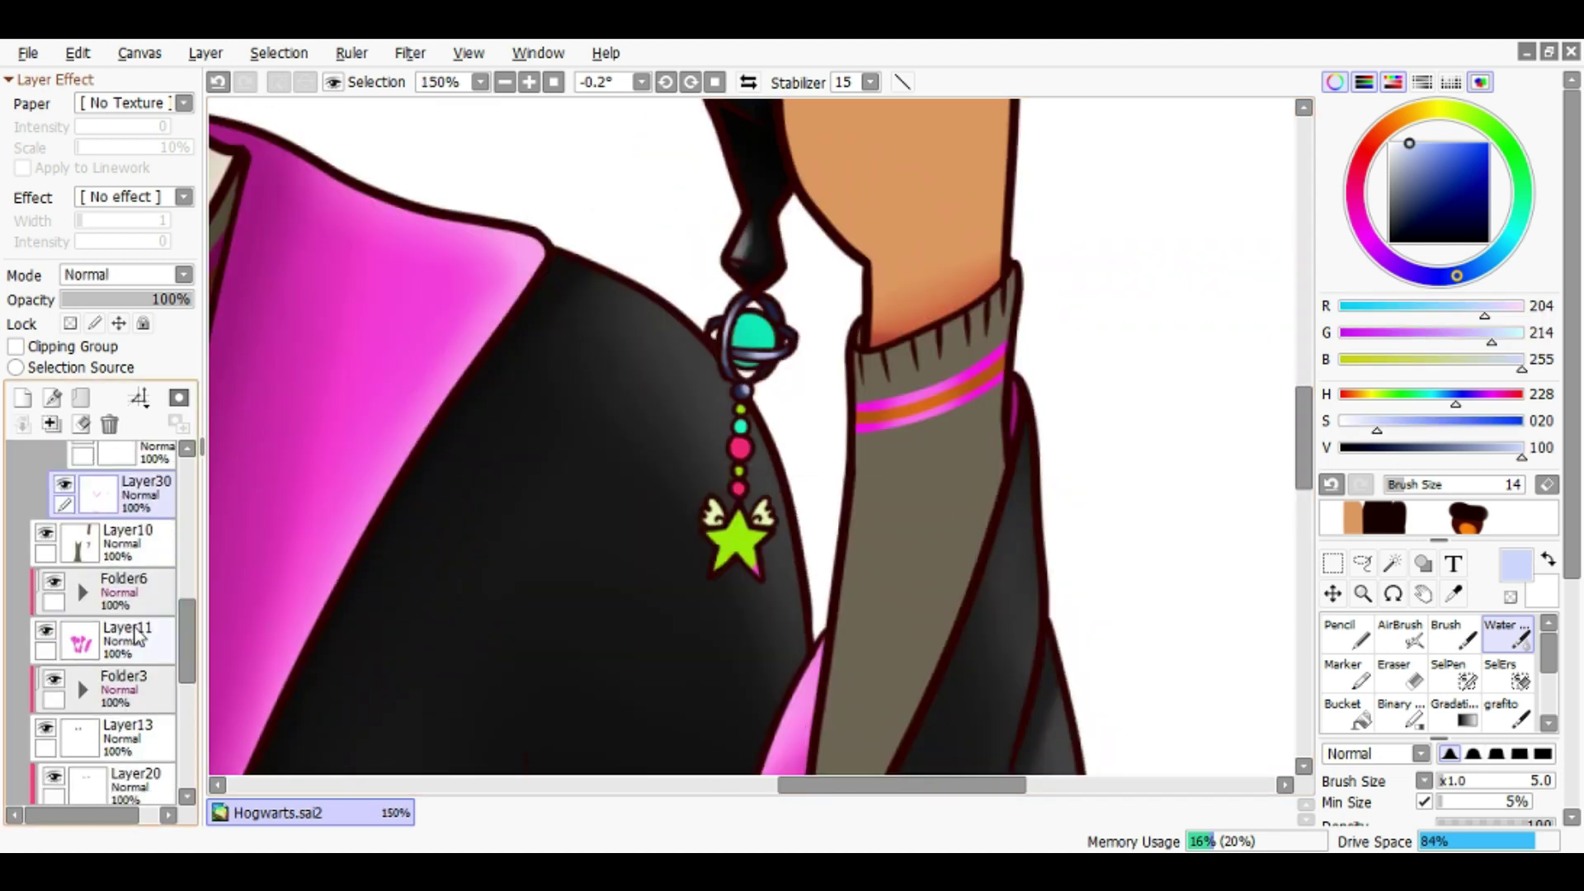
click(77, 577)
click(128, 776)
key(n)
alt+click(737, 540)
scroll(737, 540, up, 2)
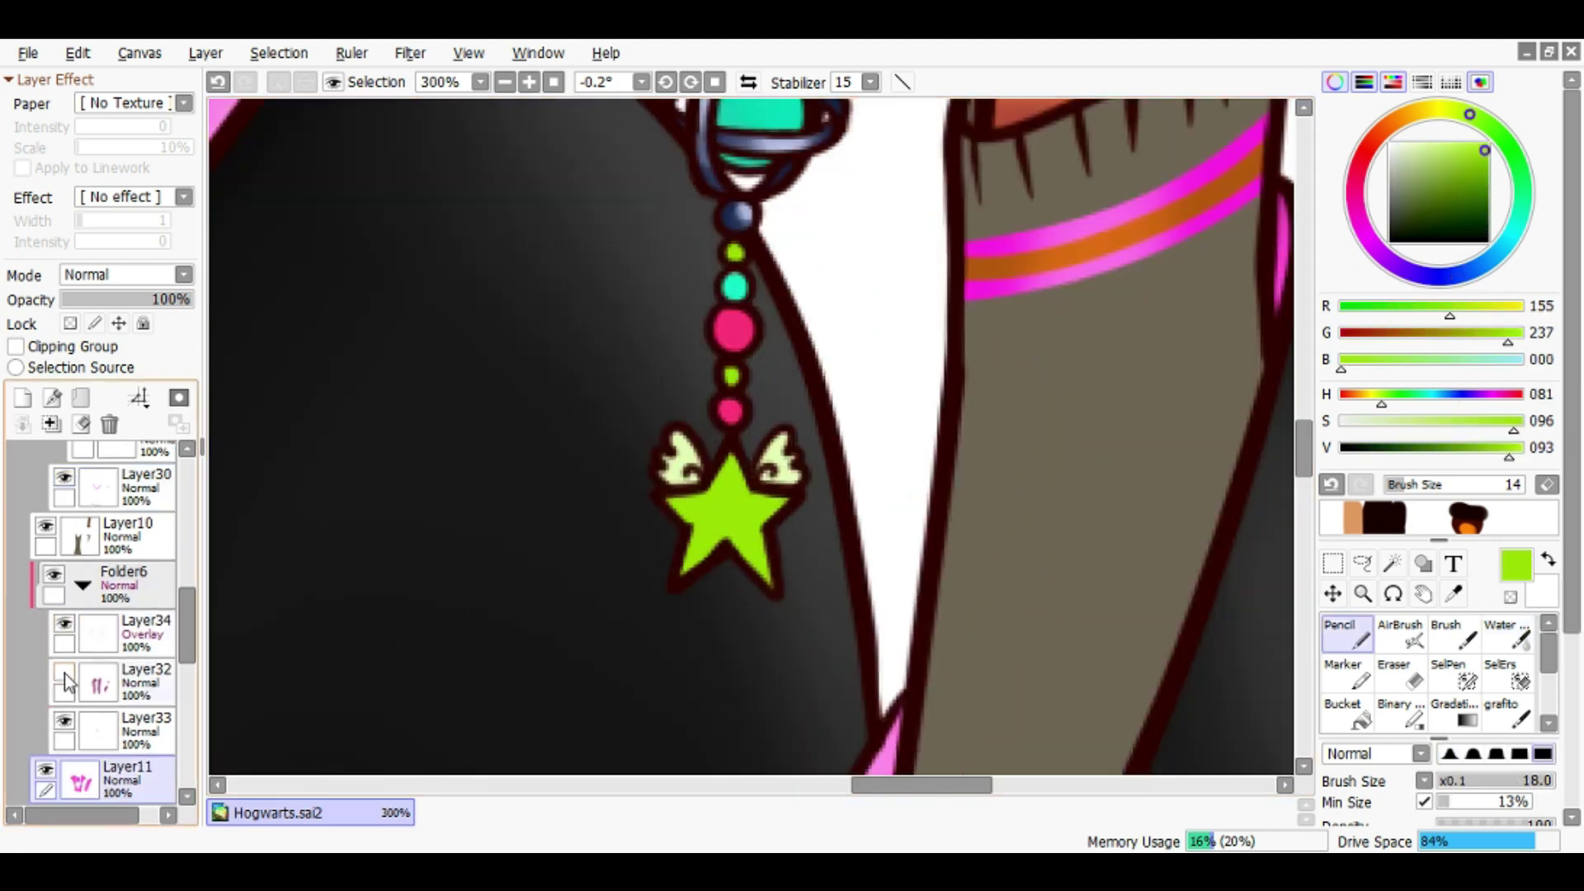
click(144, 683)
click(1486, 206)
click(1507, 635)
scroll(743, 561, up, 1)
drag(771, 569, 692, 630)
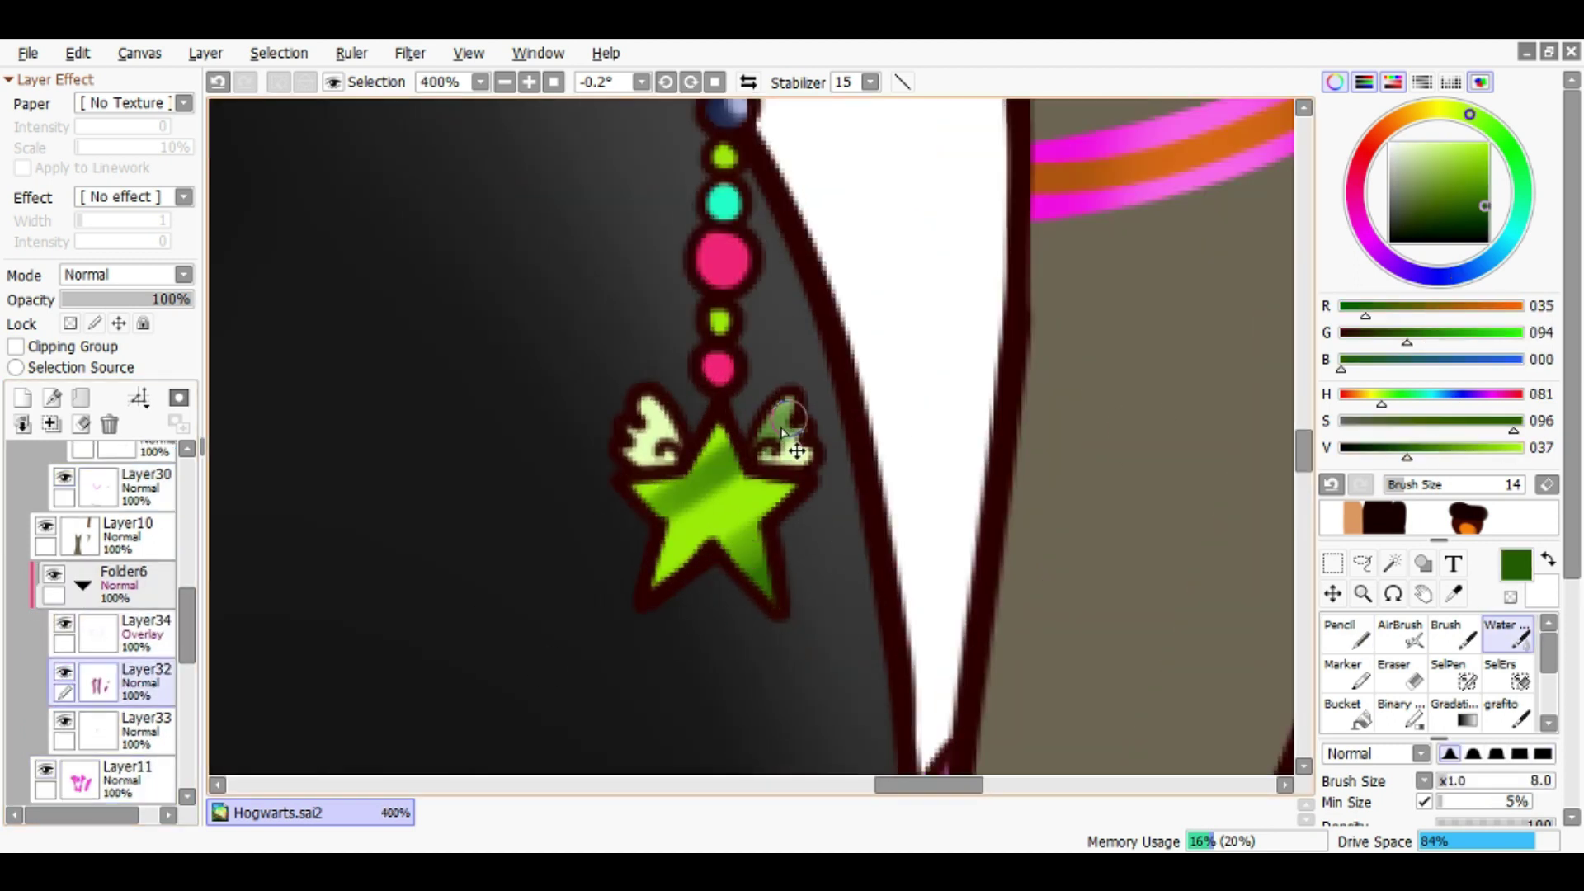
Add dark shading and pale green highlights to the small green beads, highlight the star on Layer32, and save
scroll(664, 527, down, 1)
alt+click(608, 644)
click(672, 325)
click(672, 495)
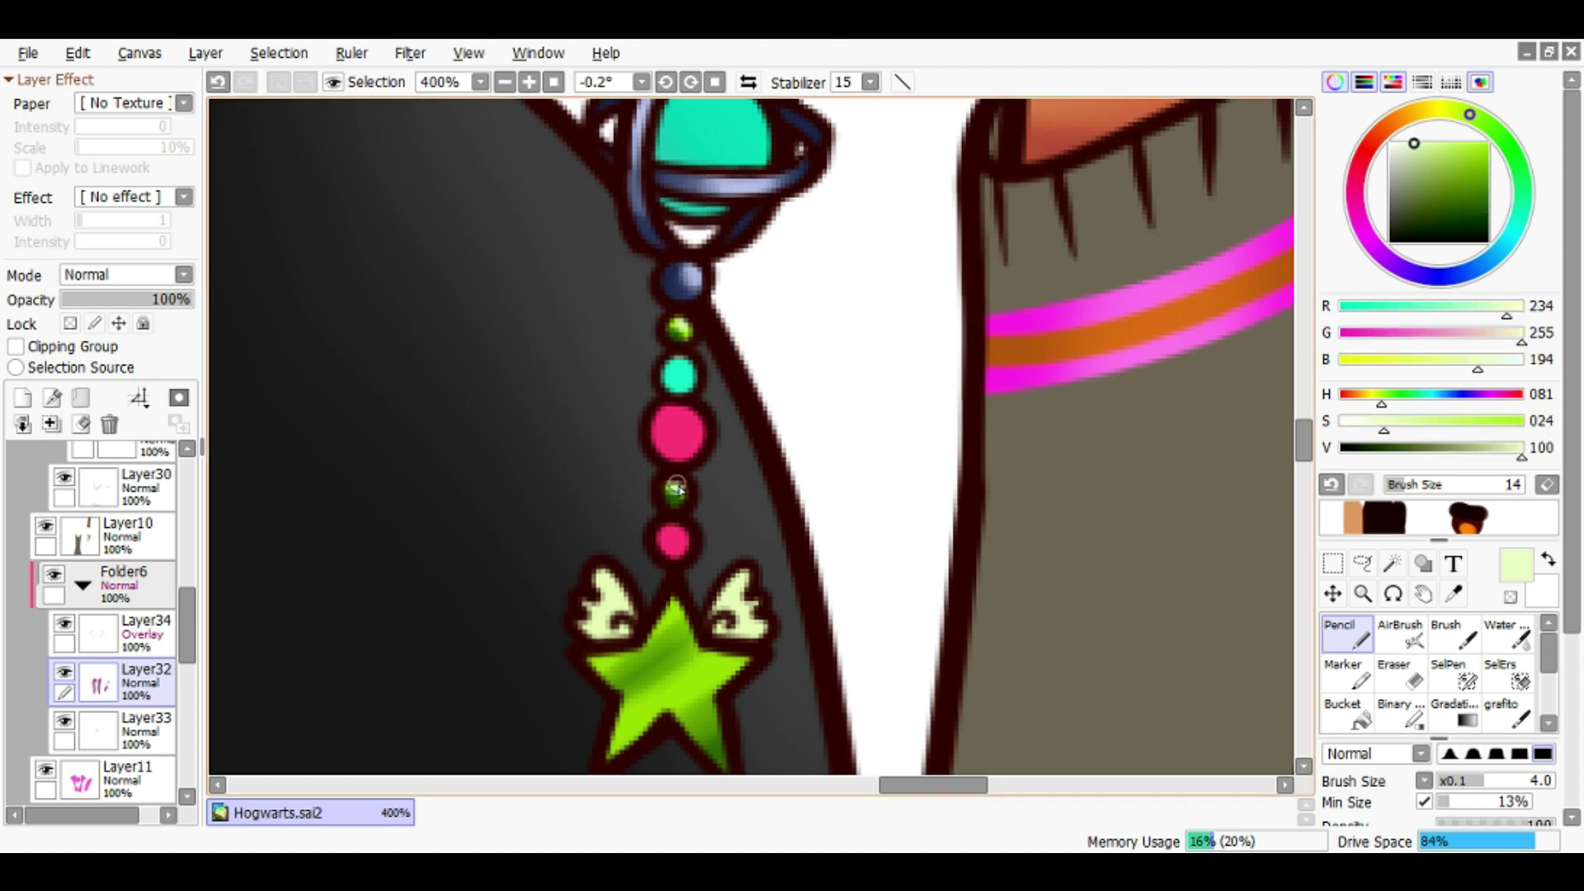
scroll(661, 599, up, 1)
key(ctrl+z)
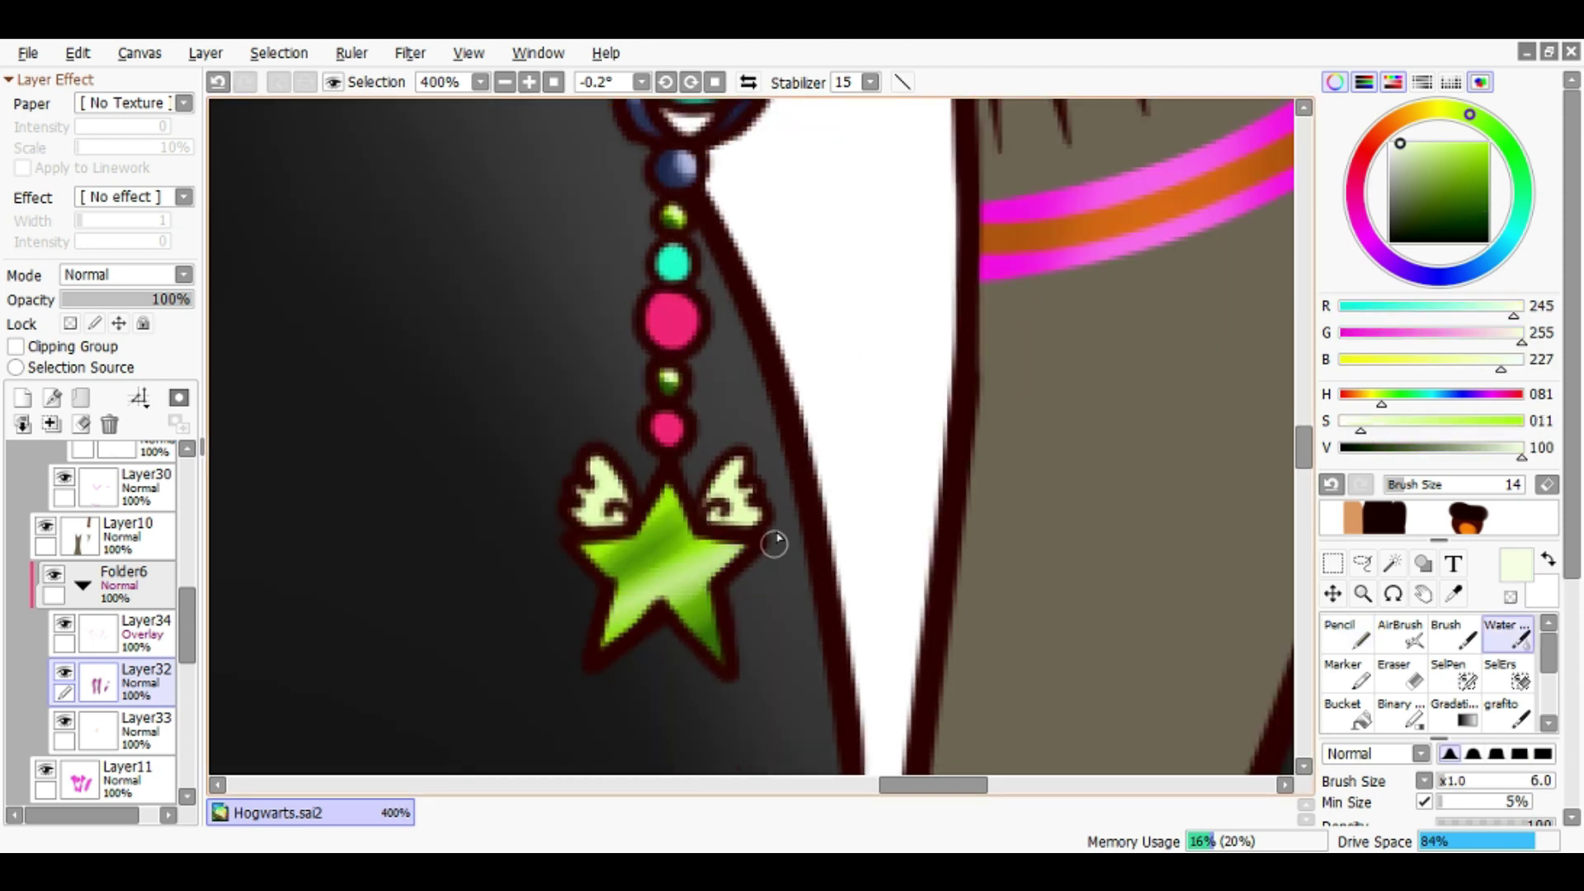
scroll(776, 543, down, 3)
key(ctrl+s)
Shade the charm's pink and teal beads on Layer32 and add pale pink and pale teal highlights with the Pencil at size 5
alt+click(675, 453)
scroll(672, 523, up, 2)
key(n)
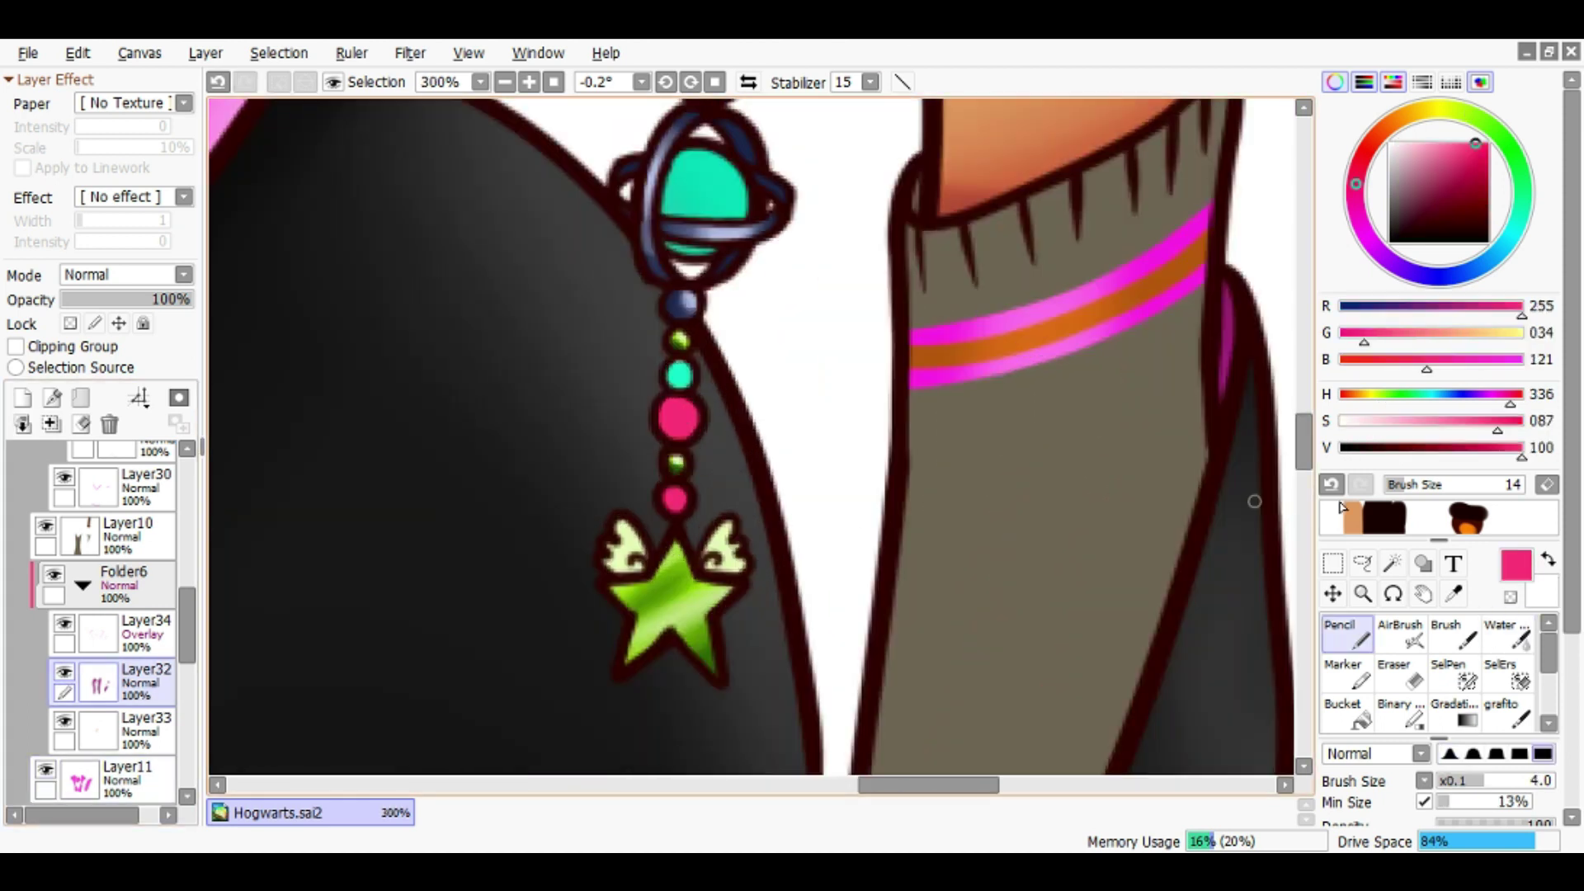
scroll(671, 483, up, 1)
key(bracketright)
click(1404, 144)
drag(675, 381, 685, 391)
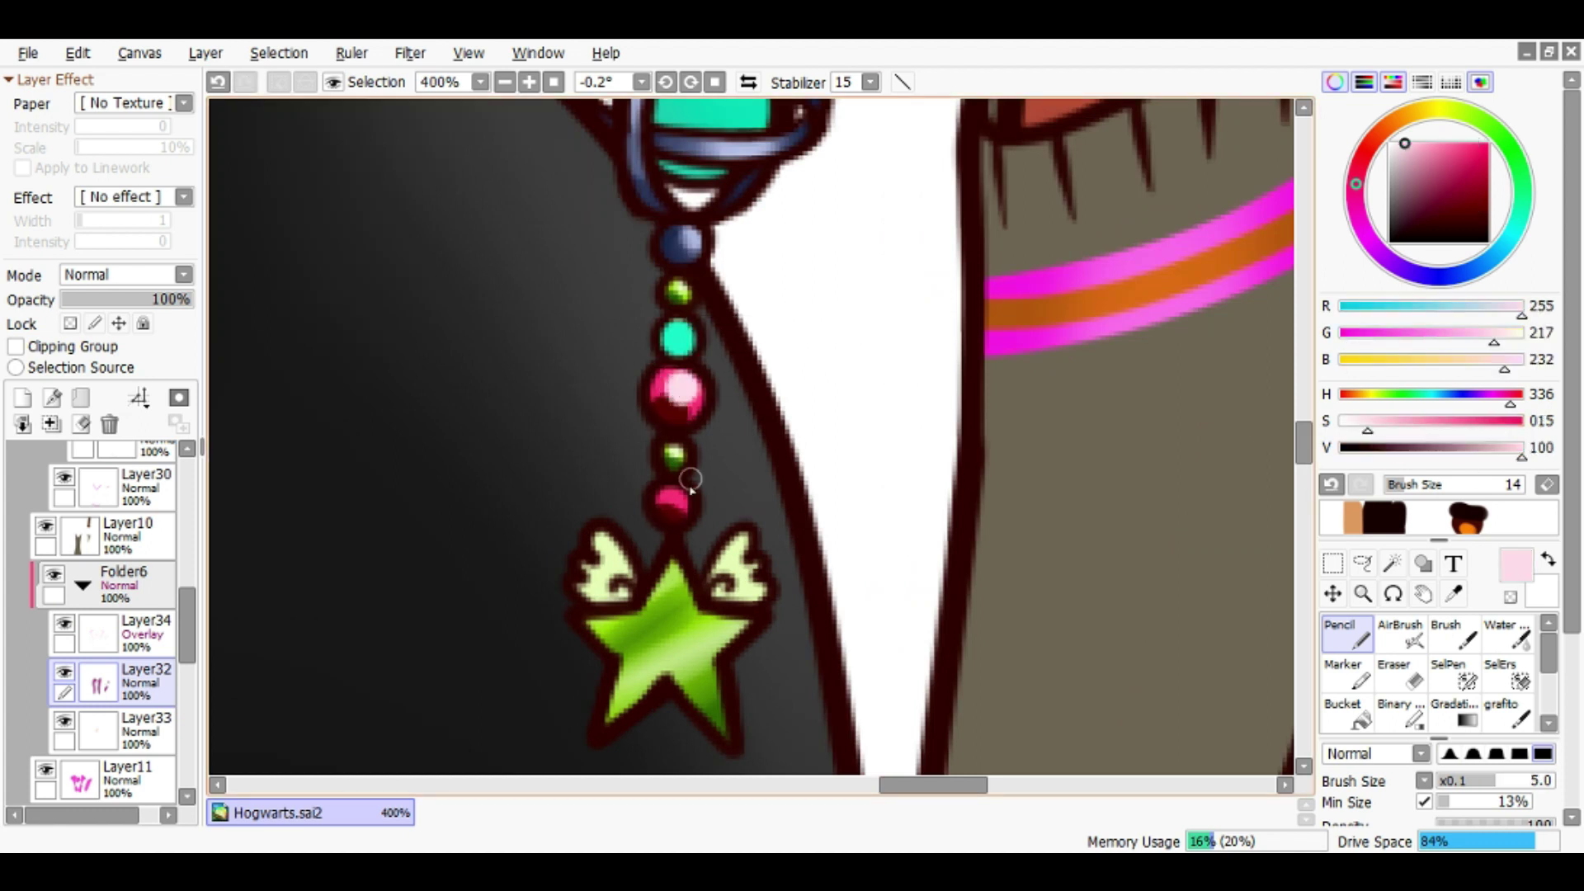
alt+click(675, 333)
scroll(728, 380, down, 2)
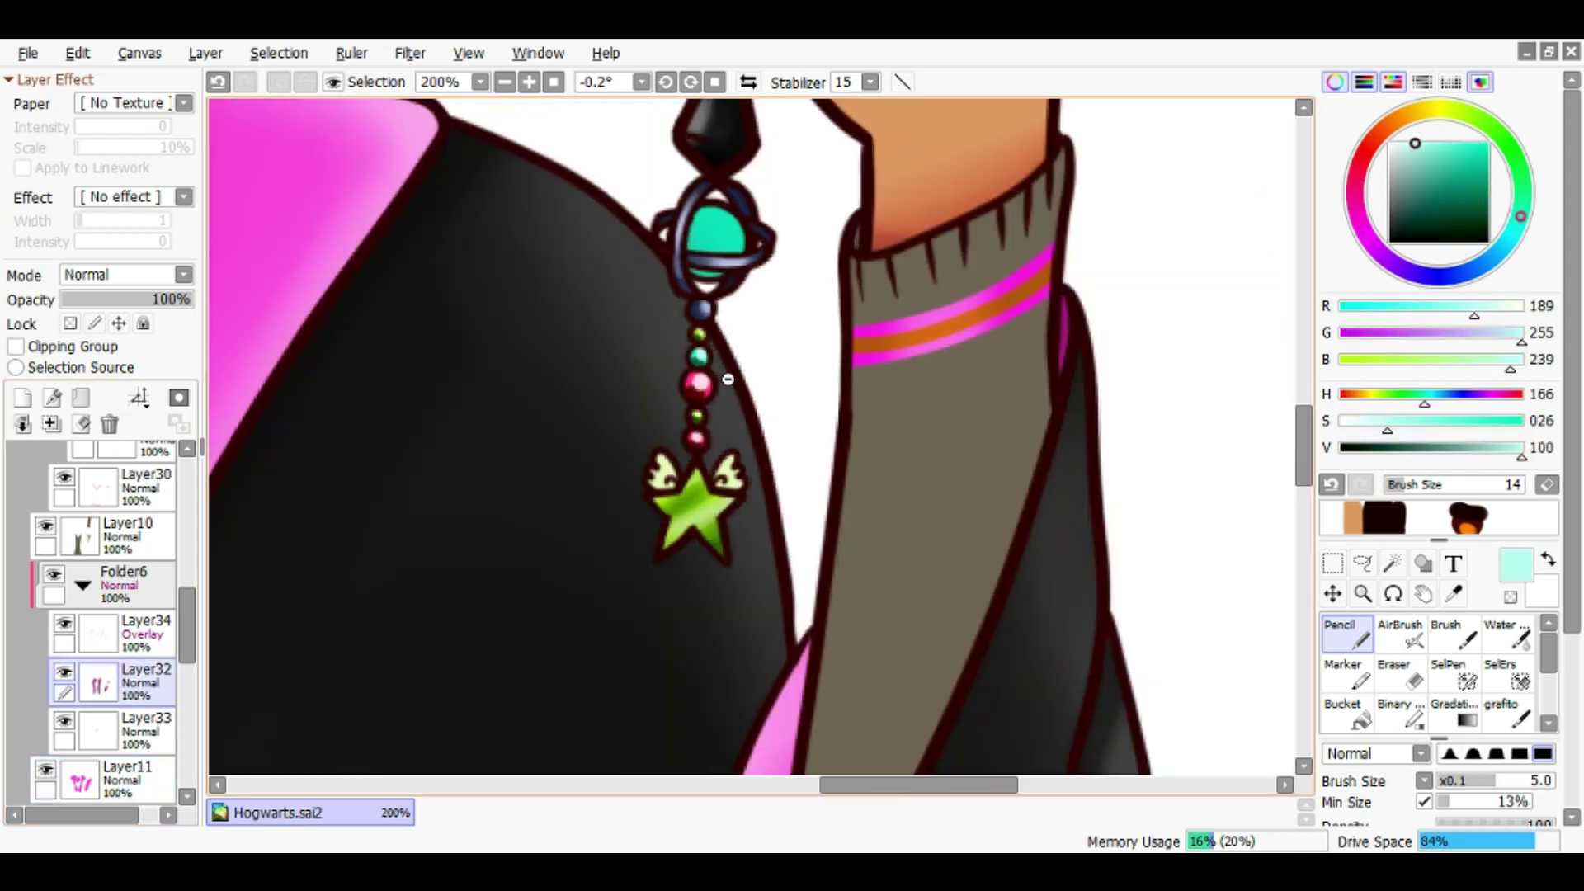
Shade the charm's teal planet in dark green on the Multiply Layer26 with the Pencil at size 15
scroll(728, 379, up, 1)
alt+click(699, 363)
key(bracketright)
key(bracketright)
key(bracketright)
key(bracketright)
key(bracketright)
key(bracketright)
key(bracketright)
scroll(186, 605, up, 3)
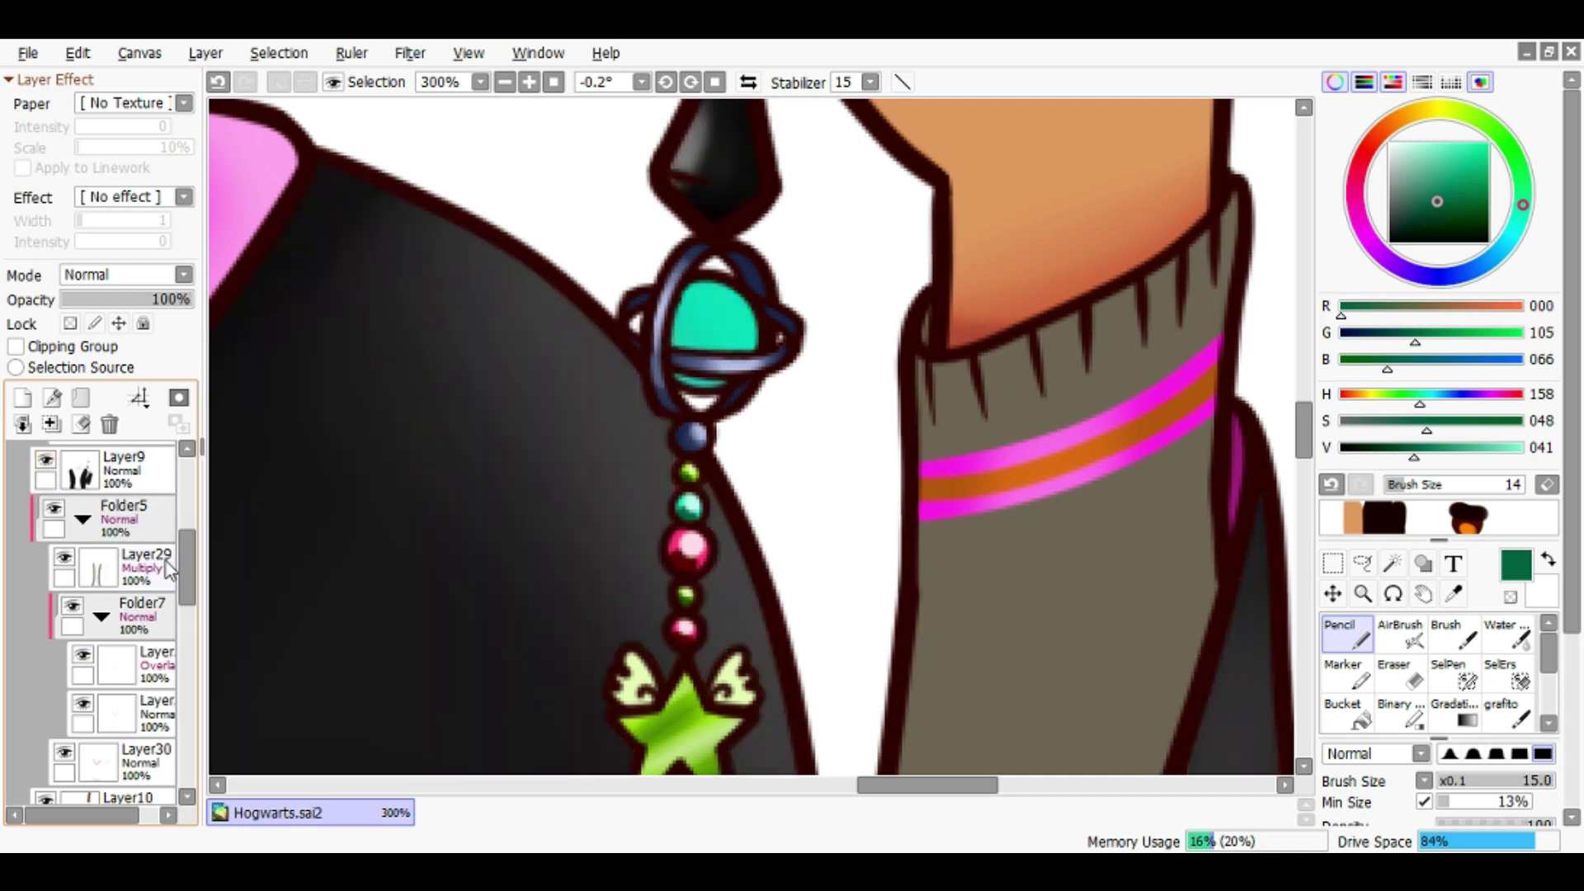
scroll(169, 569, up, 3)
click(169, 581)
Paint a pale mint highlight on the teal planet on Layer28 and tidy the Layer26 shading with the Eraser at size 5
click(140, 631)
click(1401, 143)
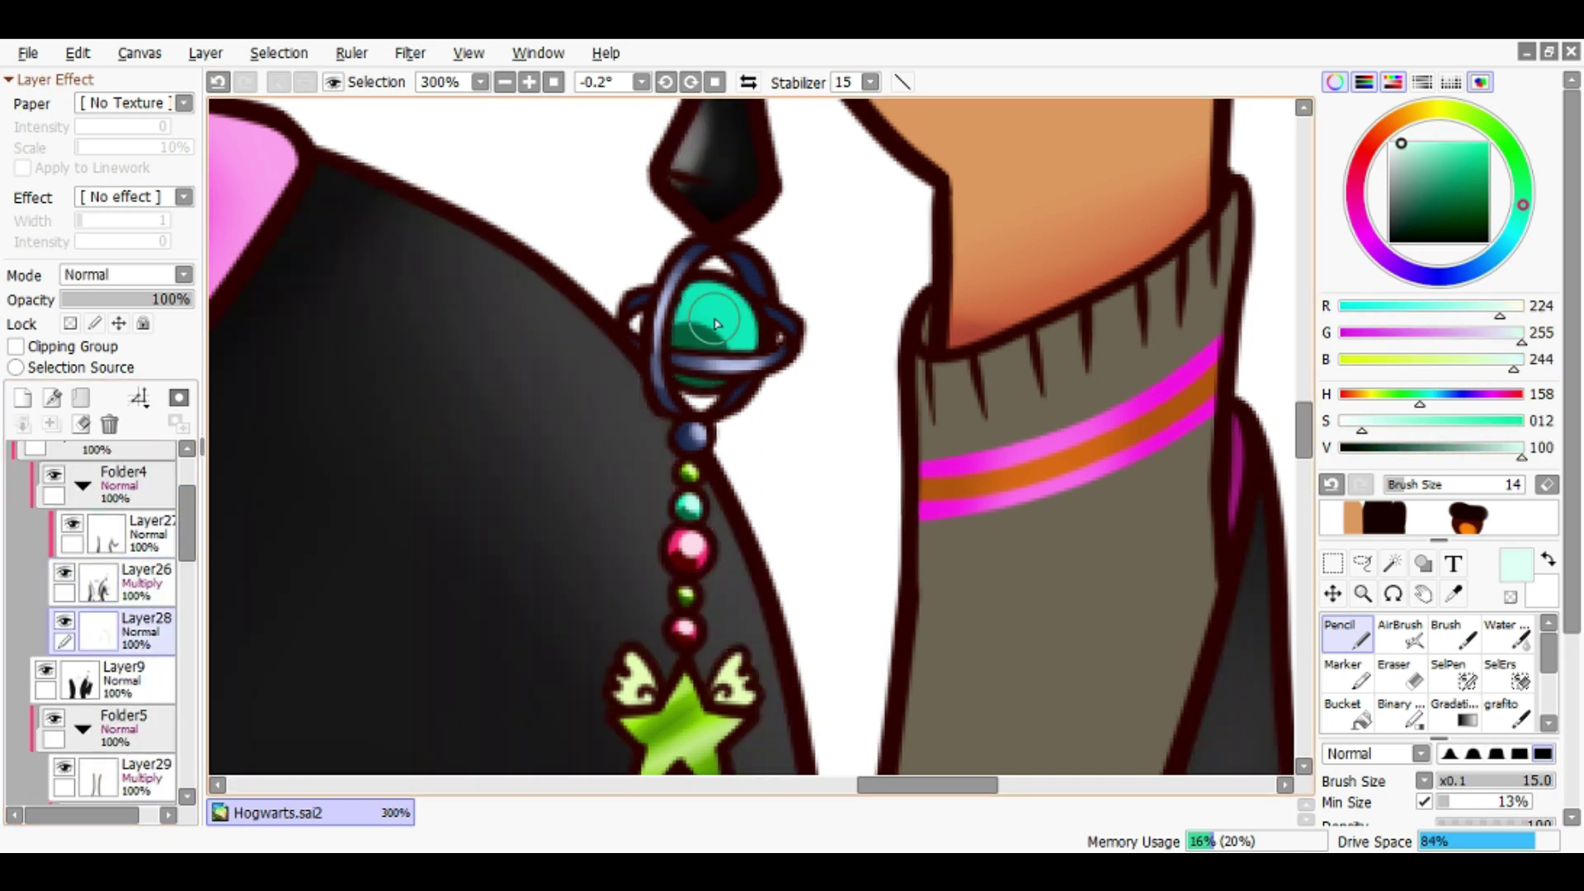
scroll(716, 324, down, 2)
key(e)
scroll(740, 337, up, 4)
scroll(772, 363, down, 4)
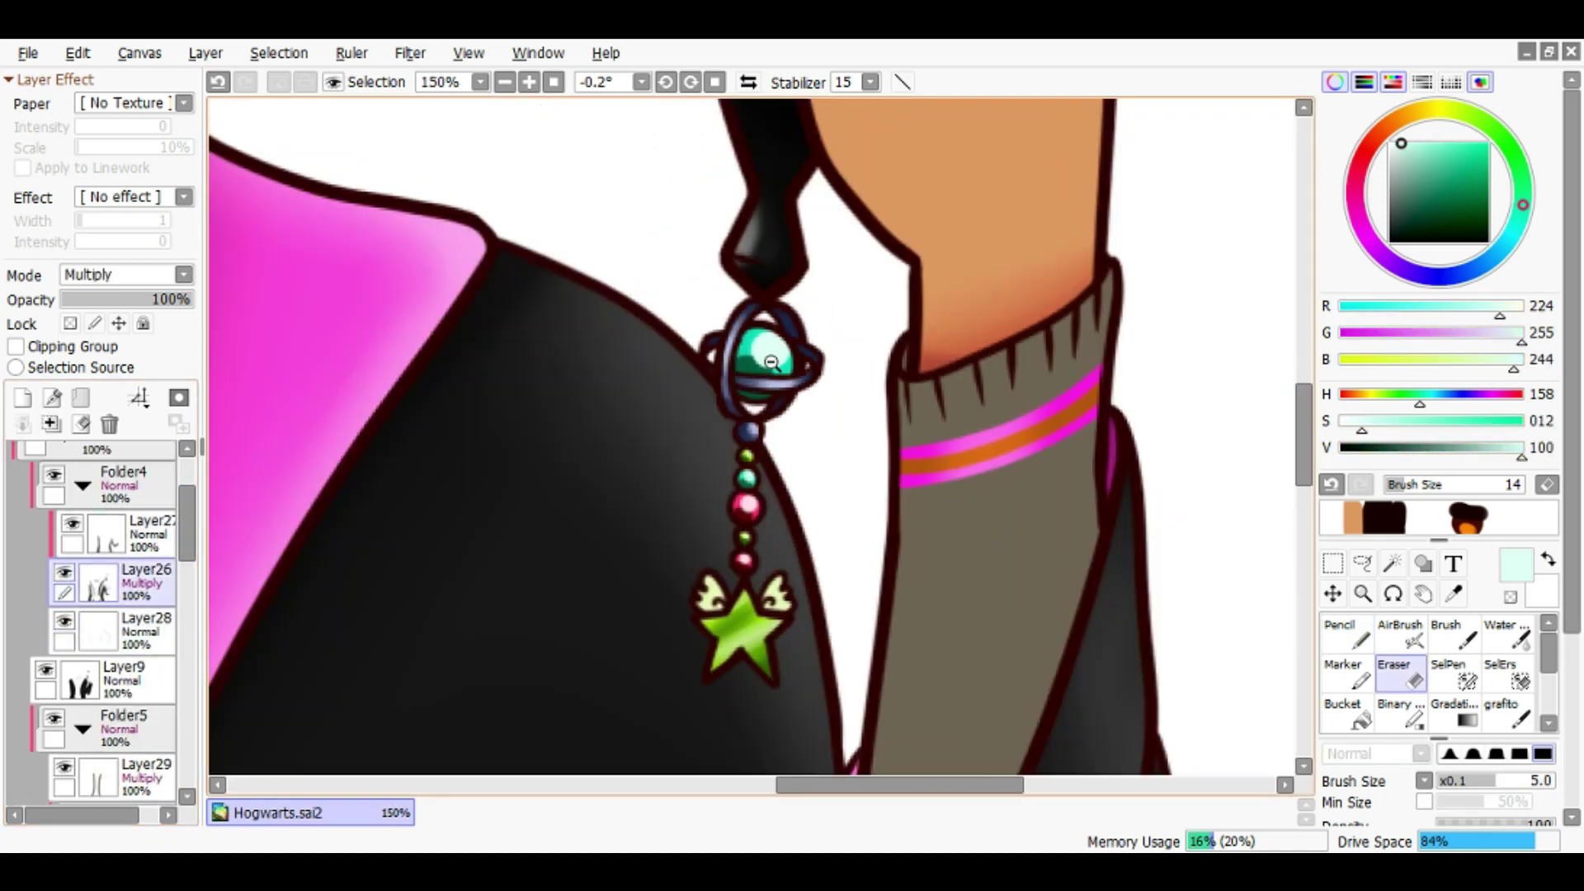
Add a new layer above Layer28 and paint a green band around the wand handle's upper end with the Pencil at size 6
scroll(772, 363, down, 4)
click(23, 398)
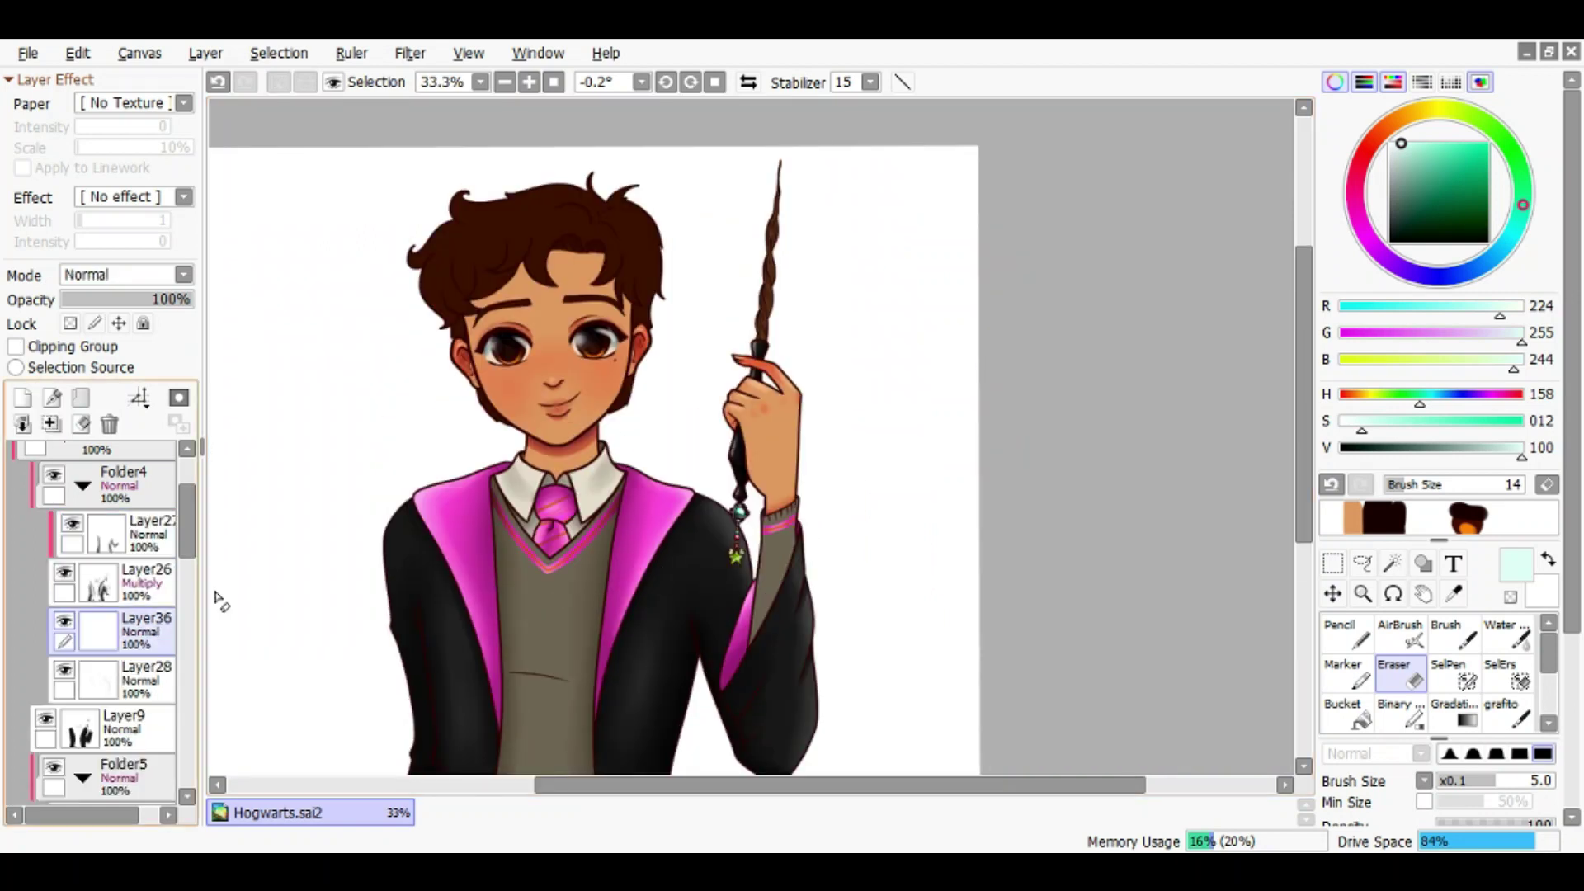
key(n)
scroll(742, 329, up, 6)
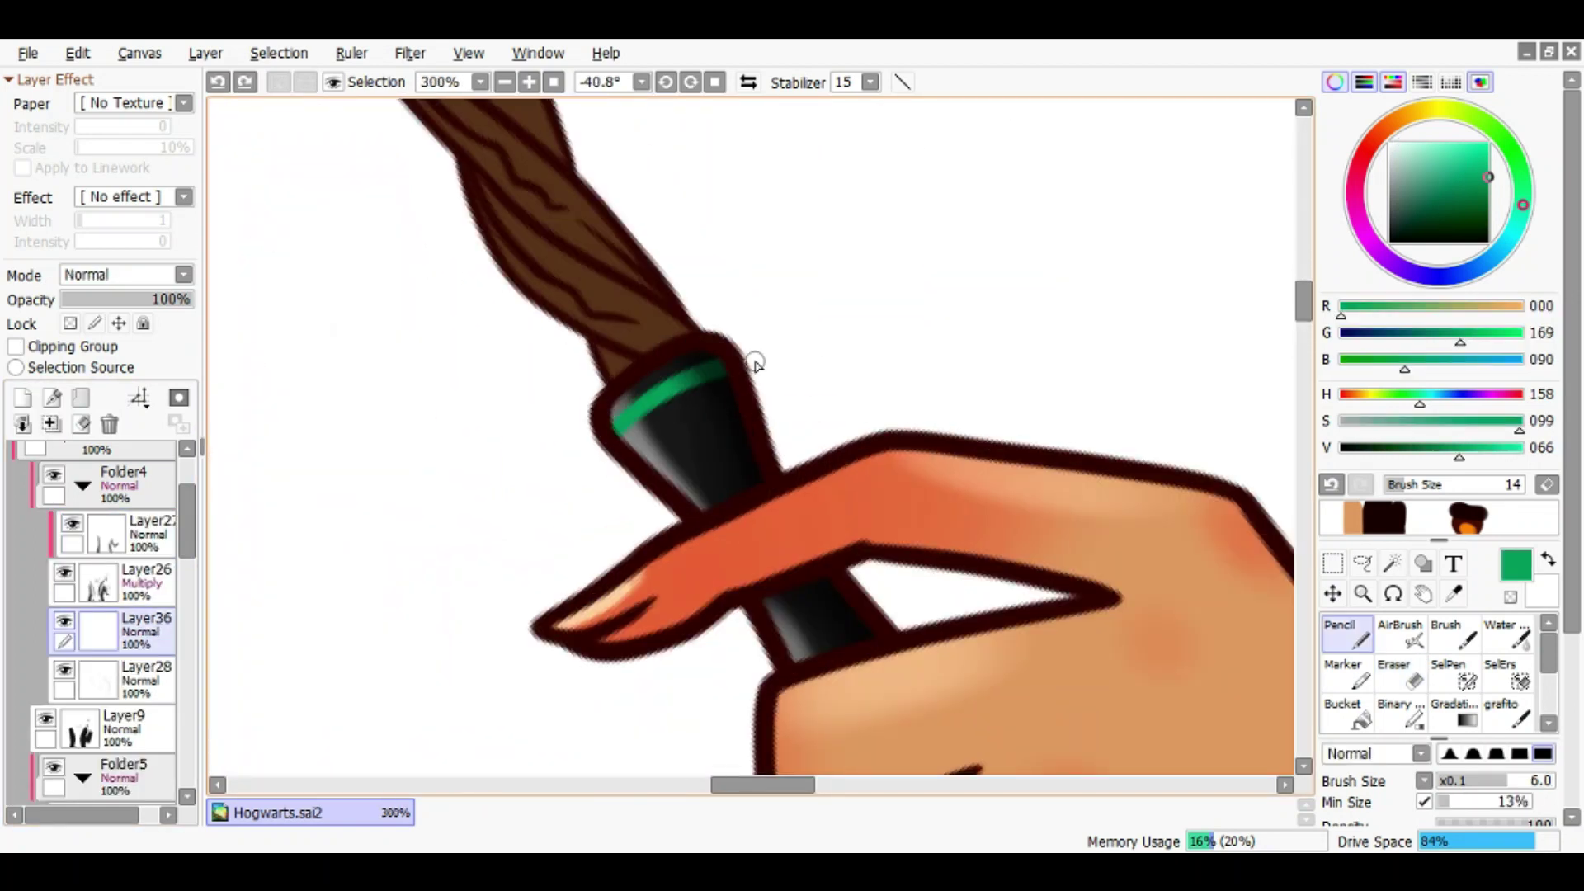
Paint green bands across the wand handle's lower sections with the Marker at size 6
key(m)
scroll(754, 363, down, 4)
scroll(647, 382, up, 4)
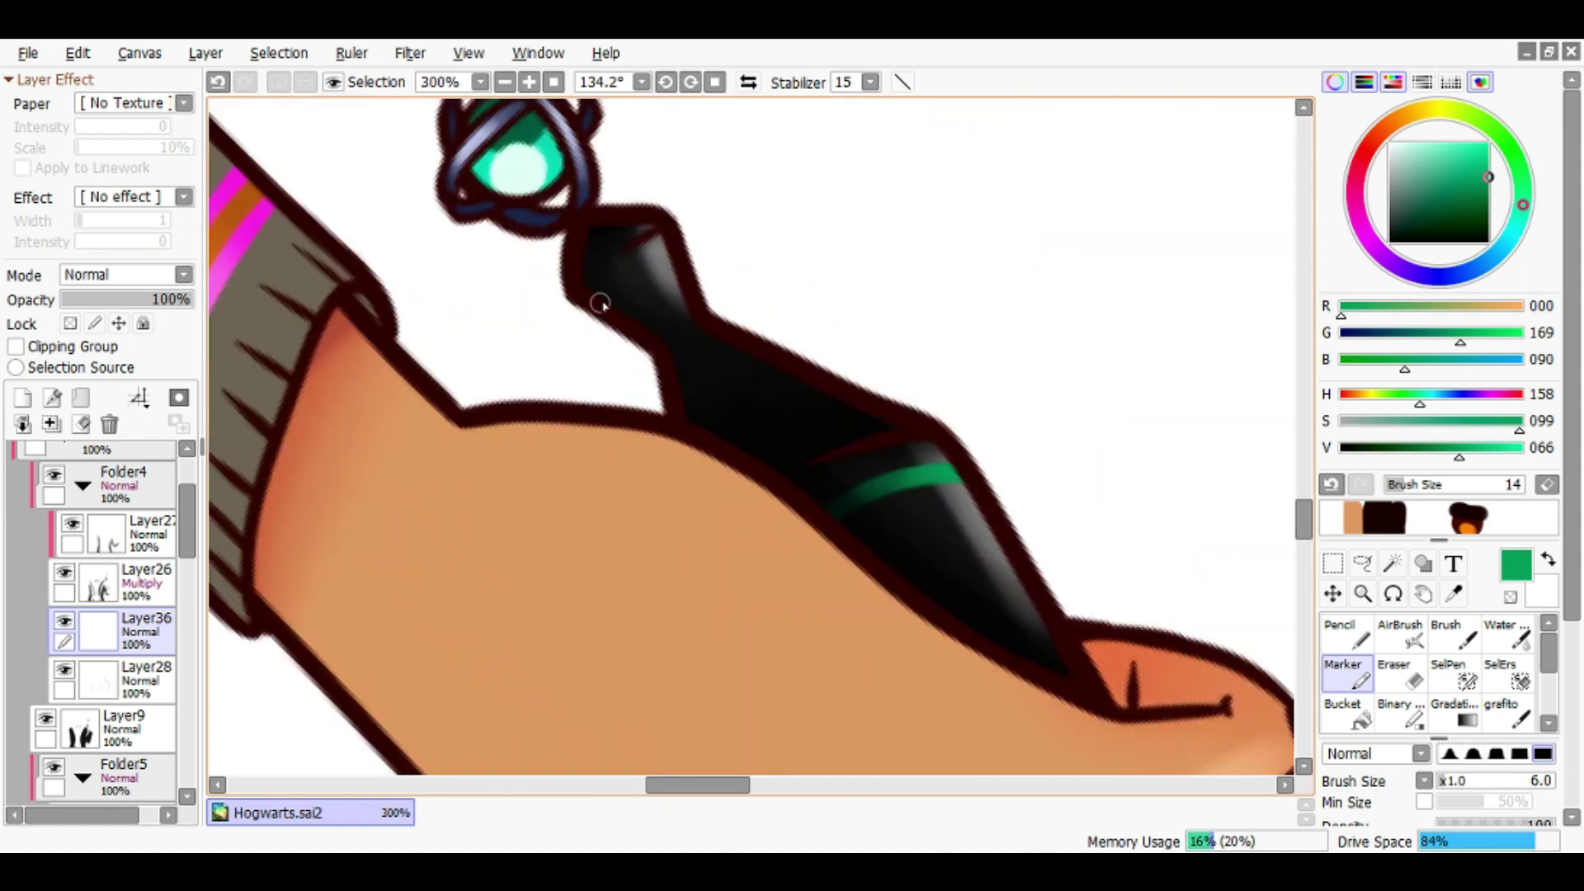
scroll(601, 303, down, 2)
scroll(913, 330, up, 2)
drag(912, 329, 754, 484)
scroll(802, 378, up, 2)
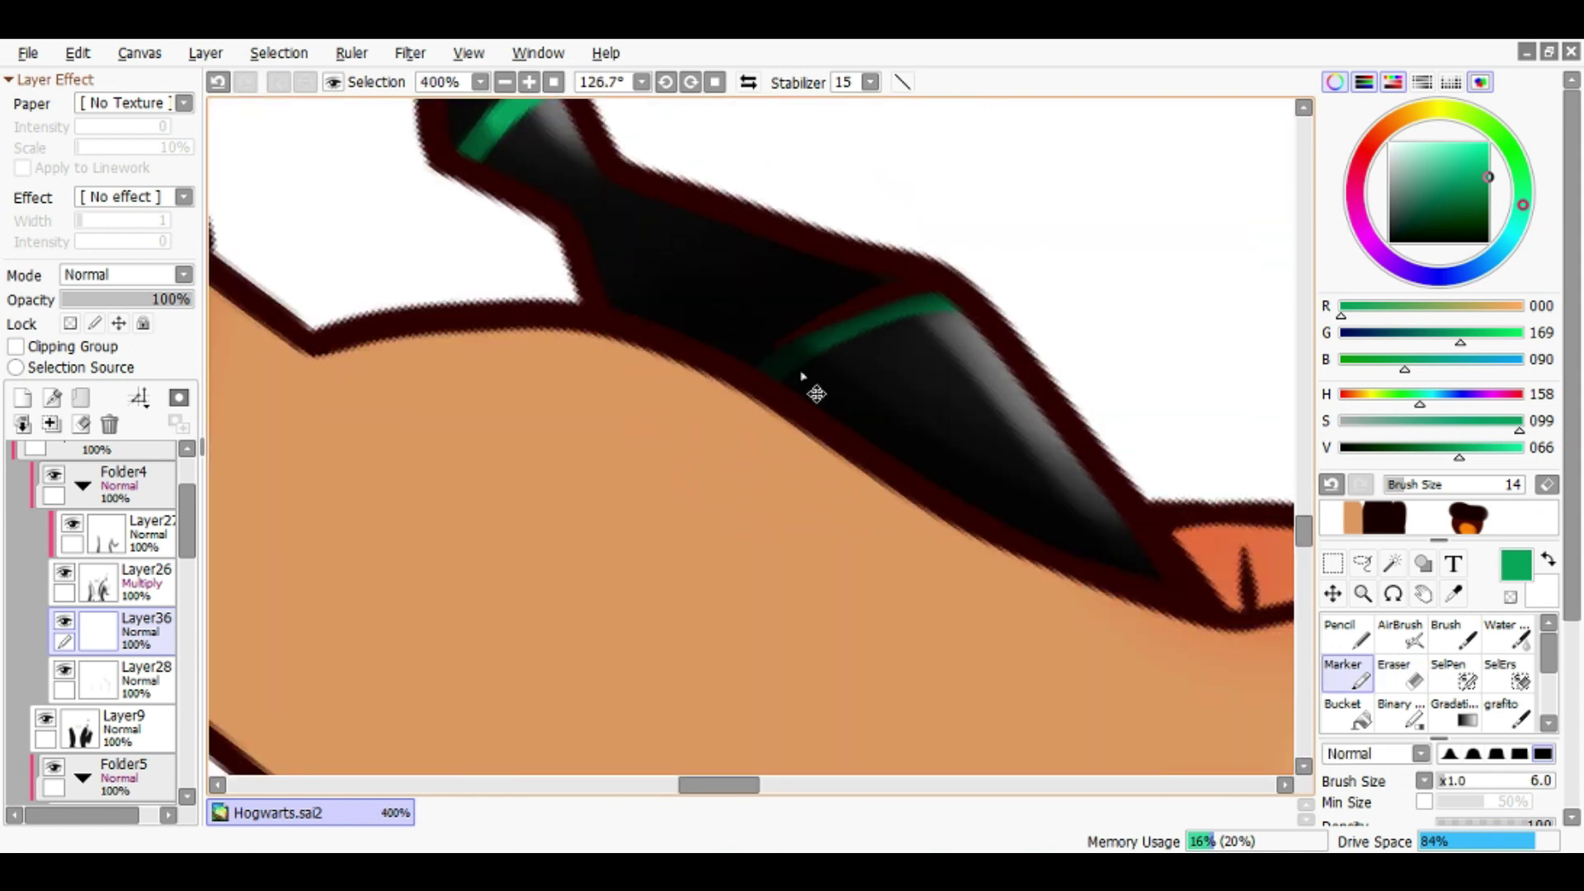
scroll(748, 428, down, 5)
scroll(683, 435, up, 5)
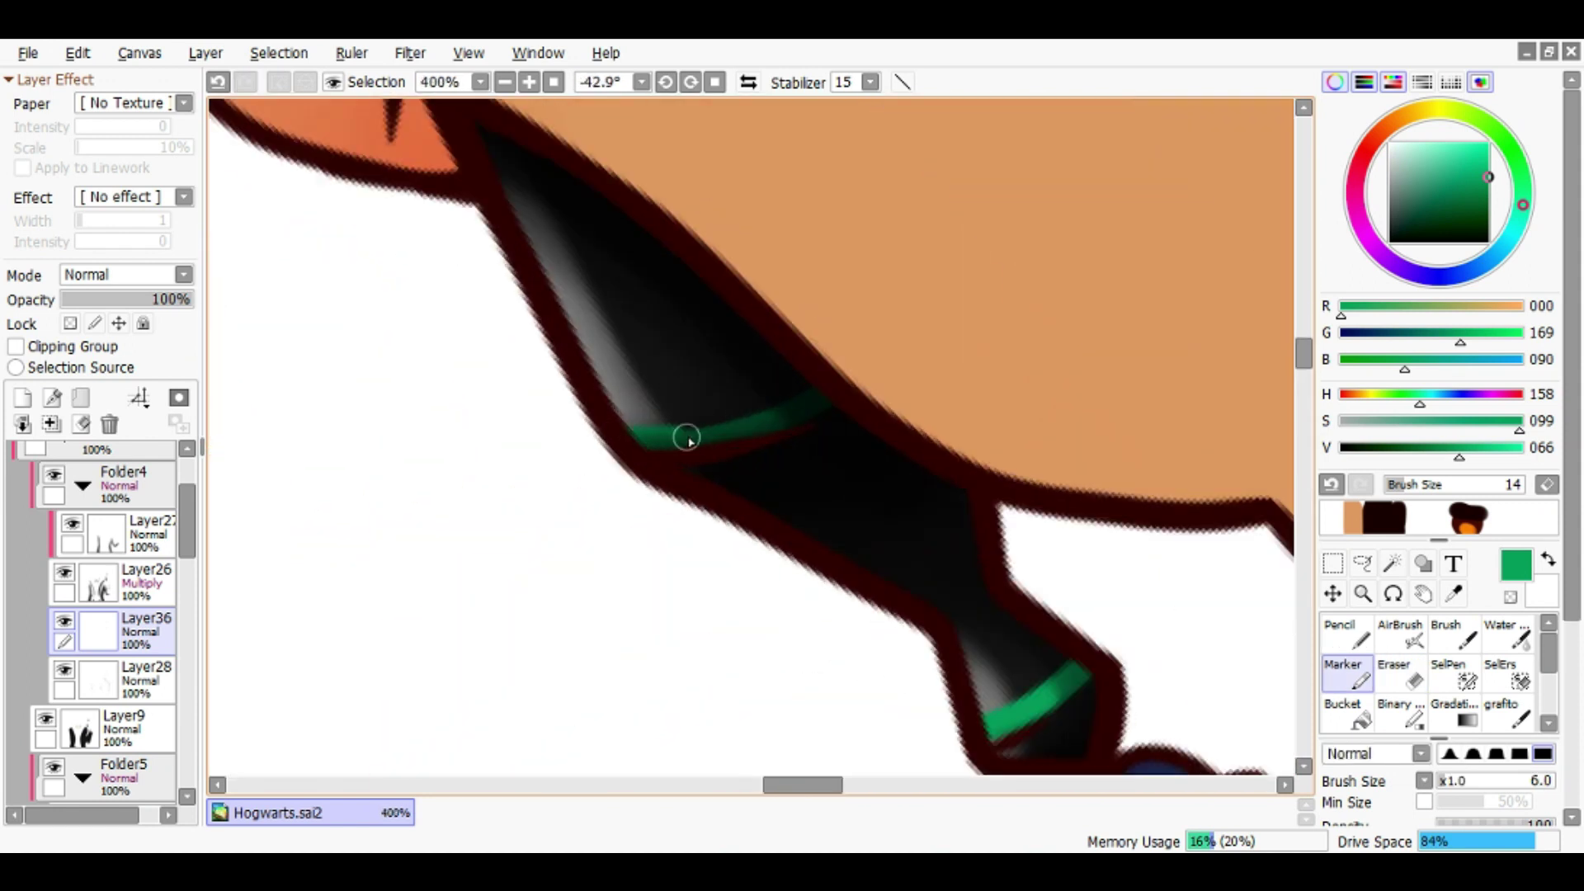
Shade the wand's twisted wood in very dark brown on the Multiply Layer29 with the Water brush at size 13
scroll(845, 409, down, 2)
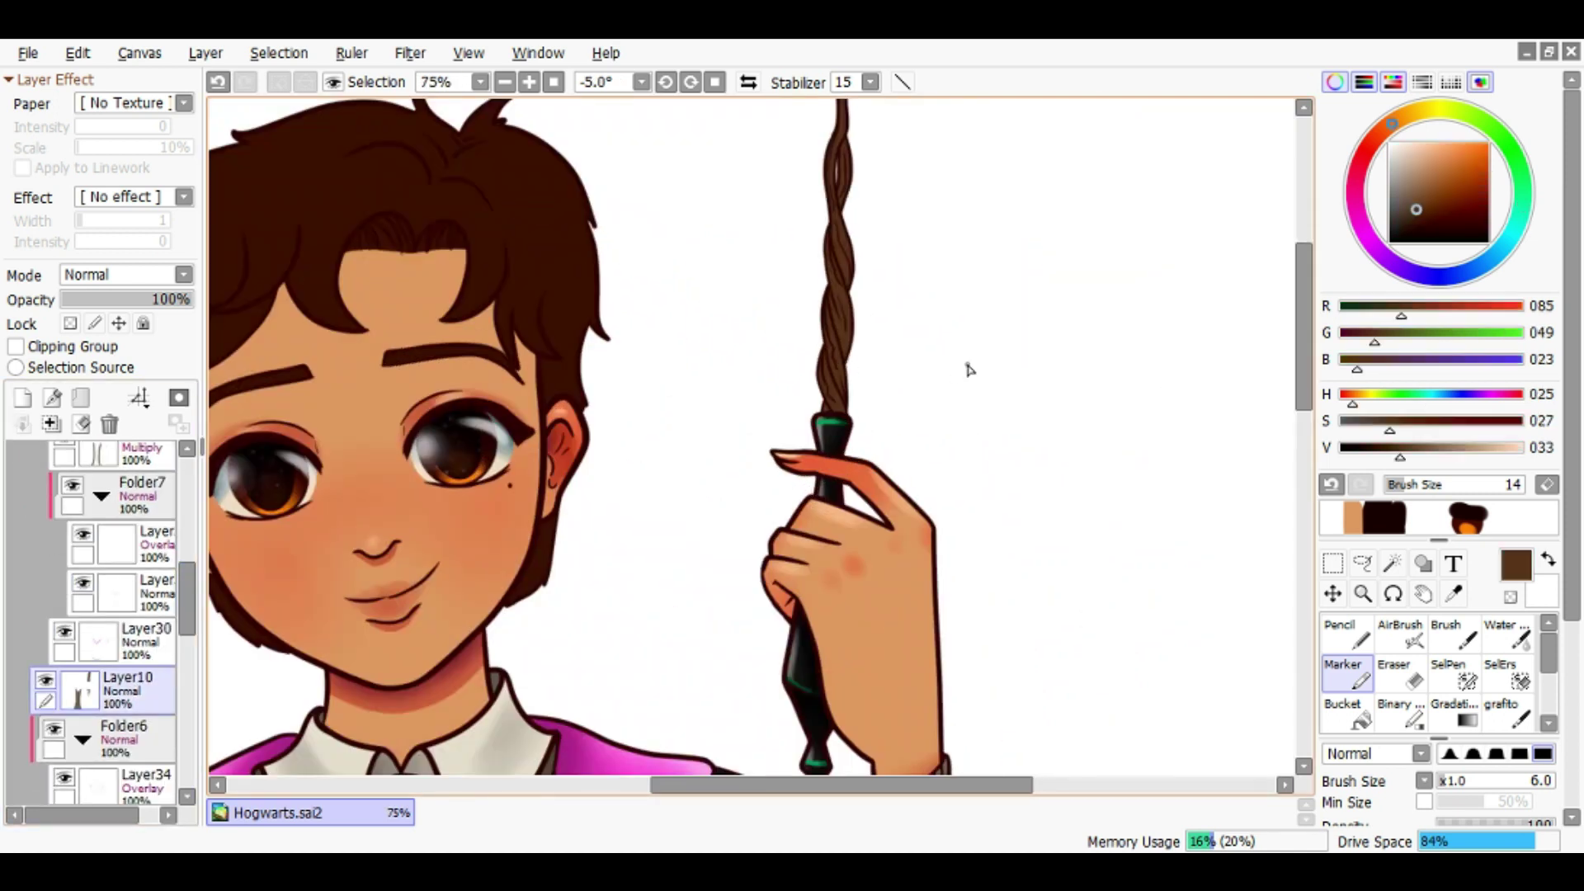
drag(1400, 458, 1364, 458)
scroll(849, 396, up, 2)
drag(849, 396, 854, 584)
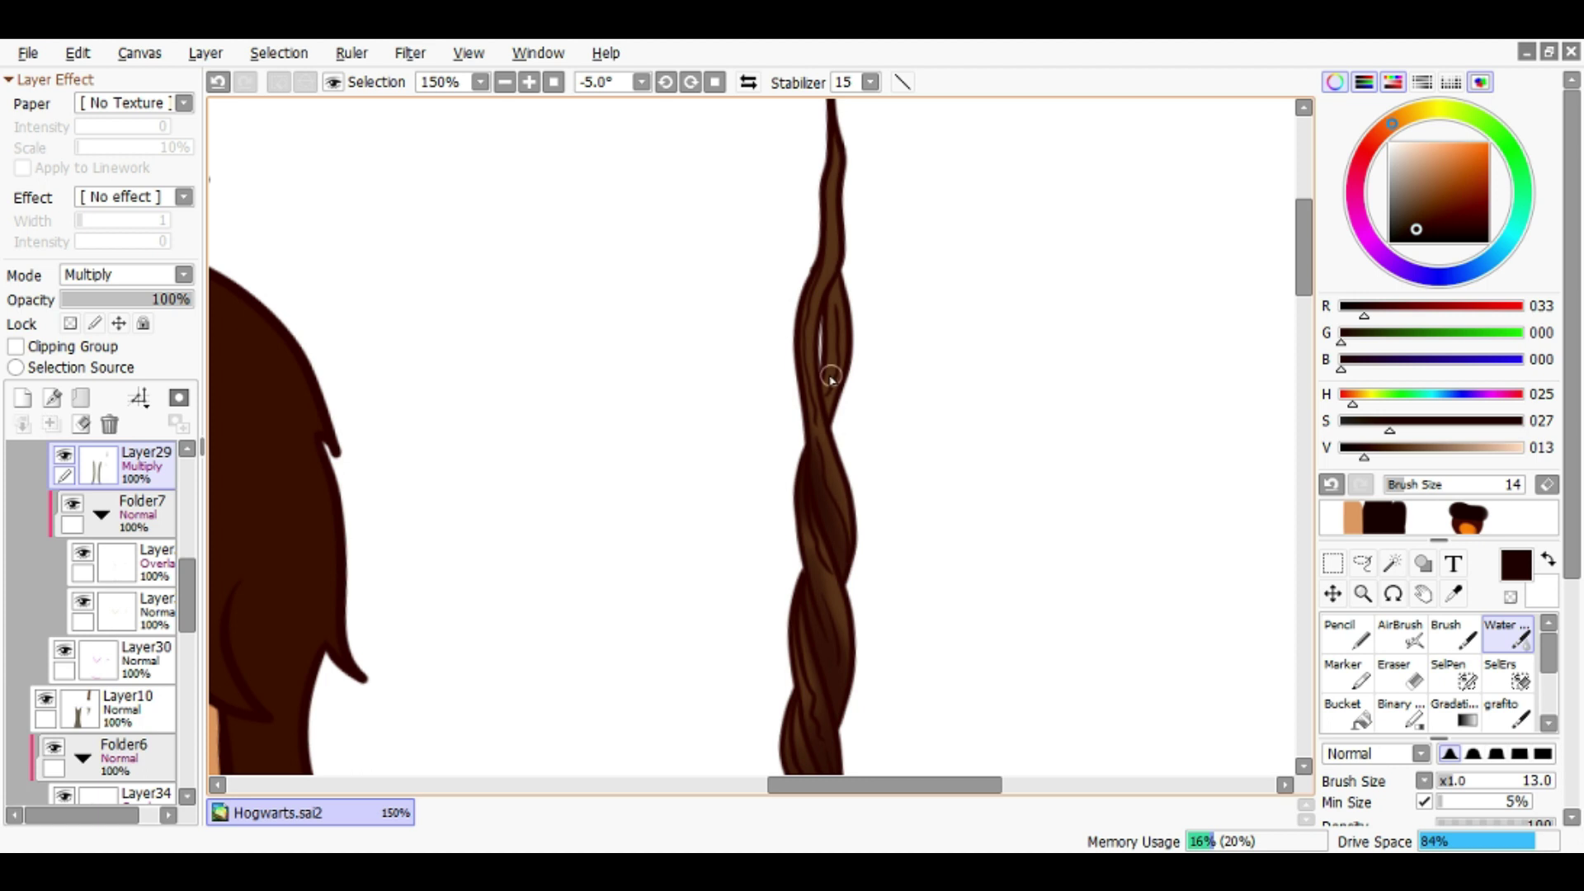
scroll(845, 461, down, 3)
scroll(796, 429, up, 5)
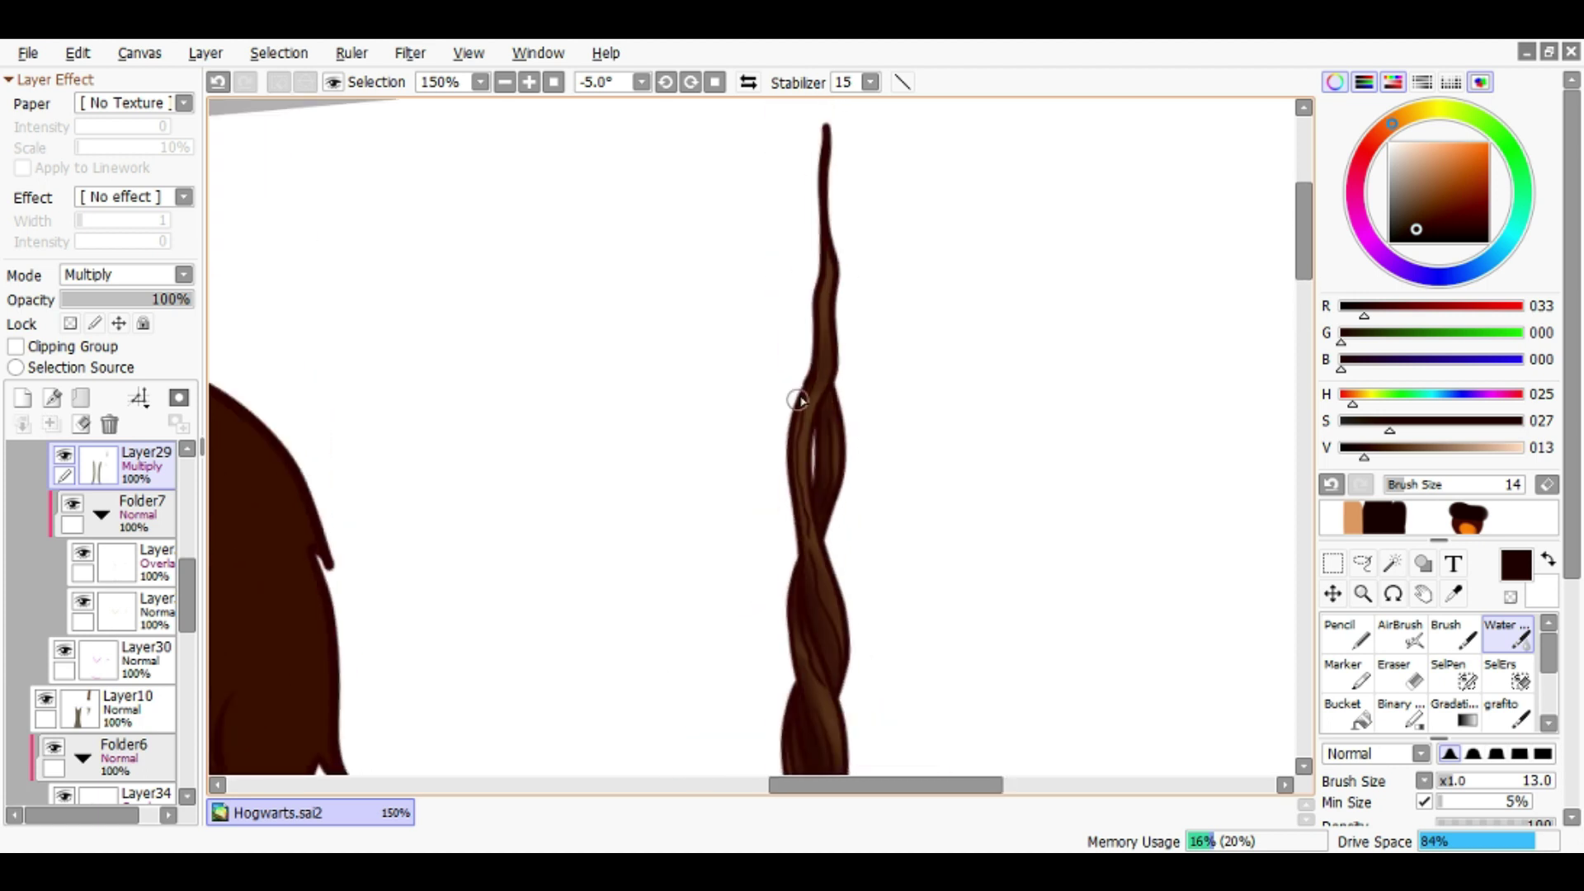
Paint light tan highlights along the wand's twisted wood on Layer30 with the Water brush, and save
alt+click(1353, 517)
click(123, 660)
scroll(825, 347, down, 2)
key(bracketleft)
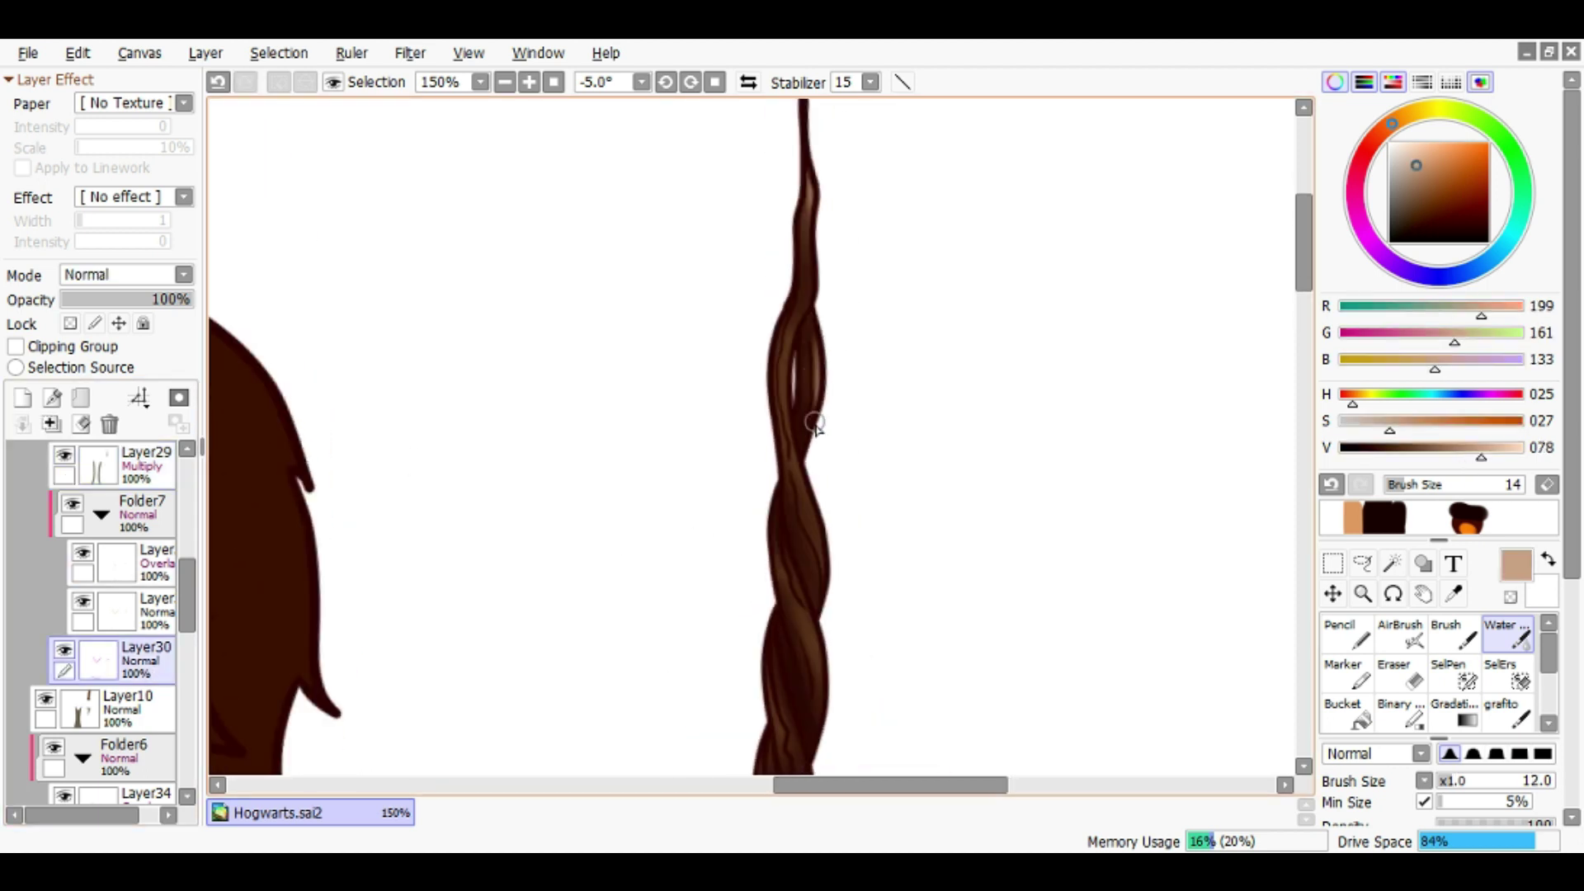
scroll(825, 598, down, 3)
scroll(826, 598, down, 5)
key(ctrl+s)
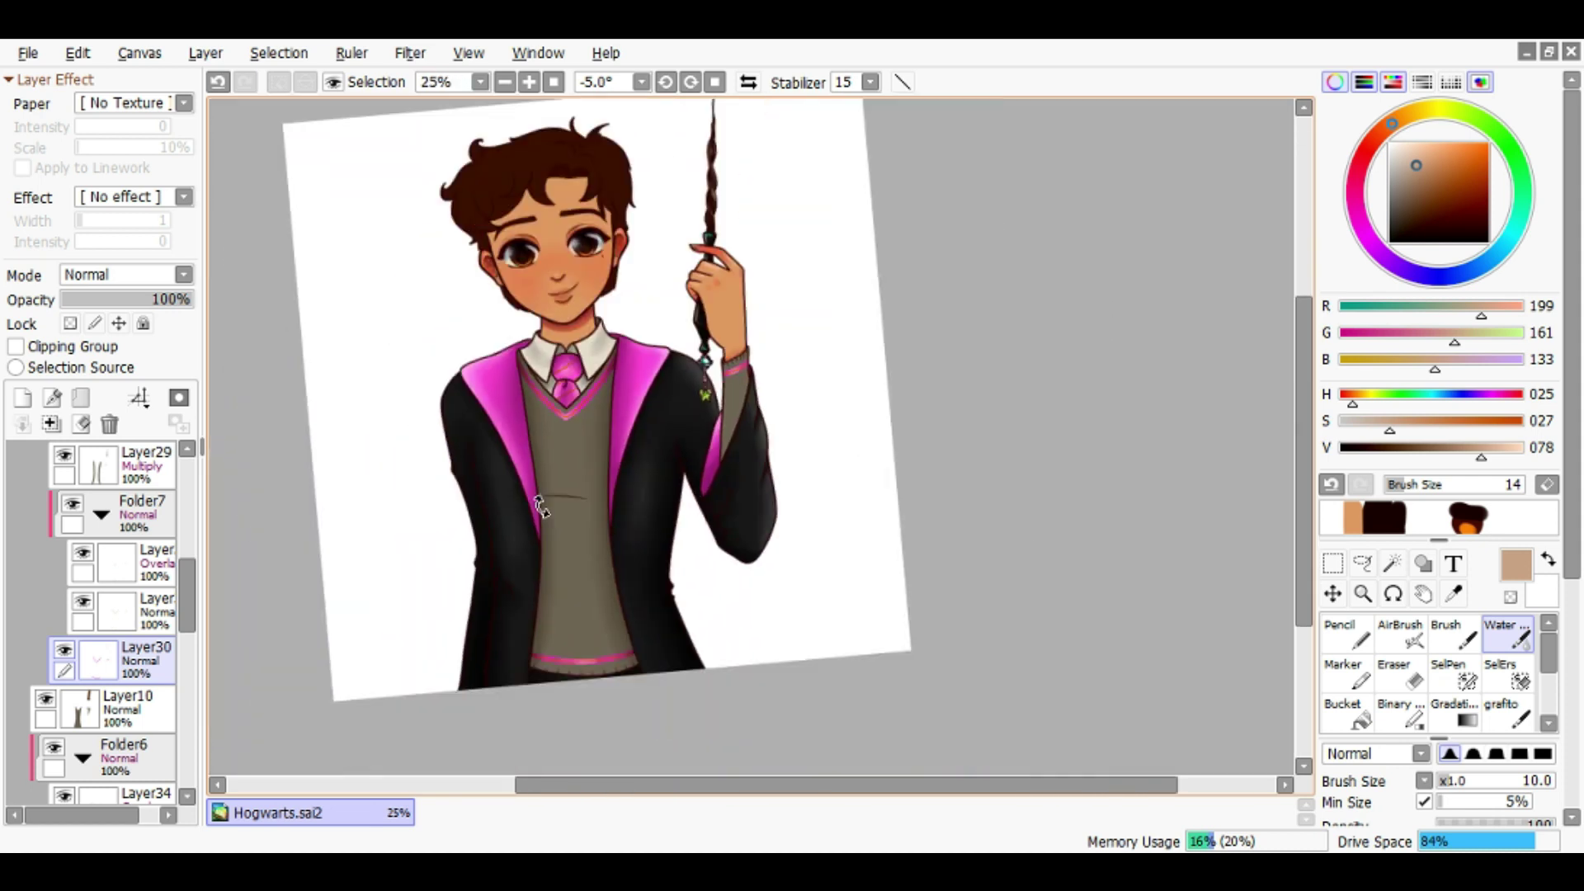
Straighten the canvas and add a new layer in a folder clipped to the hair's Layer12
drag(627, 462, 528, 528)
key(minus)
key(Home)
scroll(76, 528, down, 5)
click(22, 400)
scroll(742, 372, up, 2)
Paint near-black strands in the hair recesses above the forehead and clean their edges with the Eraser at size 17
click(1385, 518)
scroll(825, 371, up, 4)
key(bracketright)
key(bracketright)
key(bracketright)
drag(825, 322, 861, 410)
scroll(860, 410, down, 2)
key(e)
scroll(894, 413, up, 3)
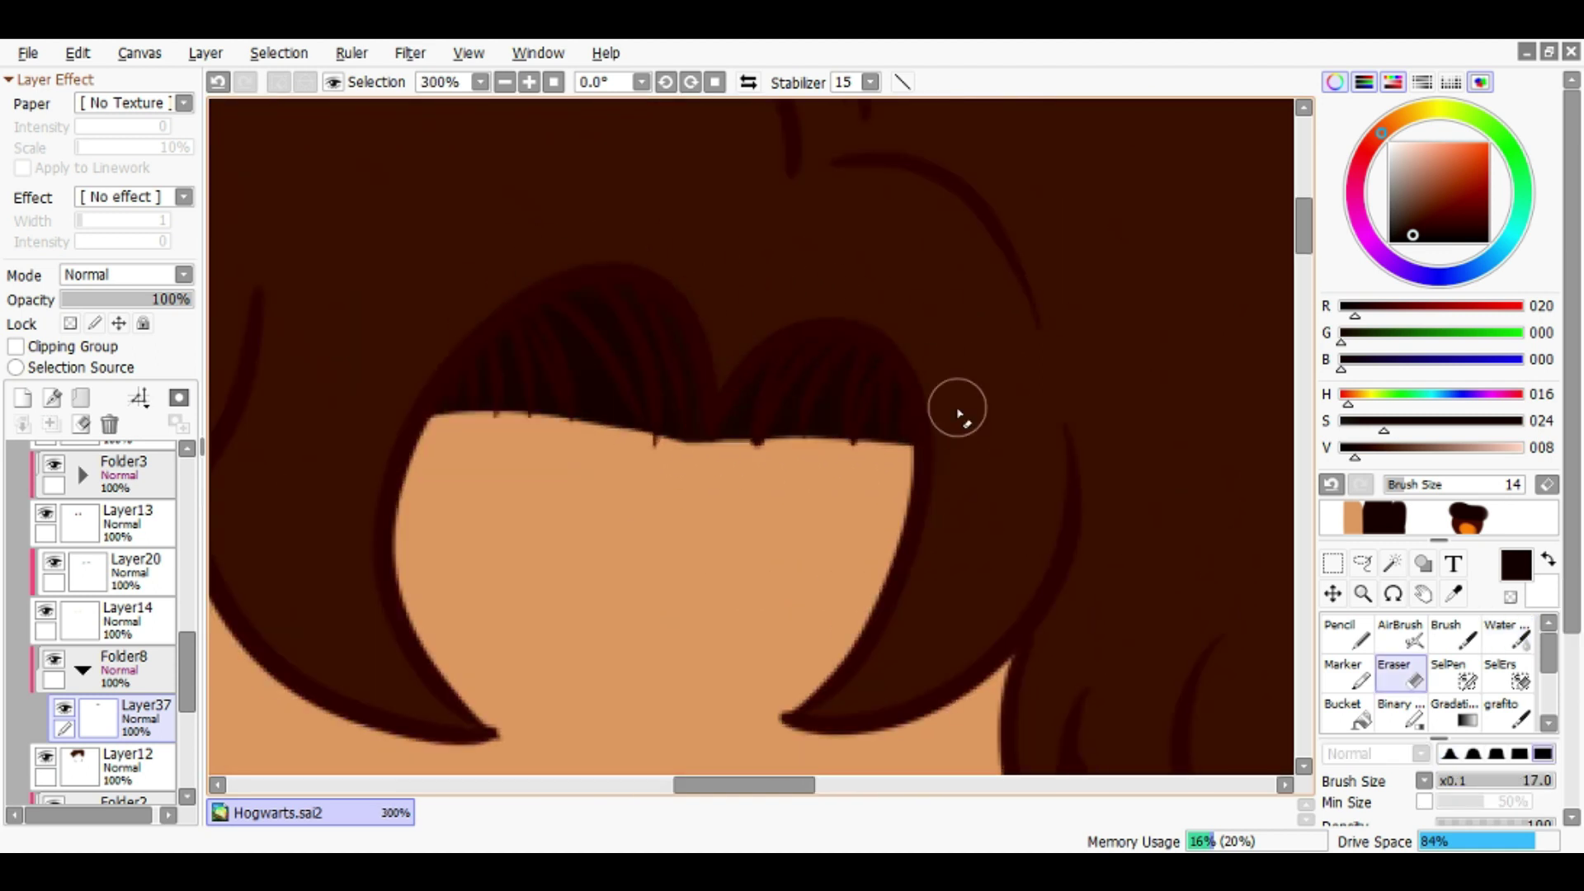
Paint dark brown strokes at the hair's crown, around the parting beneath the upright tufts, with the Water brush at size 8
scroll(959, 415, down, 2)
scroll(718, 339, down, 1)
drag(605, 443, 771, 516)
scroll(771, 517, up, 3)
key(c)
key(bracketright)
key(bracketright)
drag(630, 477, 750, 353)
alt+click(668, 466)
drag(643, 448, 686, 355)
scroll(838, 456, down, 2)
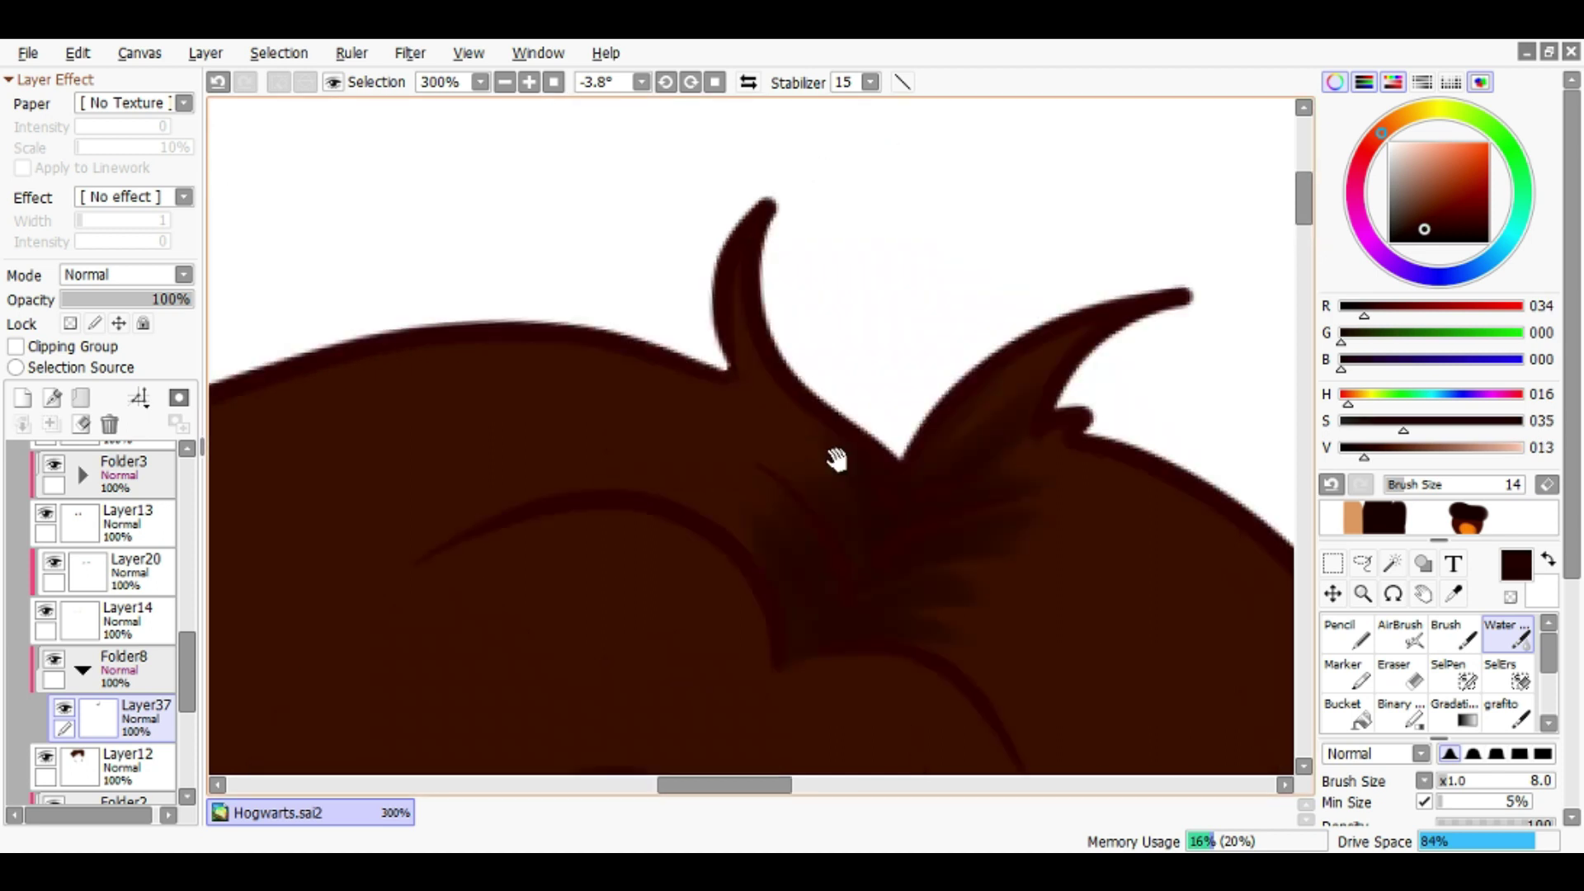
Extend the dark parting shading from the crown down towards the fringe recesses with the Water brush
drag(838, 456, 809, 460)
scroll(703, 345, up, 1)
key(bracketleft)
key(bracketleft)
key(bracketleft)
key(bracketleft)
key(bracketleft)
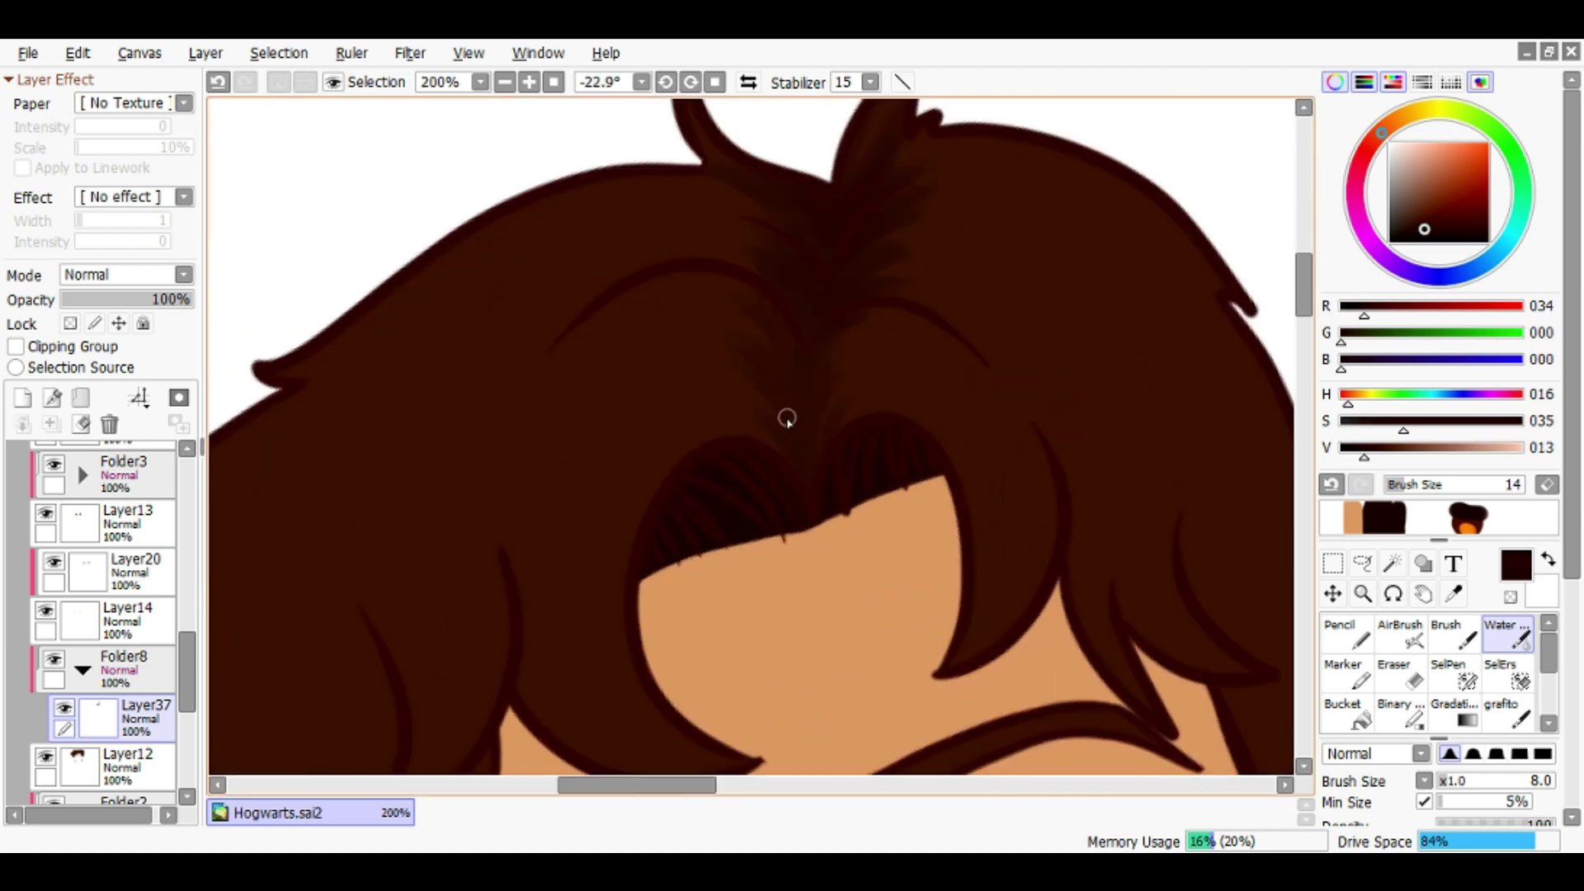
scroll(738, 447, up, 1)
Paint fine dark hair strands on both eyebrows with the Water brush at size 6
scroll(661, 273, down, 4)
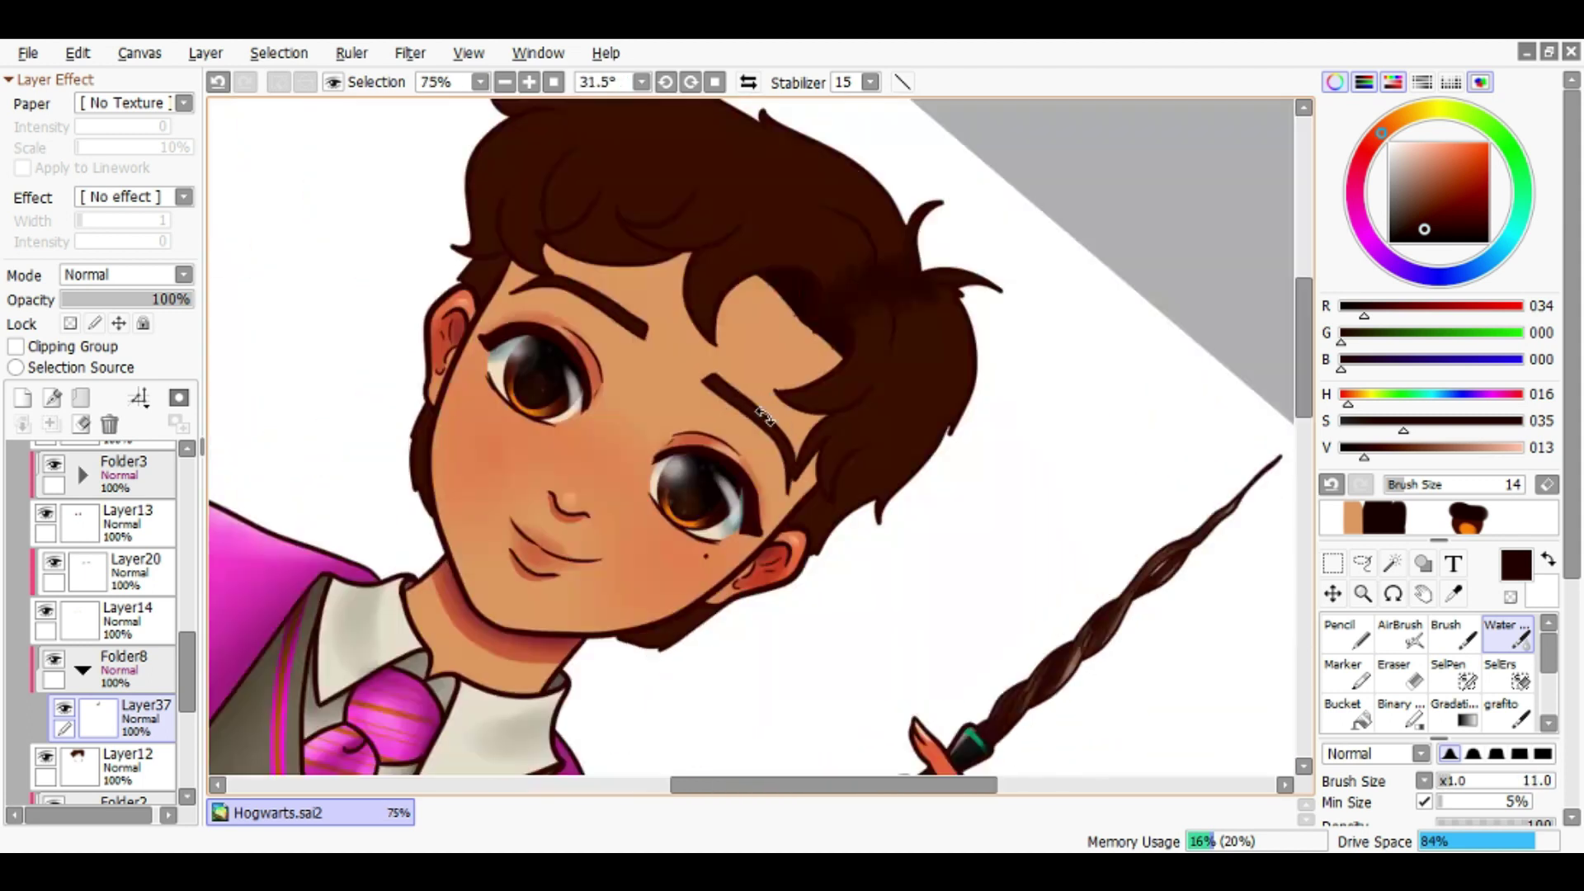
scroll(753, 388, up, 2)
key(bracketleft)
key(bracketleft)
key(bracketleft)
key(bracketleft)
key(bracketleft)
scroll(654, 371, down, 1)
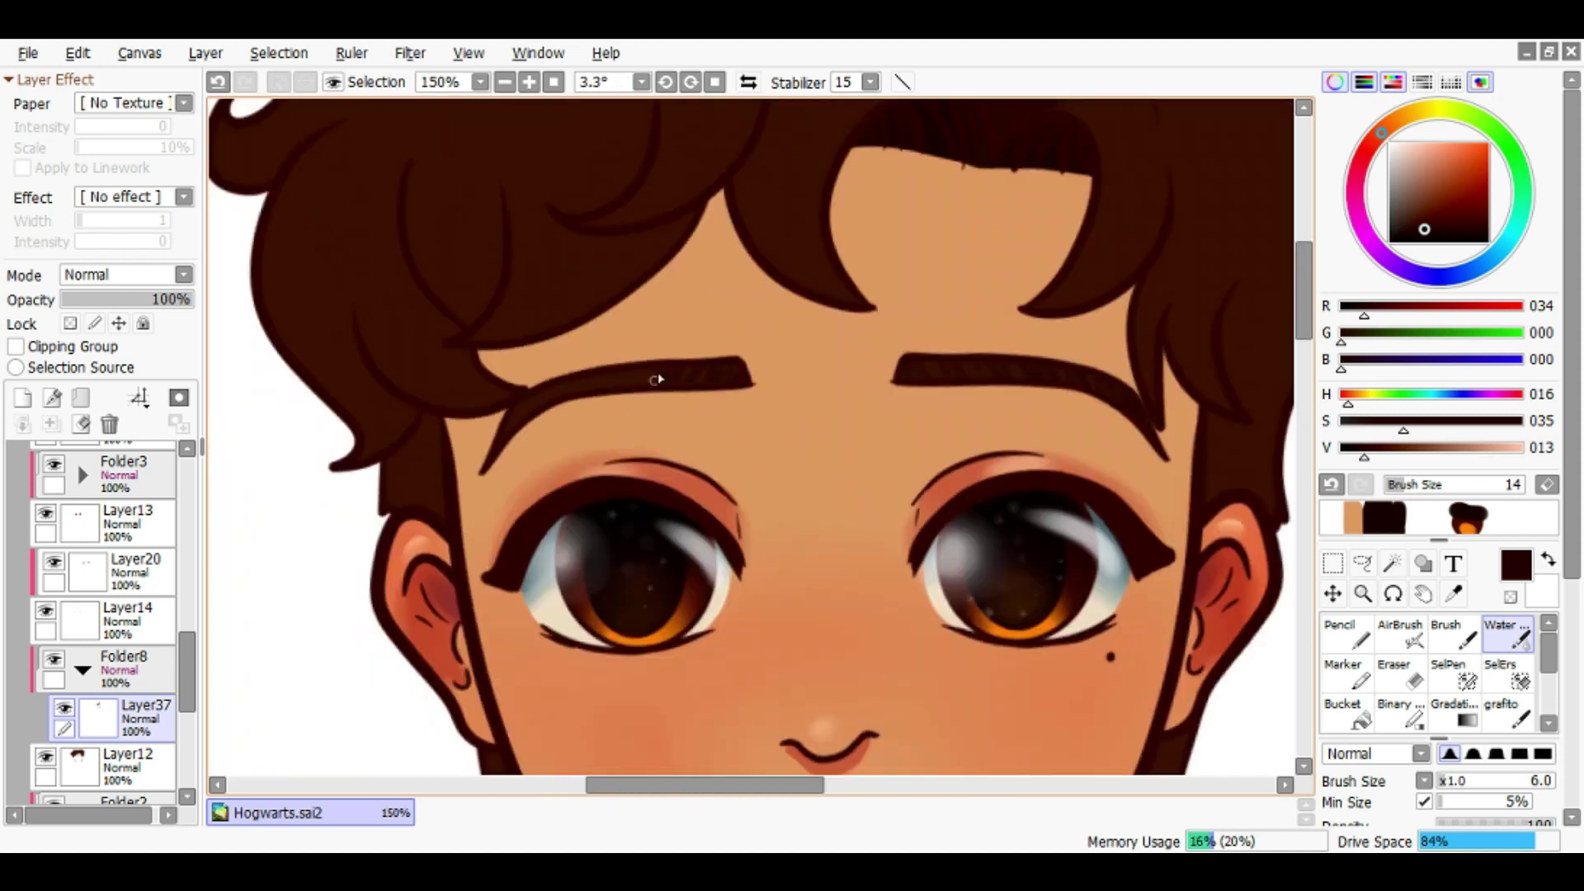
Paint soft dark strands over the side and front curls of the hair with the Water brush at size 12
scroll(661, 591, up, 1)
scroll(920, 351, up, 1)
key(bracketright)
key(bracketright)
key(bracketright)
key(bracketright)
key(bracketright)
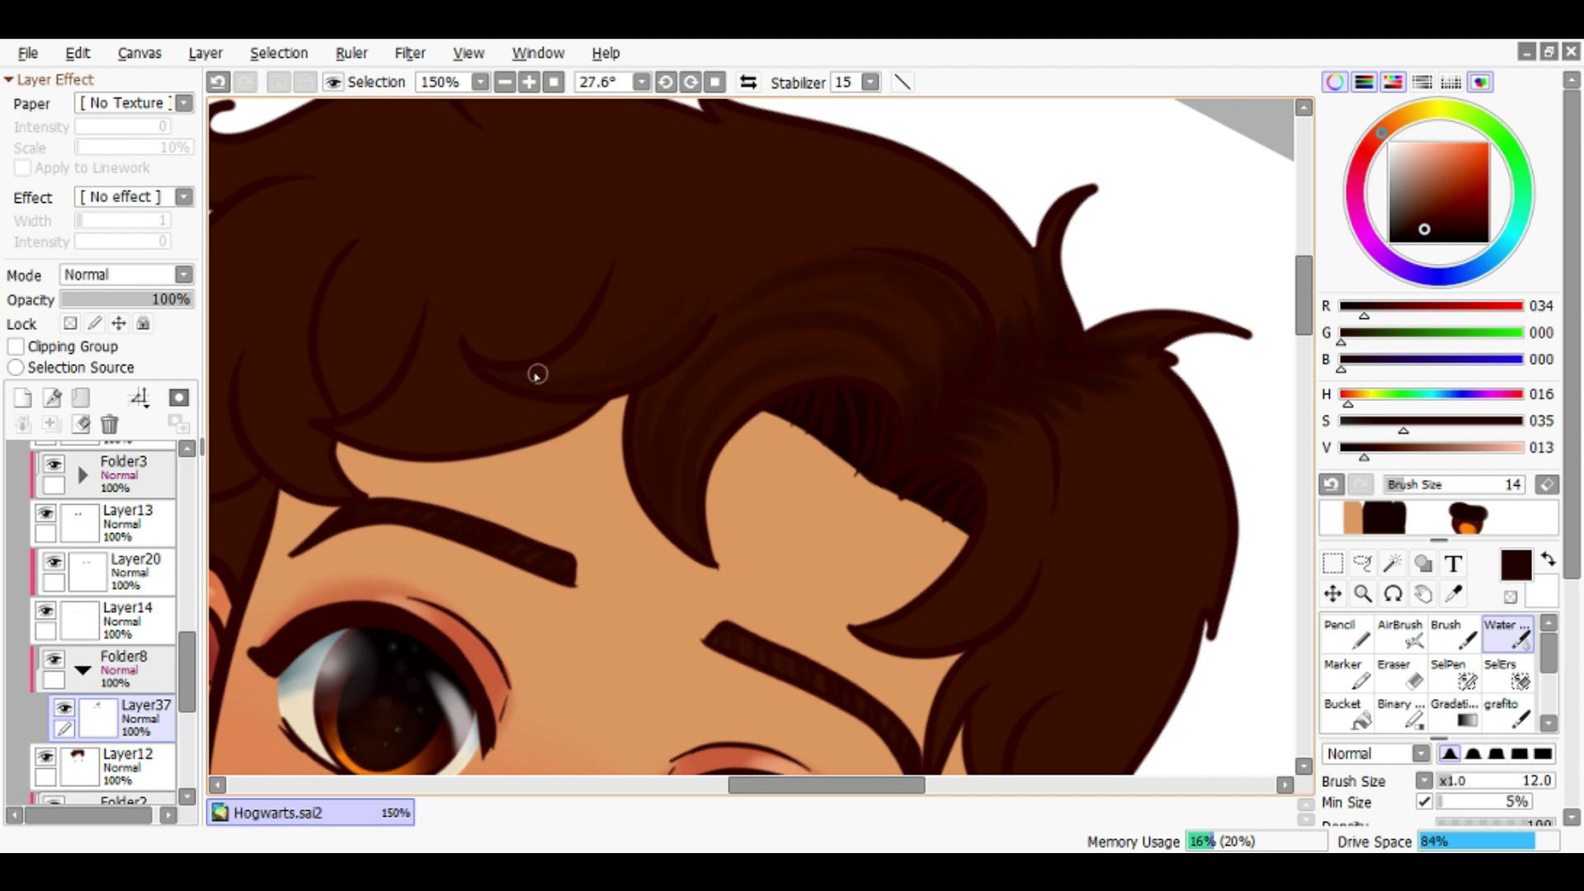
drag(537, 373, 709, 424)
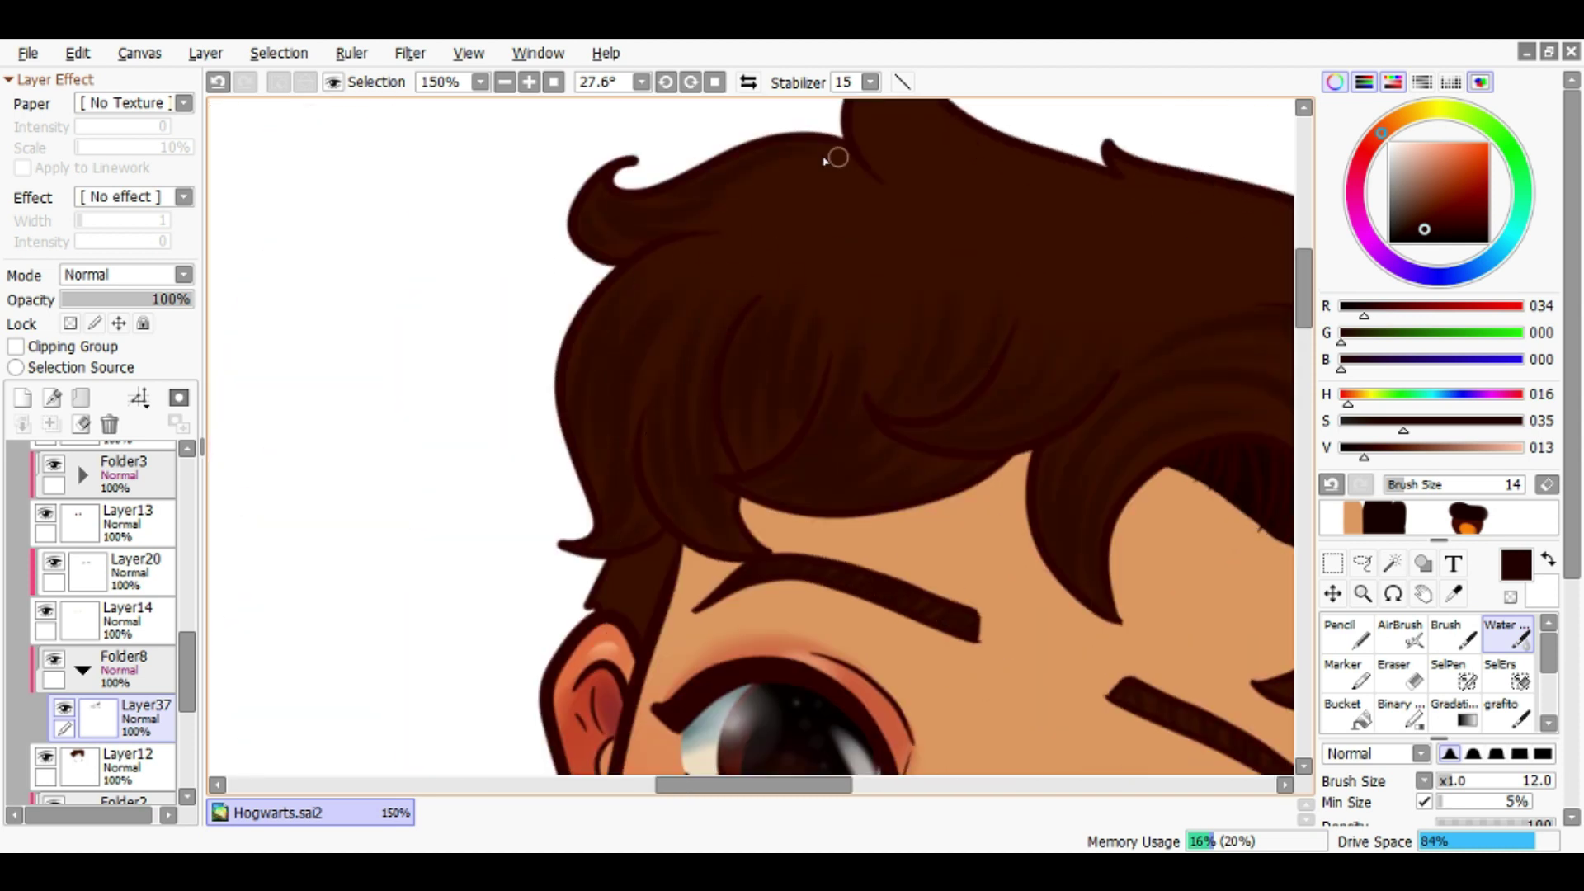
drag(838, 156, 717, 290)
drag(941, 226, 1009, 320)
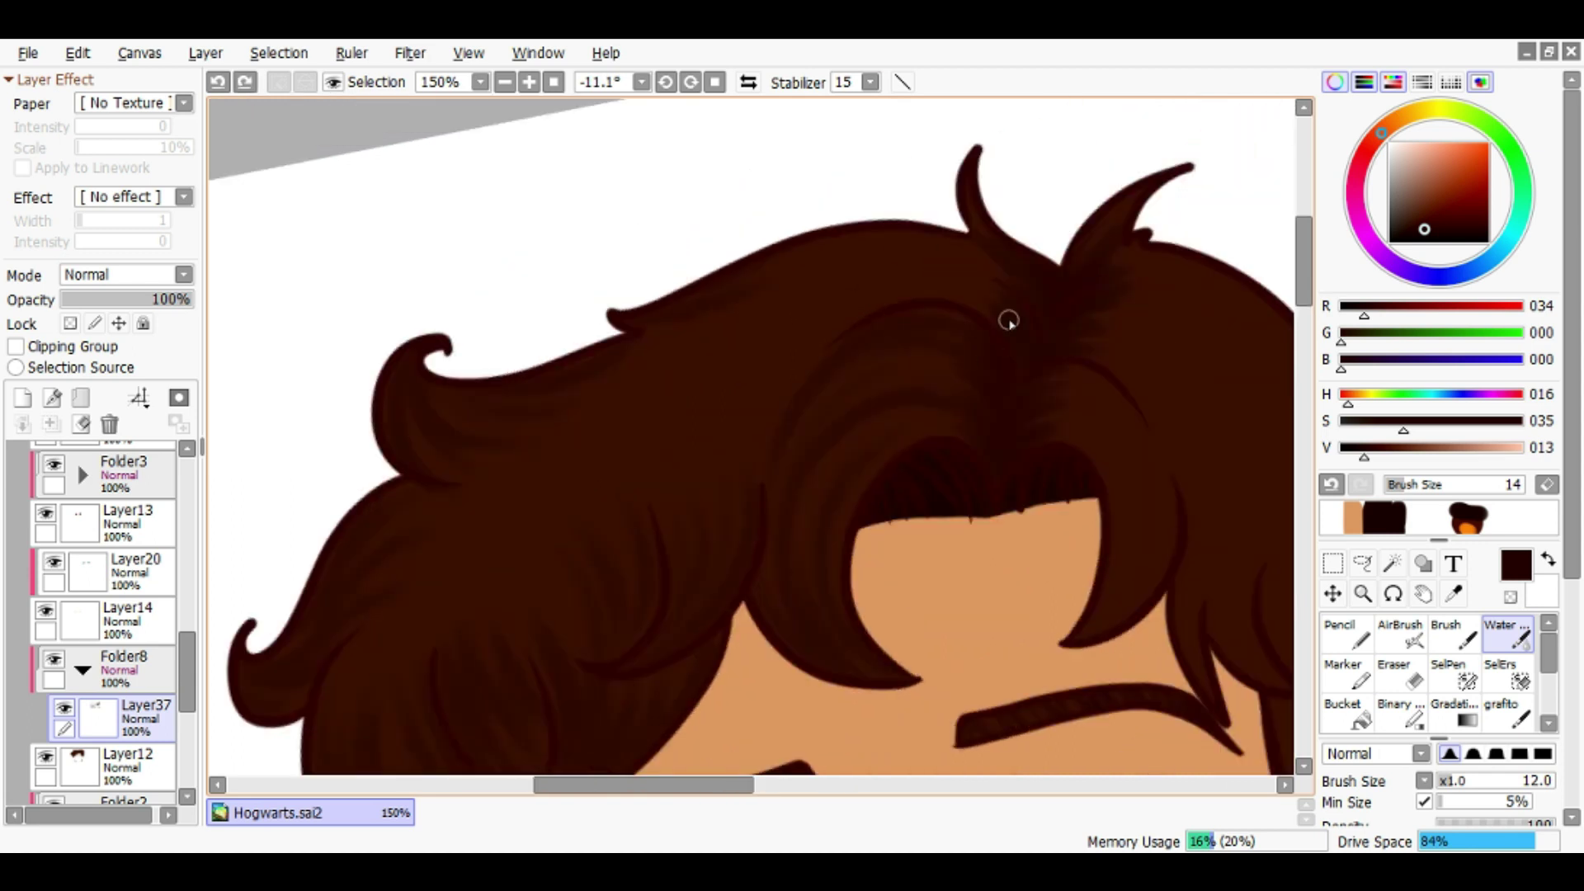
Extend the dark strands across the top and swept fringe of the hair, using the Water brush down to size 9
drag(926, 240, 976, 339)
mouse_move(757, 324)
mouse_down()
mouse_move(743, 446)
mouse_move(547, 454)
mouse_move(452, 438)
mouse_up()
mouse_move(803, 499)
mouse_down()
mouse_move(598, 559)
mouse_move(676, 396)
mouse_move(583, 424)
mouse_move(810, 470)
mouse_move(750, 541)
mouse_move(702, 438)
mouse_up()
drag(782, 404, 728, 580)
scroll(791, 470, down, 4)
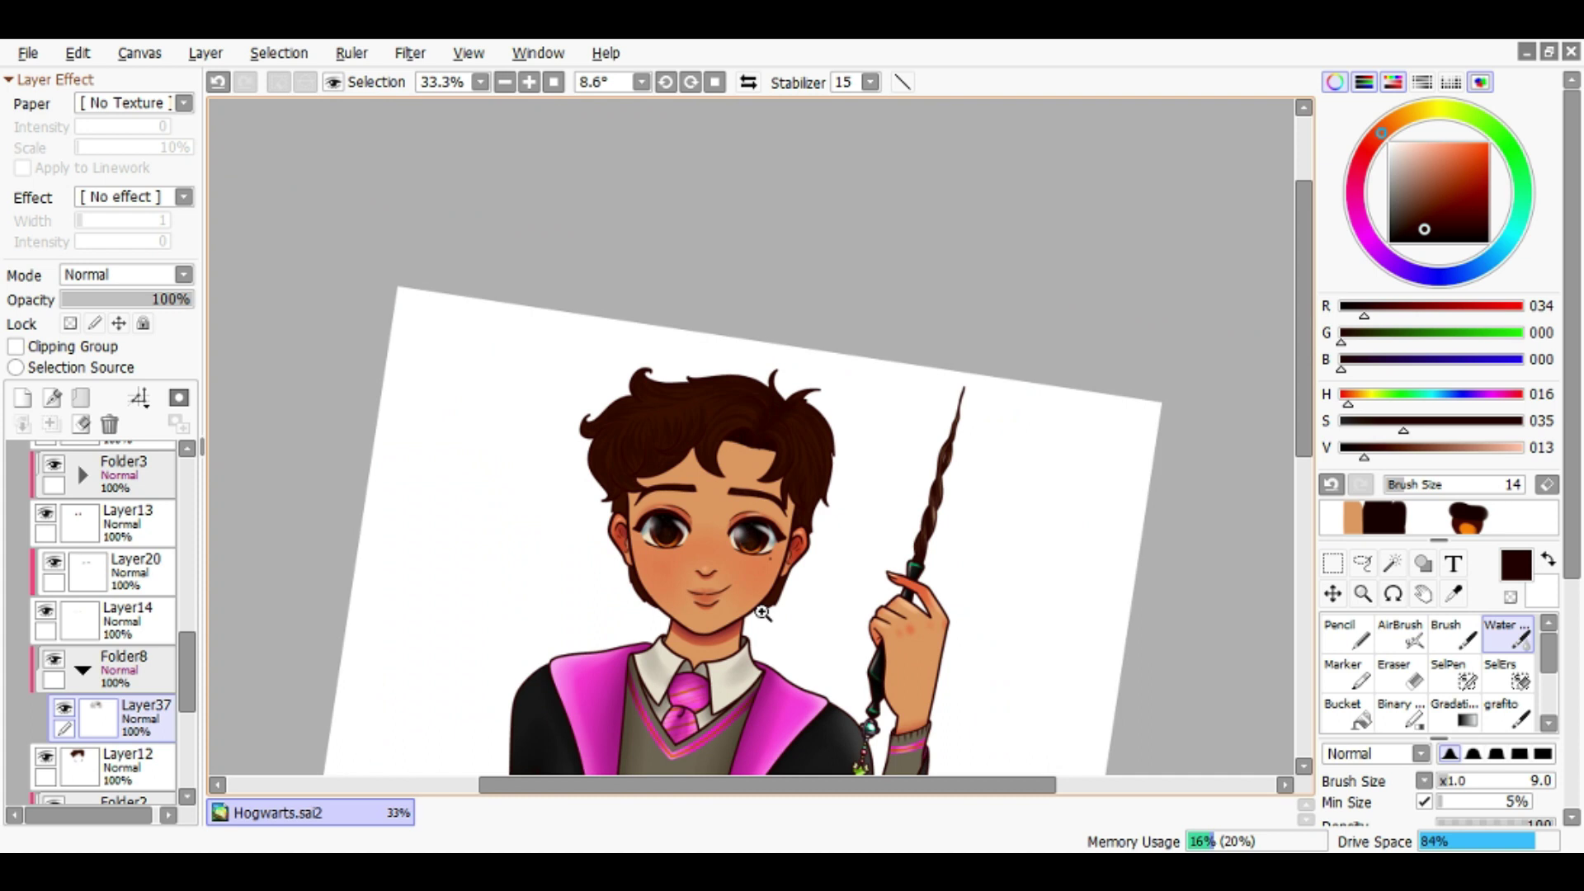
Add a new layer and paint orange-brown (166, 91, 15) highlights on the hair locks with the Water brush at size 22
scroll(763, 613, up, 3)
scroll(763, 612, down, 1)
click(22, 398)
click(1440, 159)
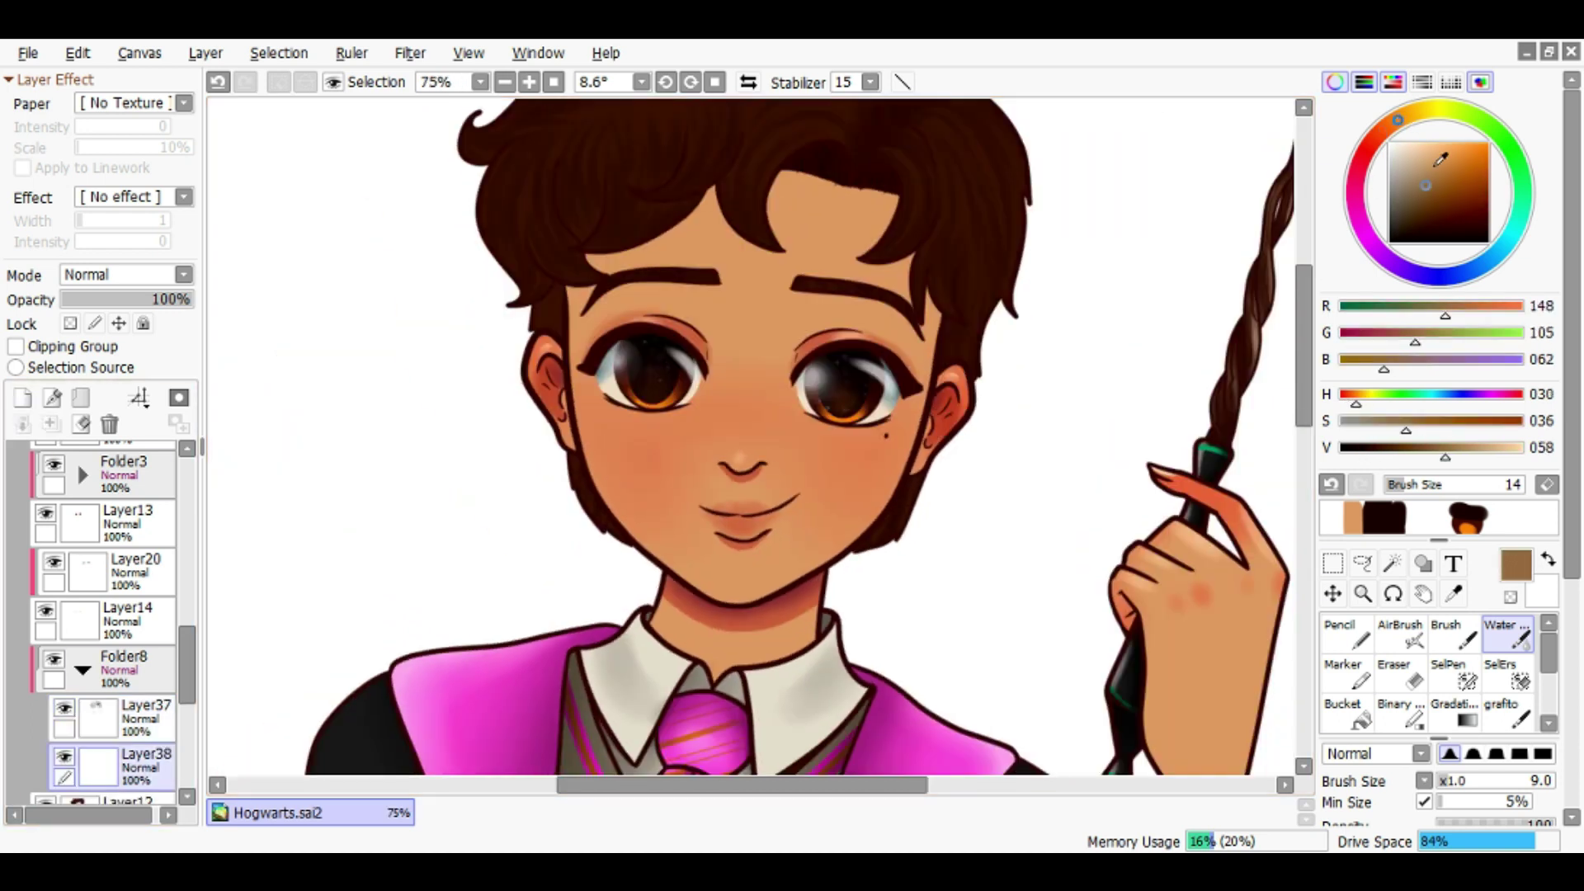
click(1456, 178)
scroll(820, 343, up, 1)
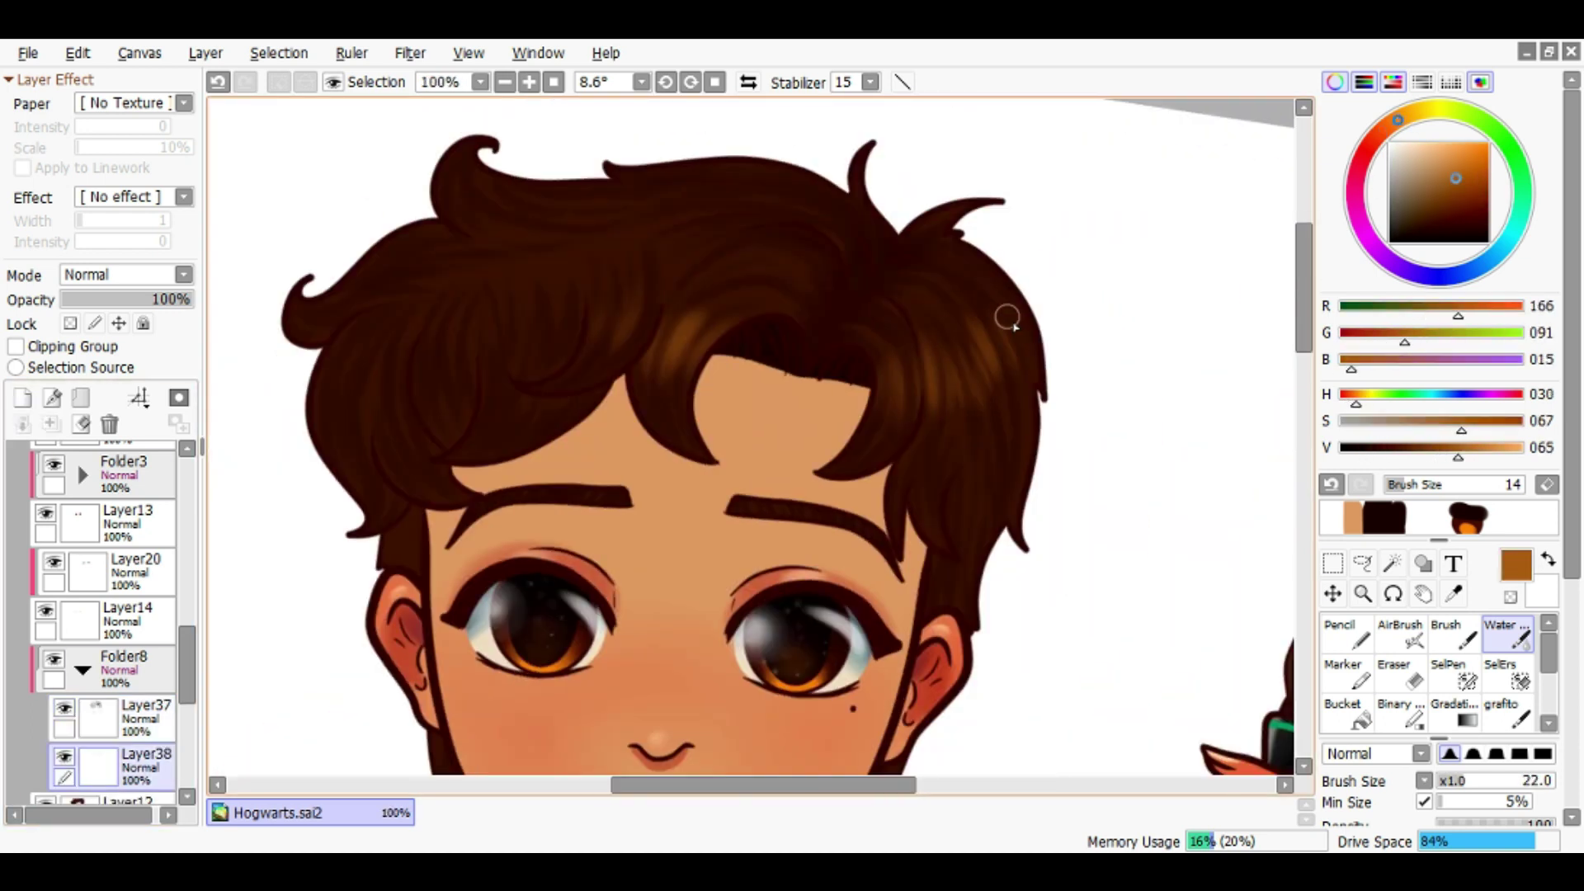
scroll(782, 354, down, 2)
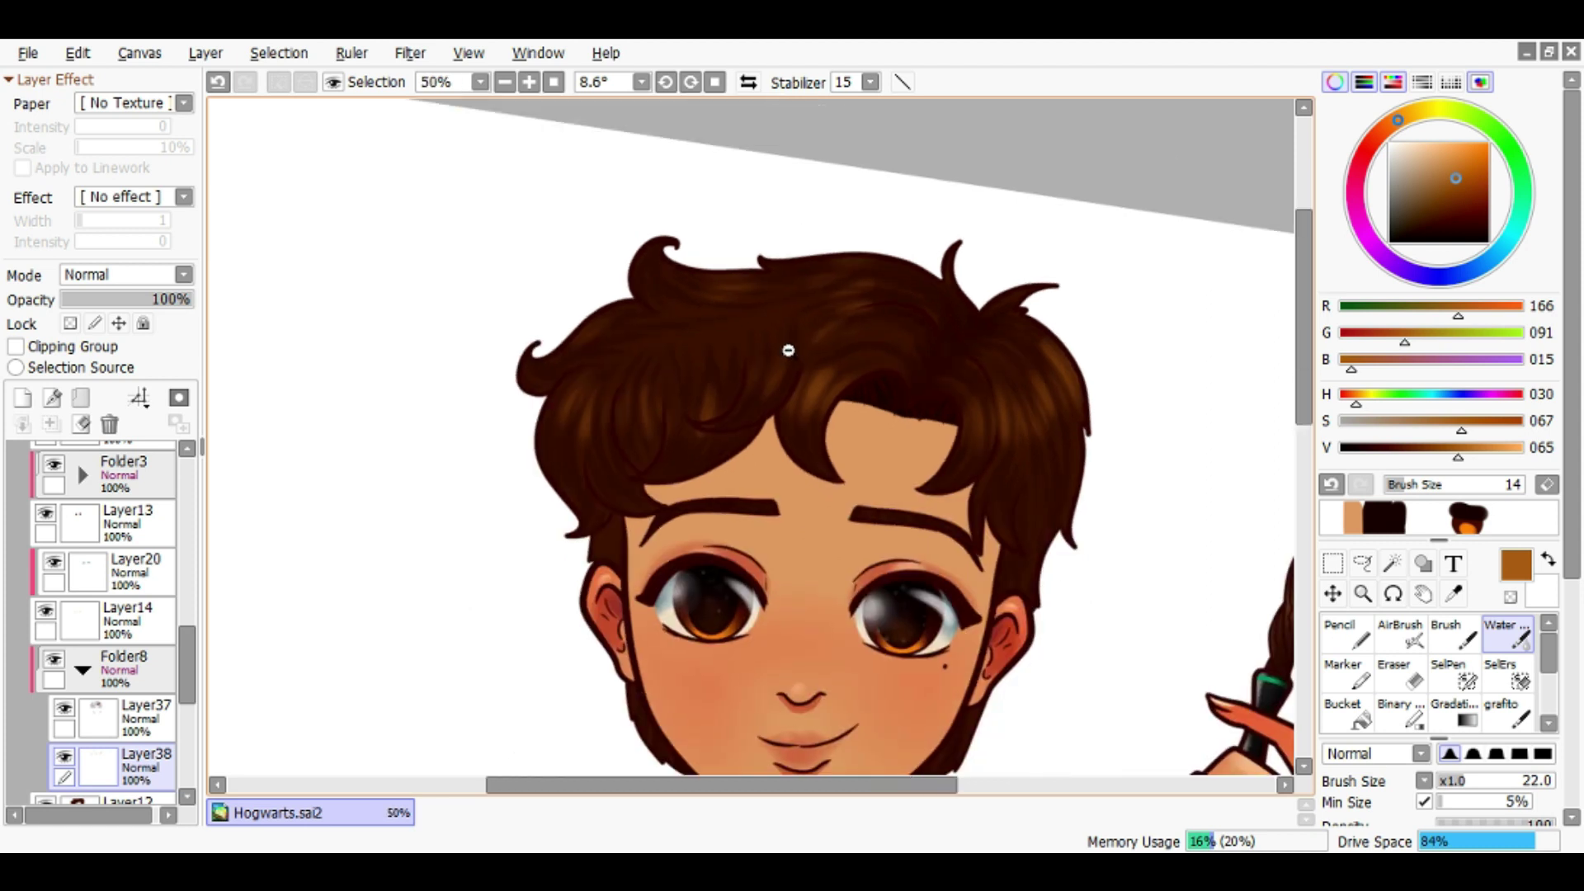
scroll(781, 354, up, 2)
Sample the dark hair brown for the shading layer at size 24, and adjust the highlight layer's hue with Hue/Saturation
alt+click(763, 375)
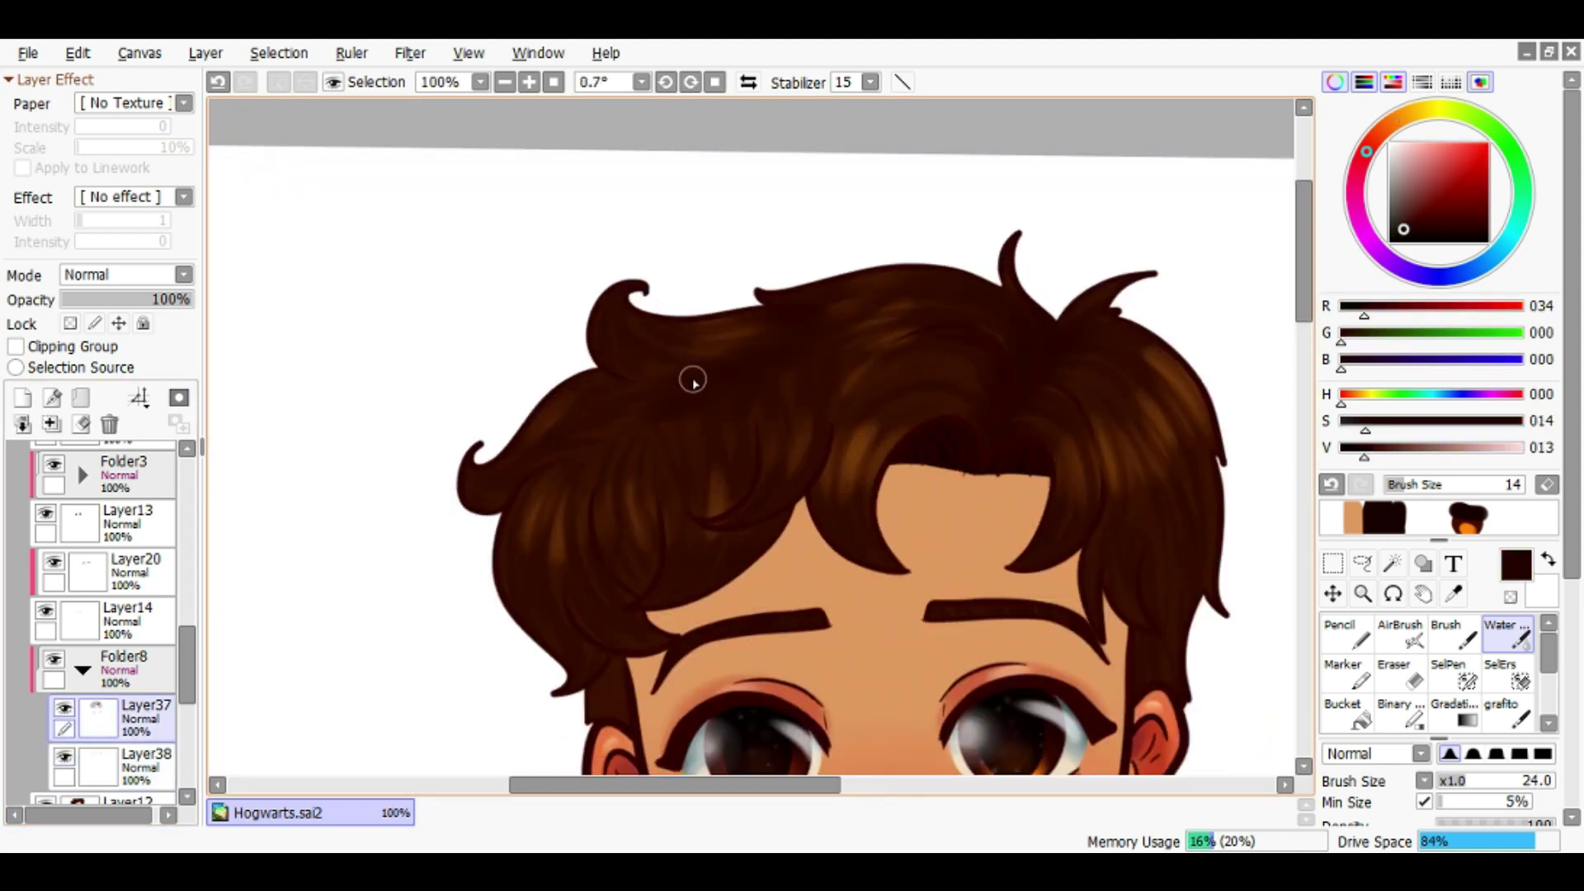
scroll(756, 422, down, 3)
key(ctrl+u)
drag(1350, 330, 1330, 330)
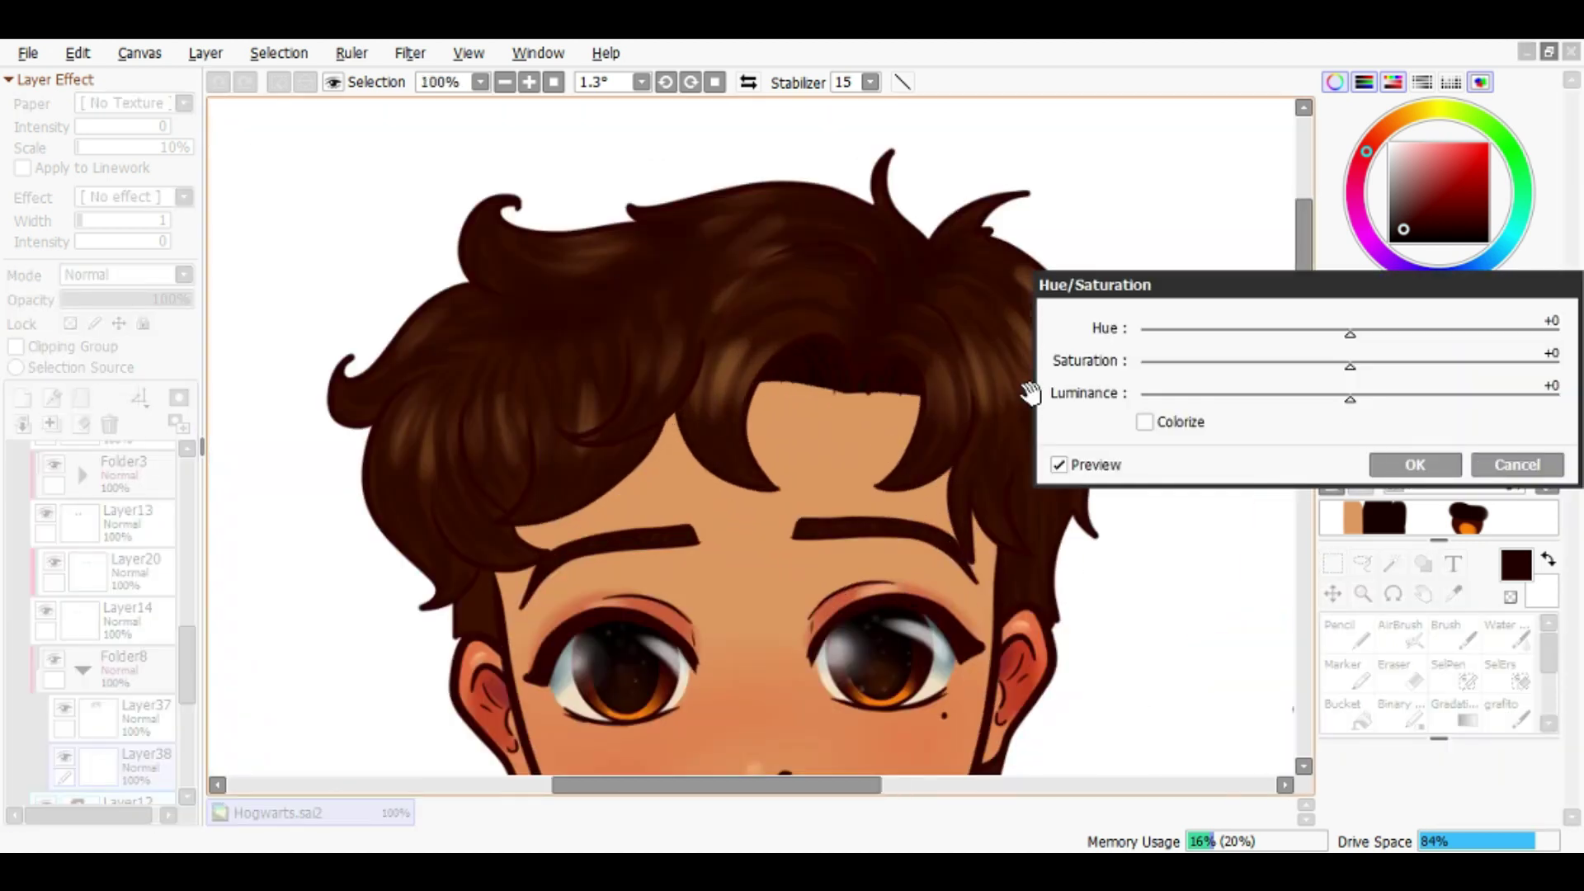
click(1403, 464)
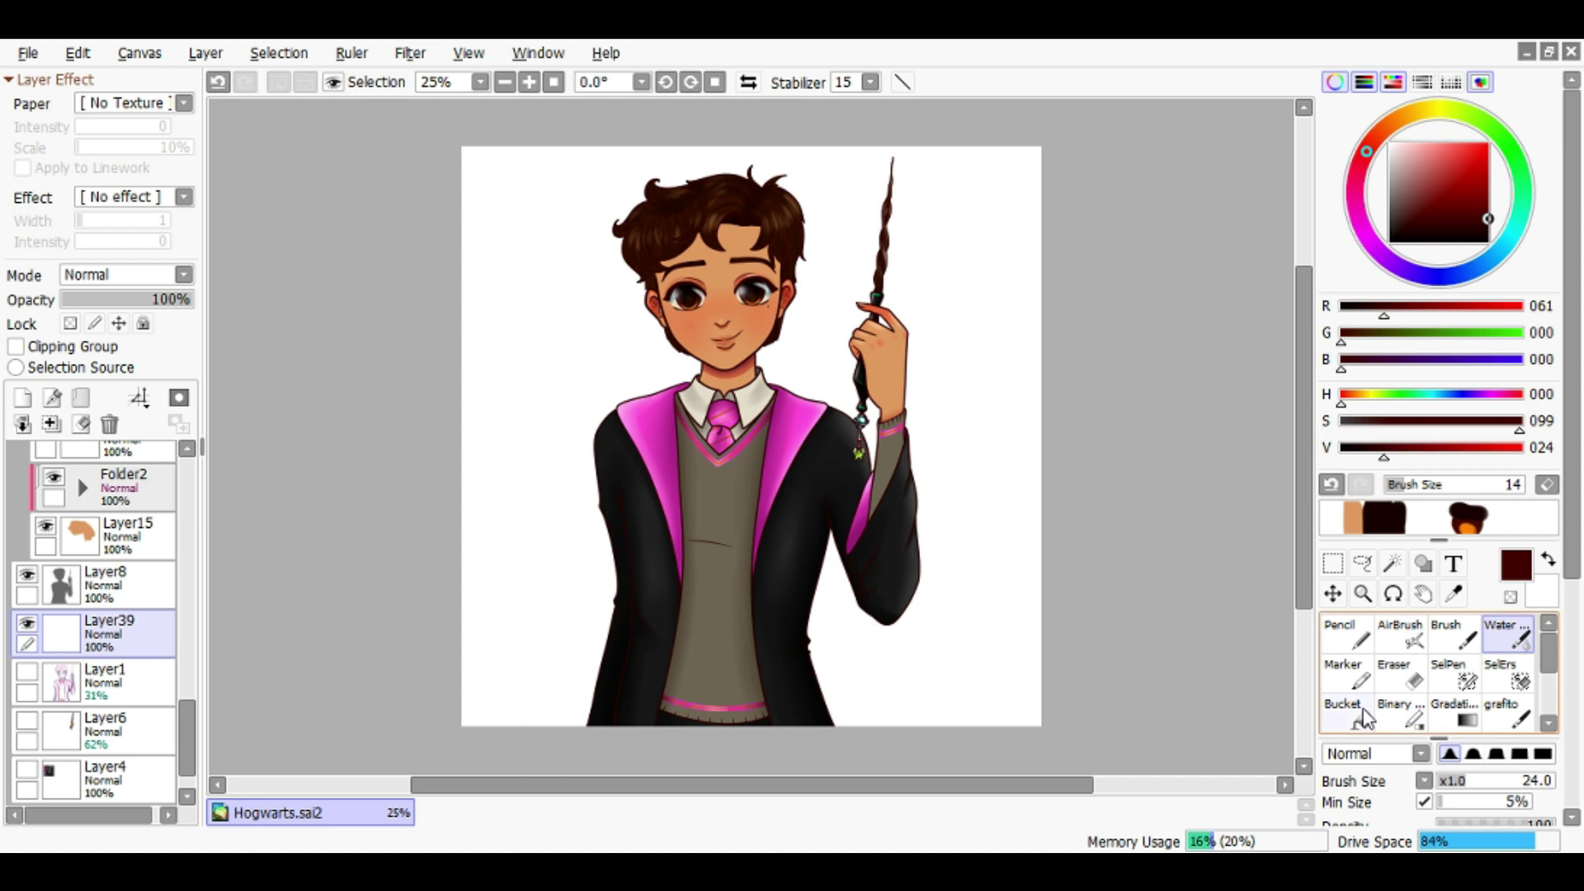
Fill the new layer behind the character with a muted blue (69, 101, 142) background using the Bucket
click(1342, 711)
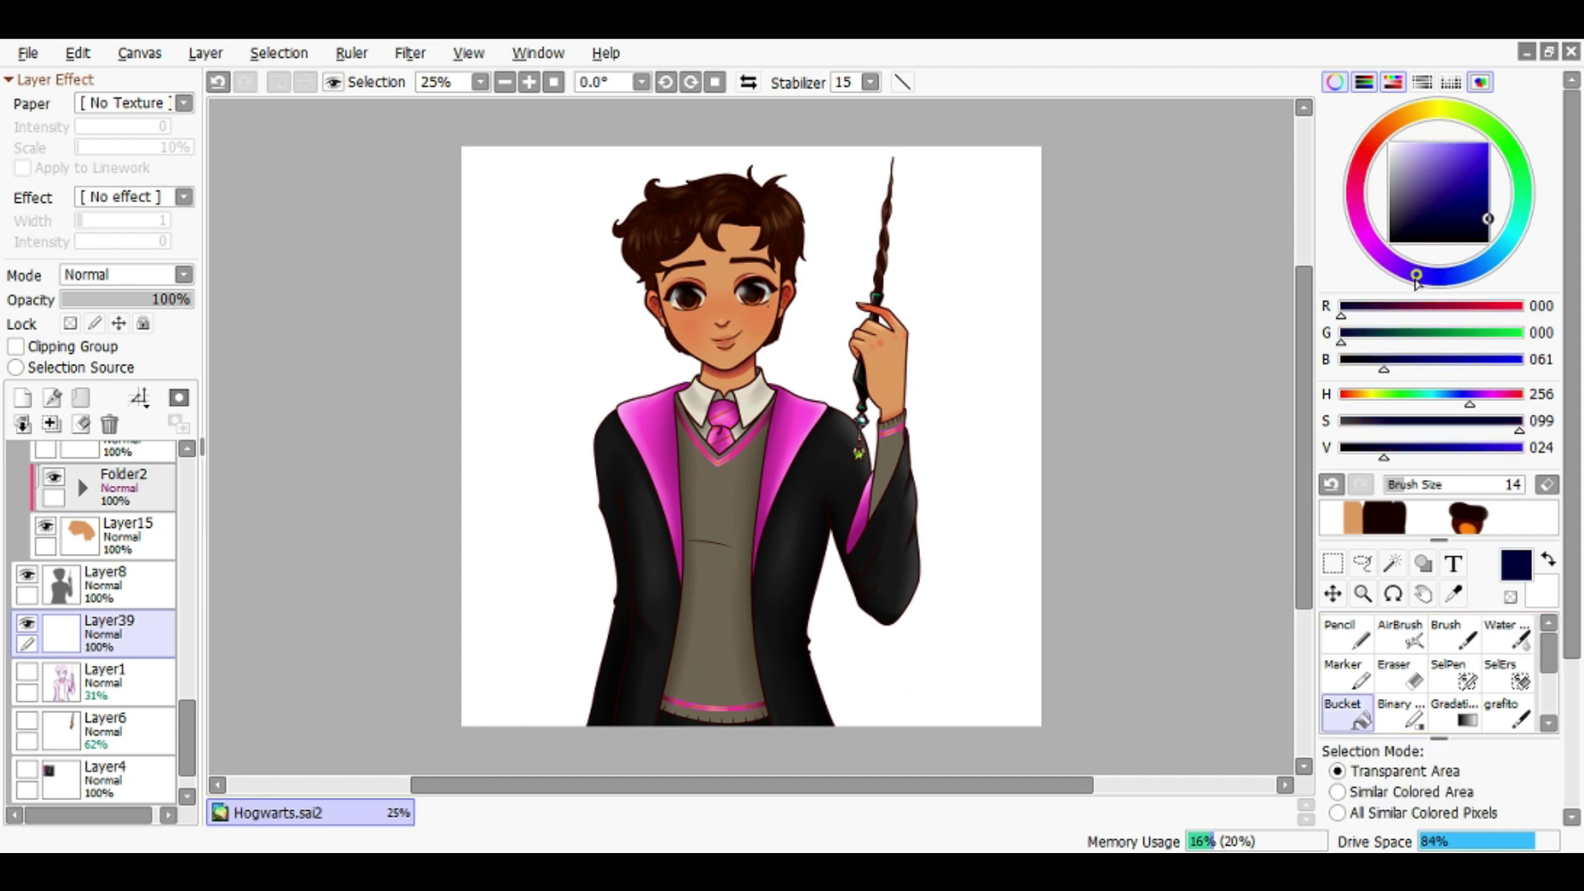
click(1468, 201)
click(947, 435)
click(1420, 183)
click(947, 435)
Try to recolour the pink robe lining and tie on Layer11 to blue-violet with a Hue/Saturation hue of -80
scroll(171, 490, up, 5)
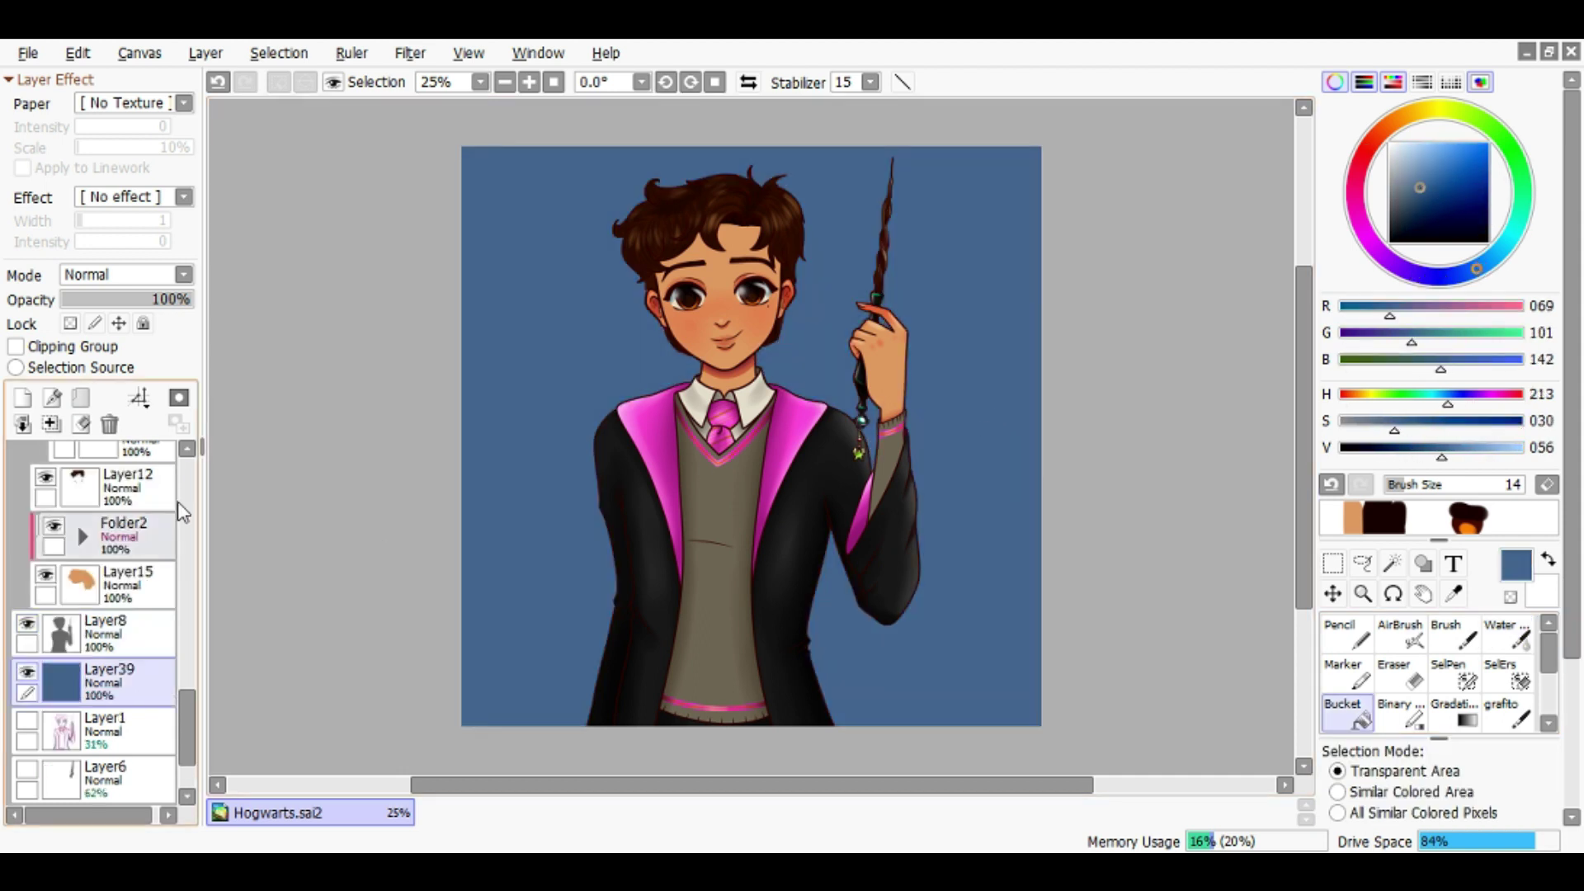
click(82, 532)
click(188, 446)
click(137, 499)
click(187, 446)
click(187, 447)
click(116, 515)
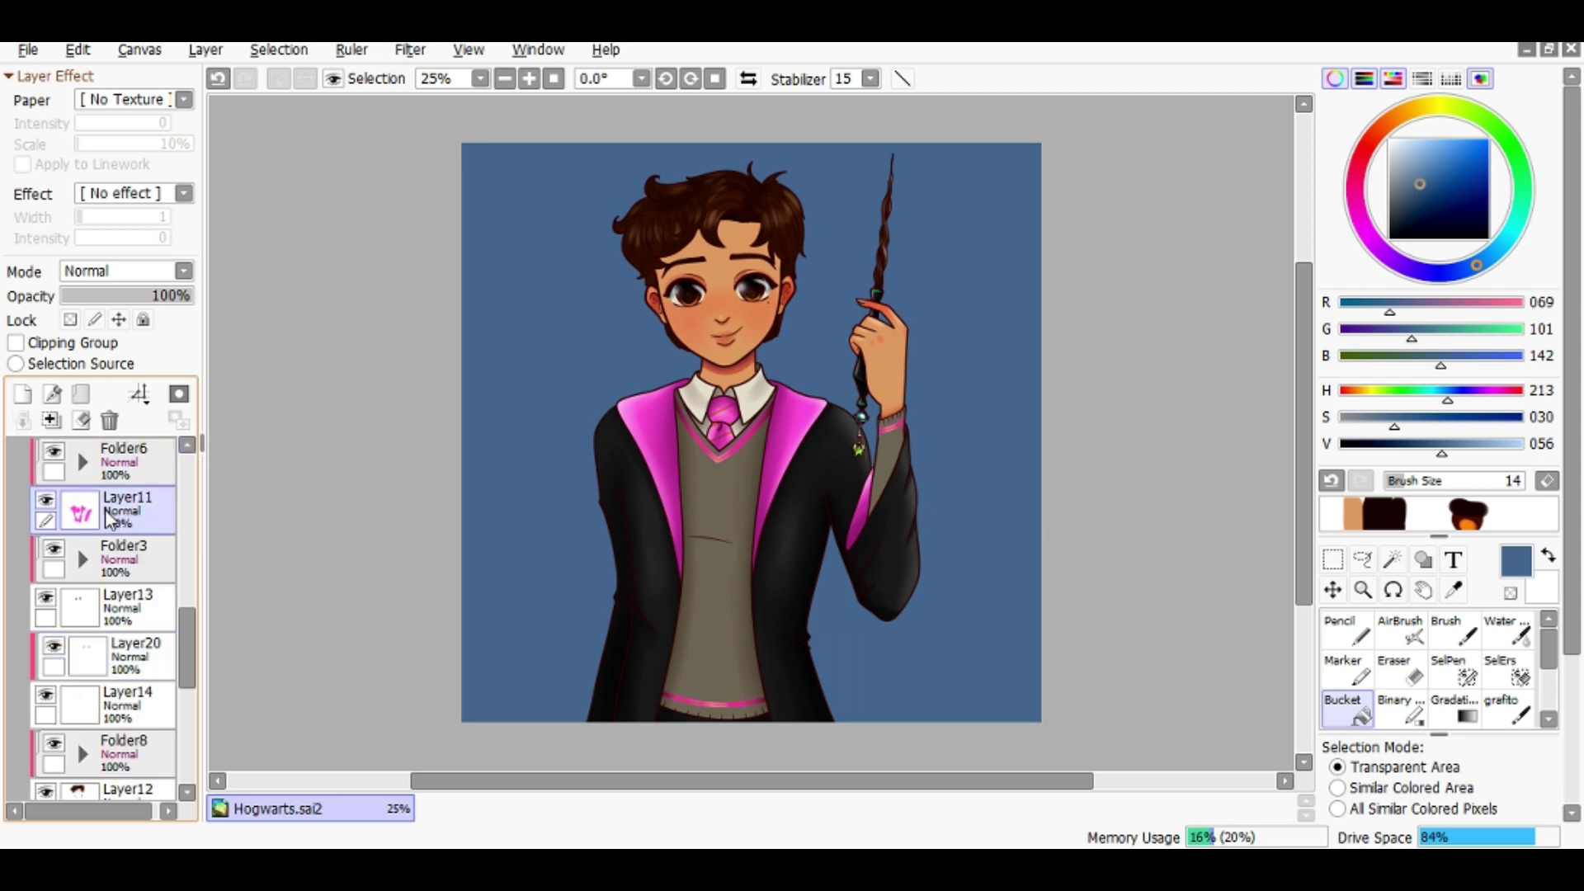
key(ctrl+u)
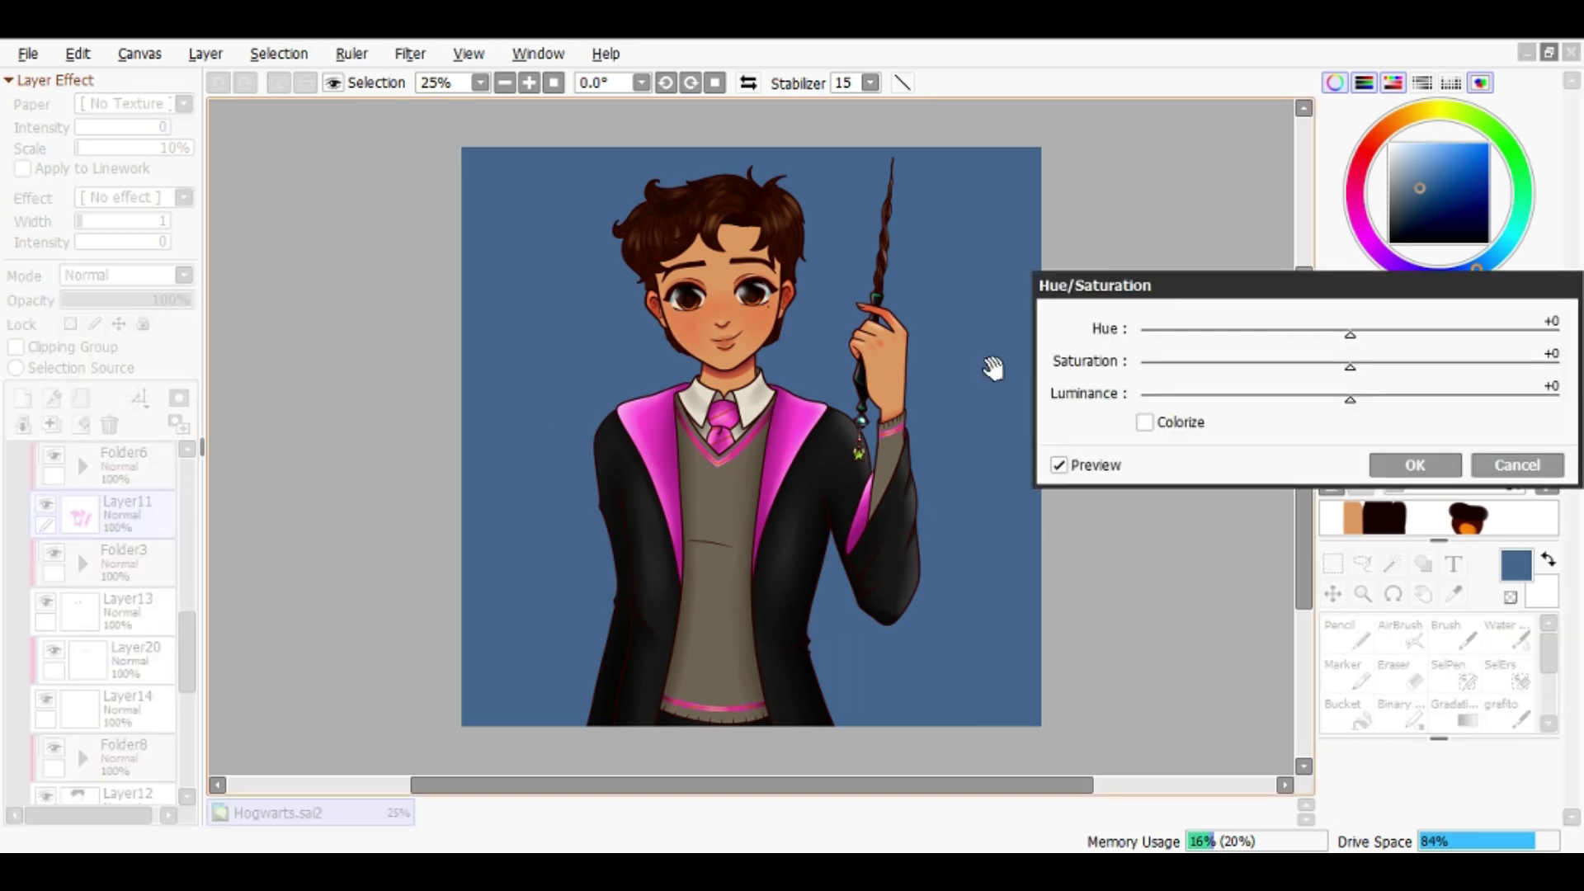
drag(1284, 342, 1212, 339)
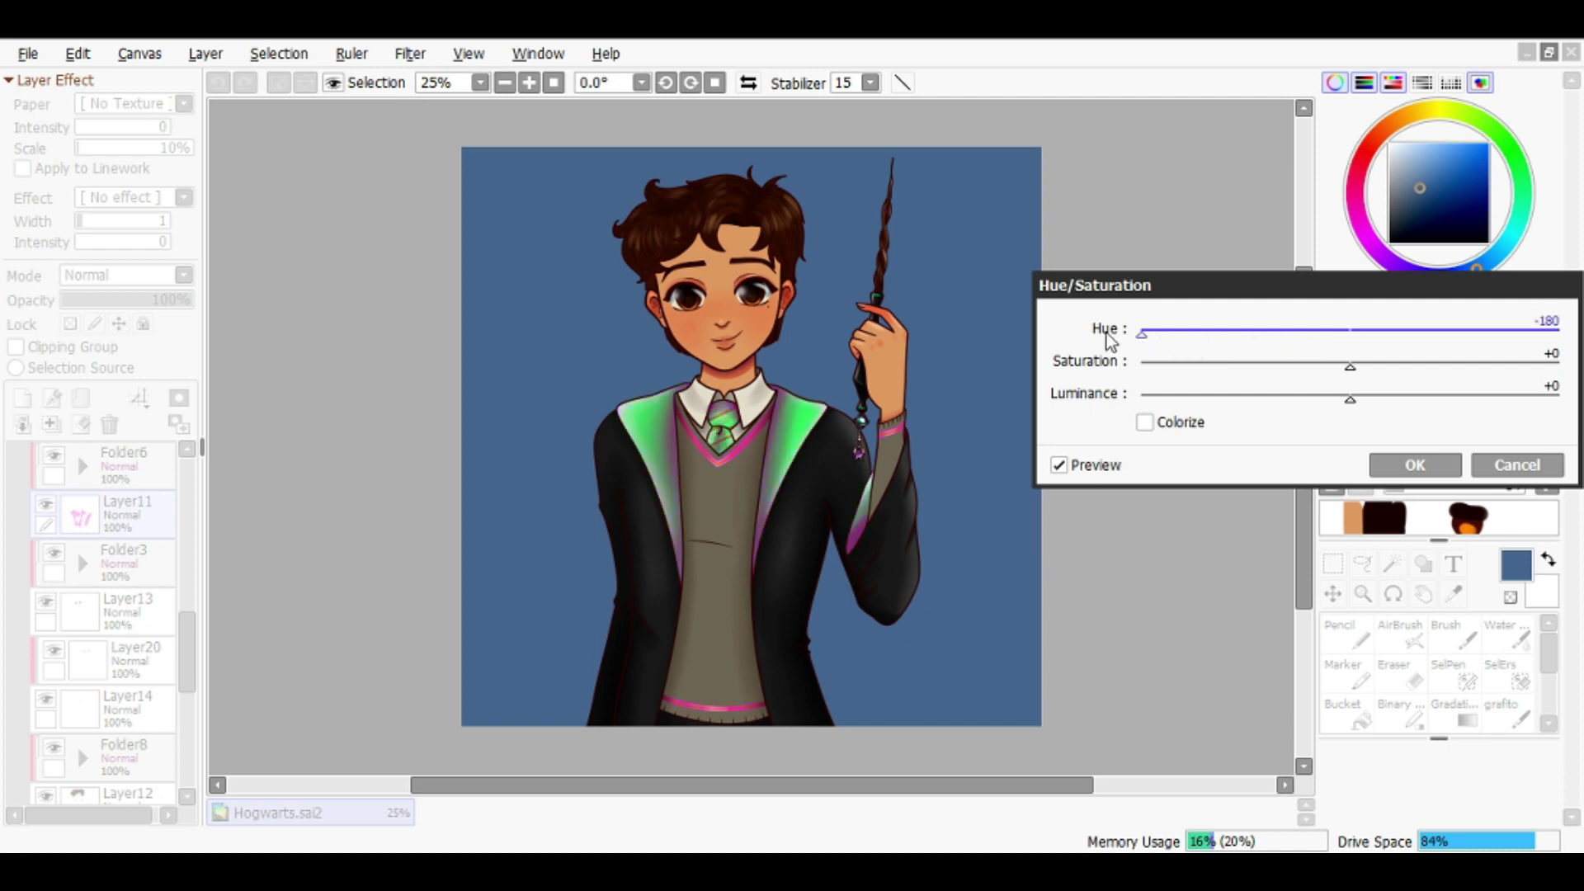
drag(1196, 341, 1294, 353)
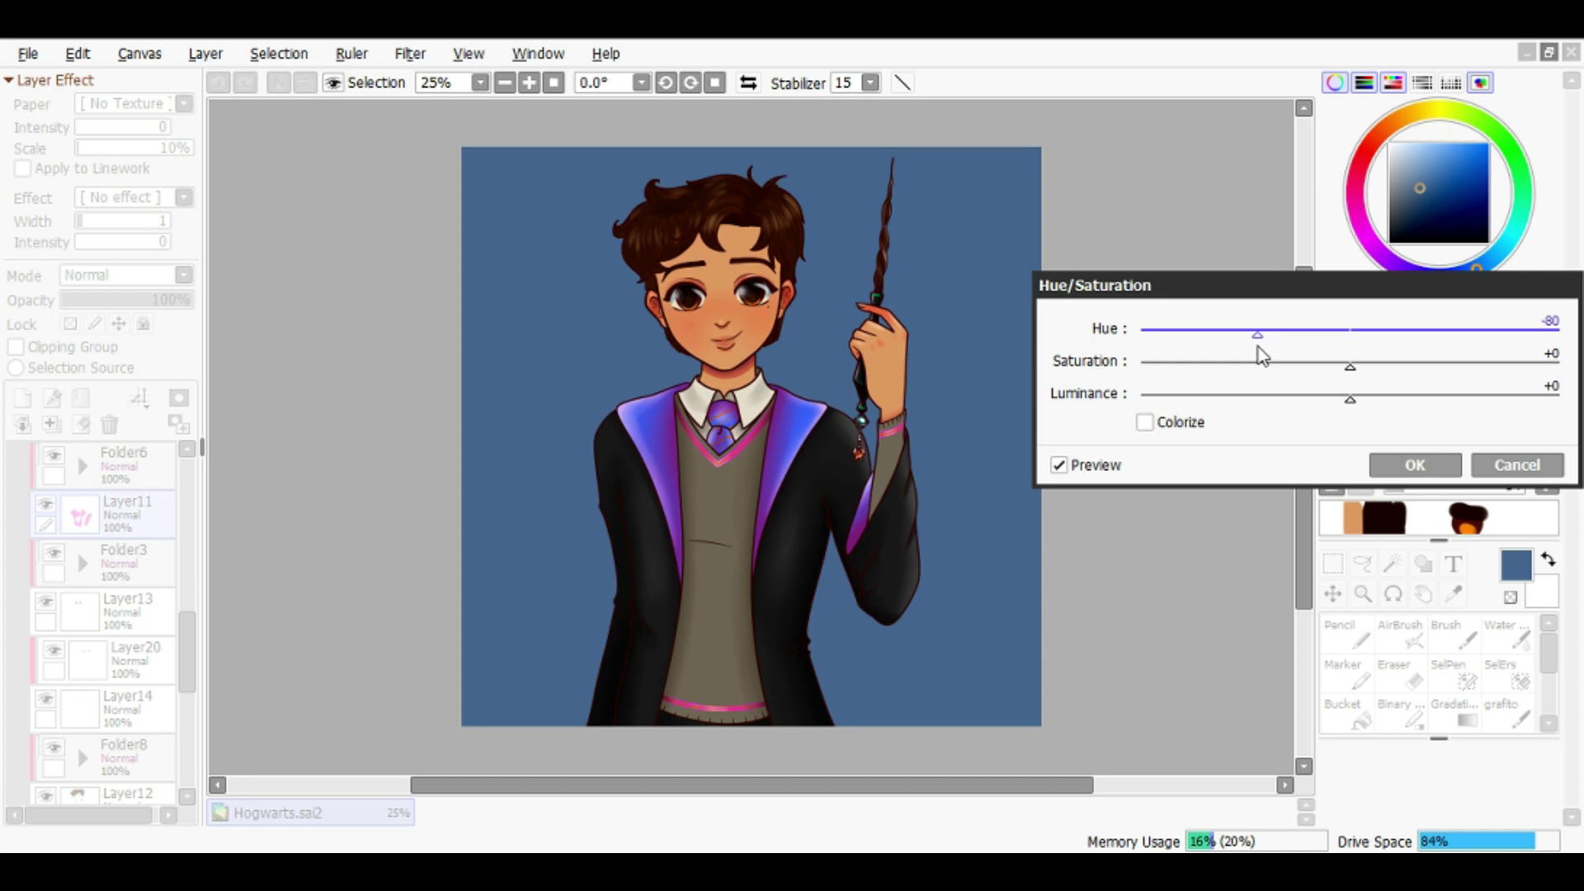
click(1413, 466)
Try to recolour the lining and tie shading on Layer32 with hue -76 and luminance -72
click(83, 466)
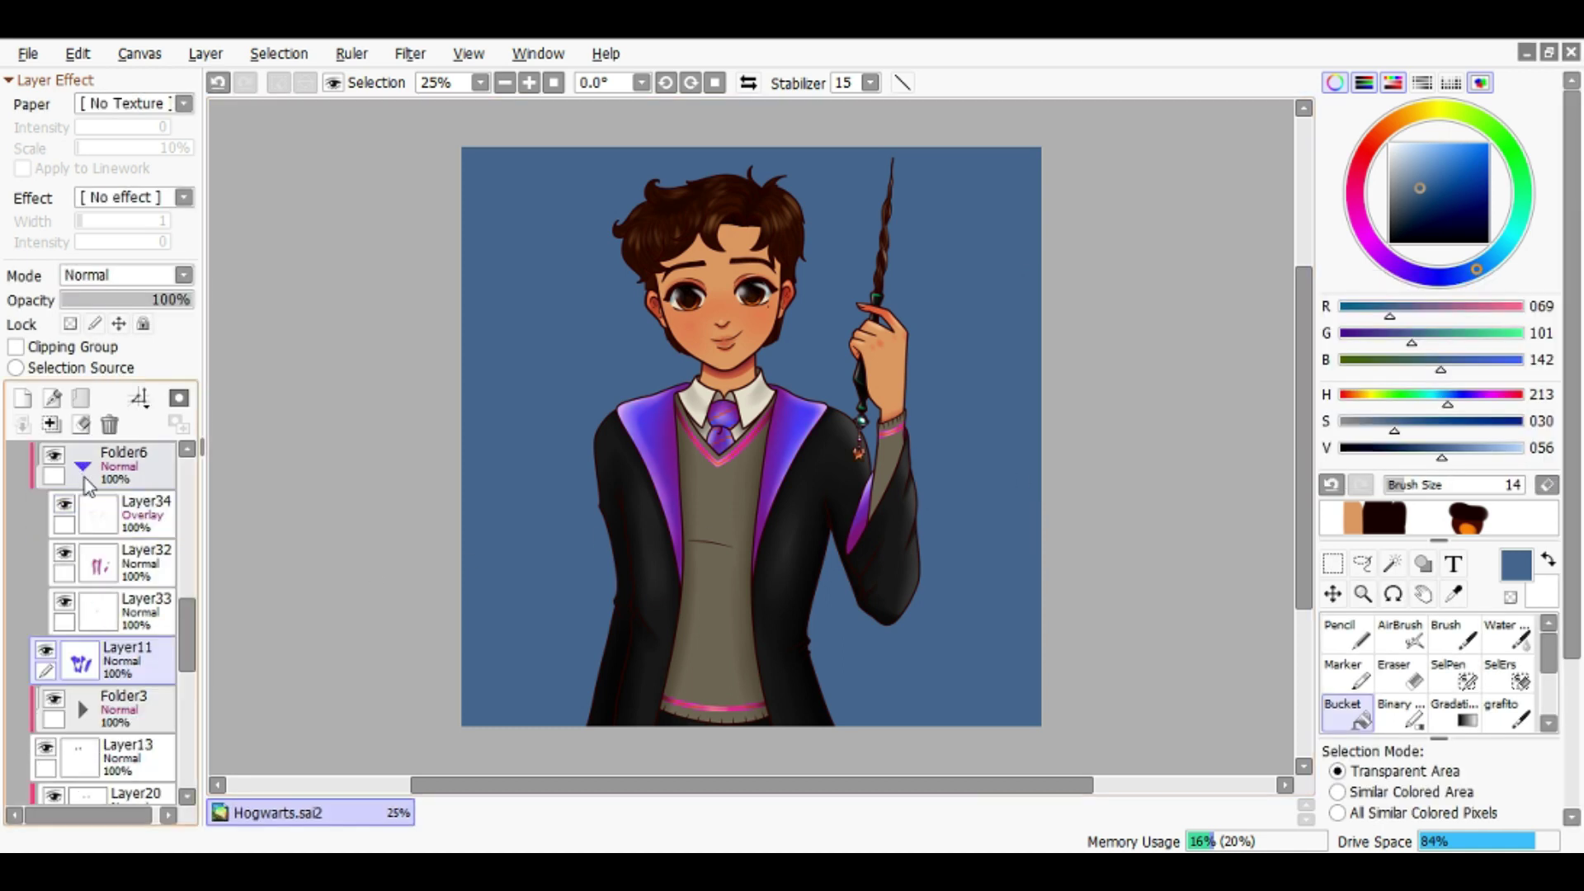
click(146, 547)
key(ctrl+u)
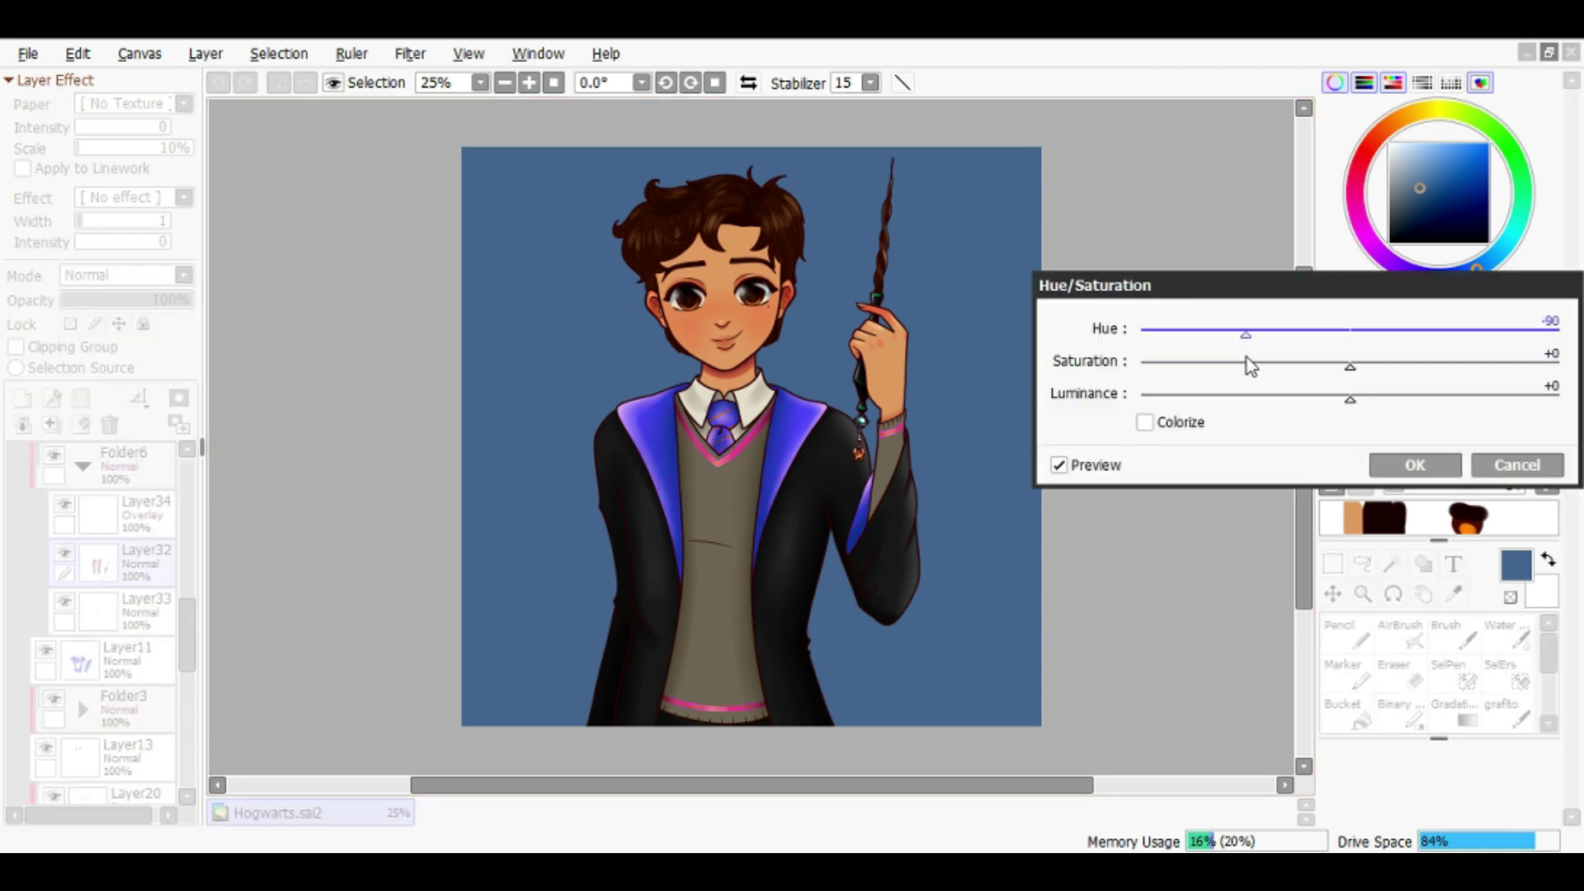
drag(1337, 412, 1201, 429)
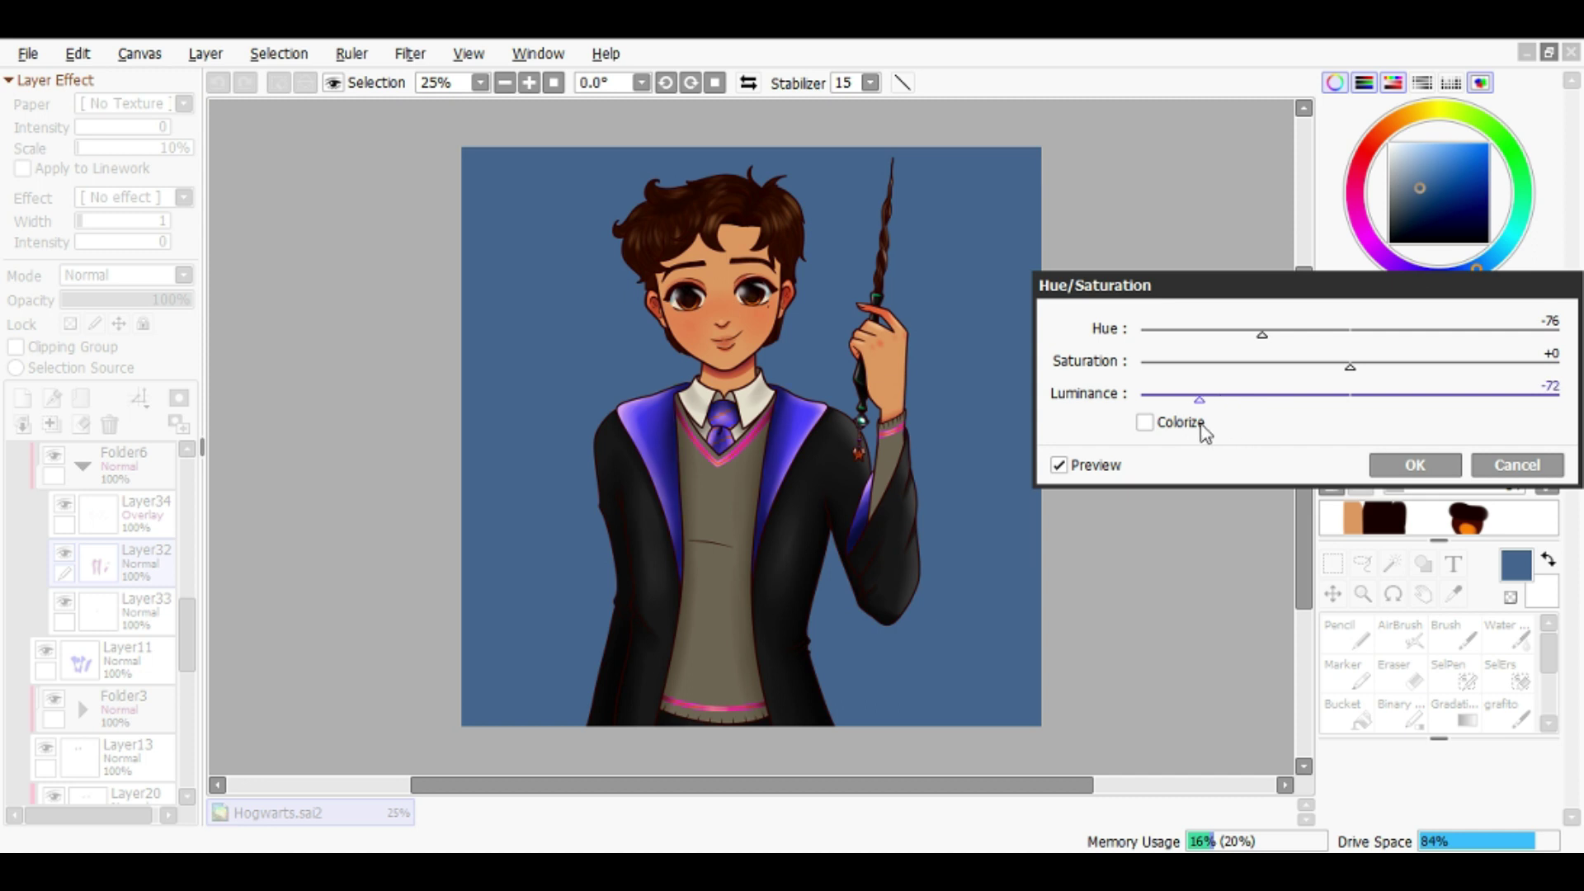
click(1262, 335)
click(1395, 469)
scroll(77, 608, down, 3)
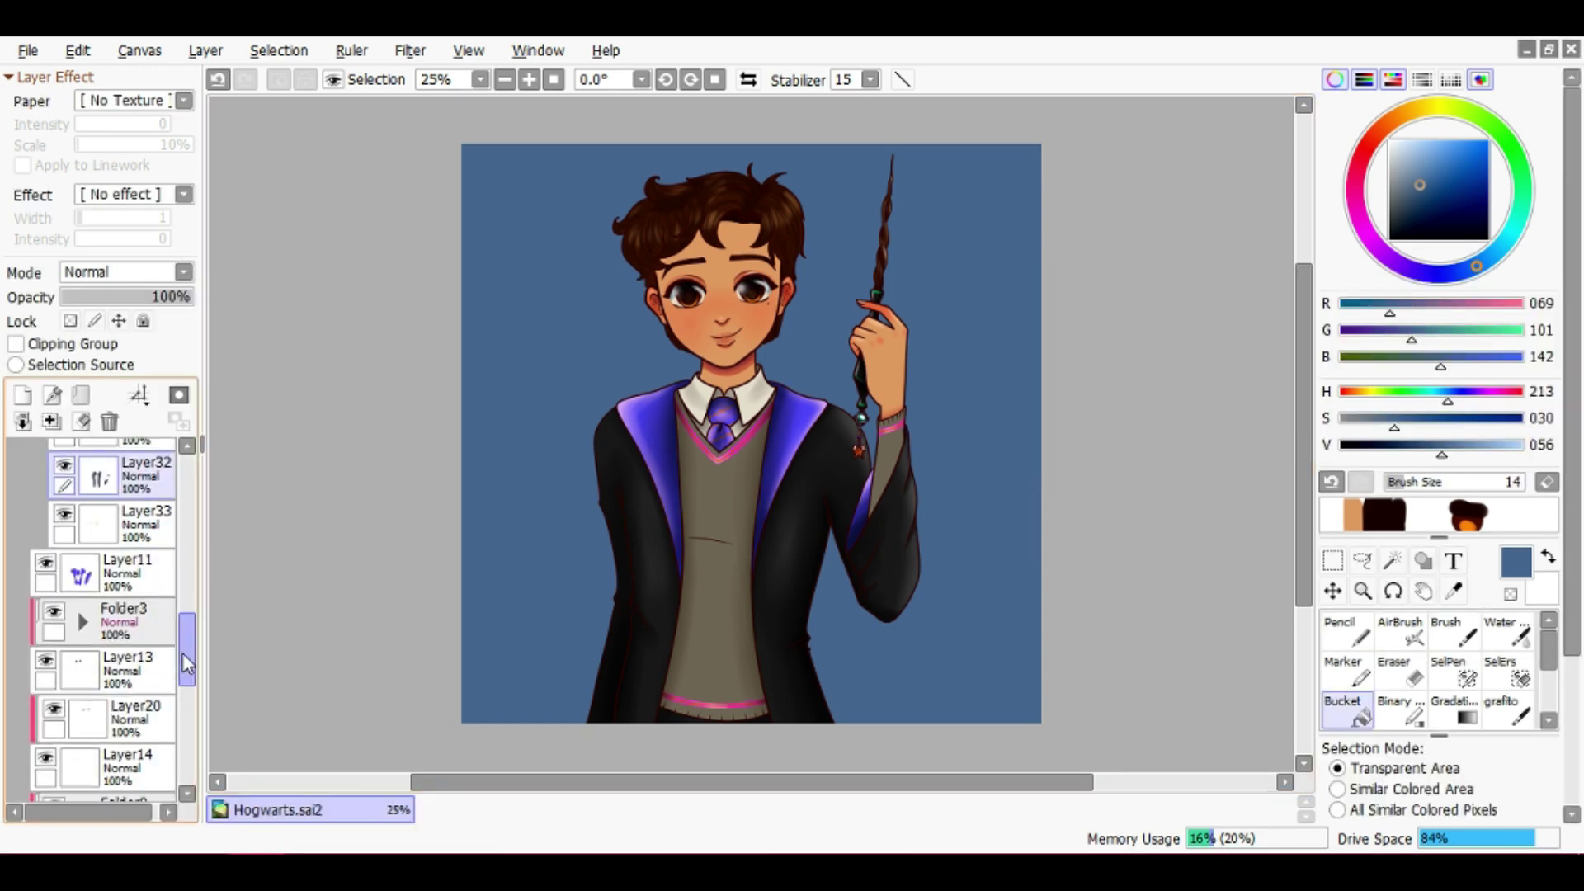
scroll(192, 612, up, 4)
scroll(192, 612, up, 3)
click(98, 578)
key(ctrl+u)
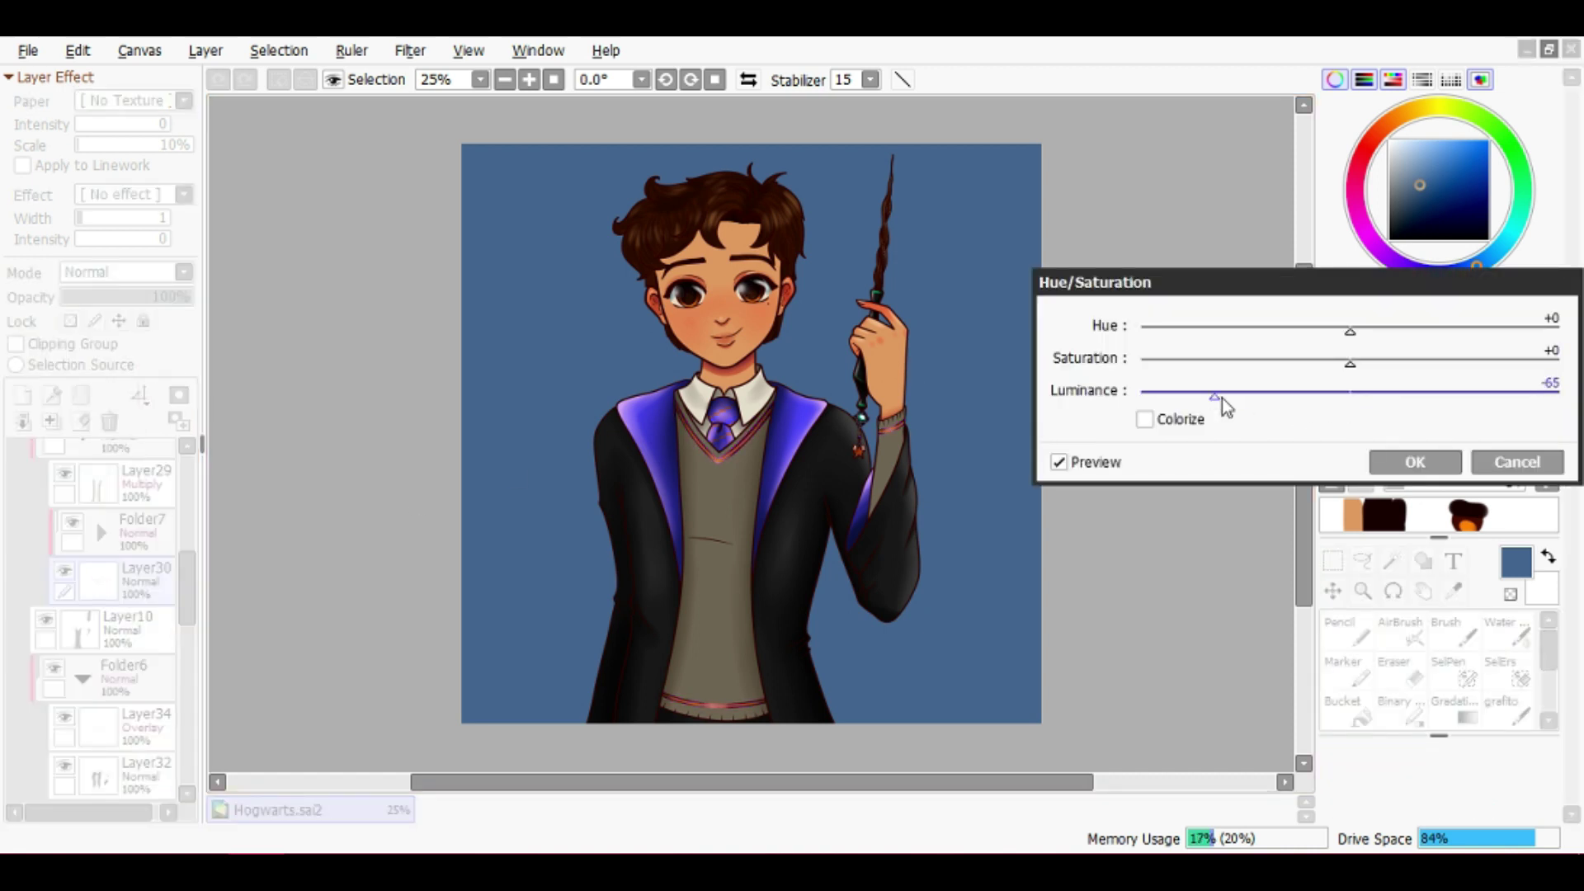
scroll(885, 462, up, 4)
click(1517, 462)
Try to turn the wand charm's star back to green by lassoing the charm and raising Layer11's hue
scroll(838, 438, down, 2)
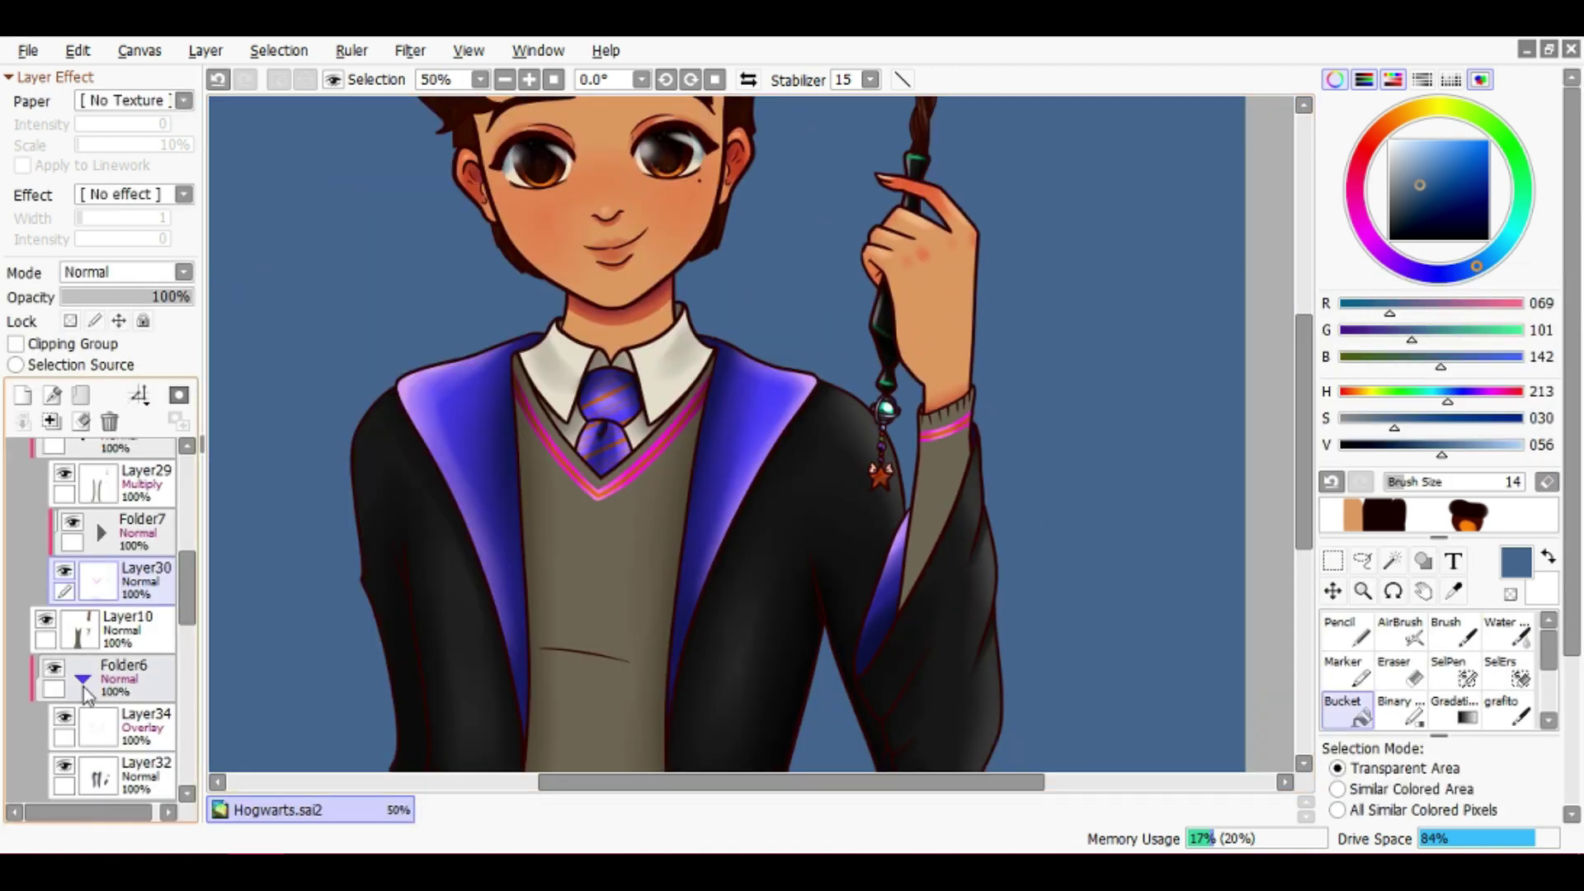
scroll(83, 714, down, 3)
click(80, 708)
key(l)
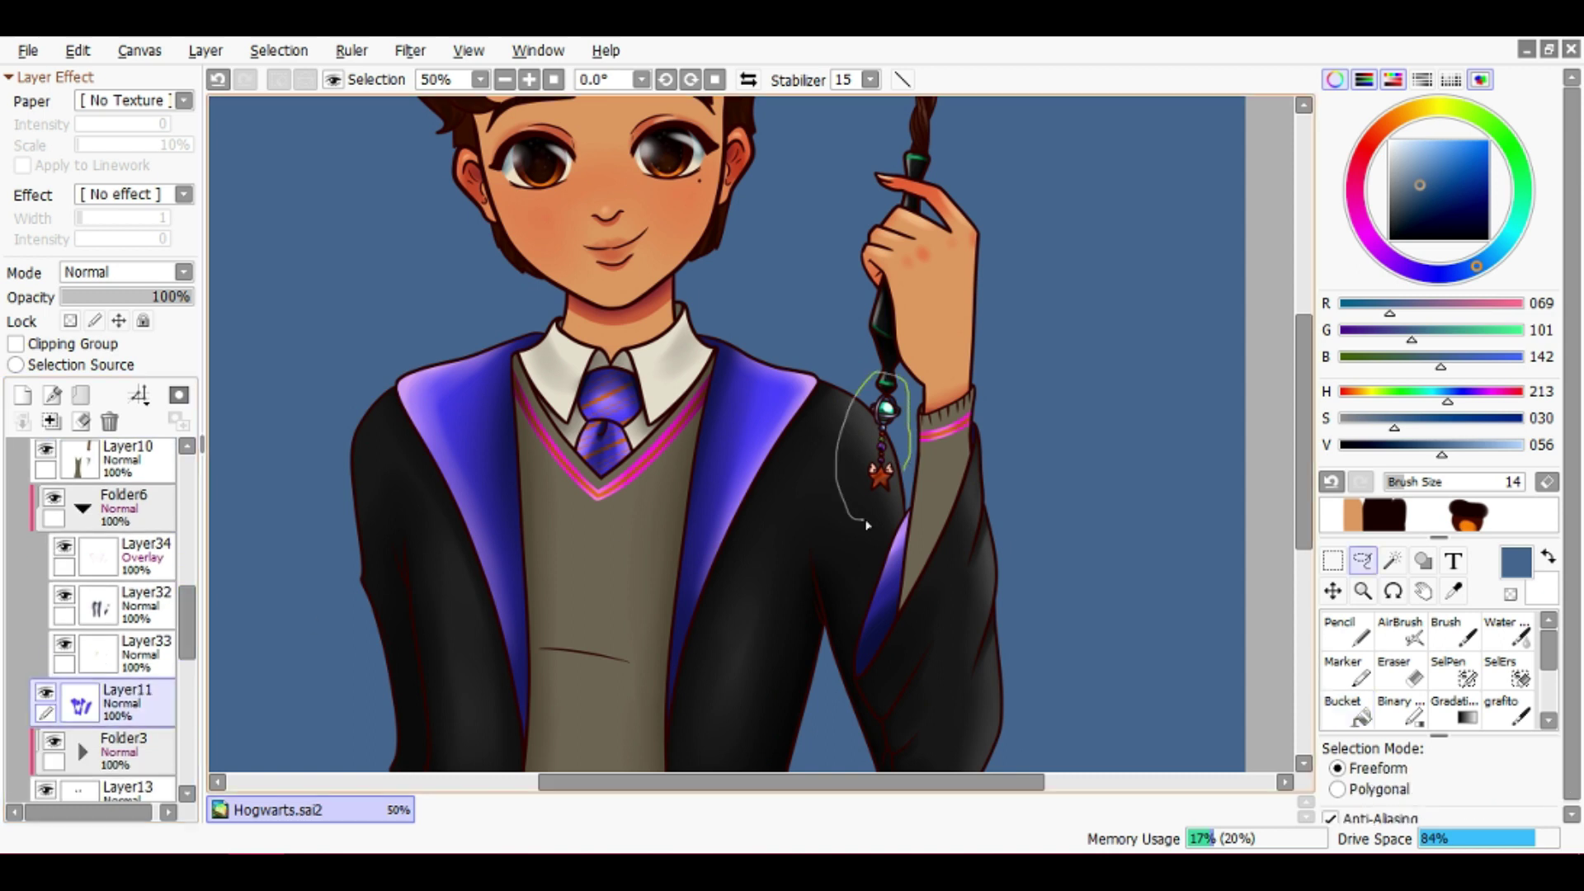
drag(866, 525, 866, 522)
key(ctrl+u)
scroll(1374, 353, up, 4)
drag(1371, 330, 1425, 339)
click(1415, 462)
click(132, 652)
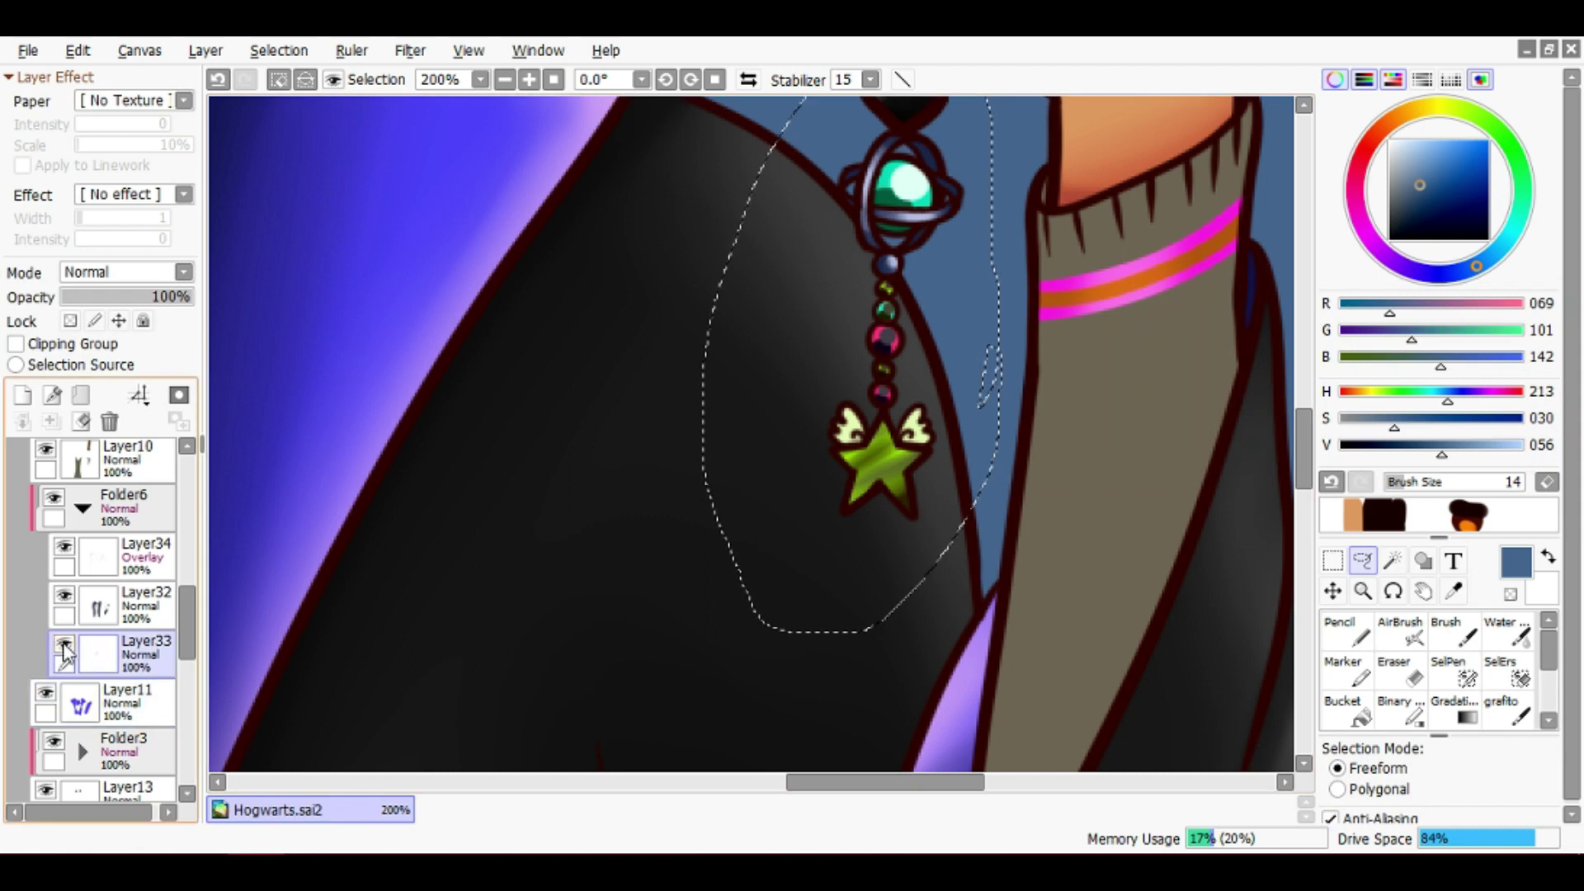
key(ctrl+u)
click(141, 606)
key(ctrl+u)
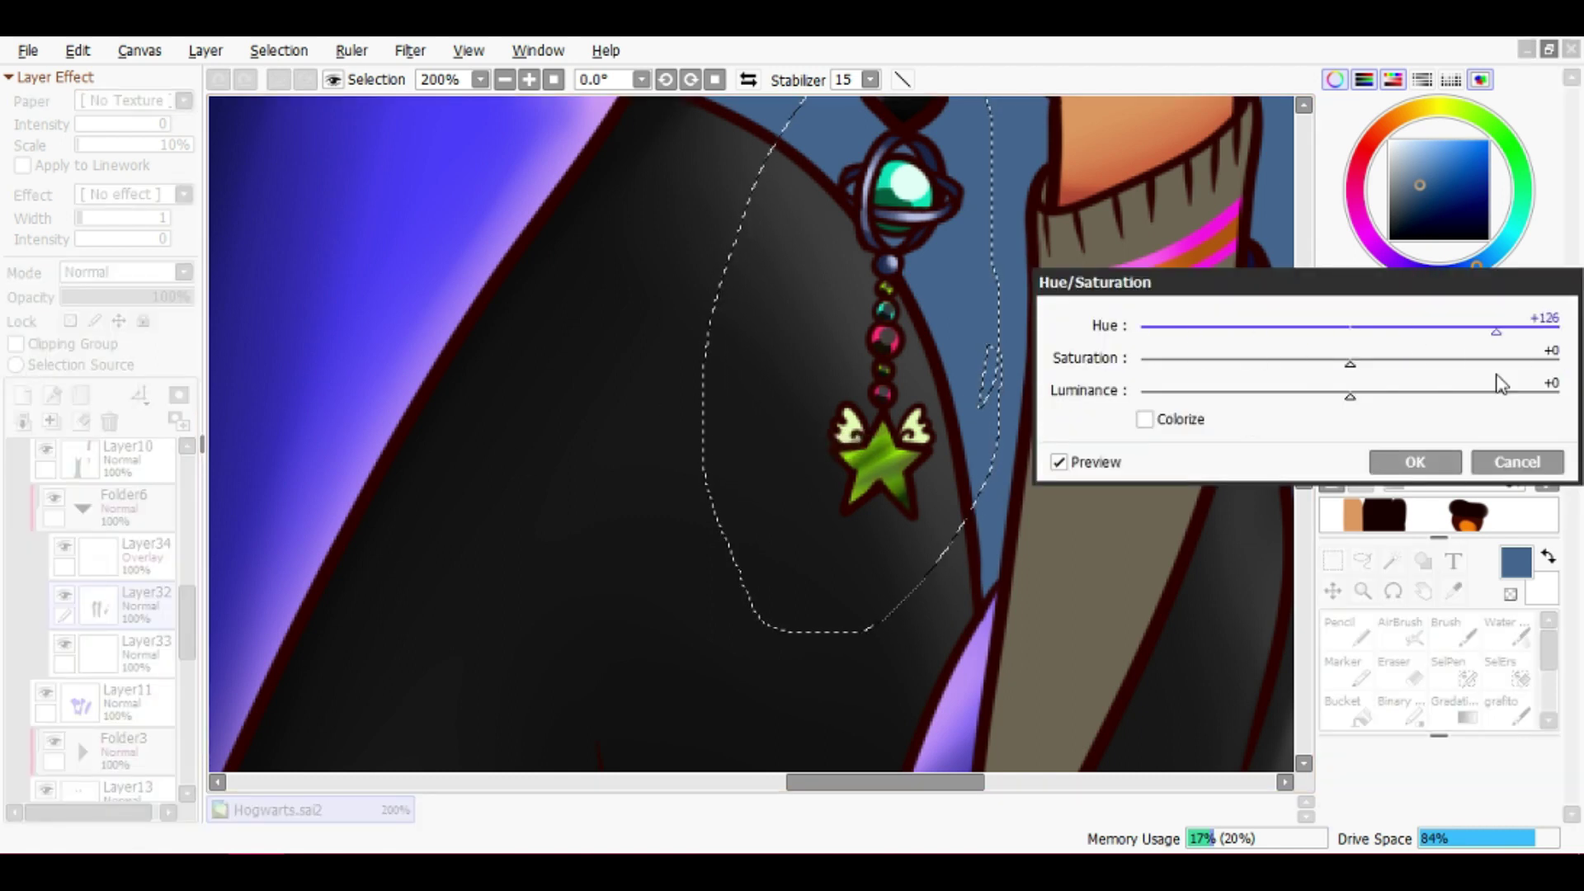
click(1518, 462)
Deselect the charm area and undo the hue changes on the robe lining, tie and charm
click(107, 705)
key(ctrl+d)
key(ctrl+minus)
key(ctrl+minus)
key(ctrl+minus)
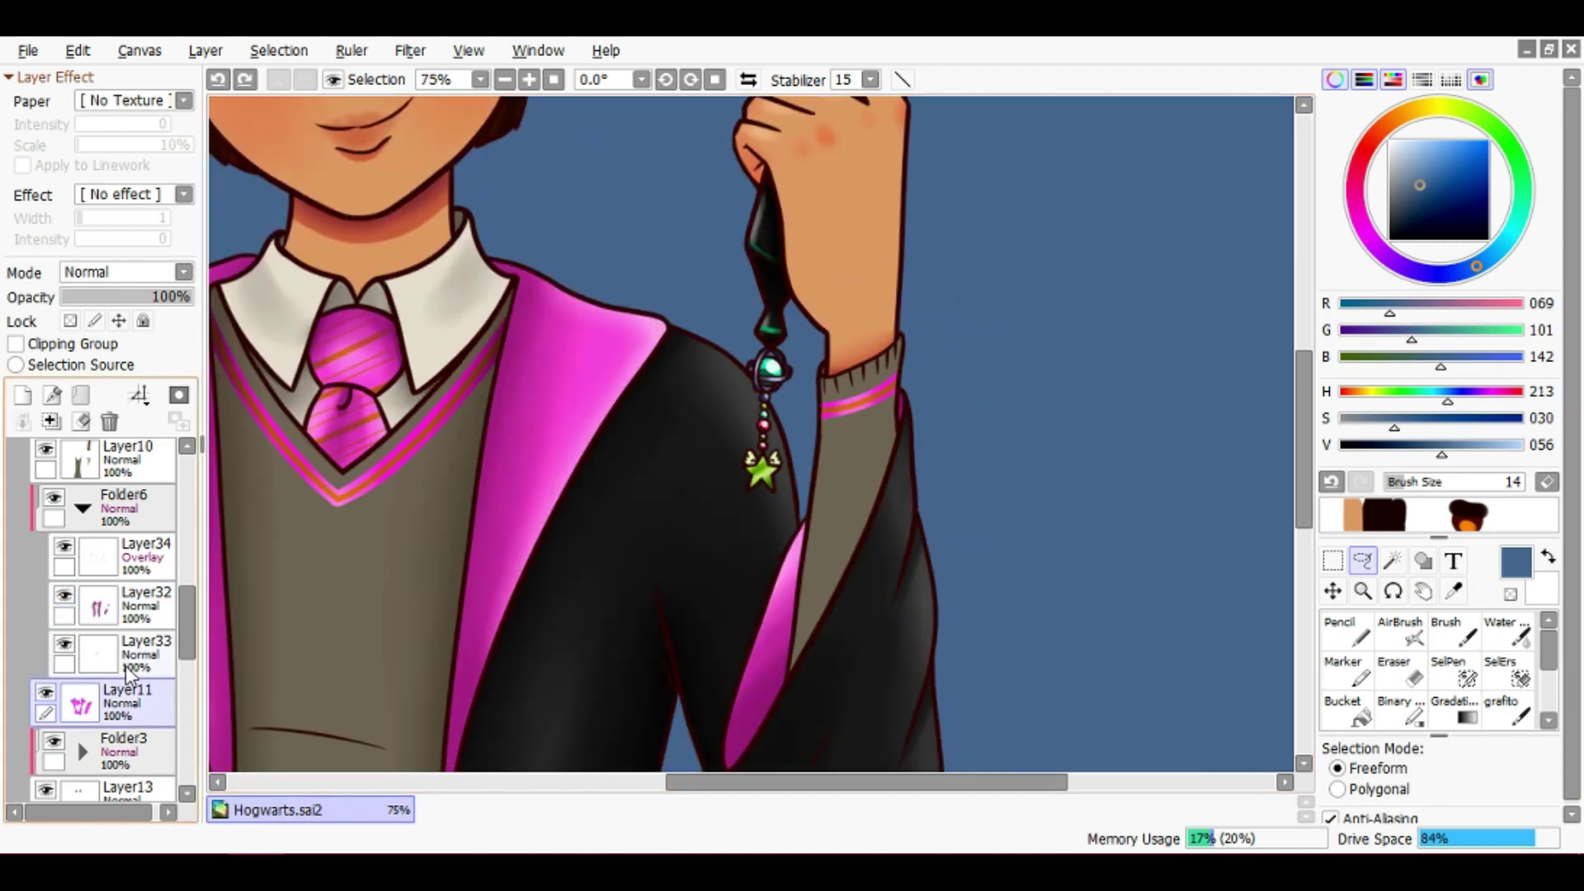
Lasso the outfit while leaving out the wand charm, and shift Layer11's hue to -88 for the robe lining and tie
key(ctrl+minus)
key(ctrl+minus)
key(ctrl+minus)
drag(858, 553, 912, 386)
mouse_move(658, 505)
mouse_down()
mouse_move(335, 369)
mouse_move(859, 555)
mouse_up()
key(ctrl+u)
drag(1350, 329, 1252, 342)
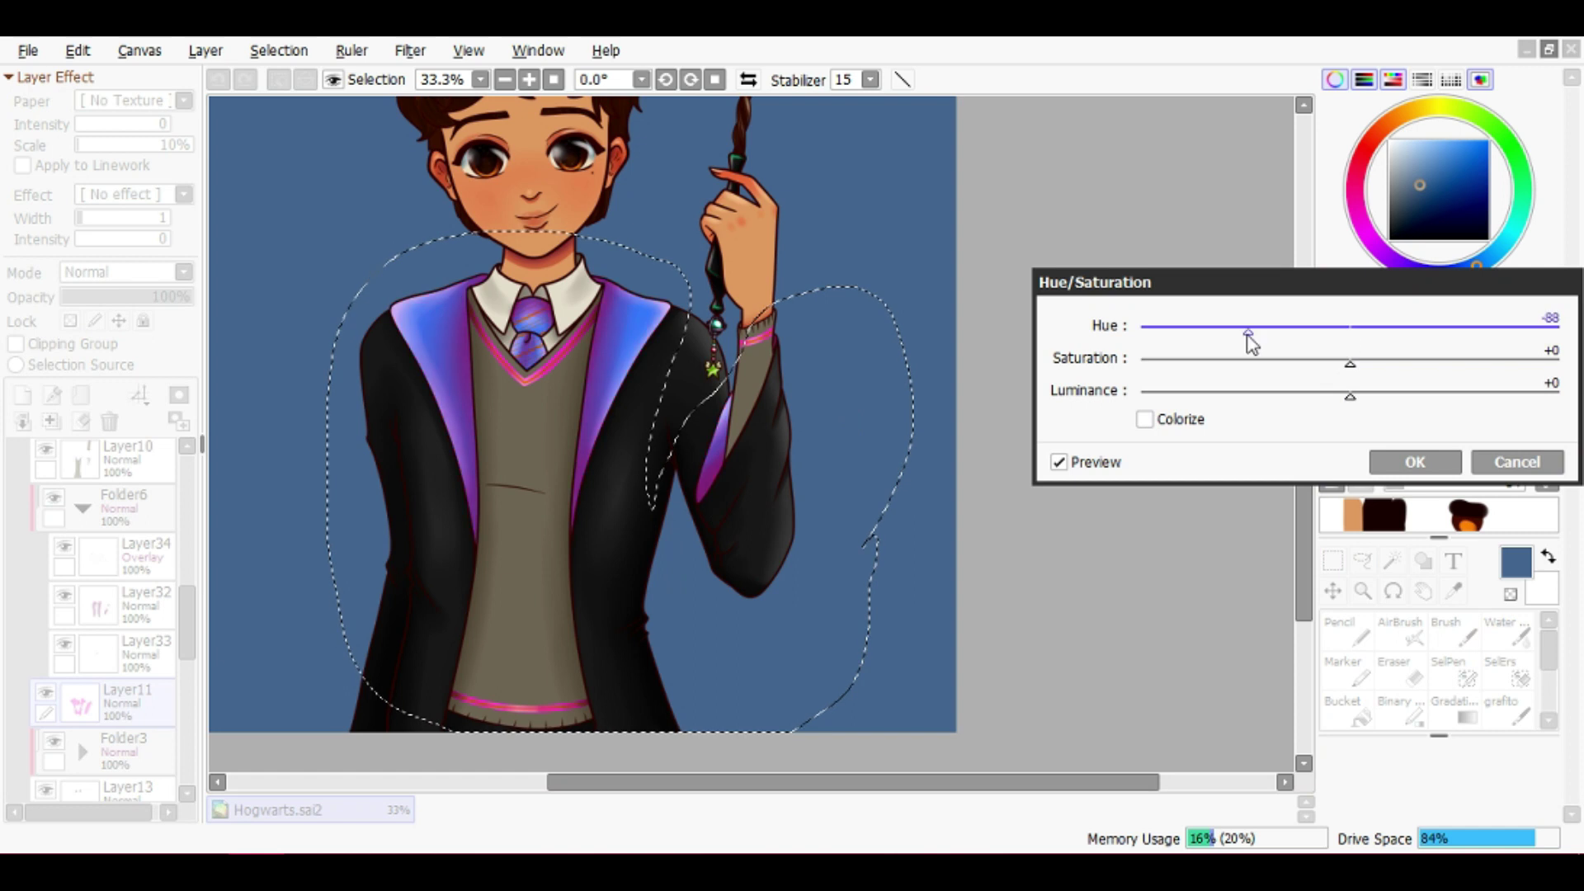
click(1415, 462)
Recolour the lining and tie shading on Layer32 with hue -77 and luminance -60
click(124, 606)
key(ctrl+u)
drag(1363, 346, 1260, 343)
drag(1337, 400, 1230, 412)
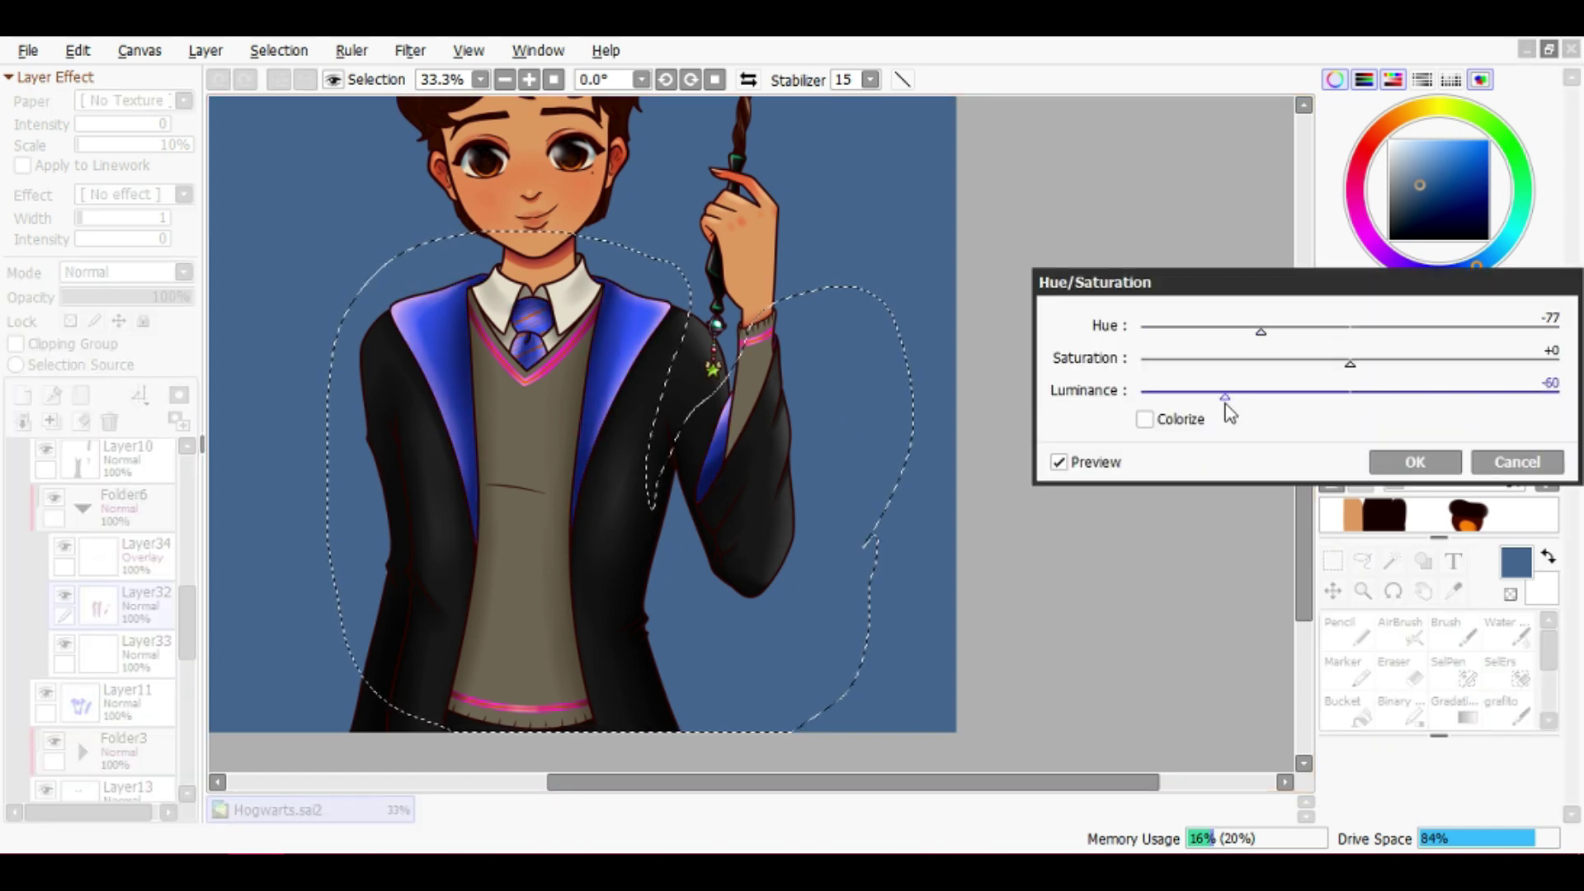
click(1415, 462)
Refine the lasso selection around the charm and recolour the pink sweater stripes on Layer30 with hue -72 and reduced luminance
mouse_move(737, 327)
mouse_down()
mouse_move(487, 229)
mouse_move(850, 256)
mouse_move(835, 258)
mouse_up()
key(ctrl+u)
key(Escape)
click(82, 508)
click(124, 458)
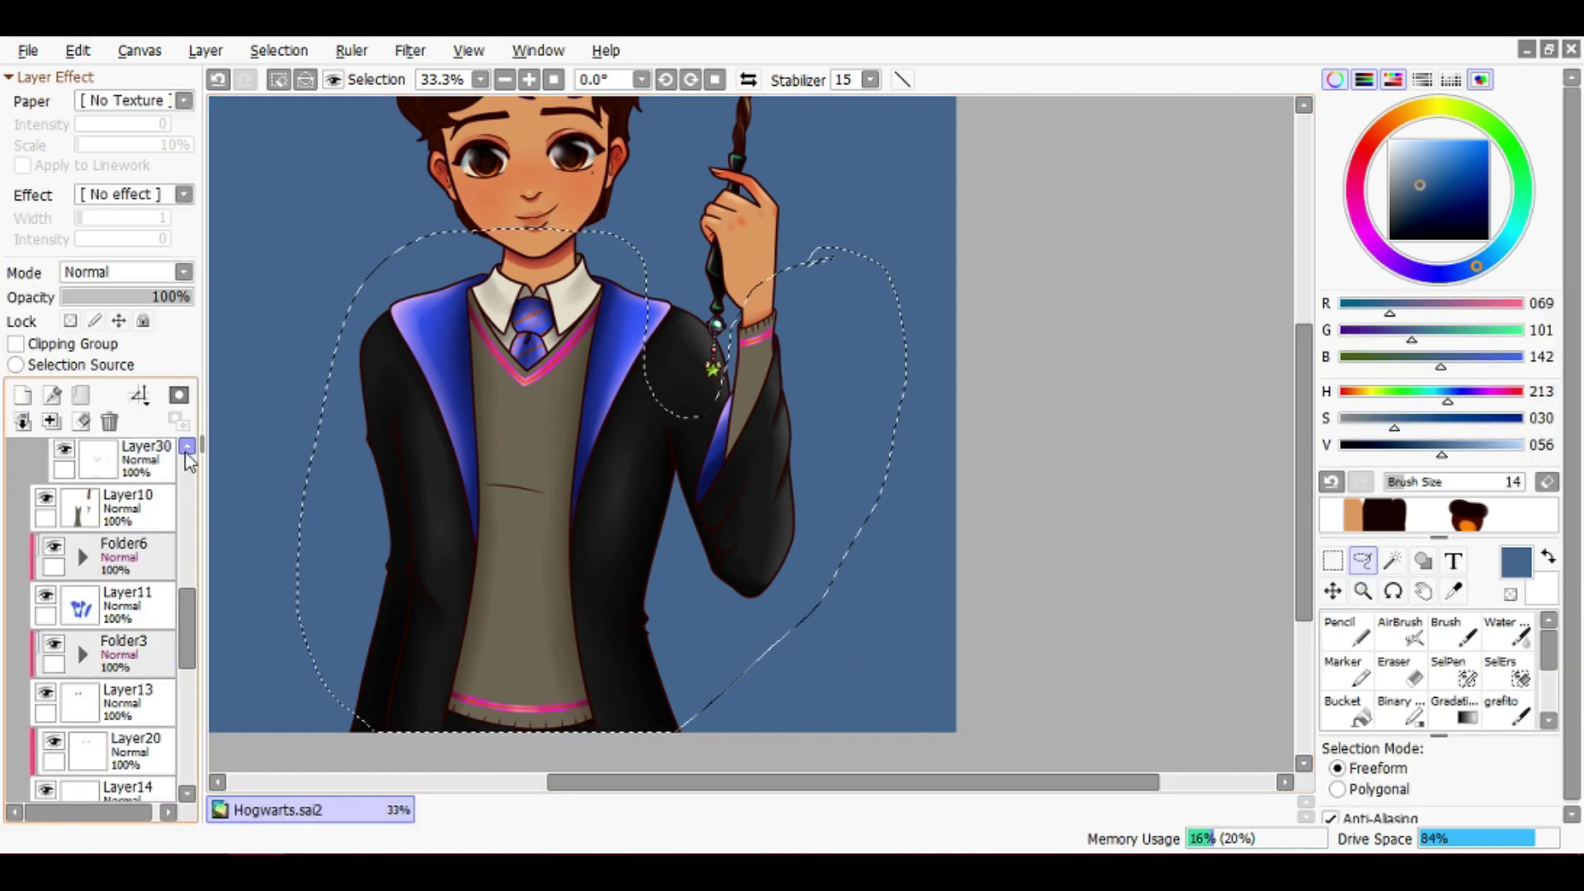
key(ctrl+u)
drag(1350, 328, 1270, 333)
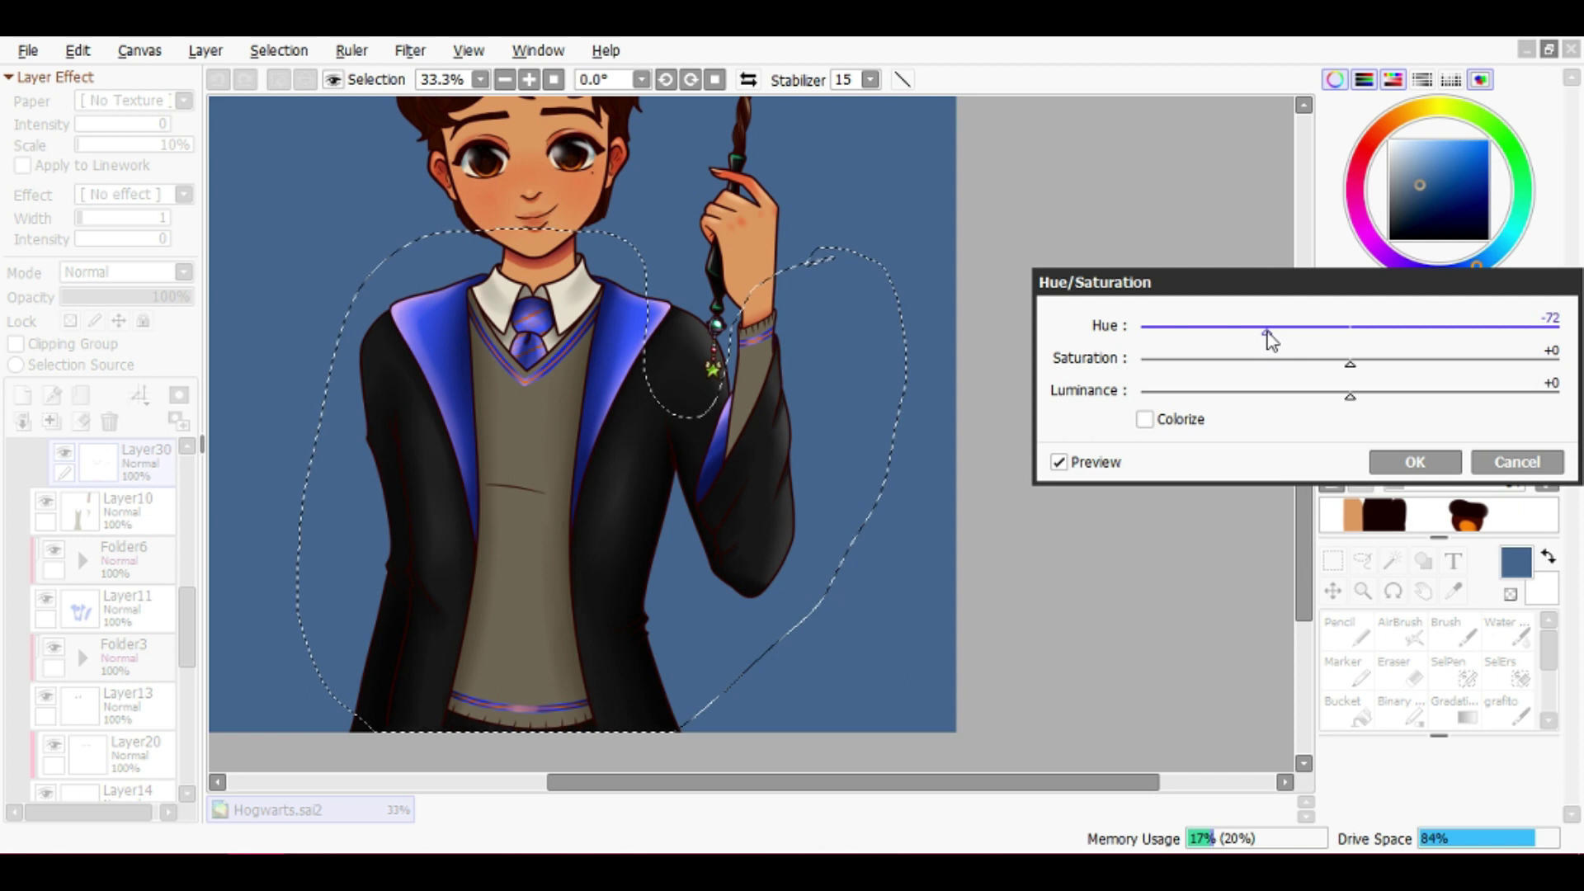
drag(1350, 396, 1310, 398)
click(1415, 462)
Deselect the outfit area and save the drawing
key(ctrl+minus)
key(ctrl+d)
key(ctrl+s)
Move the escudo crest layer to the top of the layer stack and make it visible
scroll(124, 619, down, 10)
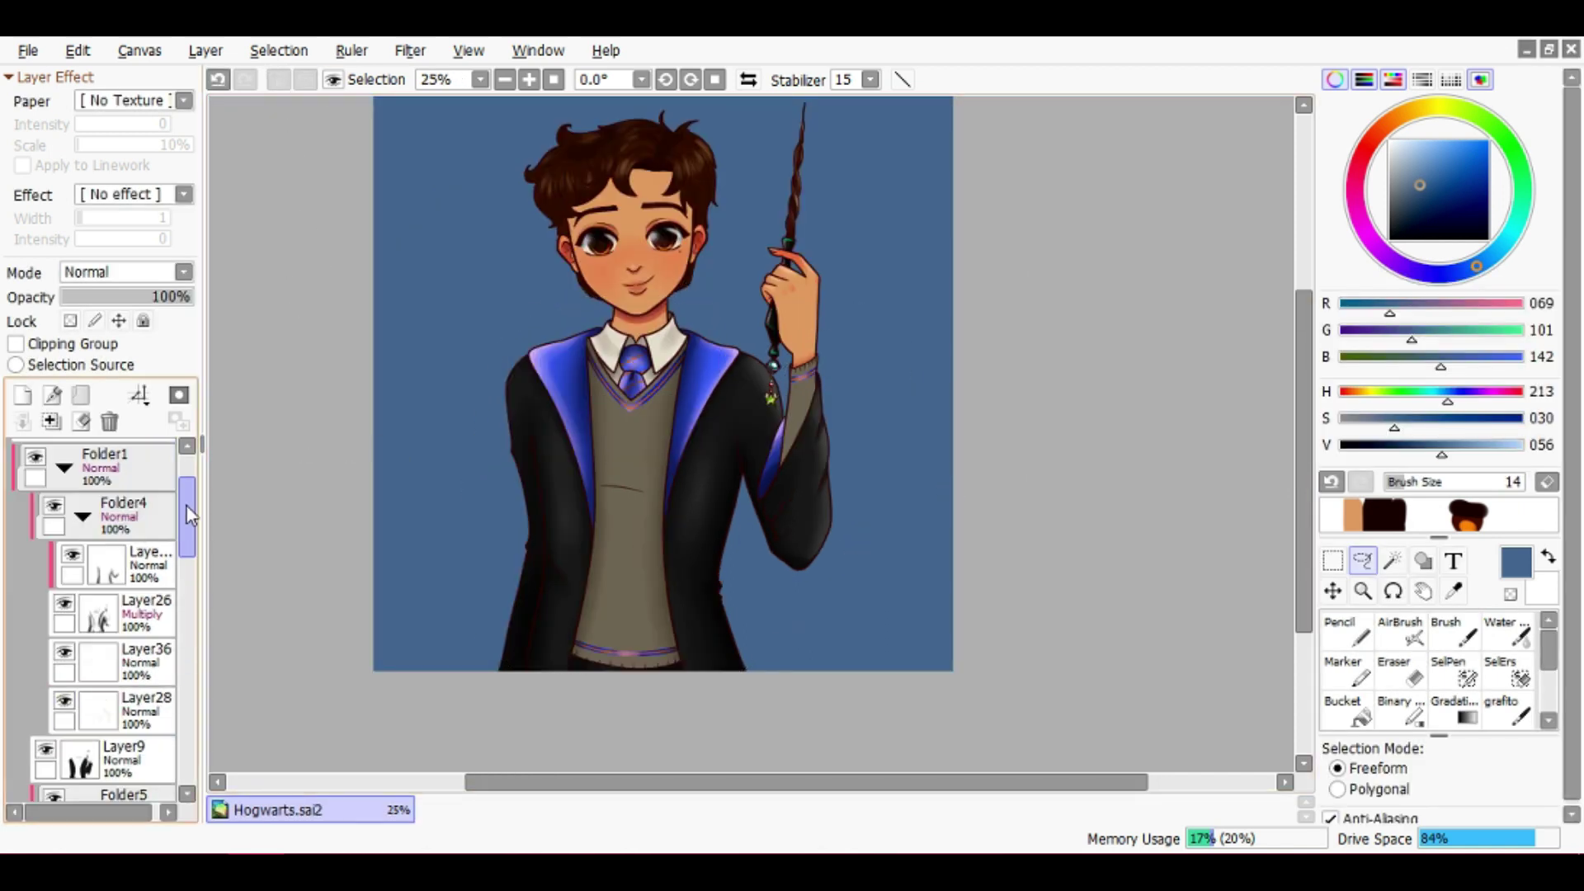
scroll(82, 726, down, 3)
click(99, 783)
drag(99, 784, 124, 450)
scroll(174, 632, up, 2)
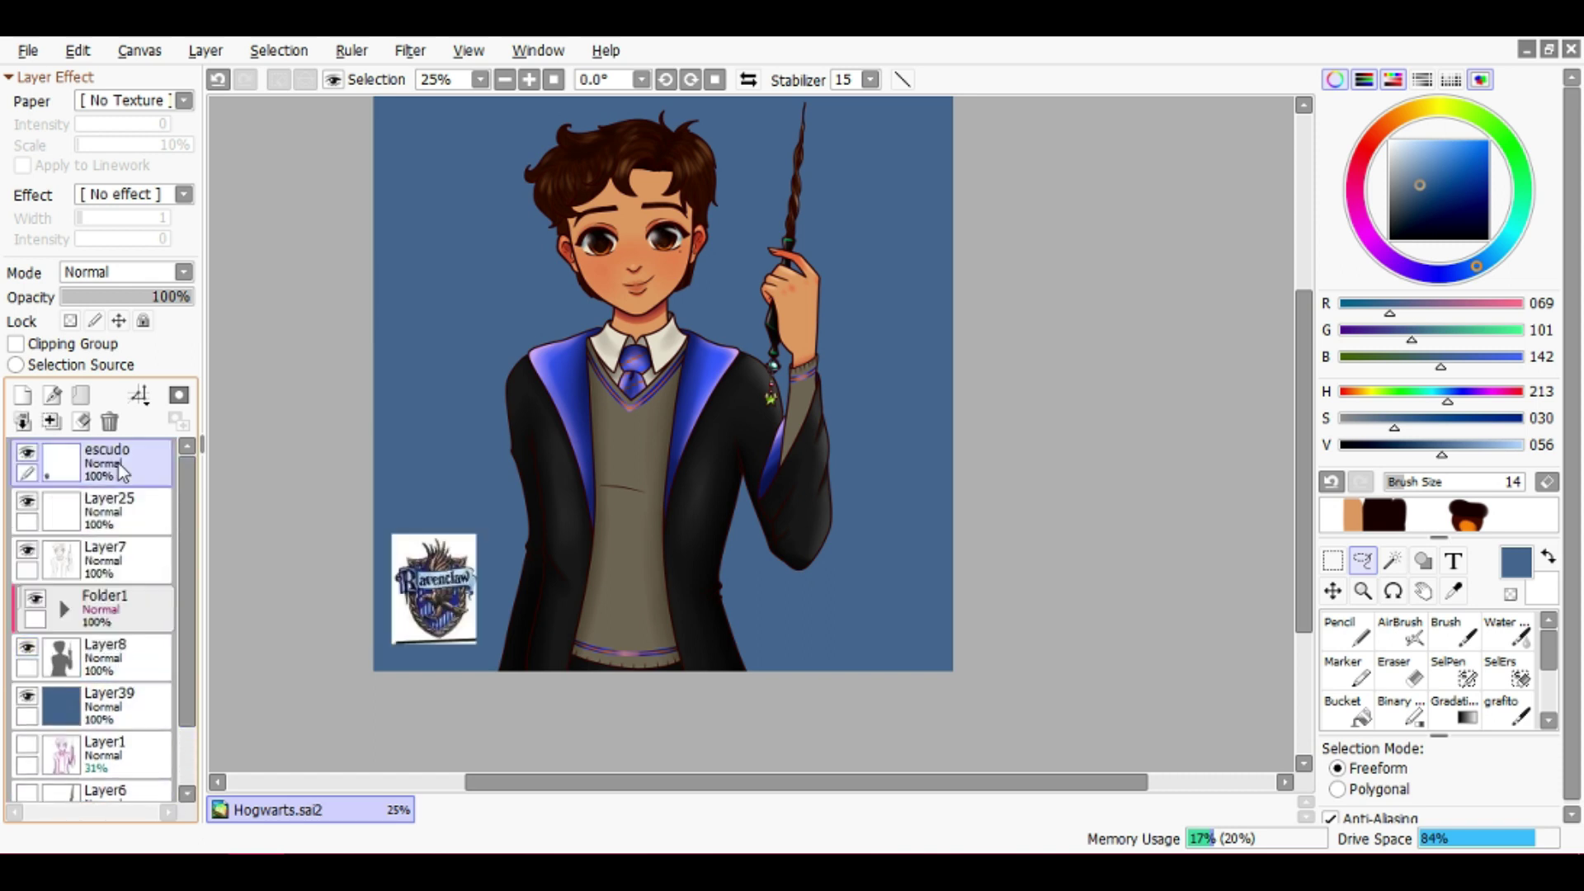
Move the Ravenclaw crest onto the robe's chest beside the raised wand arm and resize it with a transform
scroll(515, 594, up, 2)
drag(378, 606, 916, 363)
scroll(915, 363, up, 1)
key(ctrl+t)
drag(839, 258, 767, 346)
drag(683, 439, 707, 402)
key(Return)
Lower the crest layer's opacity to 45% and transform the crest again to fit the robe's chest
drag(178, 297, 121, 297)
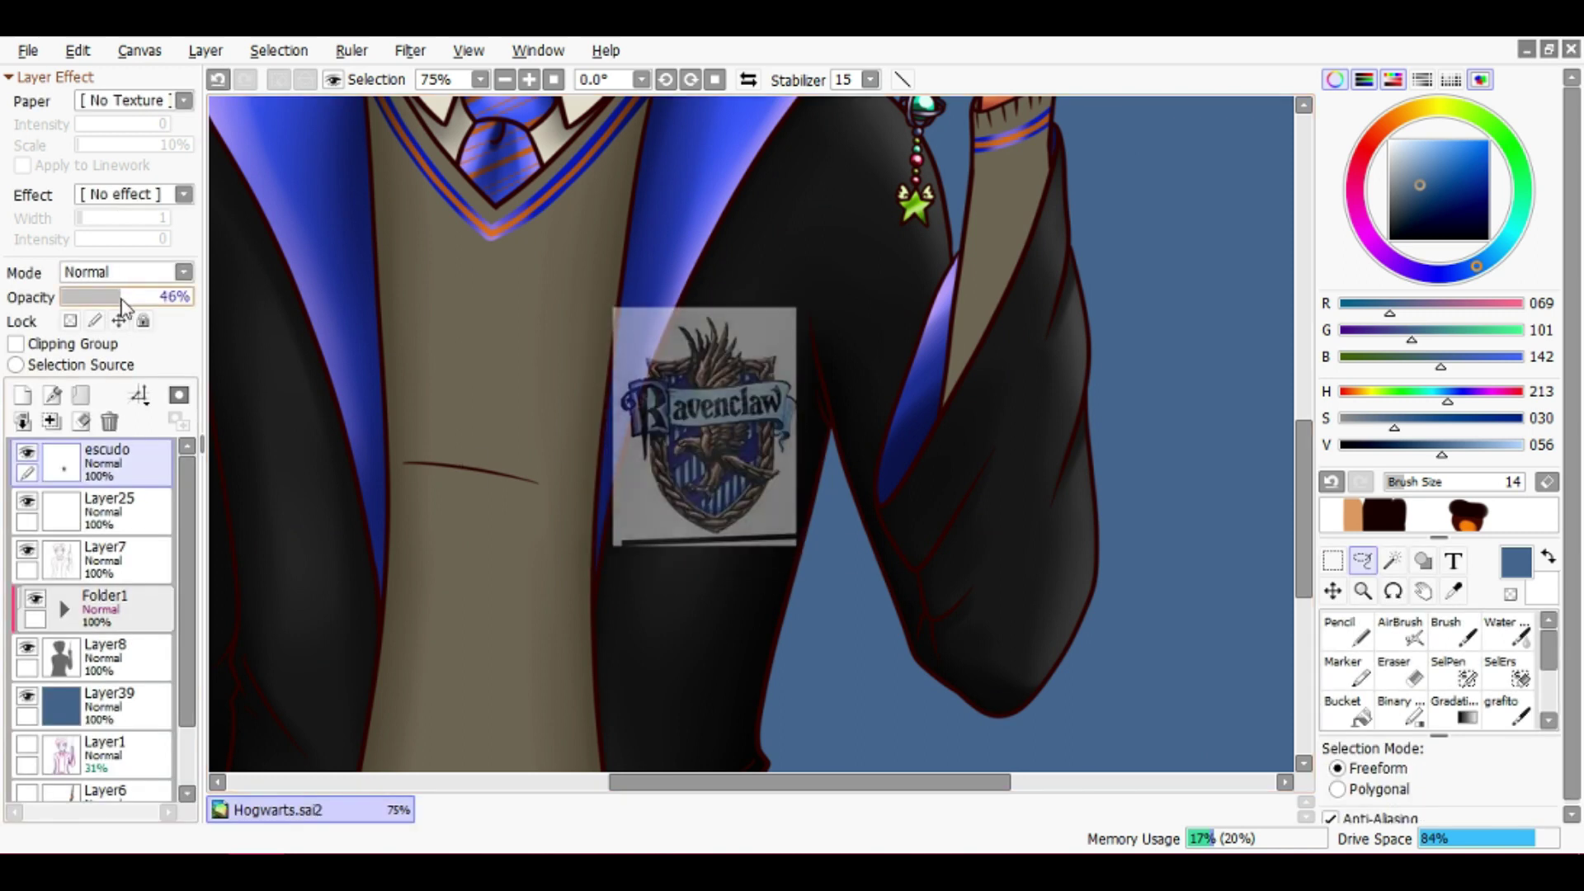
key(ctrl+t)
drag(806, 300, 812, 329)
scroll(807, 347, down, 3)
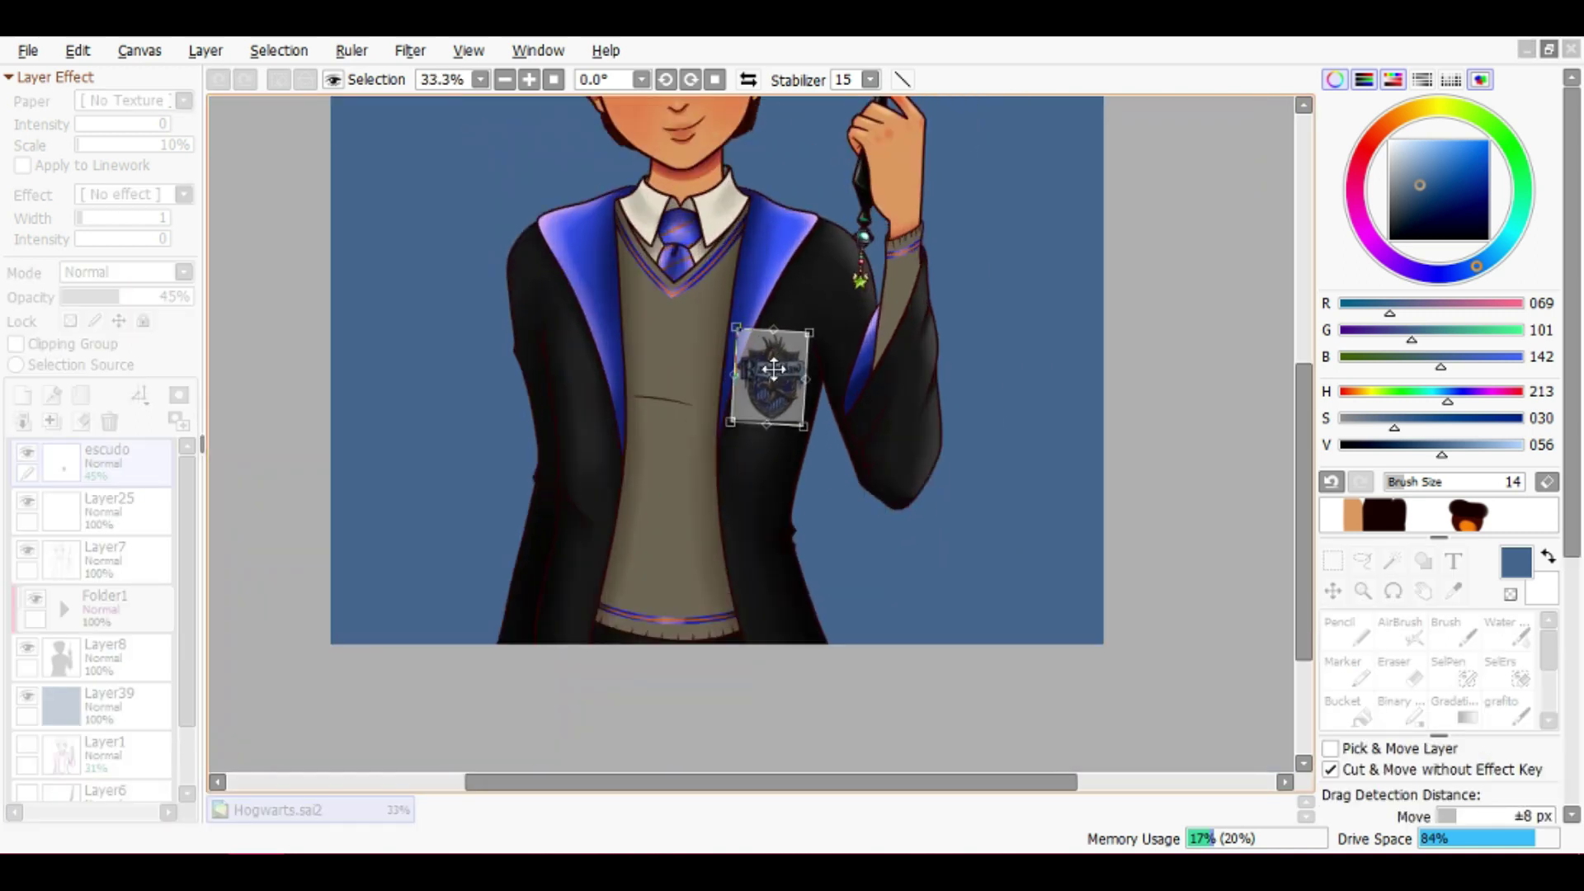
key(Return)
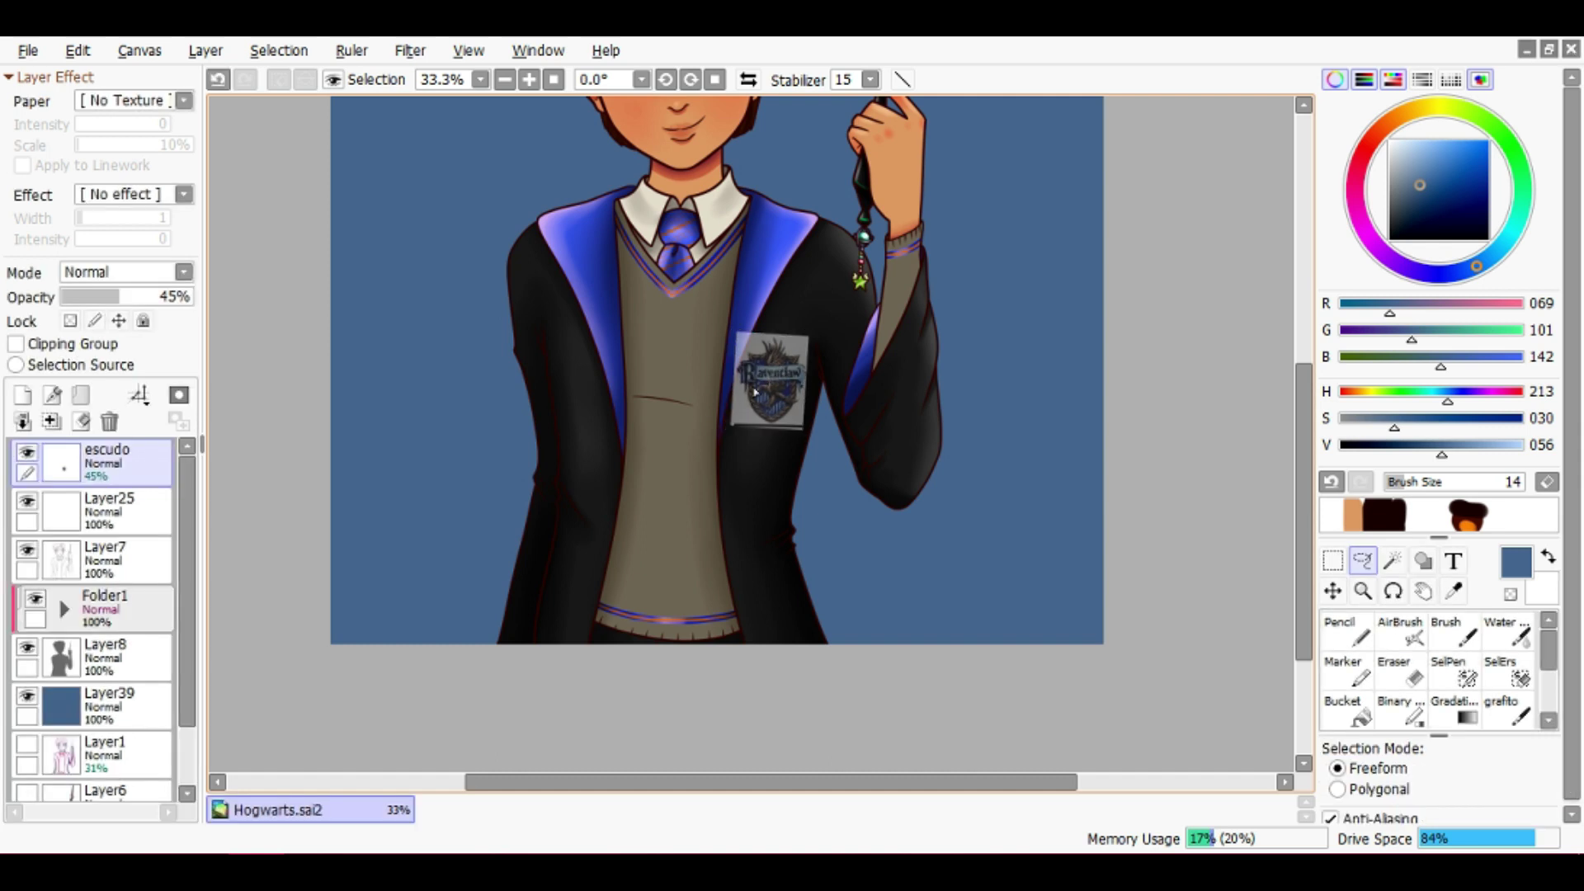
Erase the image's excess background corners around the Ravenclaw crest on the escudo layer and refit it on the robe with a transform
key(e)
scroll(773, 372, up, 3)
drag(743, 262, 663, 291)
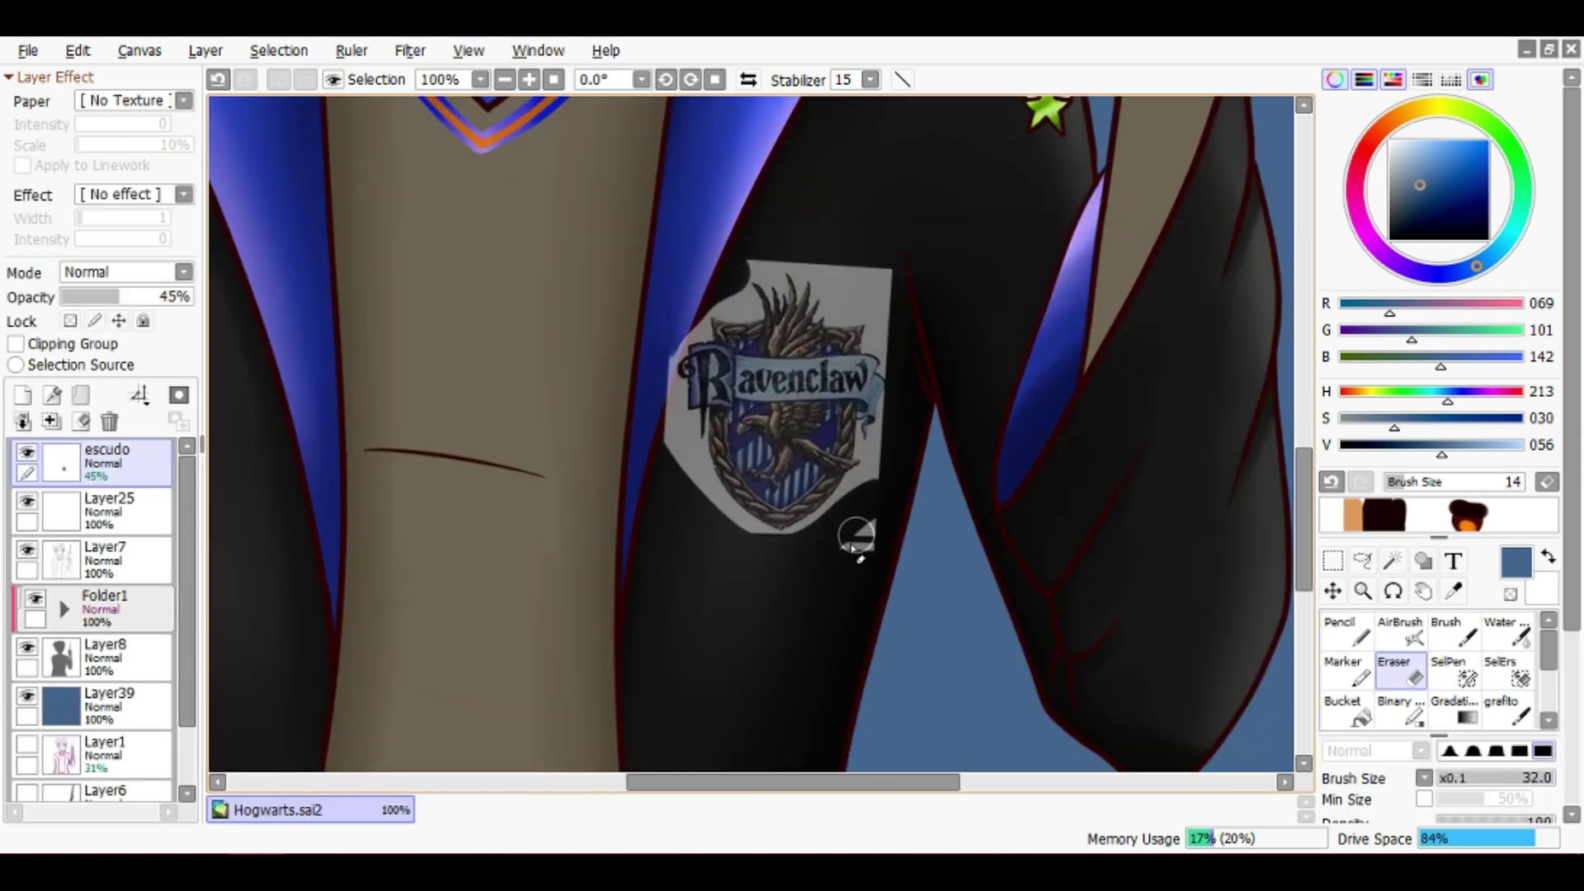
scroll(666, 329, down, 2)
key(ctrl+t)
drag(743, 454, 741, 449)
key(Return)
Open Hogwarths.sai2 and copy the painted crest layers from its Escudo folder to the top of the layer stack in Hogwarts.sai2
click(28, 50)
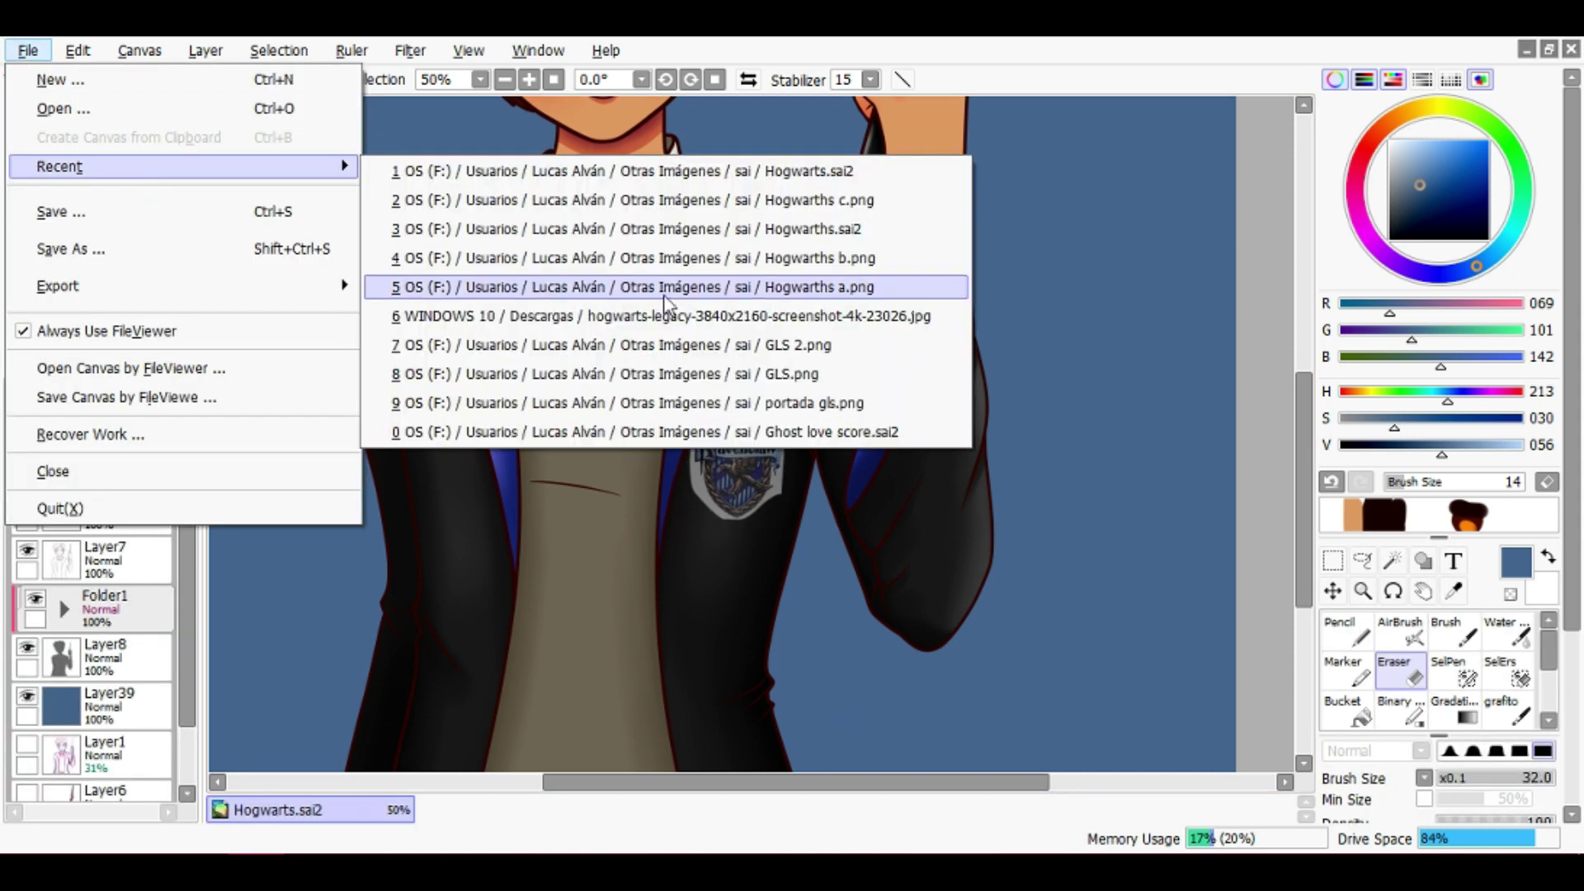
click(136, 113)
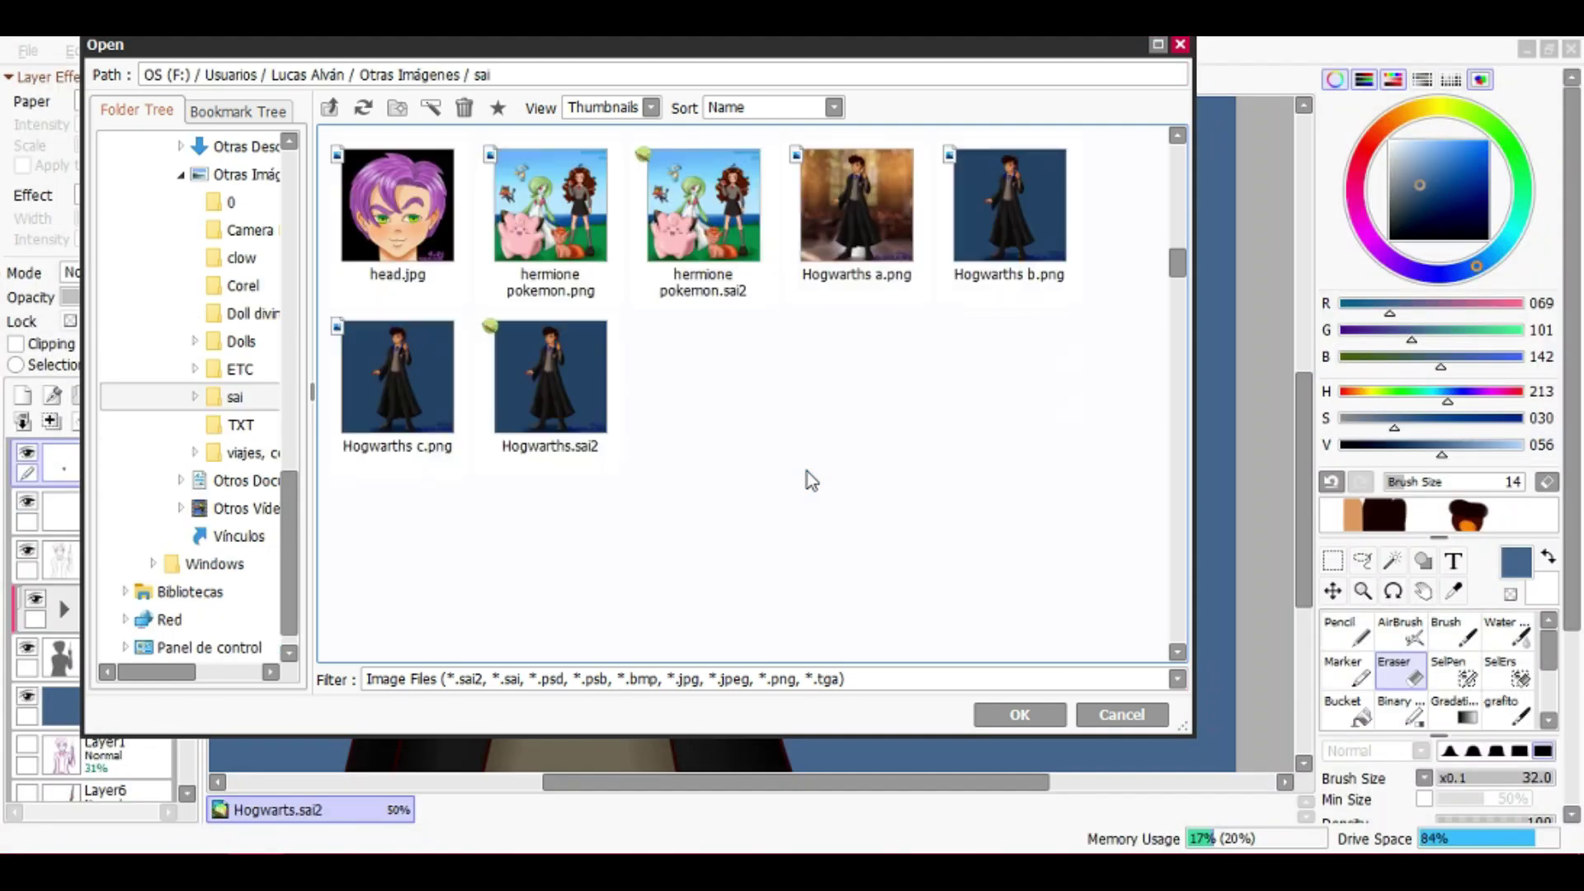
double_click(693, 380)
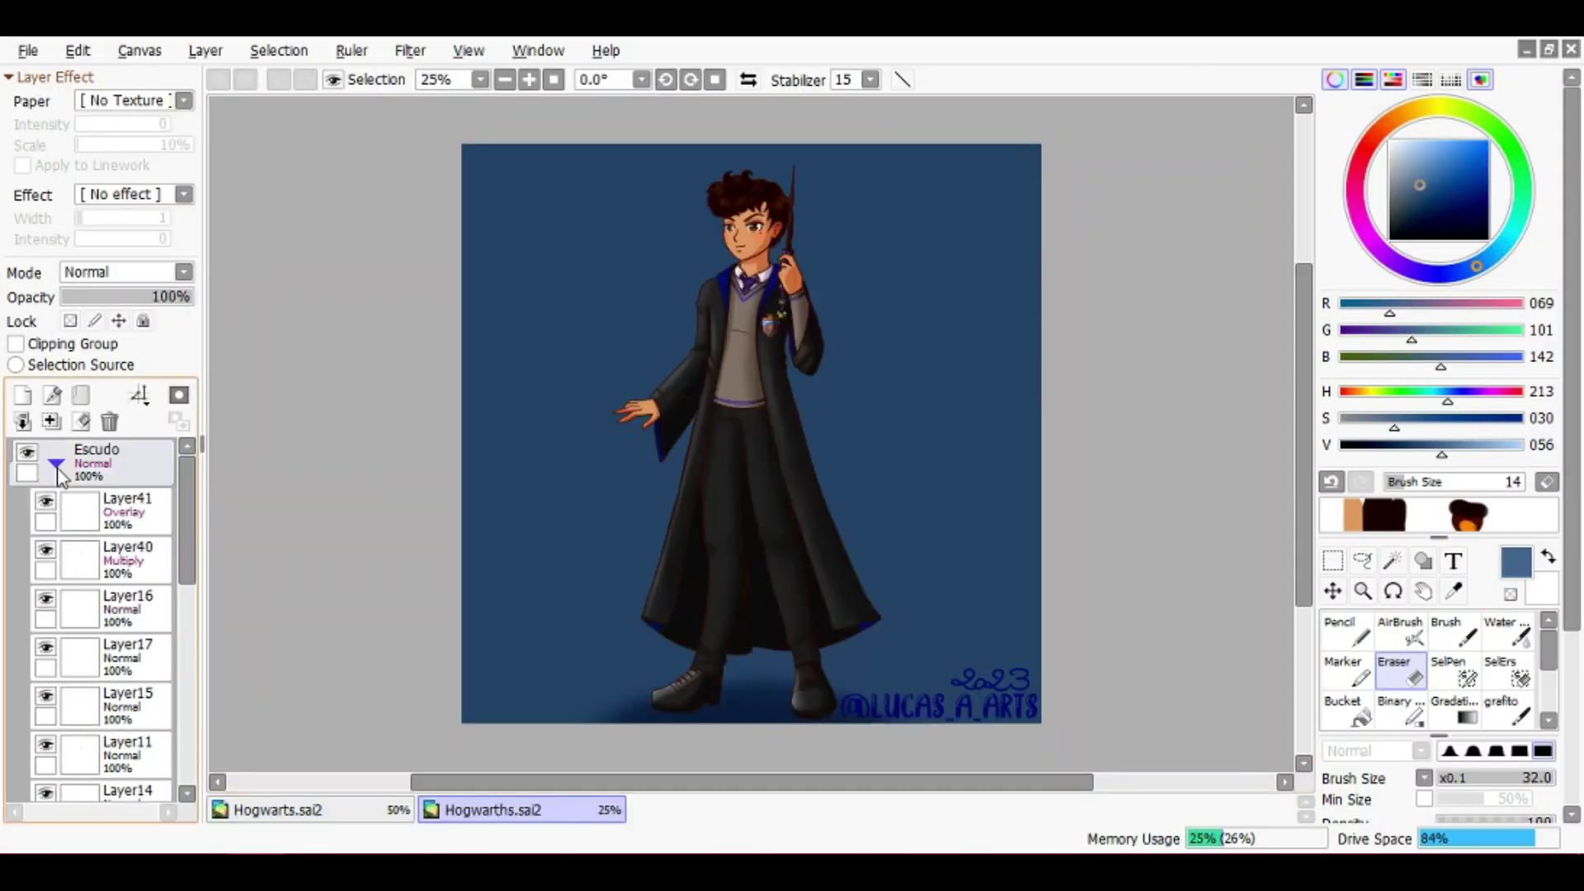
click(353, 813)
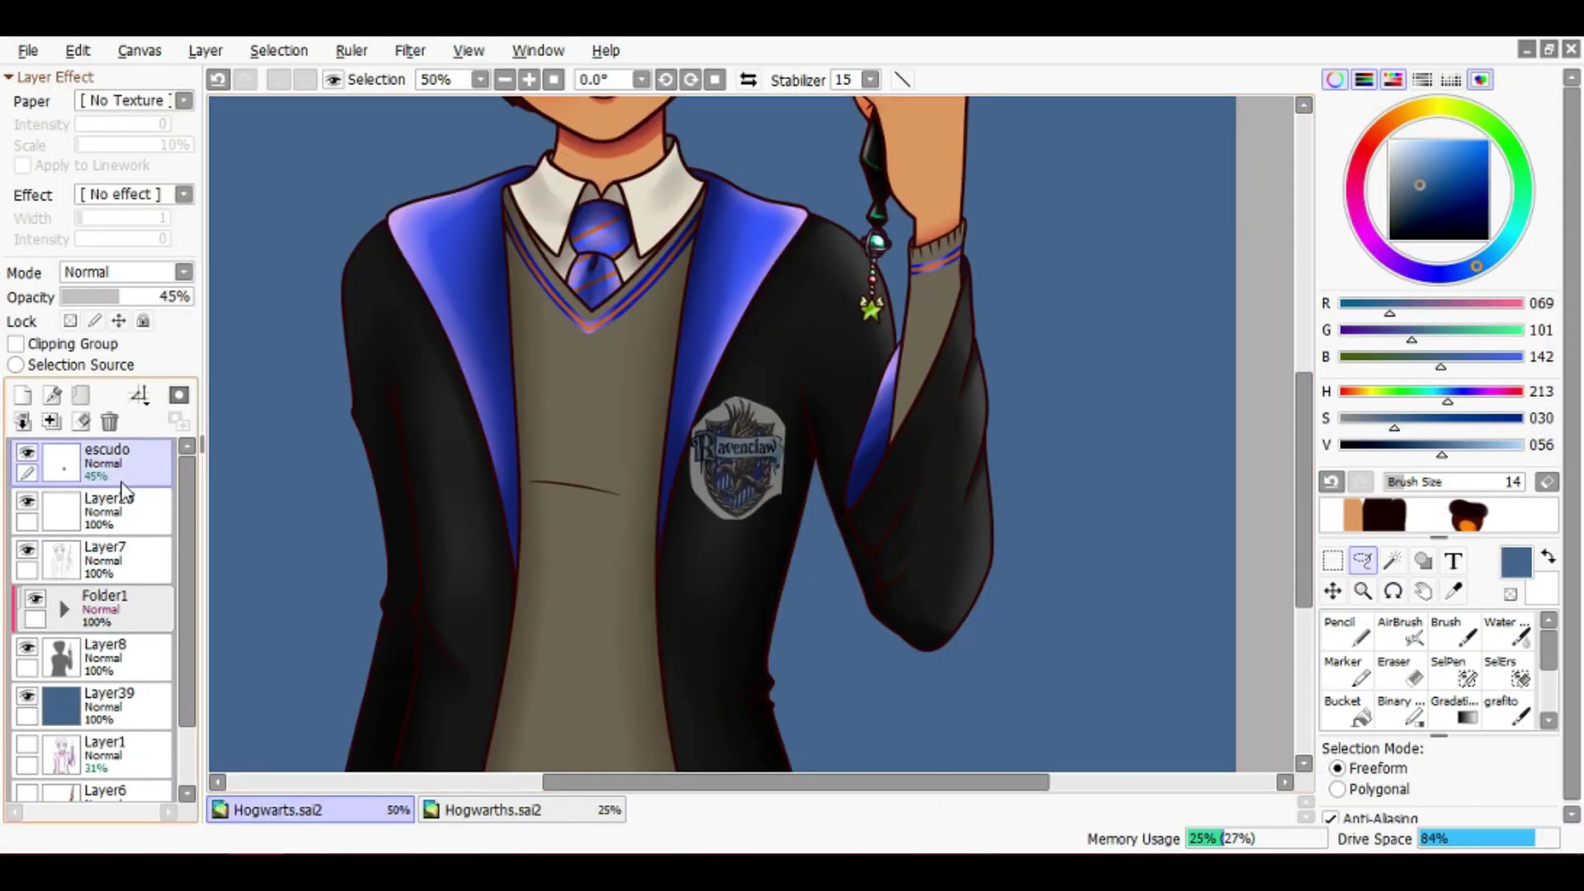
scroll(136, 524, up, 5)
scroll(124, 532, down, 4)
scroll(608, 509, down, 3)
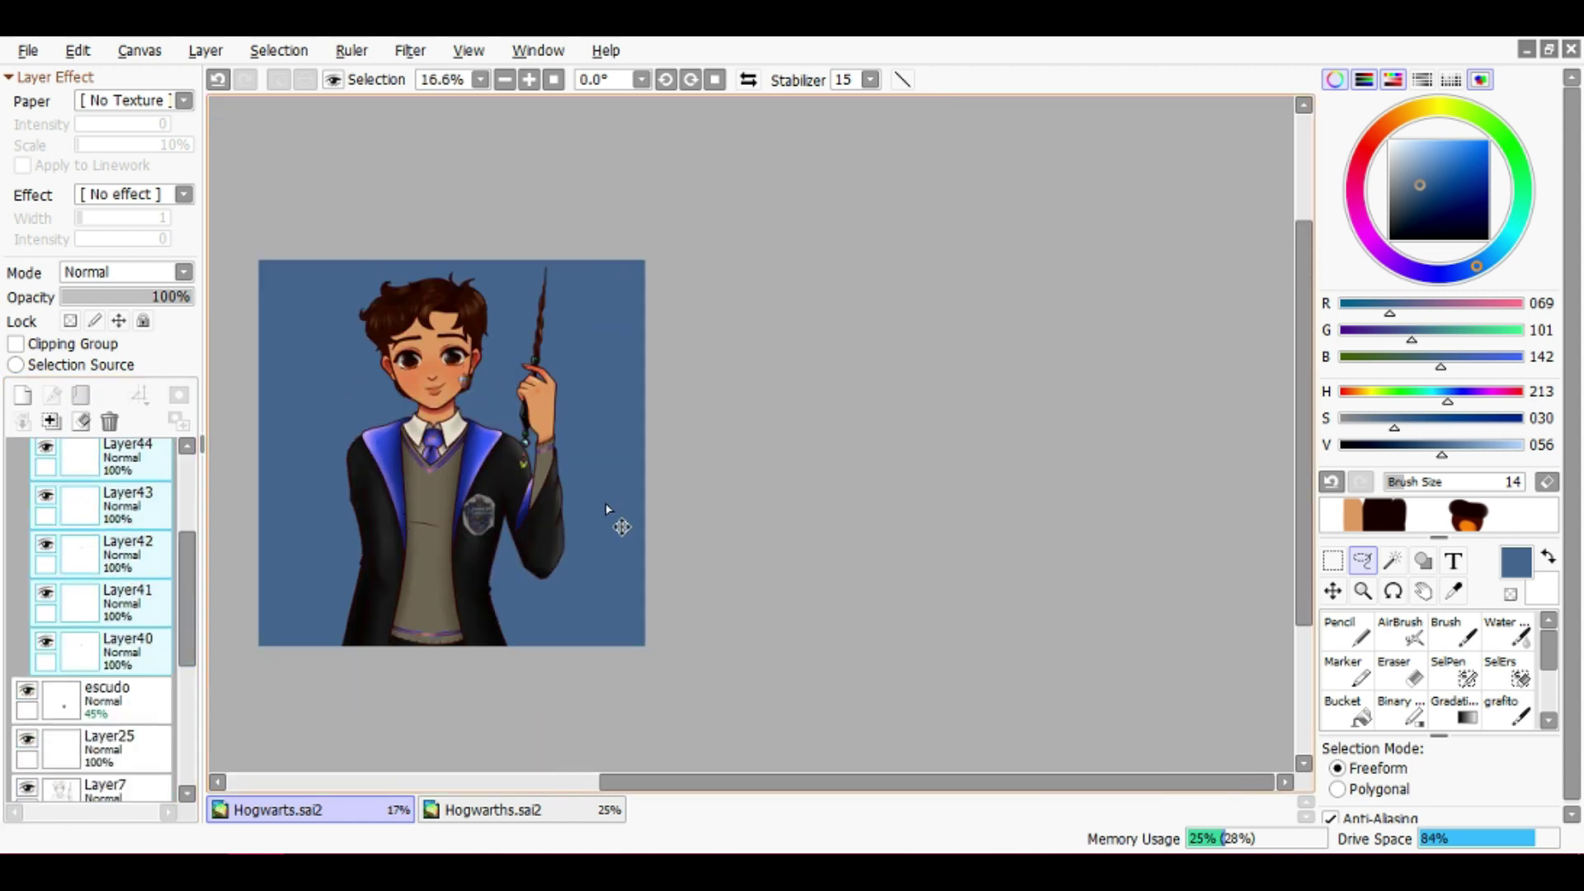
Transform the pasted painted crest onto the robe's chest over the reference crest and hide the escudo layer
scroll(501, 529, up, 5)
scroll(577, 367, down, 2)
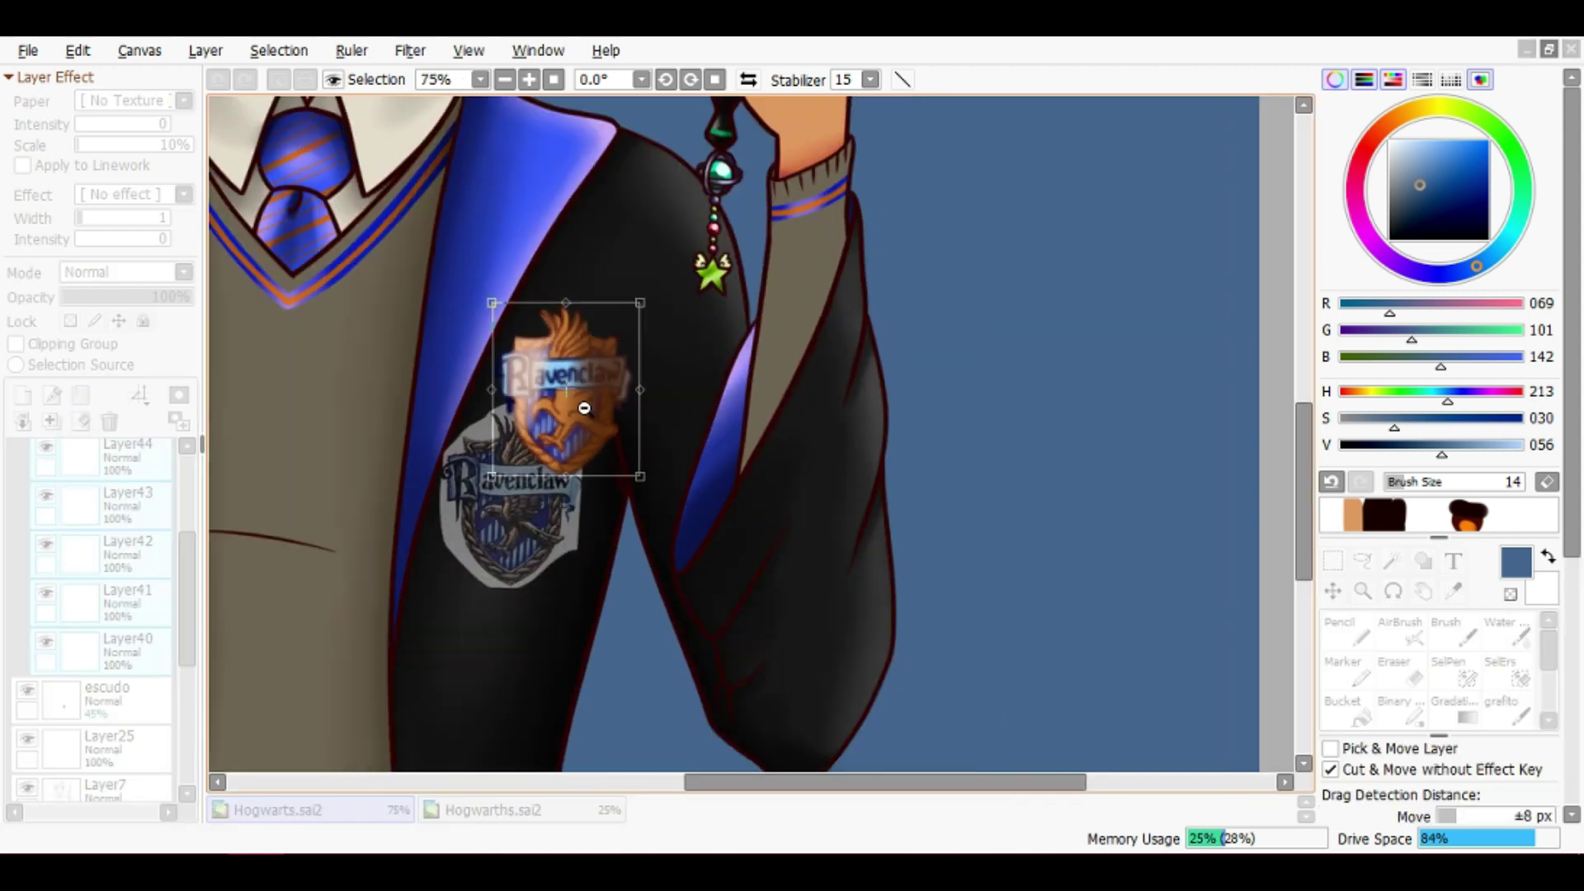
key(Return)
scroll(99, 578, down, 1)
click(28, 663)
key(ctrl+plus)
key(ctrl+plus)
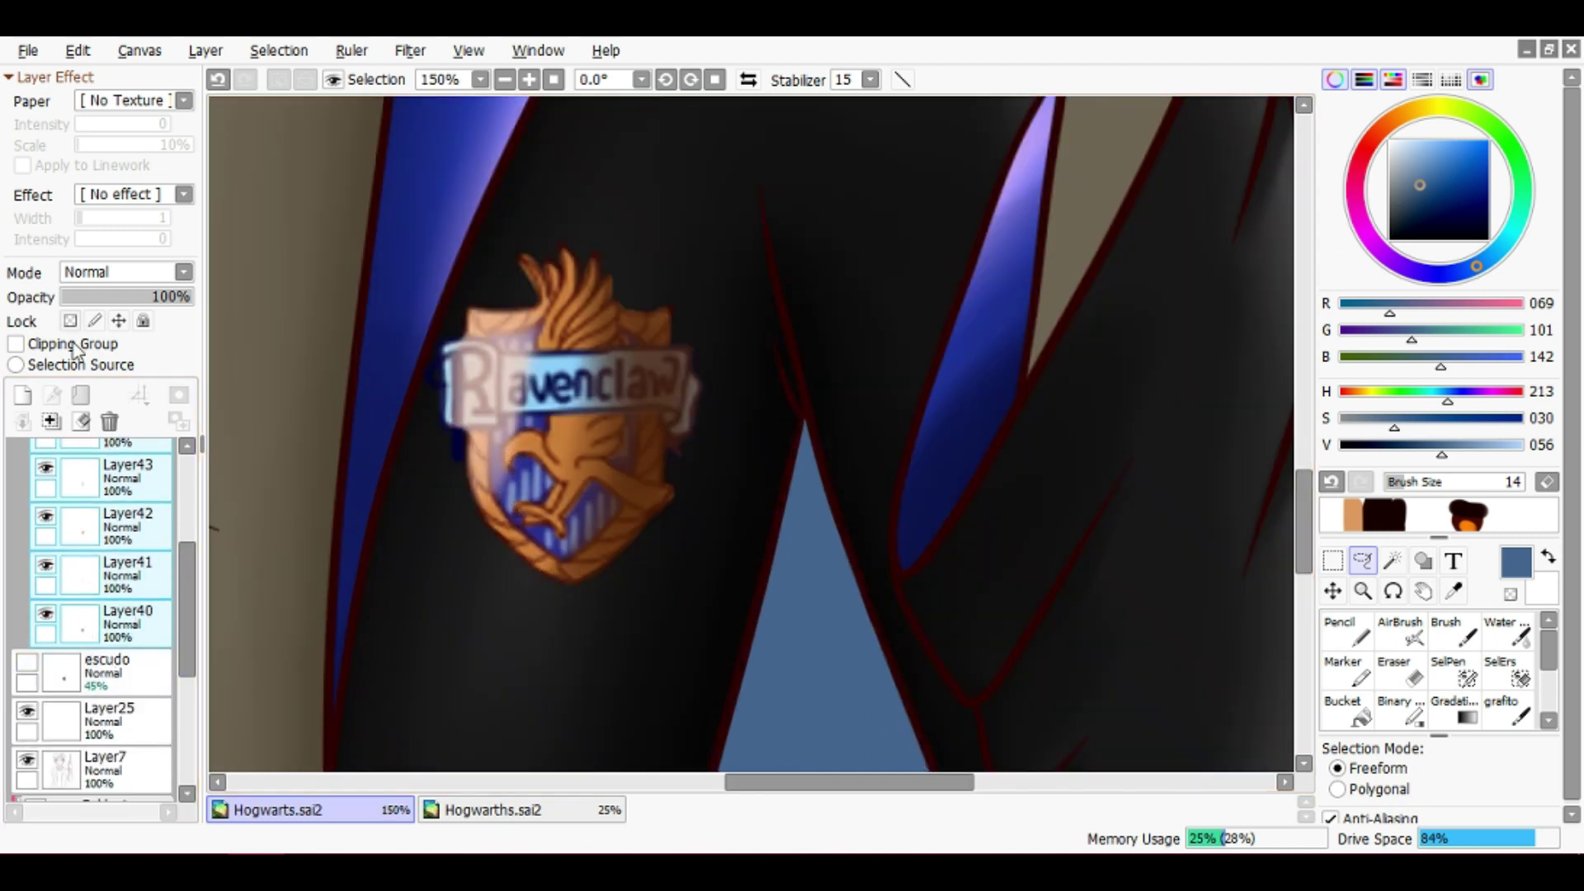
Set the painted crest's Layer47 to Overlay mode and Layer46 to Multiply mode
click(149, 615)
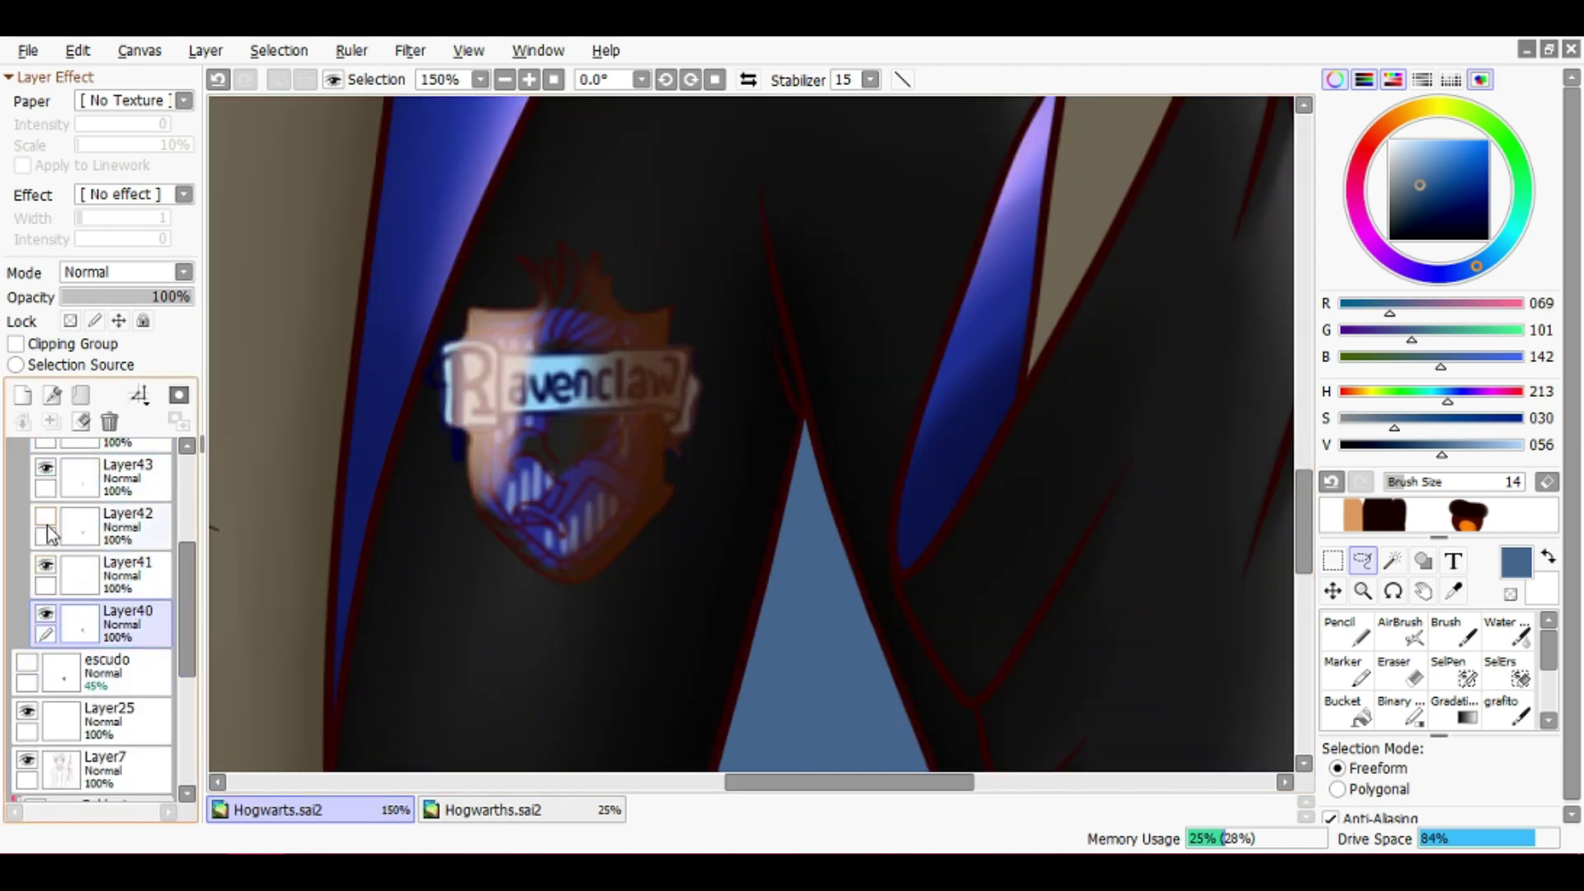
key(ctrl+g)
click(184, 271)
click(183, 272)
click(184, 271)
click(89, 369)
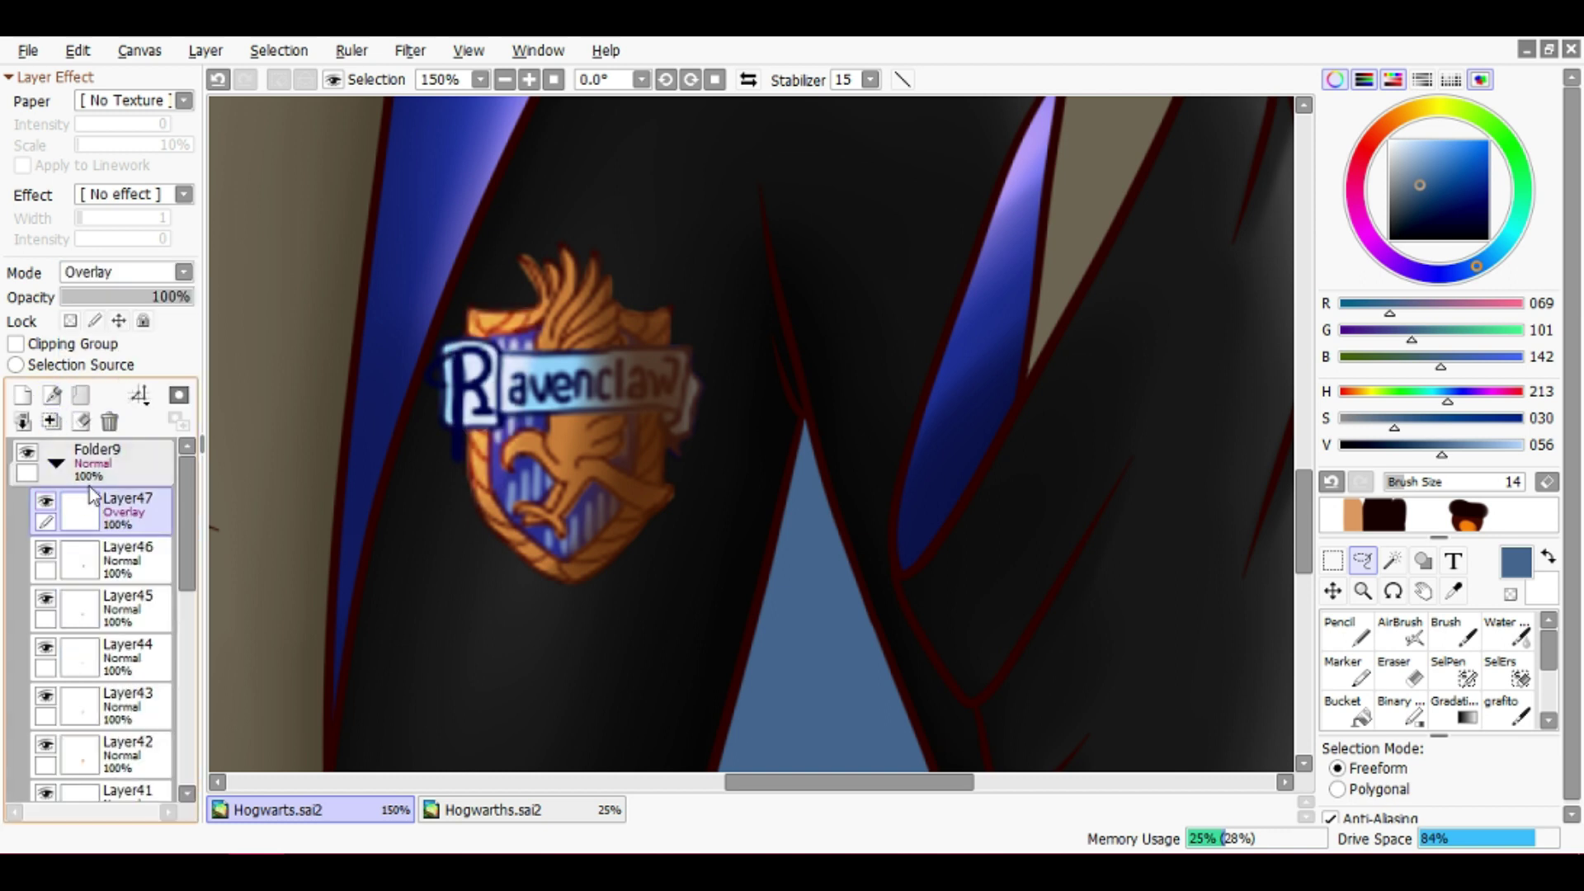
click(74, 561)
click(183, 271)
click(106, 351)
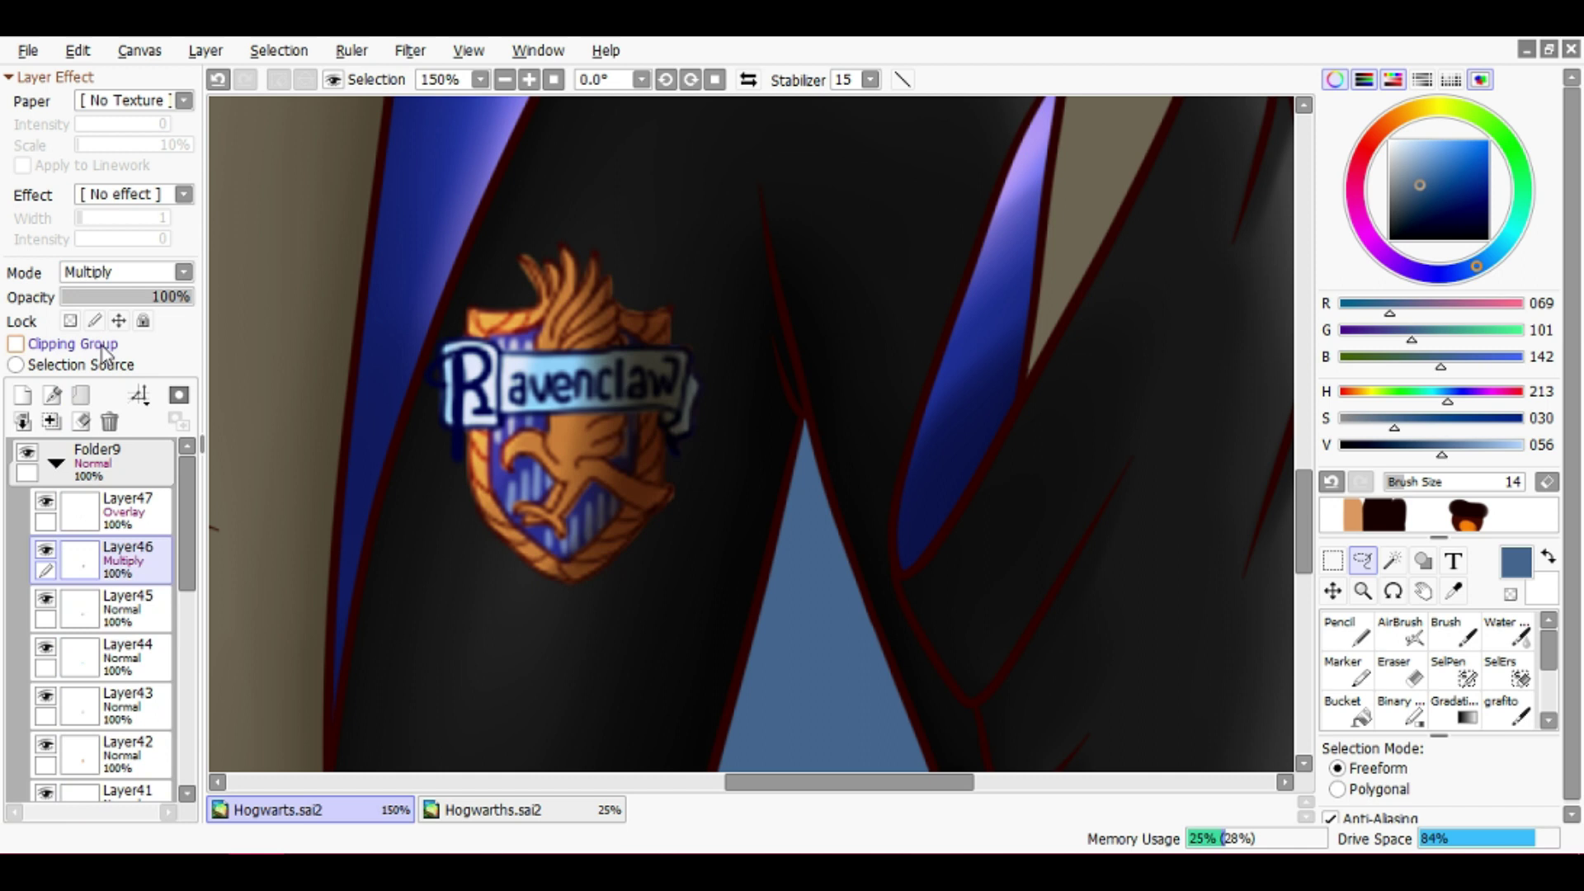
Collapse the painted crest's folder, select it and save the drawing
scroll(399, 471, down, 5)
scroll(428, 438, up, 2)
click(58, 464)
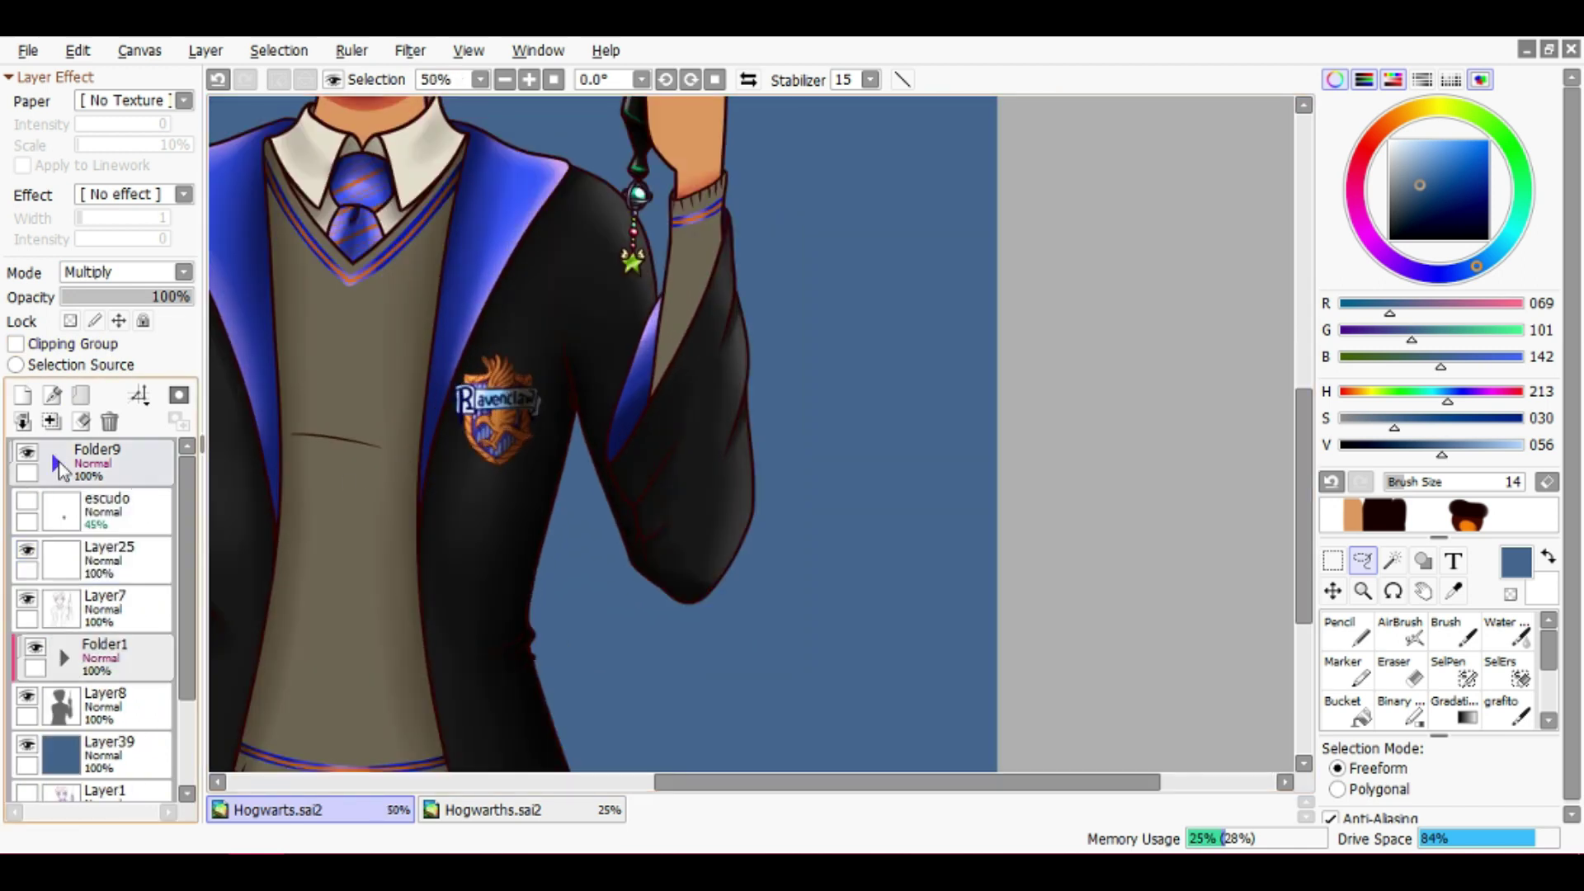
click(62, 469)
scroll(442, 389, up, 2)
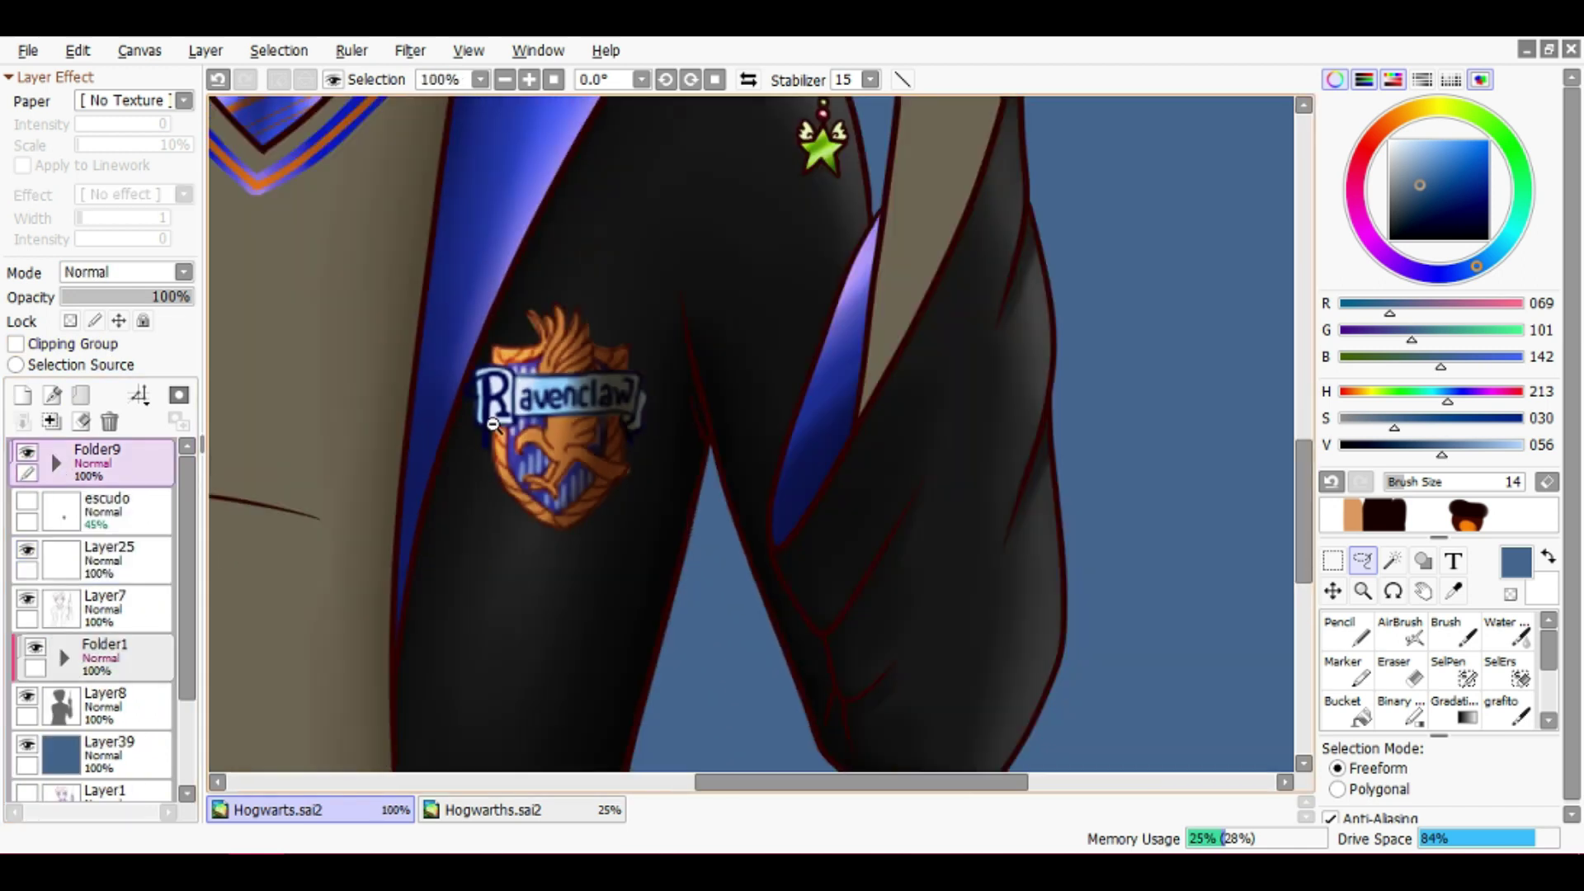
scroll(492, 424, down, 4)
scroll(467, 368, up, 2)
key(ctrl+s)
Show the escudo reference layer at 100% opacity and place it beside the painted crest
click(27, 501)
click(140, 509)
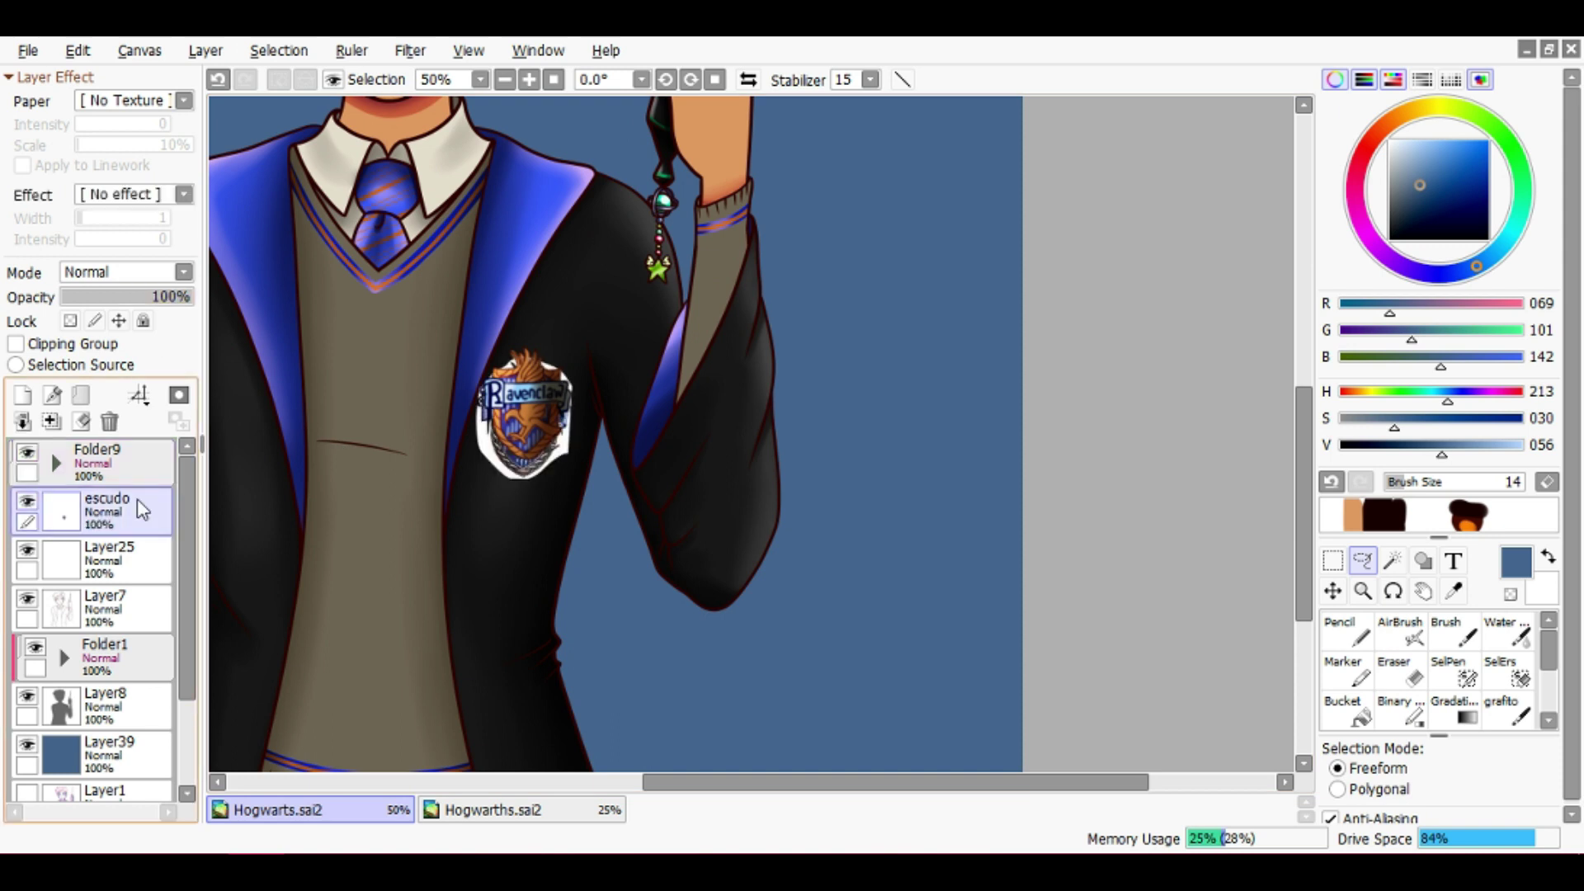
scroll(549, 425, up, 4)
Expand Folder9, toggle Layer45 and Layer44 to locate the banner's lettering, and select Layer45
click(56, 462)
click(45, 598)
click(46, 598)
click(46, 647)
click(45, 647)
click(46, 598)
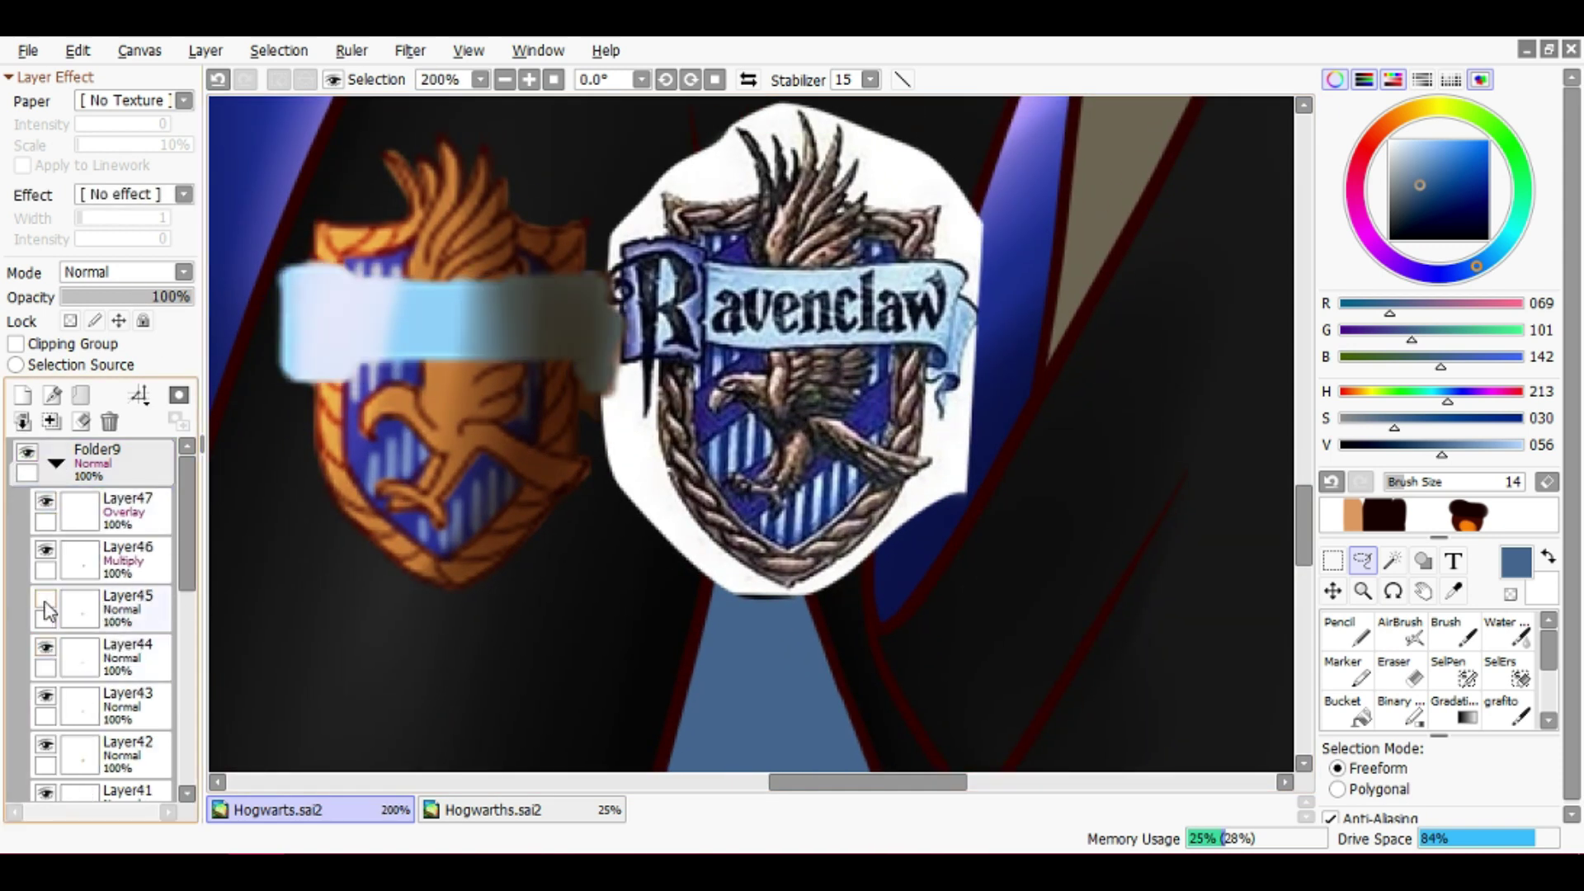
click(45, 598)
click(123, 607)
Retrace the banner's large letter R and its frame with the Pencil in the dark navy sampled from the lettering
click(1341, 631)
alt+click(336, 355)
scroll(336, 355, up, 2)
mouse_move(385, 327)
mouse_down()
mouse_move(470, 331)
mouse_move(480, 502)
mouse_move(459, 552)
mouse_move(335, 548)
mouse_move(330, 389)
mouse_move(342, 398)
mouse_move(321, 408)
mouse_move(415, 425)
mouse_move(438, 338)
mouse_up()
scroll(334, 404, down, 1)
scroll(413, 387, down, 2)
drag(355, 380, 385, 400)
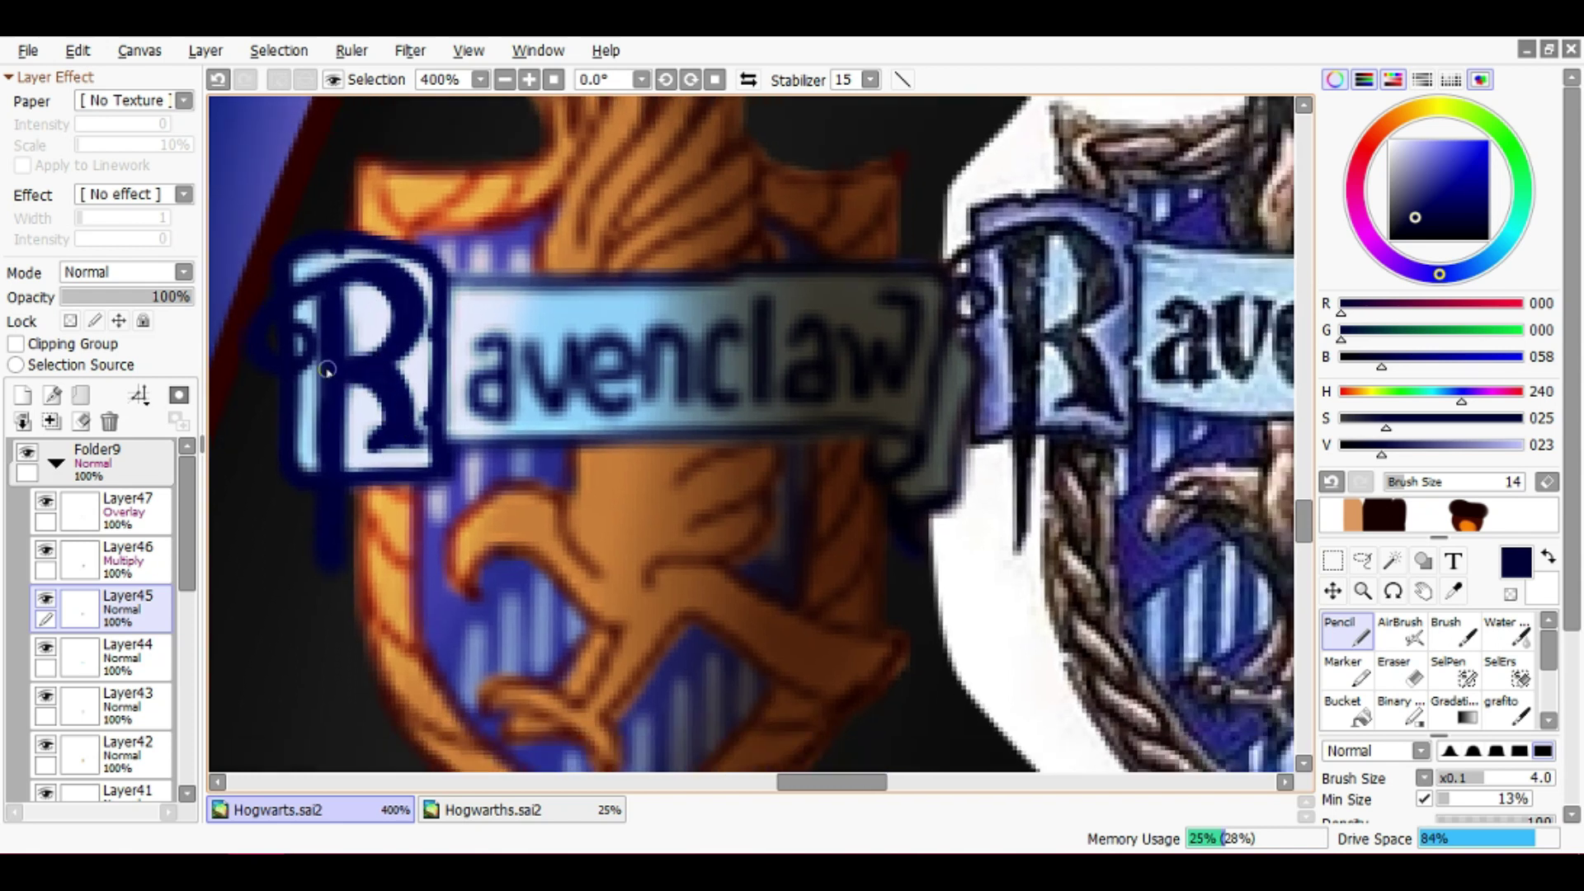
Thin the ink drip beneath the R panel with the Eraser and return to the Pencil
key(e)
drag(349, 505, 343, 561)
key(n)
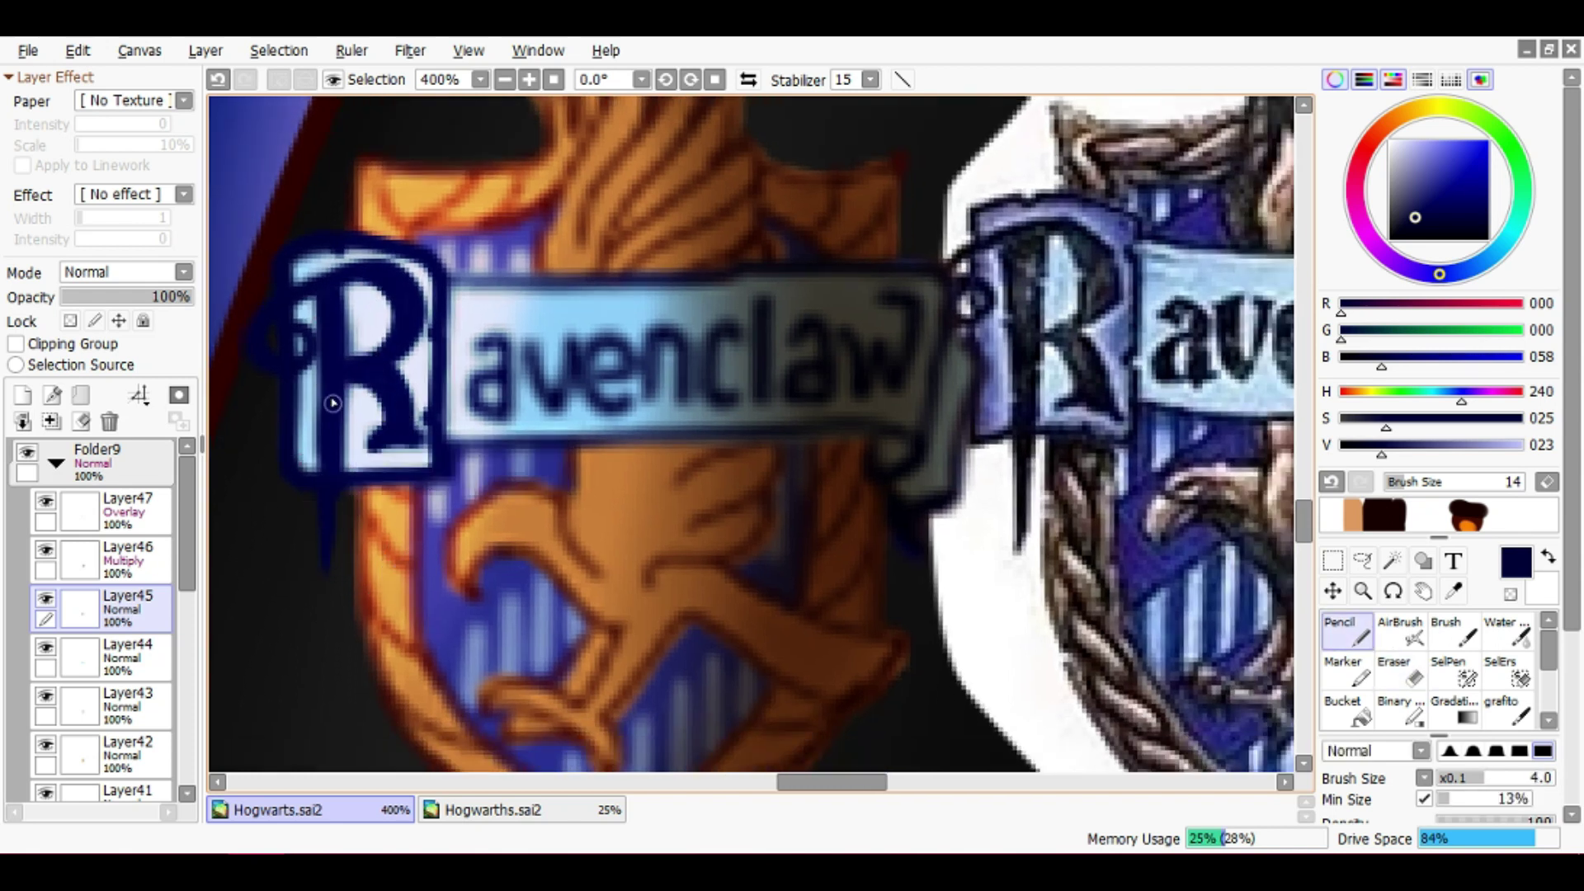
Retrace the banner letters "ave" in dark navy, following the reference crest
scroll(330, 340, right, 3)
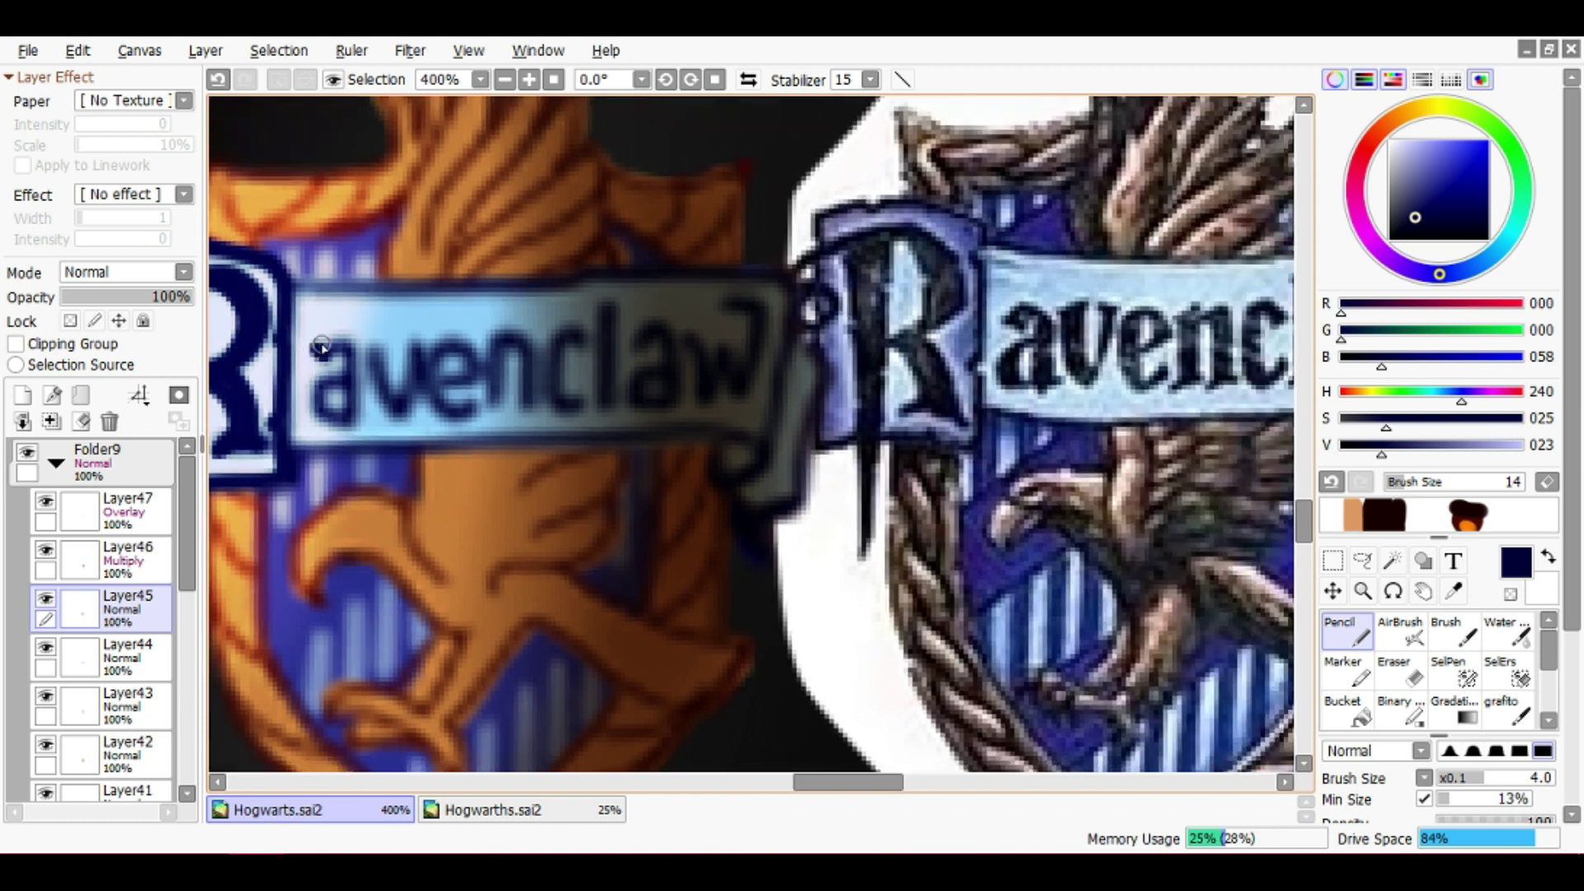
scroll(363, 413, right, 1)
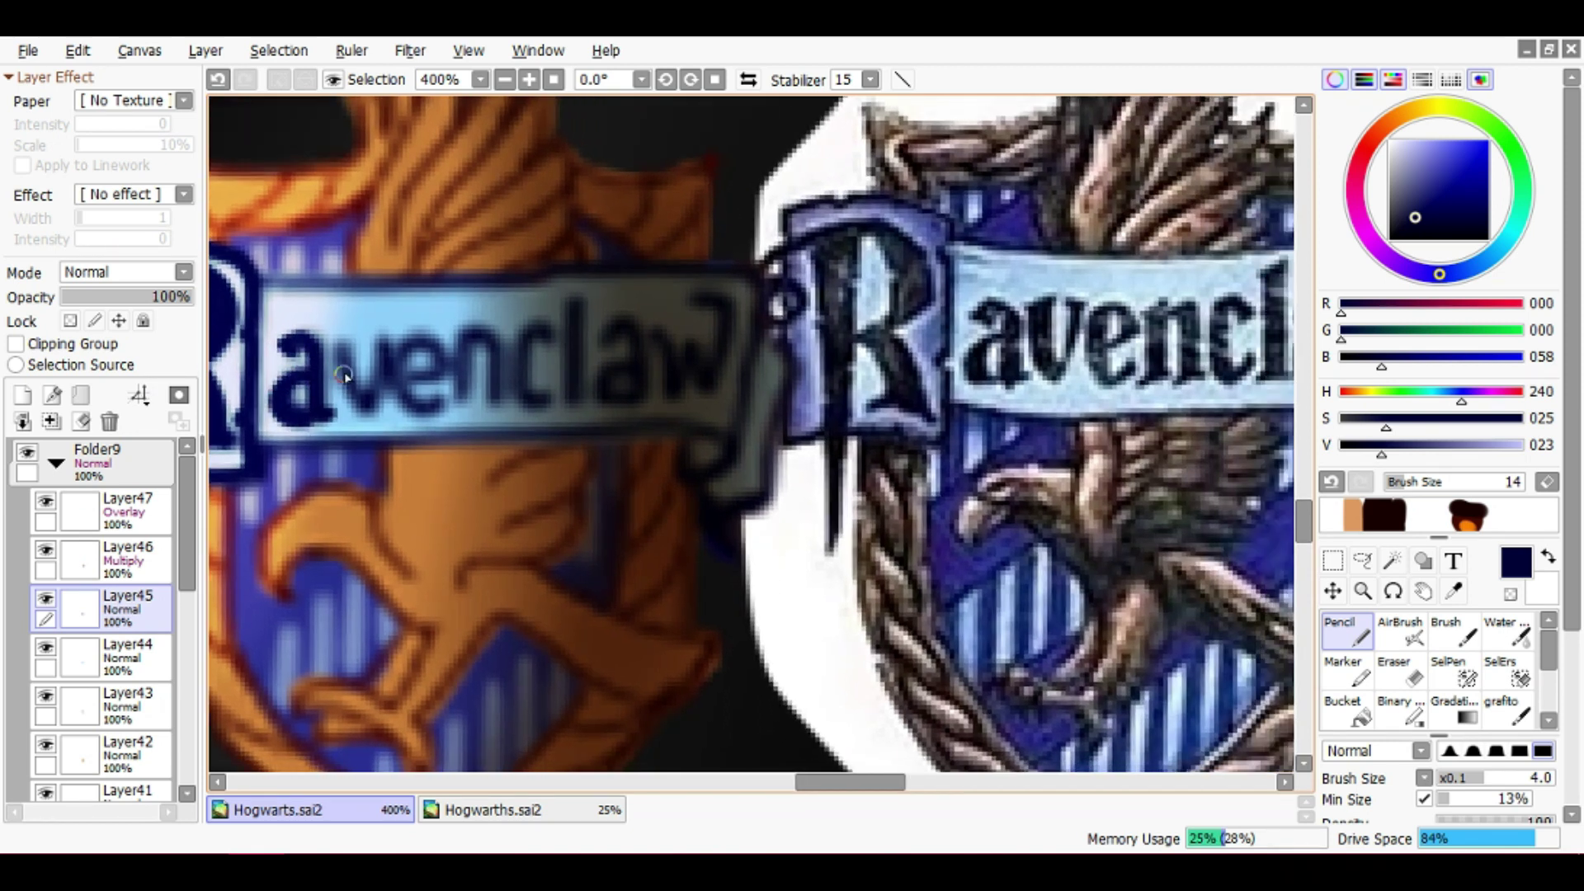
scroll(365, 330, right, 1)
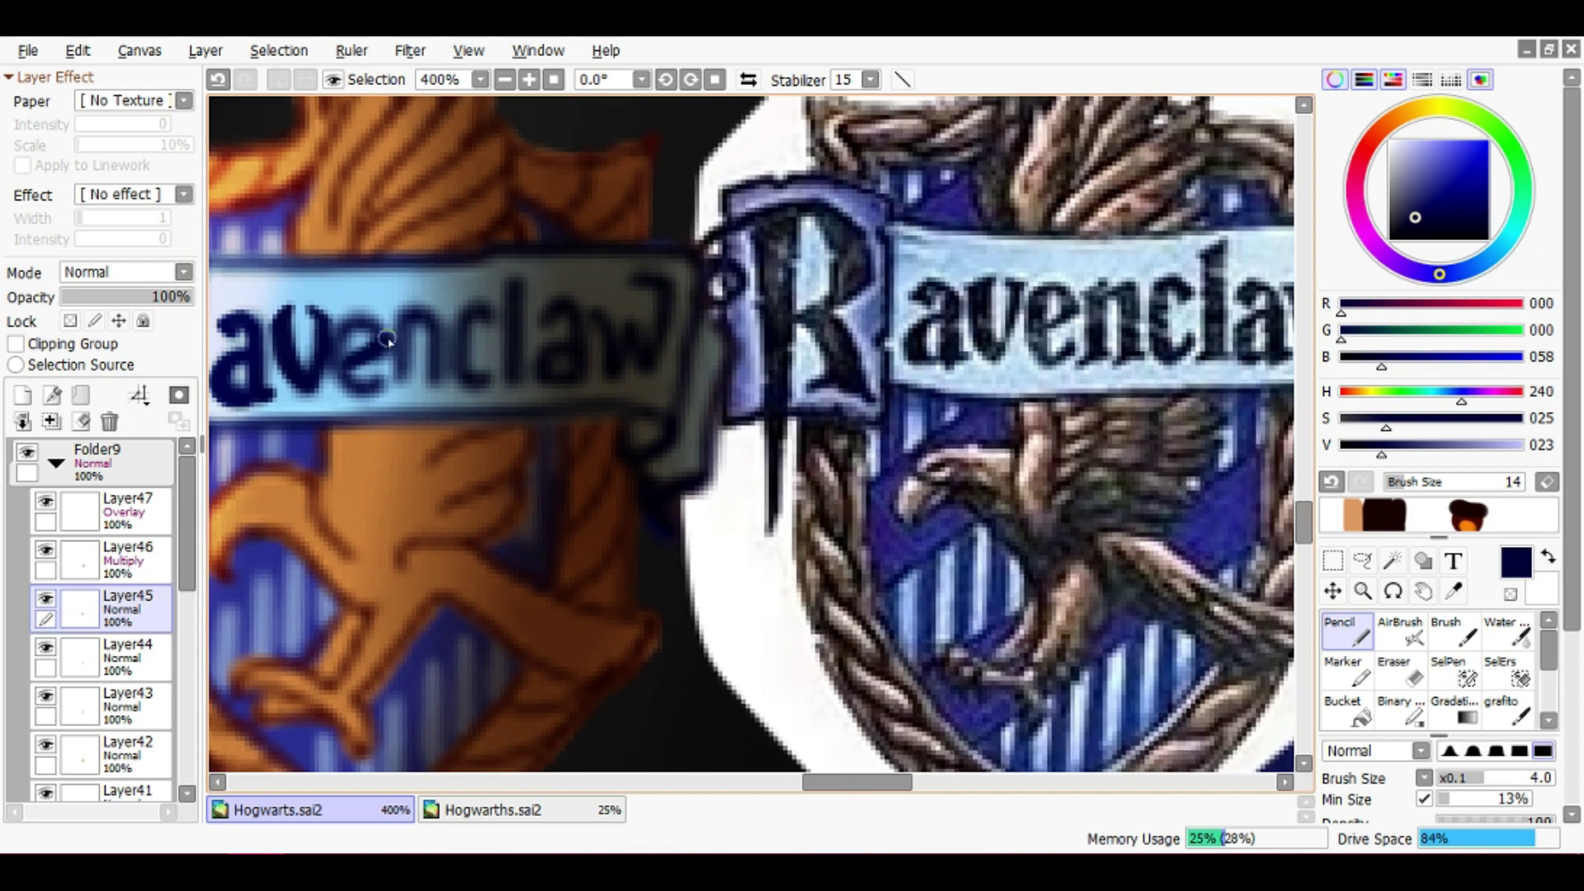
scroll(345, 337, right, 1)
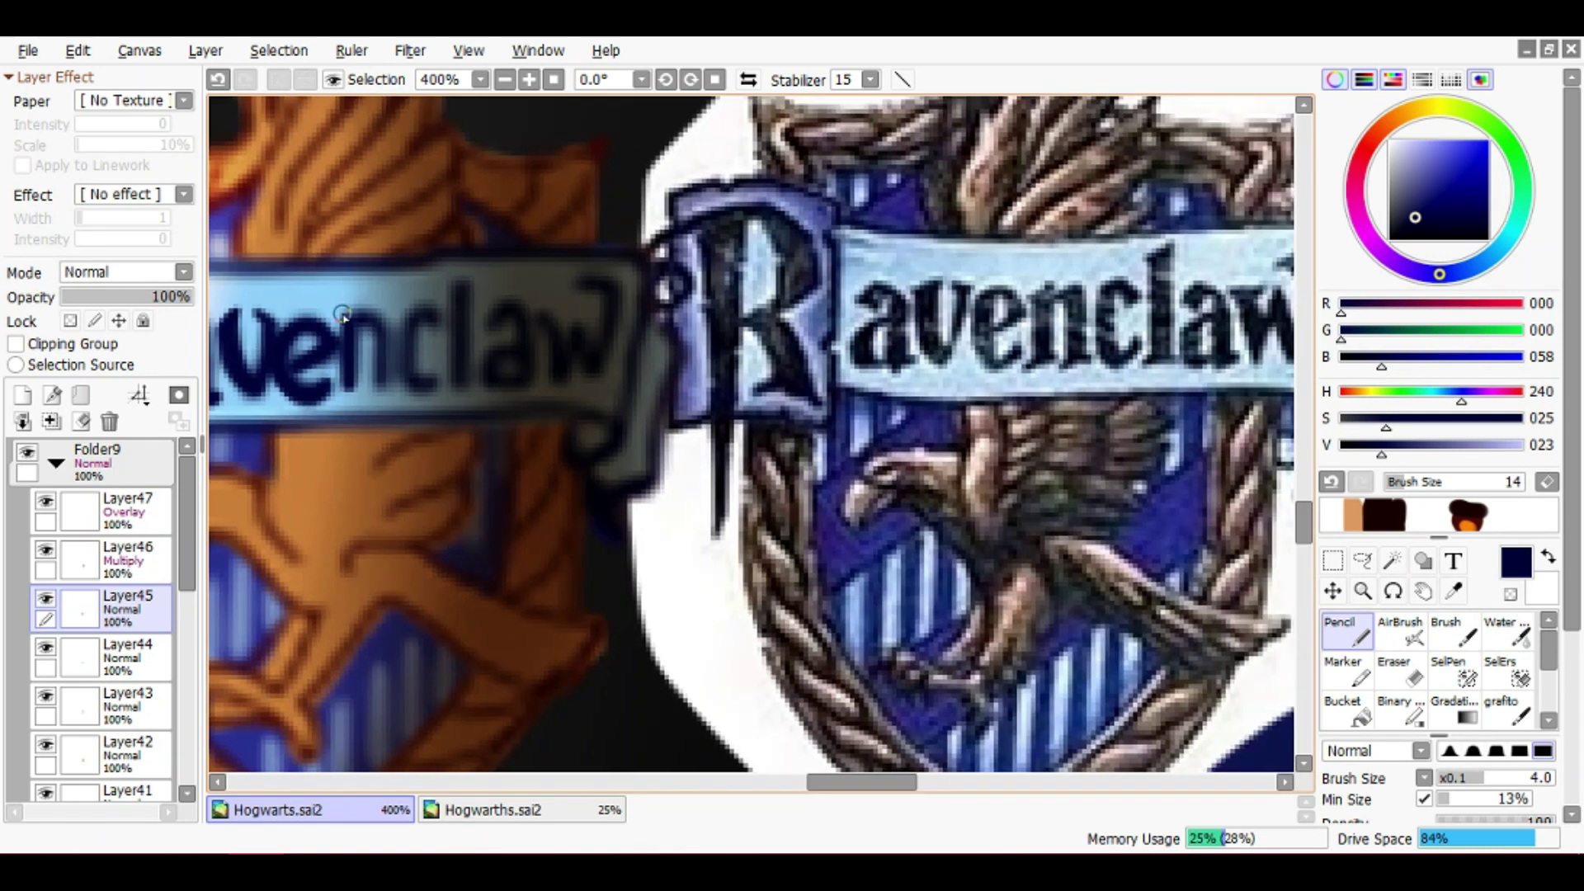
Retrace the remaining banner letters "nclaw" in dark navy, following the reference crest
mouse_move(355, 327)
mouse_down()
mouse_move(393, 361)
mouse_move(386, 328)
mouse_move(382, 390)
mouse_move(414, 325)
mouse_move(413, 386)
mouse_up()
scroll(407, 357, right, 1)
drag(432, 303, 433, 389)
scroll(442, 392, right, 1)
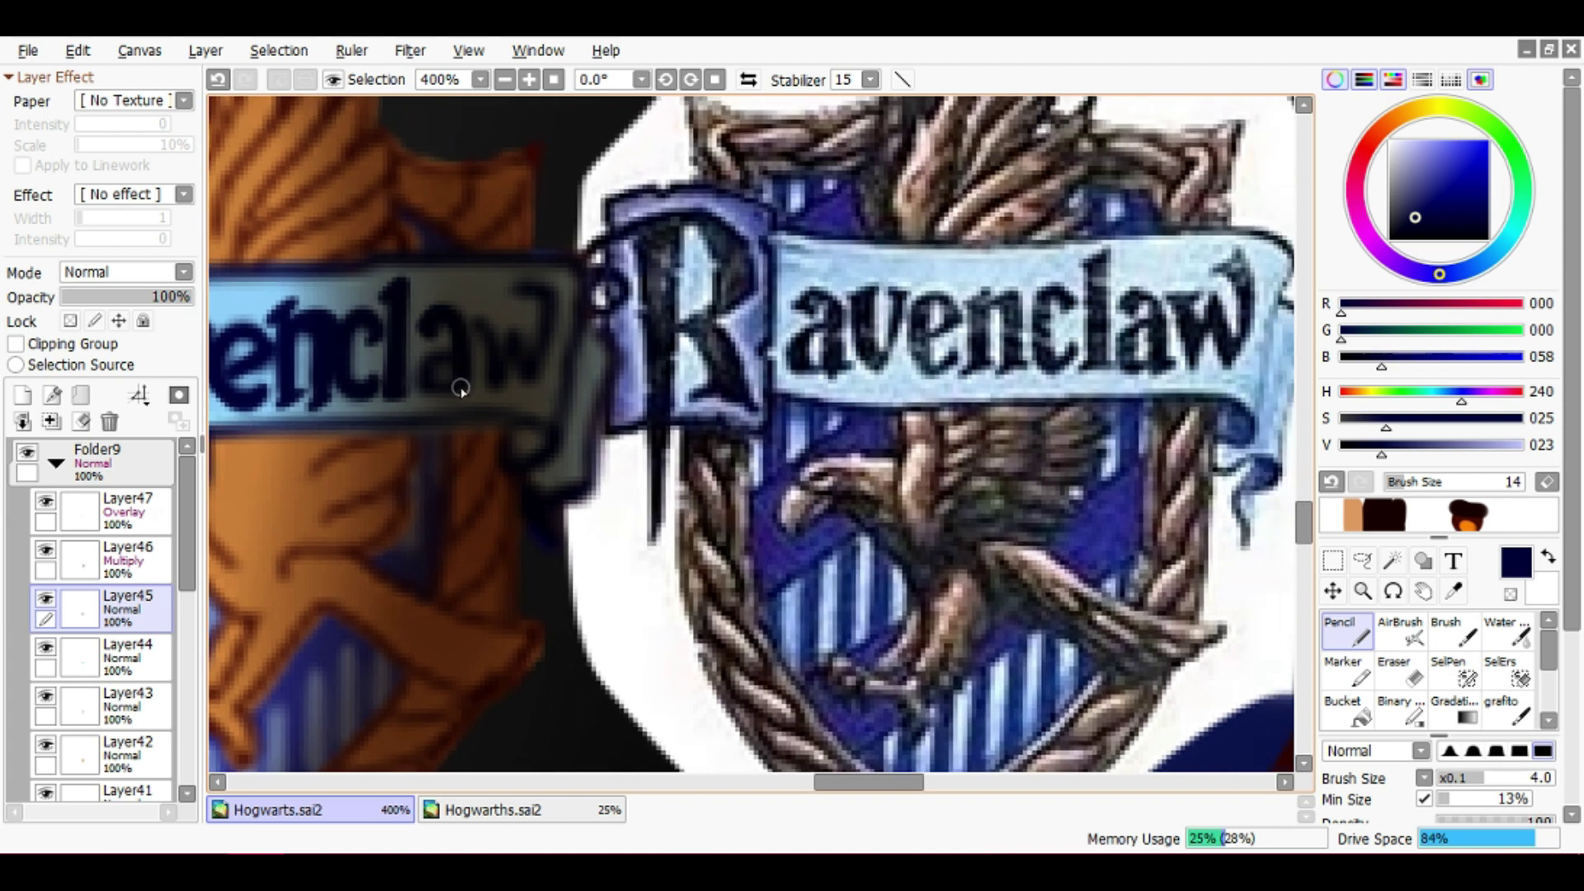
scroll(442, 324, right, 1)
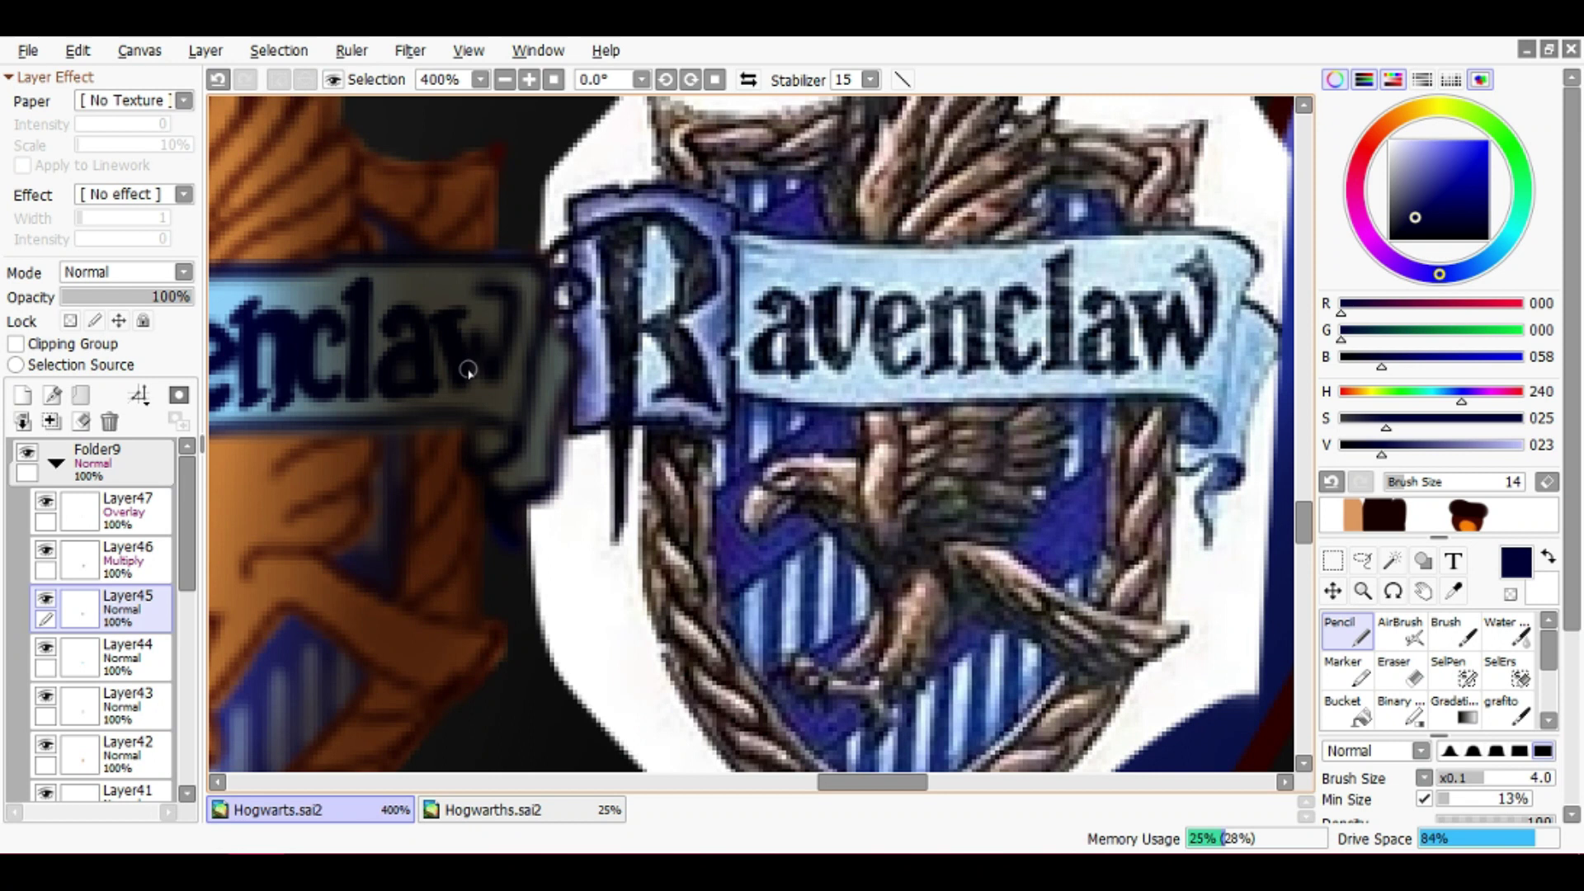
scroll(544, 455, left, 1)
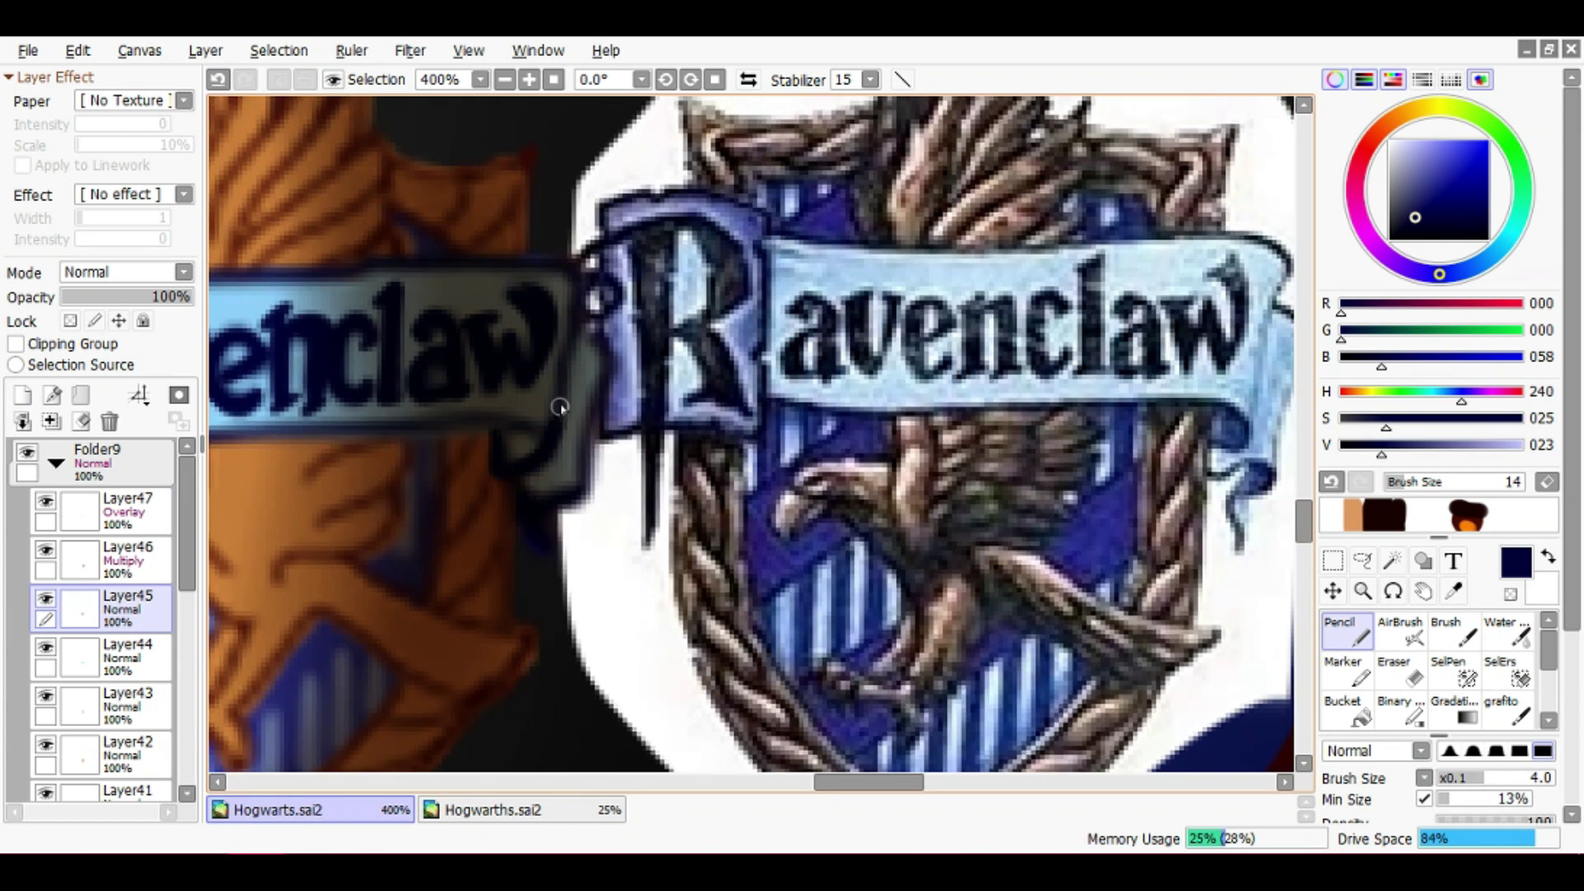
Rotate the canvas as needed and redraw the banner's outline and folded end in dark navy
drag(559, 407, 495, 392)
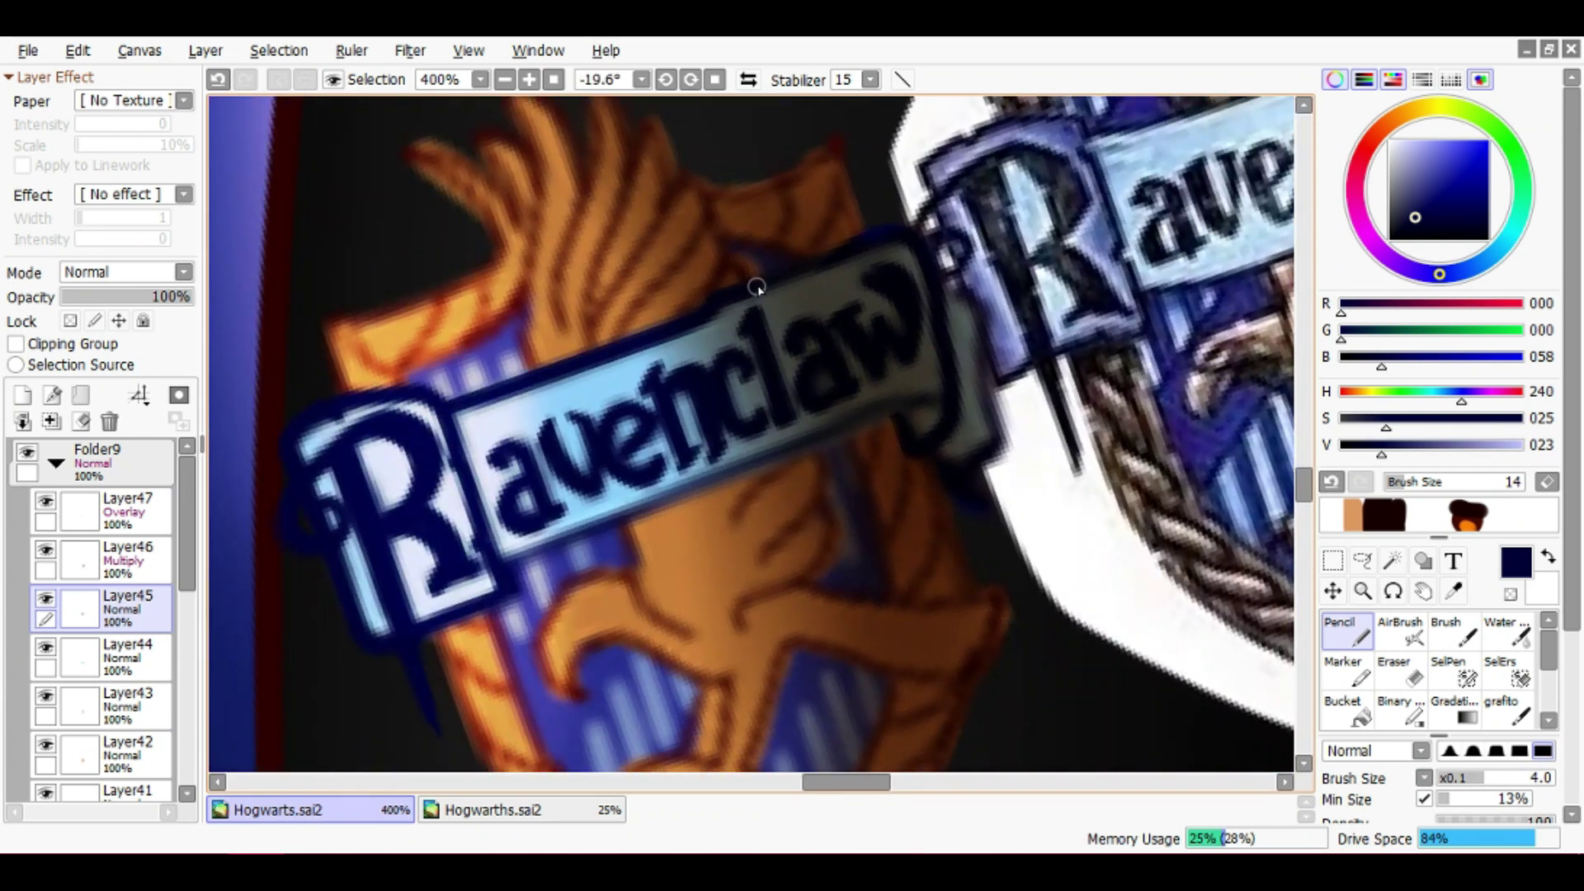
scroll(756, 287, down, 2)
drag(756, 318, 689, 419)
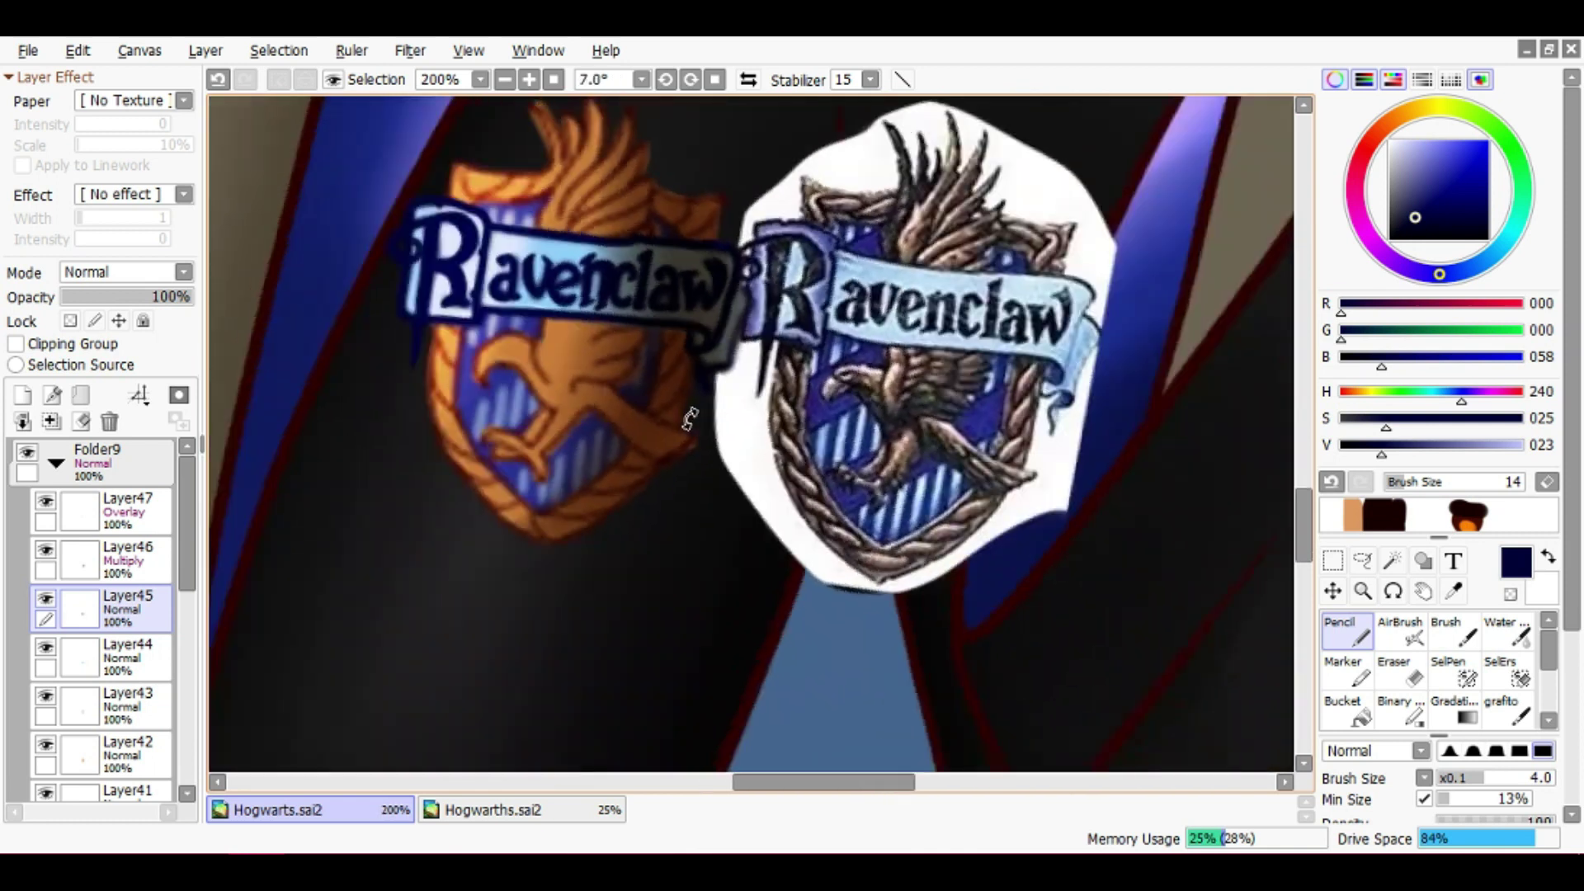
mouse_move(219, 520)
mouse_down()
mouse_move(523, 431)
mouse_move(465, 385)
mouse_up()
scroll(487, 403, up, 2)
scroll(458, 411, up, 1)
scroll(468, 452, down, 1)
scroll(468, 452, up, 2)
scroll(491, 289, down, 1)
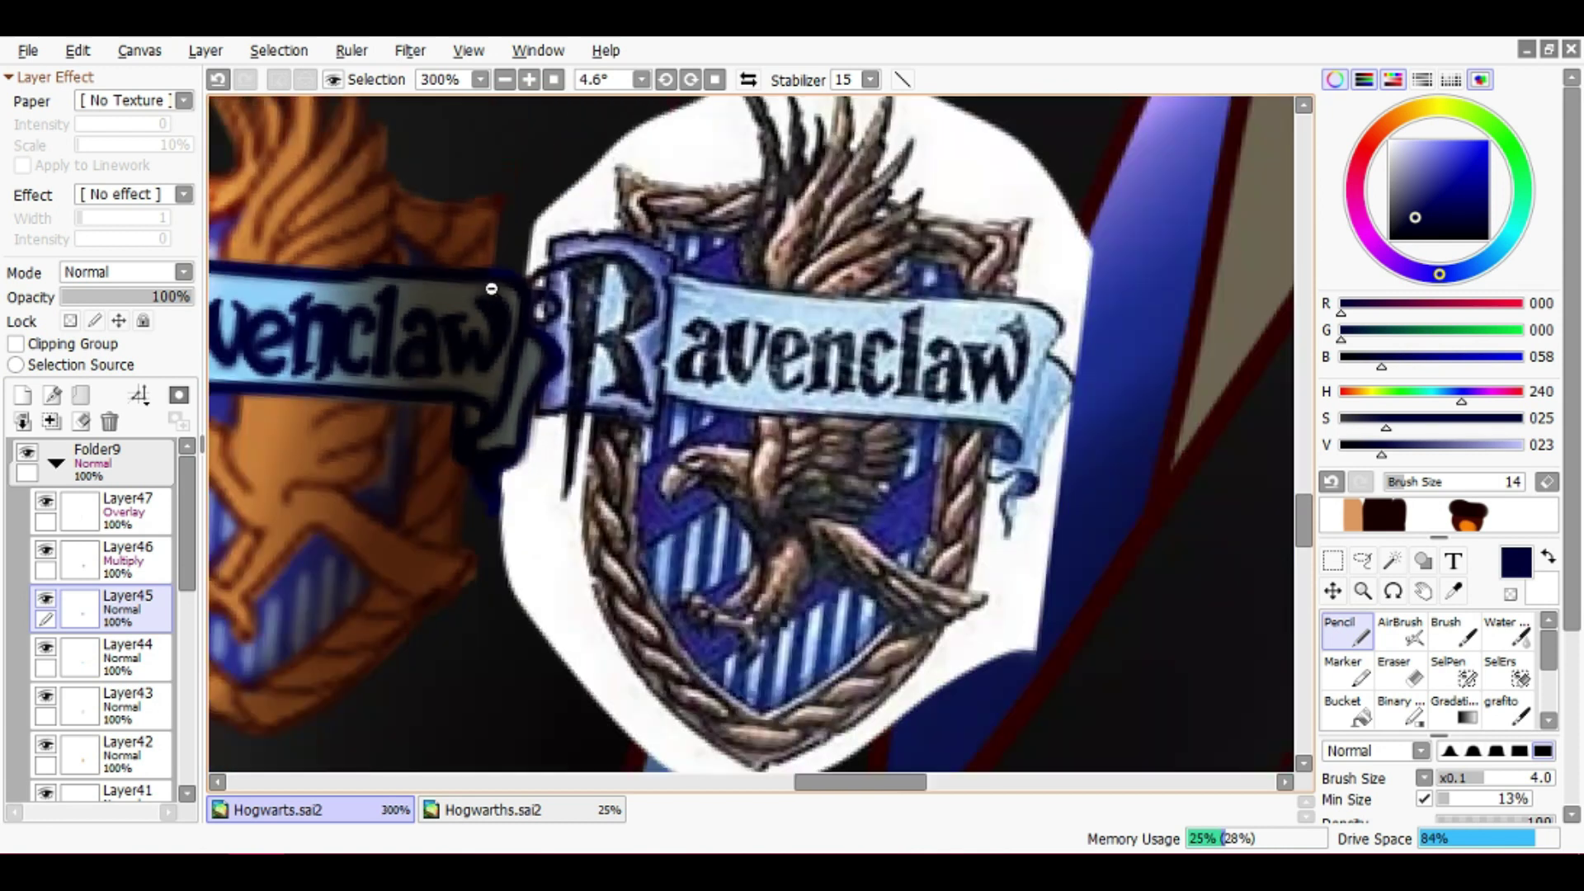
Select Layer43, sample its dark red line colour and retrace the eagle's legs, talons and tail with the Pencil
scroll(491, 288, down, 2)
scroll(491, 288, up, 1)
click(49, 703)
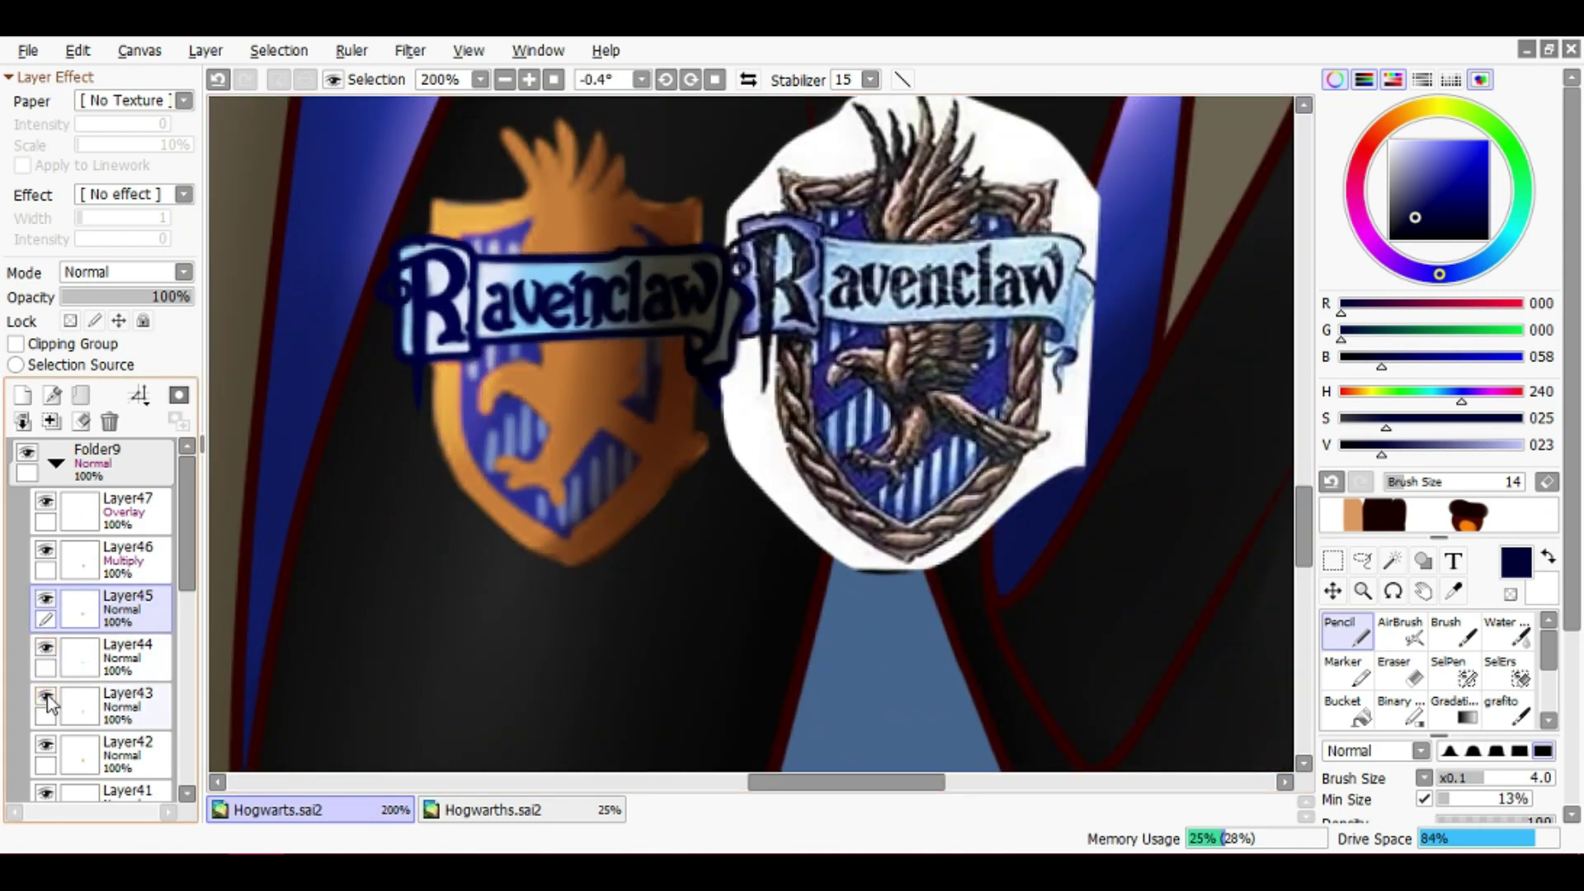
scroll(577, 417, up, 1)
alt+click(487, 418)
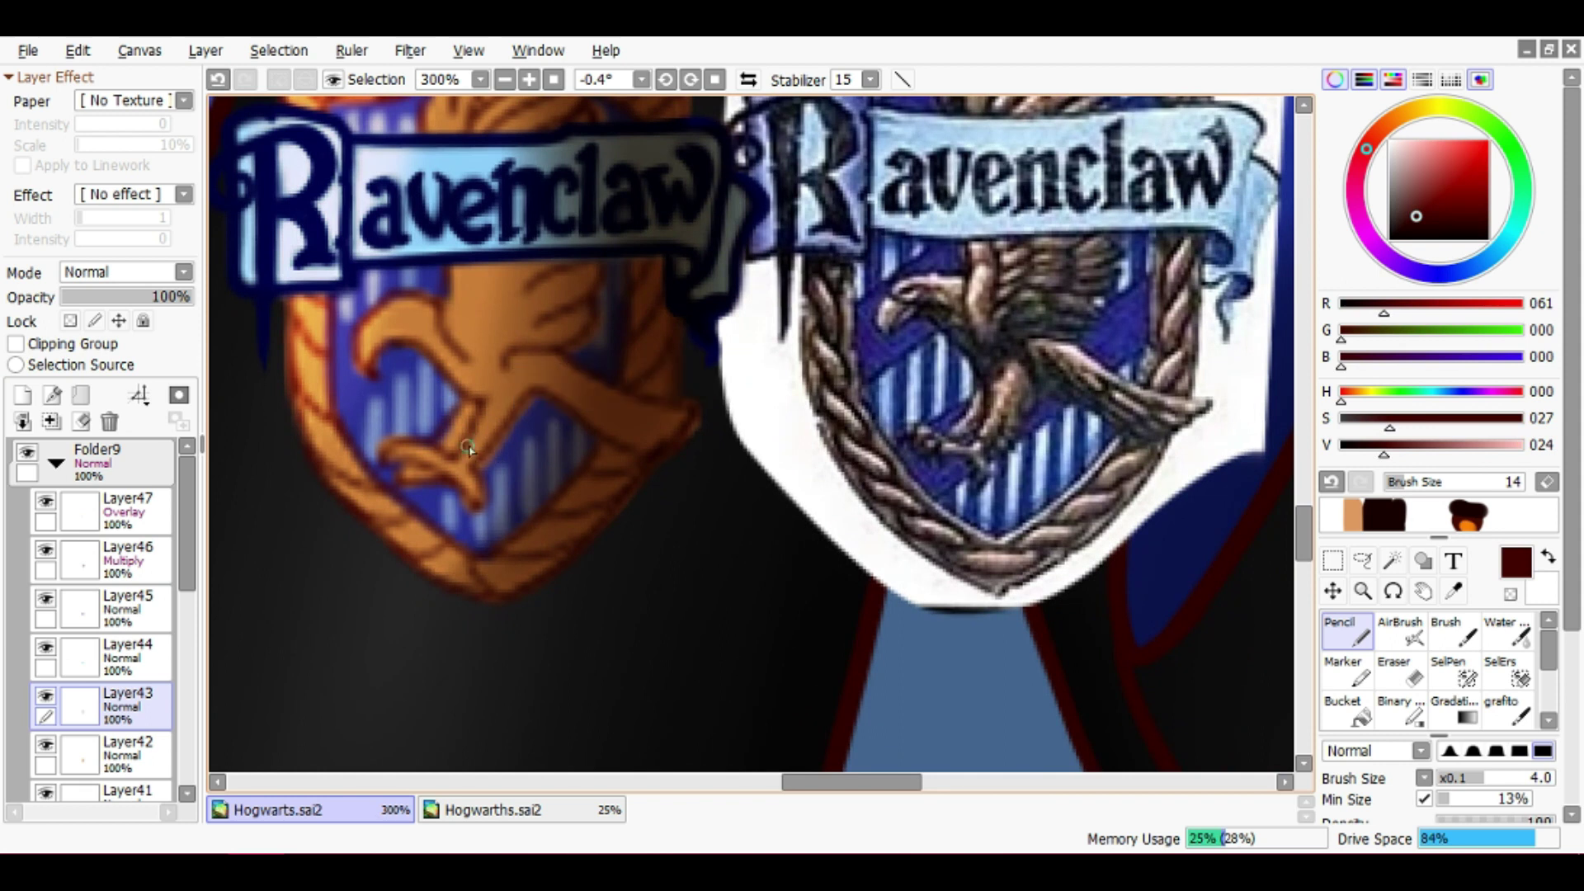
scroll(503, 393, right, 1)
drag(491, 365, 615, 443)
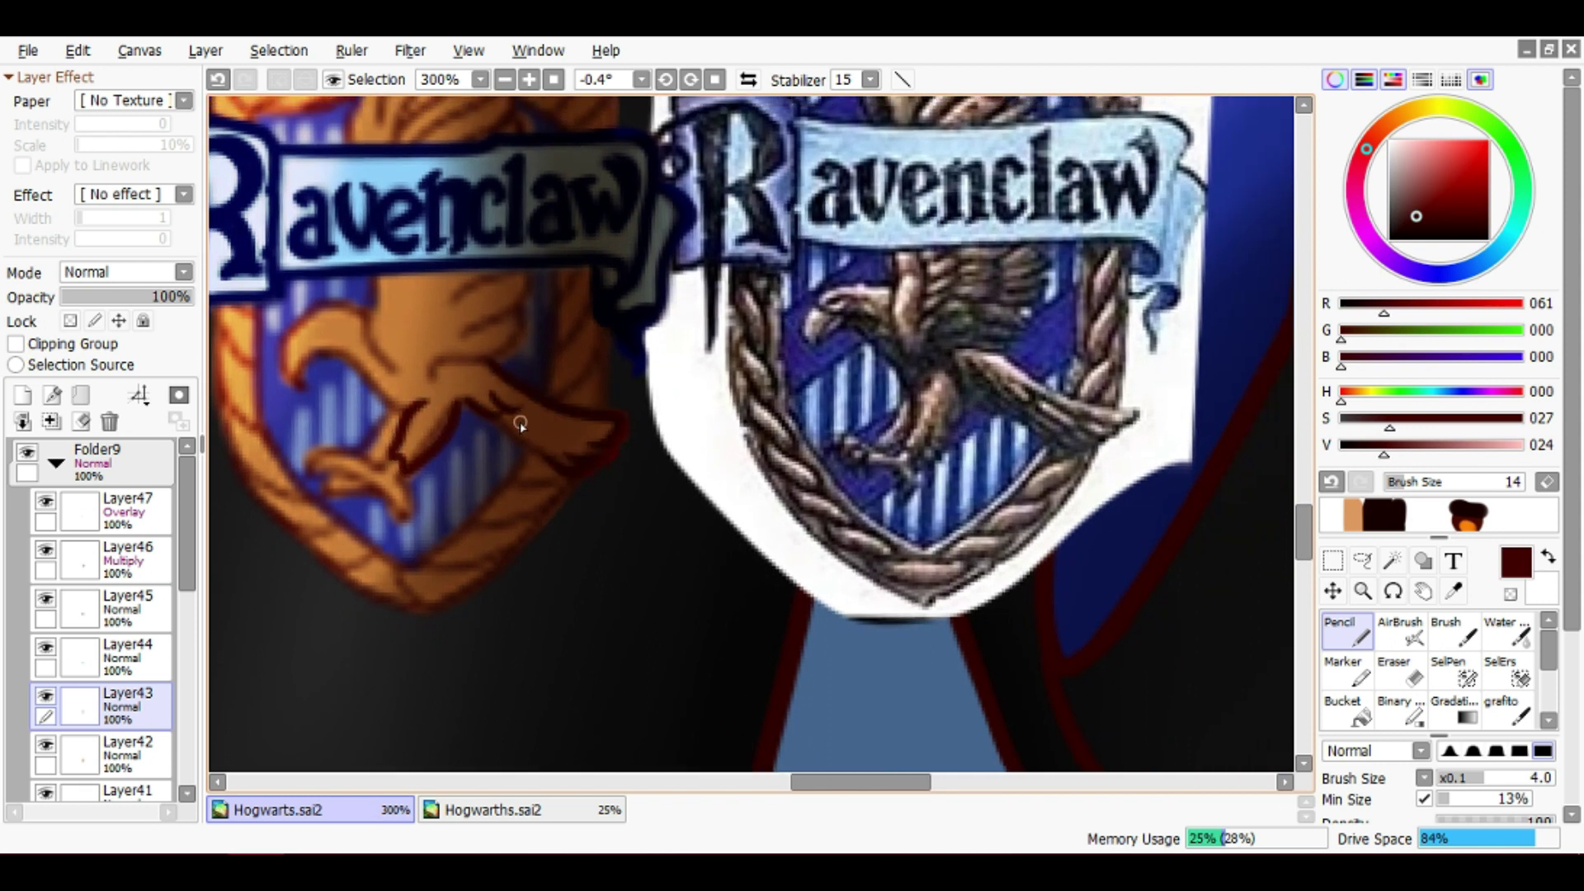
mouse_move(495, 434)
mouse_down()
mouse_move(511, 467)
mouse_move(495, 555)
mouse_up()
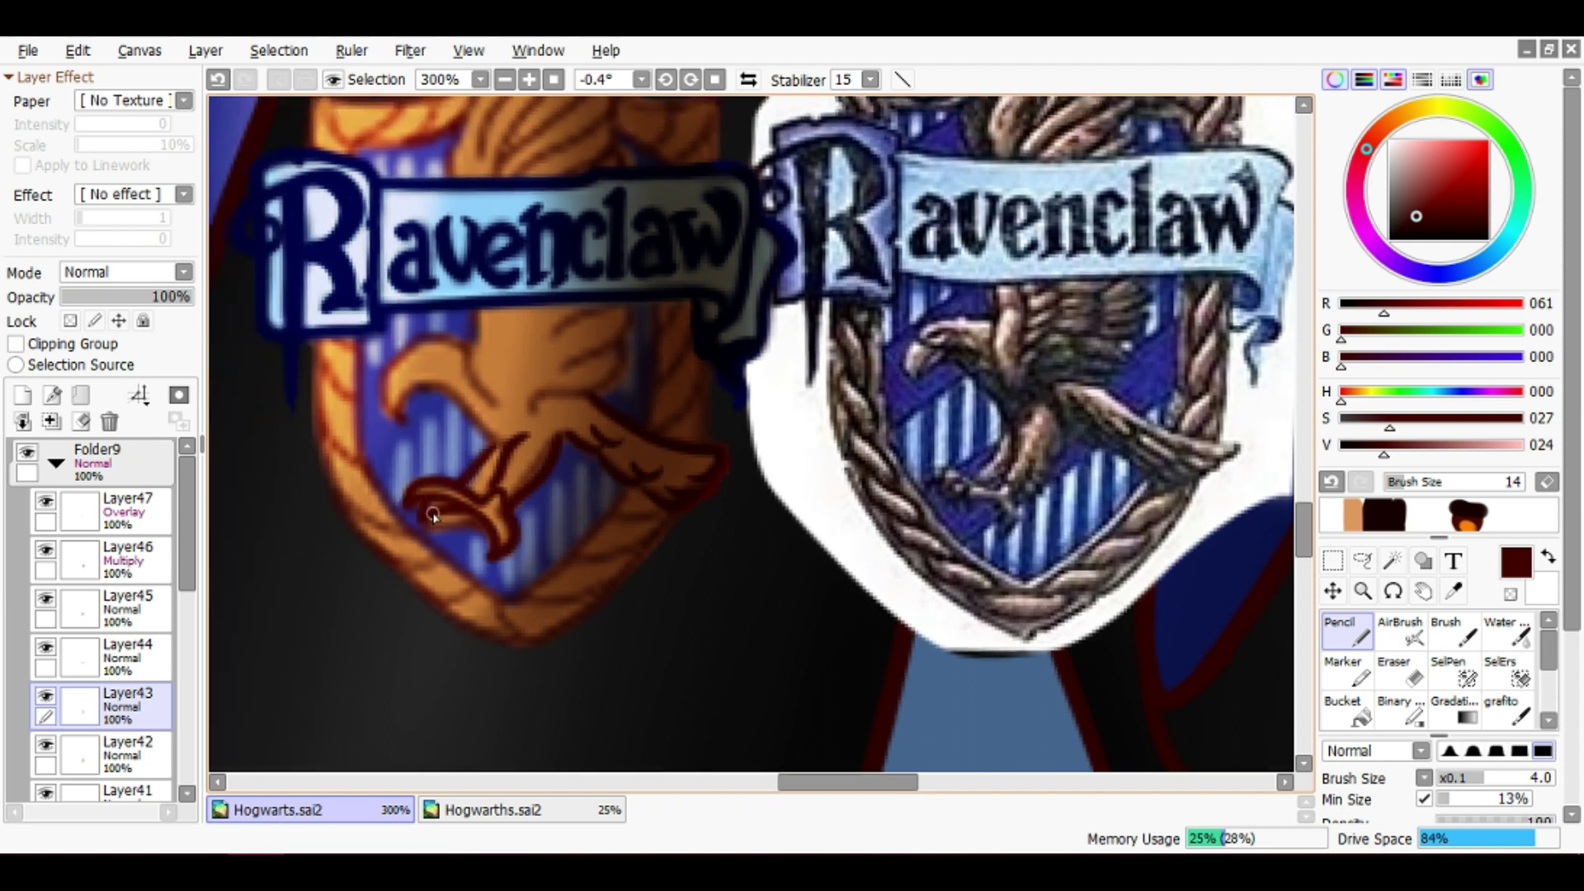
Retrace the eagle's head, beak and neck in dark red, undoing and redrawing the beak stroke
scroll(433, 516, up, 2)
scroll(495, 508, left, 1)
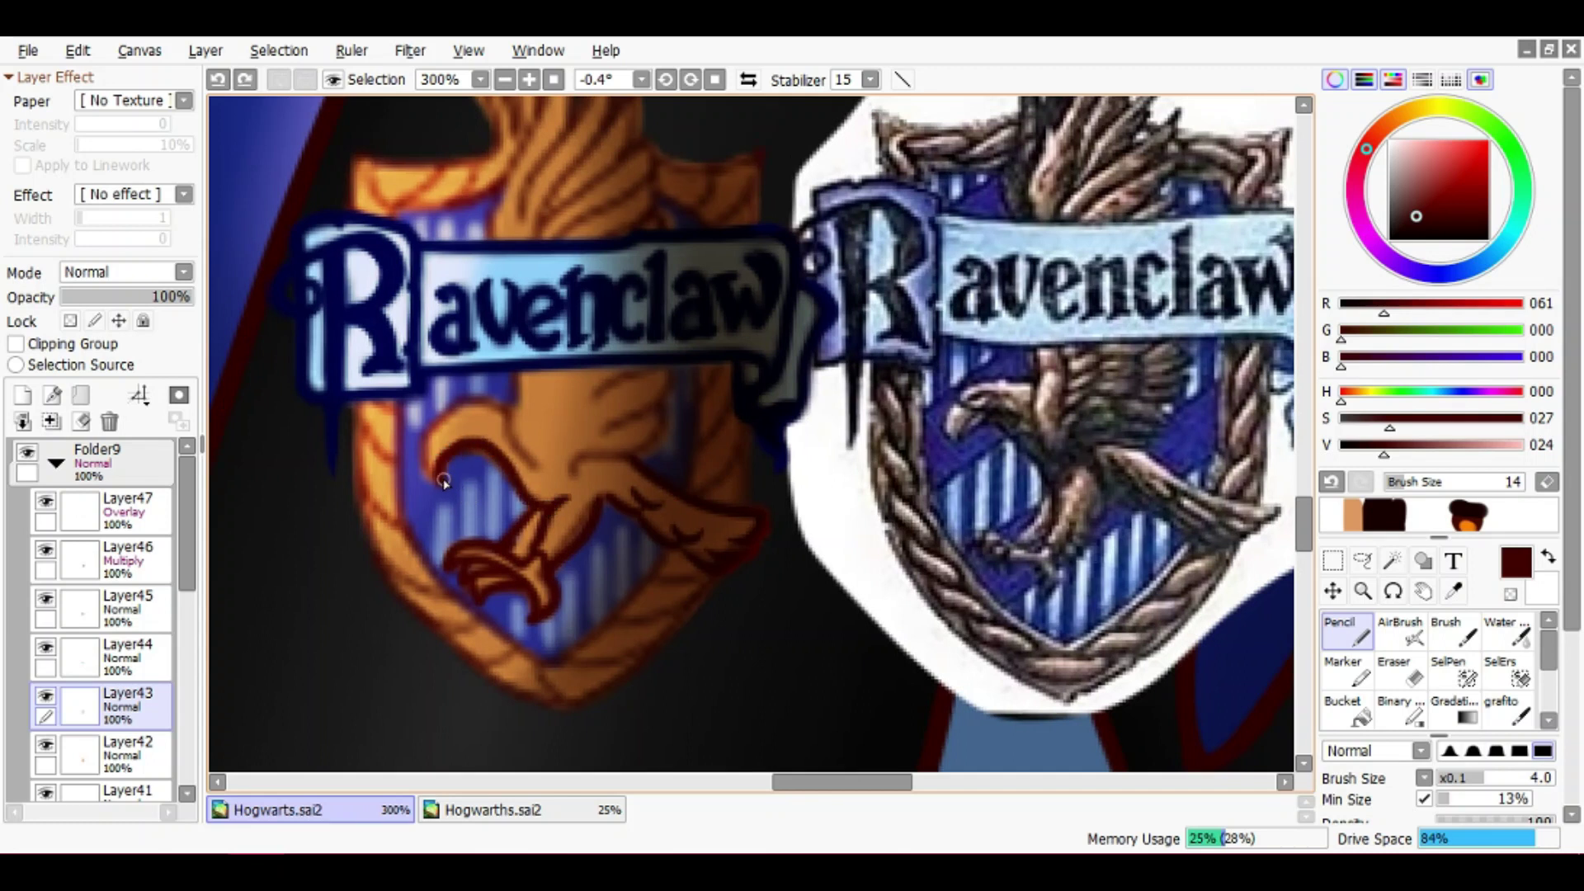
key(ctrl+z)
drag(430, 473, 443, 431)
scroll(487, 425, down, 1)
scroll(475, 437, right, 1)
scroll(526, 512, up, 2)
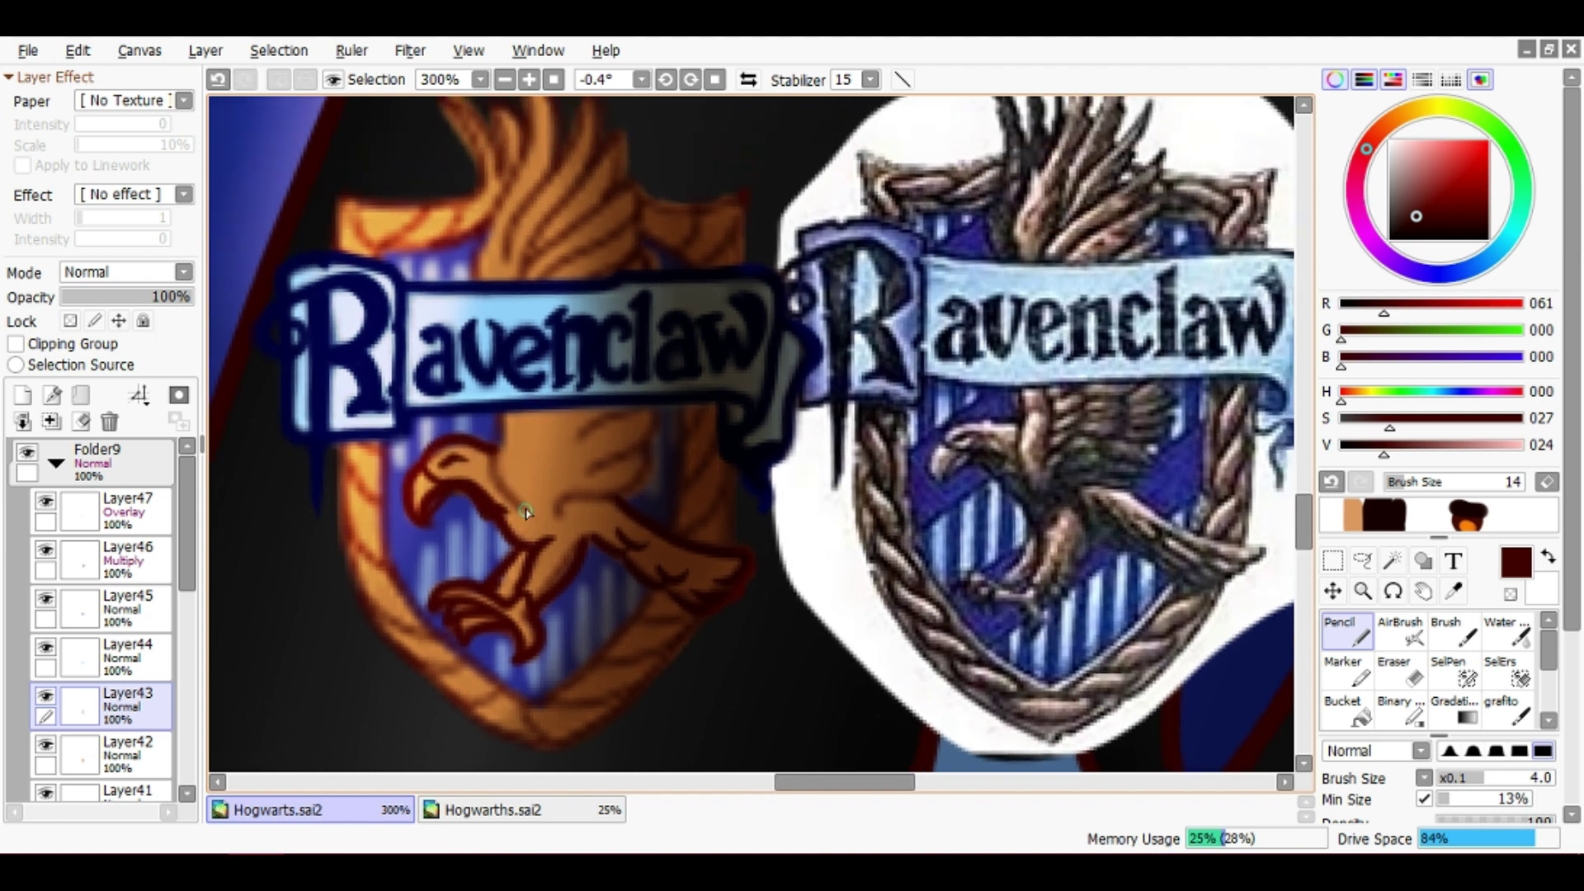
Retrace the eagle's raised wing feathers above the banner in dark red
scroll(503, 433, up, 6)
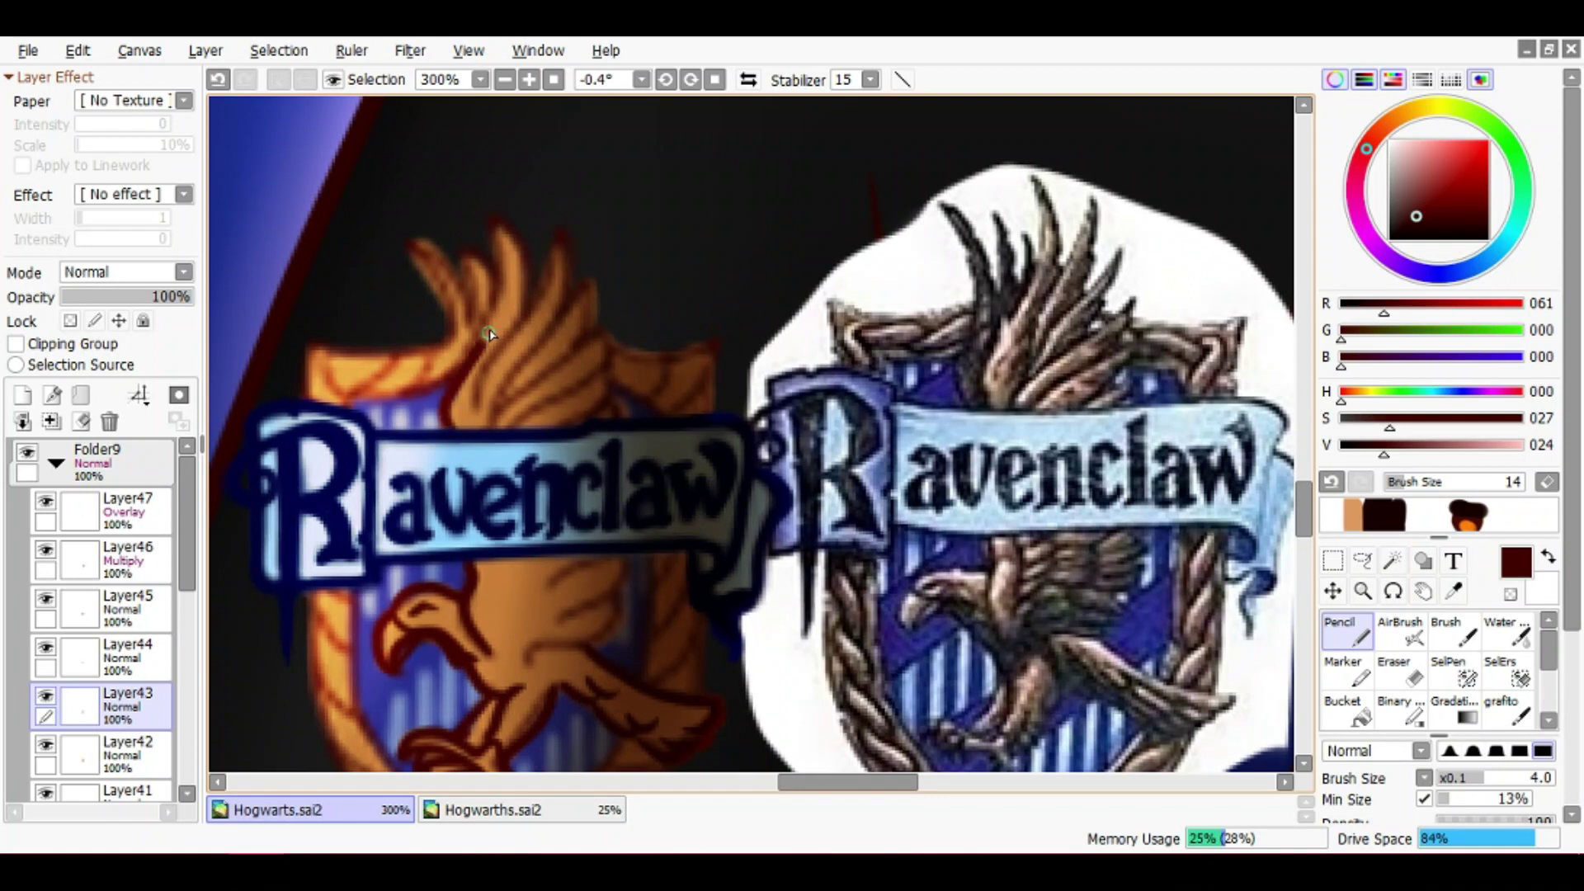
scroll(451, 365, up, 1)
scroll(451, 366, right, 2)
mouse_move(427, 422)
mouse_down()
mouse_move(501, 364)
mouse_move(541, 289)
mouse_move(483, 456)
mouse_up()
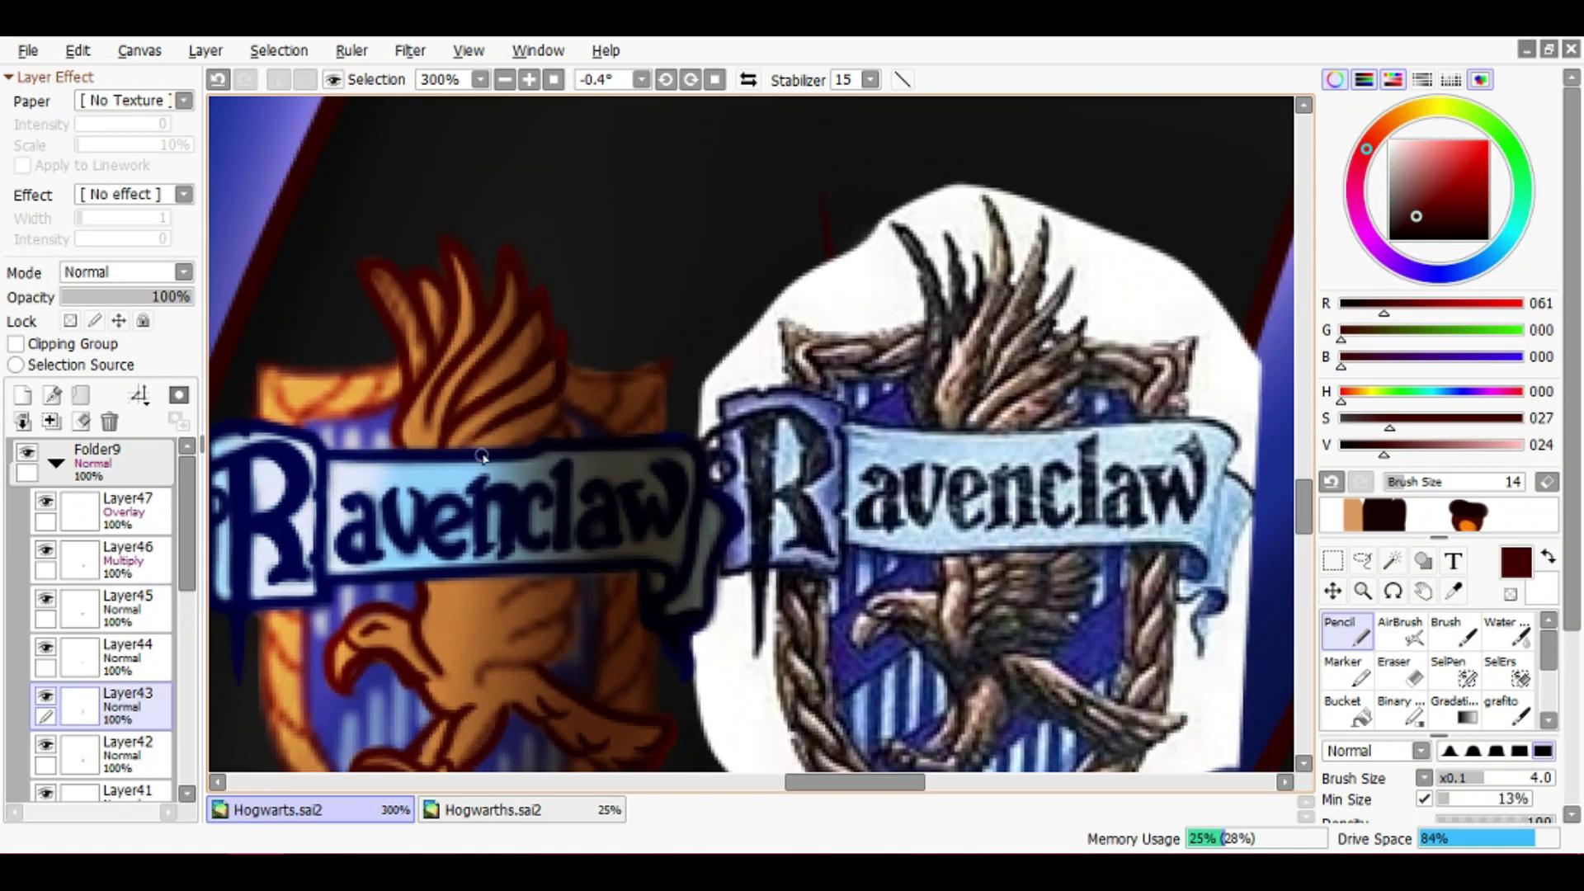
Retrace the eagle's body and folded wing feathers below the banner in dark red
scroll(546, 437, down, 6)
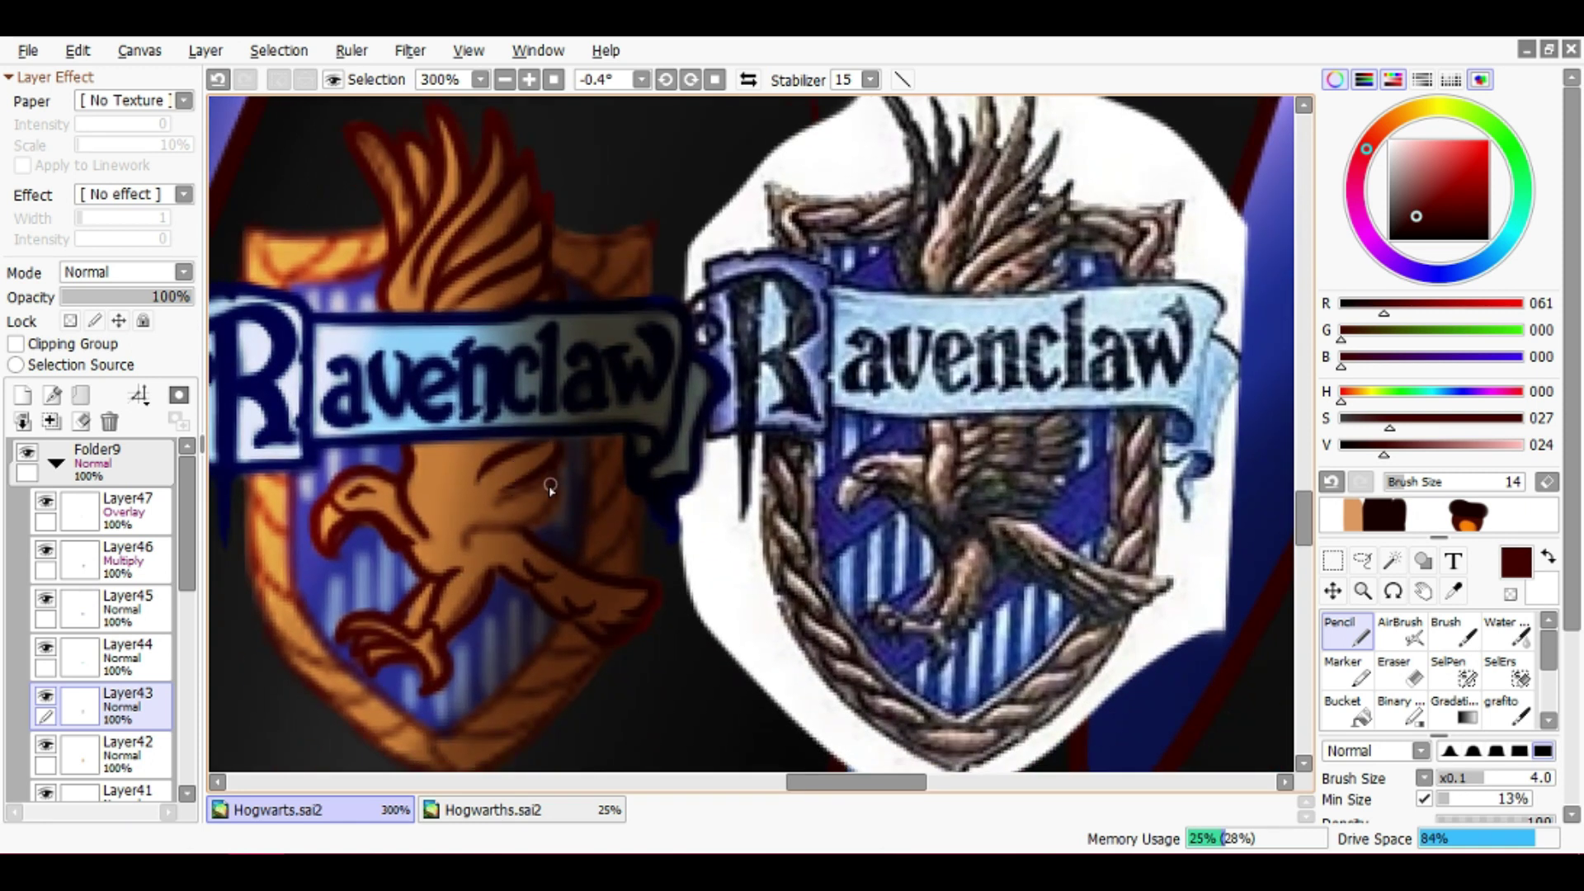
scroll(460, 528, left, 1)
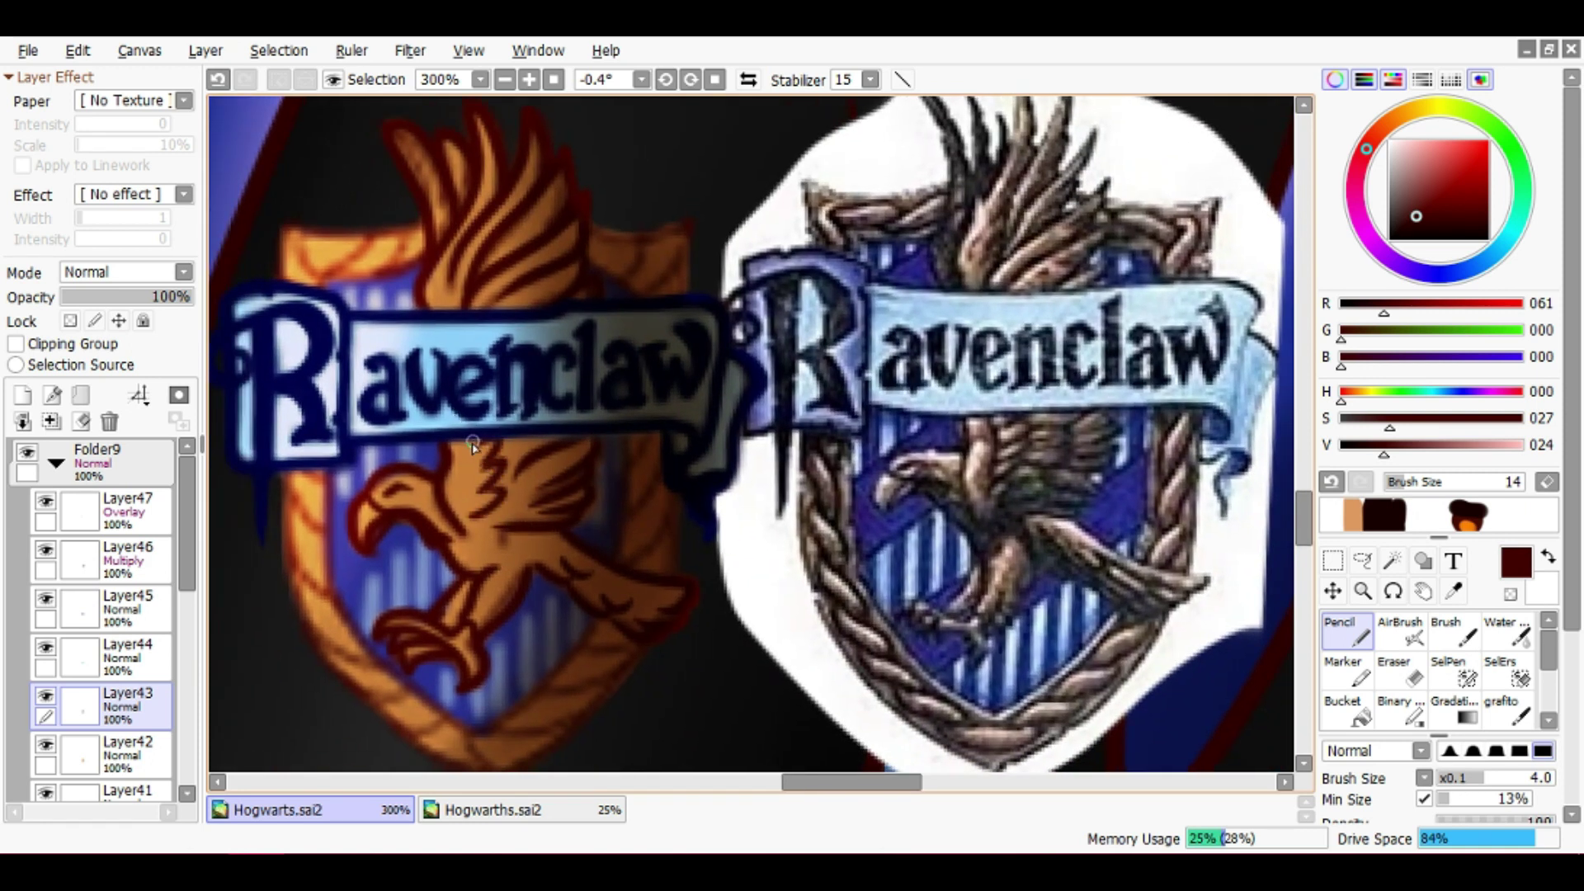
scroll(528, 445, down, 8)
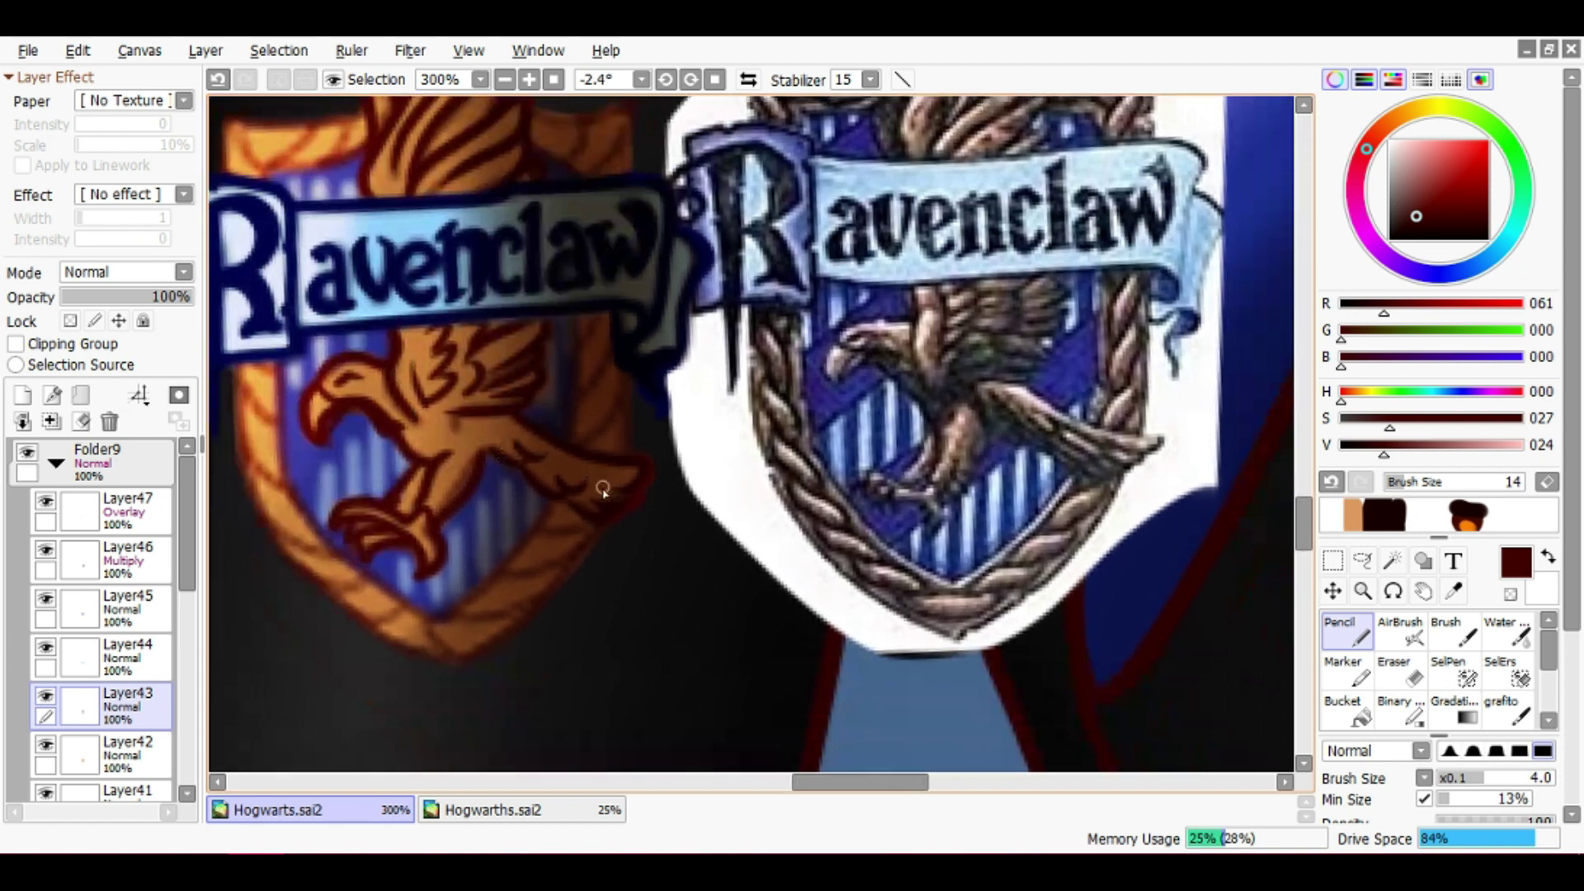
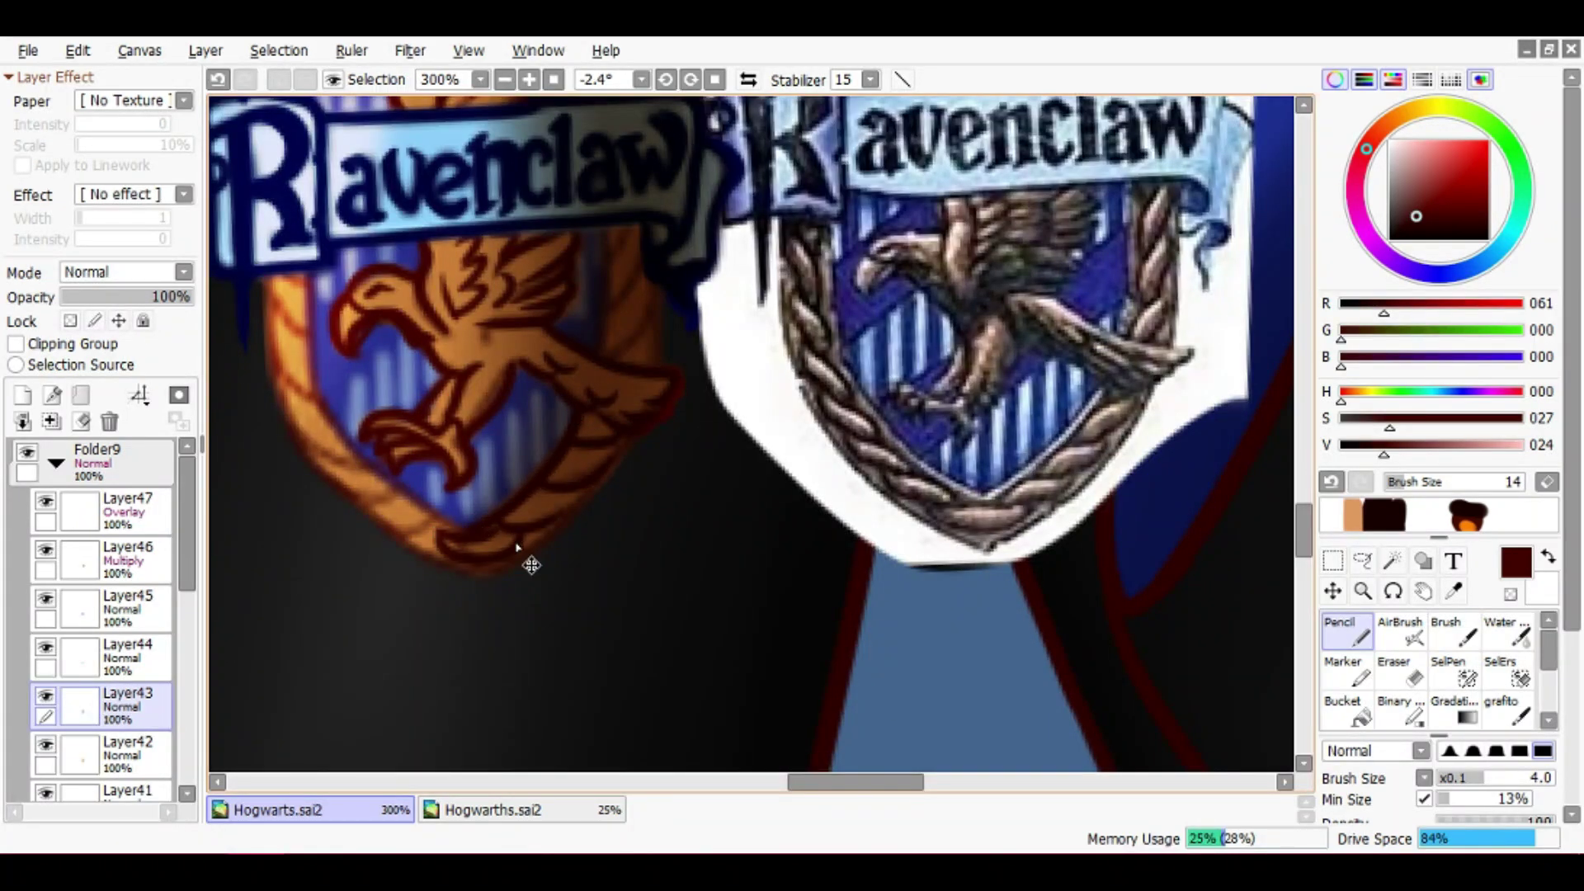
Retrace the rope frame's right side and both upper corners around the shield in dark red
scroll(590, 509, up, 6)
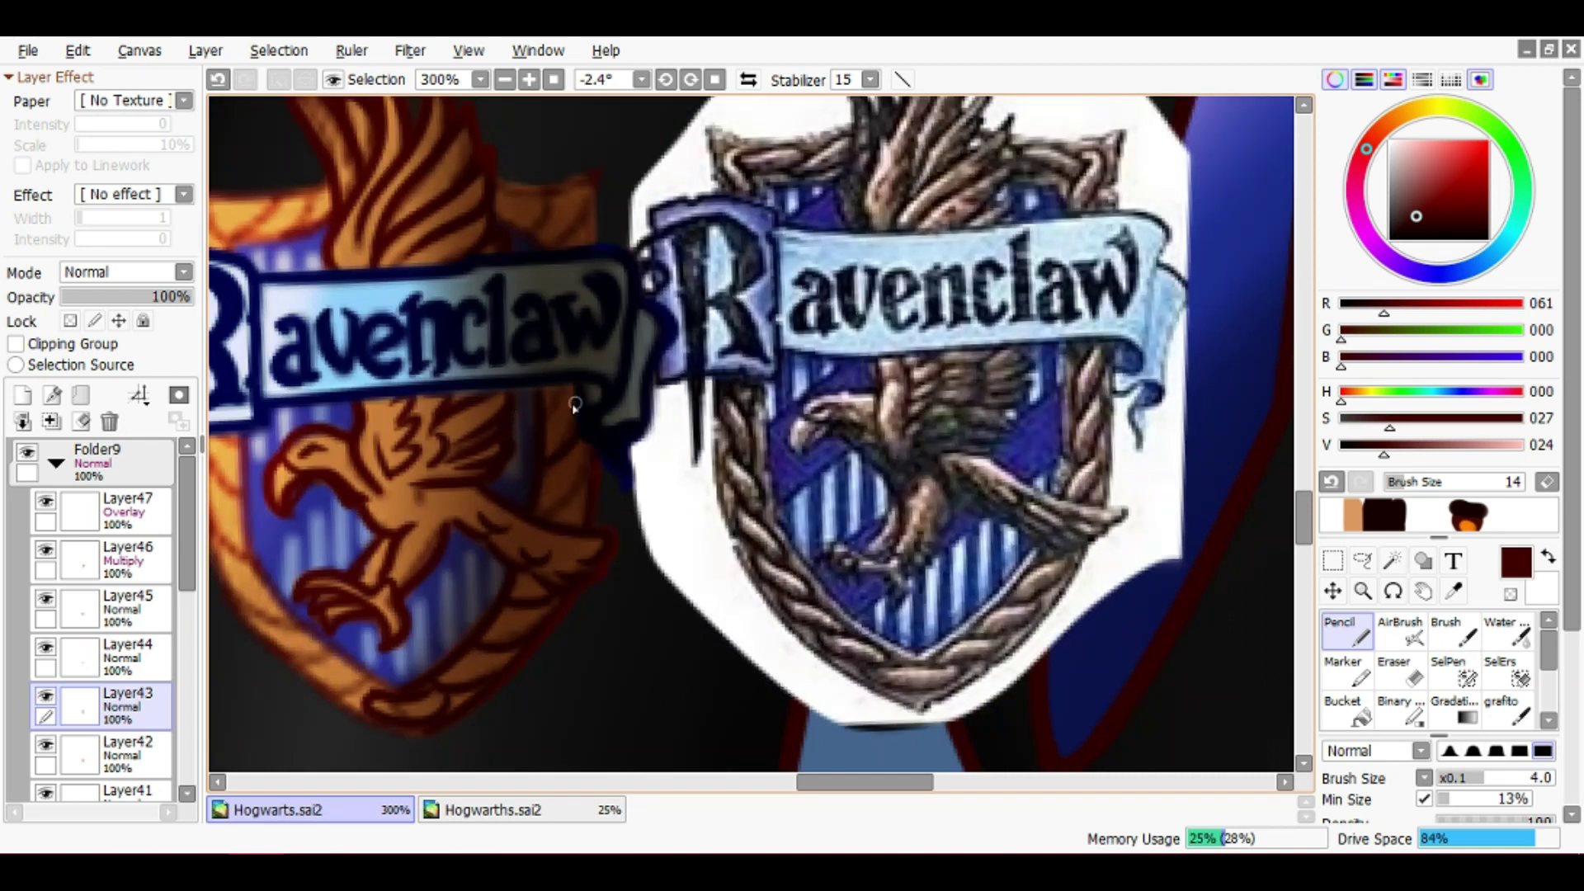
scroll(593, 443, up, 5)
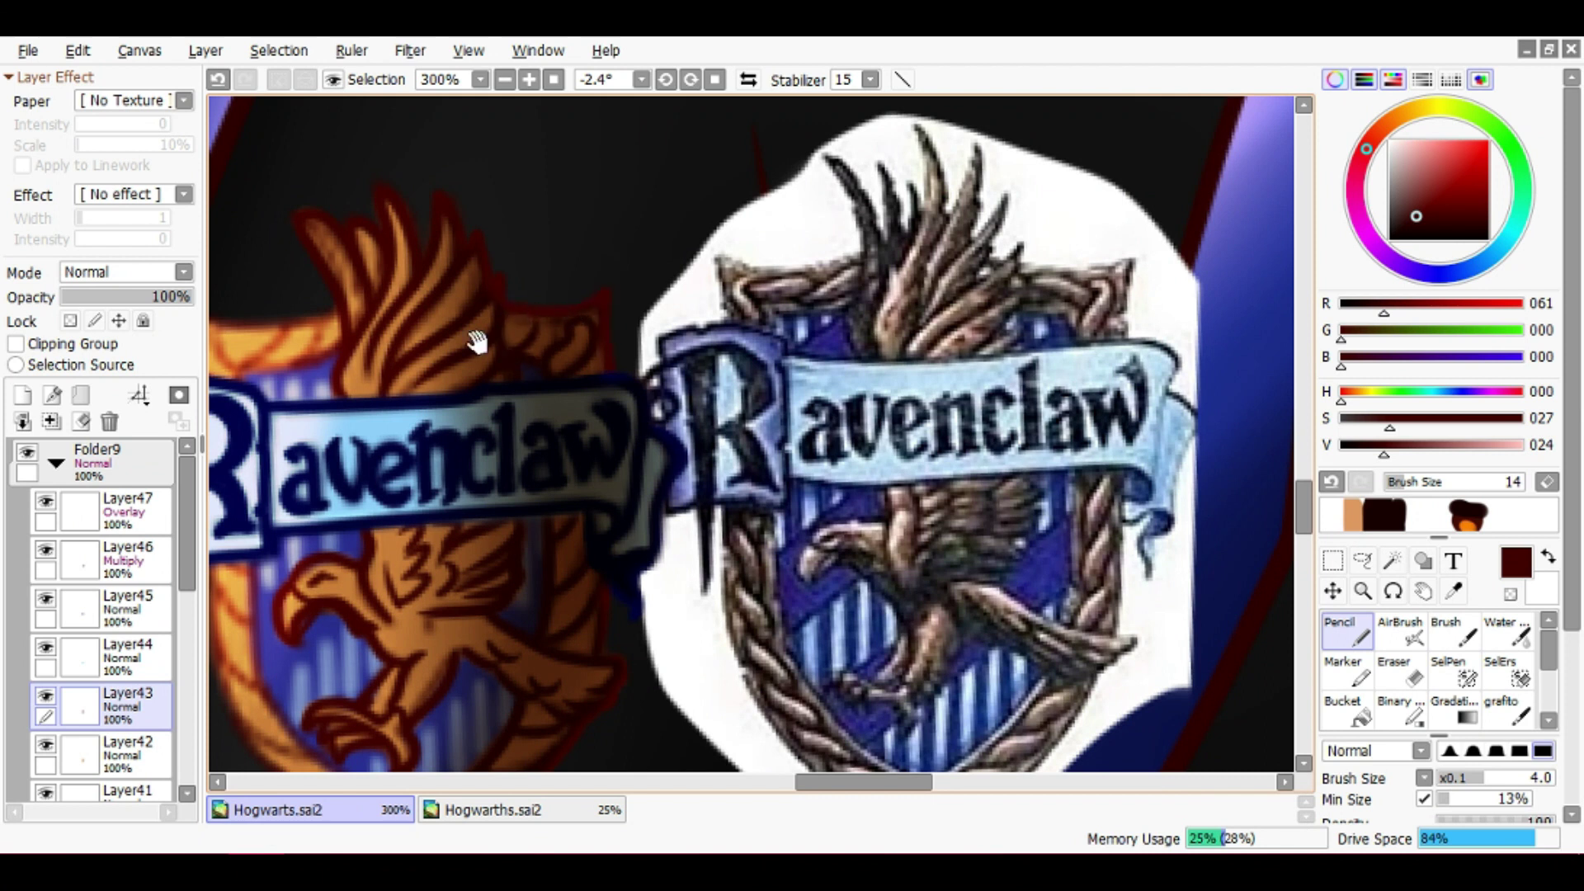
drag(477, 340, 692, 347)
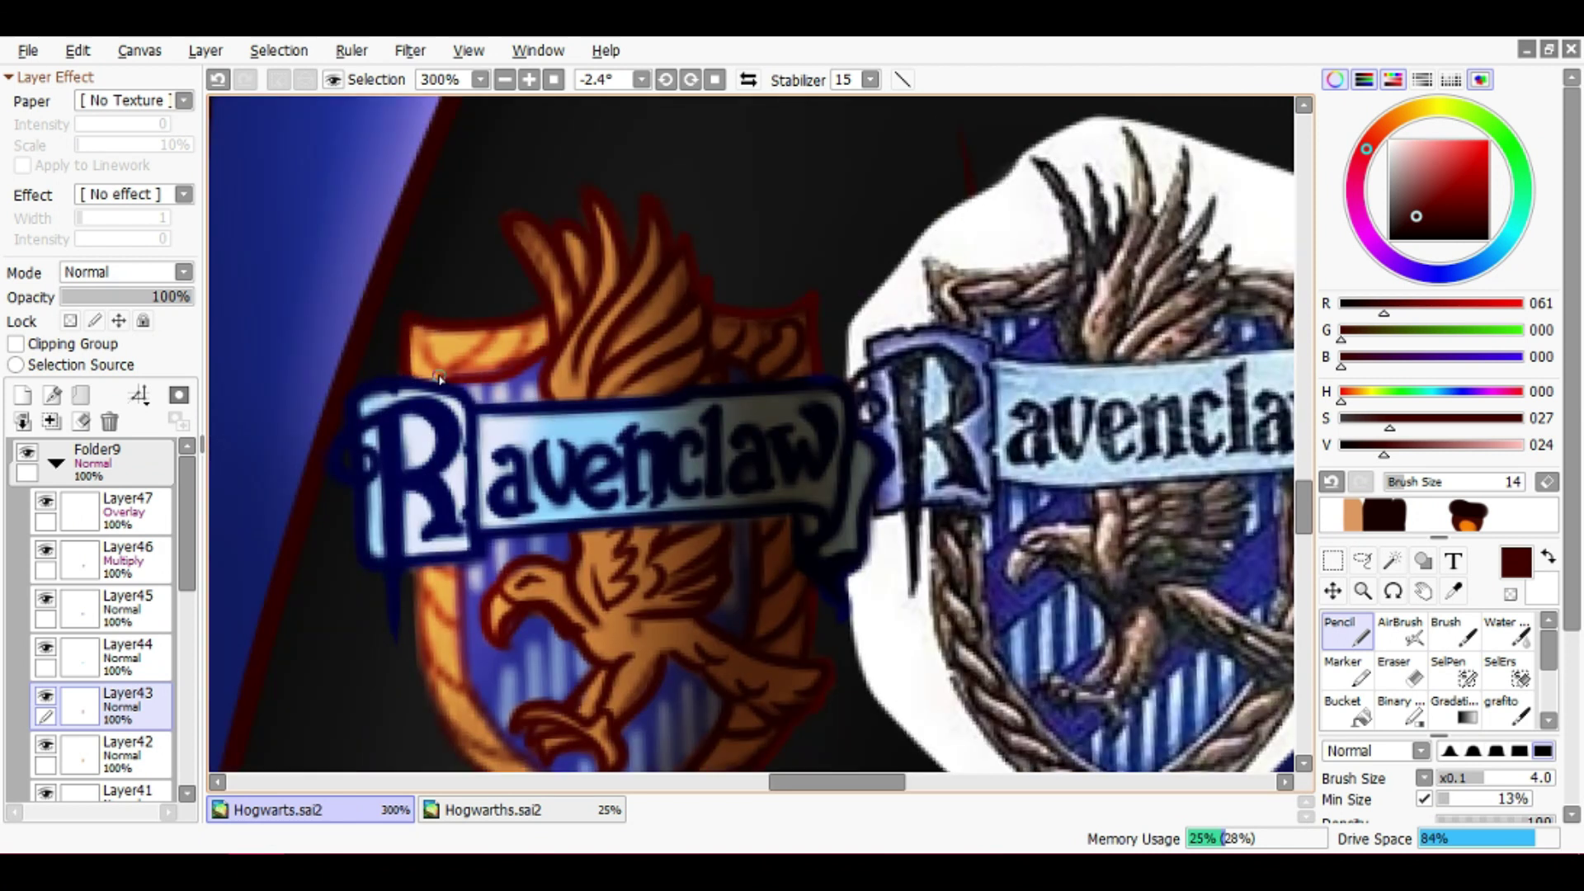
scroll(525, 363, down, 2)
drag(524, 363, 453, 506)
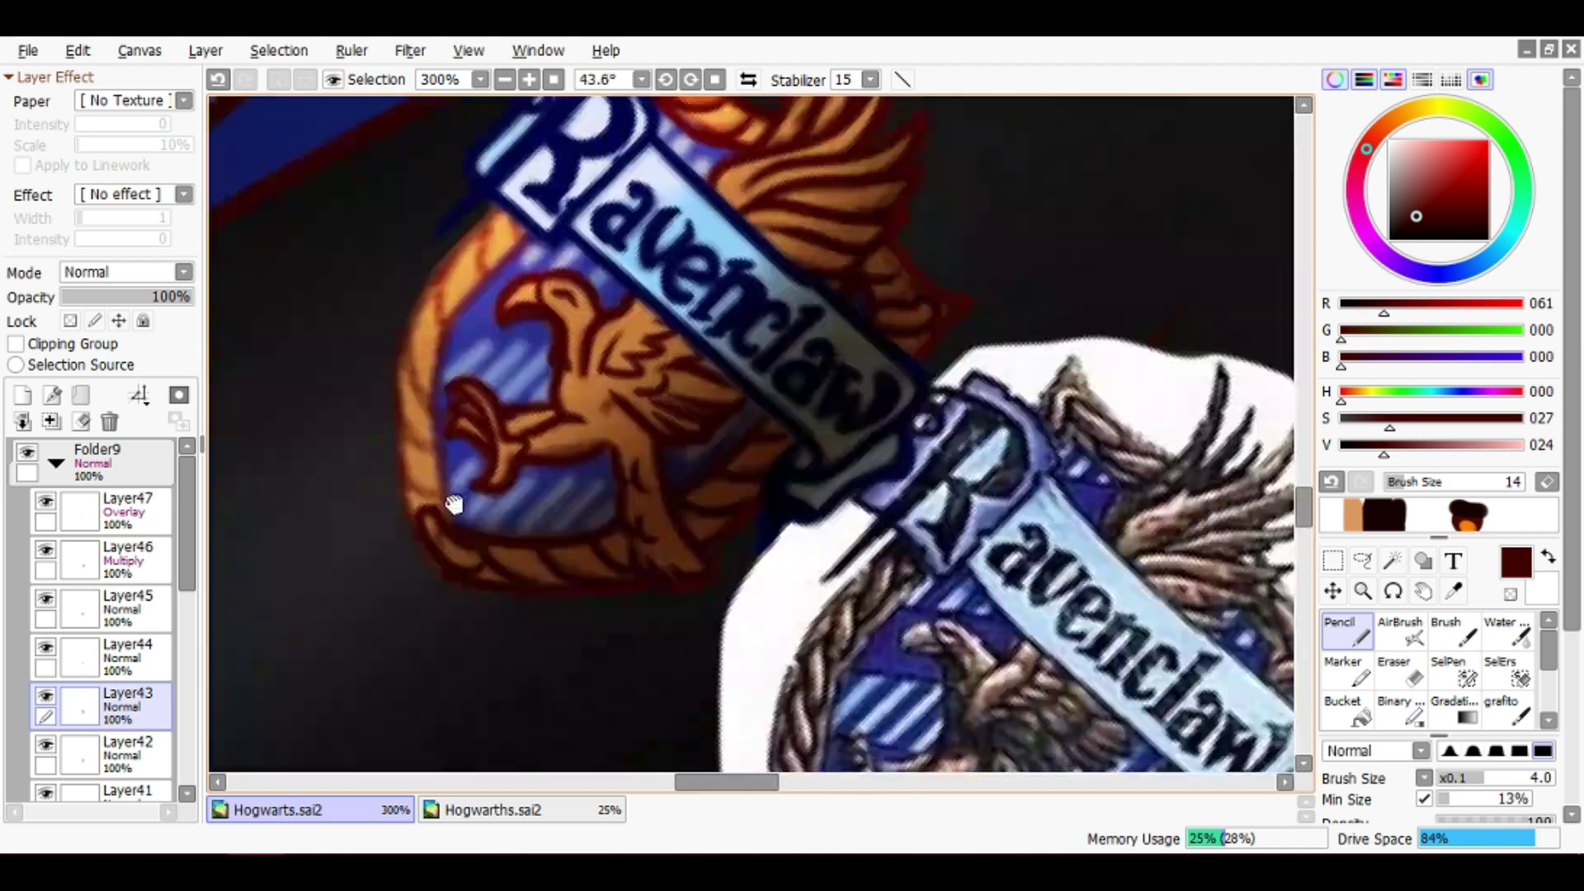
Retrace the rope frame's outline and twisted strands down the shield's left side and lower tip, undoing and redrawing faulty strokes
scroll(453, 506, up, 3)
drag(525, 222, 445, 339)
key(ctrl+z)
mouse_move(484, 265)
mouse_down()
mouse_move(388, 602)
mouse_move(408, 446)
mouse_up()
key(ctrl+z)
key(ctrl+z)
mouse_move(475, 728)
mouse_down()
mouse_move(453, 297)
mouse_move(528, 227)
mouse_move(465, 348)
mouse_up()
scroll(528, 227, down, 2)
scroll(465, 348, up, 2)
drag(537, 583, 470, 531)
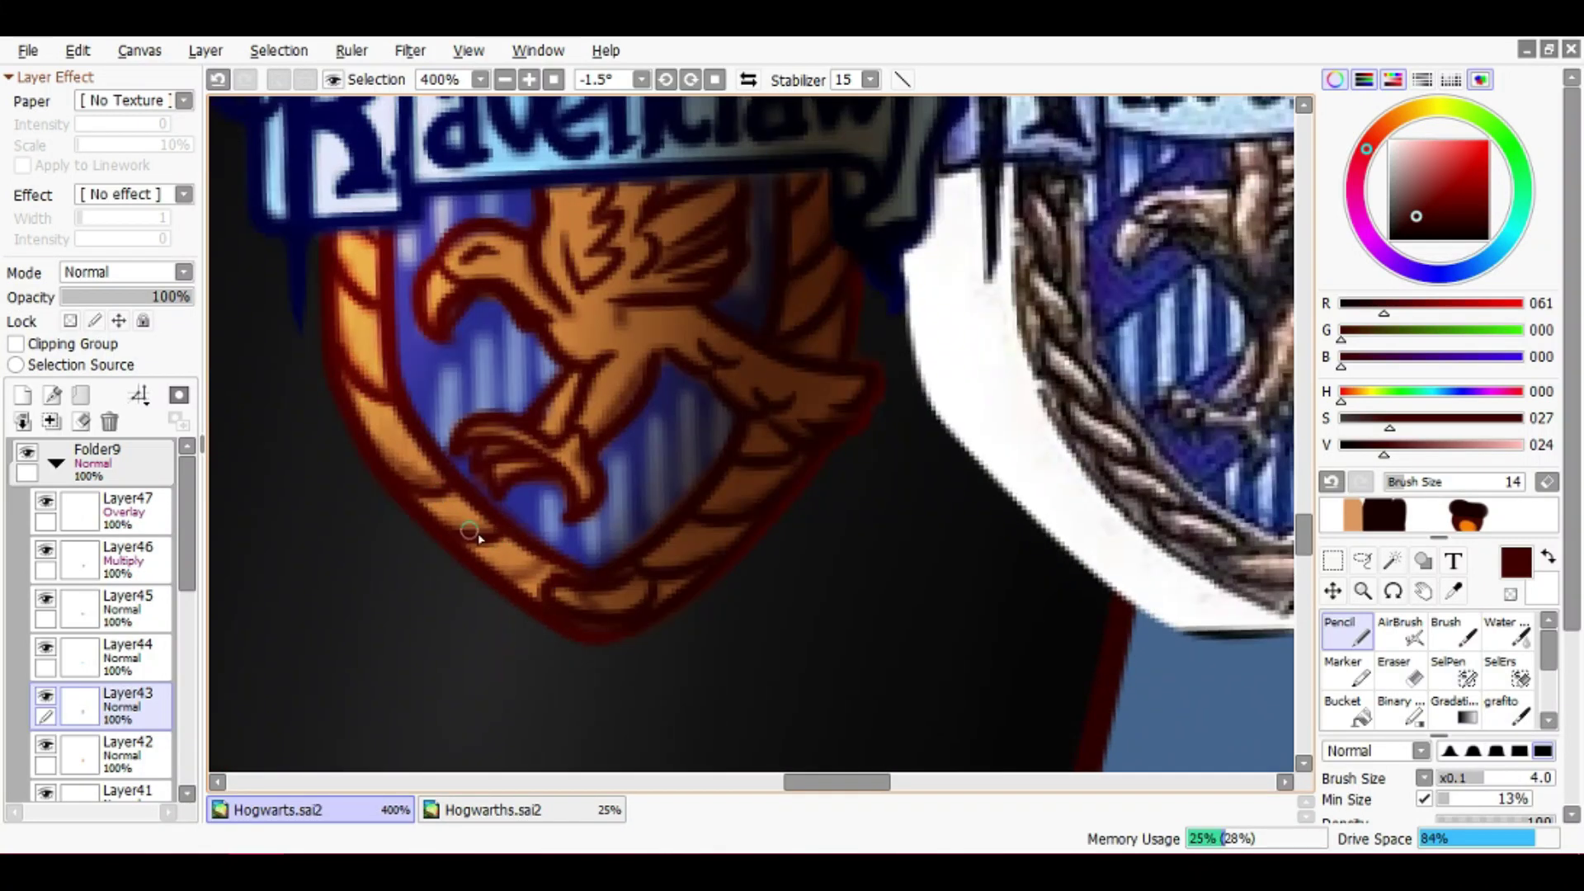
Toggle the visibility of Layer42 and Layer41 to find the shield's stripes, and select Layer41
scroll(301, 495, down, 3)
click(45, 745)
click(45, 745)
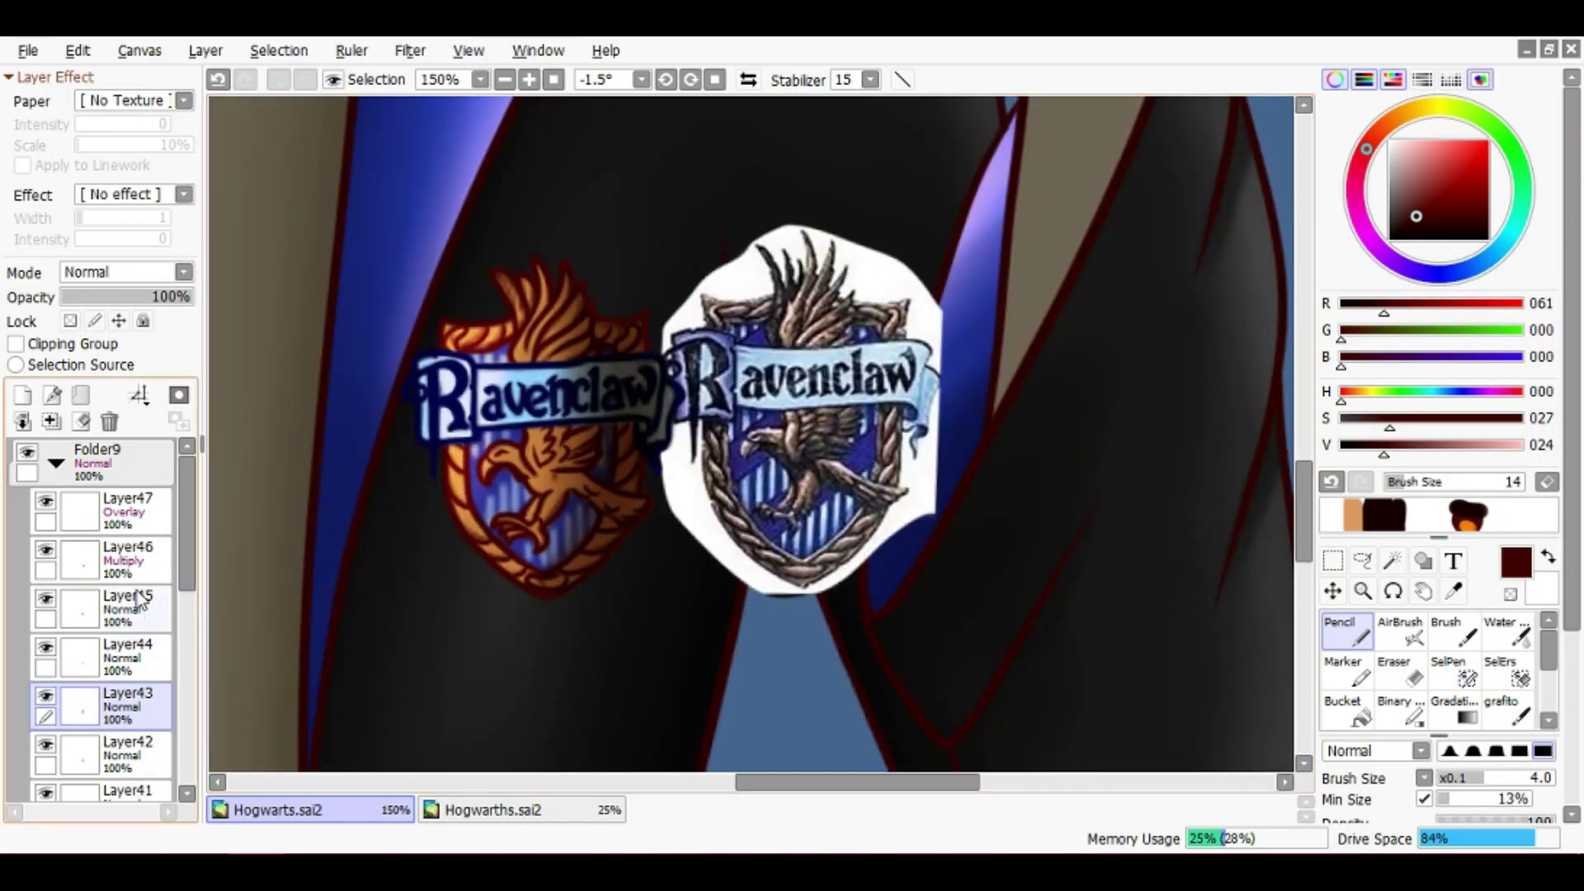
scroll(59, 743, down, 3)
click(41, 582)
click(46, 580)
click(161, 598)
scroll(412, 492, up, 3)
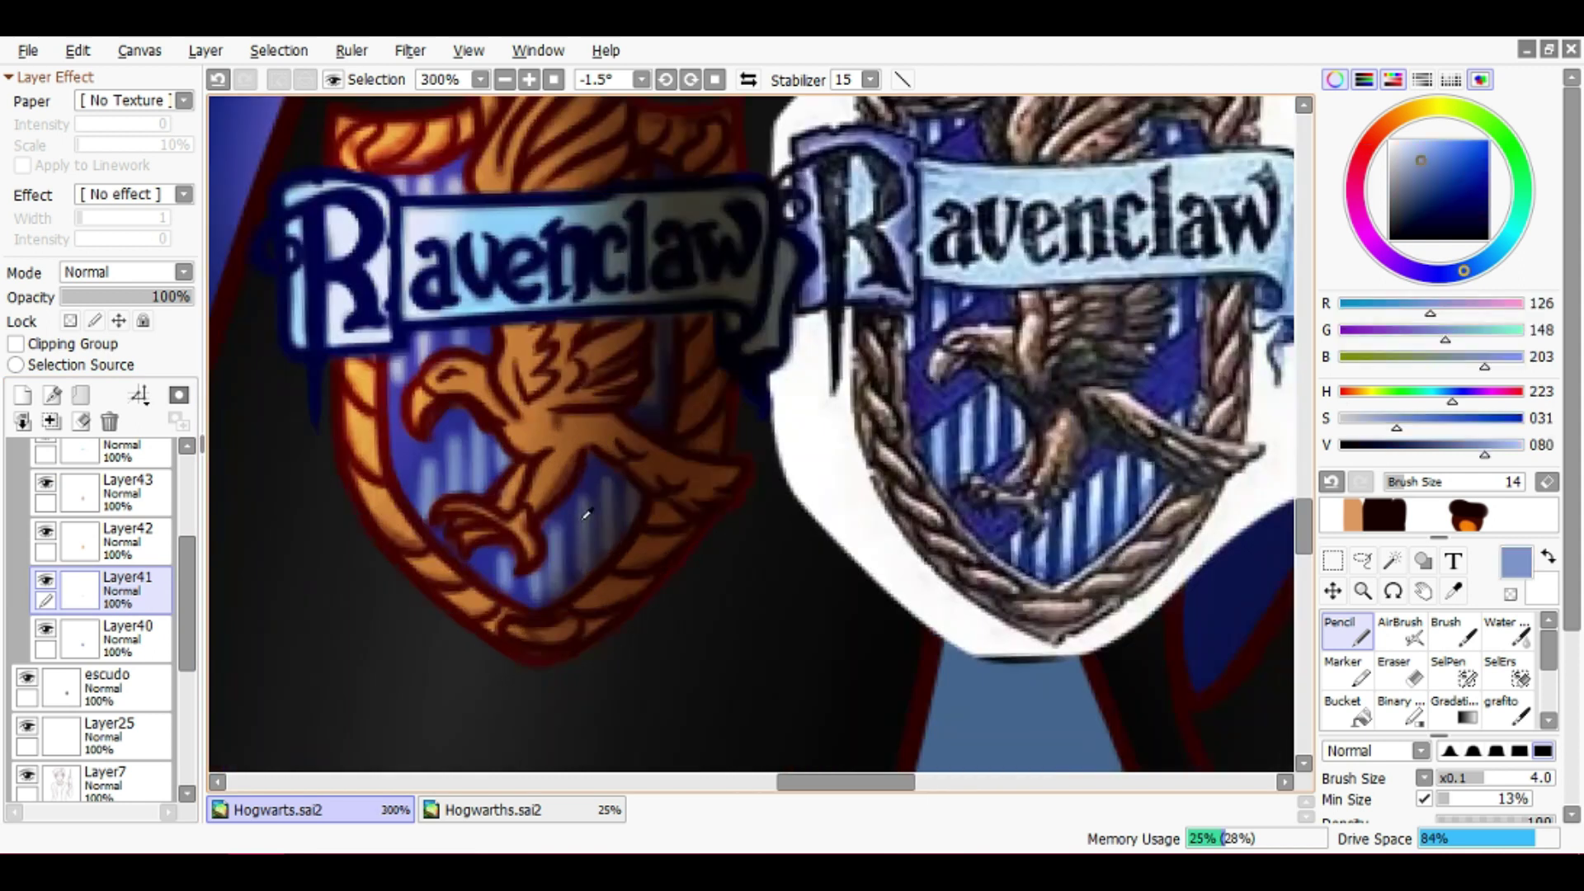
Sample the shield's dark blue, add a layer above Layer41 and paint over part of the blurred stripes at brush size 14
alt+click(413, 492)
drag(417, 501, 464, 516)
alt+click(478, 417)
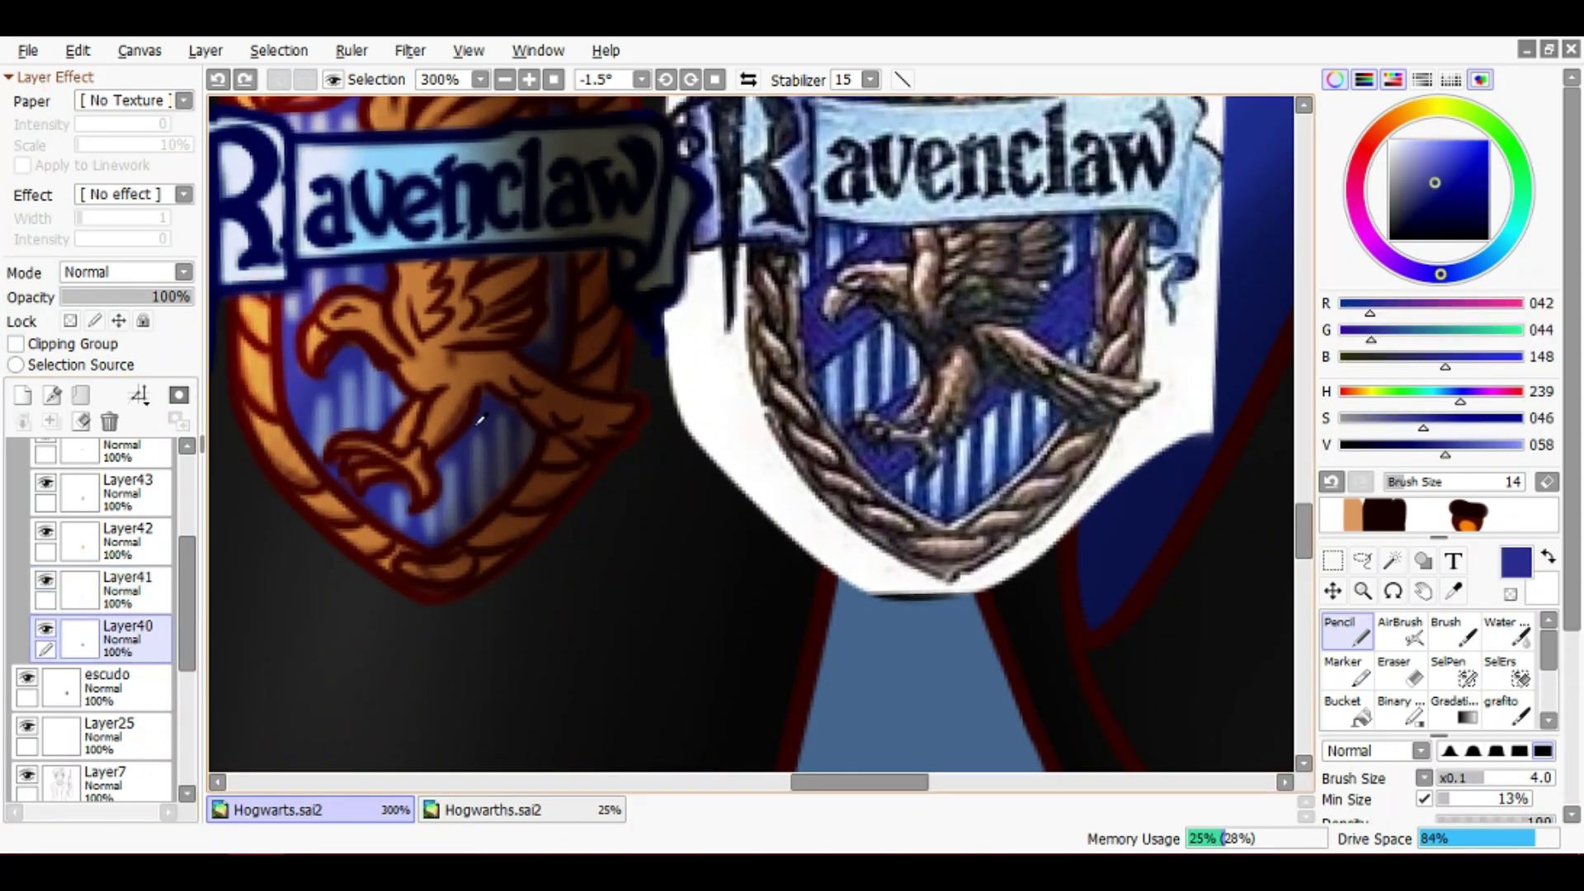
click(22, 394)
drag(548, 343, 627, 467)
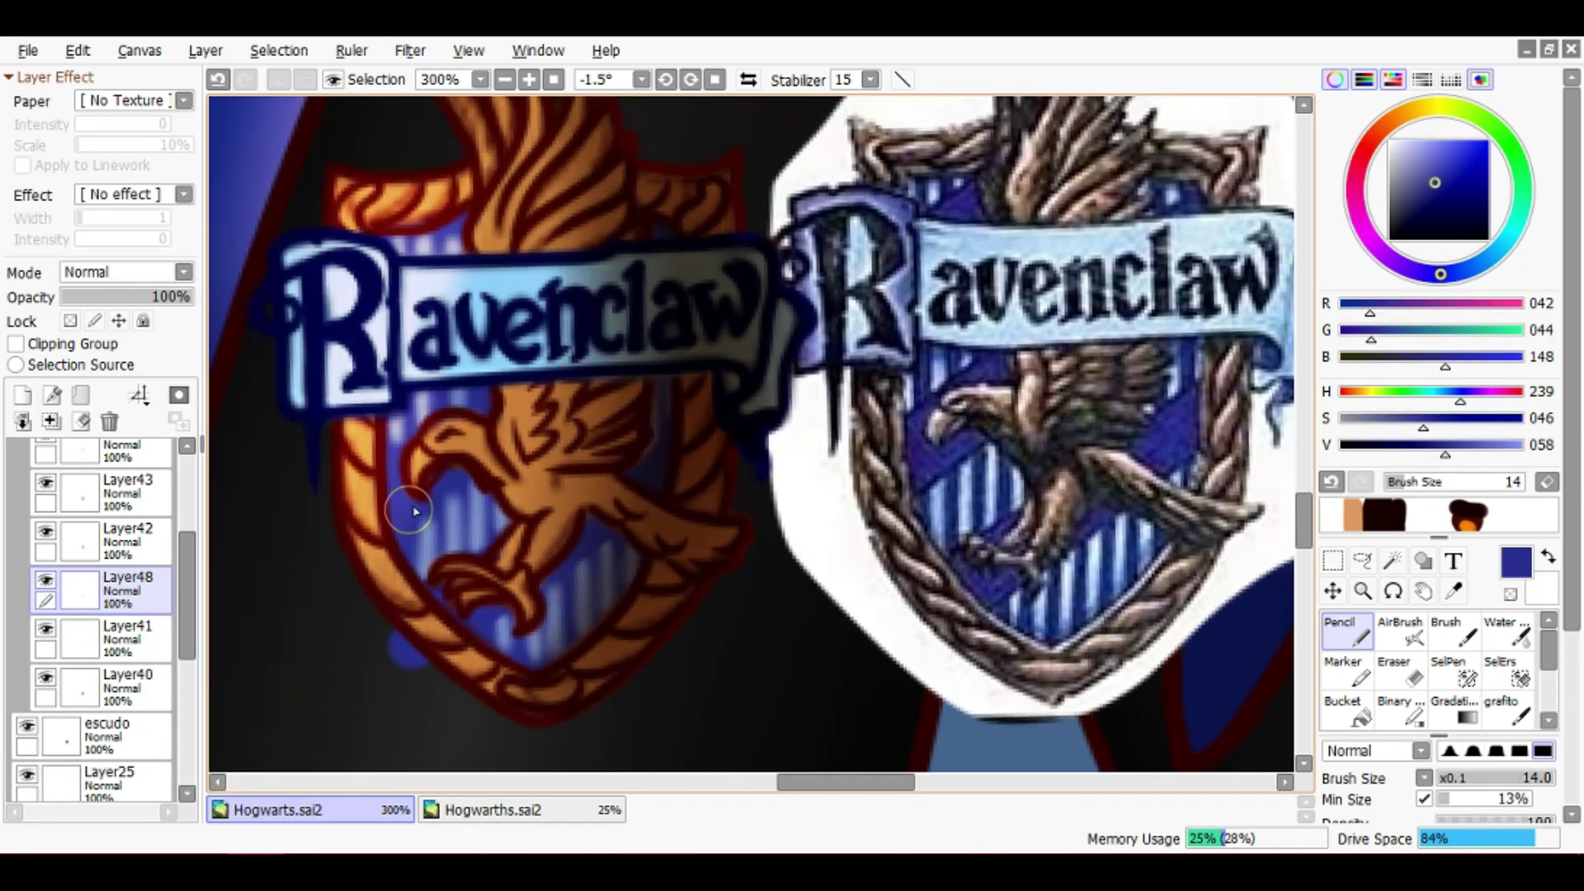
drag(540, 371, 535, 394)
Erase the blue paint outside the frame and redraw the shield's stripes on Layer41 as straight light blue lines at brush size 5
key(x)
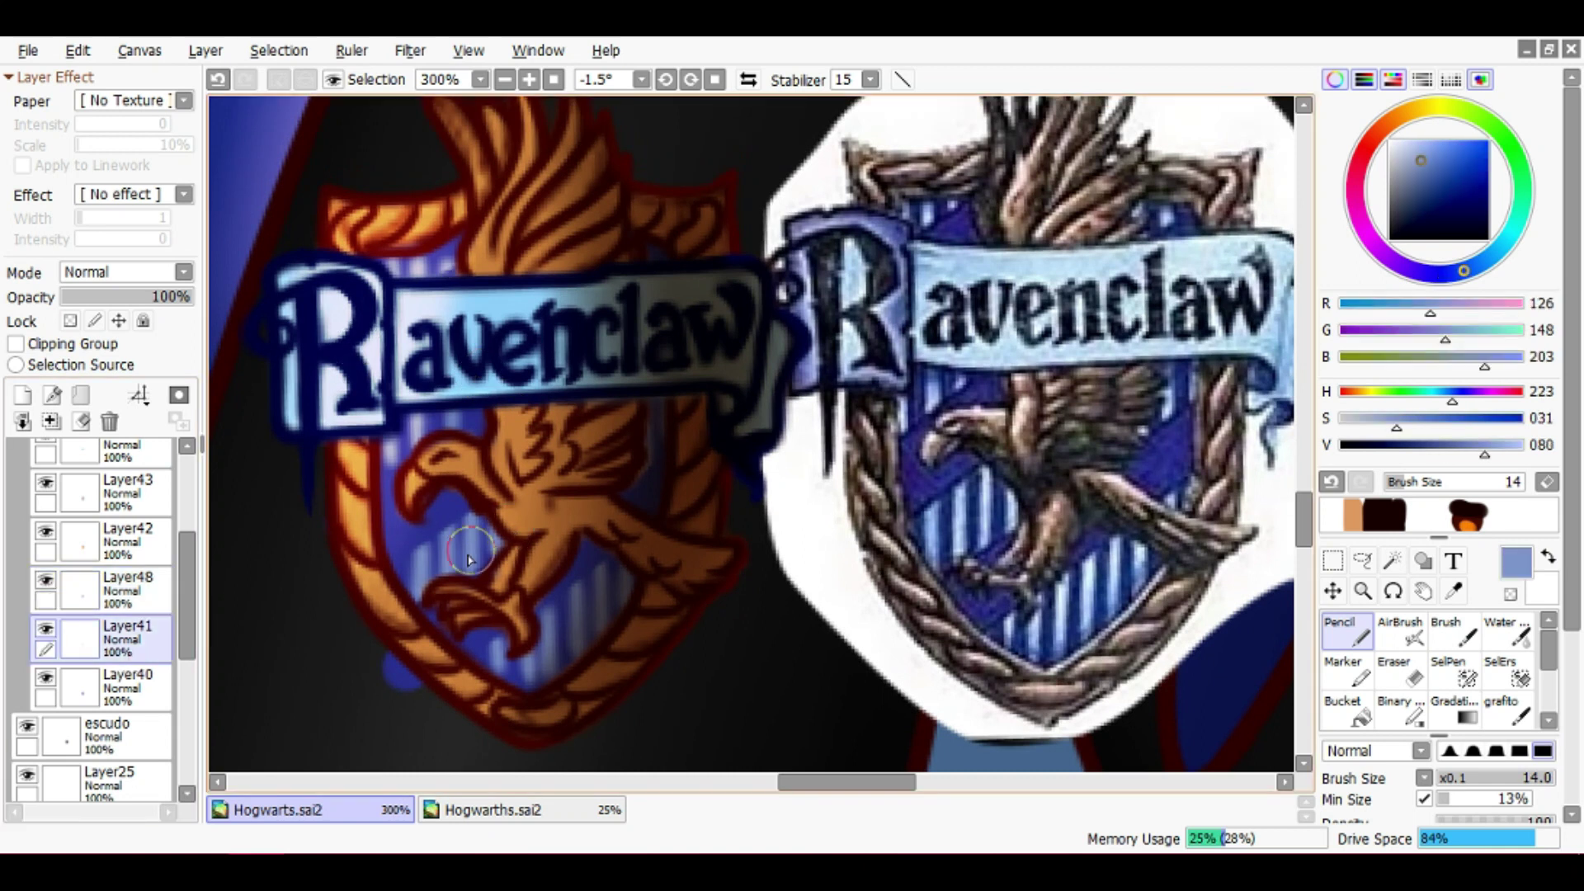
scroll(364, 555, down, 2)
key(e)
click(149, 632)
key(n)
mouse_move(578, 549)
mouse_down()
mouse_move(541, 548)
mouse_move(538, 222)
mouse_up()
key(ctrl+z)
drag(414, 450, 410, 186)
drag(381, 384, 452, 351)
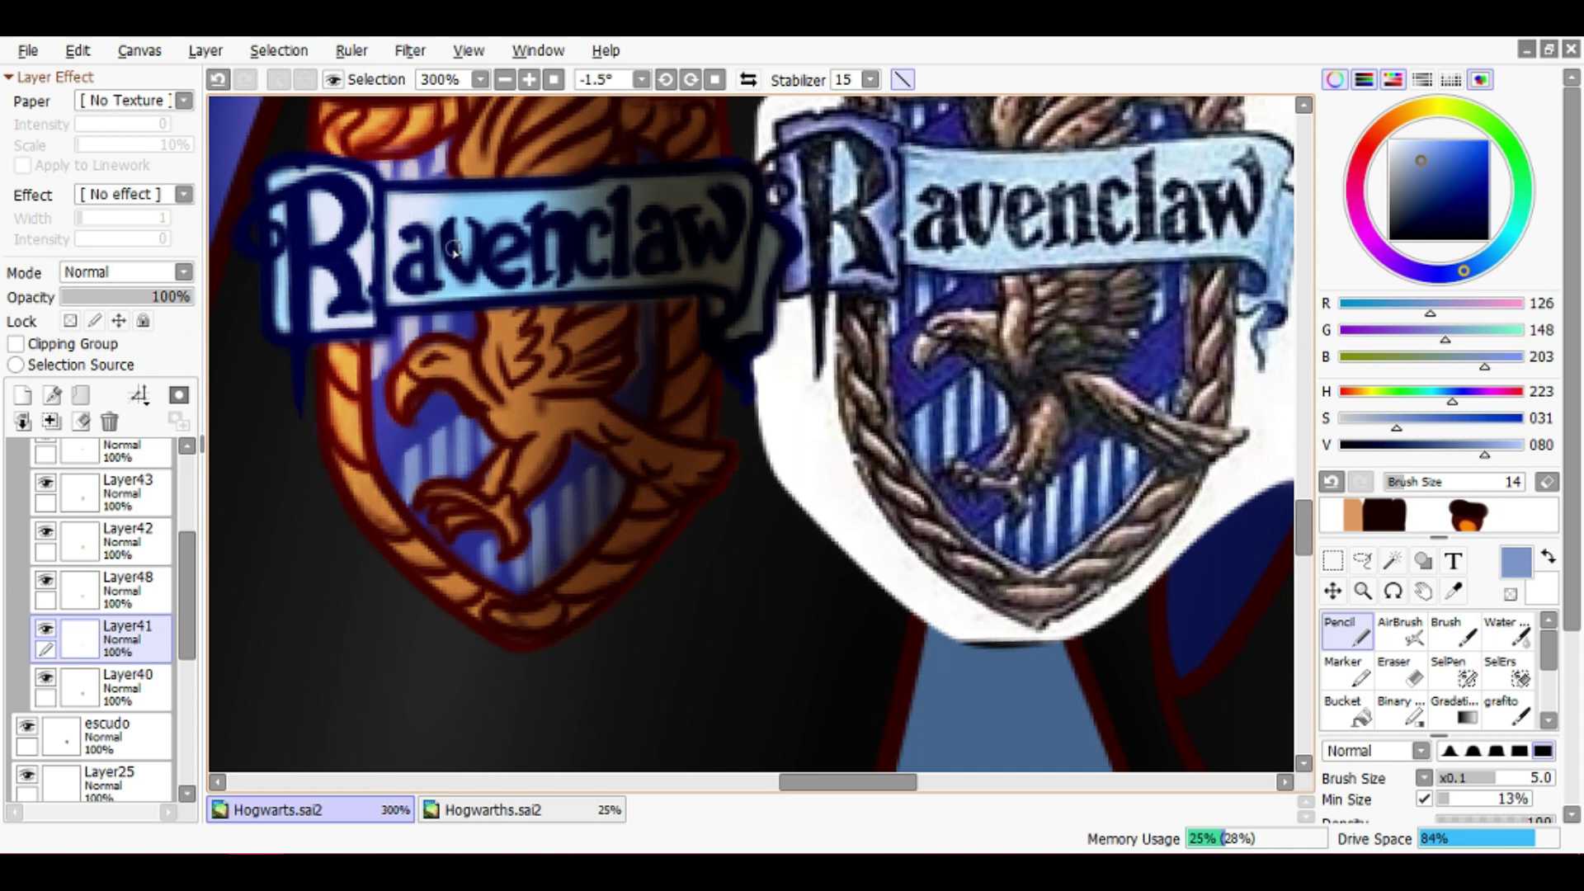
drag(488, 594, 489, 596)
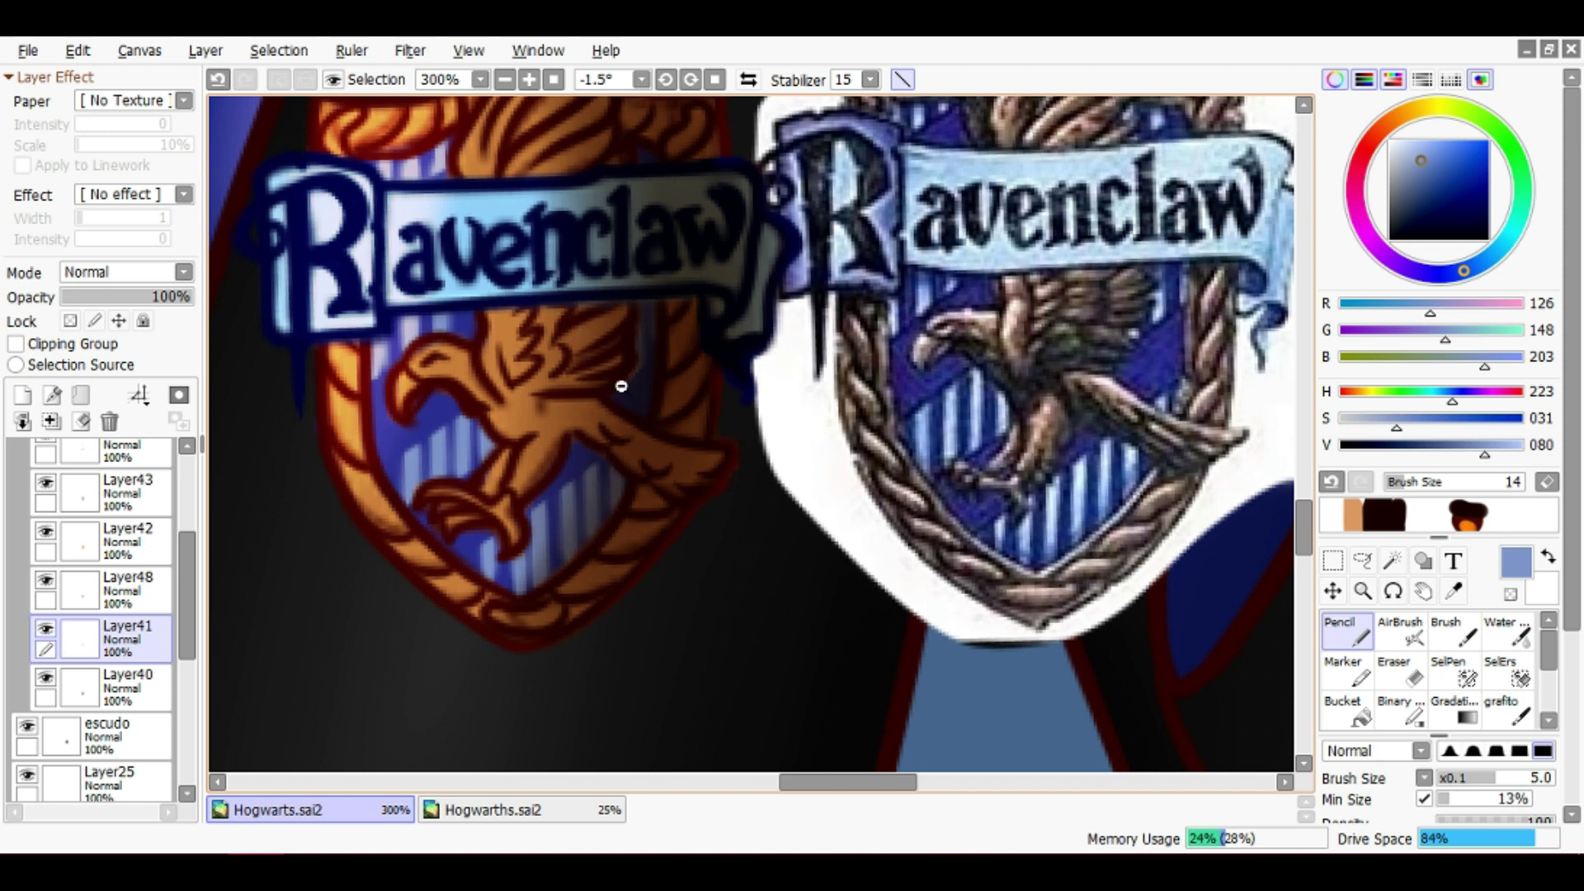
Delete the reference crest layer "escudo" and collapse Folder9
scroll(622, 385, down, 6)
click(124, 734)
click(109, 421)
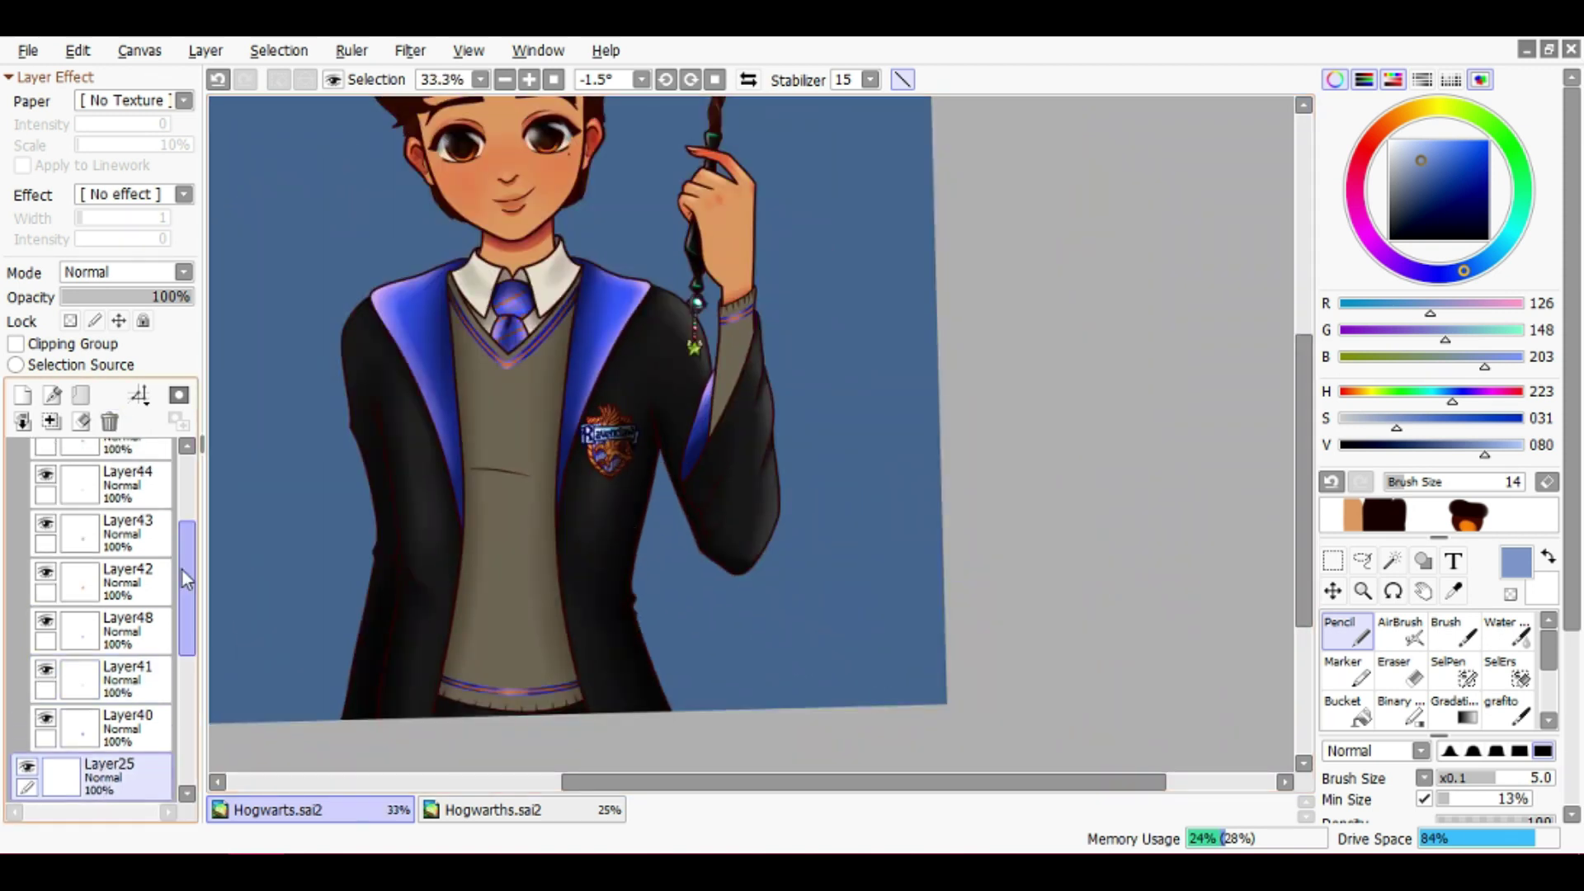
drag(187, 580, 187, 462)
click(55, 459)
Merge Layer25 down into Layer7 and undo the merge
scroll(575, 458, up, 2)
key(ctrl+e)
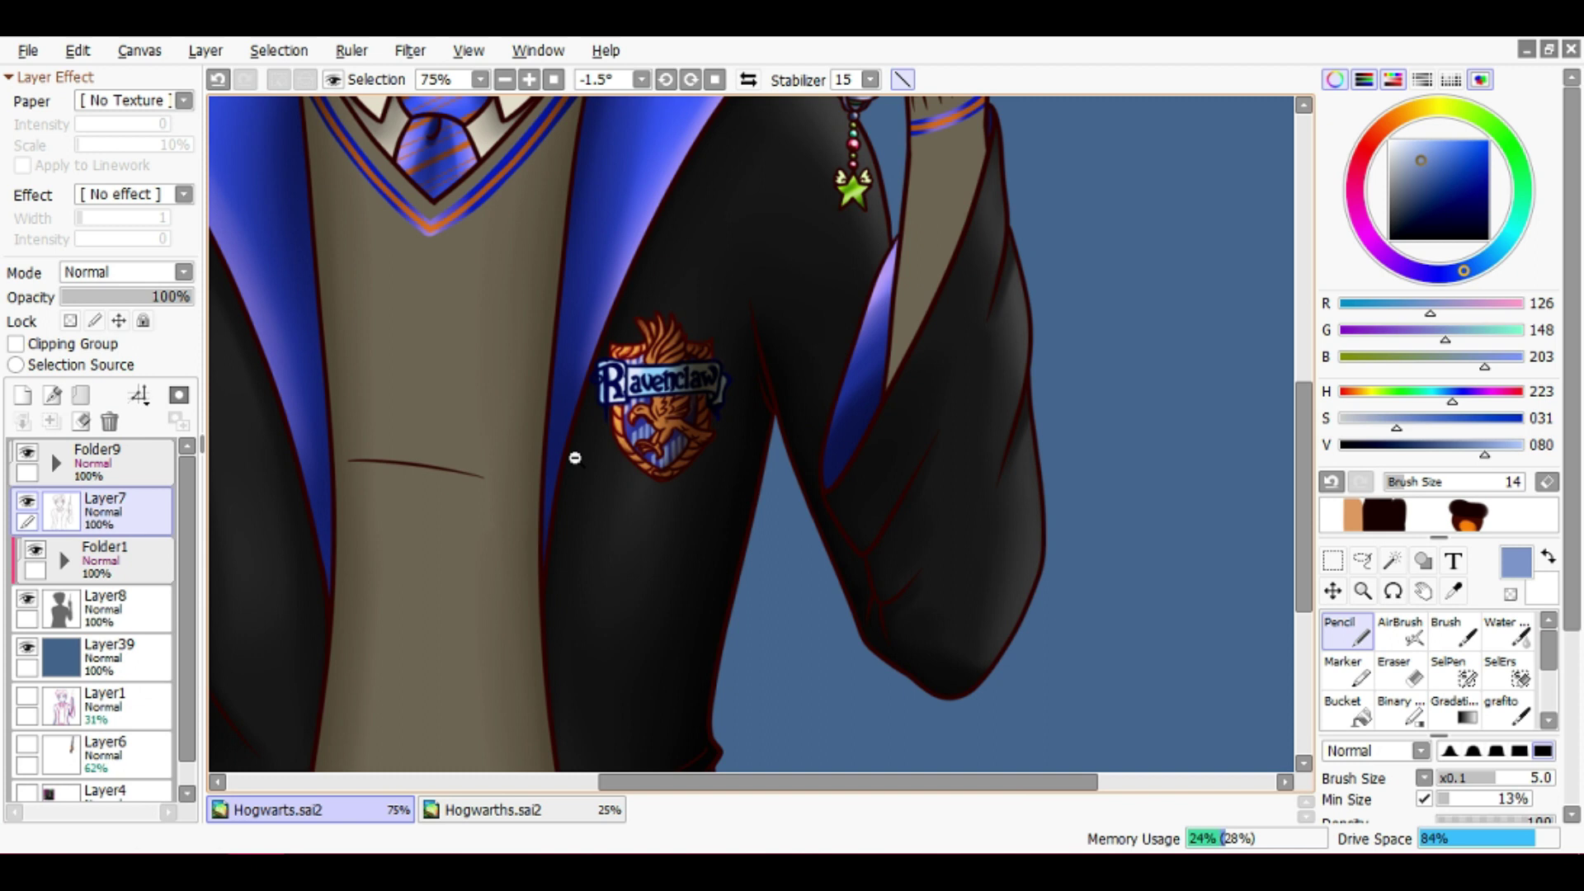
scroll(575, 458, down, 3)
key(ctrl+z)
key(ctrl+z)
key(ctrl+y)
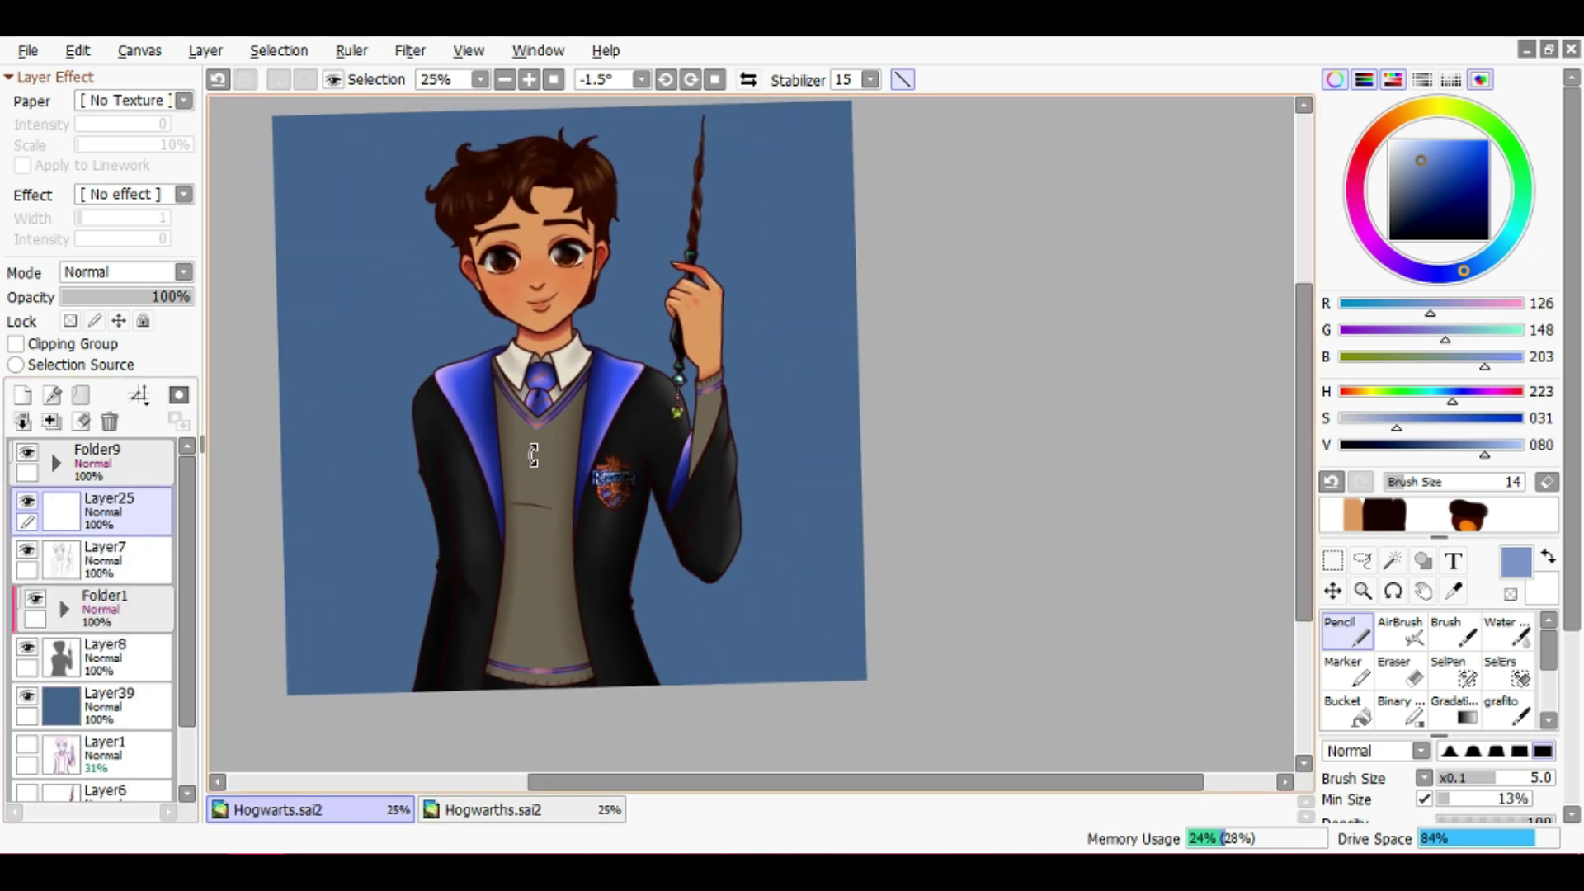
Reset the canvas rotation, add a layer above Layer39 and set the colour to light blue, RGB 94, 204, 255
key(Home)
click(124, 706)
click(22, 394)
mouse_move(1463, 272)
mouse_down()
mouse_move(1423, 114)
mouse_move(1531, 194)
mouse_move(1490, 266)
mouse_move(1502, 258)
mouse_up()
click(1435, 141)
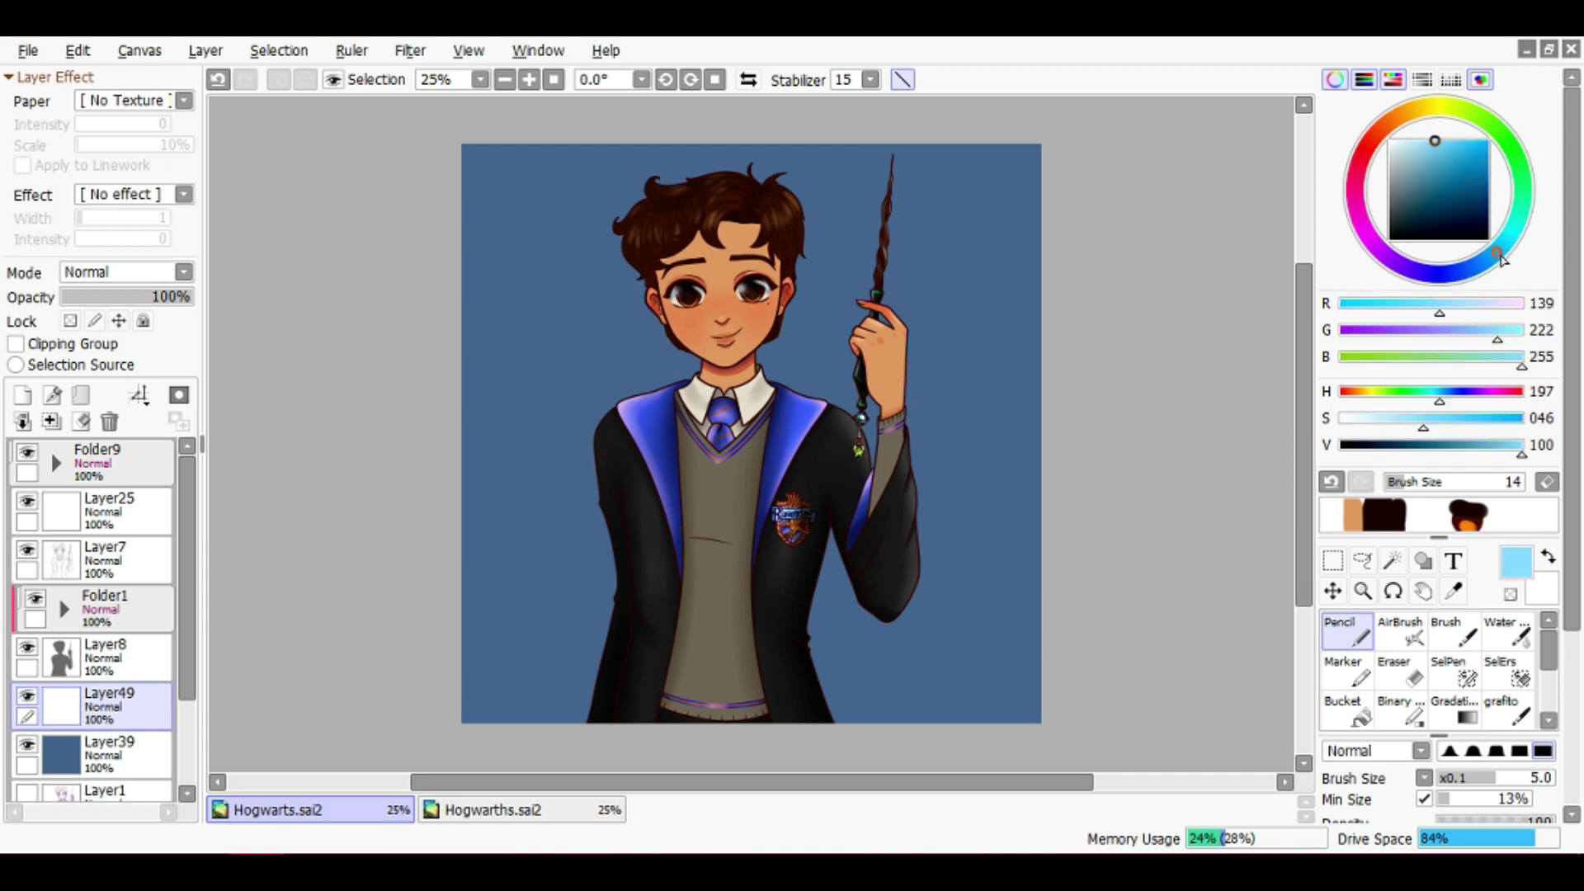
drag(1415, 137, 1452, 141)
Paint a soft light blue glow with radiating star rays around the wand's tip on the new layer
scroll(841, 174, up, 3)
mouse_move(837, 175)
mouse_down()
mouse_move(854, 252)
mouse_move(819, 207)
mouse_move(831, 176)
mouse_move(867, 174)
mouse_move(846, 194)
mouse_move(908, 142)
mouse_move(848, 92)
mouse_move(768, 138)
mouse_move(748, 224)
mouse_up()
key(e)
key(w)
scroll(851, 208, up, 1)
key(n)
drag(864, 132, 835, 175)
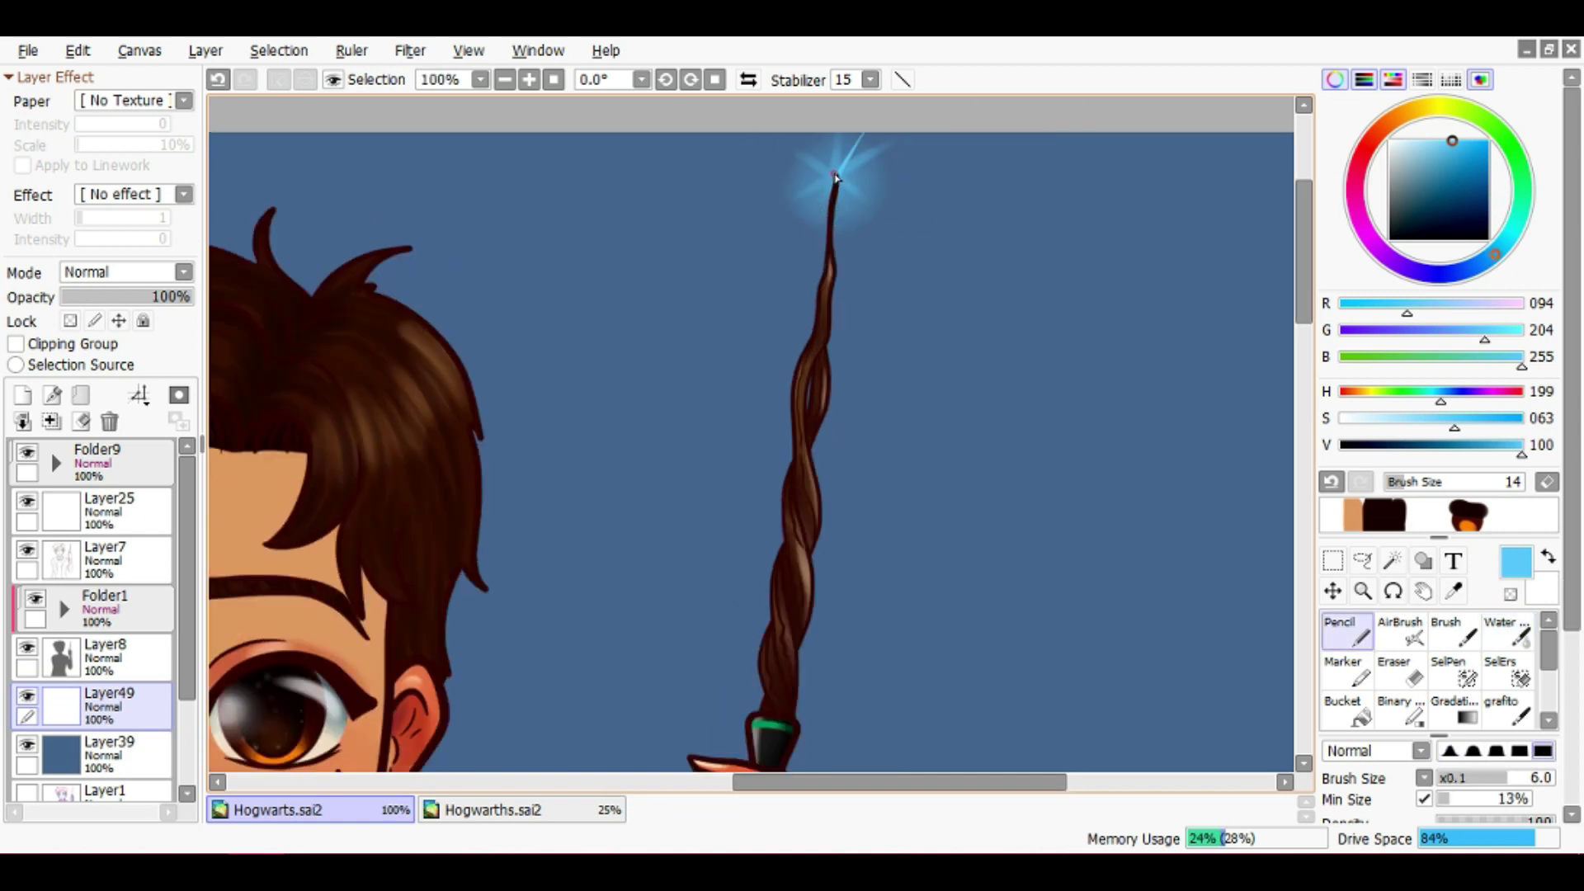
Sharpen the star's rays, paint light blue over the wand's tip on Layer25 with the watercolour brush, and save the drawing
scroll(838, 174, down, 1)
scroll(837, 173, up, 3)
key(])
key(c)
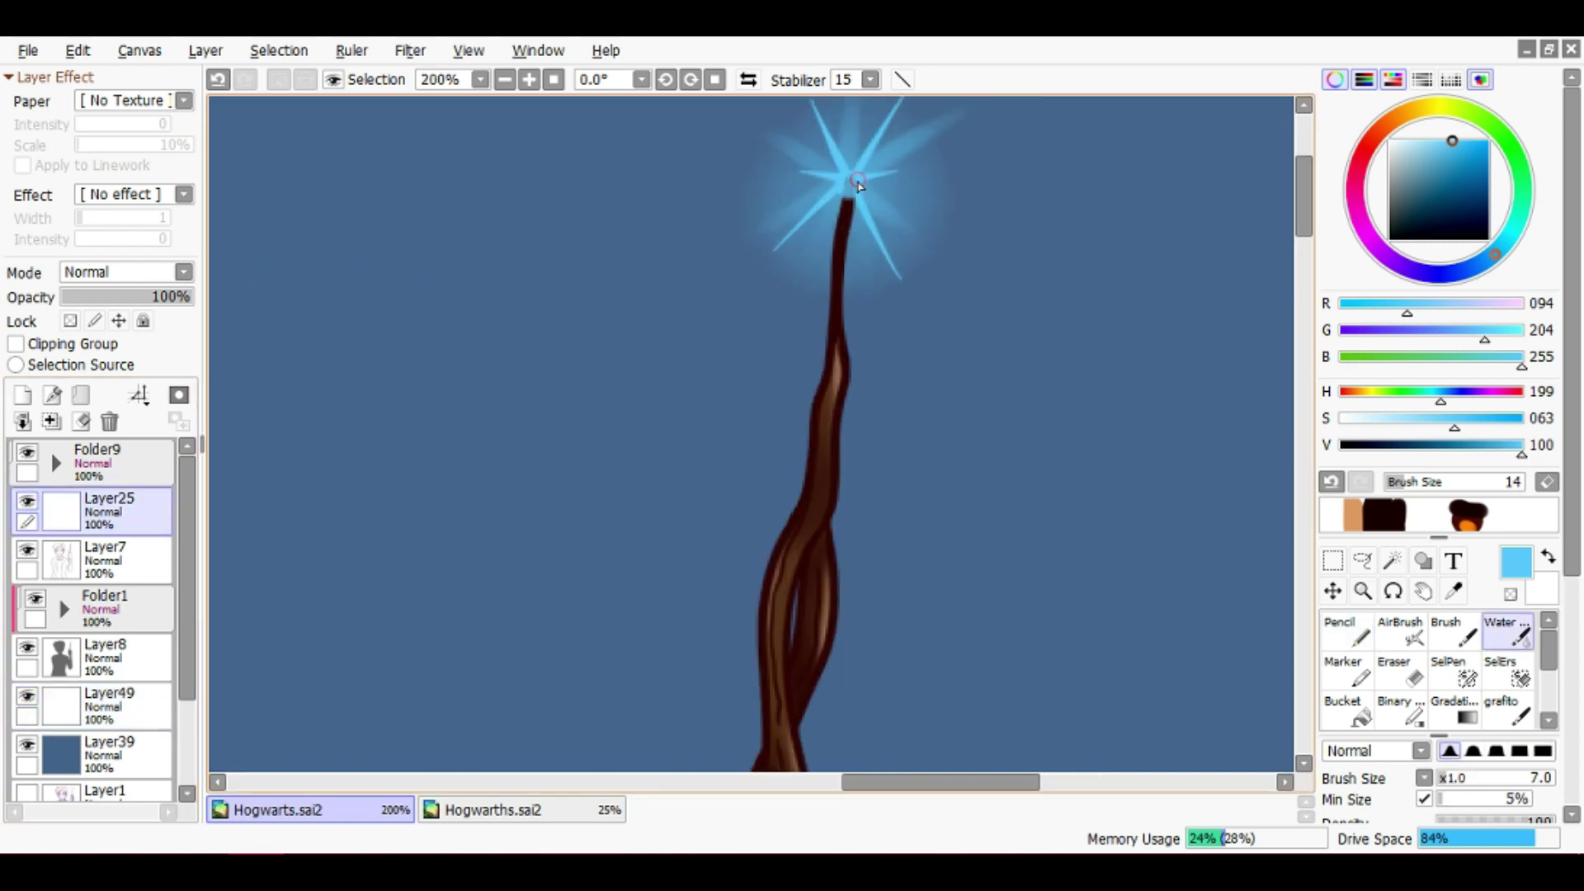
scroll(849, 219, down, 5)
key(ctrl+s)
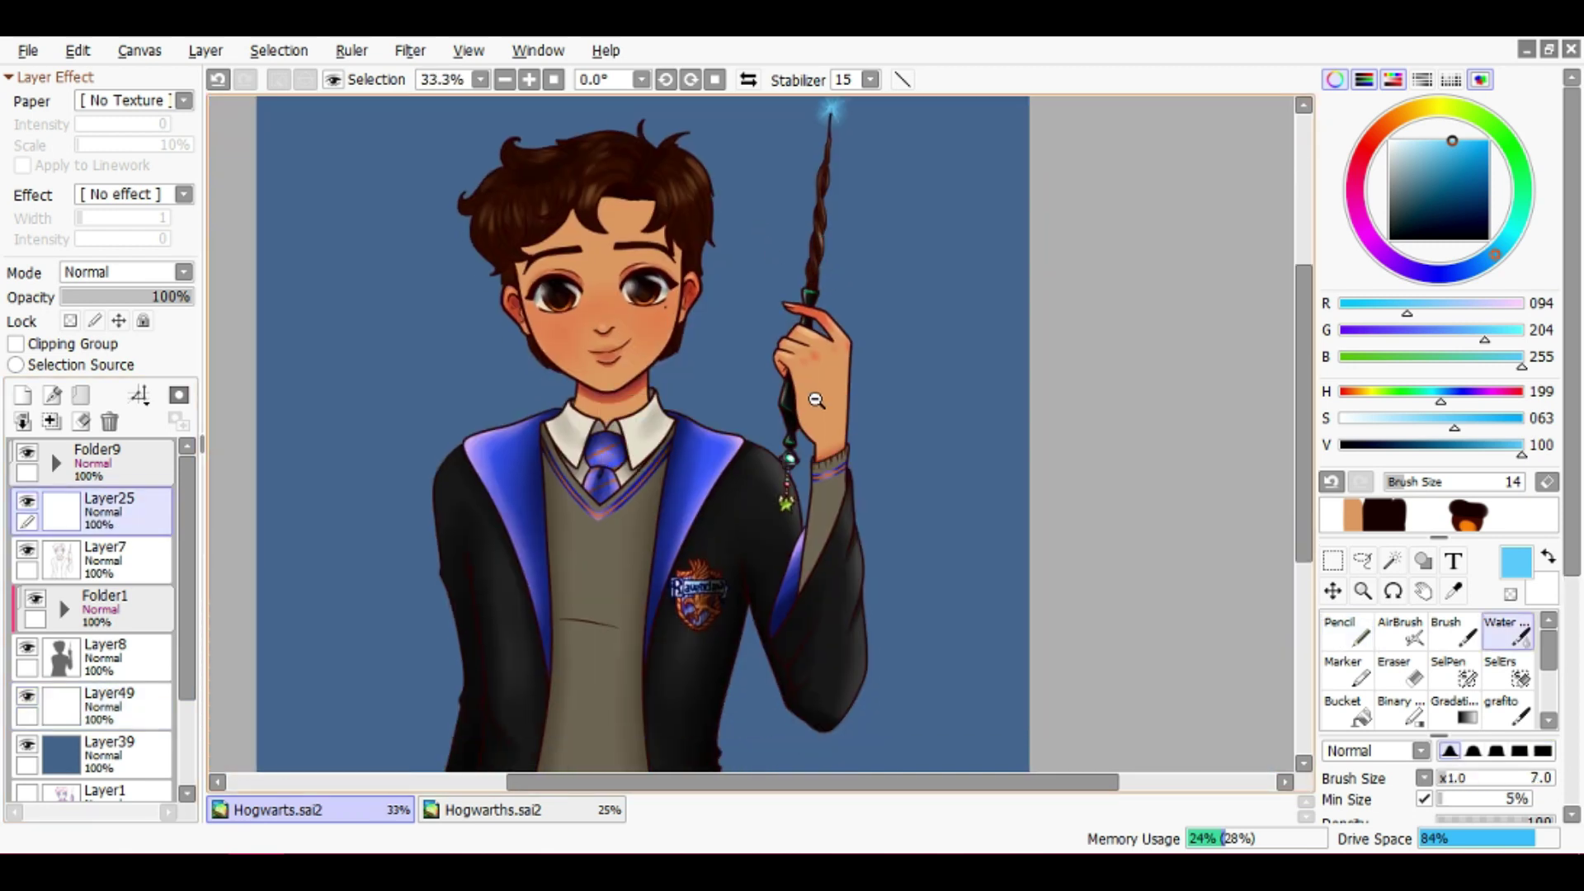
Copy the blurred hall background from Layer44 of Hogwarths.sai2 and paste it above Layer39 in Hogwarts.sai2
scroll(825, 413, down, 1)
drag(843, 428, 841, 388)
click(124, 751)
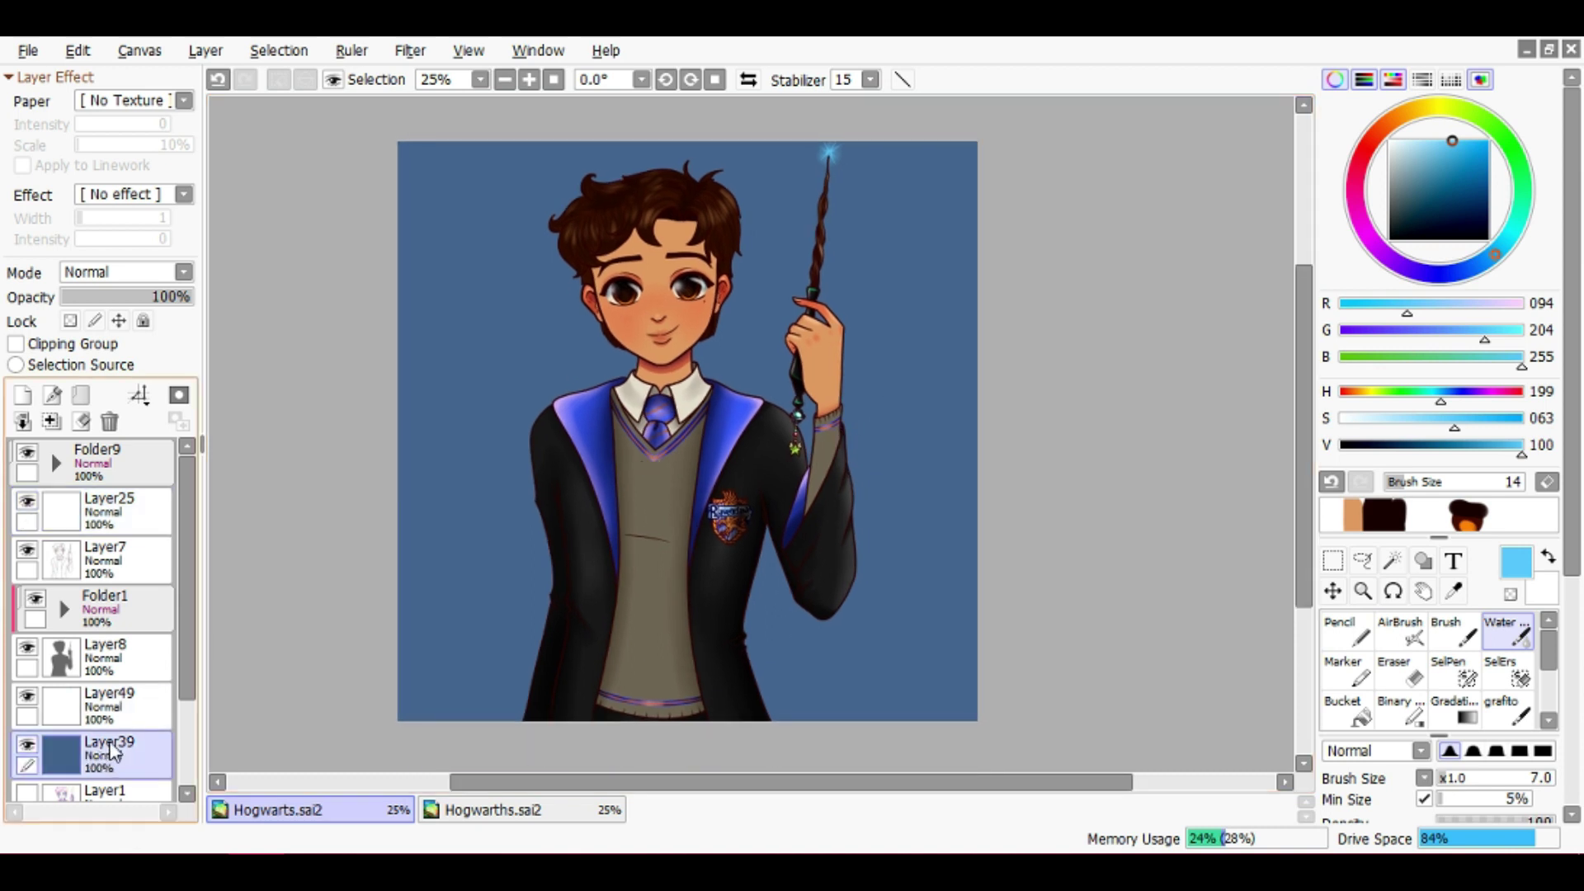
click(492, 809)
scroll(184, 746, down, 3)
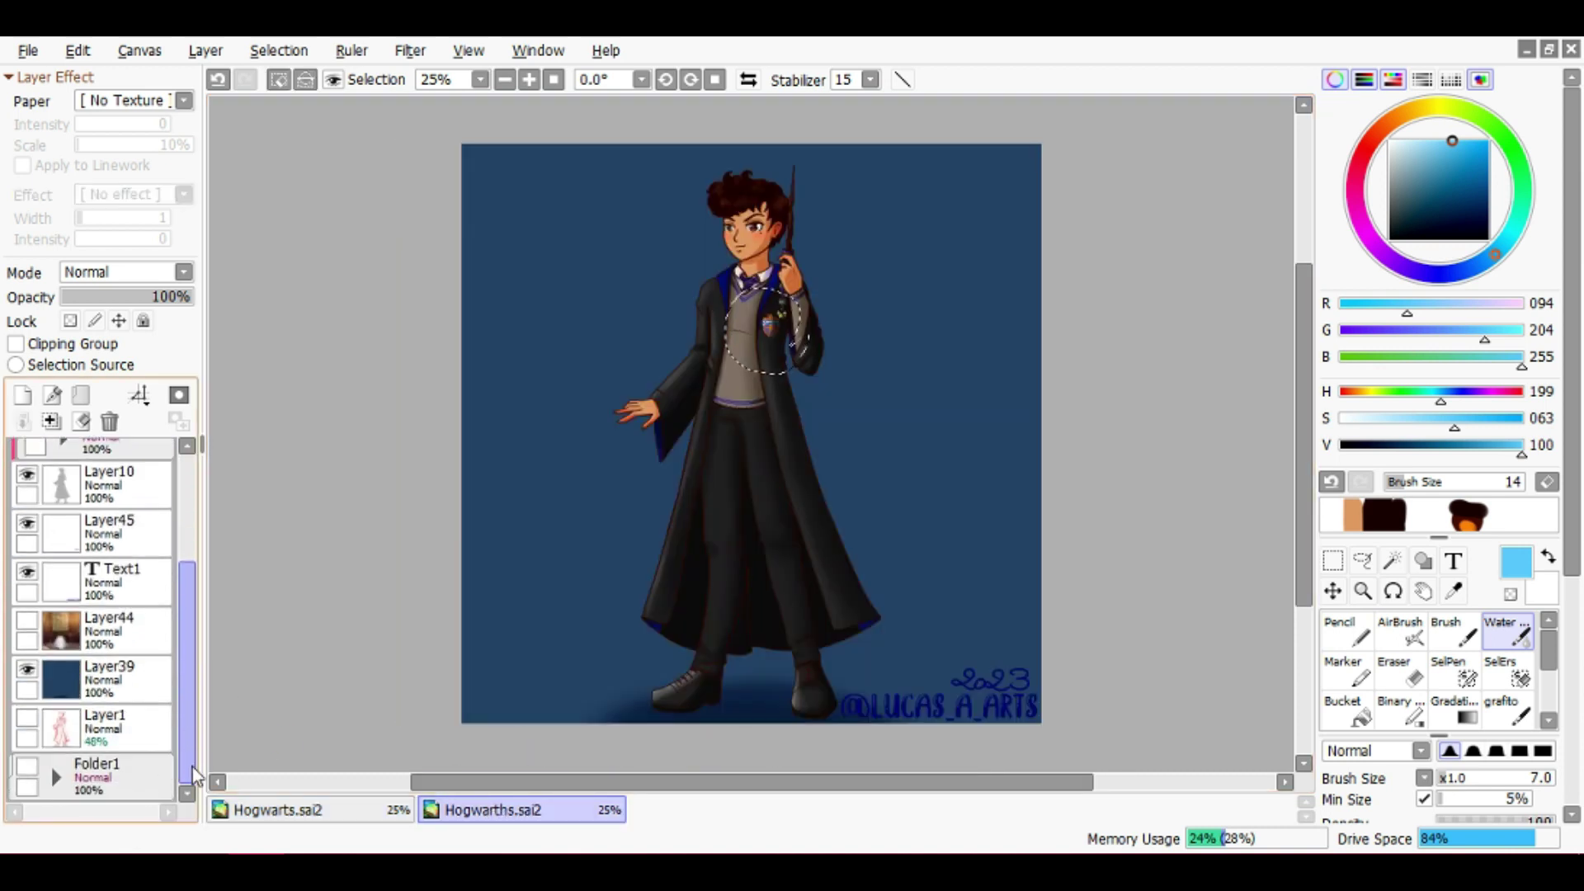
click(28, 629)
click(91, 640)
key(l)
mouse_move(1135, 163)
mouse_down()
mouse_move(247, 767)
mouse_move(1146, 198)
mouse_up()
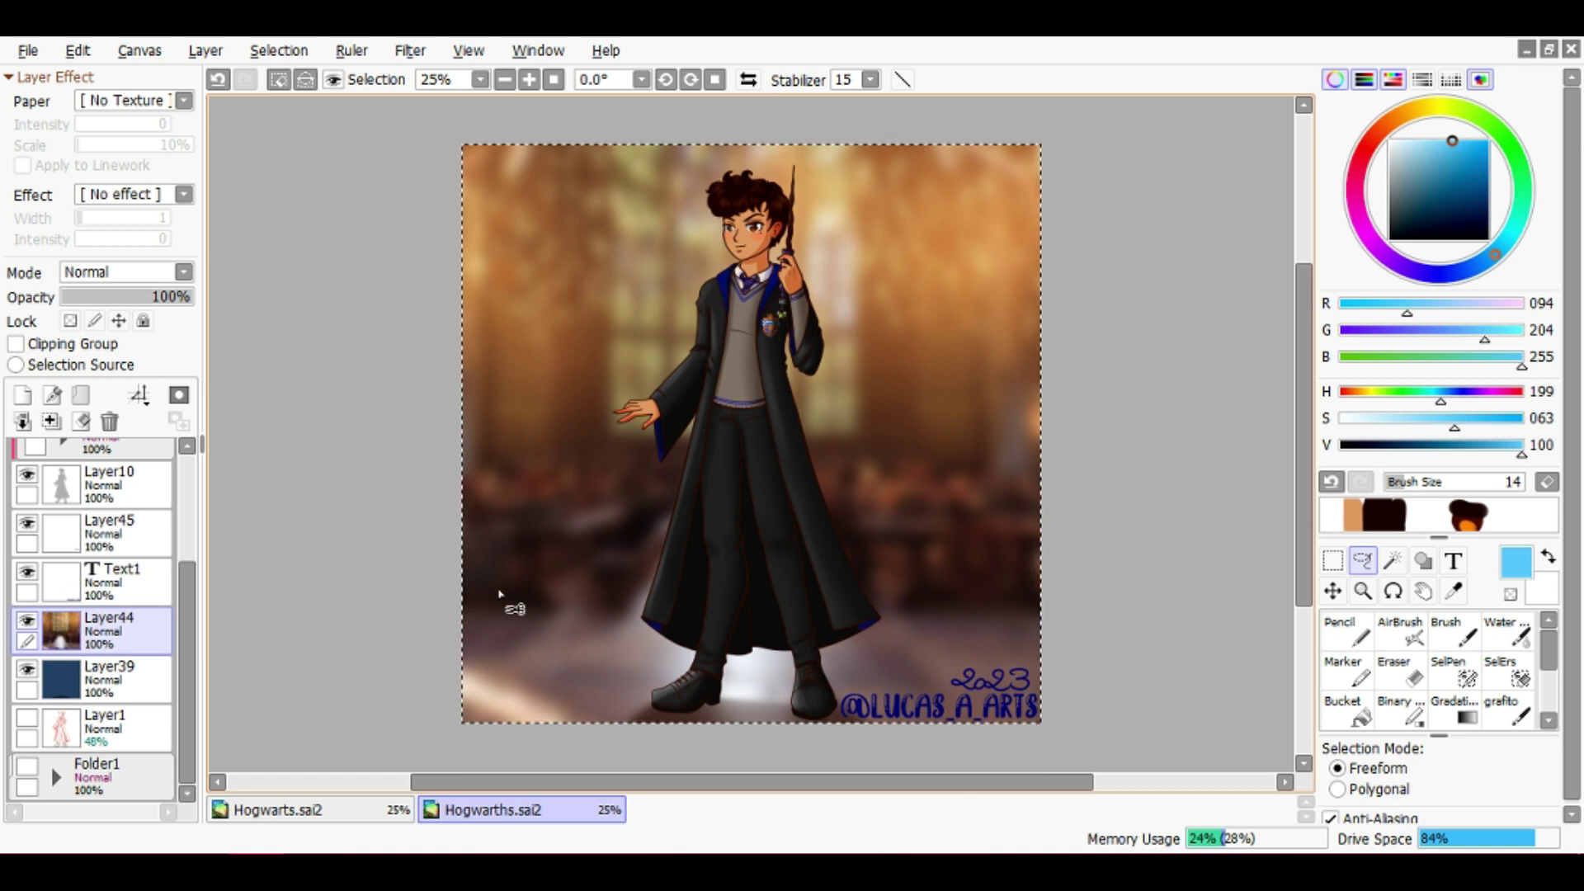
click(330, 810)
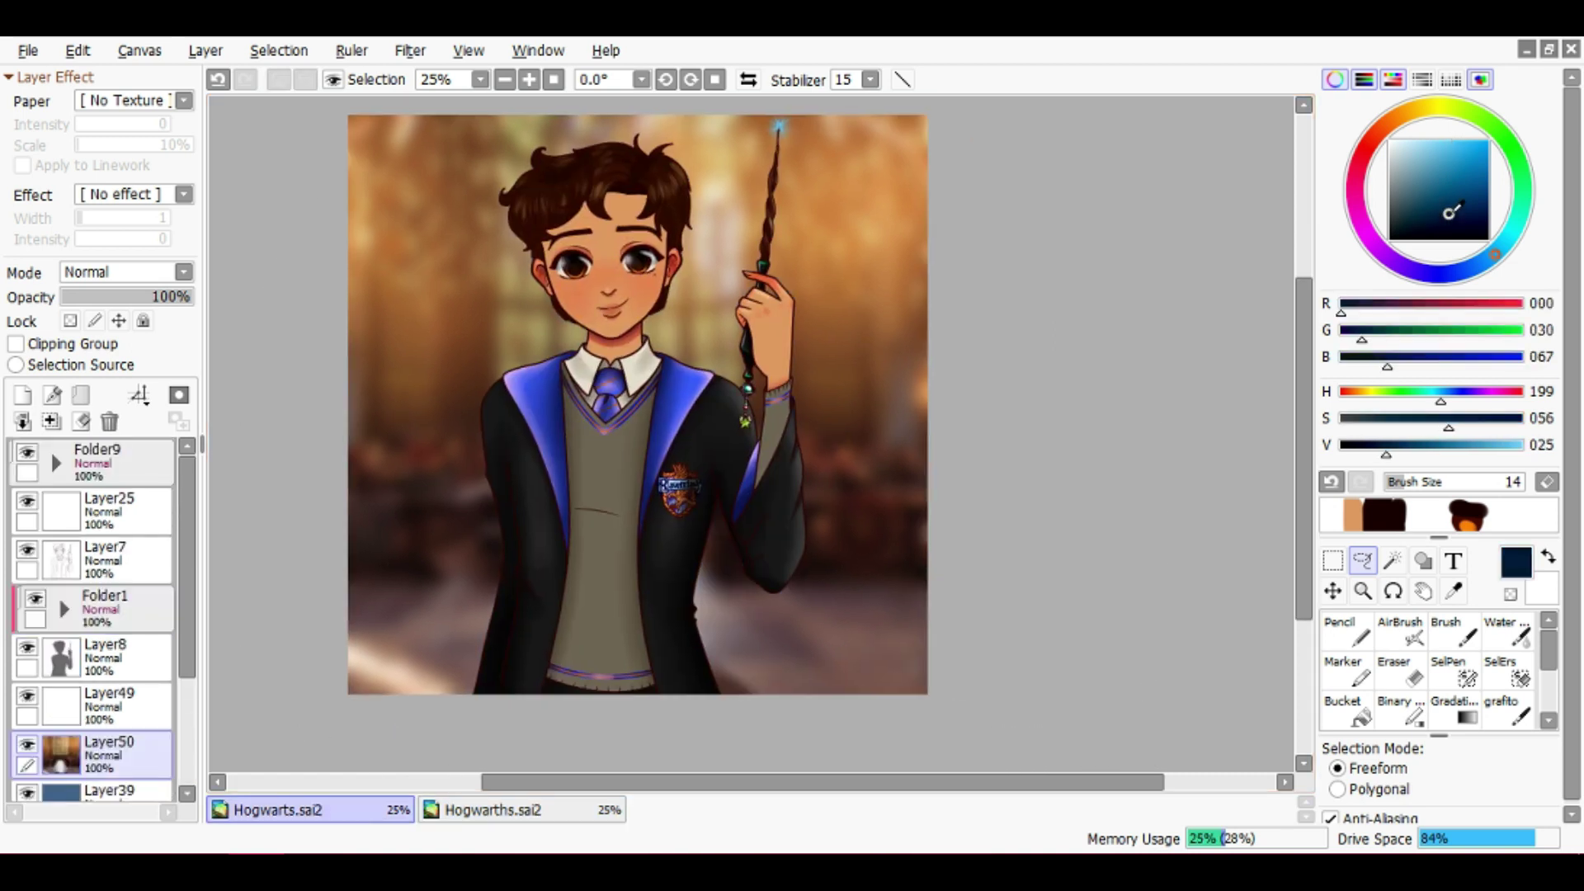
Add the artist's handle as dark blue text near the picture's lower right corner, and set its size to 100 px
click(1452, 563)
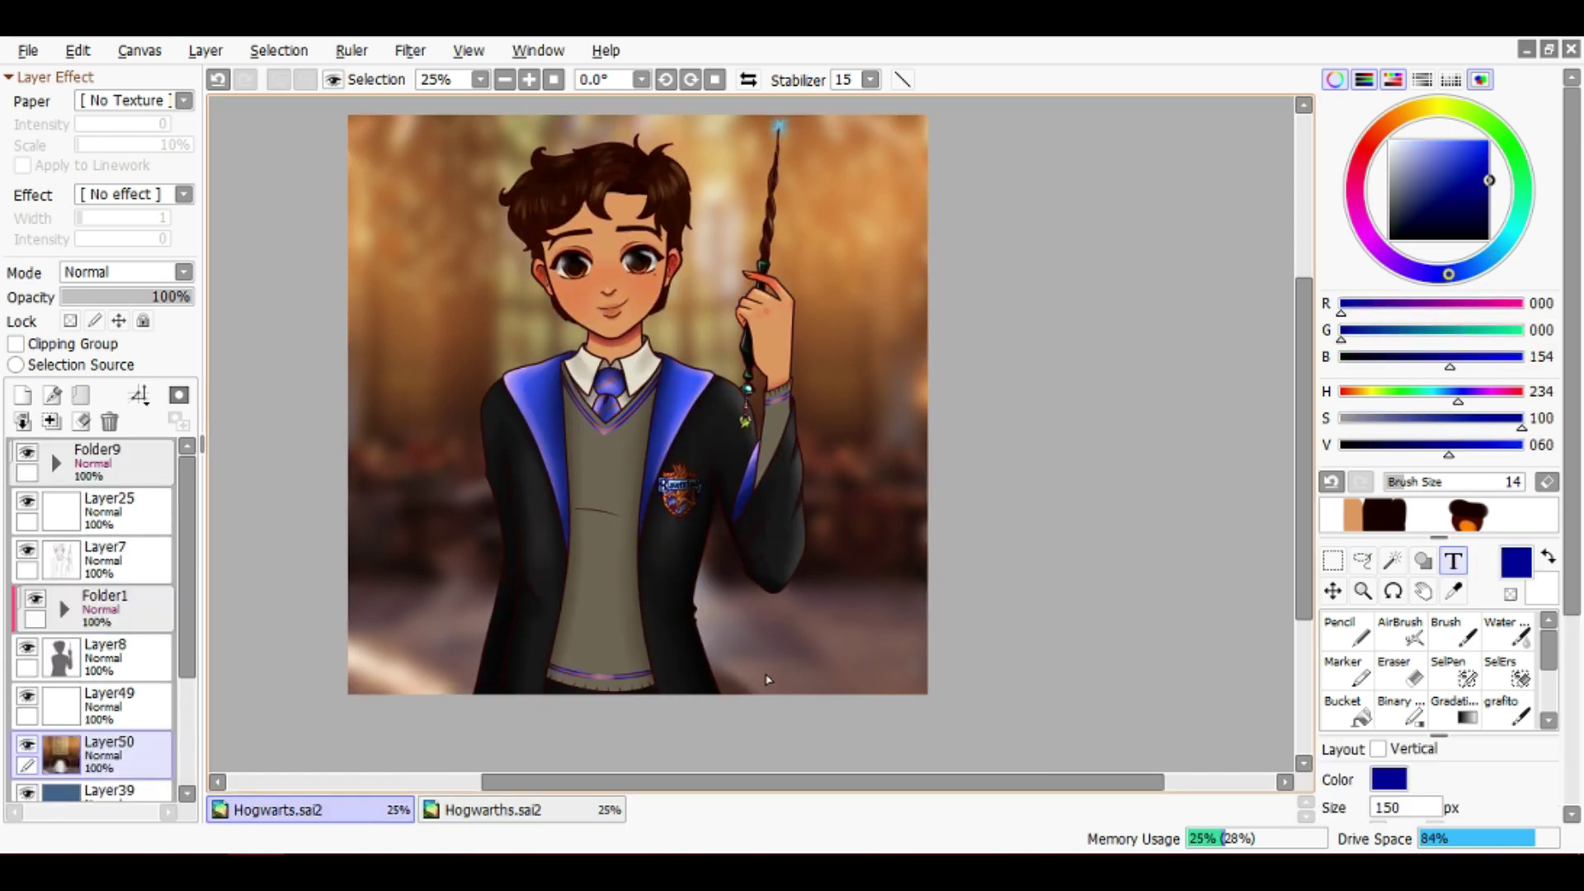
click(743, 656)
text(@LUCAS A)
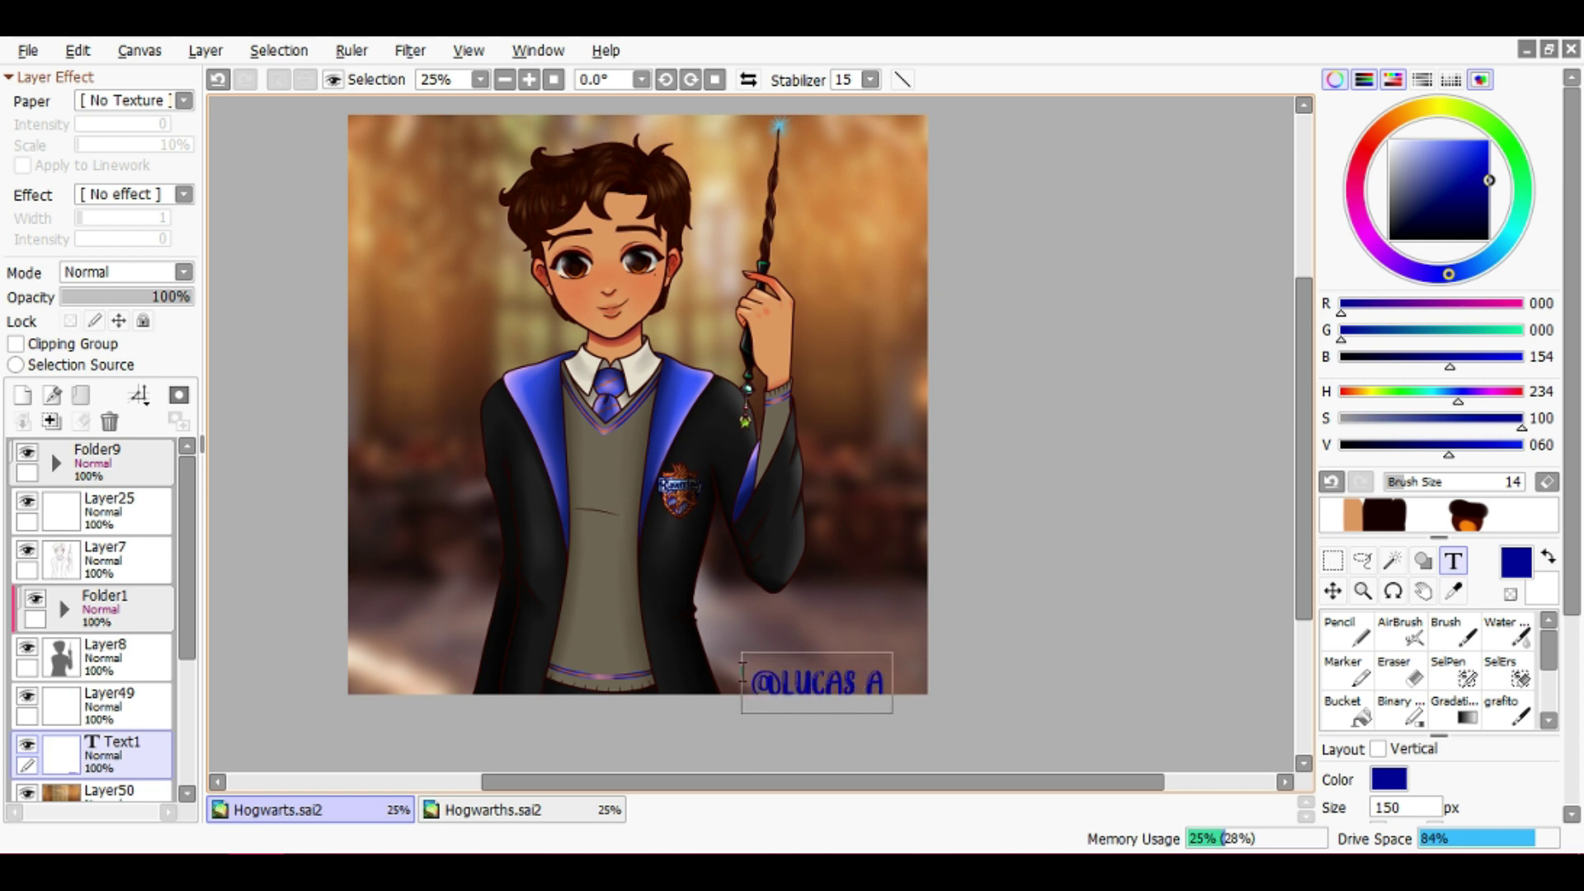
key(BackSpace)
key(BackSpace)
text(_A_ARTS)
drag(854, 670, 830, 665)
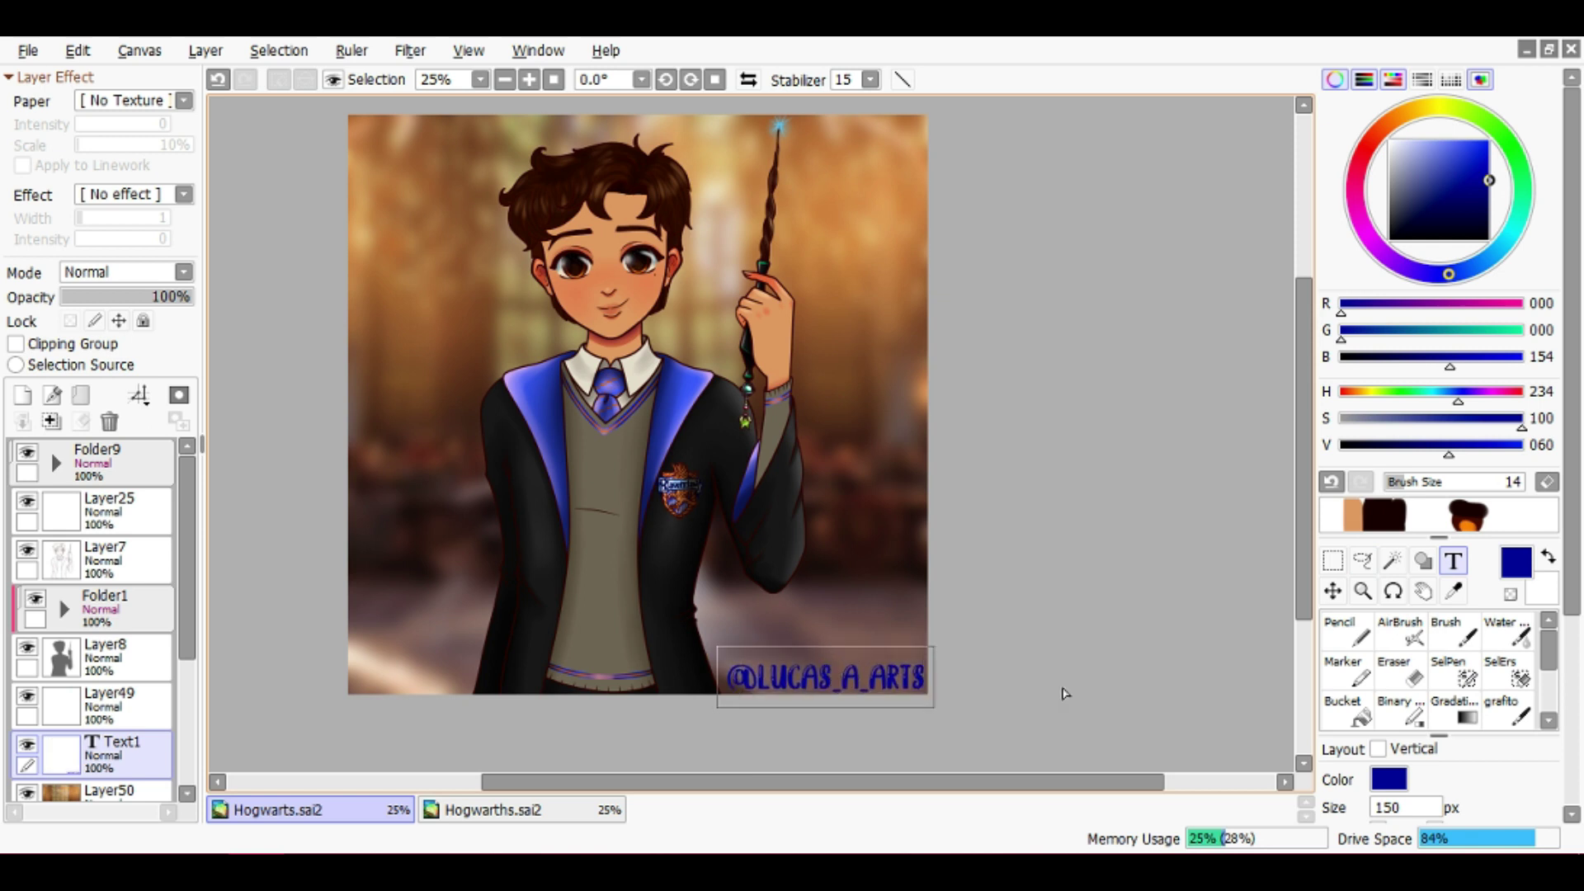
click(1391, 806)
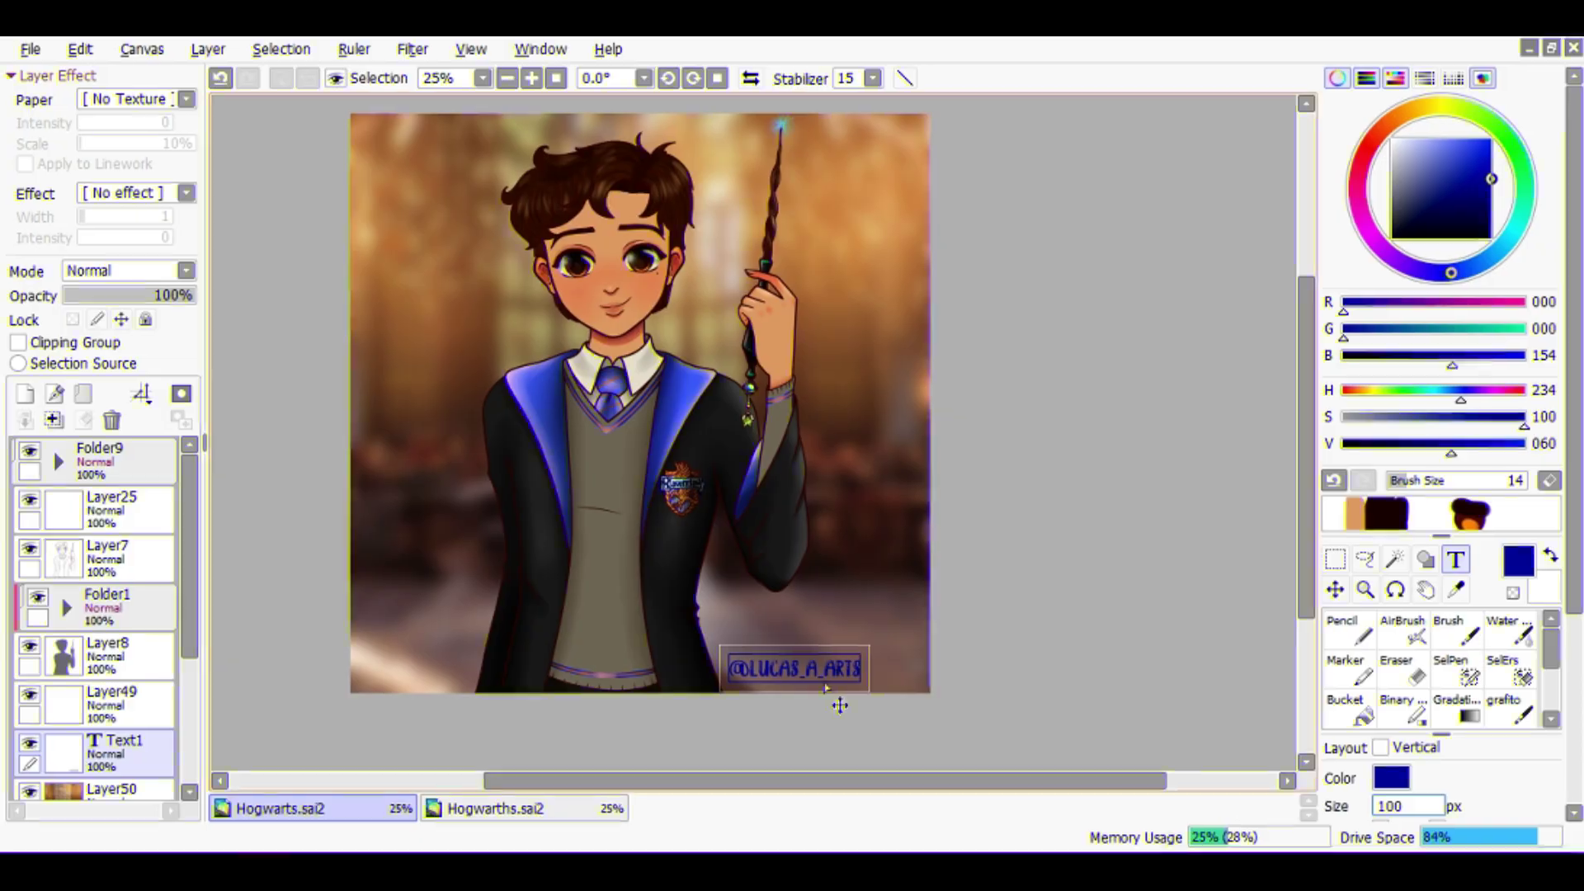